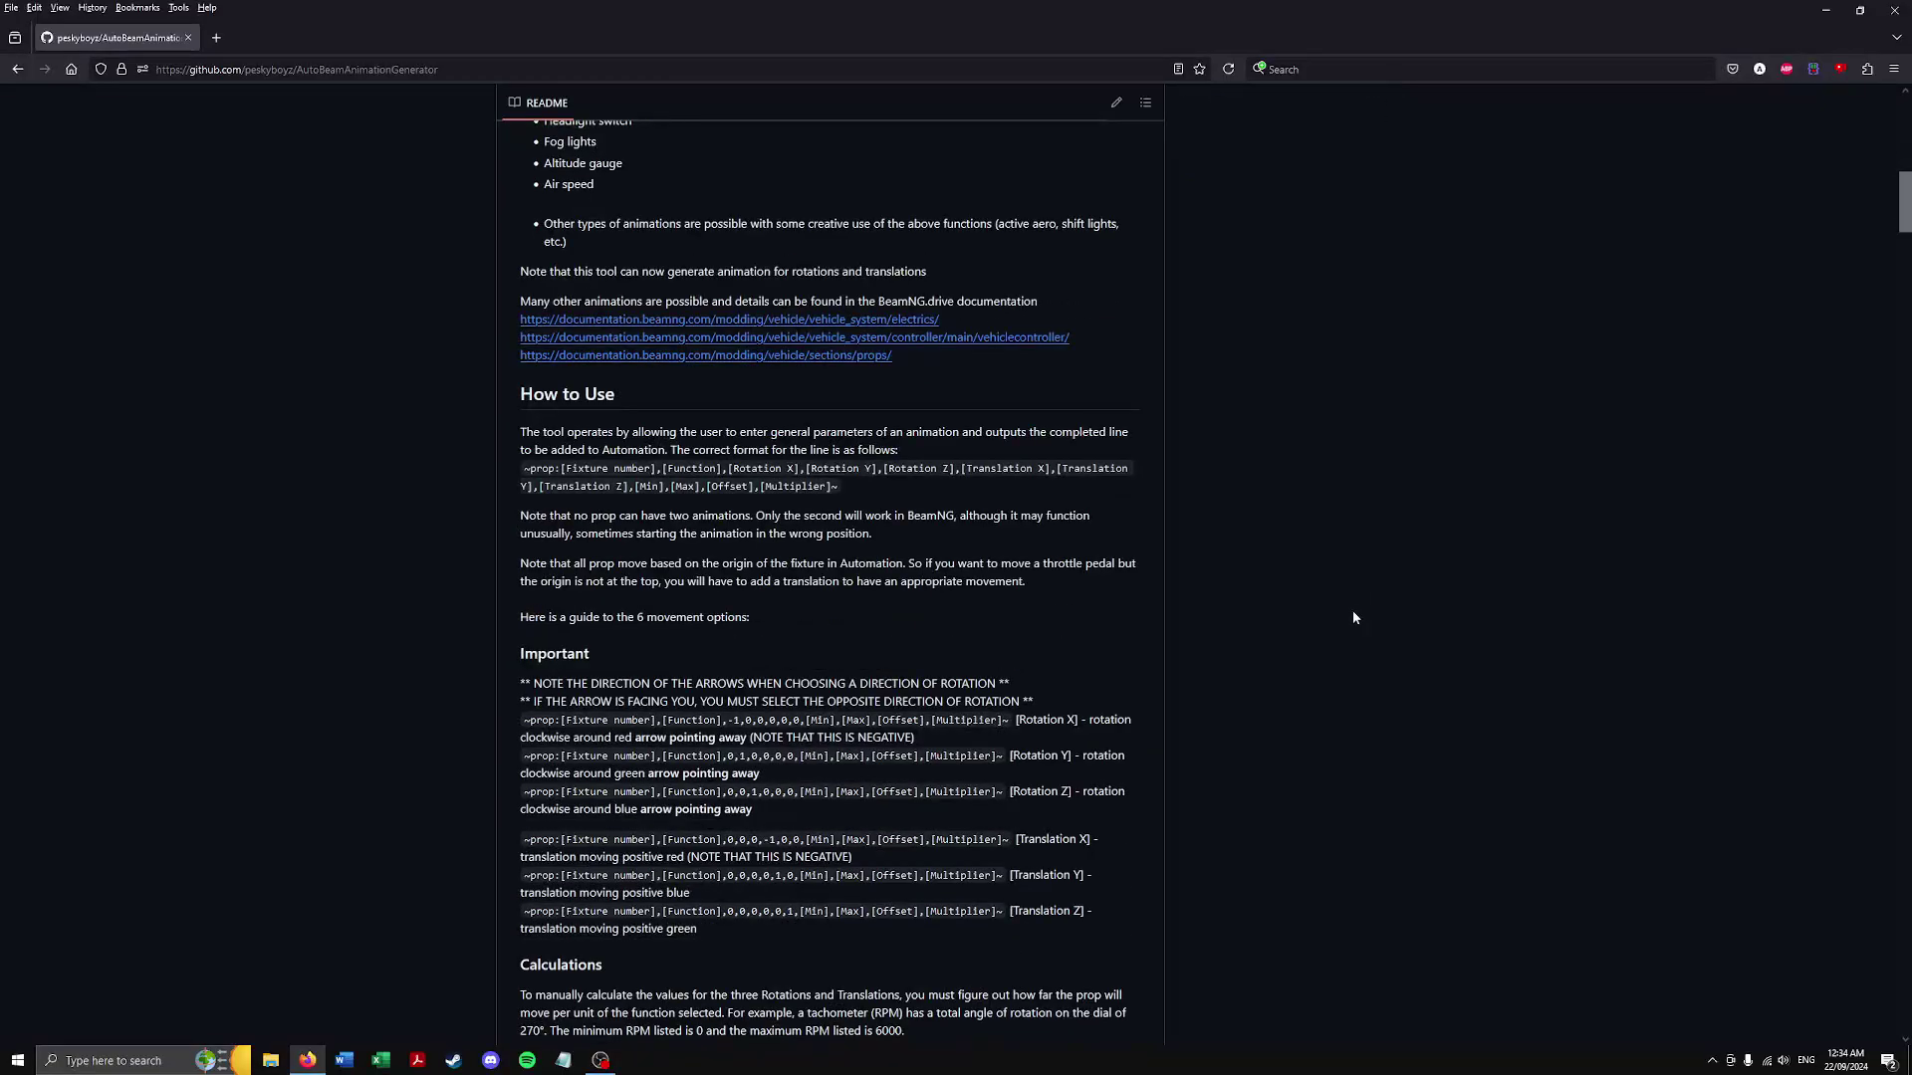
Open the latest AutoBeam v0.7.1 release from the repository and review its installation notes and changelog
{"action": "scroll", "coordinate": [1357, 618], "scroll_direction": "down", "scroll_amount": 10}
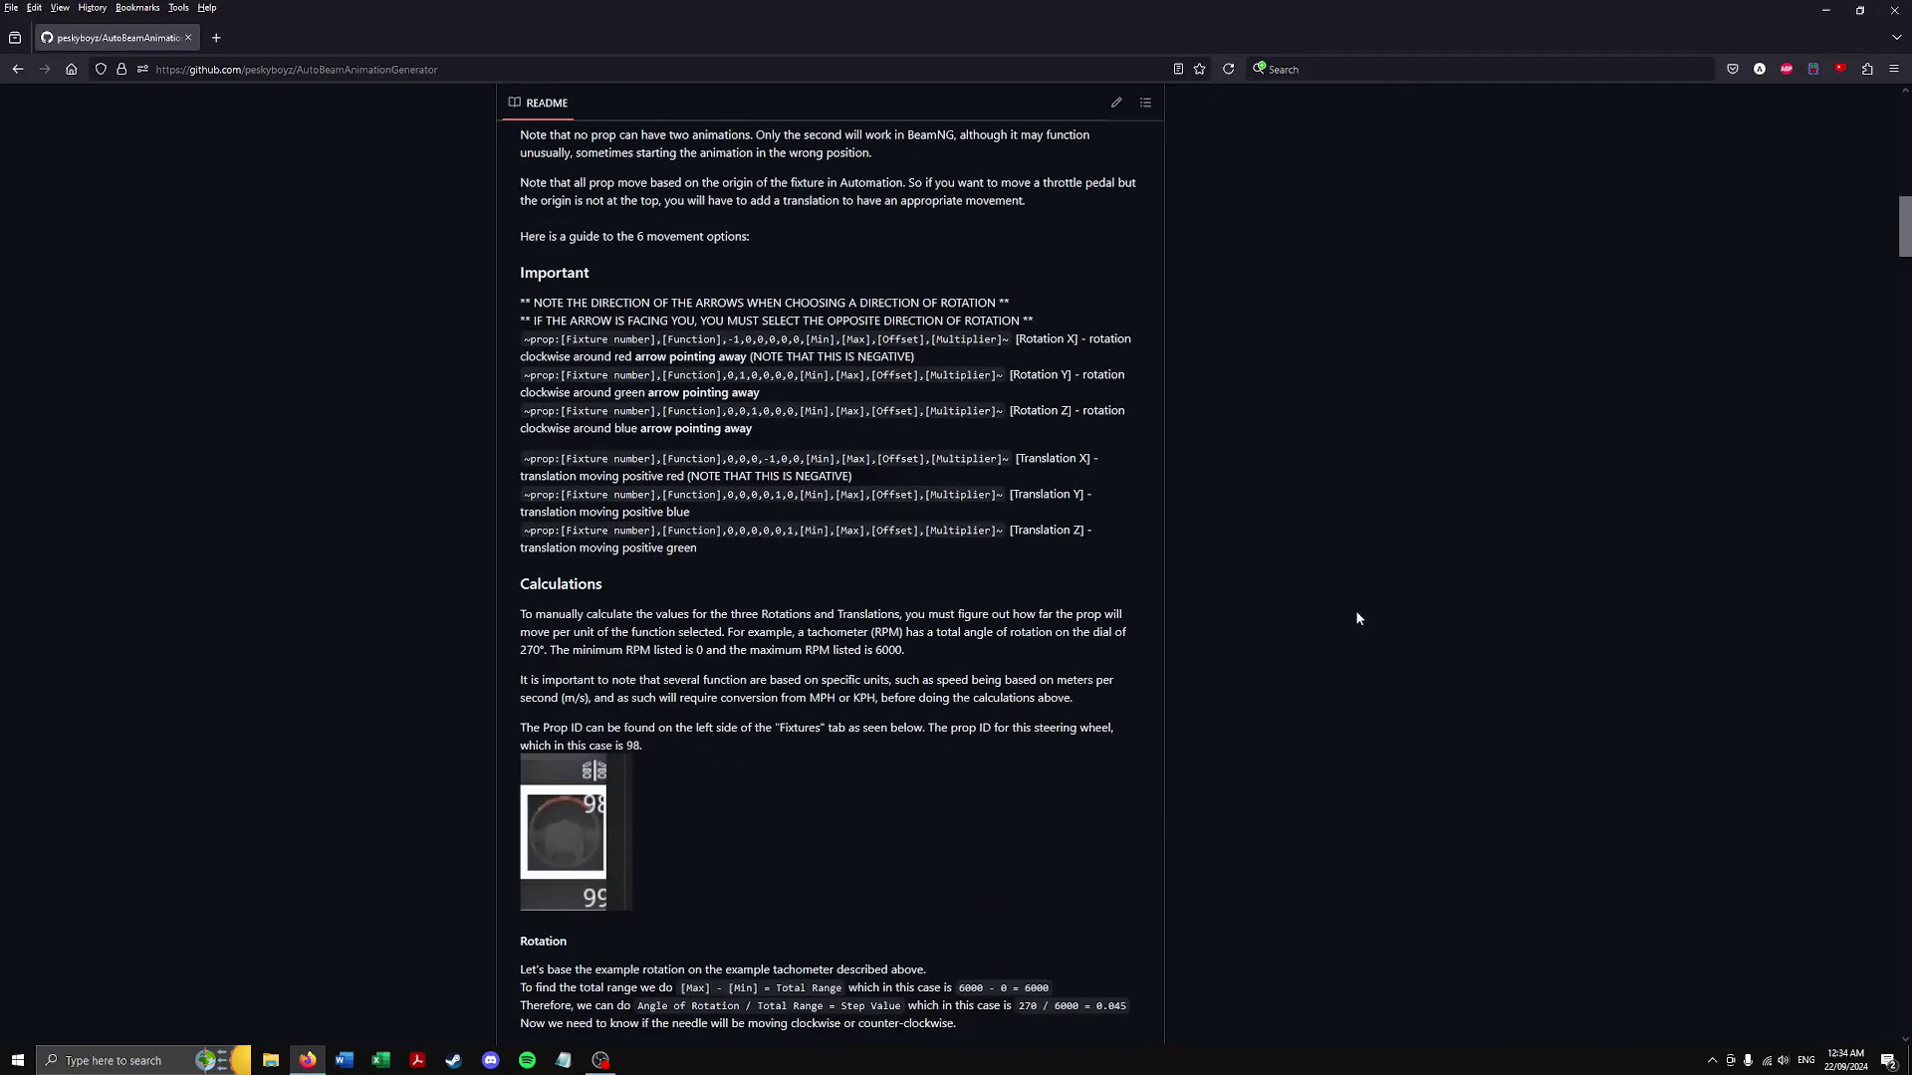
{"action": "key", "text": "Home"}
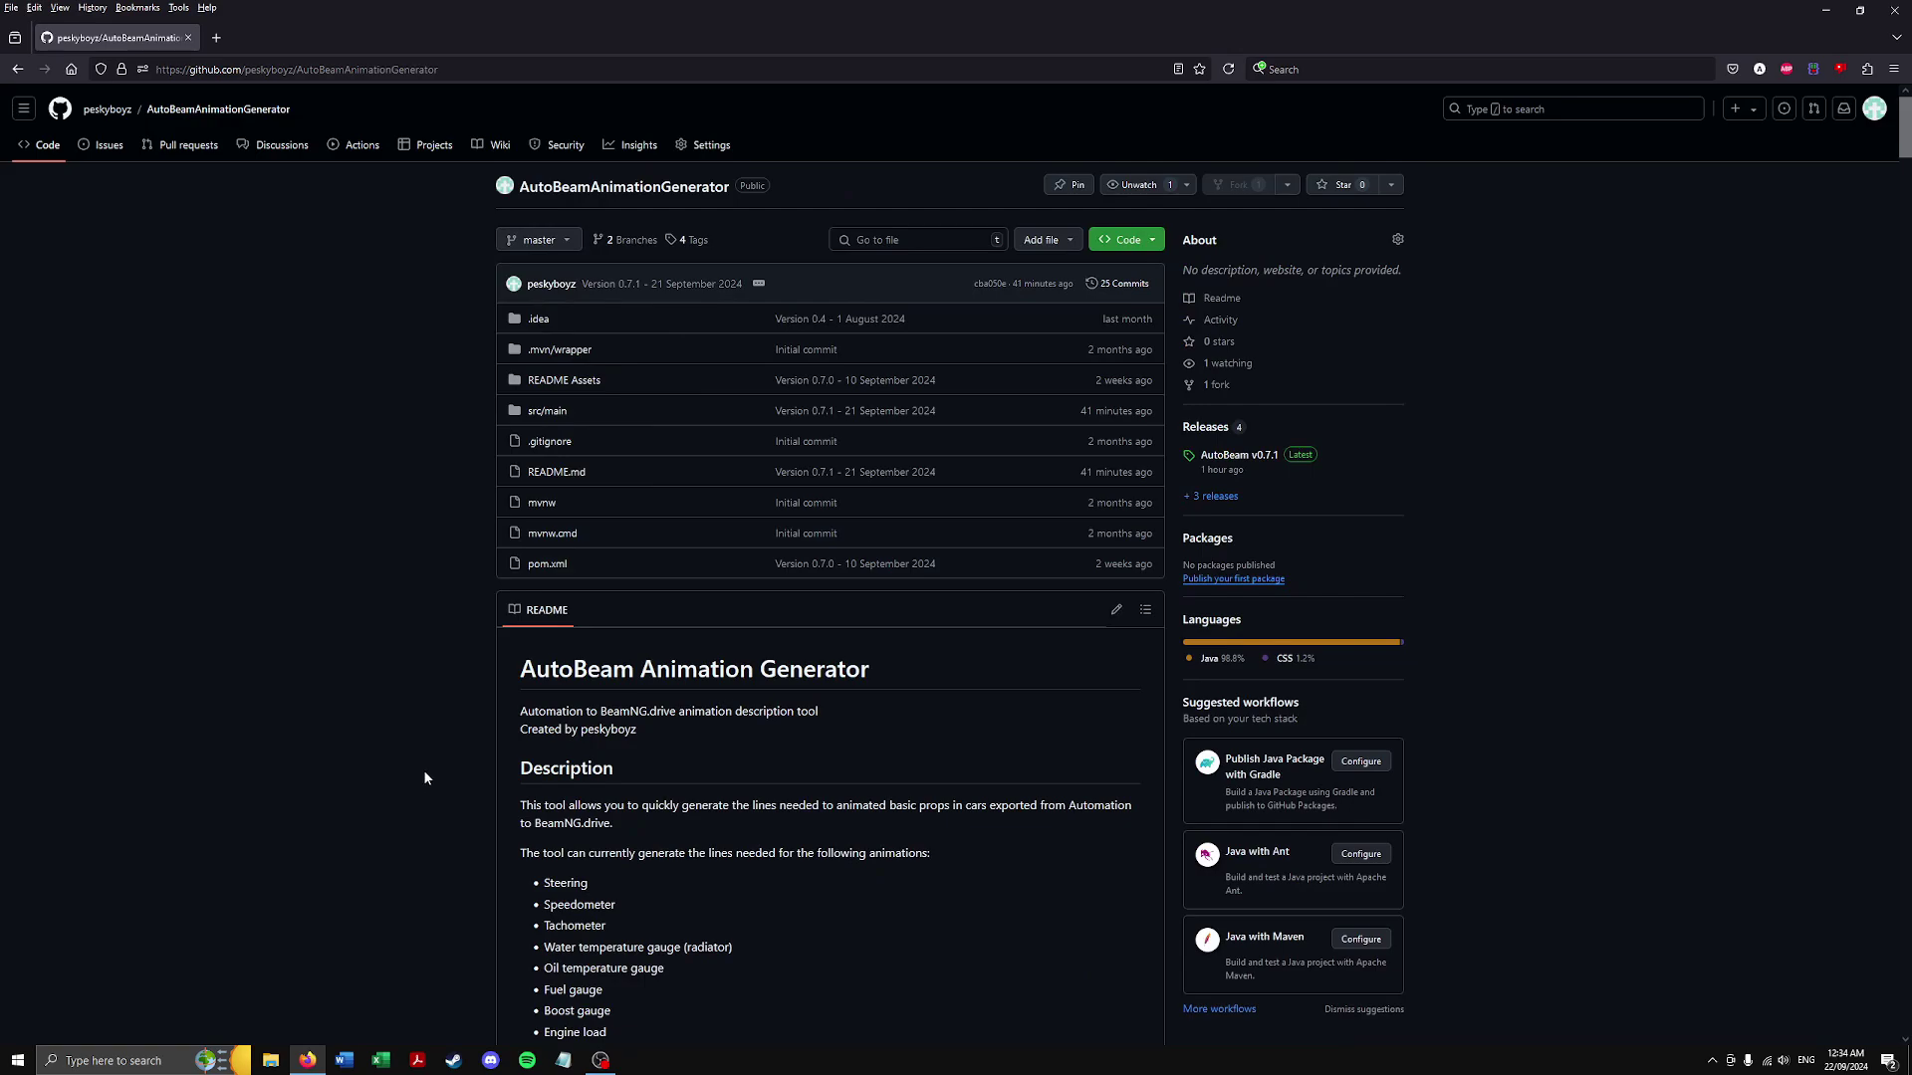
{"action": "left_click", "coordinate": [1241, 464]}
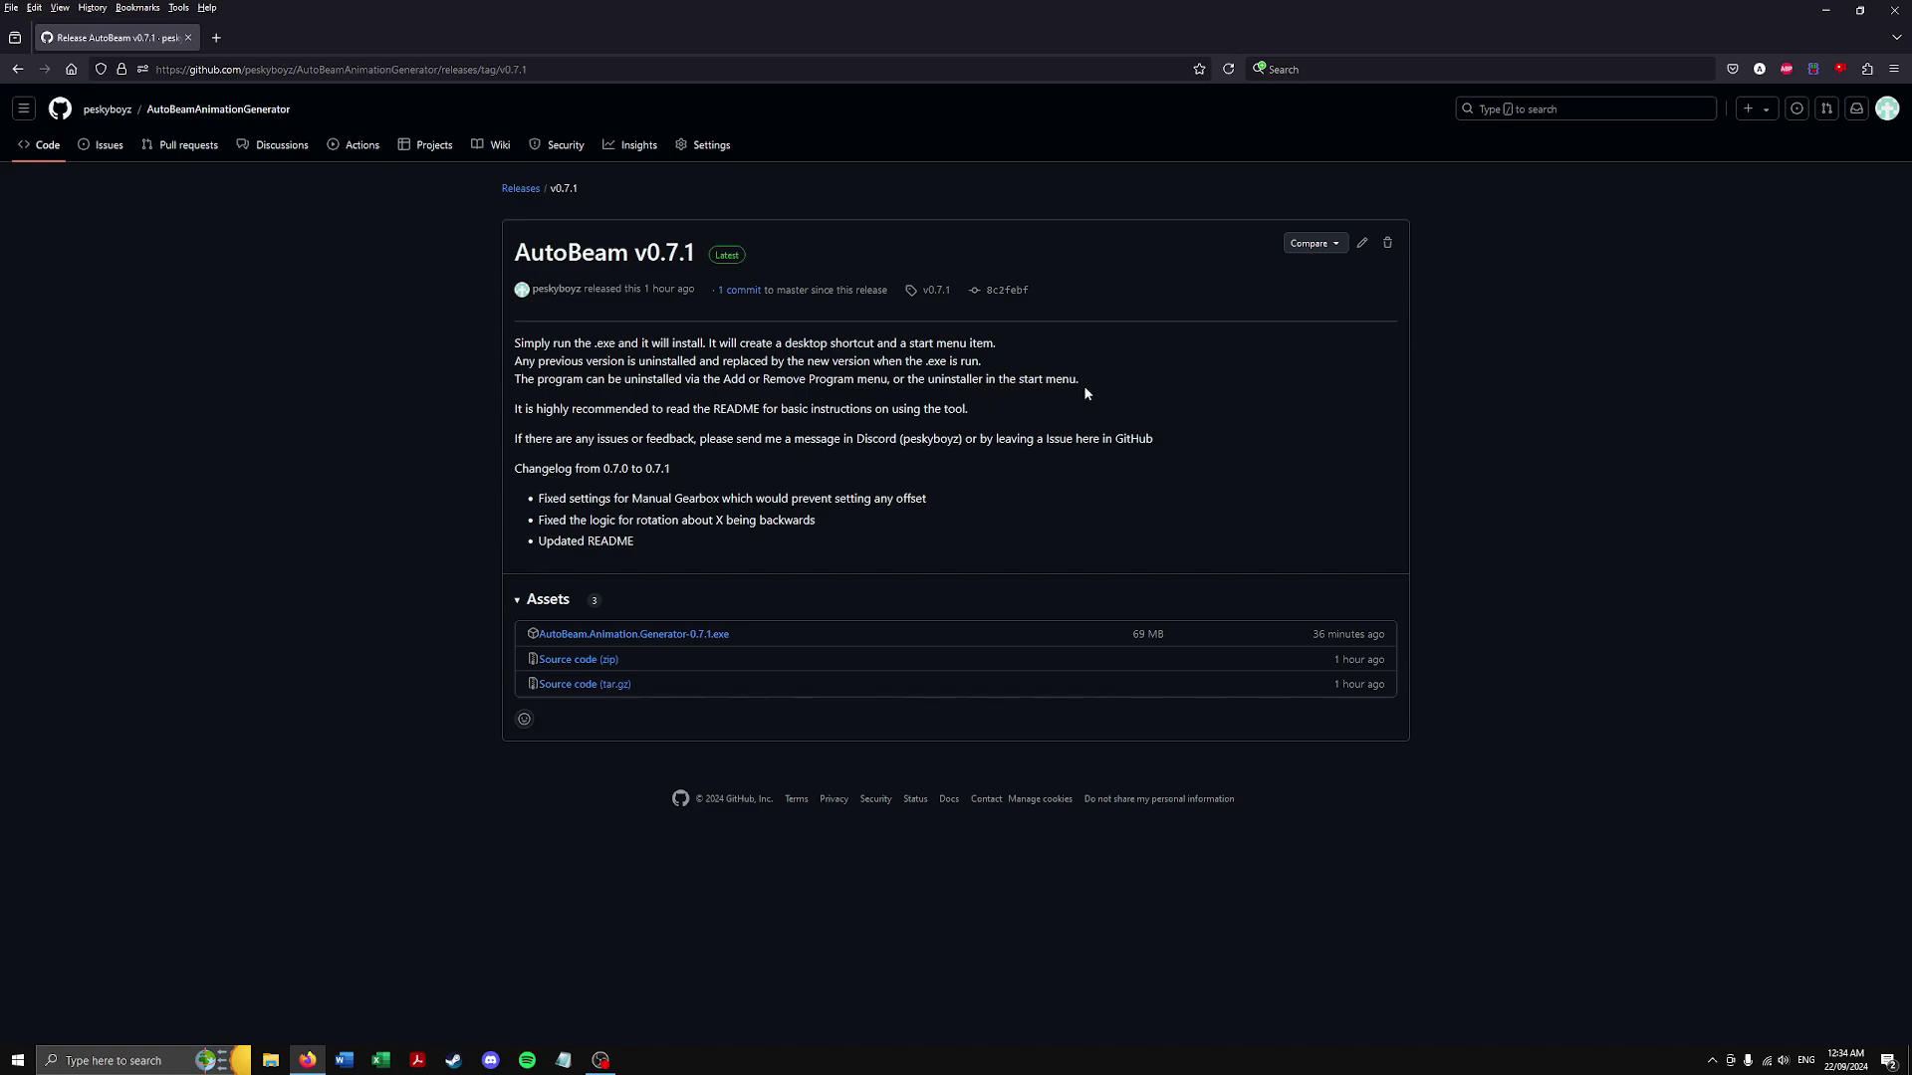
{"action": "left_click_drag", "start_coordinate": [1085, 393], "coordinate": [508, 347]}
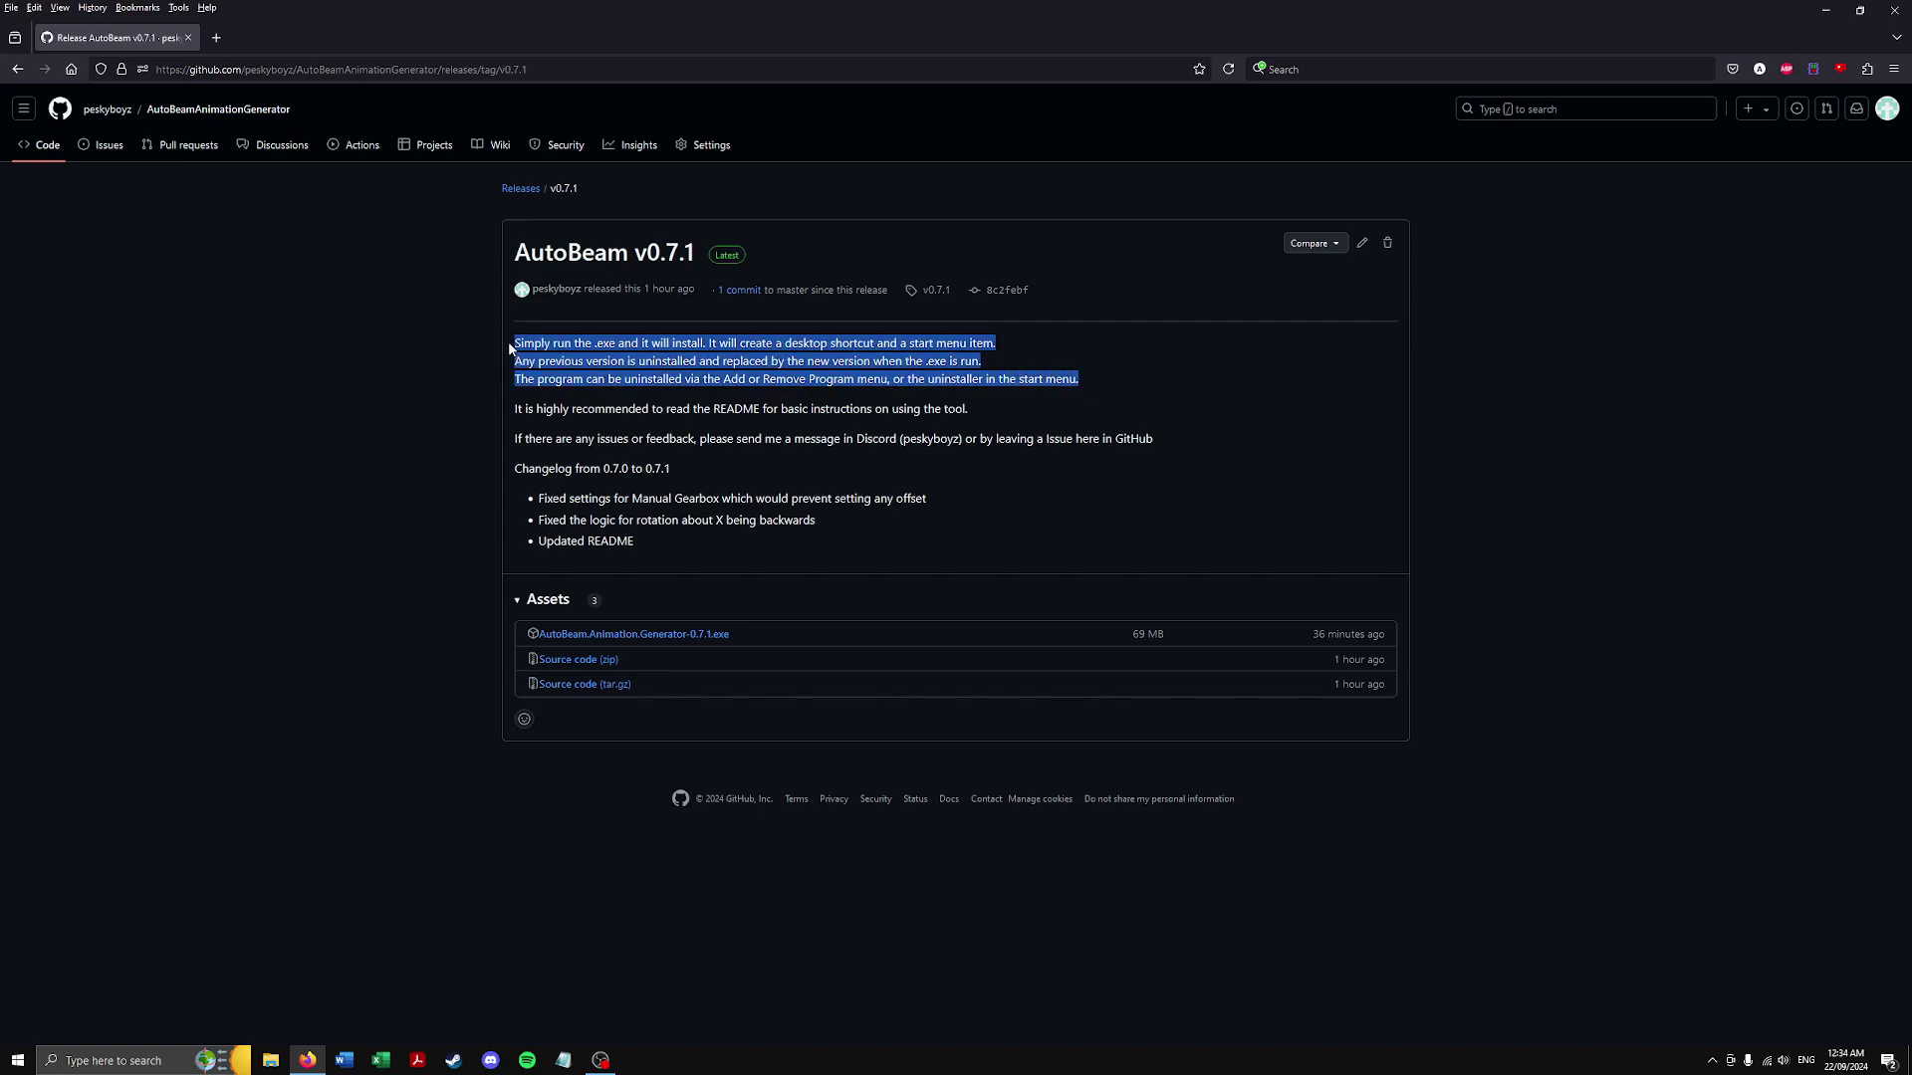
{"action": "left_click_drag", "start_coordinate": [737, 542], "coordinate": [517, 469]}
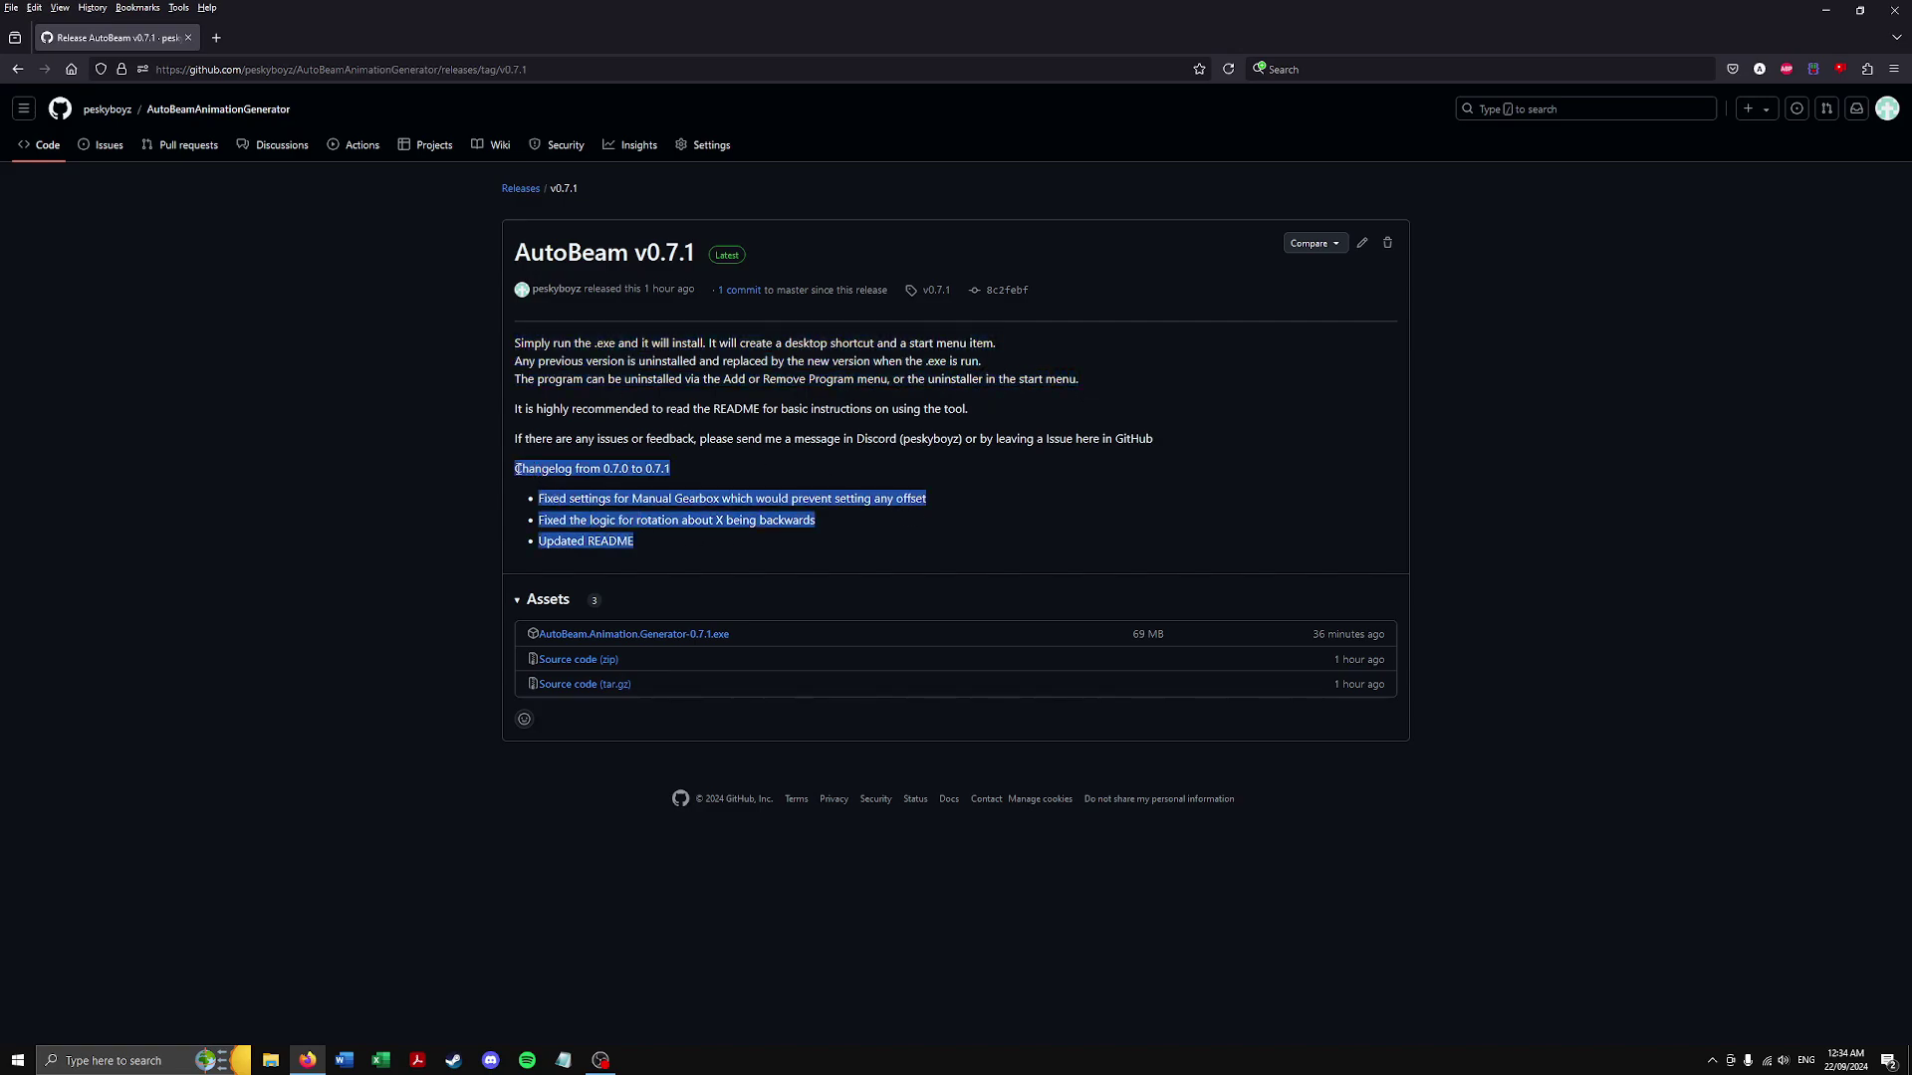
{"action": "left_click", "coordinate": [723, 540]}
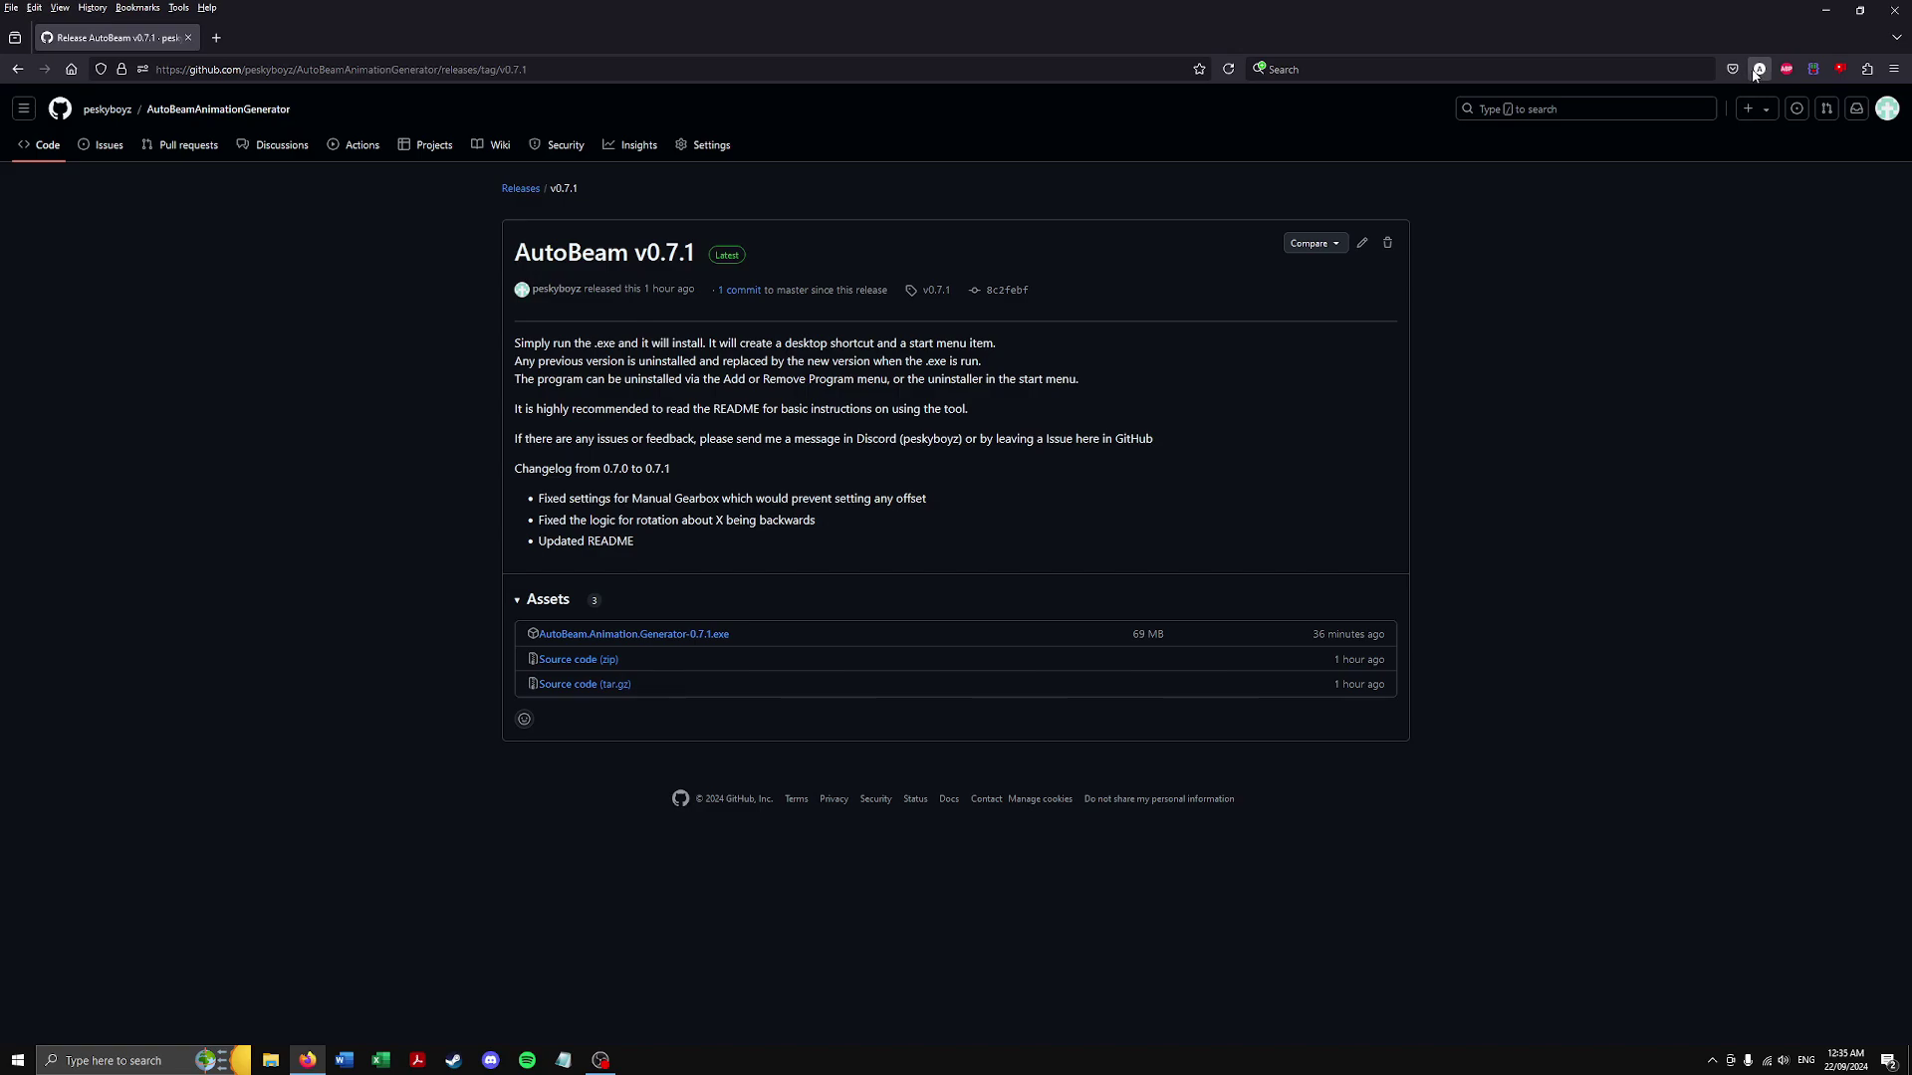
Download AutoBeam.Animation.Generator-0.7.1.exe and run the installer despite the SmartScreen warning
{"action": "left_click", "coordinate": [669, 639]}
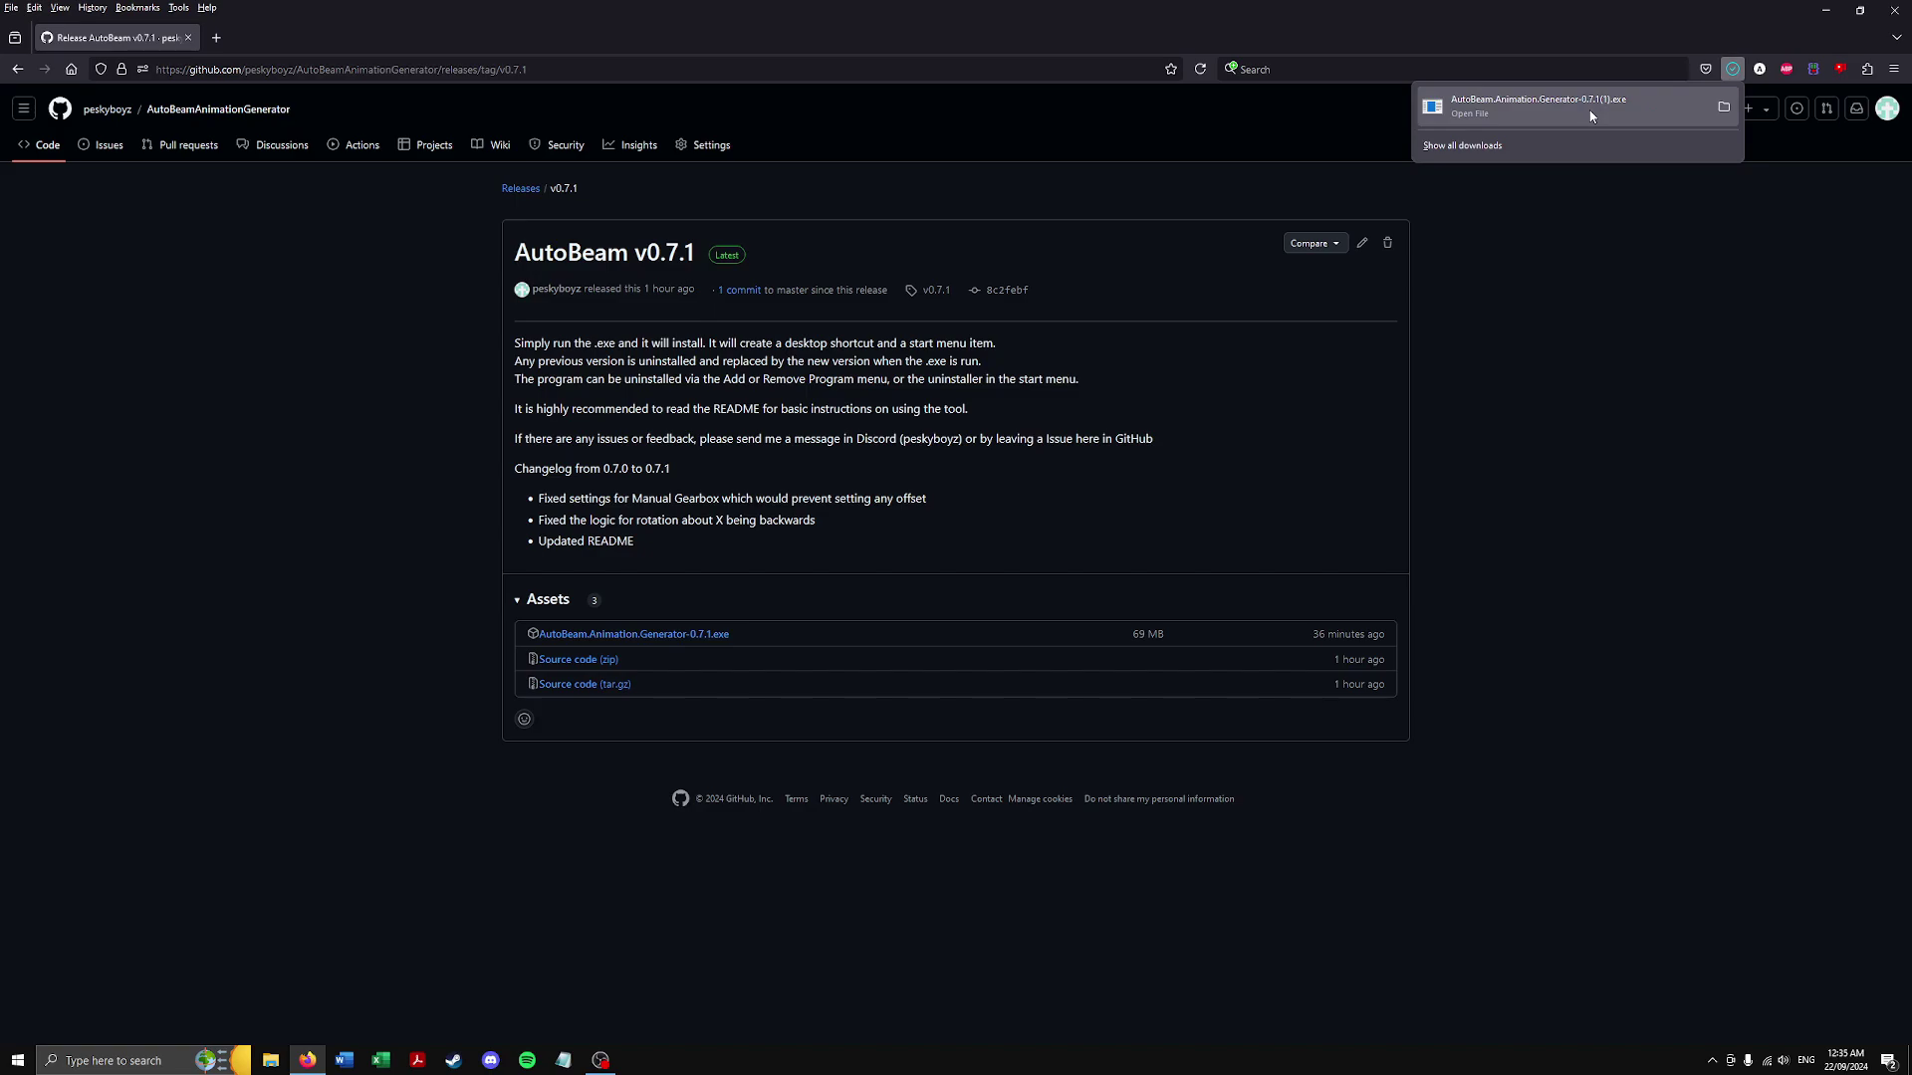
{"action": "left_click", "coordinate": [1590, 117]}
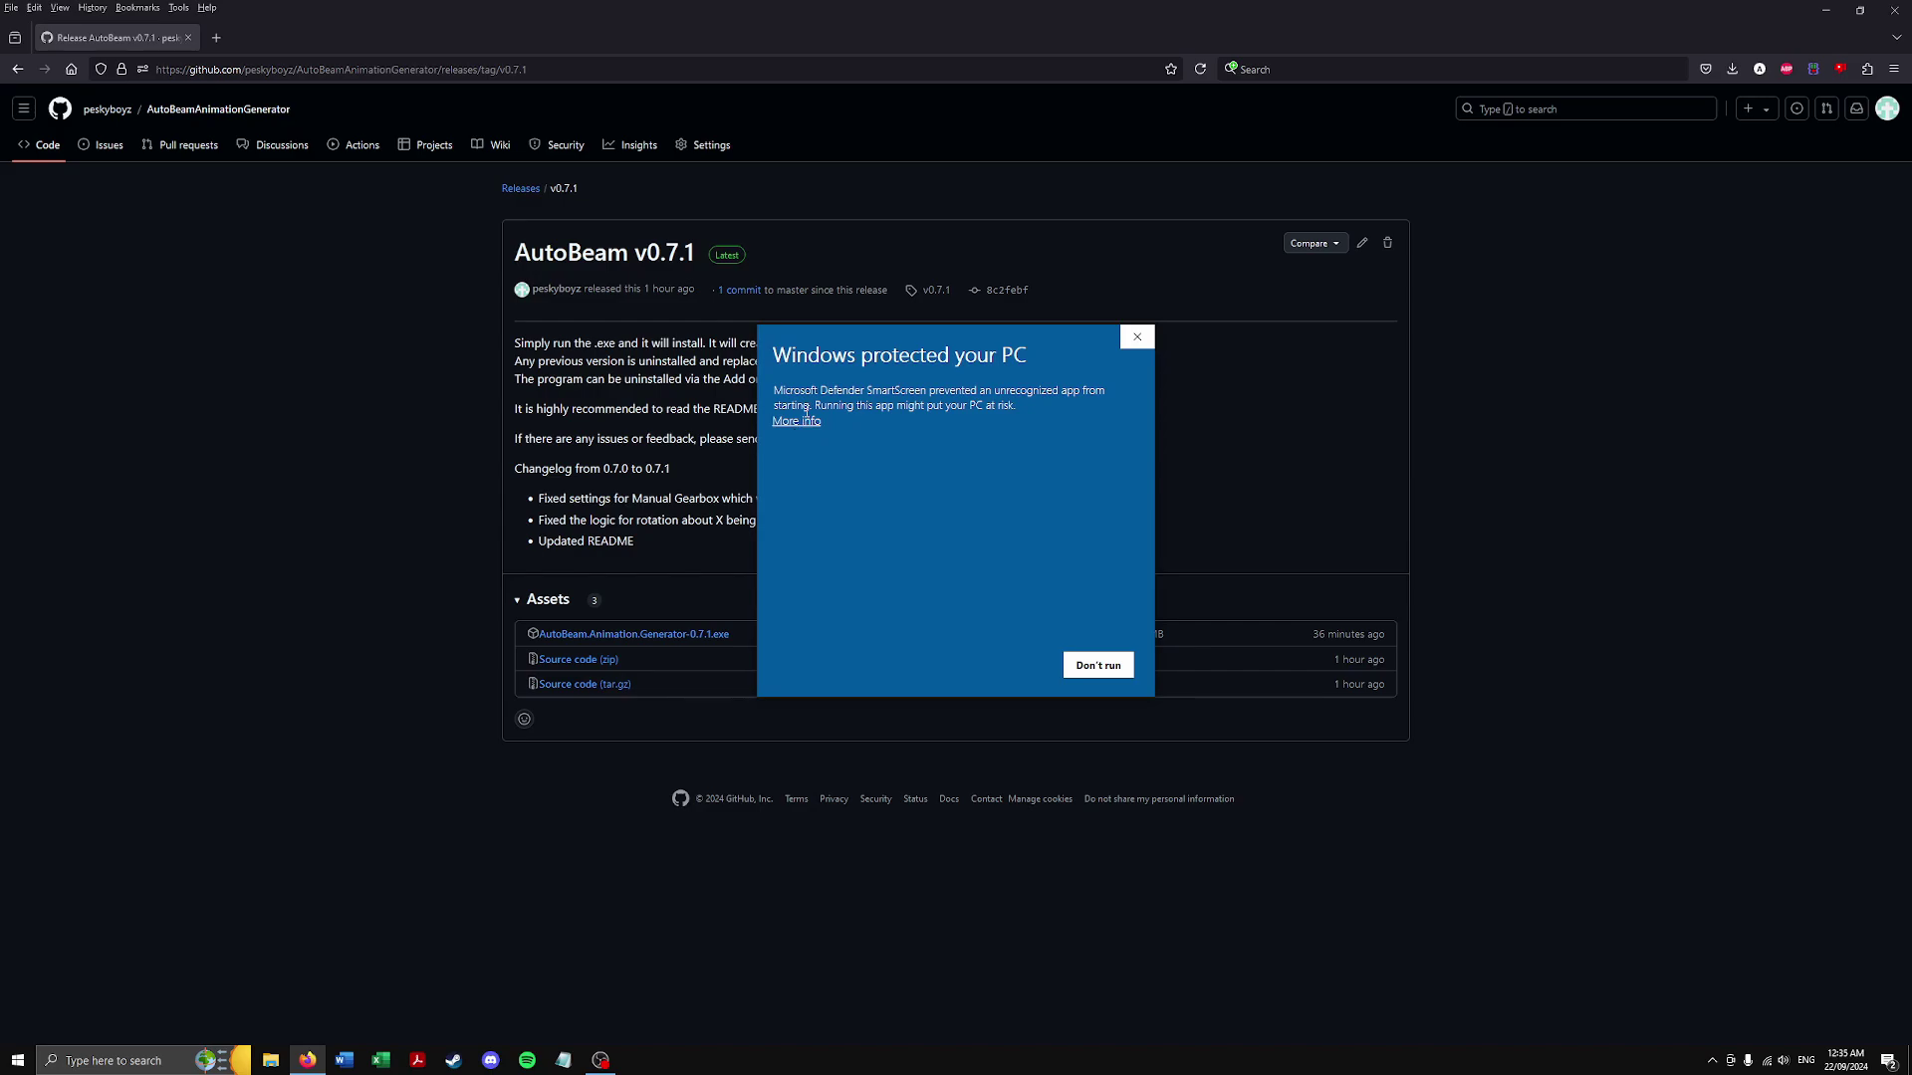
{"action": "left_click", "coordinate": [797, 422]}
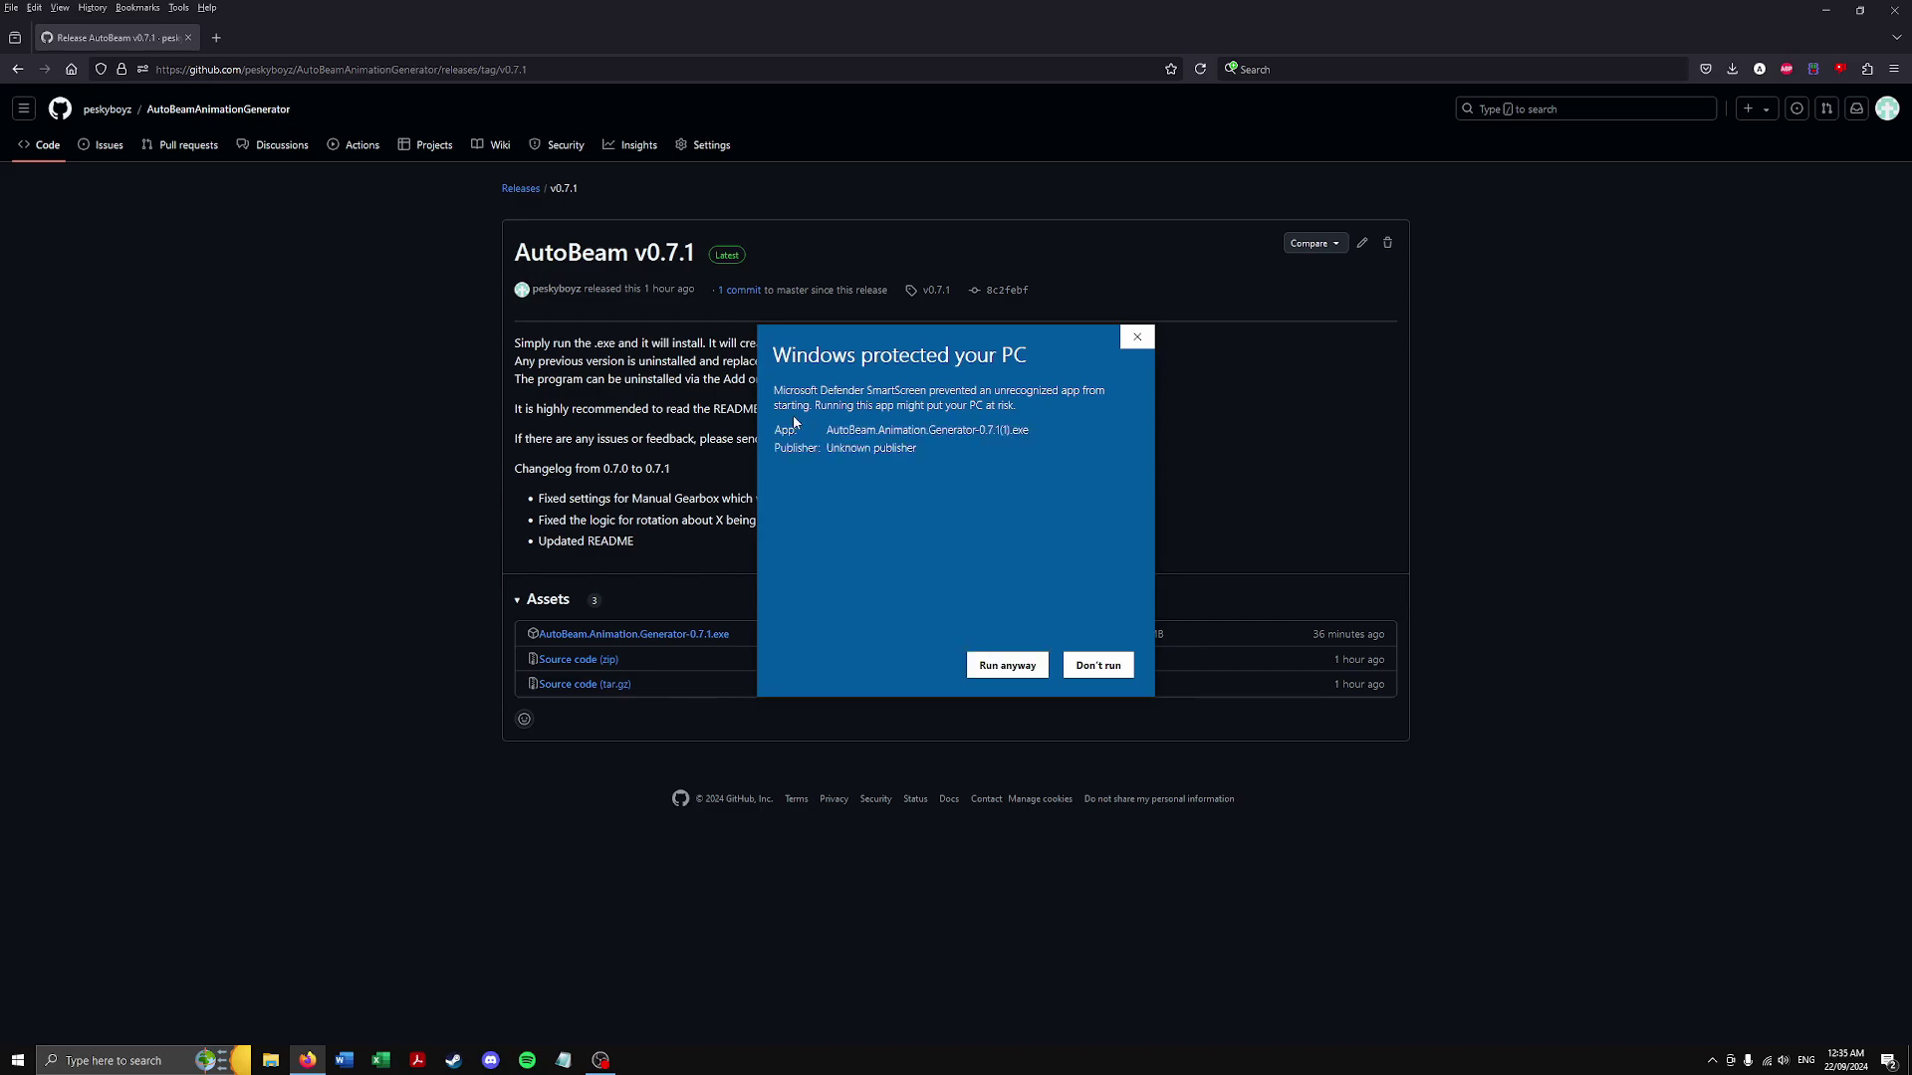
{"action": "left_click", "coordinate": [996, 664]}
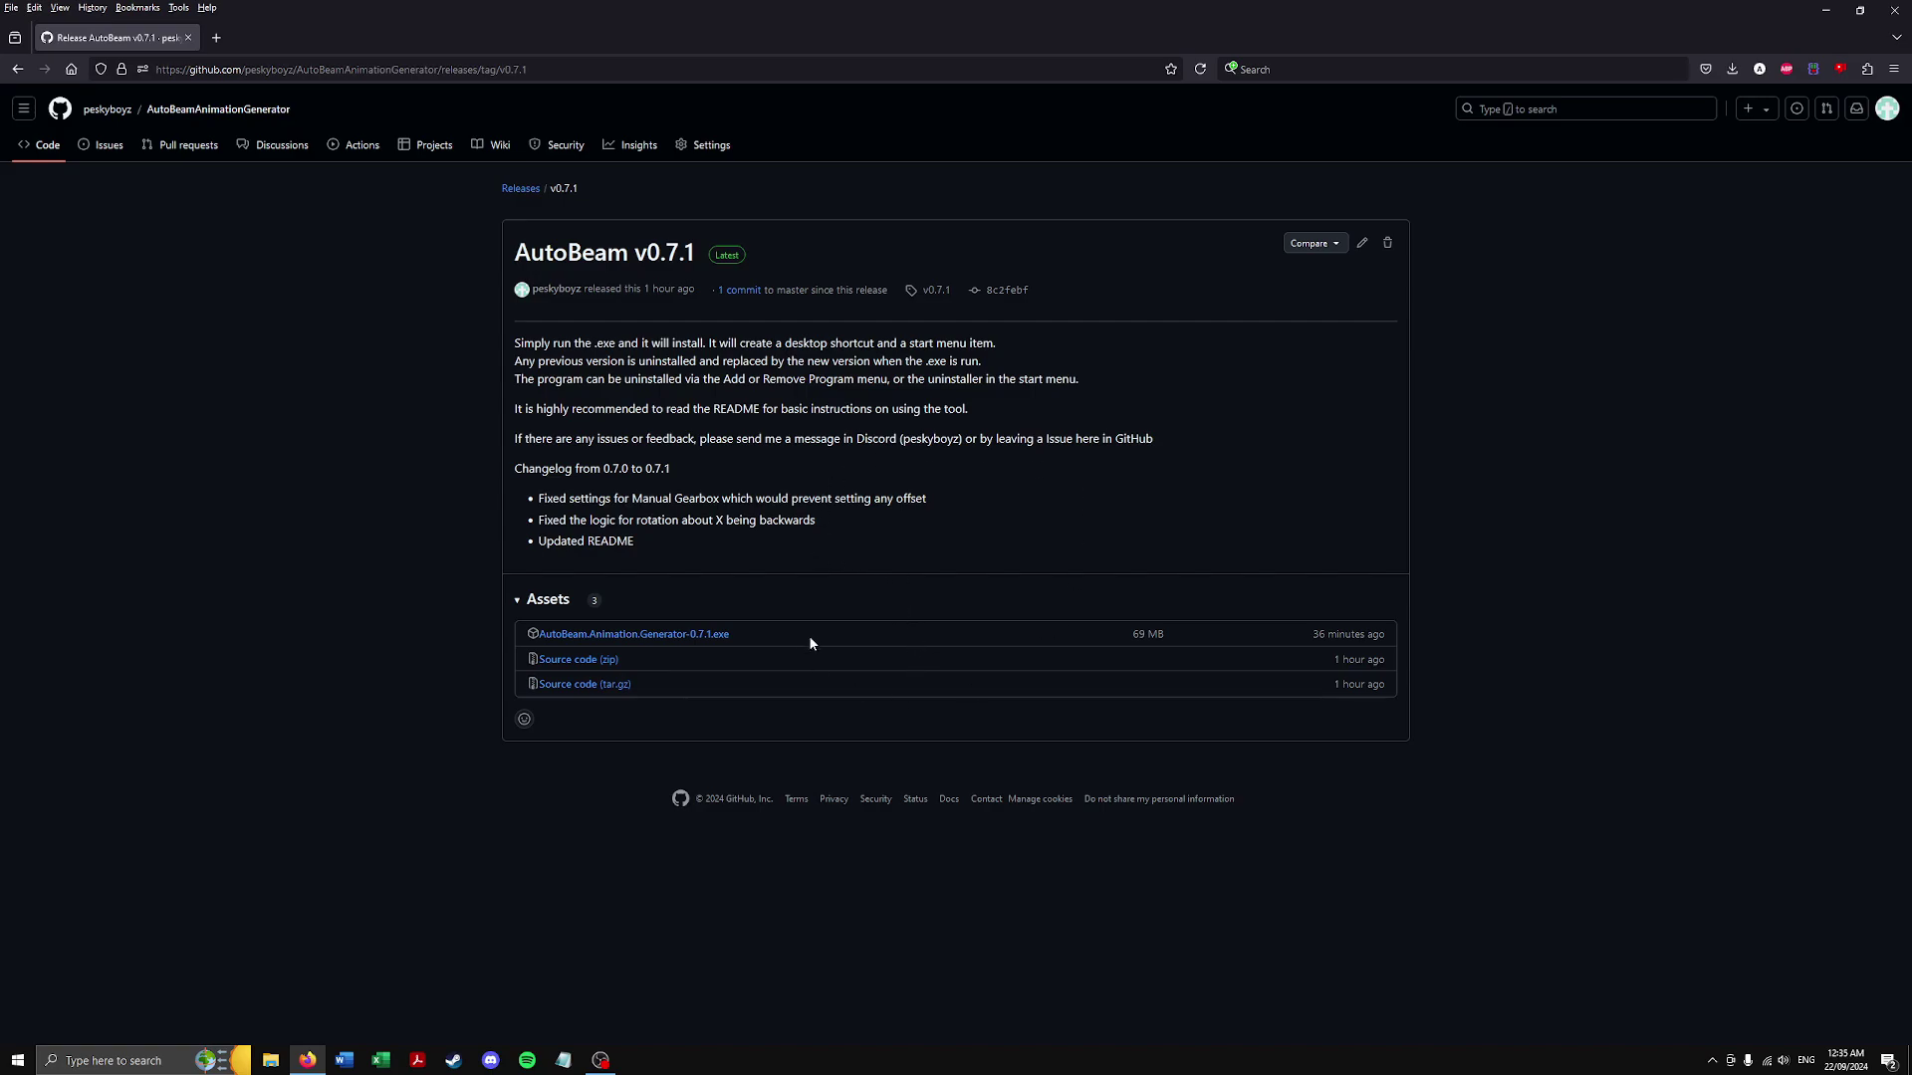
Find AutoBeam Animation Generator through Windows search, view its installation folder in Program Files, and close the file window
{"action": "left_click", "coordinate": [145, 1052]}
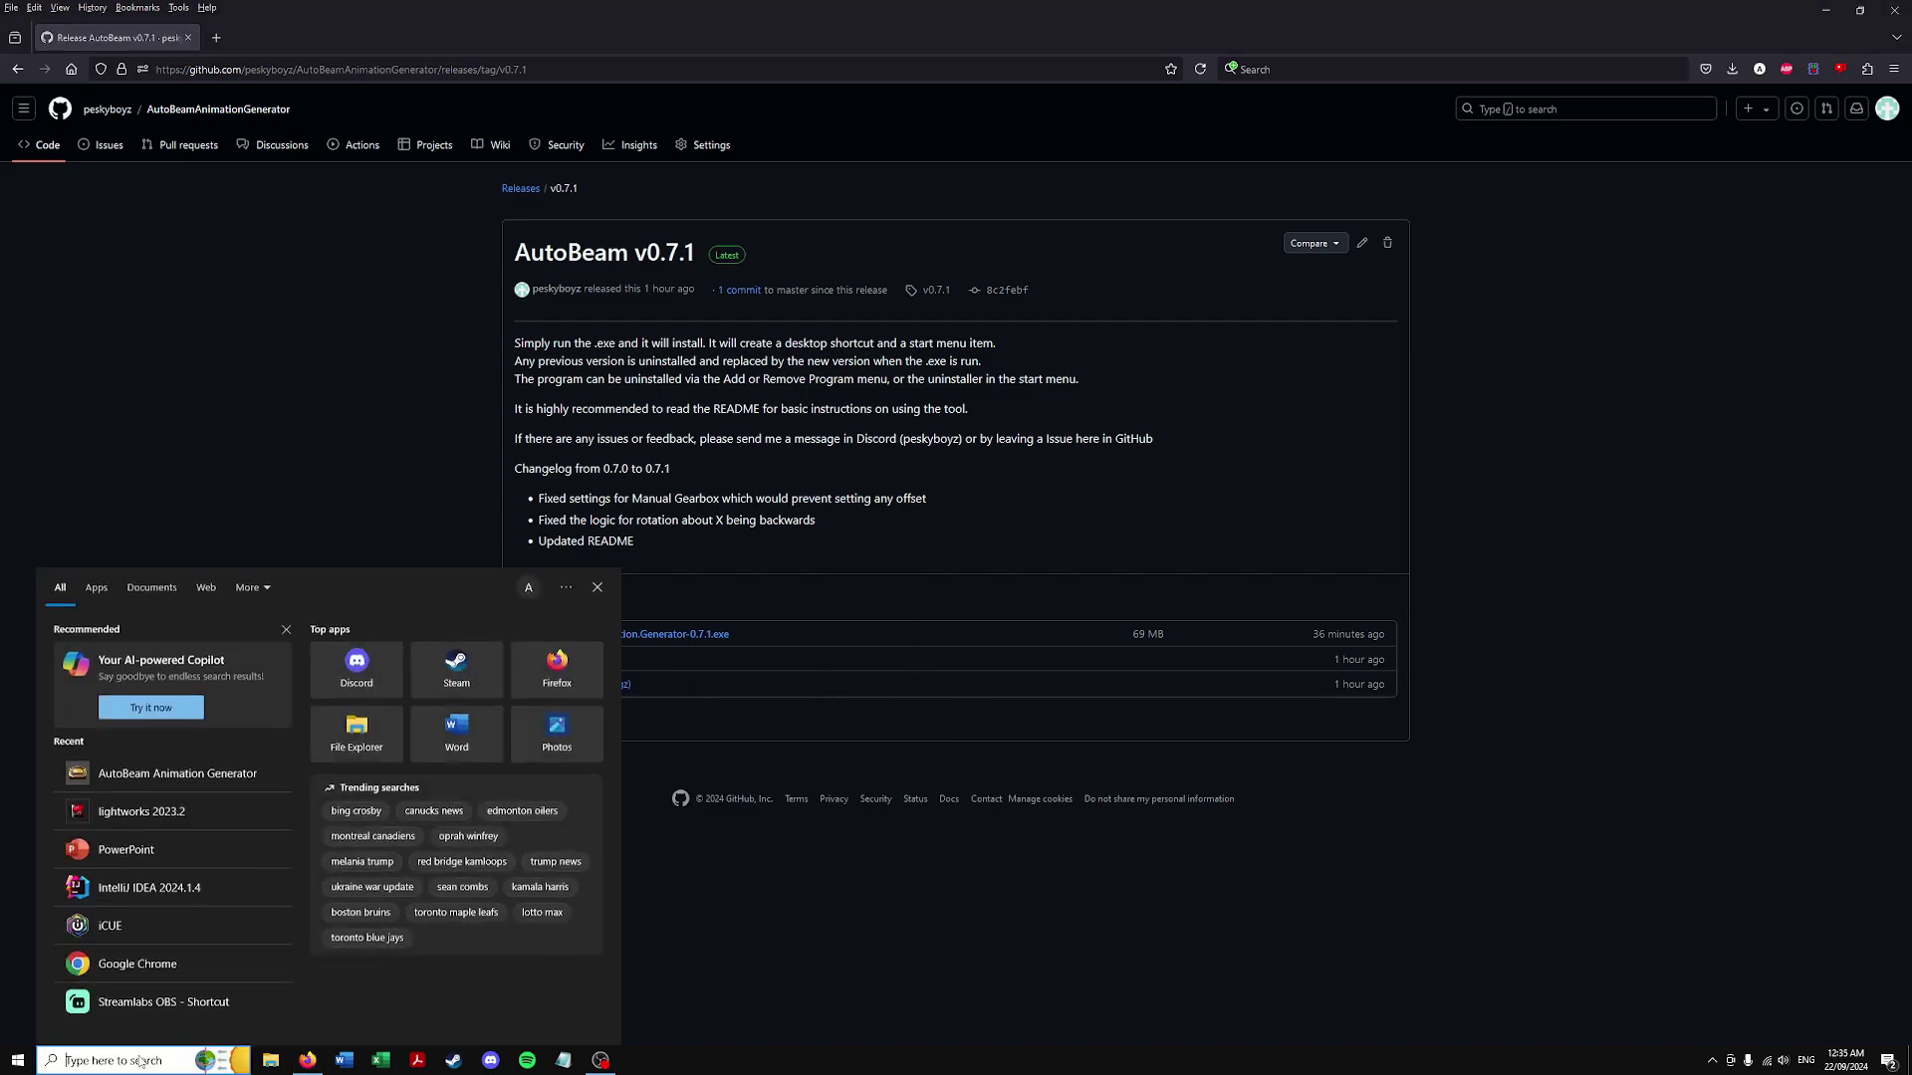
{"action": "type", "text": "aut"}
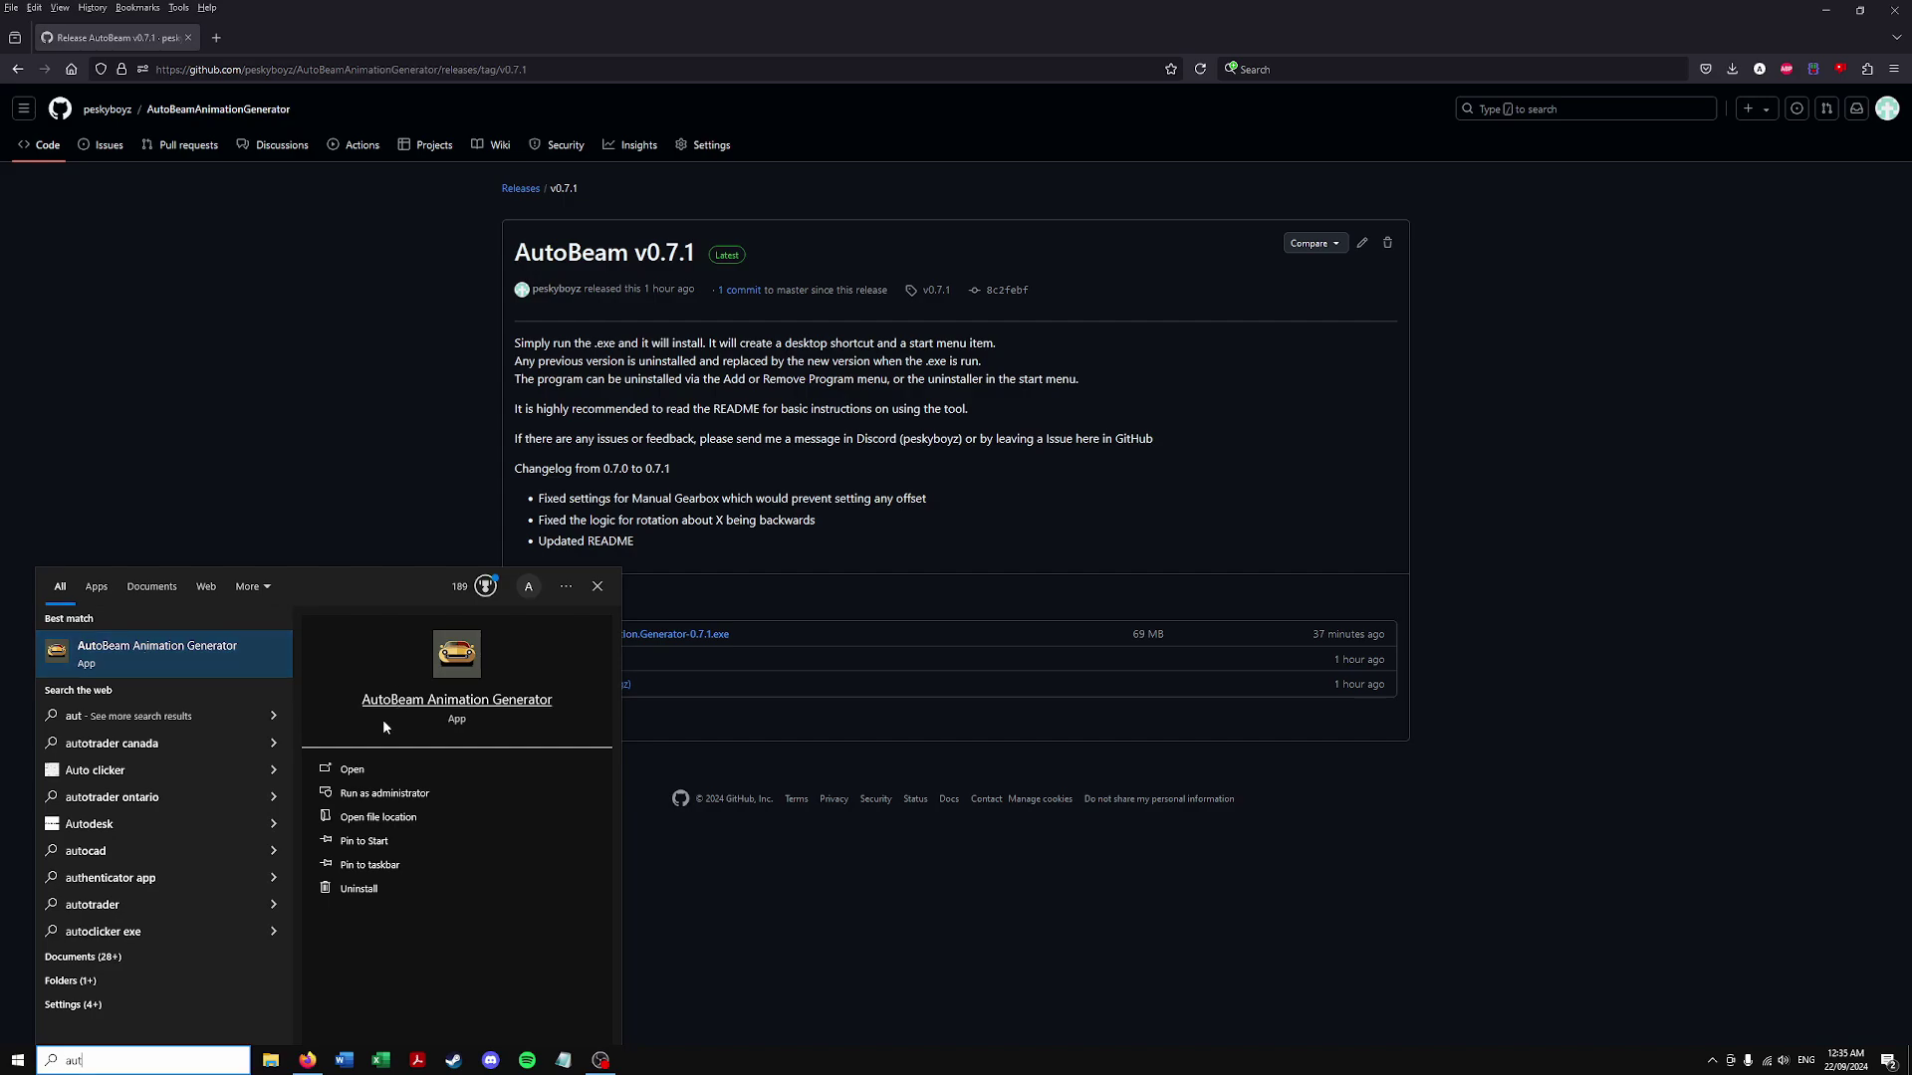
{"action": "left_click", "coordinate": [408, 818]}
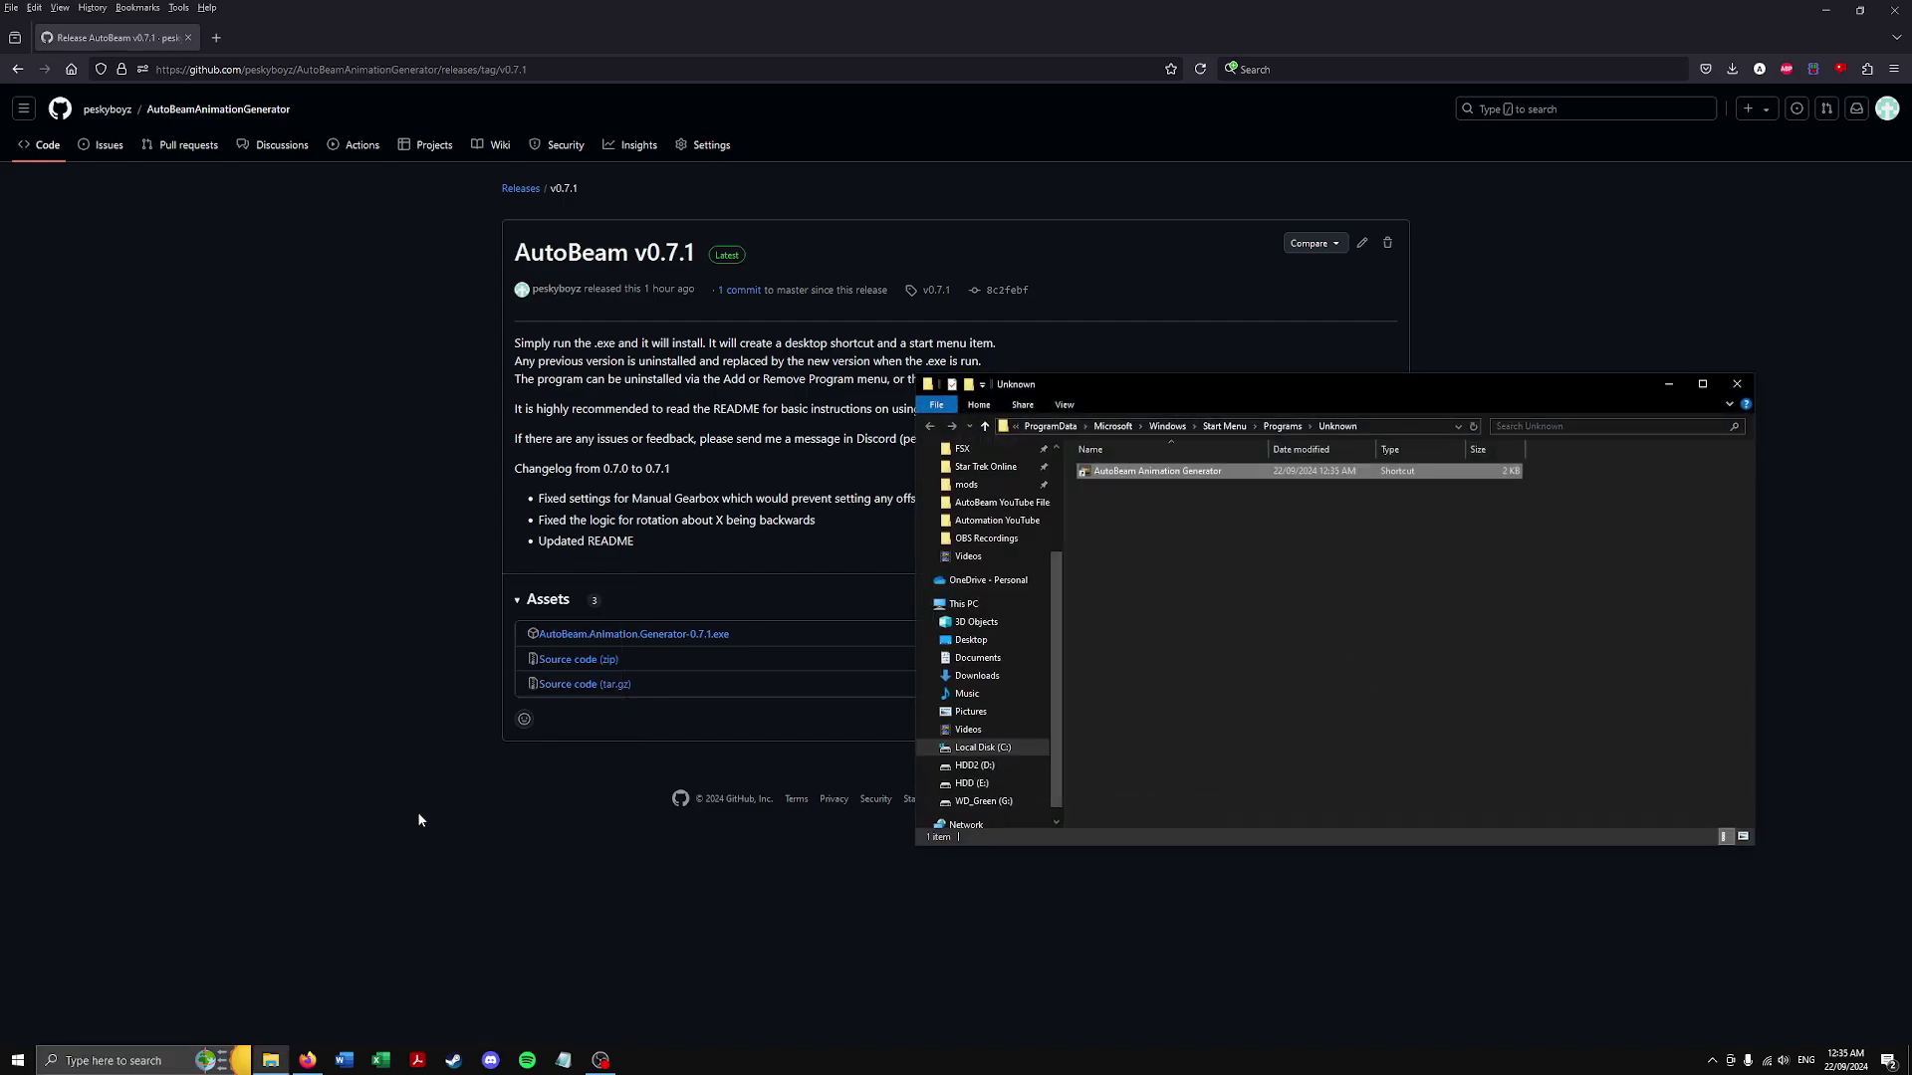
{"action": "right_click", "coordinate": [1159, 476]}
{"action": "left_click", "coordinate": [1226, 504]}
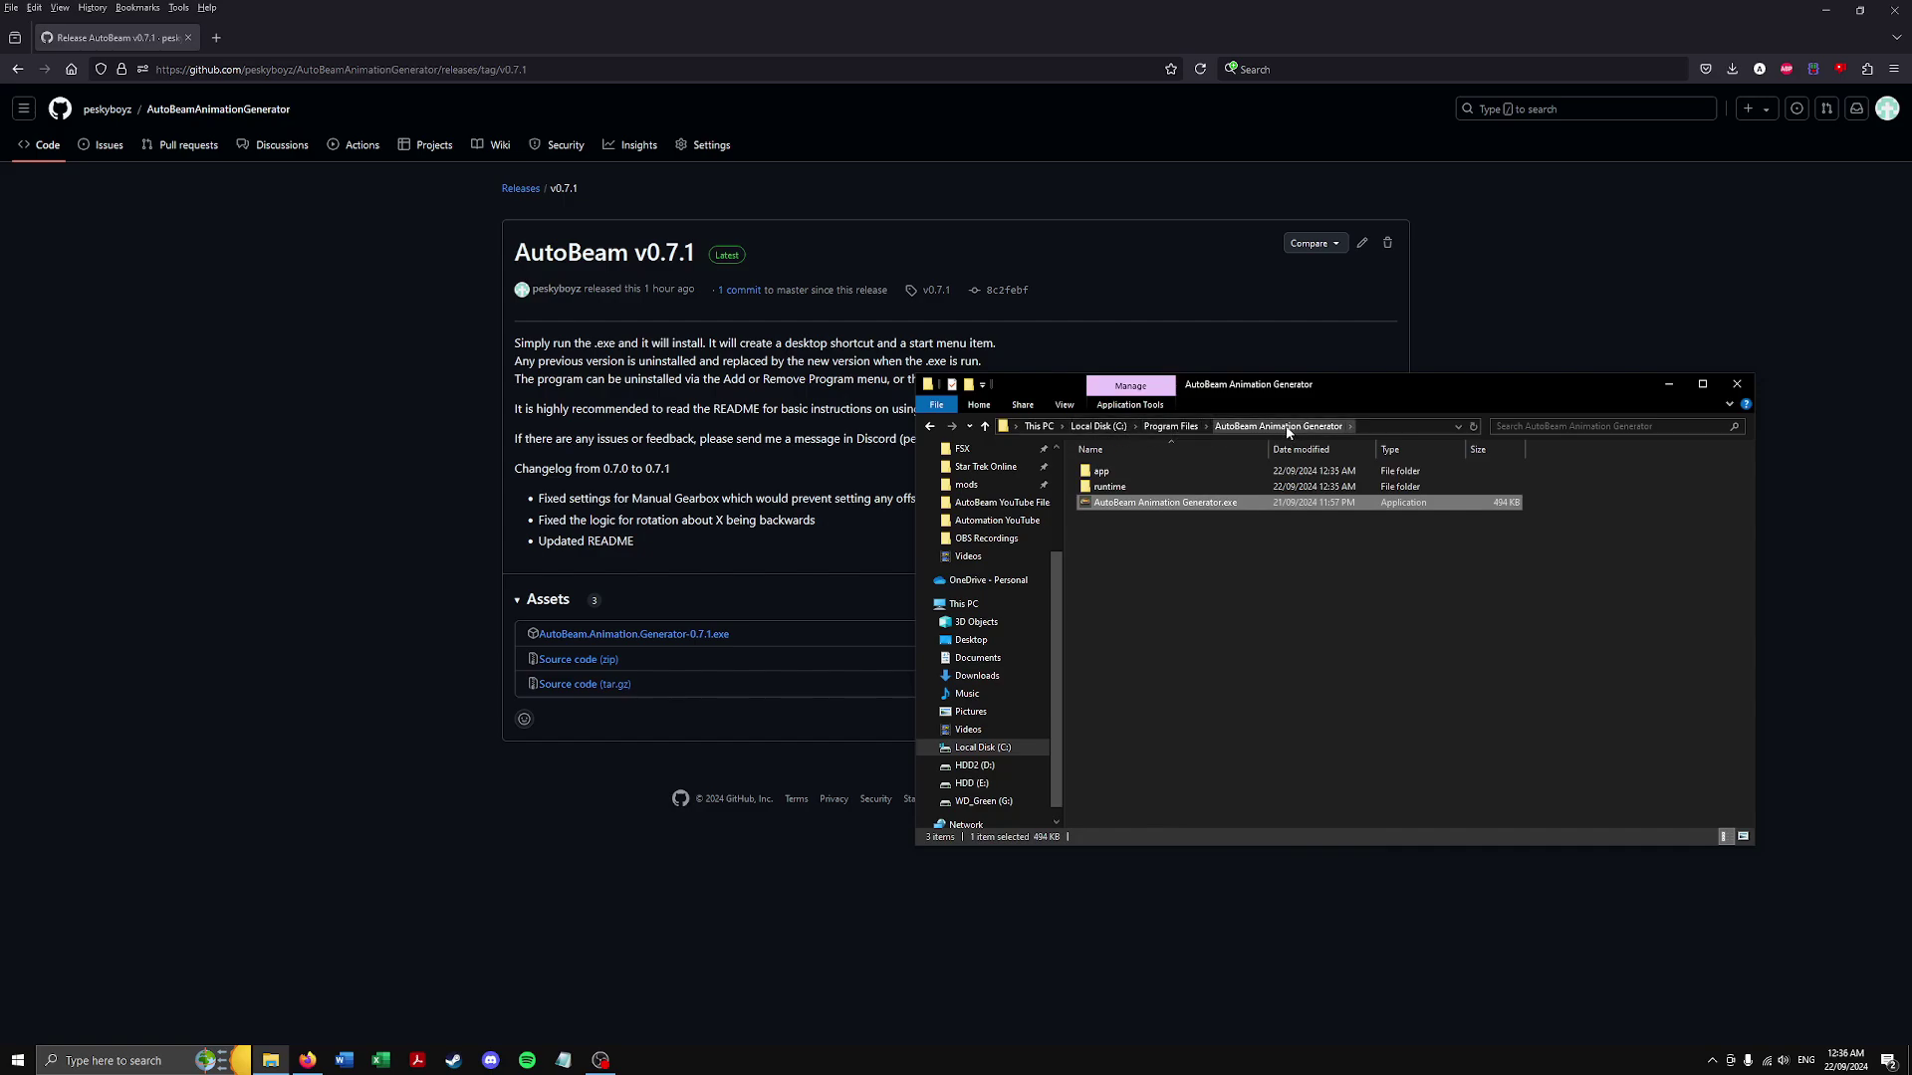
{"action": "left_click", "coordinate": [1737, 384]}
Look up the uninstall option for AutoBeam Animation Generator in Windows search without using it
{"action": "left_click", "coordinate": [122, 1057]}
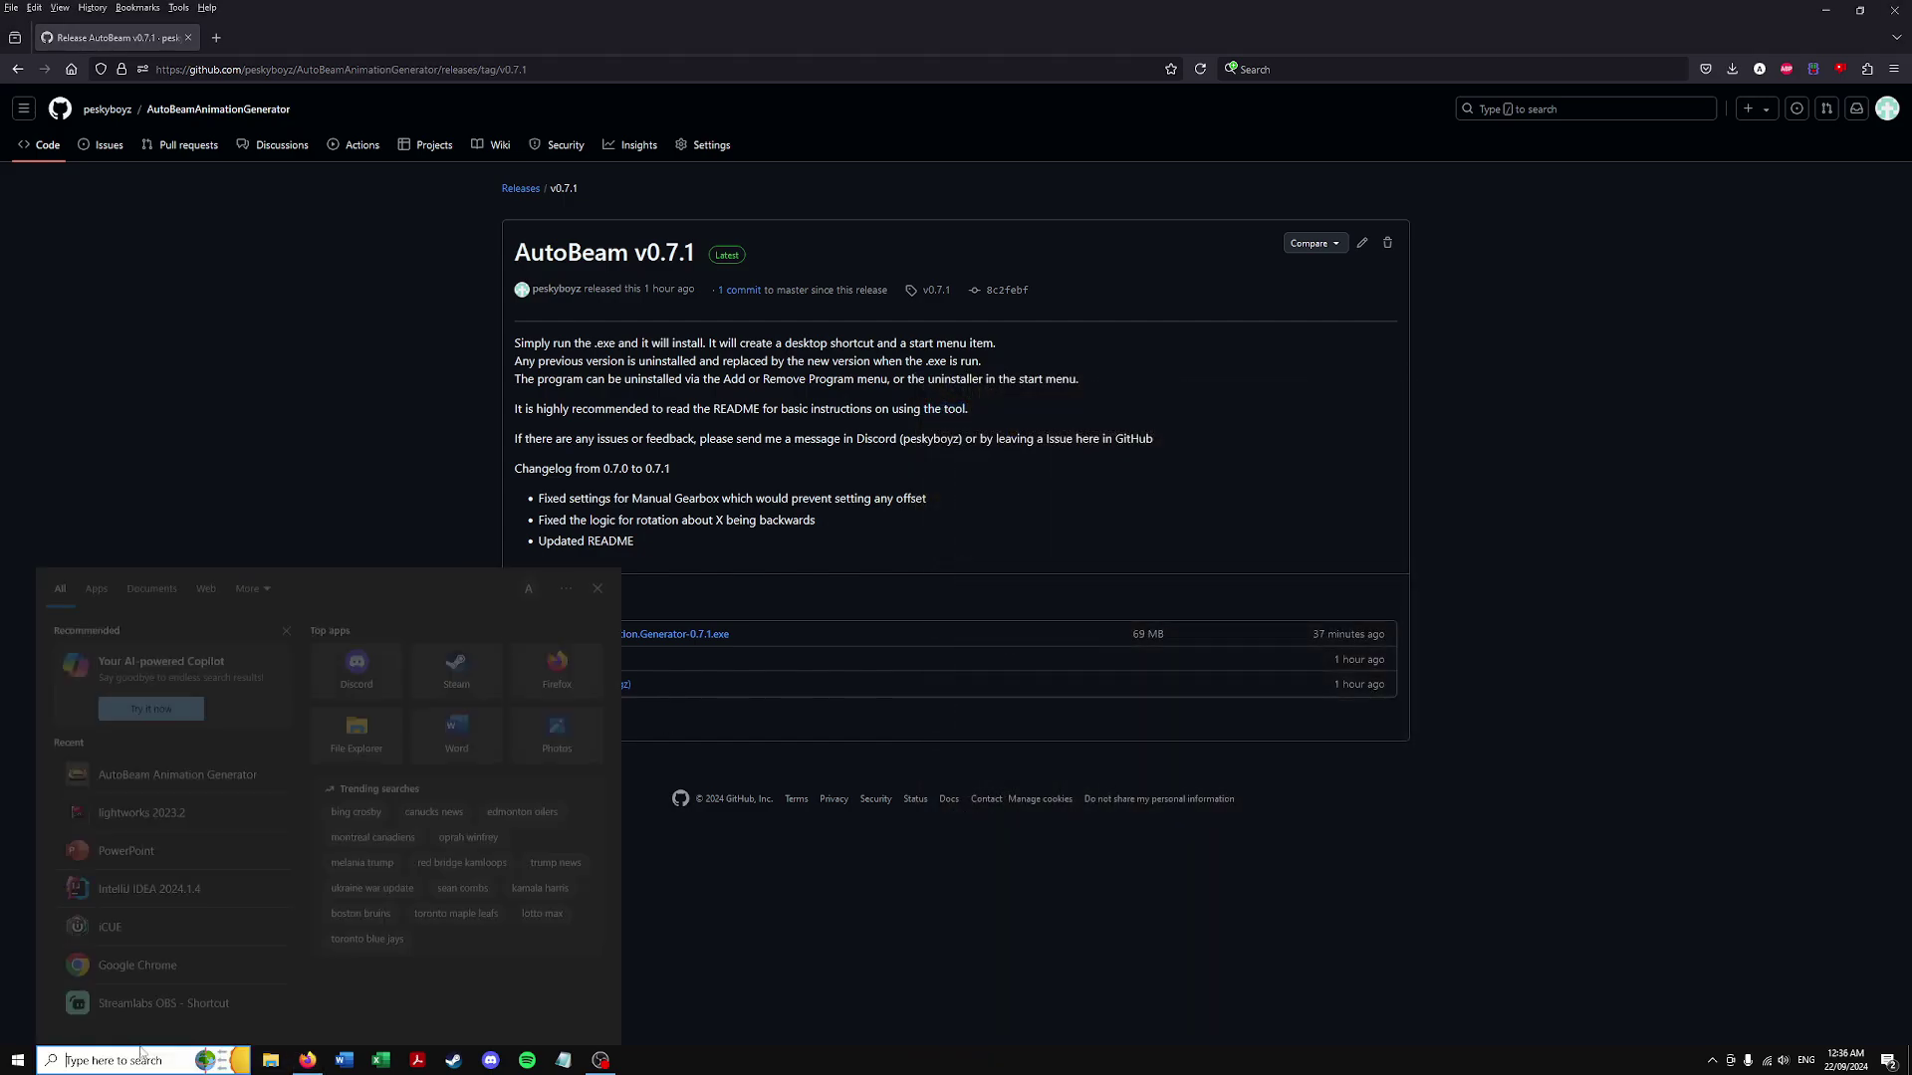
{"action": "type", "text": "aut"}
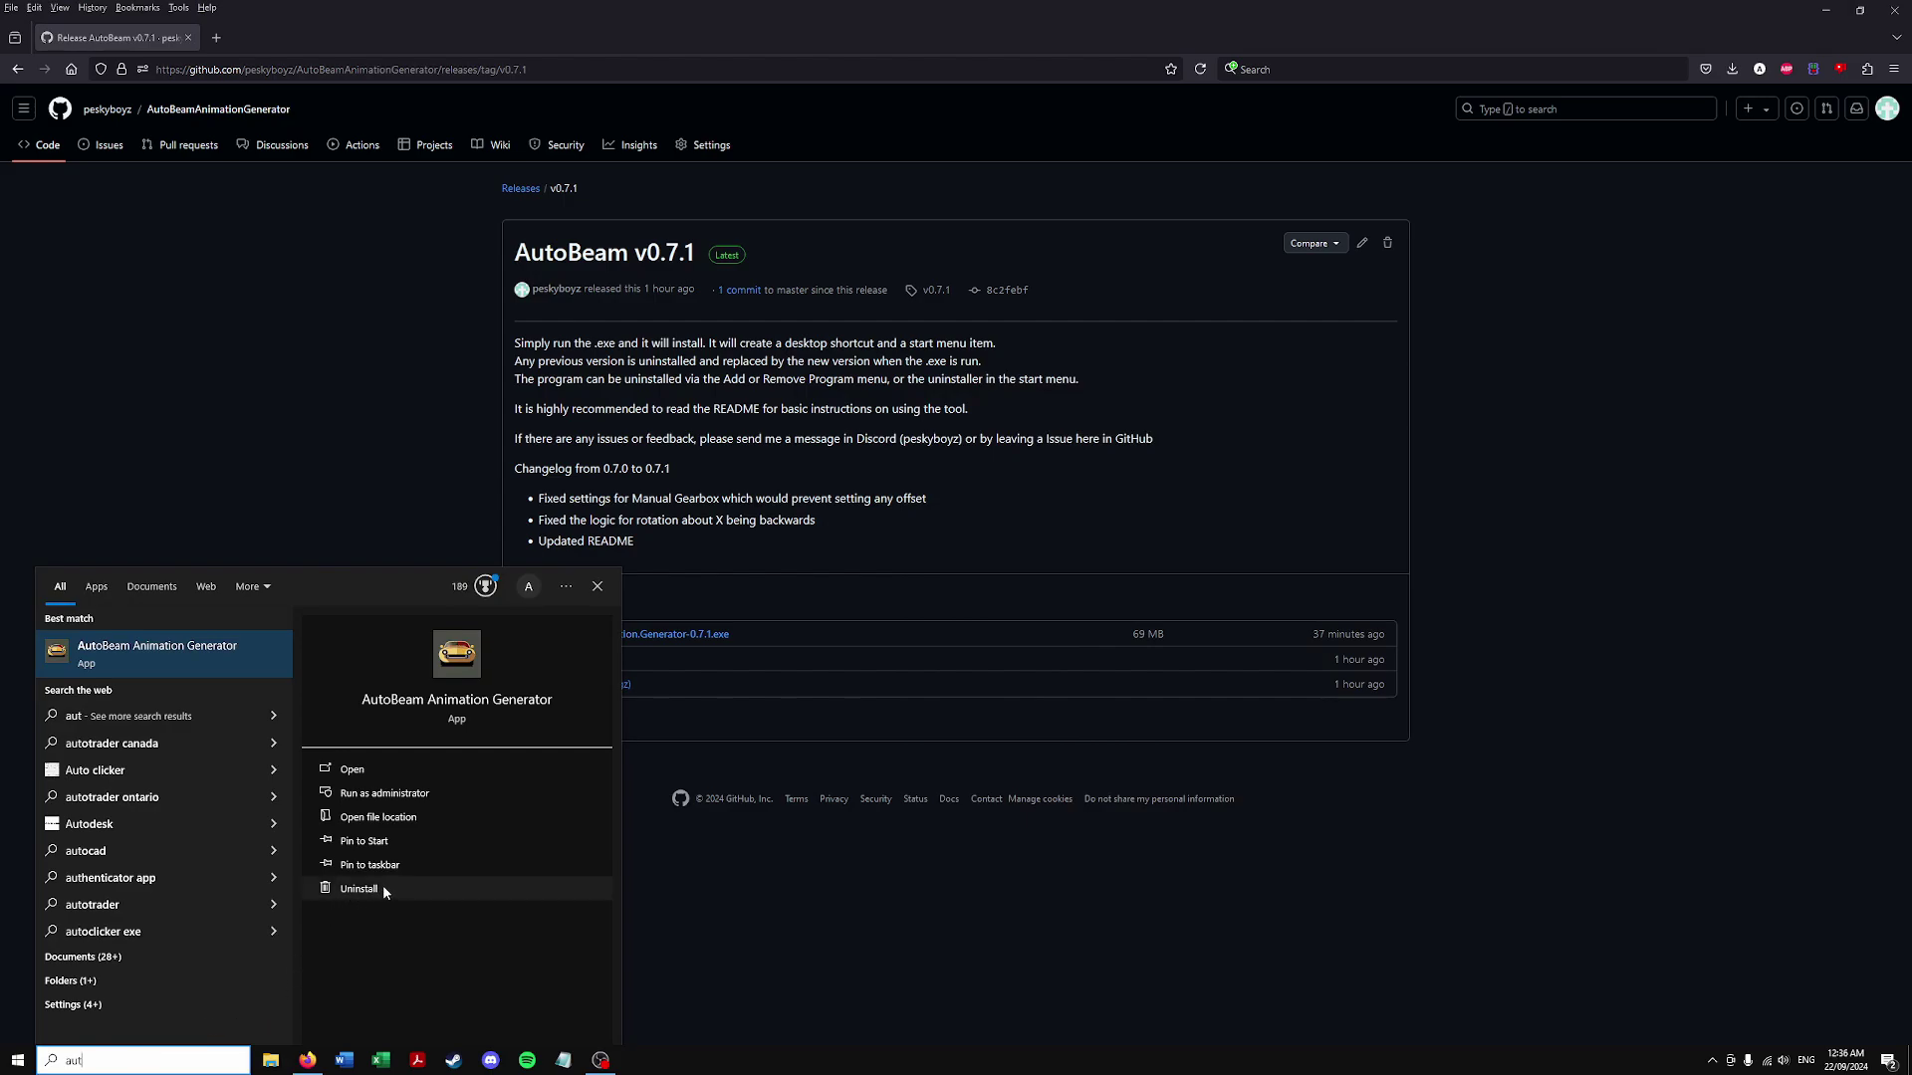
{"action": "left_click", "coordinate": [1617, 730]}
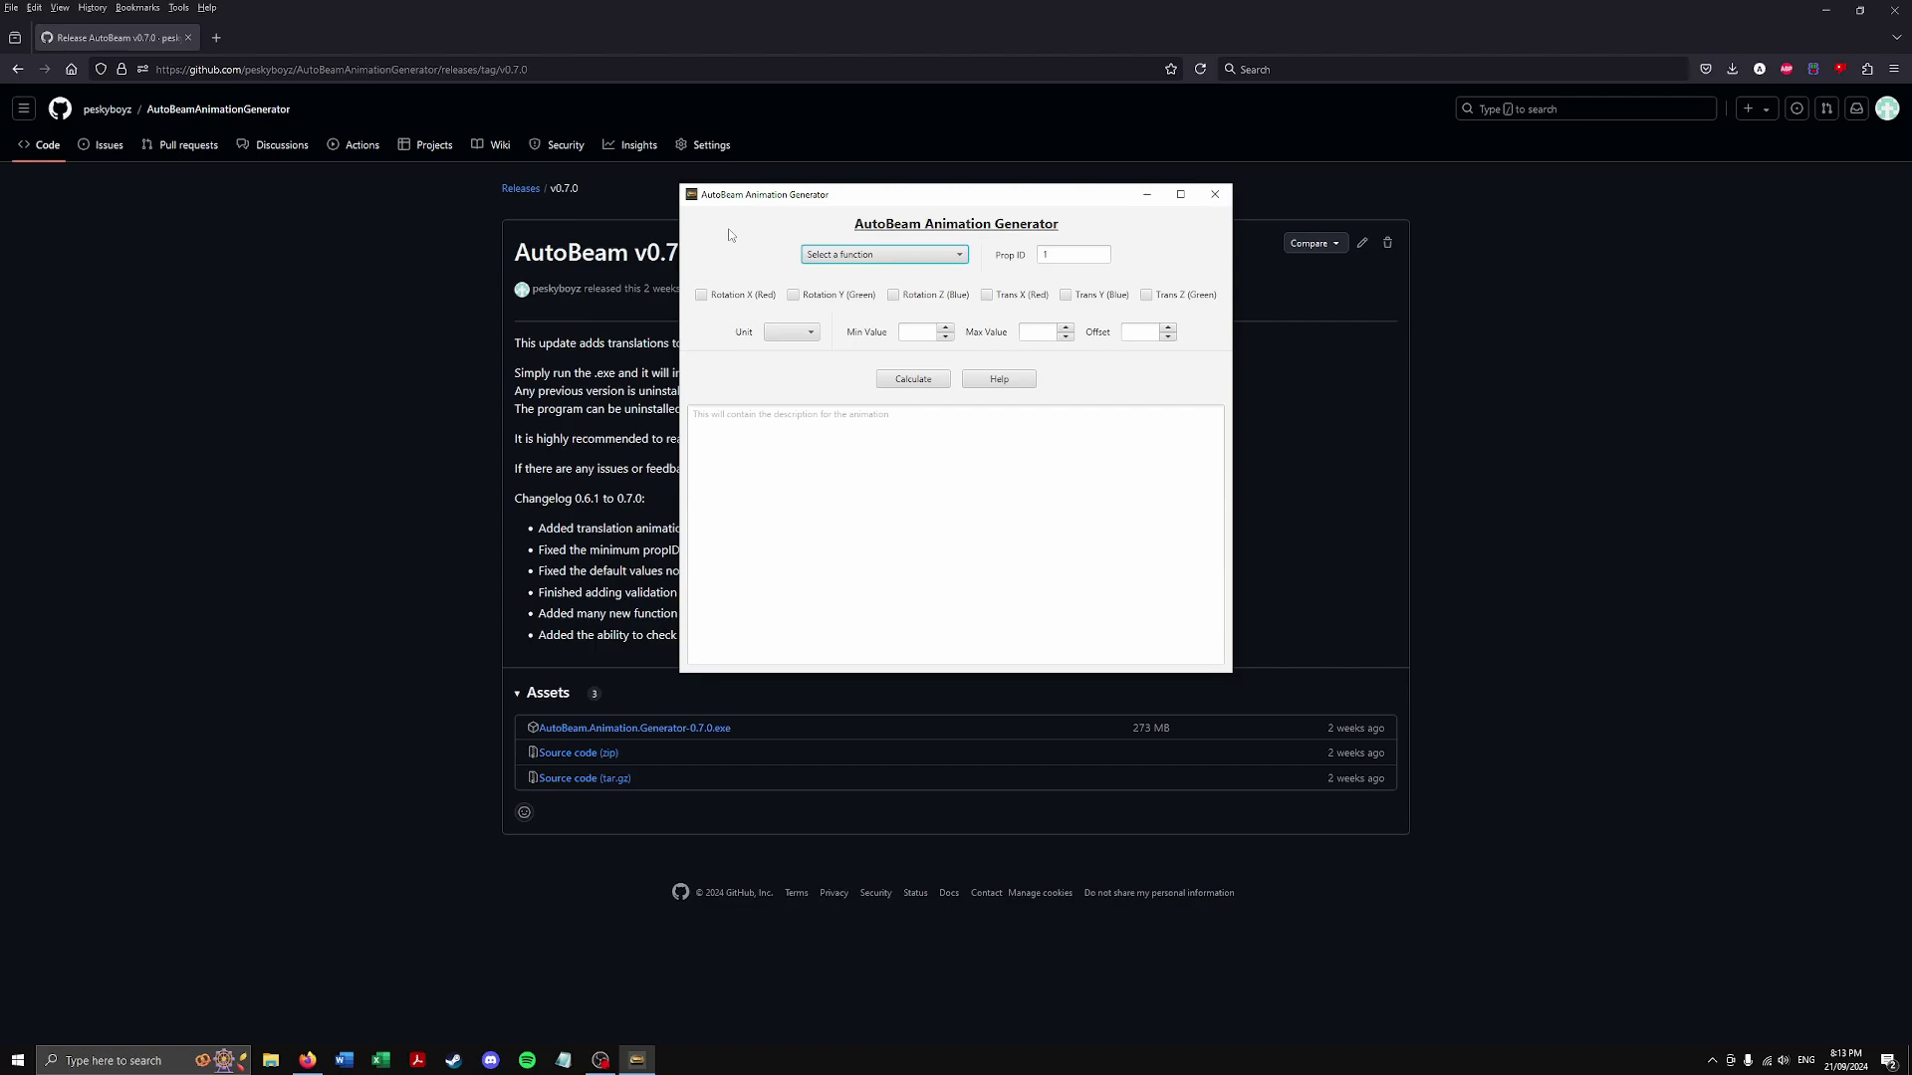
Choose the Wheel Speed function with KPH as the unit and set its Y rotation to counter clockwise
{"action": "left_click", "coordinate": [936, 257]}
{"action": "mouse_move", "coordinate": [963, 298]}
{"action": "left_mouse_down"}
{"action": "mouse_move", "coordinate": [969, 491]}
{"action": "mouse_move", "coordinate": [974, 286]}
{"action": "left_mouse_up"}
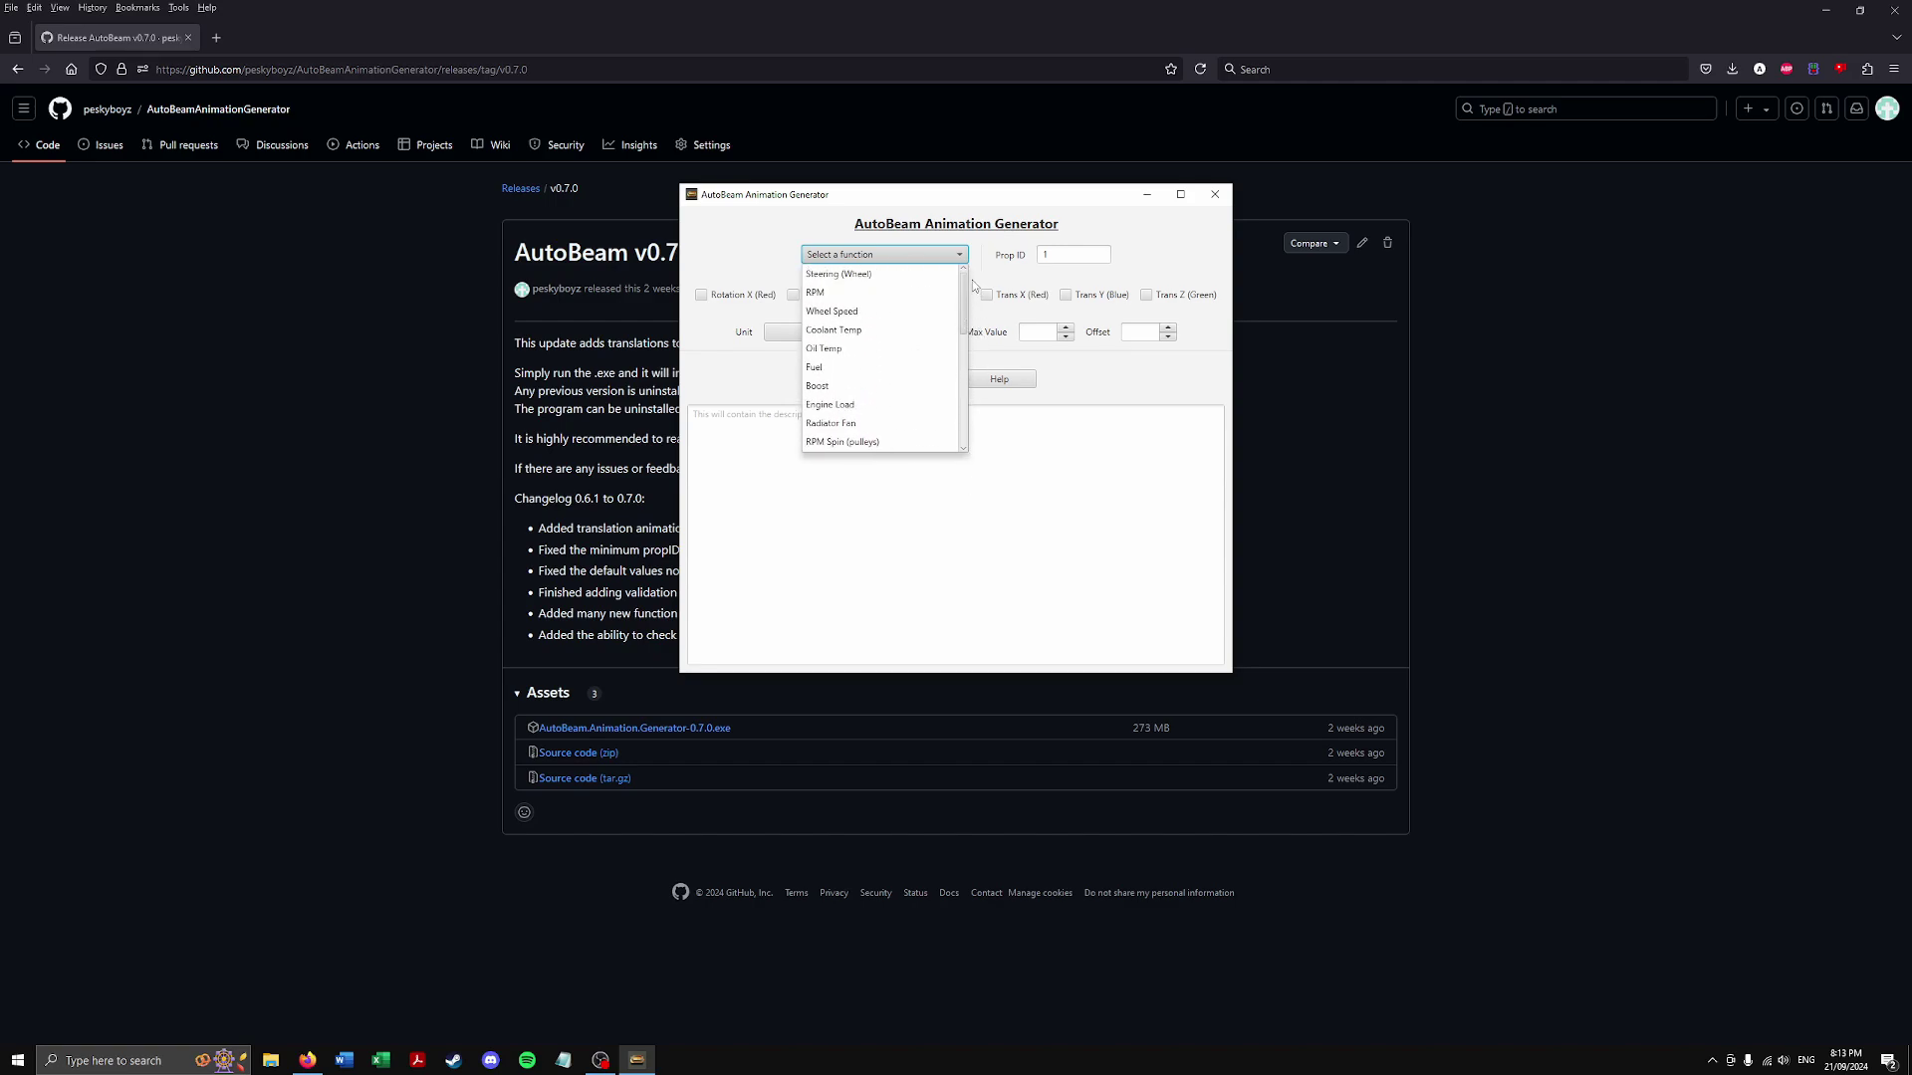
{"action": "left_click", "coordinate": [877, 311]}
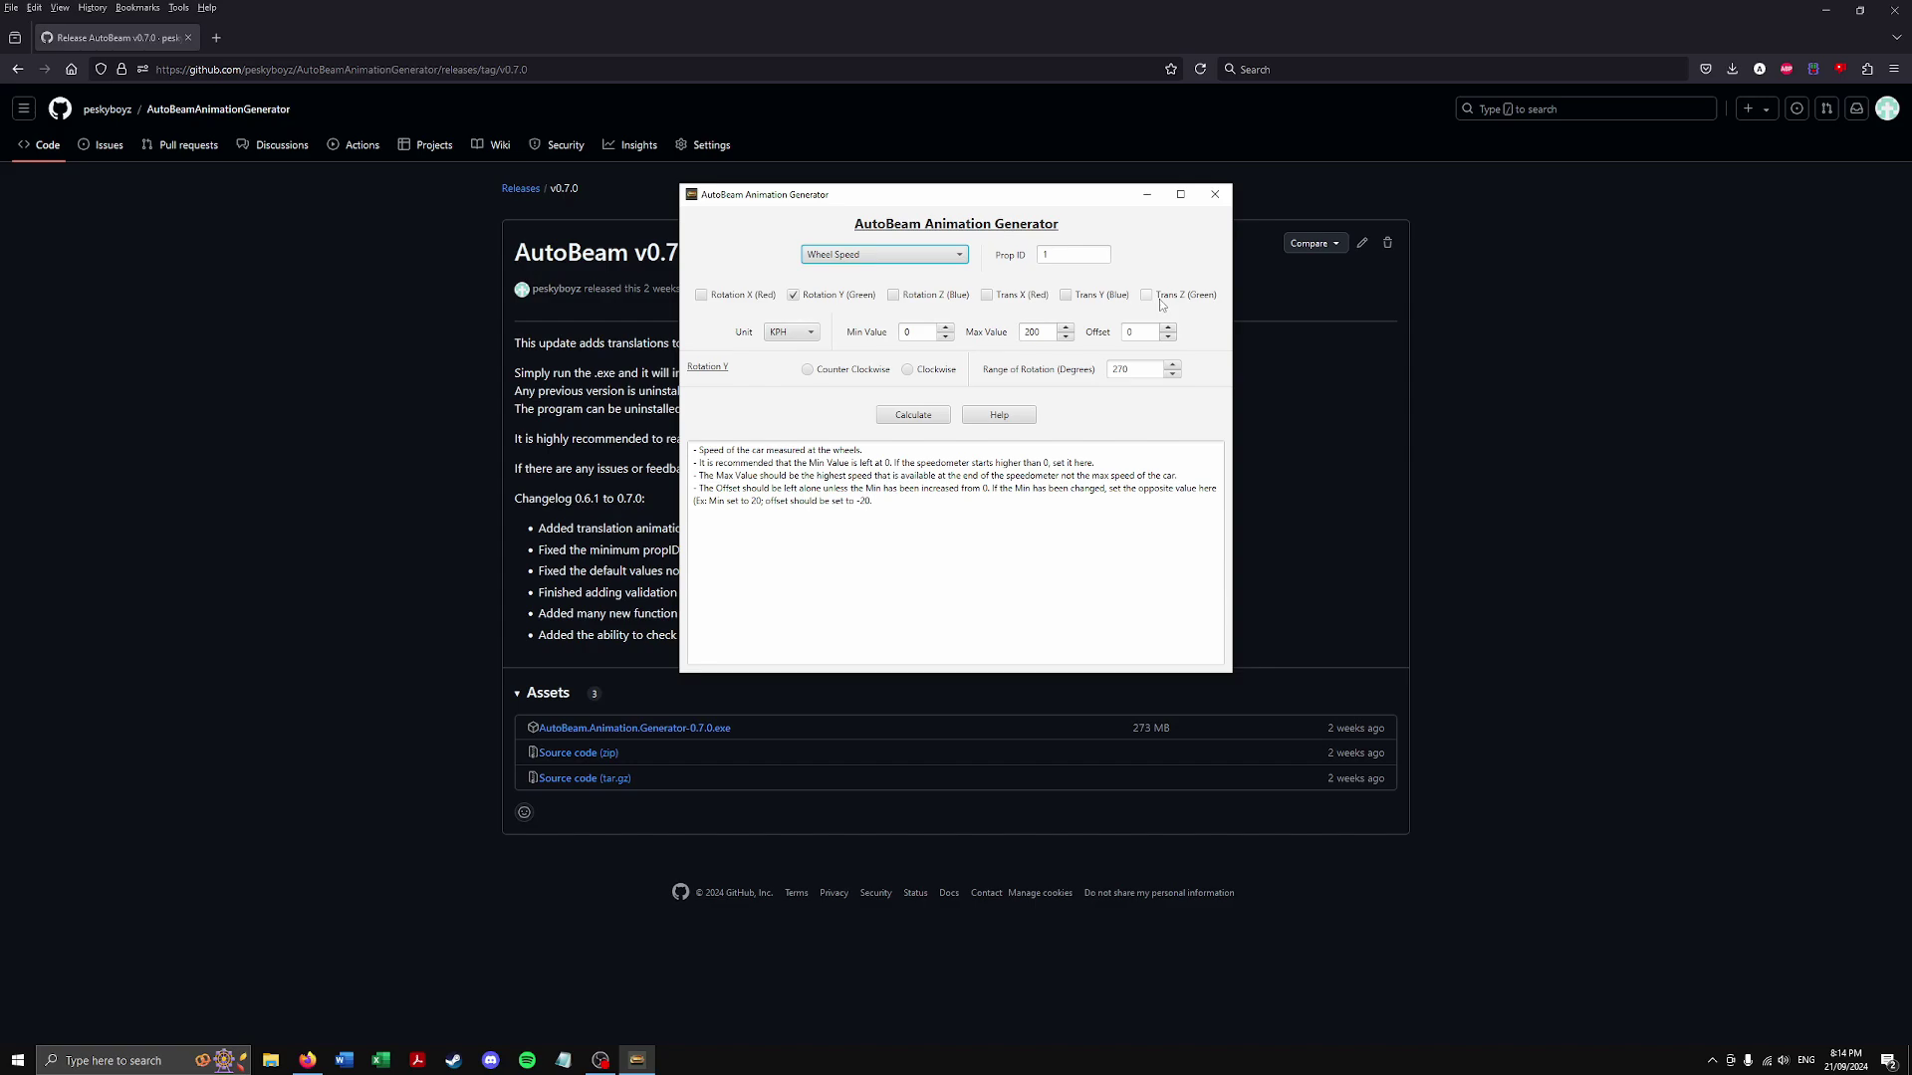
{"action": "left_click", "coordinate": [795, 337]}
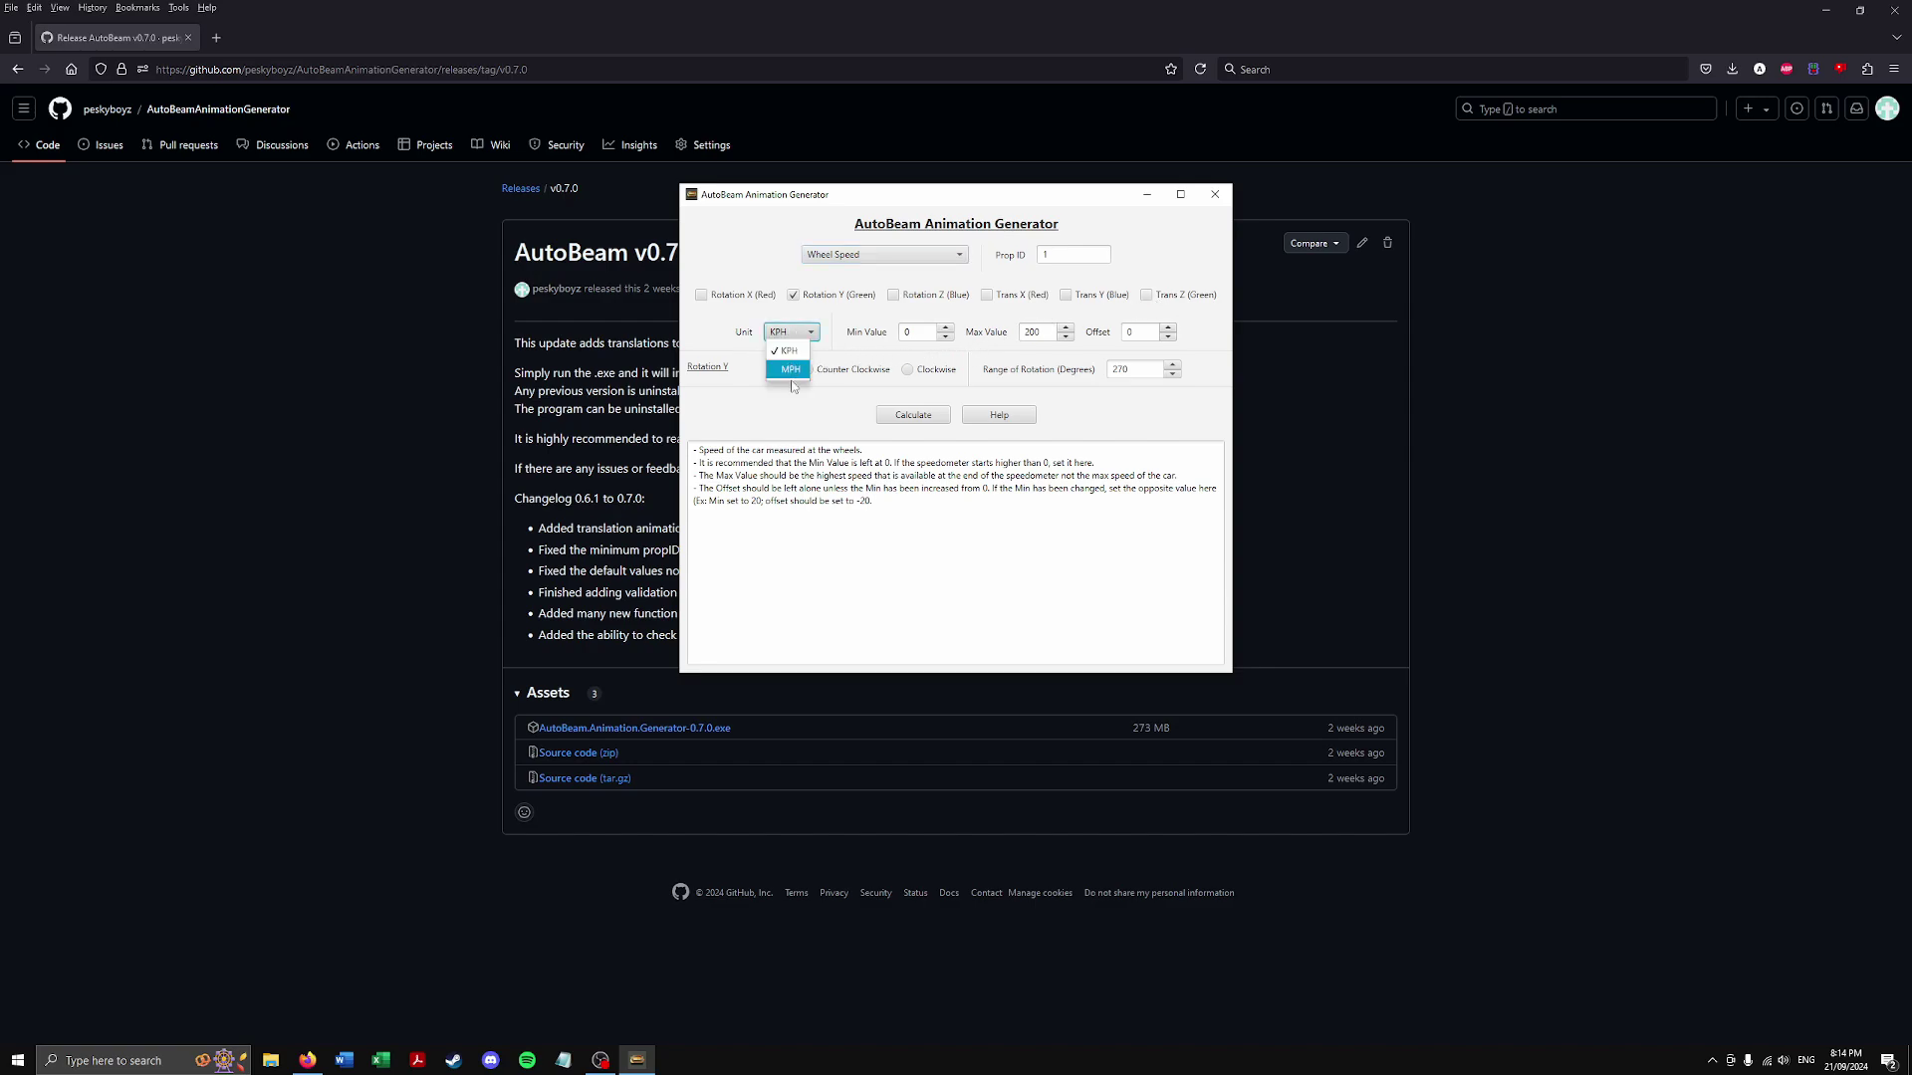
{"action": "left_click", "coordinate": [787, 351]}
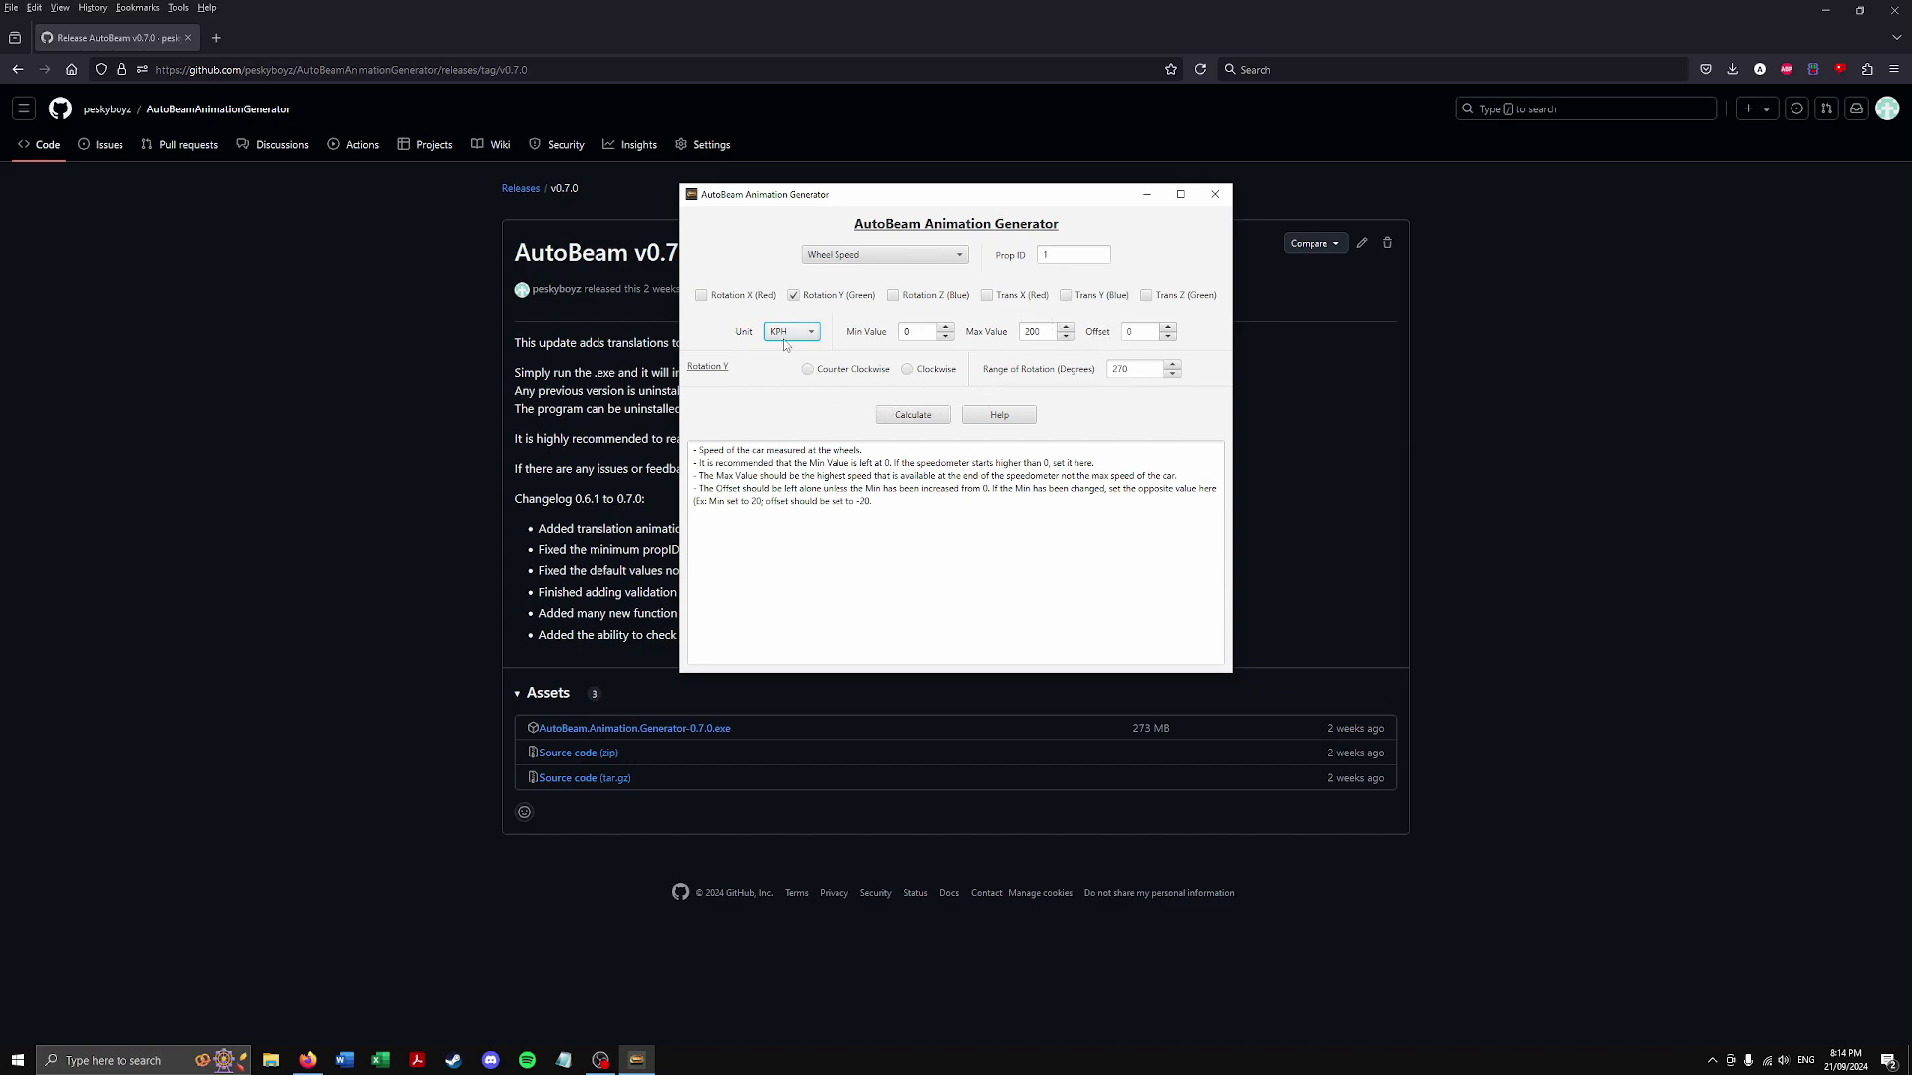
{"action": "left_click", "coordinate": [811, 370]}
Try the Trans Y (Blue) option, disable it again, and calculate the wheel speed animation line
{"action": "left_click", "coordinate": [1065, 295]}
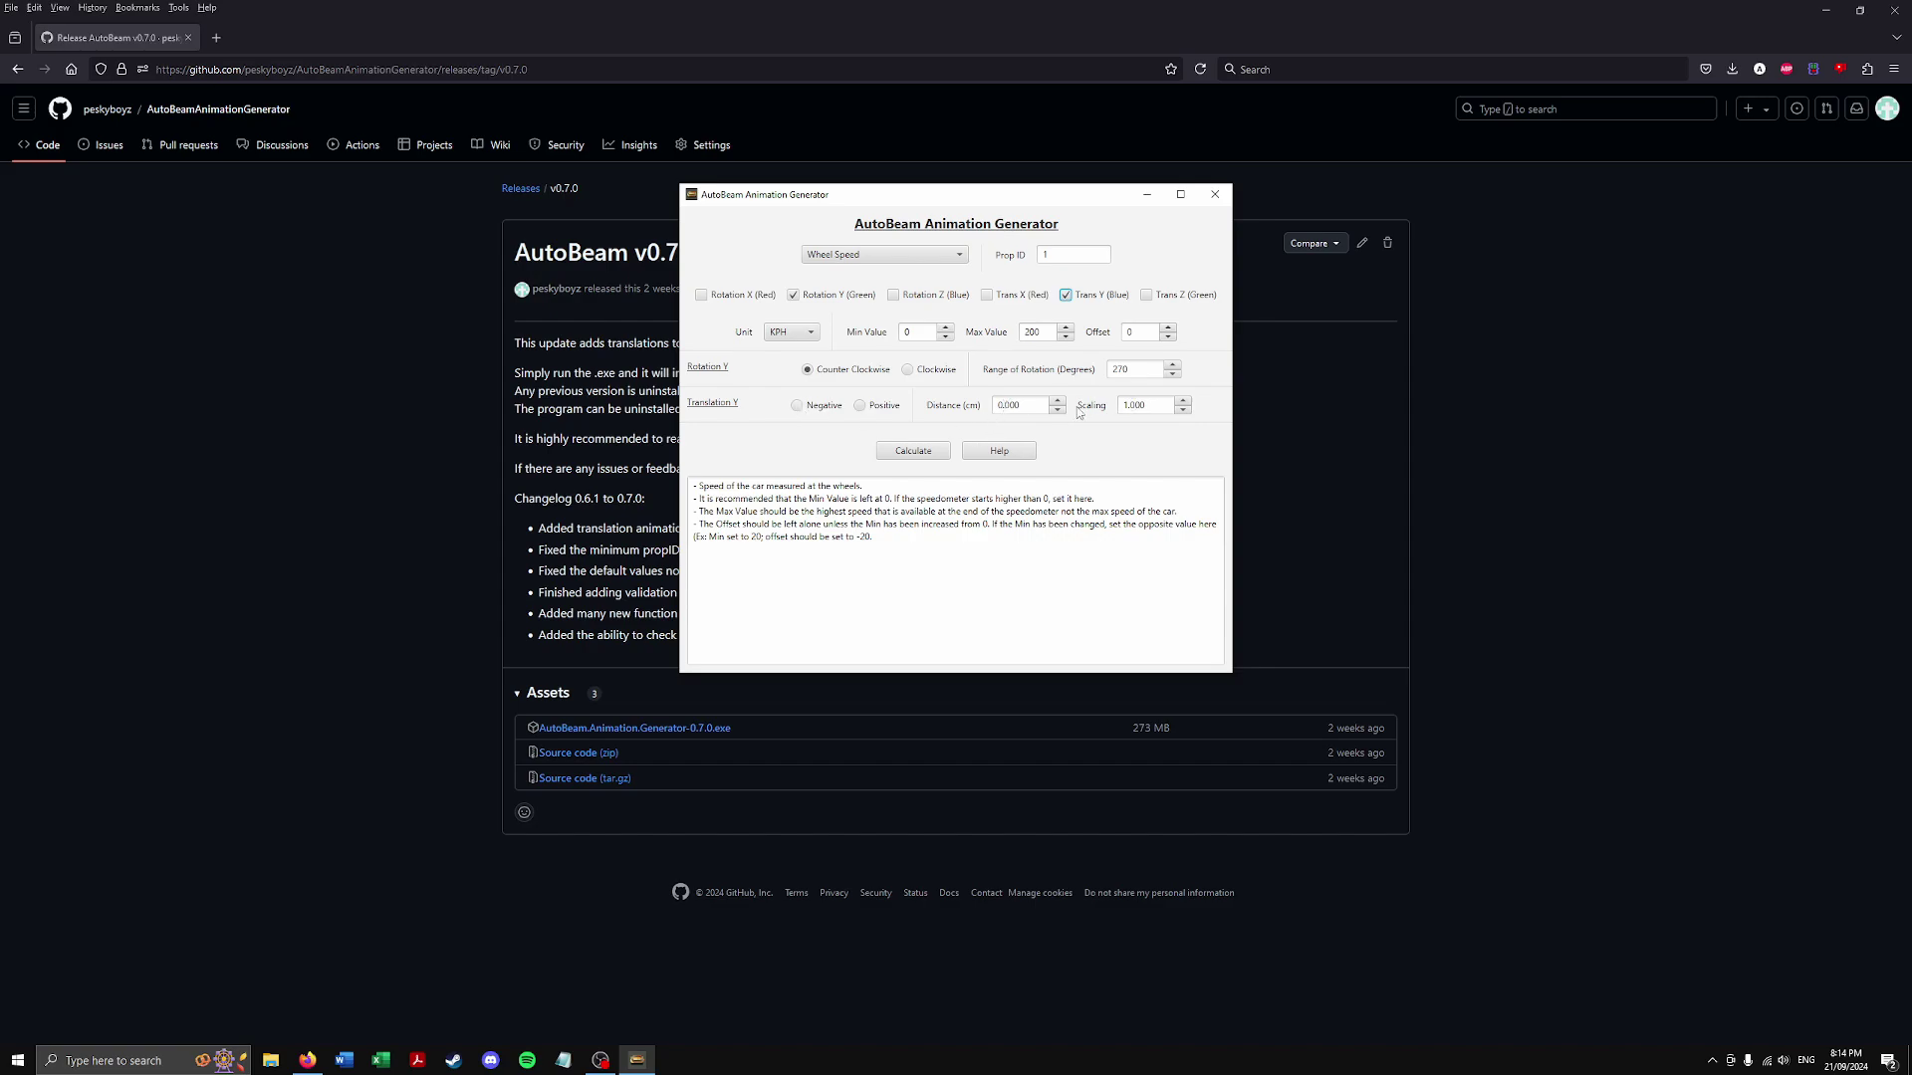
{"action": "left_click", "coordinate": [1065, 295]}
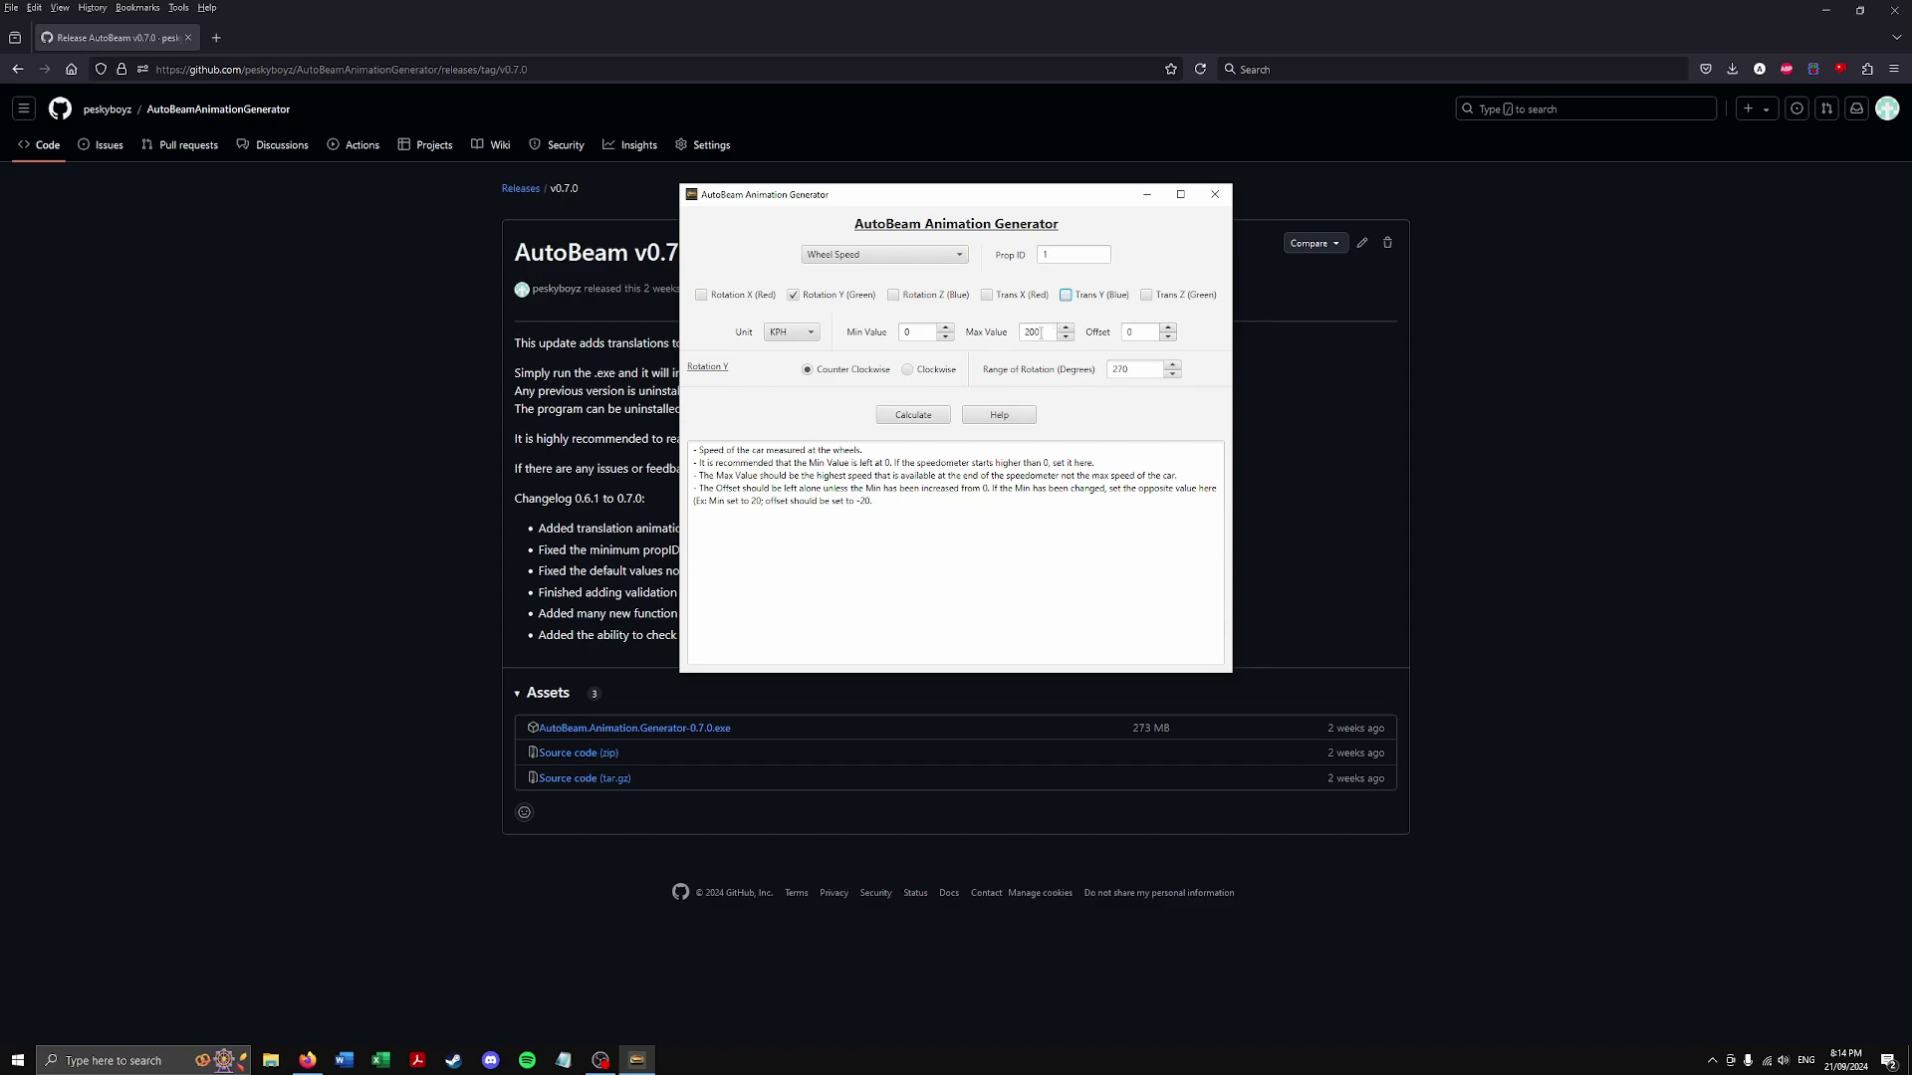
{"action": "left_click", "coordinate": [928, 417]}
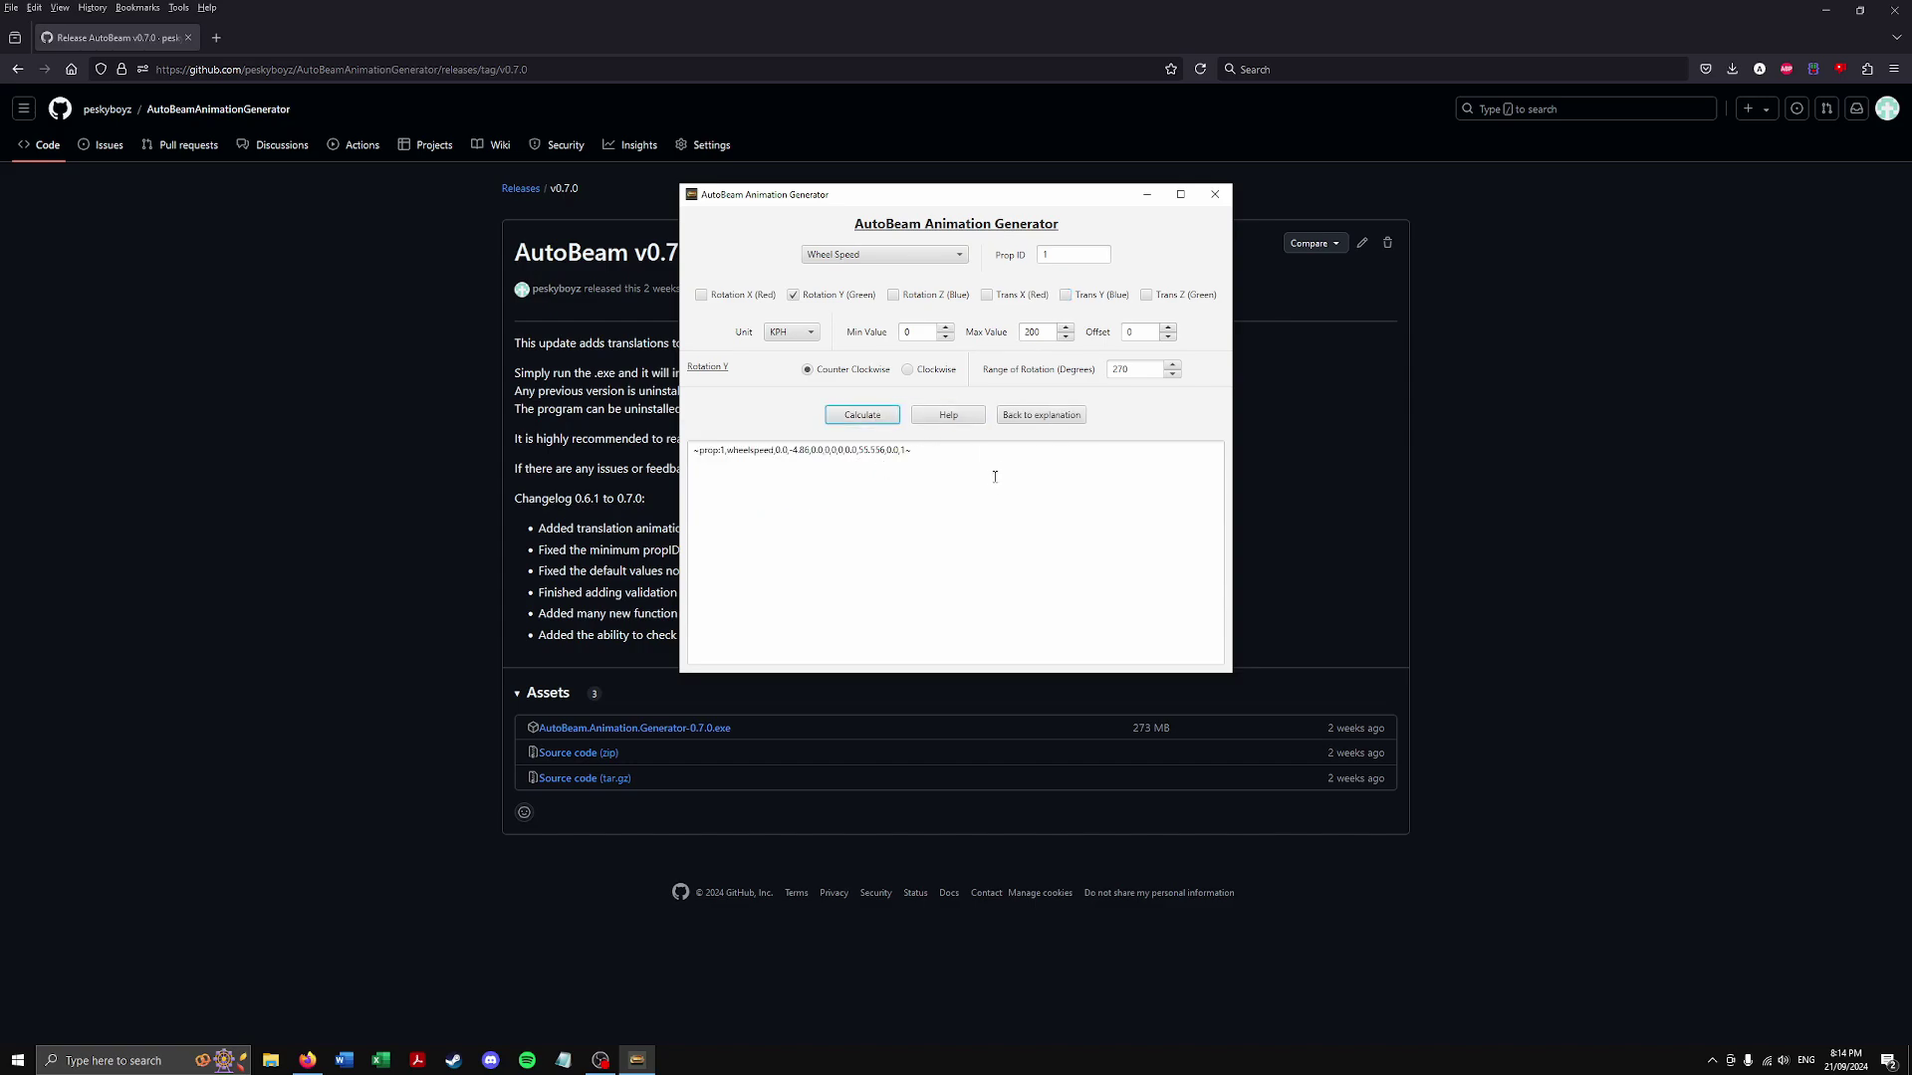
Bring back the function's explanation, view the README through the generator's help, and return to the generator
{"action": "left_click", "coordinate": [1047, 422]}
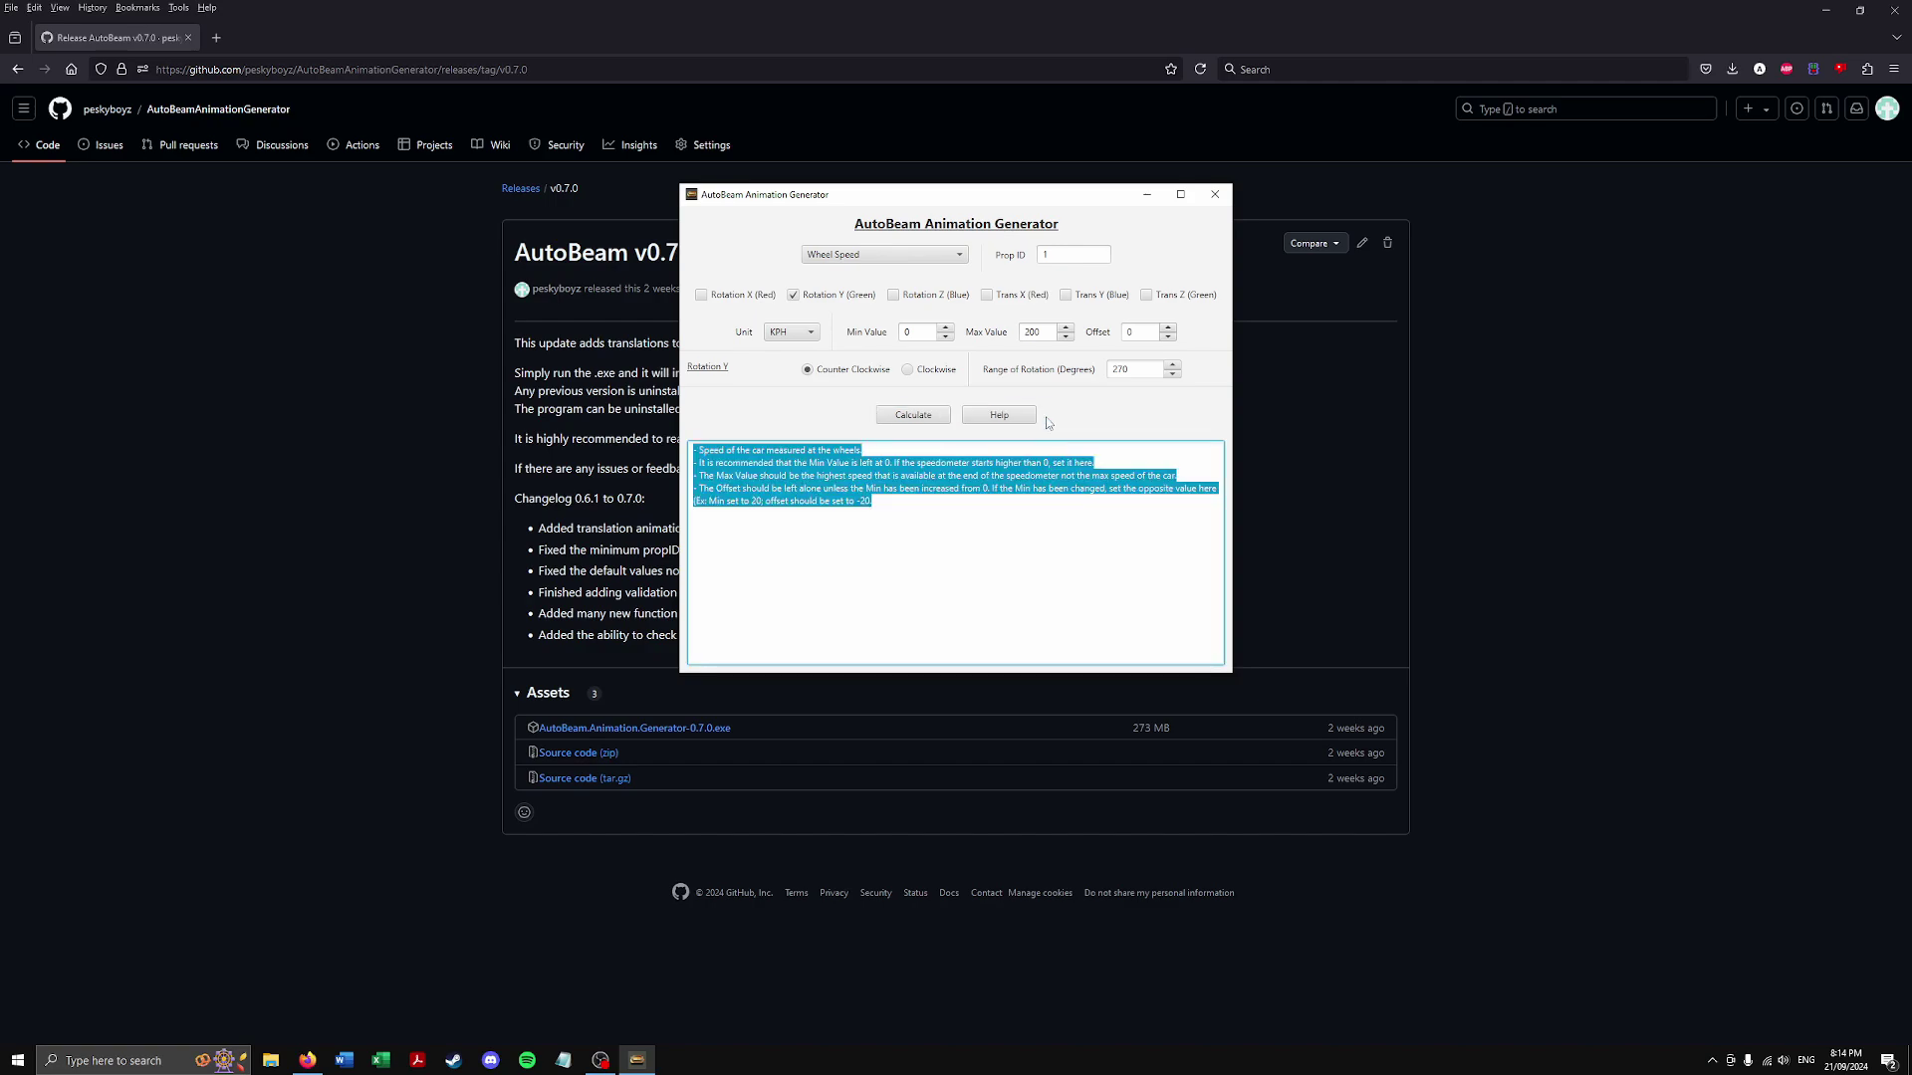
{"action": "left_click", "coordinate": [1010, 561]}
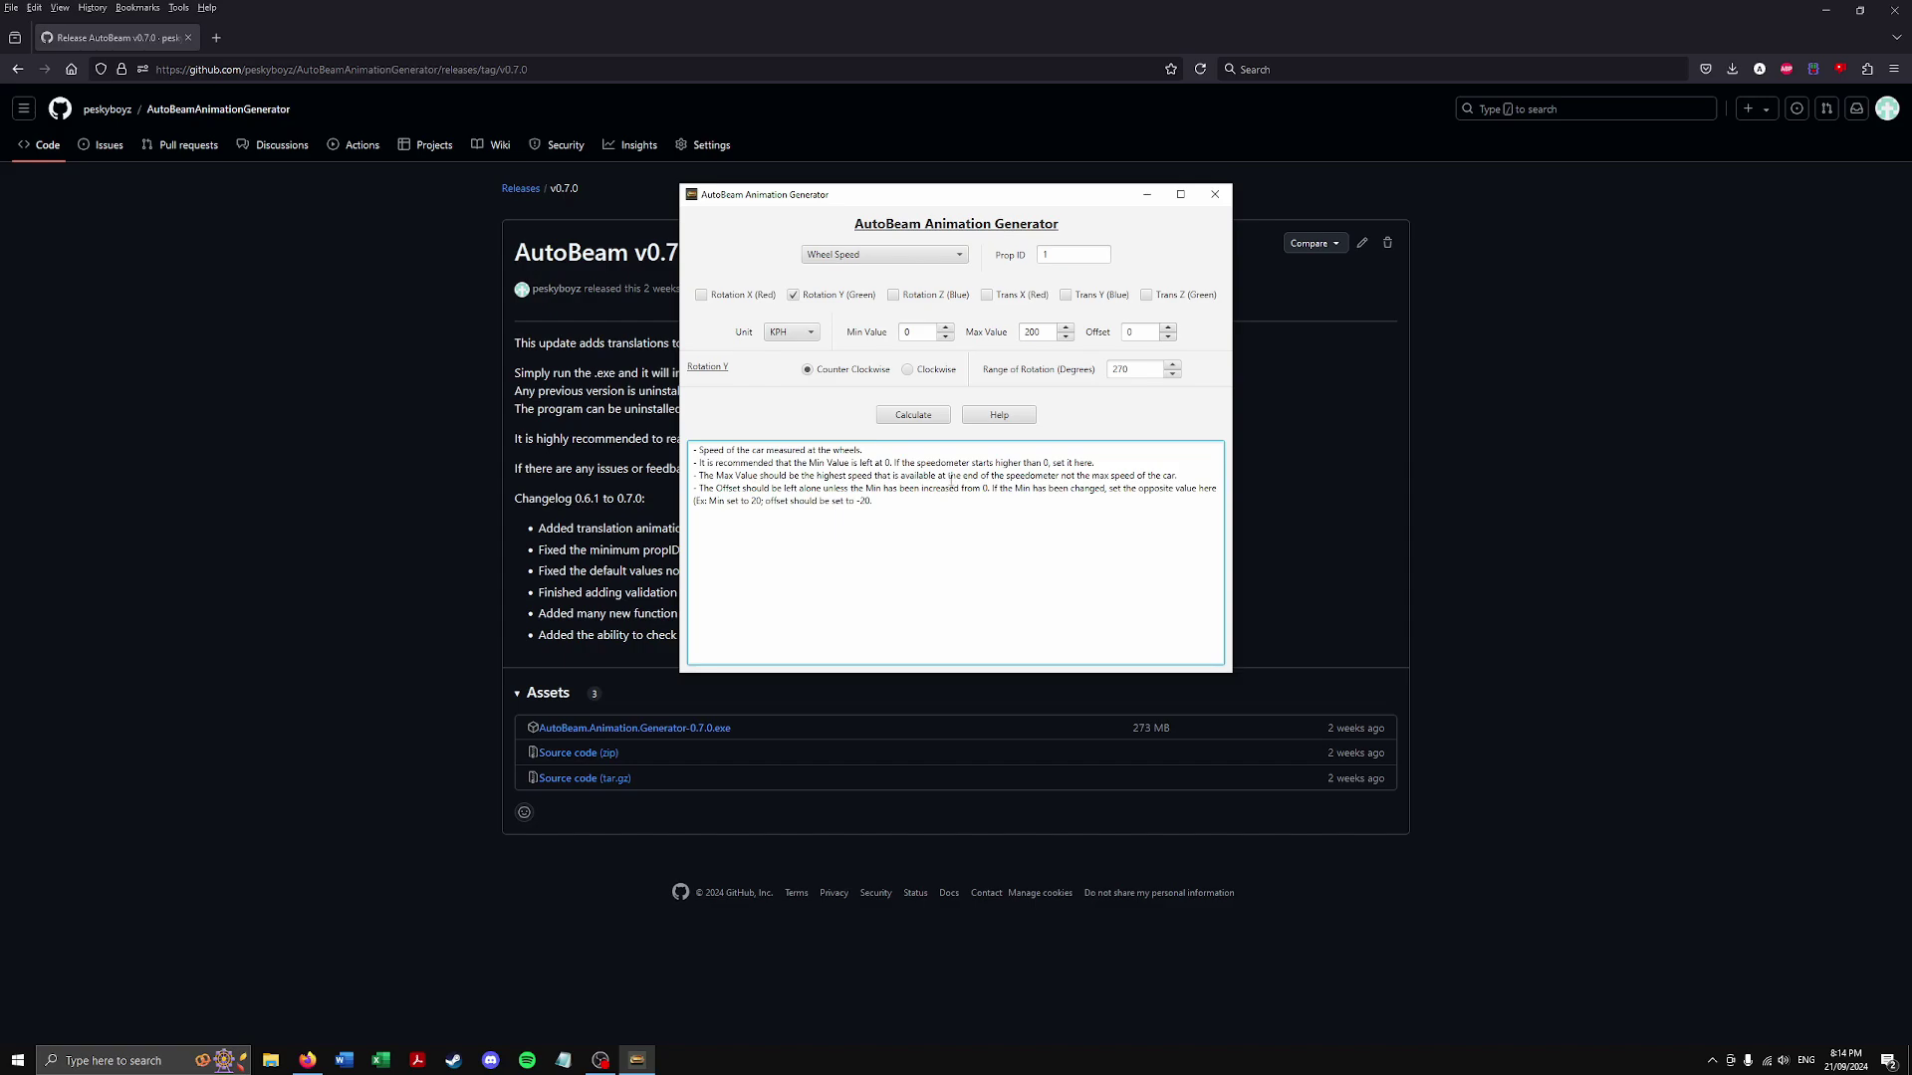
{"action": "left_click", "coordinate": [998, 417]}
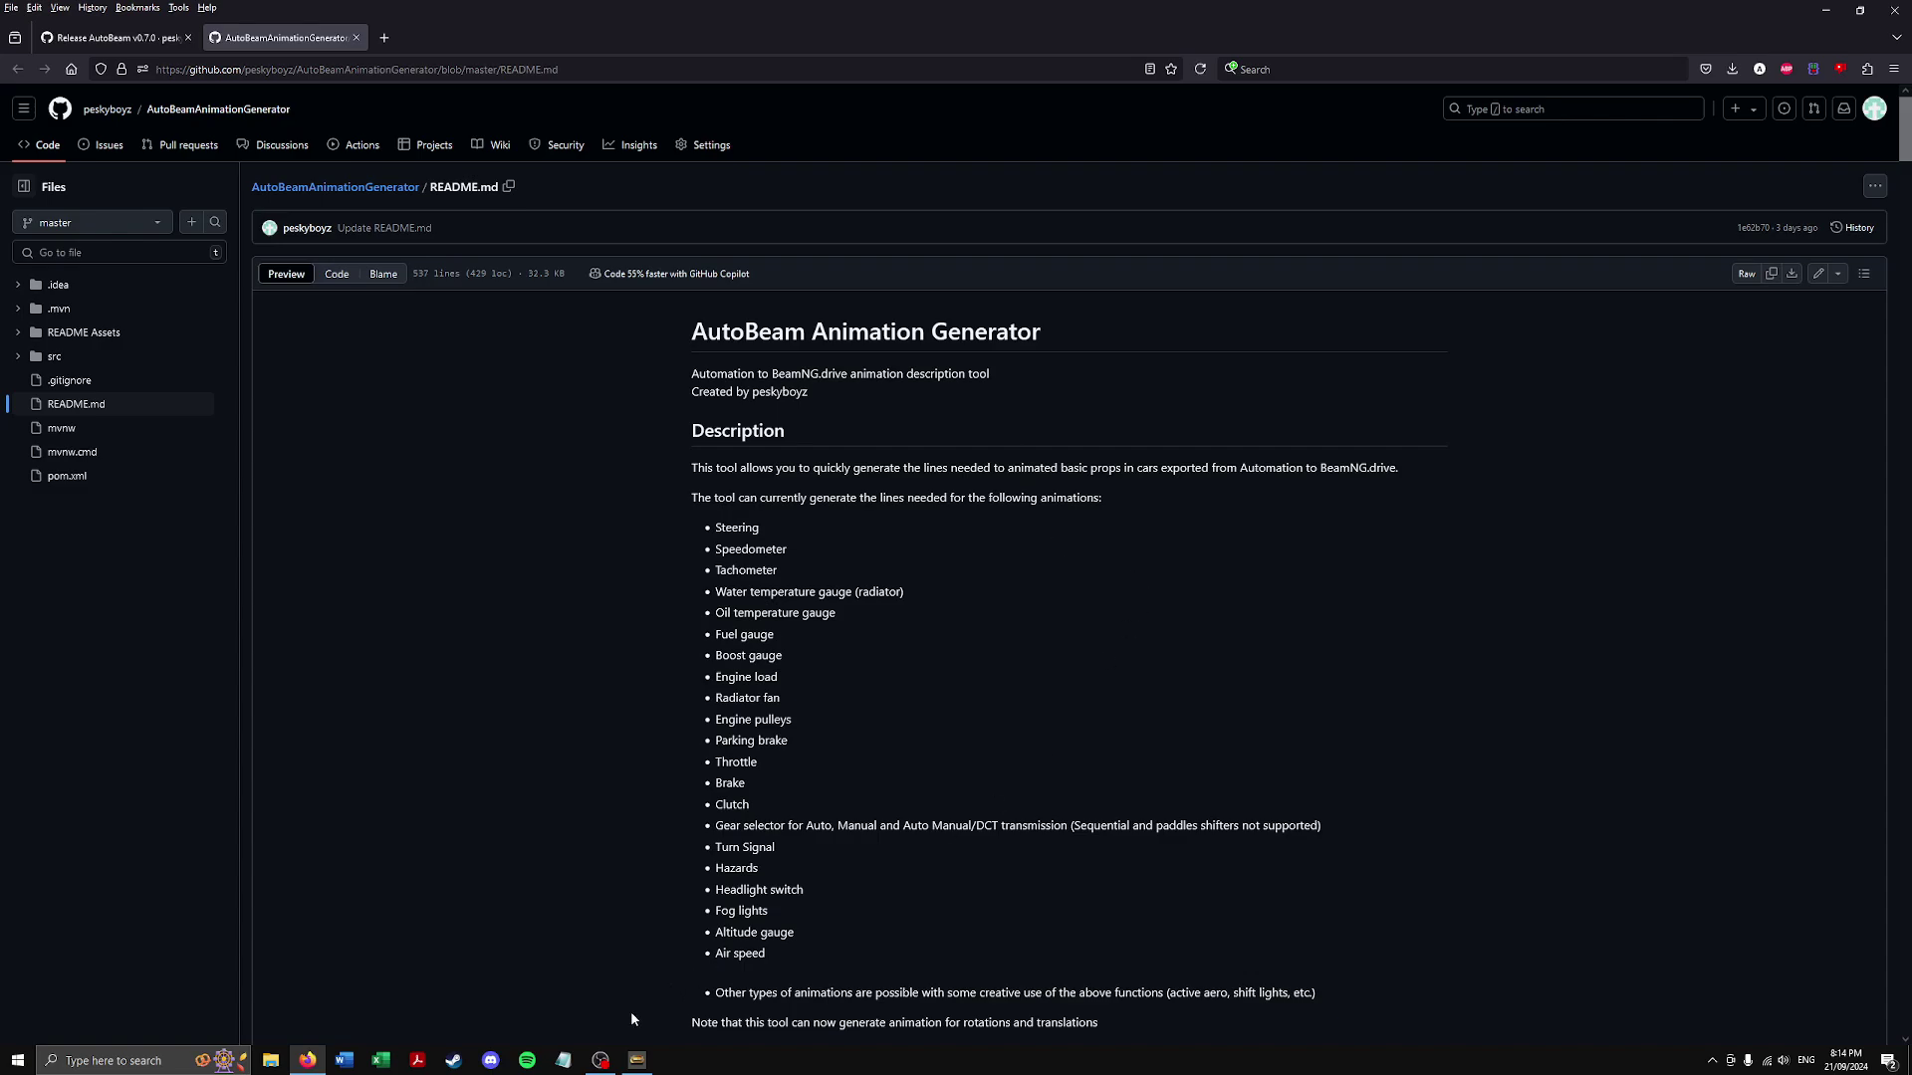
{"action": "left_click", "coordinate": [637, 1060]}
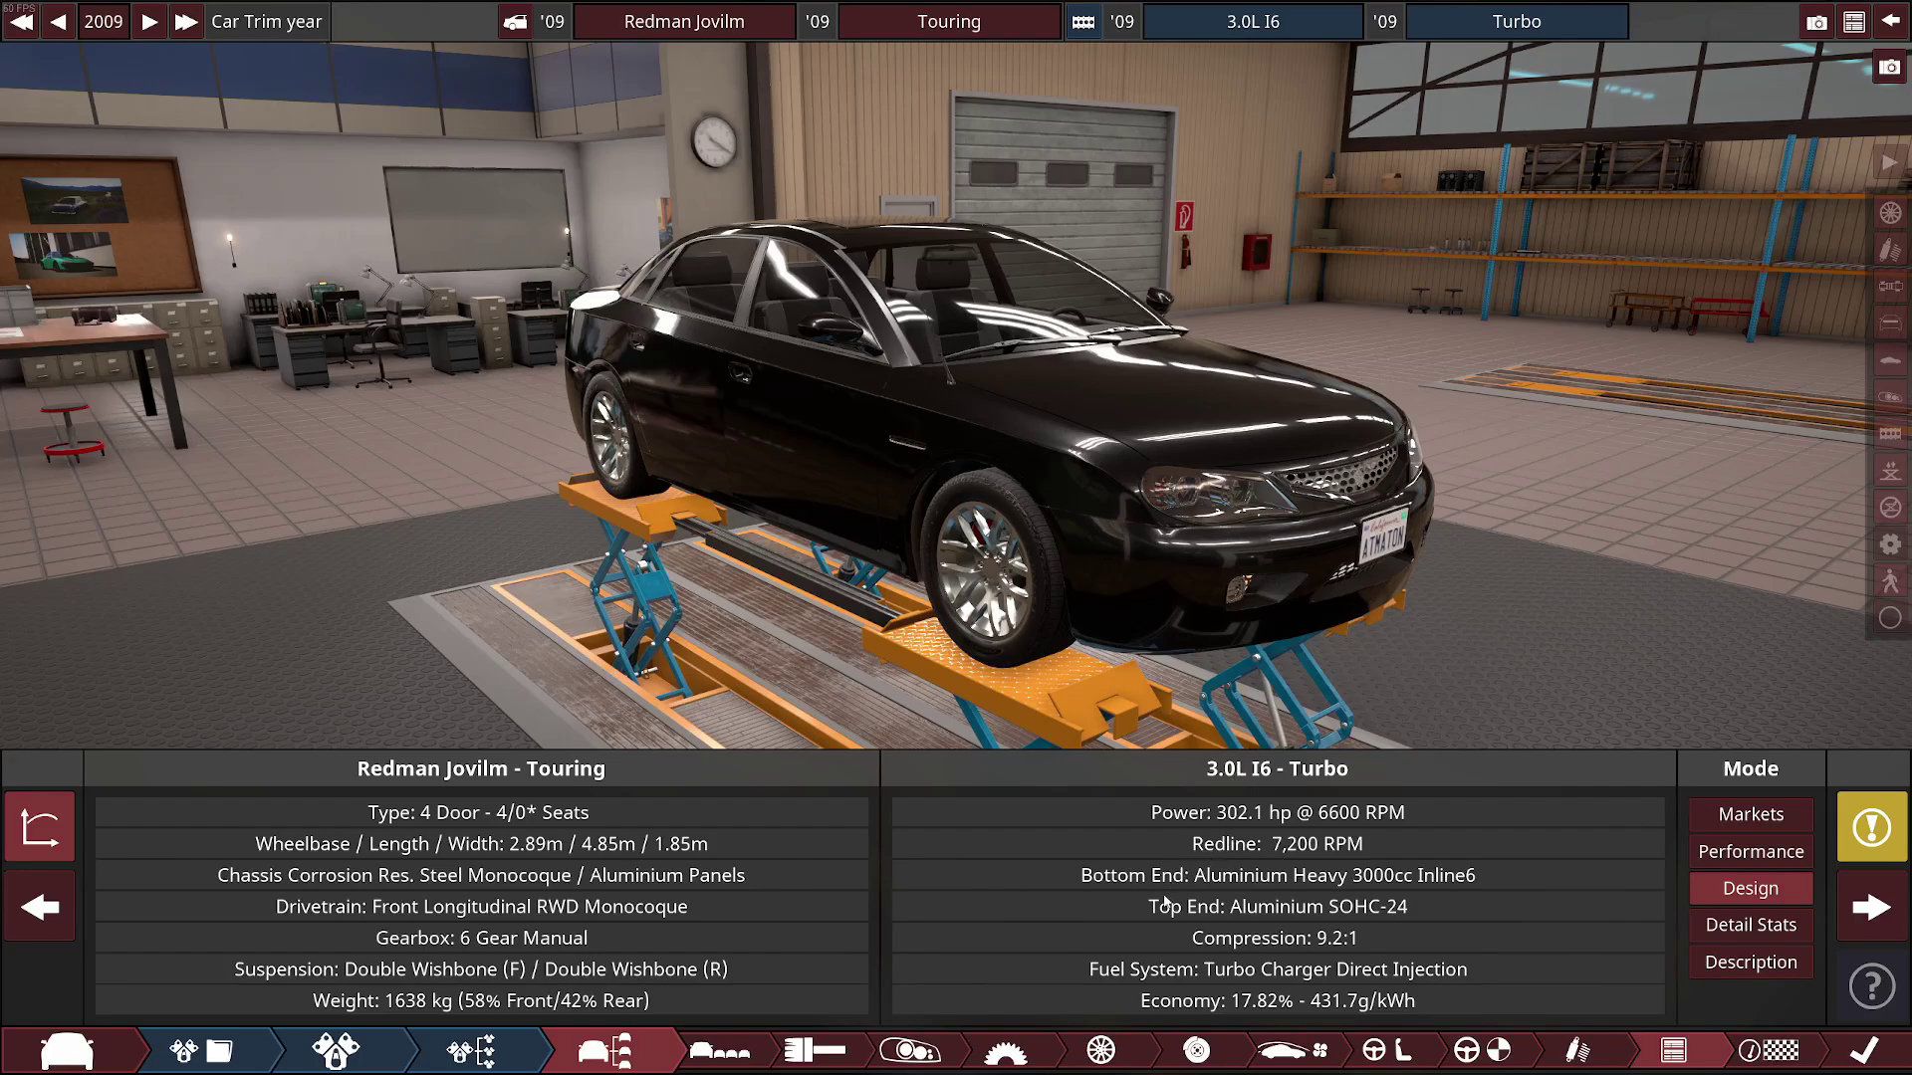
In Automation, show the Touring trim's description field on the car summary page
{"action": "left_click", "coordinate": [1029, 1042]}
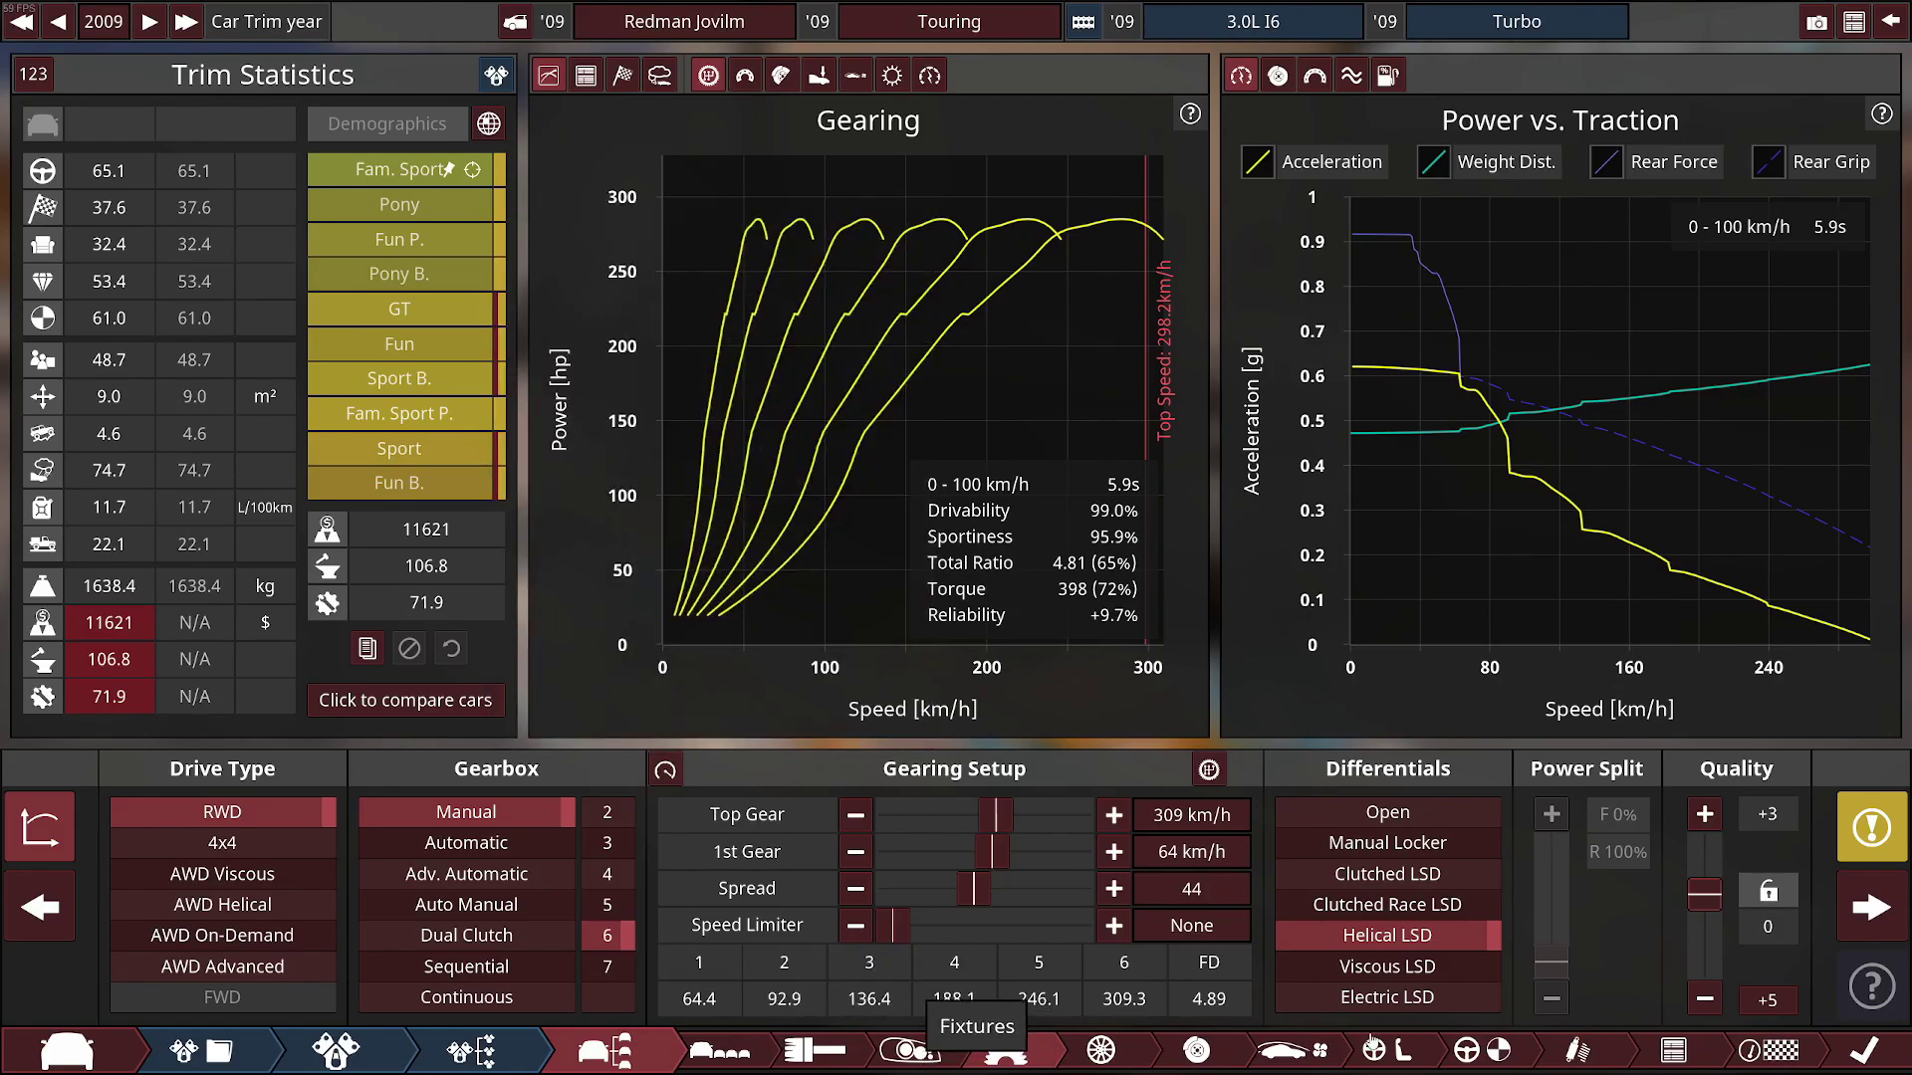
{"action": "left_click", "coordinate": [1693, 1052]}
{"action": "left_click", "coordinate": [1763, 966]}
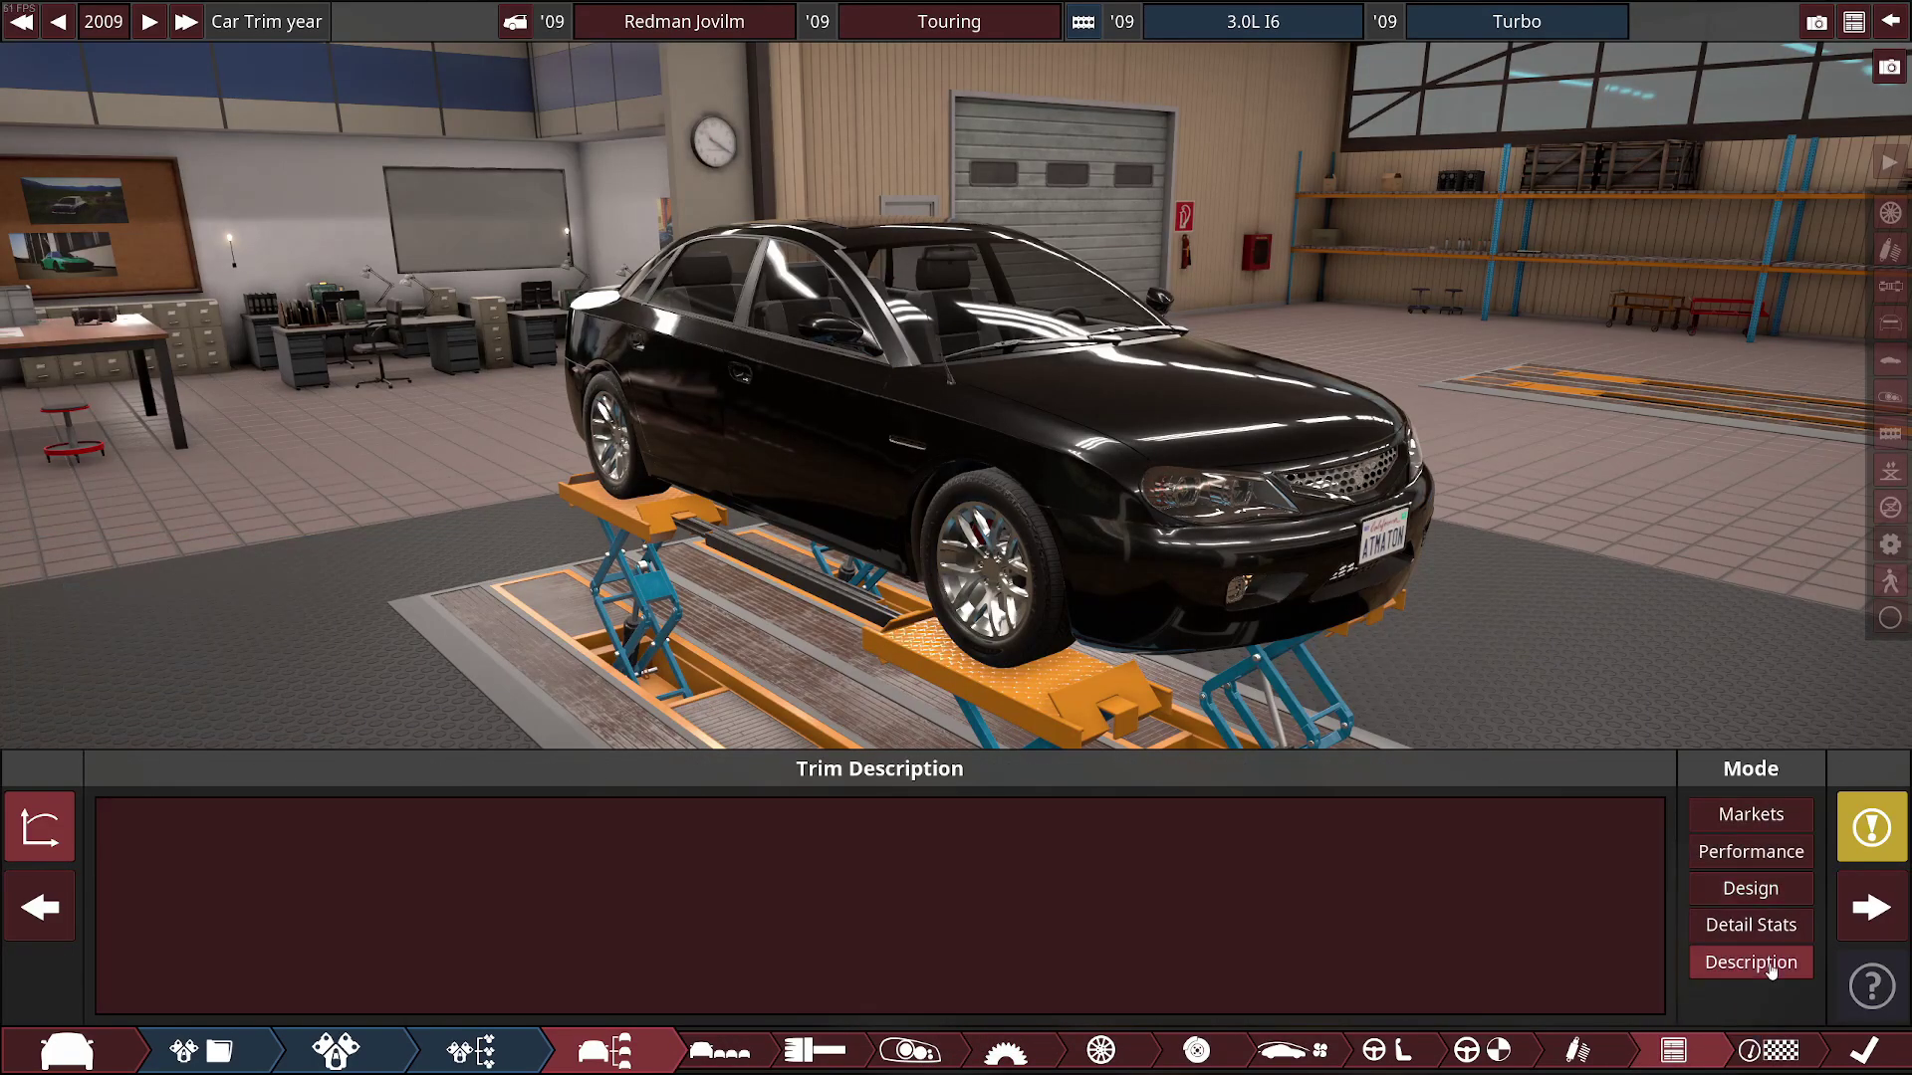
Open the car's fixtures, view the interior from the driver's seat, and select the handbrake lever beside the gear shifter
{"action": "left_click", "coordinate": [908, 1050]}
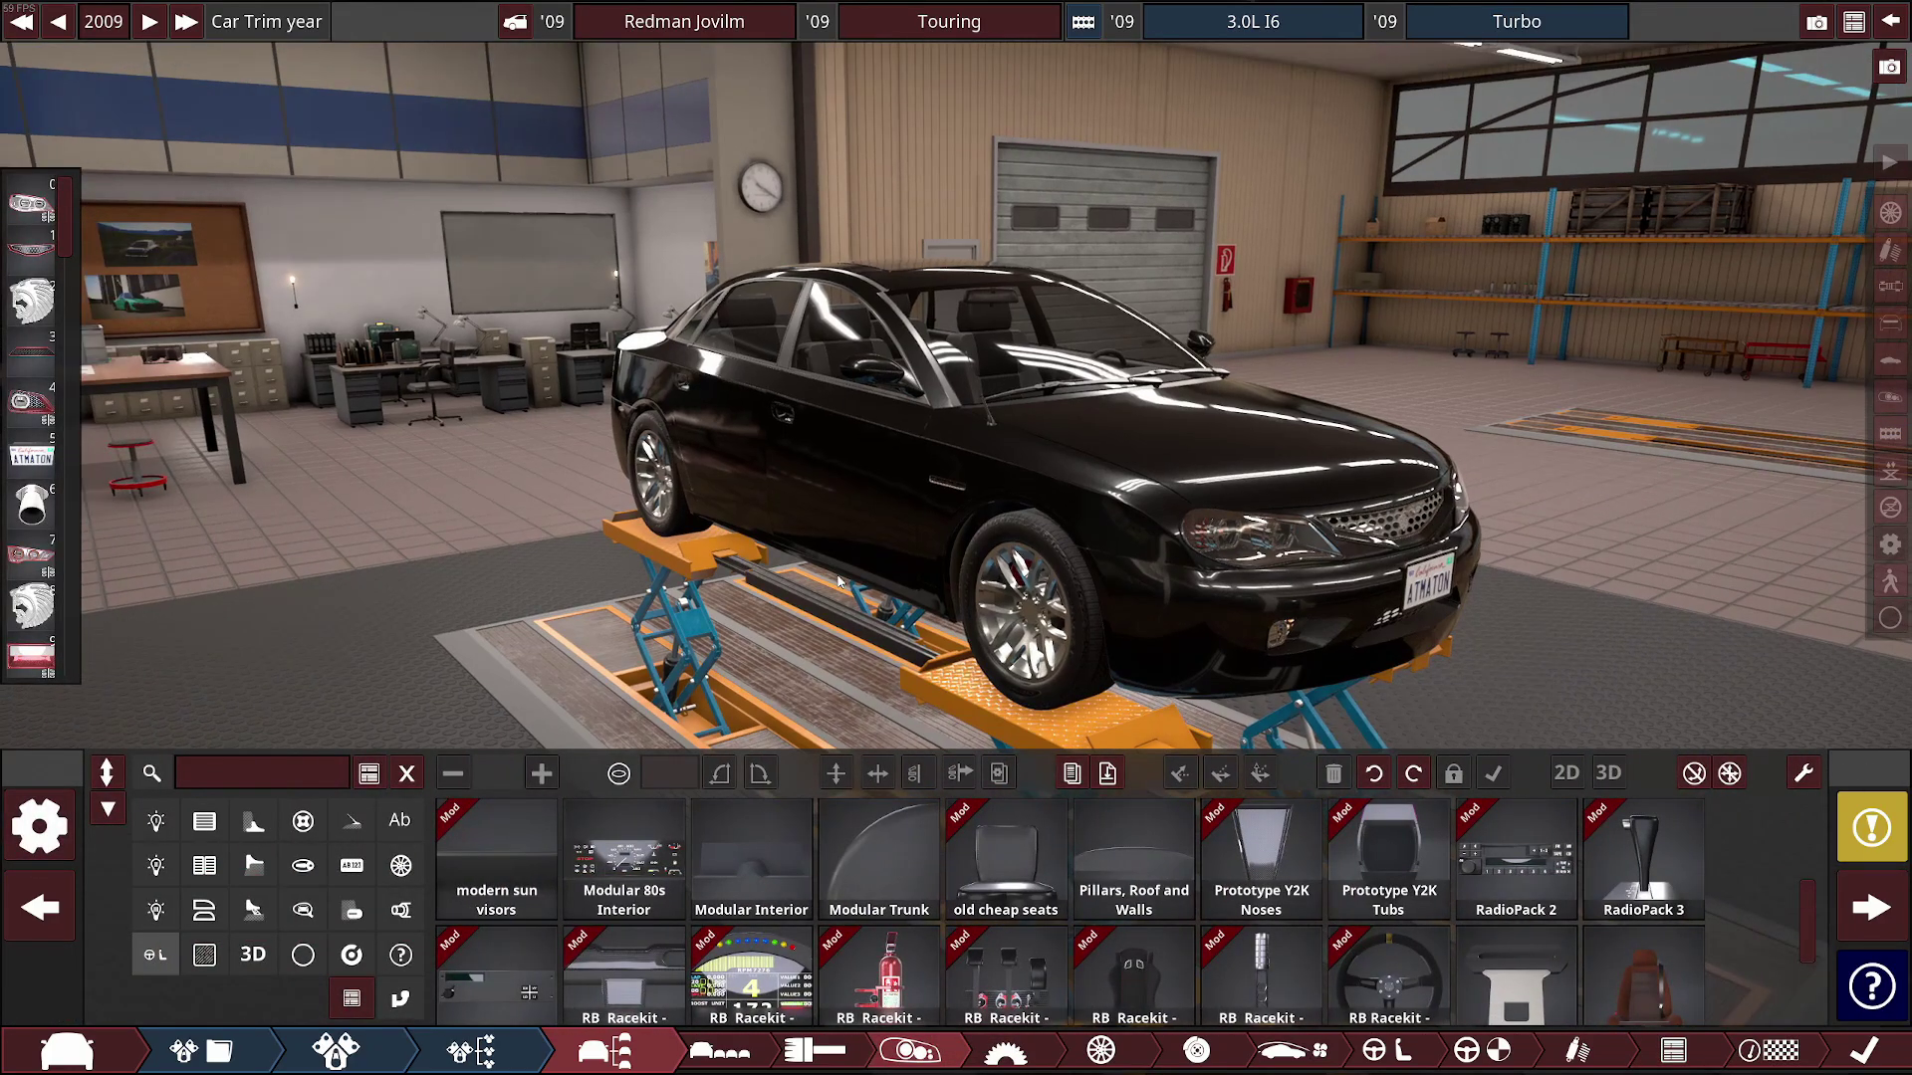
{"action": "left_click_drag", "start_coordinate": [837, 580], "coordinate": [1574, 618]}
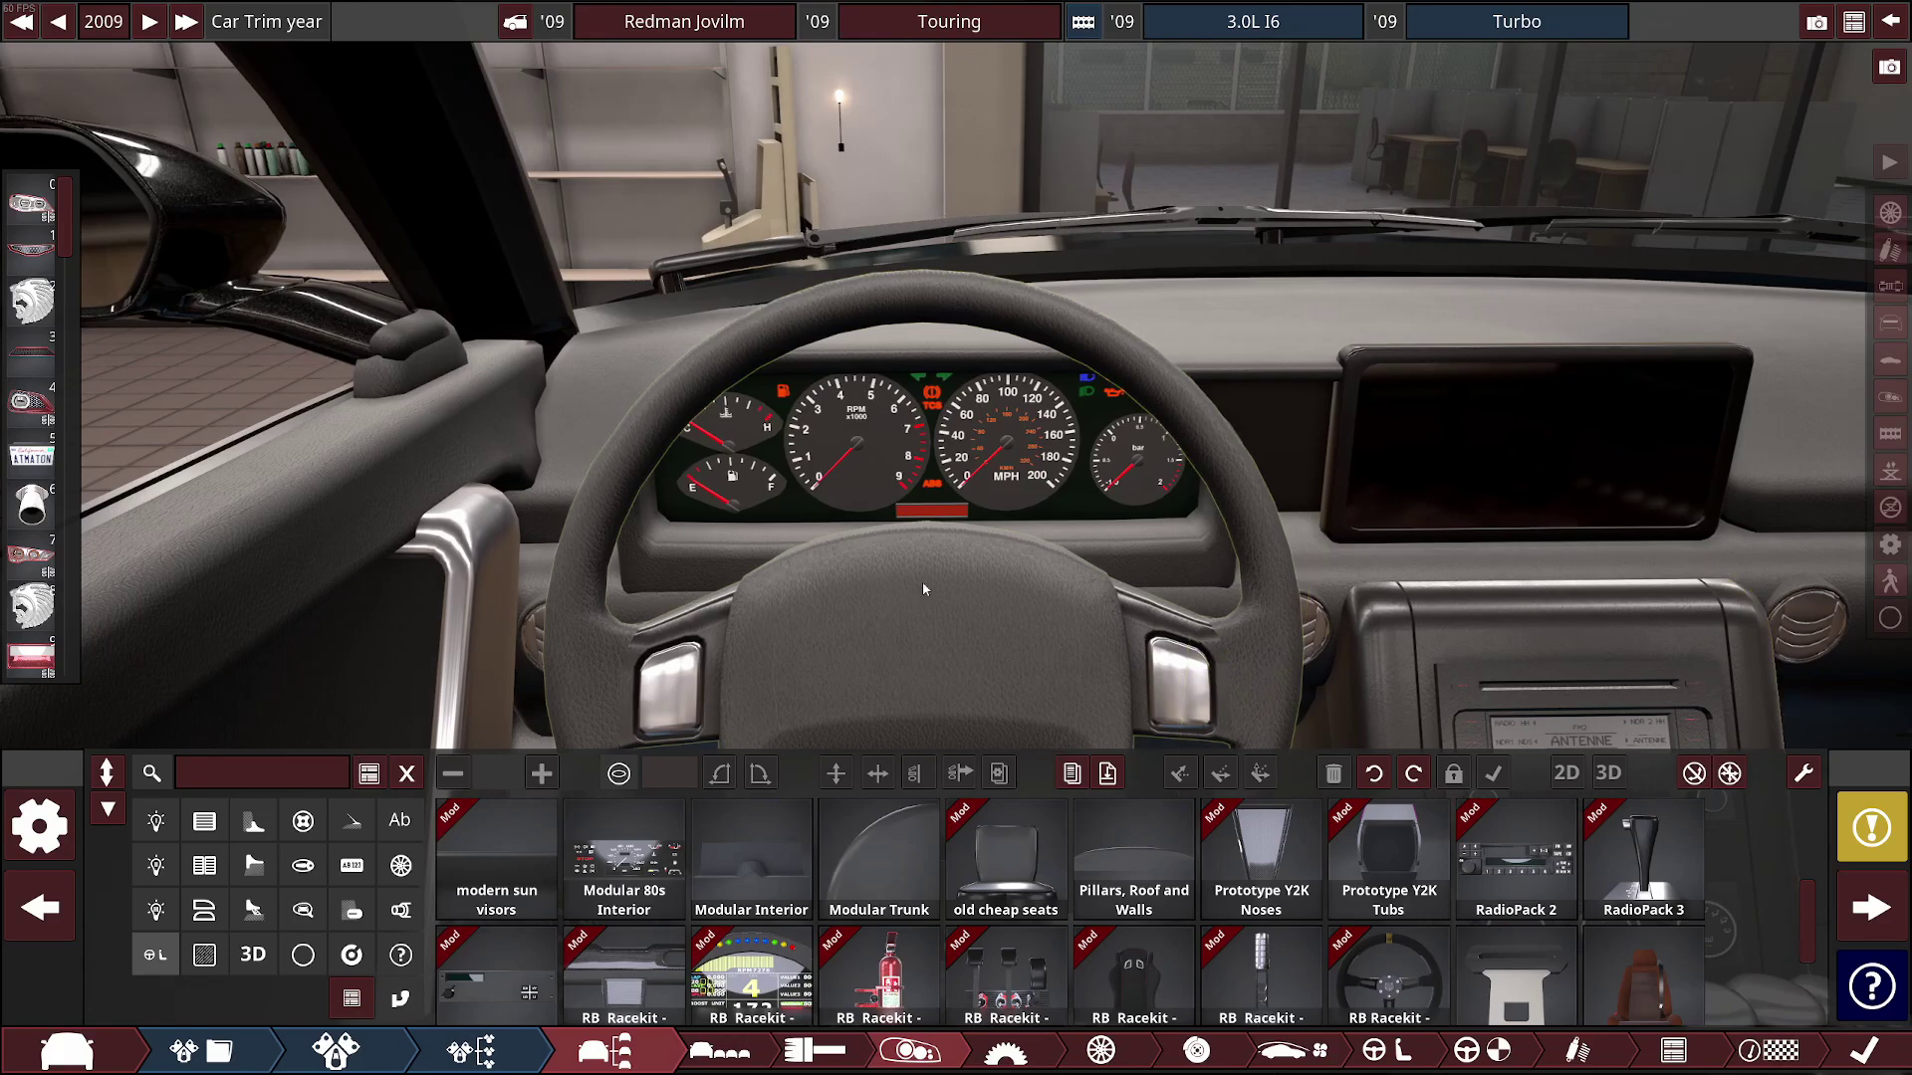
{"action": "left_click_drag", "start_coordinate": [1077, 559], "coordinate": [1209, 541]}
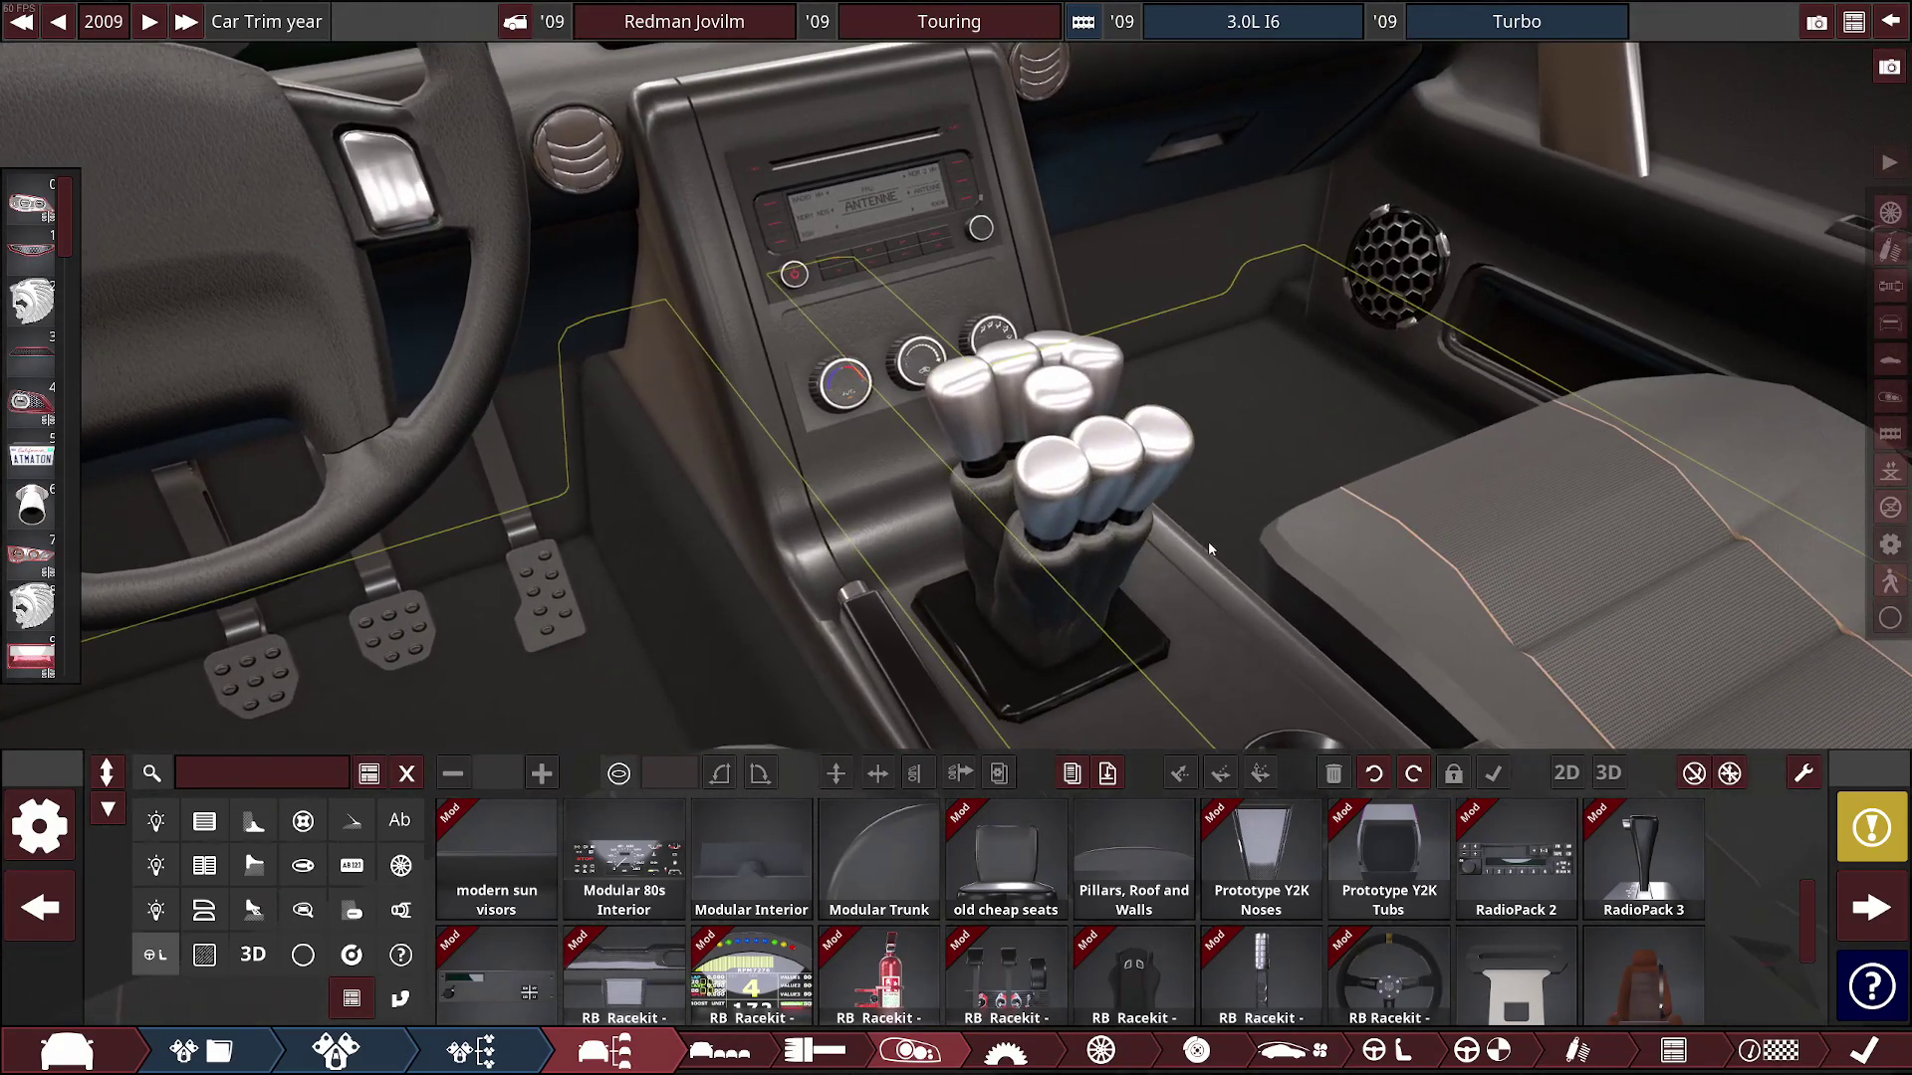
{"action": "left_click", "coordinate": [911, 677]}
{"action": "left_click_drag", "start_coordinate": [982, 652], "coordinate": [983, 541]}
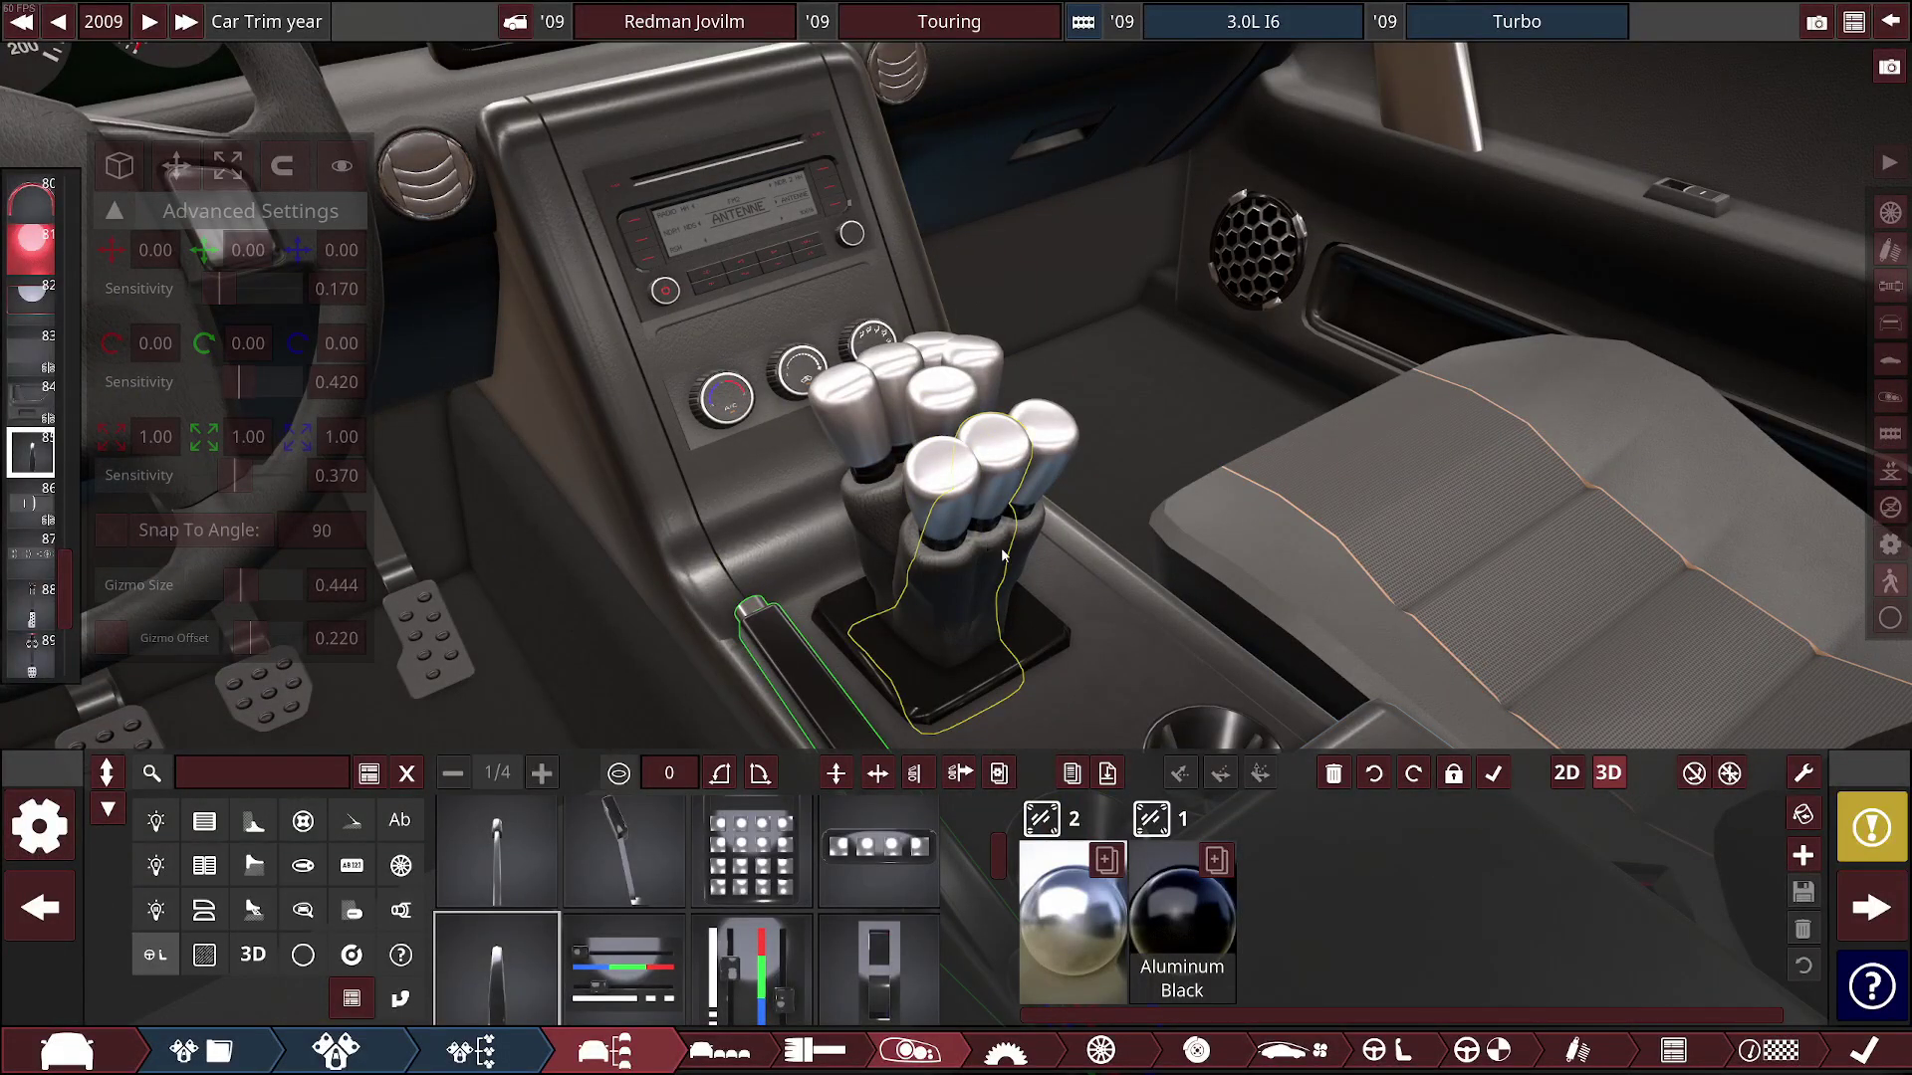
{"action": "scroll", "coordinate": [1181, 560], "scroll_direction": "down", "scroll_amount": 2}
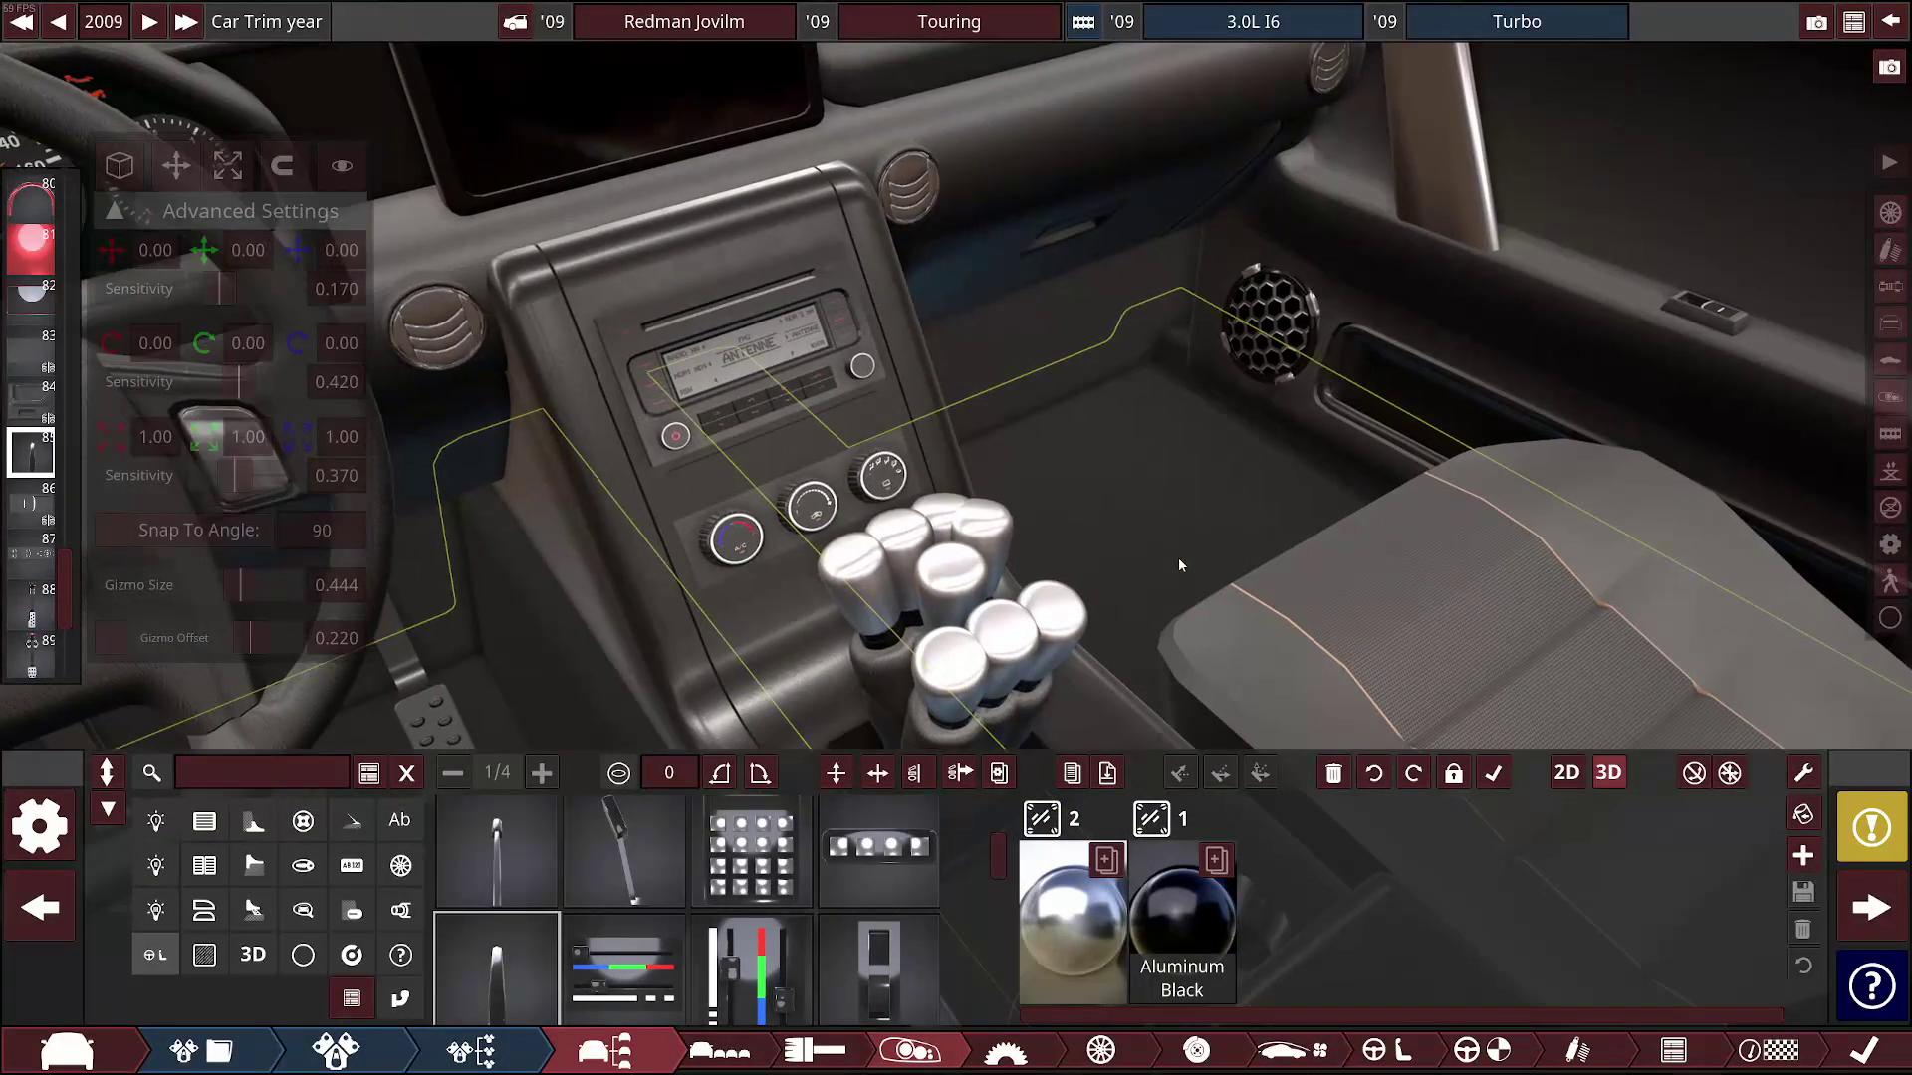
Select the speedometer needle in the car's instrument cluster
{"action": "scroll", "coordinate": [1181, 560], "scroll_direction": "up", "scroll_amount": 2}
{"action": "left_click_drag", "start_coordinate": [1181, 560], "coordinate": [456, 397]}
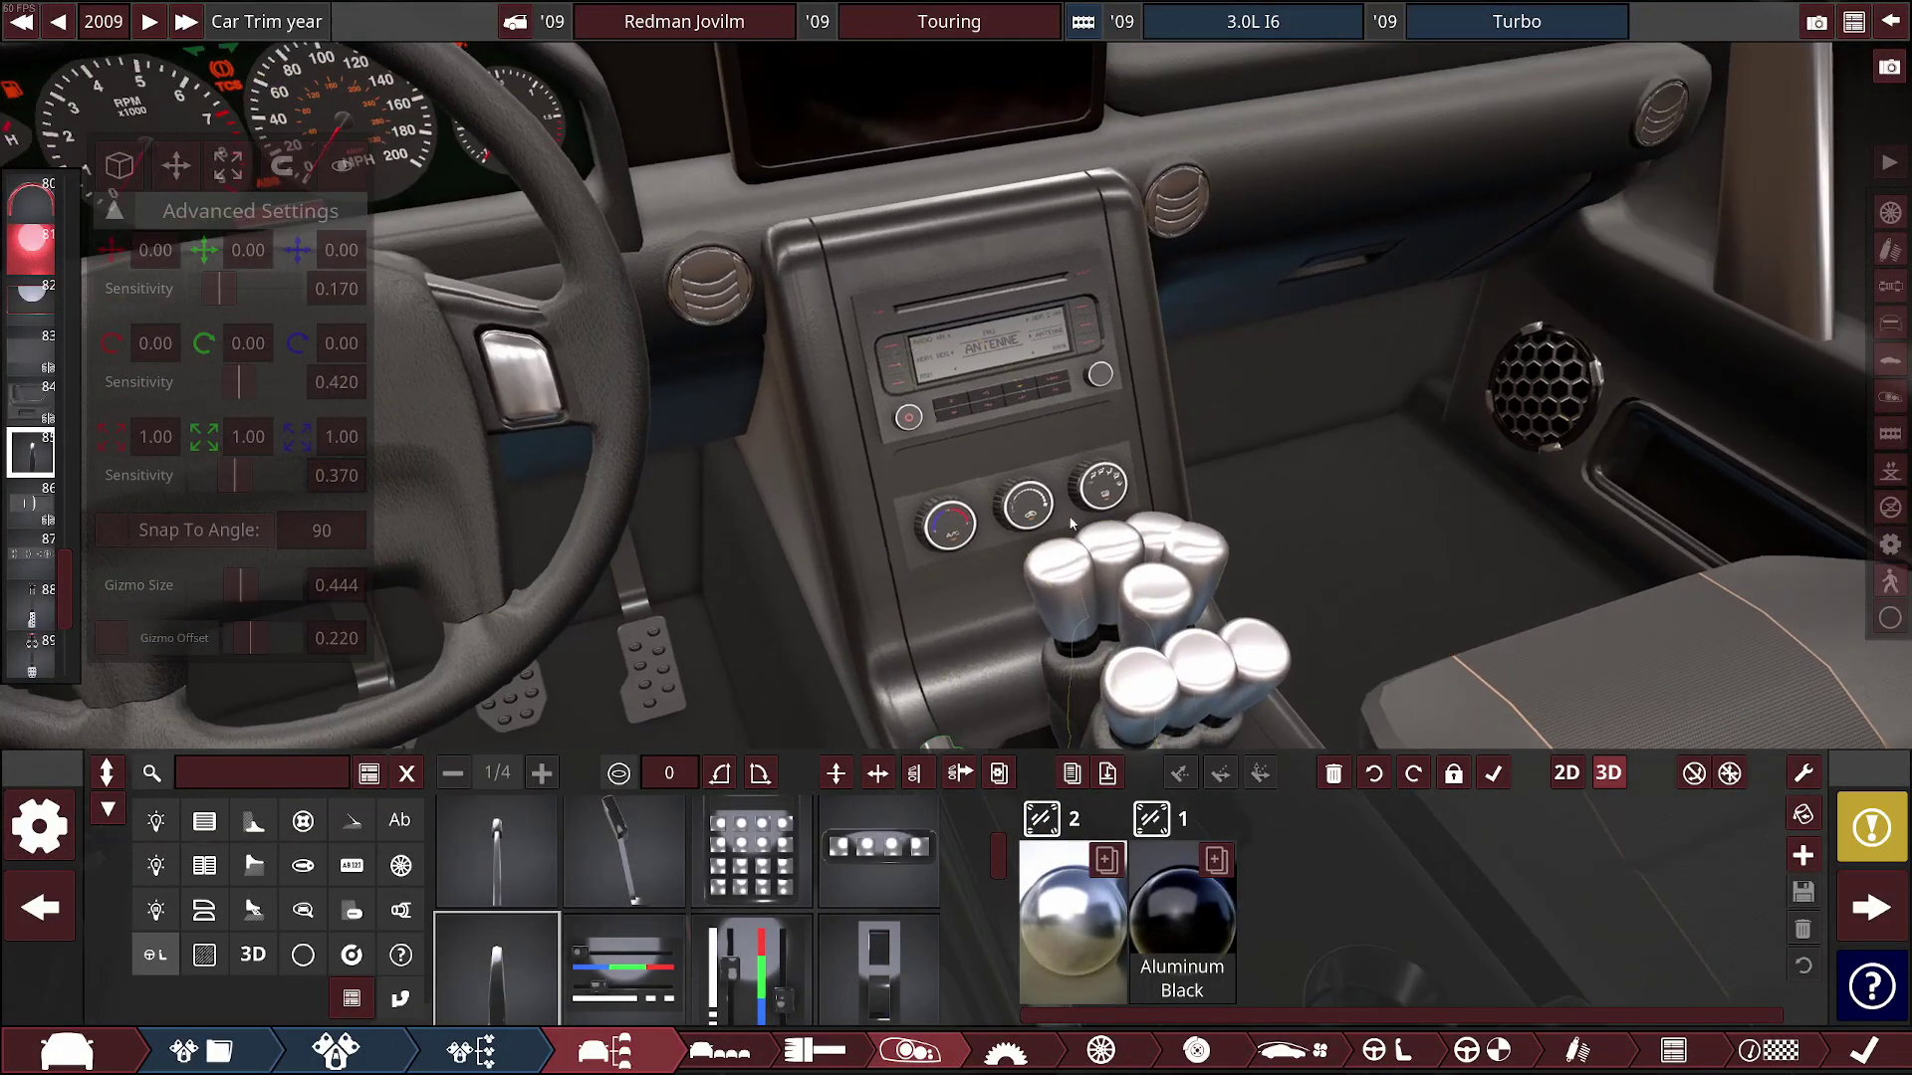
{"action": "scroll", "coordinate": [982, 433], "scroll_direction": "down", "scroll_amount": 2}
{"action": "scroll", "coordinate": [982, 432], "scroll_direction": "up", "scroll_amount": 3}
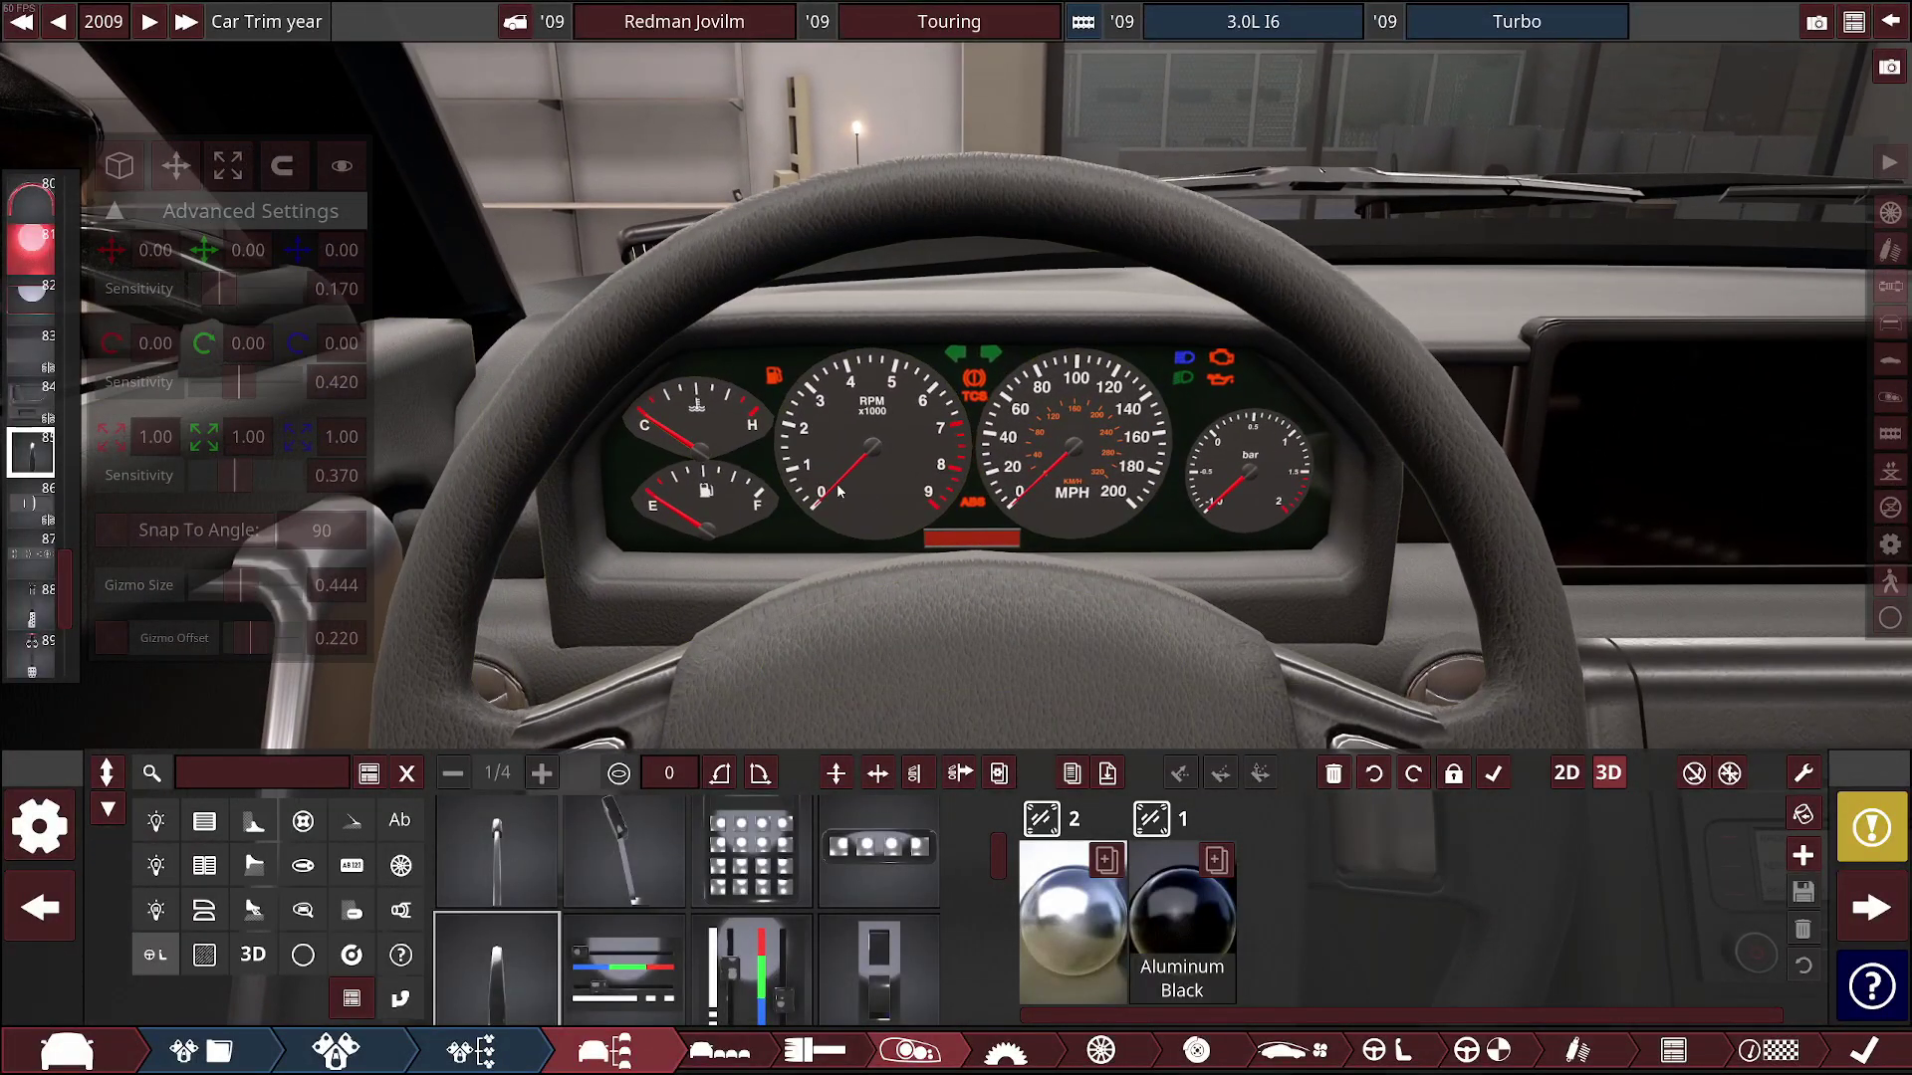
{"action": "left_click", "coordinate": [1071, 453]}
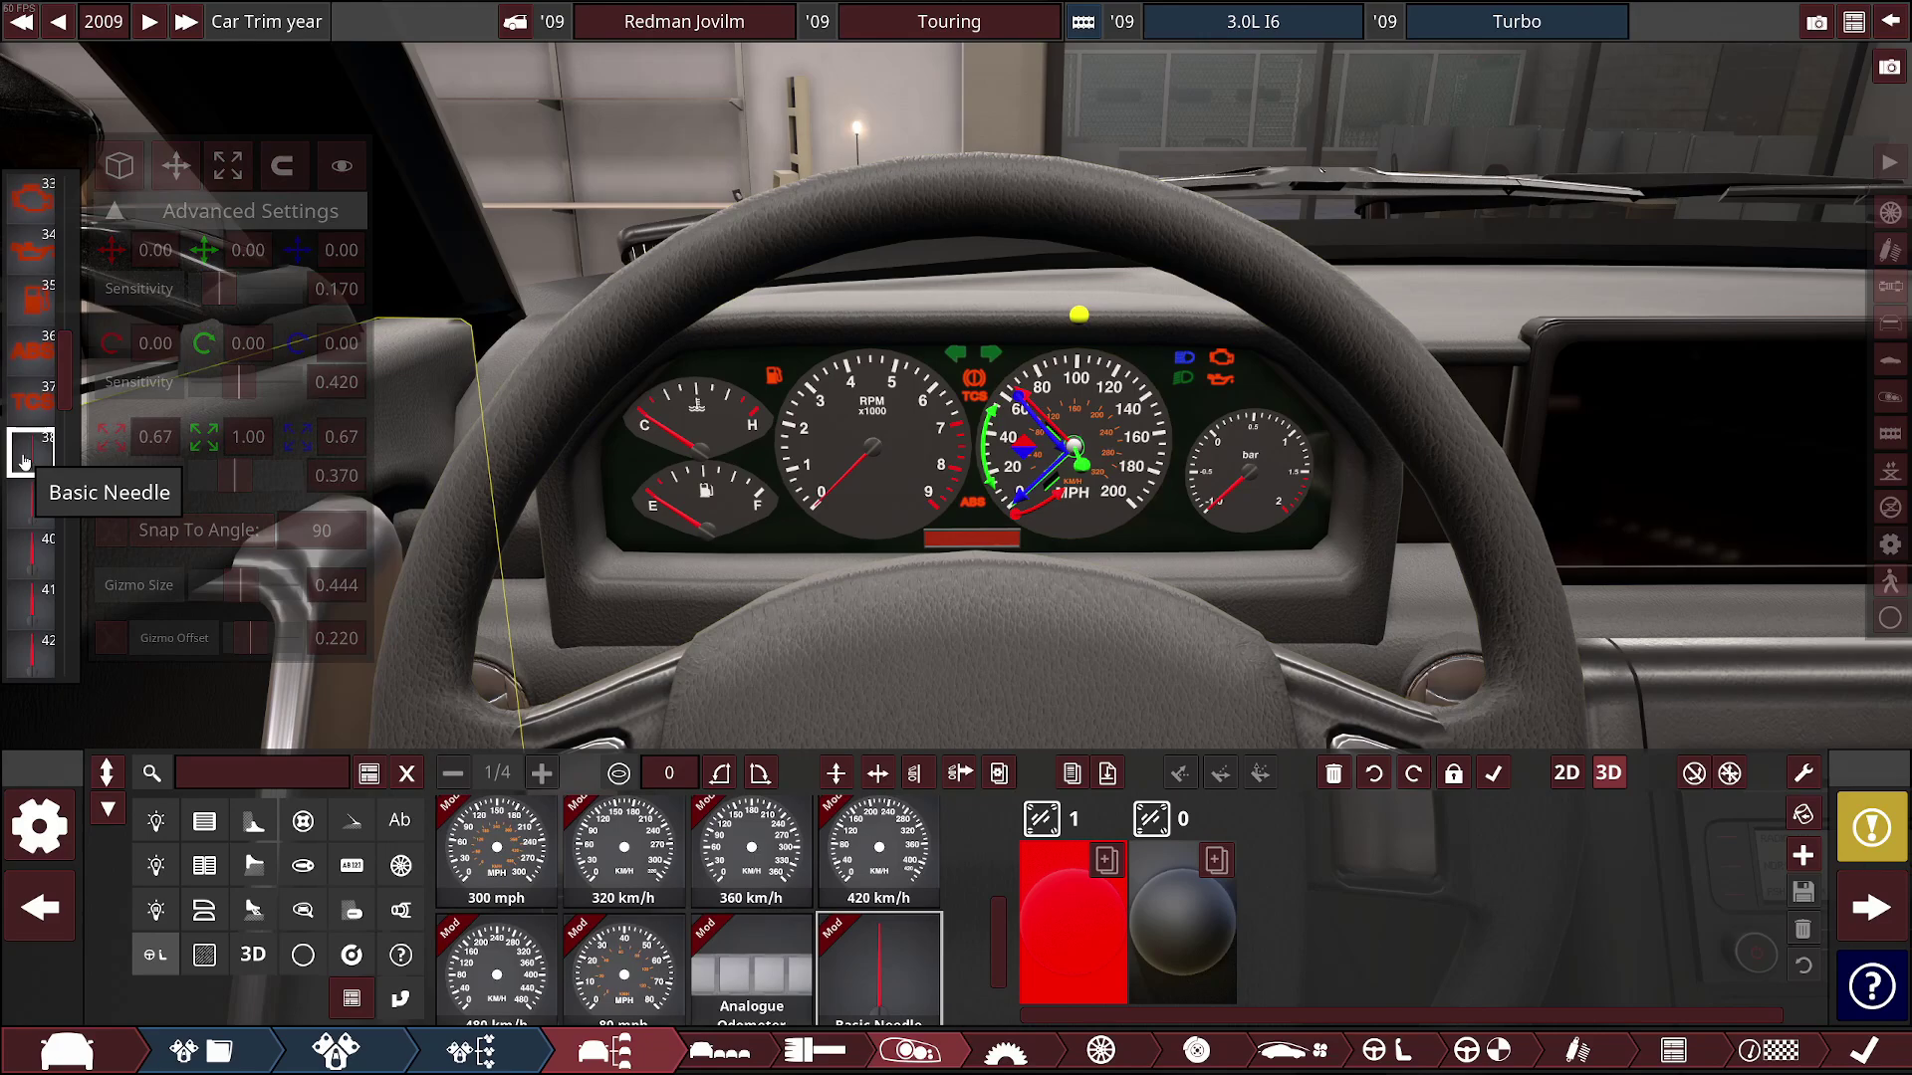
{"action": "left_click_drag", "start_coordinate": [846, 529], "coordinate": [924, 553]}
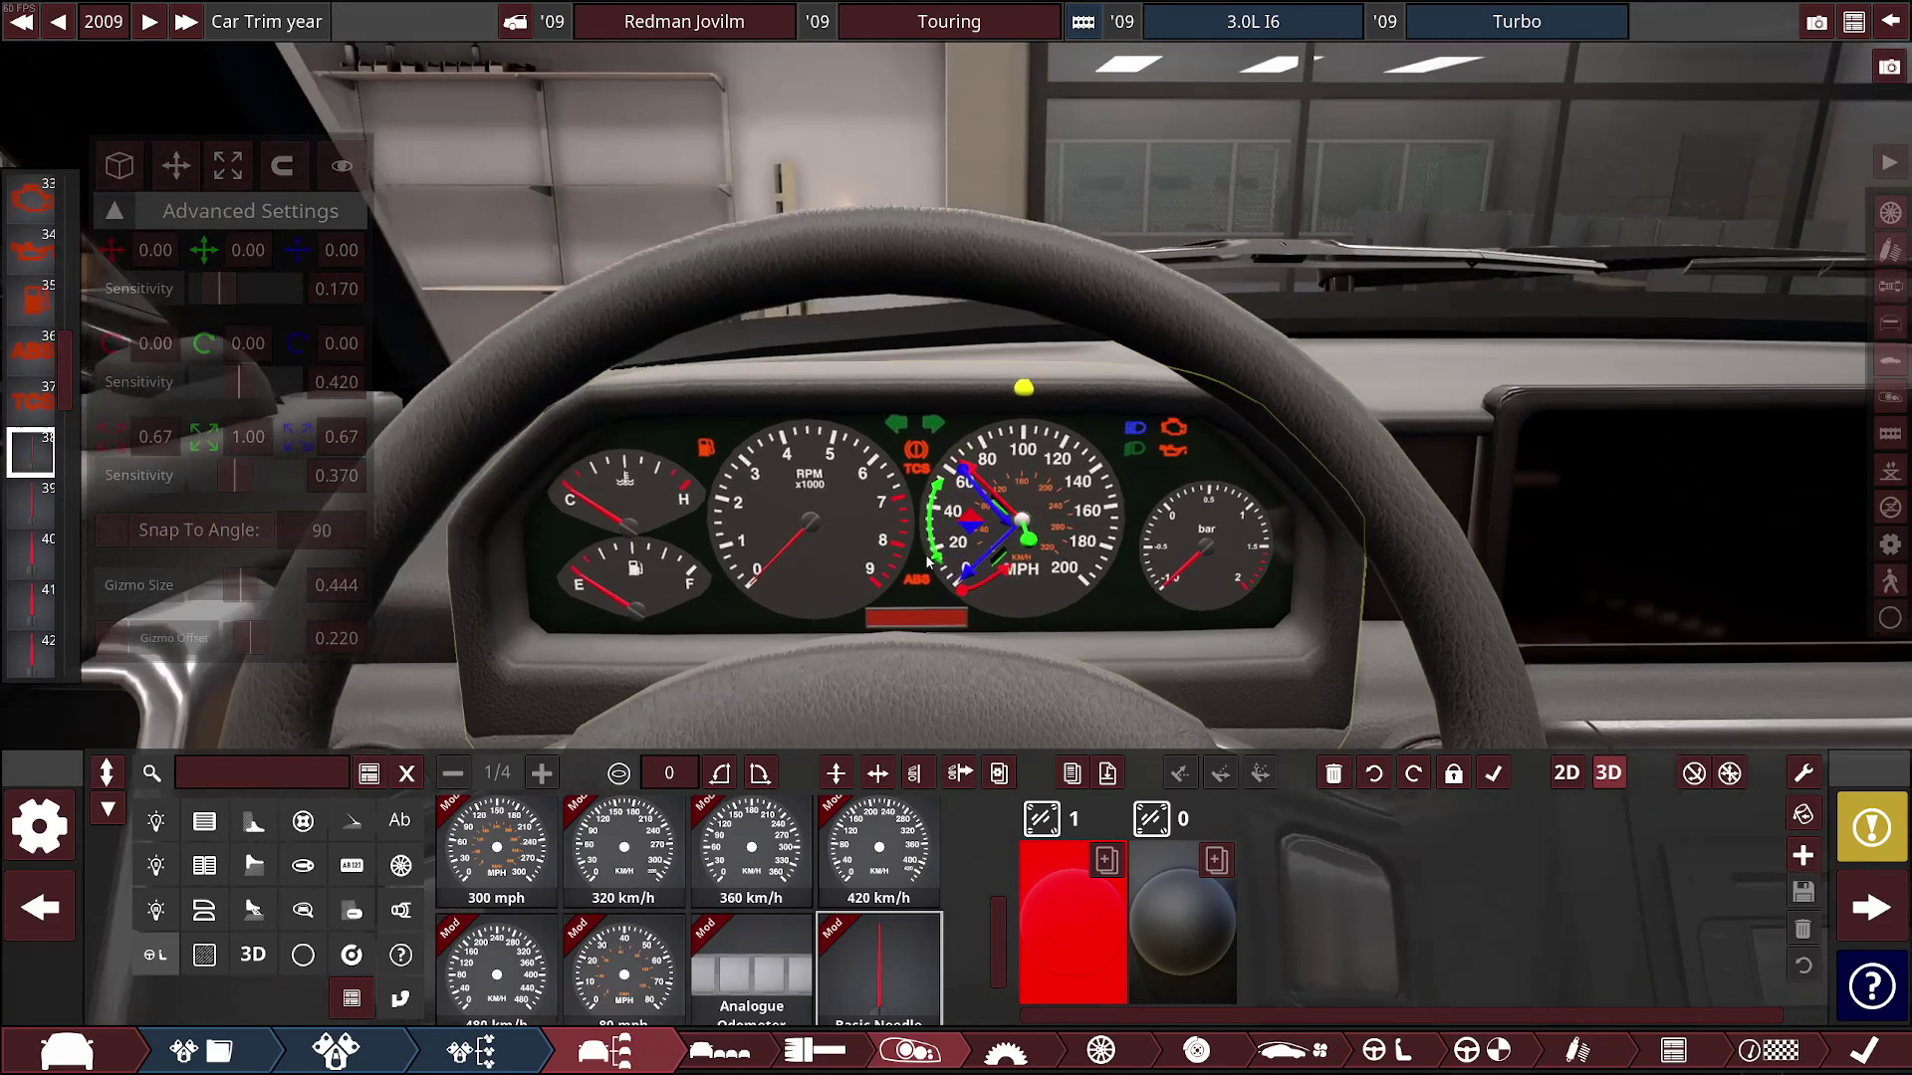
{"action": "scroll", "coordinate": [926, 543], "scroll_direction": "up", "scroll_amount": 5}
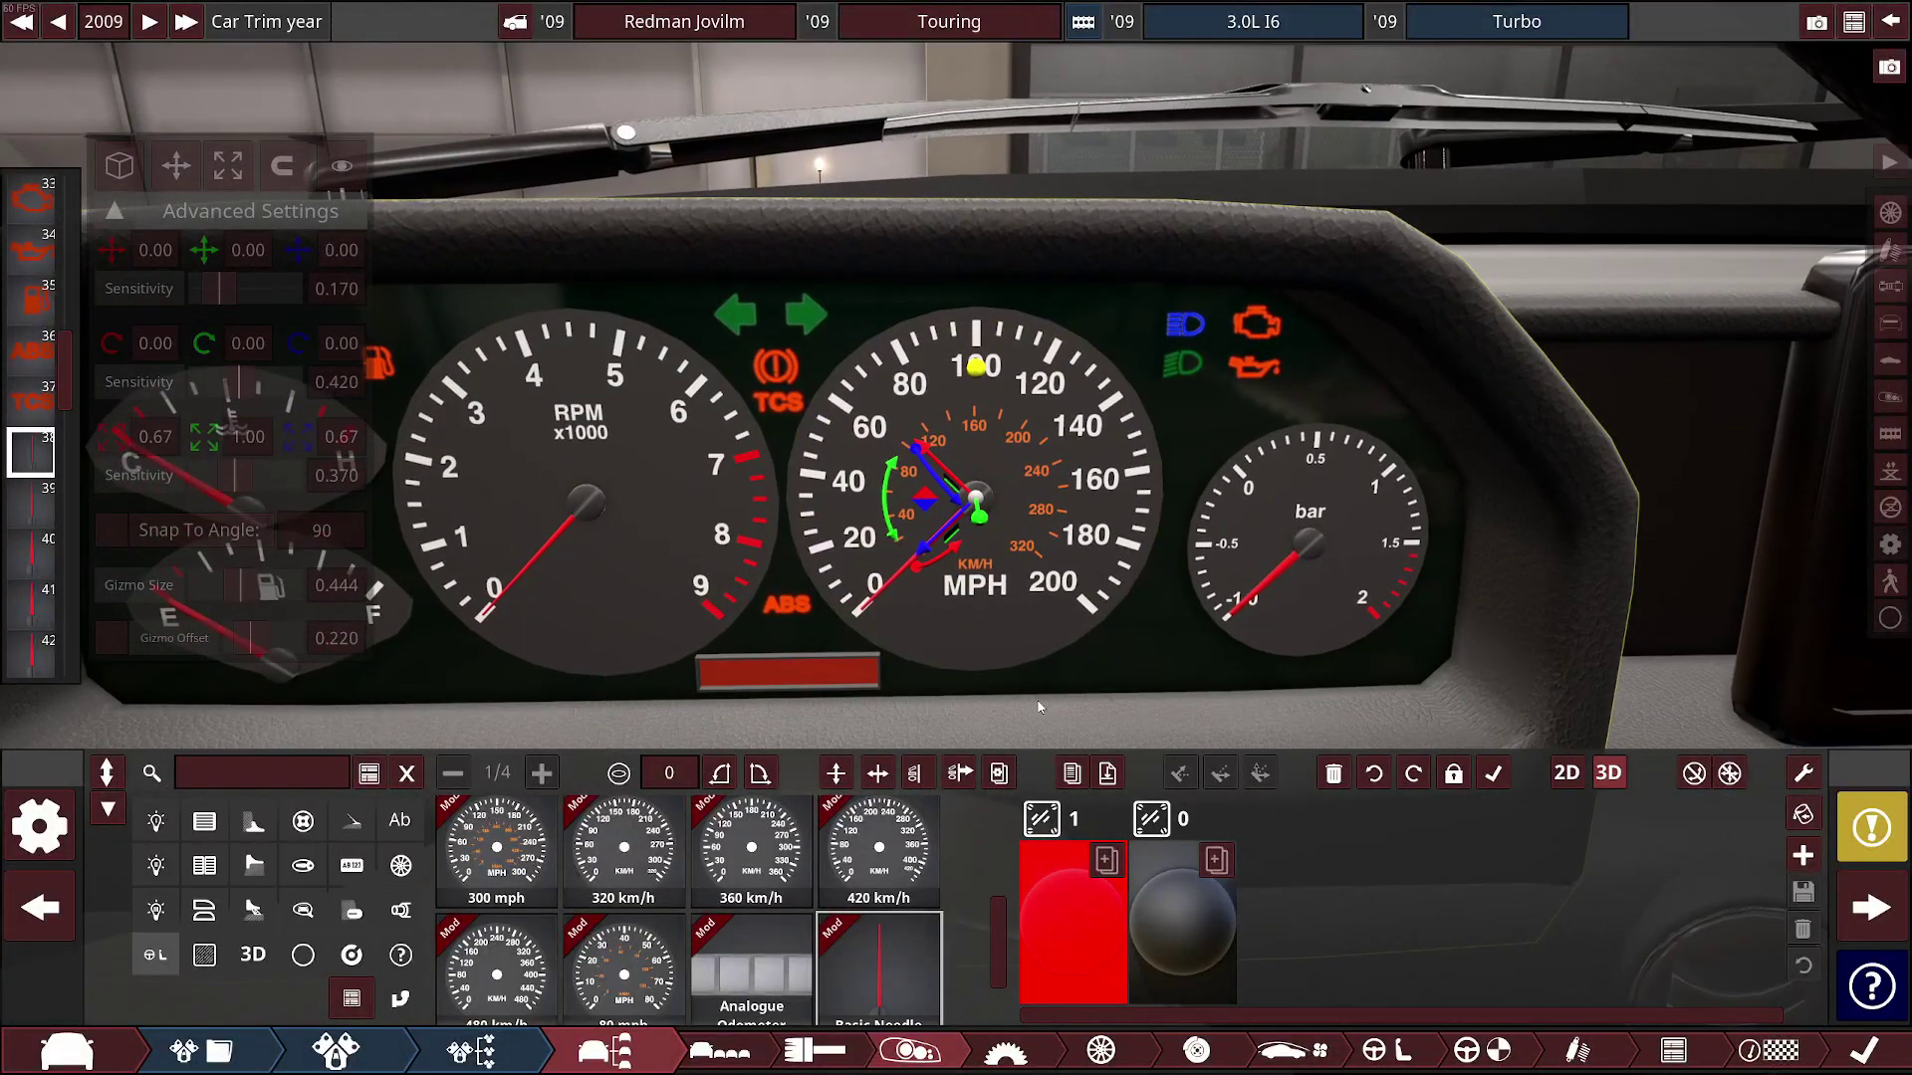
In the AutoBeam Animation Generator, calculate a Wheel Speed line for prop ID 38 in MPH with counter clockwise Y rotation
{"action": "key", "text": "alt+Tab"}
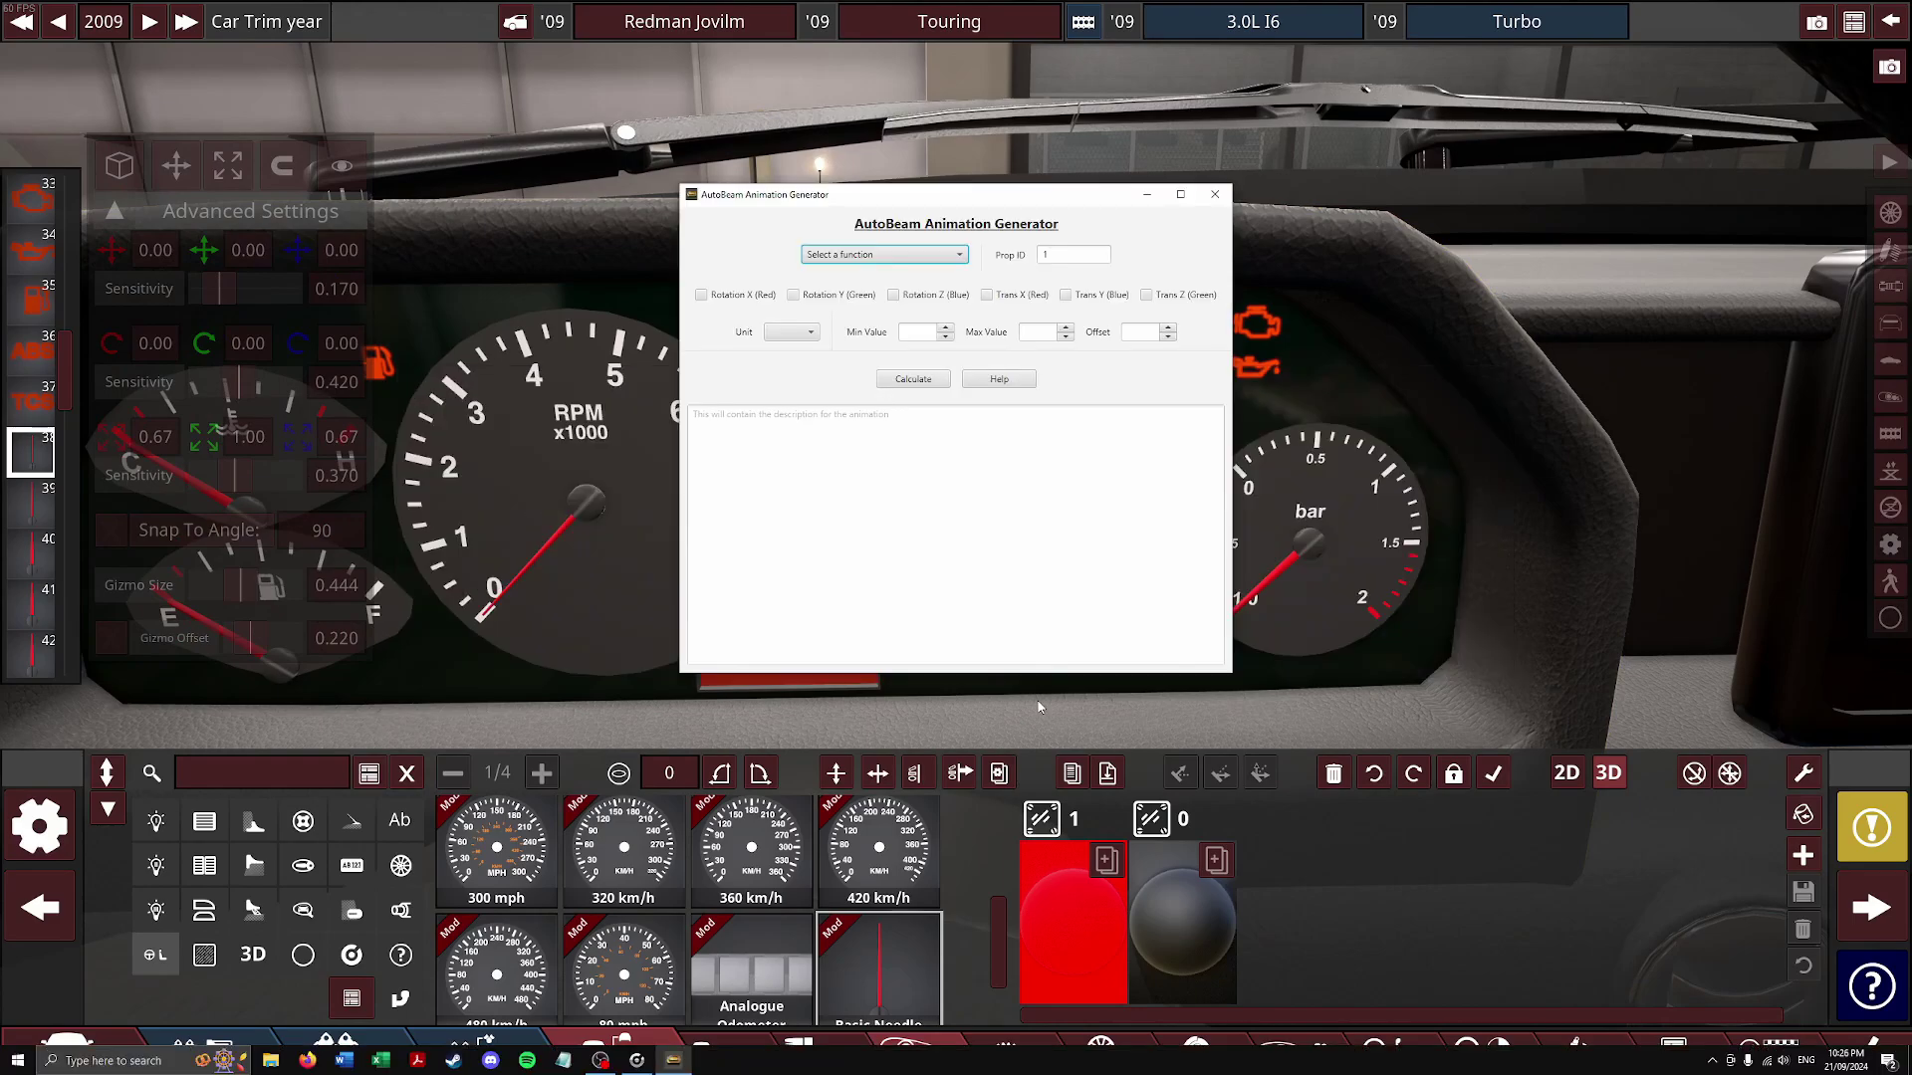
{"action": "left_click_drag", "start_coordinate": [962, 197], "coordinate": [1517, 153]}
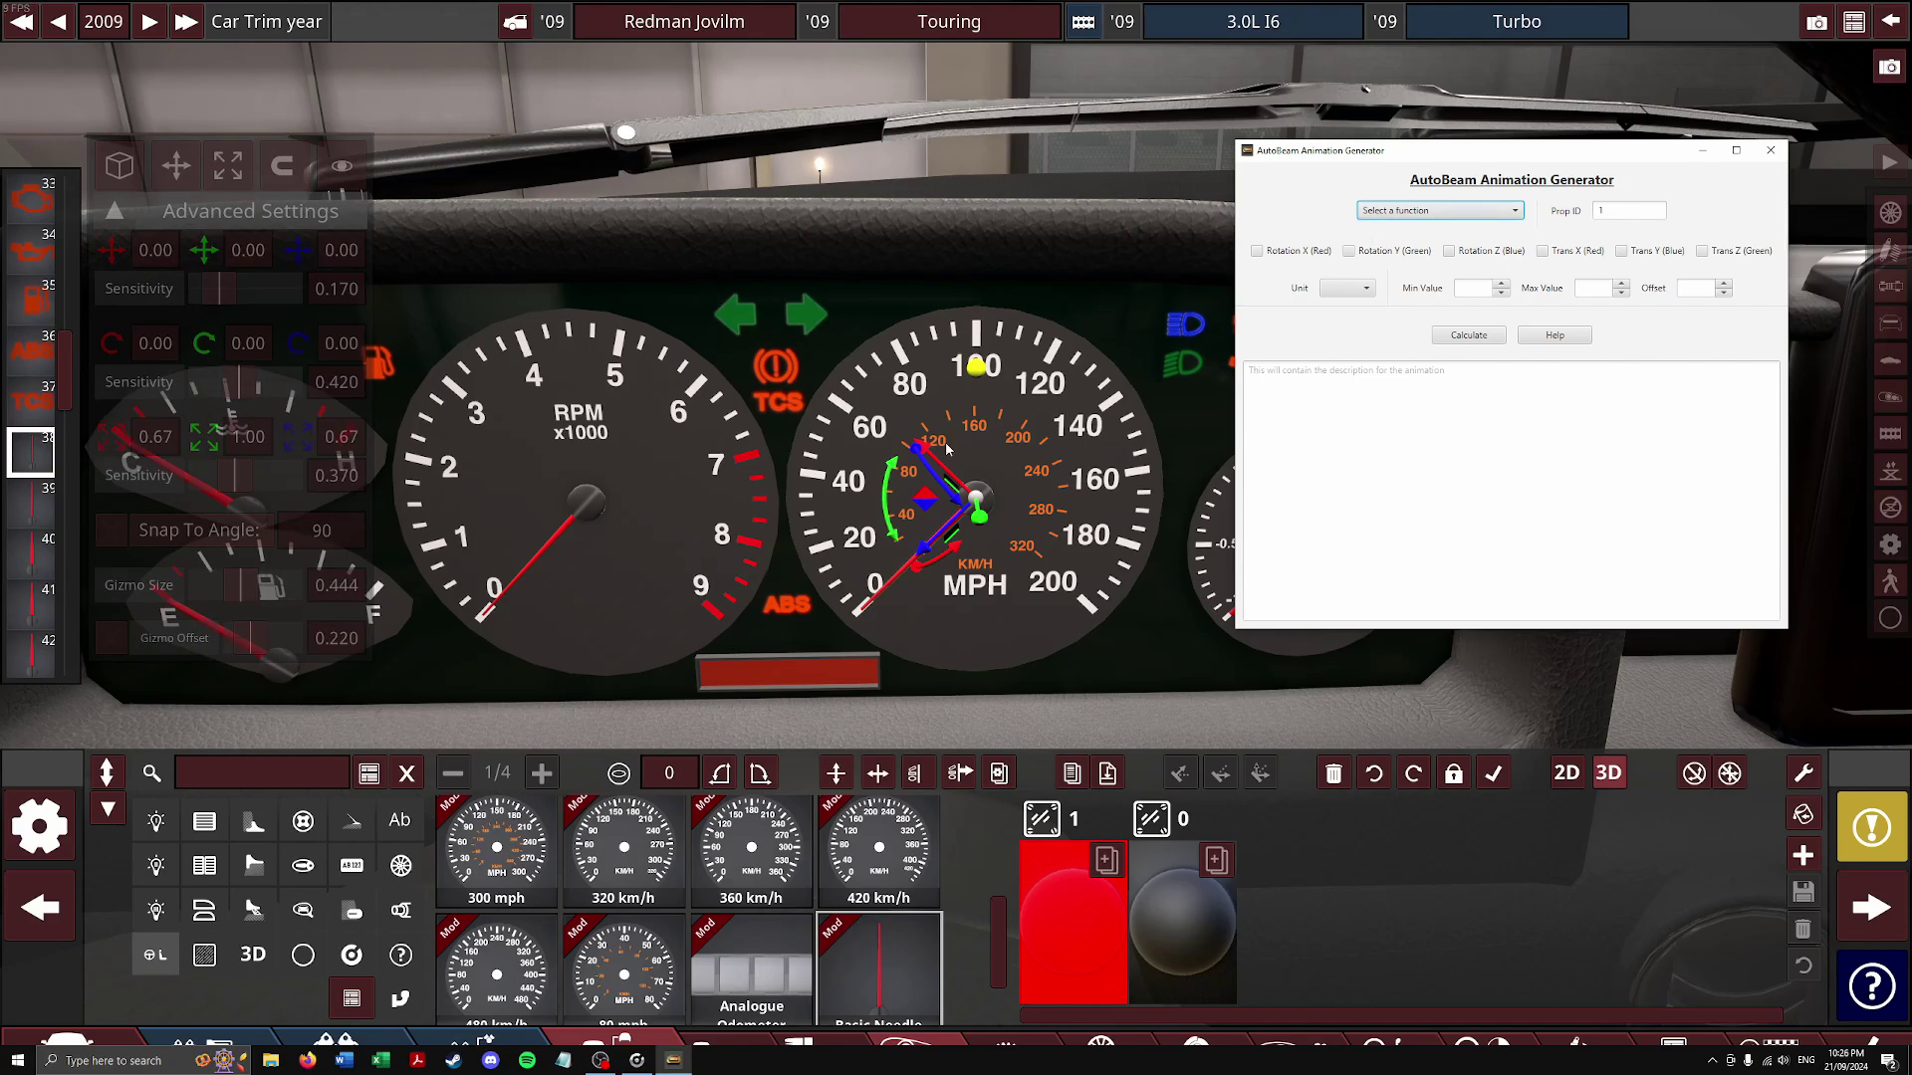
{"action": "left_click", "coordinate": [1440, 210]}
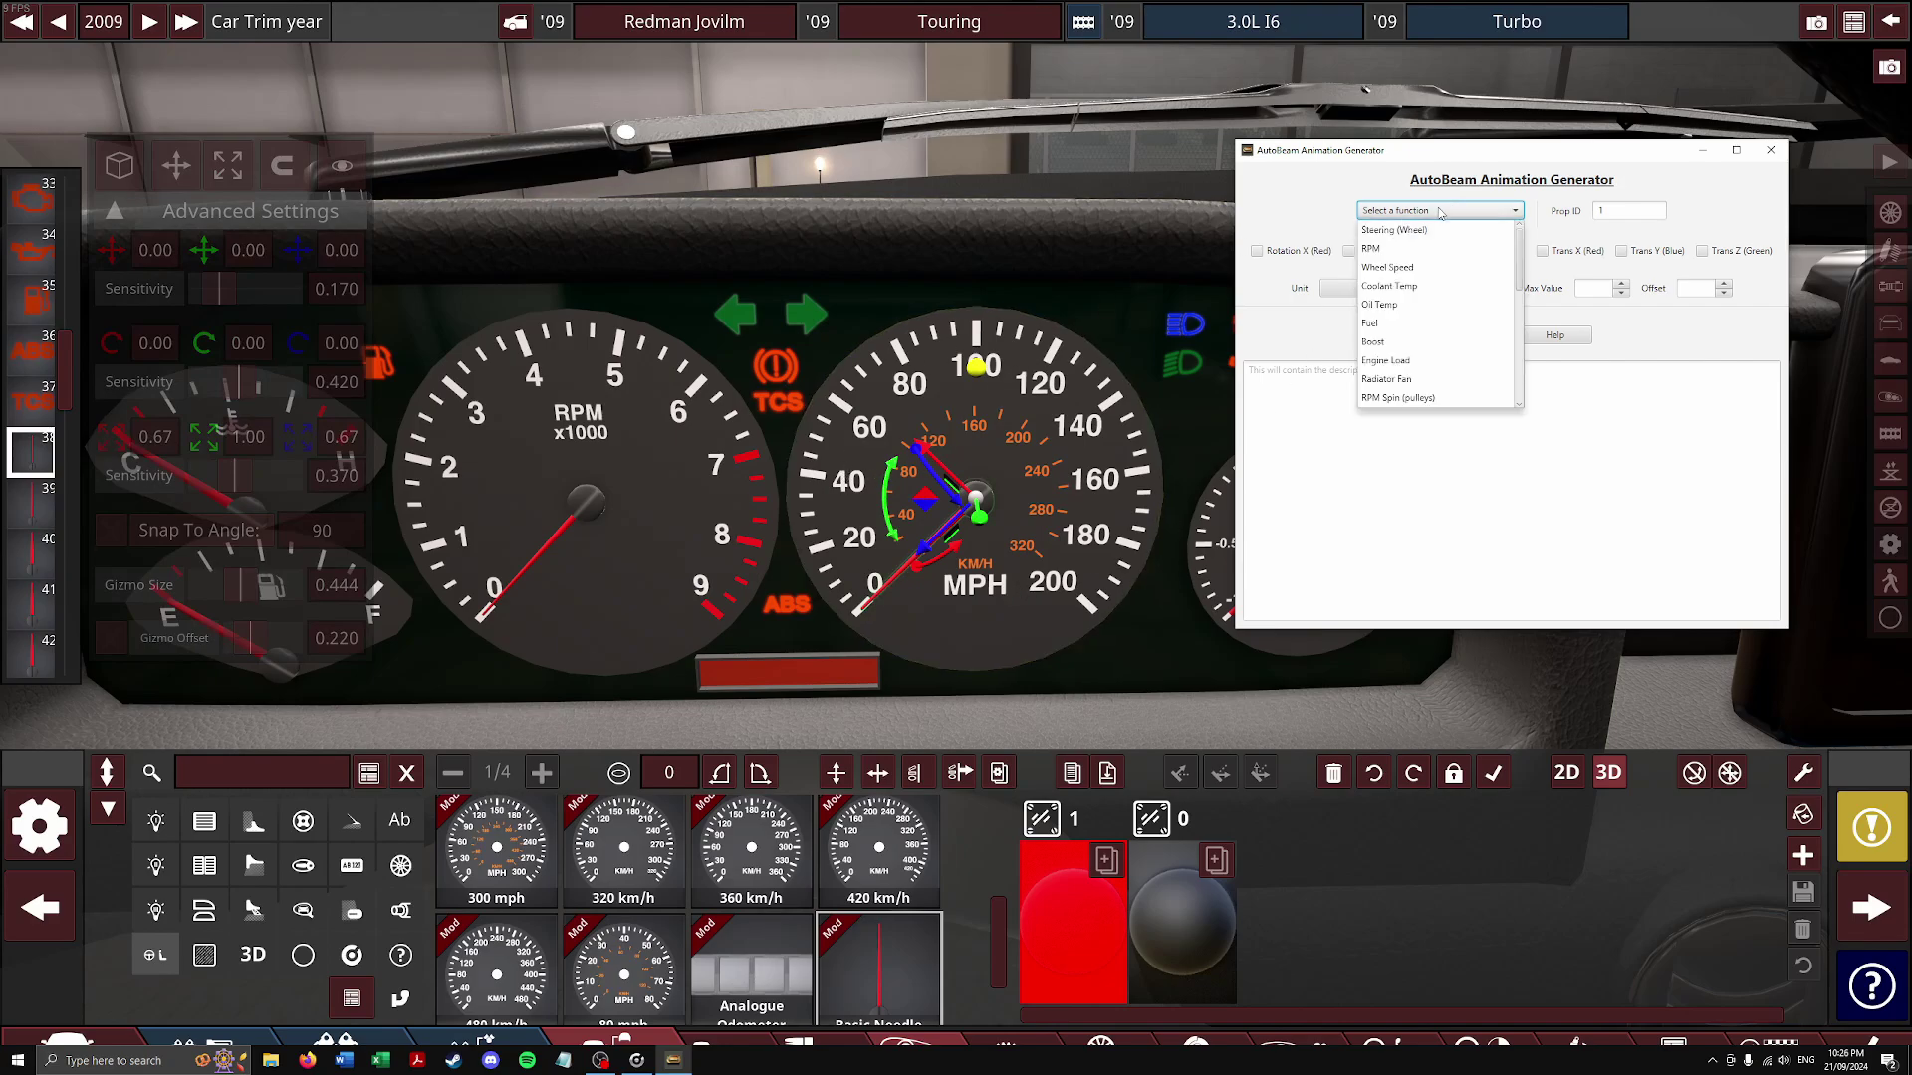
{"action": "left_click", "coordinate": [1424, 267]}
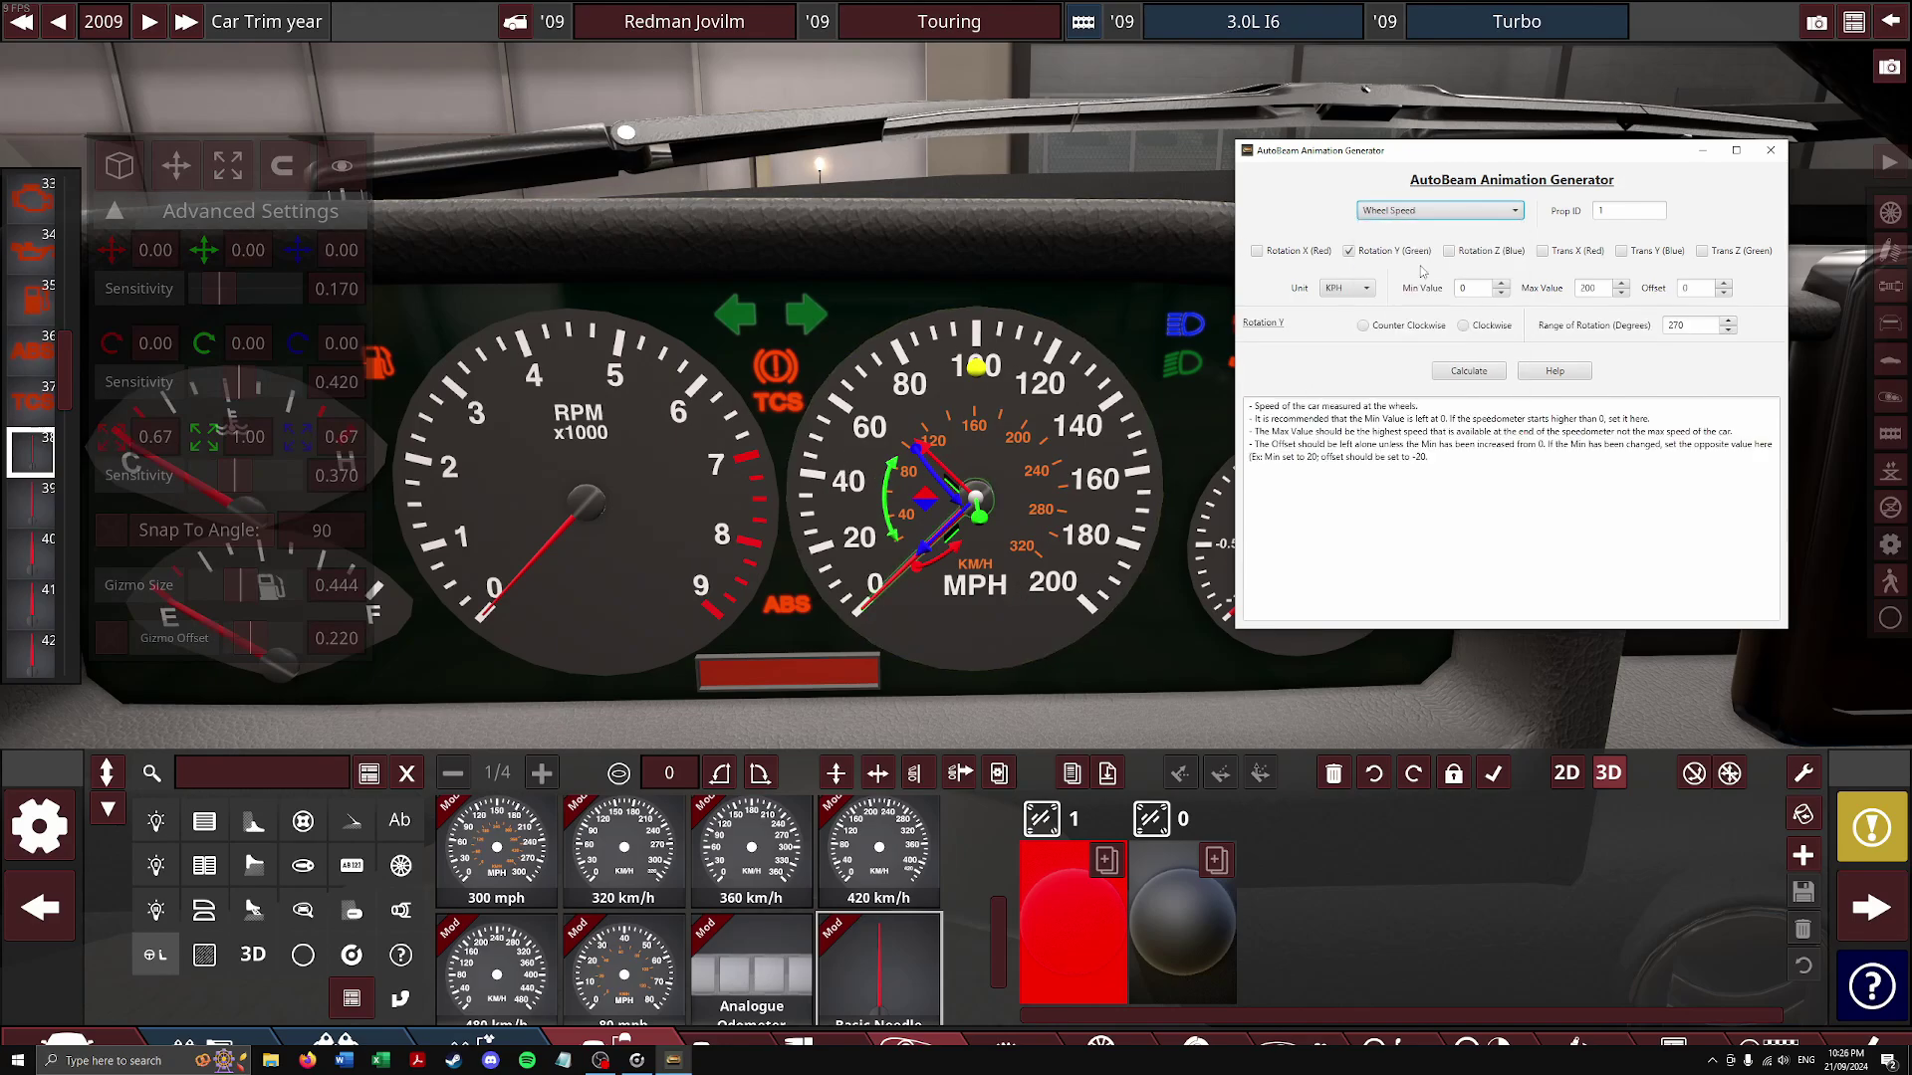
{"action": "double_click", "coordinate": [1618, 211]}
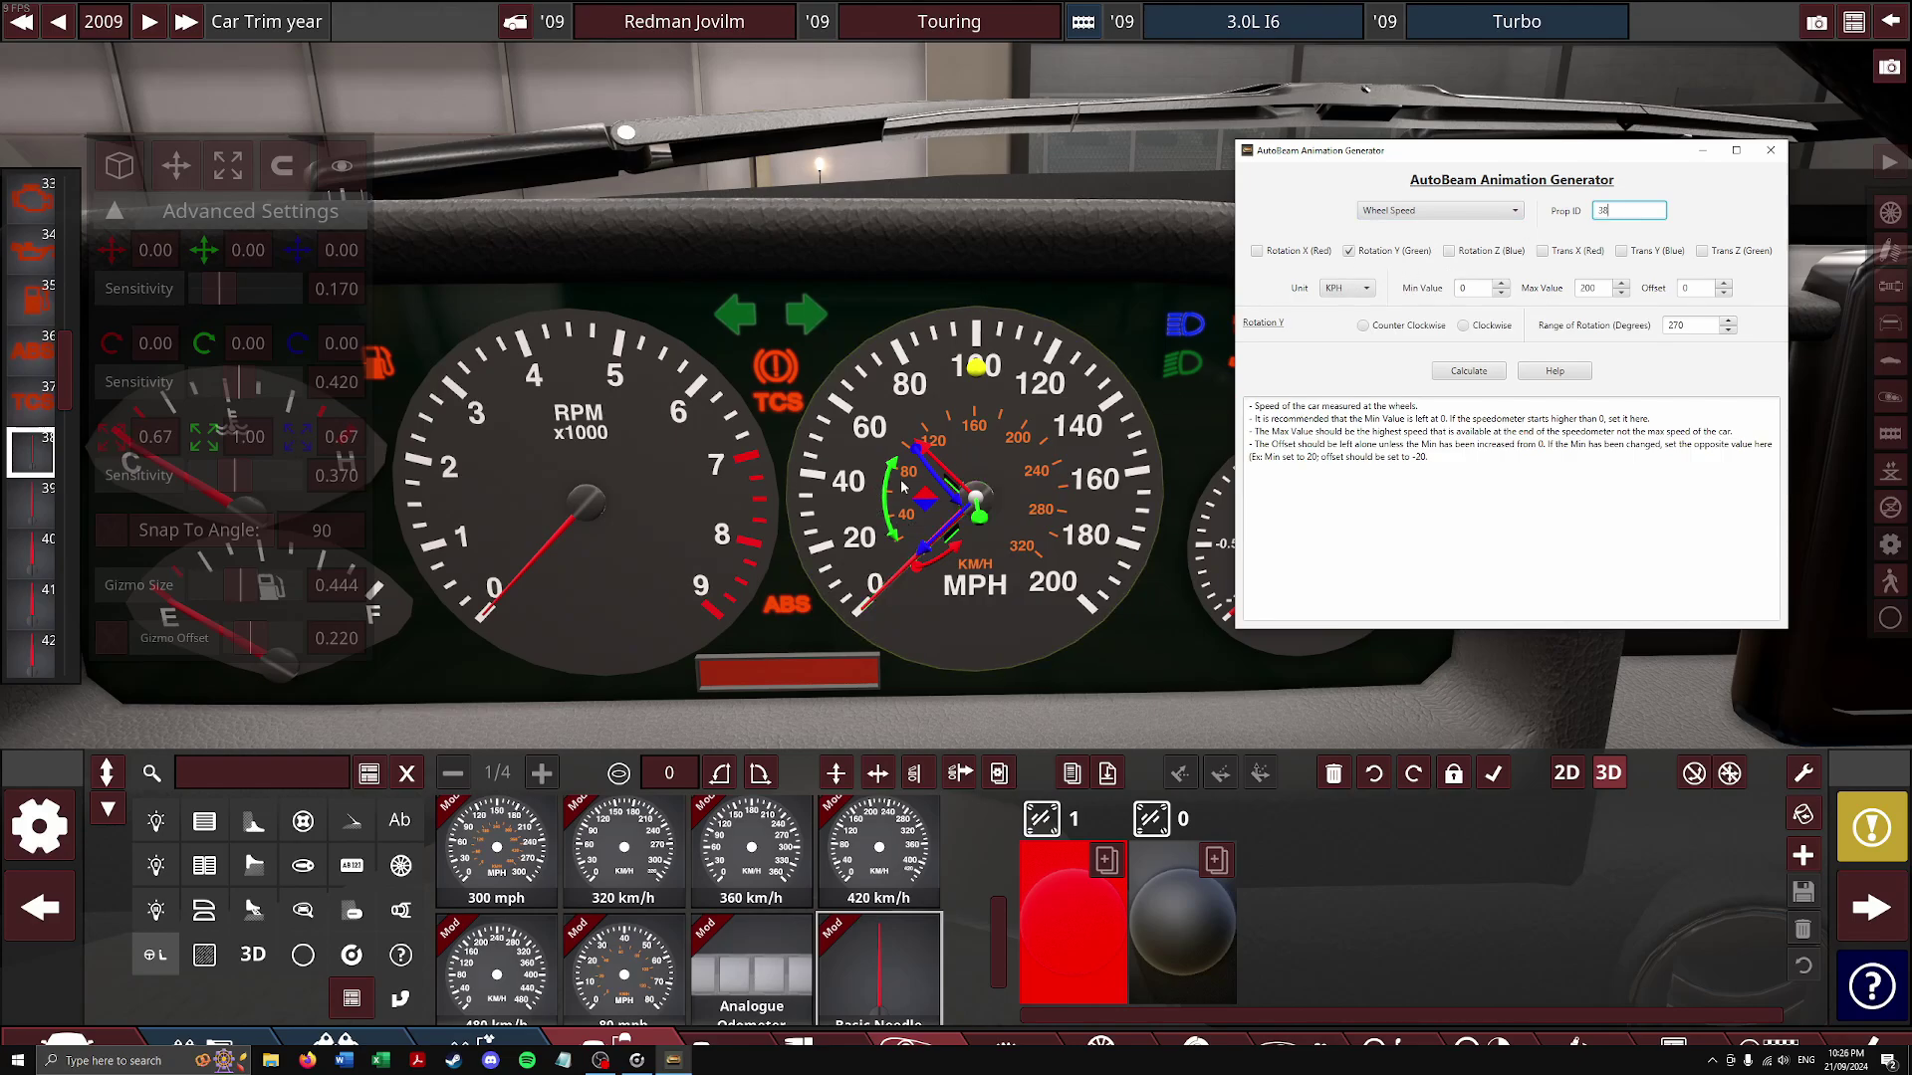
{"action": "left_click", "coordinate": [1347, 289]}
{"action": "left_click", "coordinate": [1340, 318]}
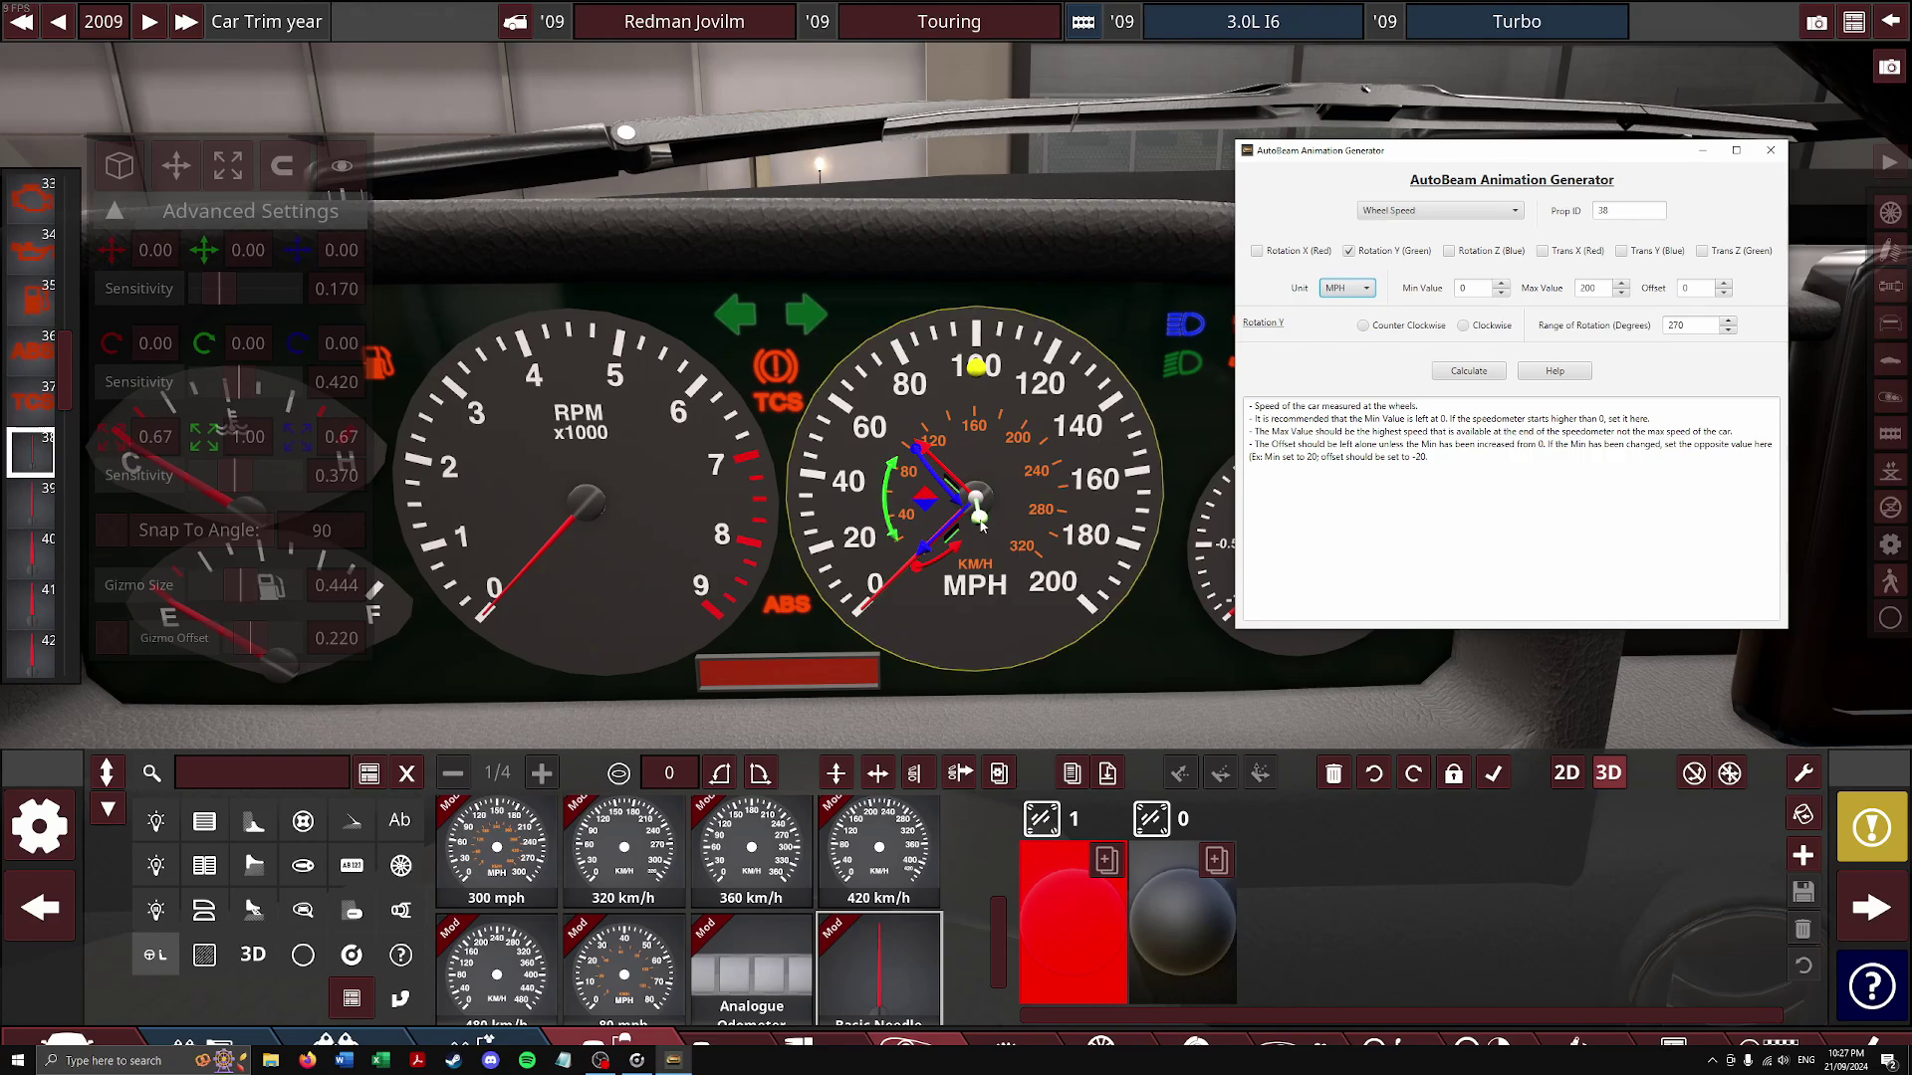
{"action": "left_click", "coordinate": [1364, 328]}
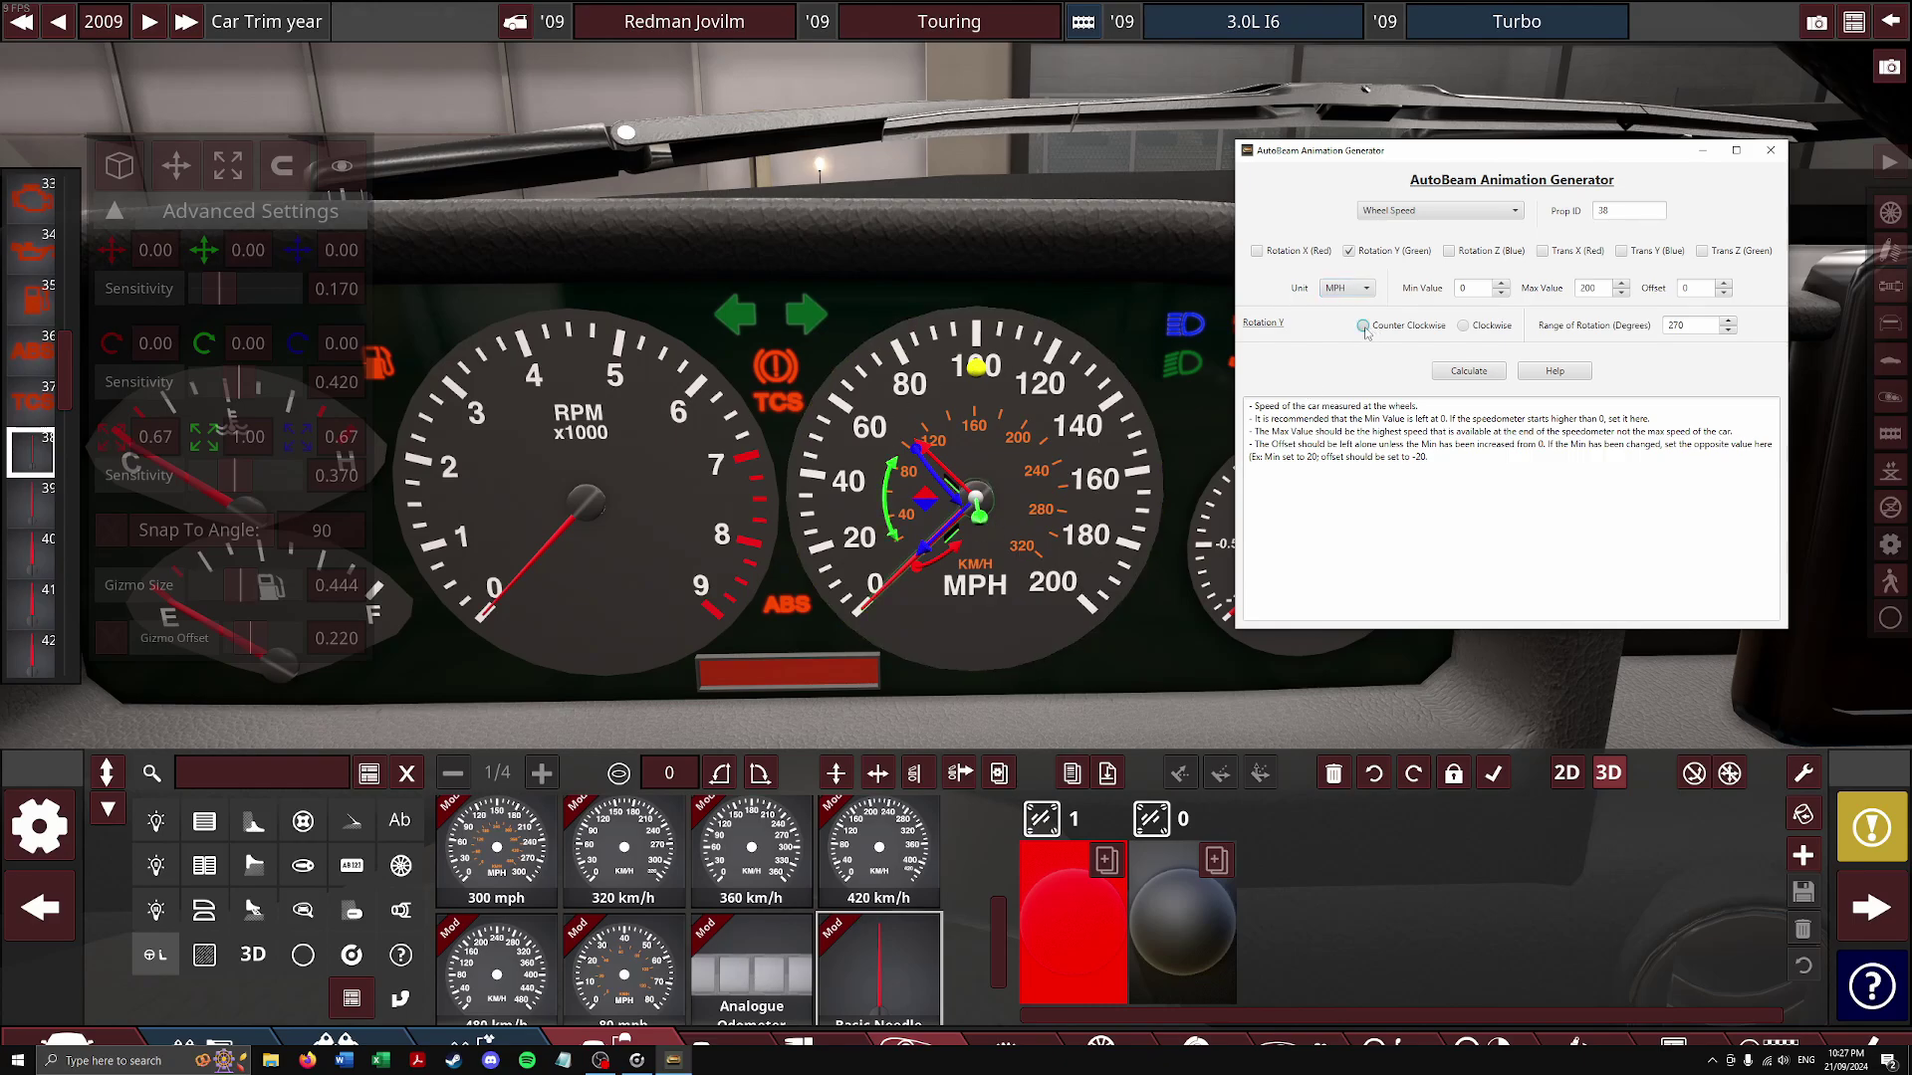
{"action": "left_click", "coordinate": [1472, 372]}
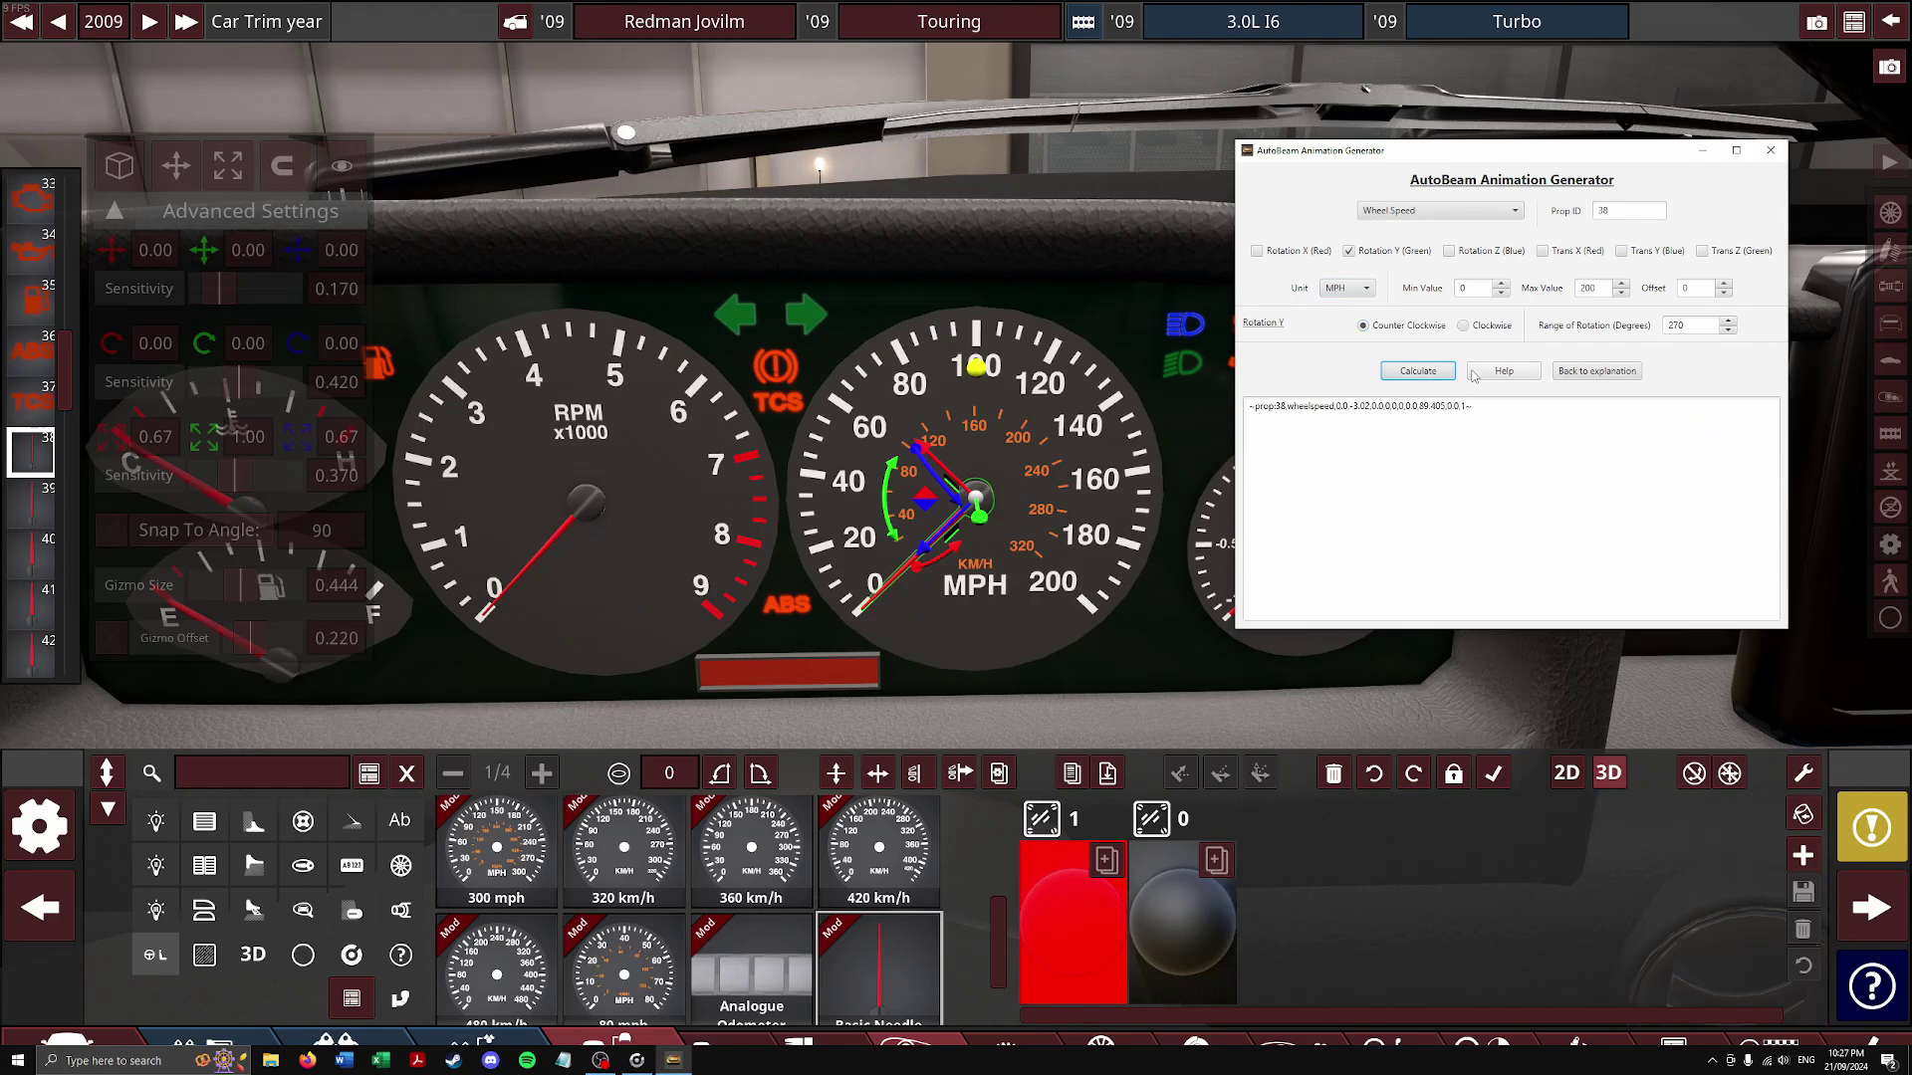
Copy the generated wheel speed line and paste it into the trim description in Automation
{"action": "triple_click", "coordinate": [1518, 424]}
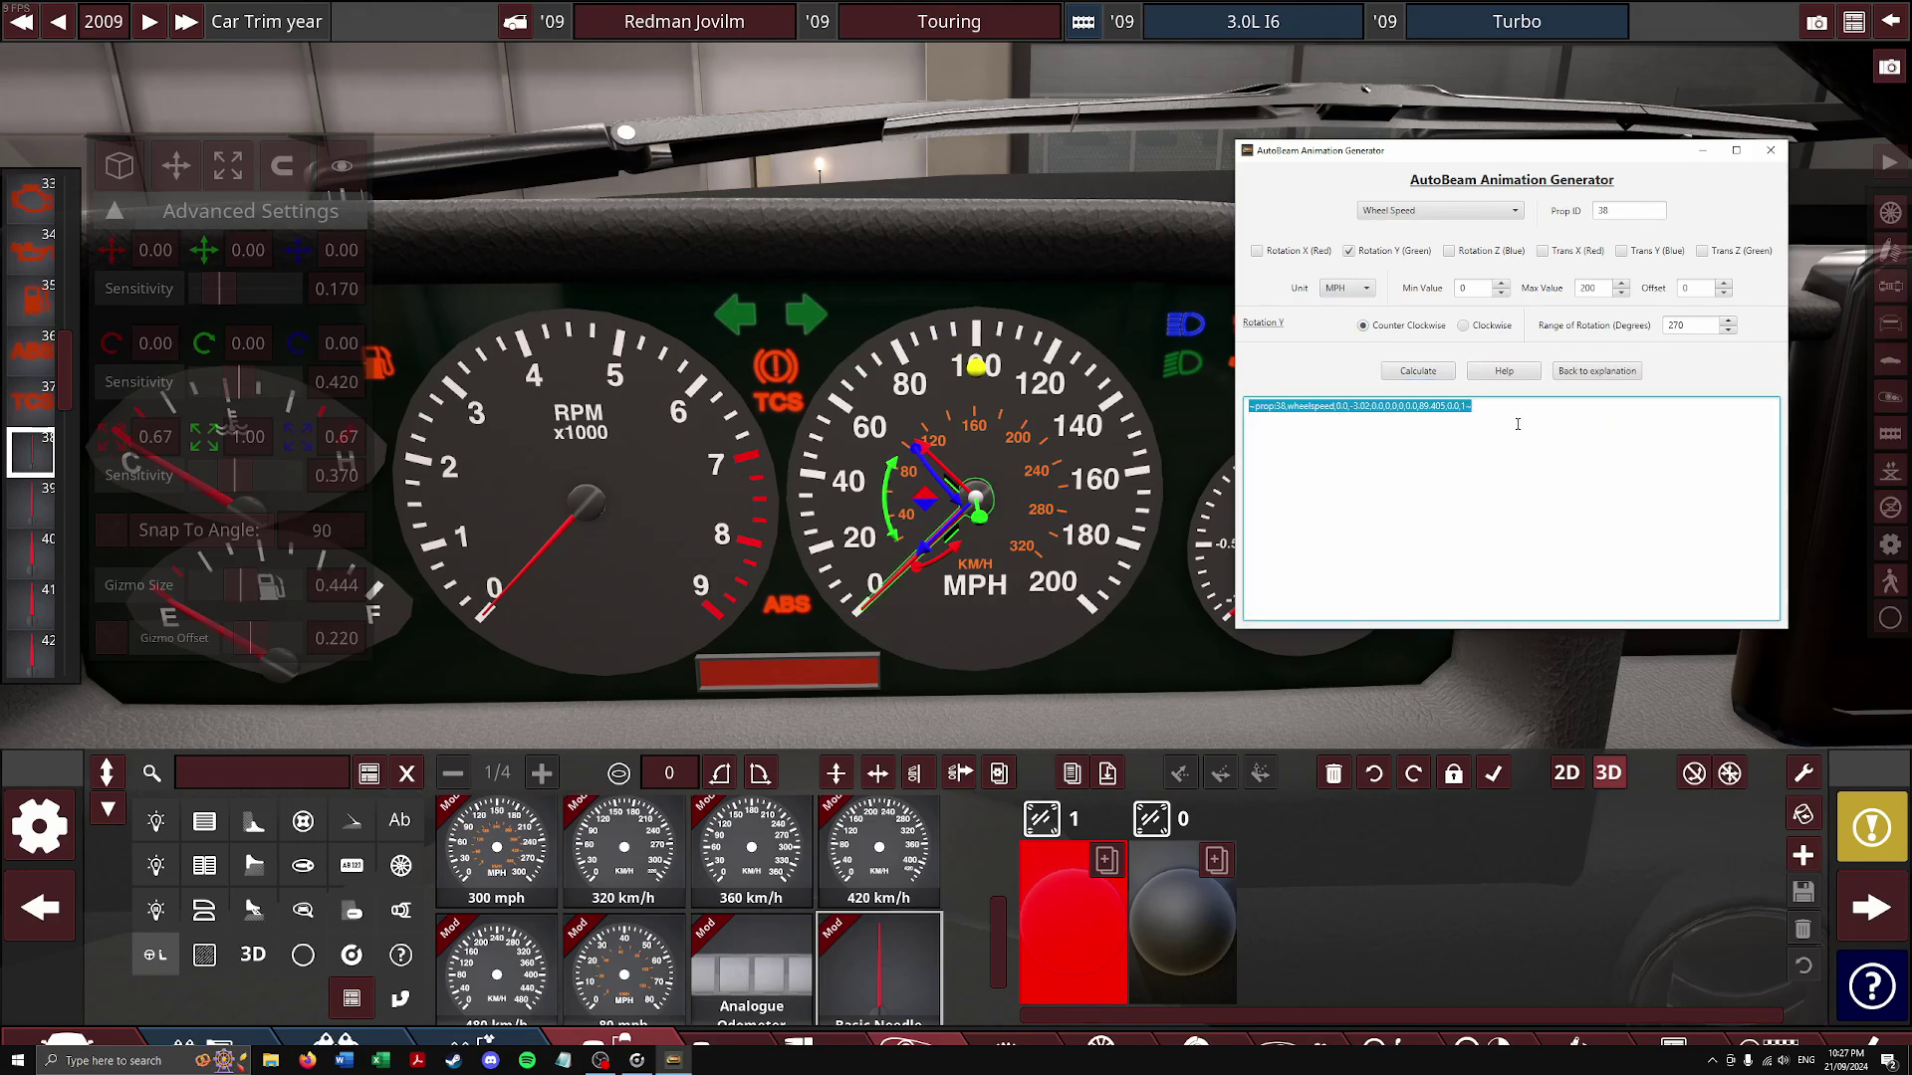
{"action": "left_click", "coordinate": [1734, 1012]}
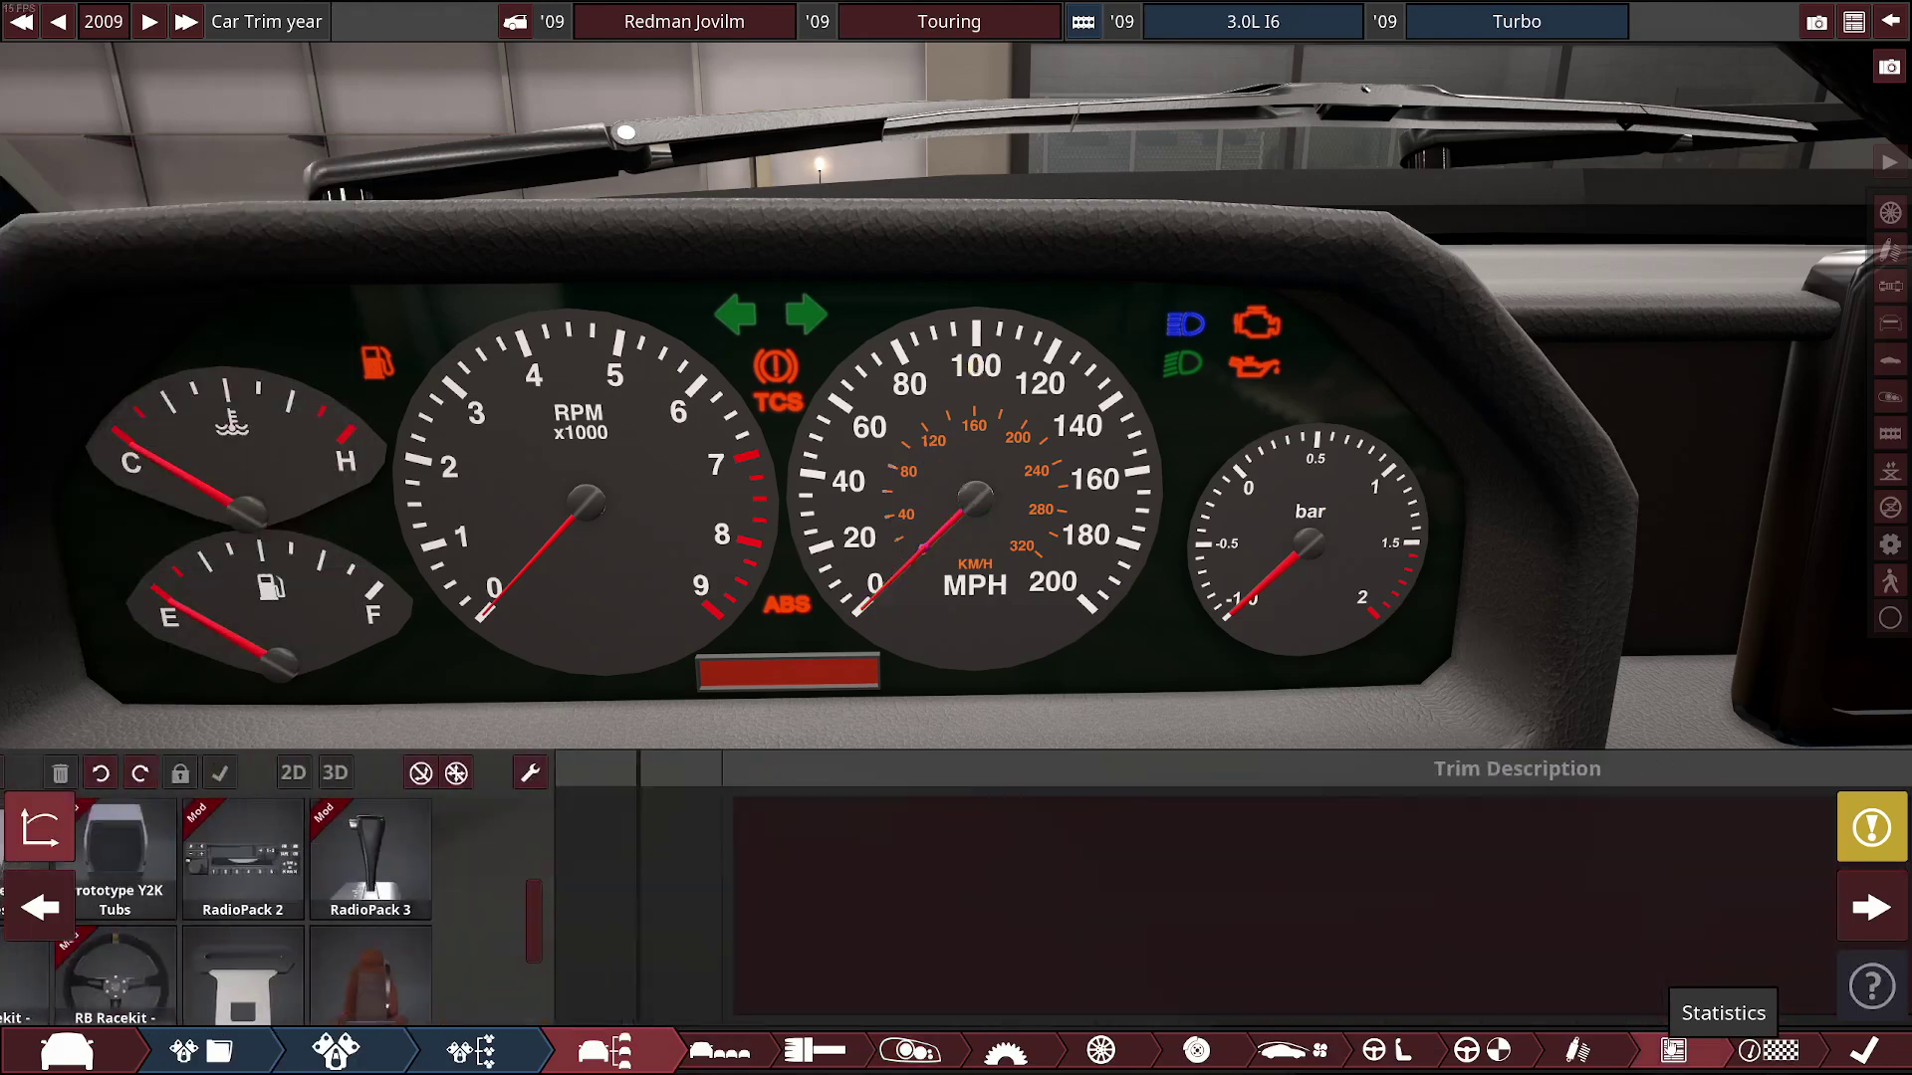
{"action": "left_click", "coordinate": [1396, 951]}
{"action": "type", "text": "~prop:38,wheelspeed,0.0,-3.02,0.0,0,0,0,0,0.0,89.405,0.0,1~"}
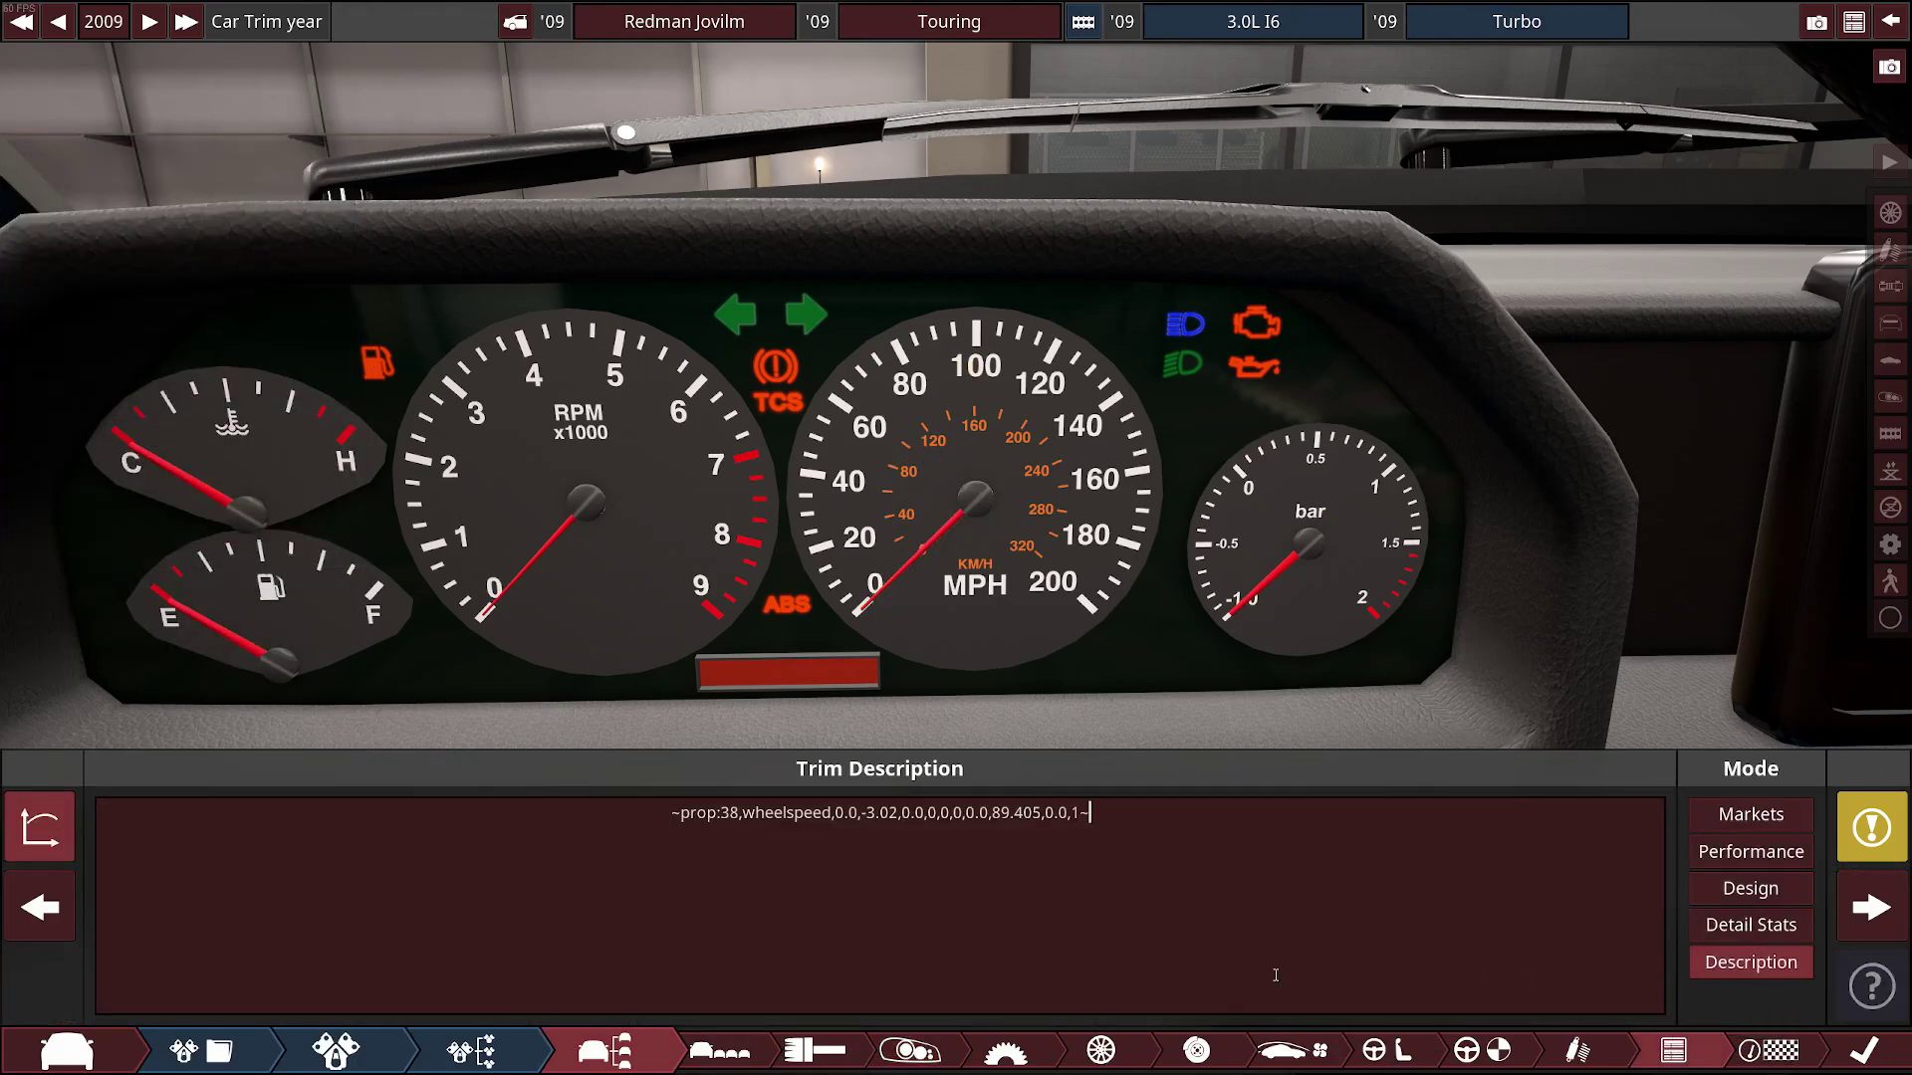
Return to the car's fixtures and select the tachometer needle
{"action": "left_click", "coordinate": [1006, 1050]}
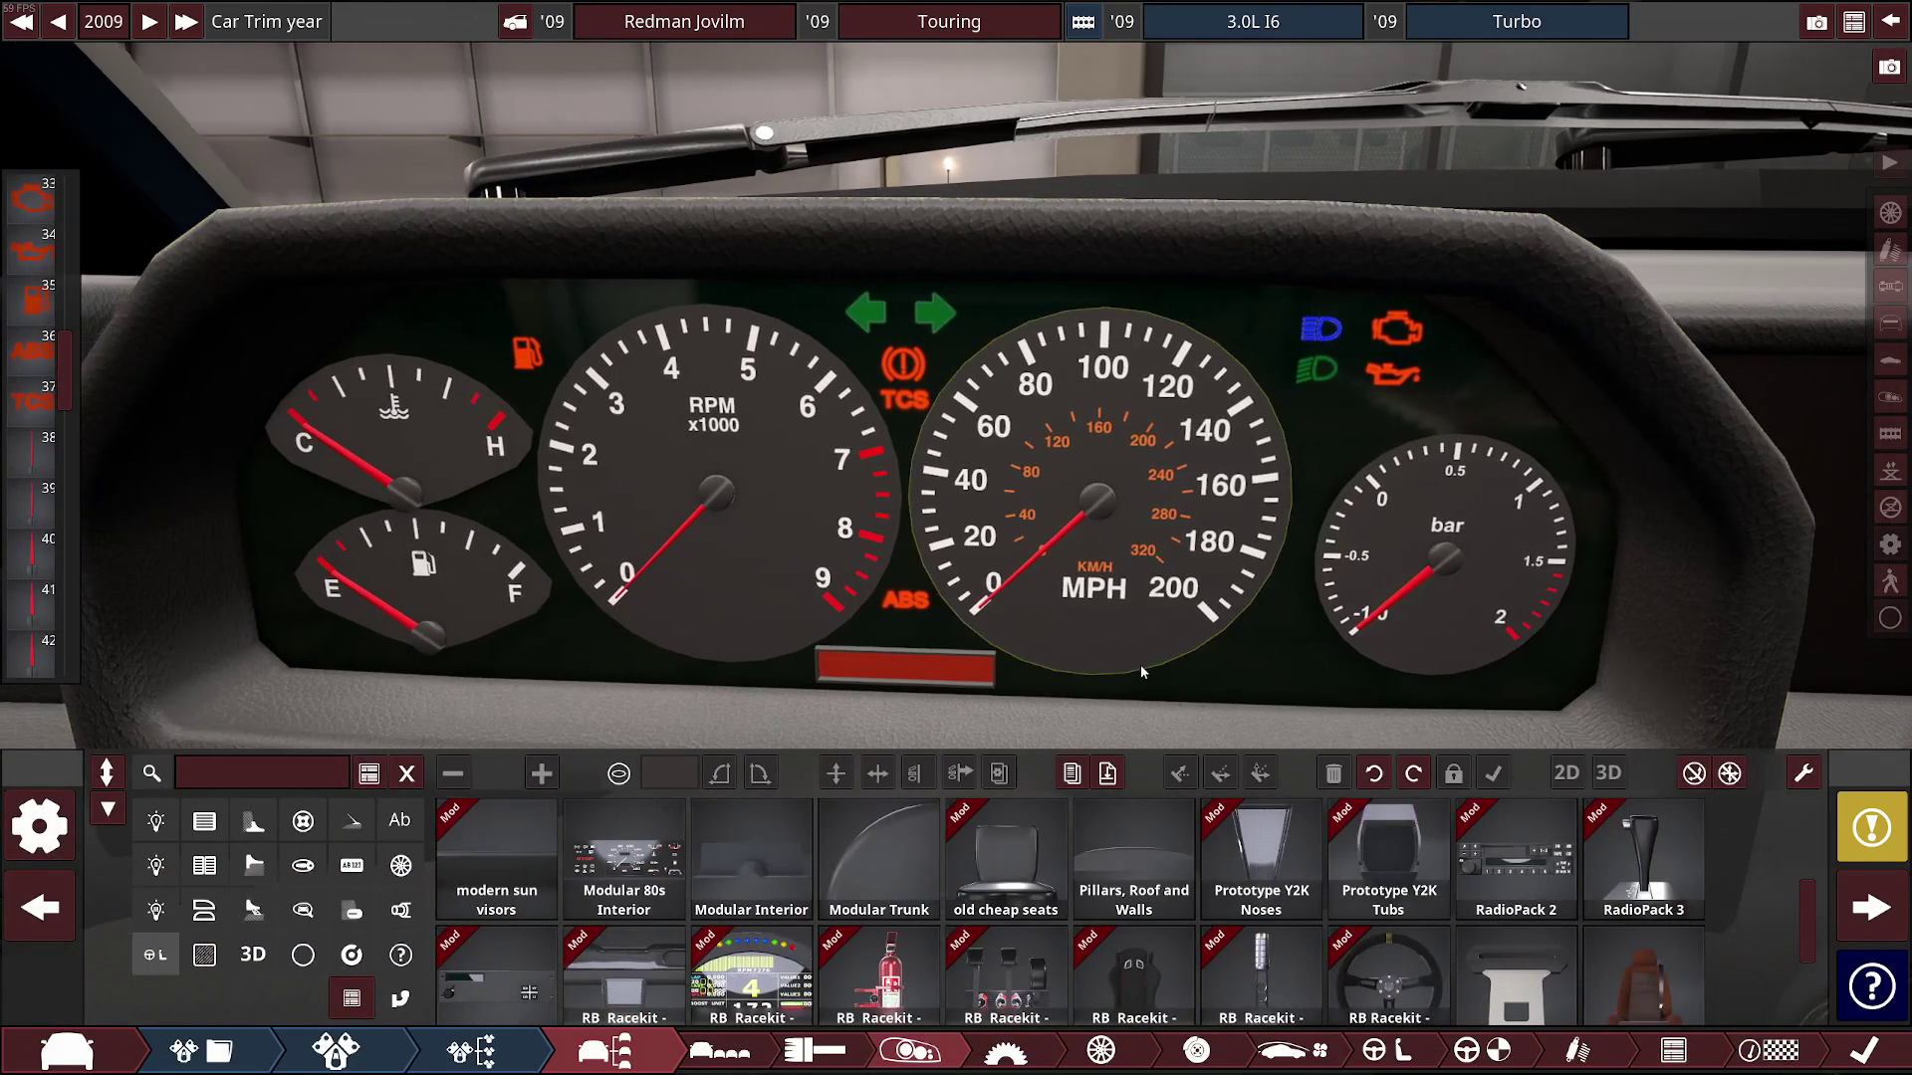
{"action": "left_click_drag", "start_coordinate": [1142, 672], "coordinate": [1193, 672]}
{"action": "left_click", "coordinate": [45, 506]}
{"action": "left_click_drag", "start_coordinate": [787, 626], "coordinate": [933, 592]}
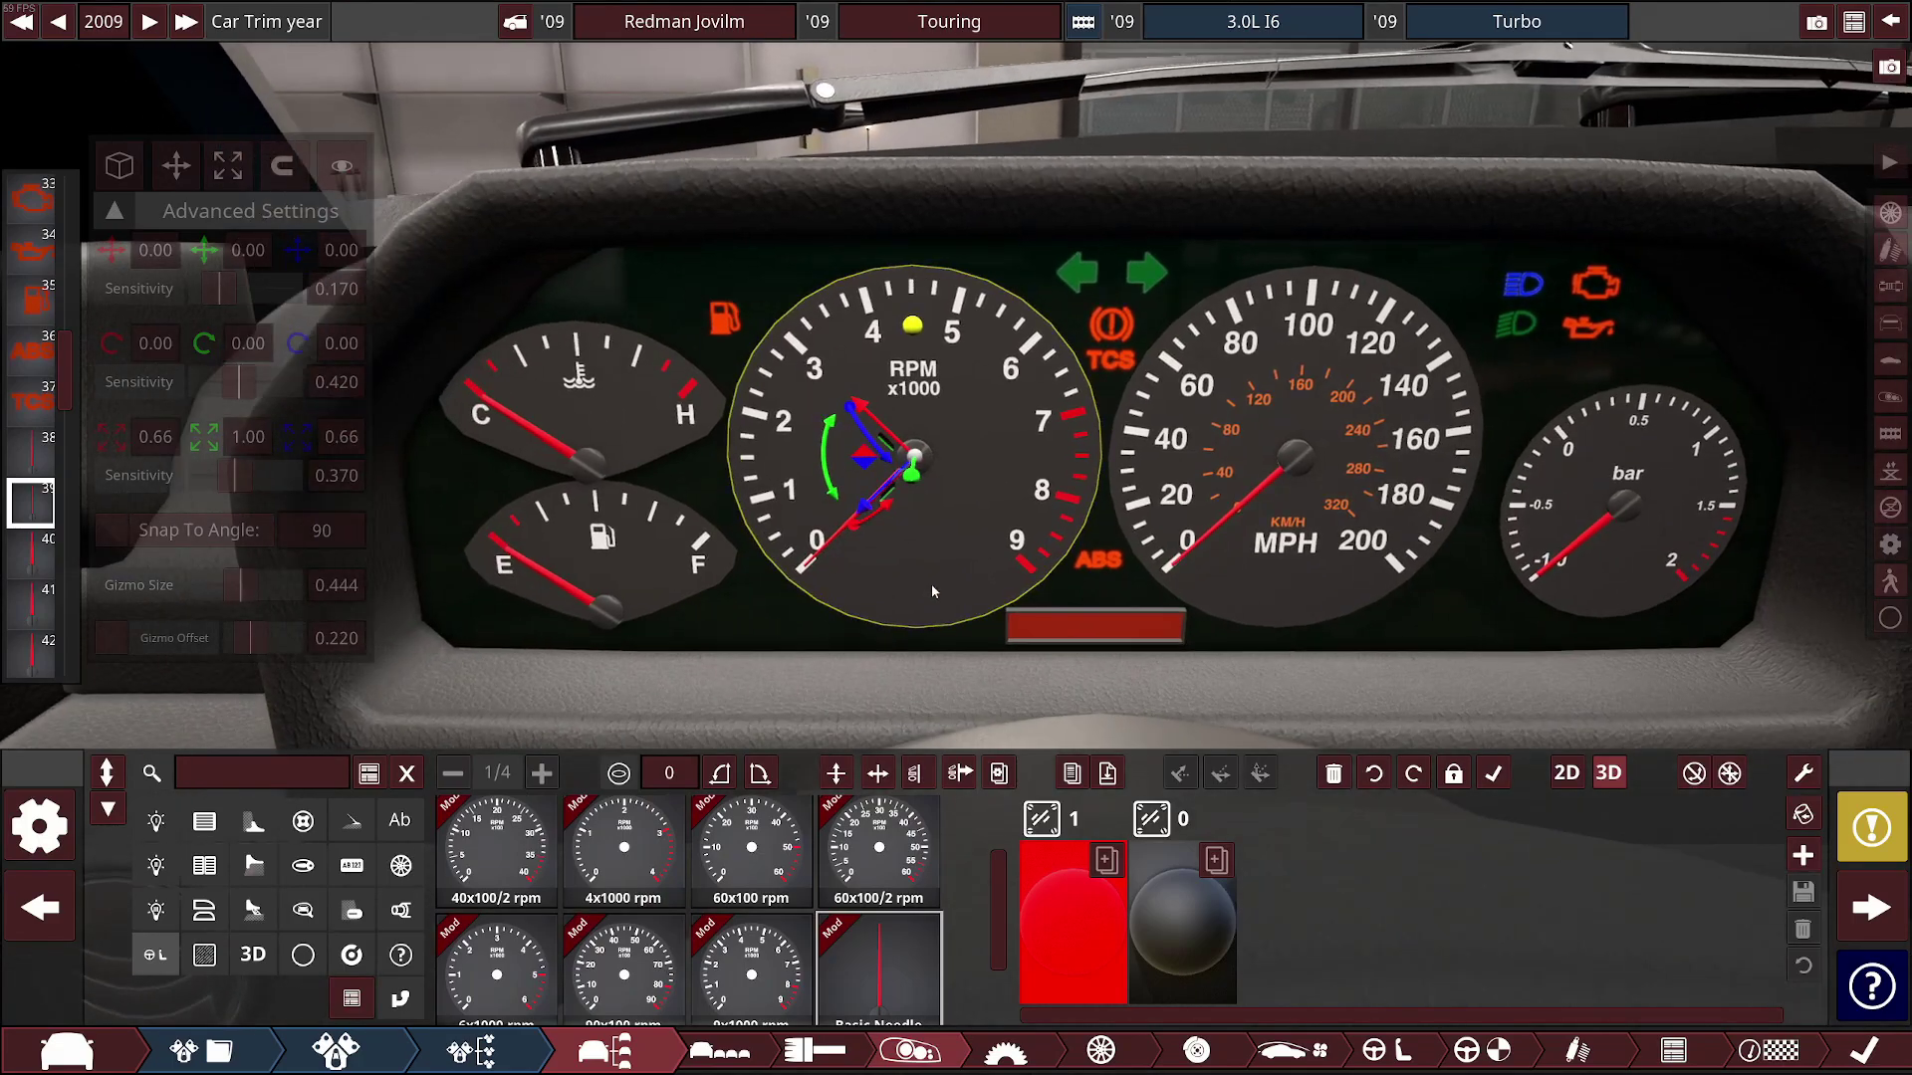
In the AutoBeam Animation Generator, calculate an RPM line for prop ID 39 with counter clockwise Y rotation
{"action": "key", "text": "alt+Tab"}
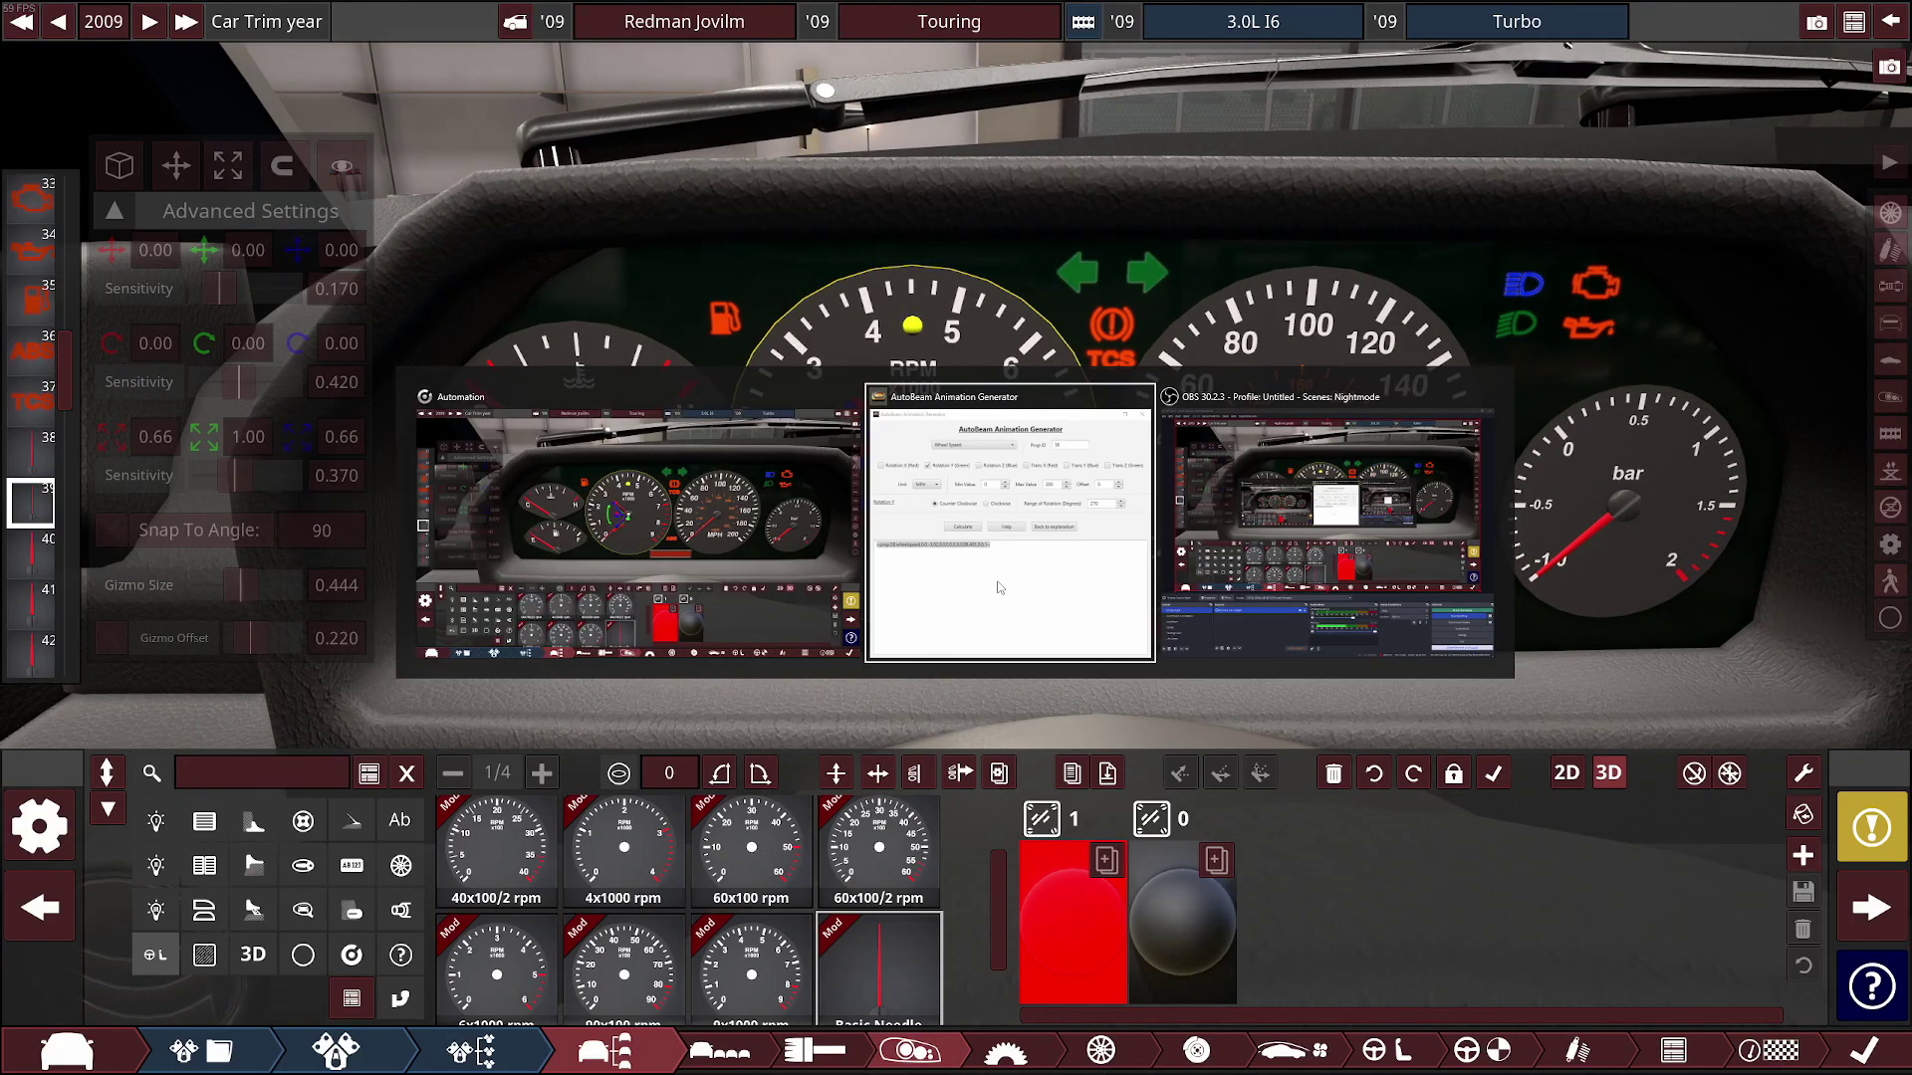
{"action": "left_click", "coordinate": [1434, 211]}
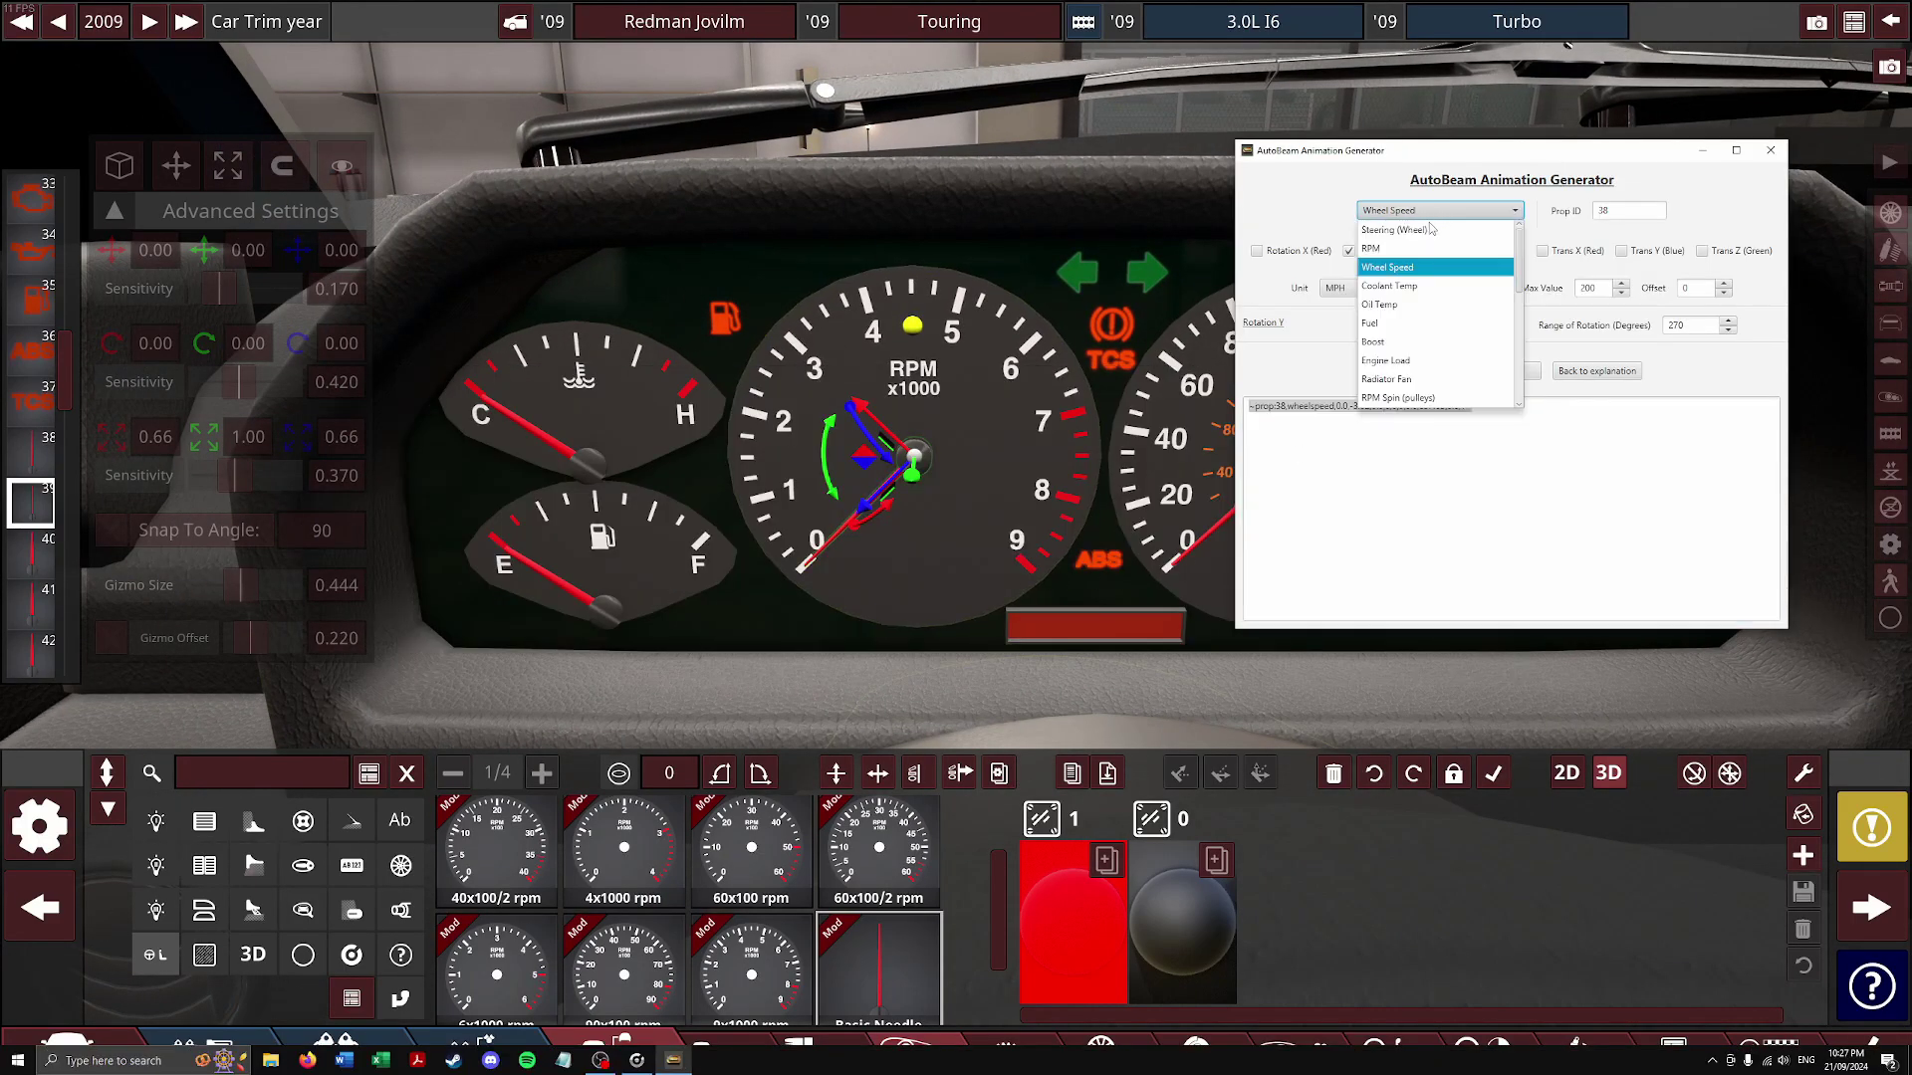
{"action": "left_click", "coordinate": [1407, 255]}
{"action": "double_click", "coordinate": [1640, 206]}
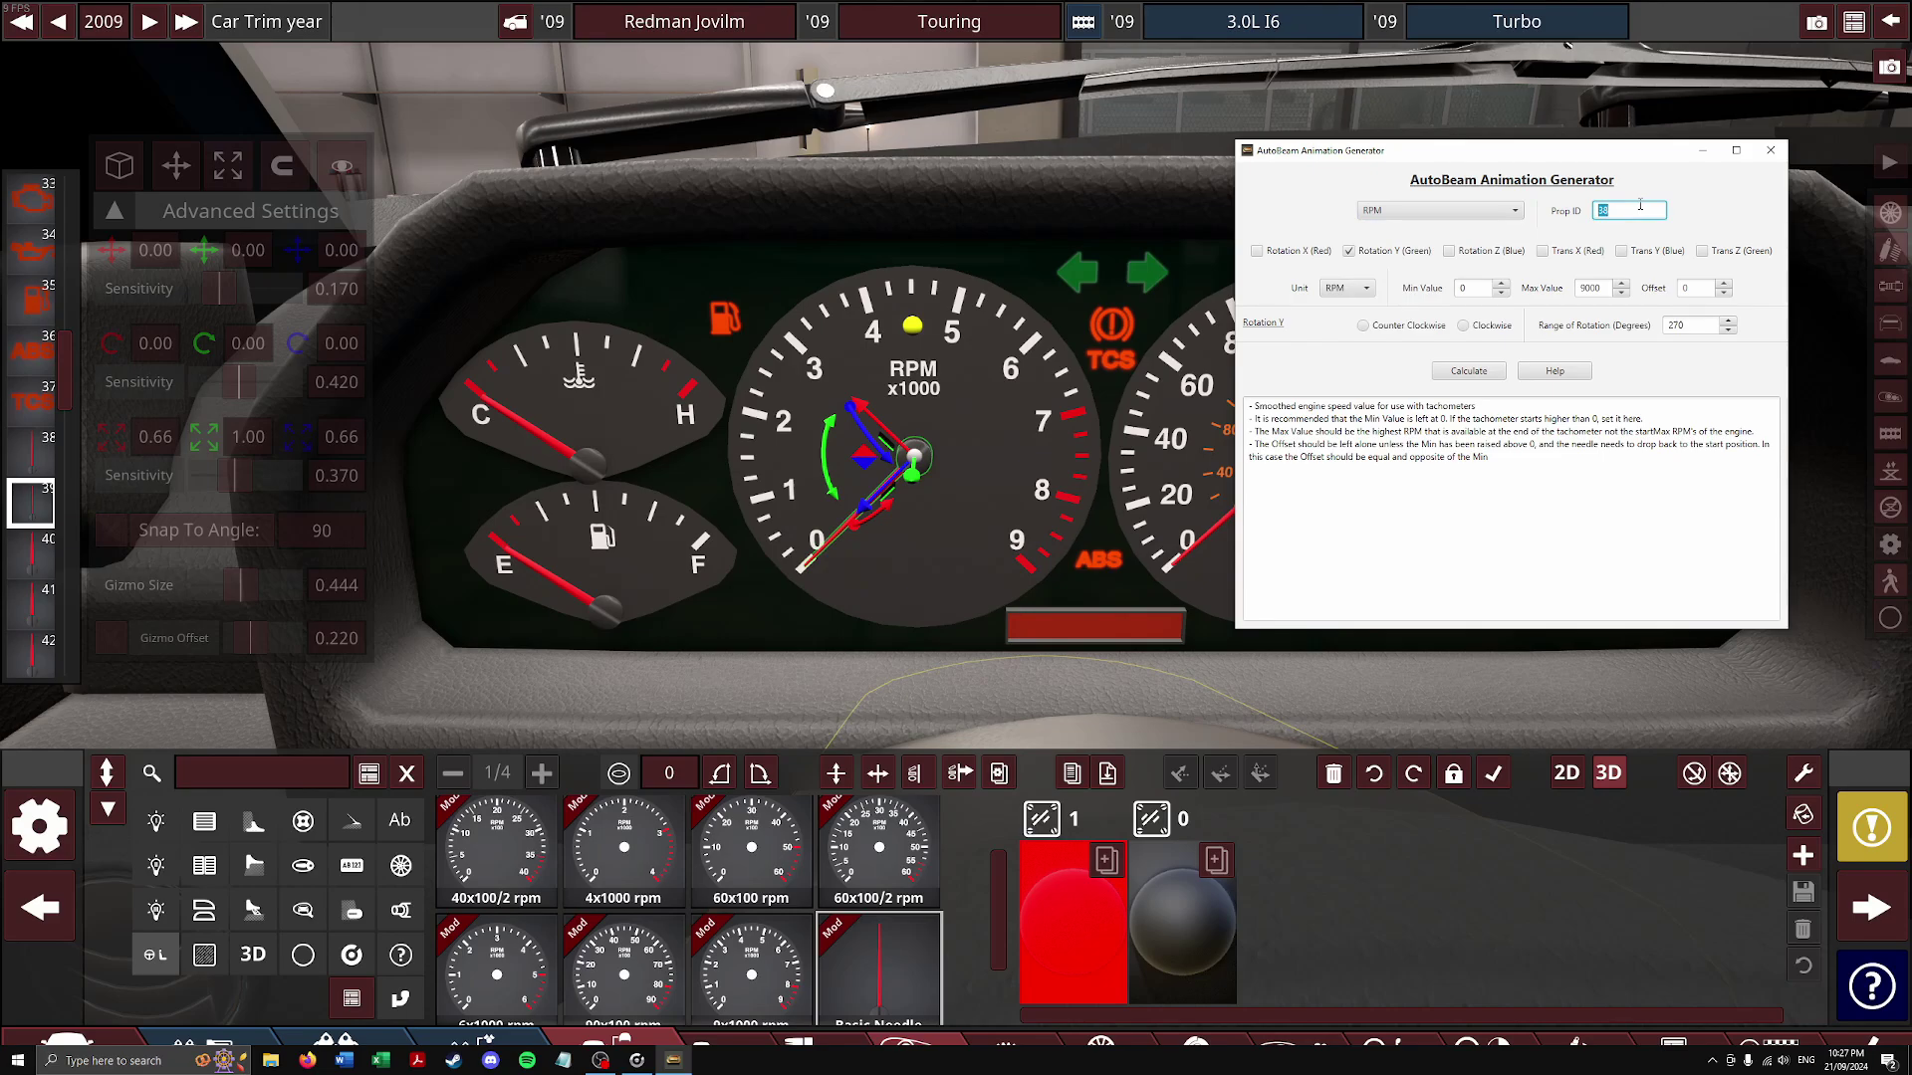
{"action": "type", "text": "39"}
{"action": "left_click", "coordinate": [1362, 327]}
{"action": "left_click", "coordinate": [1468, 371]}
Copy the generated RPM line and add it on a new line of the trim description in Automation
{"action": "left_click", "coordinate": [1511, 451]}
{"action": "key", "text": "ctrl+a"}
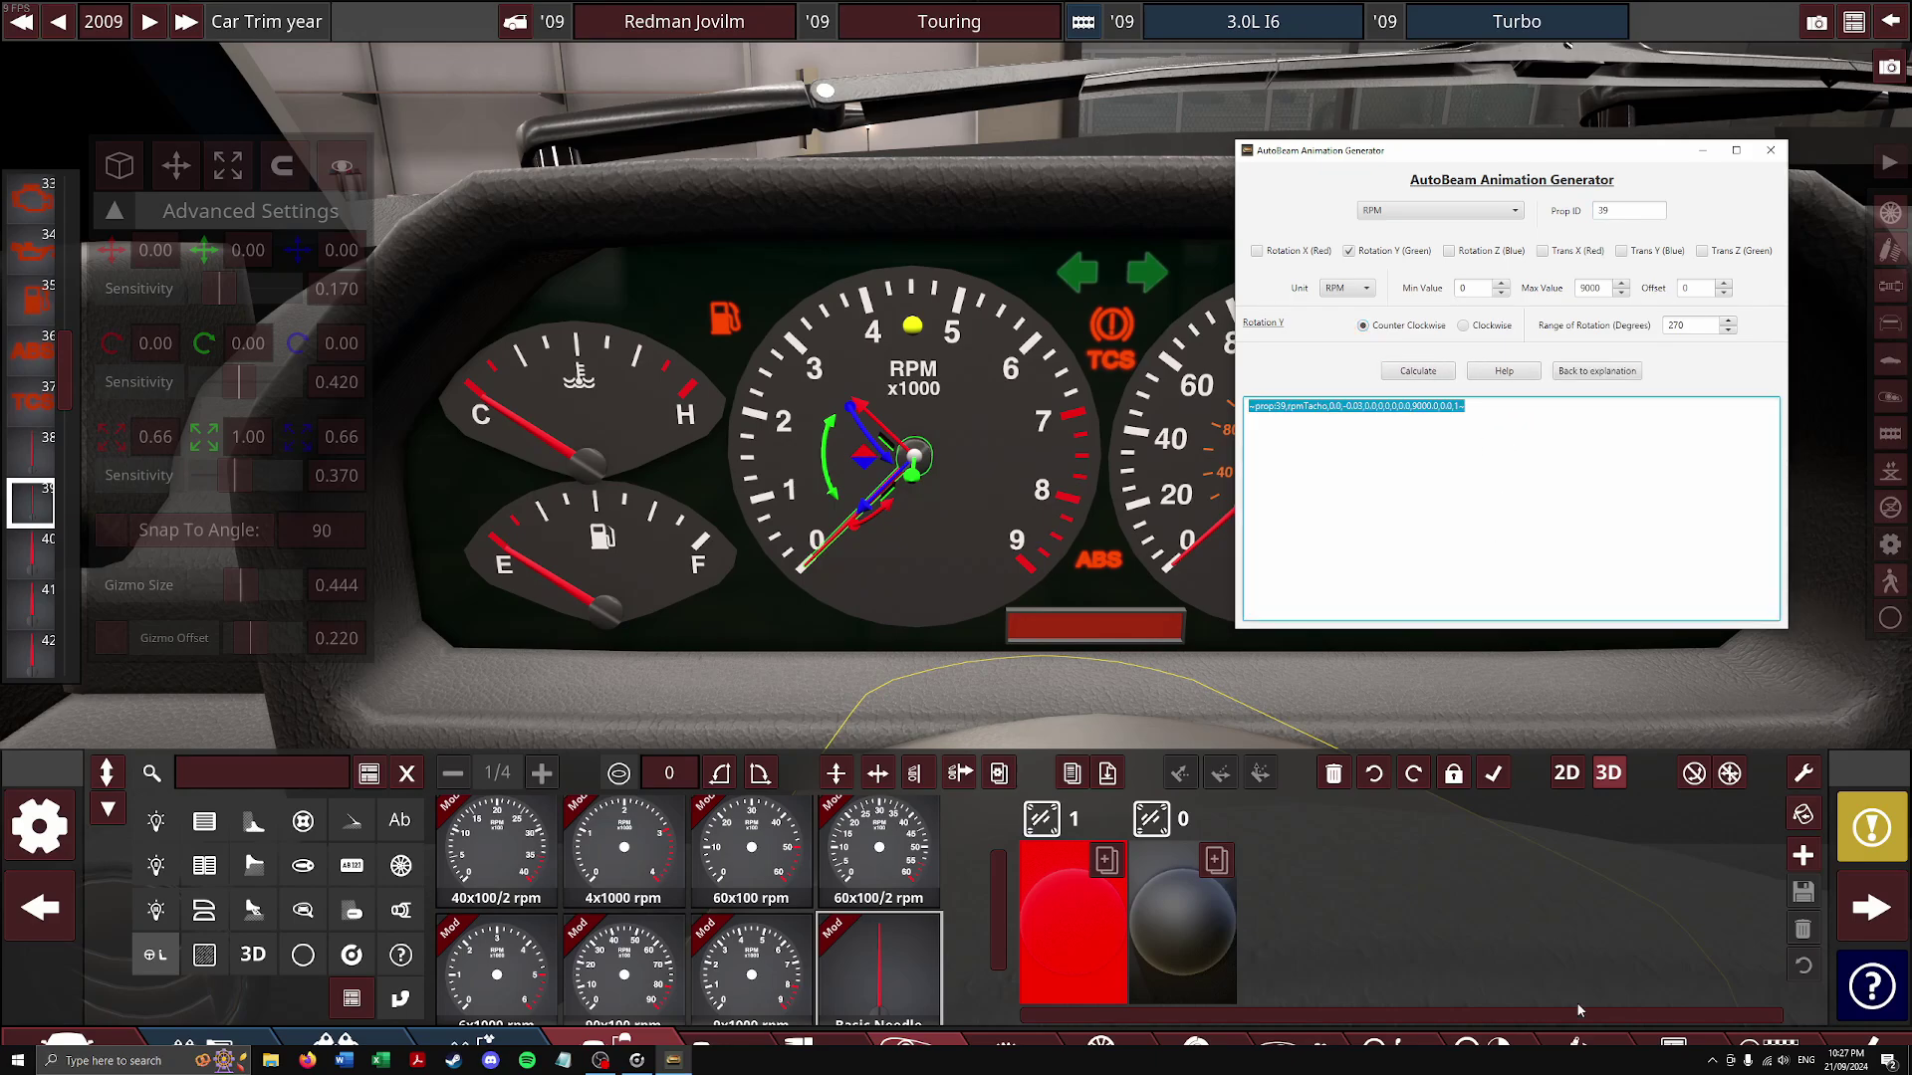
{"action": "key", "text": "alt+Tab"}
{"action": "key", "text": "Return"}
{"action": "type", "text": "~prop:39,rpmTacho,0.0,-0.03,0.0,0,0,0,0,0.0,9000.0,0.0,1~"}
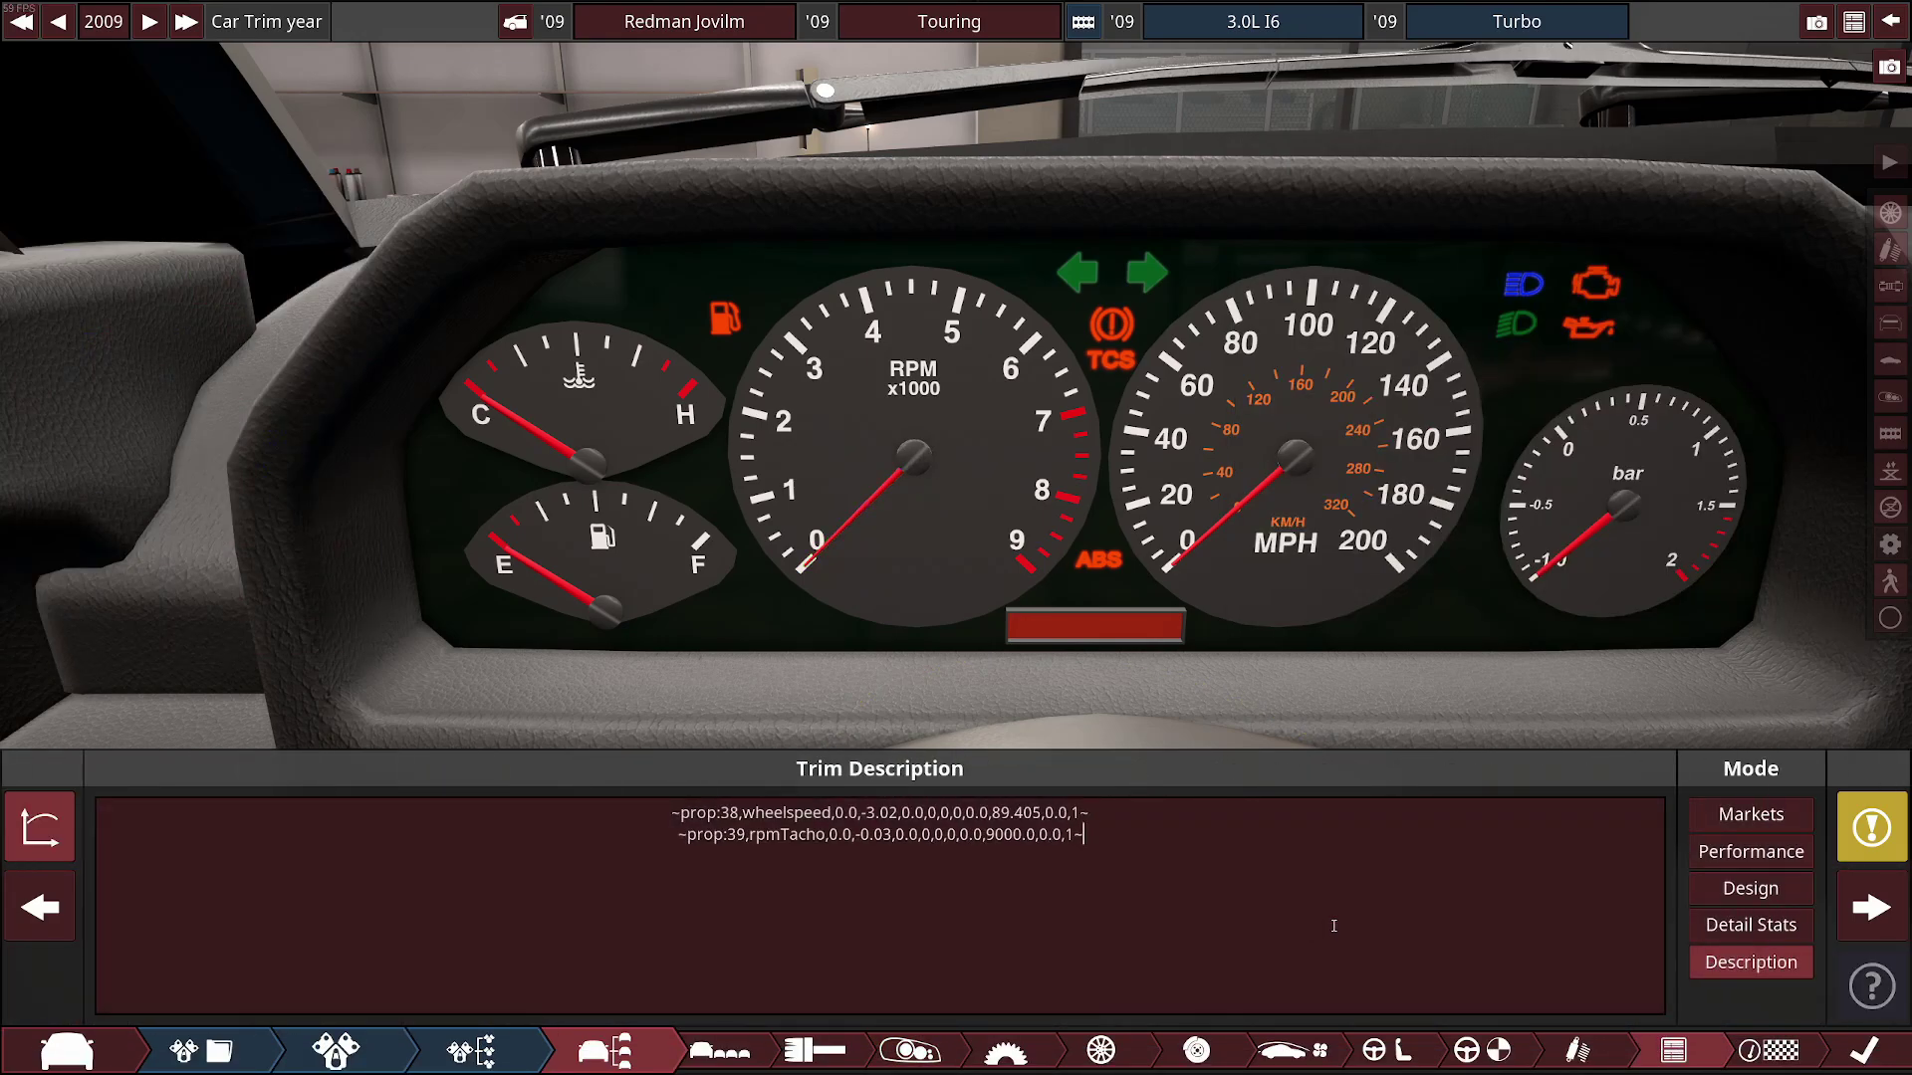
Select the coolant gauge needle in the fixtures, and set the generator to Coolant Temp for prop ID 40 with counter clockwise rotation
{"action": "left_click", "coordinate": [933, 1052]}
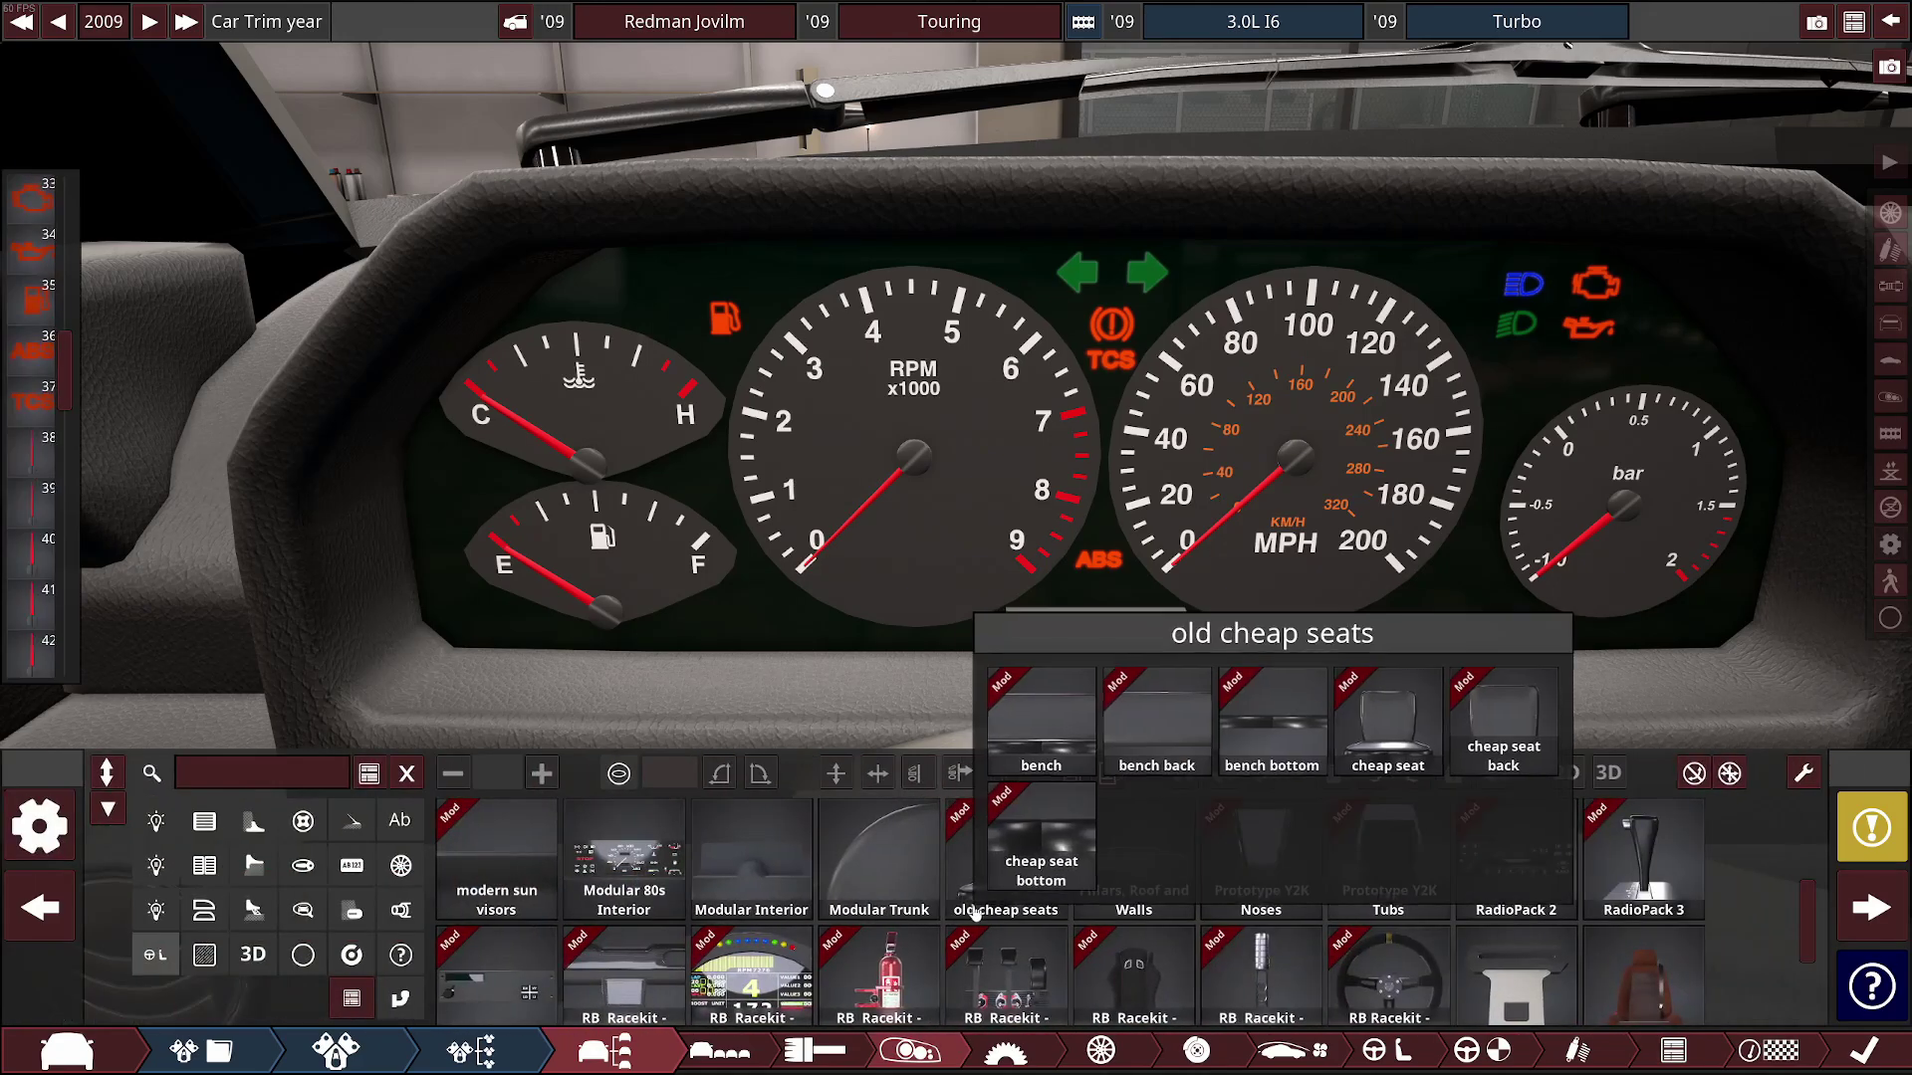
{"action": "left_click", "coordinate": [32, 553]}
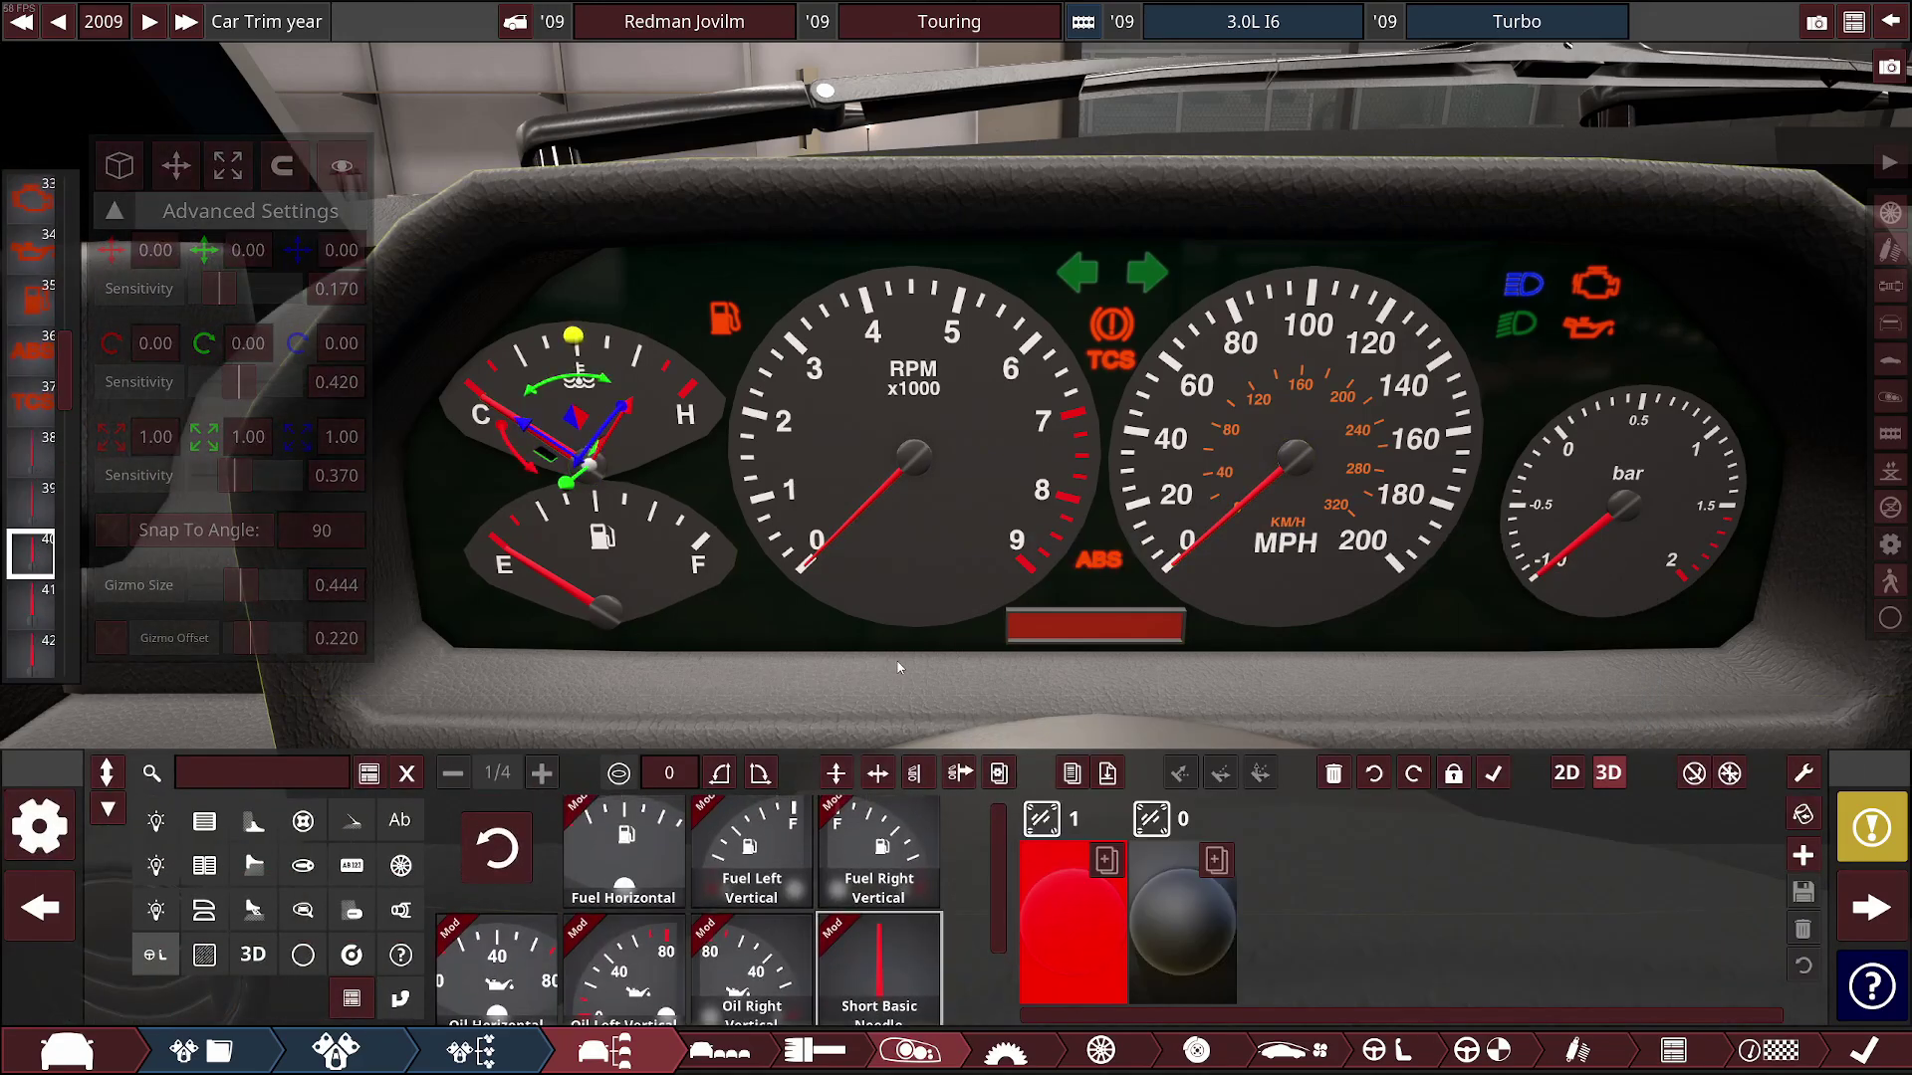
{"action": "key", "text": "alt+Tab"}
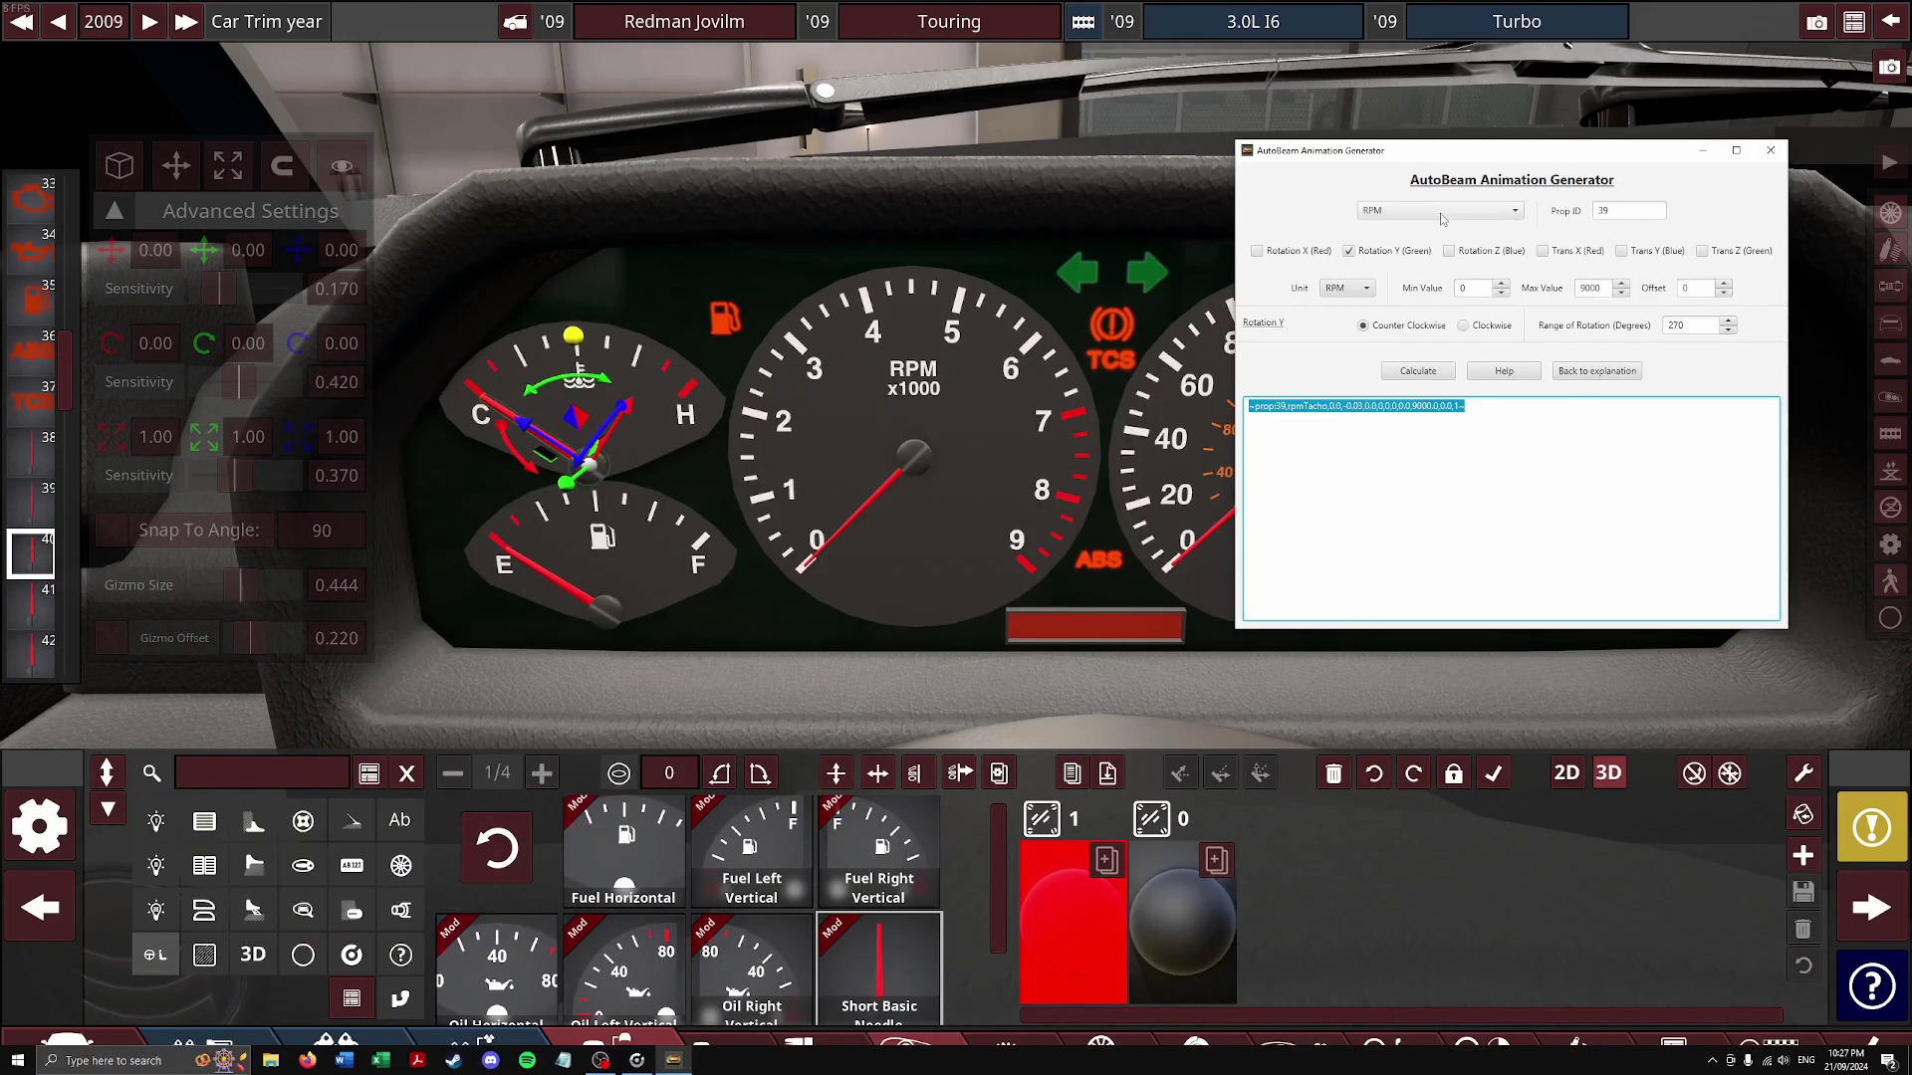
{"action": "left_click", "coordinate": [1440, 211]}
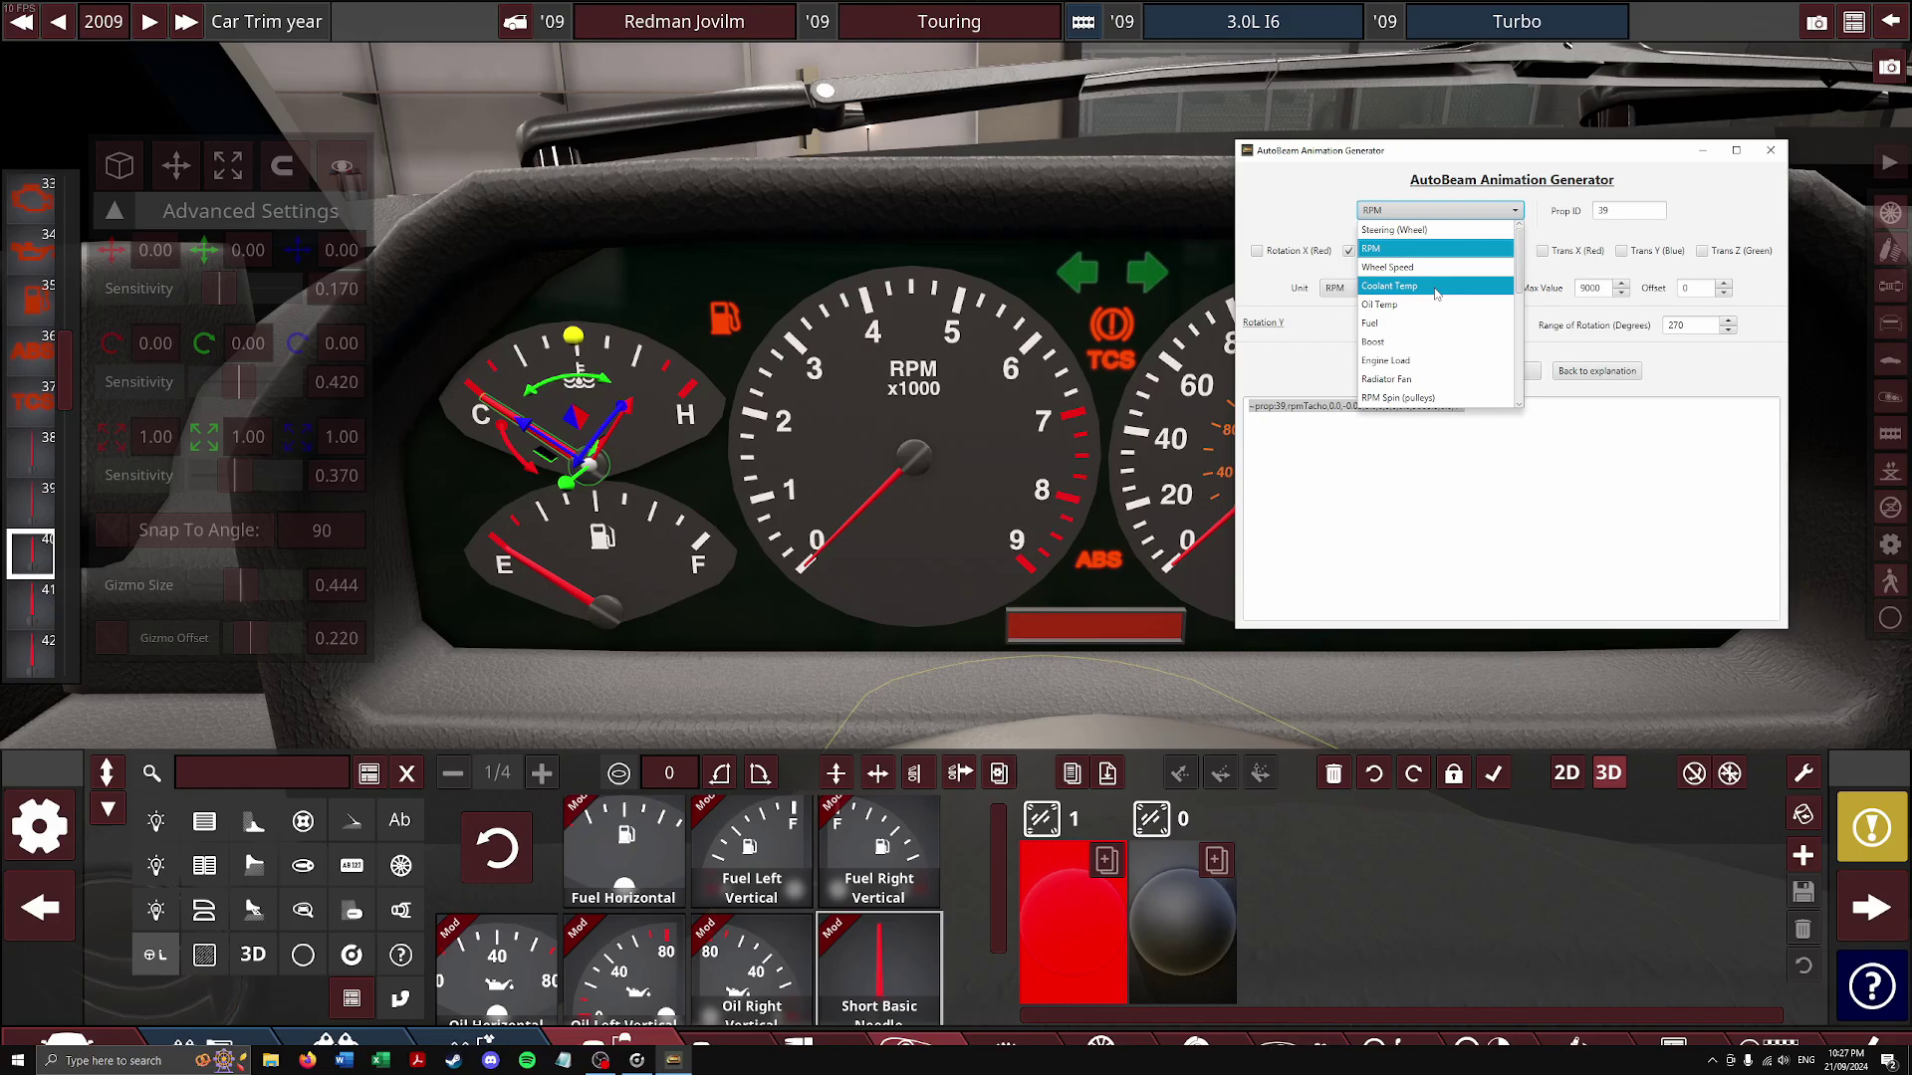
{"action": "left_click", "coordinate": [1436, 289]}
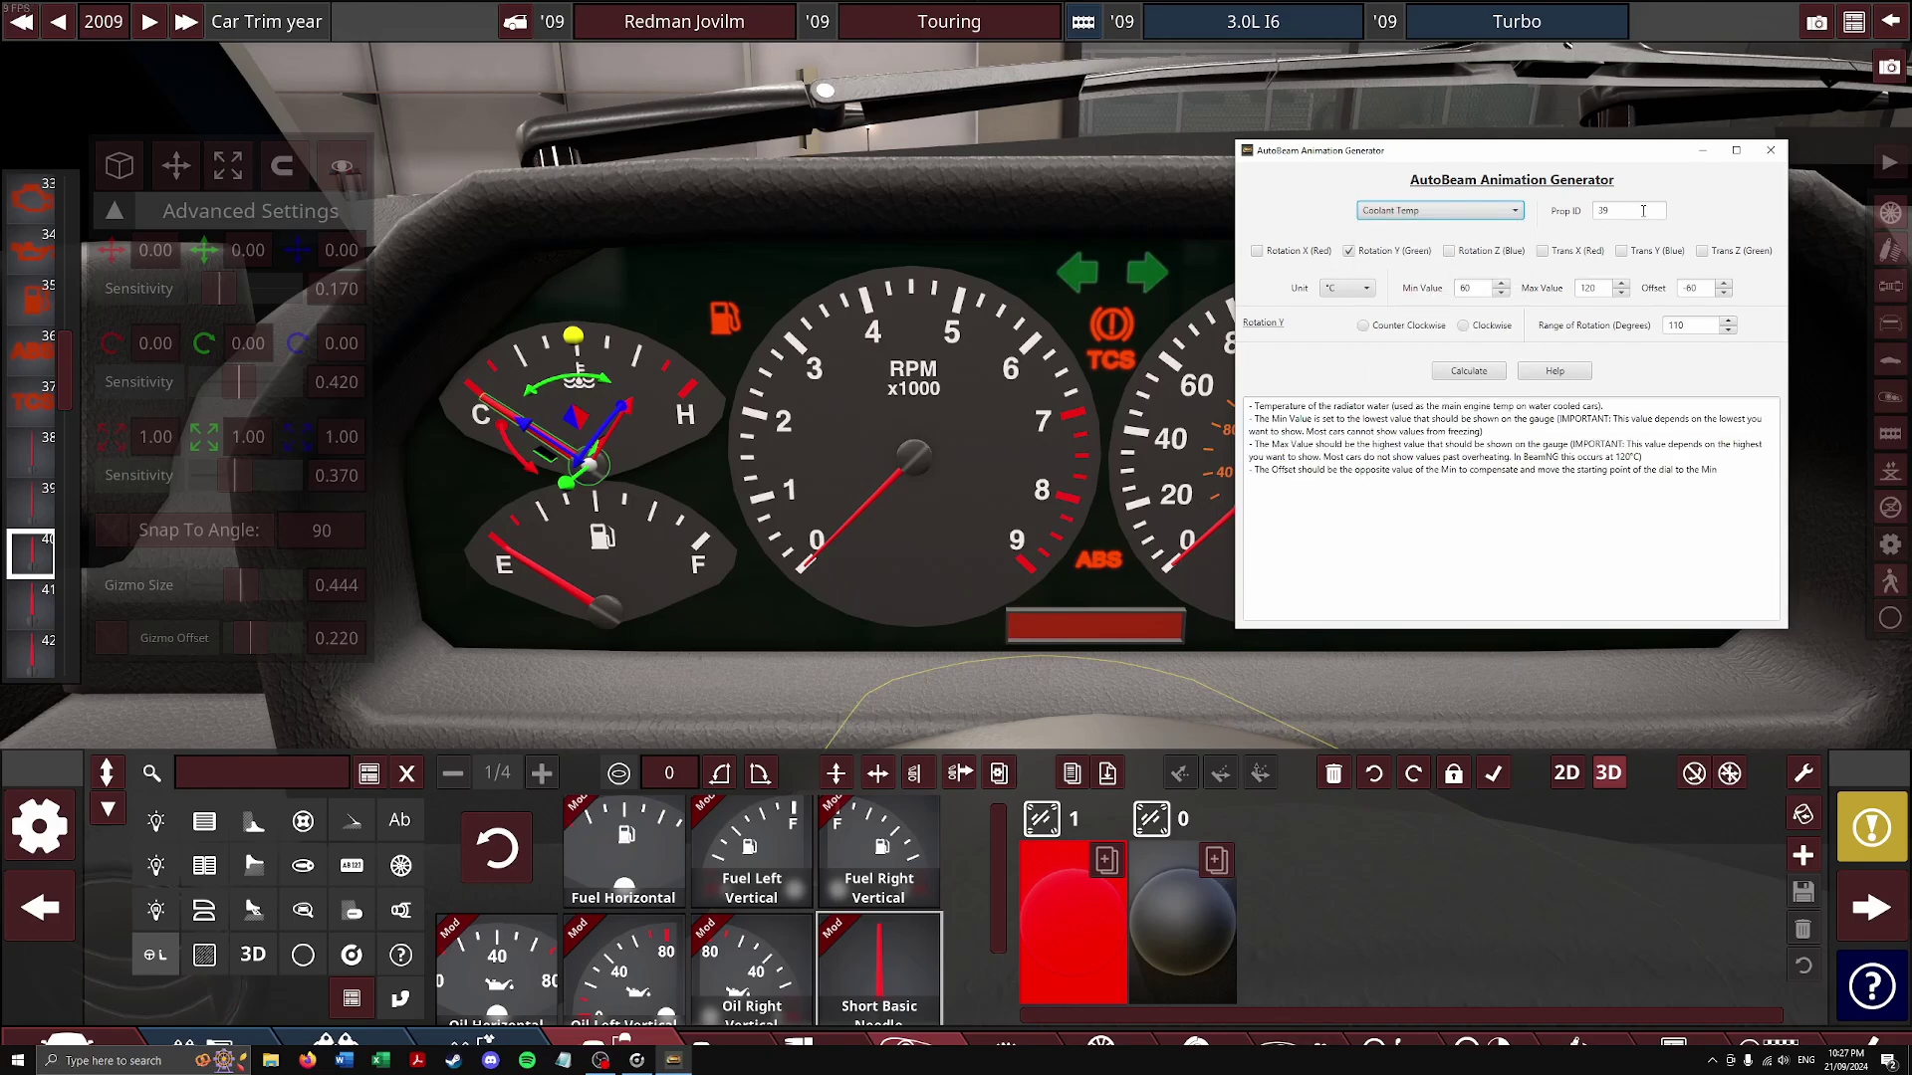
{"action": "double_click", "coordinate": [1645, 210]}
{"action": "left_click", "coordinate": [1364, 327]}
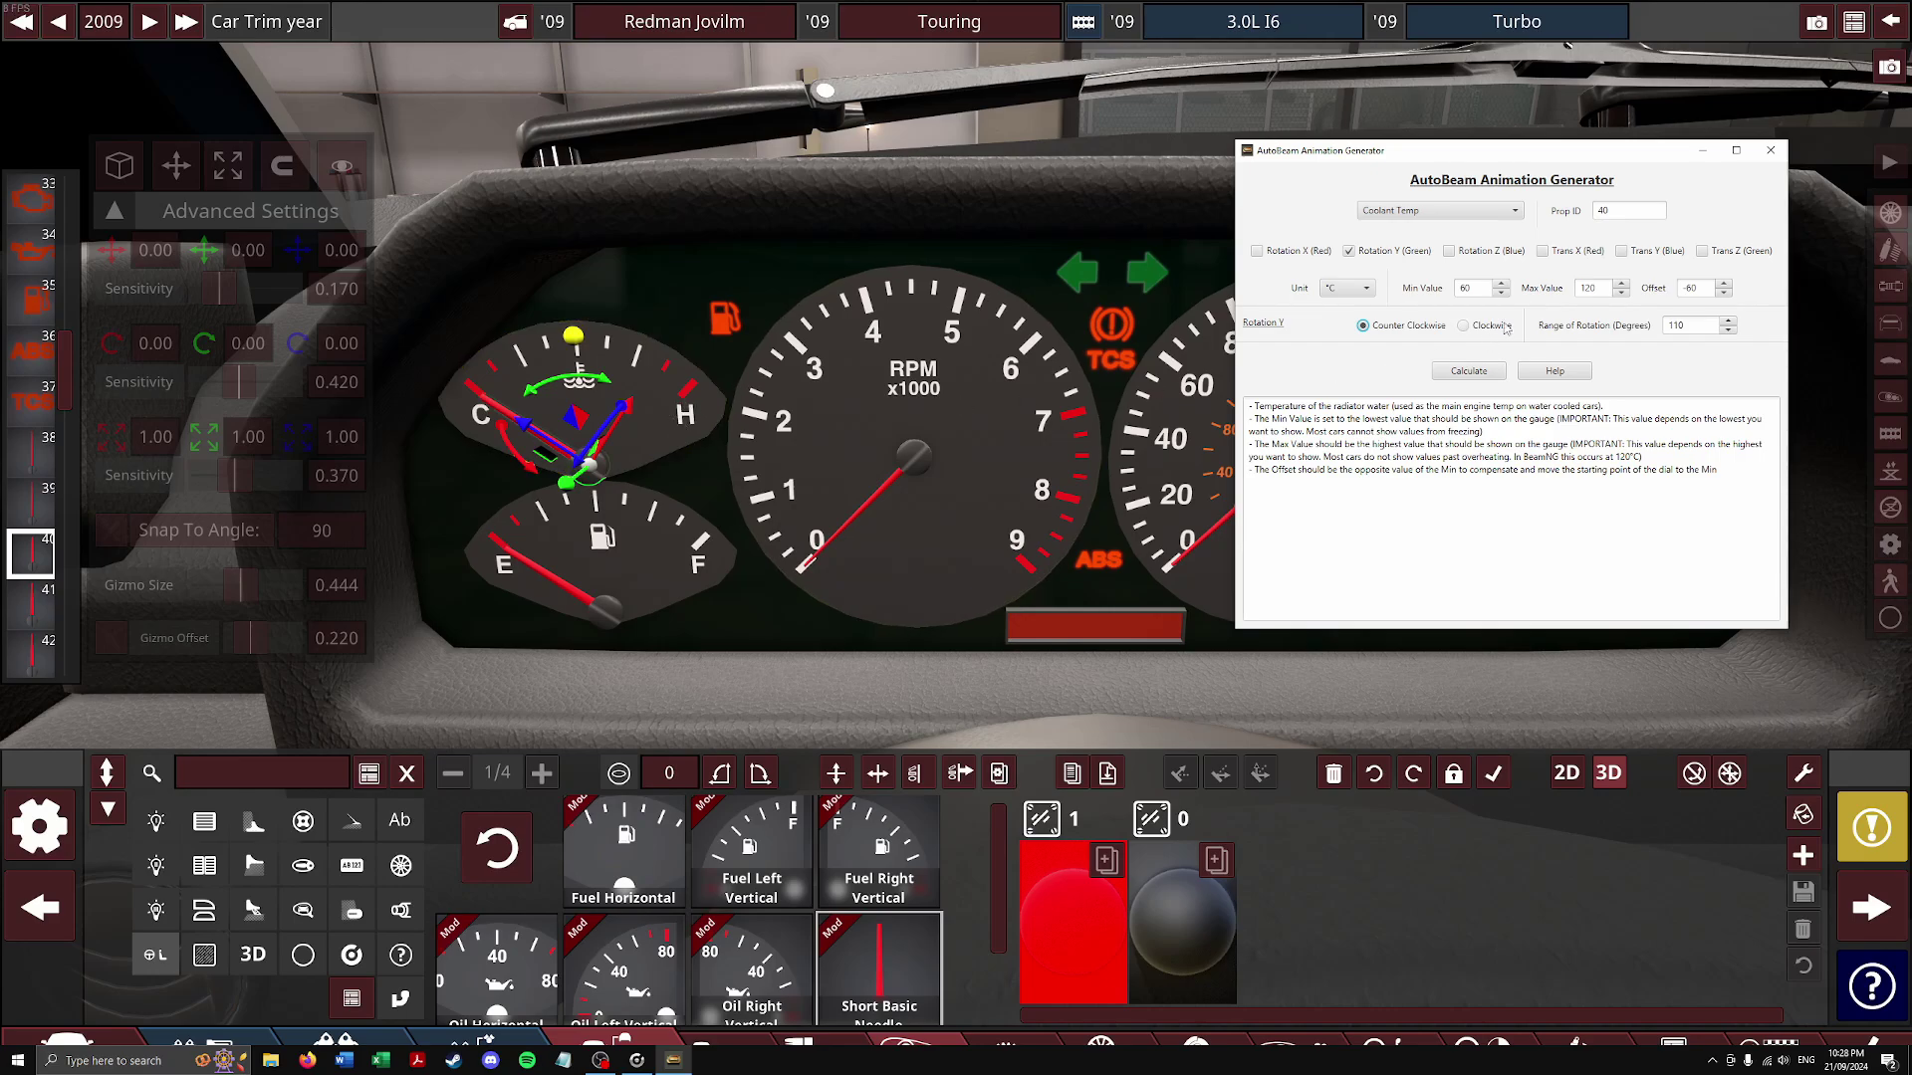
Calculate the coolant temperature line, keeping the offset at -60 and the range of rotation at 110 degrees
{"action": "double_click", "coordinate": [1706, 291]}
{"action": "double_click", "coordinate": [1703, 328]}
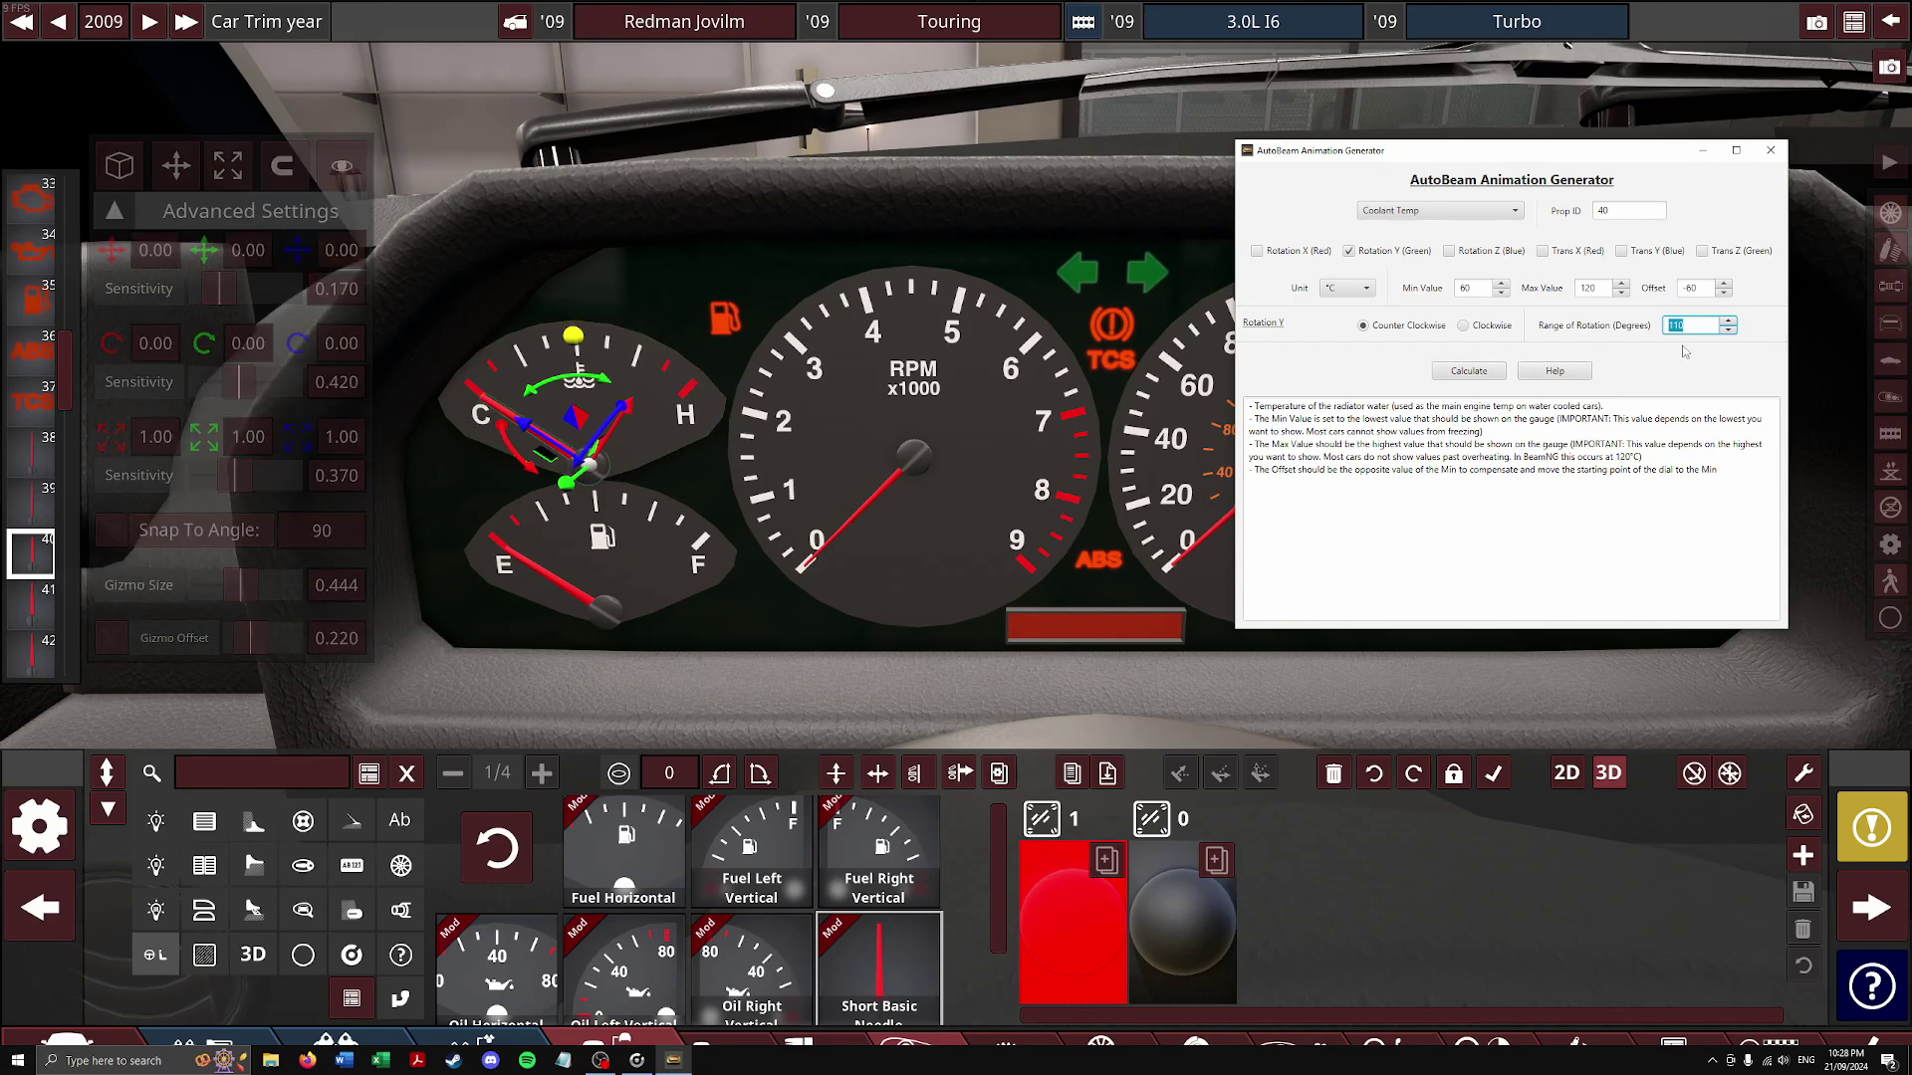
{"action": "left_click", "coordinate": [1707, 326]}
{"action": "left_click", "coordinate": [1468, 371]}
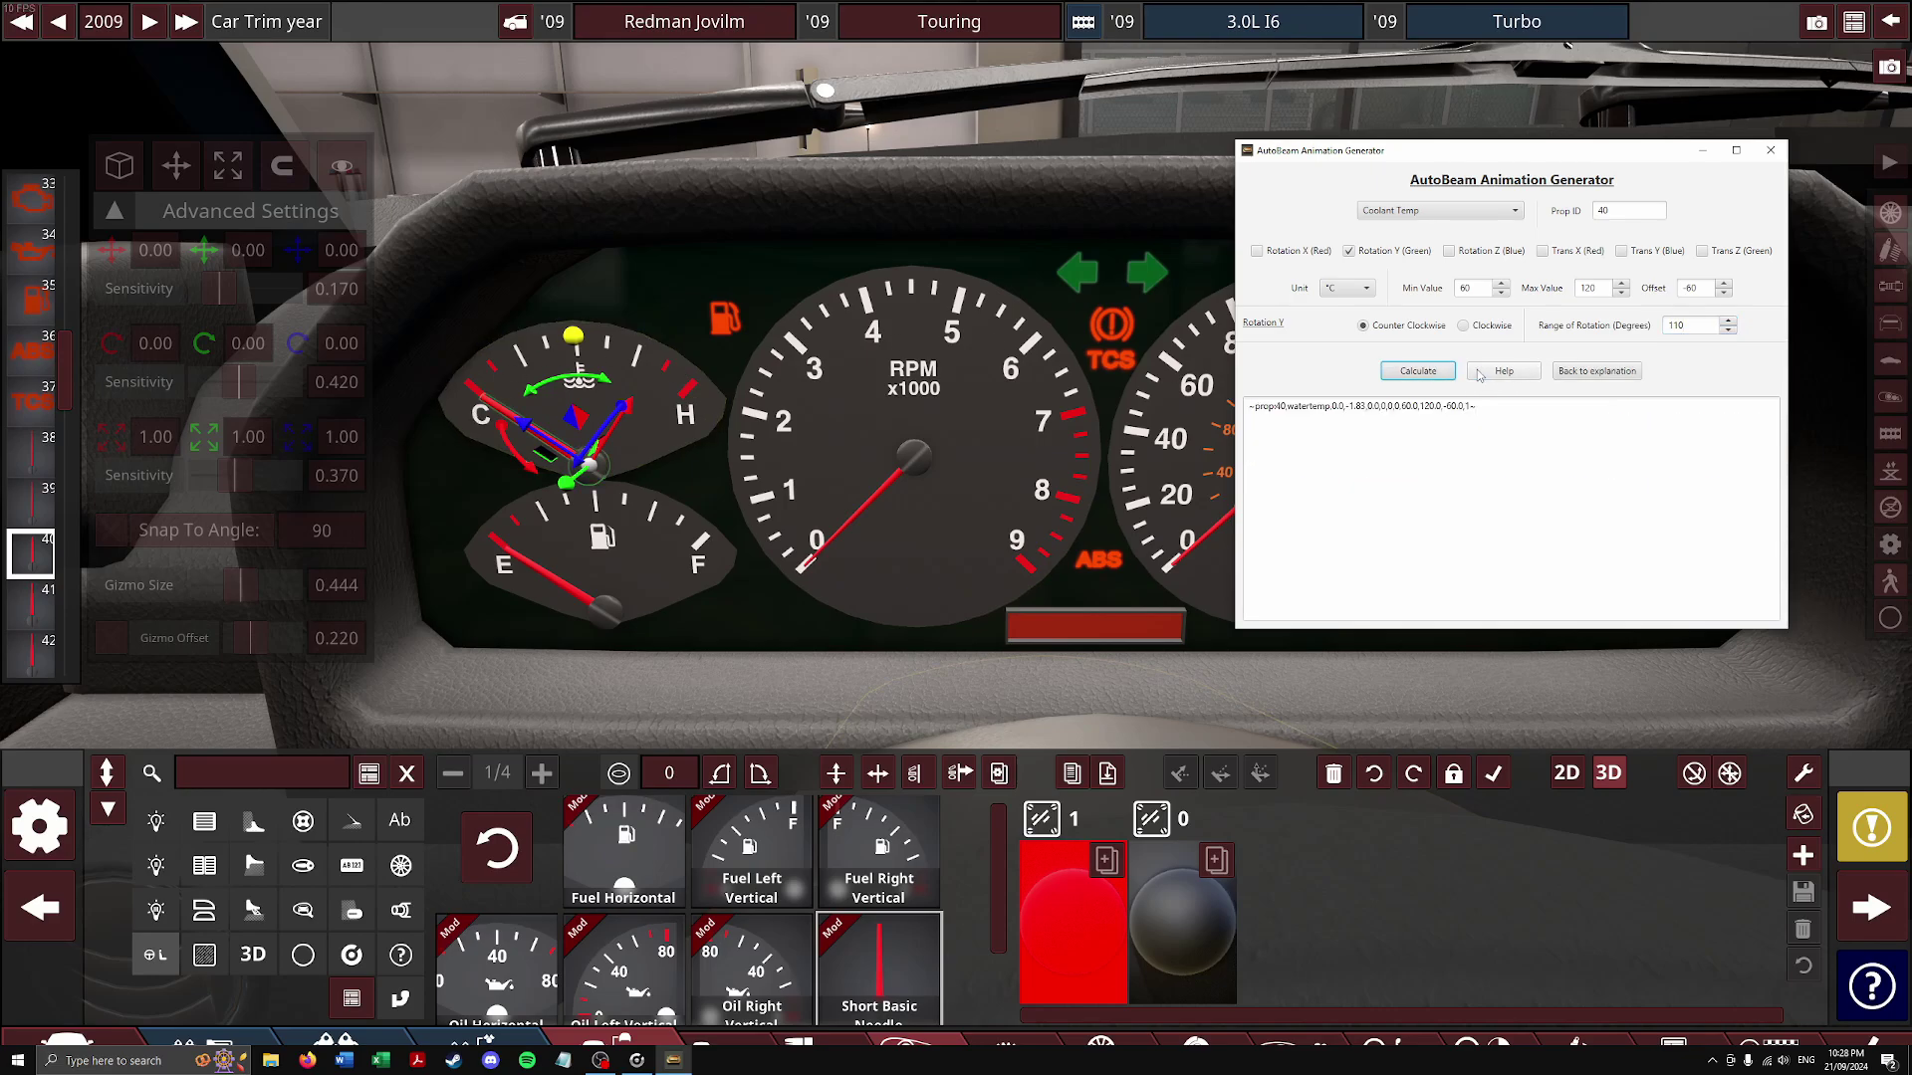
Copy the generated coolant temperature line and add it below the RPM line in Automation's trim description
{"action": "left_click", "coordinate": [1664, 445]}
{"action": "key", "text": "ctrl+a"}
{"action": "left_click", "coordinate": [1671, 1037]}
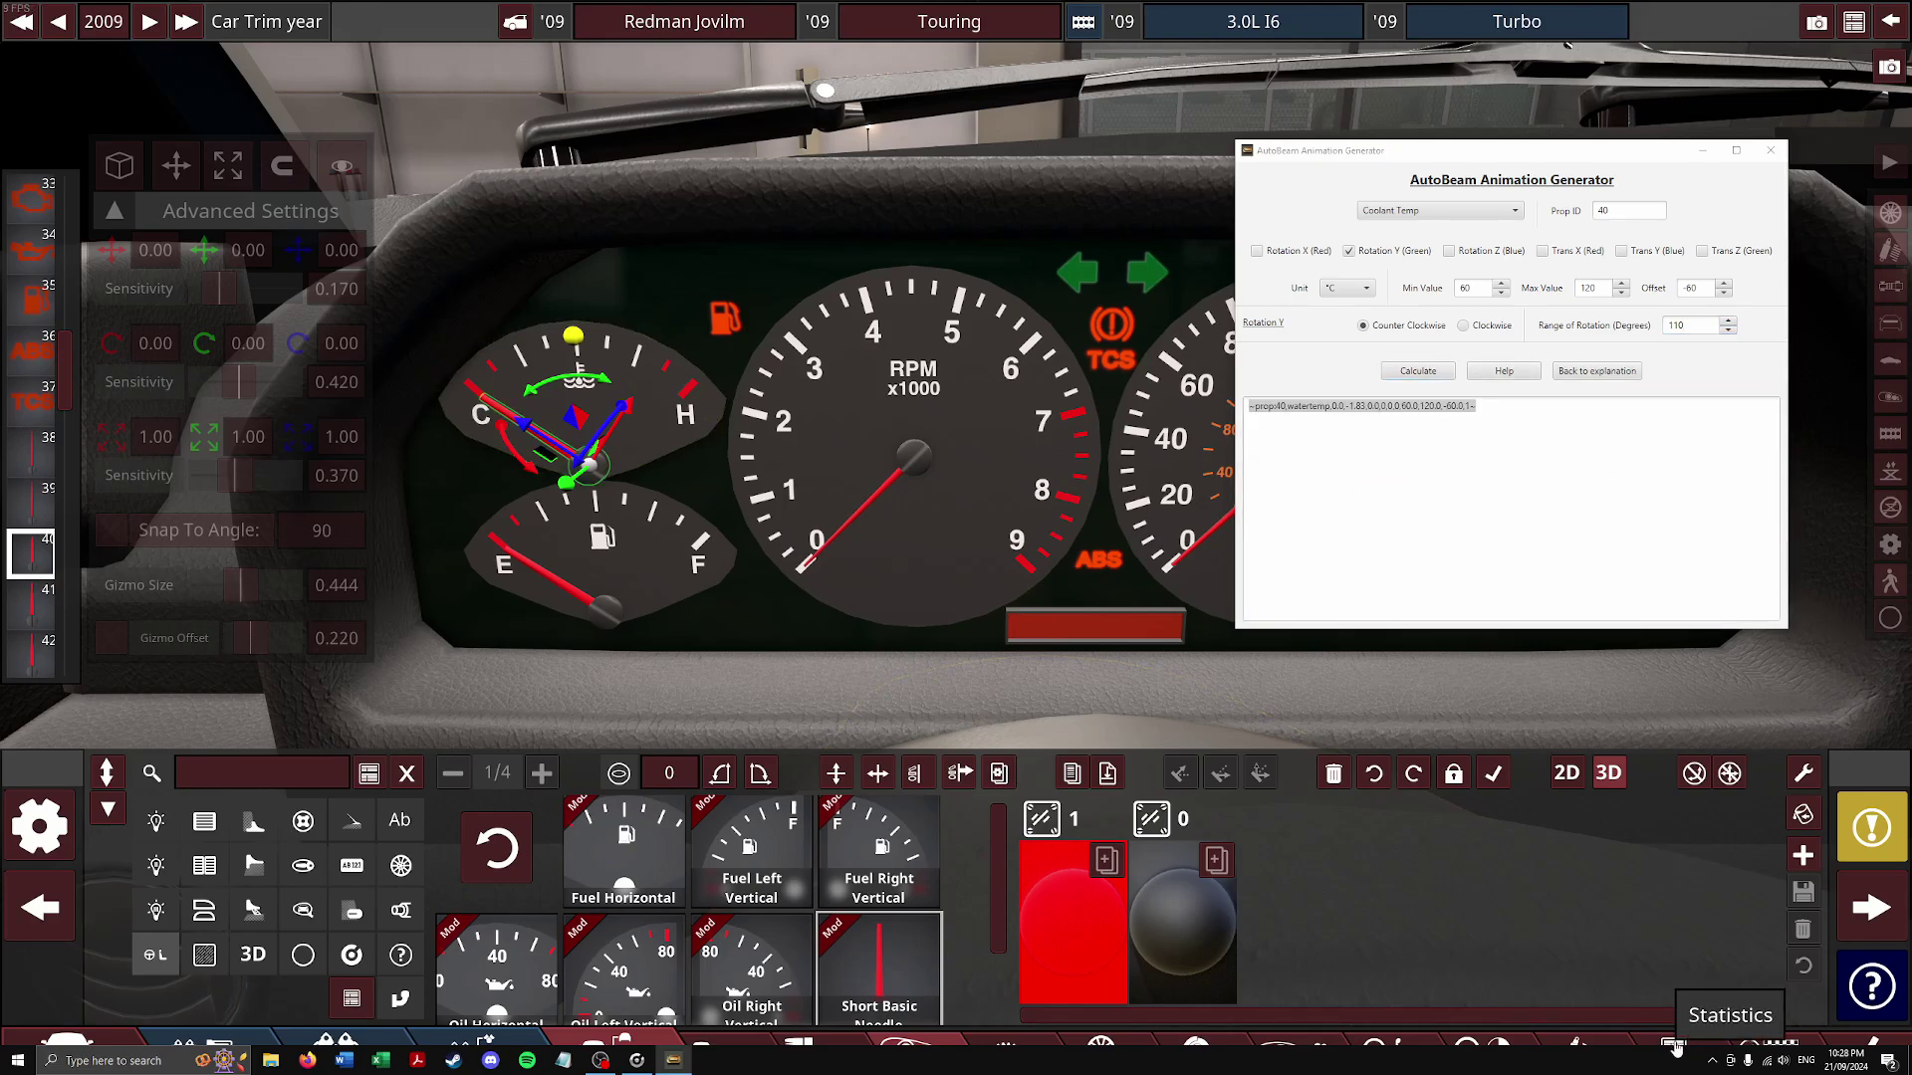
{"action": "type", "text": "~prop:40,watertemp,0.0,-1.83,0.0,0,0,0,0,60.0,120.0,-60.0,1~"}
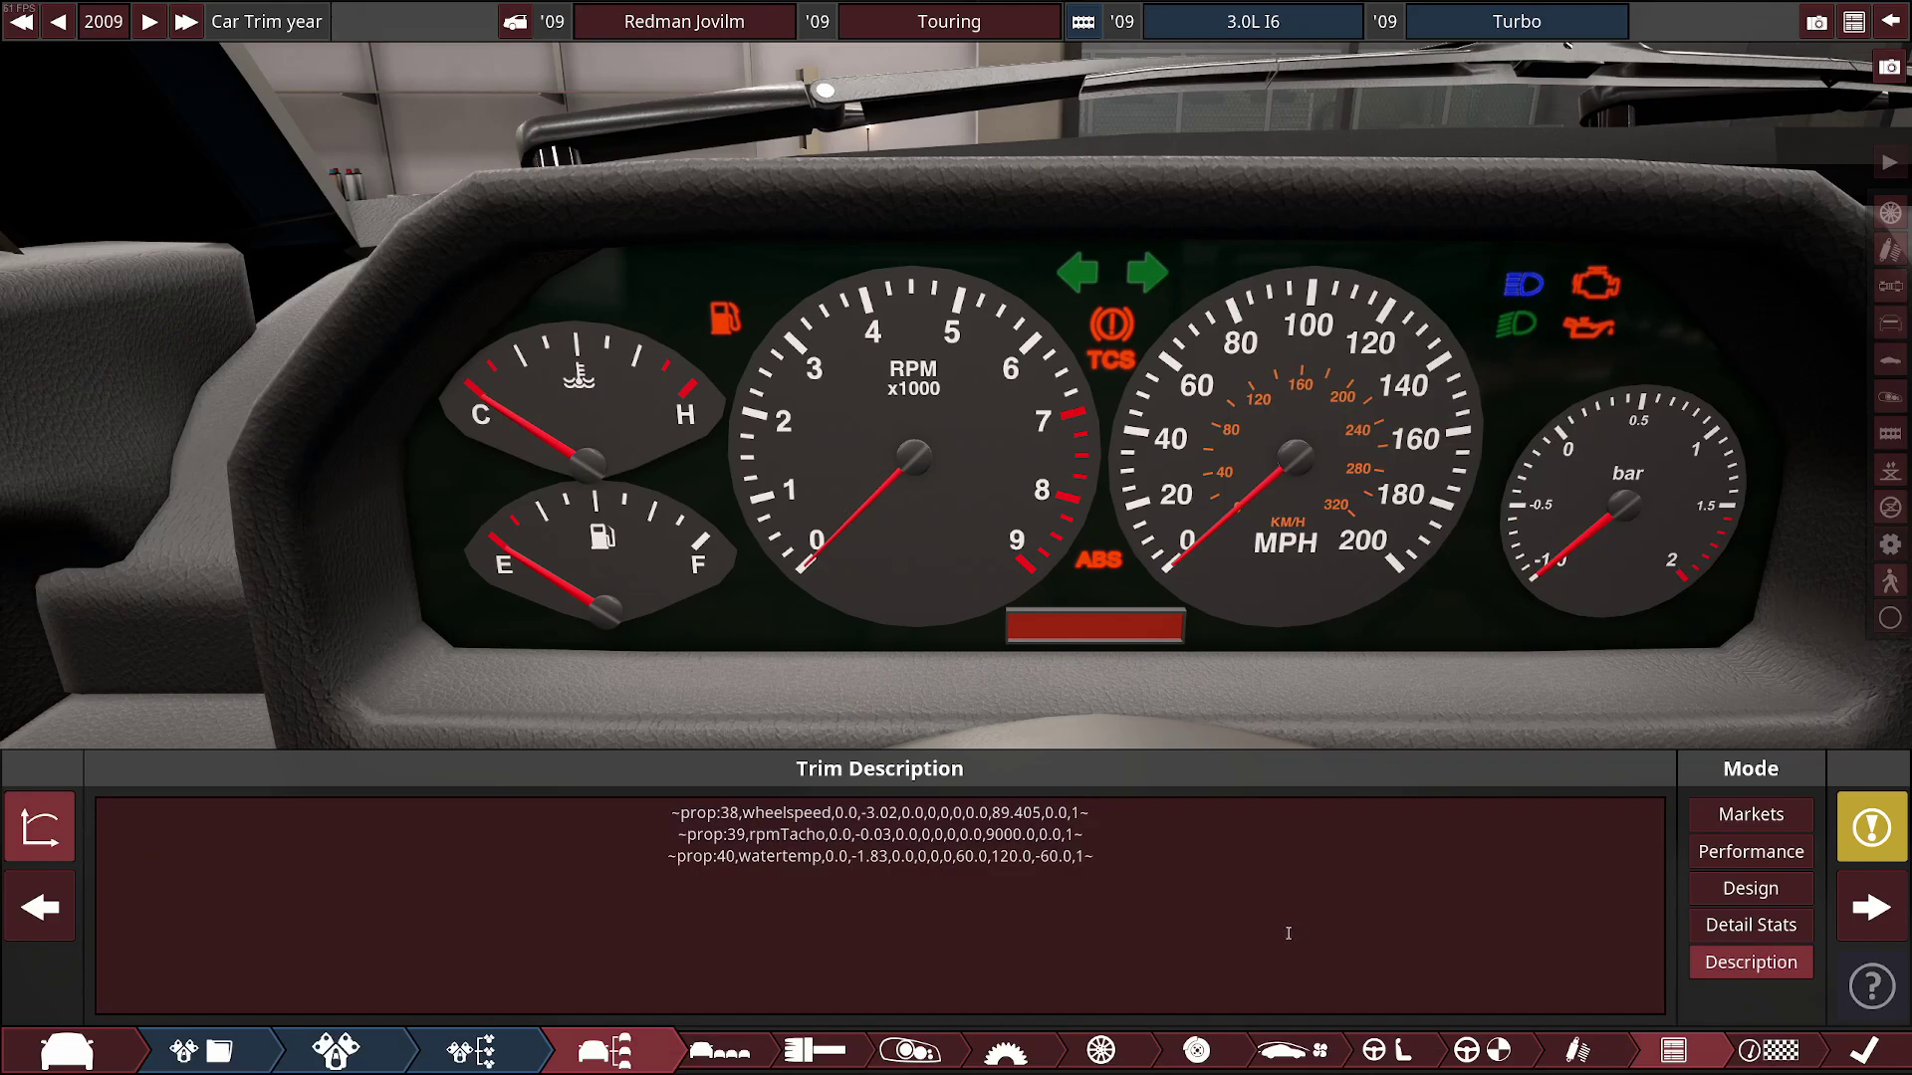
Go back to the fixtures and select the fuel gauge needle
{"action": "key", "text": "alt+Tab"}
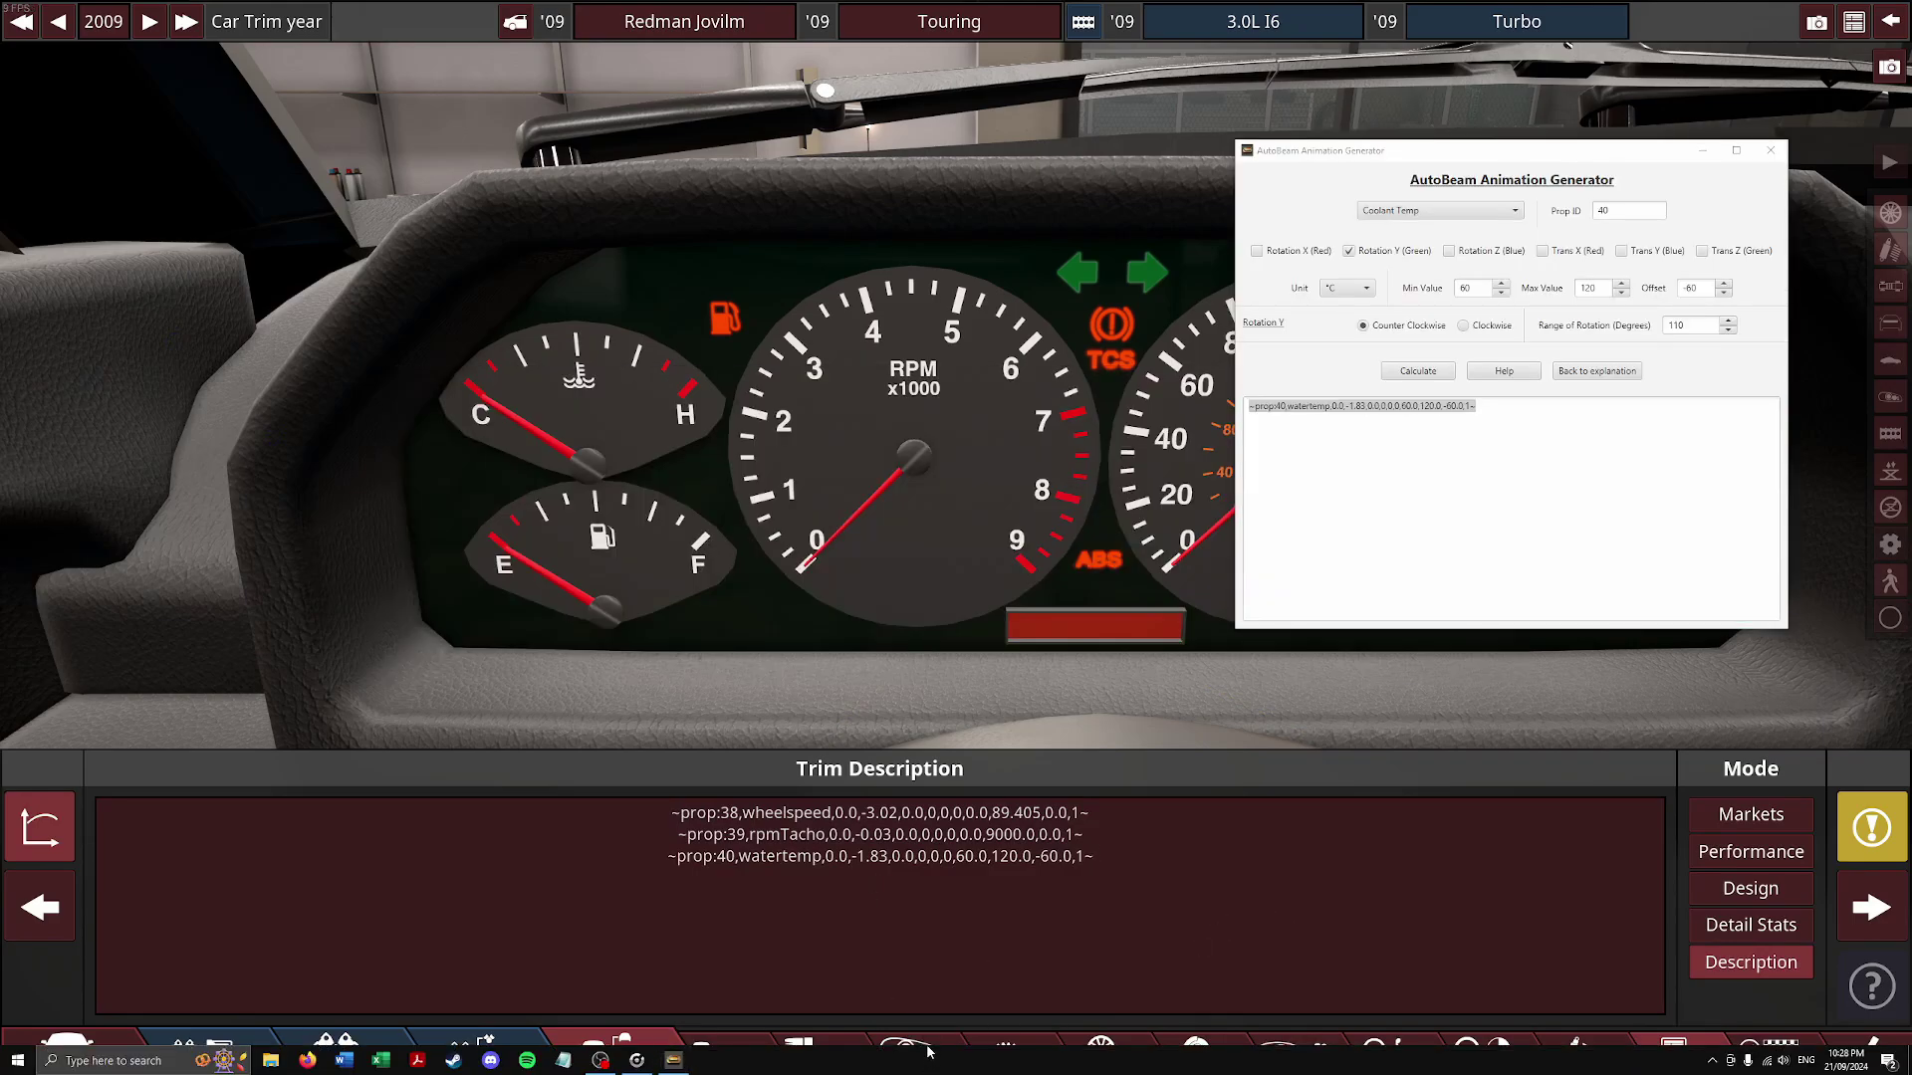
{"action": "left_click", "coordinate": [927, 1058]}
{"action": "left_click", "coordinate": [42, 598]}
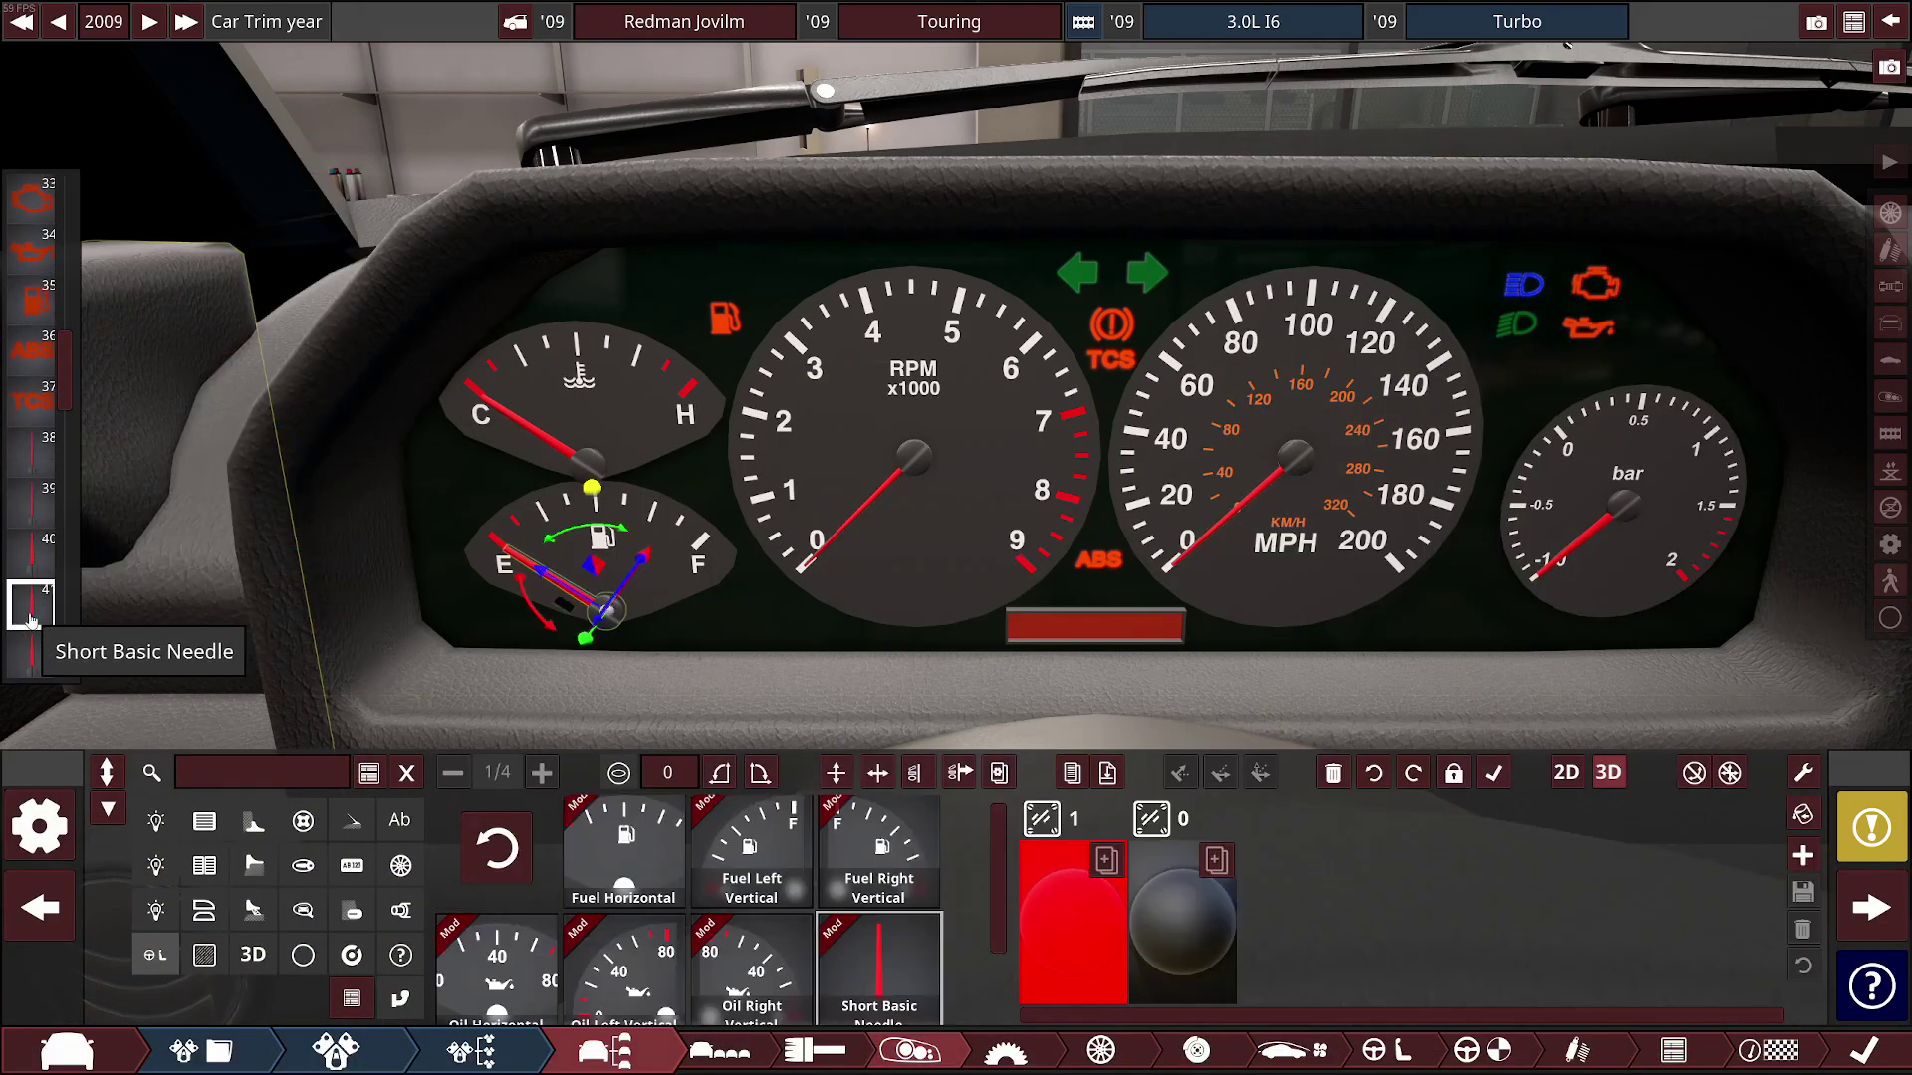
Switch to AutoBeam Animation Generator, calculate a Fuel line for prop ID 40, and add it below the coolant line in the trim description
{"action": "key", "text": "alt+Tab"}
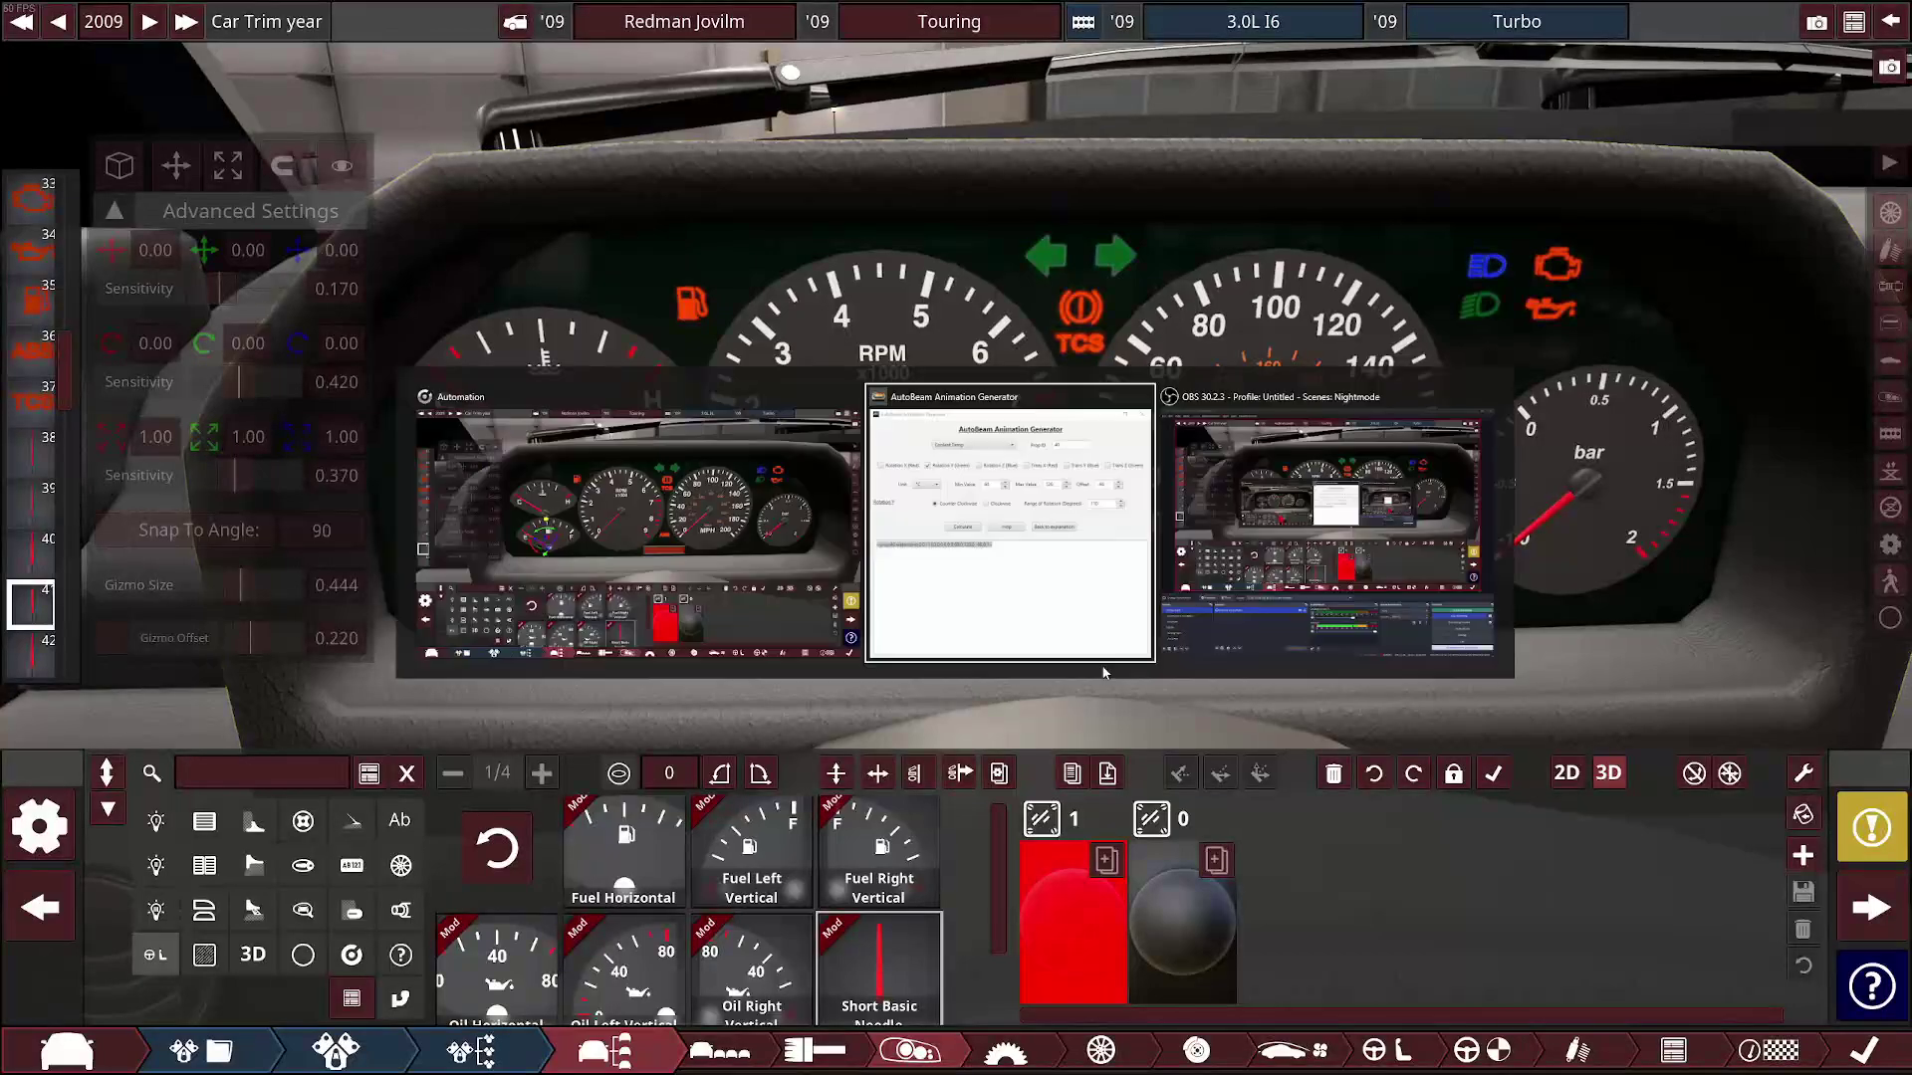
{"action": "left_click", "coordinate": [1440, 212]}
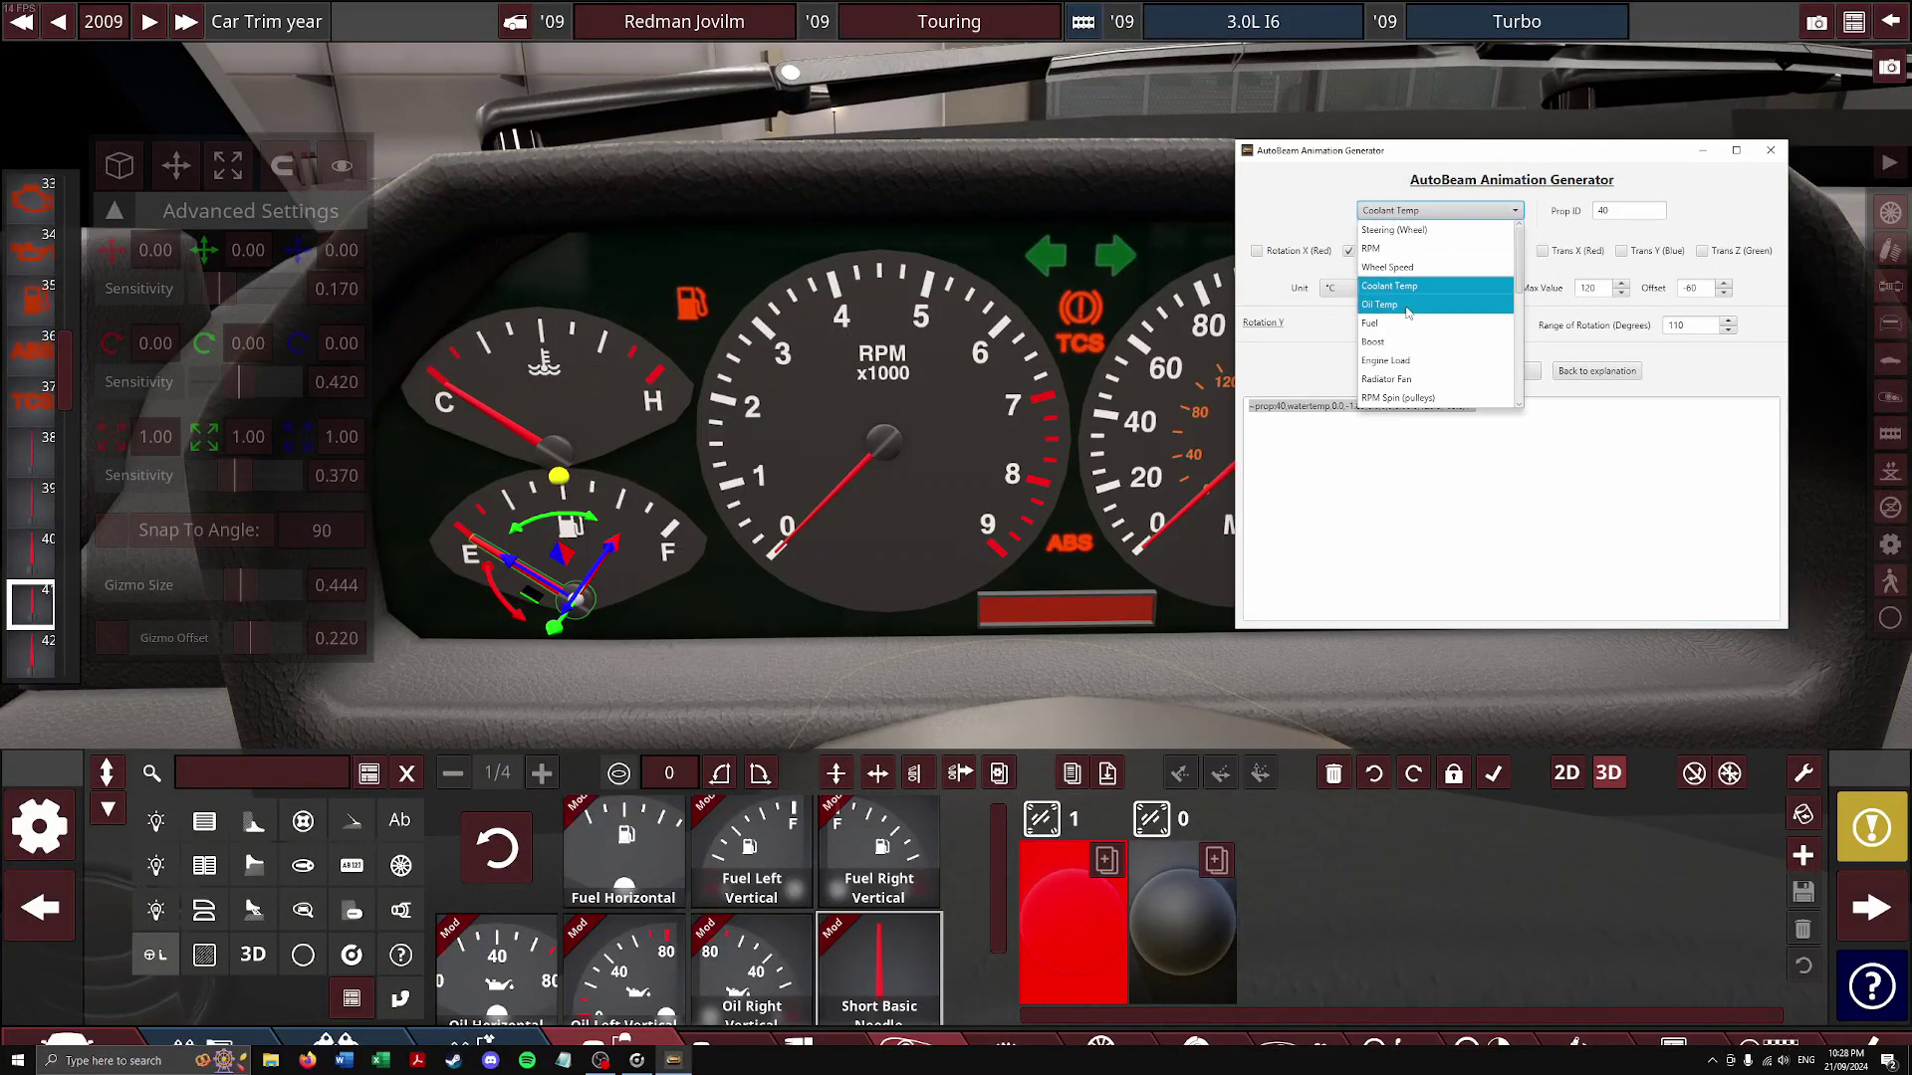
{"action": "left_click", "coordinate": [1370, 322]}
{"action": "left_click", "coordinate": [1365, 326]}
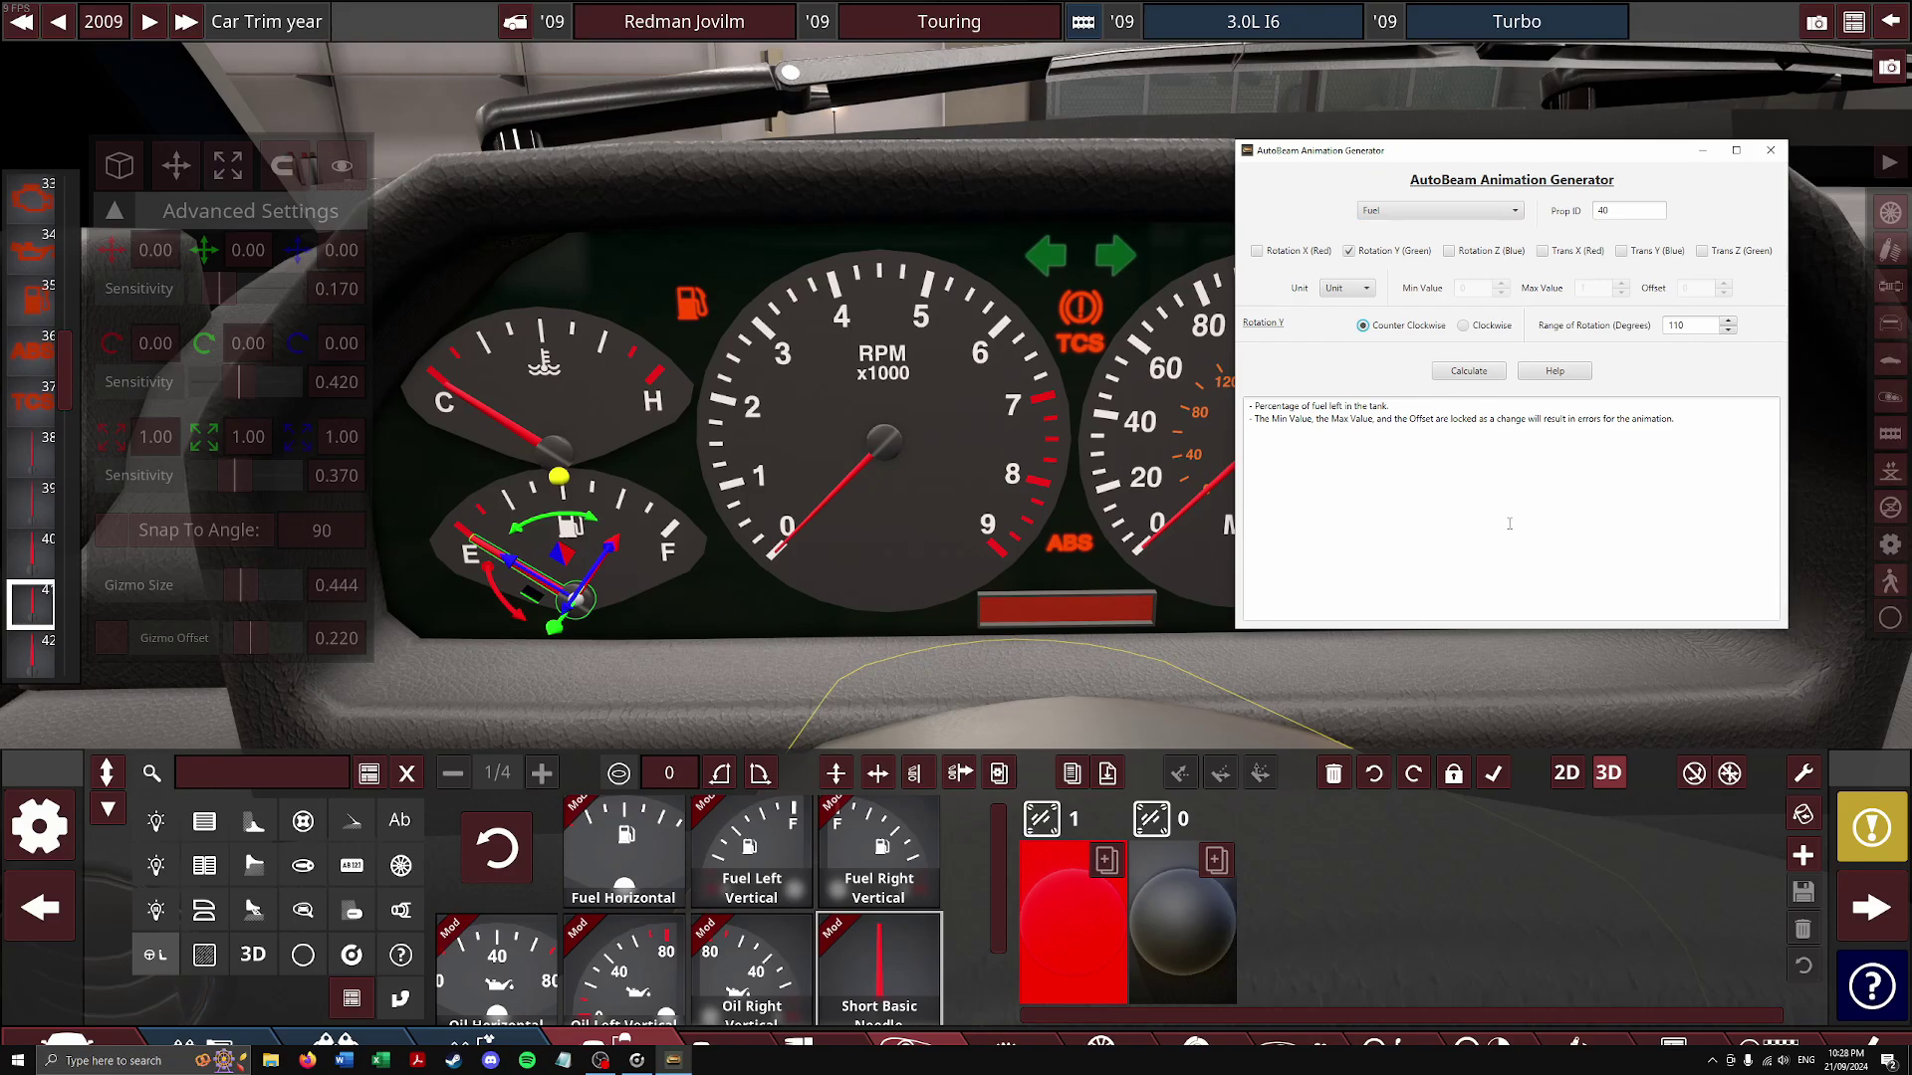
{"action": "left_click", "coordinate": [1468, 370]}
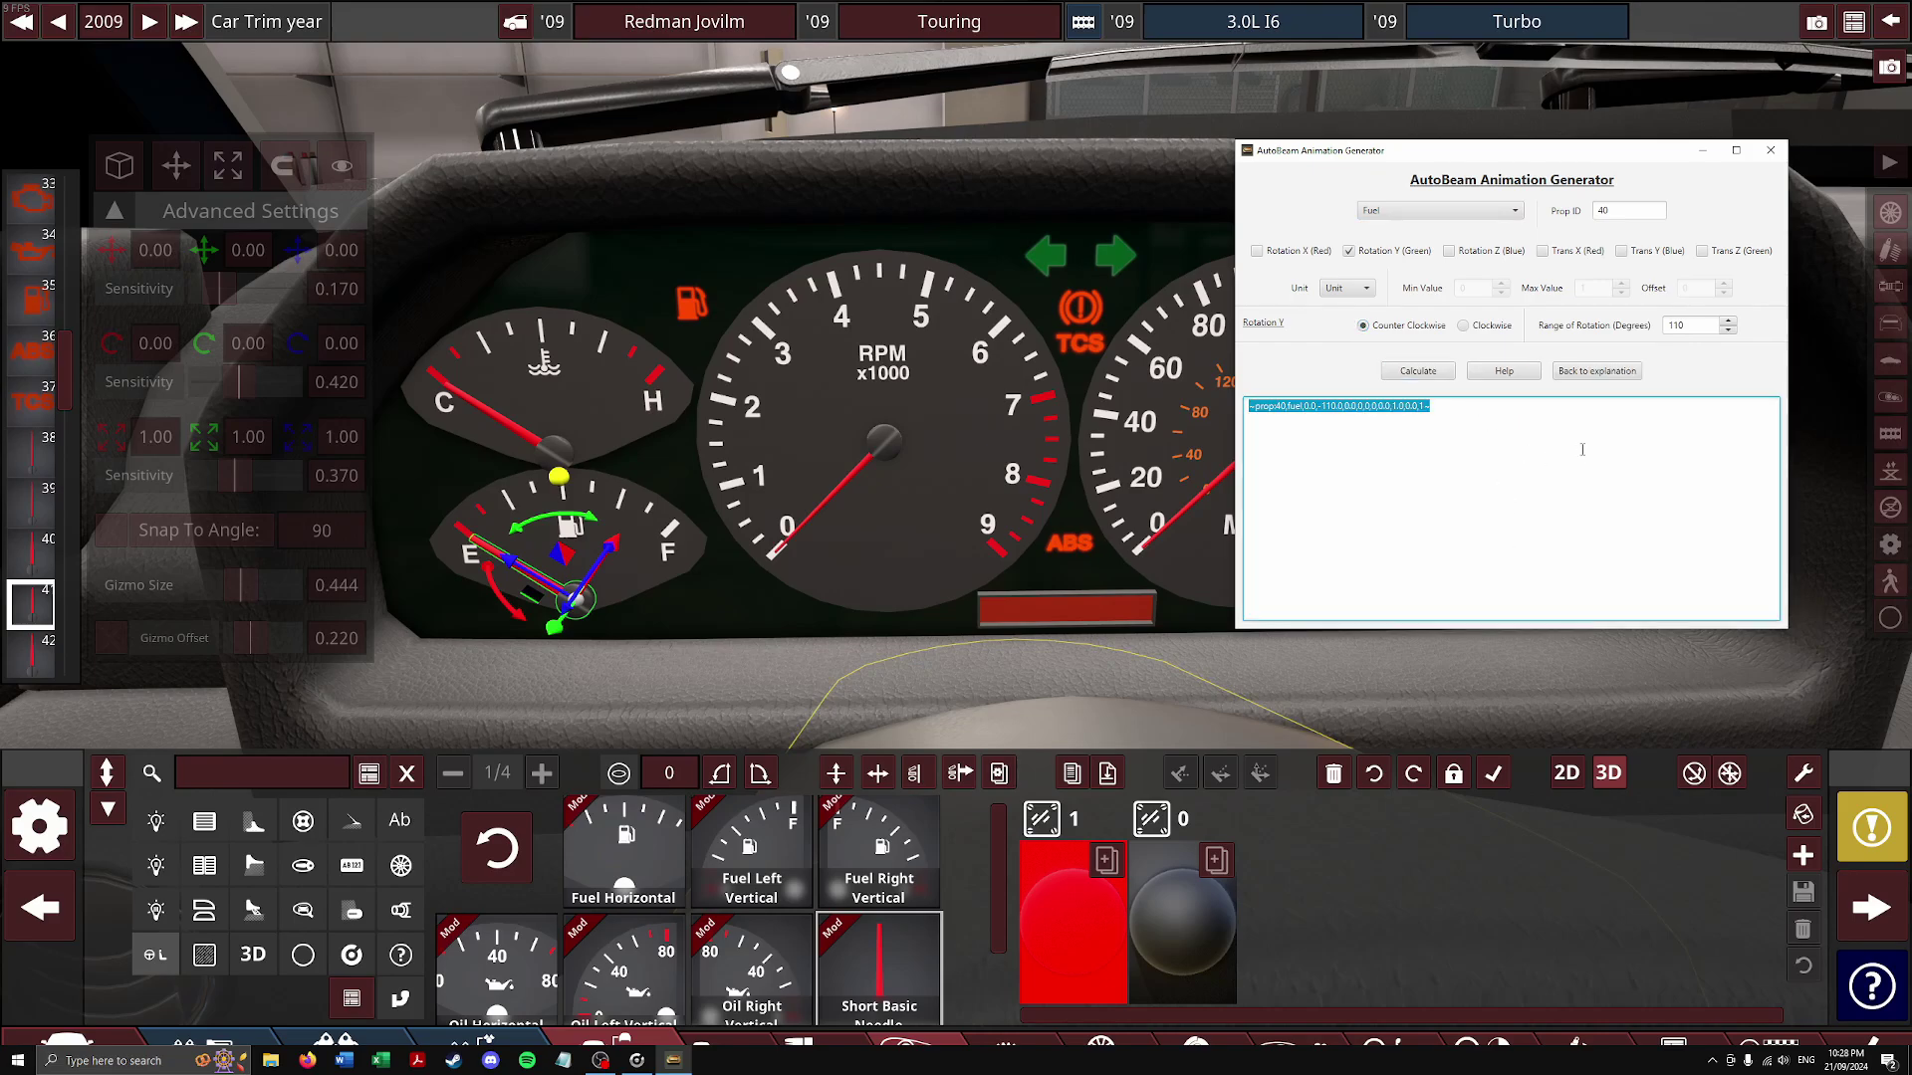
{"action": "left_click", "coordinate": [1673, 1050]}
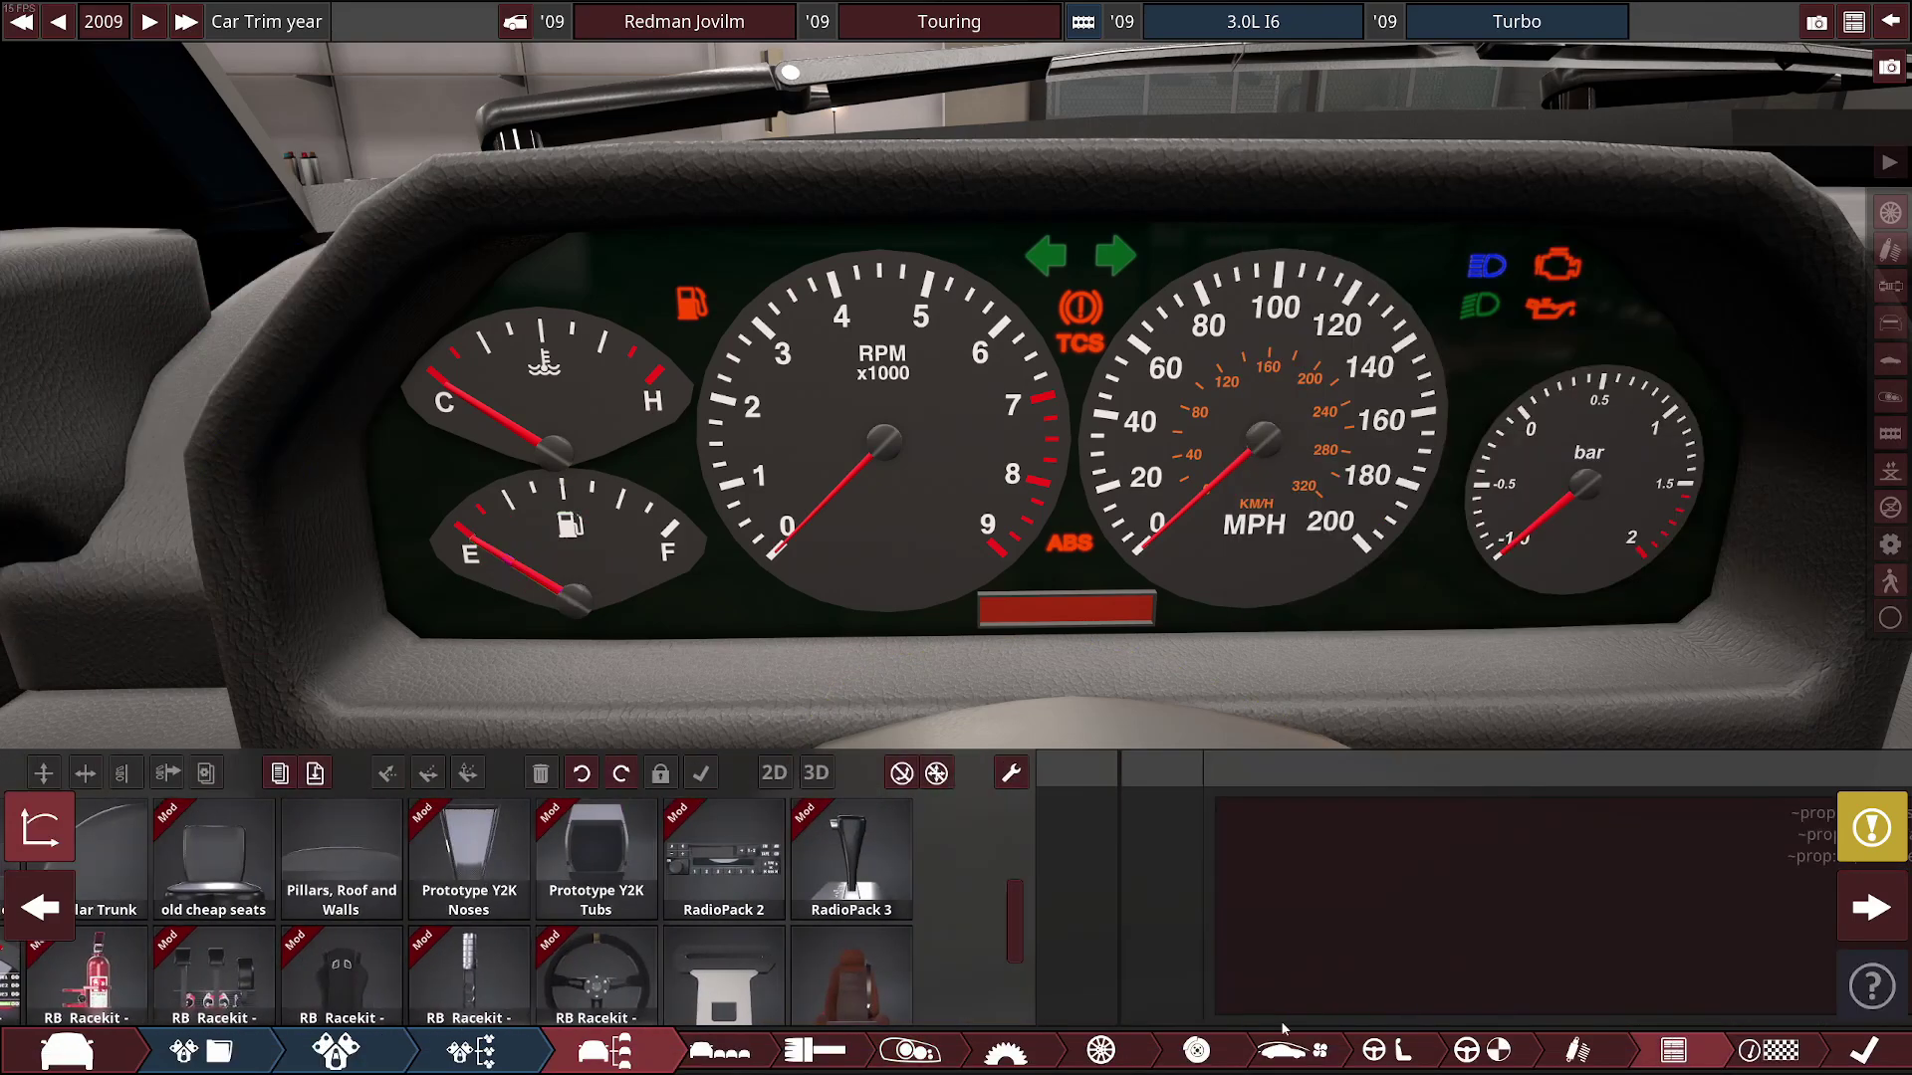
{"action": "key", "text": "ctrl+v"}
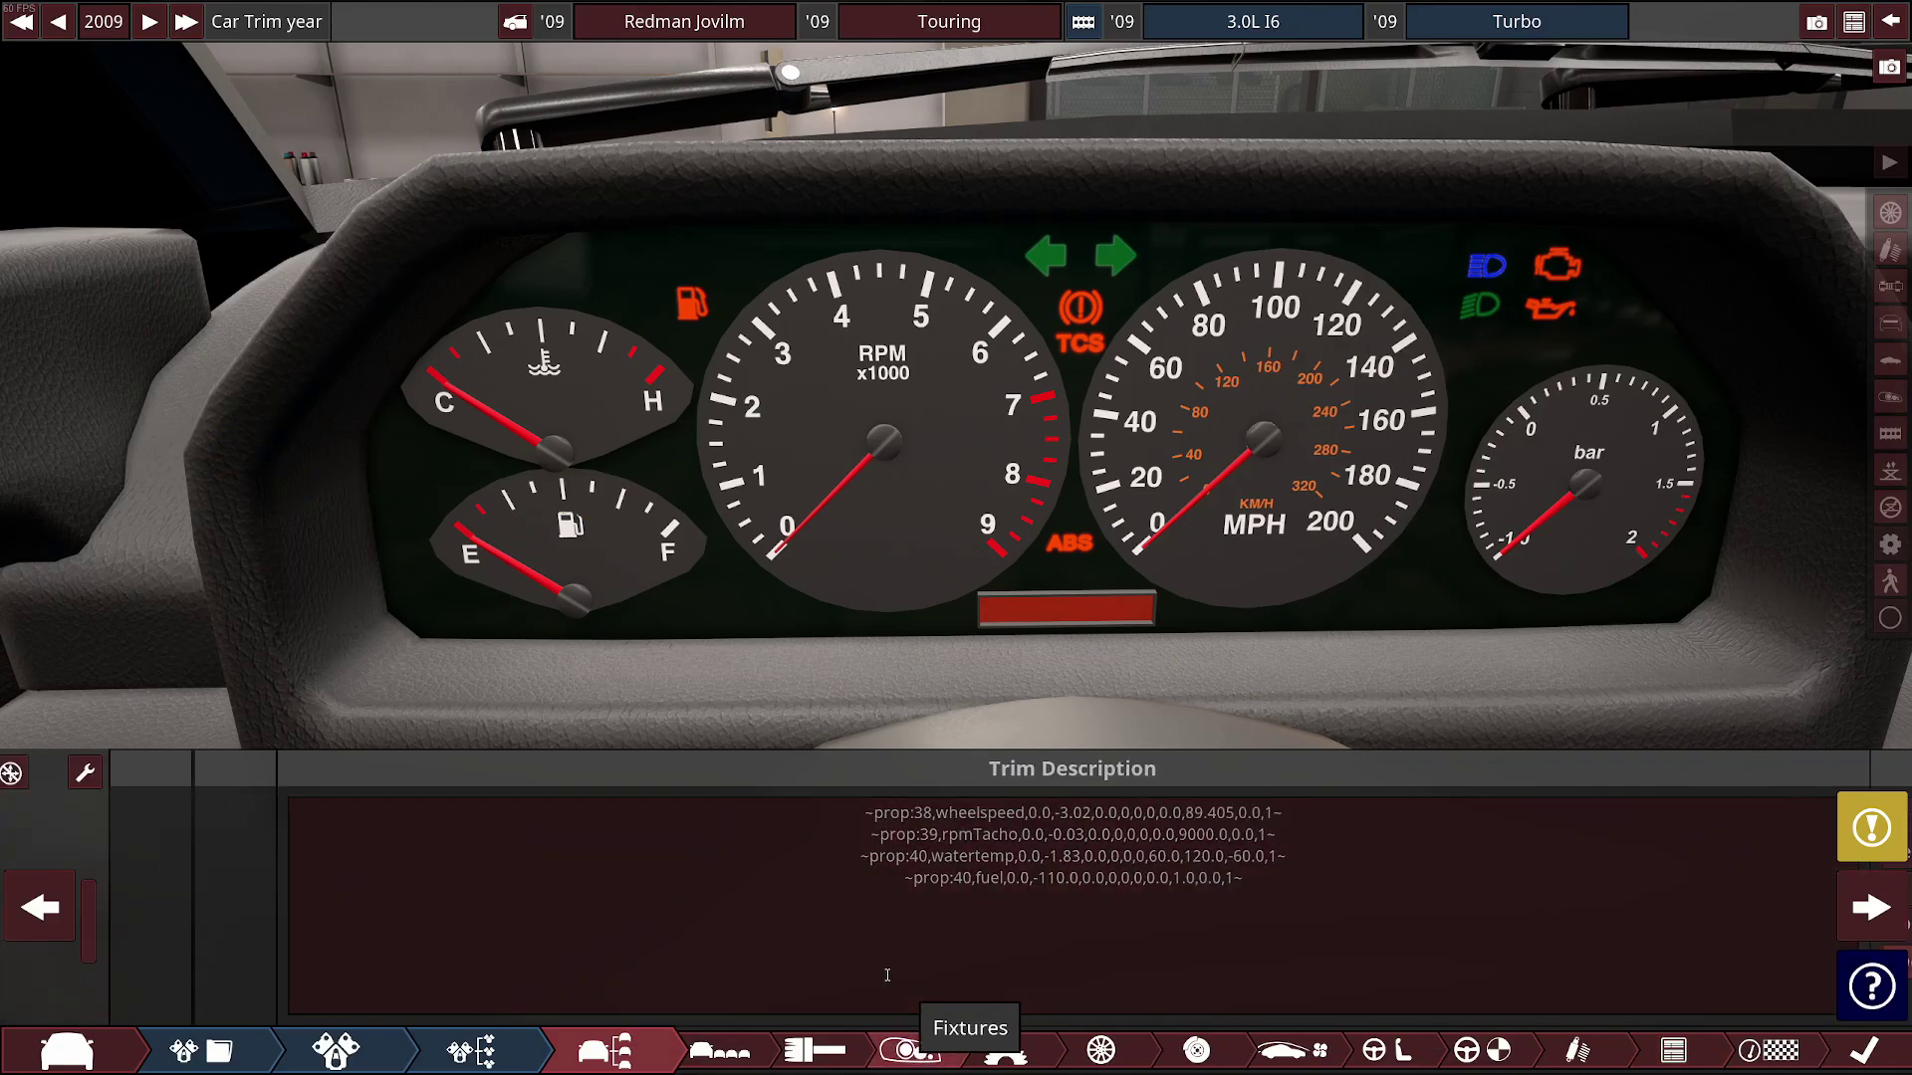
Go back to the fixtures and select the boost gauge needle
{"action": "left_click", "coordinate": [1006, 1050]}
{"action": "left_click", "coordinate": [35, 611]}
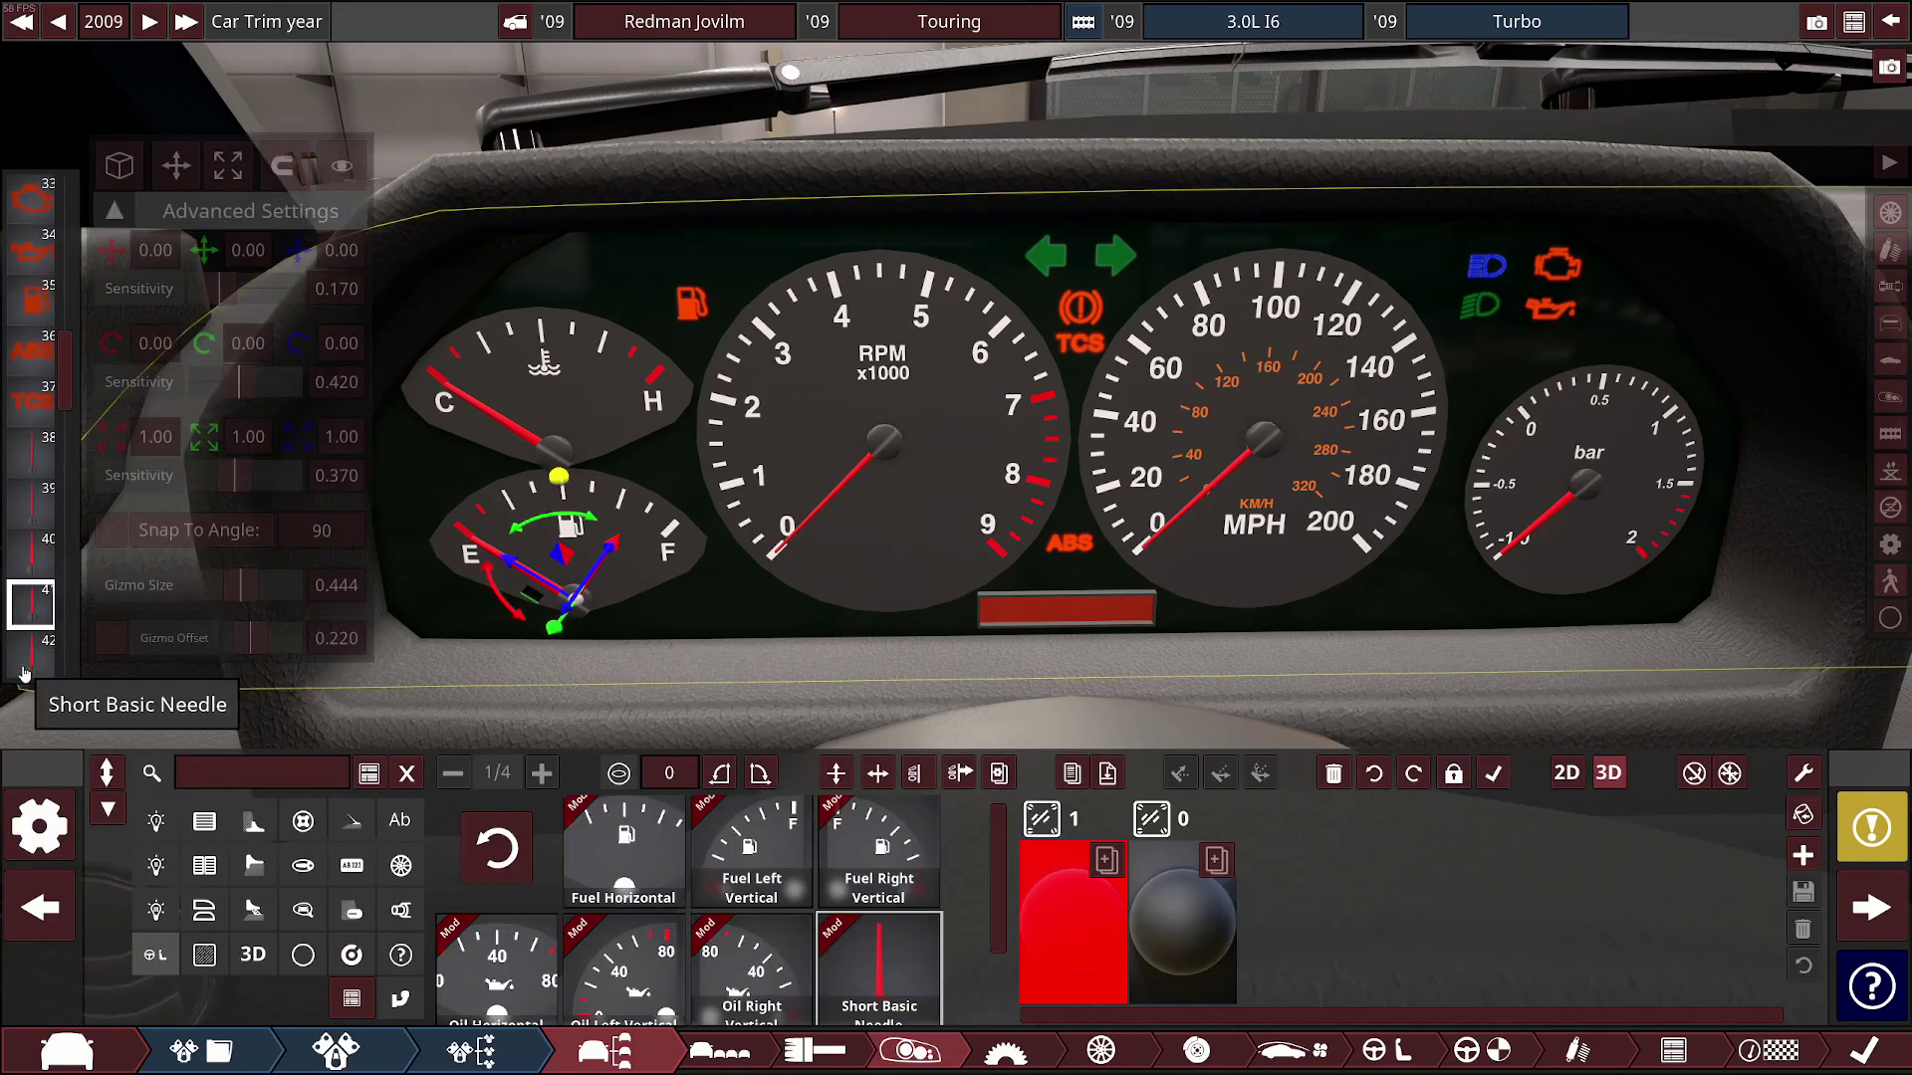
{"action": "left_click", "coordinate": [35, 649]}
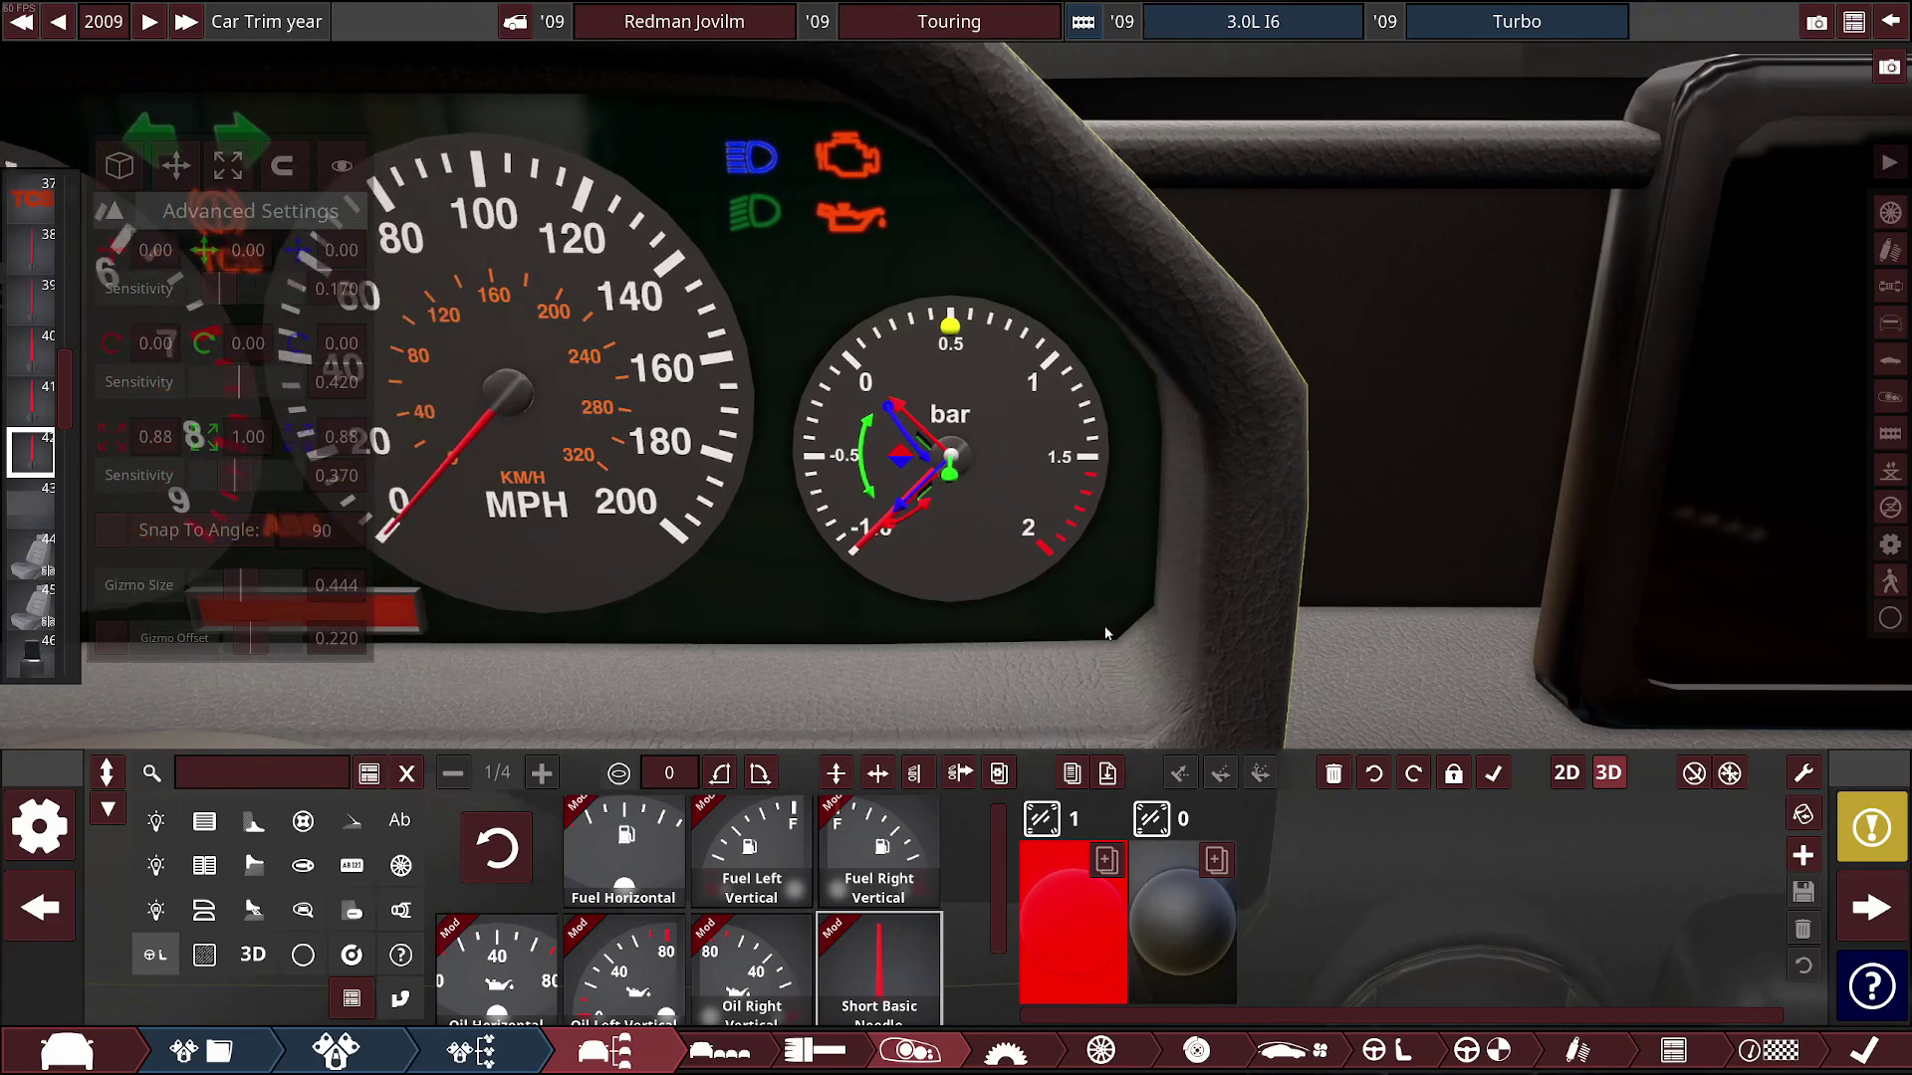
Switch to AutoBeam Animation Generator, and set the animation type to Boost with prop ID 42
{"action": "key", "text": "alt+Tab"}
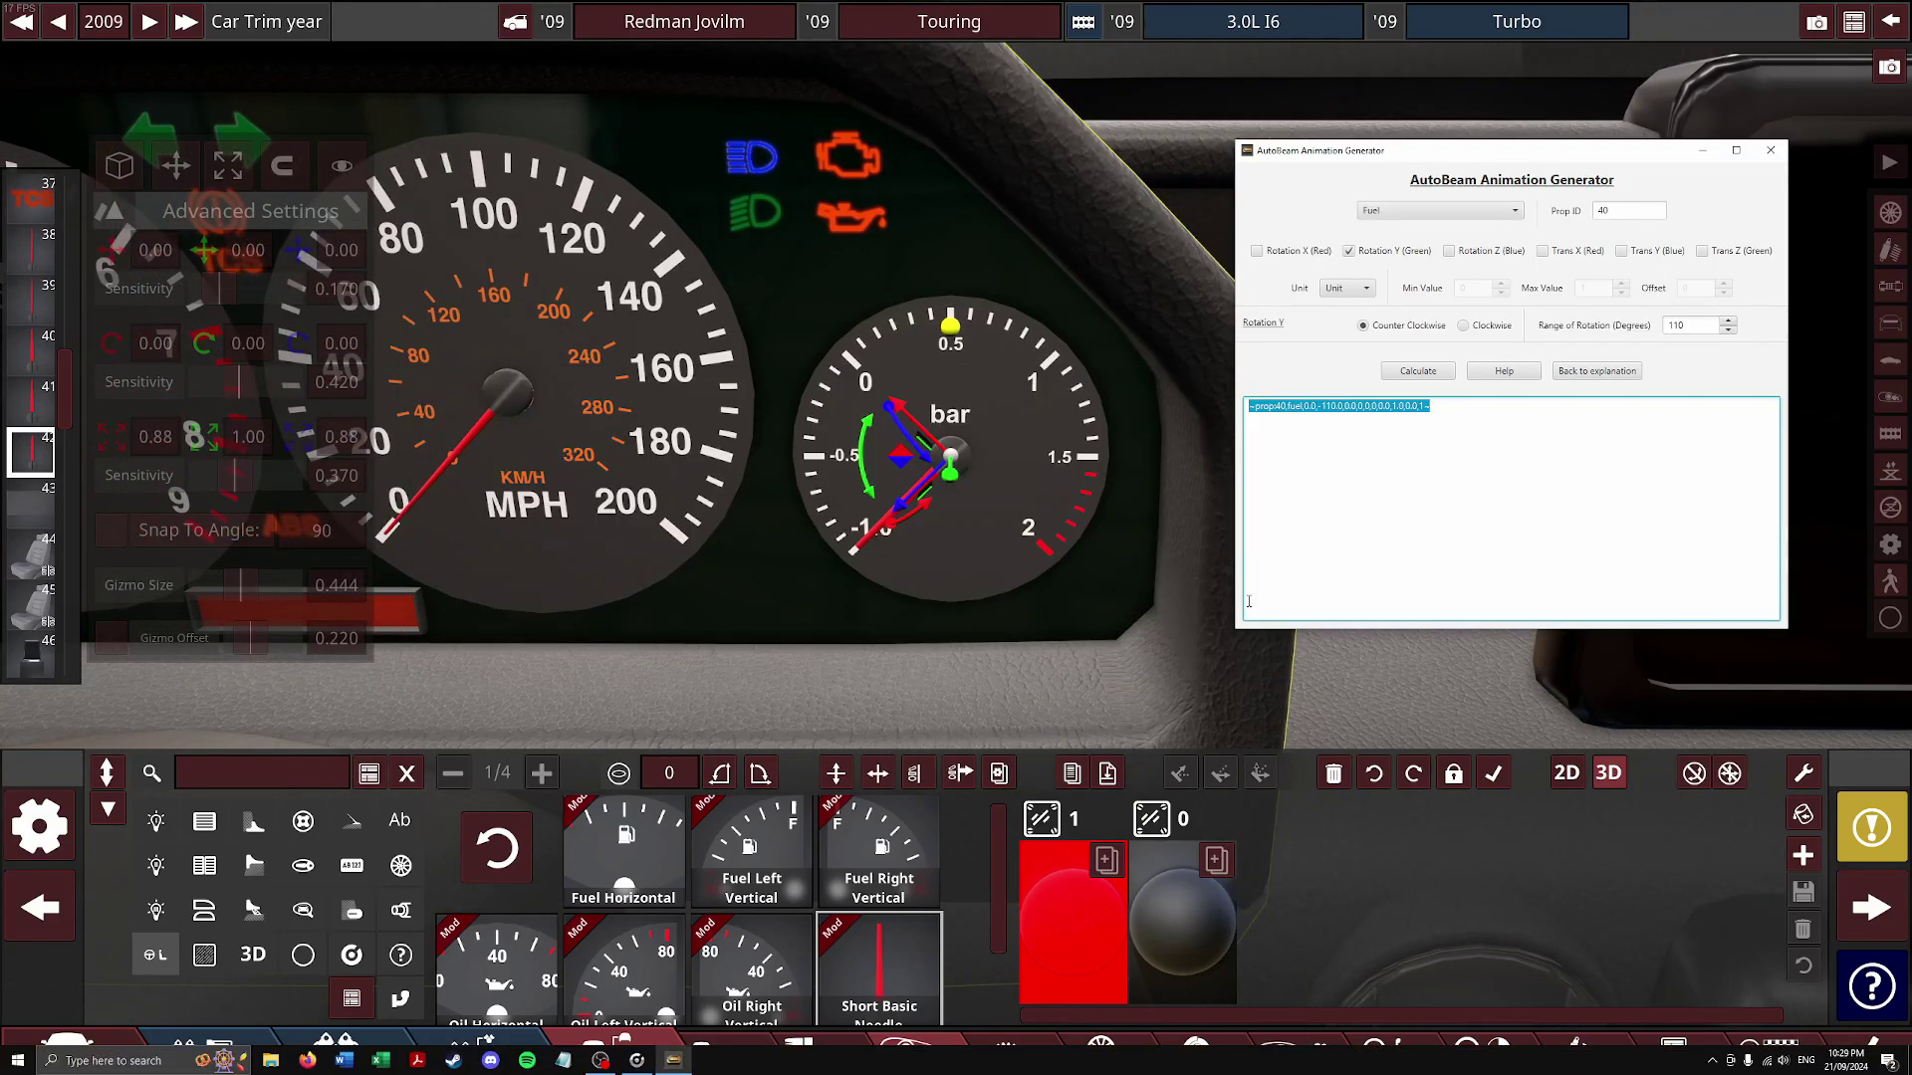
{"action": "left_click", "coordinate": [1449, 211]}
{"action": "left_click", "coordinate": [1433, 344]}
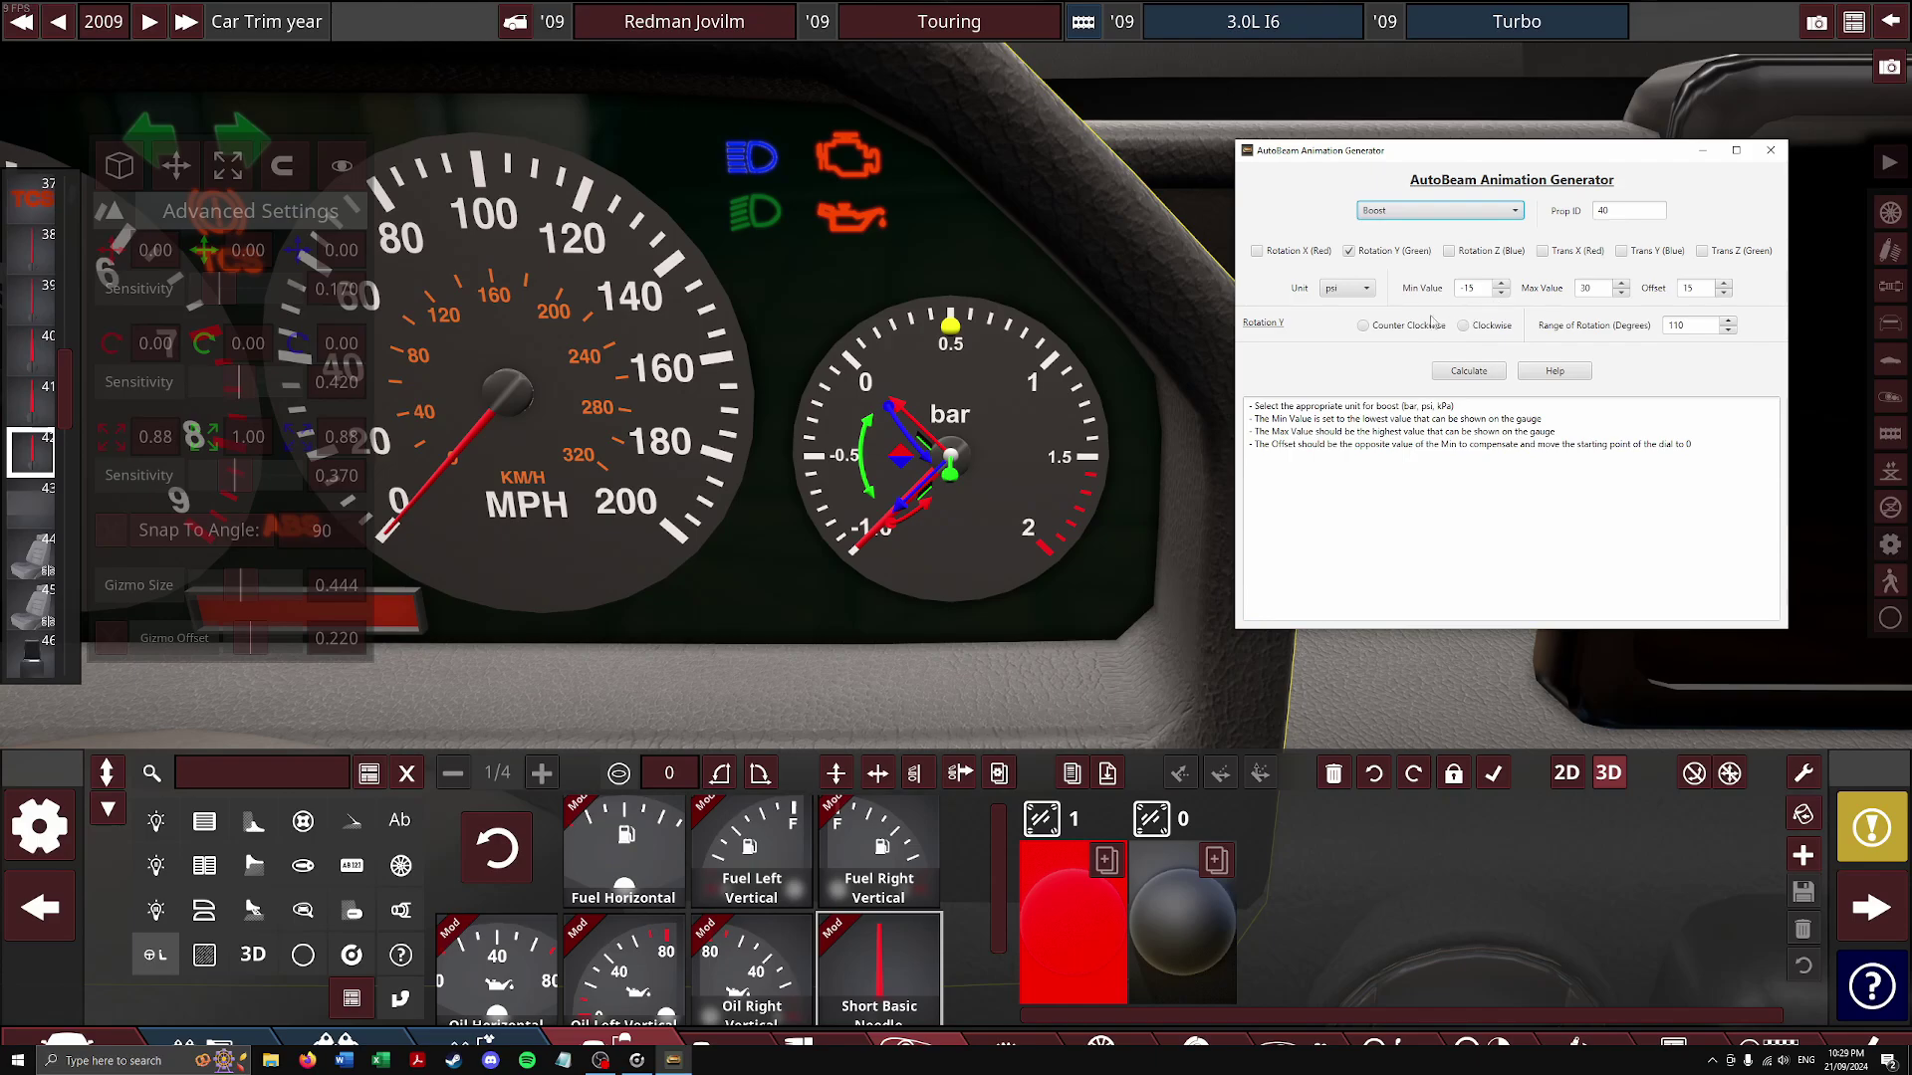
{"action": "left_click", "coordinate": [1349, 287]}
{"action": "left_click", "coordinate": [1360, 294]}
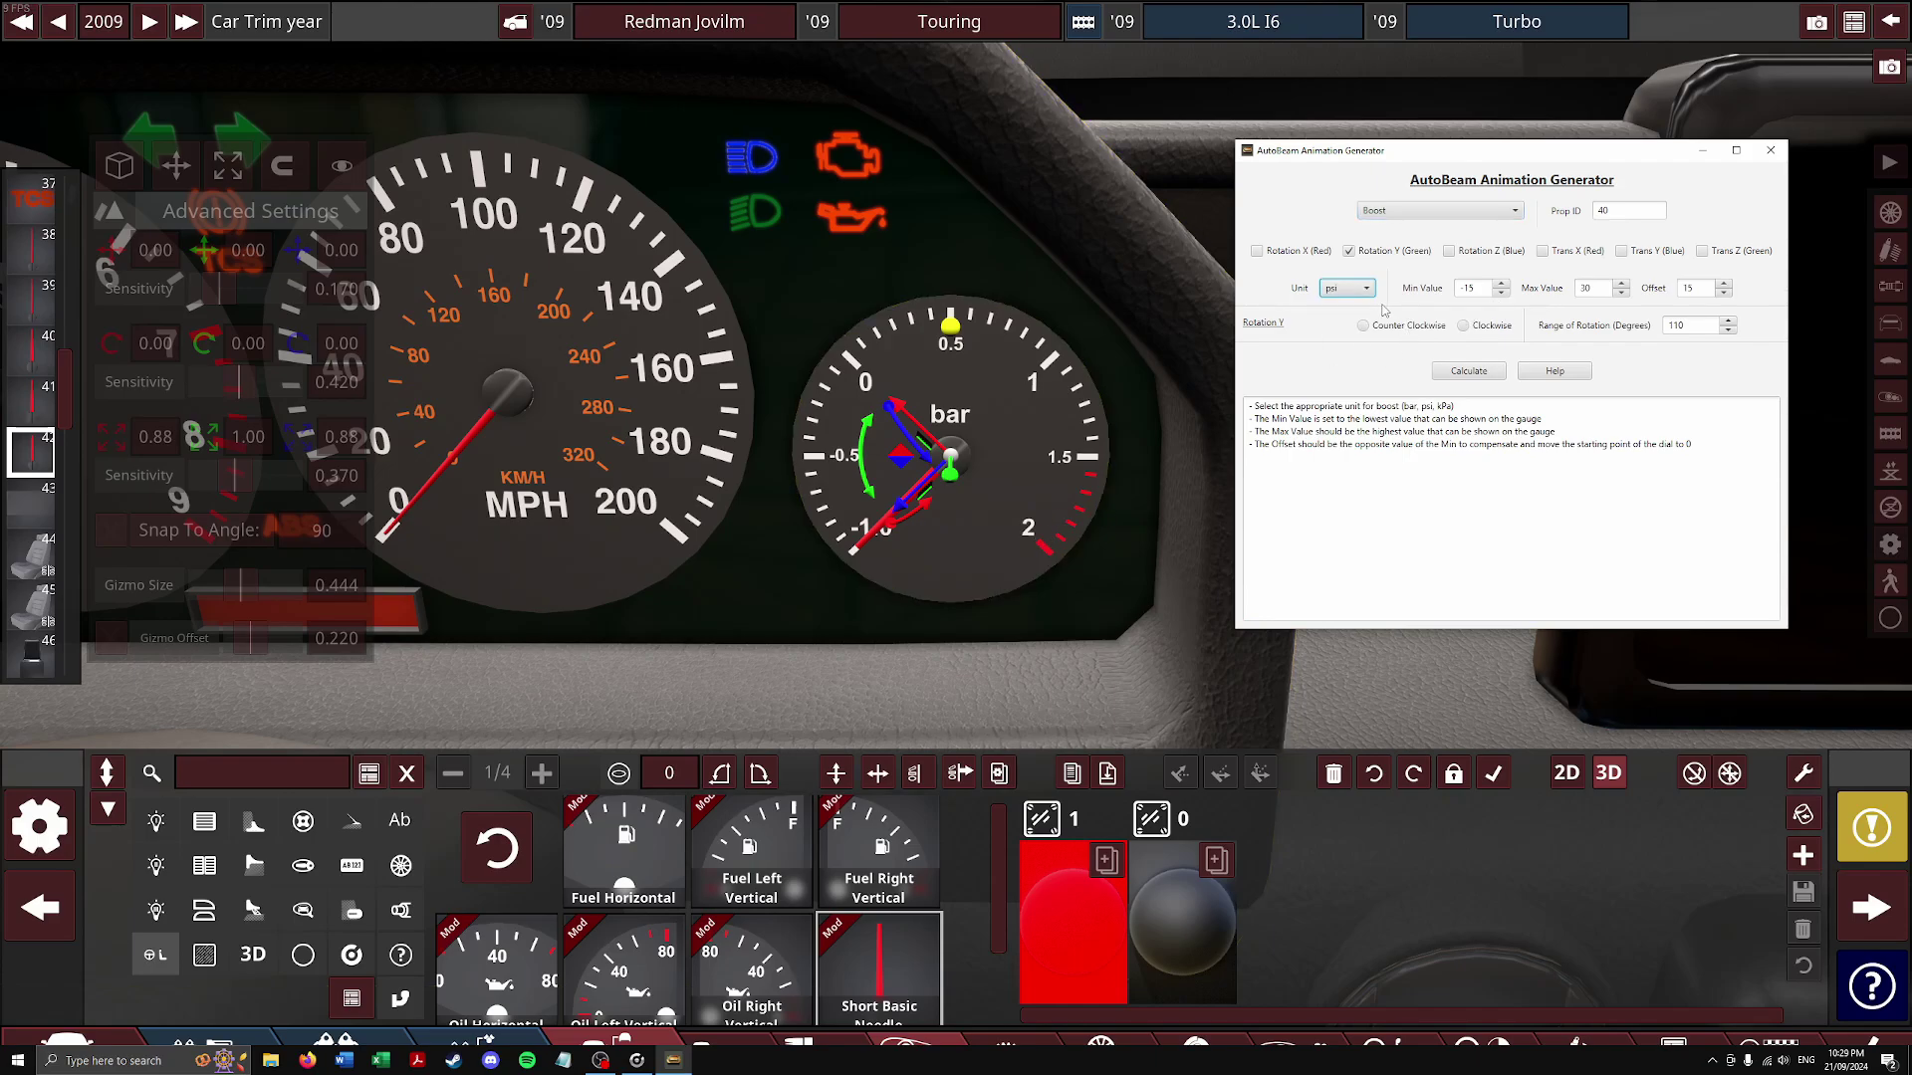
{"action": "double_click", "coordinate": [1626, 210]}
{"action": "type", "text": "42"}
Set the boost unit to bar, with a minimum value of -1 and a maximum value of 2
{"action": "left_click", "coordinate": [1351, 289]}
{"action": "left_click", "coordinate": [1340, 305]}
{"action": "left_click", "coordinate": [1498, 284]}
{"action": "type", "text": "-1"}
{"action": "double_click", "coordinate": [1591, 289]}
{"action": "type", "text": "2"}
Set the offset to 1 and a counter clockwise rotation range of 270 degrees, and calculate the boost line
{"action": "double_click", "coordinate": [1703, 290]}
{"action": "type", "text": "1"}
{"action": "double_click", "coordinate": [1692, 326]}
{"action": "type", "text": "2"}
{"action": "left_click", "coordinate": [1364, 326]}
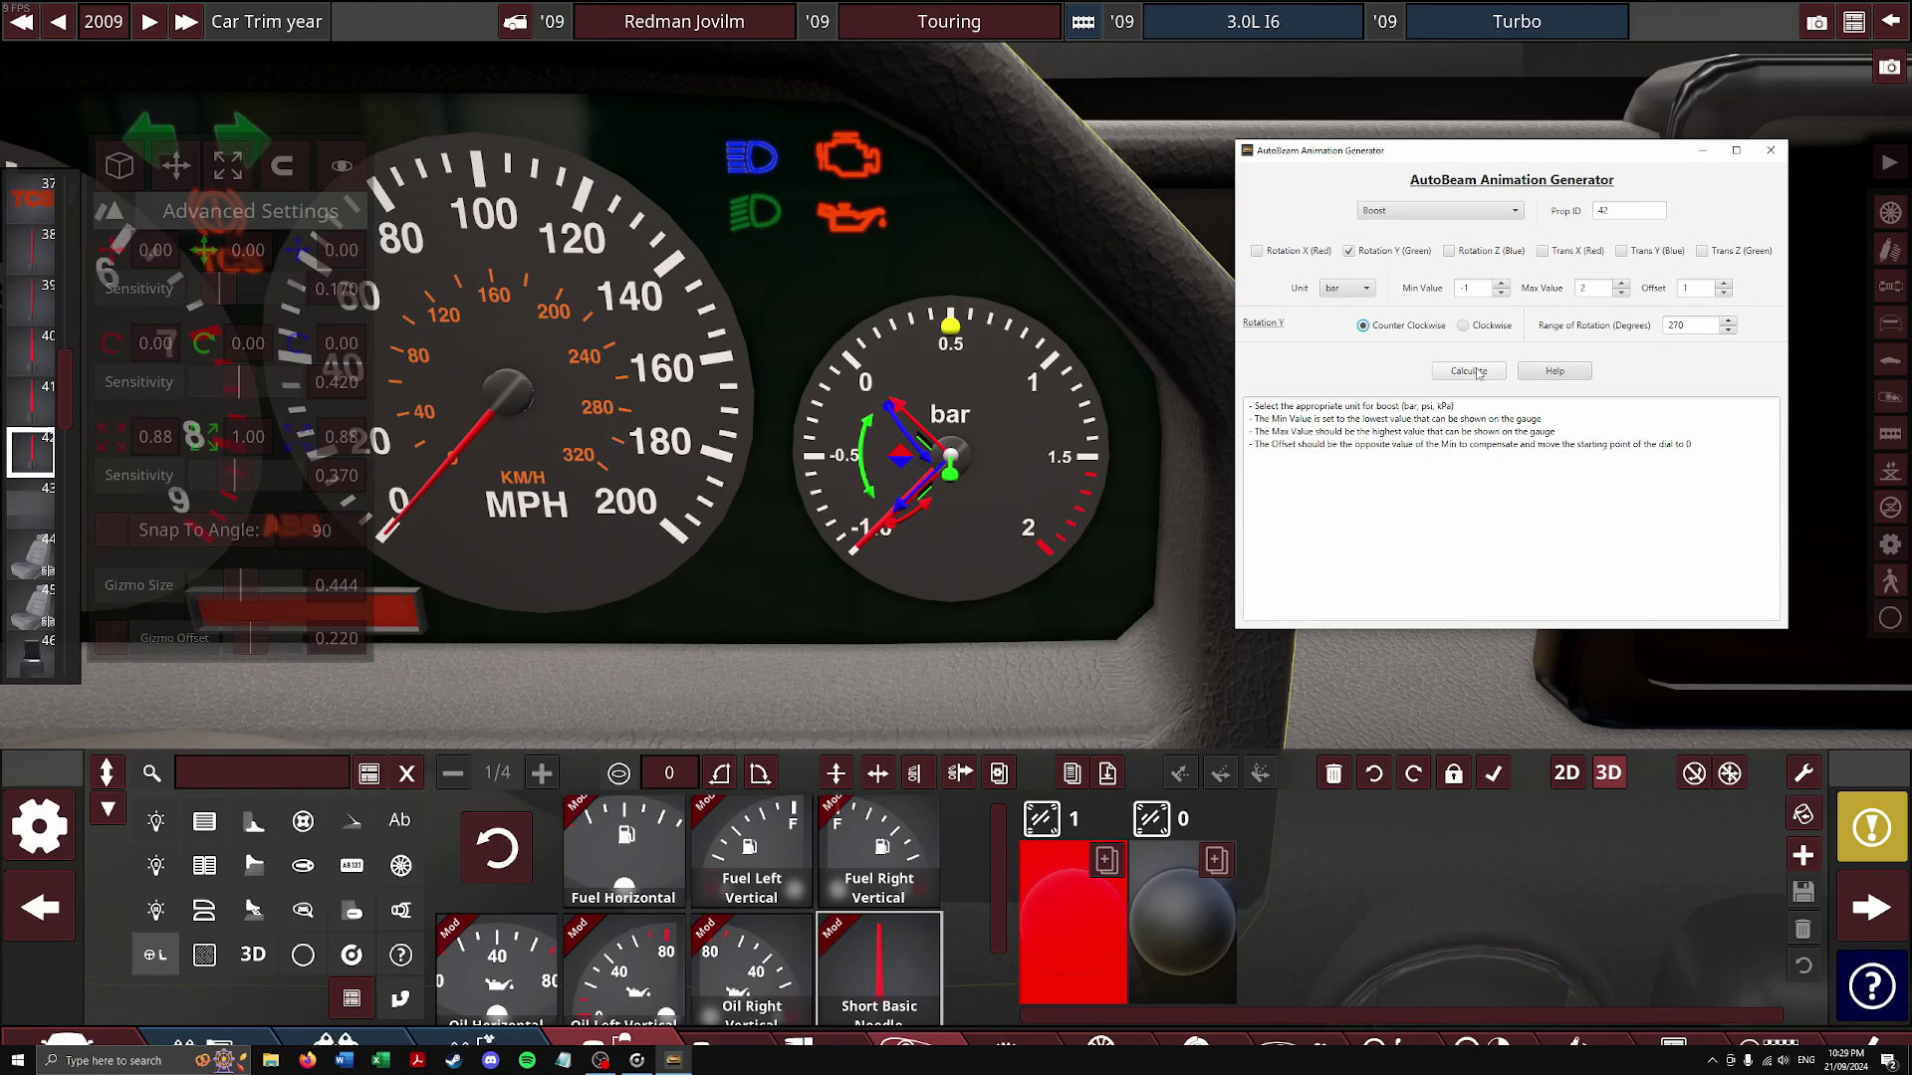
{"action": "left_click", "coordinate": [1470, 371]}
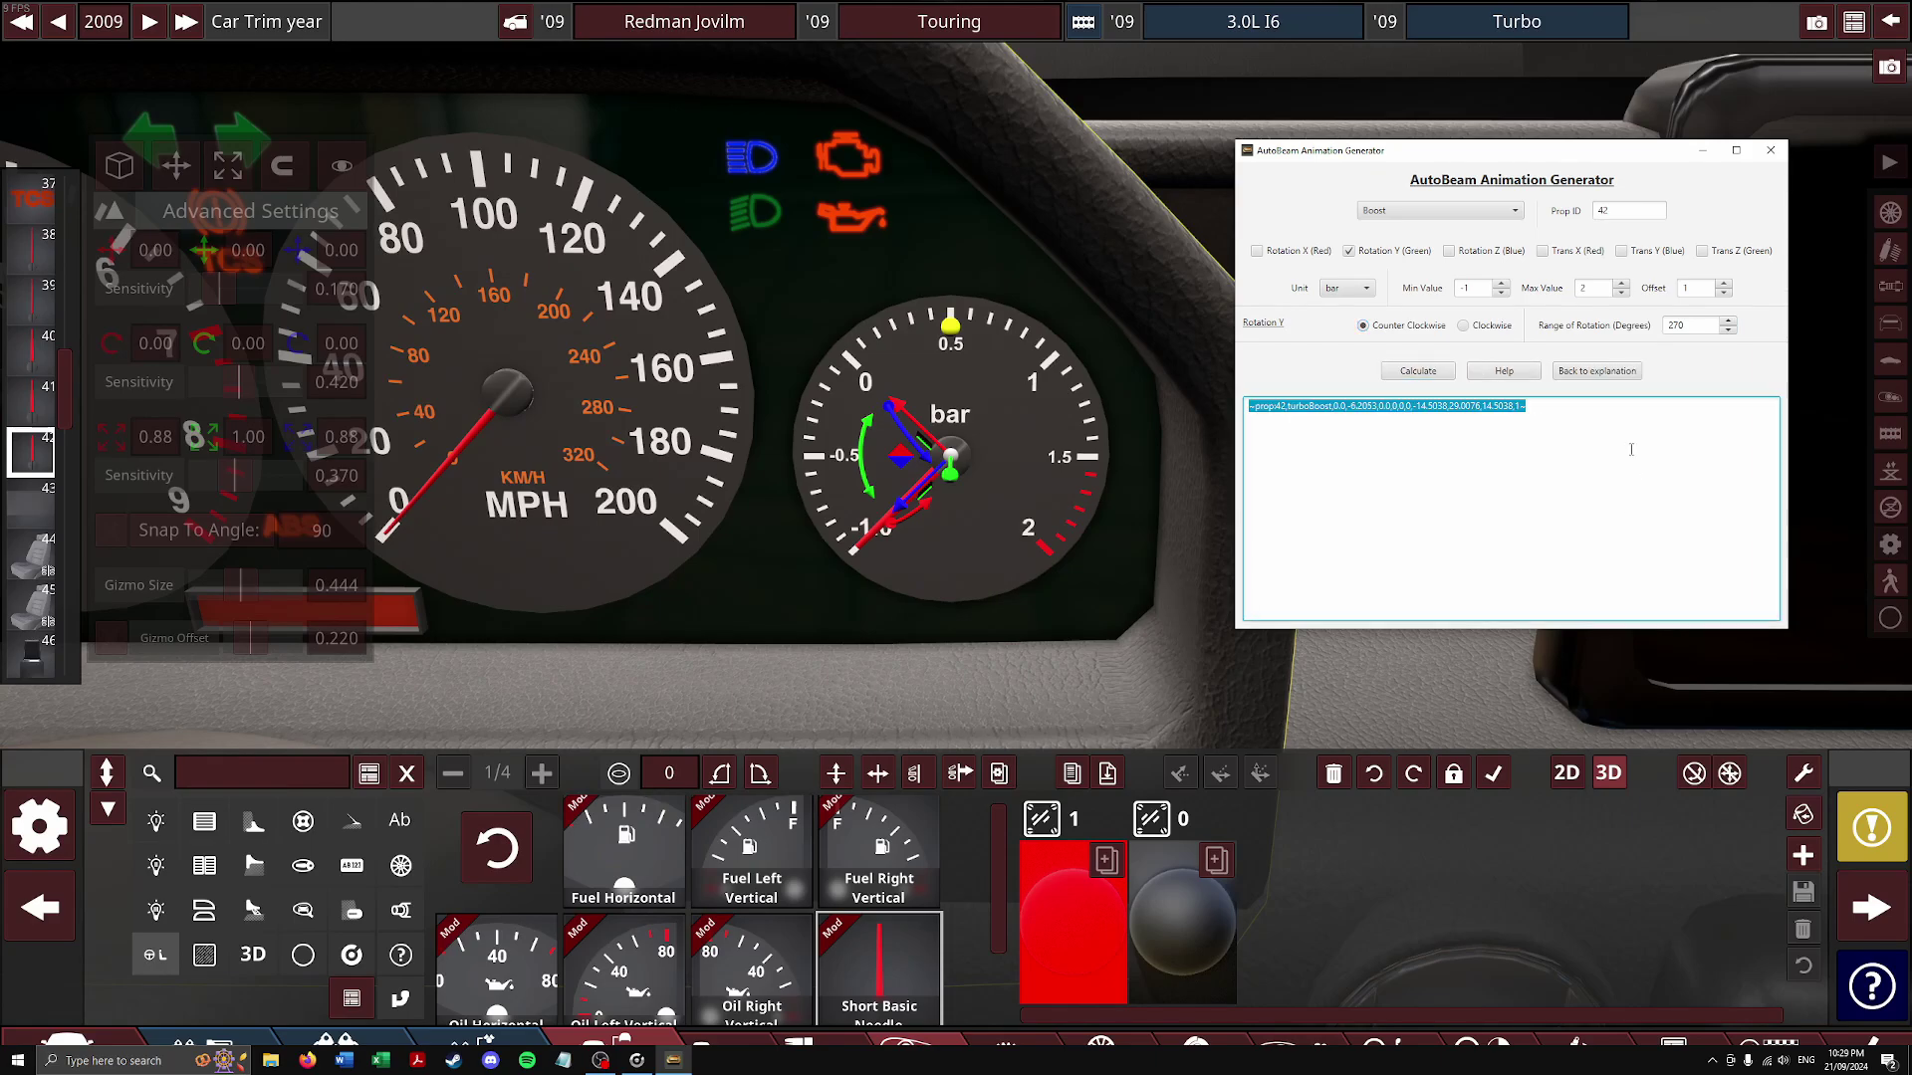
Add the generated turboBoost line on a new line below the fuel line in Automation's trim description
{"action": "left_click", "coordinate": [1672, 1038]}
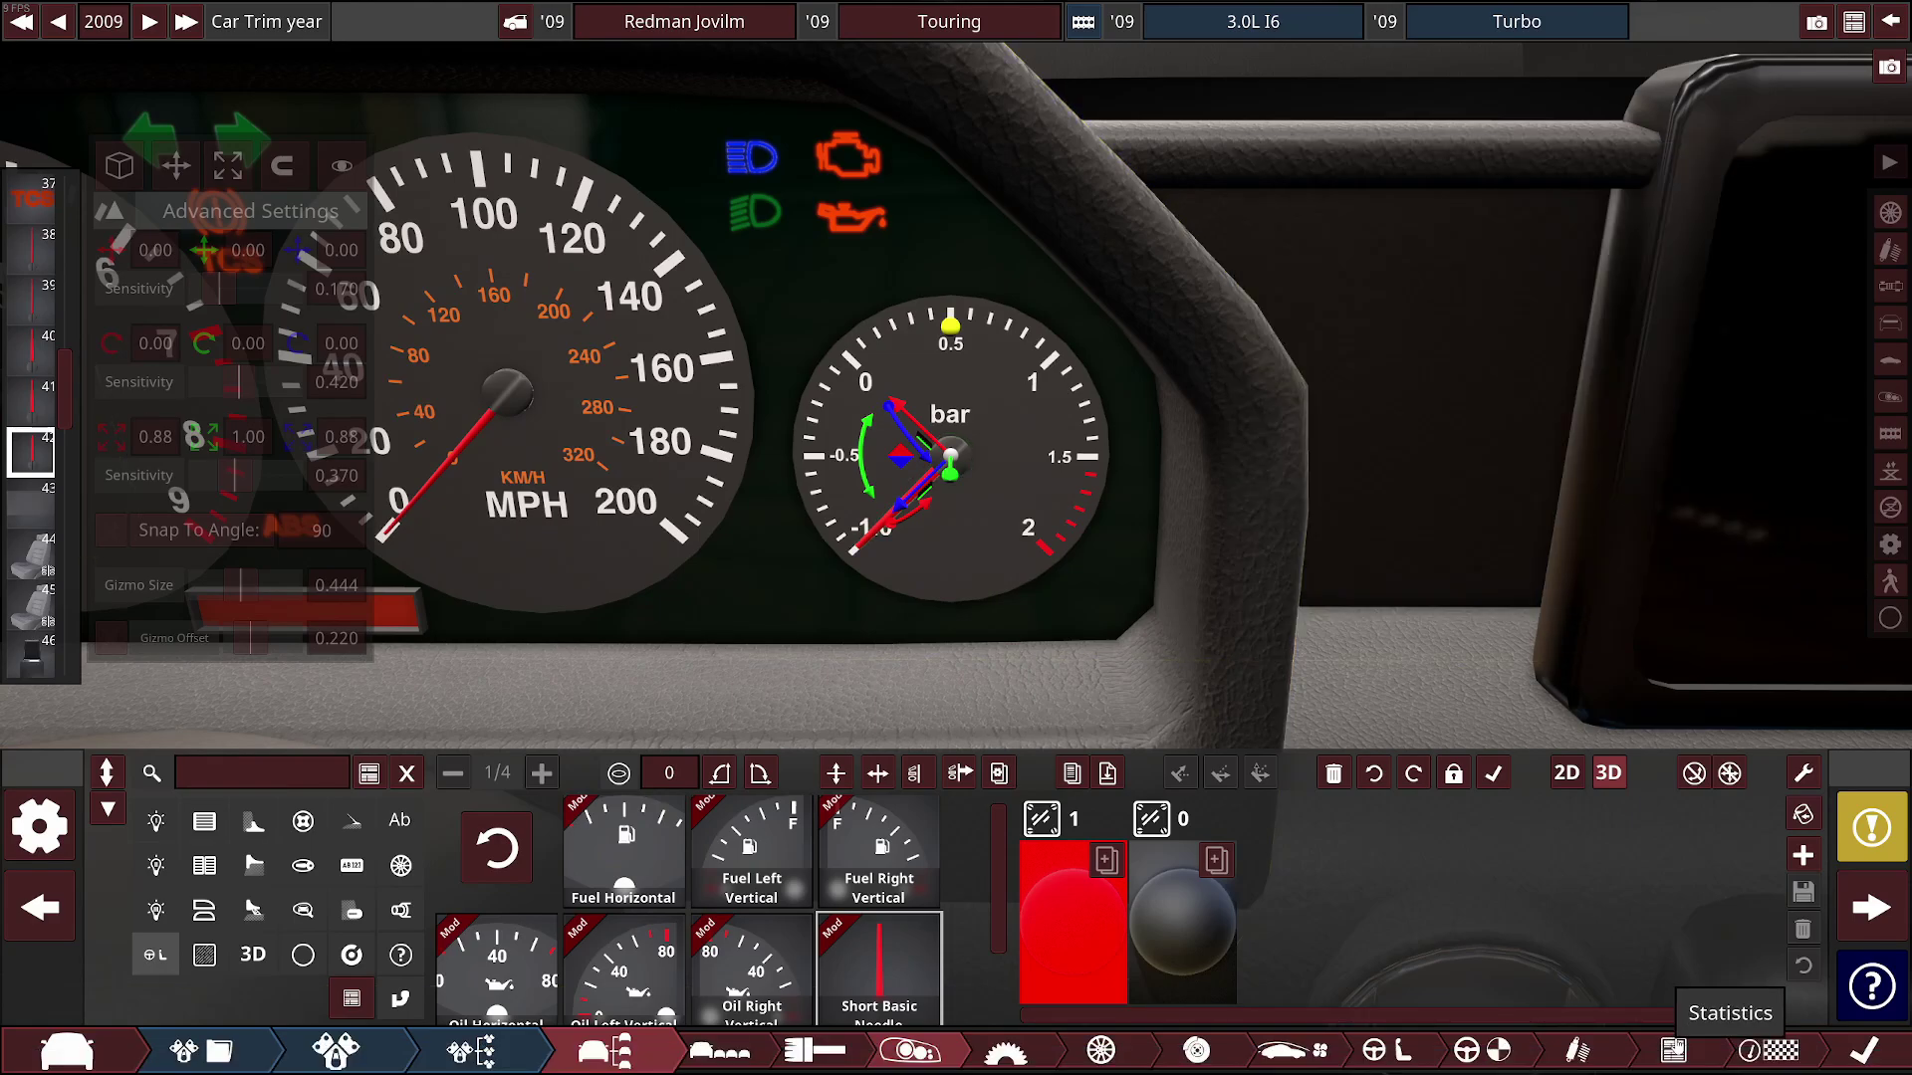
{"action": "key", "text": "Return"}
{"action": "type", "text": "~prop:42,turboBoost,0.0,-6.2053,0.0,0,0,0,-14.5038,29.0076,14.5038,1~"}
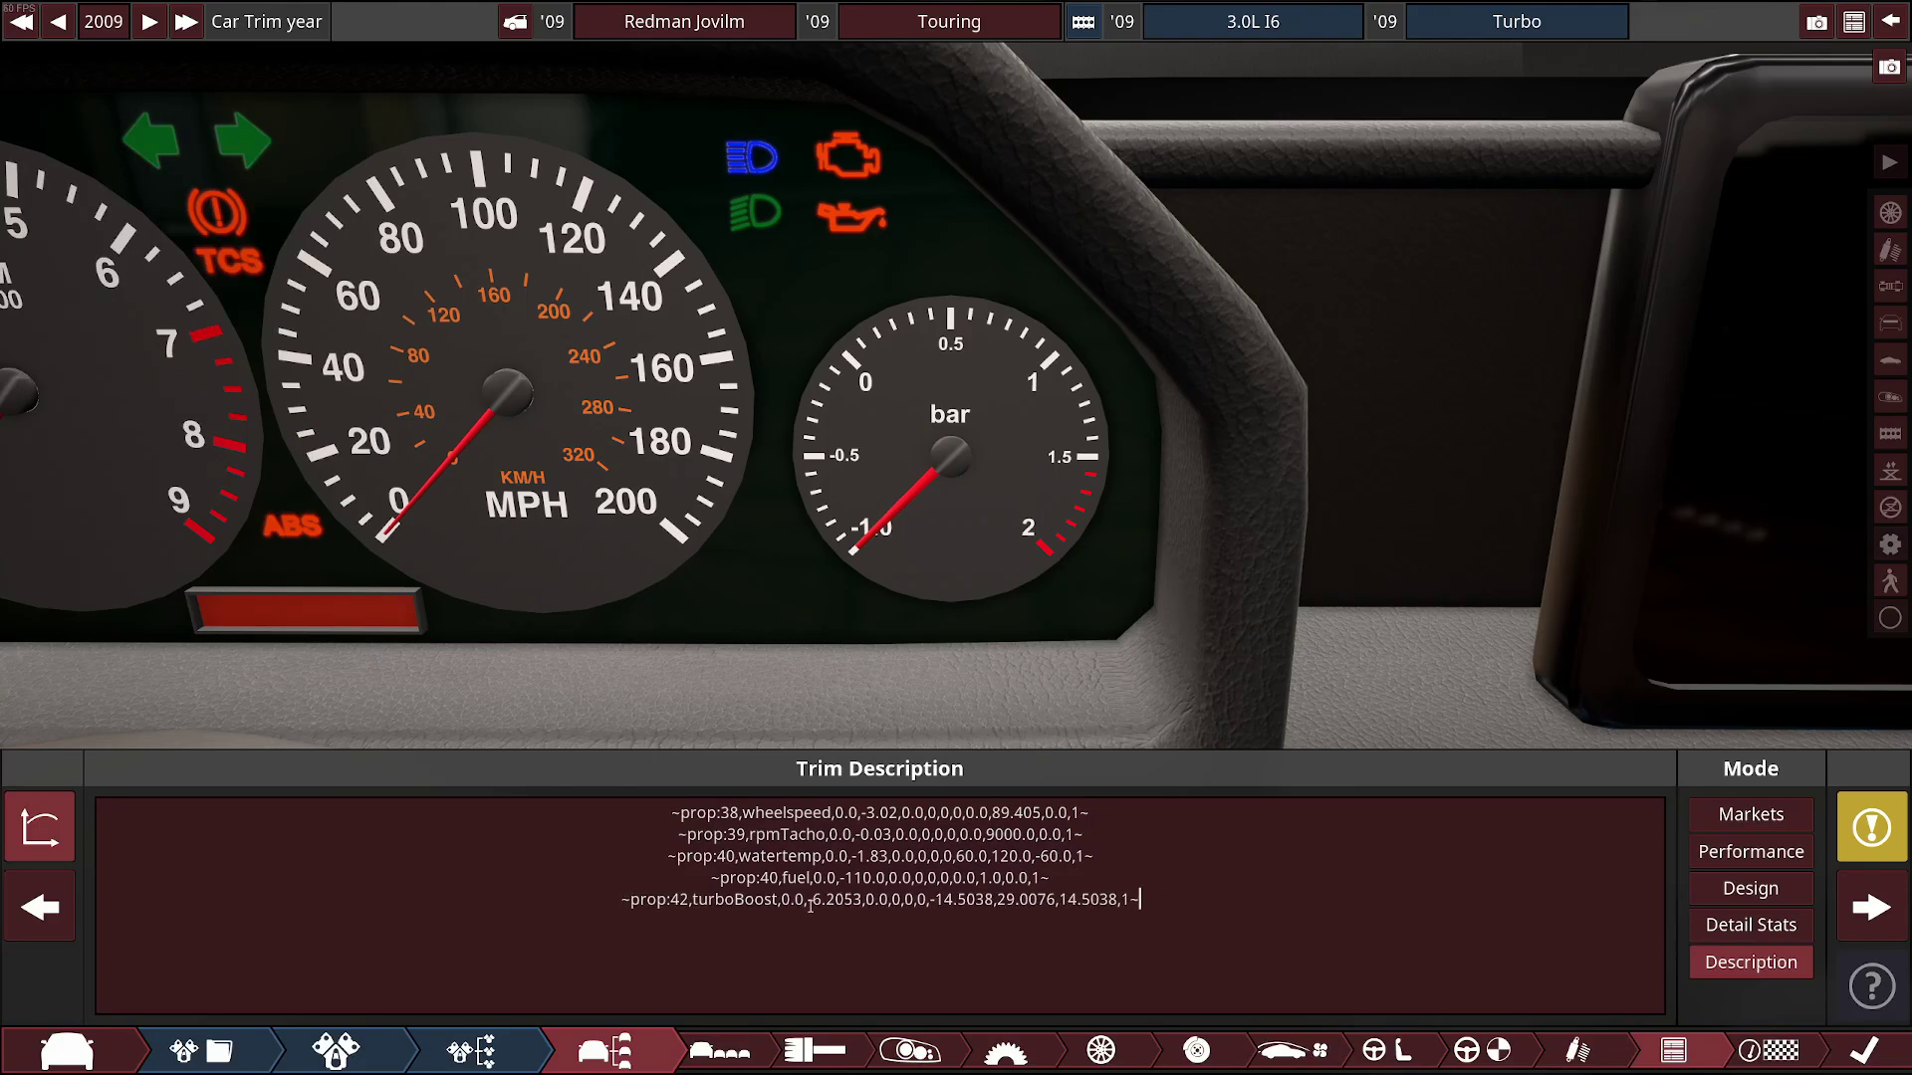
Change the prop ID in the fuel line of the trim description to 41
{"action": "left_click_drag", "start_coordinate": [779, 877], "coordinate": [768, 877]}
{"action": "left_click", "coordinate": [844, 899]}
{"action": "left_click", "coordinate": [842, 879]}
{"action": "left_click_drag", "start_coordinate": [781, 877], "coordinate": [770, 878]}
{"action": "type", "text": "1"}
Return to the fixtures, select the first steering wheel, fixture 54, and examine its column and transparent materials
{"action": "left_click", "coordinate": [1003, 1051]}
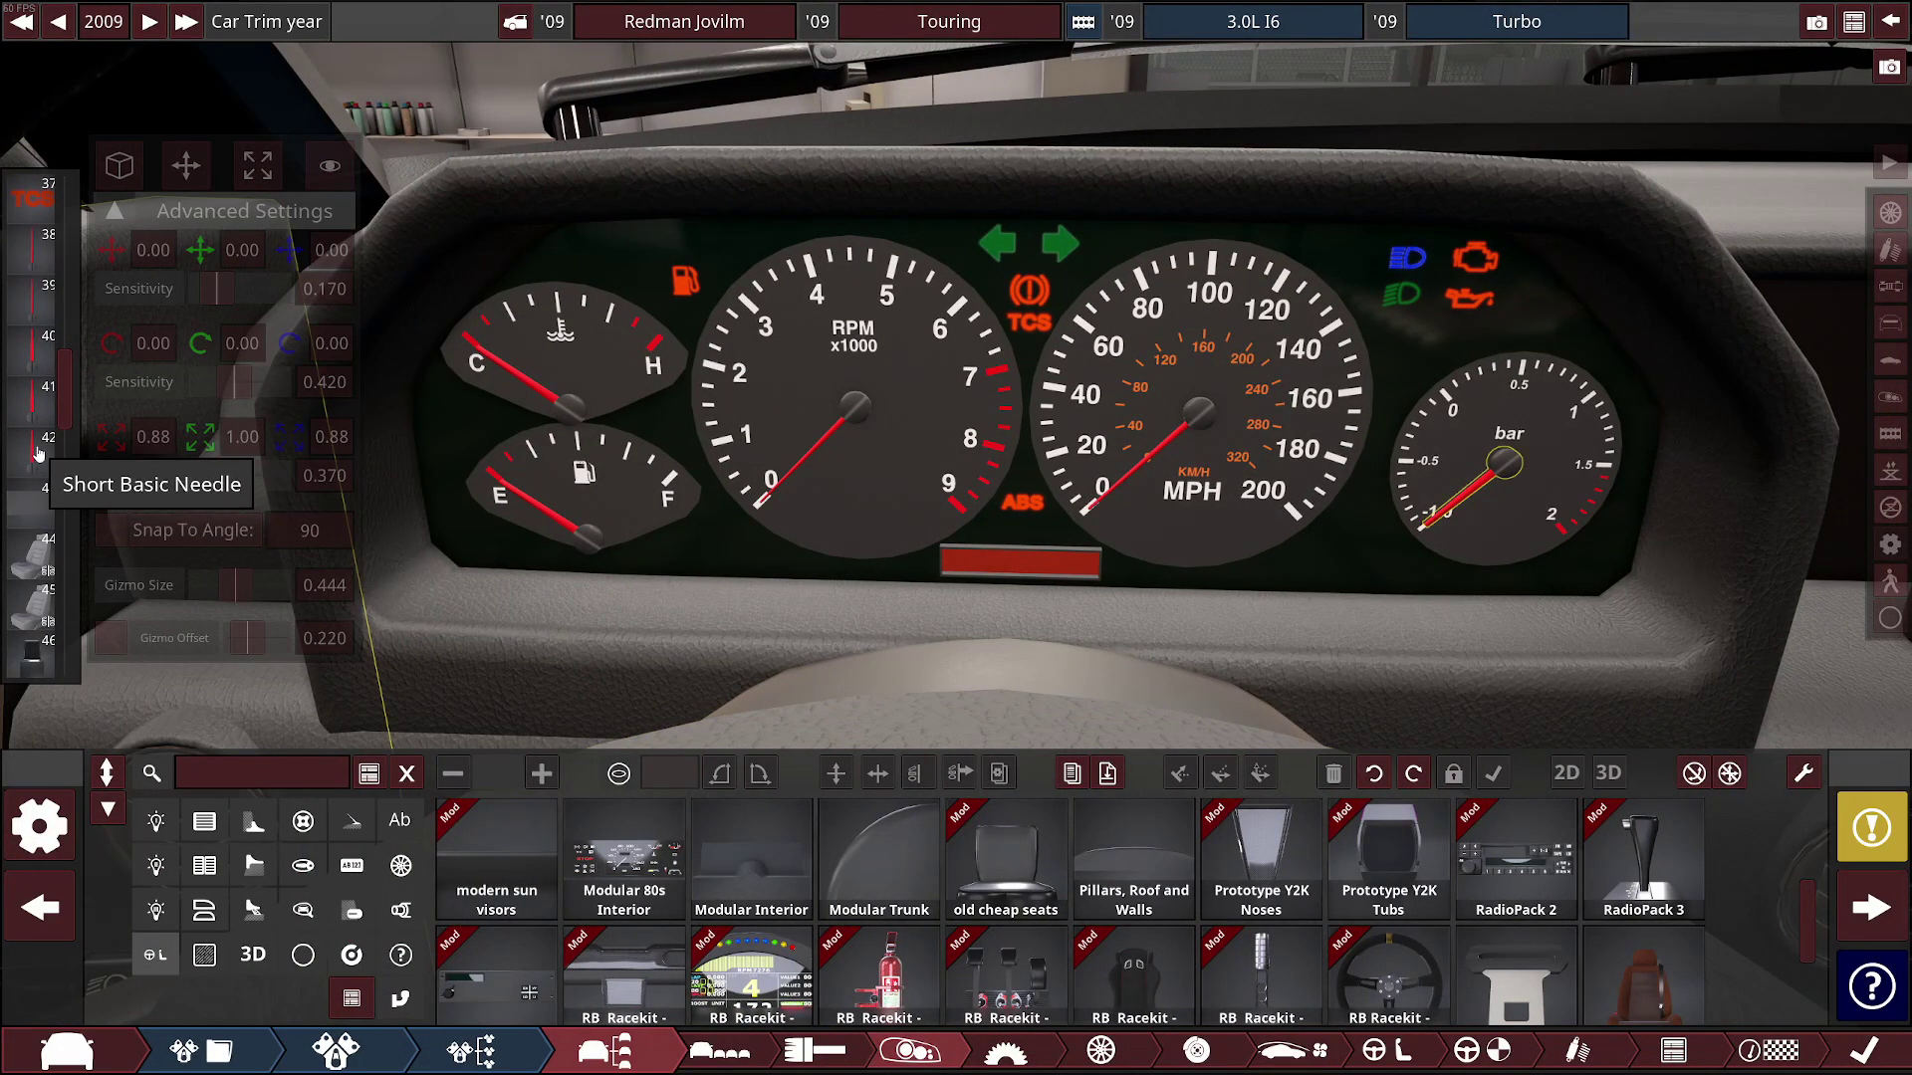
{"action": "scroll", "coordinate": [37, 454], "scroll_direction": "down", "scroll_amount": 4}
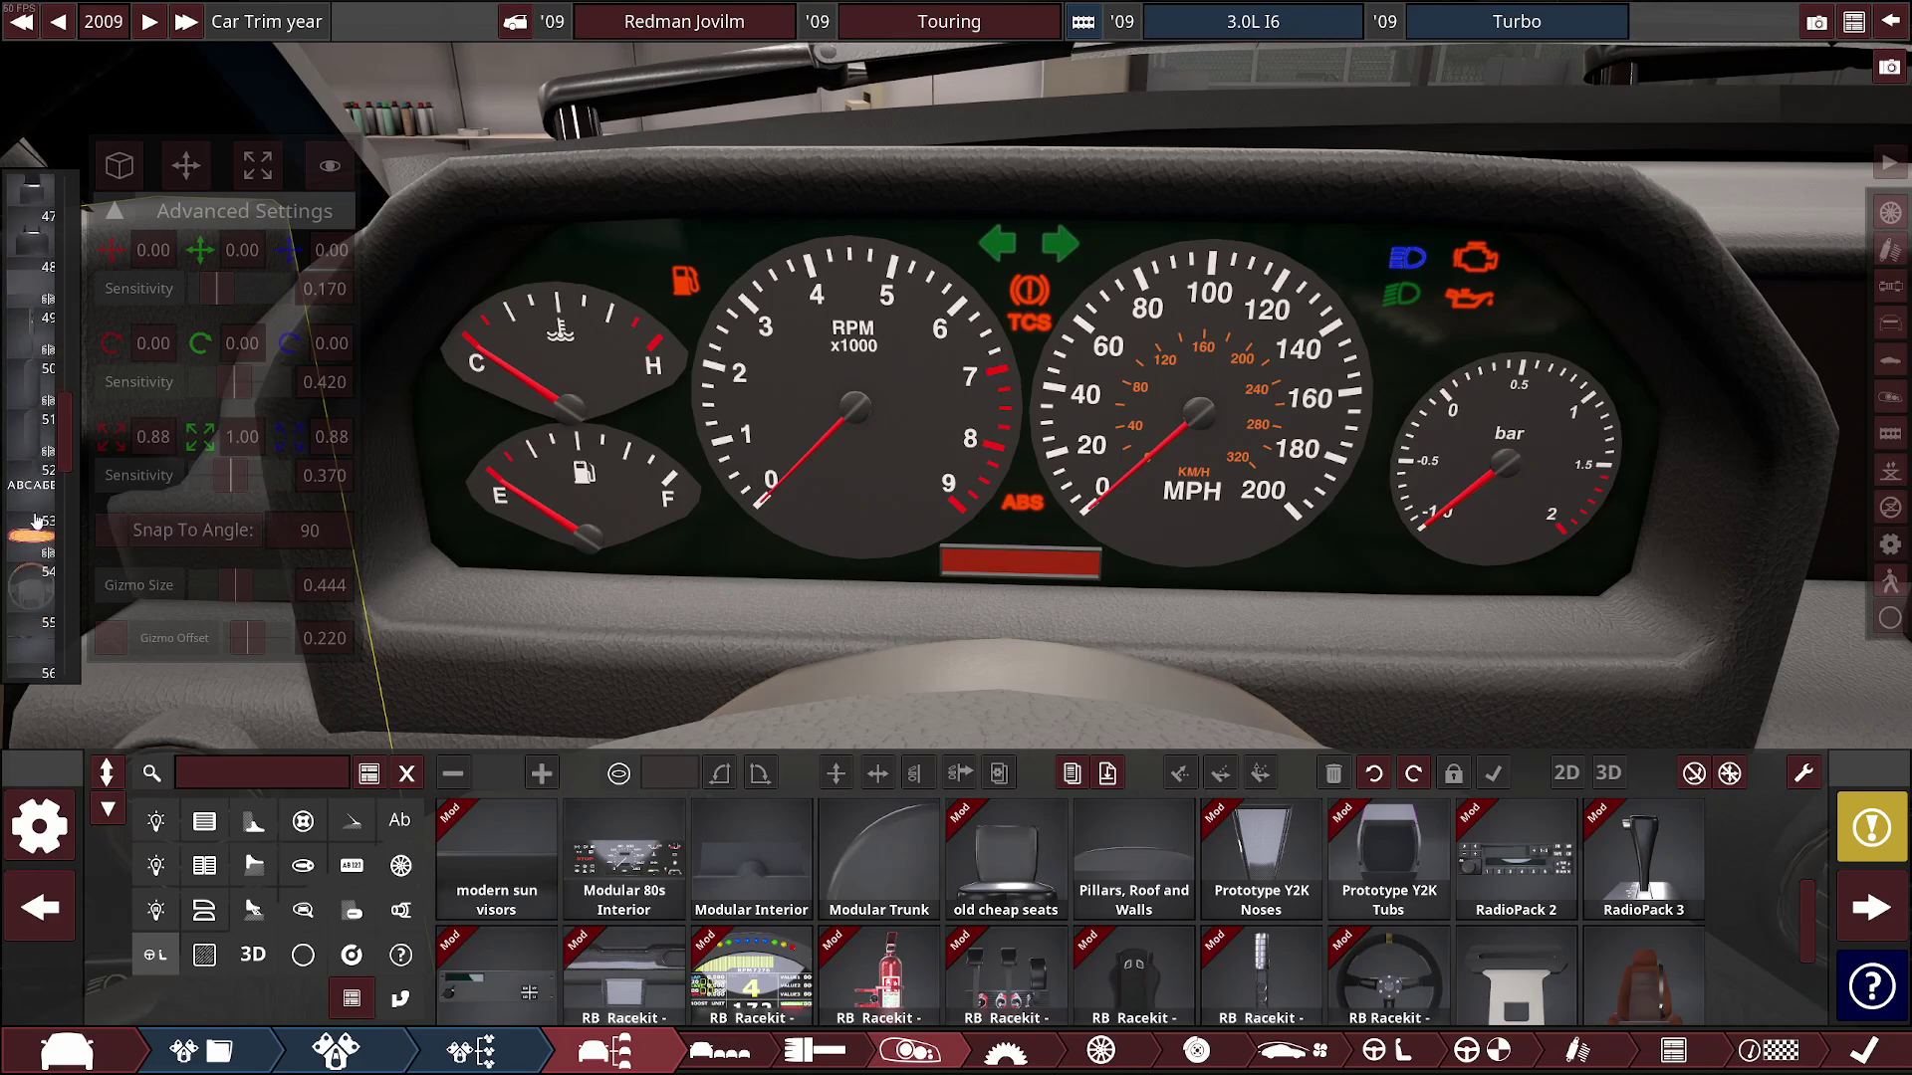
{"action": "left_click", "coordinate": [31, 456]}
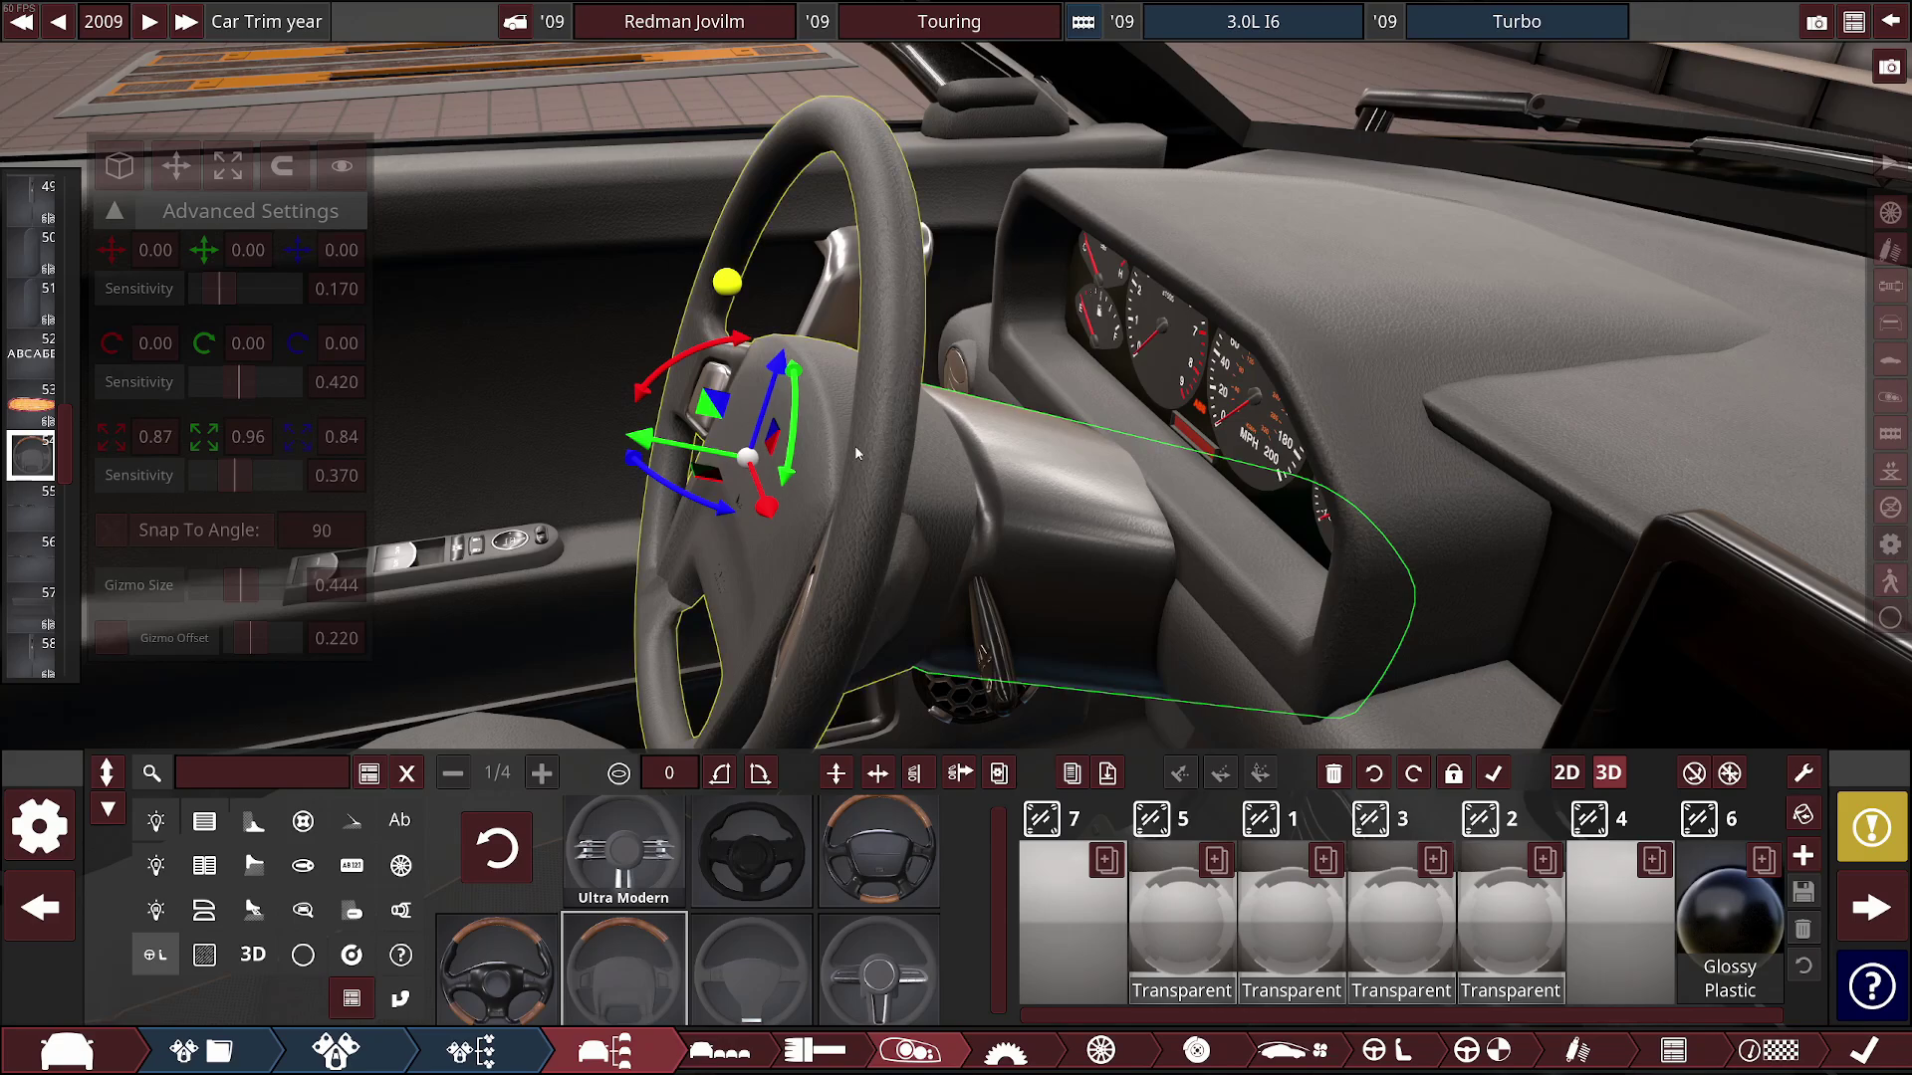
{"action": "left_click_drag", "start_coordinate": [1036, 498], "coordinate": [1059, 566]}
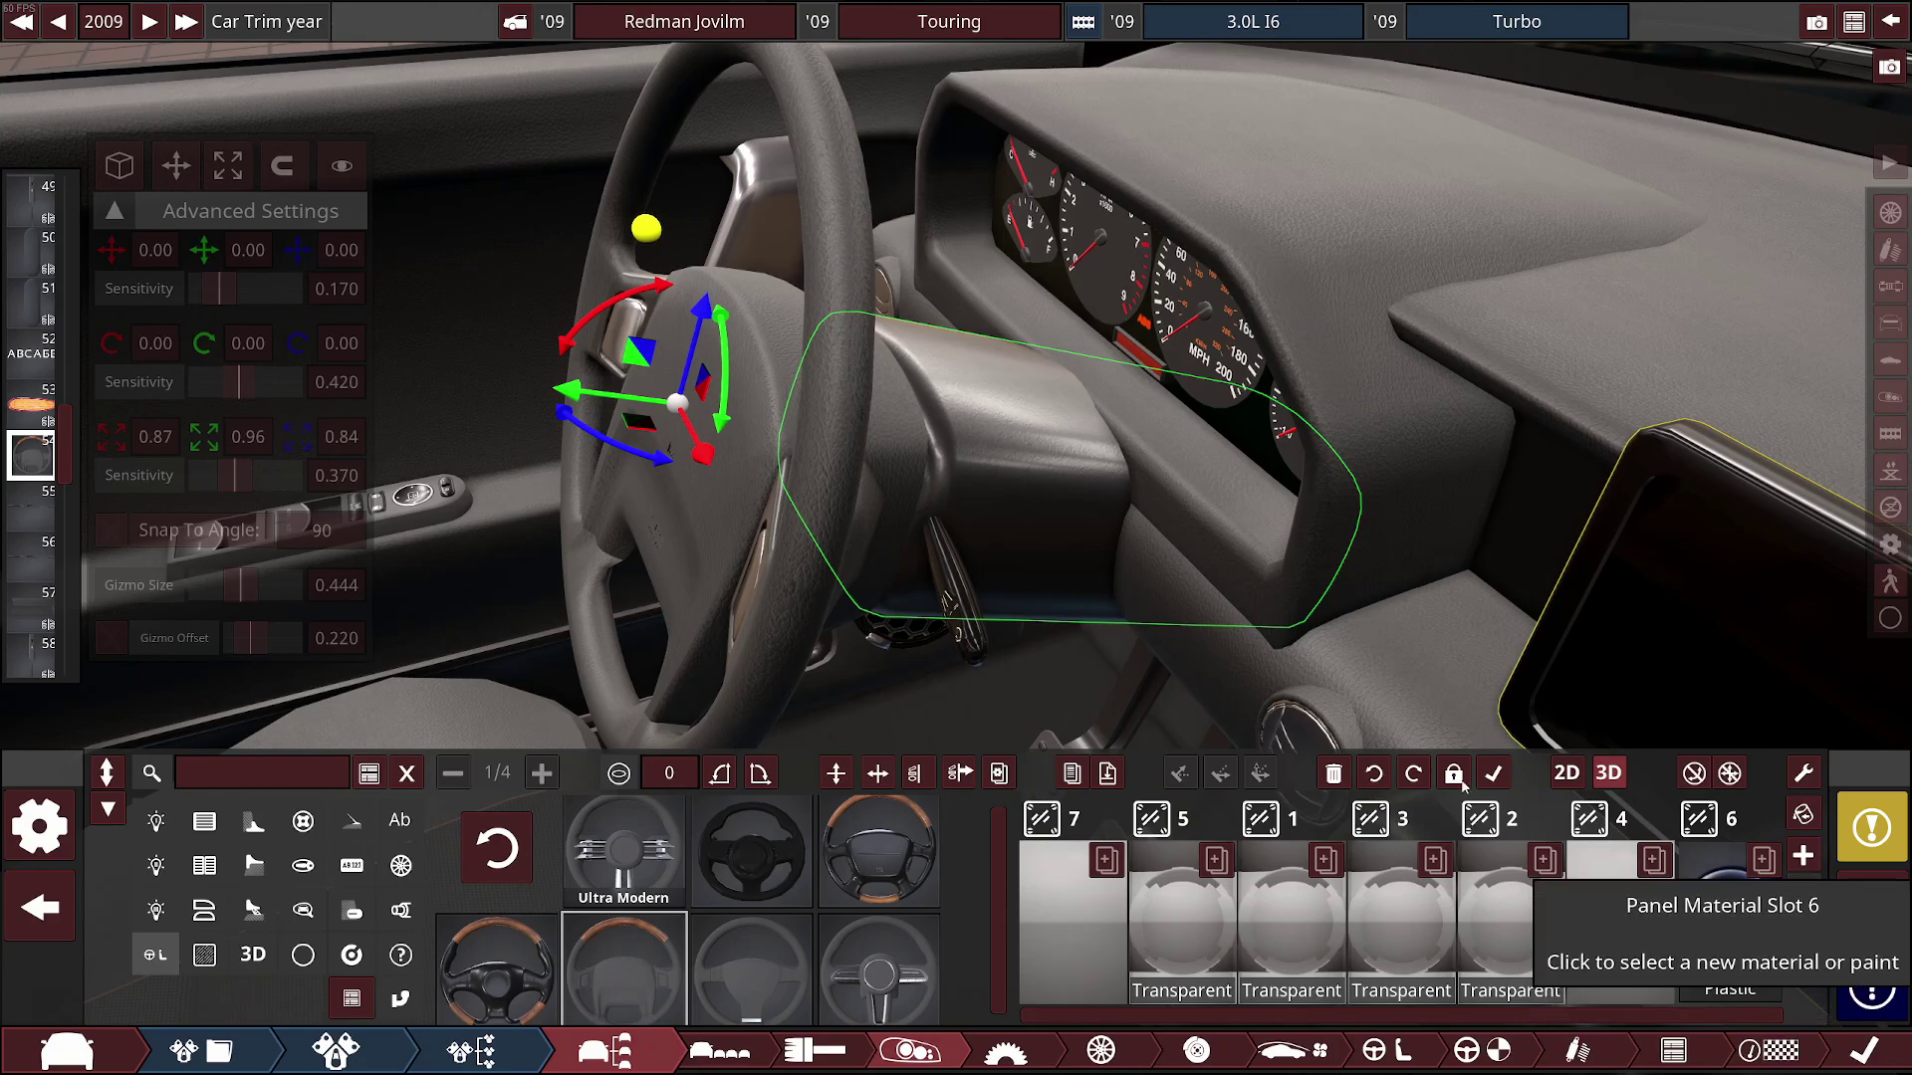
{"action": "left_click_drag", "start_coordinate": [888, 588], "coordinate": [1032, 619]}
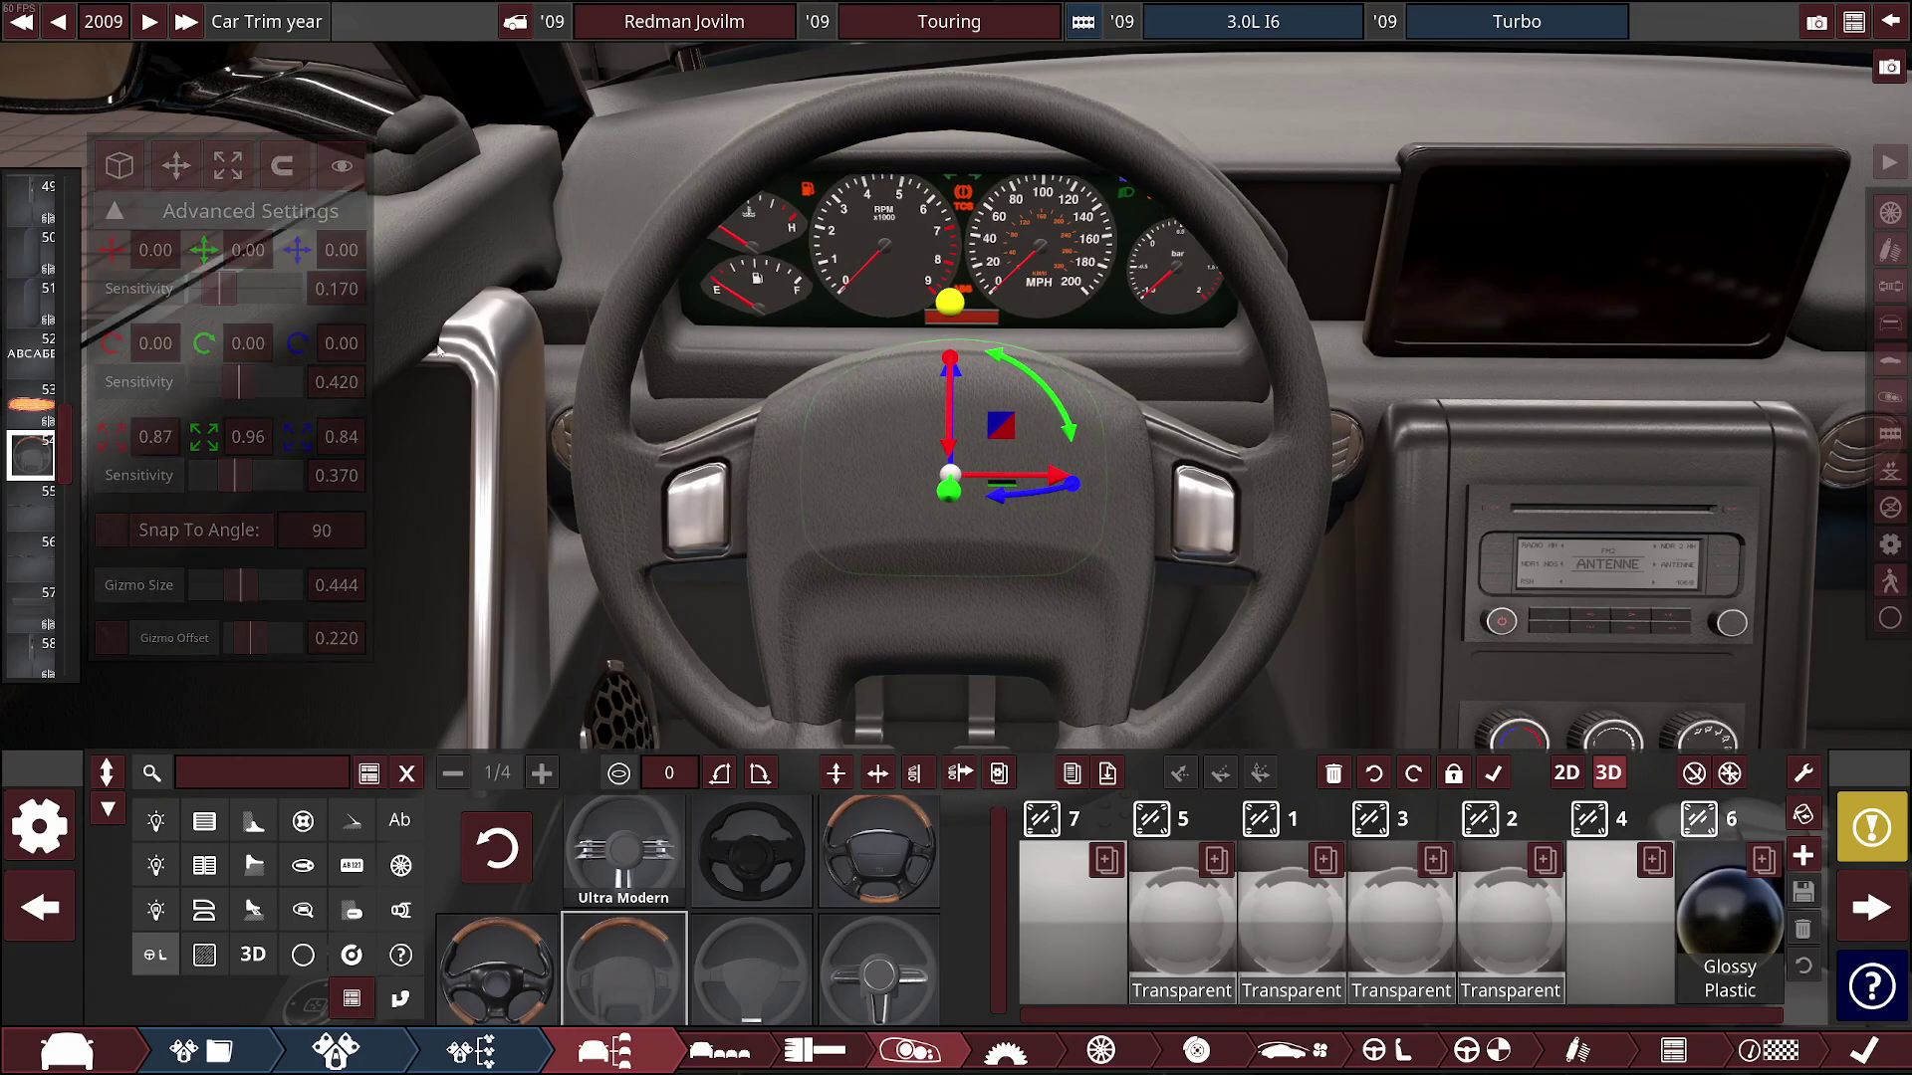
{"action": "left_click_drag", "start_coordinate": [1214, 599], "coordinate": [1127, 498]}
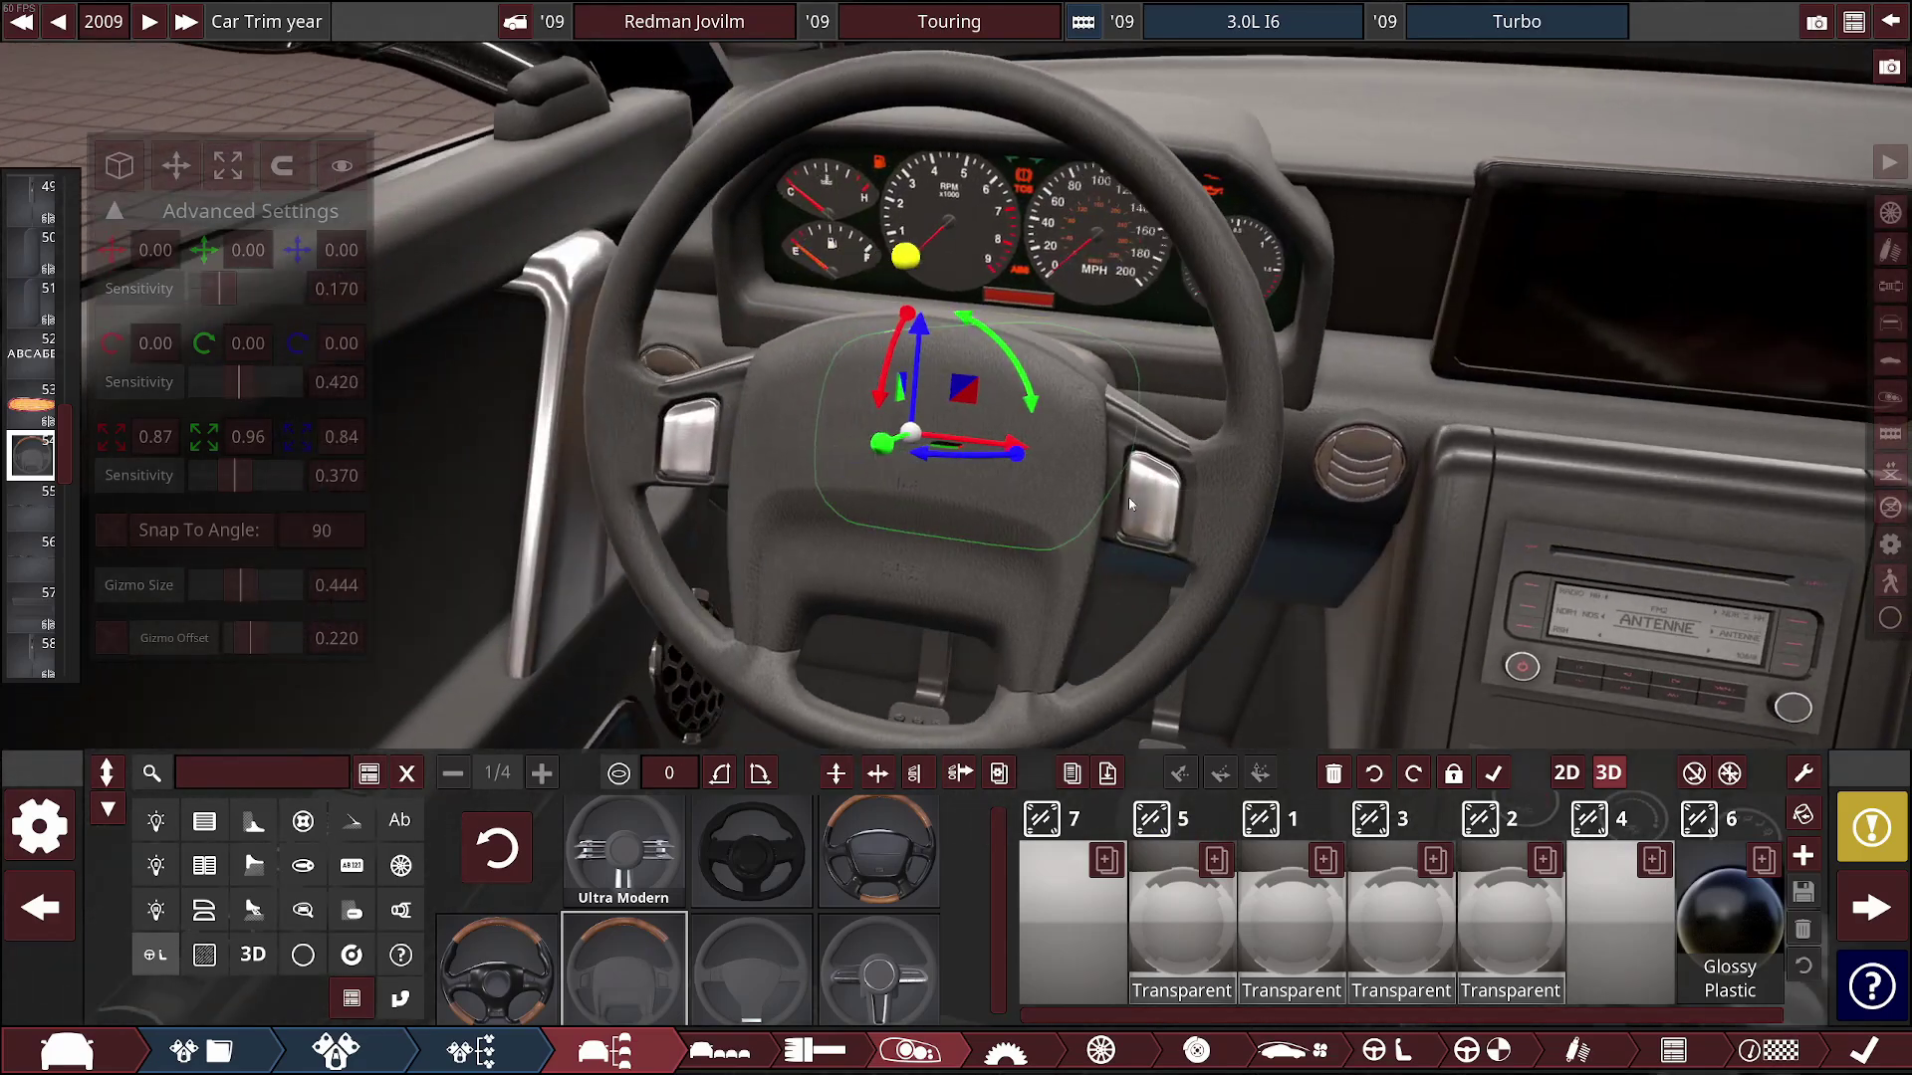
Find and select the duplicate steering wheel, fixture 69, further down the fixture list
{"action": "scroll", "coordinate": [68, 469], "scroll_direction": "down", "scroll_amount": 3}
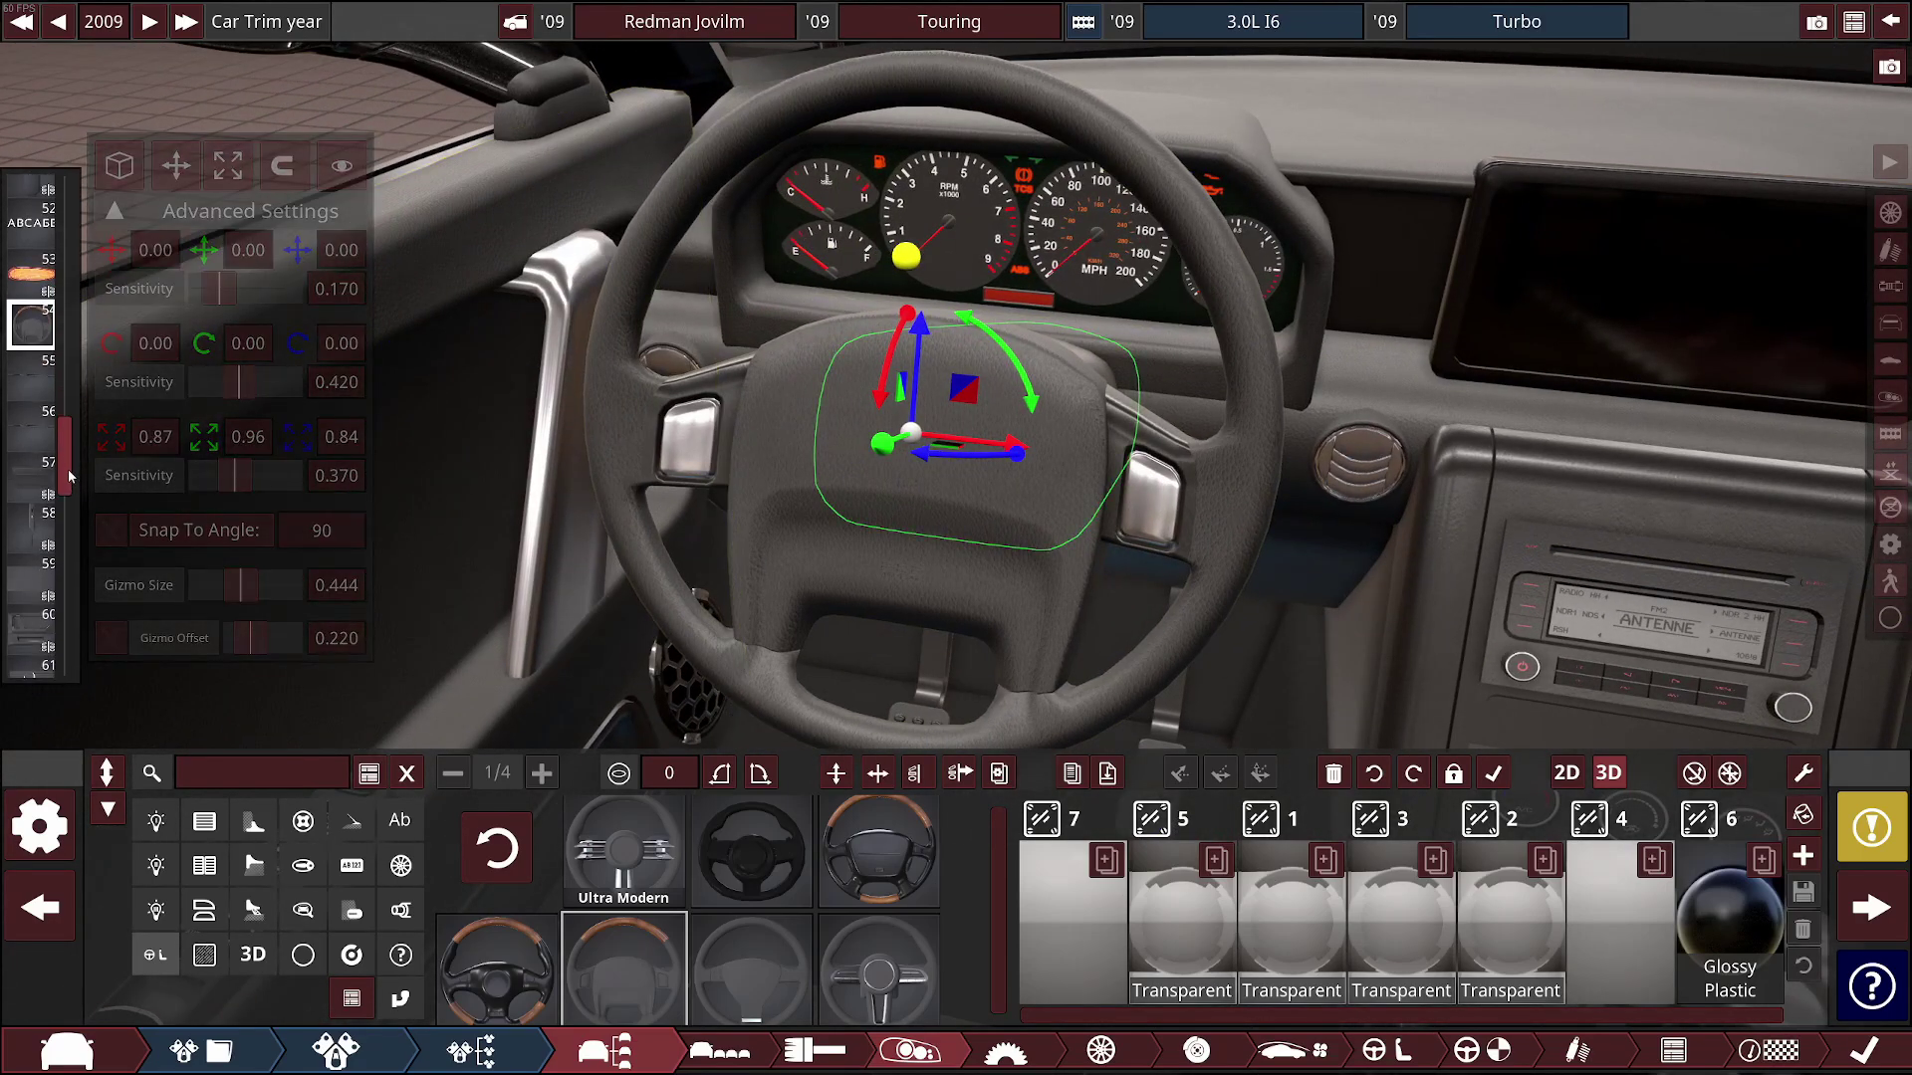
{"action": "left_click", "coordinate": [32, 376]}
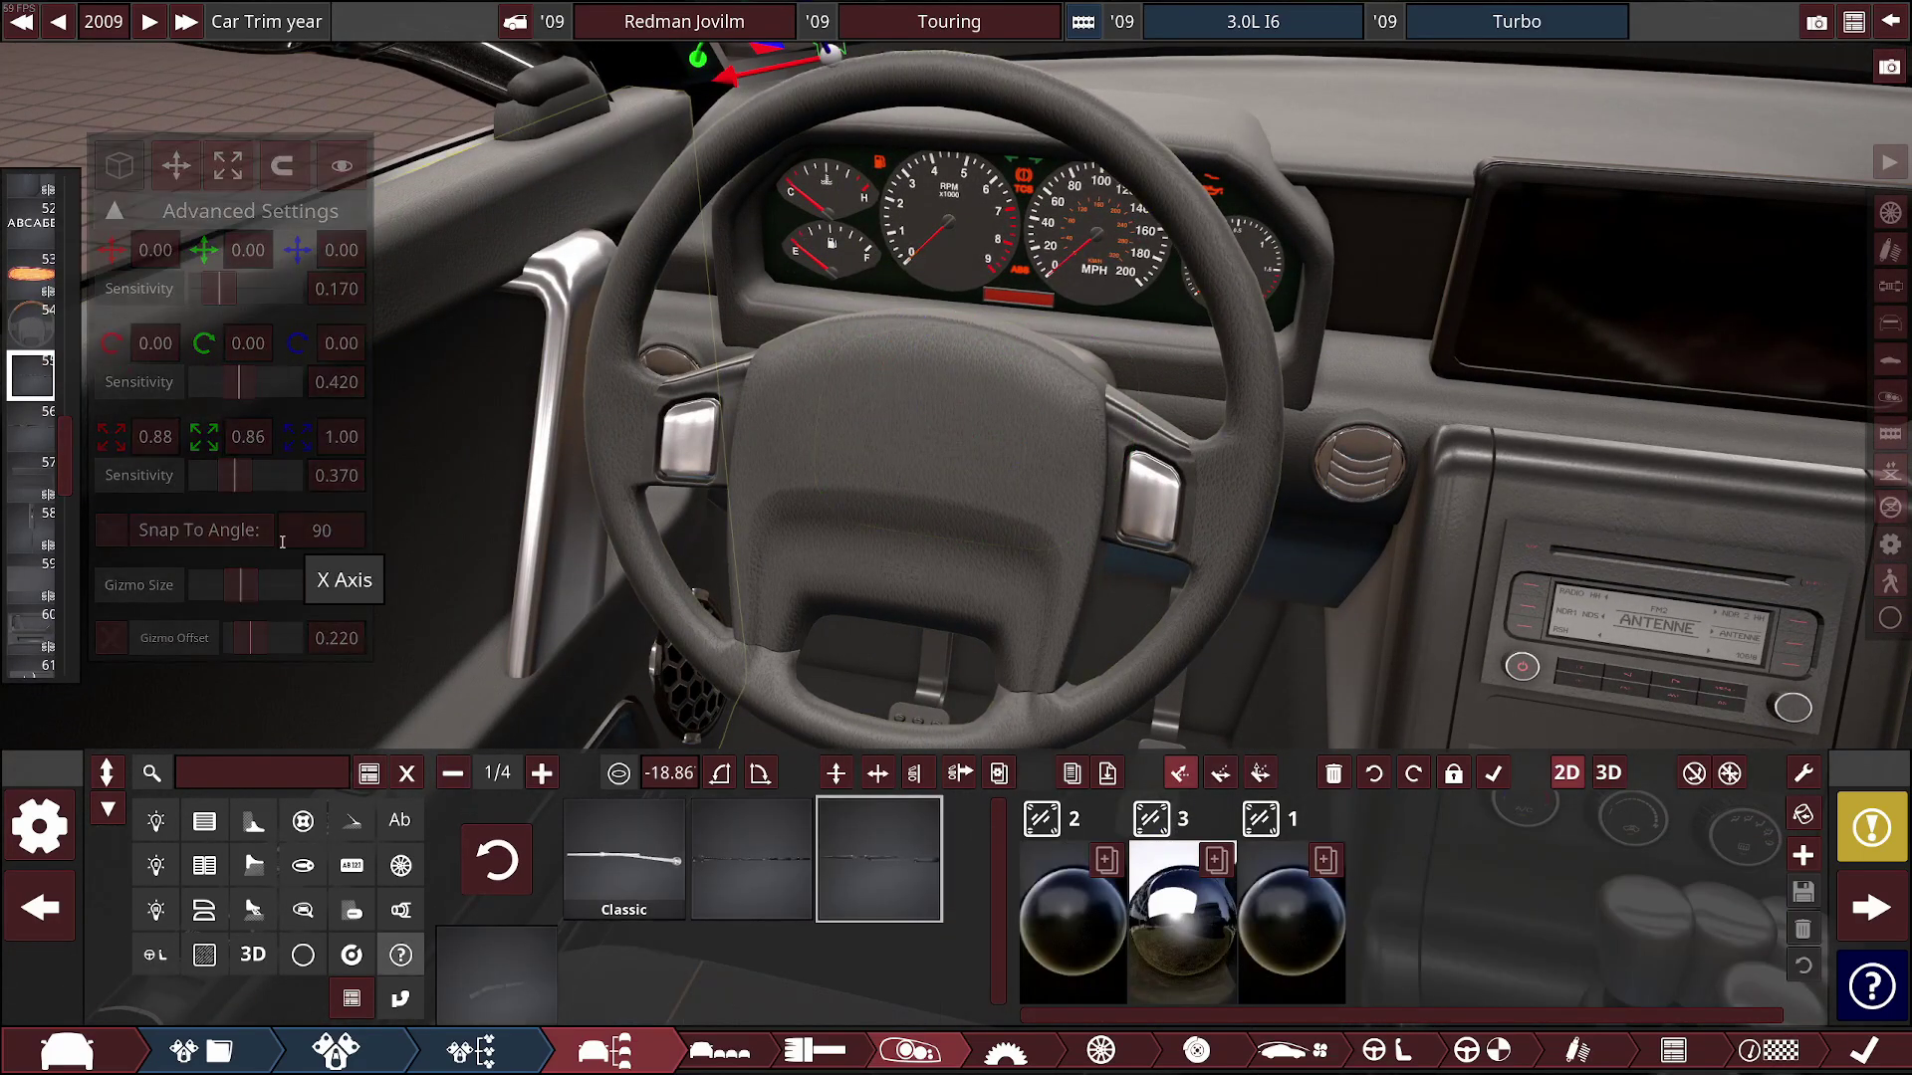
{"action": "left_click_drag", "start_coordinate": [757, 329], "coordinate": [597, 518]}
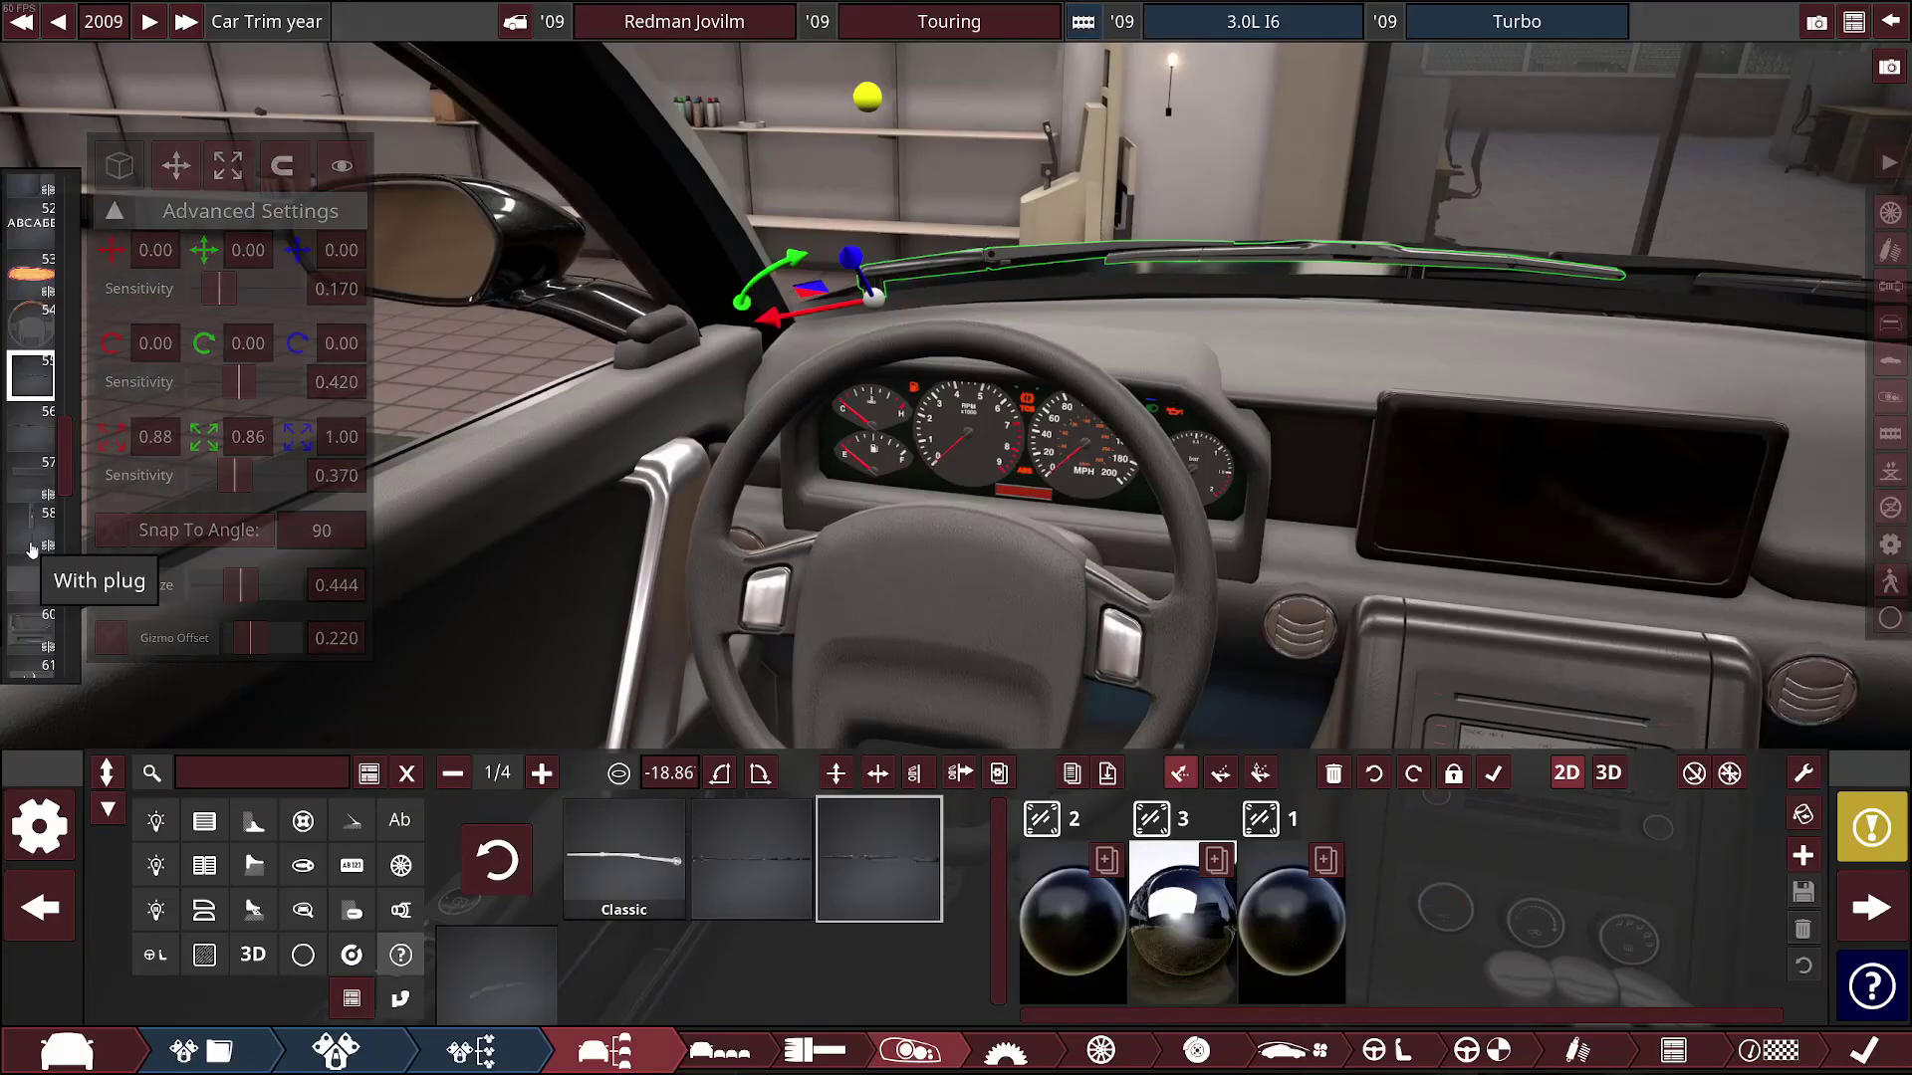
{"action": "scroll", "coordinate": [32, 547], "scroll_direction": "down", "scroll_amount": 9}
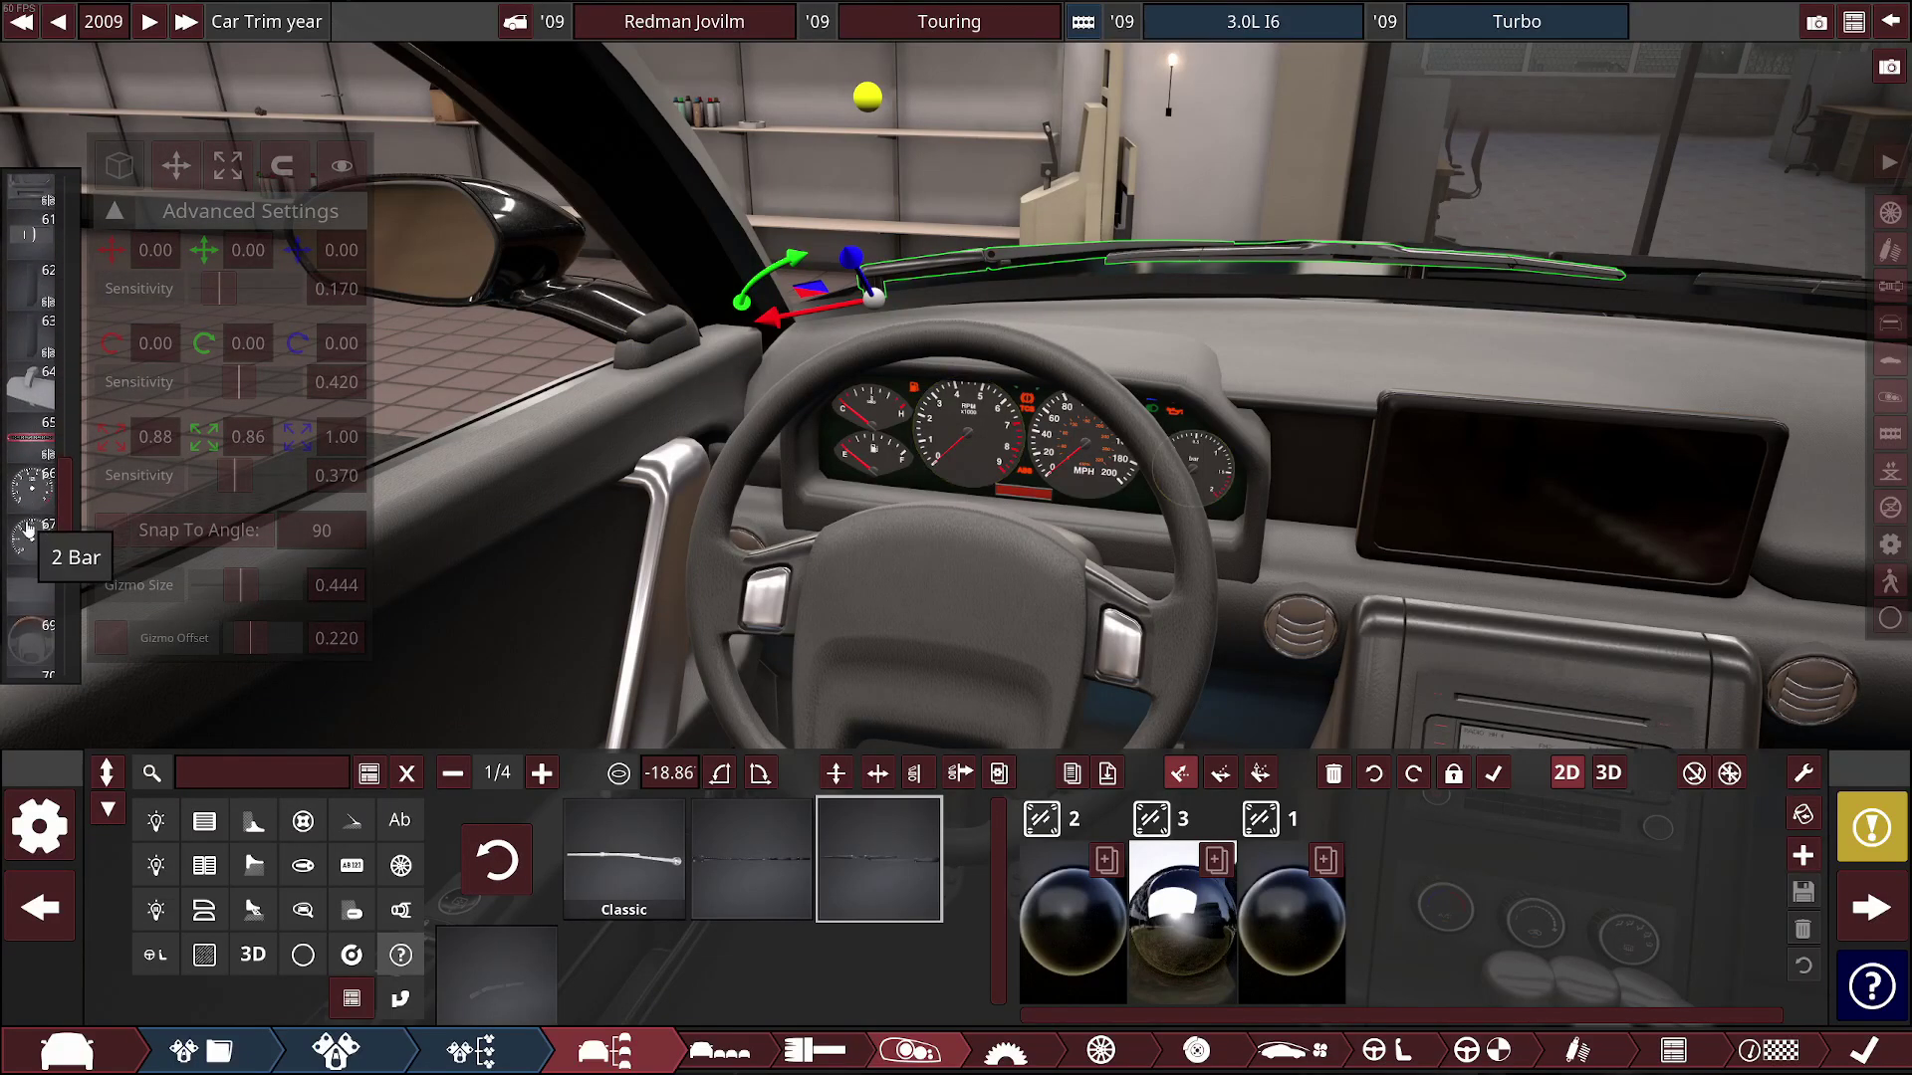
{"action": "scroll", "coordinate": [28, 531], "scroll_direction": "down", "scroll_amount": 3}
{"action": "left_click", "coordinate": [32, 480]}
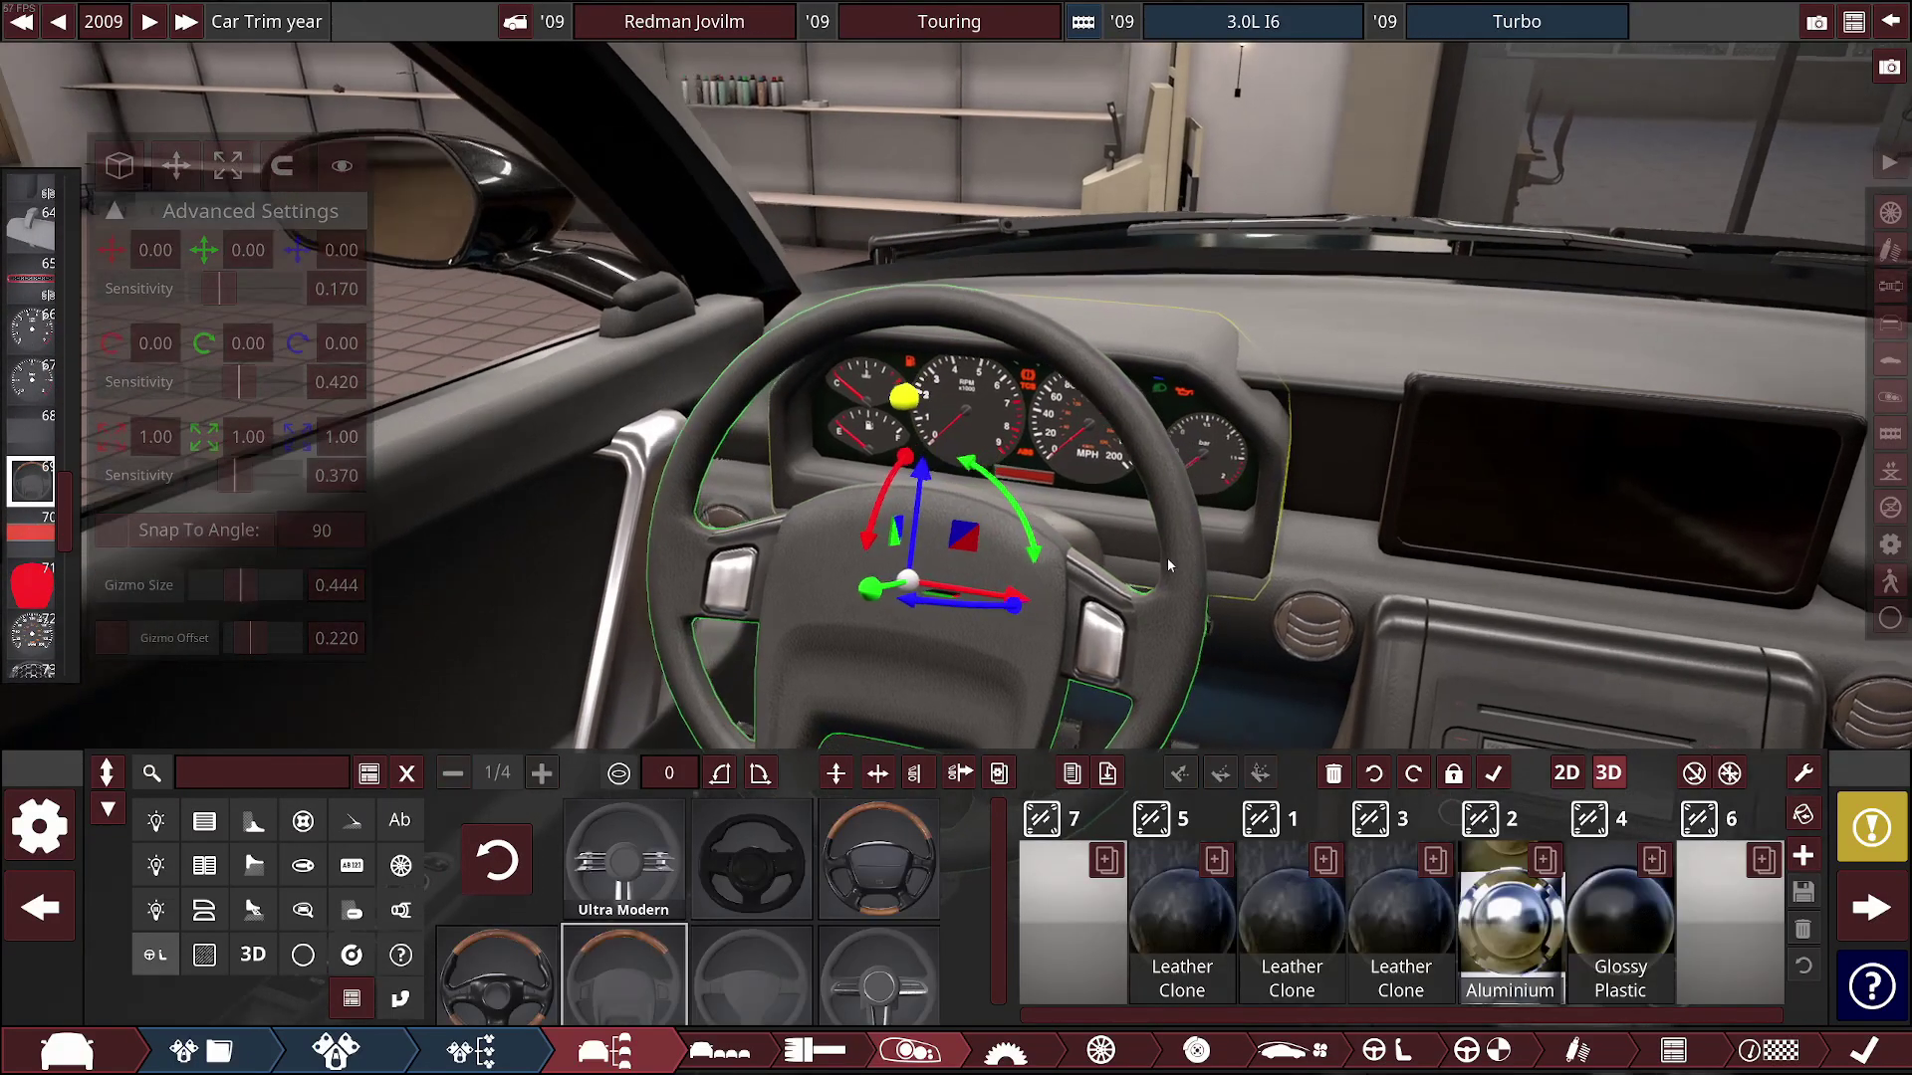
Examine the duplicate steering wheel's material slot 6, keeping the transparent material on its column
{"action": "left_click_drag", "start_coordinate": [1167, 557], "coordinate": [960, 594]}
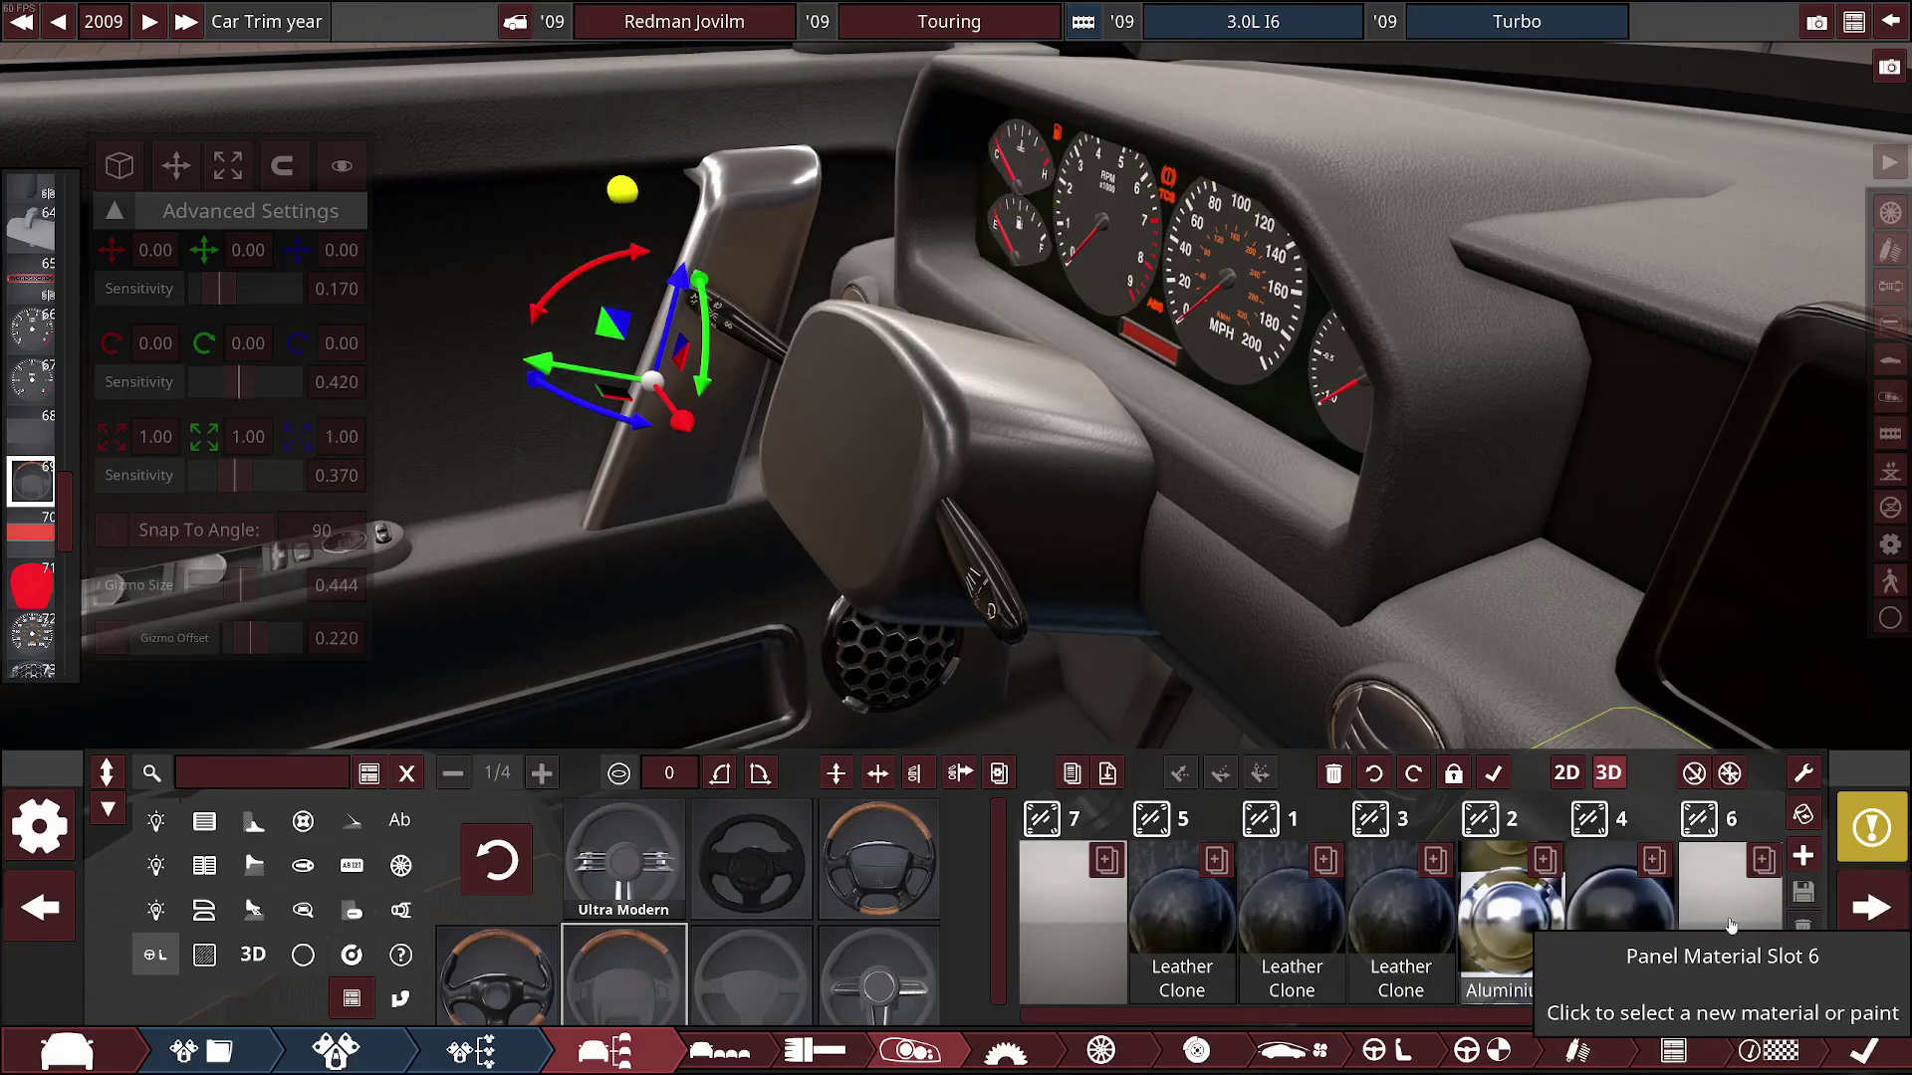
{"action": "left_click", "coordinate": [1730, 925]}
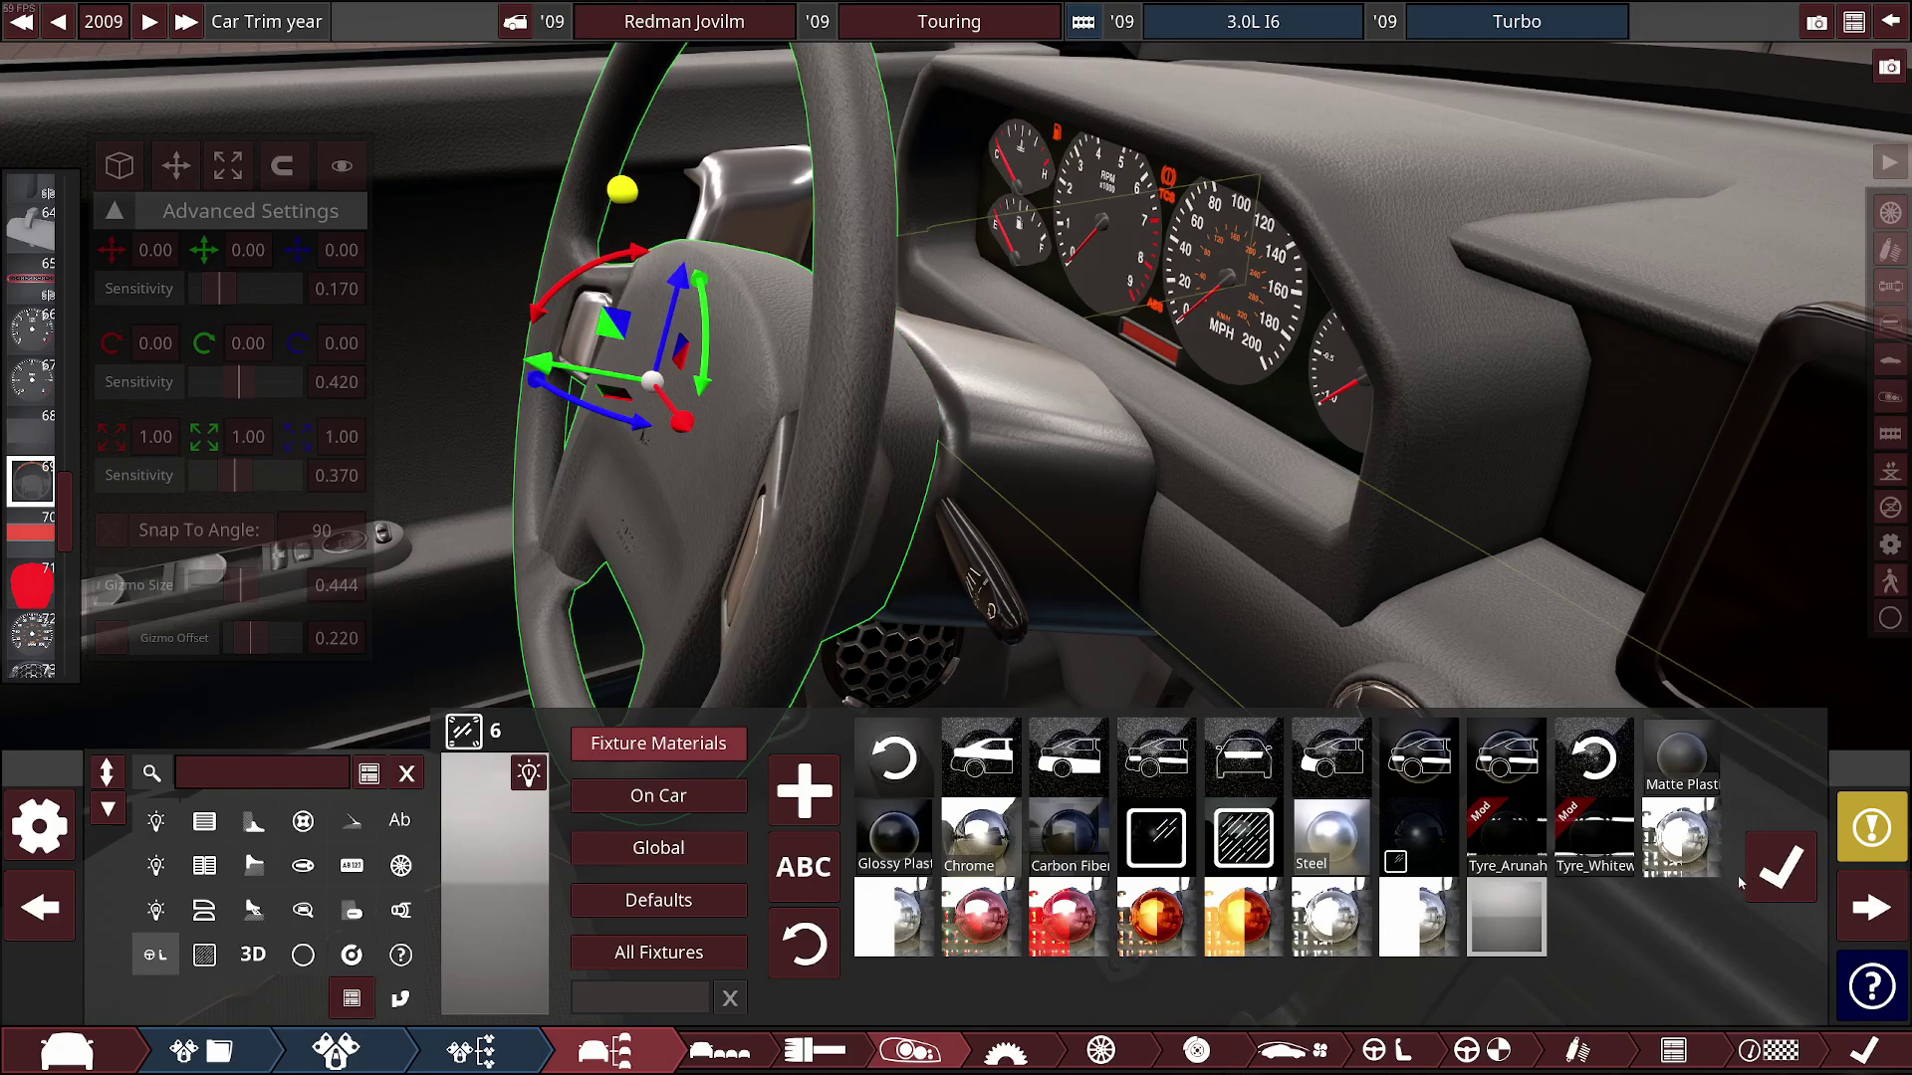
{"action": "left_click", "coordinate": [1499, 934]}
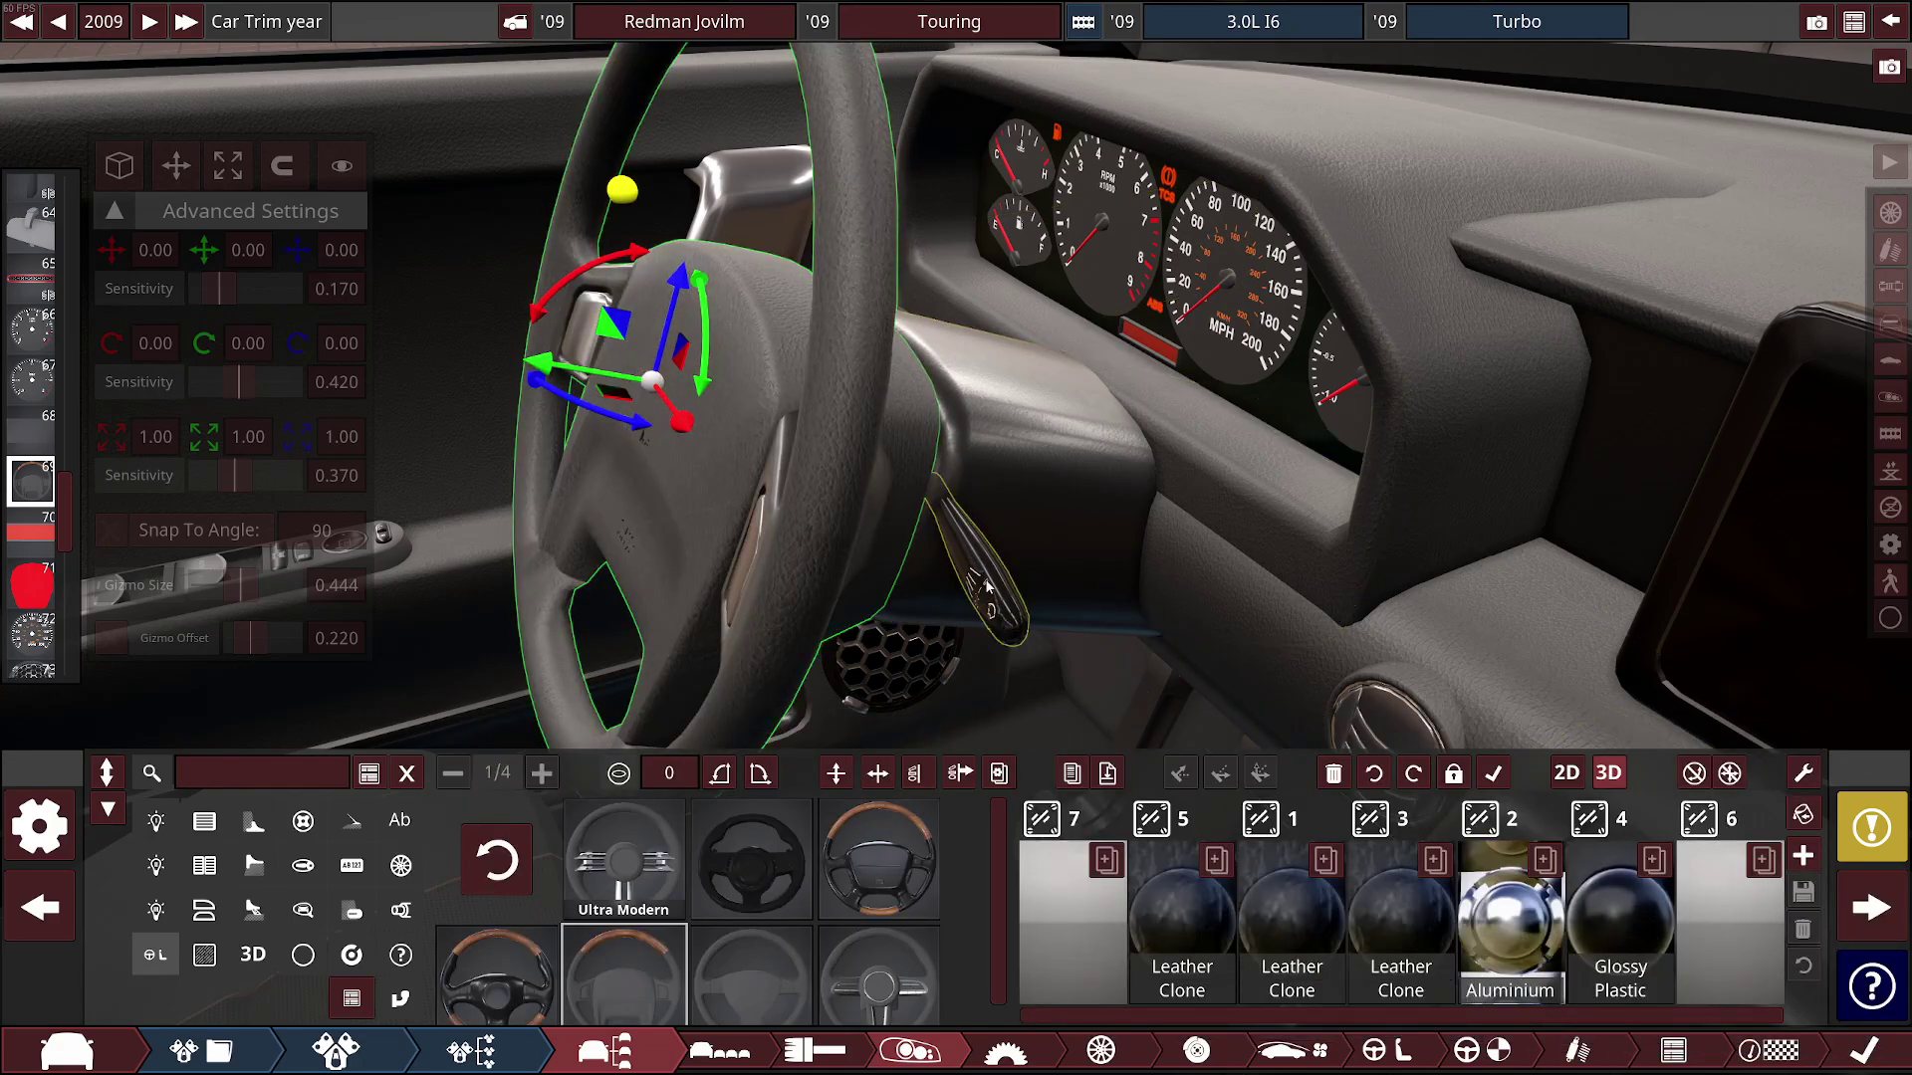
{"action": "left_click_drag", "start_coordinate": [974, 553], "coordinate": [1159, 587]}
{"action": "scroll", "coordinate": [1233, 580], "scroll_direction": "down", "scroll_amount": 3}
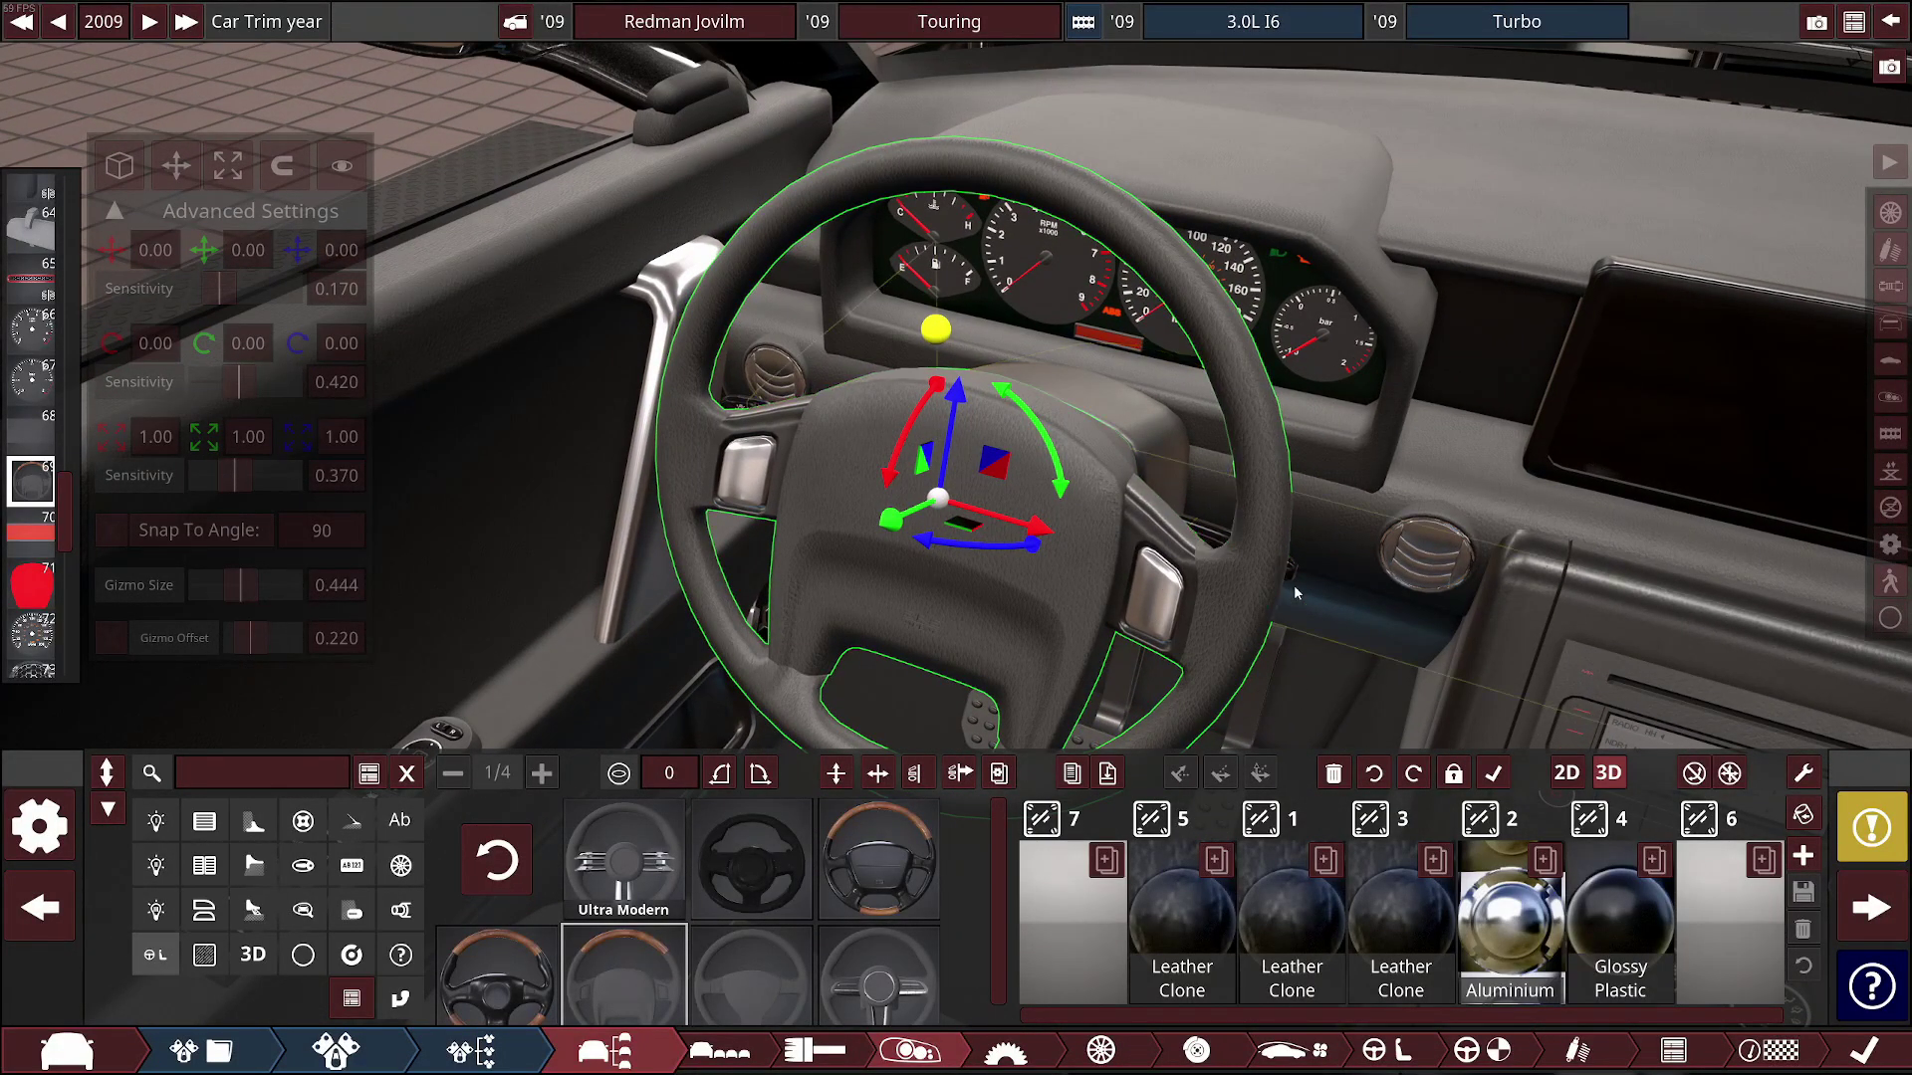
Switch to AutoBeam Animation Generator, and set the animation type to Steering (Wheel) with prop ID 69
{"action": "key", "text": "alt+Tab"}
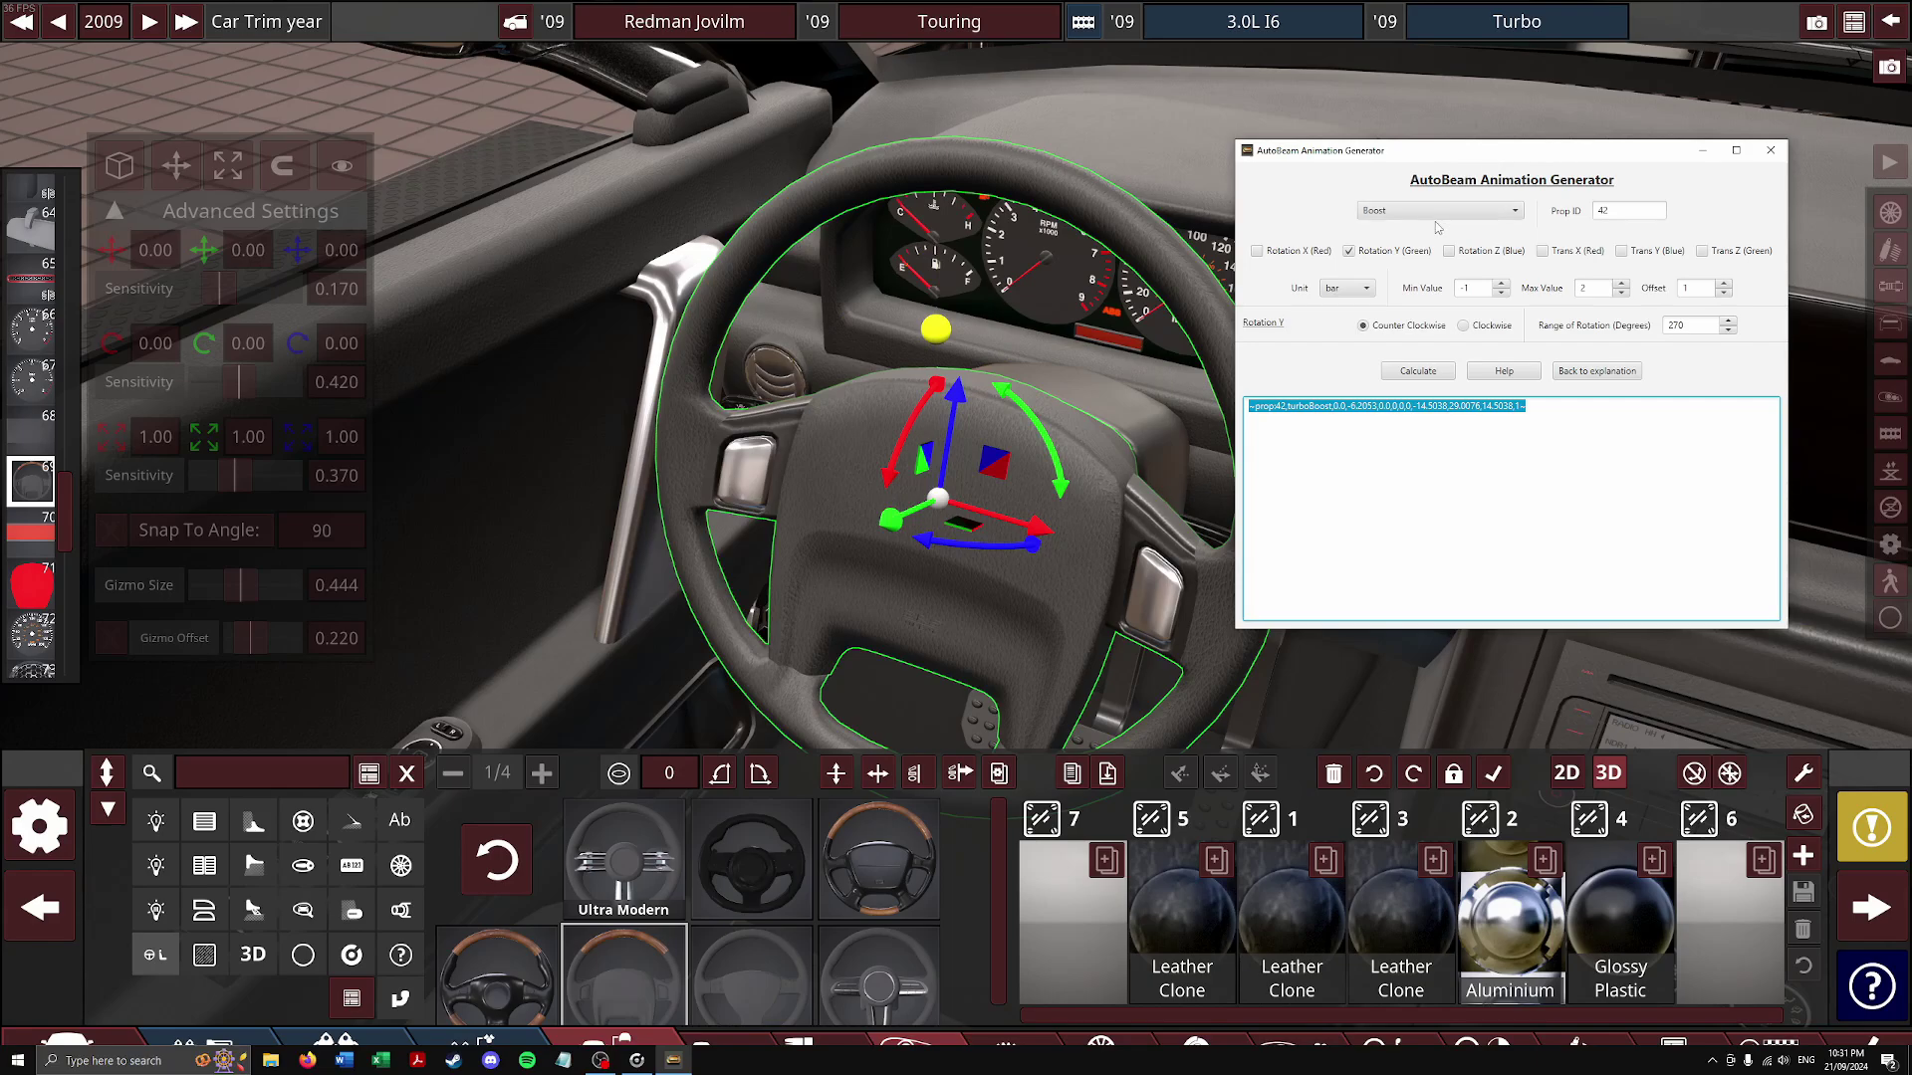
{"action": "left_click", "coordinate": [1433, 210]}
{"action": "left_click", "coordinate": [1434, 232]}
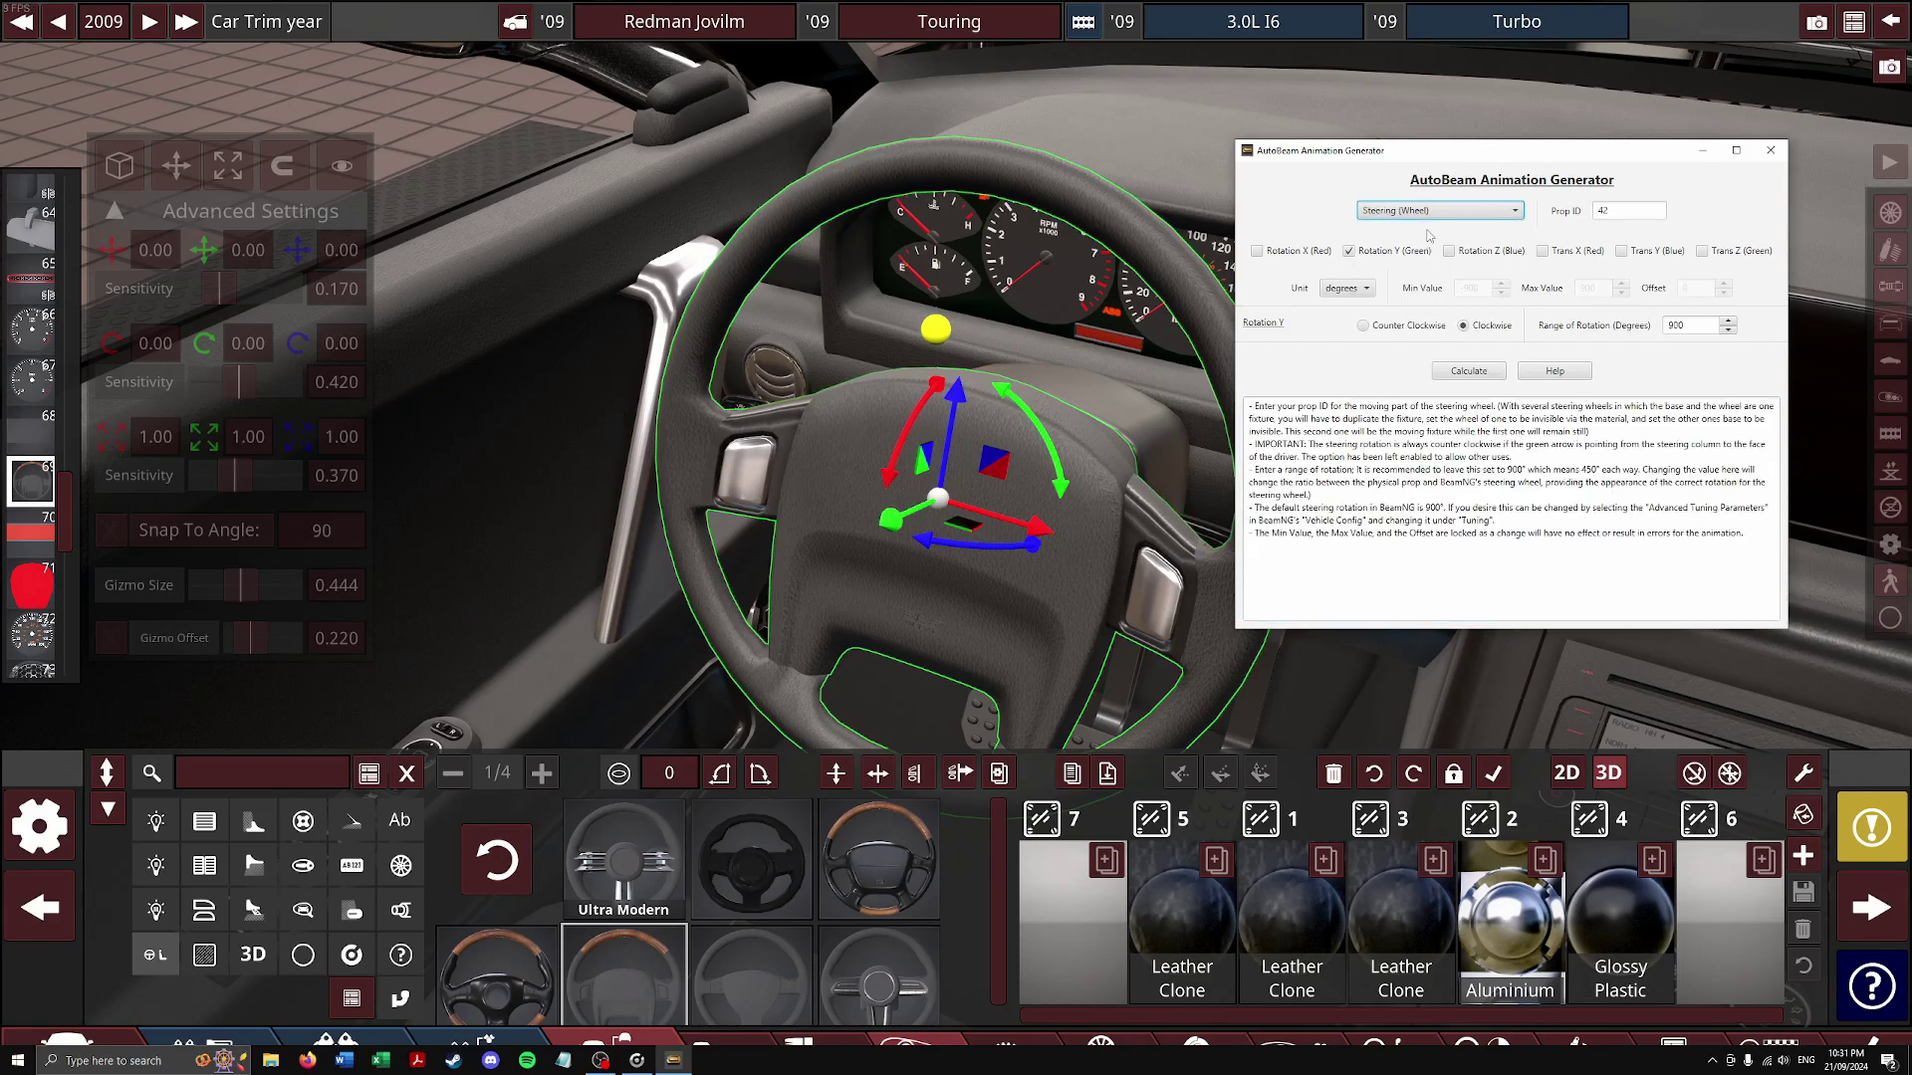
{"action": "double_click", "coordinate": [1648, 212]}
{"action": "type", "text": "69"}
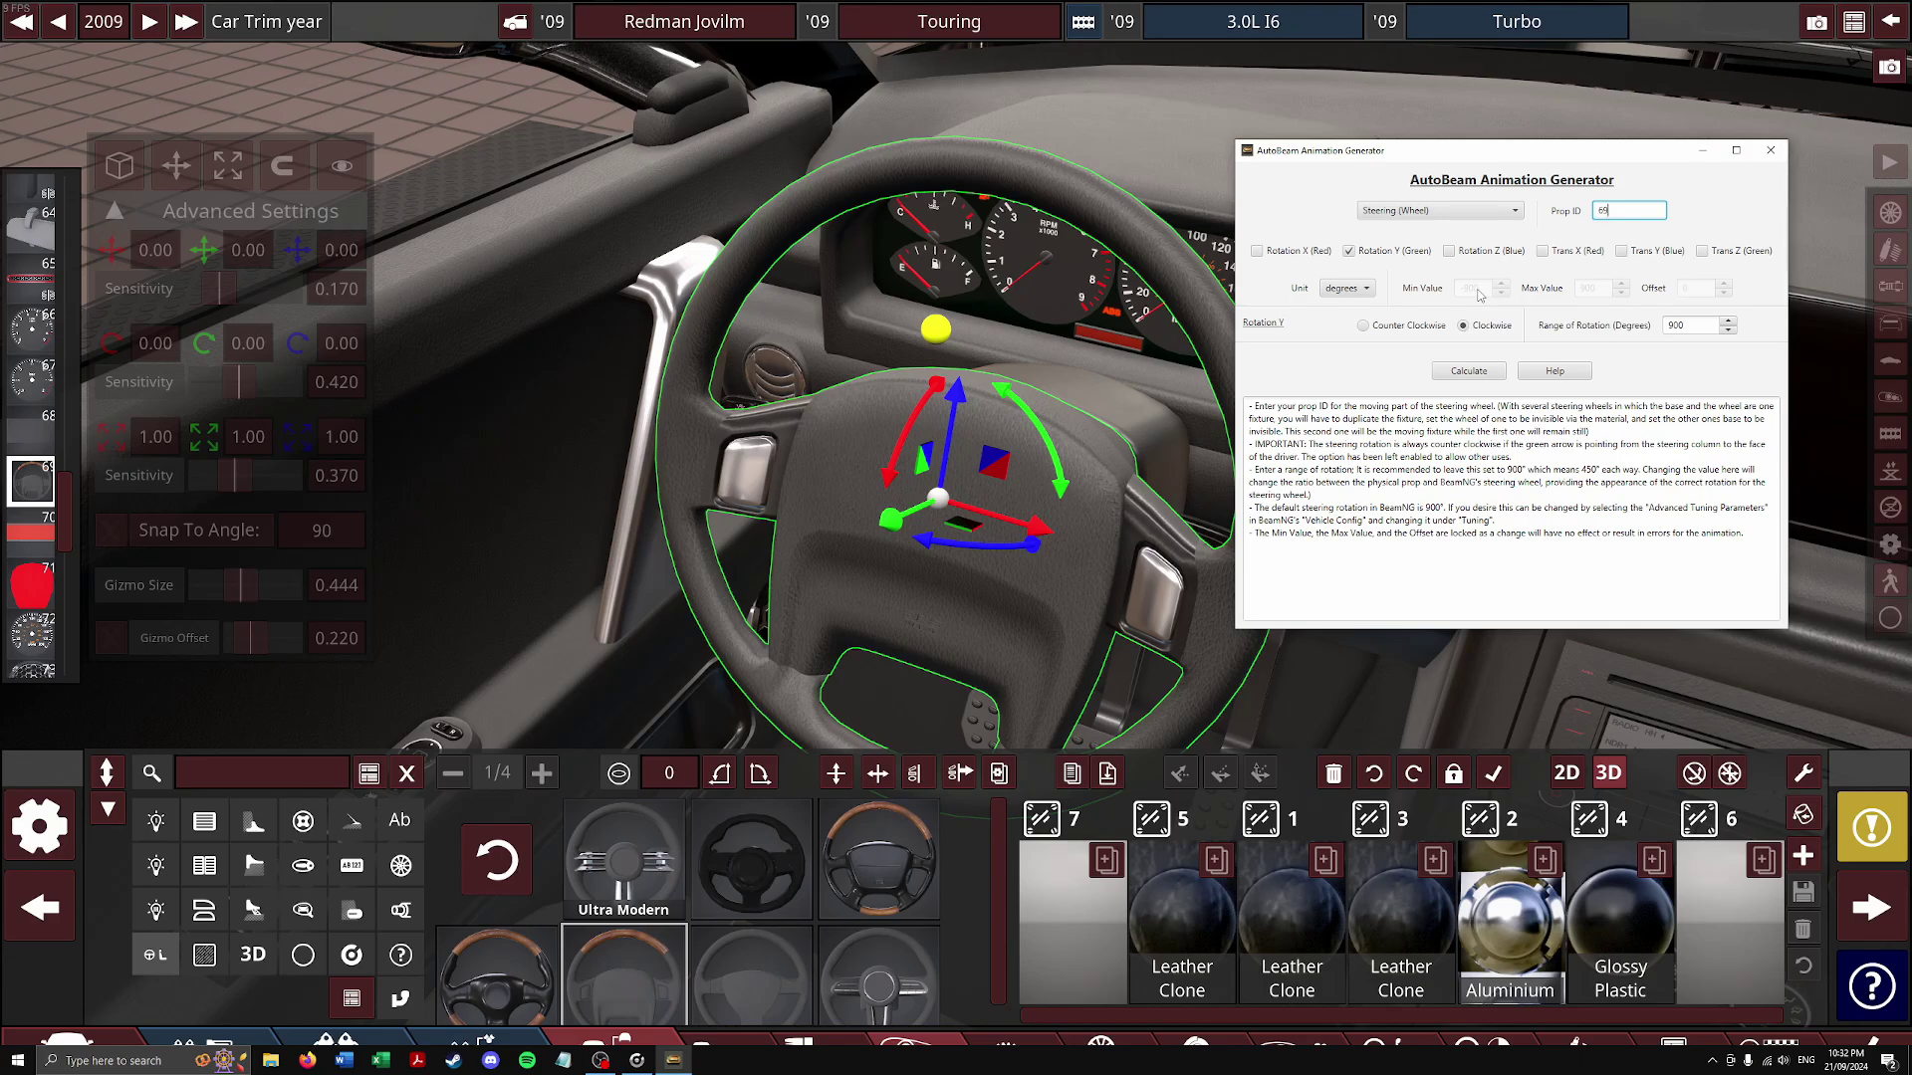
Set the steering wheel's range of rotation to 720 degrees and calculate its animation line
{"action": "double_click", "coordinate": [1693, 325]}
{"action": "left_click", "coordinate": [1694, 325]}
{"action": "double_click", "coordinate": [1694, 324]}
{"action": "type", "text": "720"}
{"action": "left_click", "coordinate": [1469, 371]}
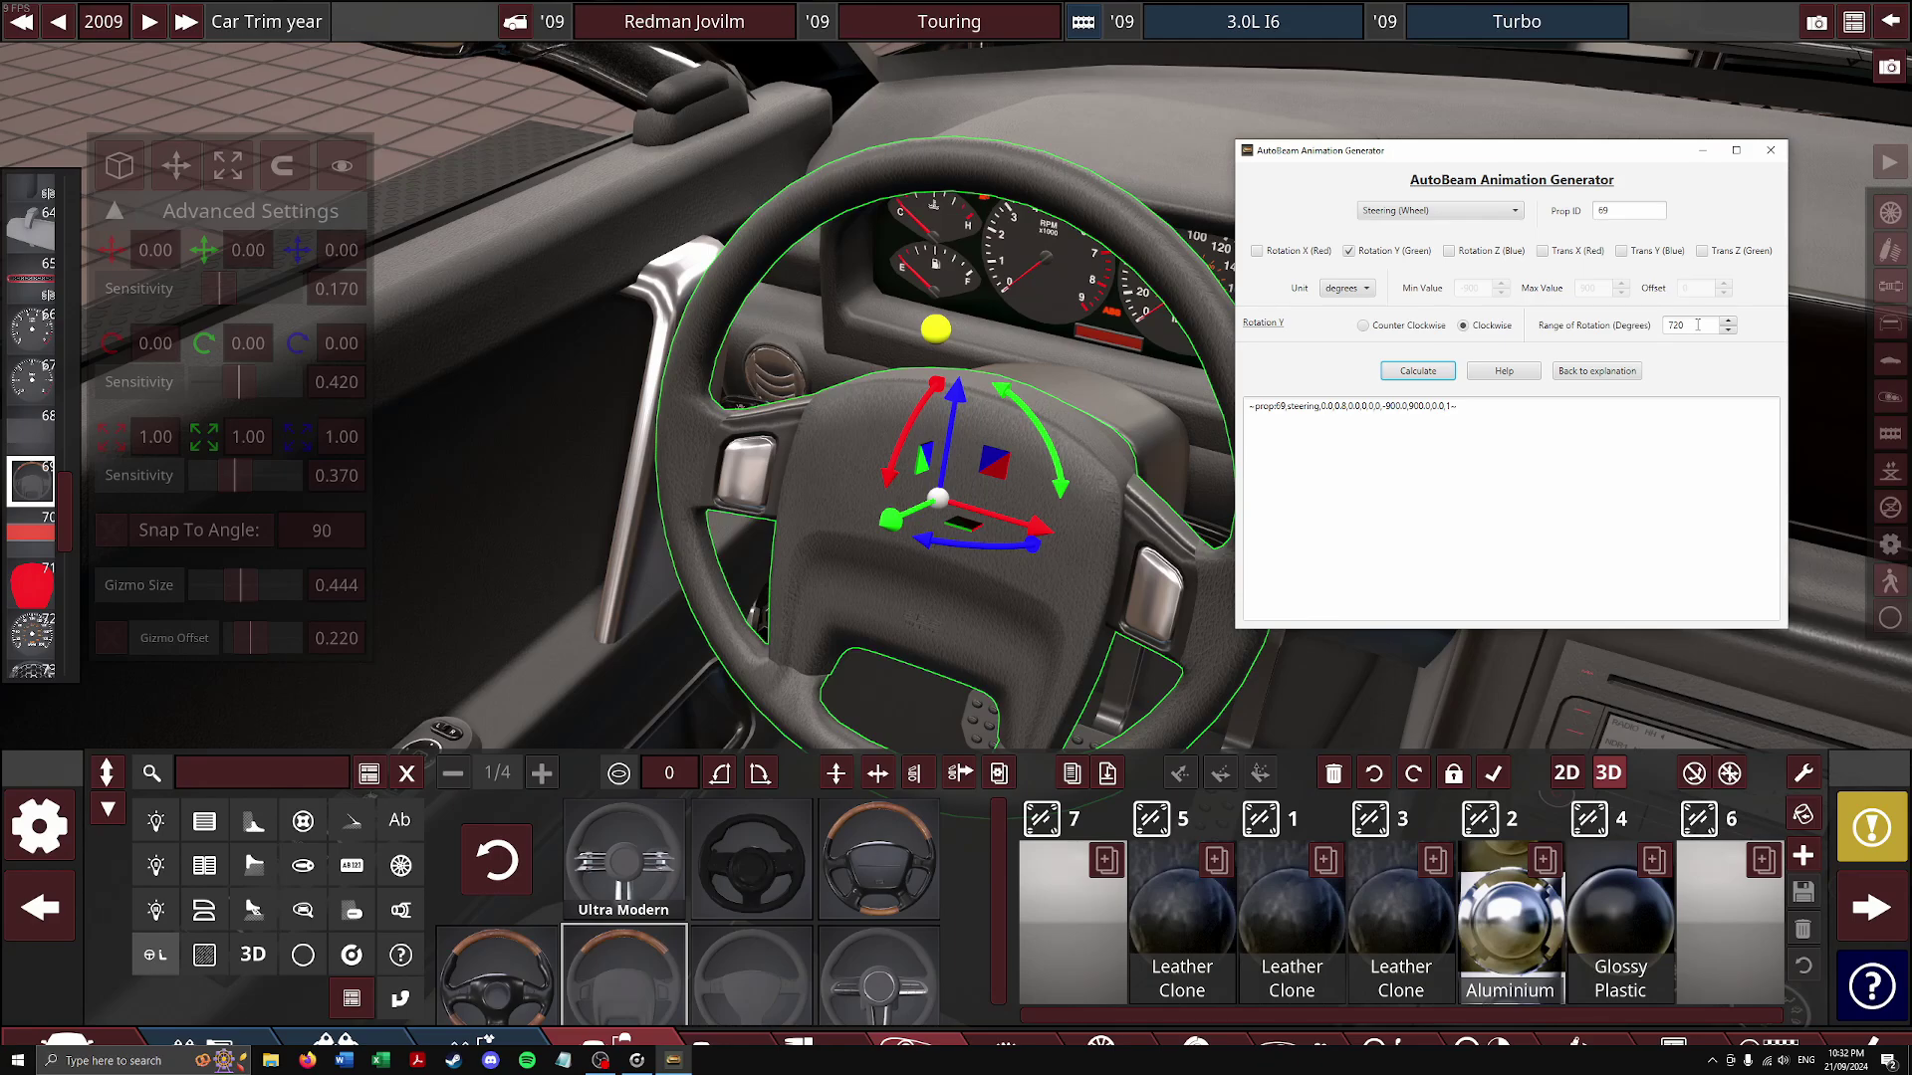
Set the steering wheel's range of rotation to 900 degrees and recalculate its animation line
{"action": "double_click", "coordinate": [1697, 325]}
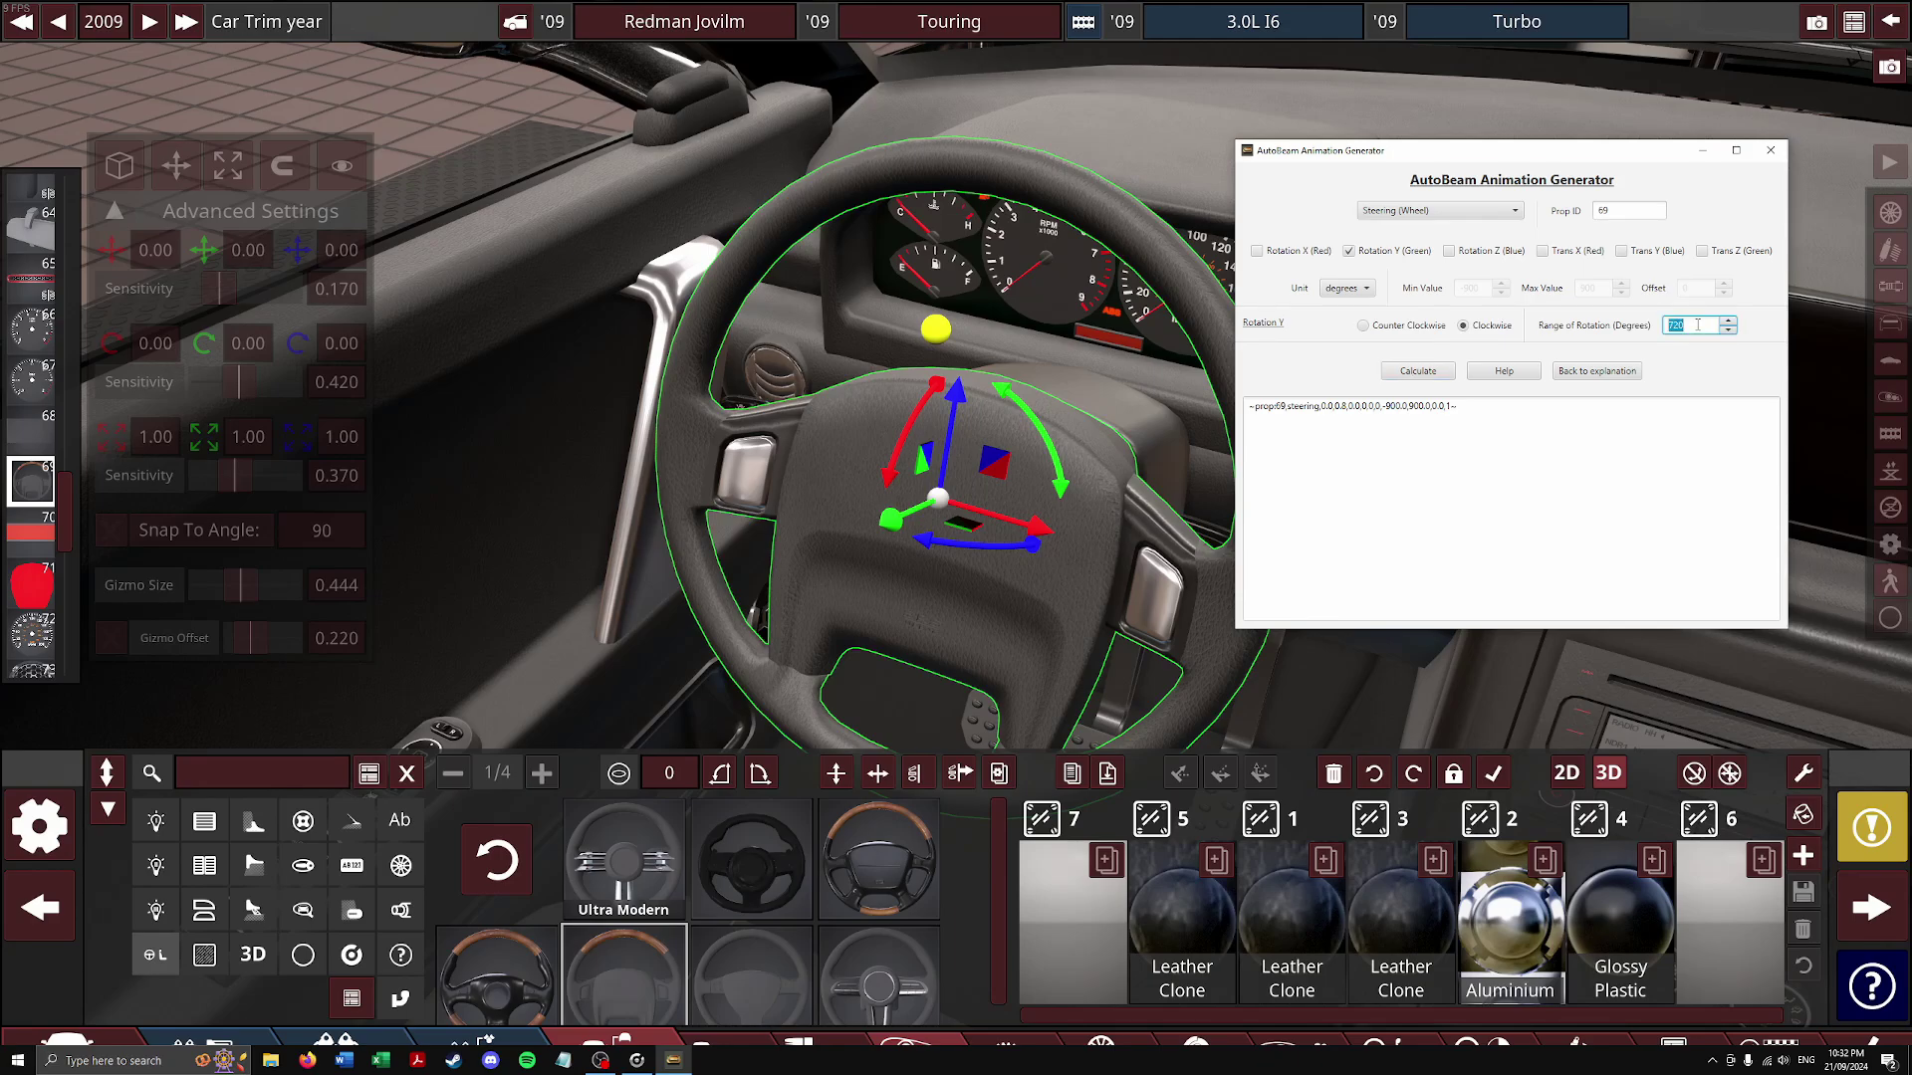
{"action": "left_click_drag", "start_coordinate": [1336, 411], "coordinate": [1249, 406]}
{"action": "left_click", "coordinate": [1347, 416]}
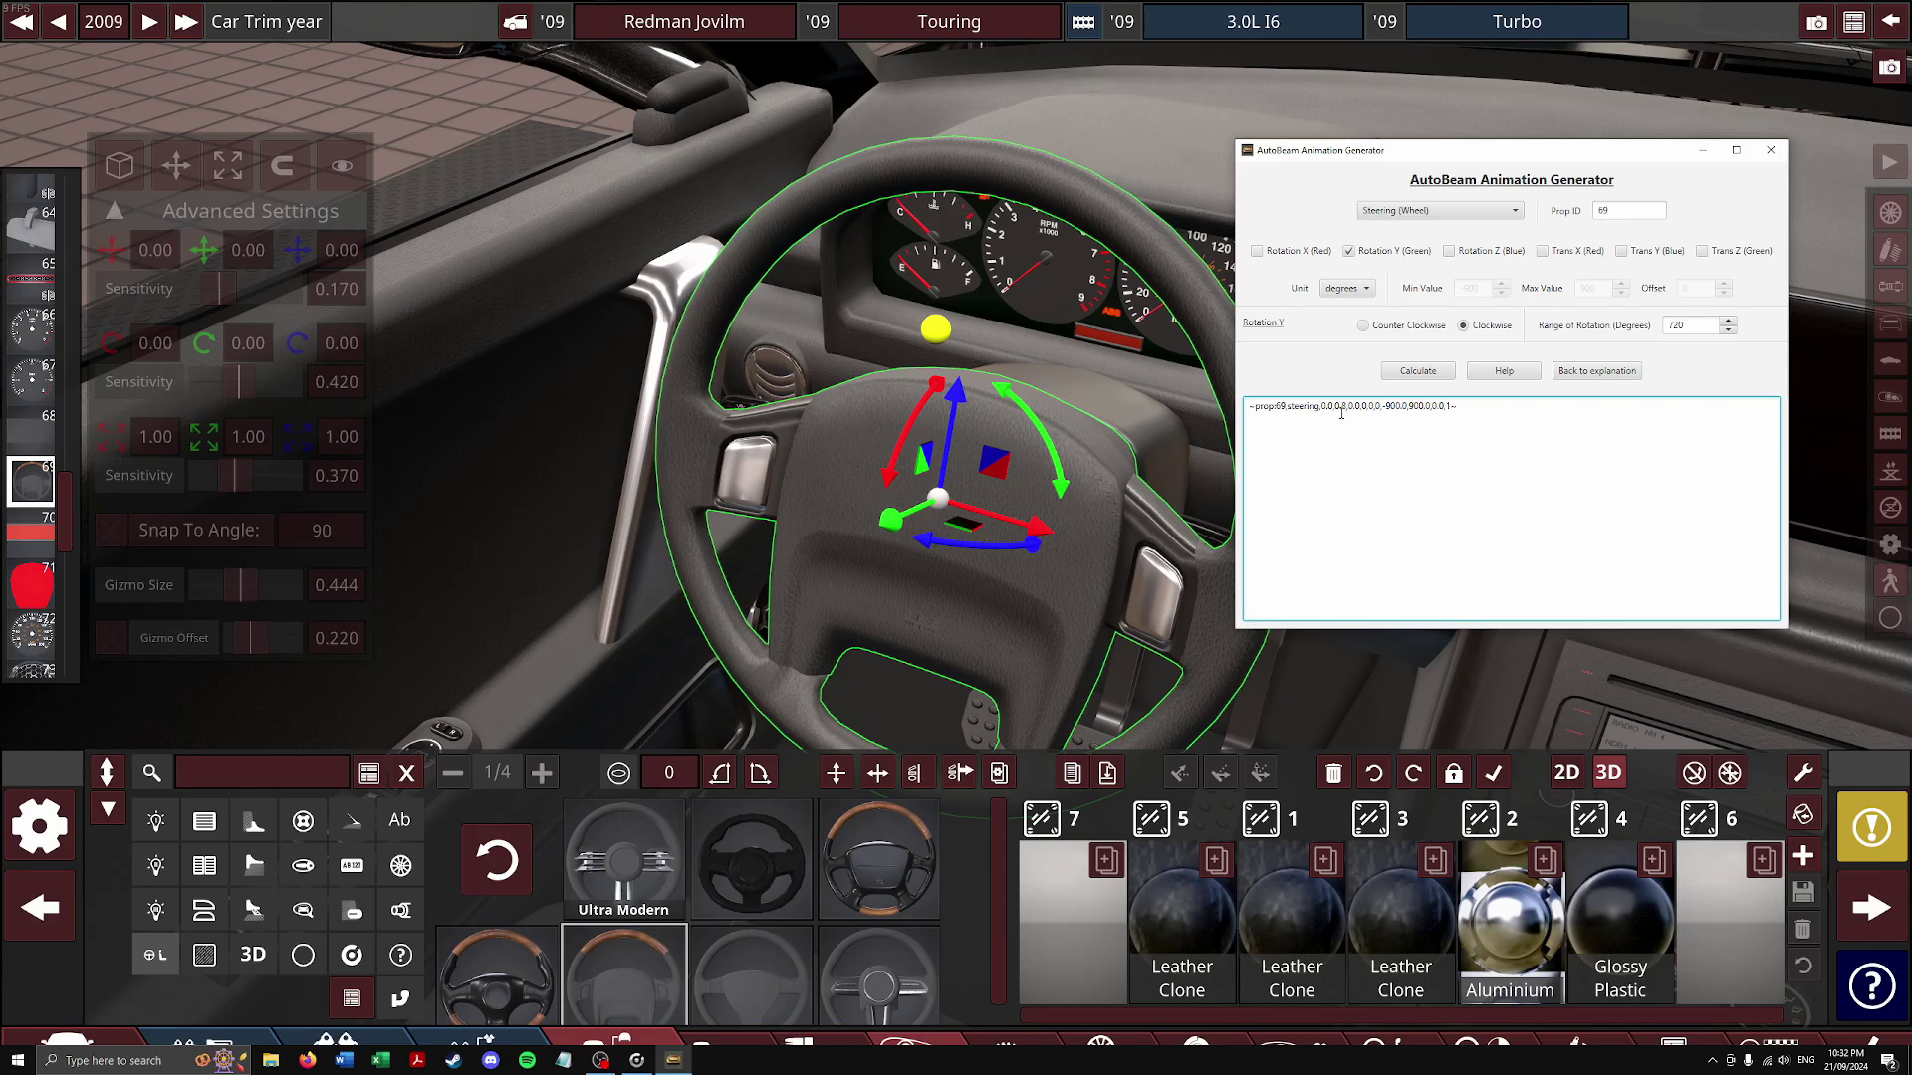
{"action": "double_click", "coordinate": [1681, 325]}
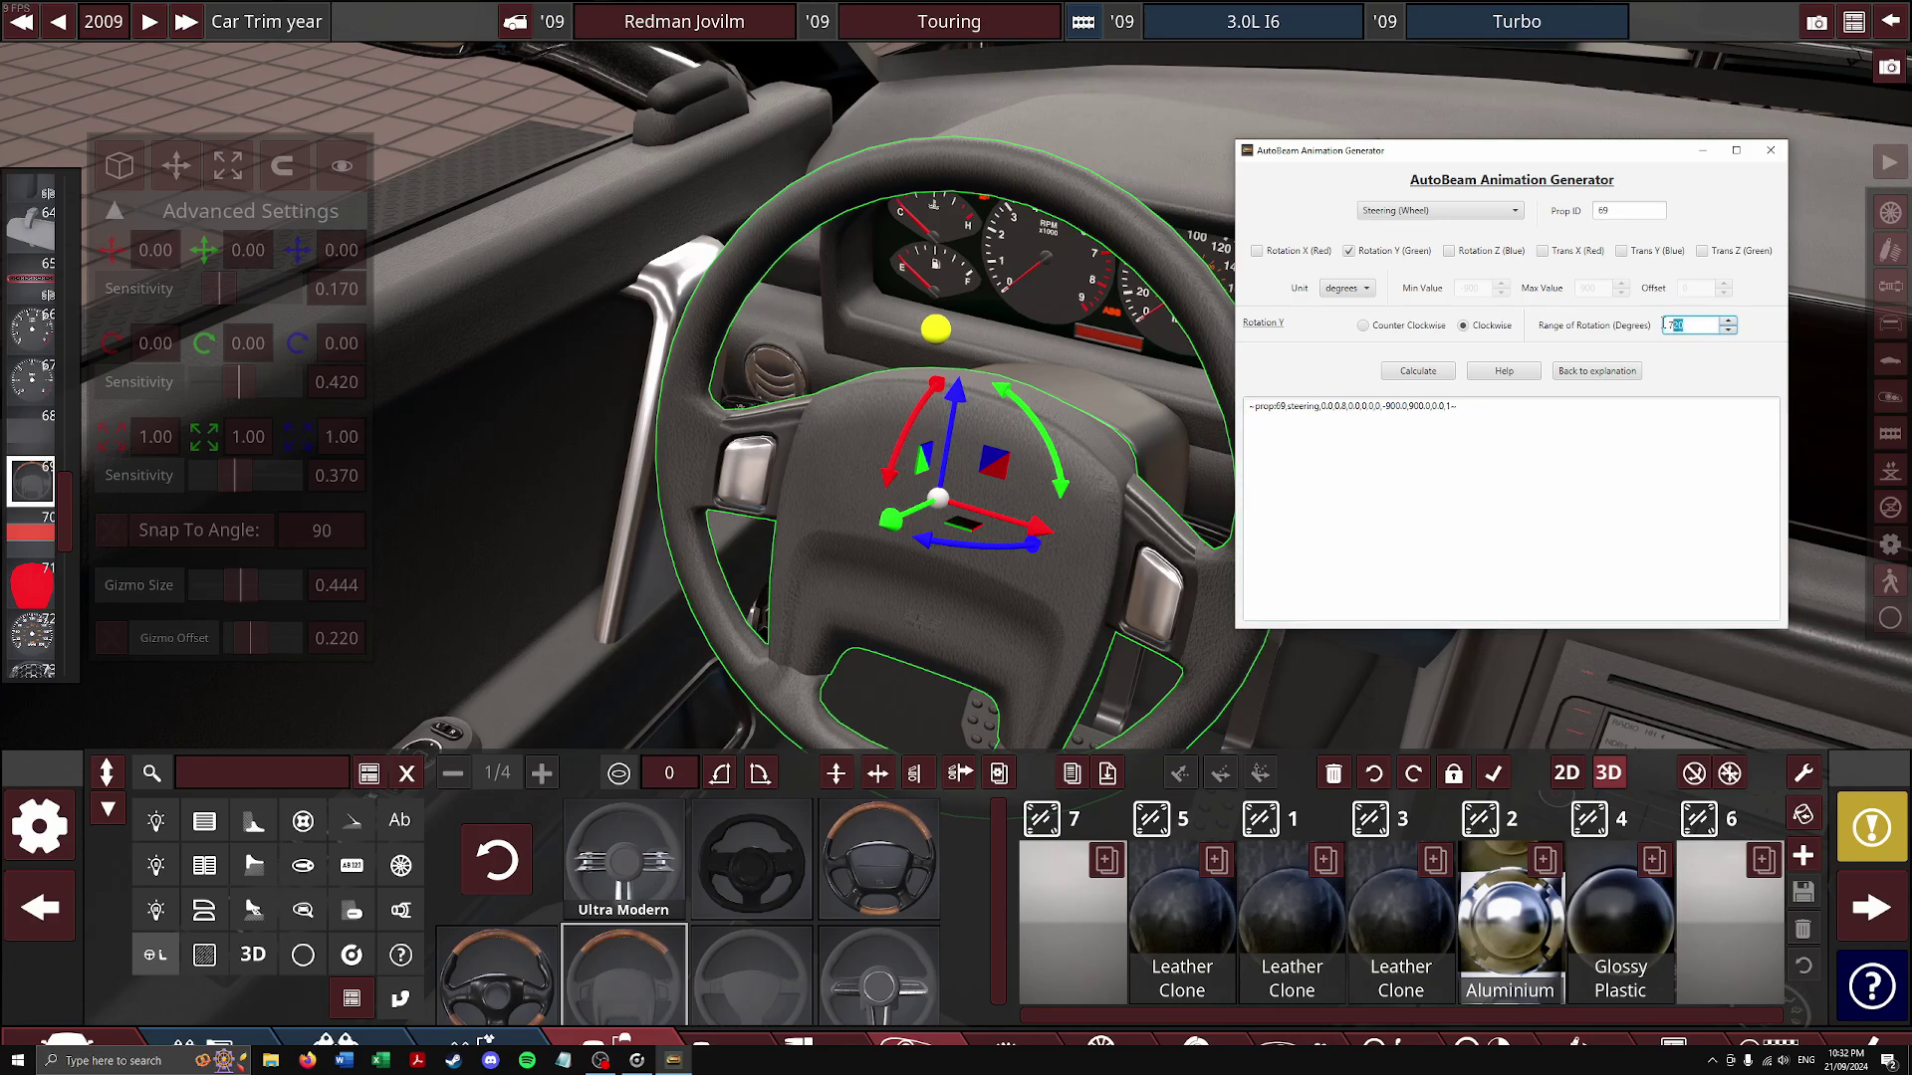
{"action": "left_click", "coordinate": [1418, 371]}
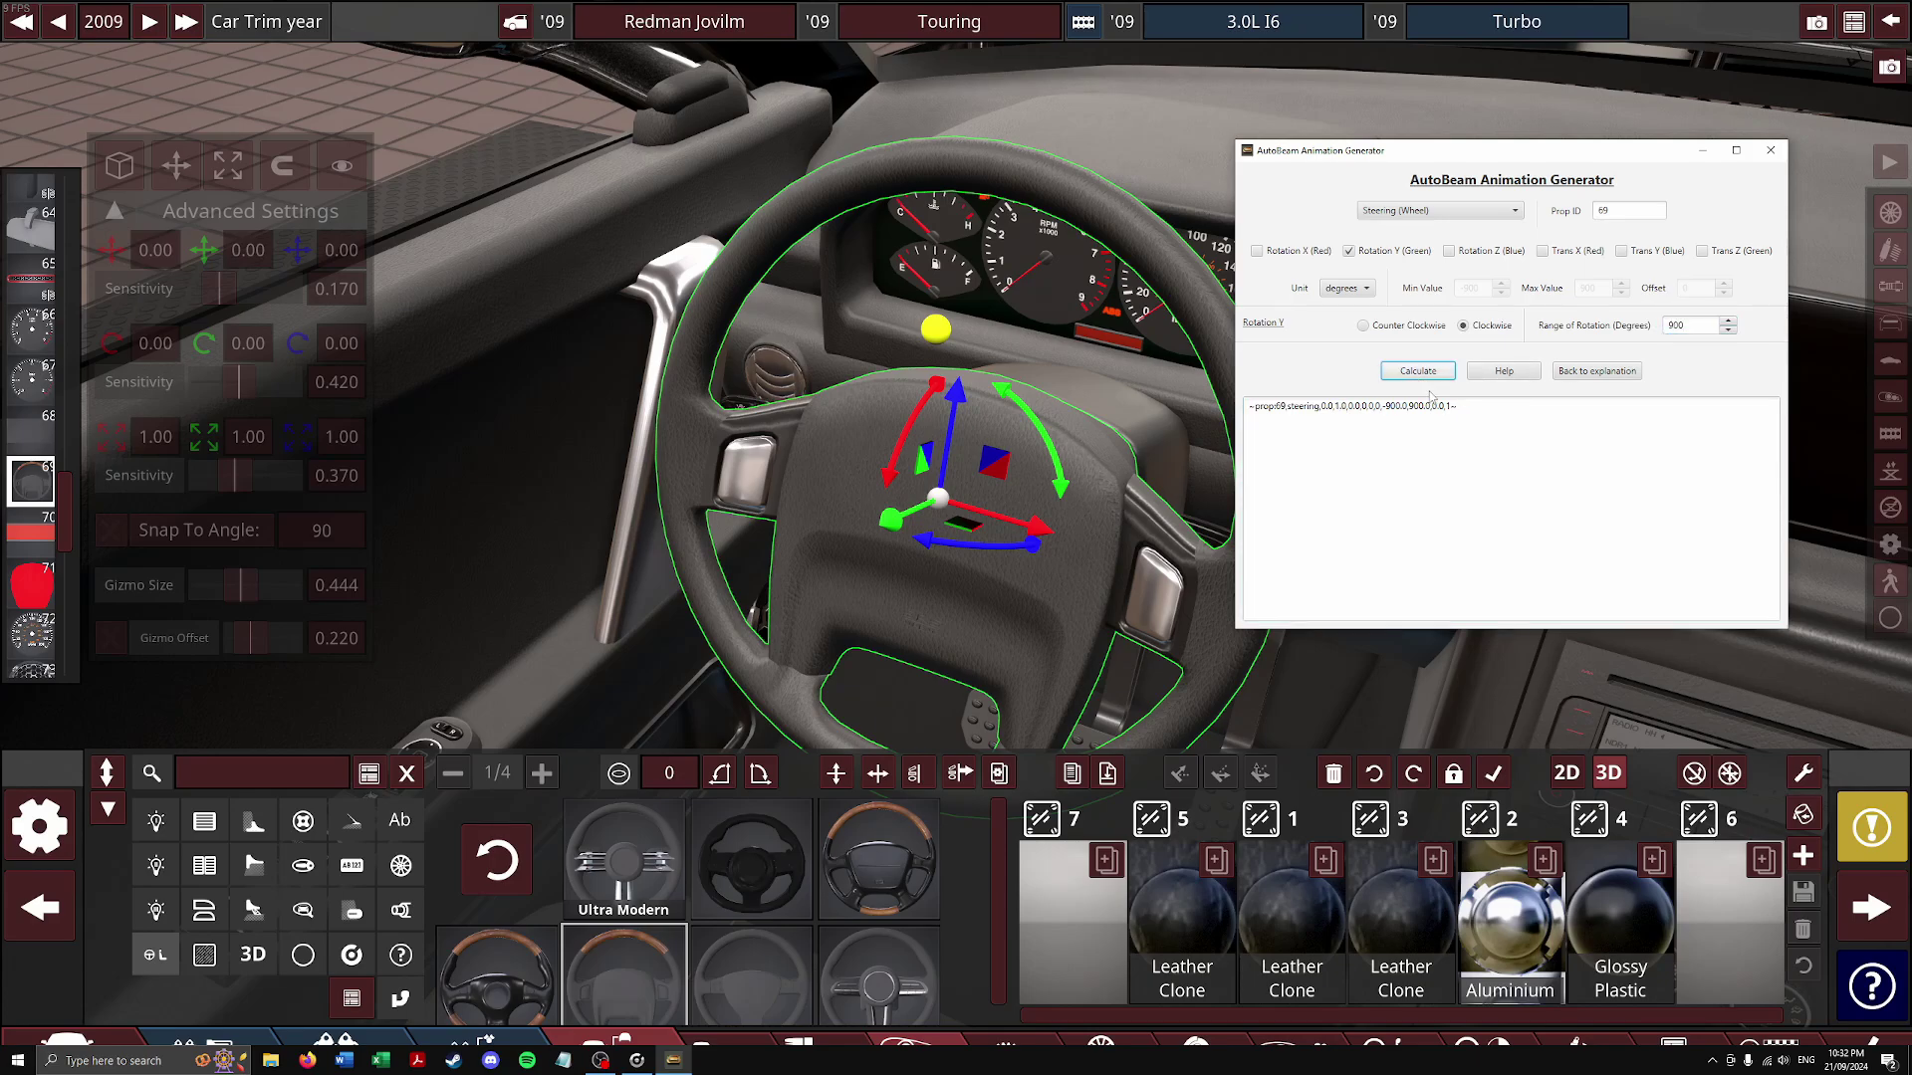
Copy the calculated steering line for prop 69 into Automation's trim description, below the turboBoost line
{"action": "key", "text": "ctrl+a"}
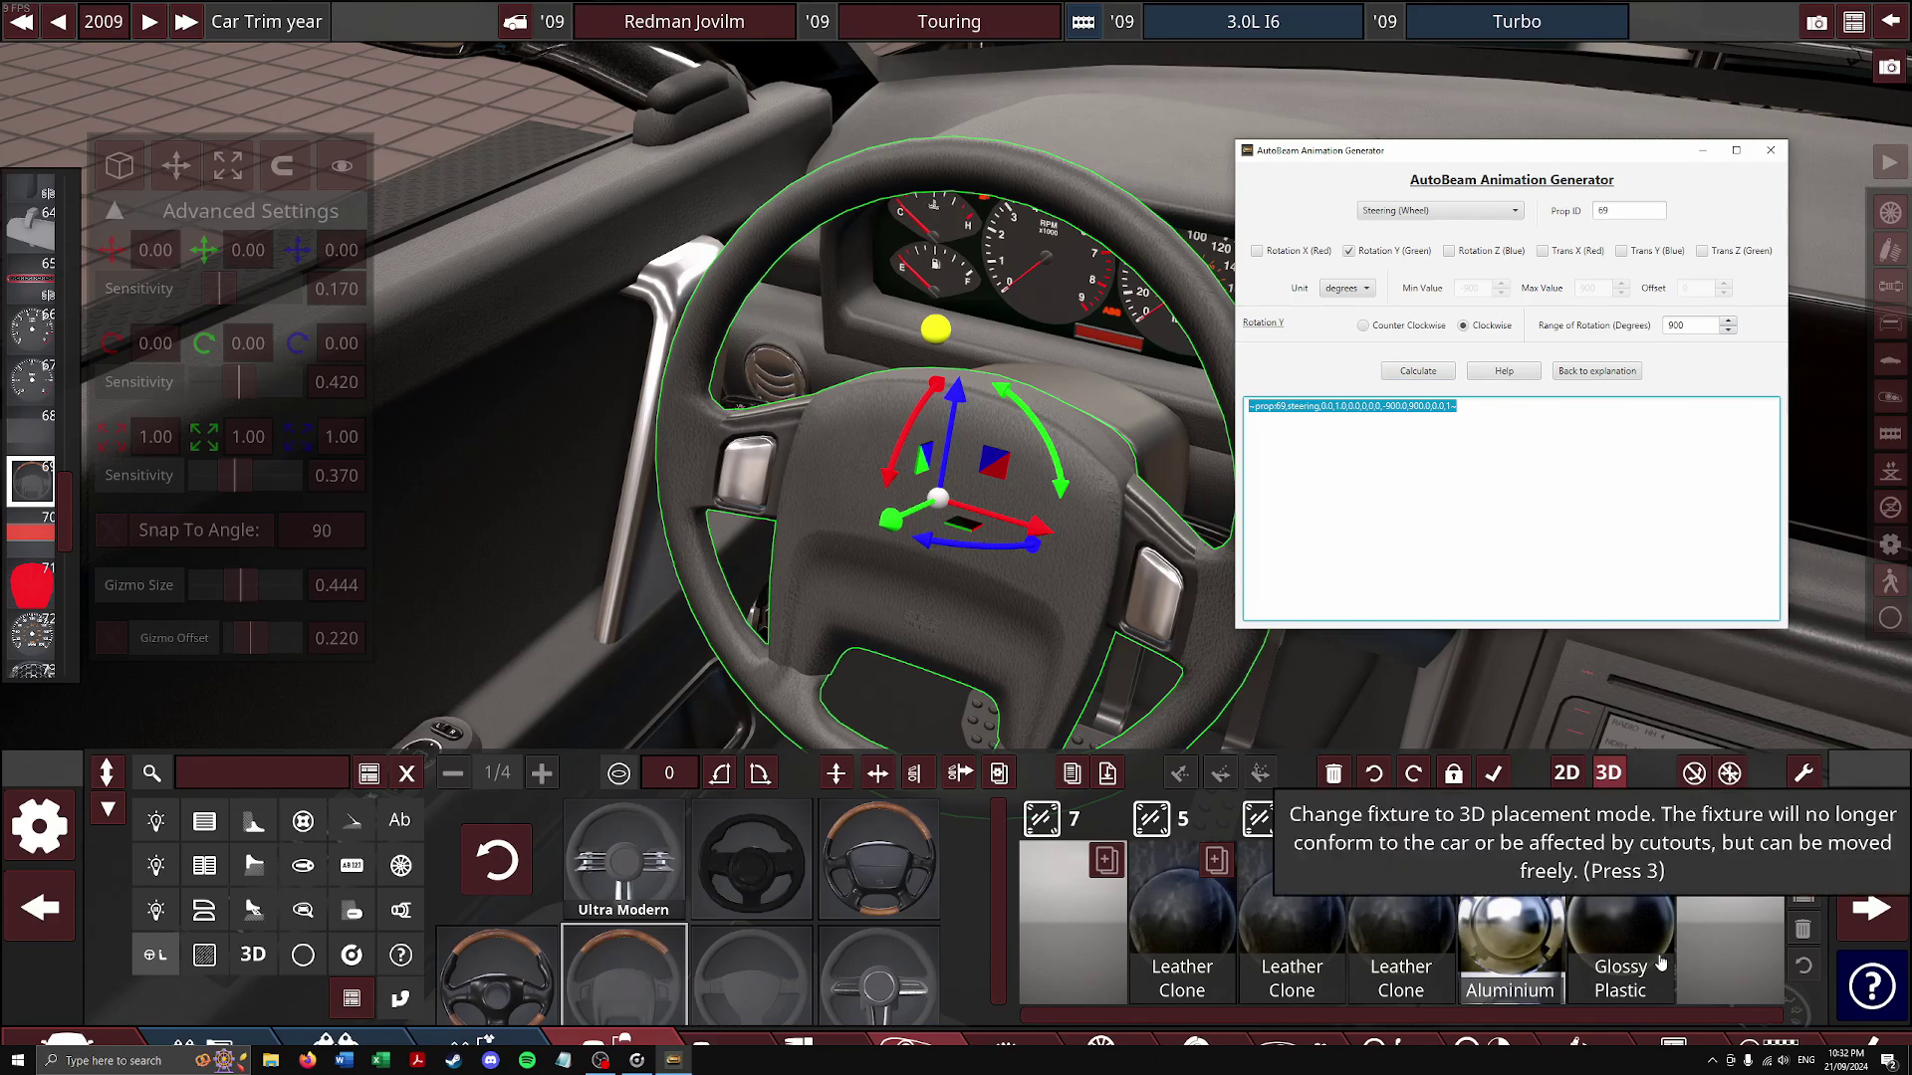
{"action": "left_click", "coordinate": [1673, 1050]}
{"action": "left_click", "coordinate": [1305, 948]}
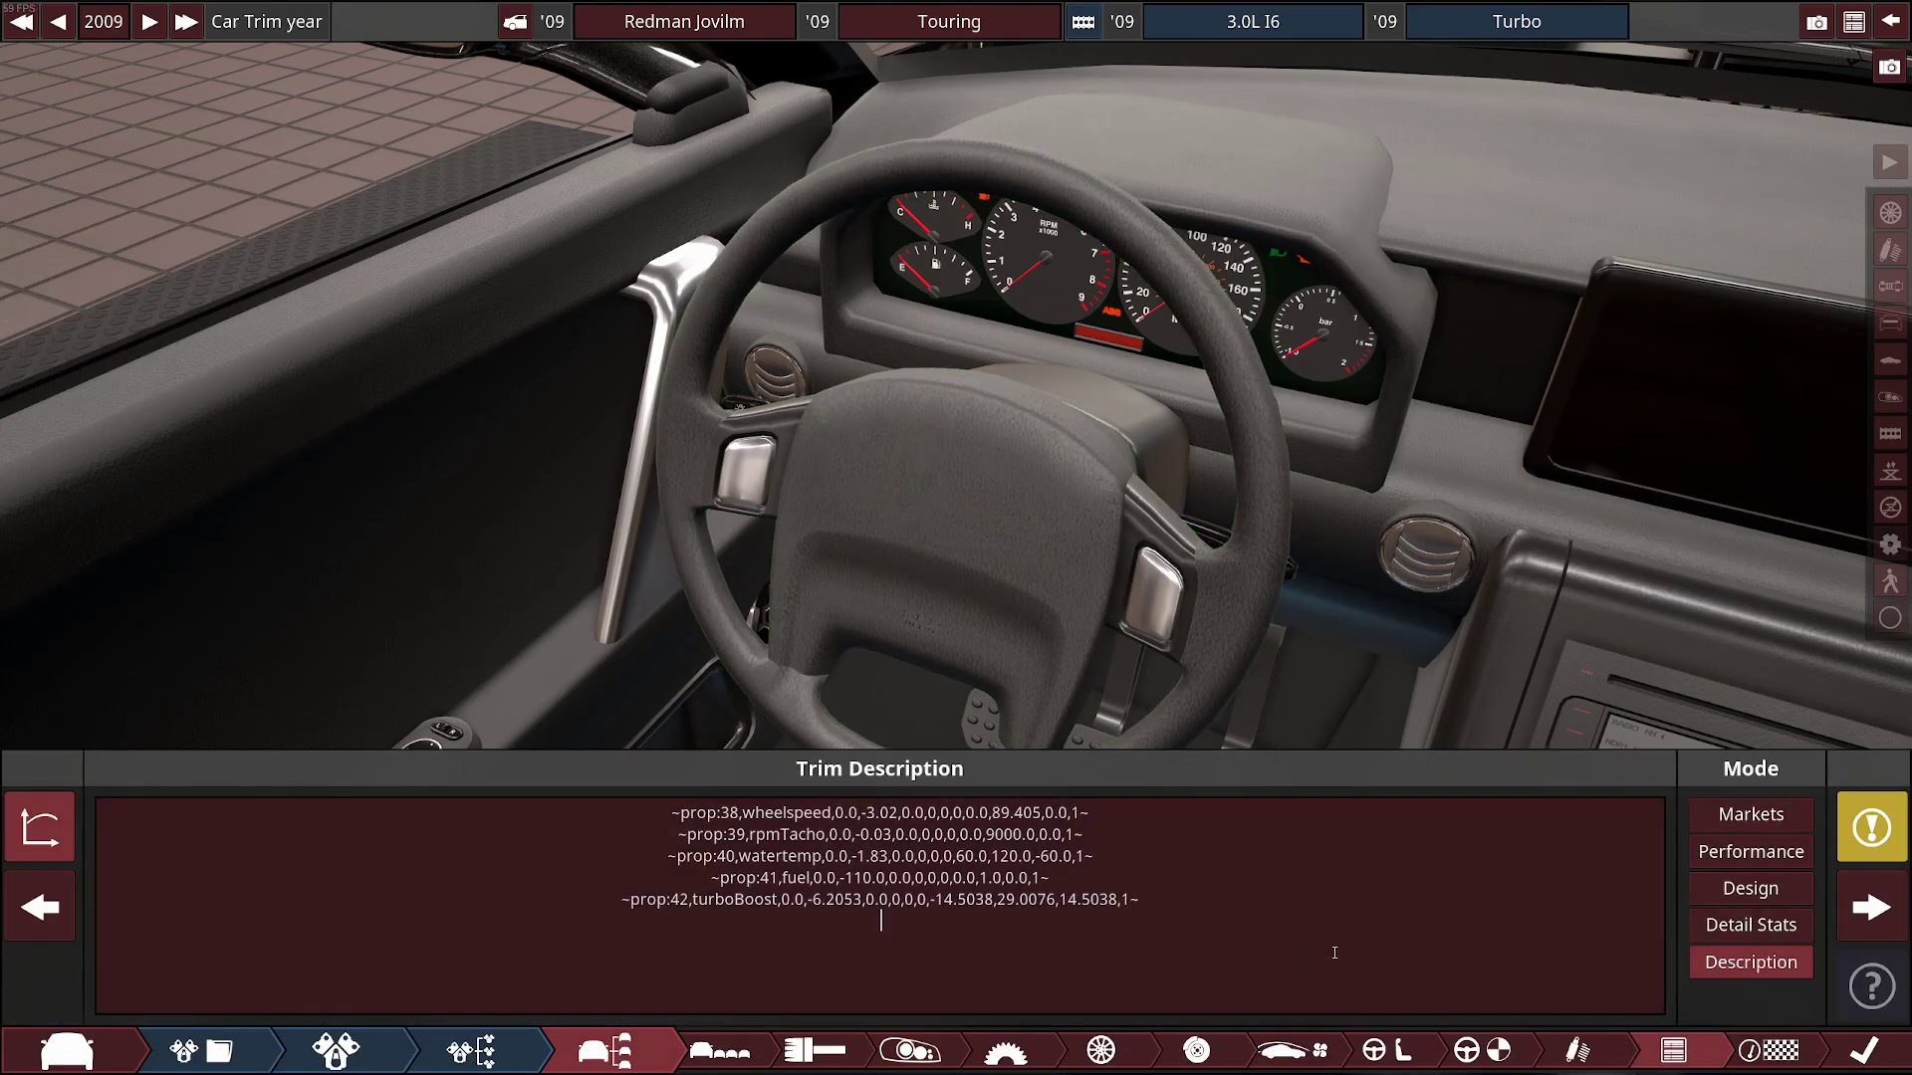
{"action": "key", "text": "ctrl+v"}
Return to the fixtures, select the Indicator Stalk (LHD), fixture 74, and inspect its rotation axes behind the steering wheel
{"action": "left_click", "coordinate": [911, 1051]}
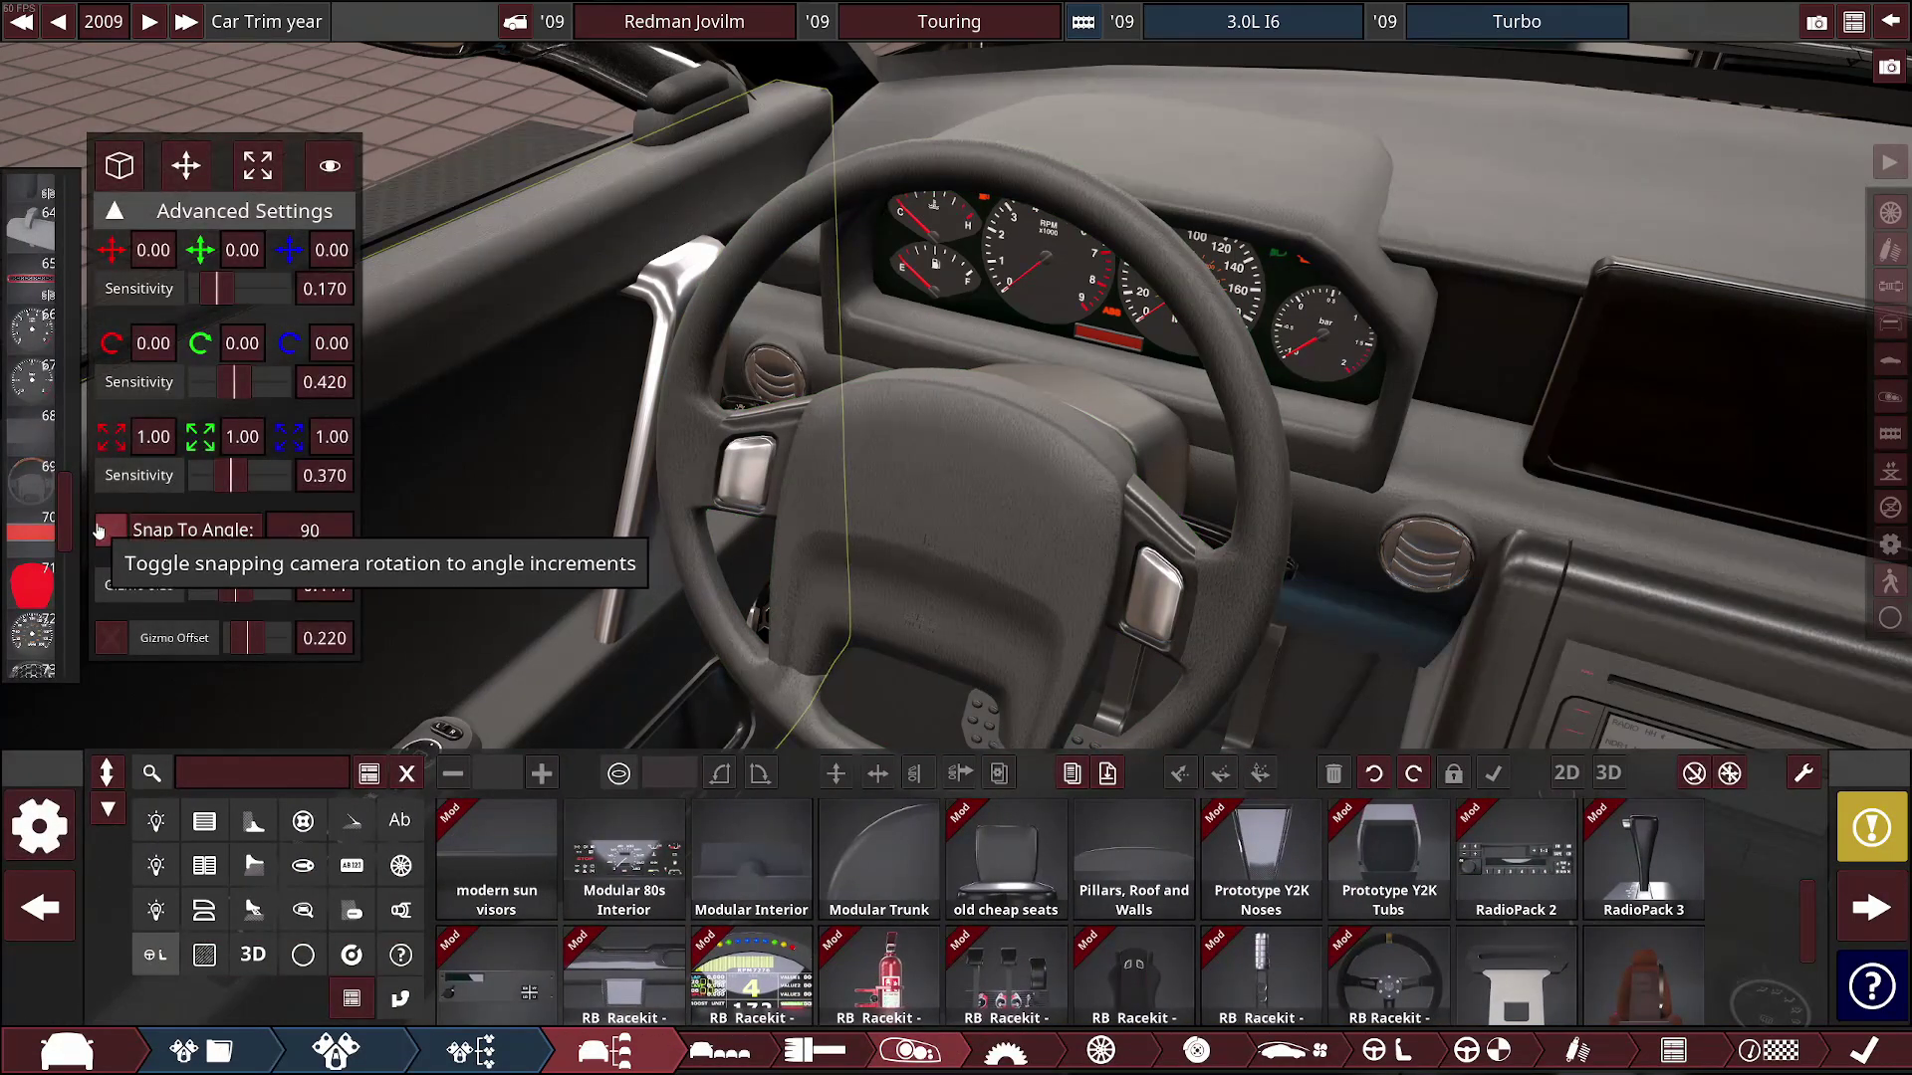
{"action": "left_click_drag", "start_coordinate": [75, 509], "coordinate": [66, 554]}
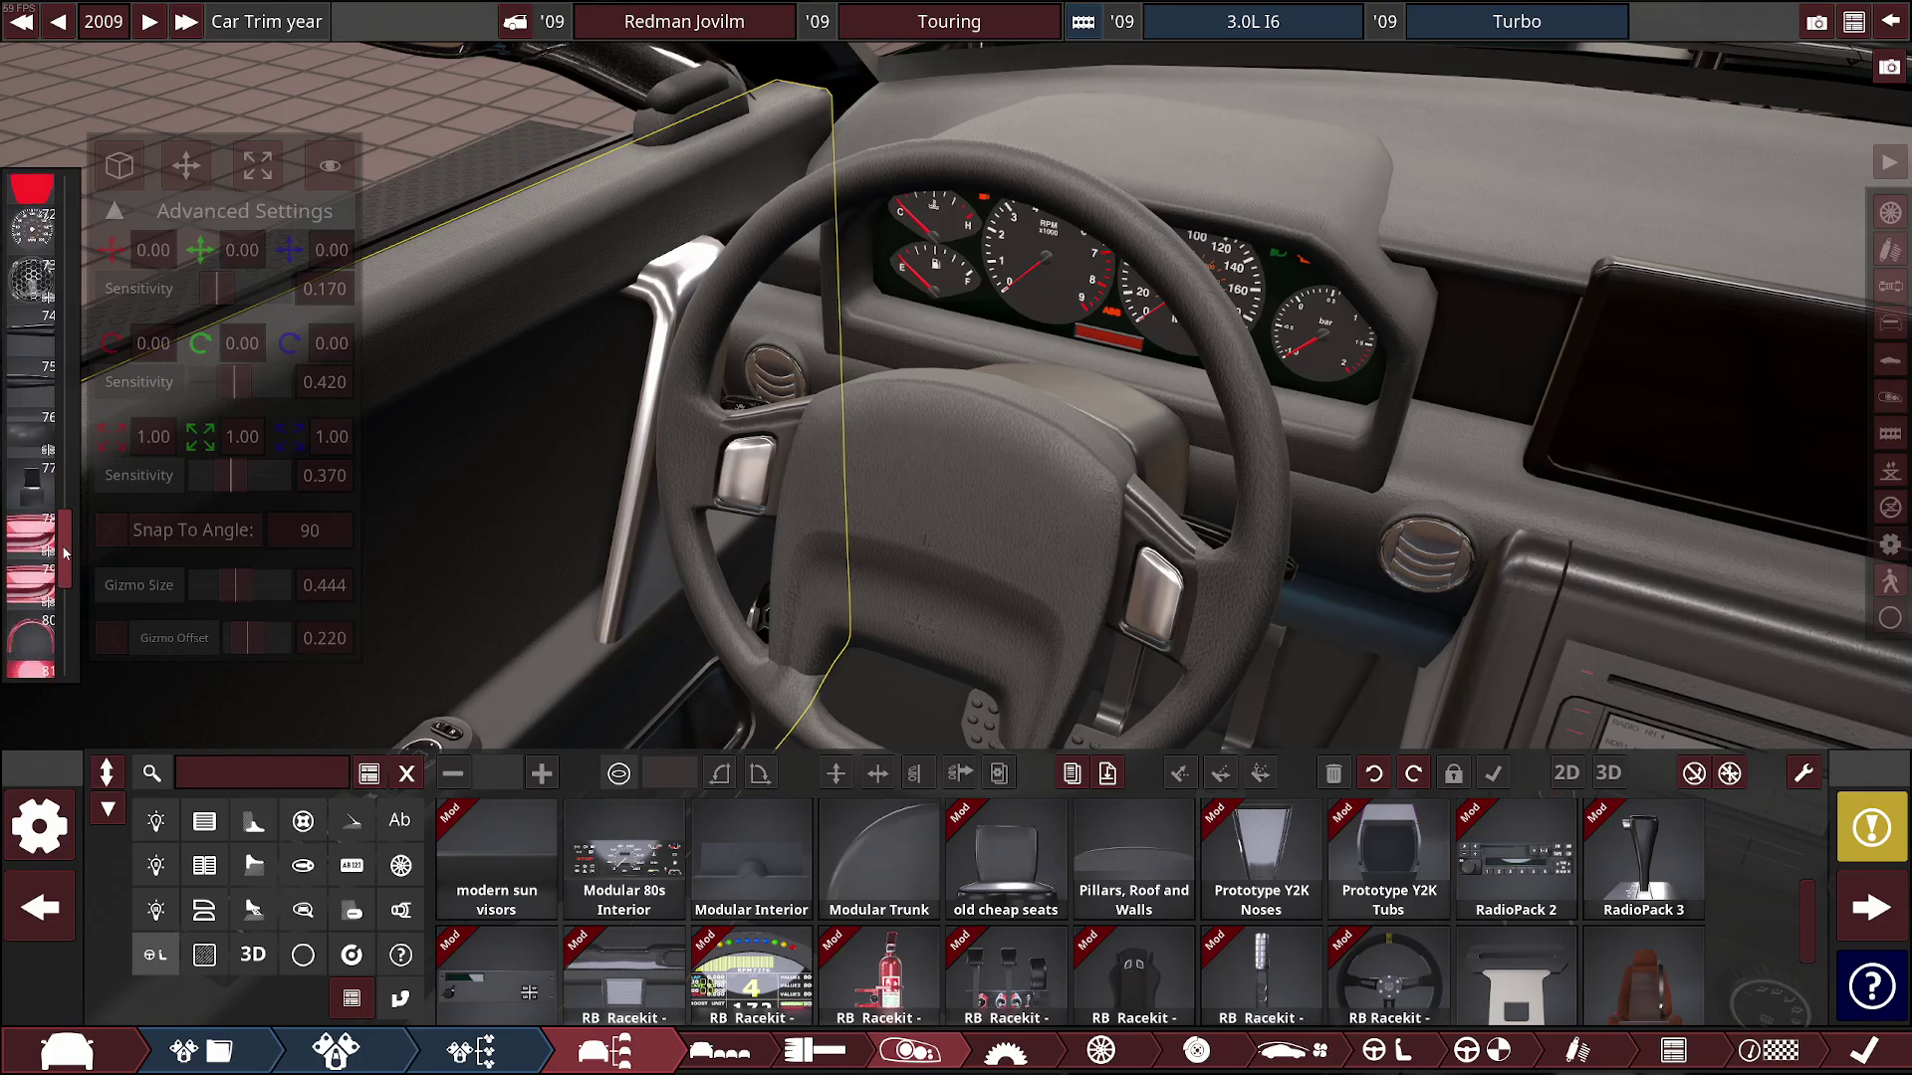
{"action": "left_click", "coordinate": [35, 287]}
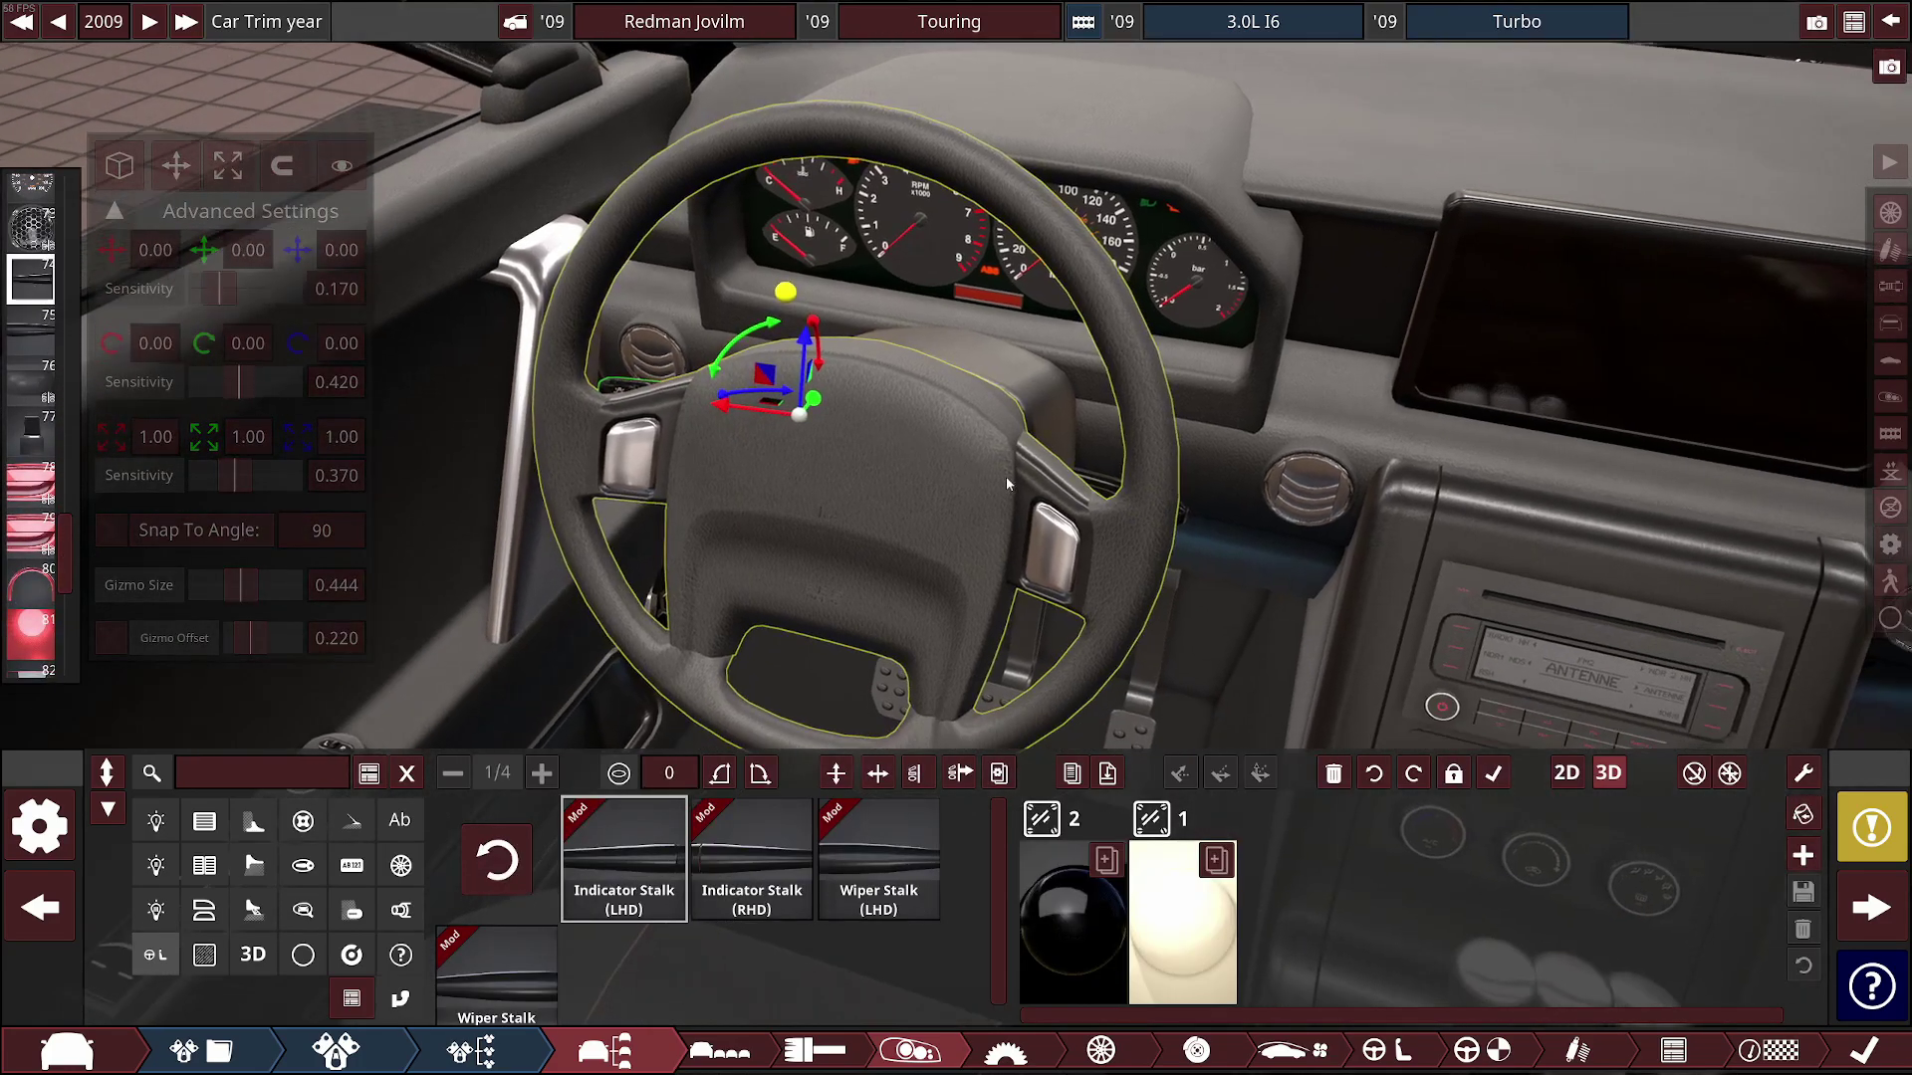
{"action": "left_click_drag", "start_coordinate": [1005, 477], "coordinate": [1235, 474]}
{"action": "scroll", "coordinate": [1341, 495], "scroll_direction": "down", "scroll_amount": 3}
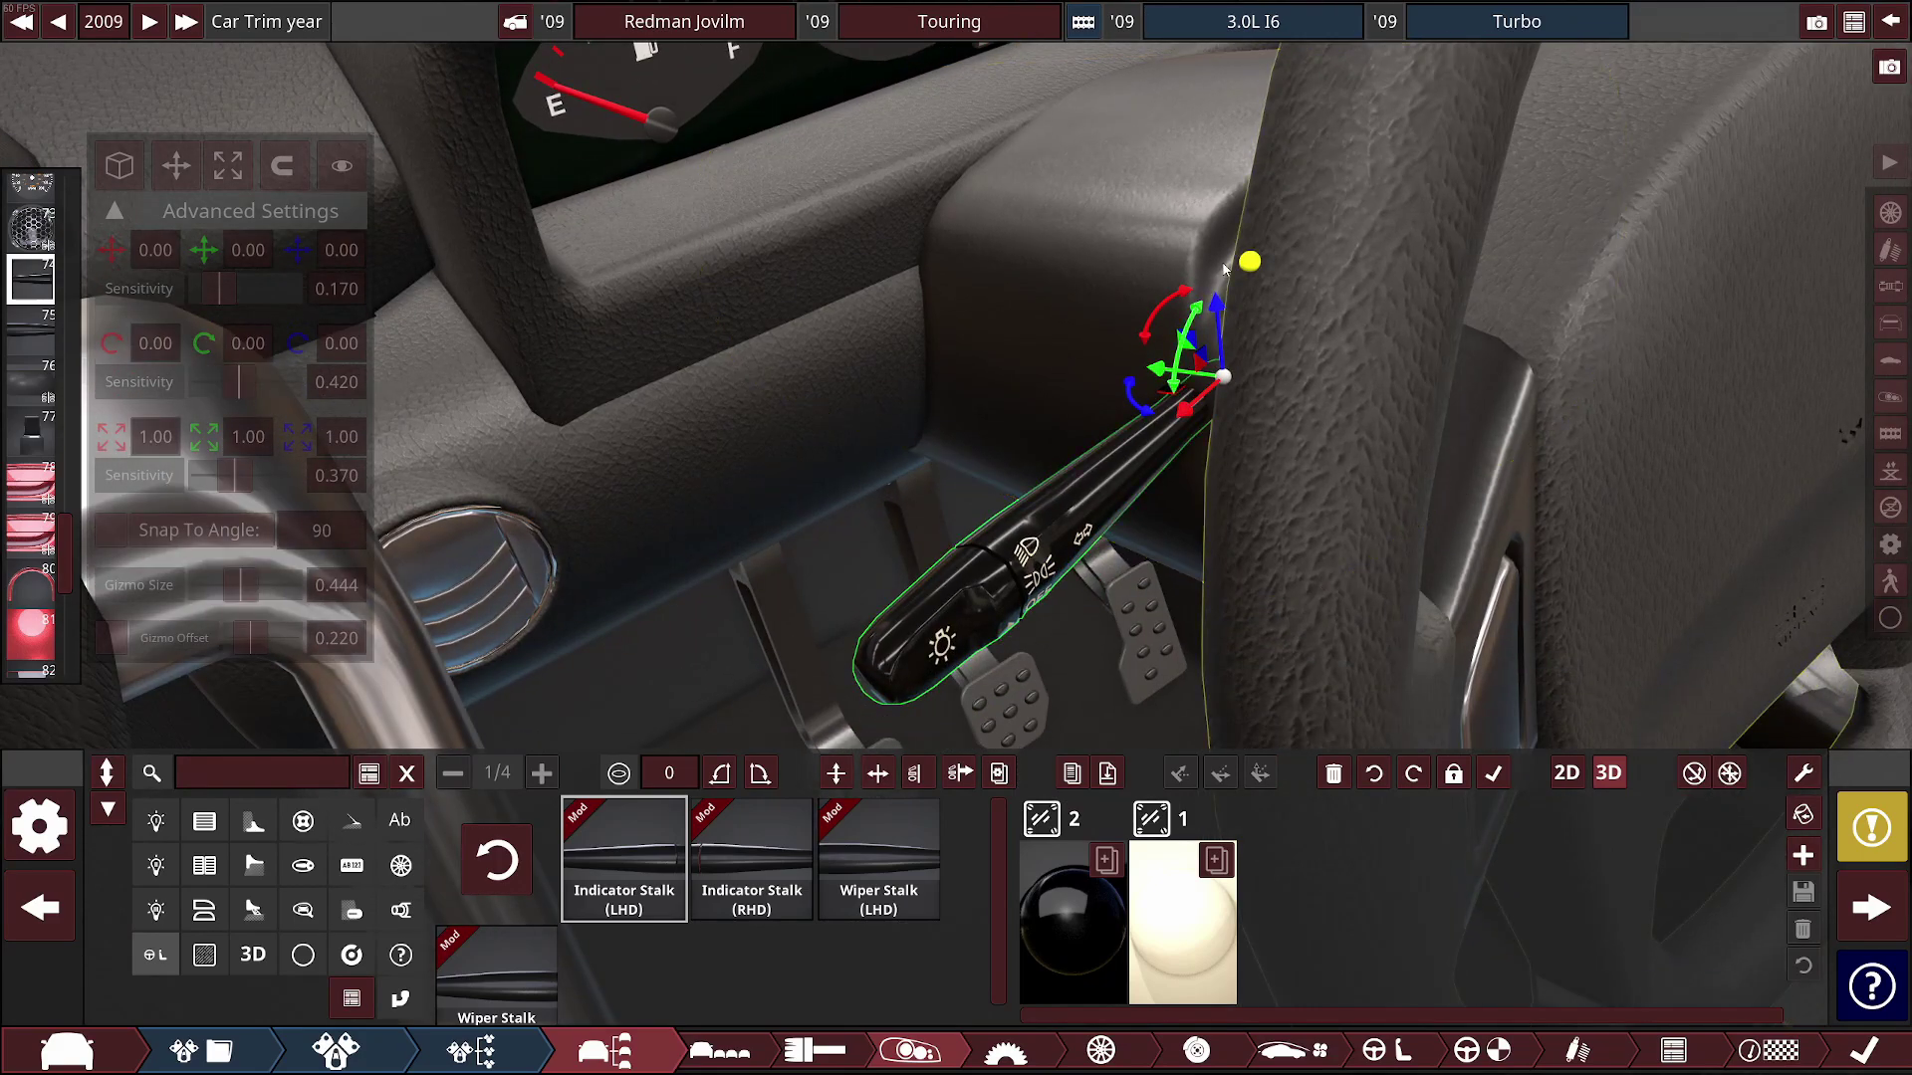
Switch to AutoBeam Animation Generator, and set the animation type to Turn Signal (2 way) with prop ID 74
{"action": "key", "text": "alt+Tab"}
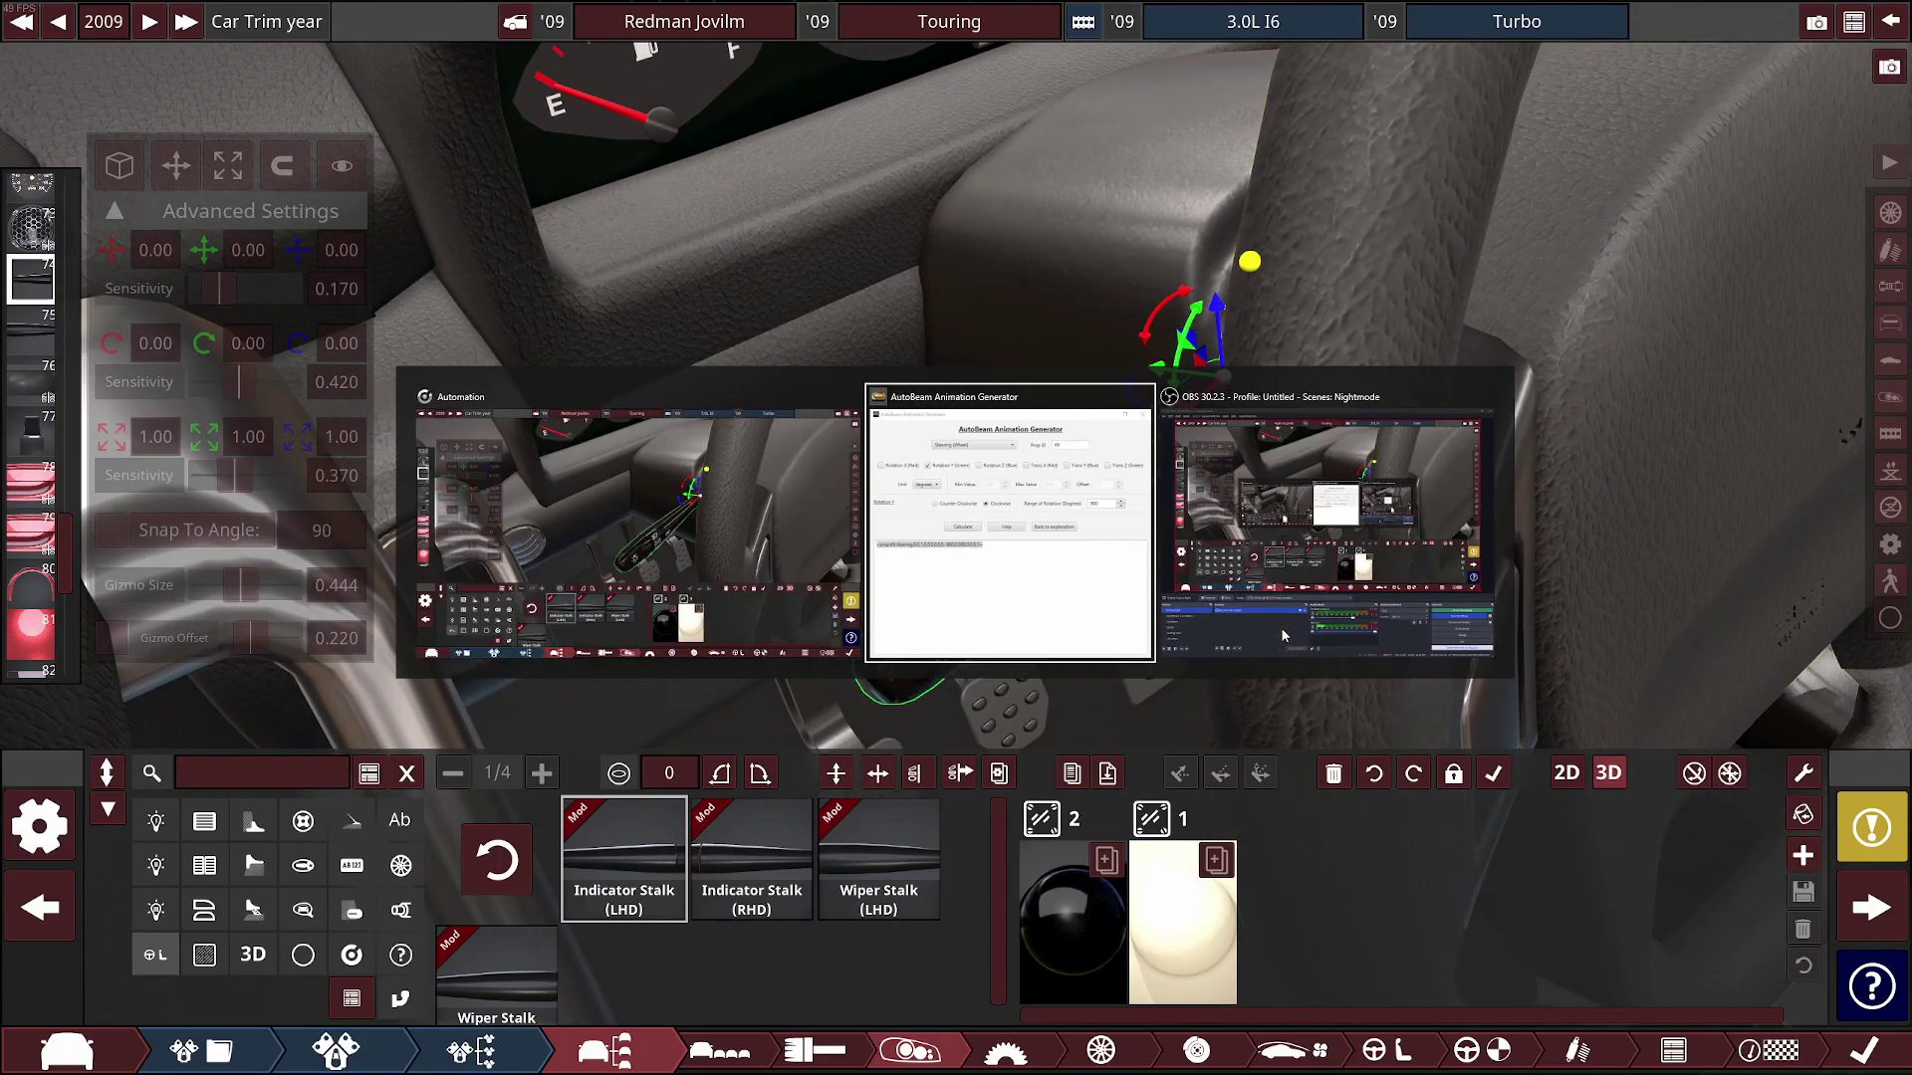
{"action": "left_click", "coordinate": [1427, 212]}
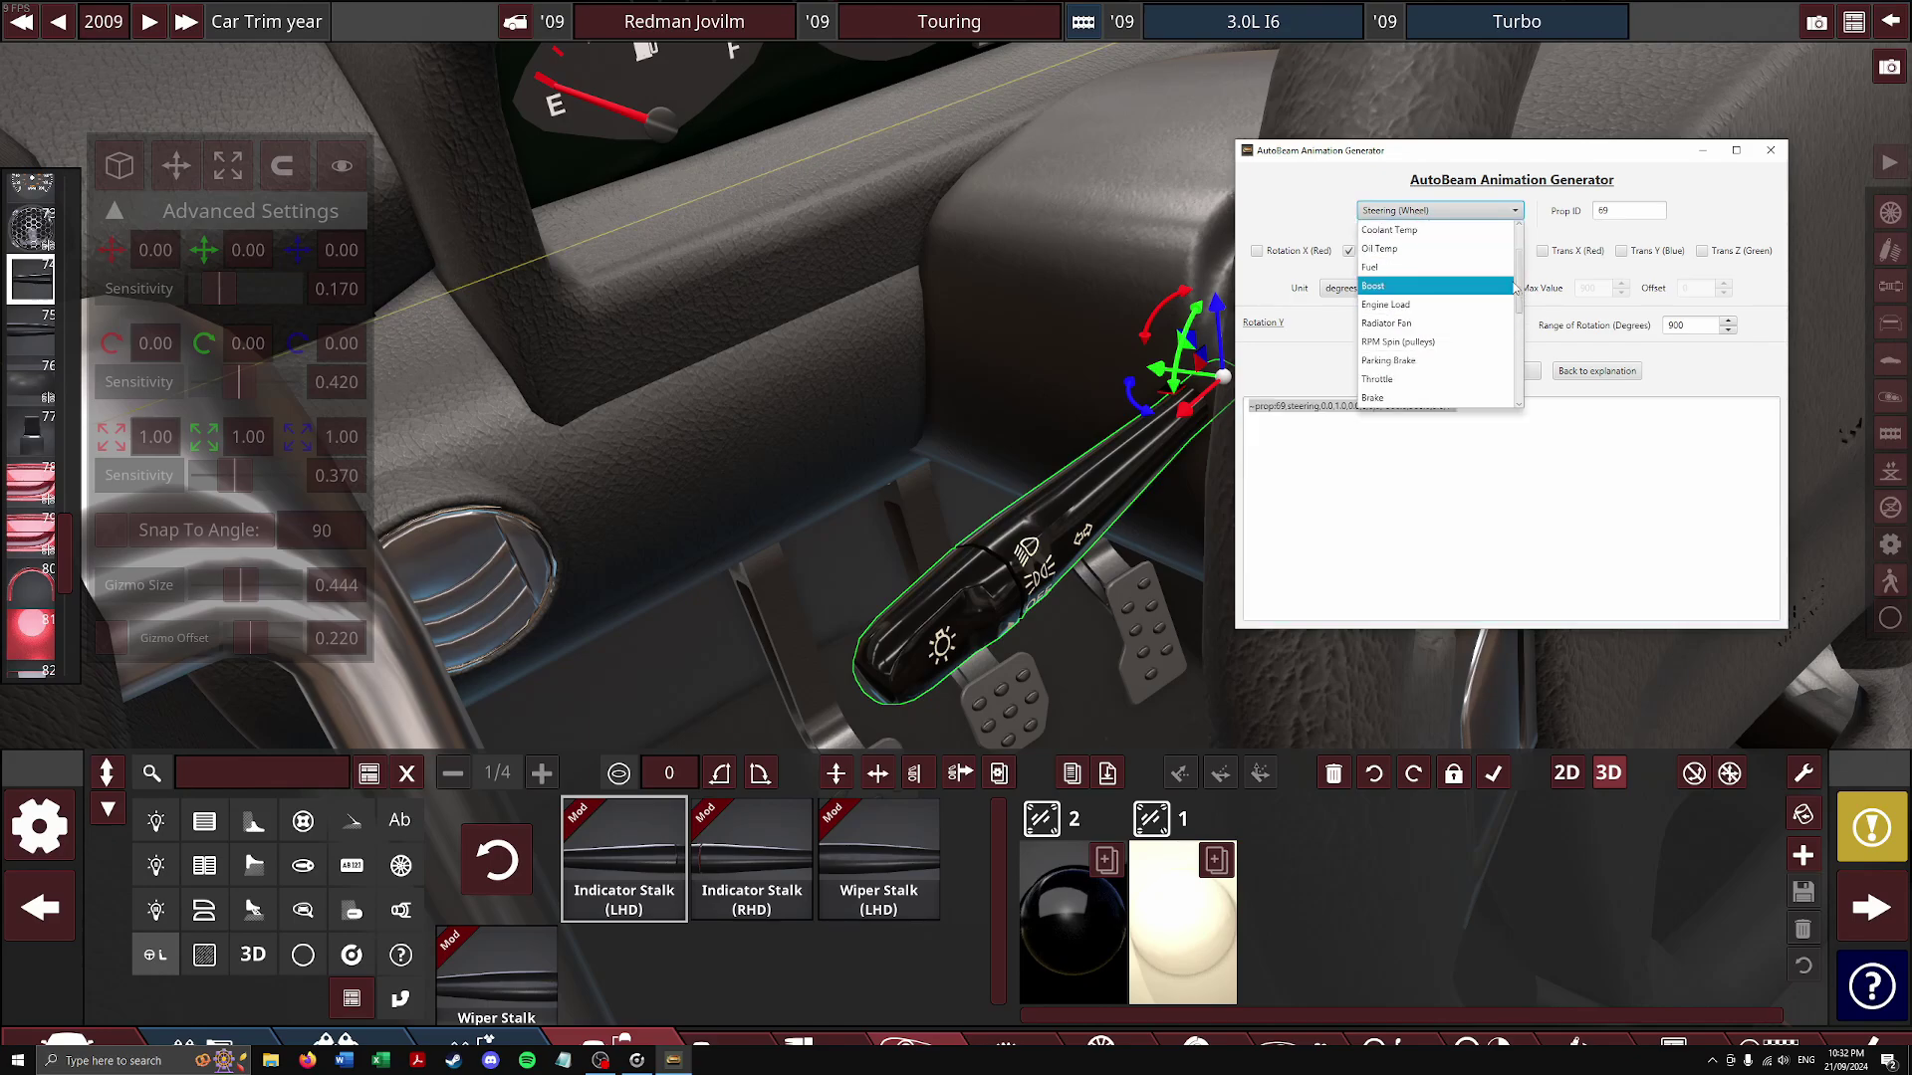
{"action": "left_click_drag", "start_coordinate": [1518, 285], "coordinate": [1516, 361]}
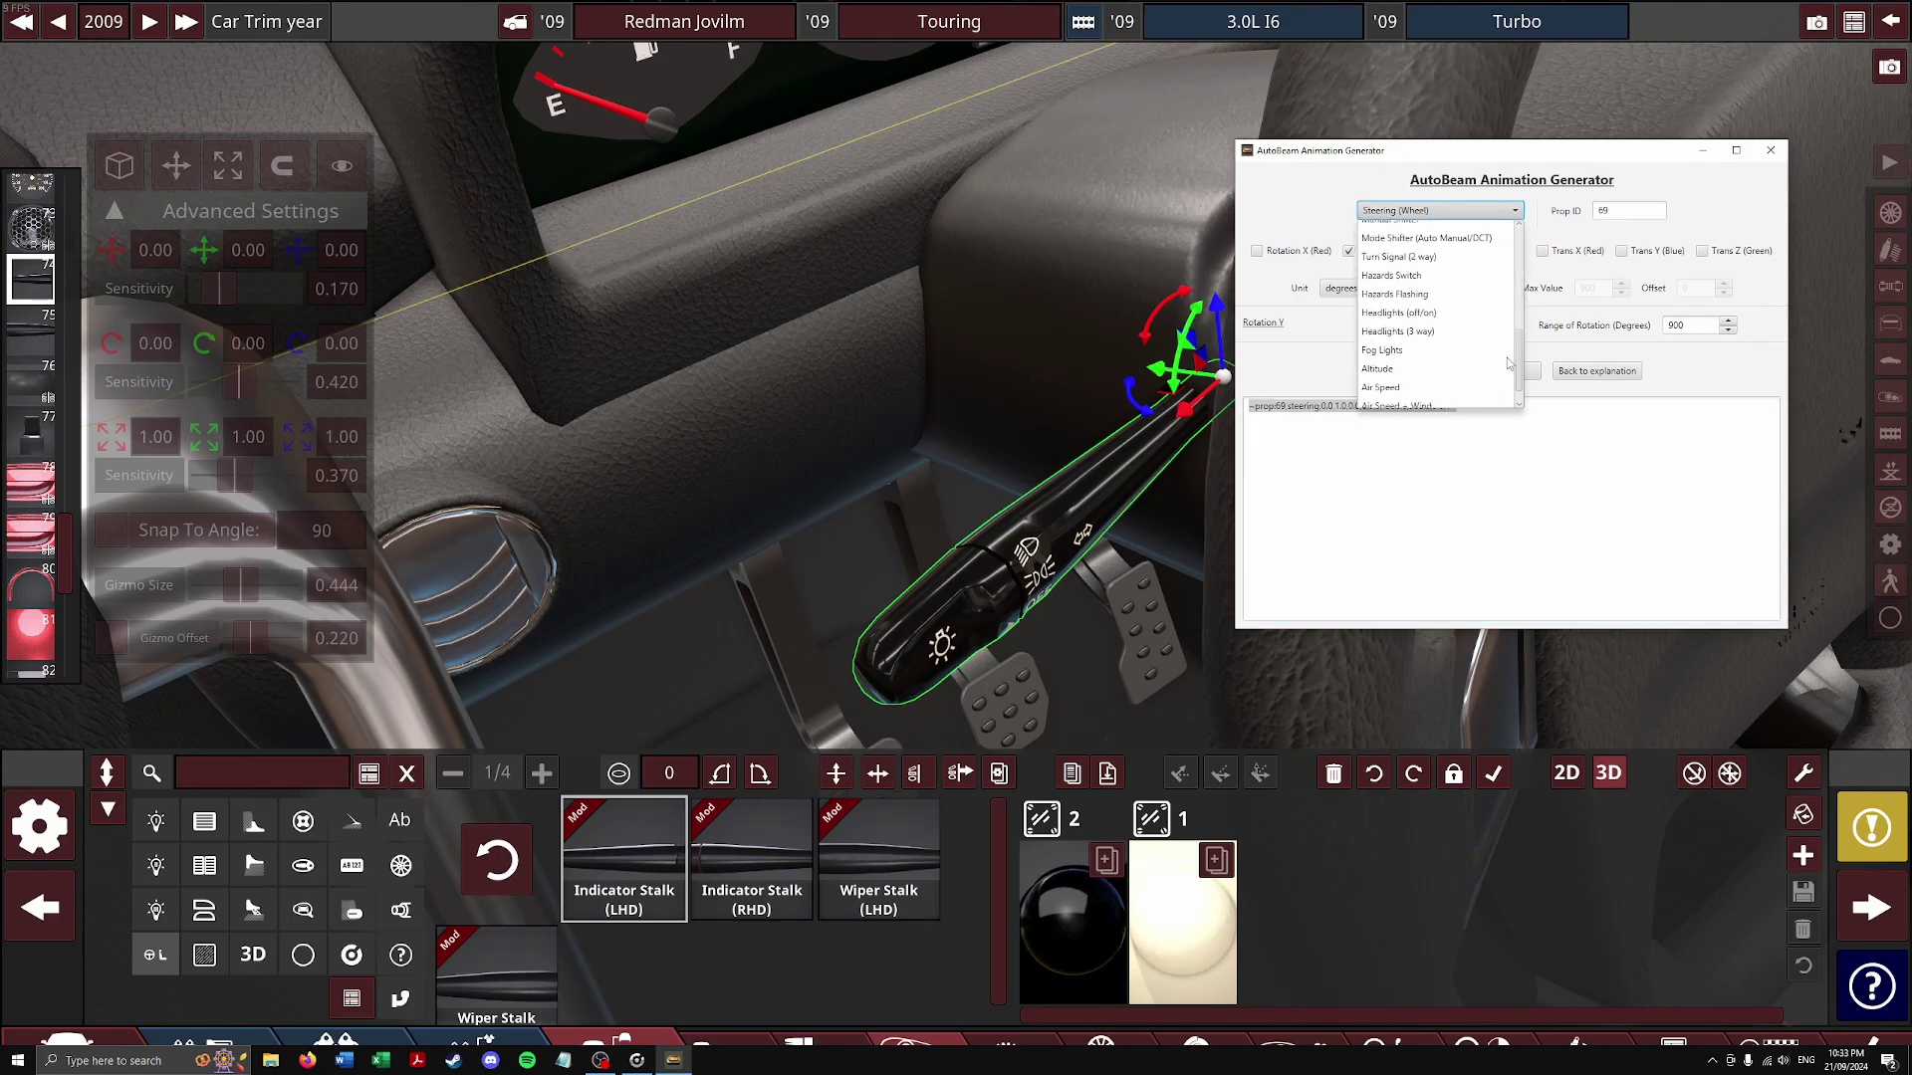
{"action": "left_click", "coordinate": [1456, 265]}
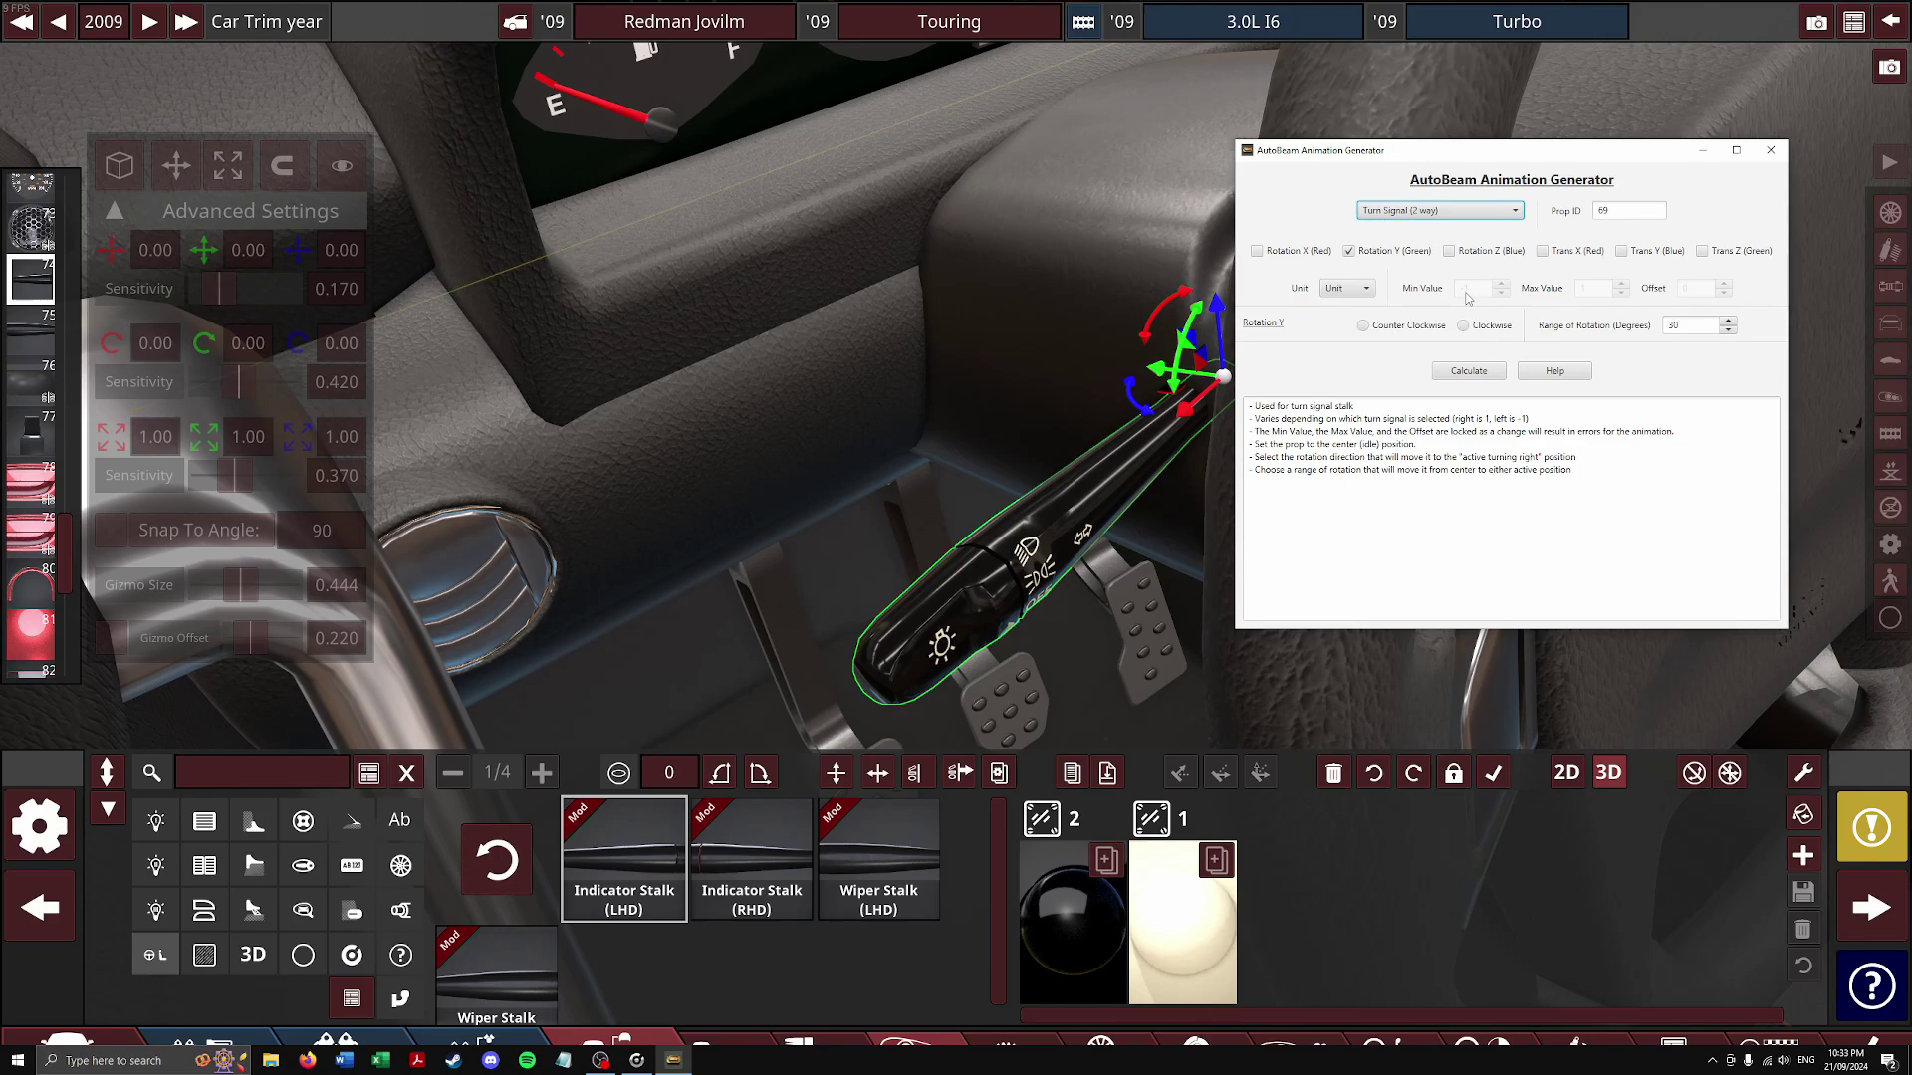
{"action": "double_click", "coordinate": [1618, 217]}
Set the indicator stalk's Y rotation to clockwise with a 15-degree range and calculate its animation line
{"action": "left_click", "coordinate": [1463, 327]}
{"action": "left_click_drag", "start_coordinate": [1697, 326], "coordinate": [1672, 326]}
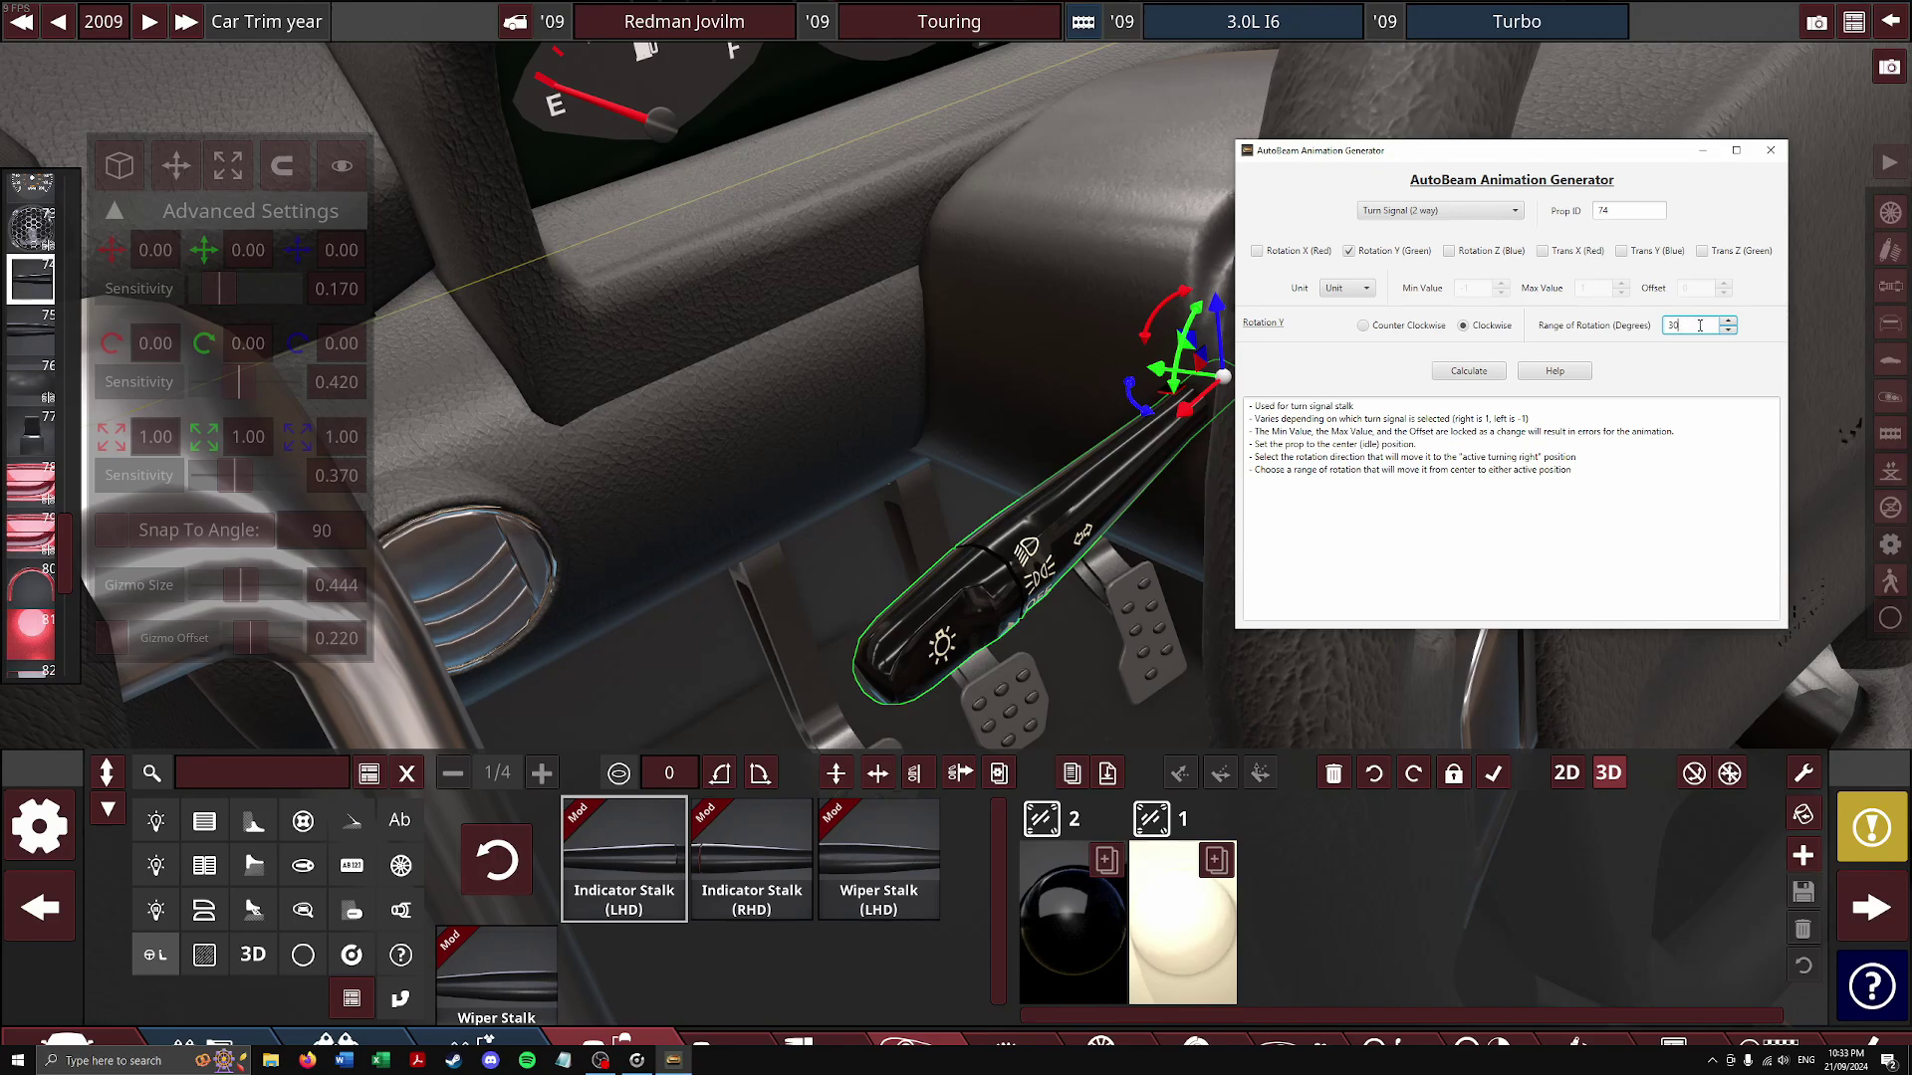
{"action": "left_click", "coordinate": [1462, 381]}
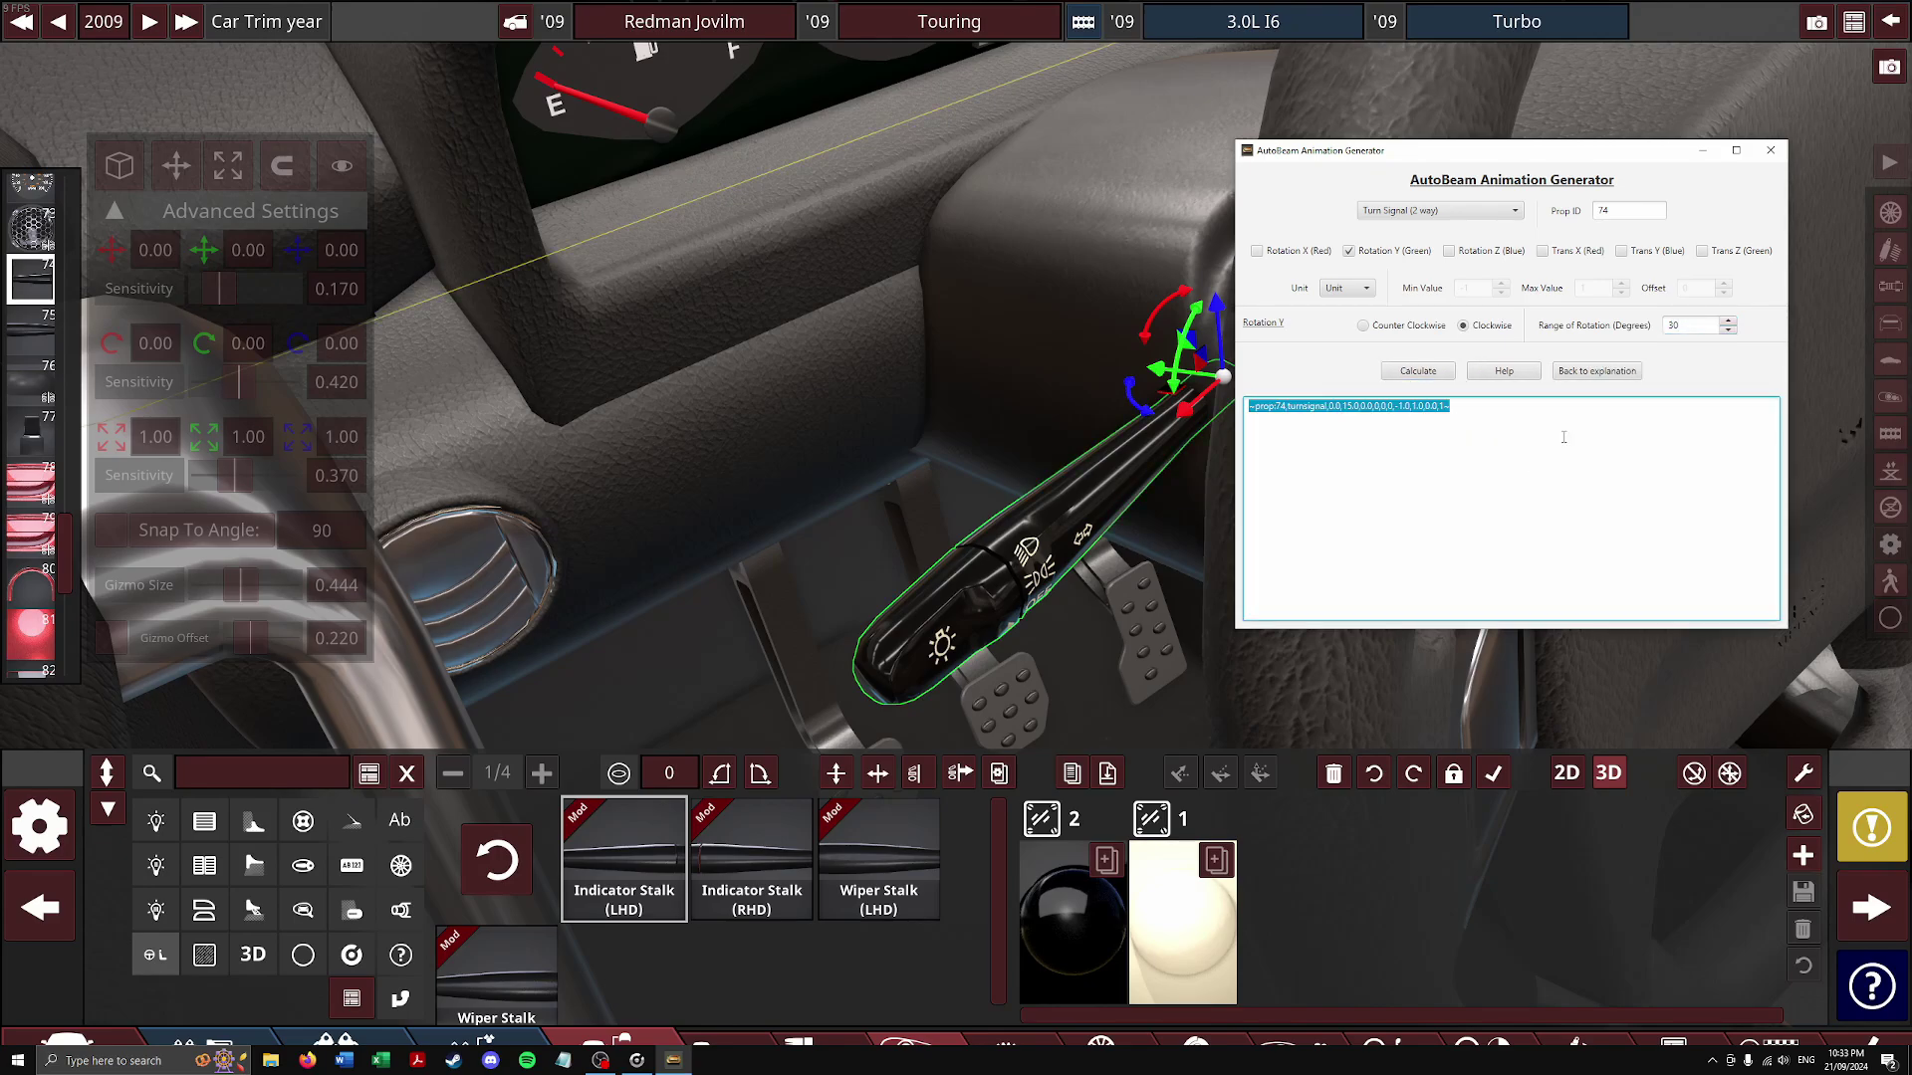
Add the turn signal line for prop 74 to Automation's trim description and return to the fixtures
{"action": "left_click", "coordinate": [1663, 1045]}
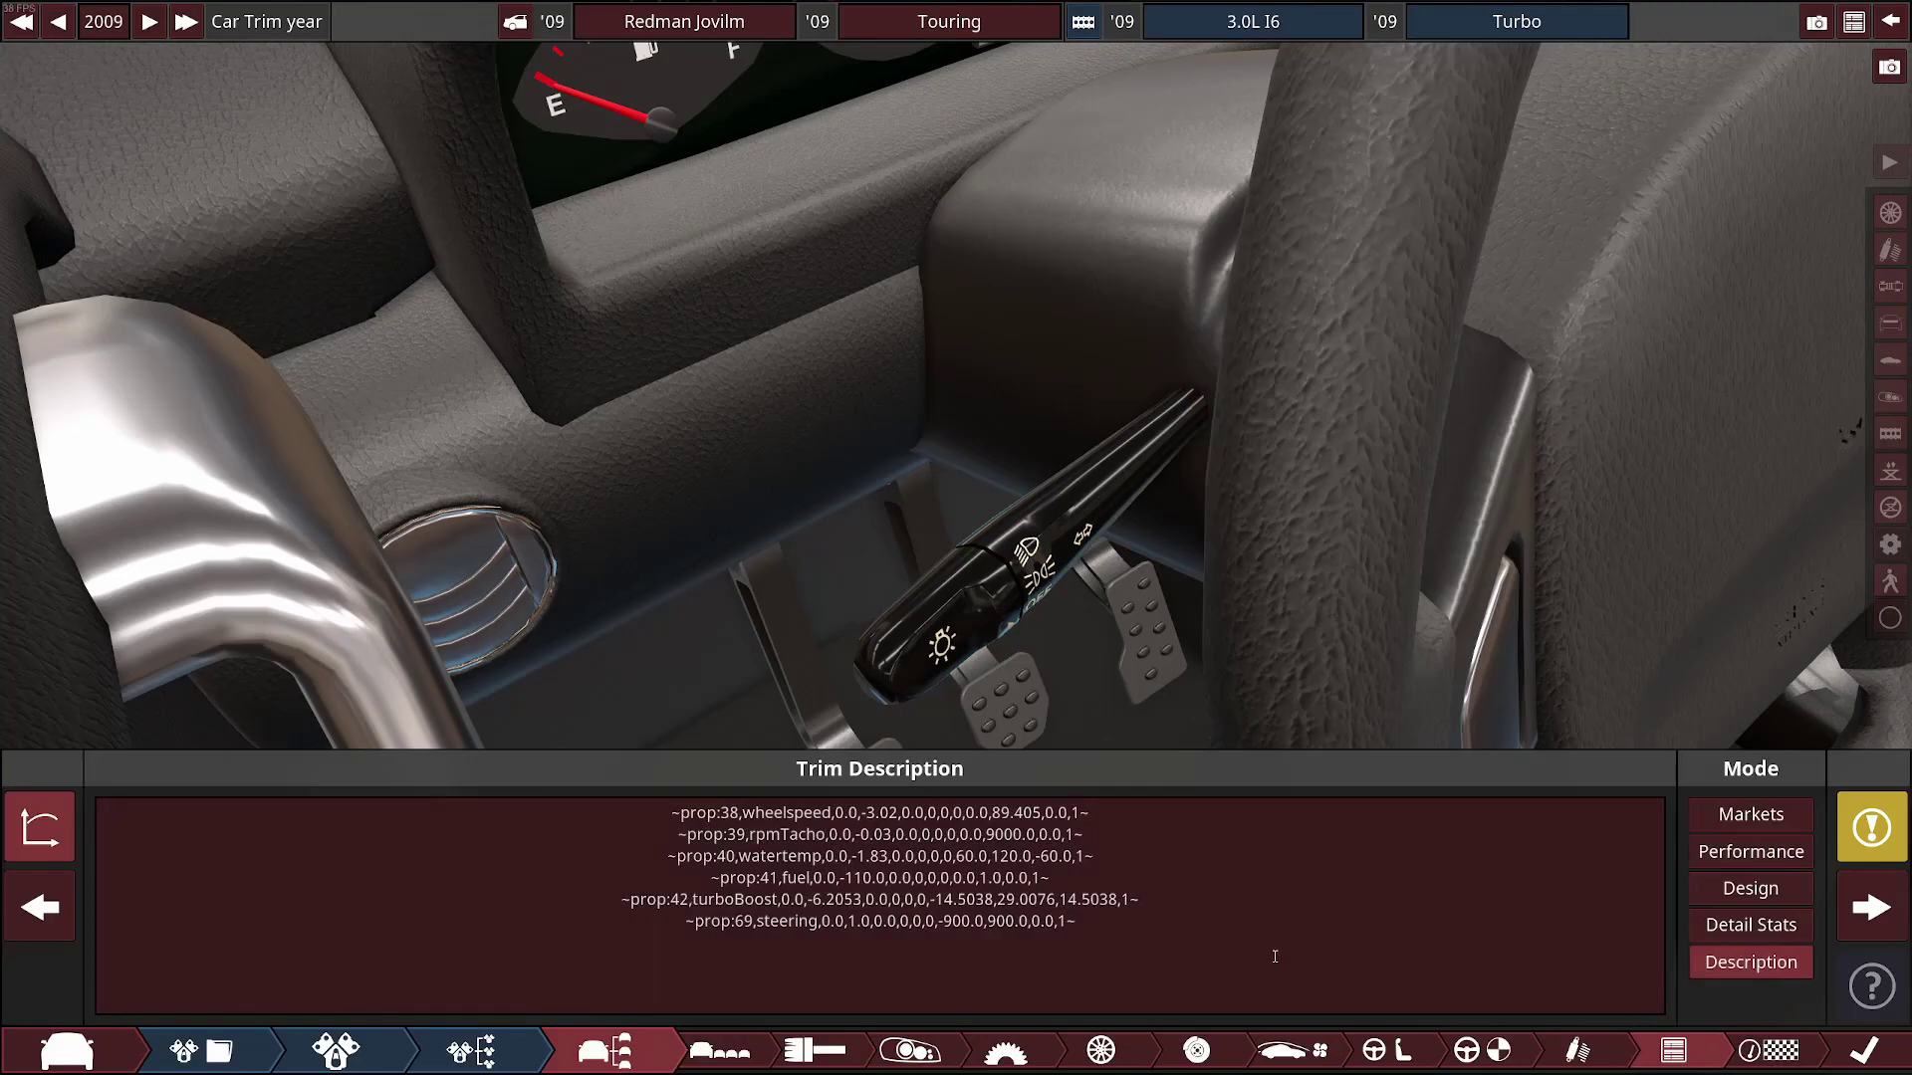
{"action": "left_click", "coordinate": [910, 1050]}
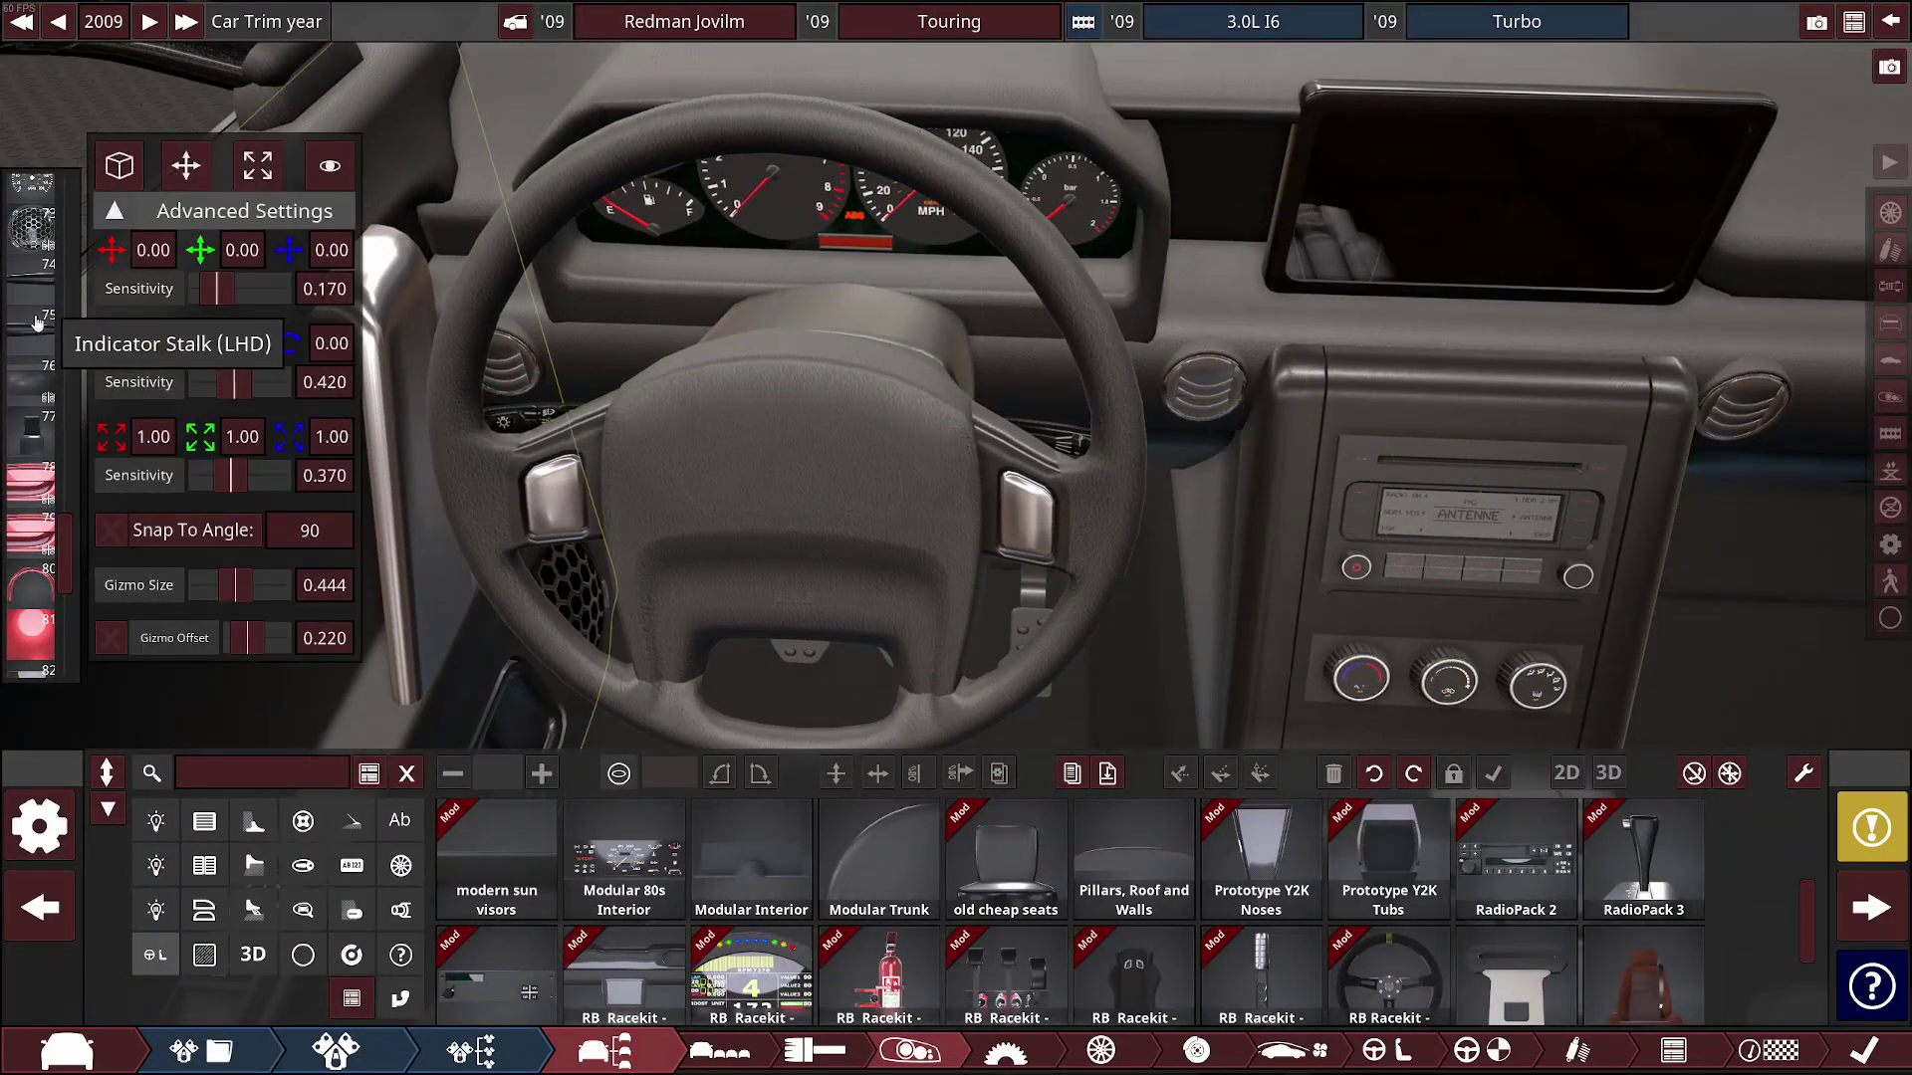
Select the Wiper Stalk (LHD) and examine its position behind the steering wheel
{"action": "left_click", "coordinate": [794, 406]}
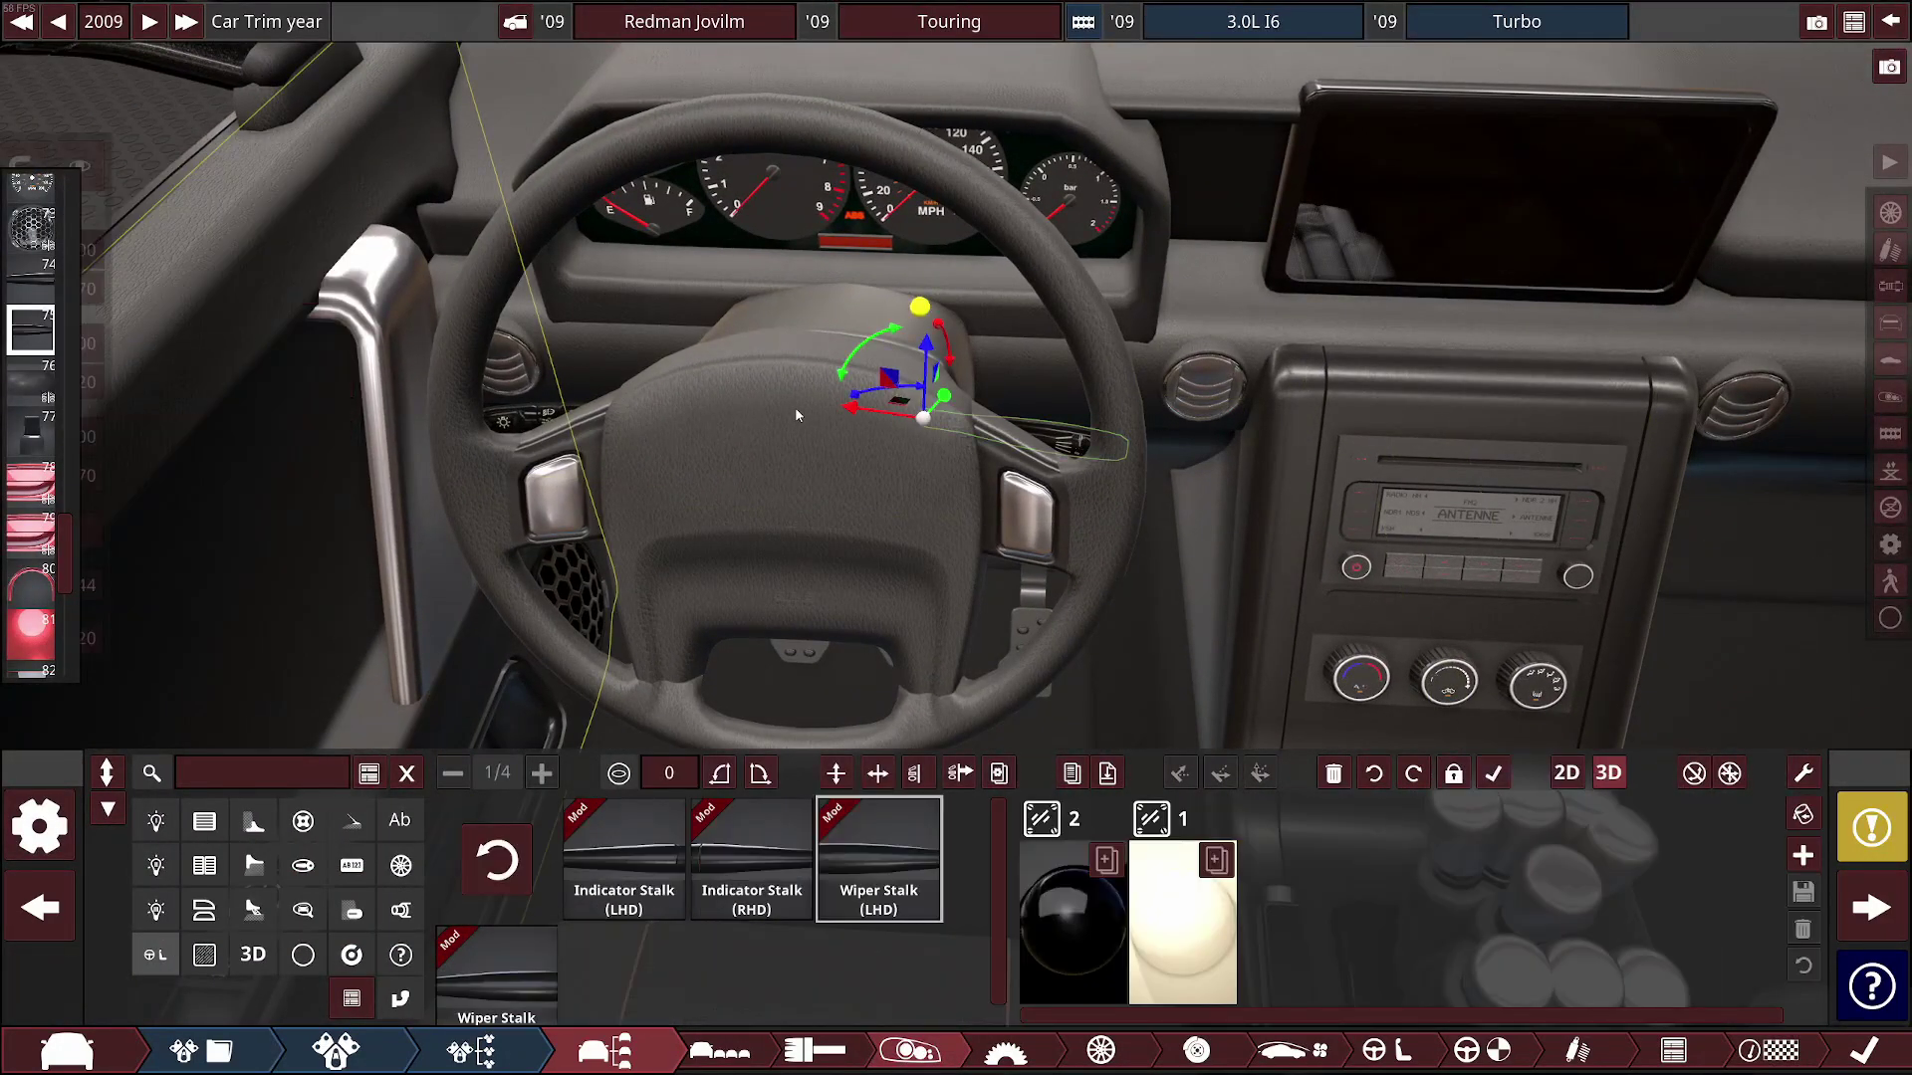
{"action": "scroll", "coordinate": [819, 406], "scroll_direction": "up", "scroll_amount": 3}
{"action": "mouse_move", "coordinate": [820, 407]}
{"action": "left_mouse_down"}
{"action": "mouse_move", "coordinate": [713, 380]}
{"action": "mouse_move", "coordinate": [836, 397]}
{"action": "left_mouse_up"}
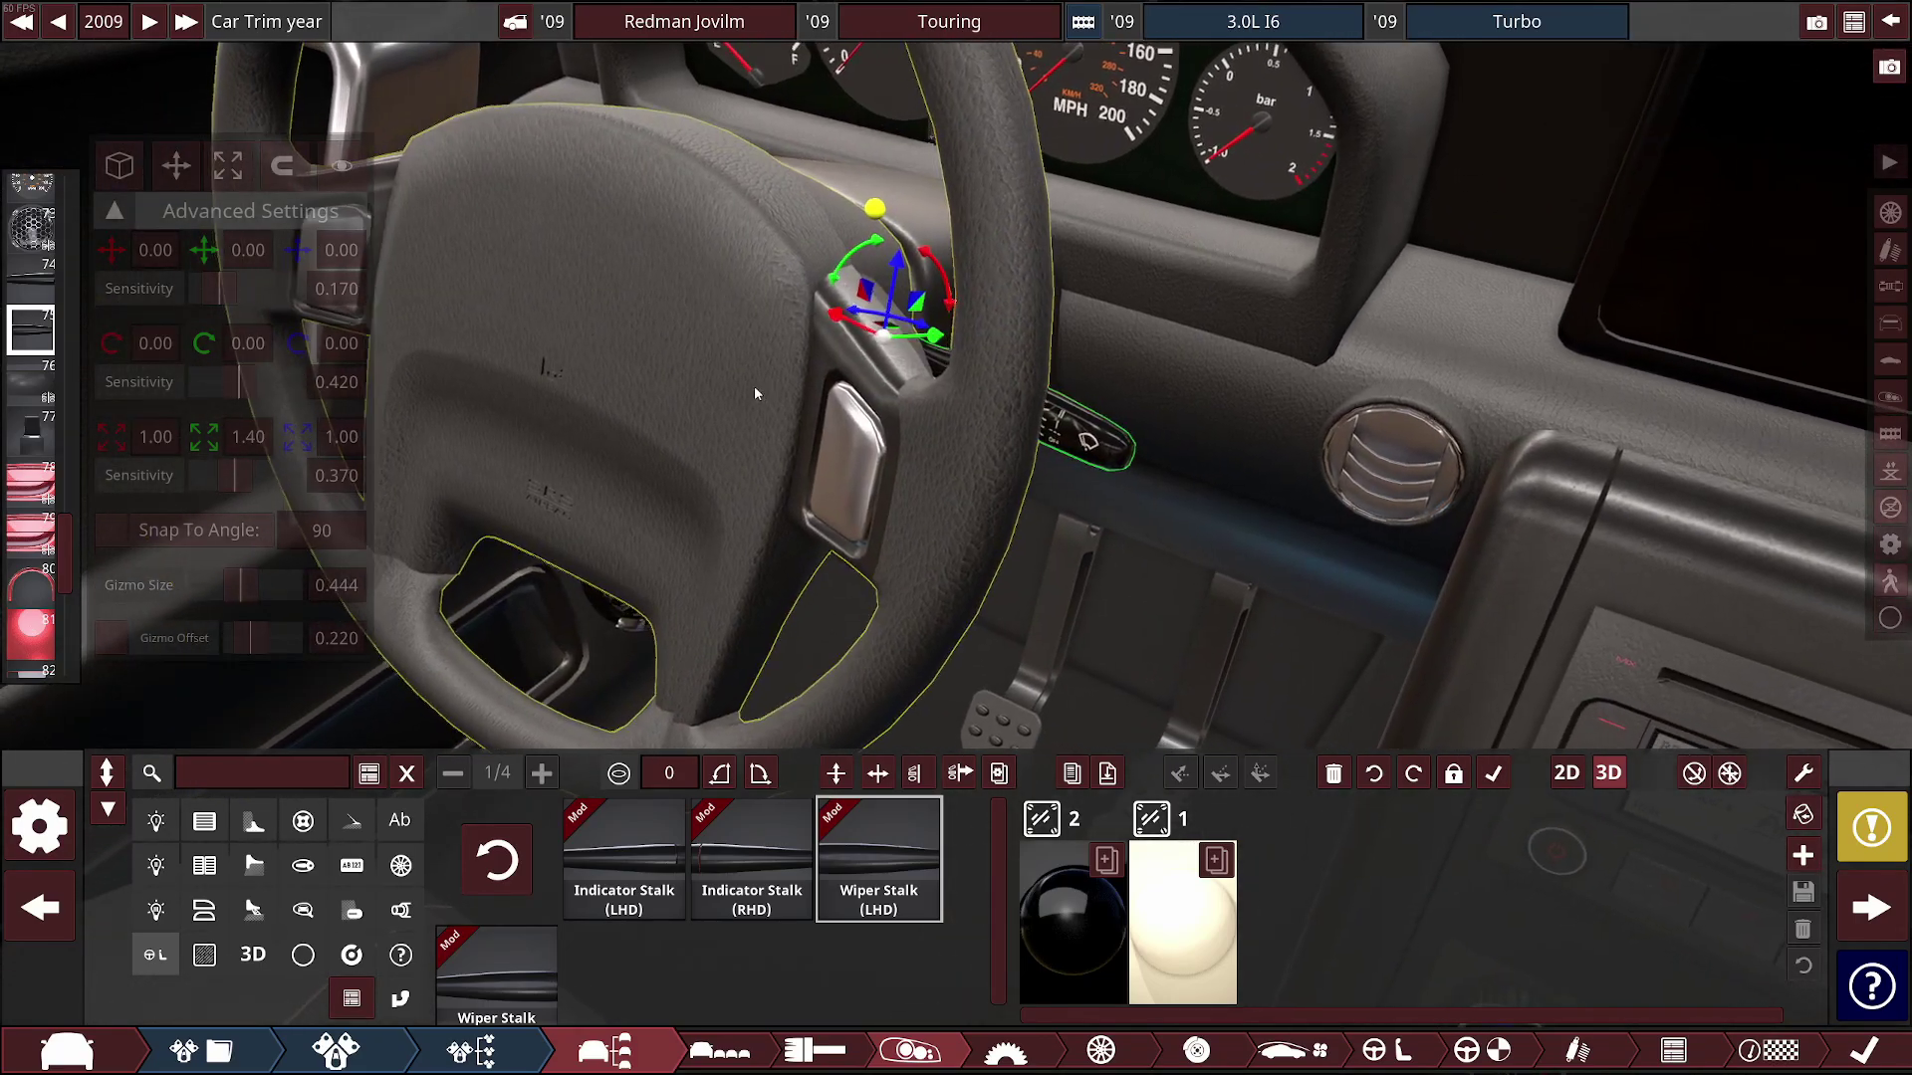
{"action": "scroll", "coordinate": [754, 385], "scroll_direction": "down", "scroll_amount": 3}
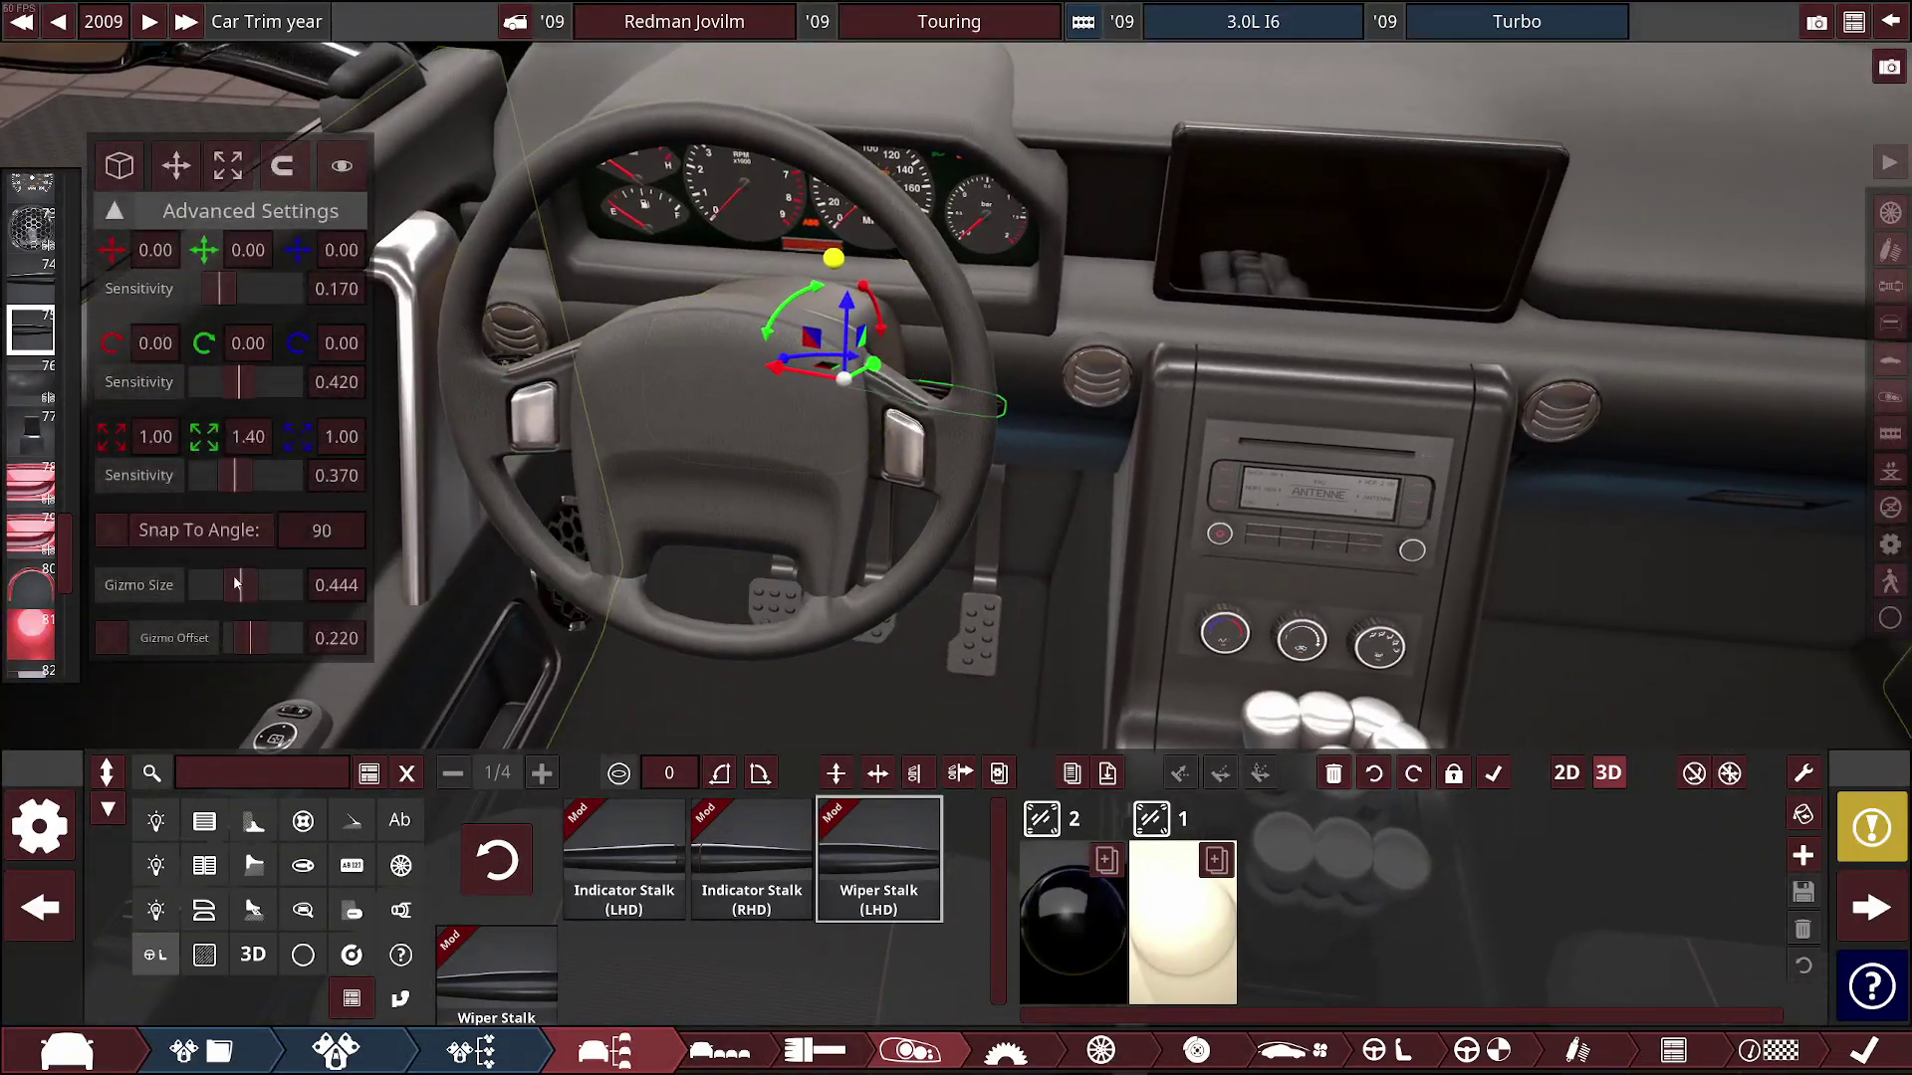
Select the handbrake lever, fixture 85, and inspect its rotation axes beside the centre console
{"action": "scroll", "coordinate": [40, 542], "scroll_direction": "down", "scroll_amount": 3}
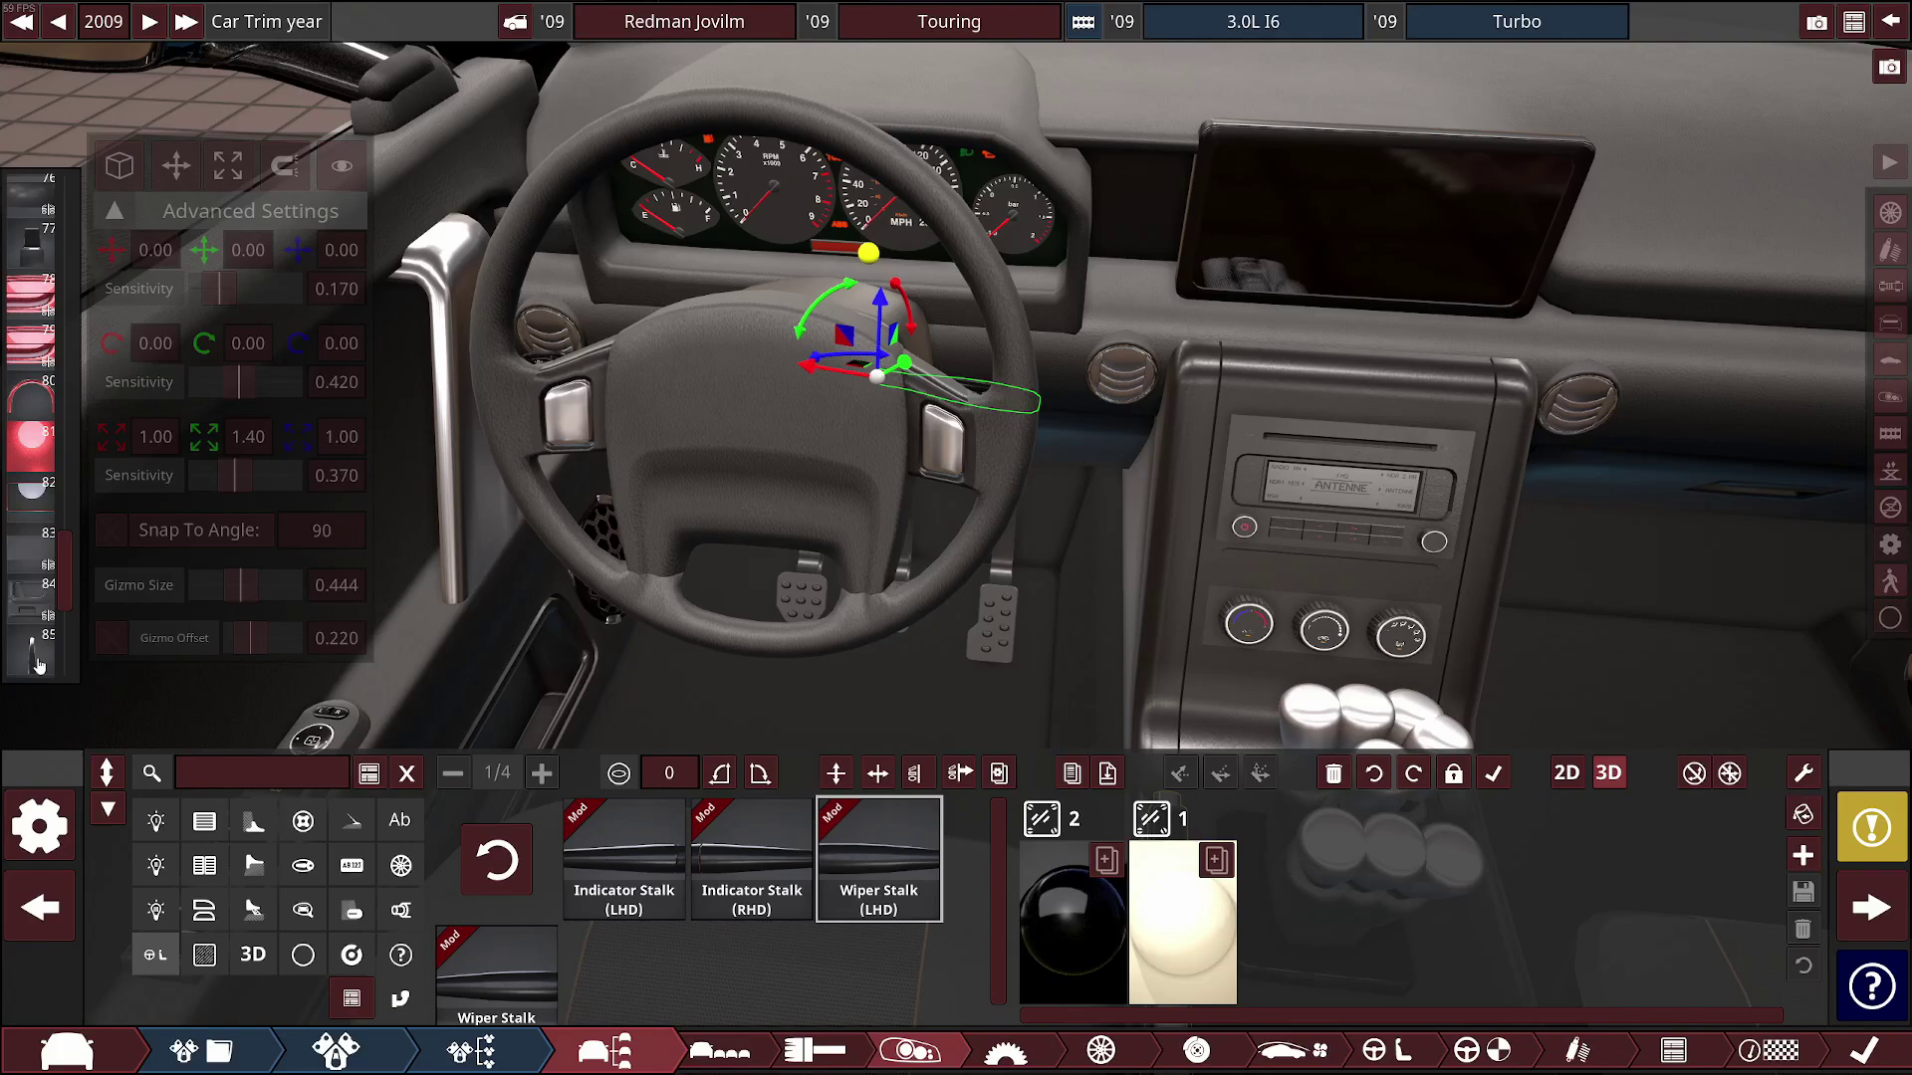
{"action": "left_click", "coordinate": [38, 665]}
{"action": "left_click_drag", "start_coordinate": [832, 512], "coordinate": [1208, 628]}
{"action": "scroll", "coordinate": [1257, 576], "scroll_direction": "up", "scroll_amount": 5}
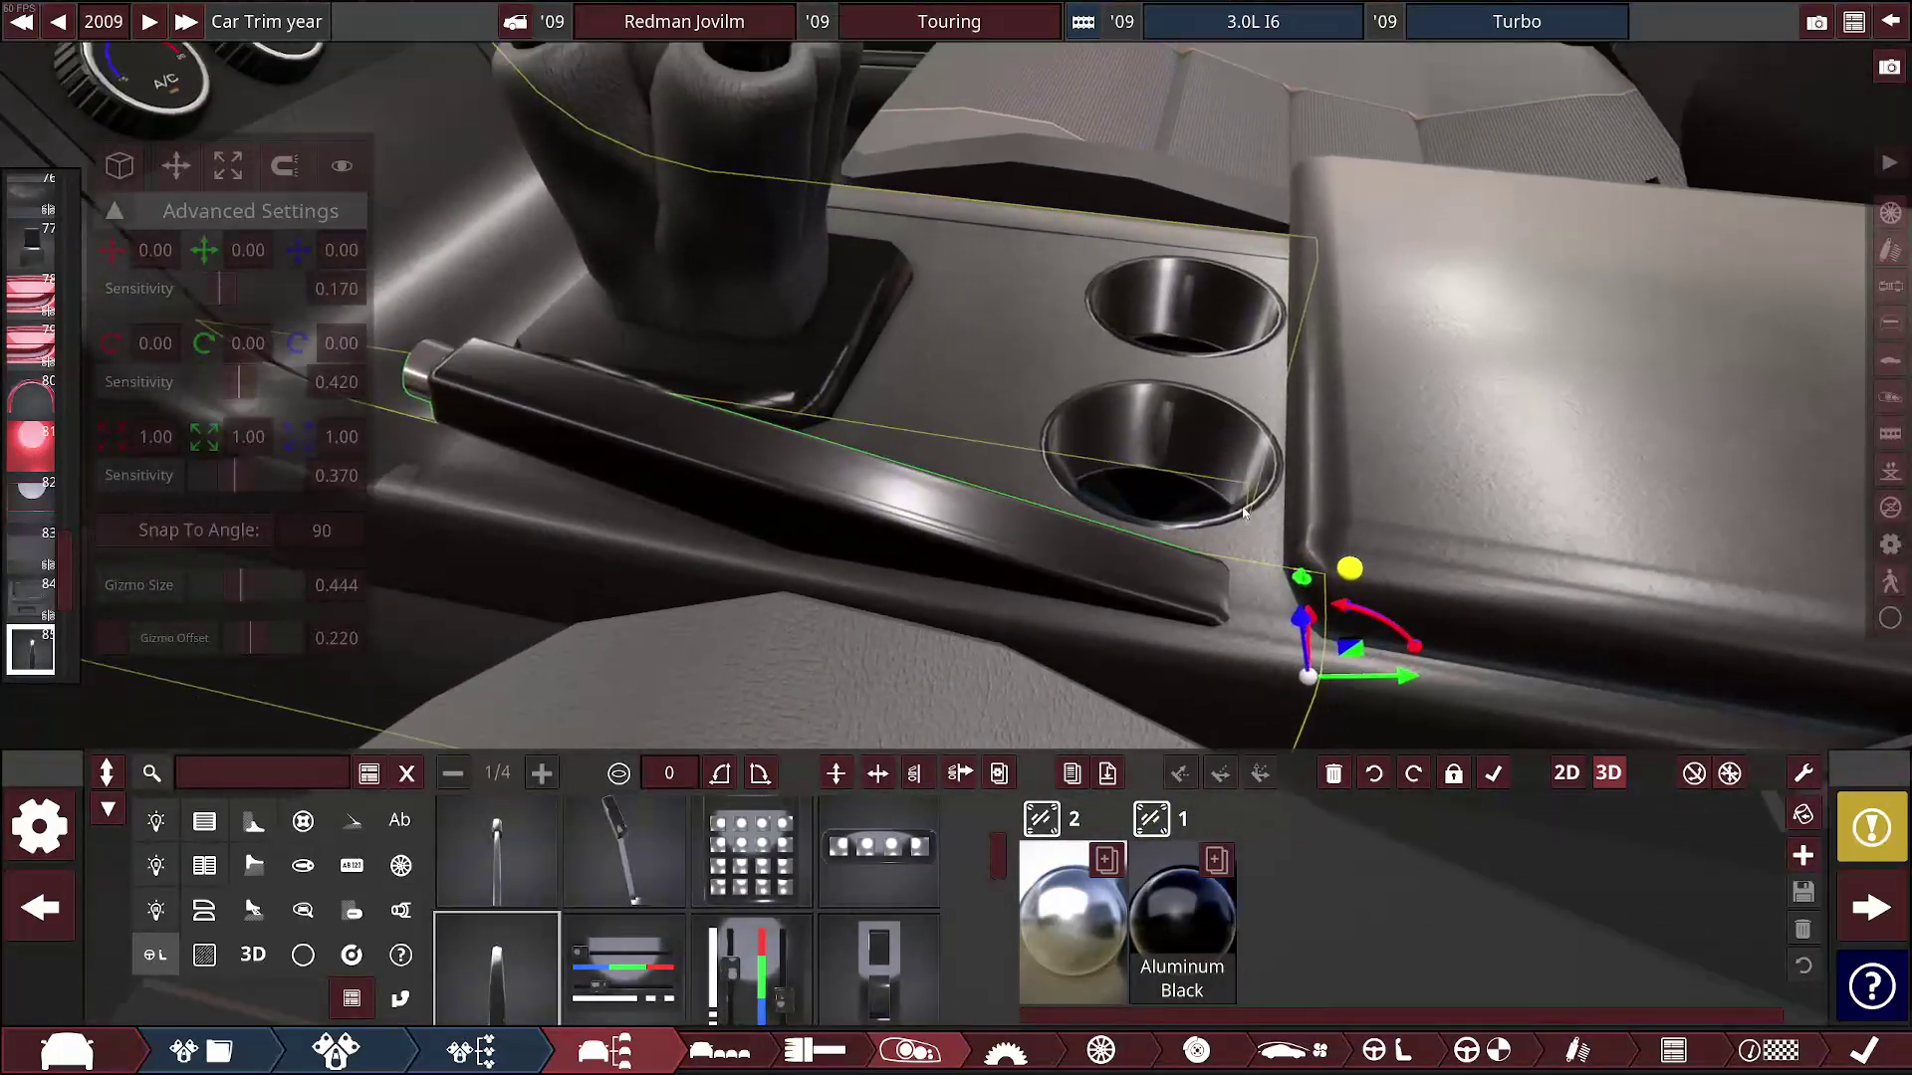
{"action": "left_click_drag", "start_coordinate": [1242, 506], "coordinate": [1241, 500]}
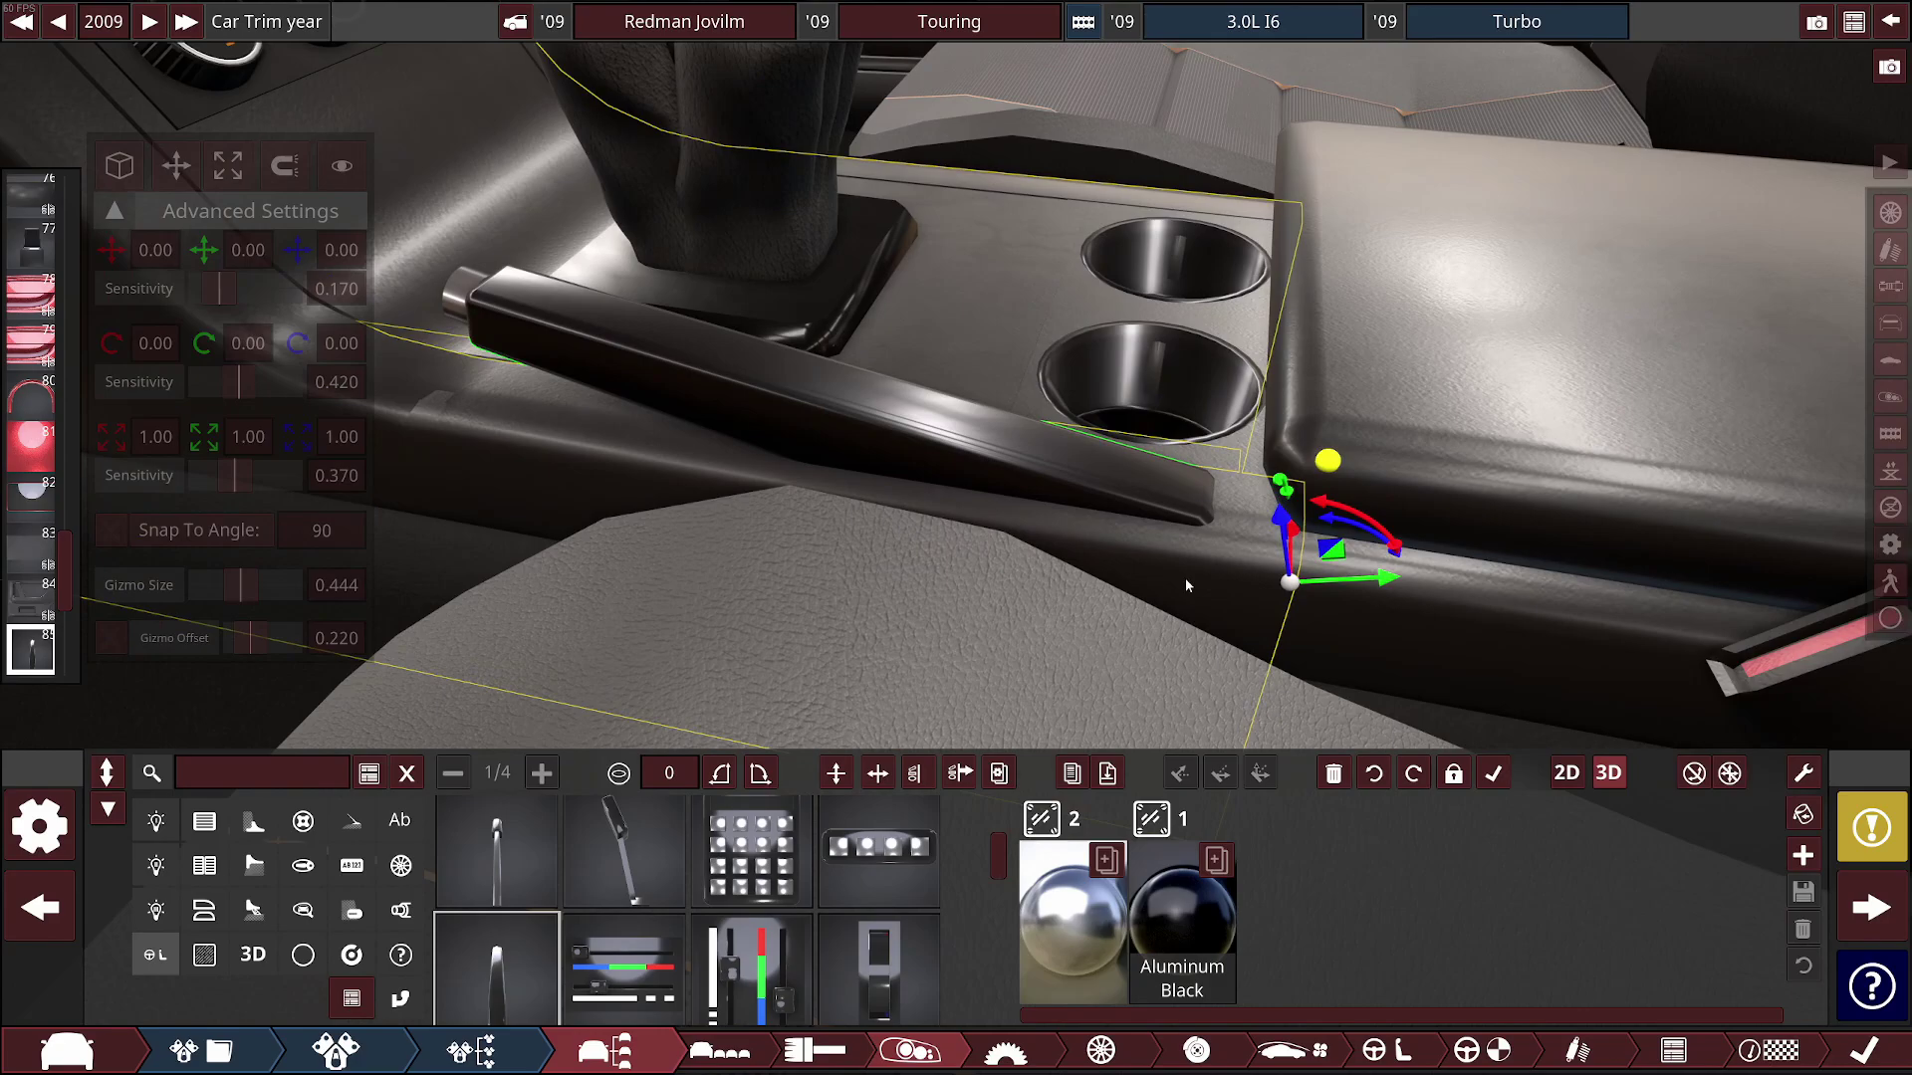
Switch to AutoBeam Animation Generator and set the animation type to Parking Brake
{"action": "key", "text": "alt+Tab"}
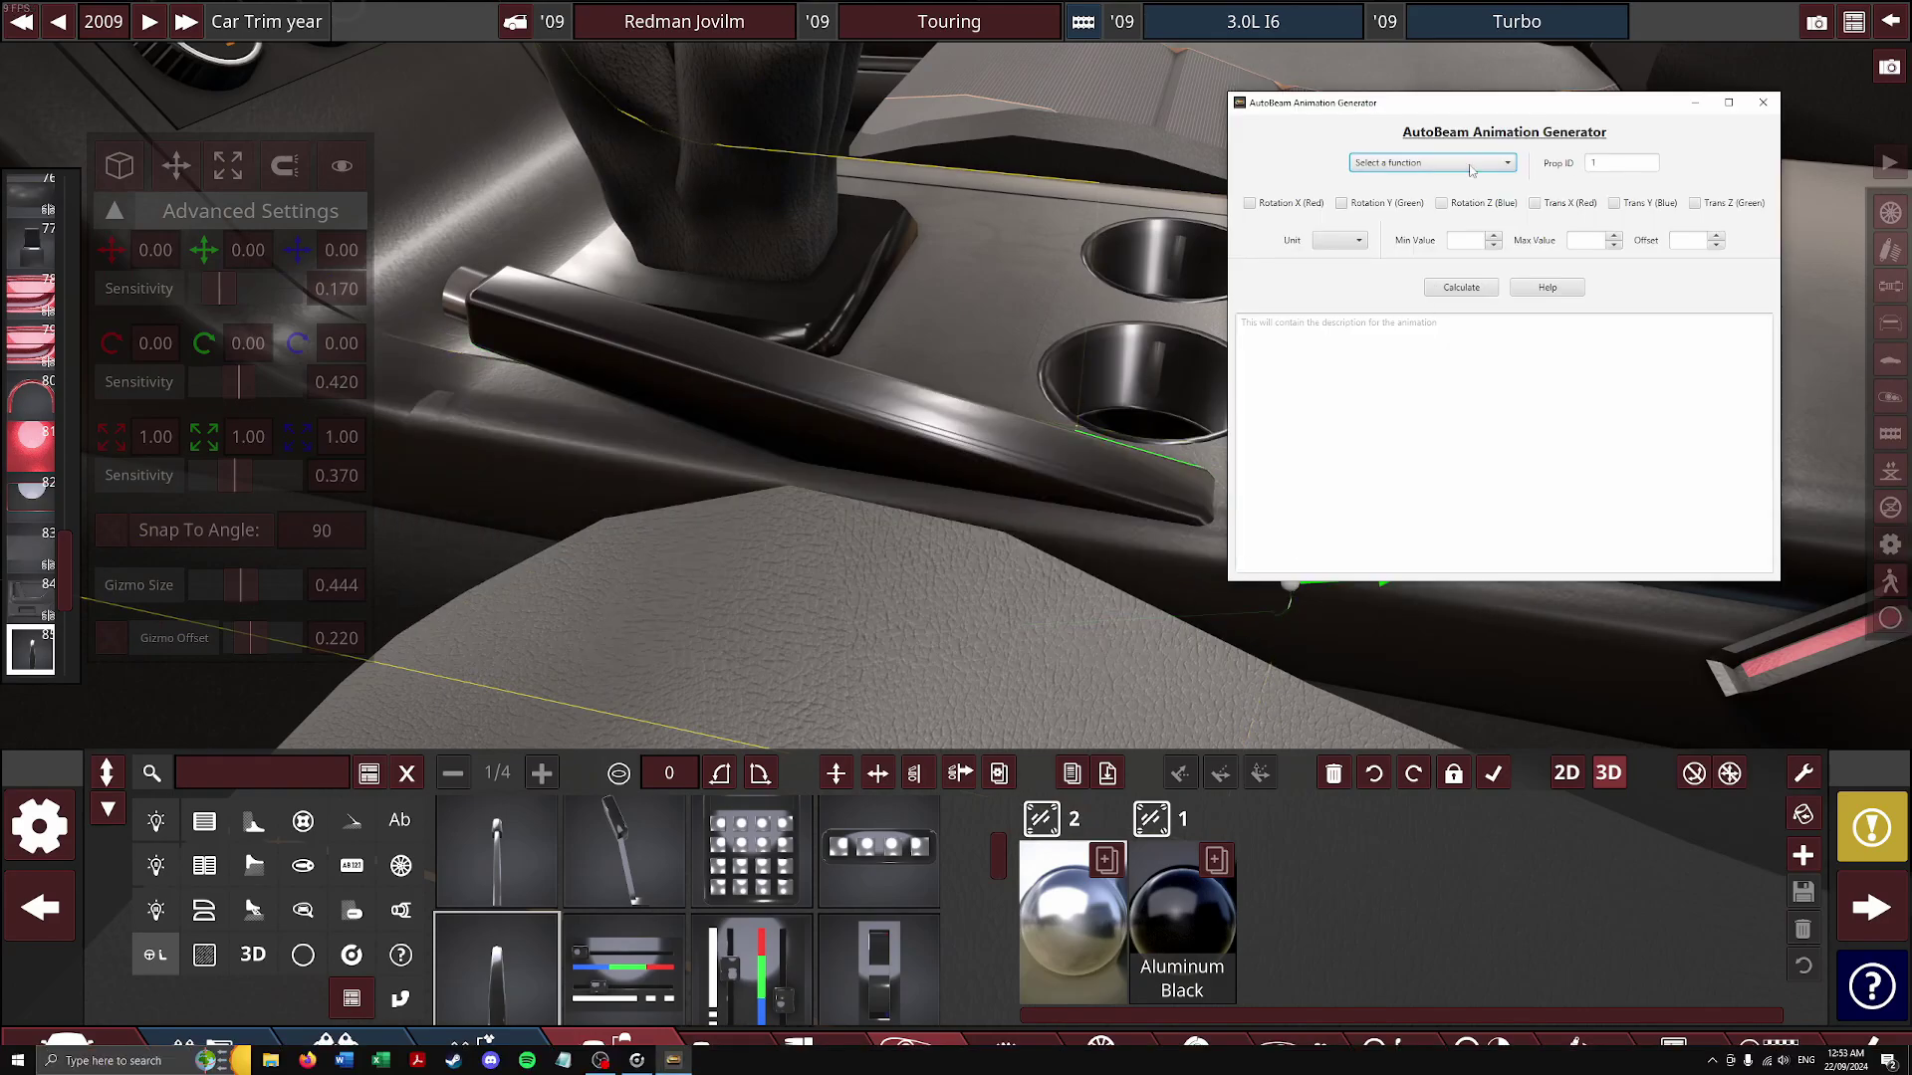
{"action": "left_click", "coordinate": [1435, 165]}
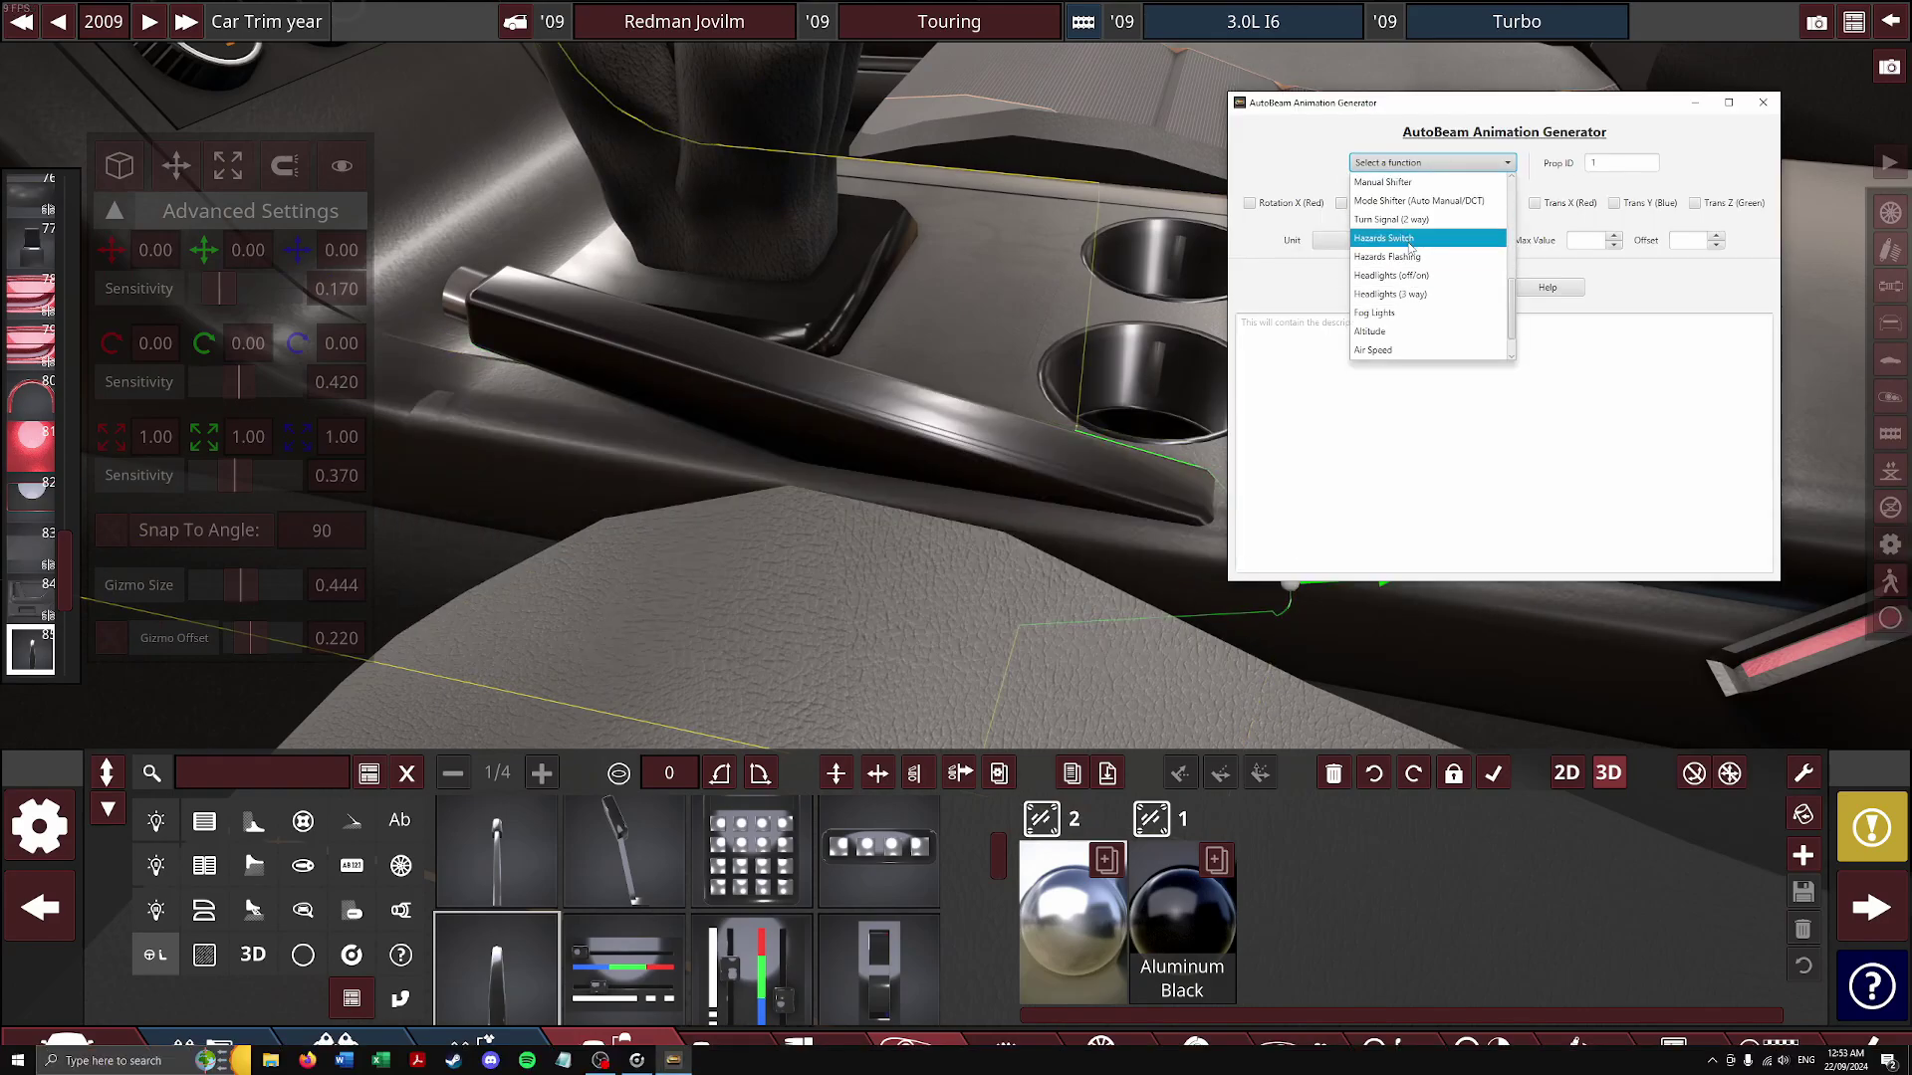
{"action": "scroll", "coordinate": [1411, 249], "scroll_direction": "up", "scroll_amount": 1}
{"action": "scroll", "coordinate": [1411, 261], "scroll_direction": "up", "scroll_amount": 2}
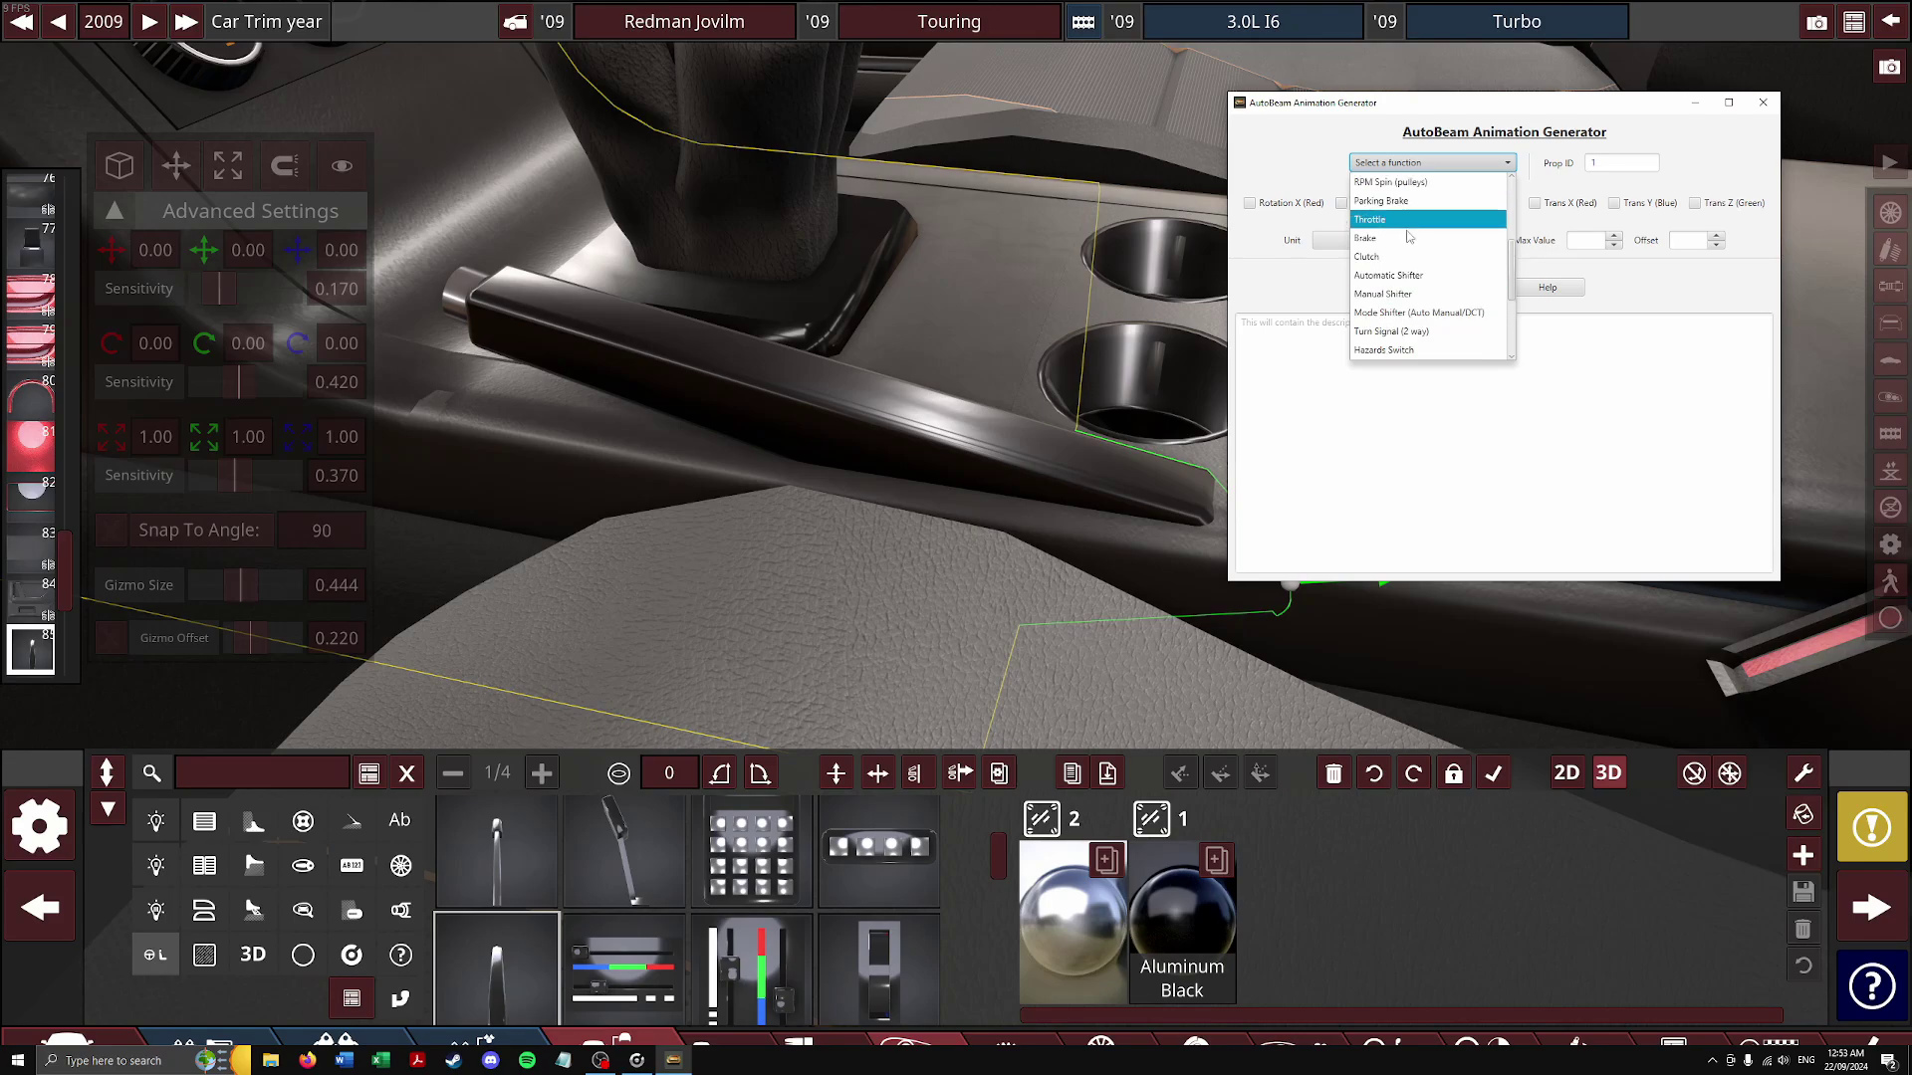
{"action": "left_click", "coordinate": [1410, 227]}
Check the handbrake's pivot axis, set prop ID 85 with clockwise Rotation X only over 30 degrees, and calculate its animation line
{"action": "left_click", "coordinate": [988, 465]}
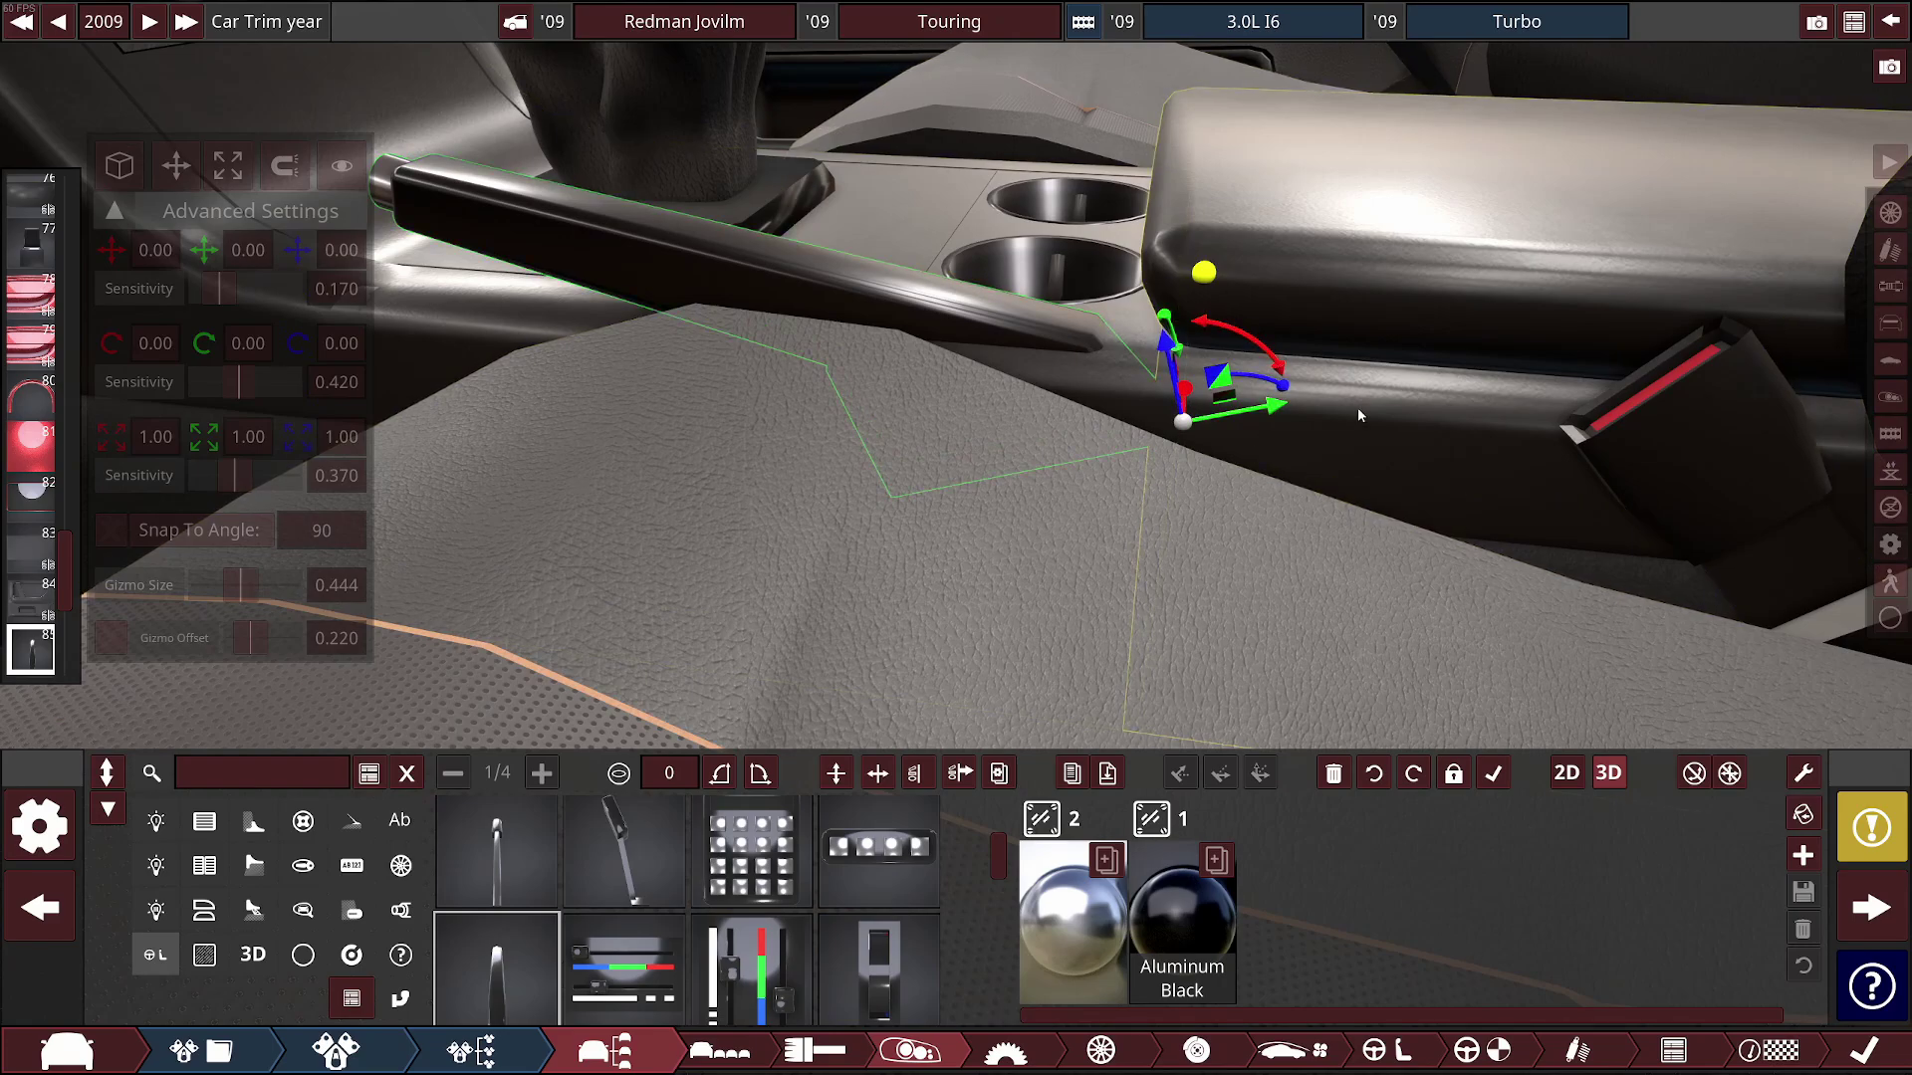
{"action": "key", "text": "alt+Tab"}
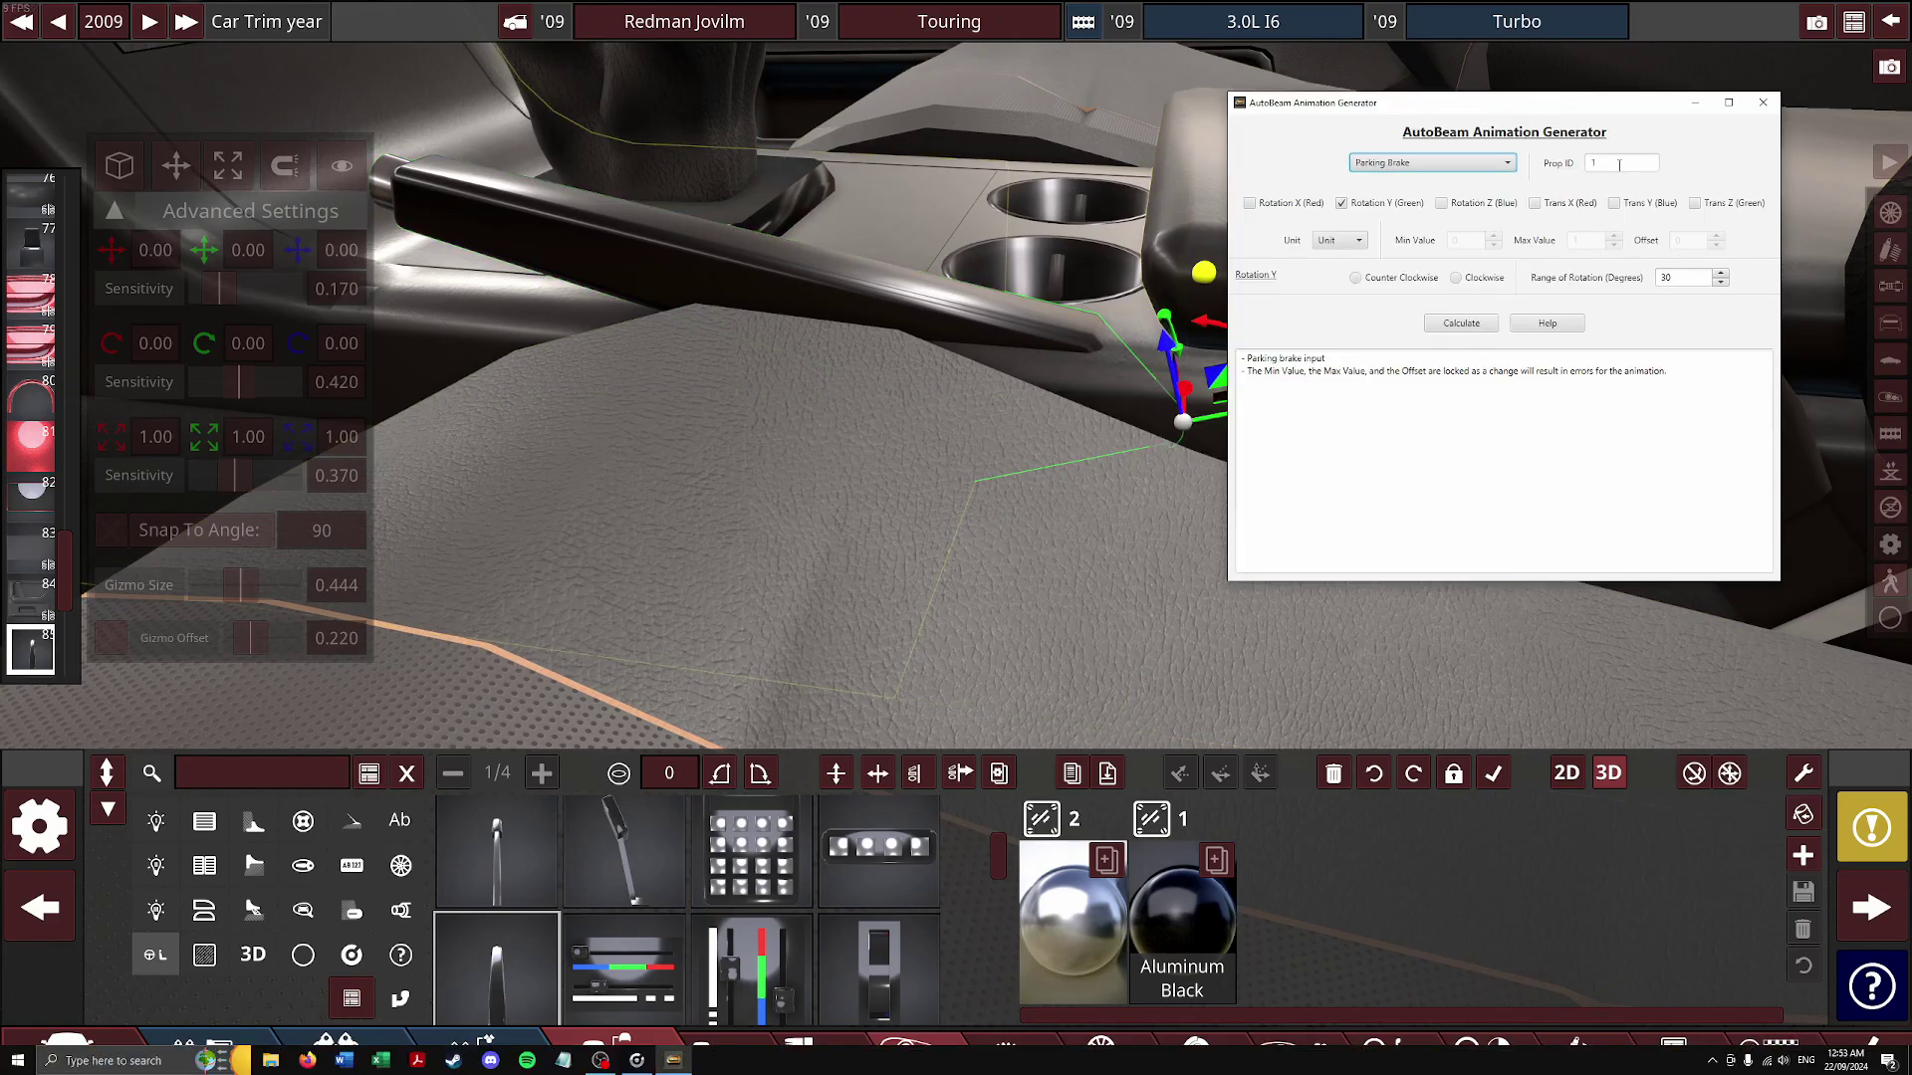
{"action": "double_click", "coordinate": [1619, 165]}
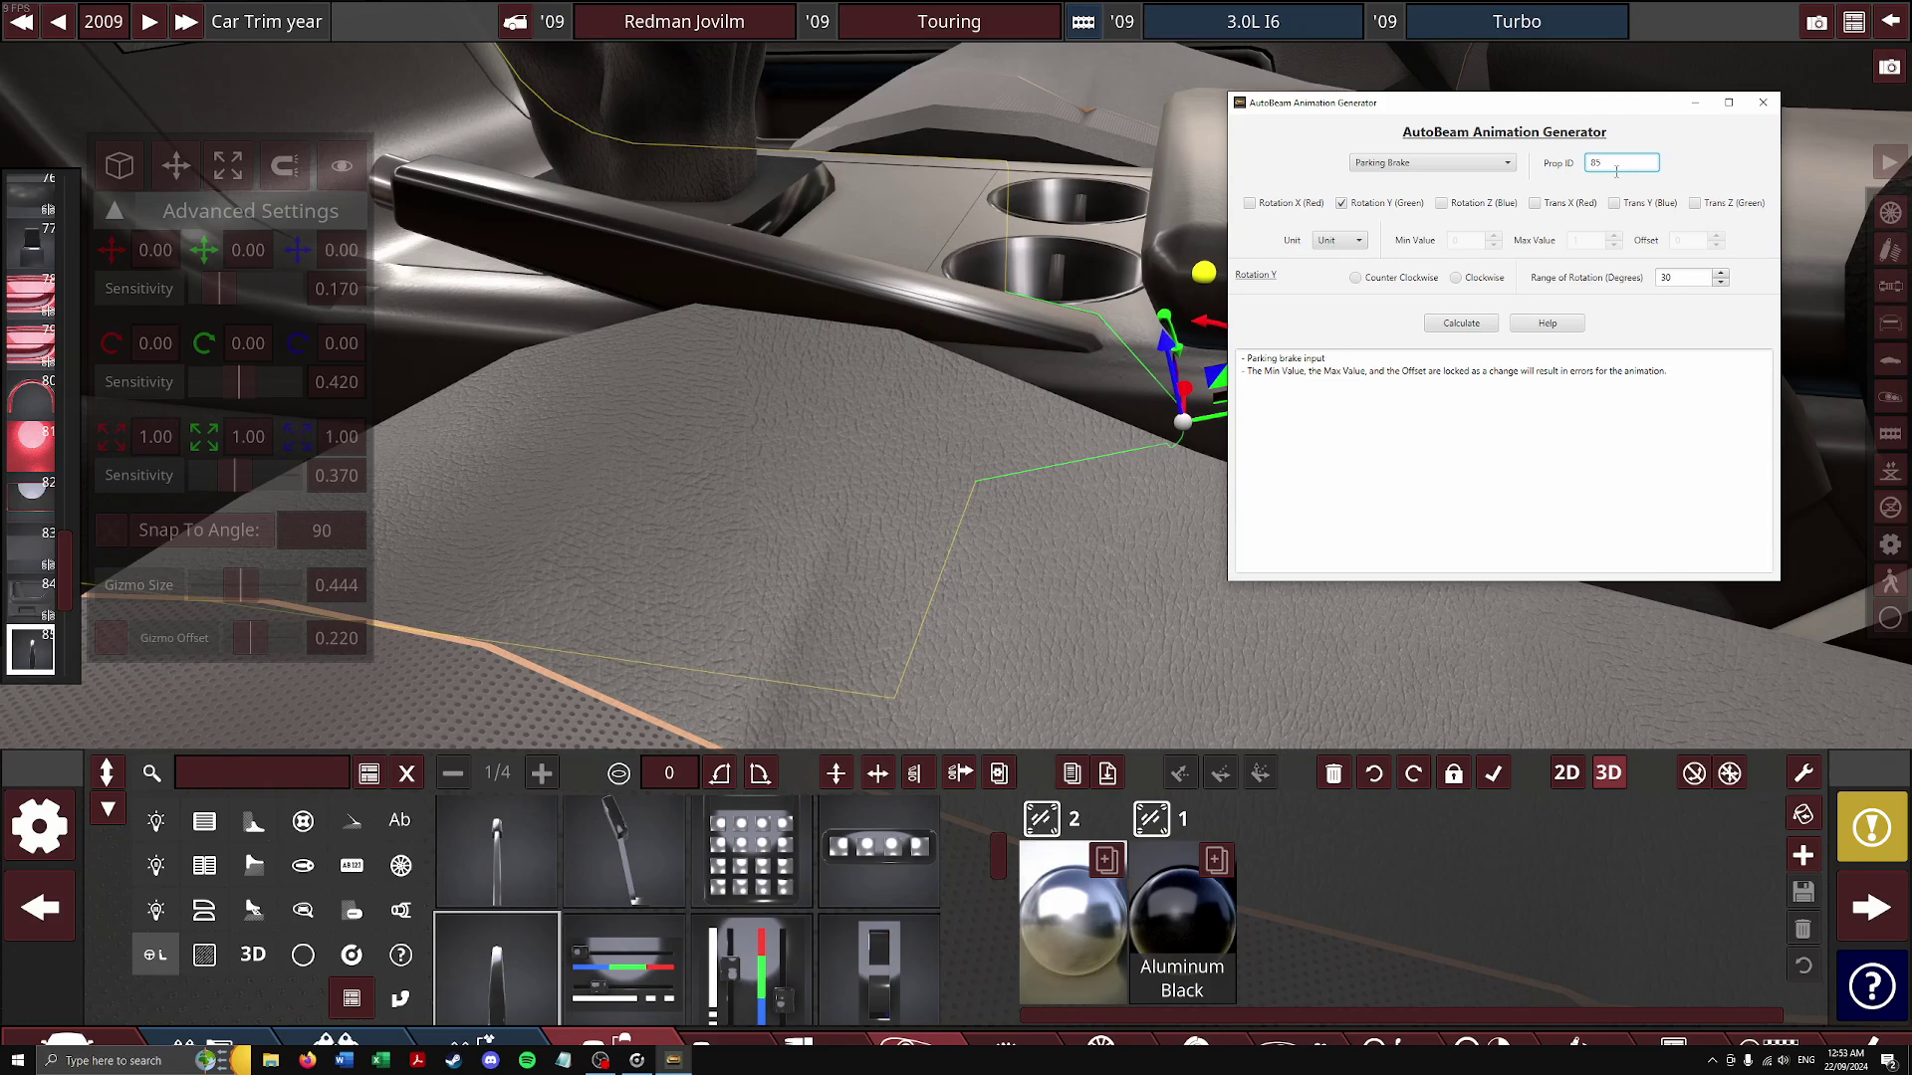
{"action": "left_click", "coordinate": [1252, 204]}
{"action": "left_click", "coordinate": [1341, 204]}
{"action": "left_click", "coordinate": [1457, 324]}
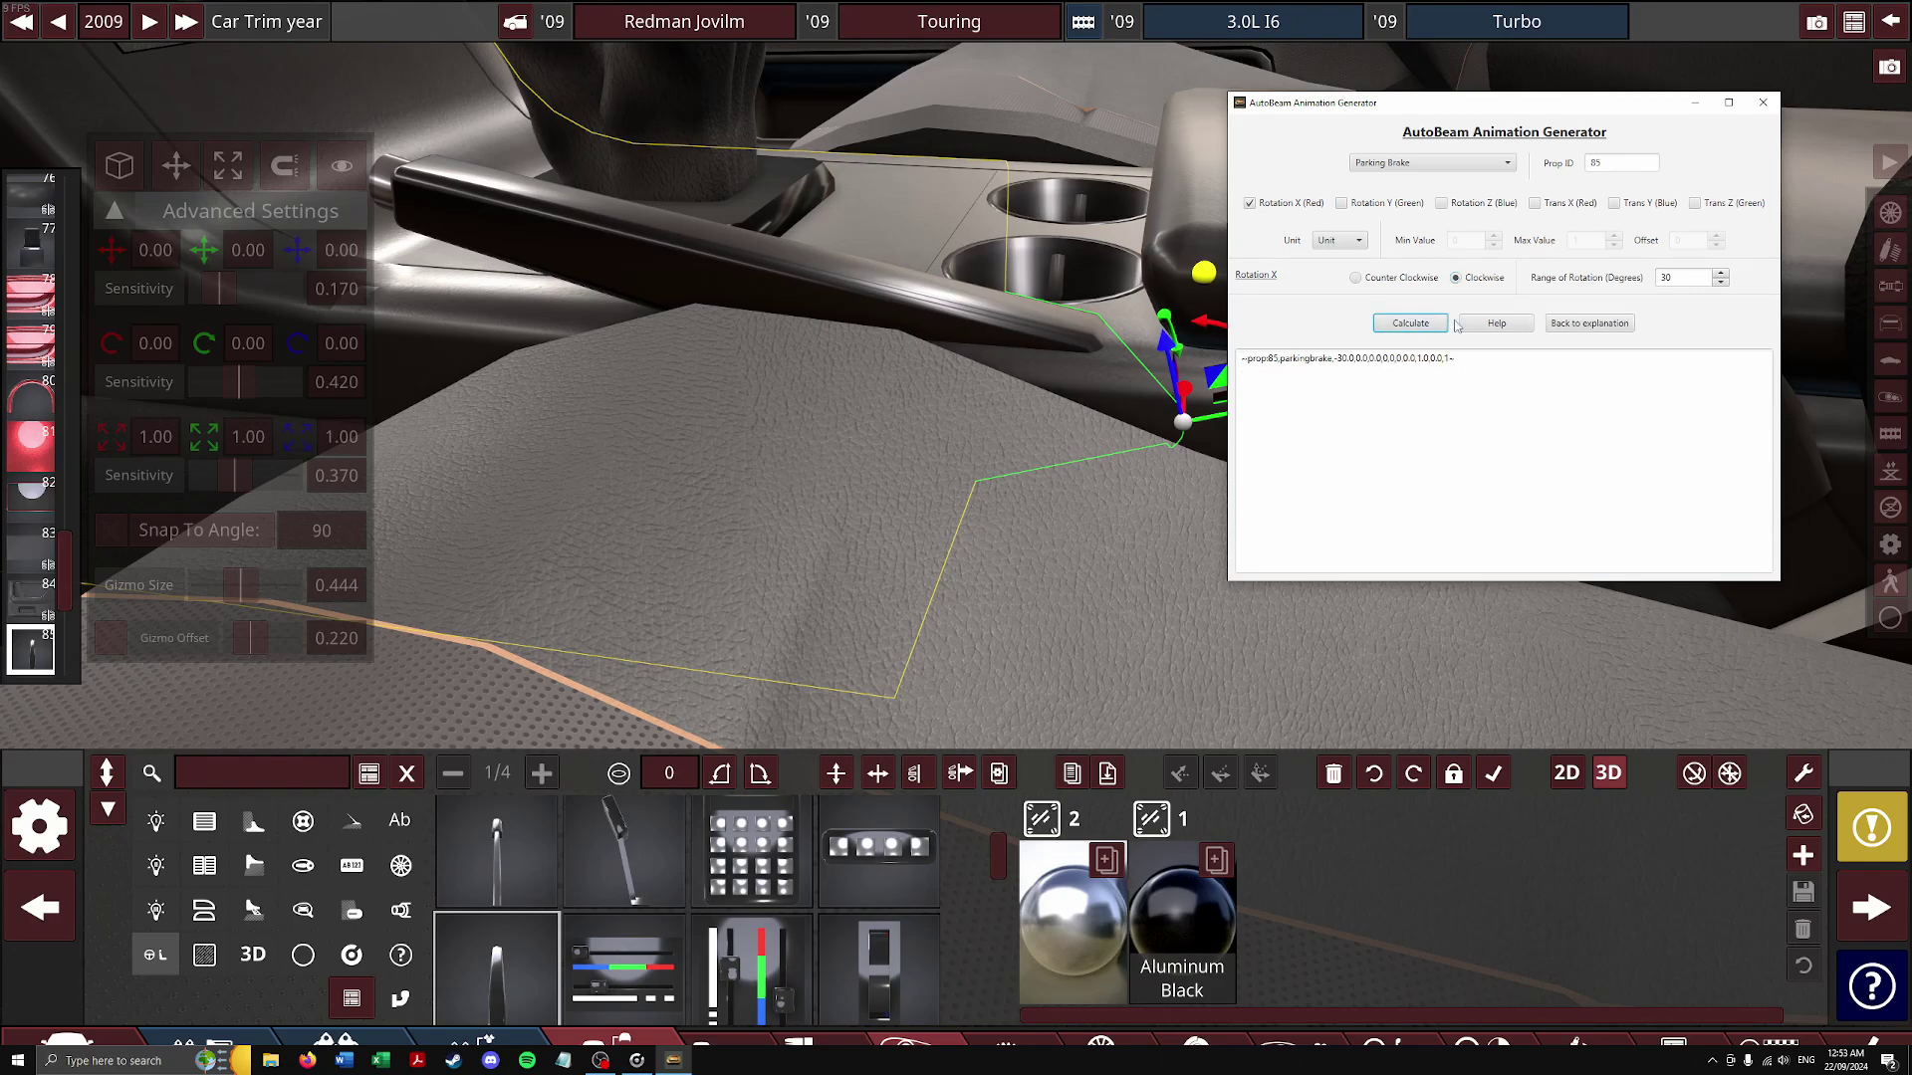
Copy the calculated parking brake line for prop 85 into Automation's trim description, below the turn signal line
{"action": "triple_click", "coordinate": [1475, 369]}
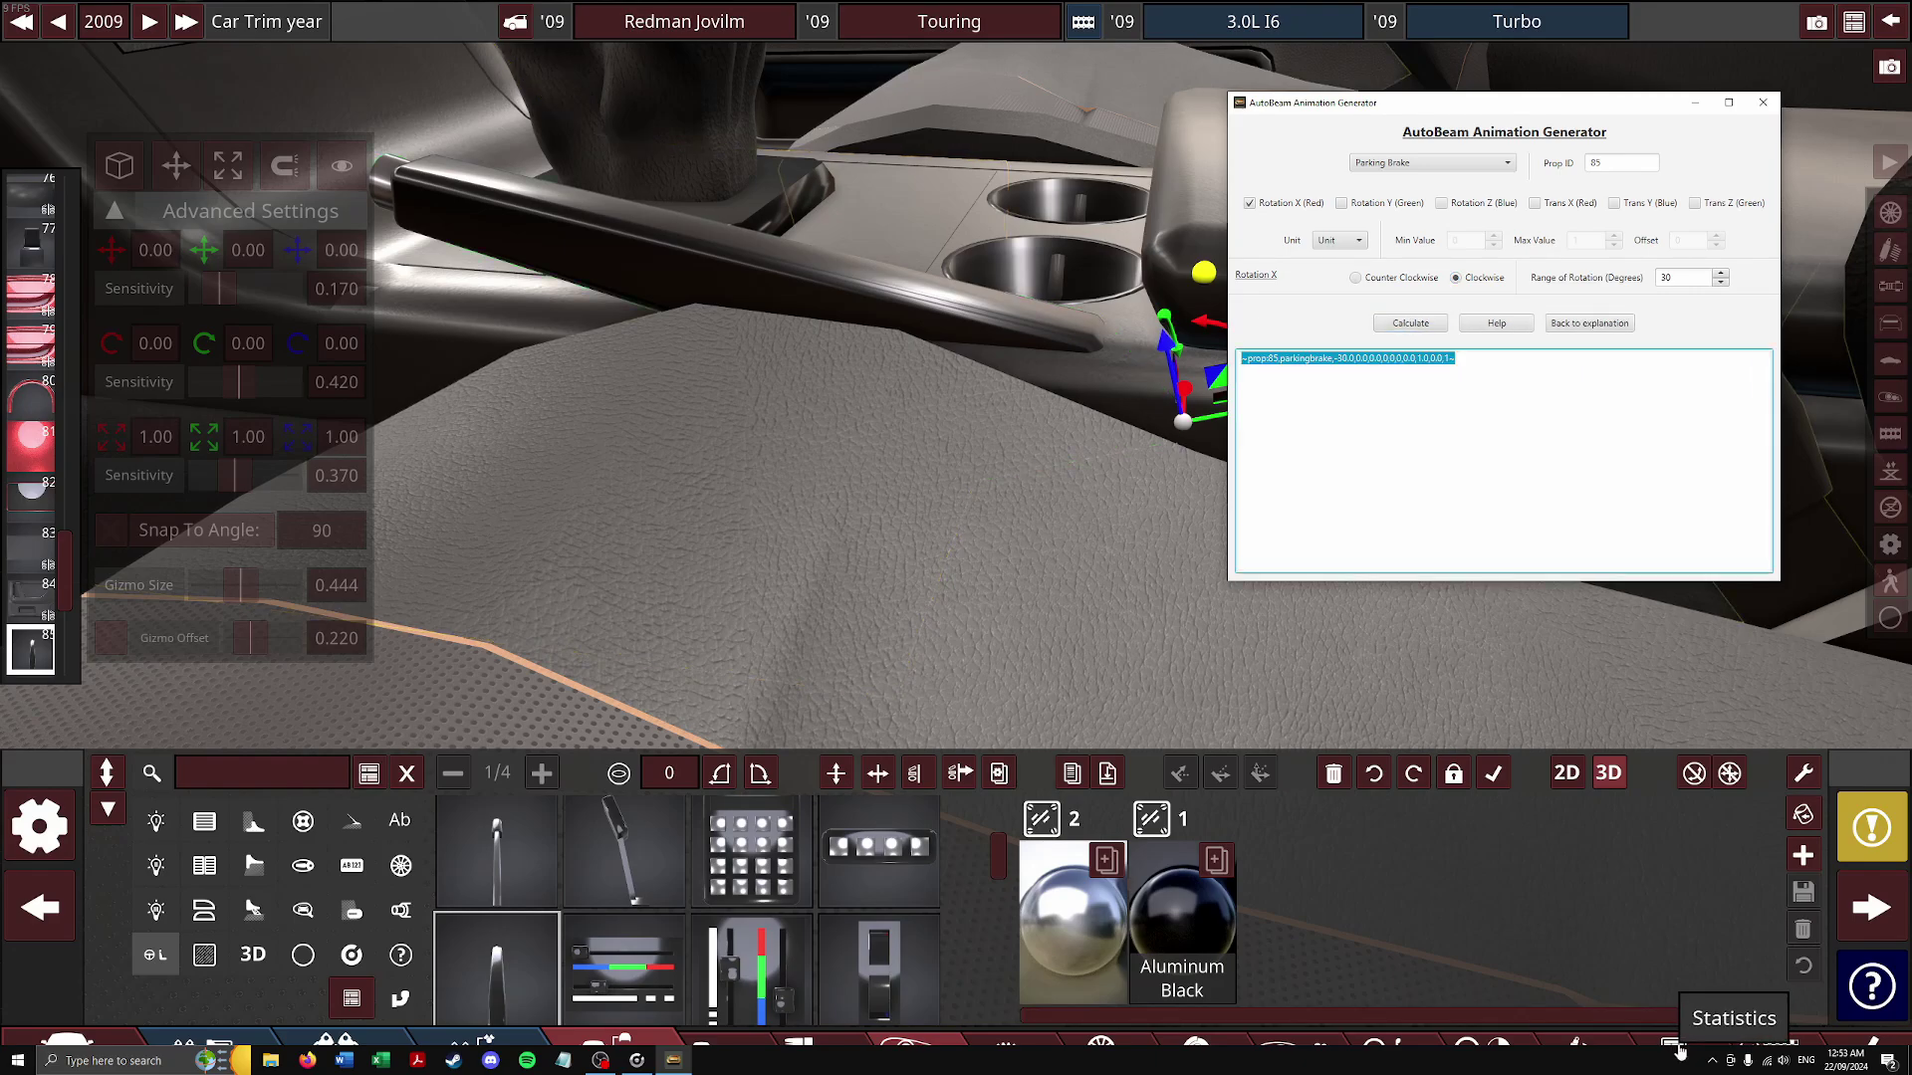
{"action": "left_click", "coordinate": [1675, 1039]}
{"action": "type", "text": "~prop:85,parkingbrake,-30.0,0.0,0.0,0,0,0,0,0.0,1.0,0.0,1~"}
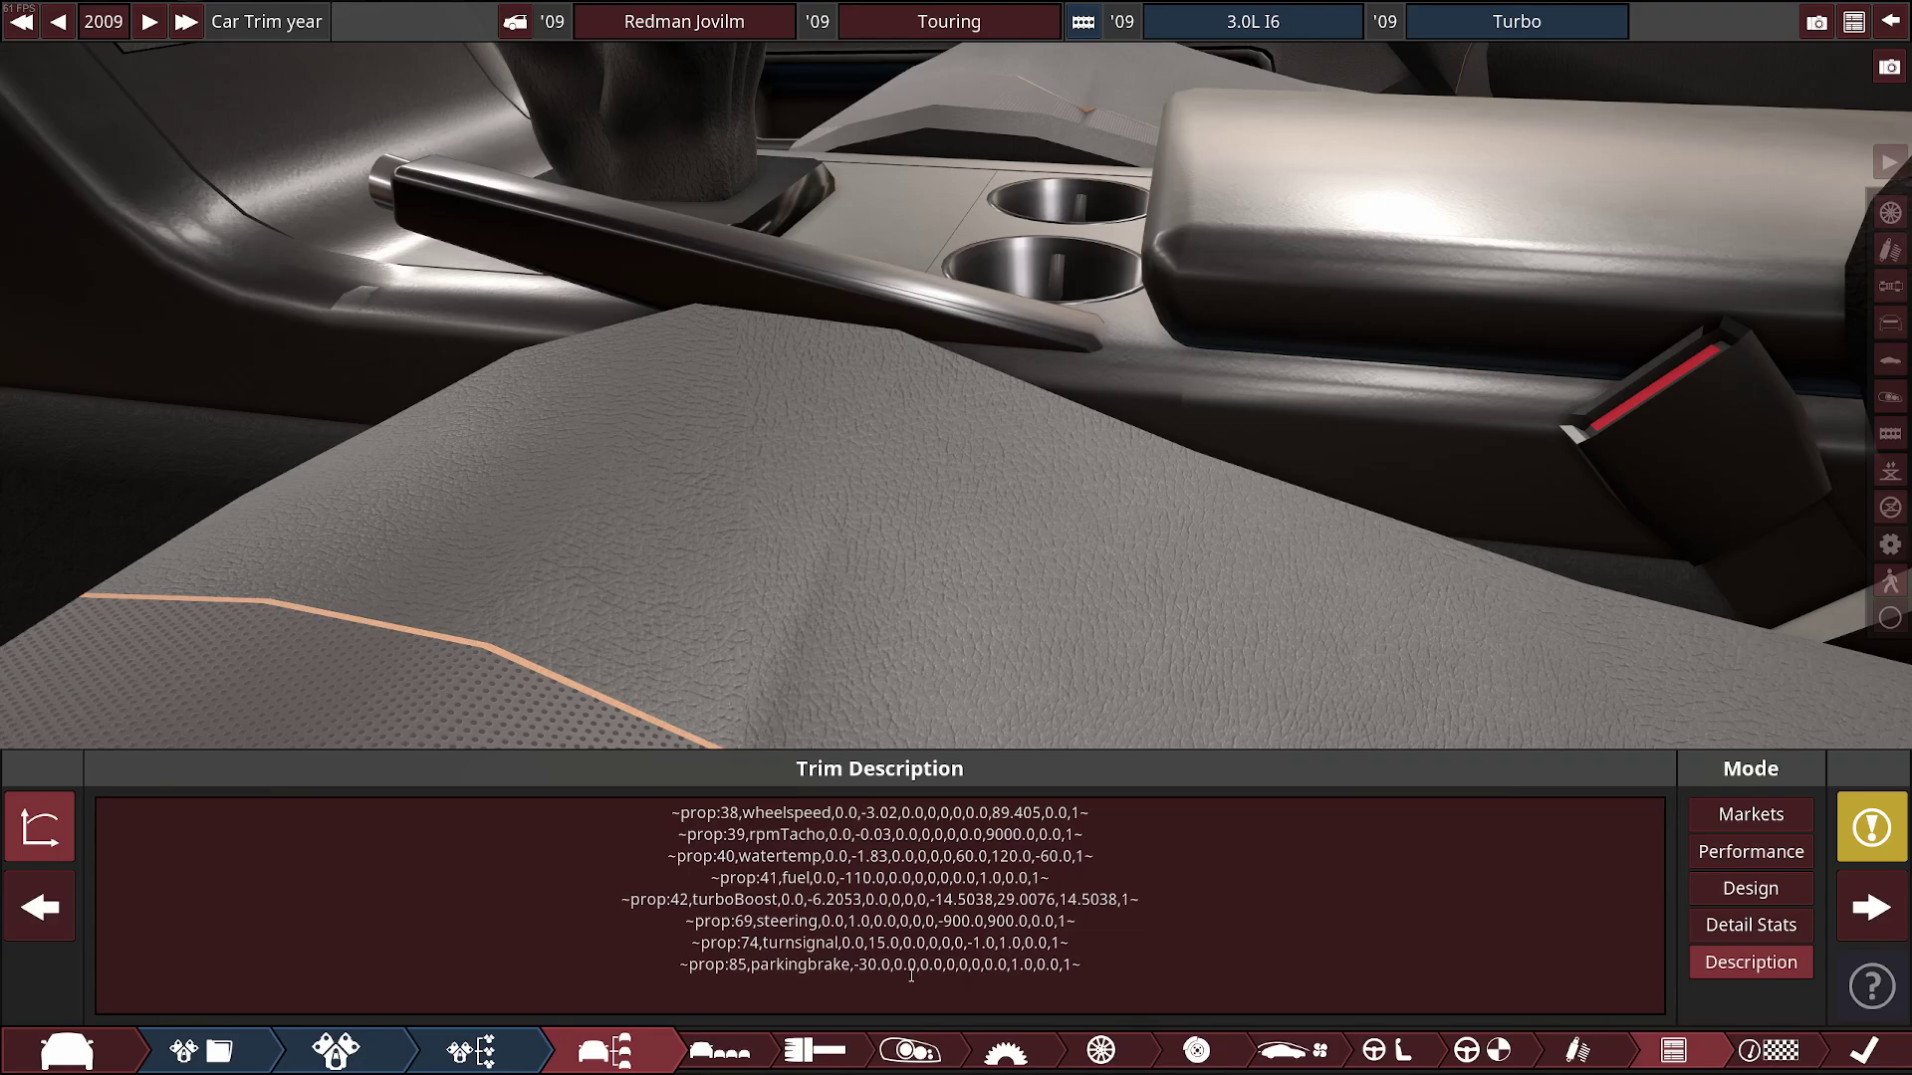
Return to the car's fixture editing and select the throttle pedal, fixture 88
{"action": "left_click", "coordinate": [909, 1051]}
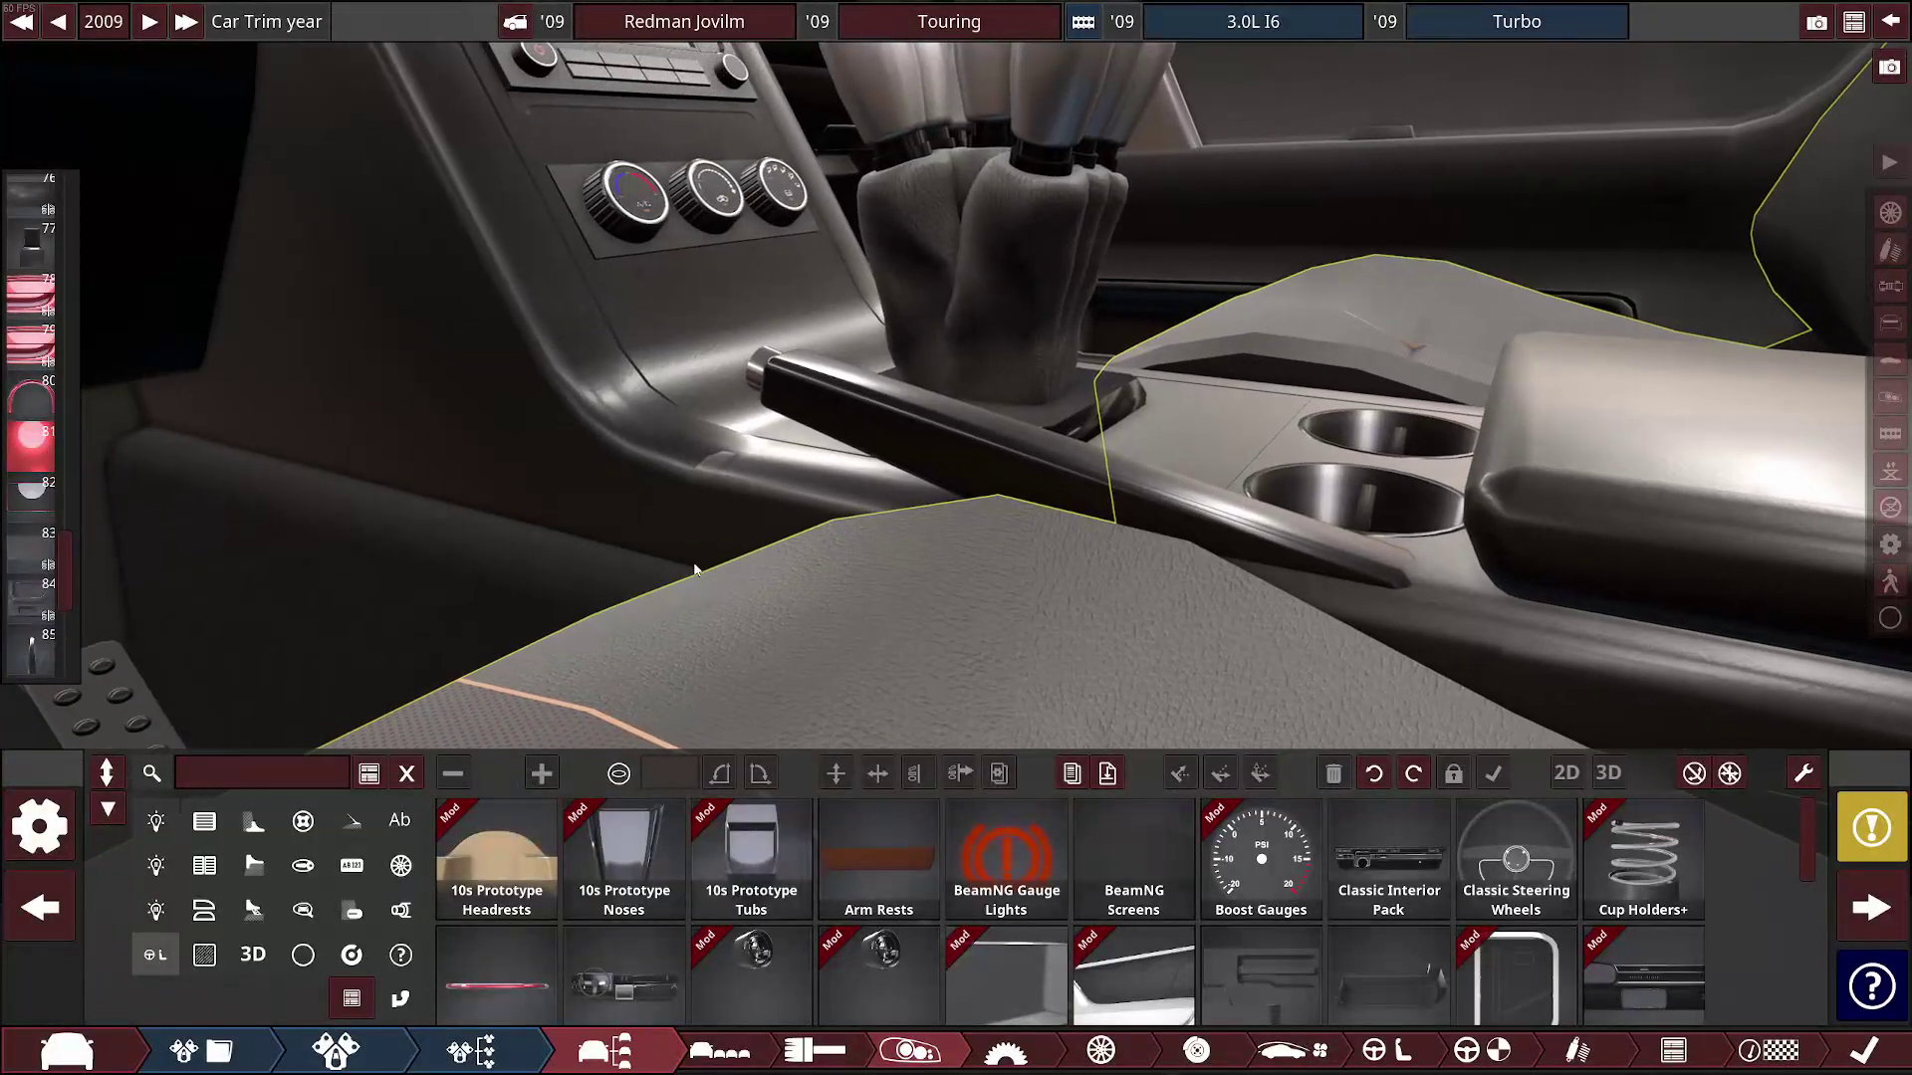
{"action": "left_click", "coordinate": [40, 565]}
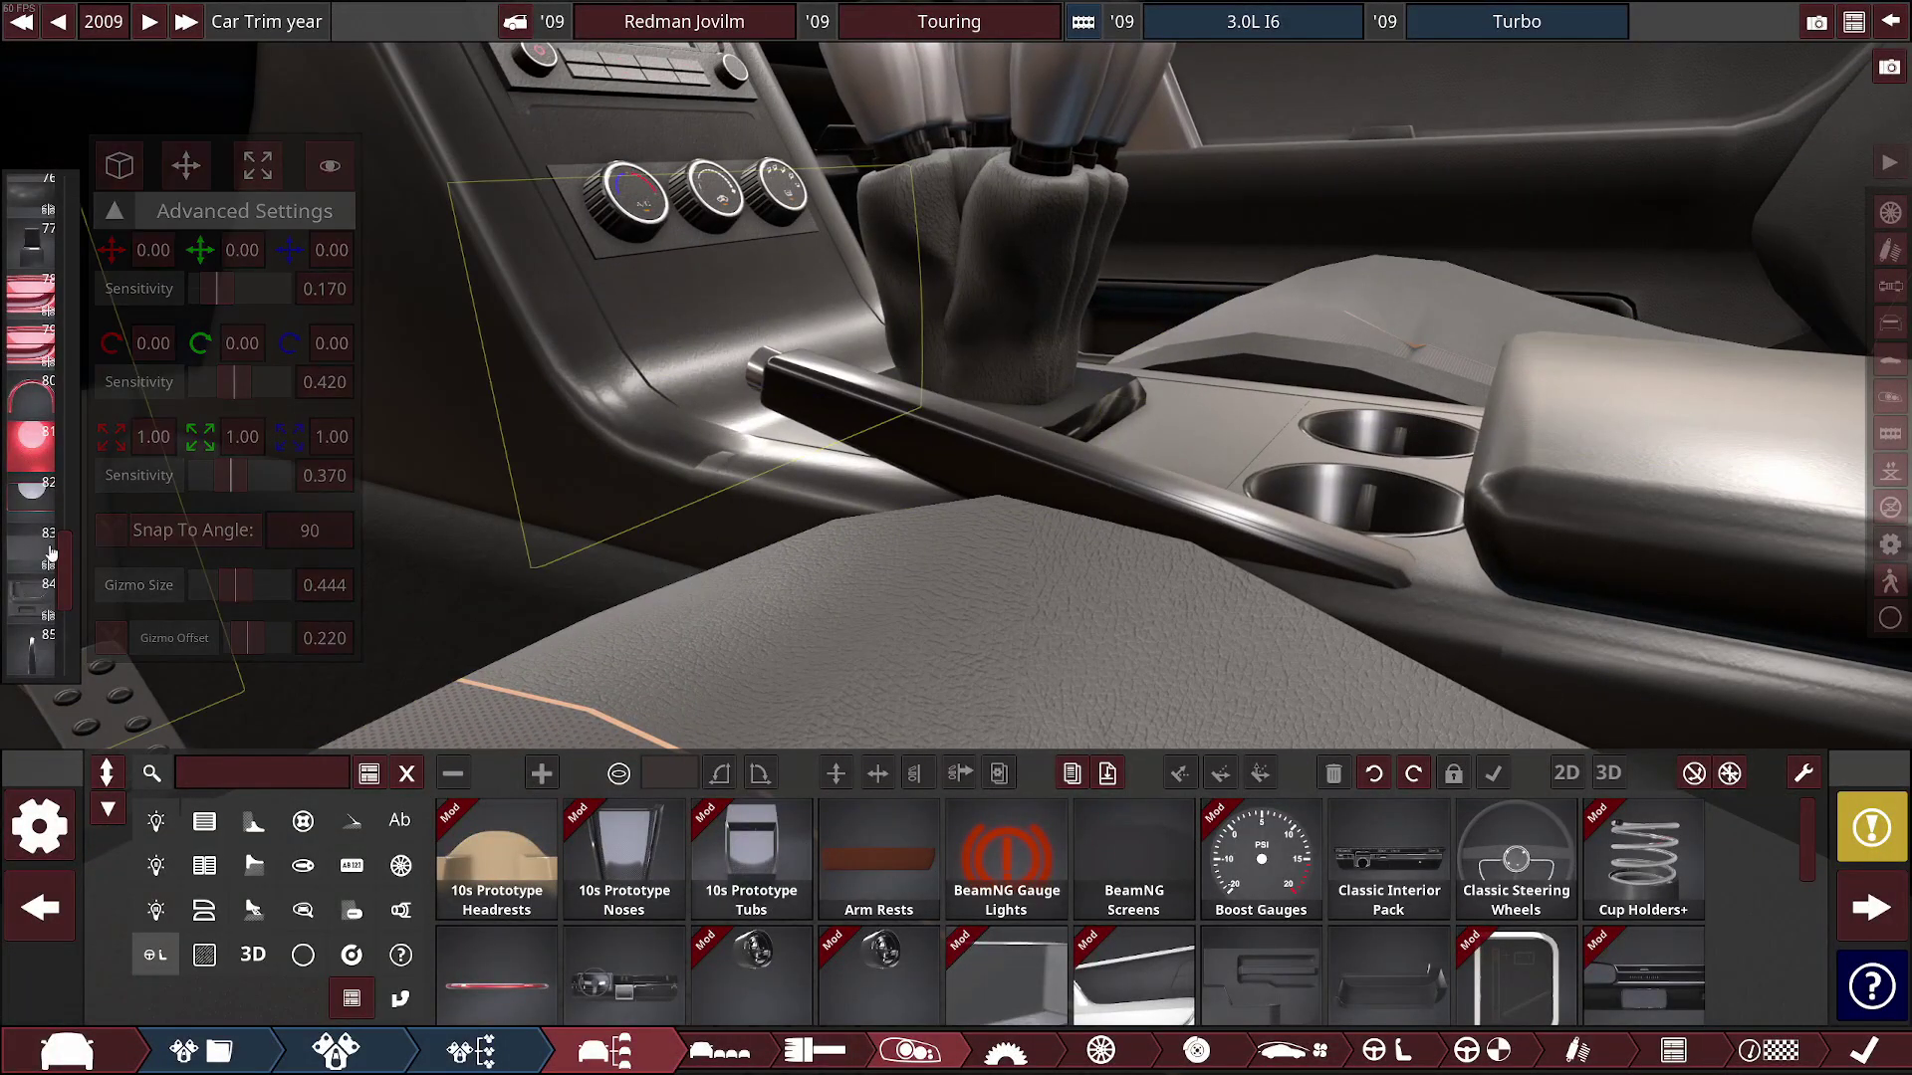
{"action": "scroll", "coordinate": [40, 566], "scroll_direction": "down", "scroll_amount": 3}
{"action": "left_click", "coordinate": [32, 483]}
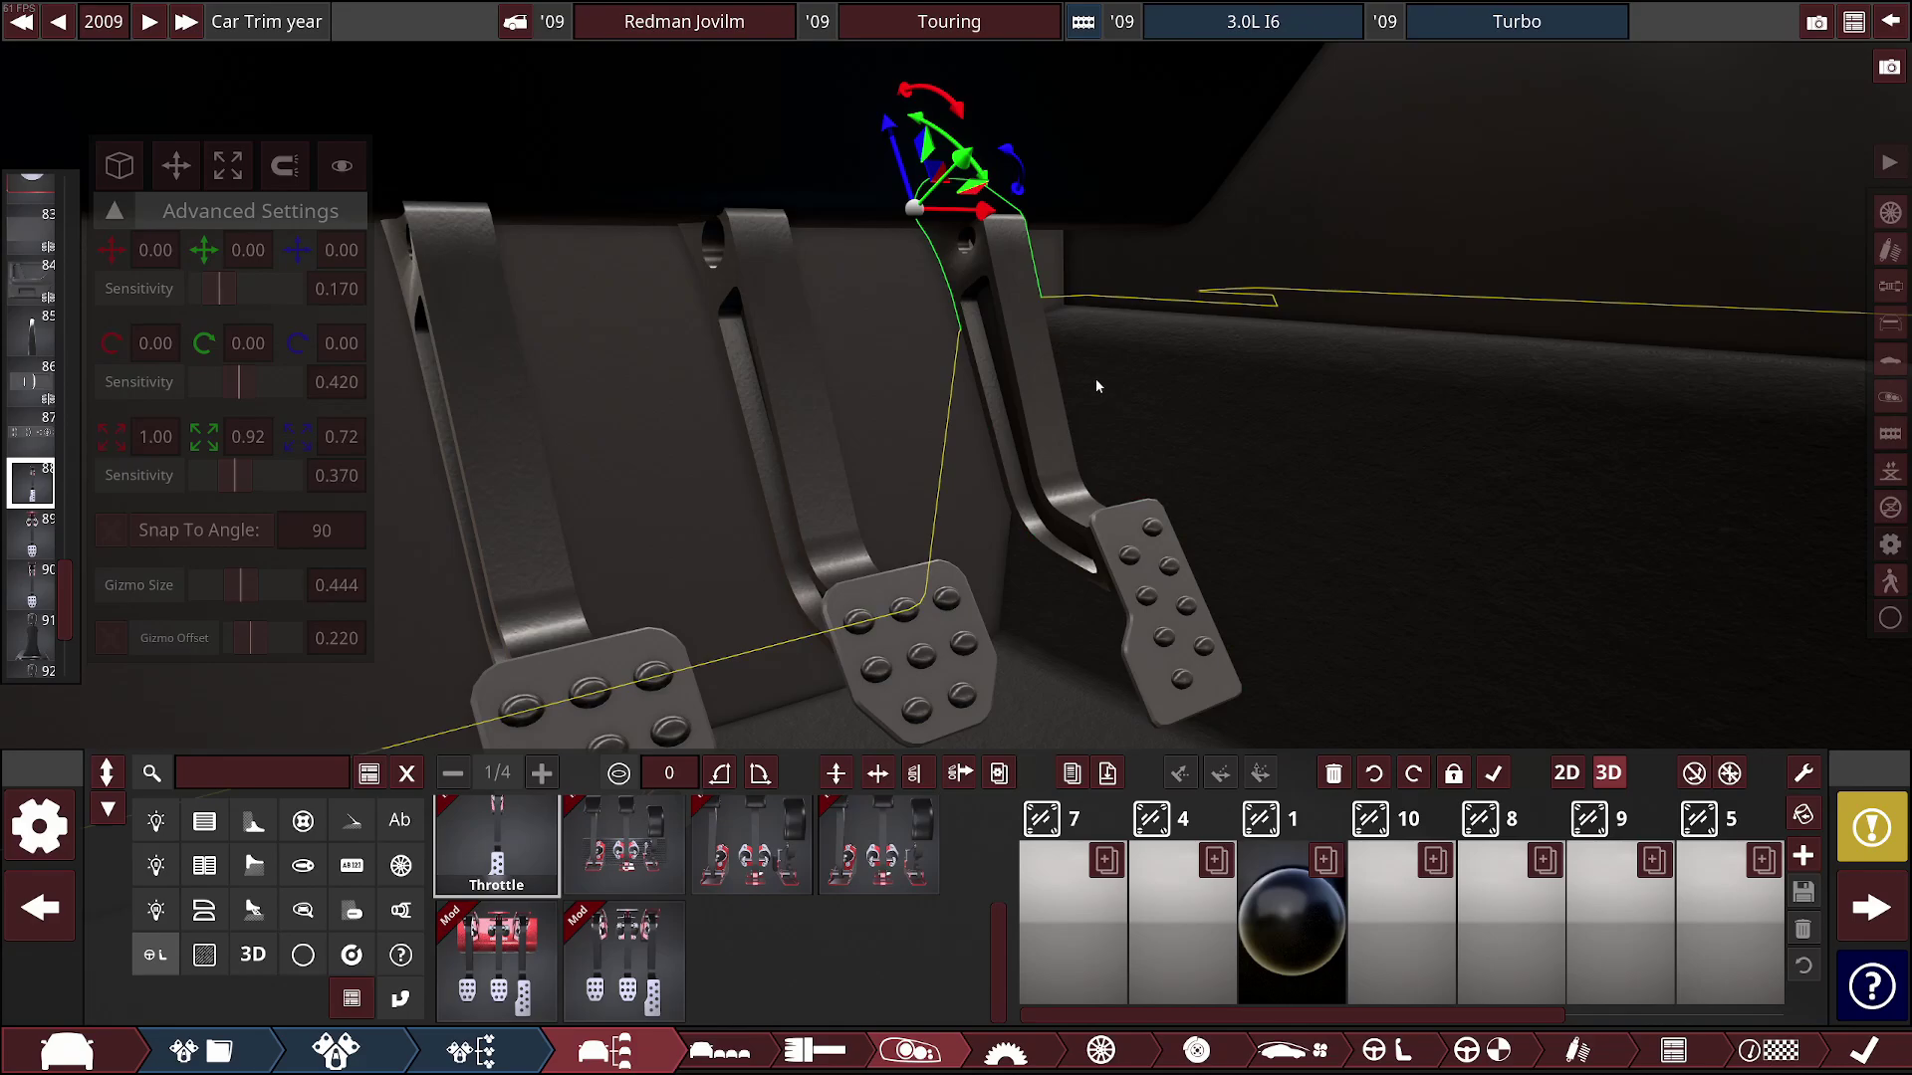
Browse the RB Racekit - Pedals fixture set and examine its separate brake, clutch and throttle parts
{"action": "left_click", "coordinate": [496, 862]}
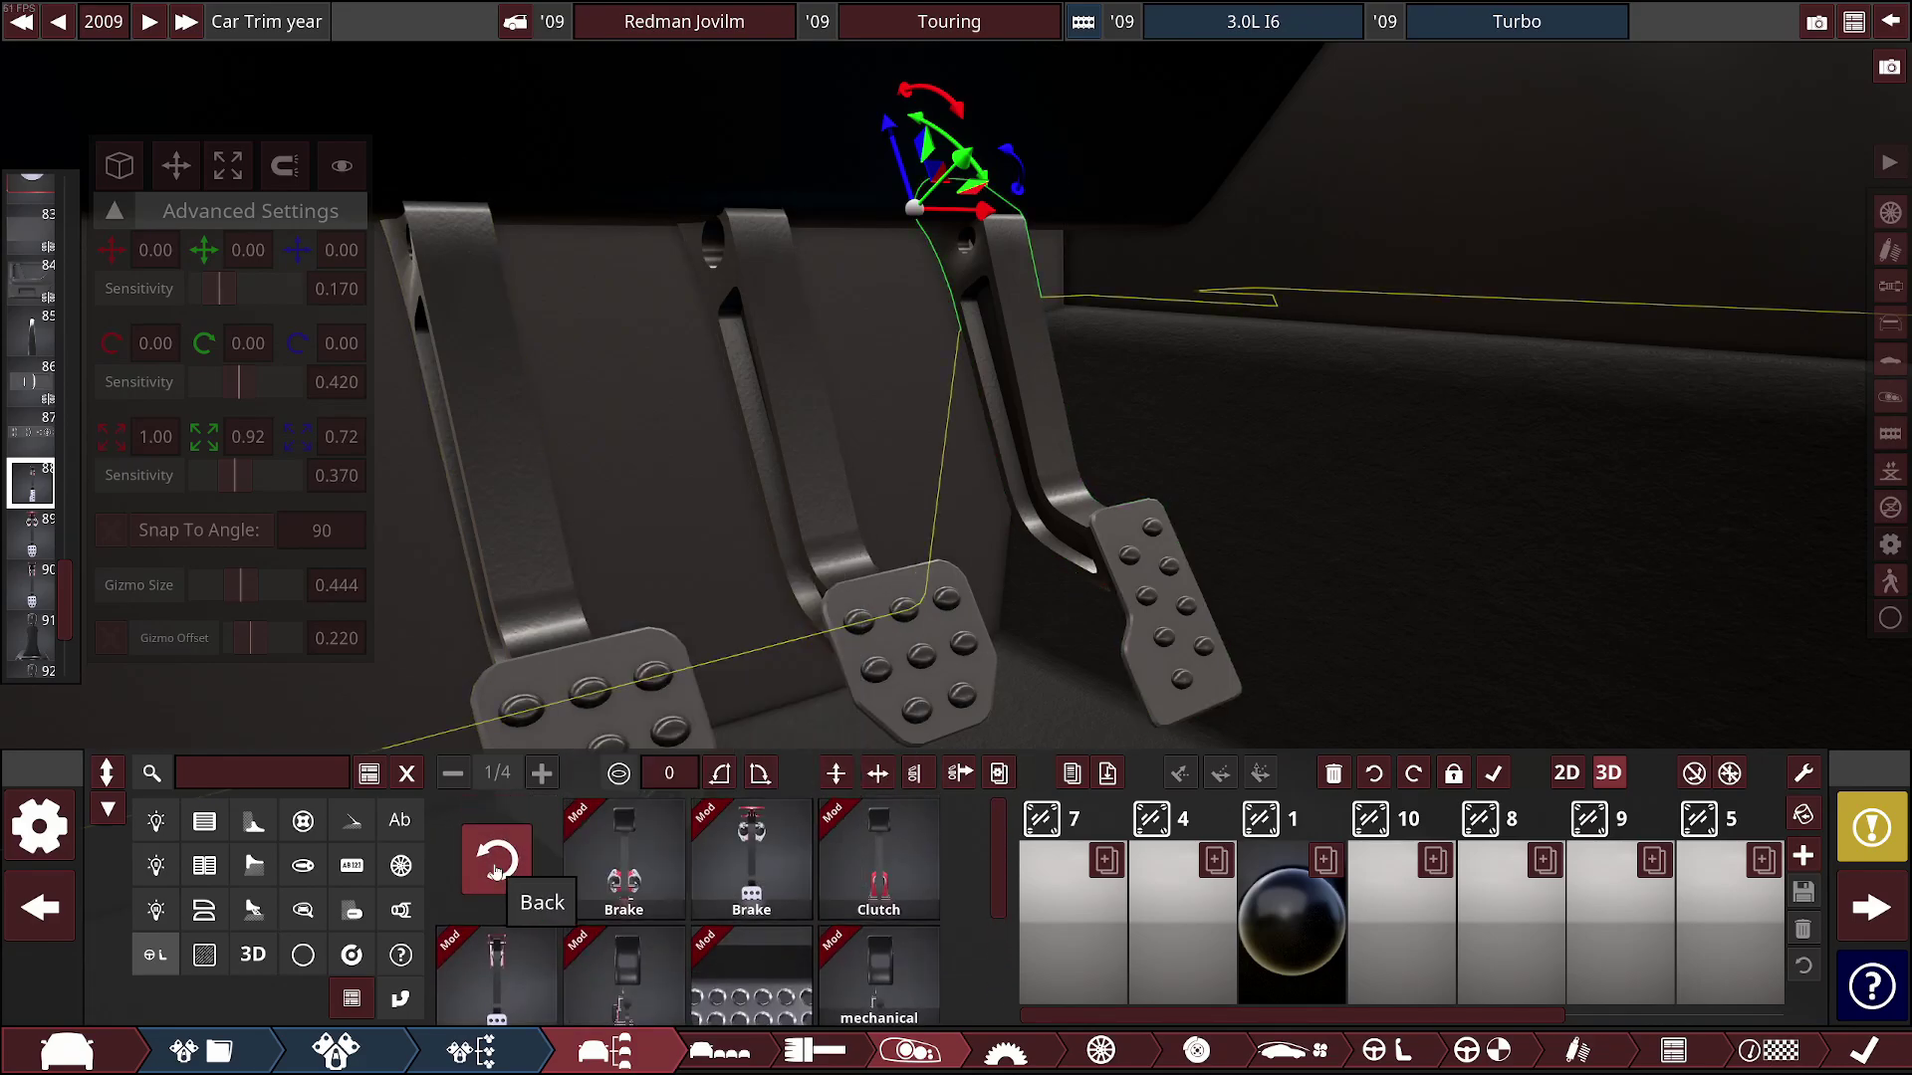
{"action": "left_click", "coordinate": [496, 861]}
{"action": "left_click_drag", "start_coordinate": [1799, 848], "coordinate": [1818, 935]}
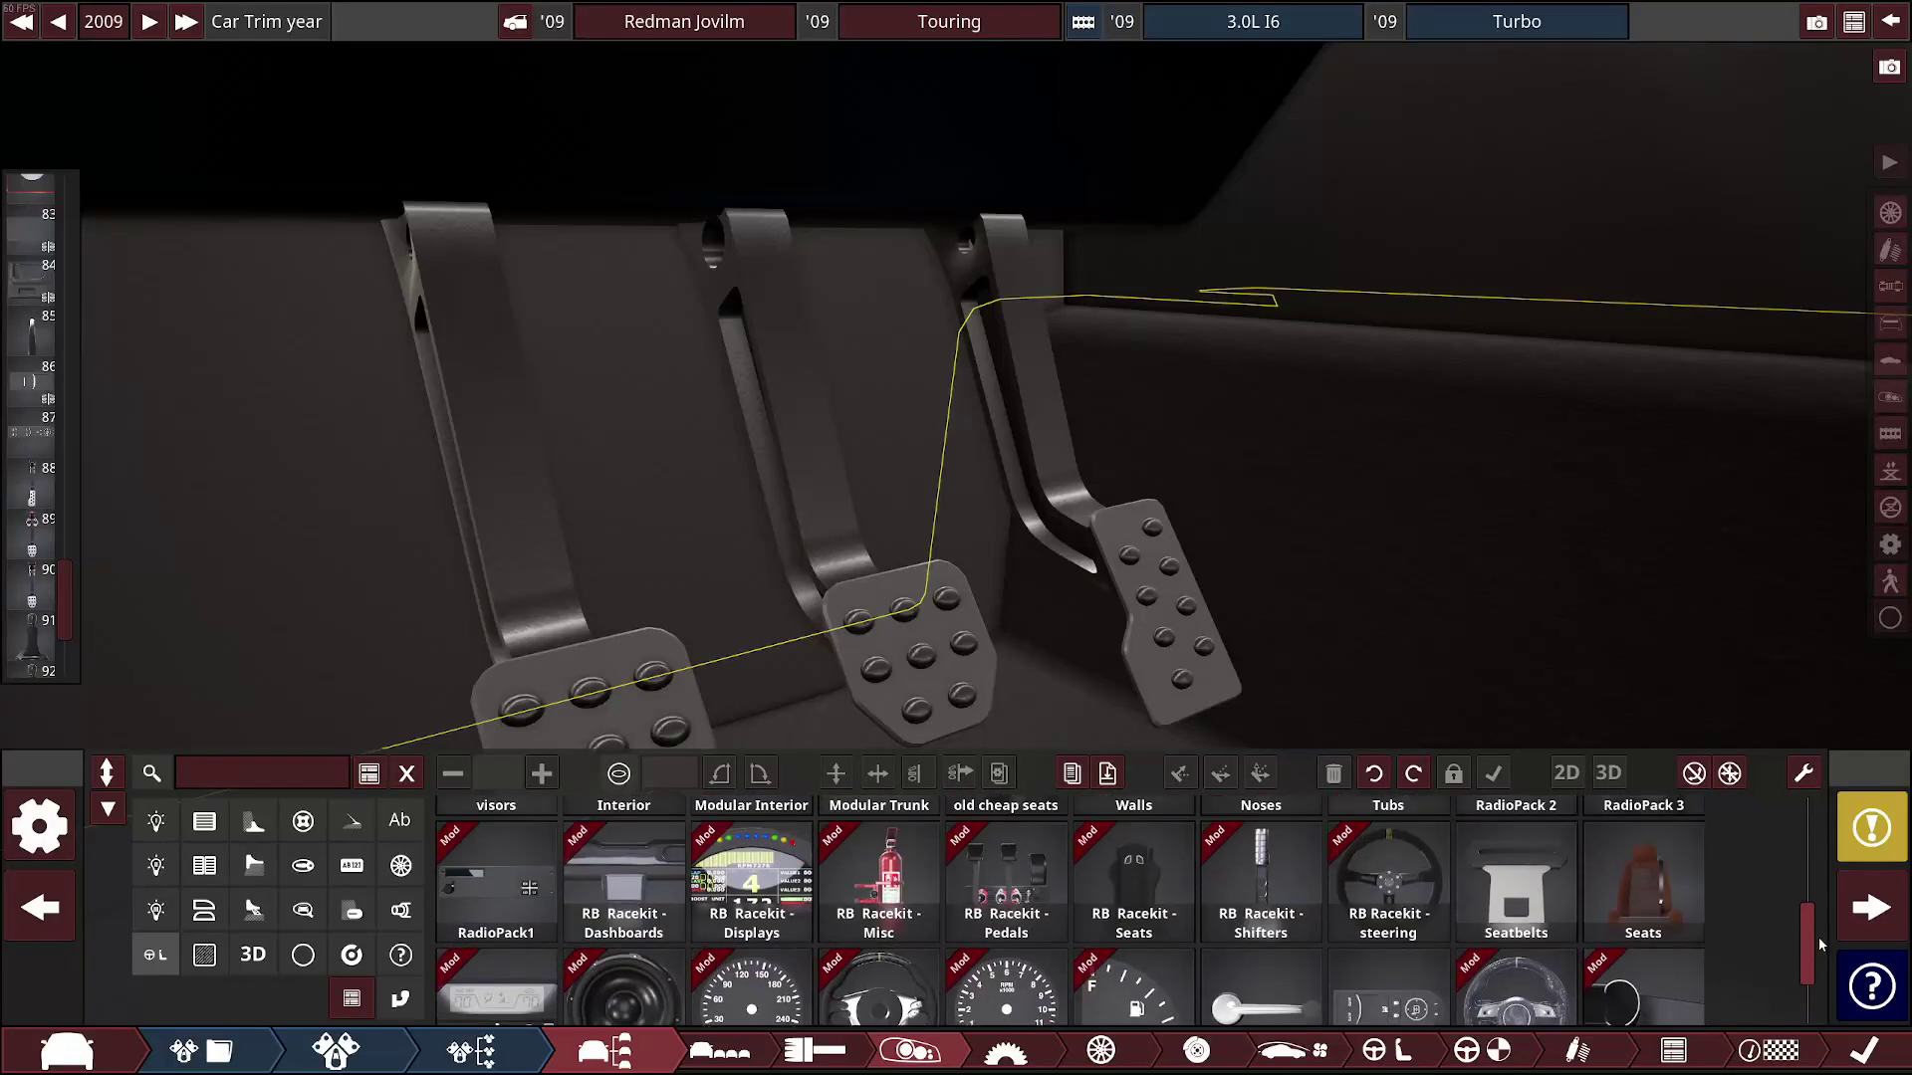
{"action": "mouse_move", "coordinate": [1052, 928]}
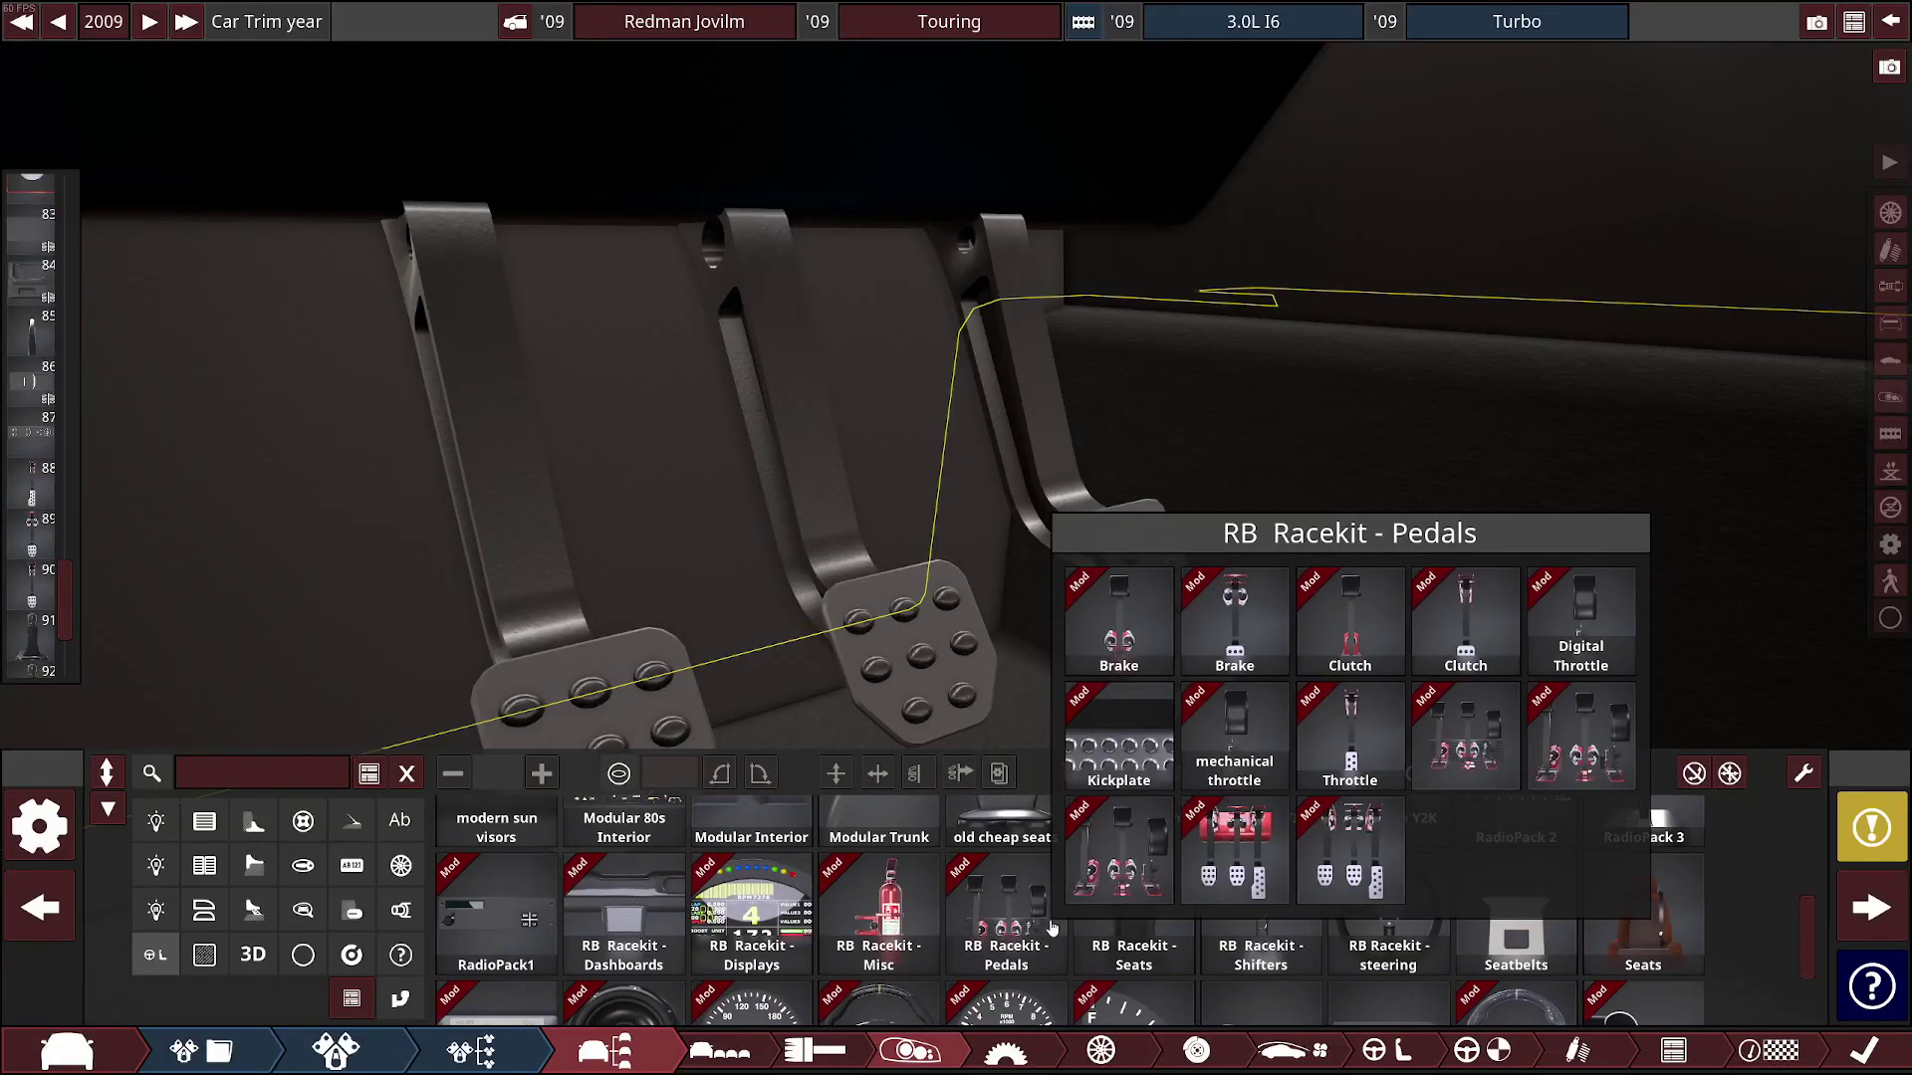
{"action": "left_click", "coordinate": [1015, 918]}
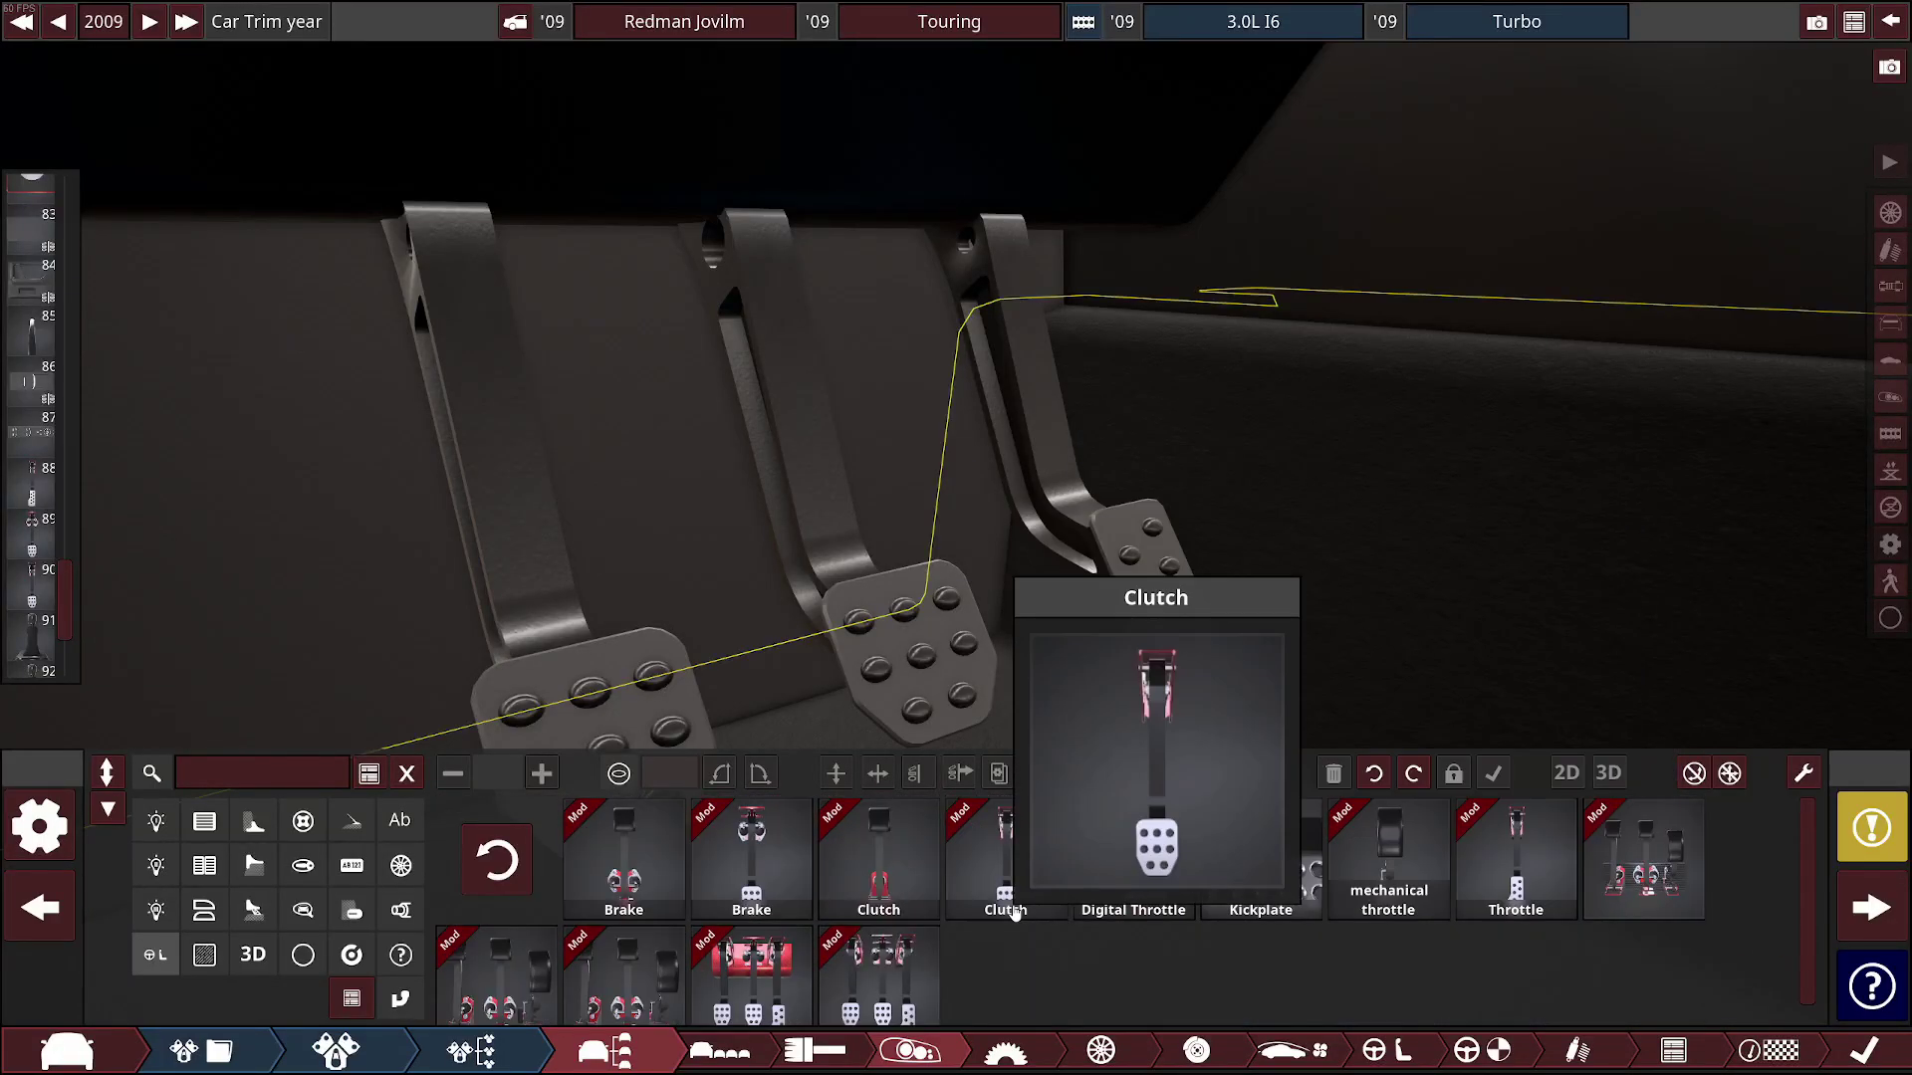
Select the throttle pedal, fixture 88, and inspect its pivot and red rotation axis from the side
{"action": "left_click", "coordinate": [1119, 569]}
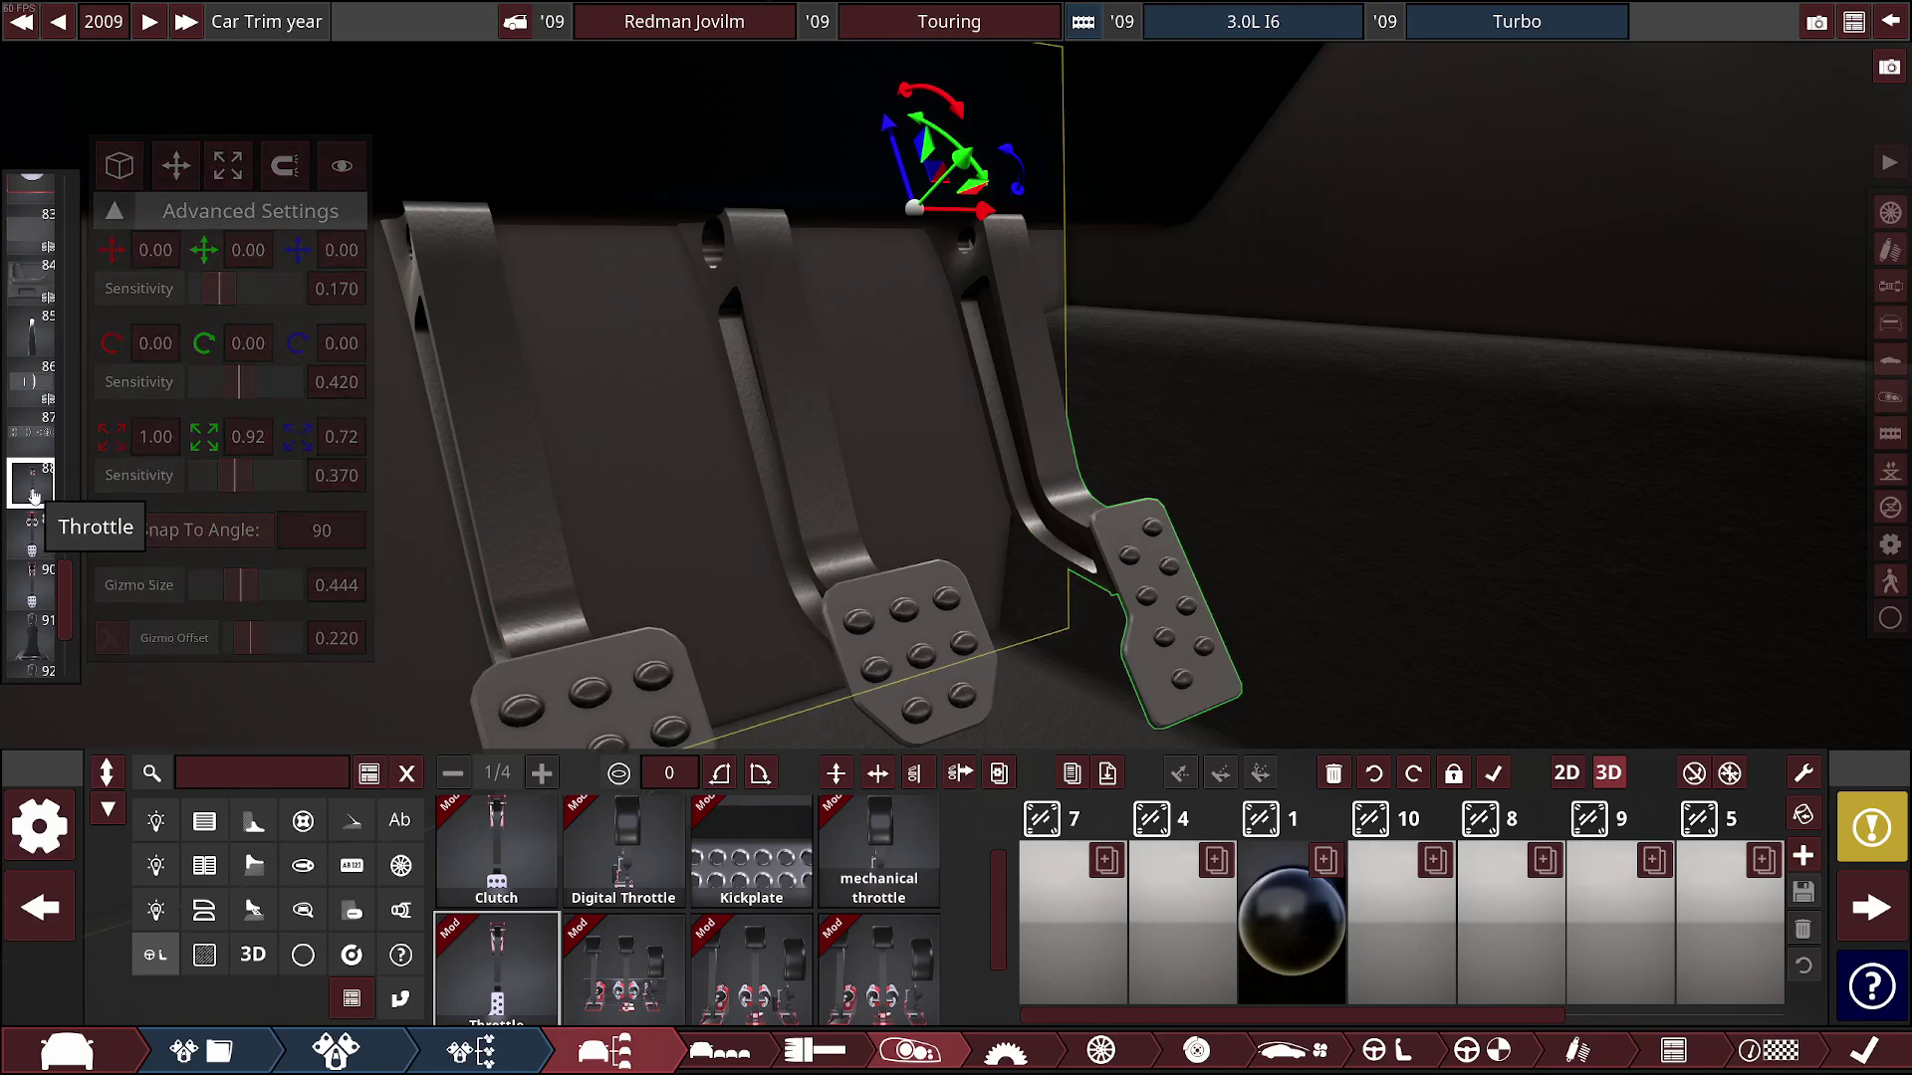
{"action": "scroll", "coordinate": [1180, 402], "scroll_direction": "up", "scroll_amount": 5}
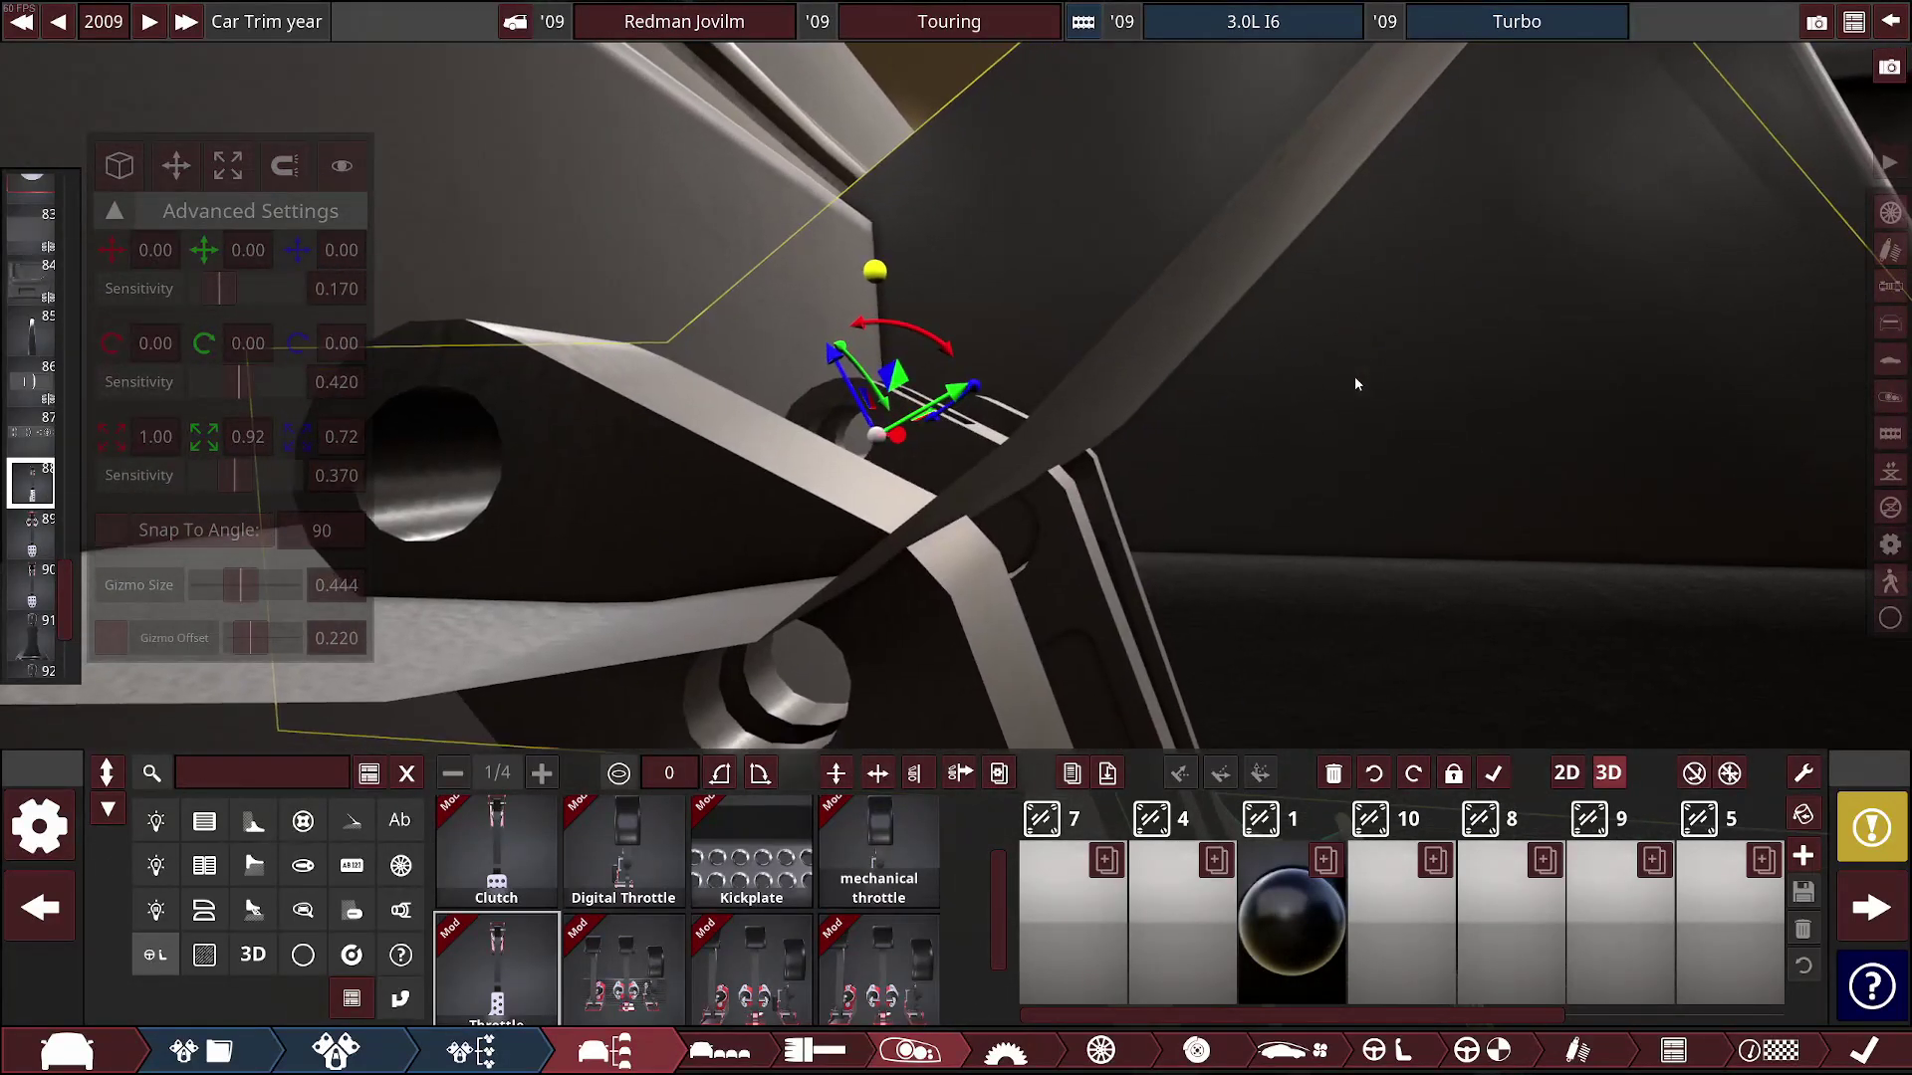
{"action": "left_click_drag", "start_coordinate": [1355, 384], "coordinate": [1460, 431]}
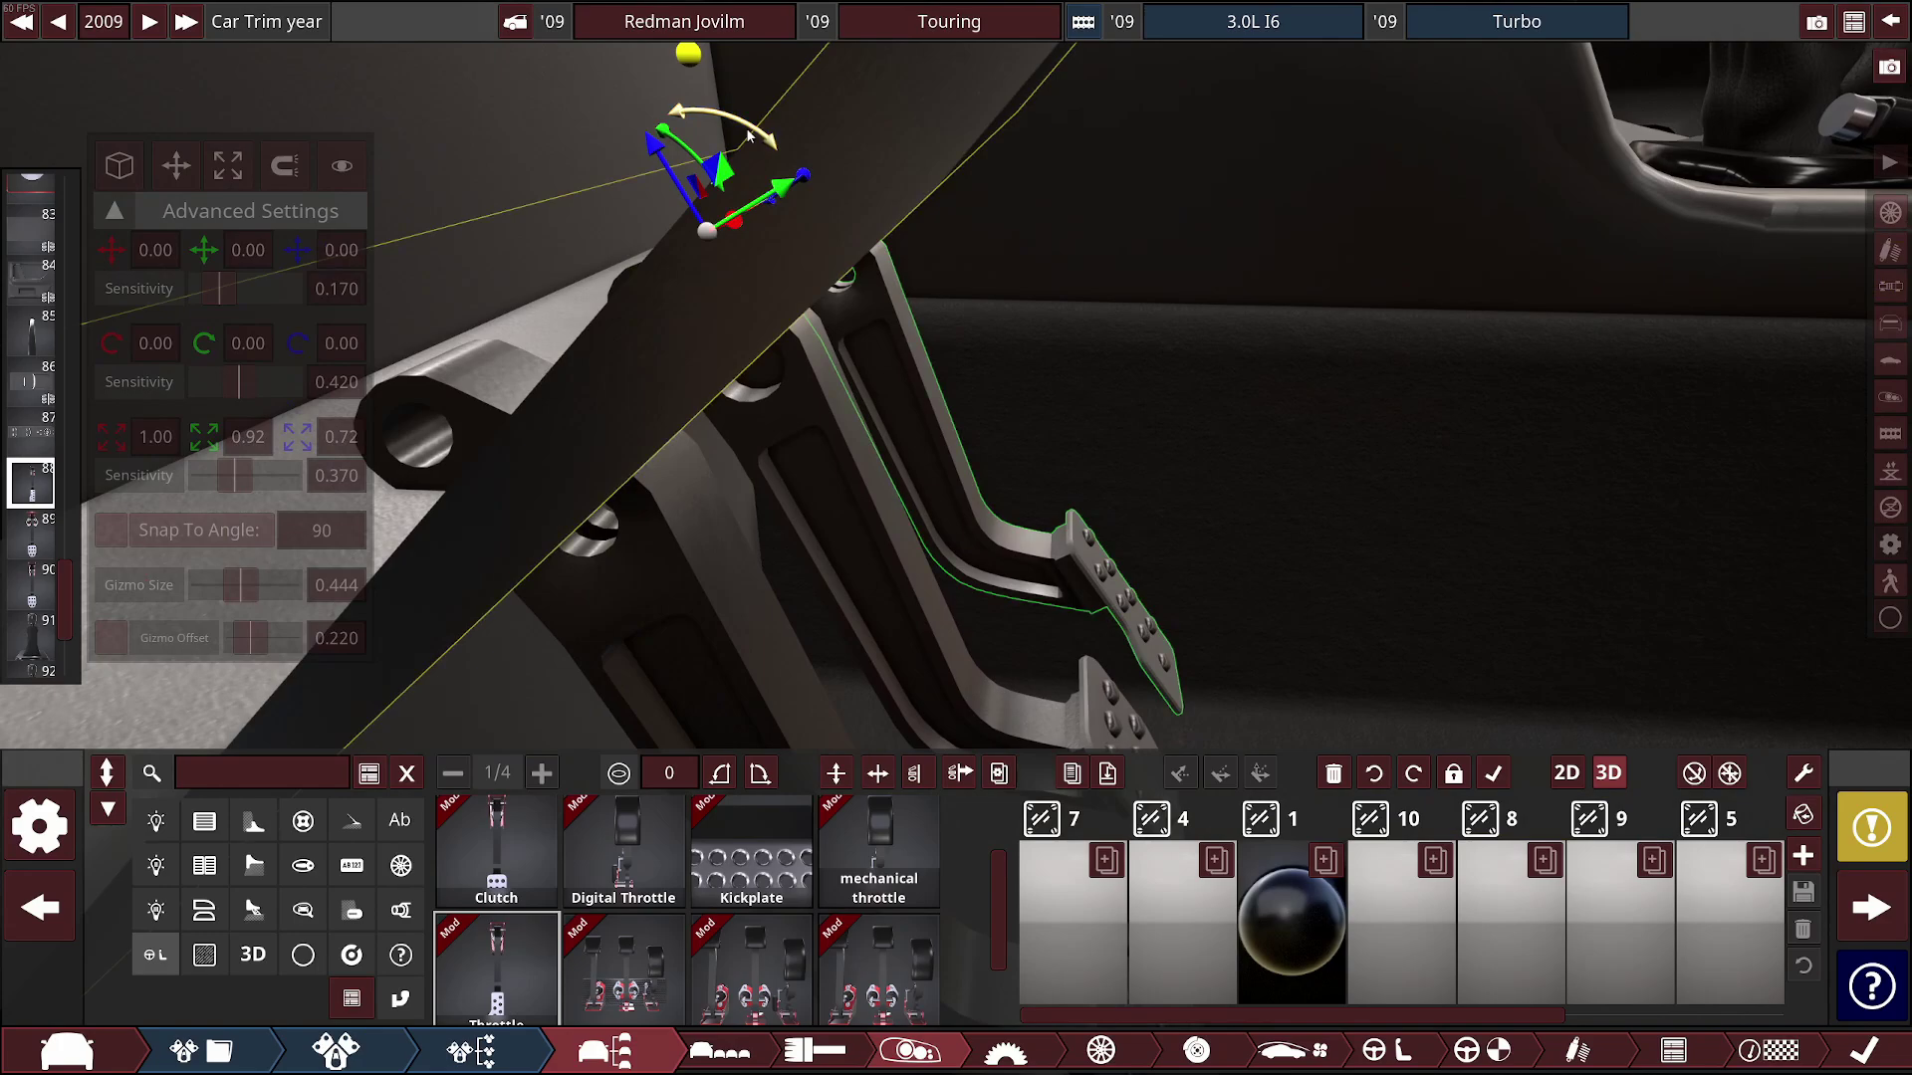
{"action": "left_click_drag", "start_coordinate": [768, 136], "coordinate": [1442, 492]}
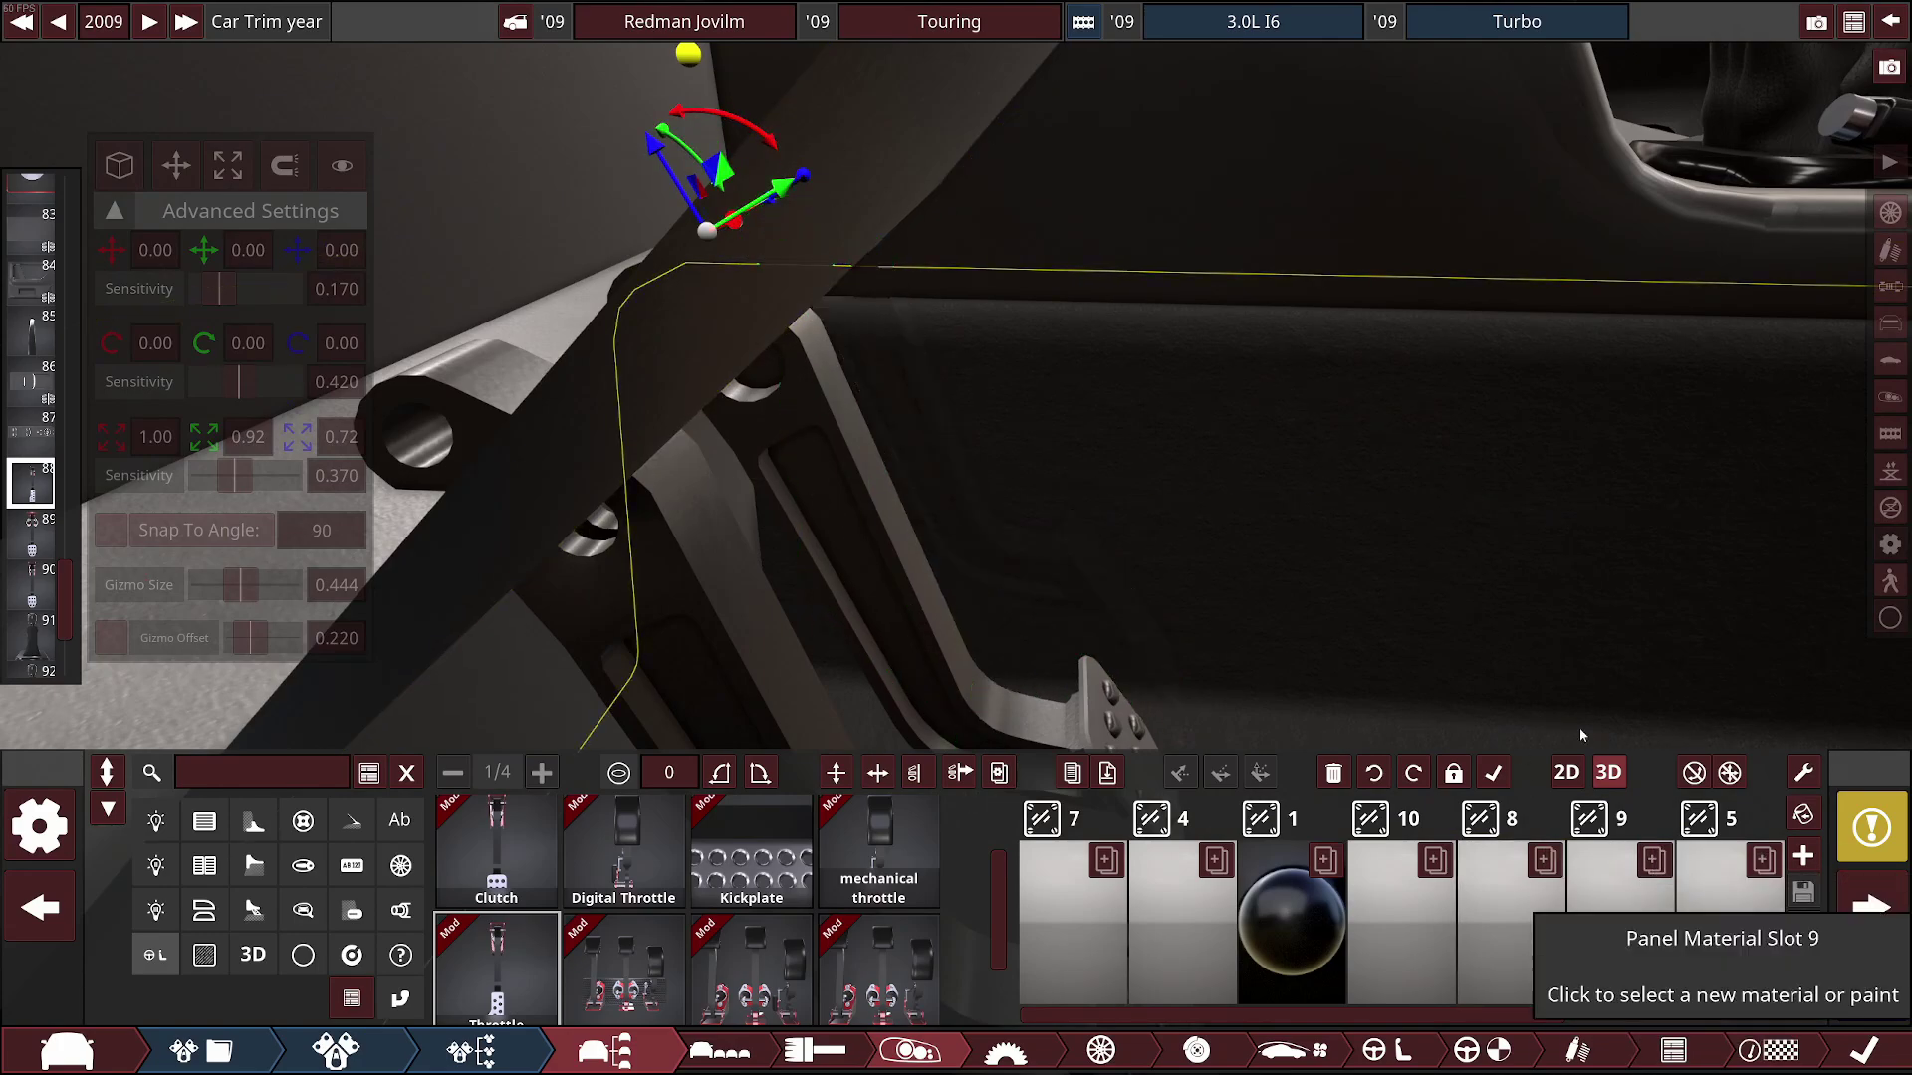
Switch to AutoBeam Animation Generator, set the prop ID to 88 and choose the Throttle animation type
{"action": "key", "text": "alt+Tab"}
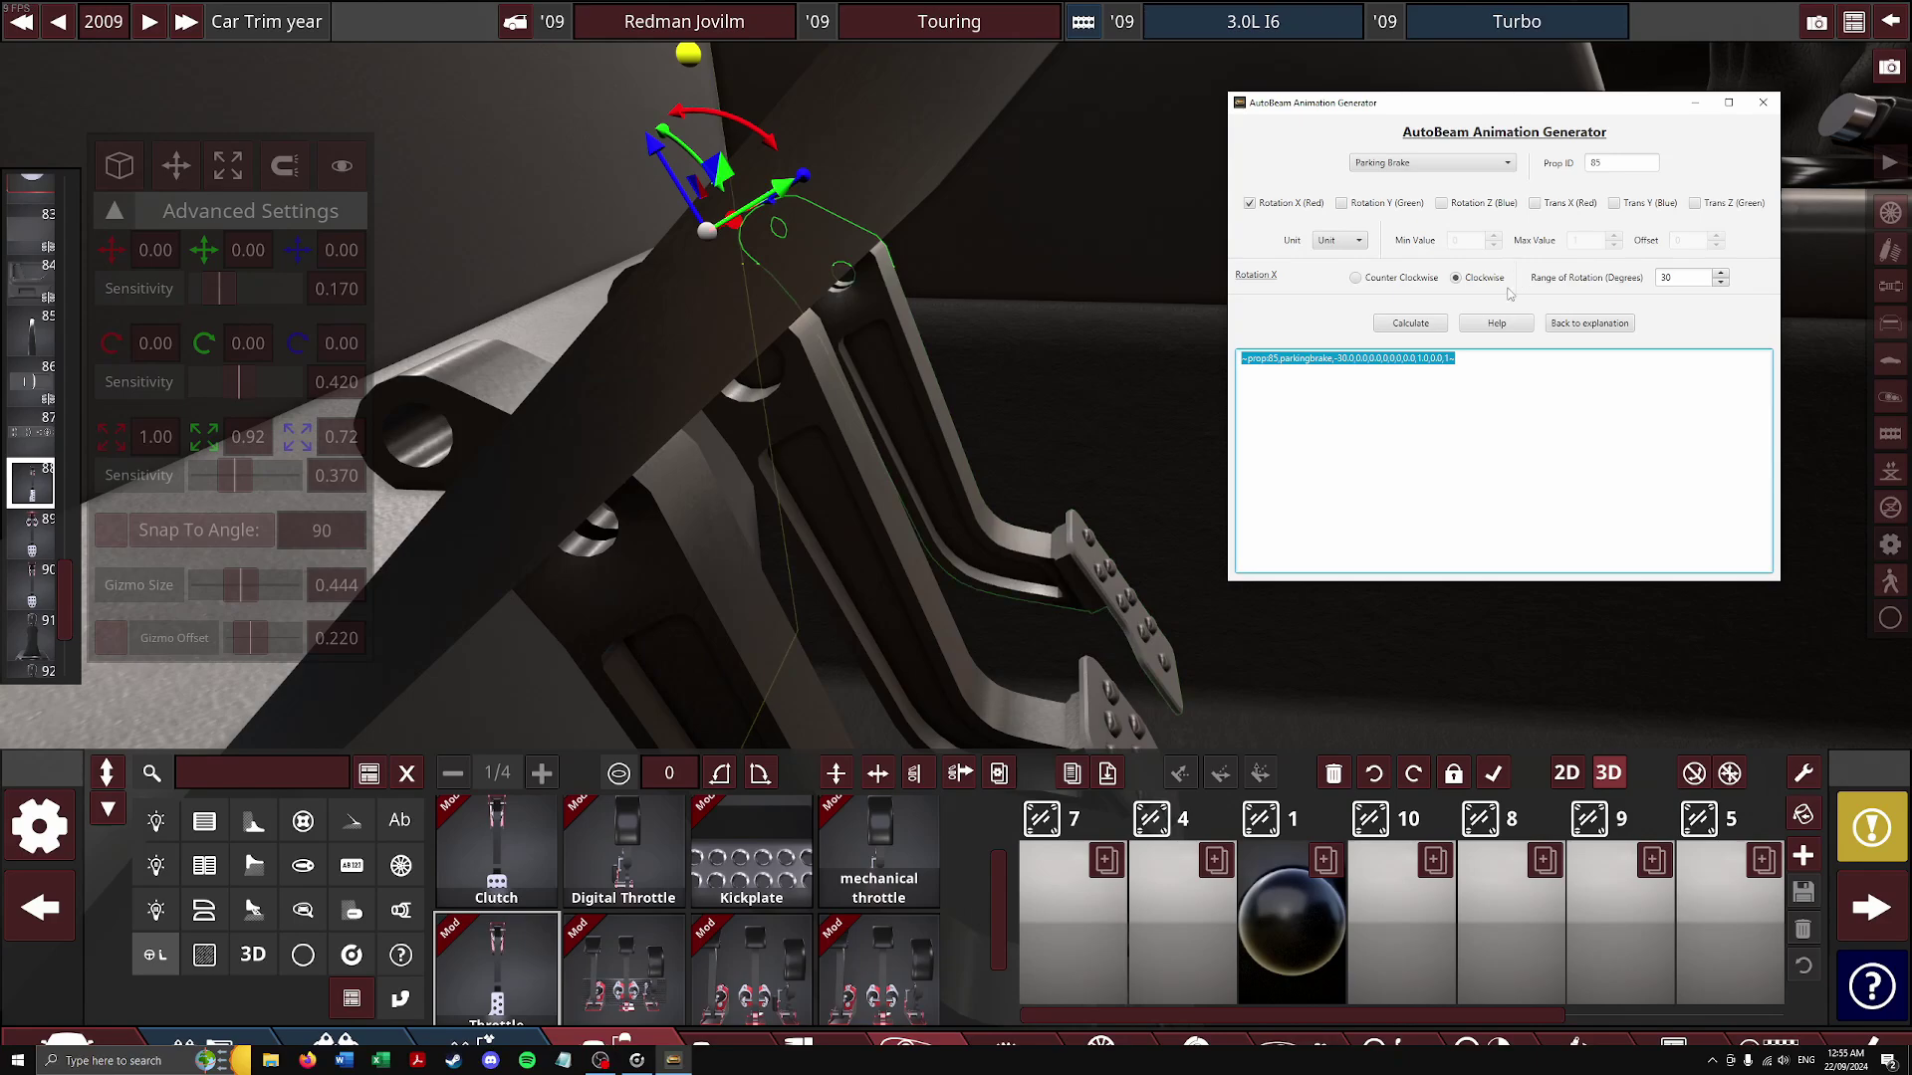
{"action": "double_click", "coordinate": [1619, 163]}
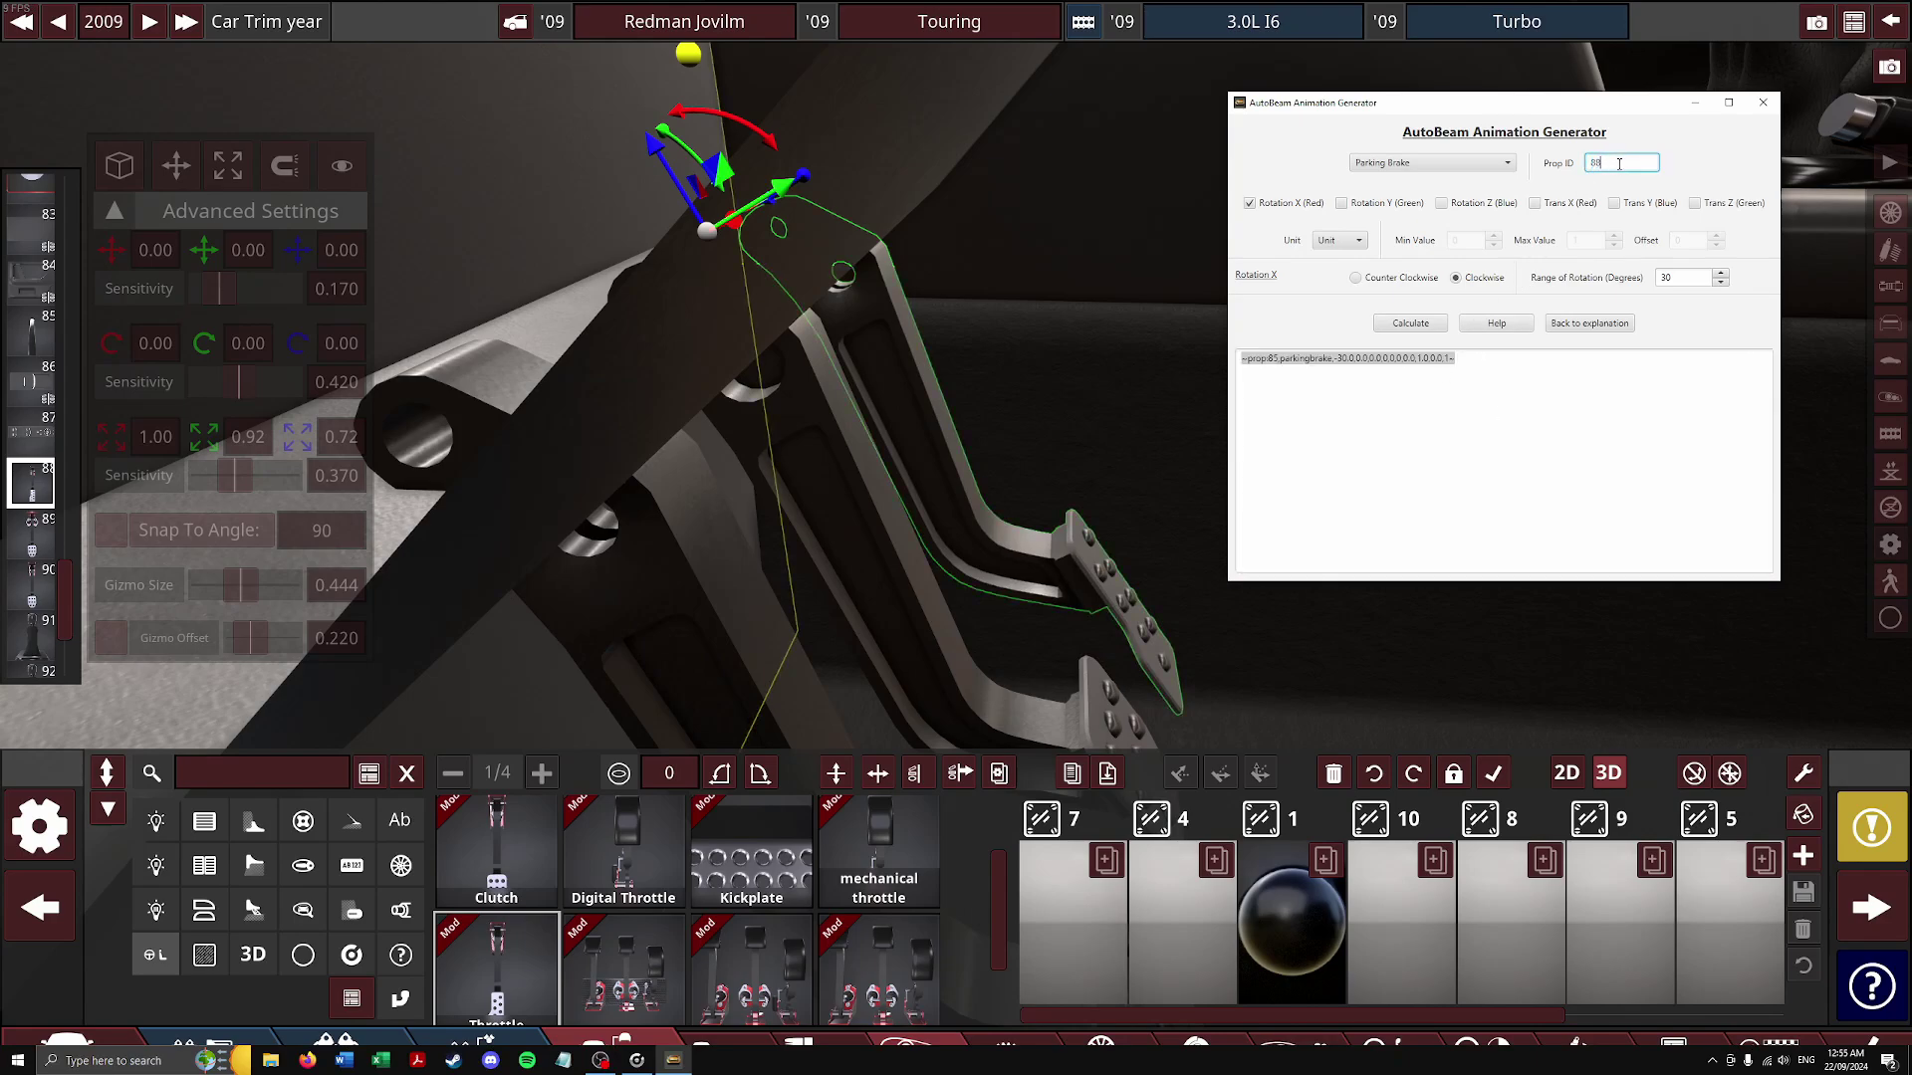
{"action": "type", "text": "88"}
{"action": "left_click", "coordinate": [1350, 163]}
{"action": "left_click", "coordinate": [1374, 231]}
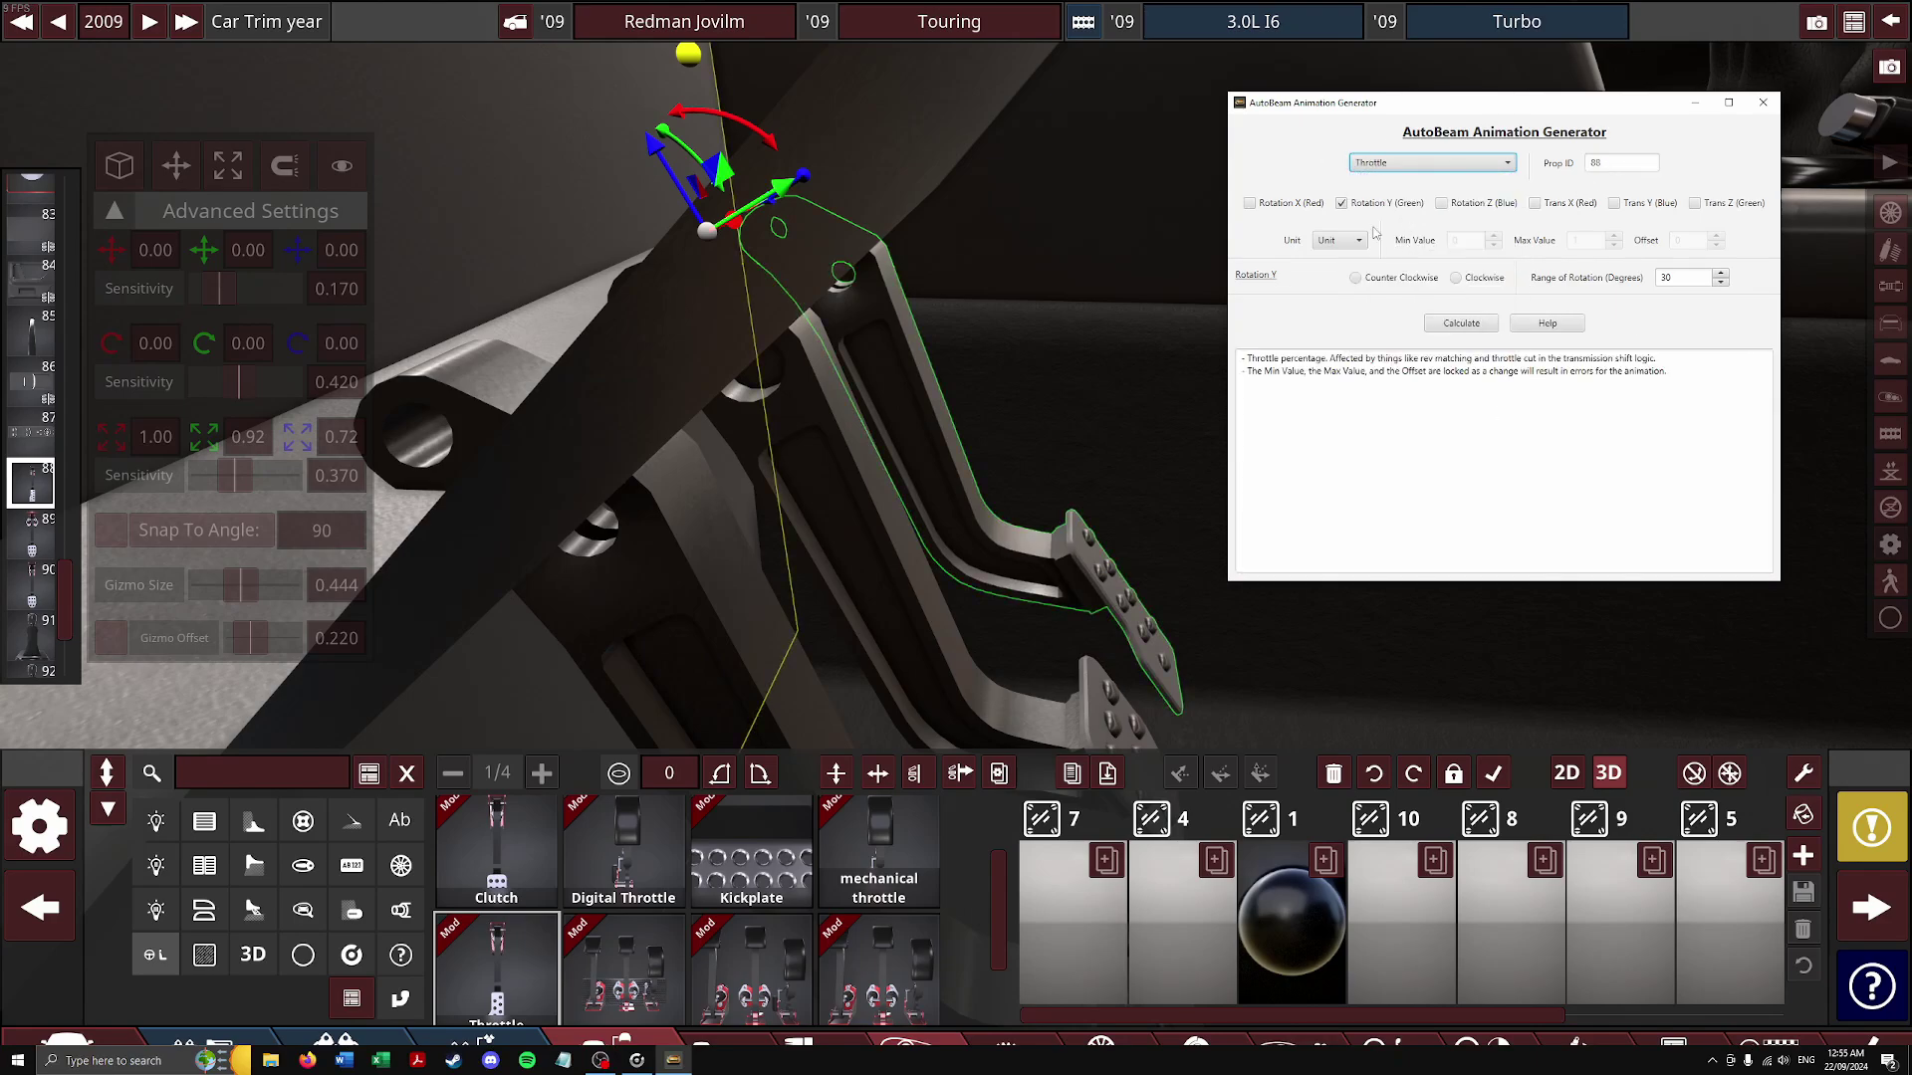
Give the throttle clockwise Rotation X only over 25 degrees and calculate its animation line
{"action": "left_click", "coordinate": [1250, 203]}
{"action": "left_click", "coordinate": [1365, 205]}
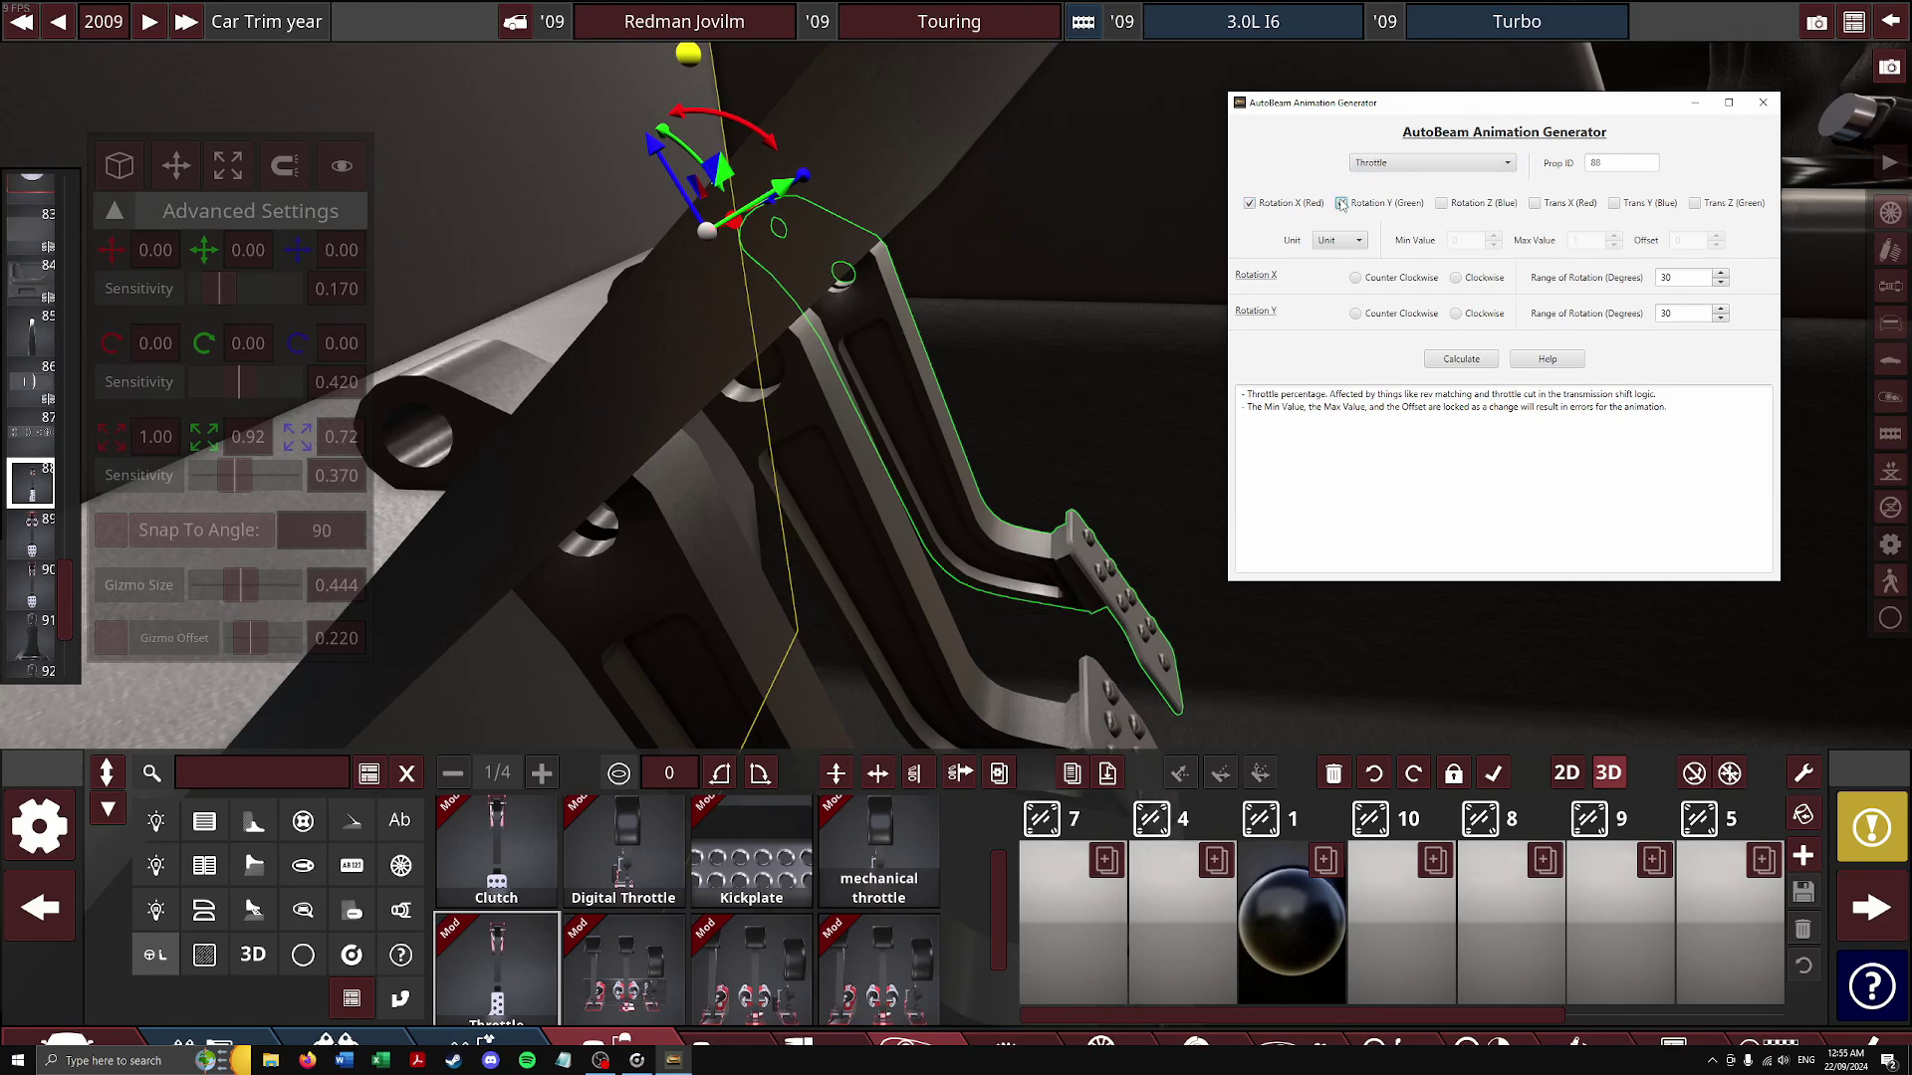
{"action": "left_click", "coordinate": [1456, 279]}
{"action": "double_click", "coordinate": [1673, 277]}
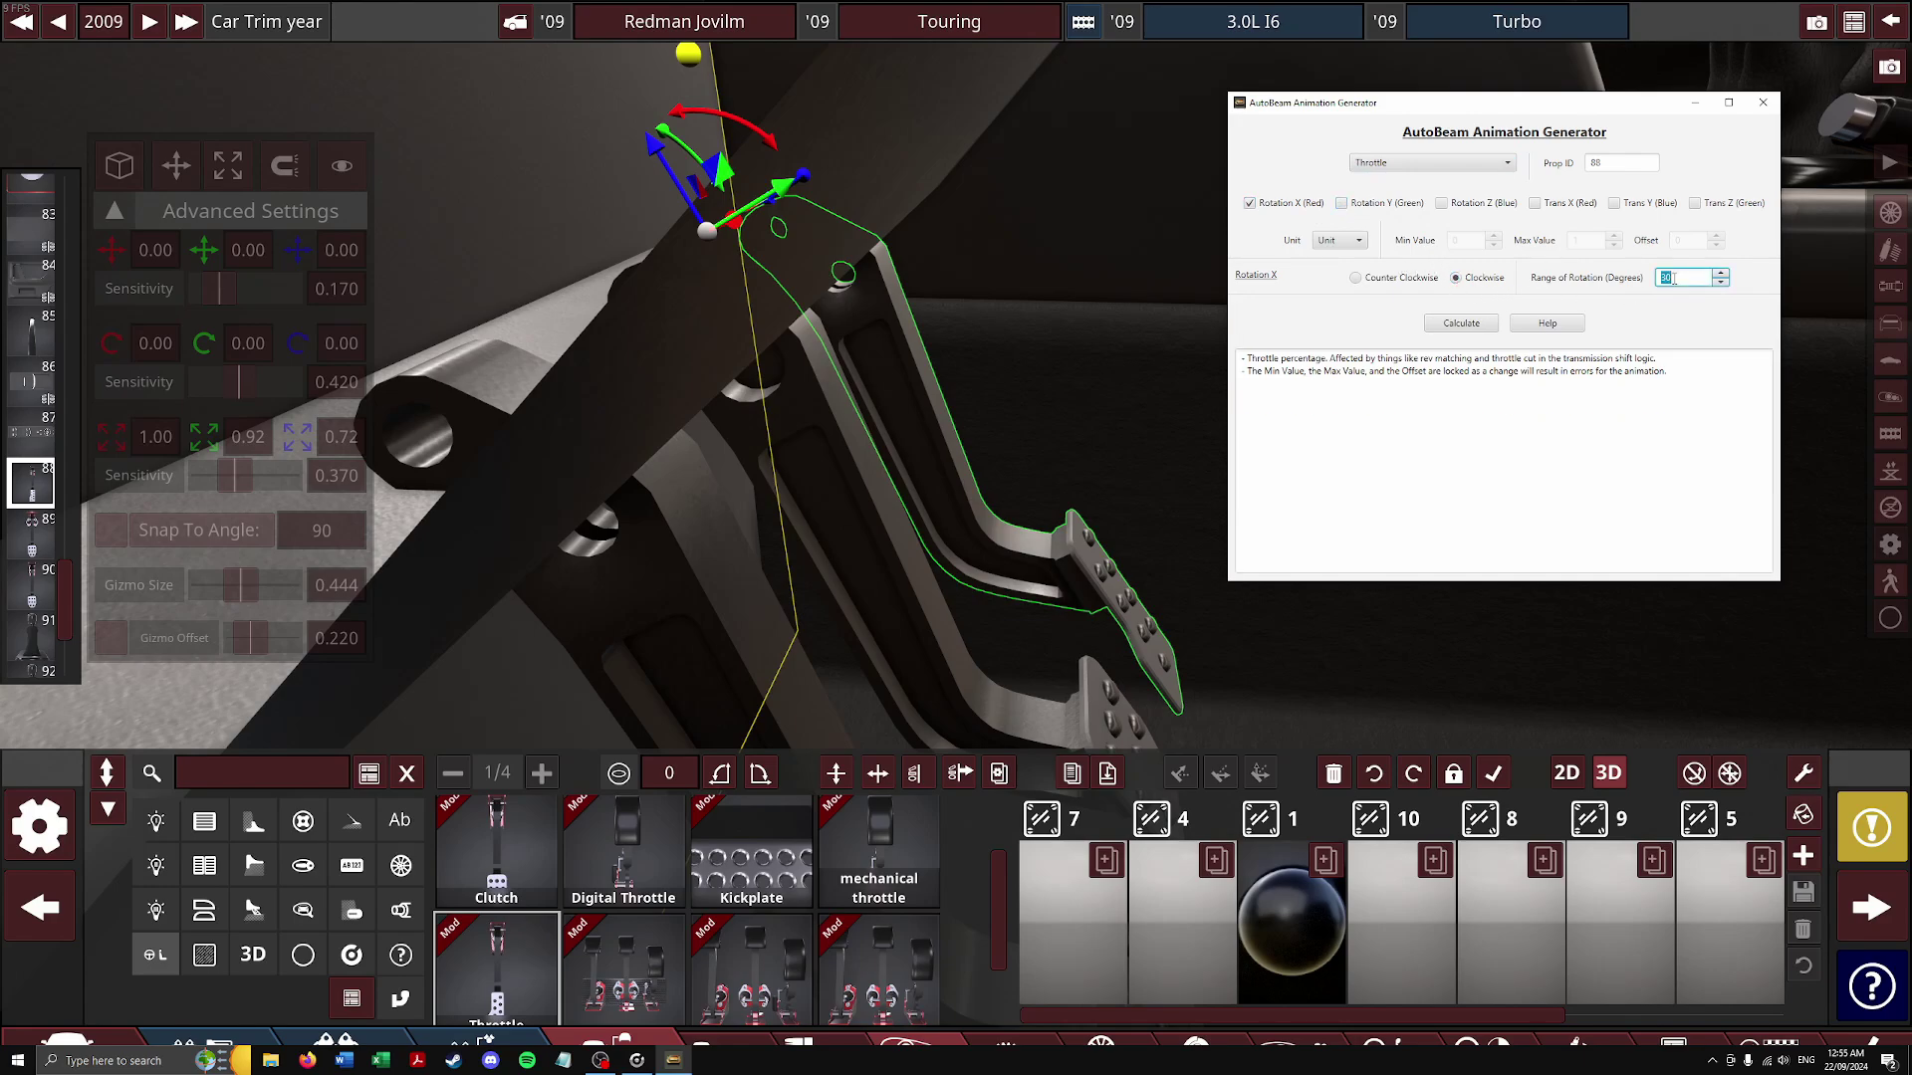
{"action": "left_click", "coordinate": [1461, 322]}
Copy the calculated throttle line for prop 88 into Automation's trim description, below the parking brake line
{"action": "left_click", "coordinate": [1596, 402]}
{"action": "key", "text": "ctrl+a"}
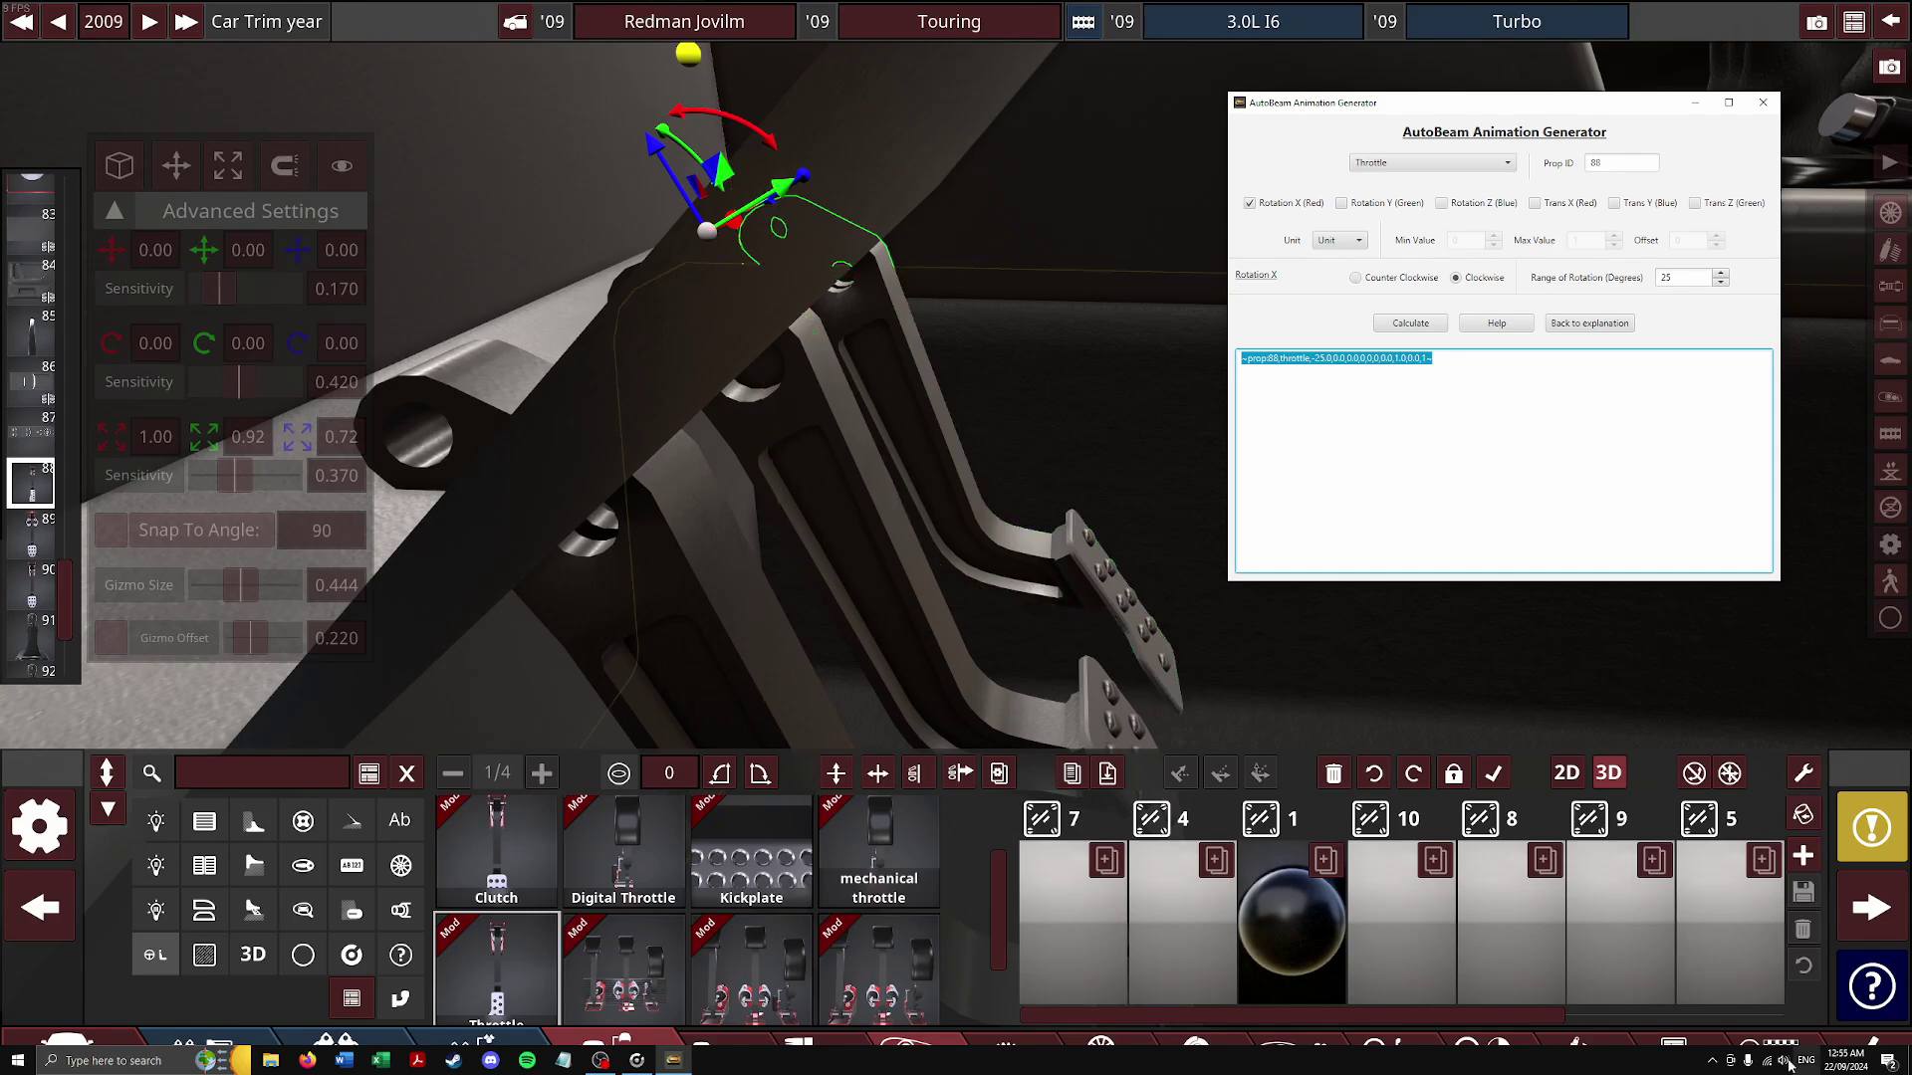
{"action": "left_click", "coordinate": [1764, 1047]}
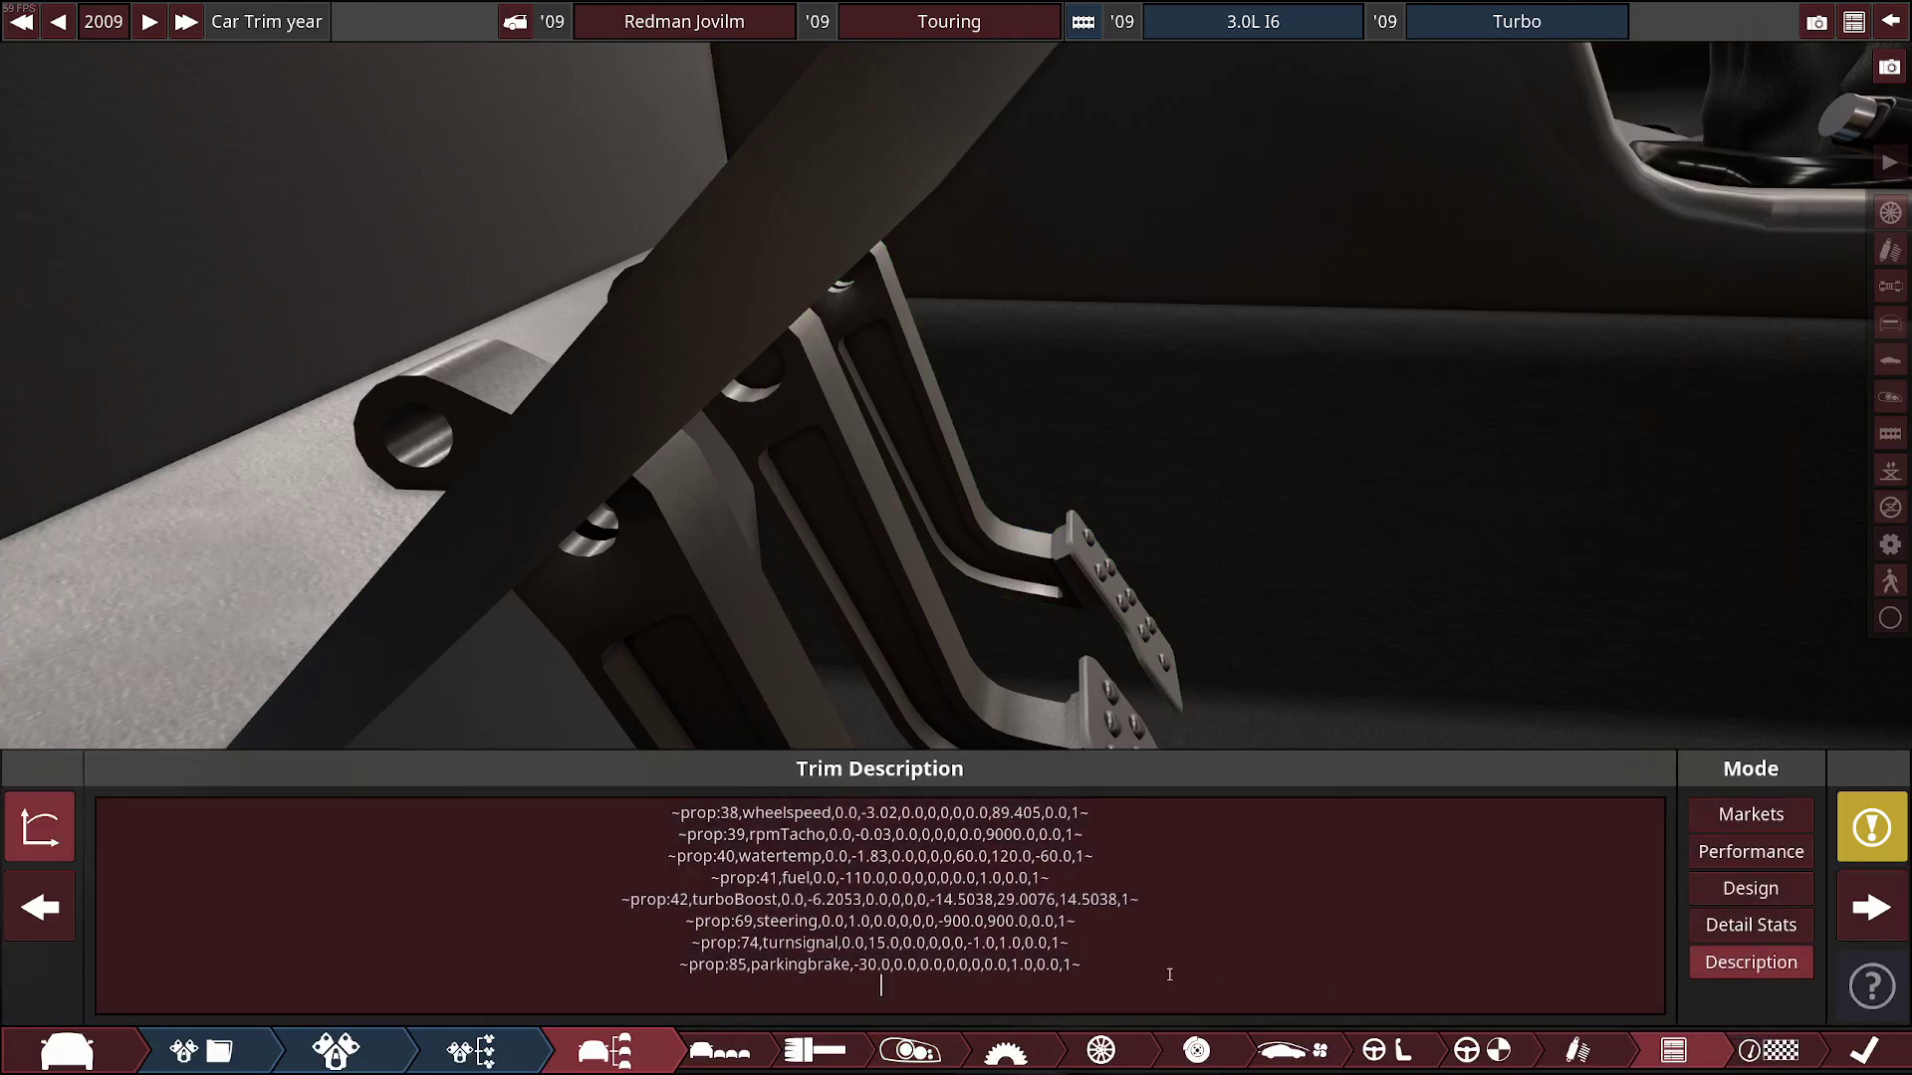
{"action": "type", "text": "~prop:88,throttle,-25.0,0.0,0.0,0,0,0,0,0.0,1.0,0.0,1~"}
Switch back to AutoBeam Animation Generator, choose the Brake animation type and set the prop ID to 89
{"action": "key", "text": "alt+Tab"}
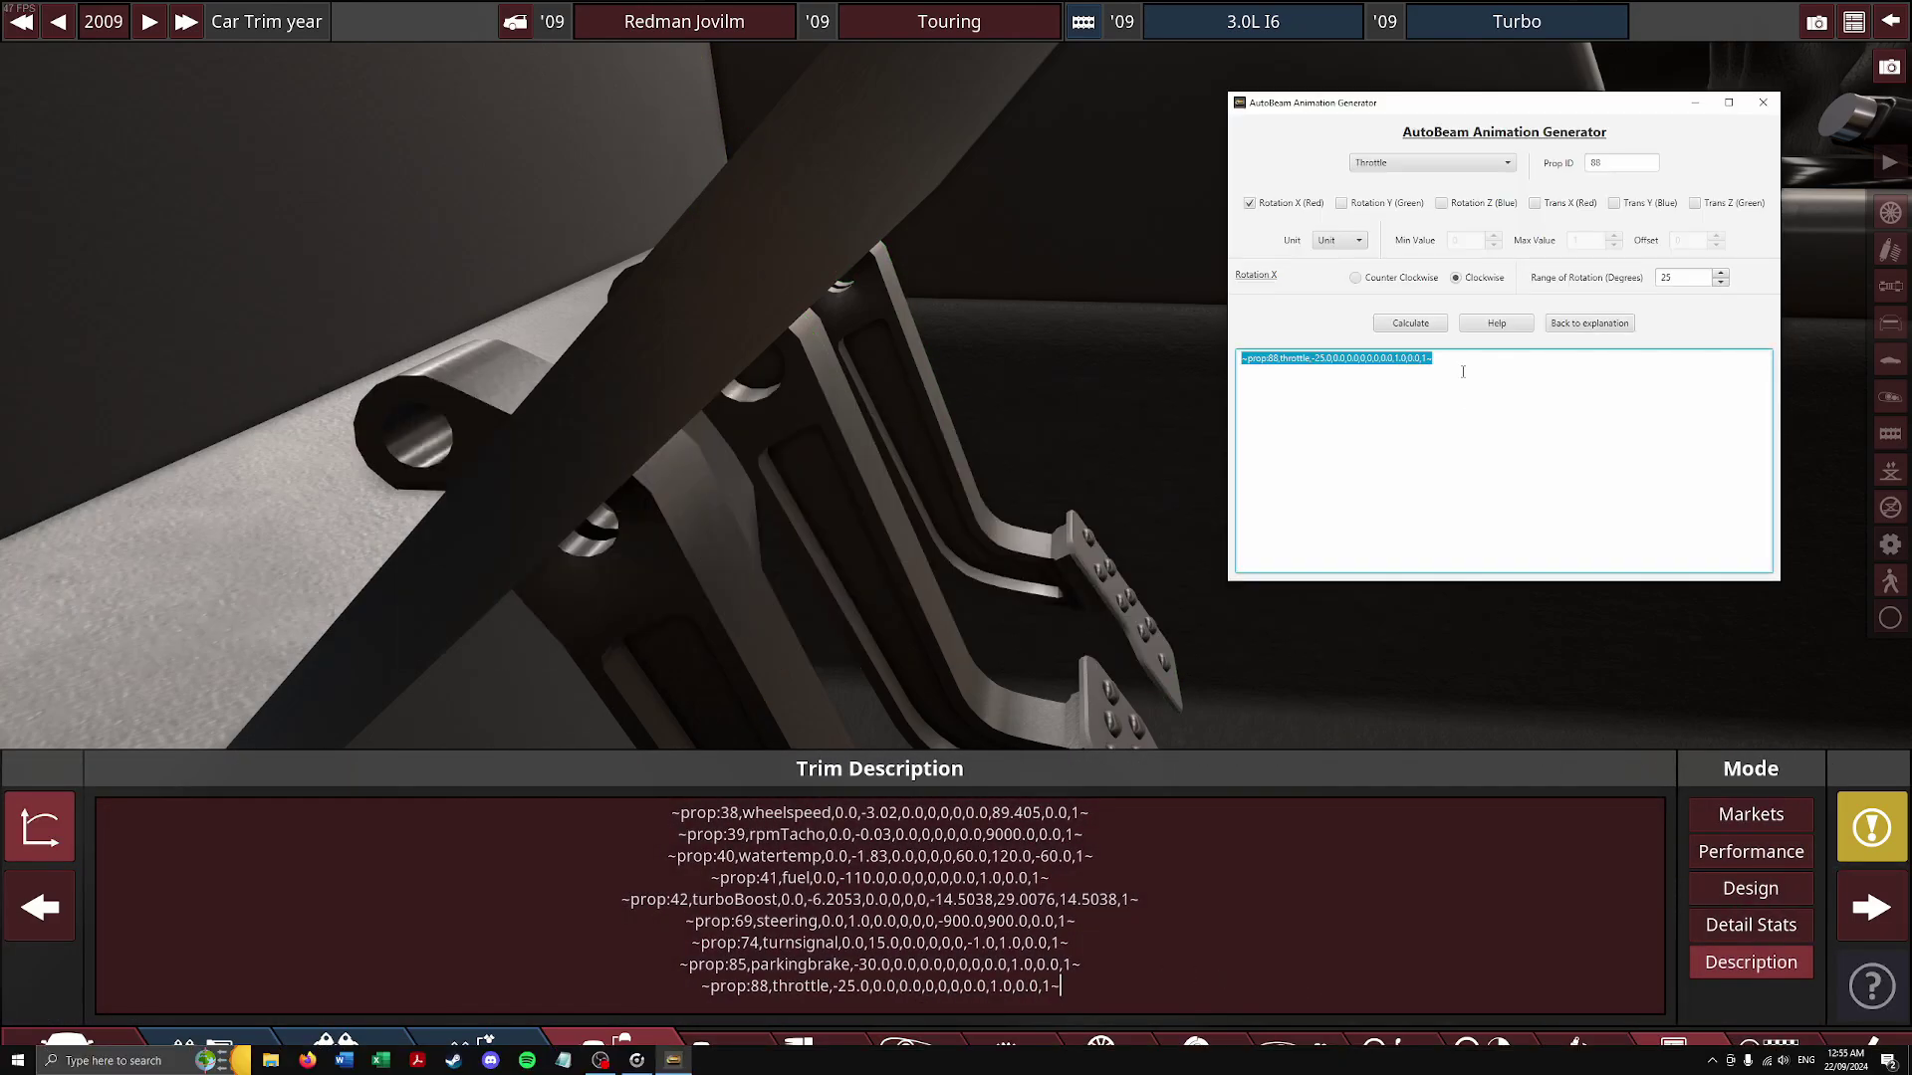
{"action": "left_click", "coordinate": [1432, 162]}
{"action": "left_click", "coordinate": [1404, 189]}
{"action": "double_click", "coordinate": [1615, 163]}
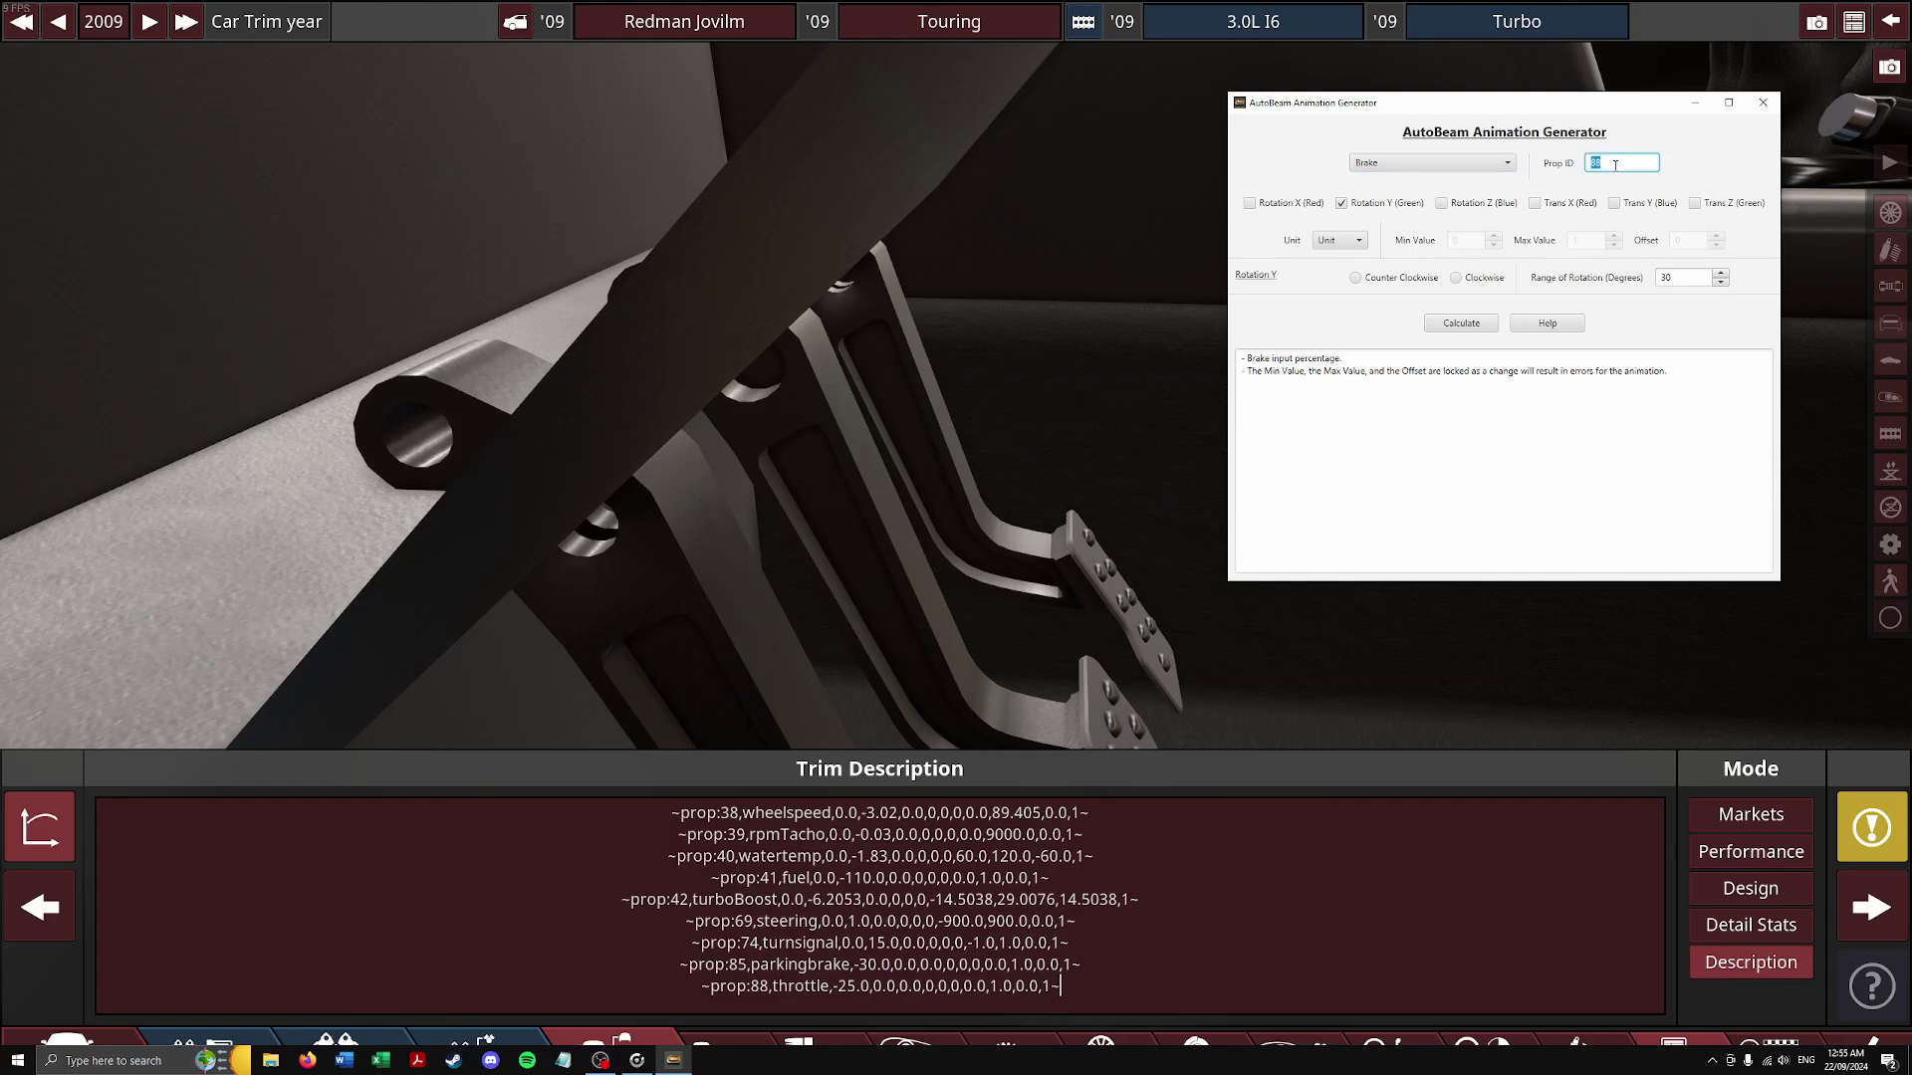
{"action": "type", "text": "89"}
Give the brake pedal clockwise Rotation X only over 25 degrees and calculate its animation line
{"action": "left_click", "coordinate": [1252, 204]}
{"action": "left_click", "coordinate": [1341, 203]}
{"action": "double_click", "coordinate": [1664, 278]}
{"action": "type", "text": "25"}
{"action": "left_click", "coordinate": [1461, 322]}
Copy the calculated brake line for prop 89 into Automation's trim description, below the throttle line
{"action": "triple_click", "coordinate": [1476, 388]}
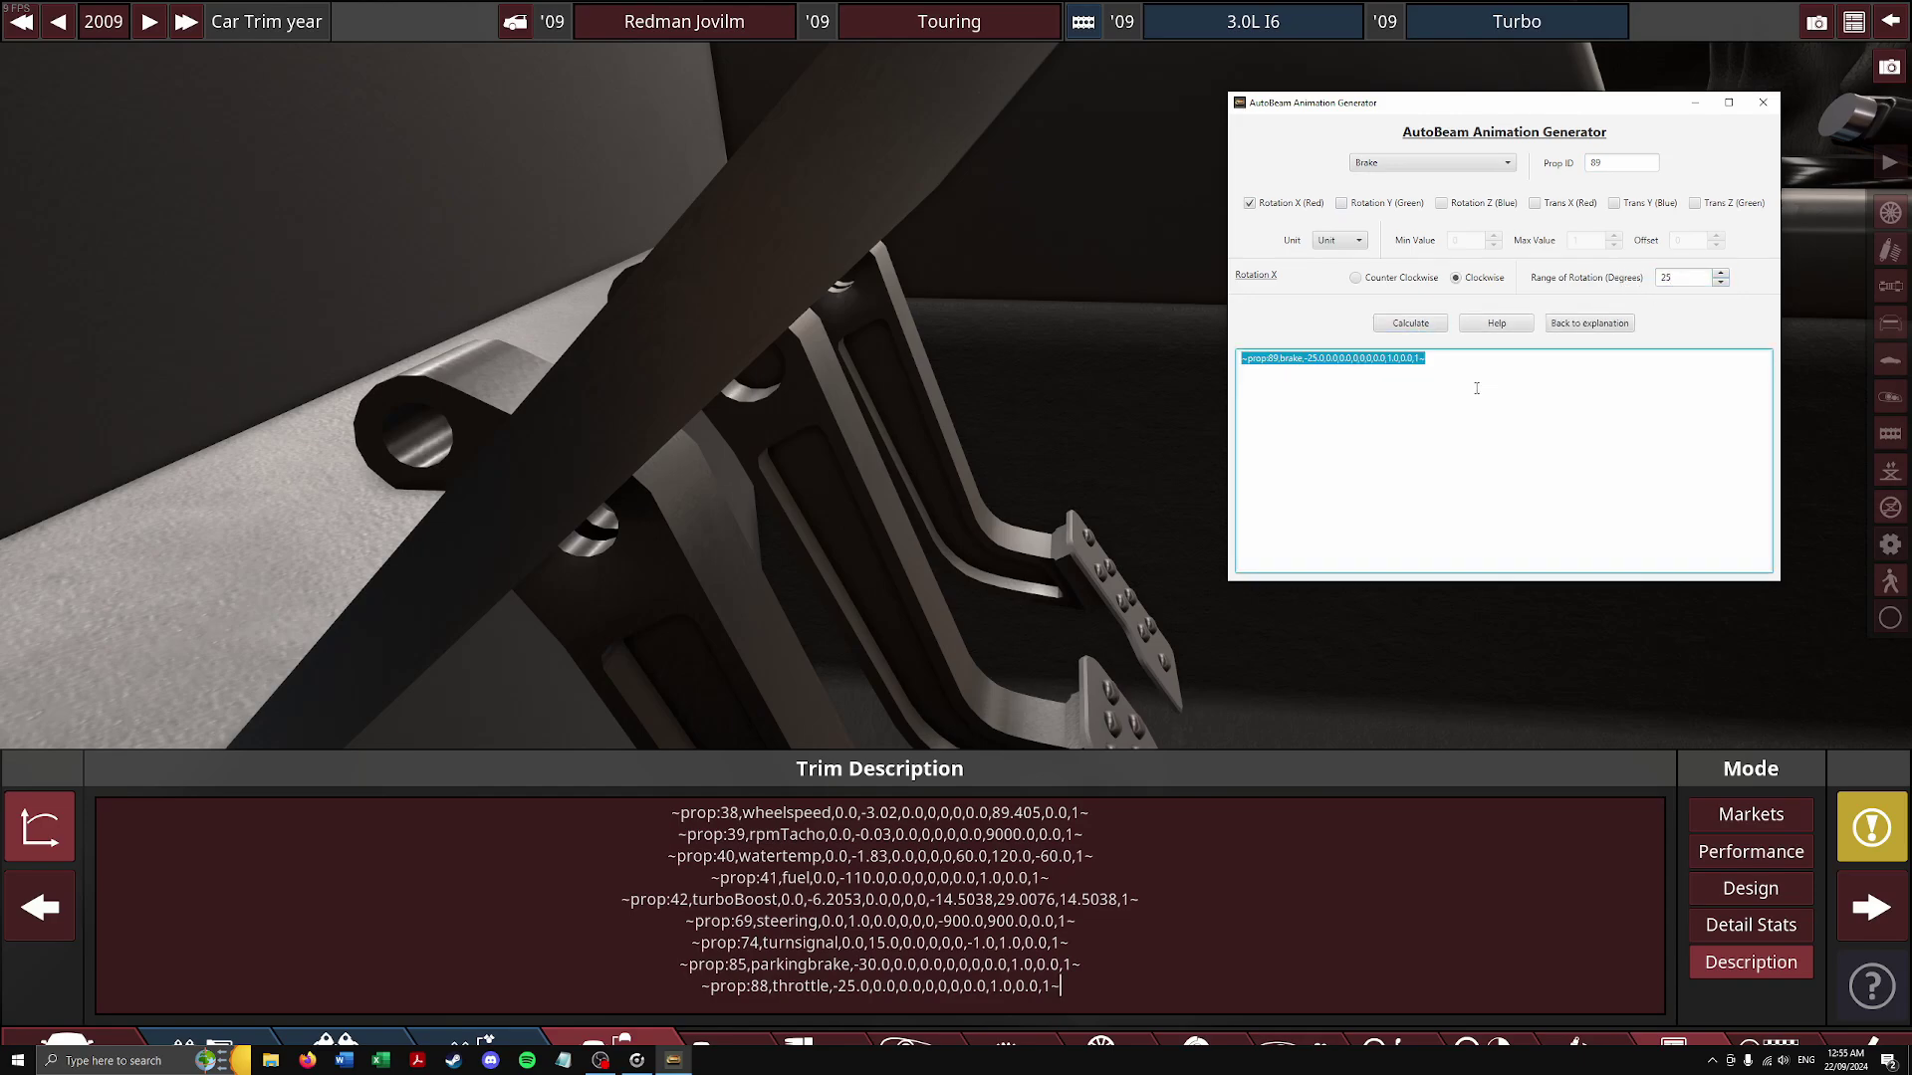
{"action": "left_click", "coordinate": [1190, 988]}
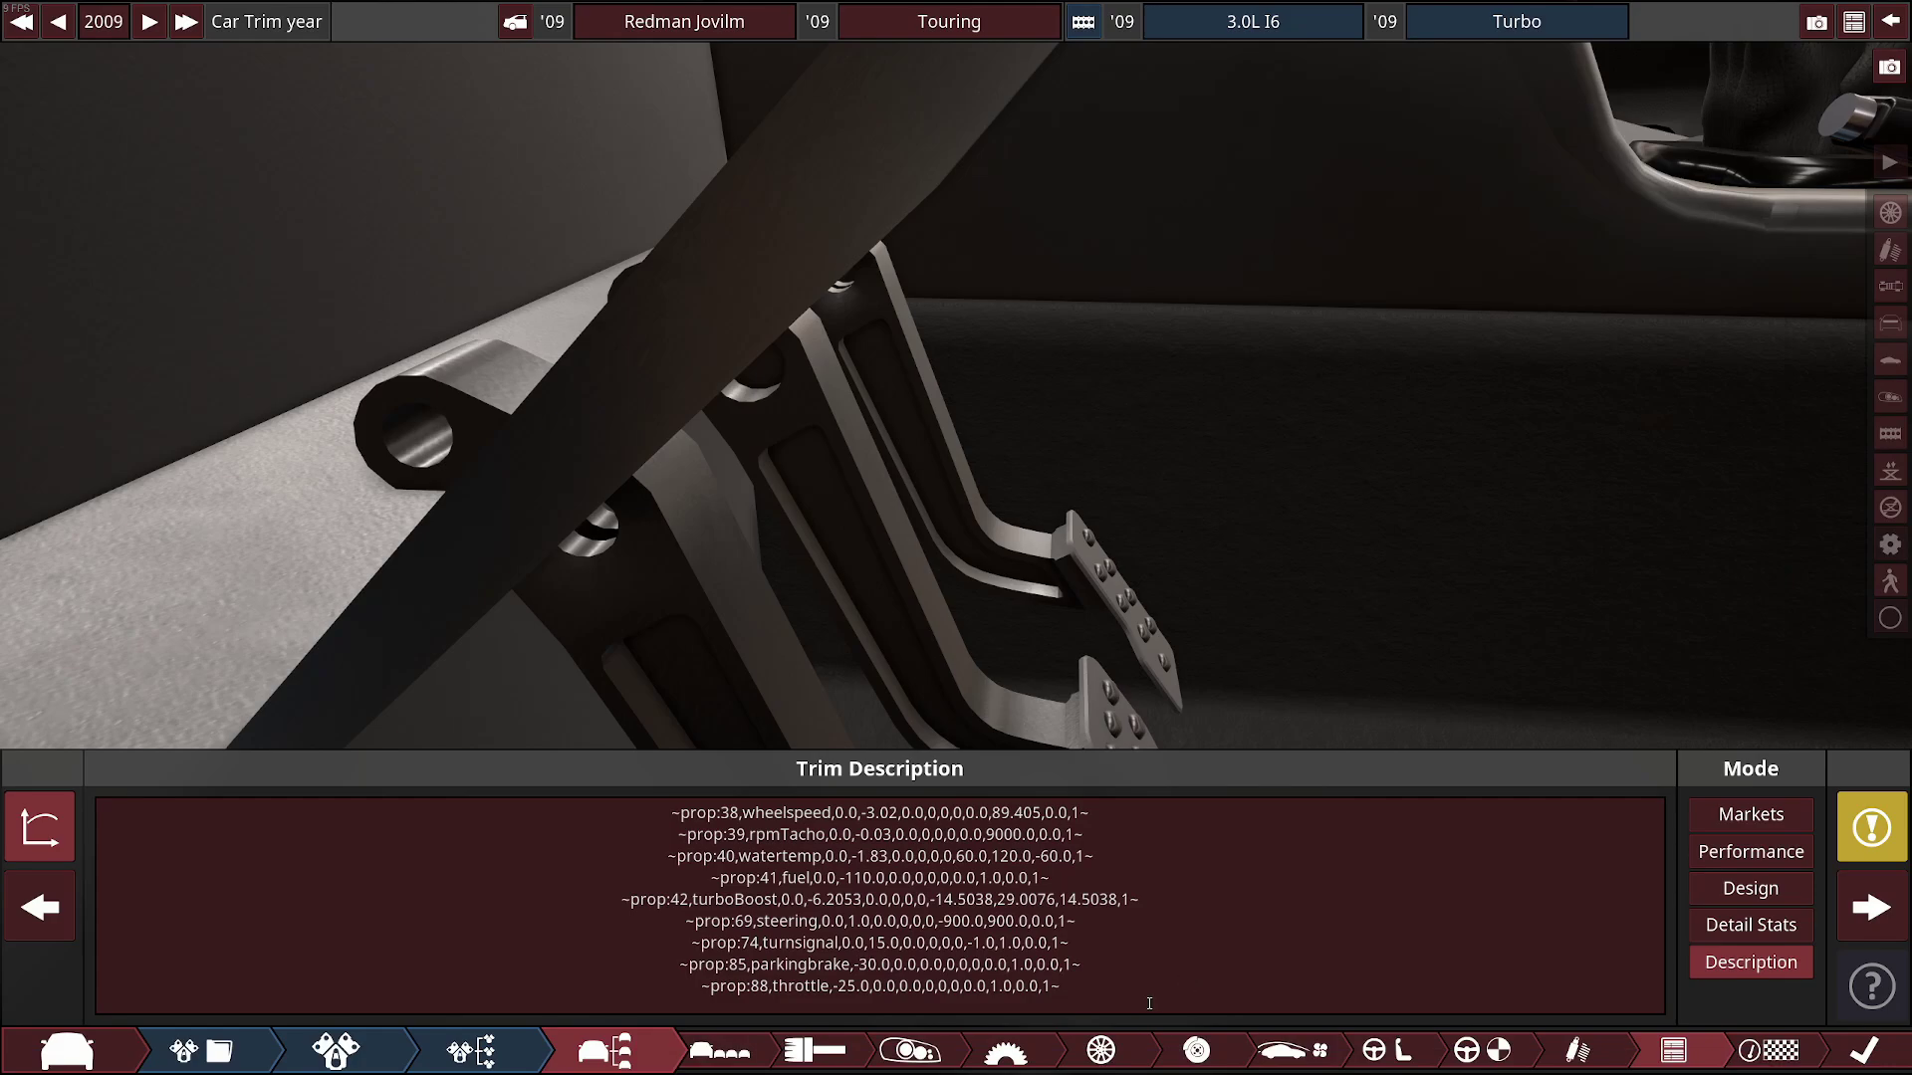
{"action": "key", "text": "Return"}
{"action": "type", "text": "~prop:89,brake,-25.0,0.0,0.0,0,0,0,0,0.0,1.0,0.0,1~"}
Return to AutoBeam Animation Generator, choose the Clutch animation type and set the prop ID to 90
{"action": "key", "text": "alt+Tab"}
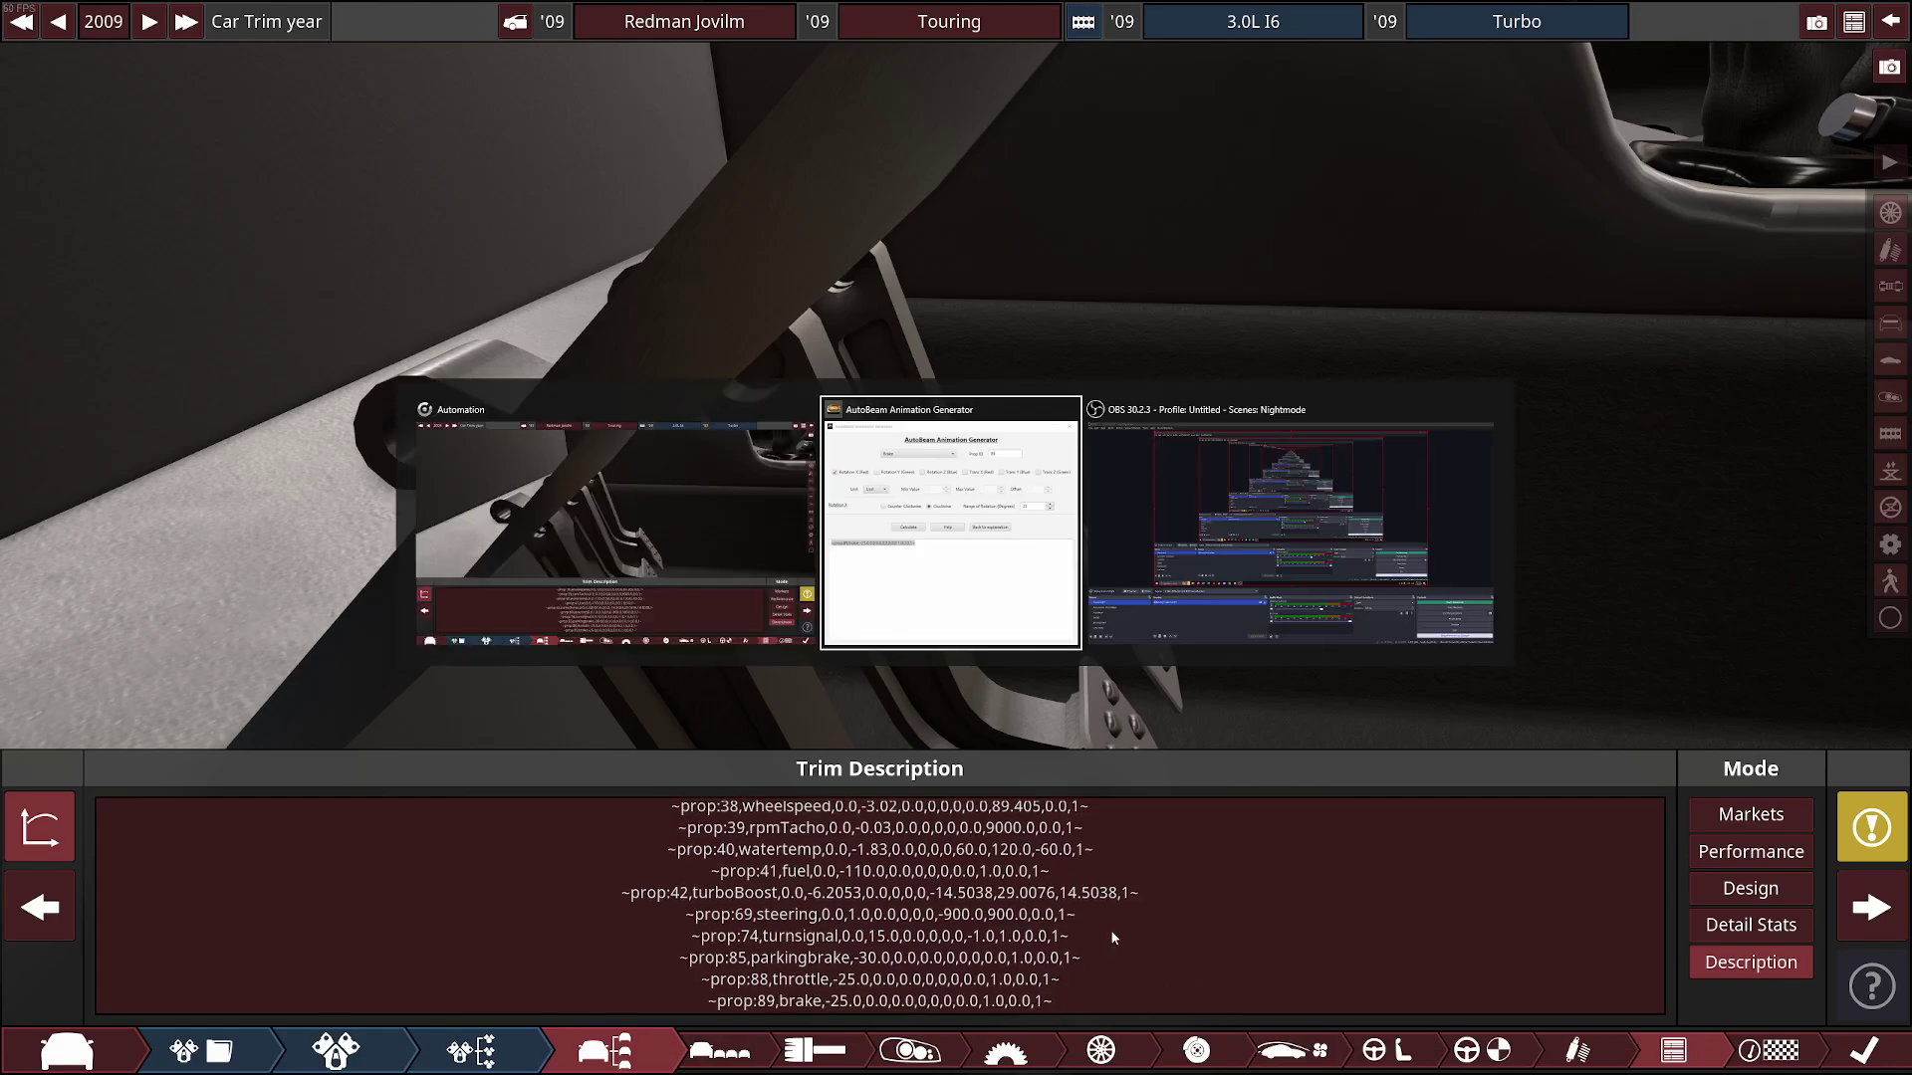
{"action": "left_click", "coordinate": [1426, 162]}
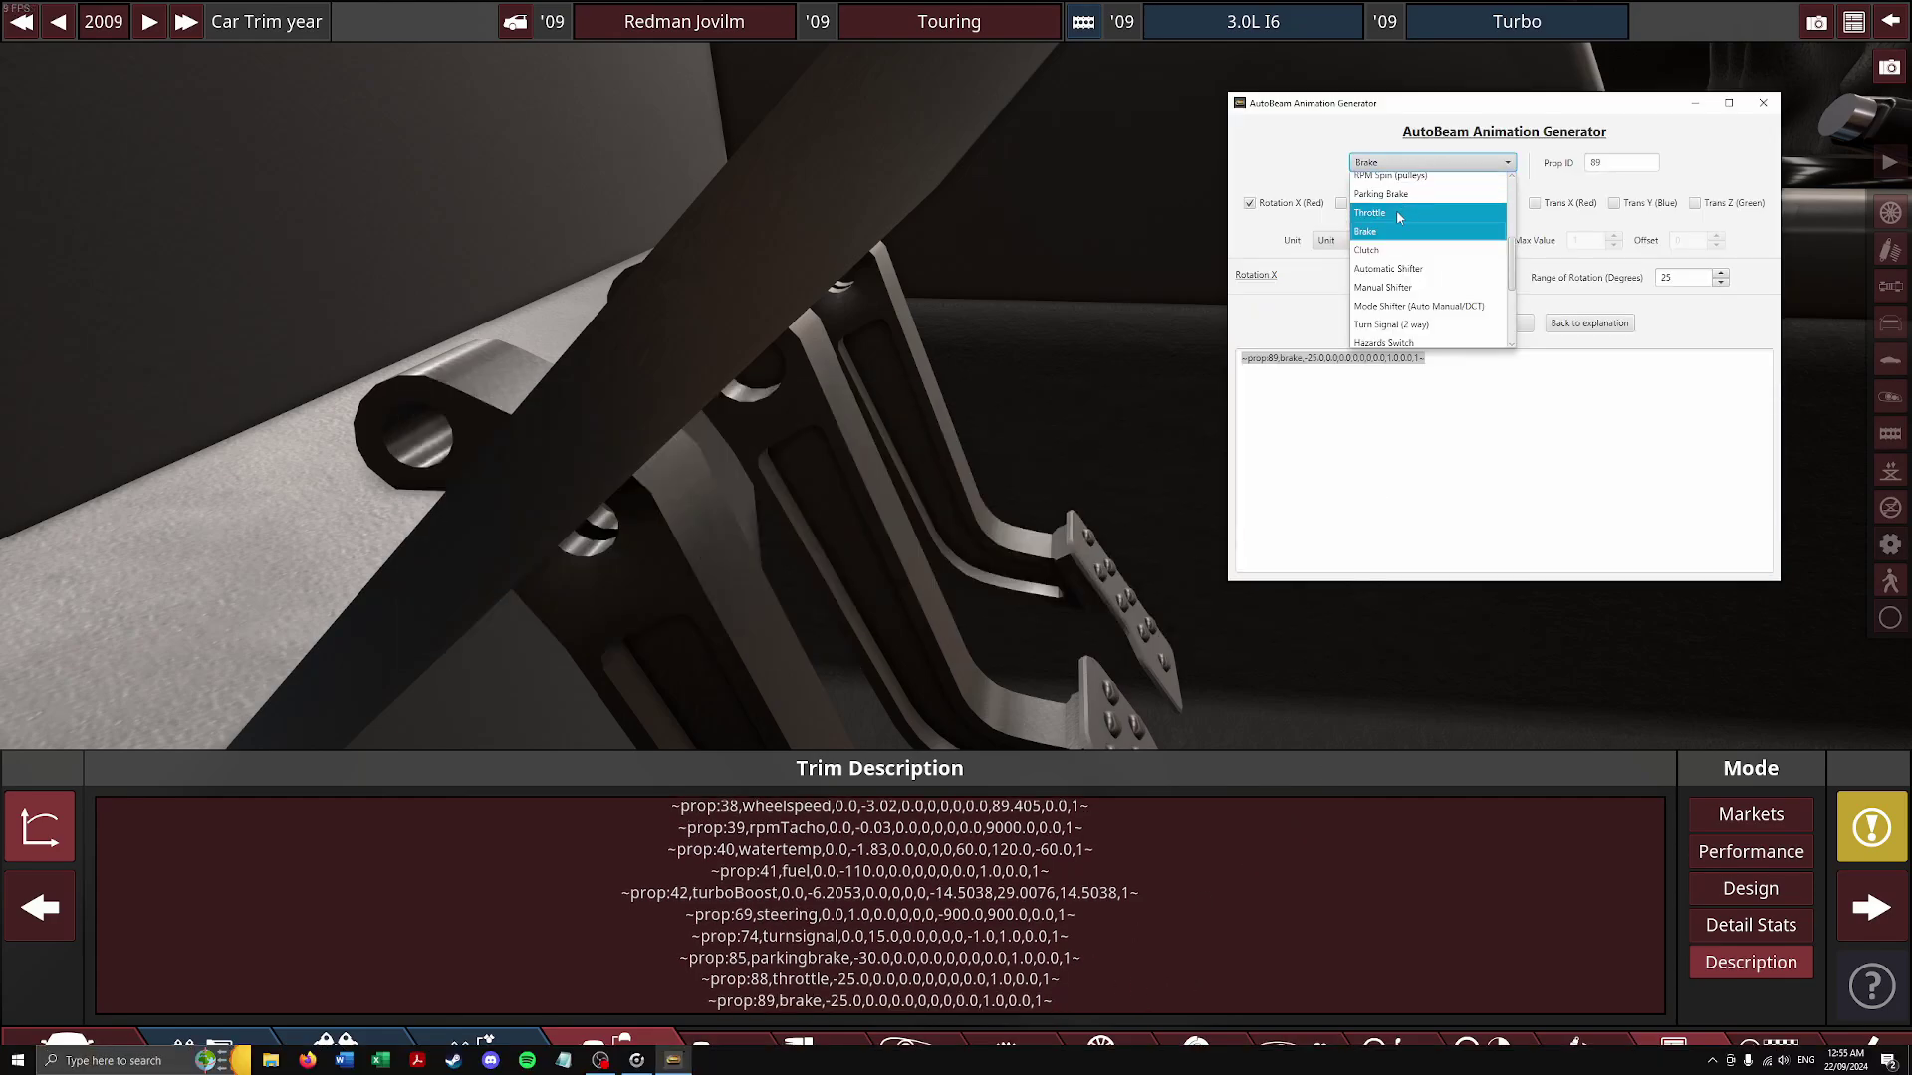
{"action": "left_click", "coordinate": [1394, 251]}
{"action": "double_click", "coordinate": [1635, 166]}
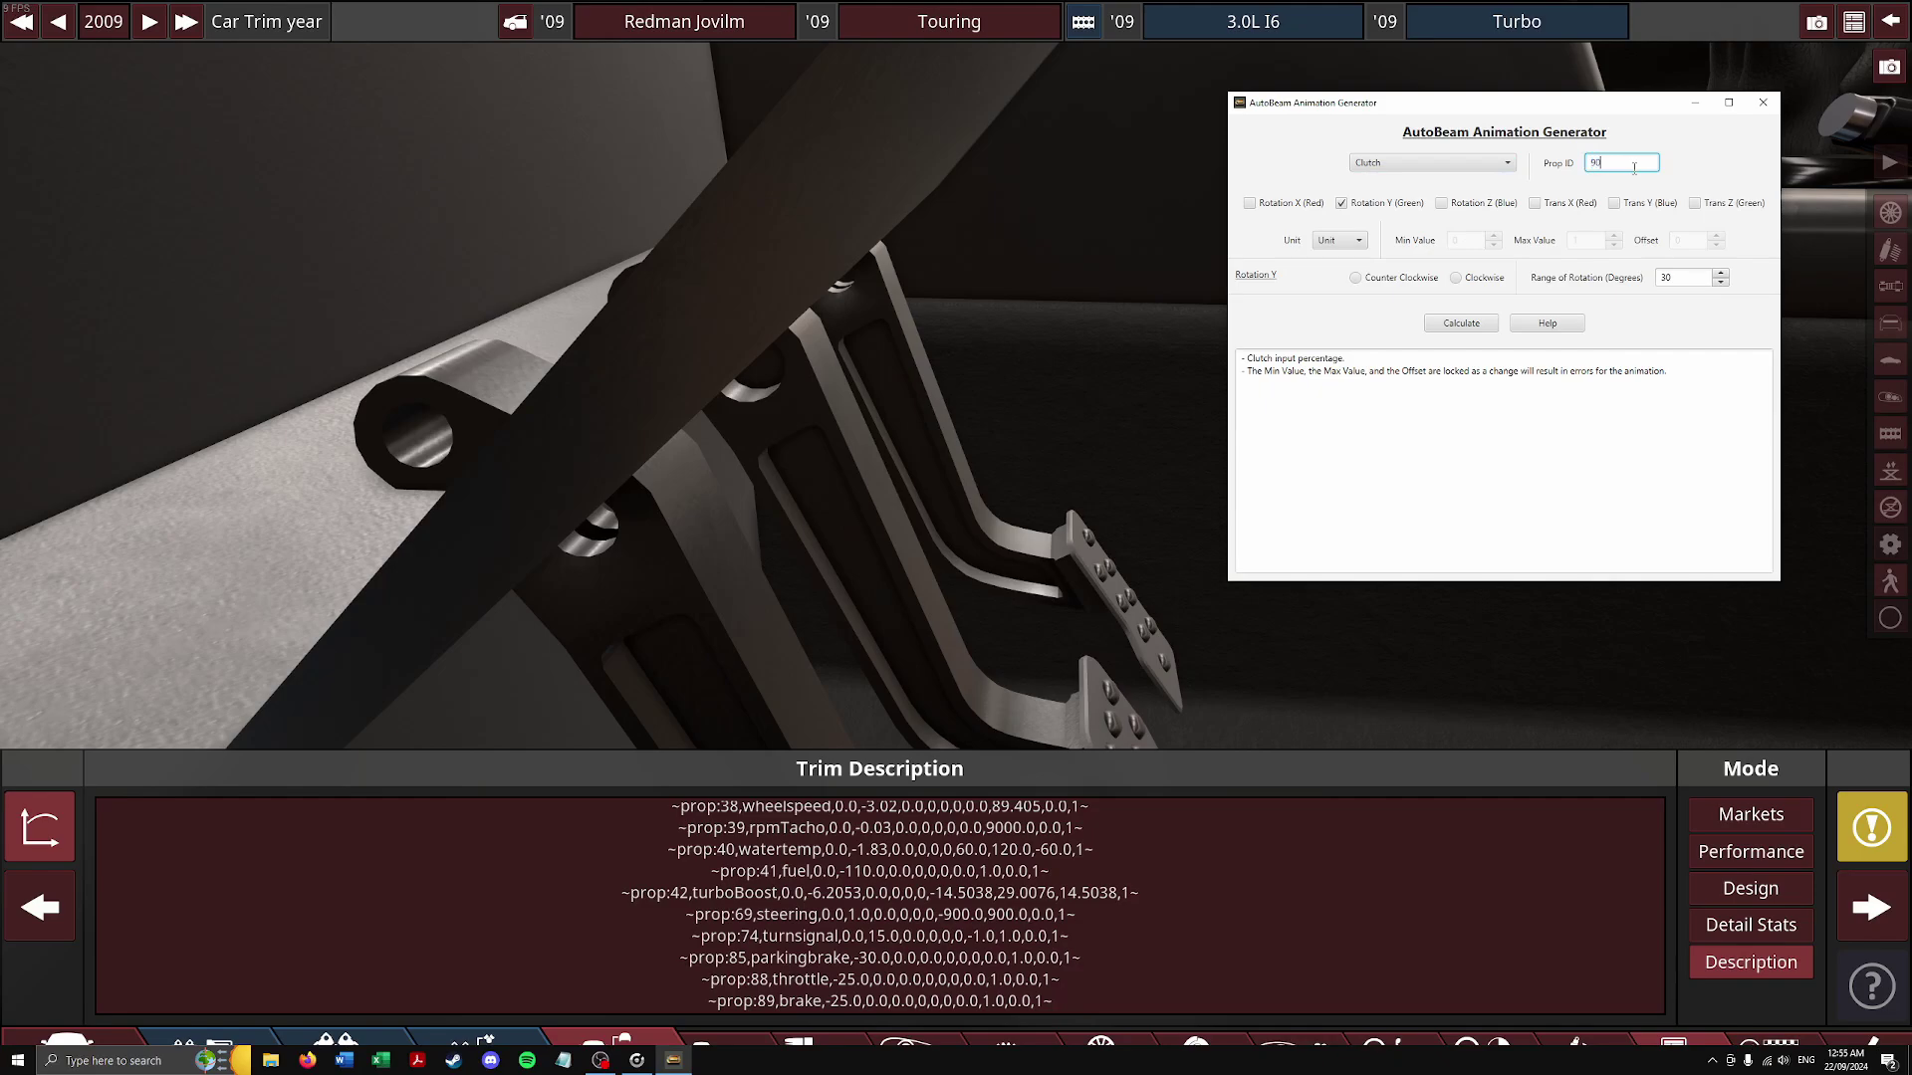
Give the clutch pedal clockwise Rotation X only over 25 degrees and calculate its animation line
{"action": "left_click", "coordinate": [1309, 205]}
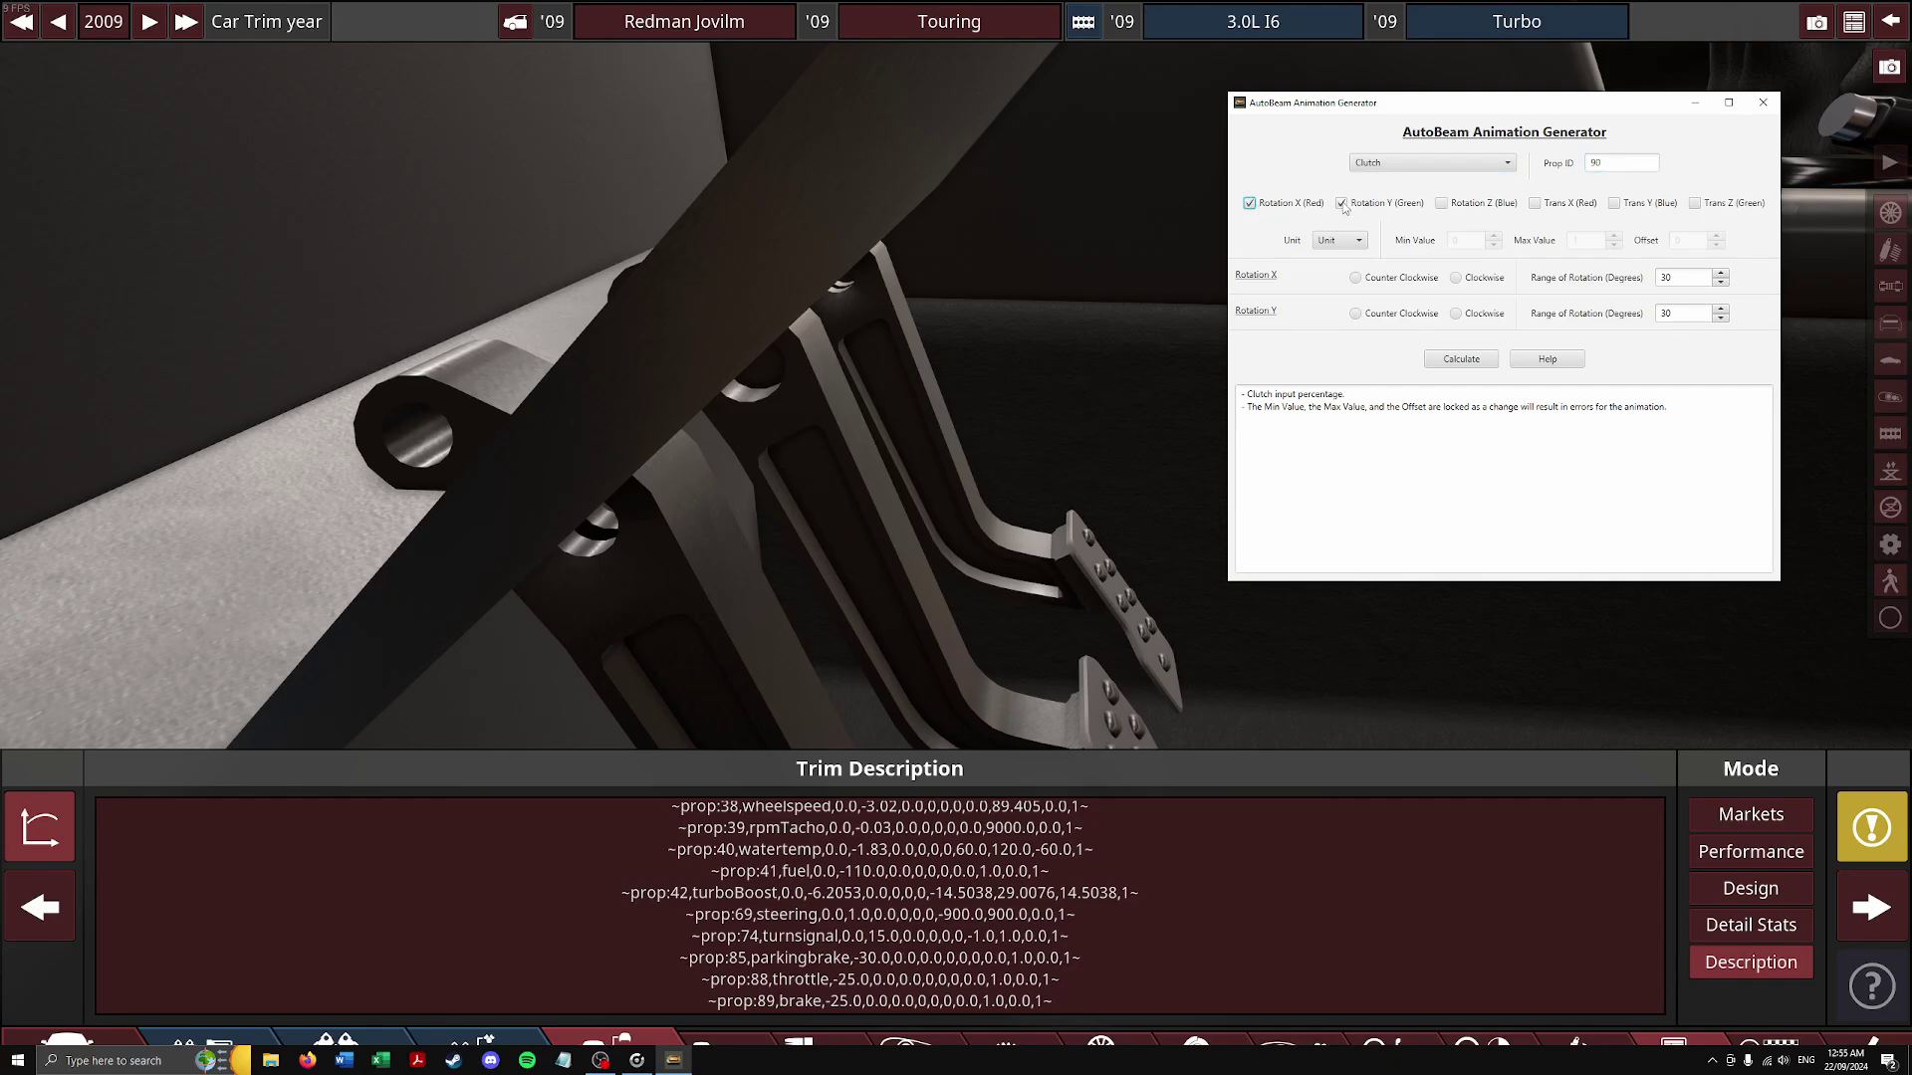
{"action": "left_click", "coordinate": [1343, 204]}
{"action": "left_click", "coordinate": [1458, 283]}
{"action": "double_click", "coordinate": [1681, 279]}
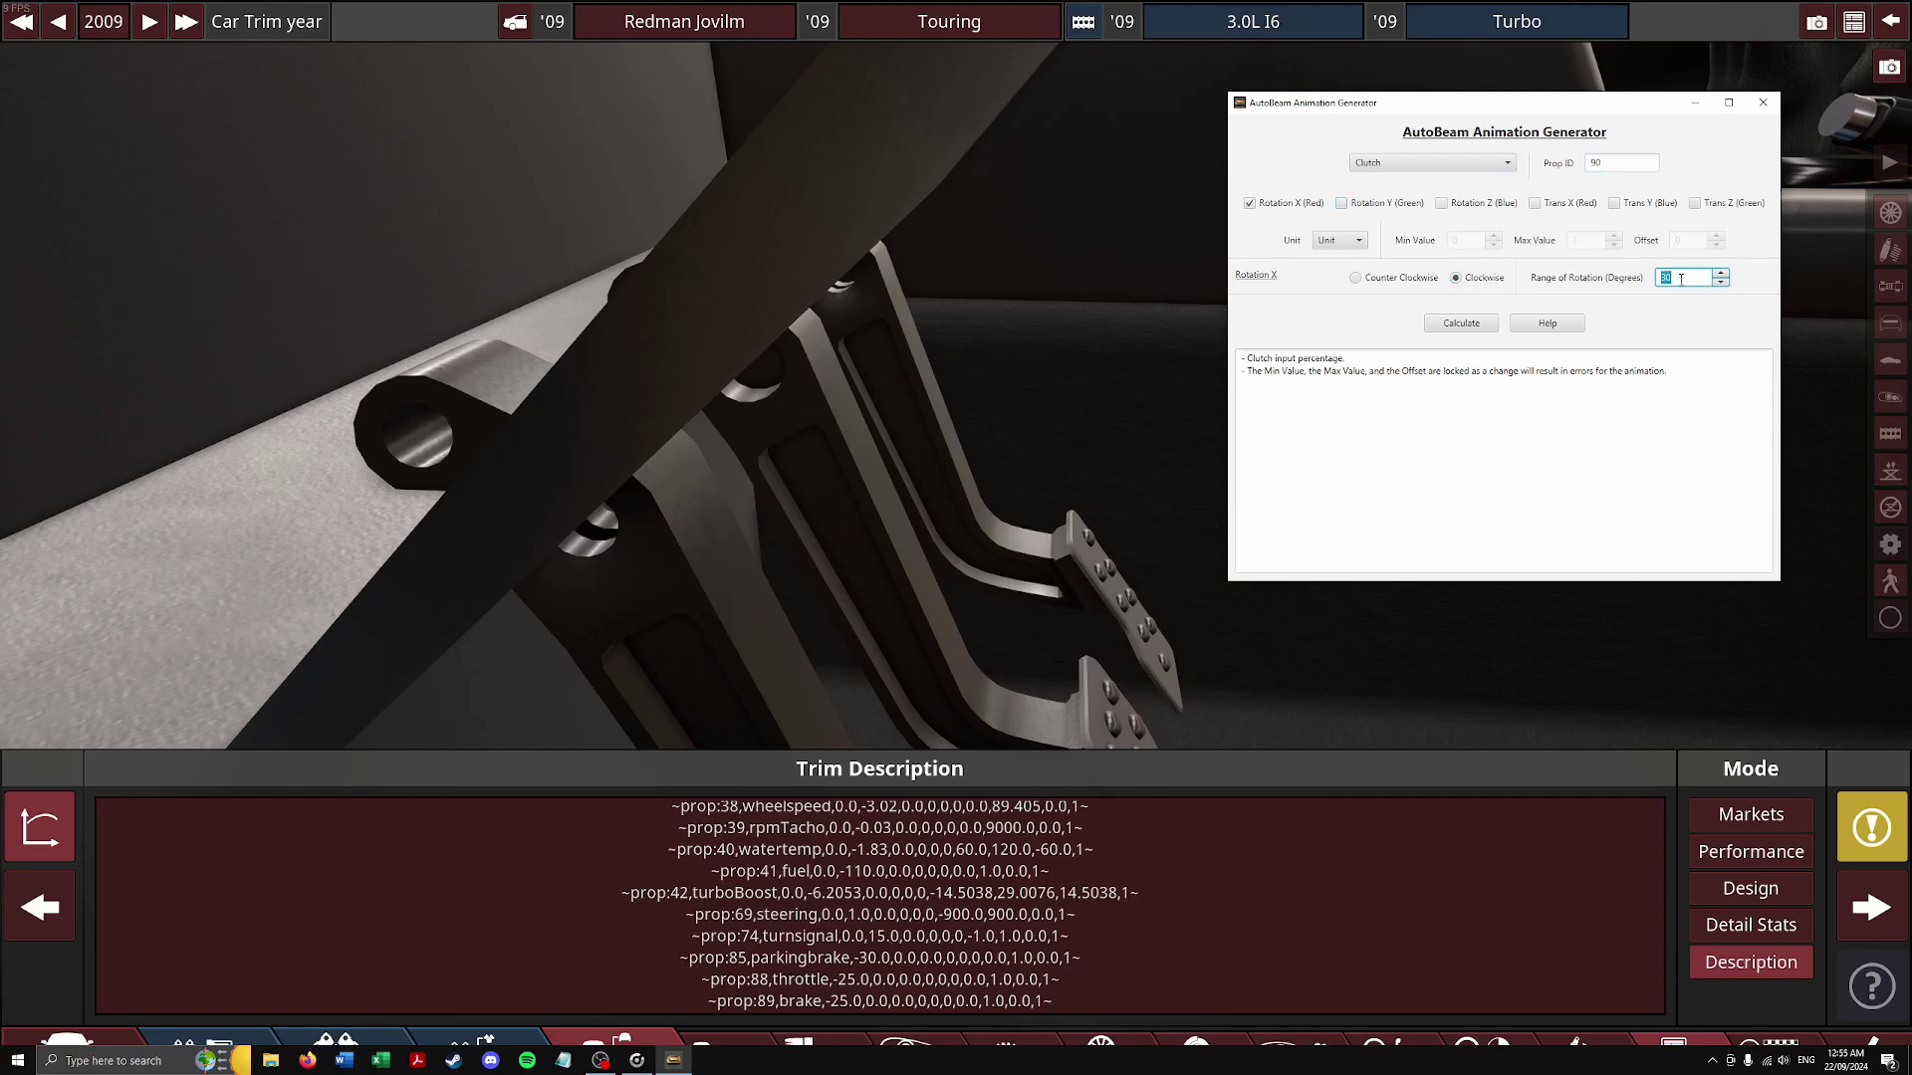
{"action": "left_click", "coordinate": [1461, 322]}
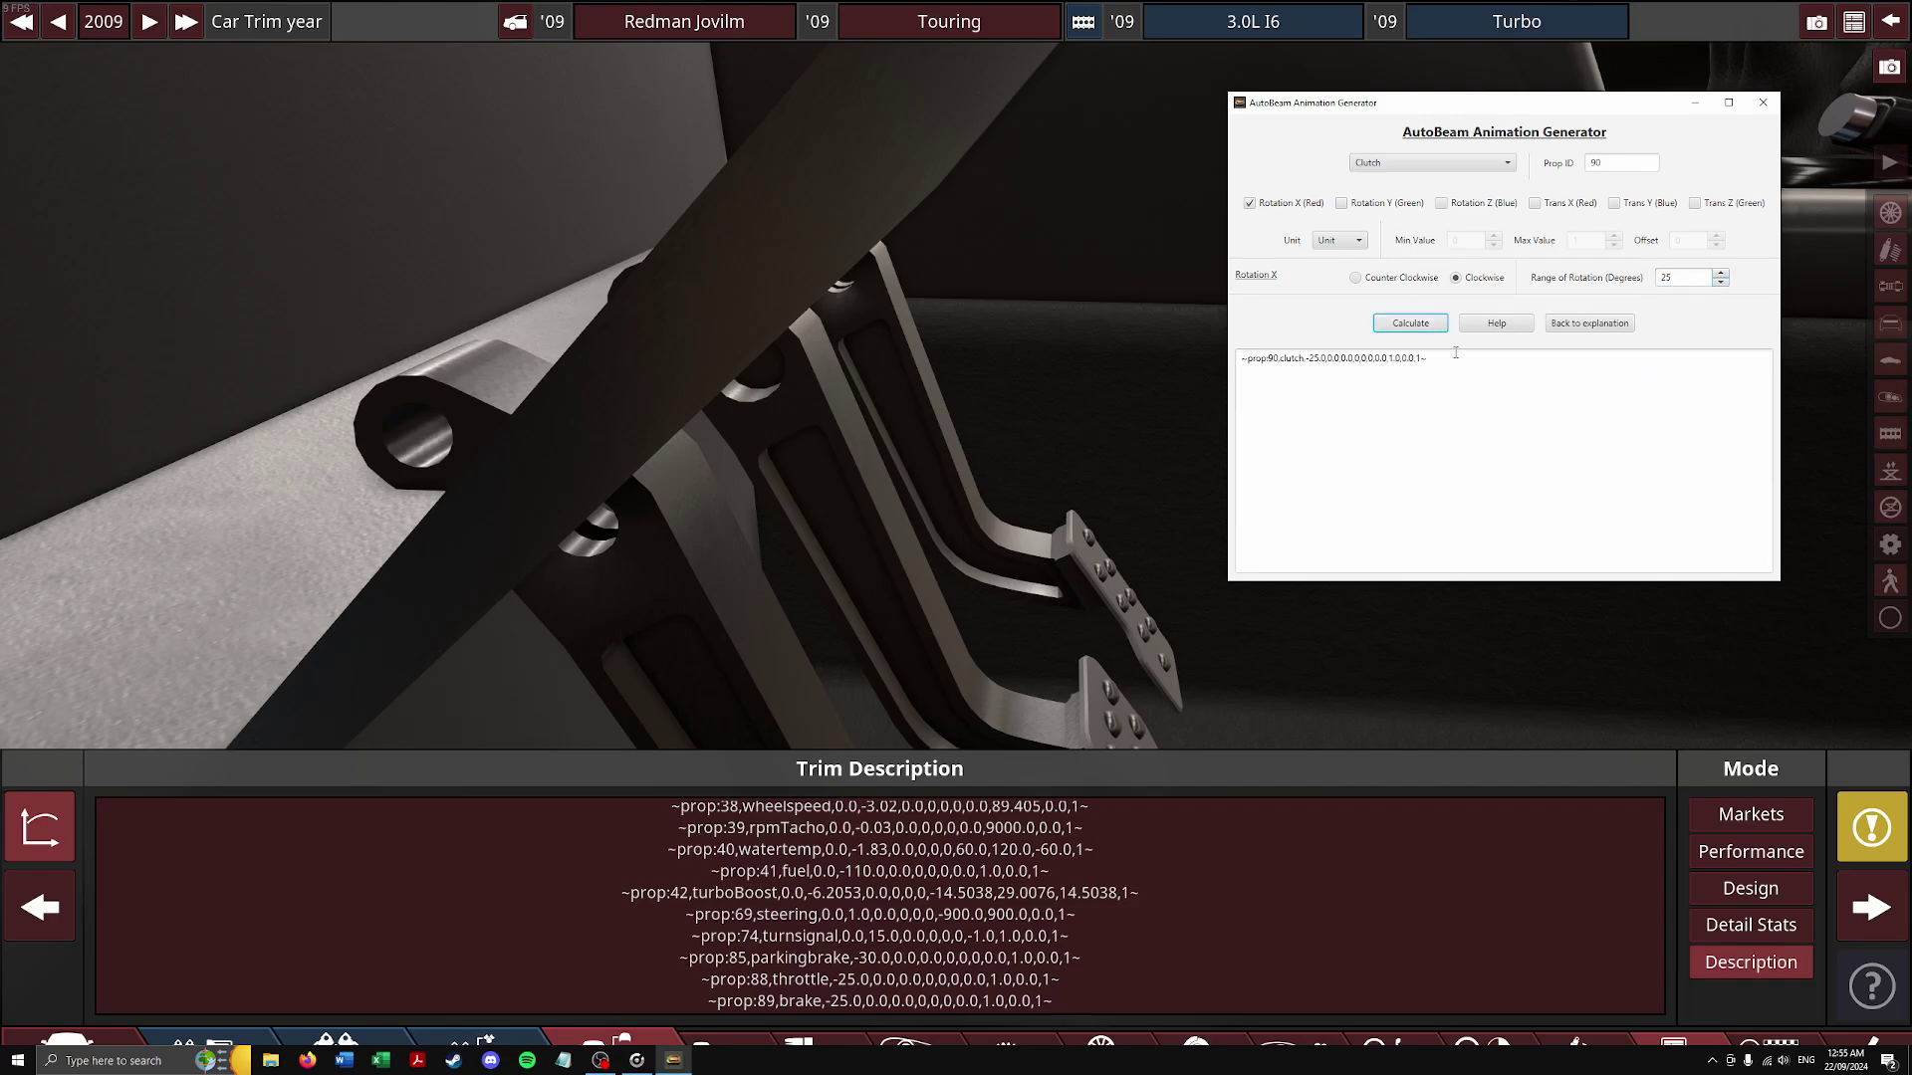
Copy the calculated clutch line for prop 90 into Automation's trim description, below the brake line
{"action": "left_click", "coordinate": [1482, 390]}
{"action": "key", "text": "ctrl+a"}
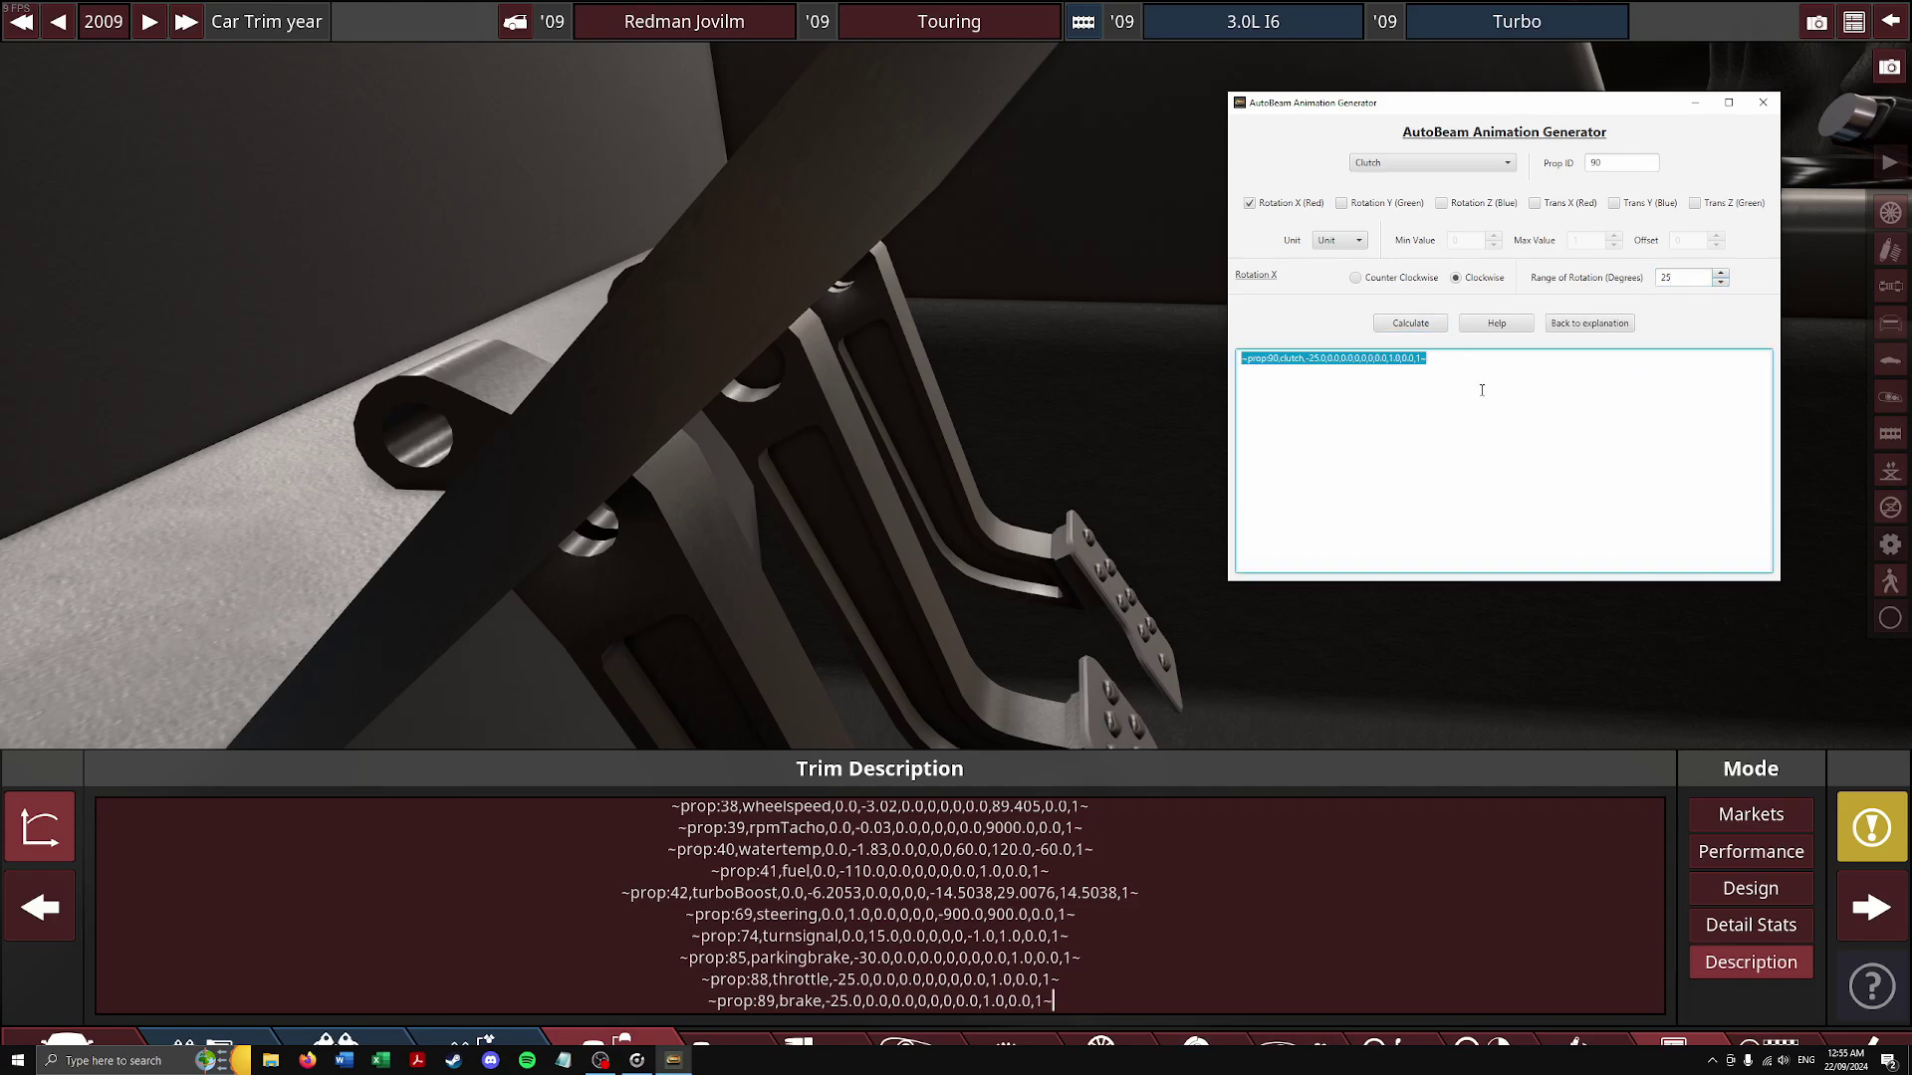
{"action": "key", "text": "ctrl+c"}
{"action": "left_click", "coordinate": [1095, 1002]}
{"action": "key", "text": "ctrl+v"}
Return to the car's fixtures and inspect the brake and clutch pedals with their rotation axes
{"action": "left_click", "coordinate": [910, 1051]}
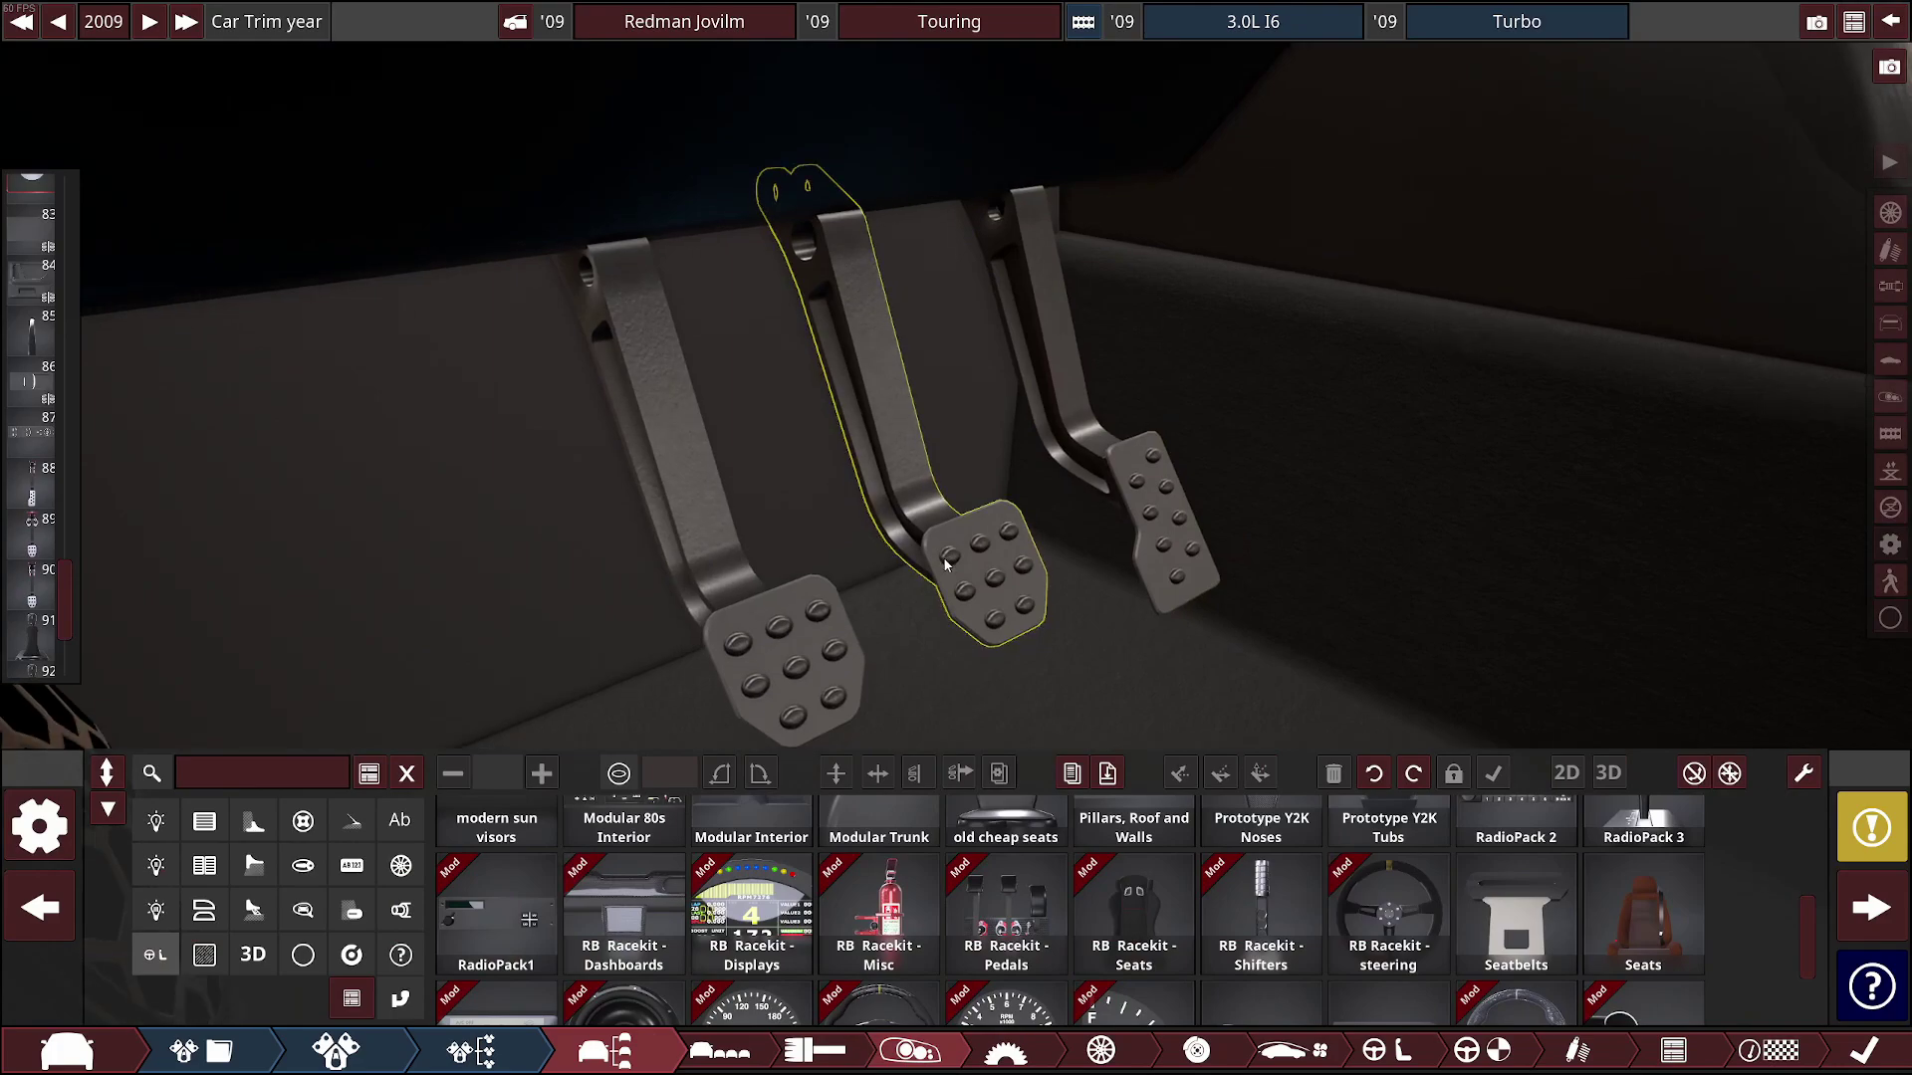
{"action": "left_click", "coordinate": [946, 565]}
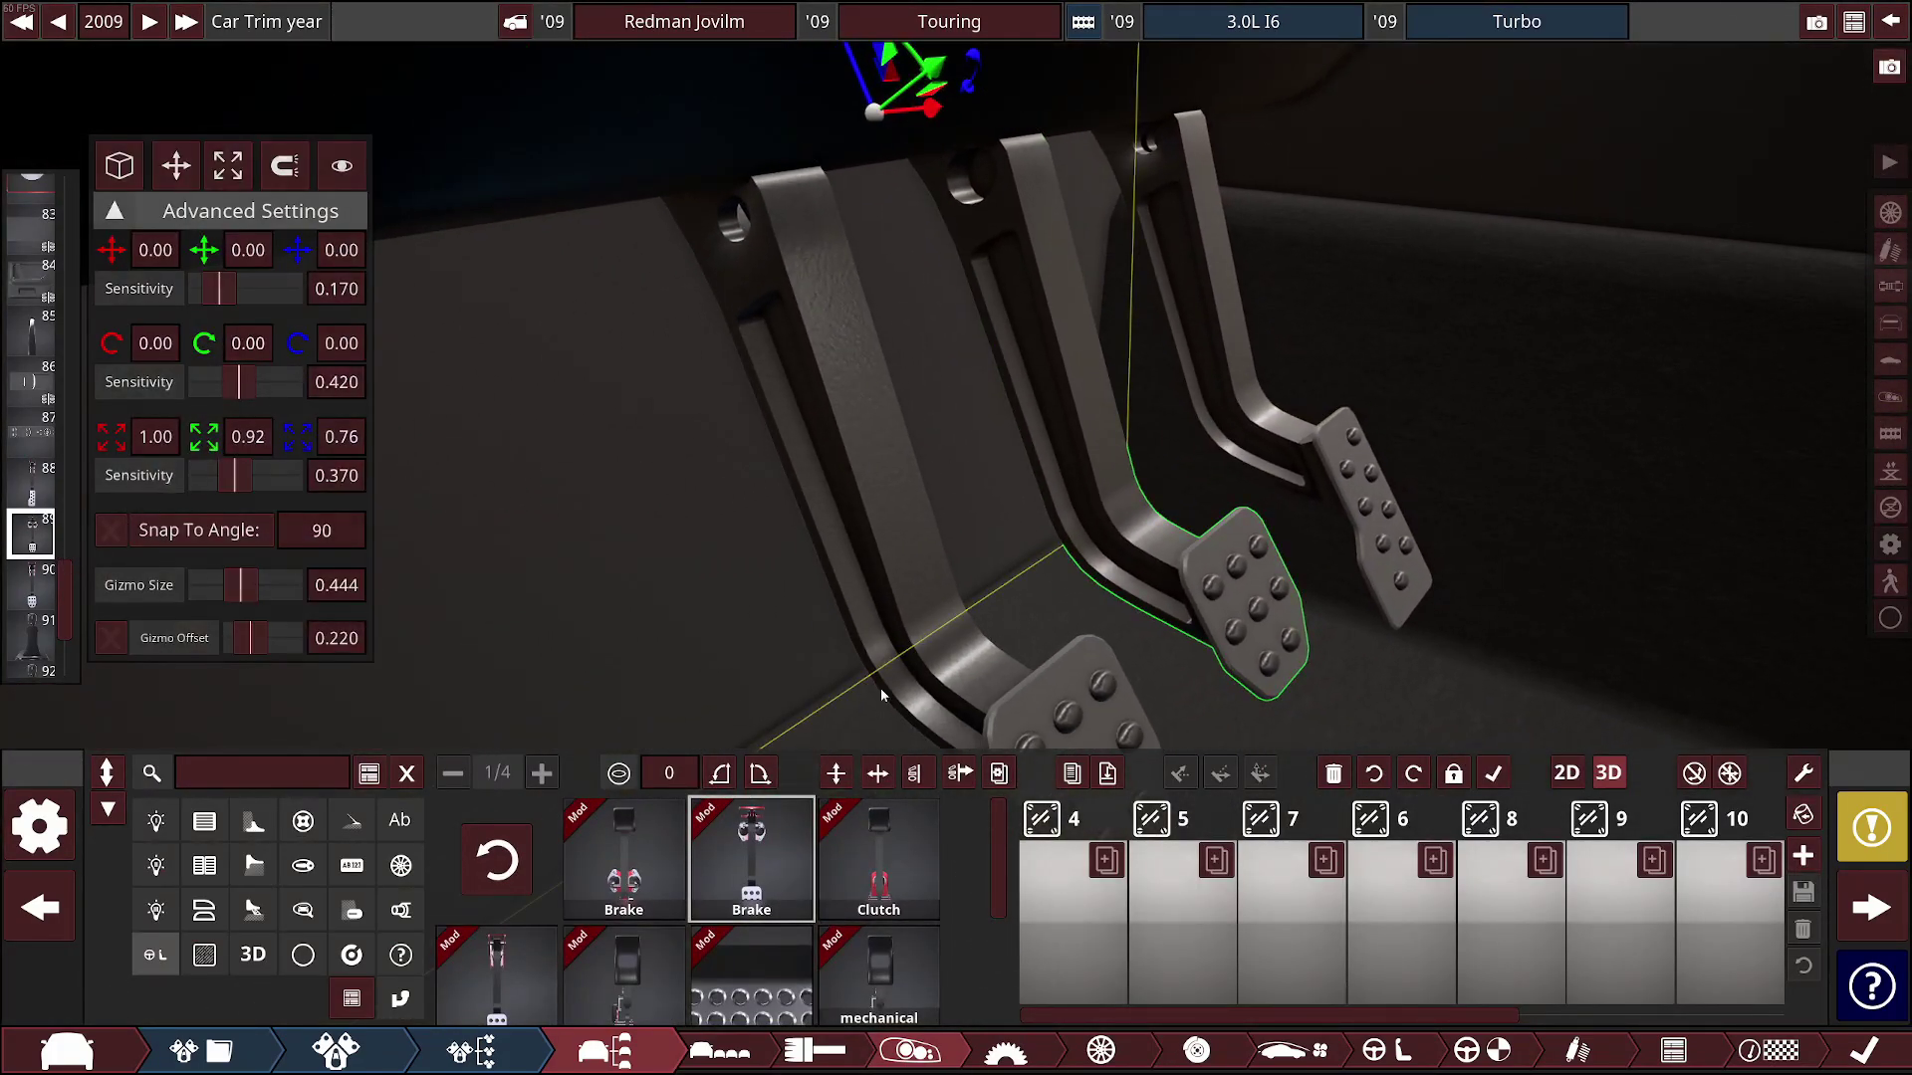
{"action": "left_click", "coordinate": [880, 689]}
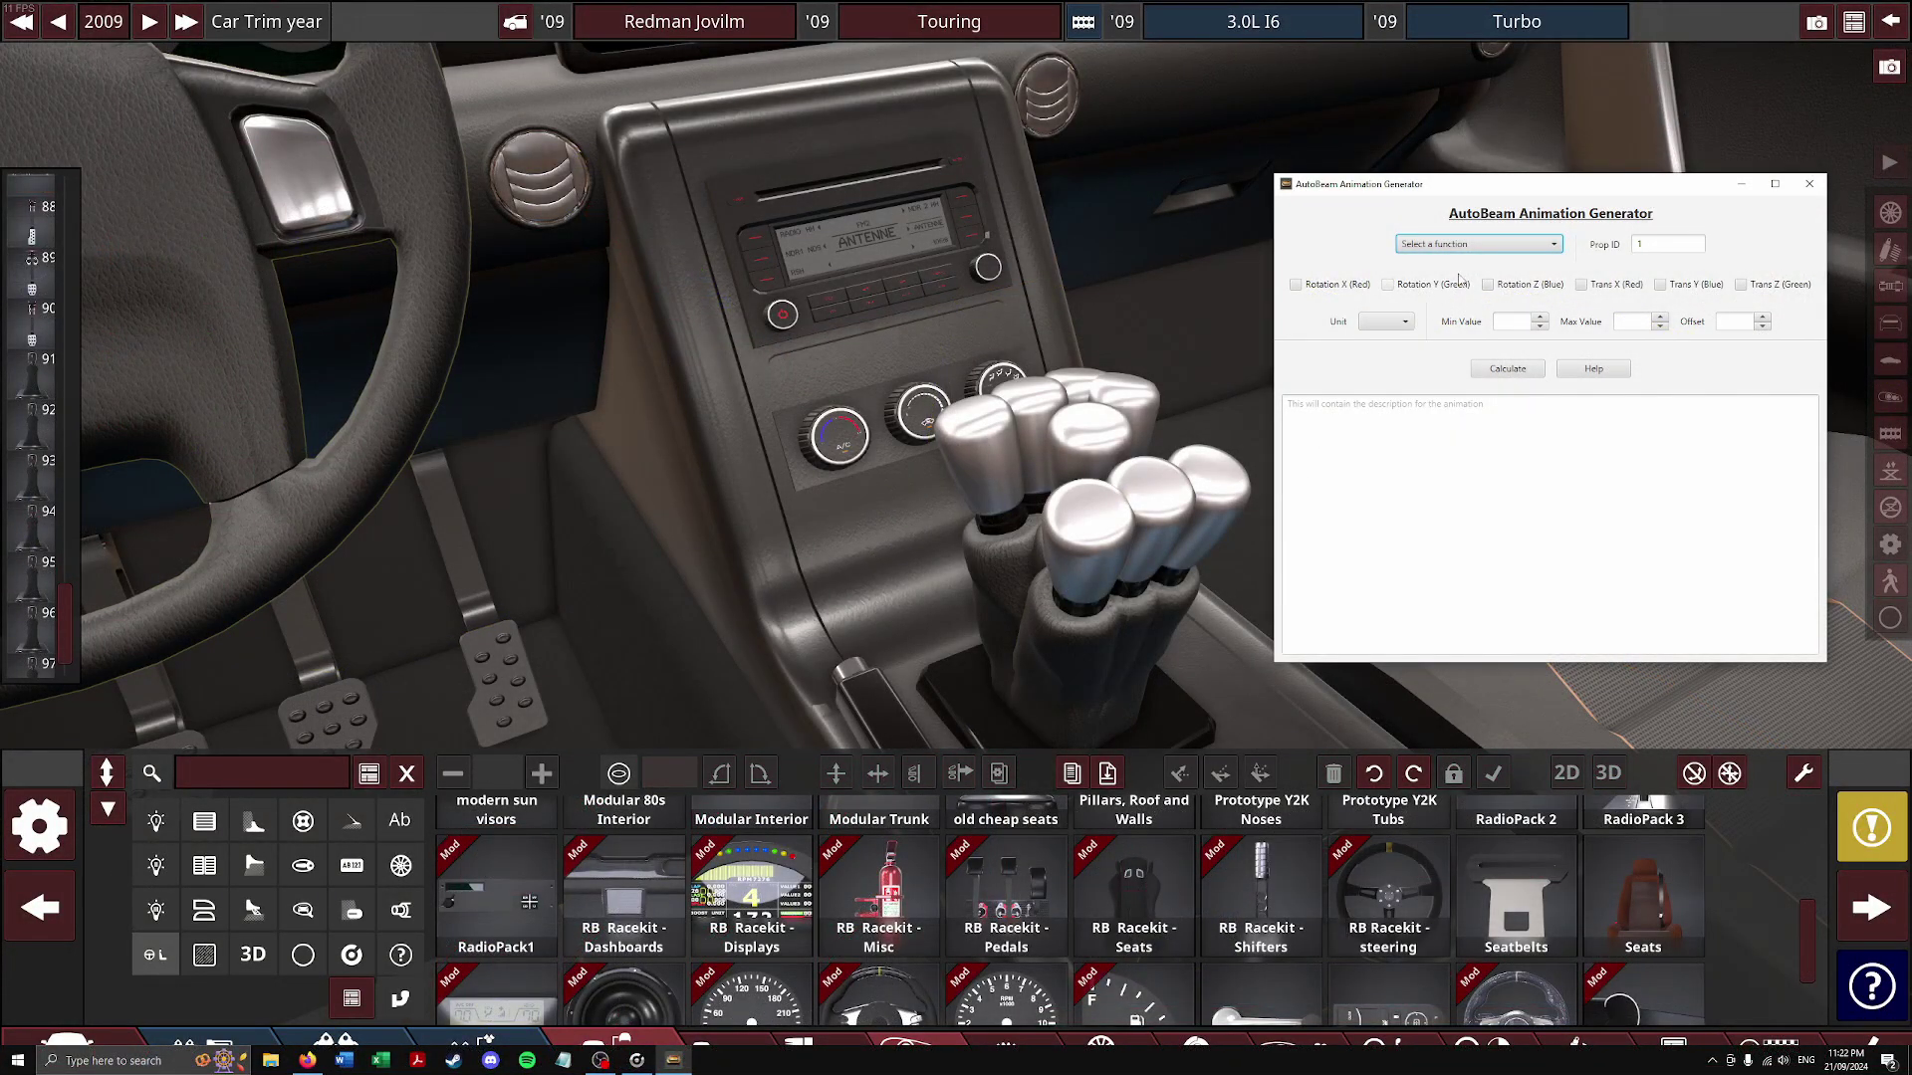
Set the animation type in AutoBeam Animation Generator to Manual Shifter
{"action": "left_click", "coordinate": [1484, 247]}
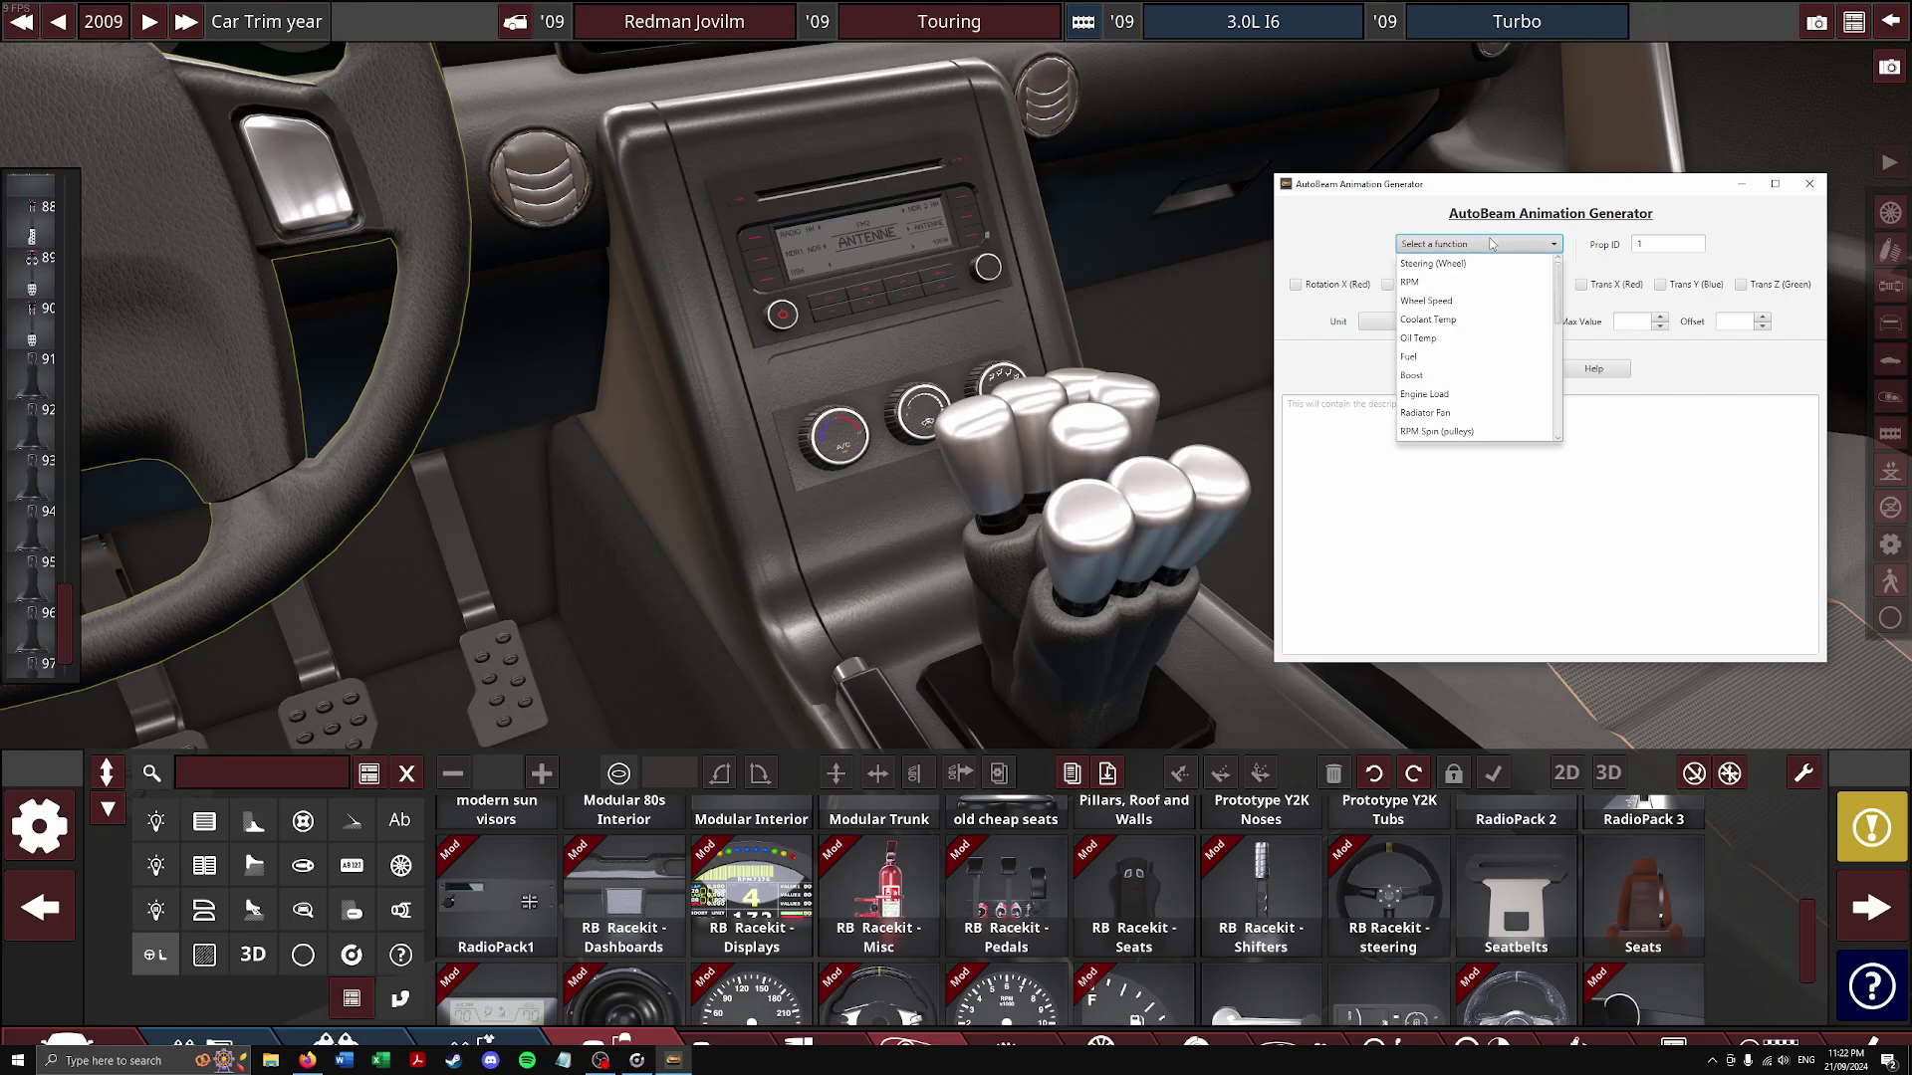
{"action": "scroll", "coordinate": [1494, 370], "scroll_direction": "down", "scroll_amount": 1}
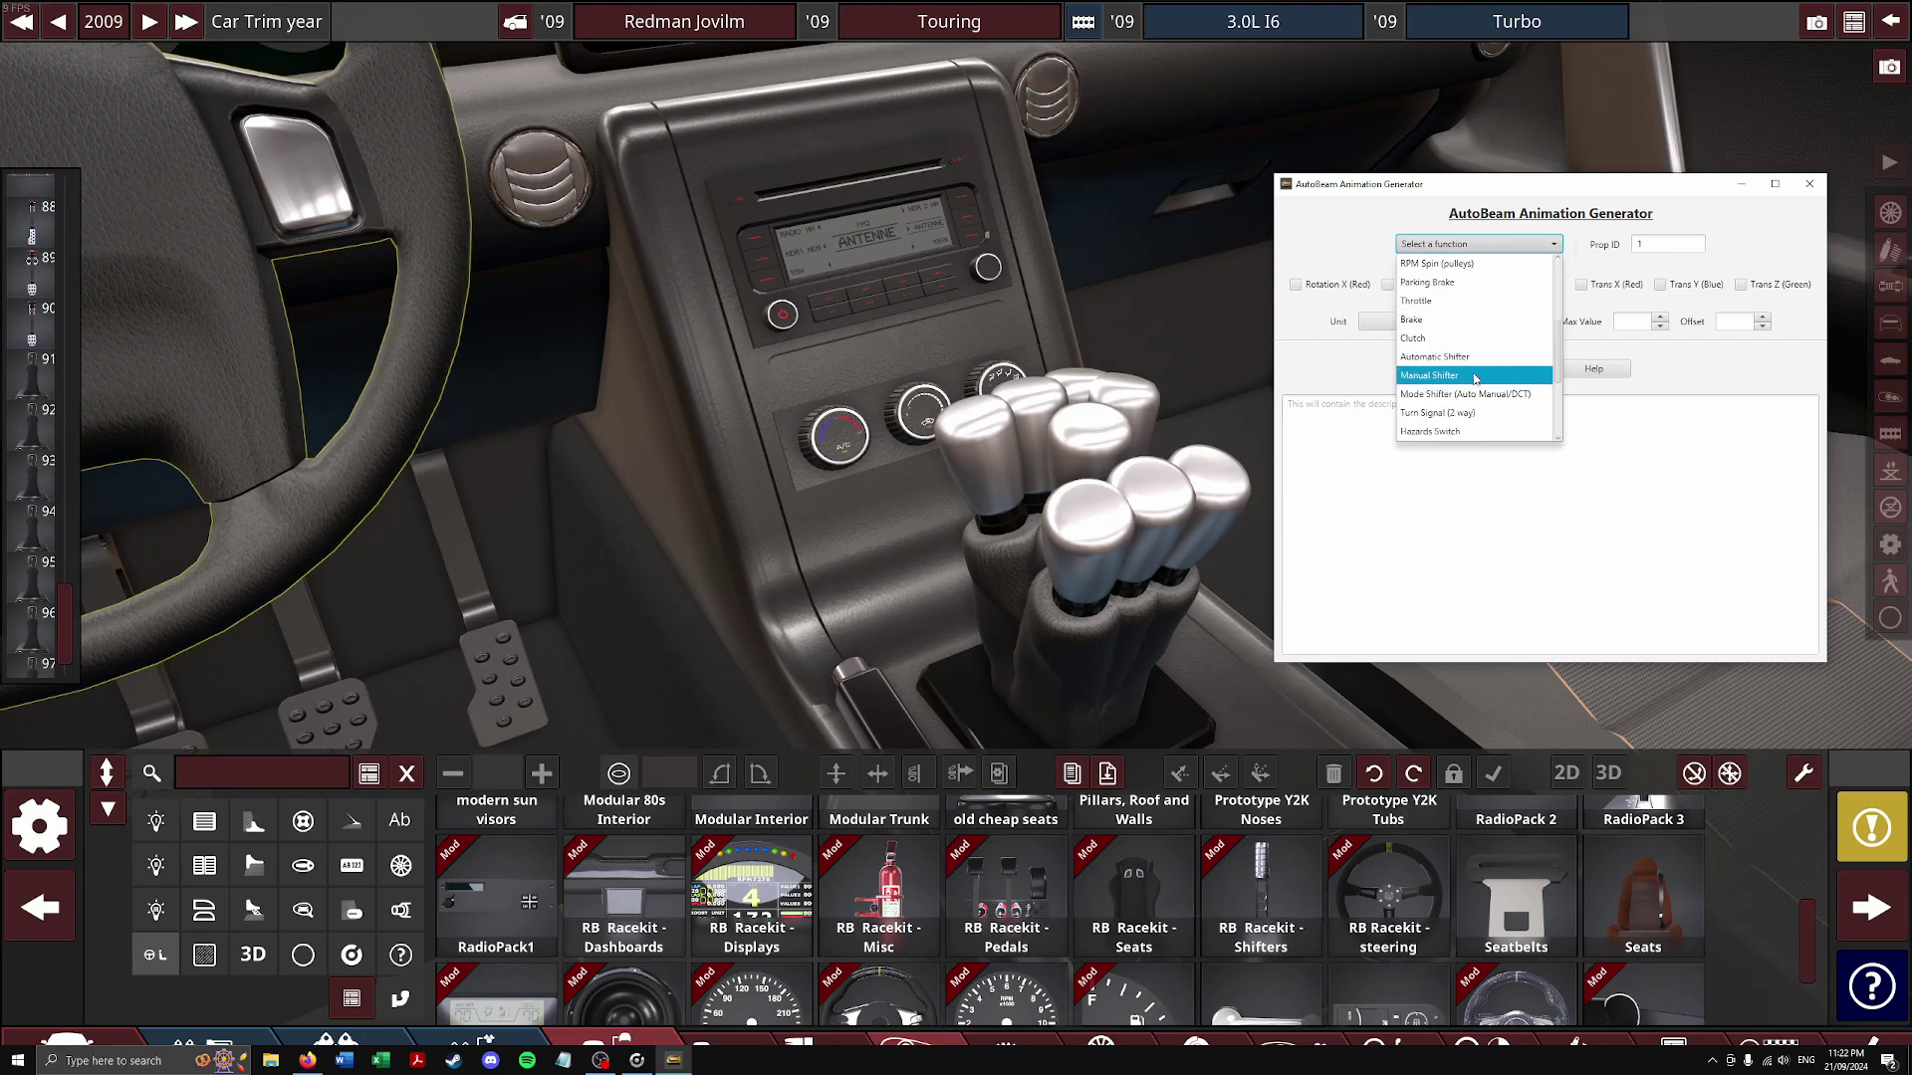
{"action": "left_click", "coordinate": [1479, 374]}
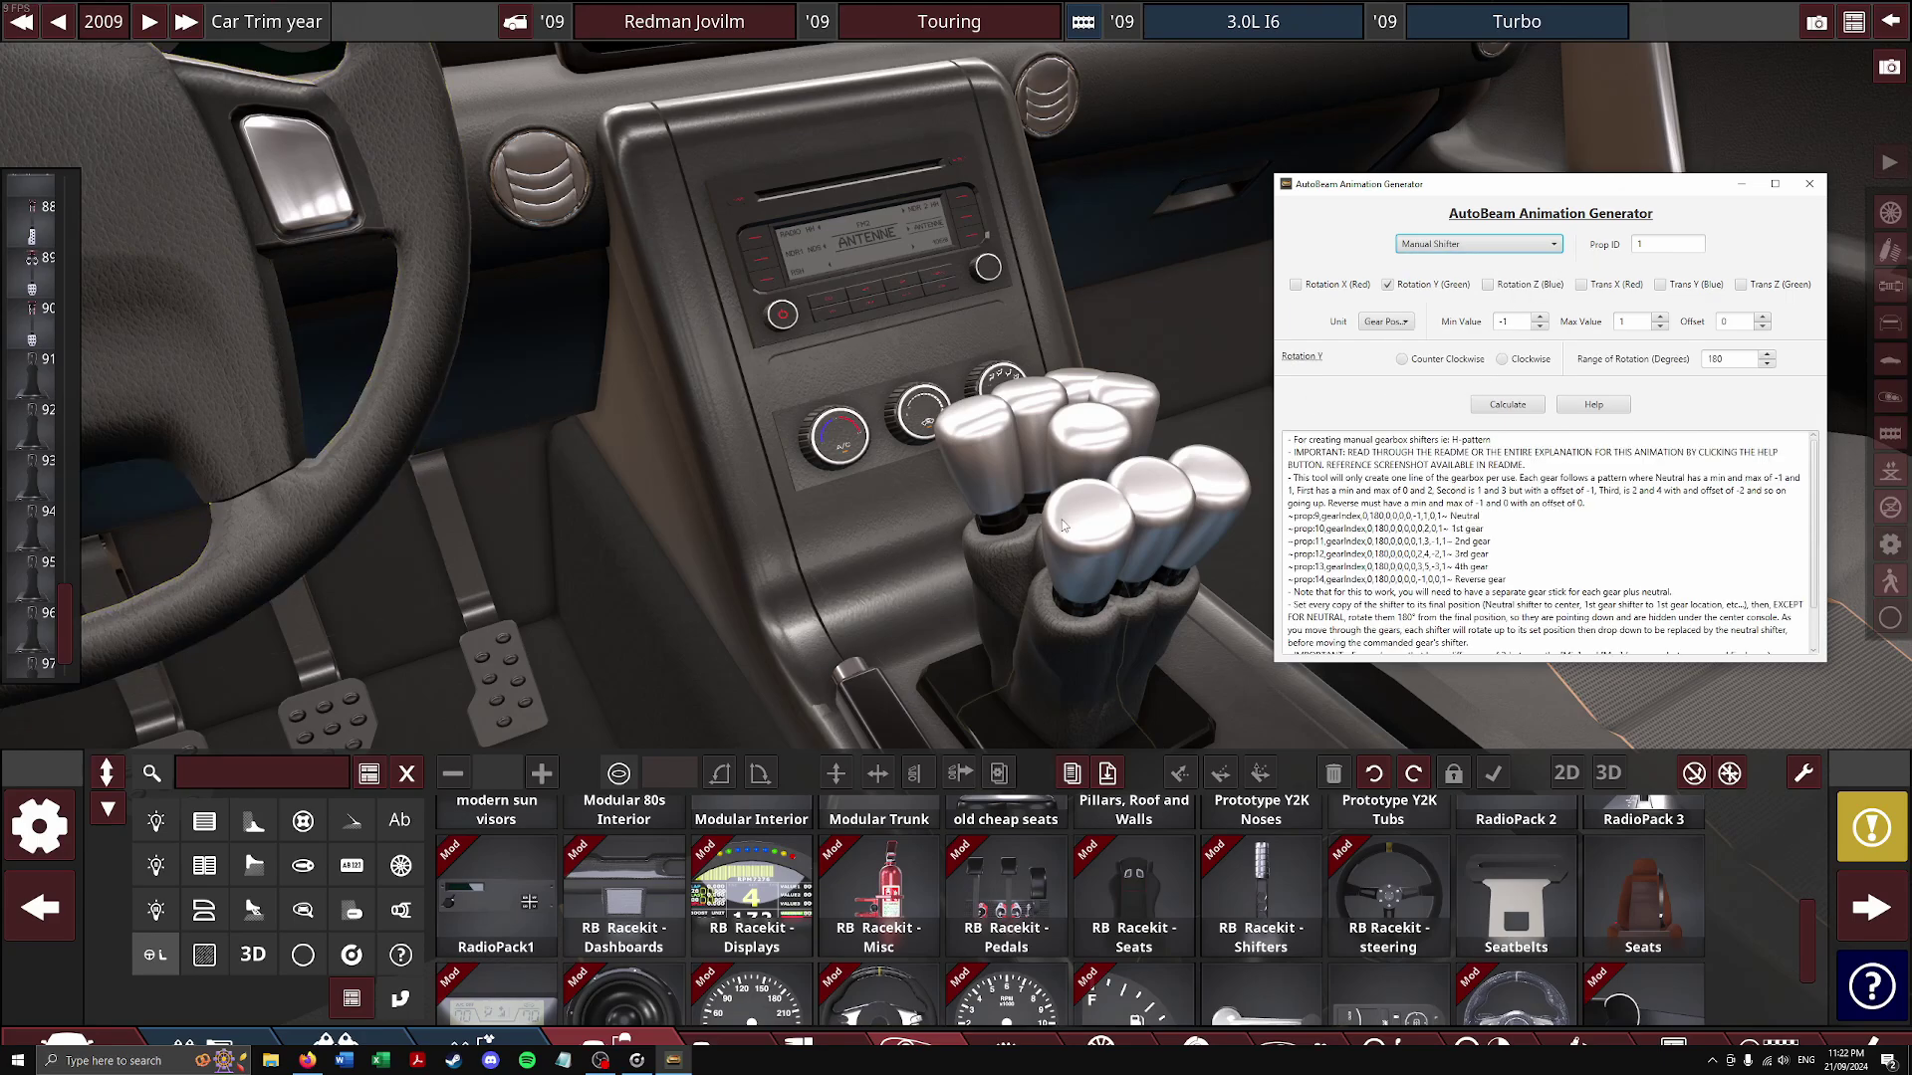
Inspect the shifter base plate and the group of gear shifters from several angles, ending on the neutral shifter, fixture 92
{"action": "left_click", "coordinate": [26, 378]}
{"action": "left_click", "coordinate": [25, 378]}
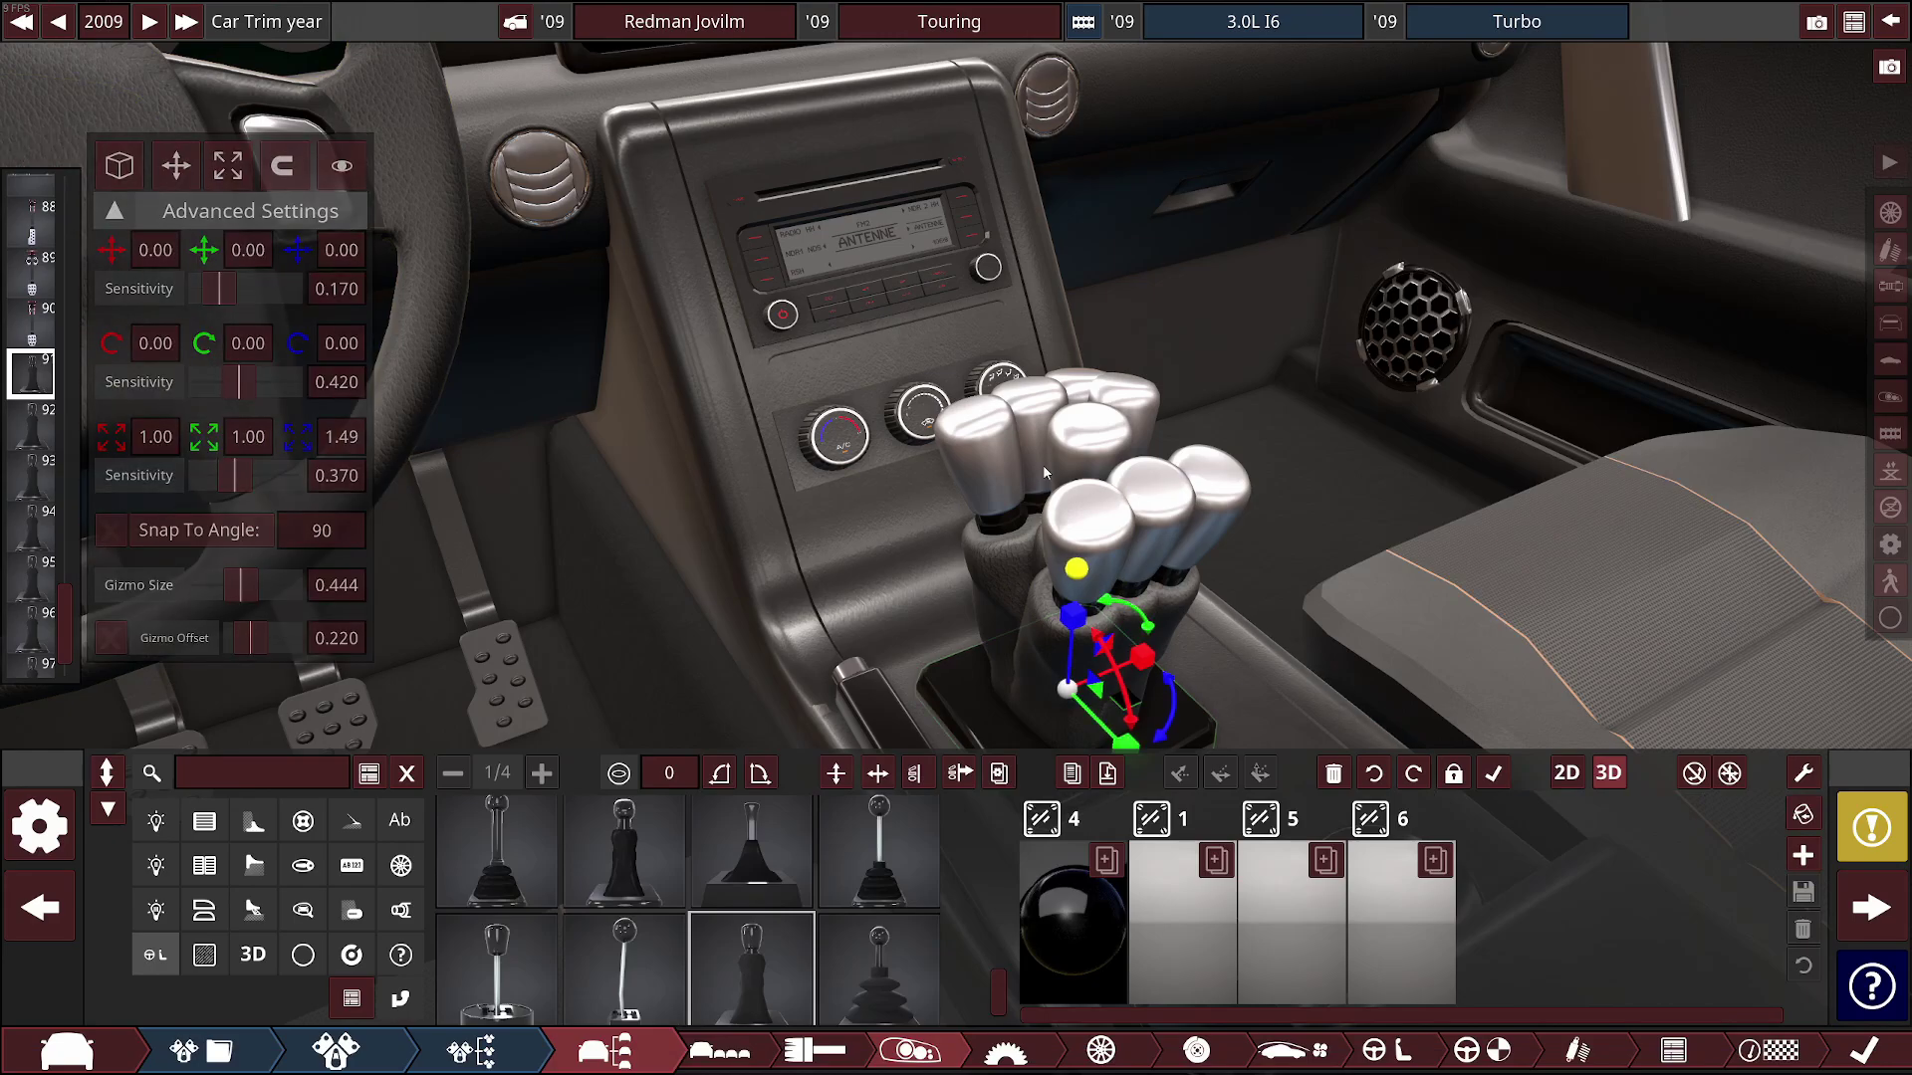
{"action": "left_click_drag", "start_coordinate": [1031, 504], "coordinate": [1078, 300]}
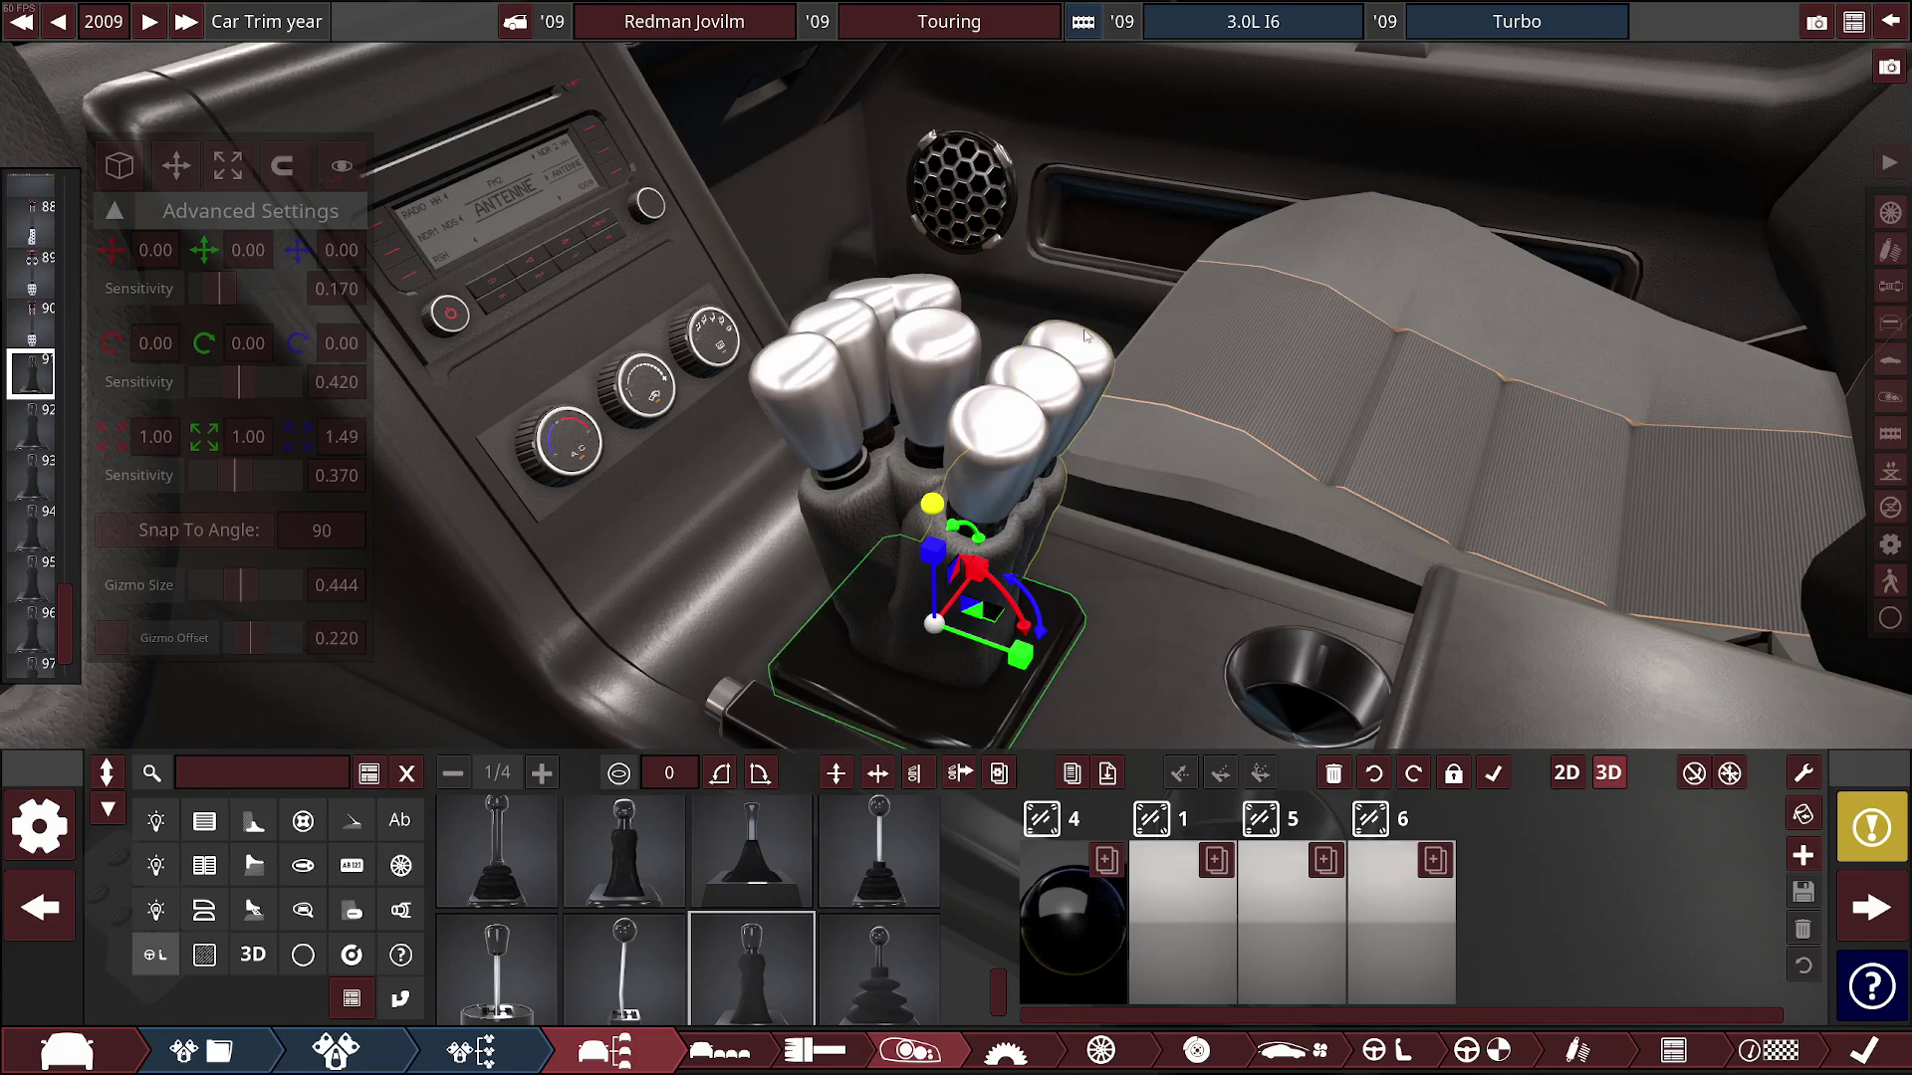
{"action": "left_click_drag", "start_coordinate": [1210, 386], "coordinate": [1001, 390]}
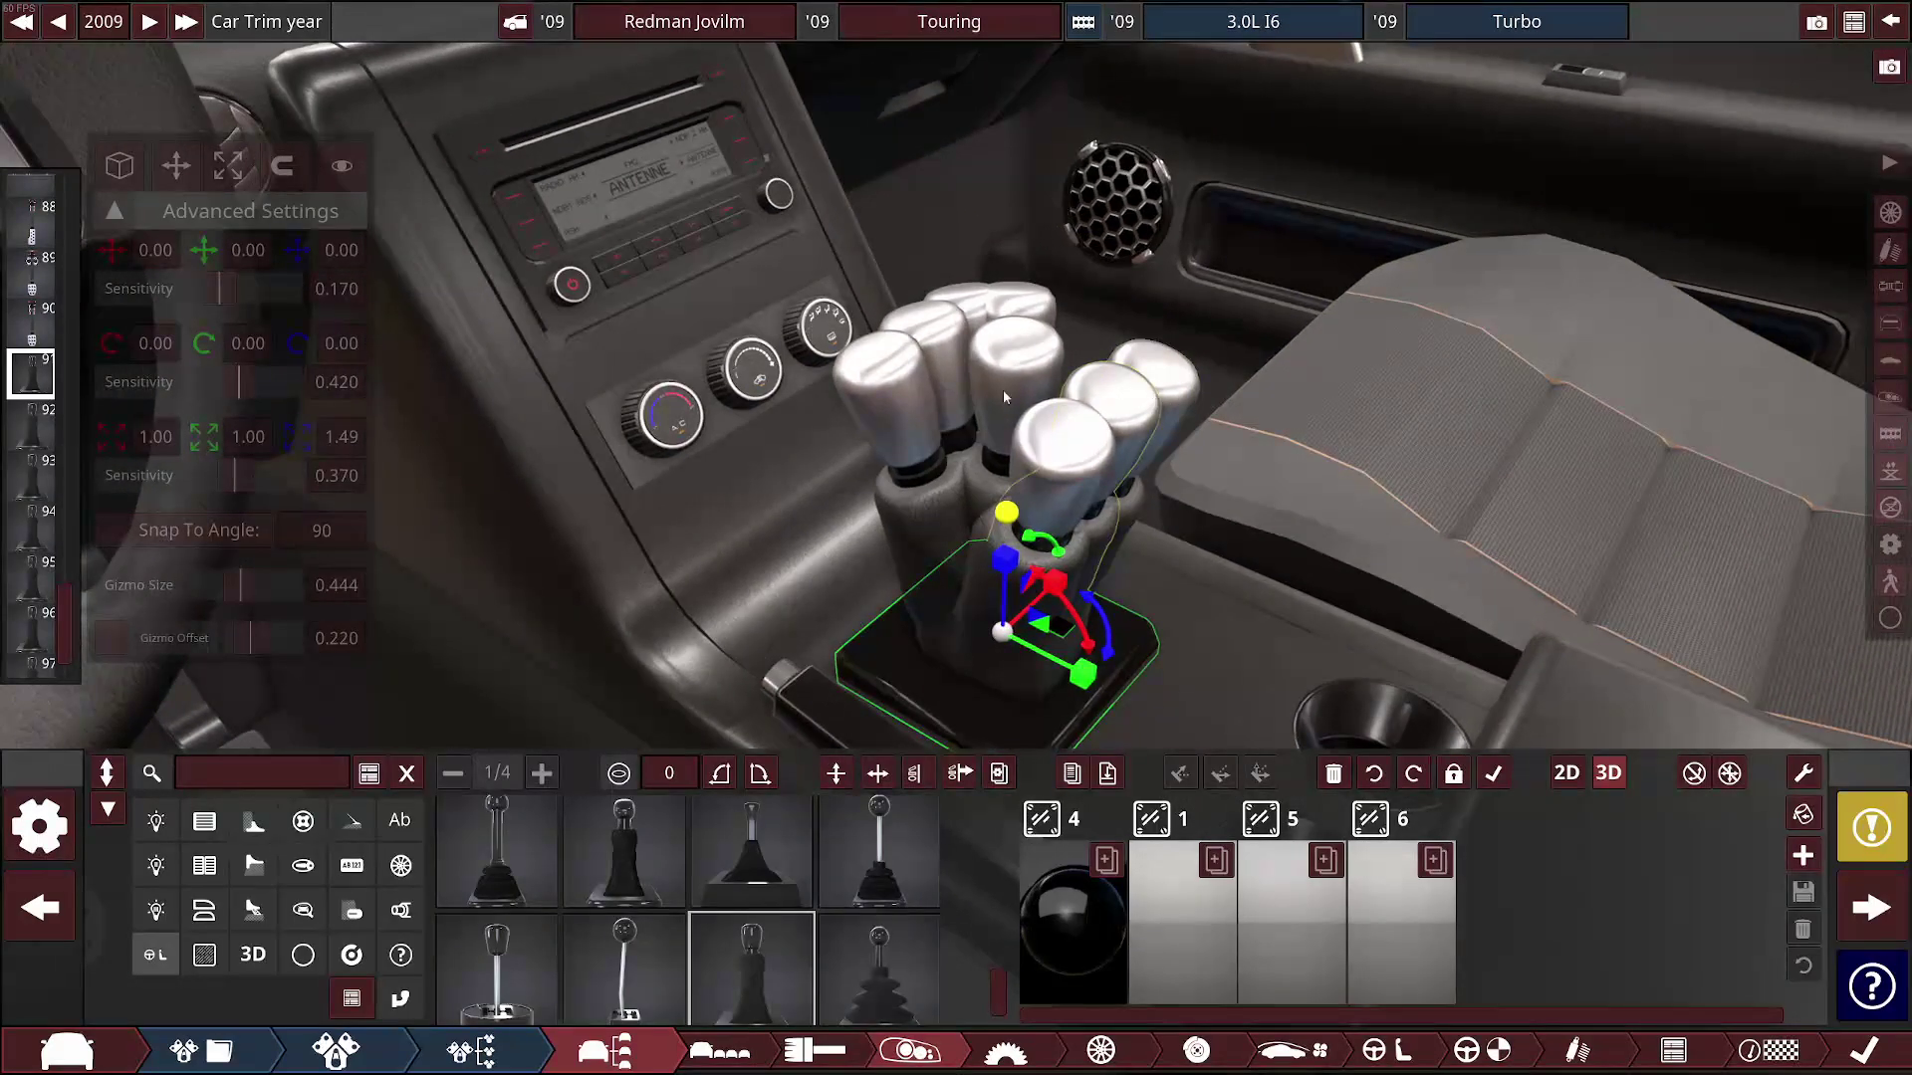
{"action": "scroll", "coordinate": [37, 575], "scroll_direction": "down", "scroll_amount": 3}
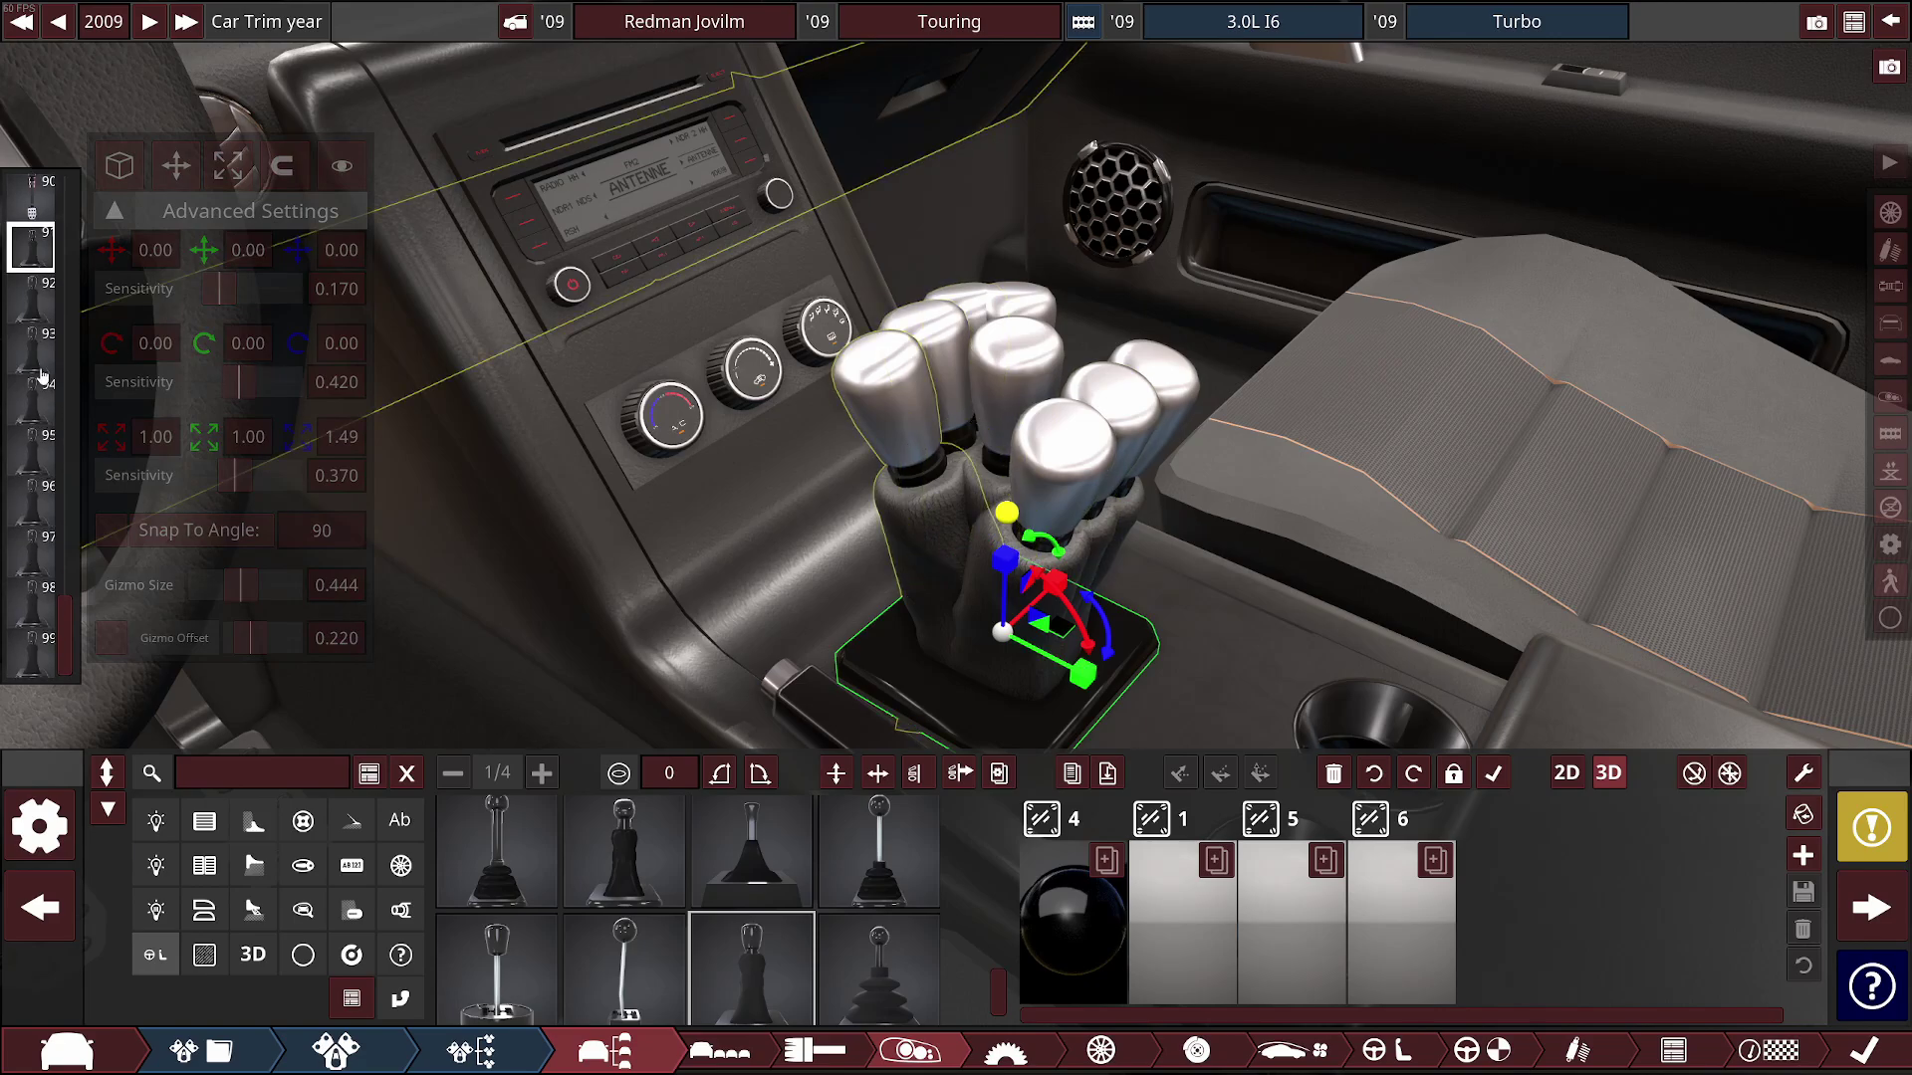
{"action": "scroll", "coordinate": [860, 583], "scroll_direction": "up", "scroll_amount": 5}
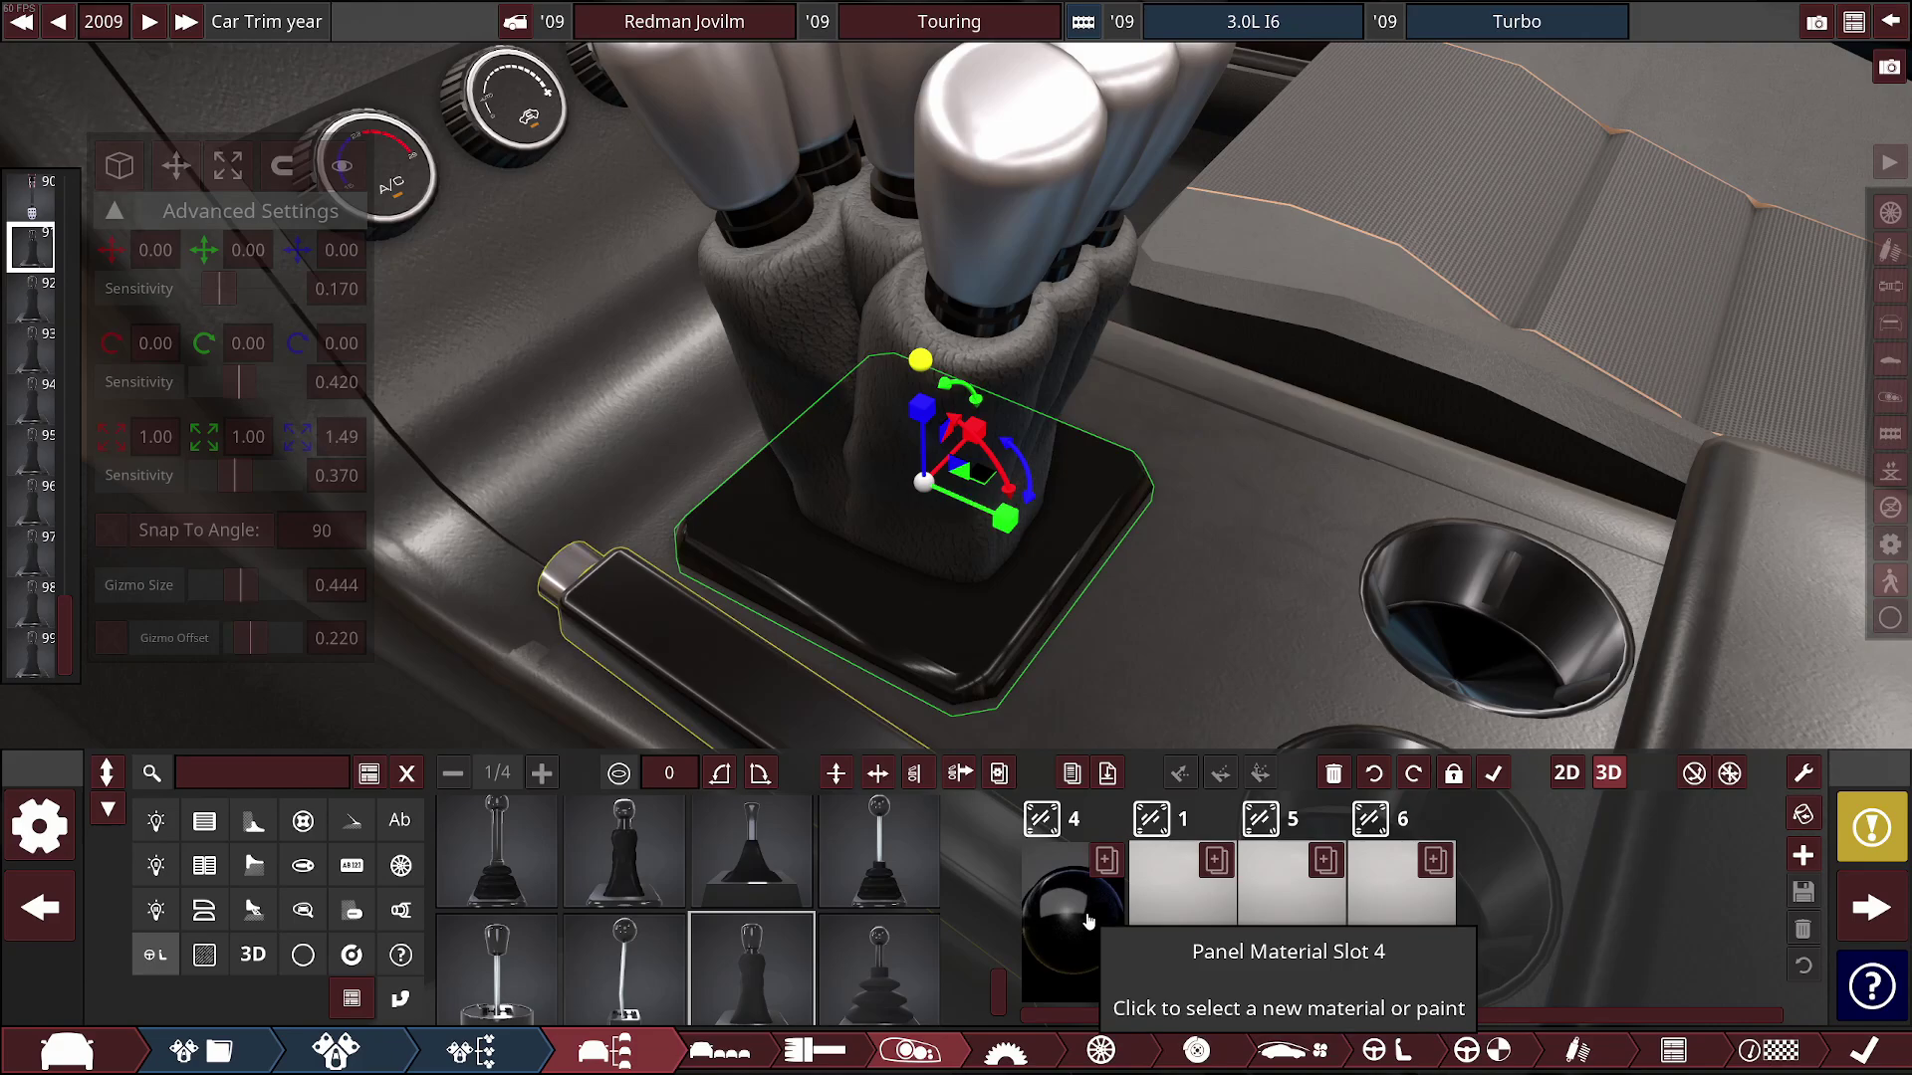
{"action": "key", "text": "Down"}
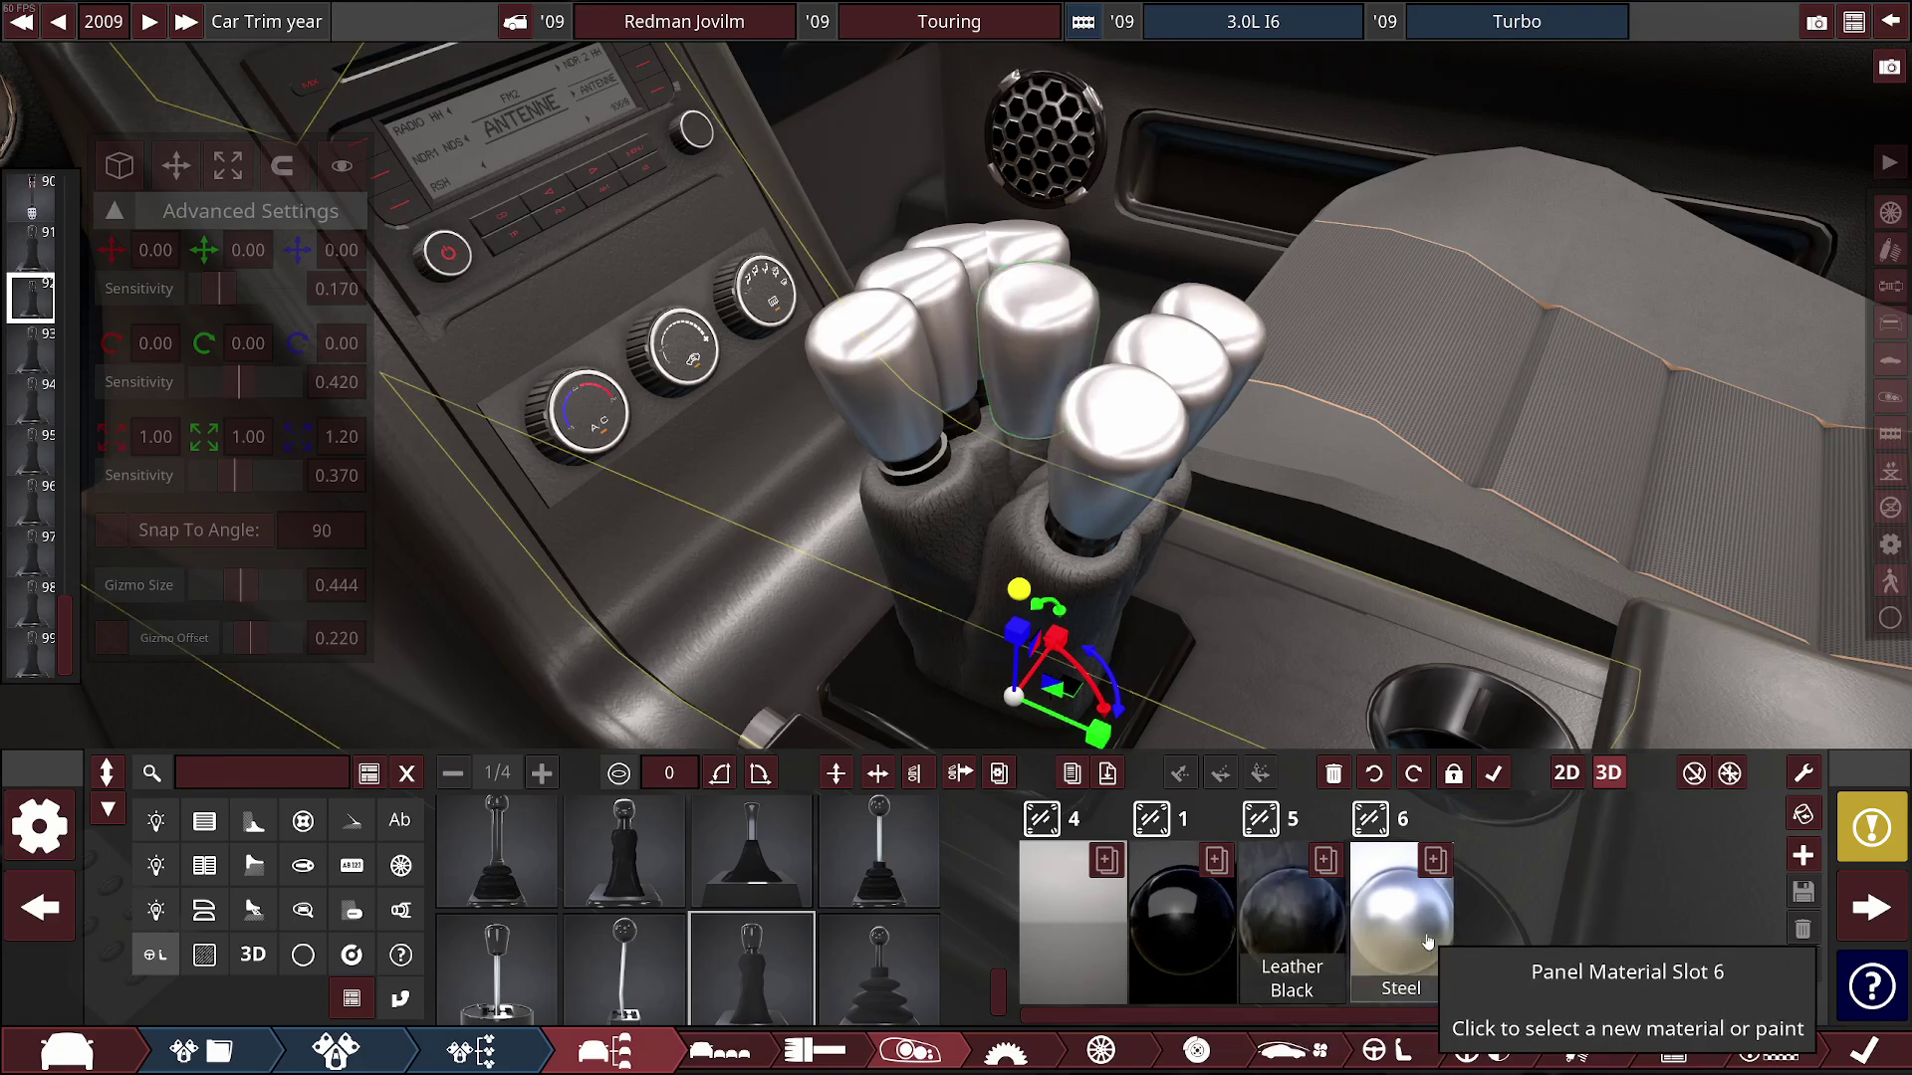
{"action": "left_click", "coordinate": [1428, 941]}
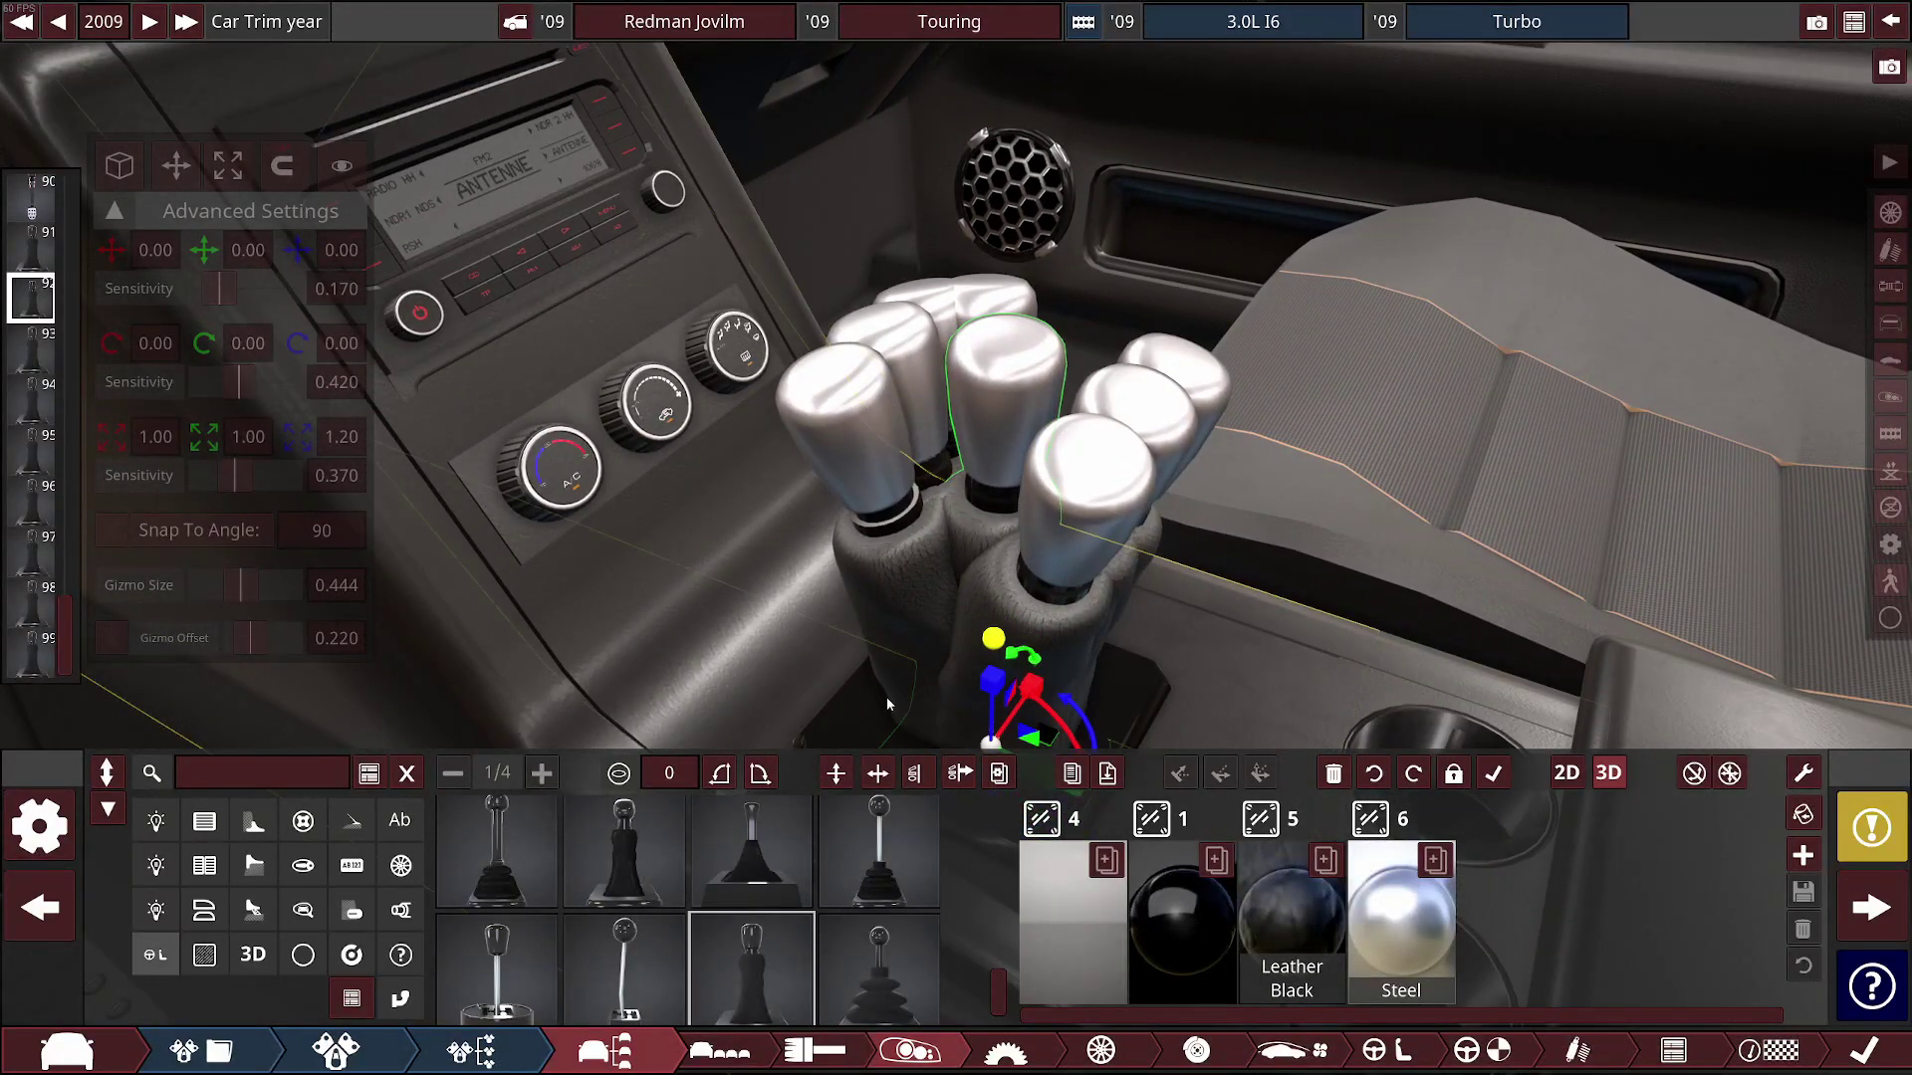
Duplicate the neutral shifter and raise the copy above the other shifters on the centre console
{"action": "left_click", "coordinate": [999, 773]}
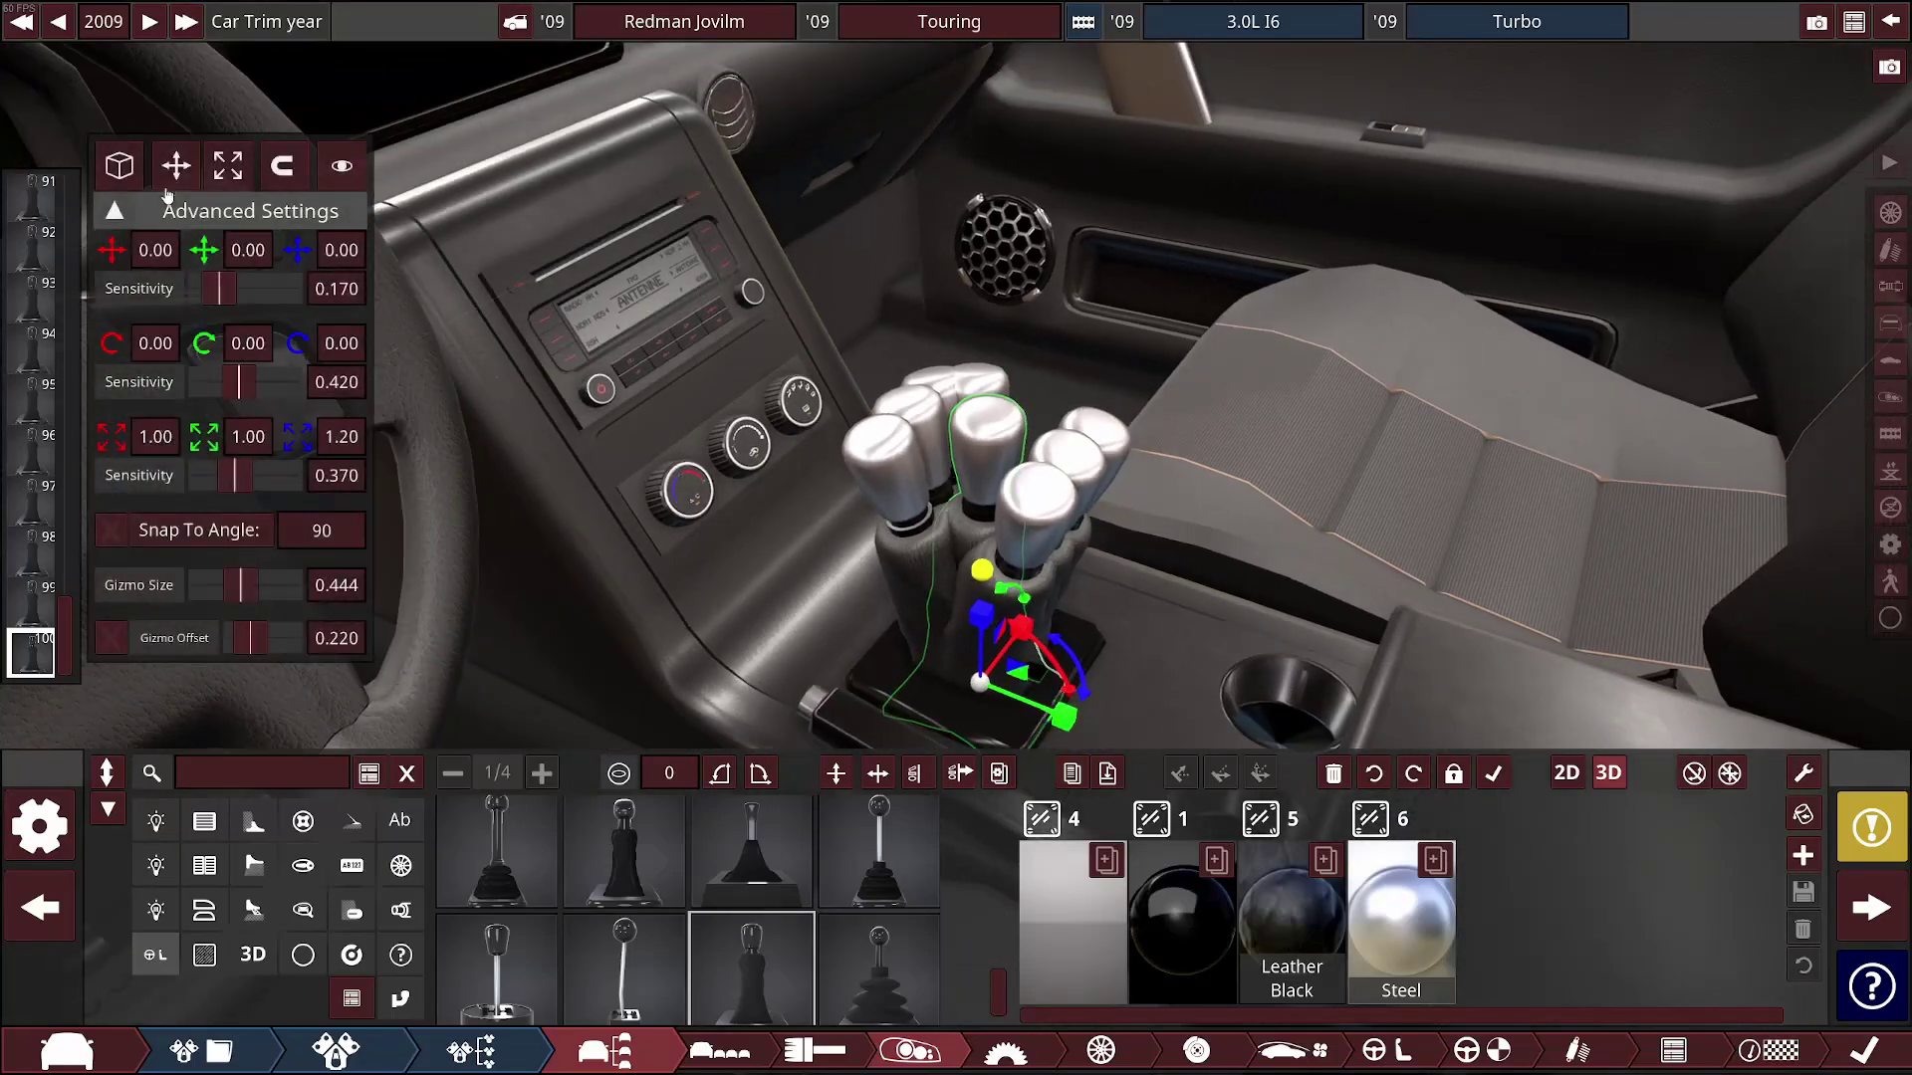
{"action": "mouse_move", "coordinate": [993, 597]}
{"action": "left_mouse_down"}
{"action": "mouse_move", "coordinate": [1004, 211]}
{"action": "mouse_move", "coordinate": [1344, 399]}
{"action": "mouse_move", "coordinate": [1322, 378]}
{"action": "mouse_move", "coordinate": [1245, 414]}
{"action": "mouse_move", "coordinate": [1200, 498]}
{"action": "mouse_move", "coordinate": [1175, 446]}
{"action": "mouse_move", "coordinate": [1247, 384]}
{"action": "mouse_move", "coordinate": [1185, 383]}
{"action": "mouse_move", "coordinate": [1441, 485]}
{"action": "mouse_move", "coordinate": [1215, 575]}
{"action": "left_mouse_up"}
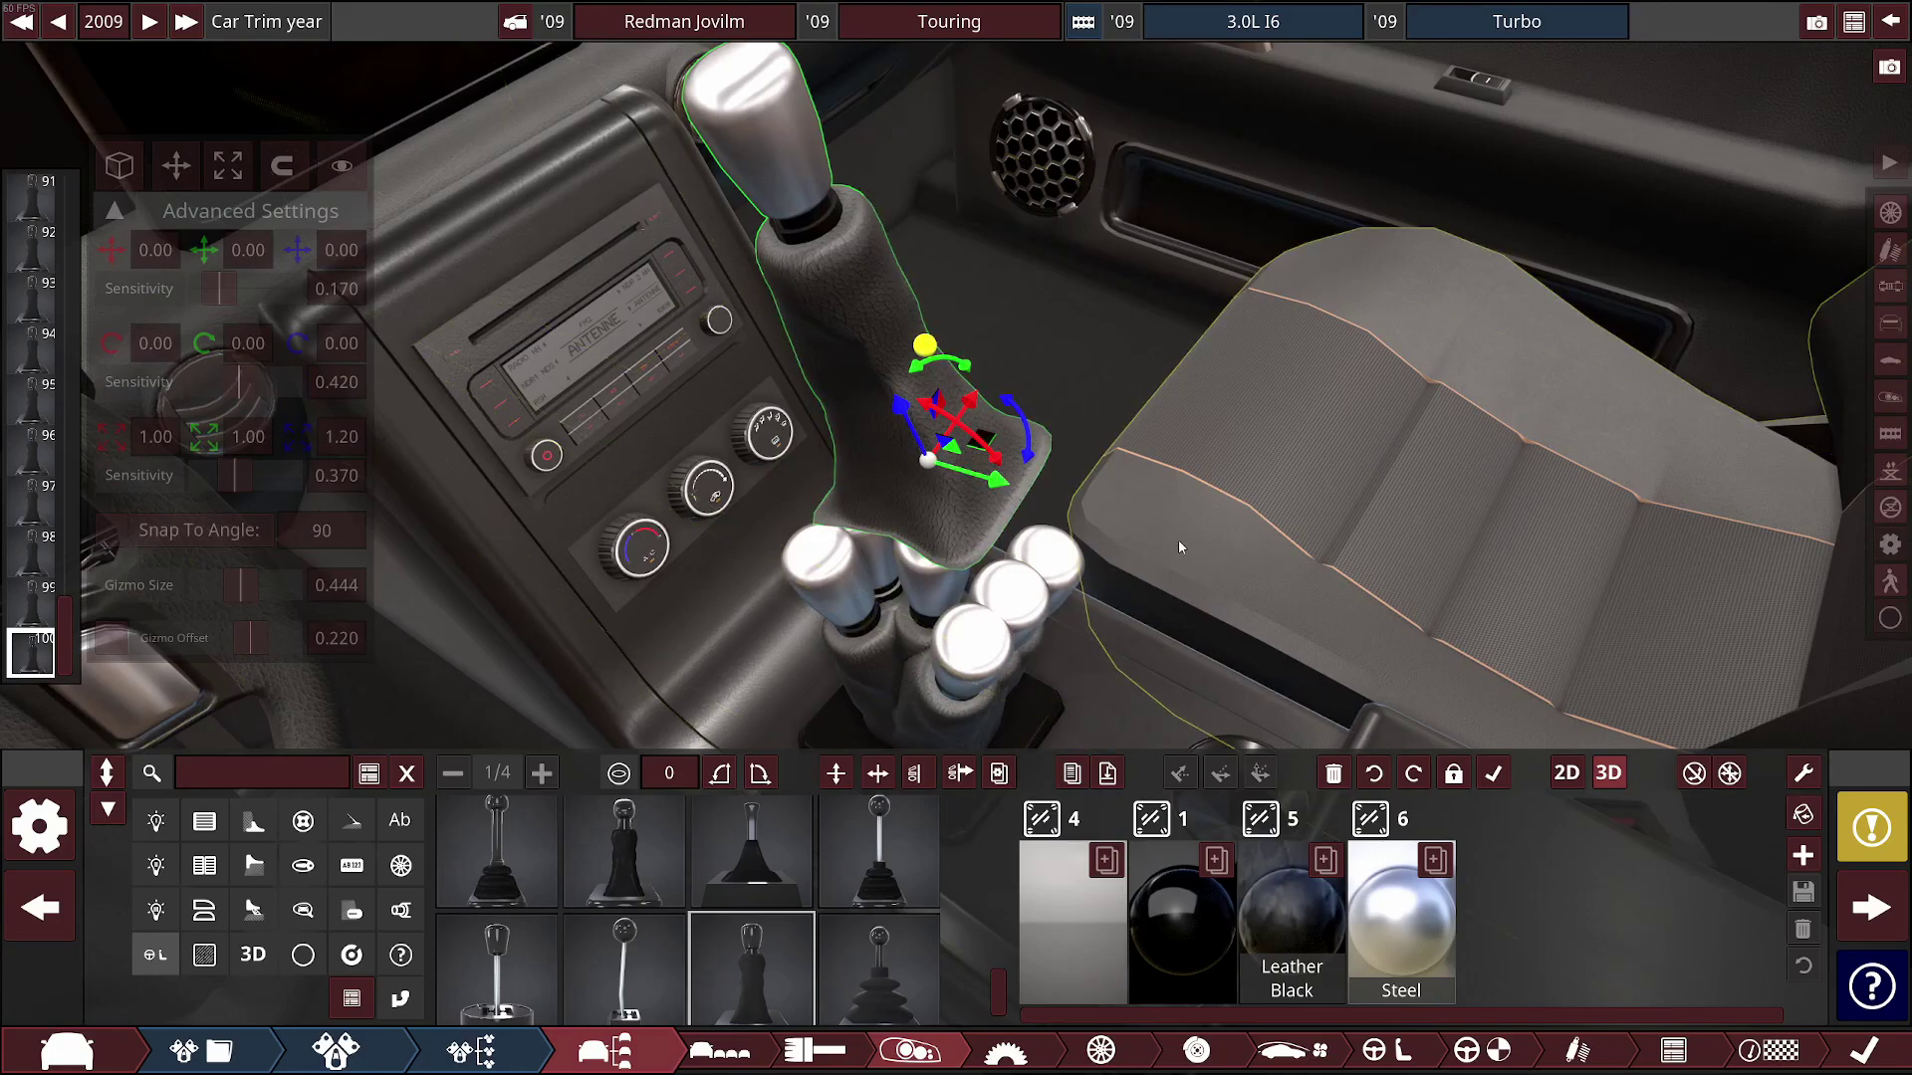
{"action": "left_click_drag", "start_coordinate": [1179, 541], "coordinate": [882, 413]}
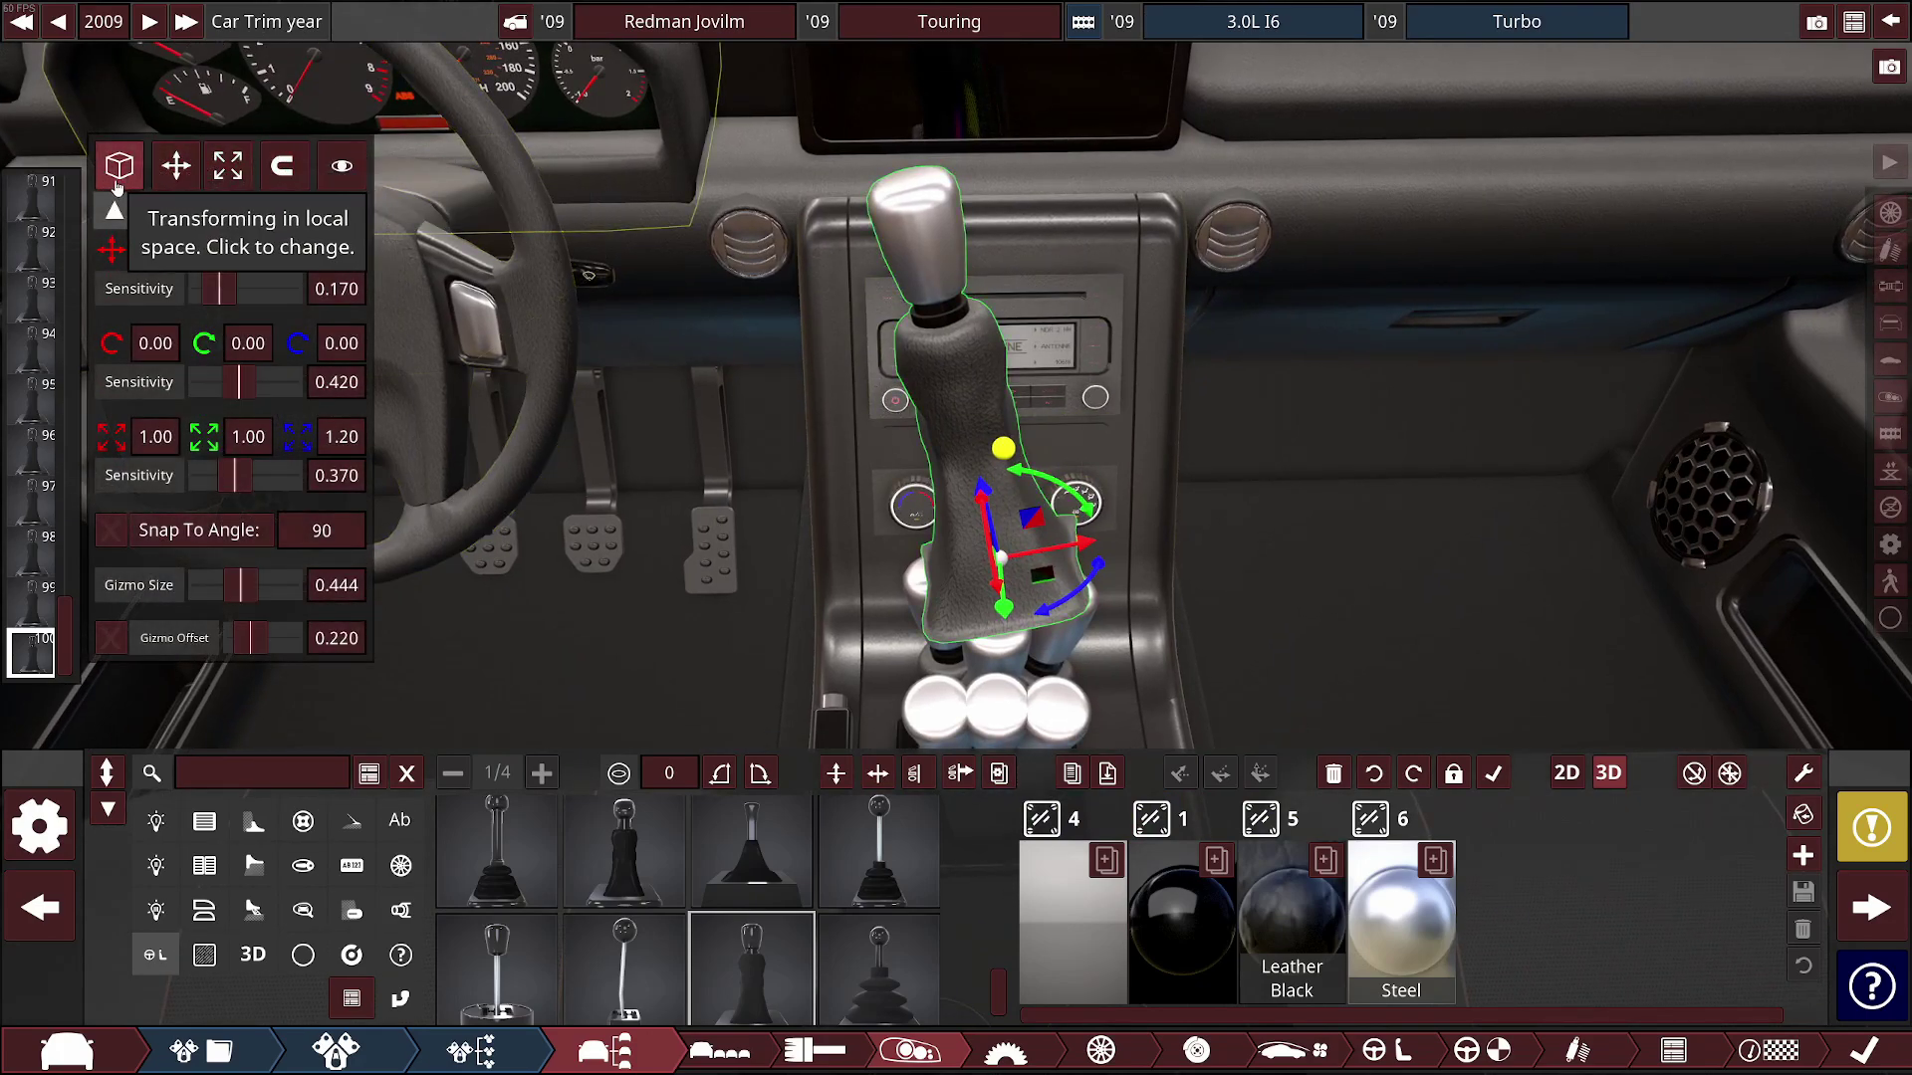
Rotate the raised shifter copy 180 degrees about its local Y axis
{"action": "left_click", "coordinate": [248, 341]}
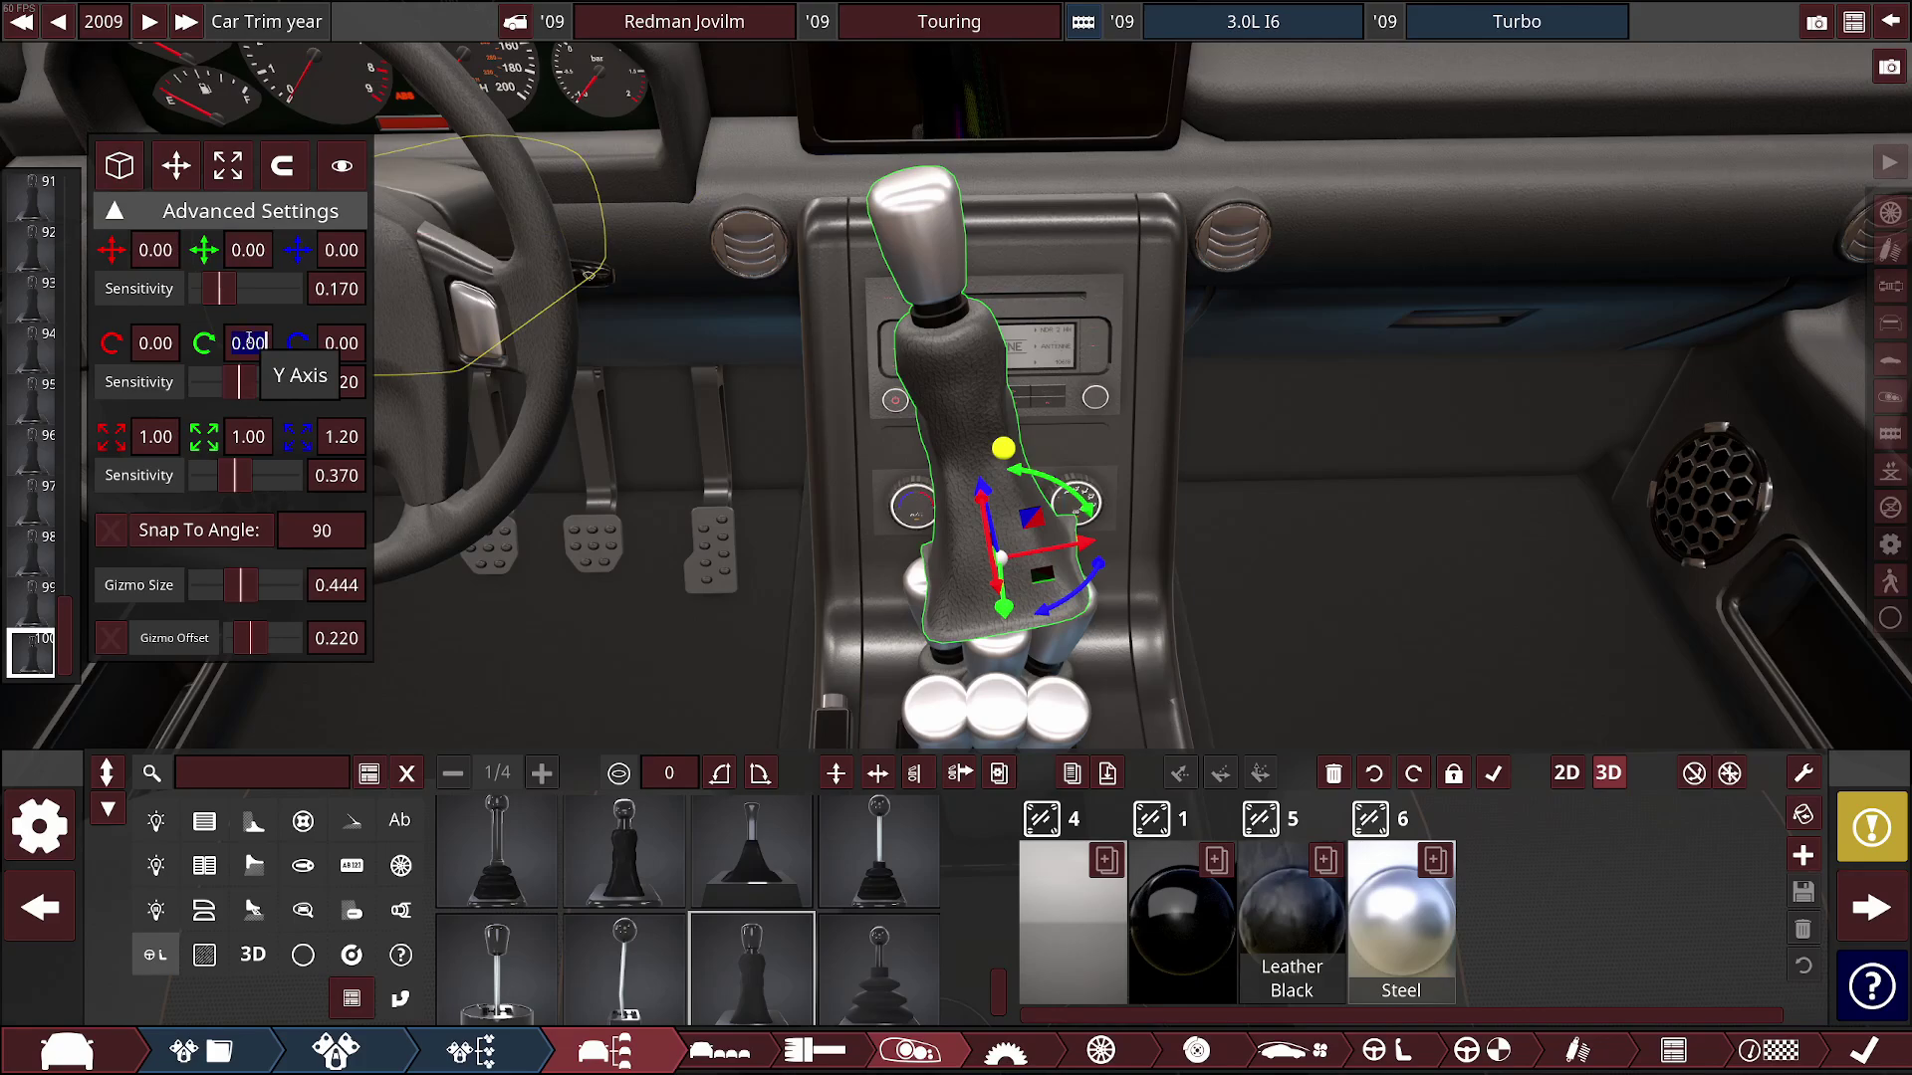
{"action": "type", "text": "180"}
{"action": "key", "text": "Return"}
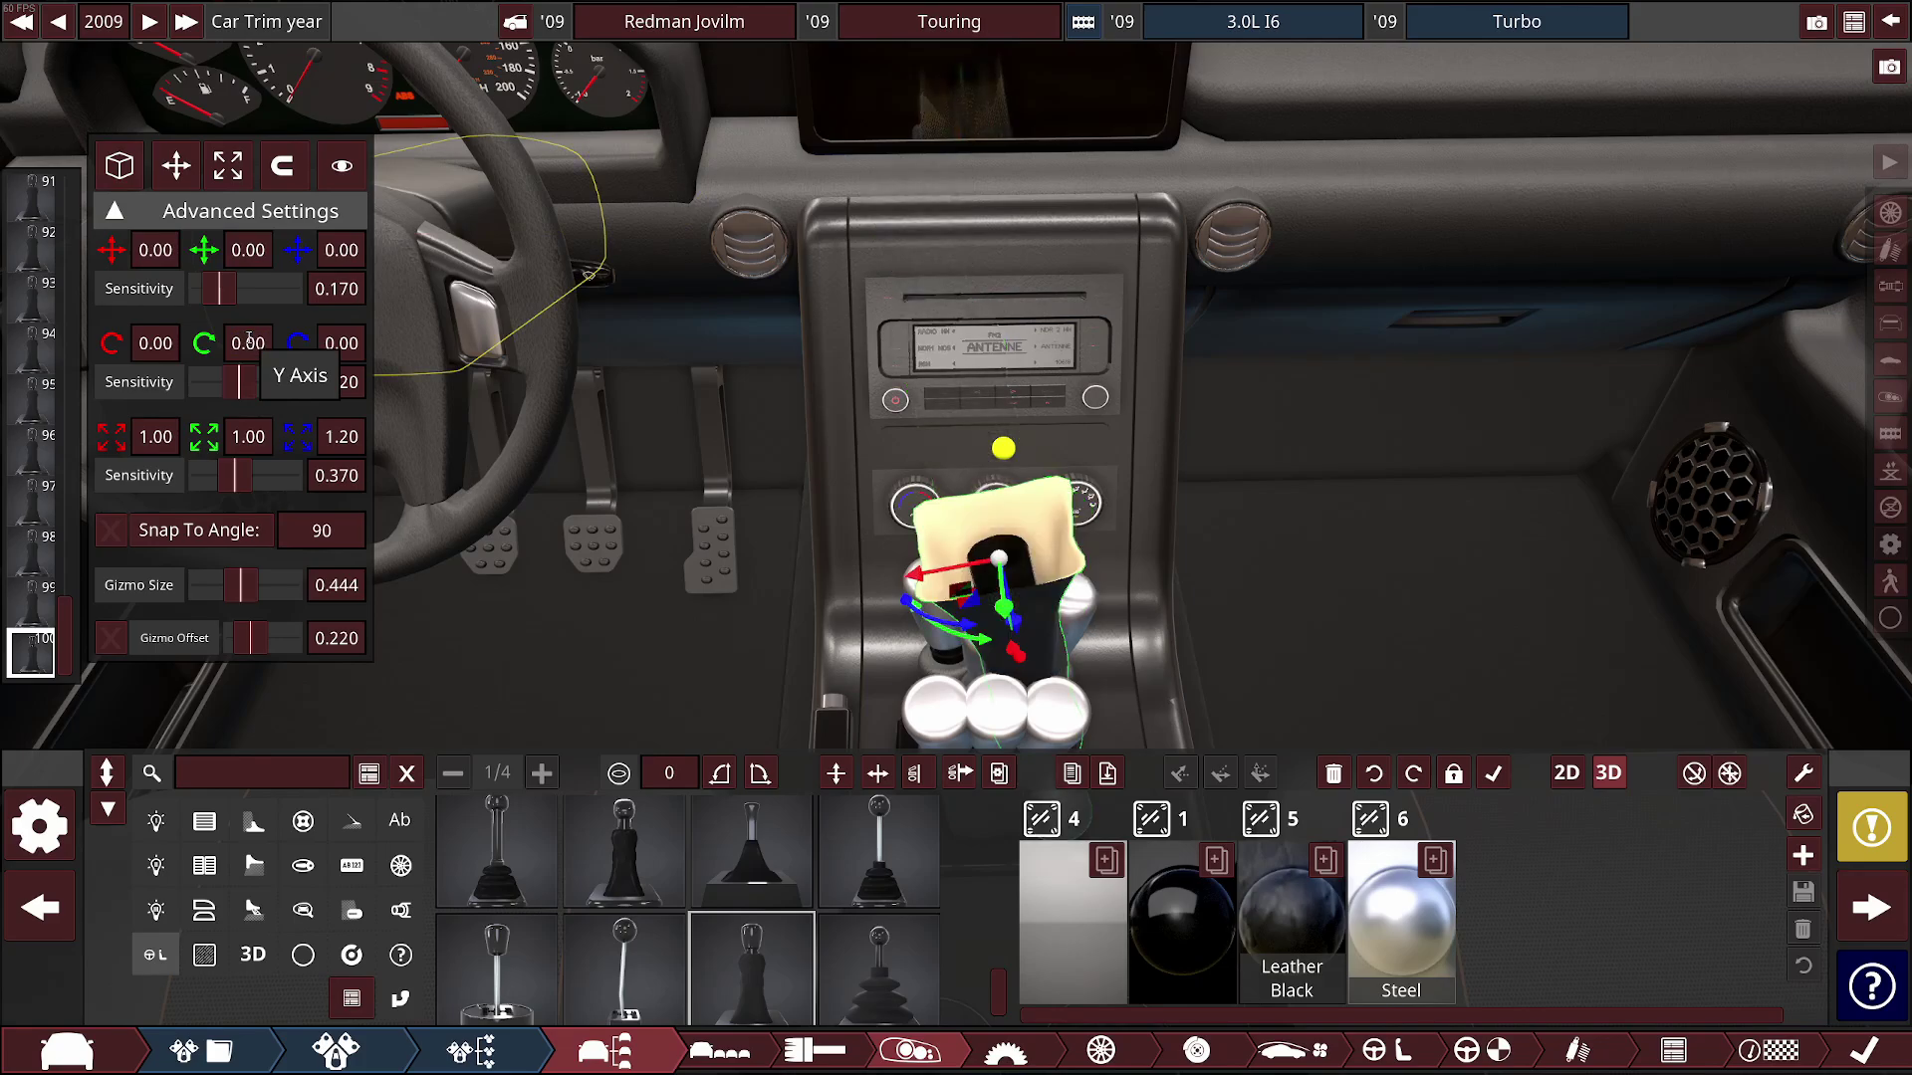
Examine the upside-down shifter copy and the space beneath the console, and delete the copy
{"action": "left_click_drag", "start_coordinate": [829, 476], "coordinate": [976, 418]}
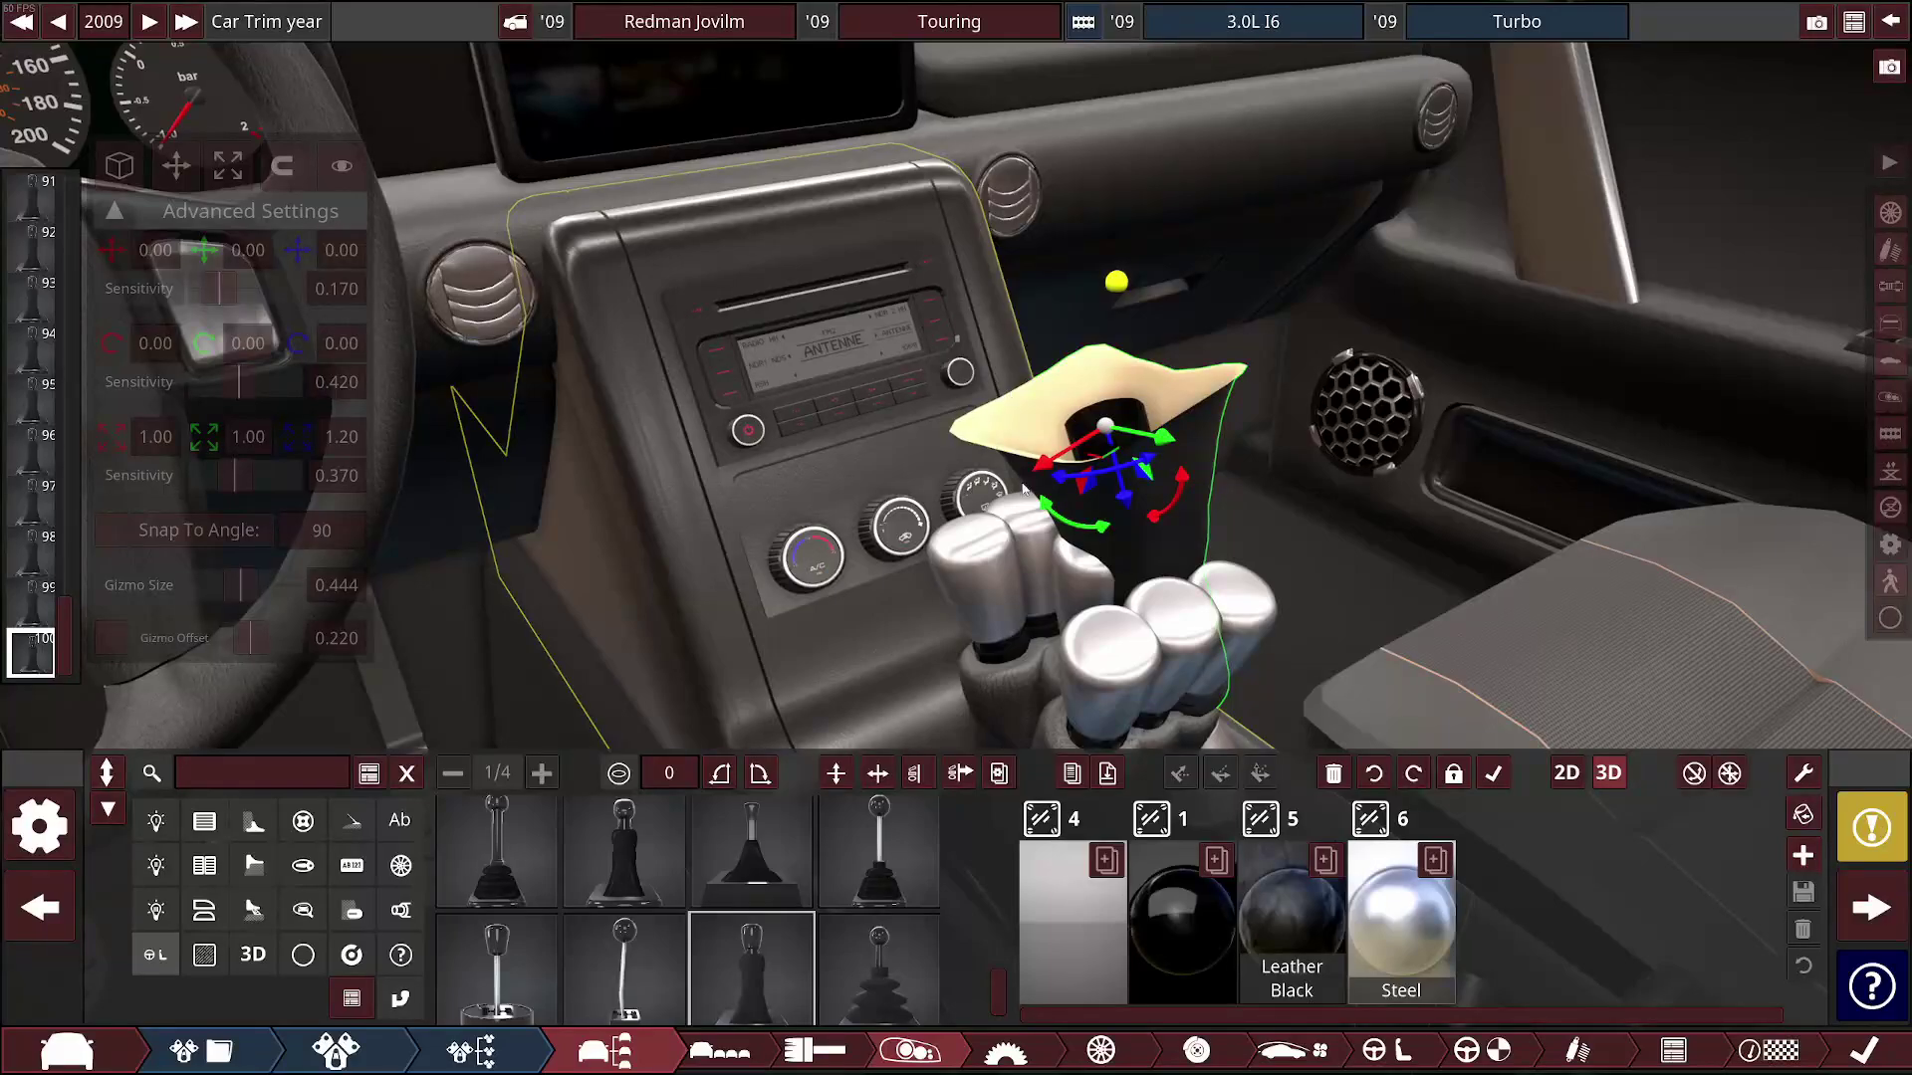
{"action": "scroll", "coordinate": [1185, 645], "scroll_direction": "up", "scroll_amount": 10}
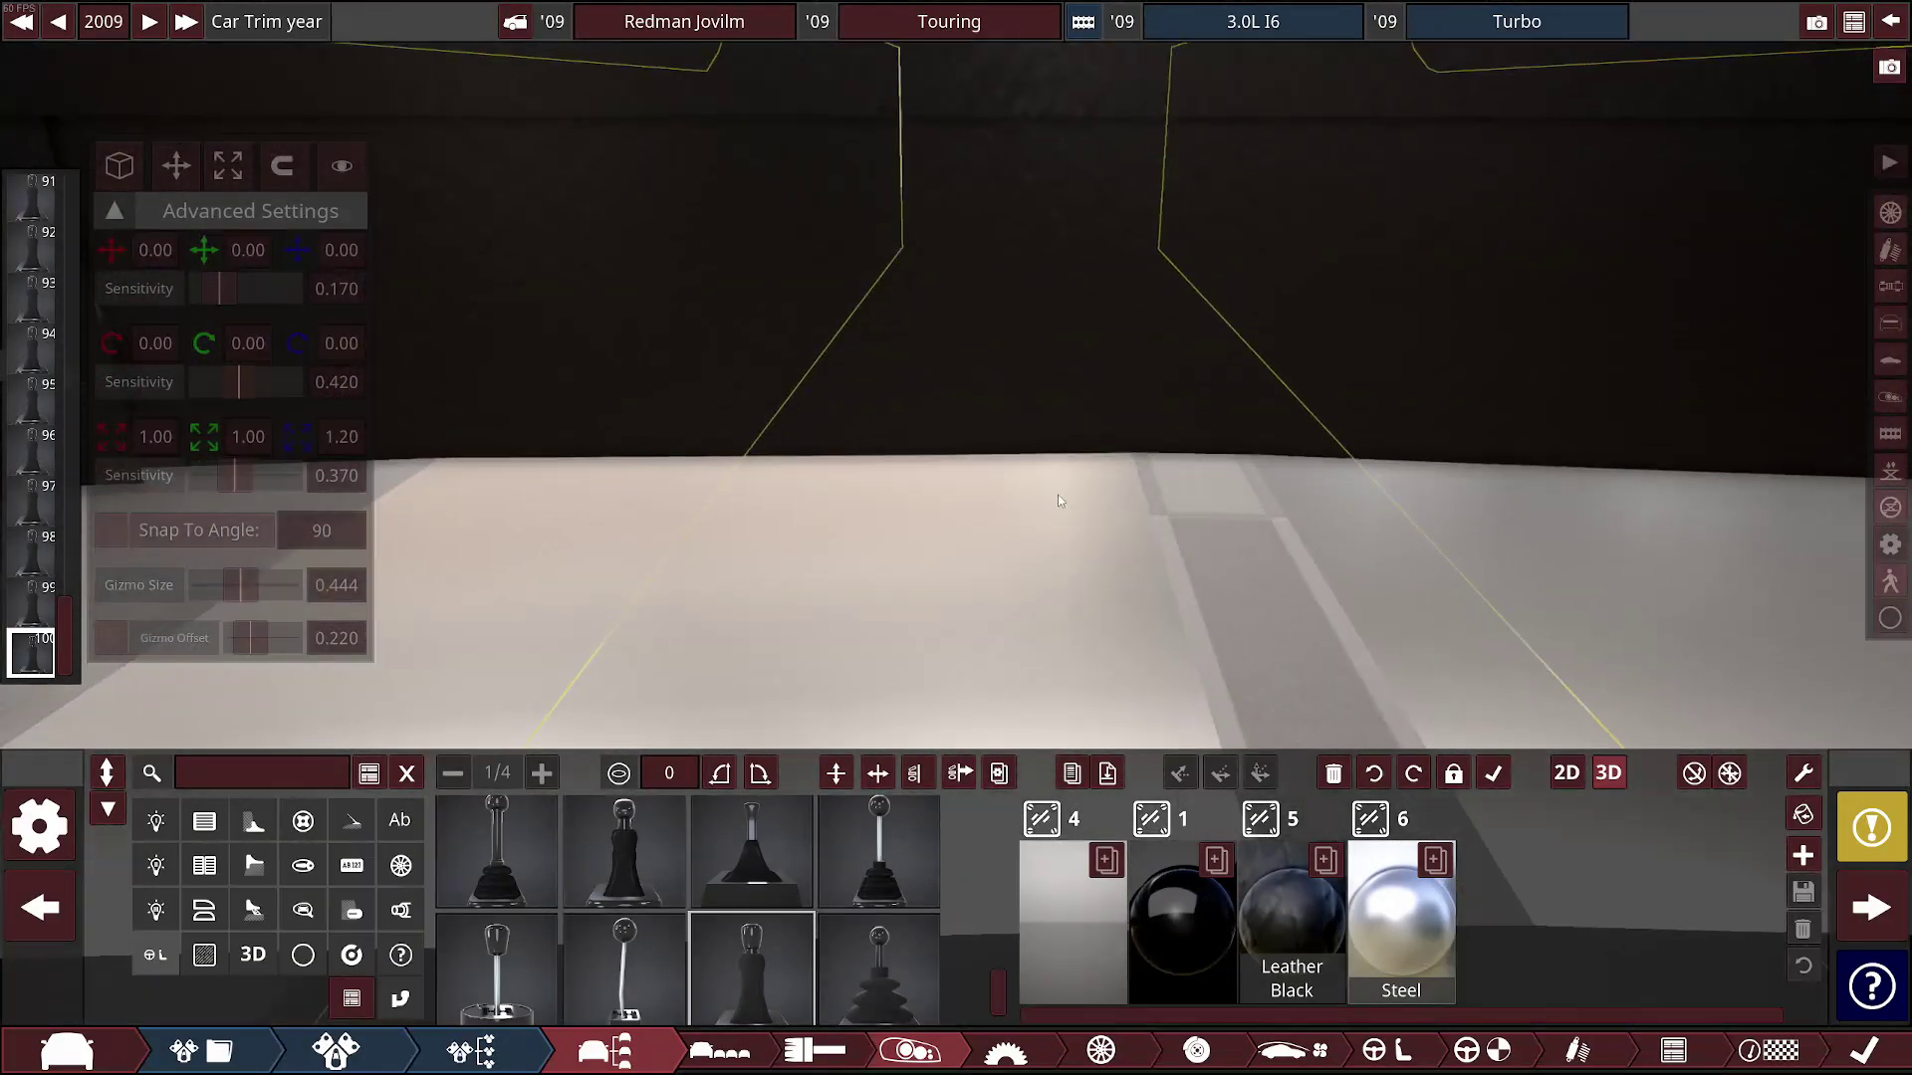
{"action": "scroll", "coordinate": [1064, 493], "scroll_direction": "up", "scroll_amount": 4}
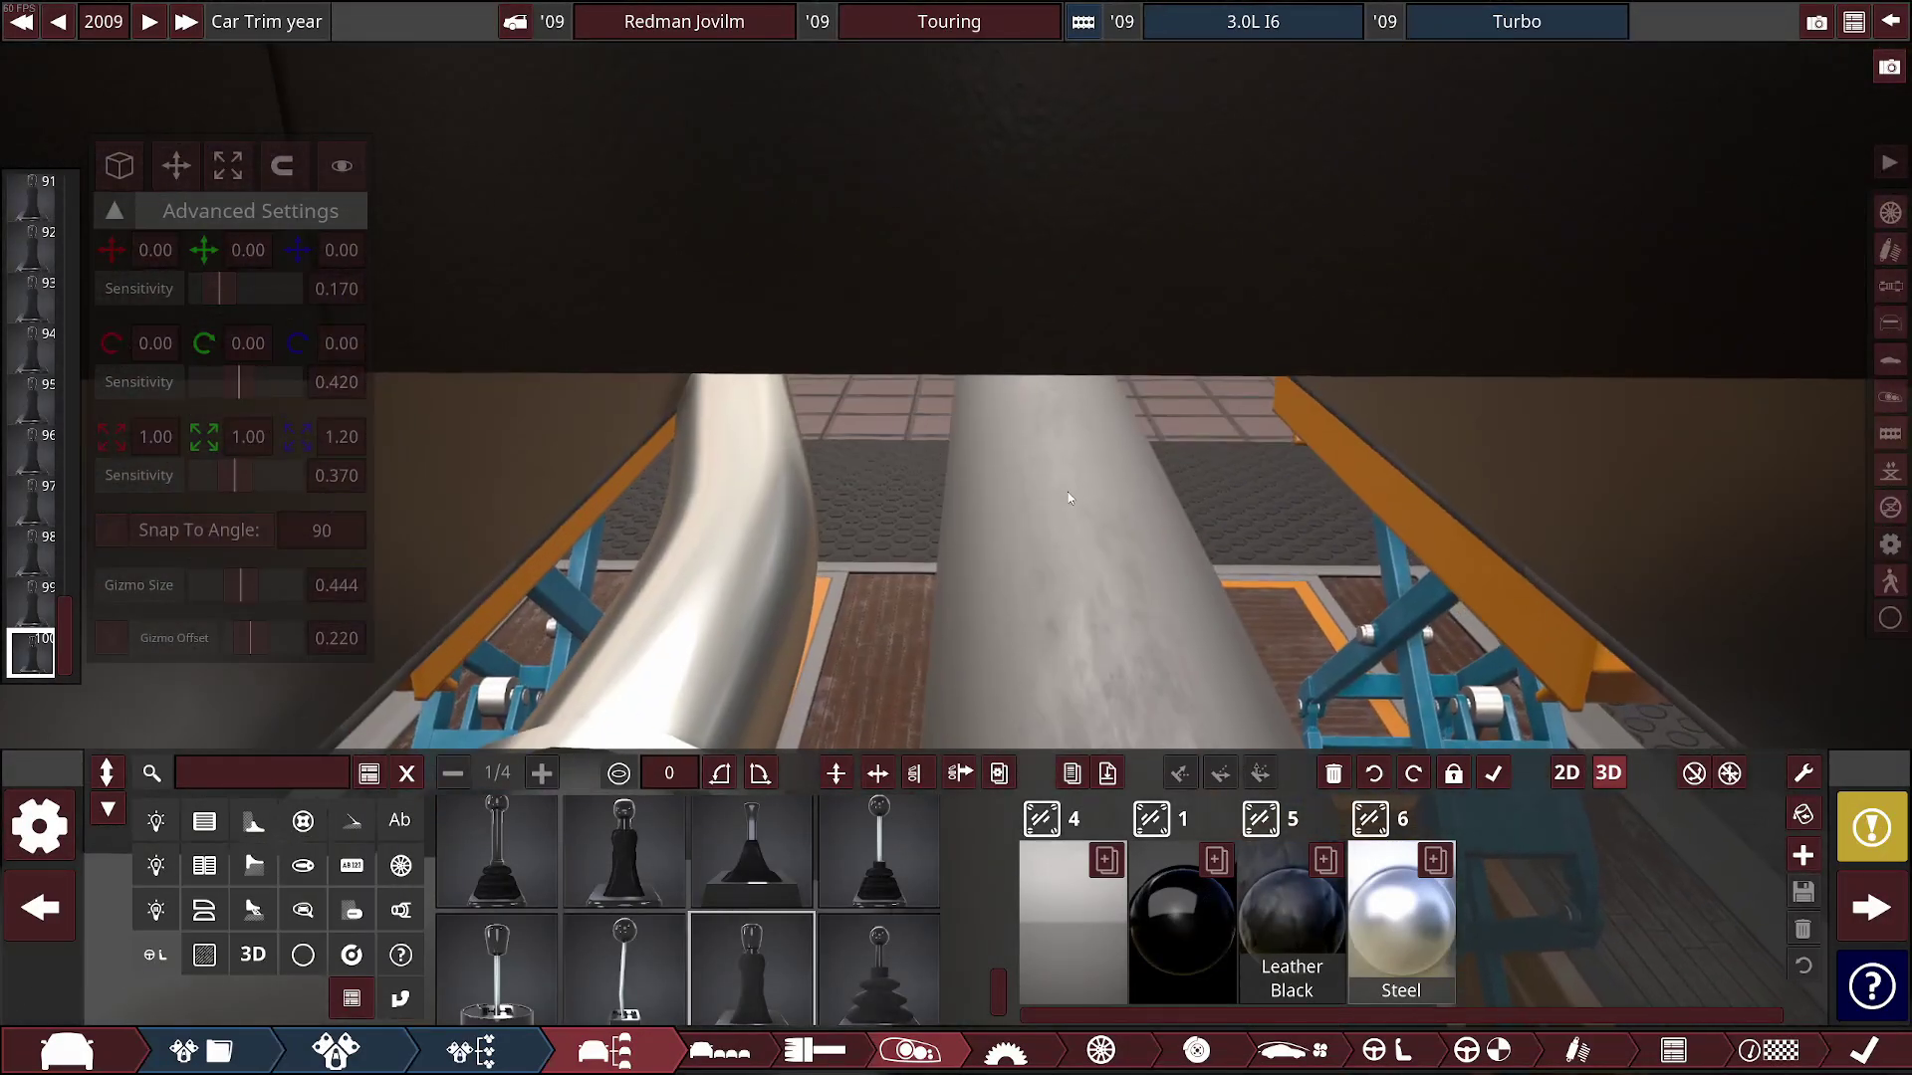
{"action": "left_click_drag", "start_coordinate": [1068, 492], "coordinate": [1288, 600]}
{"action": "scroll", "coordinate": [1075, 415], "scroll_direction": "down", "scroll_amount": 5}
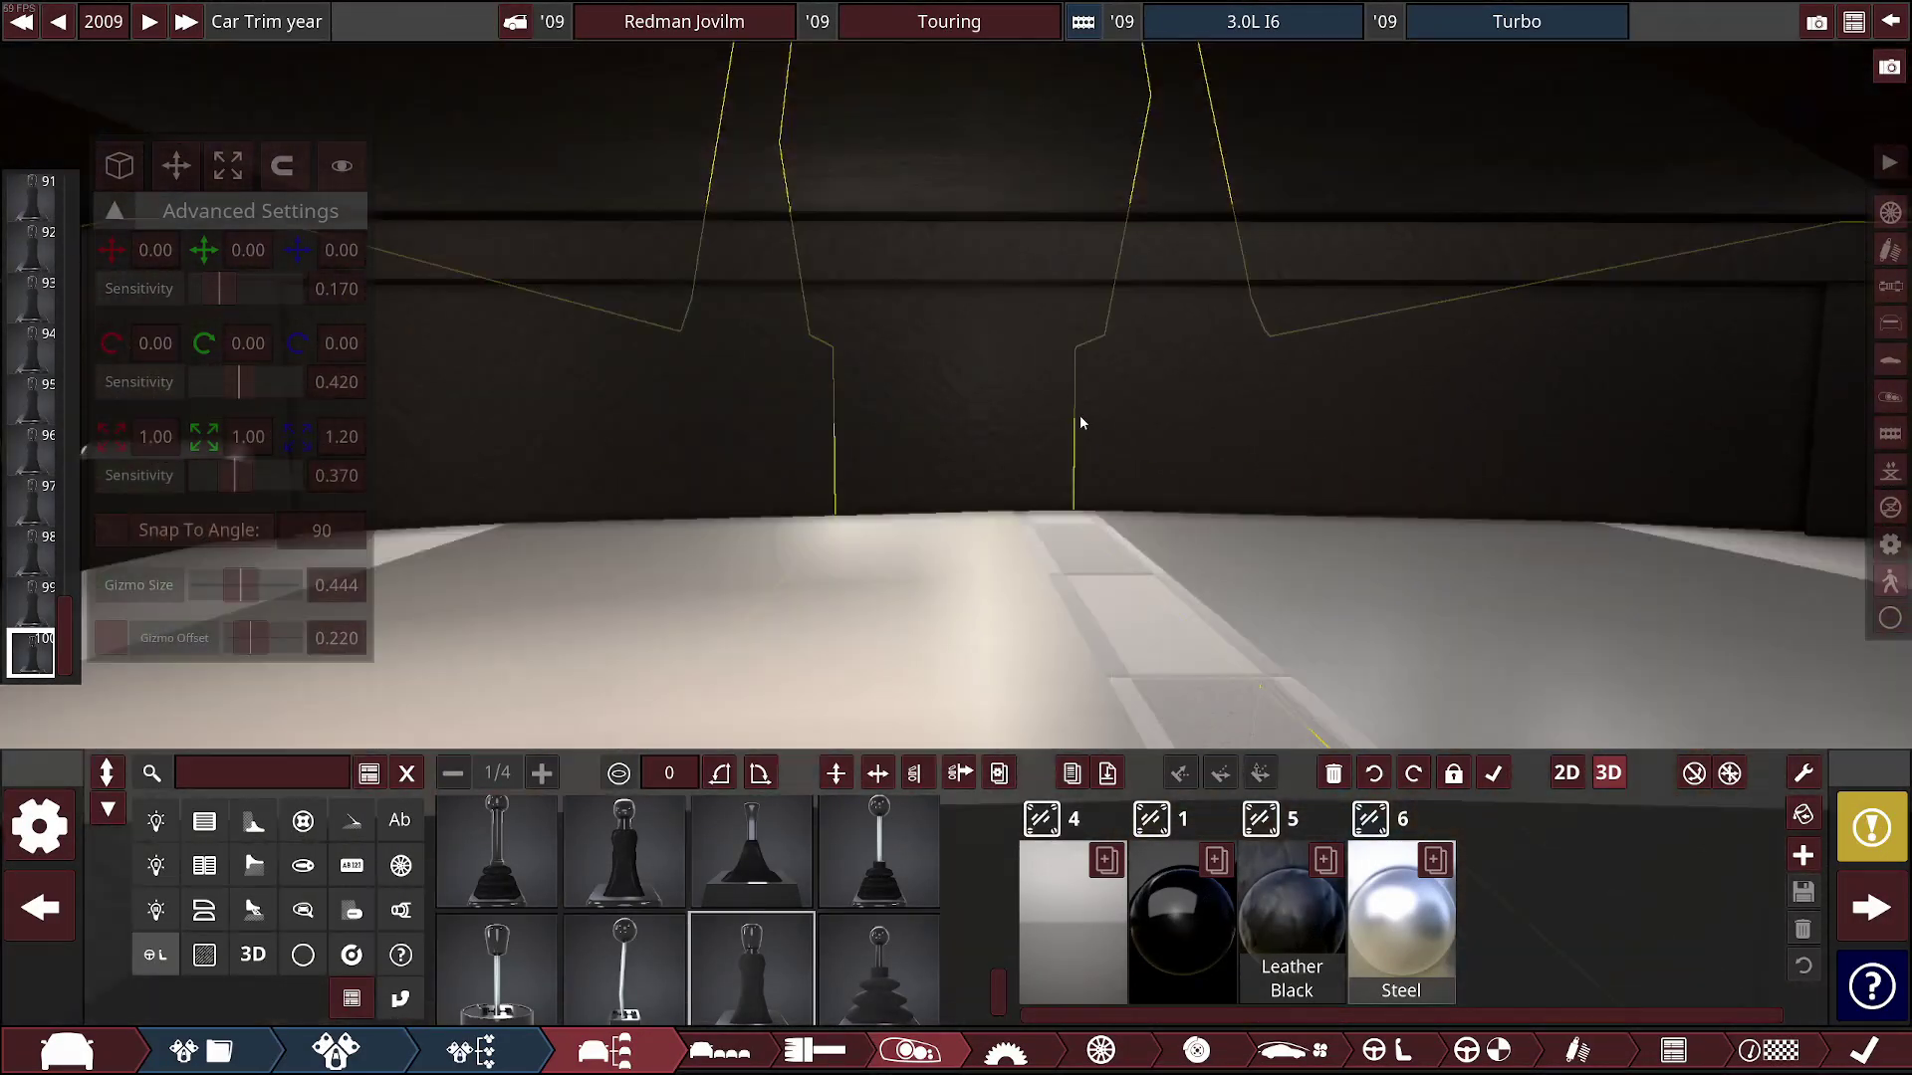
{"action": "scroll", "coordinate": [1079, 419], "scroll_direction": "down", "scroll_amount": 5}
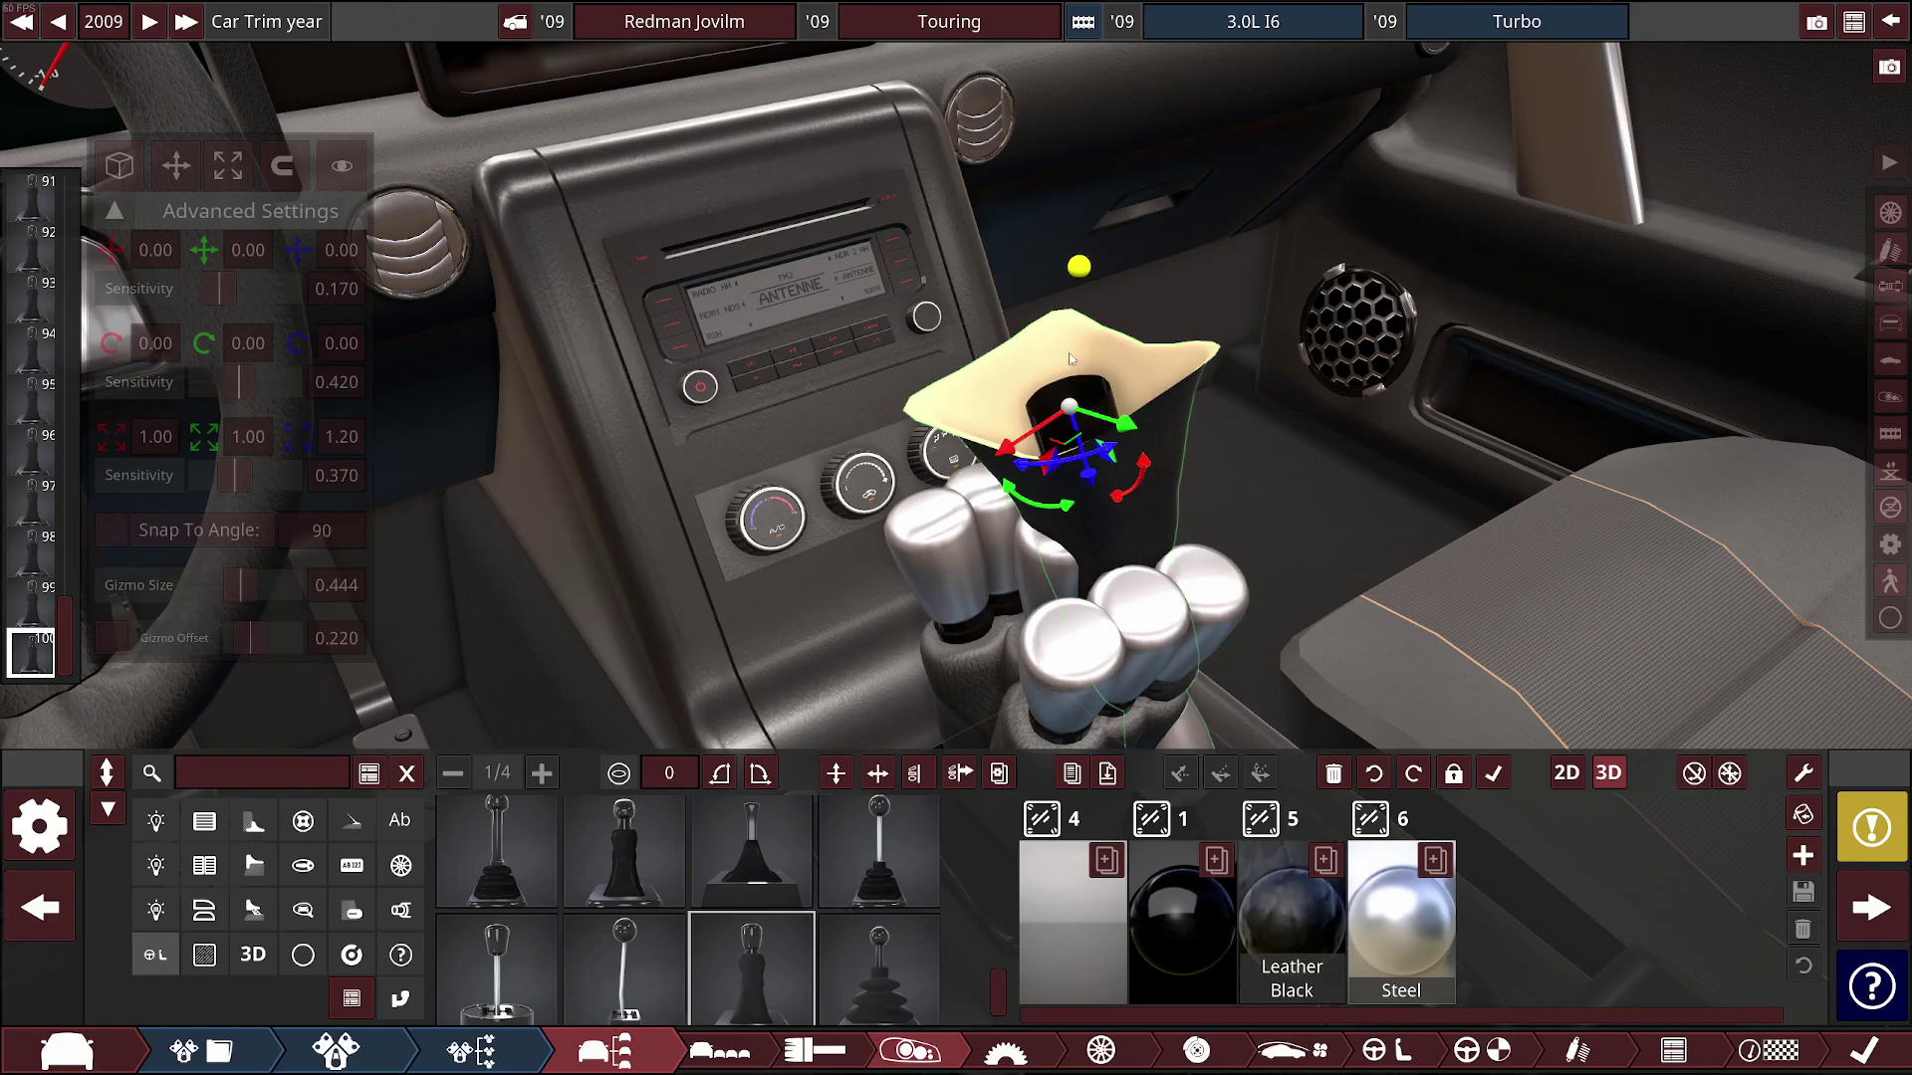
{"action": "left_click_drag", "start_coordinate": [1150, 434], "coordinate": [1448, 509]}
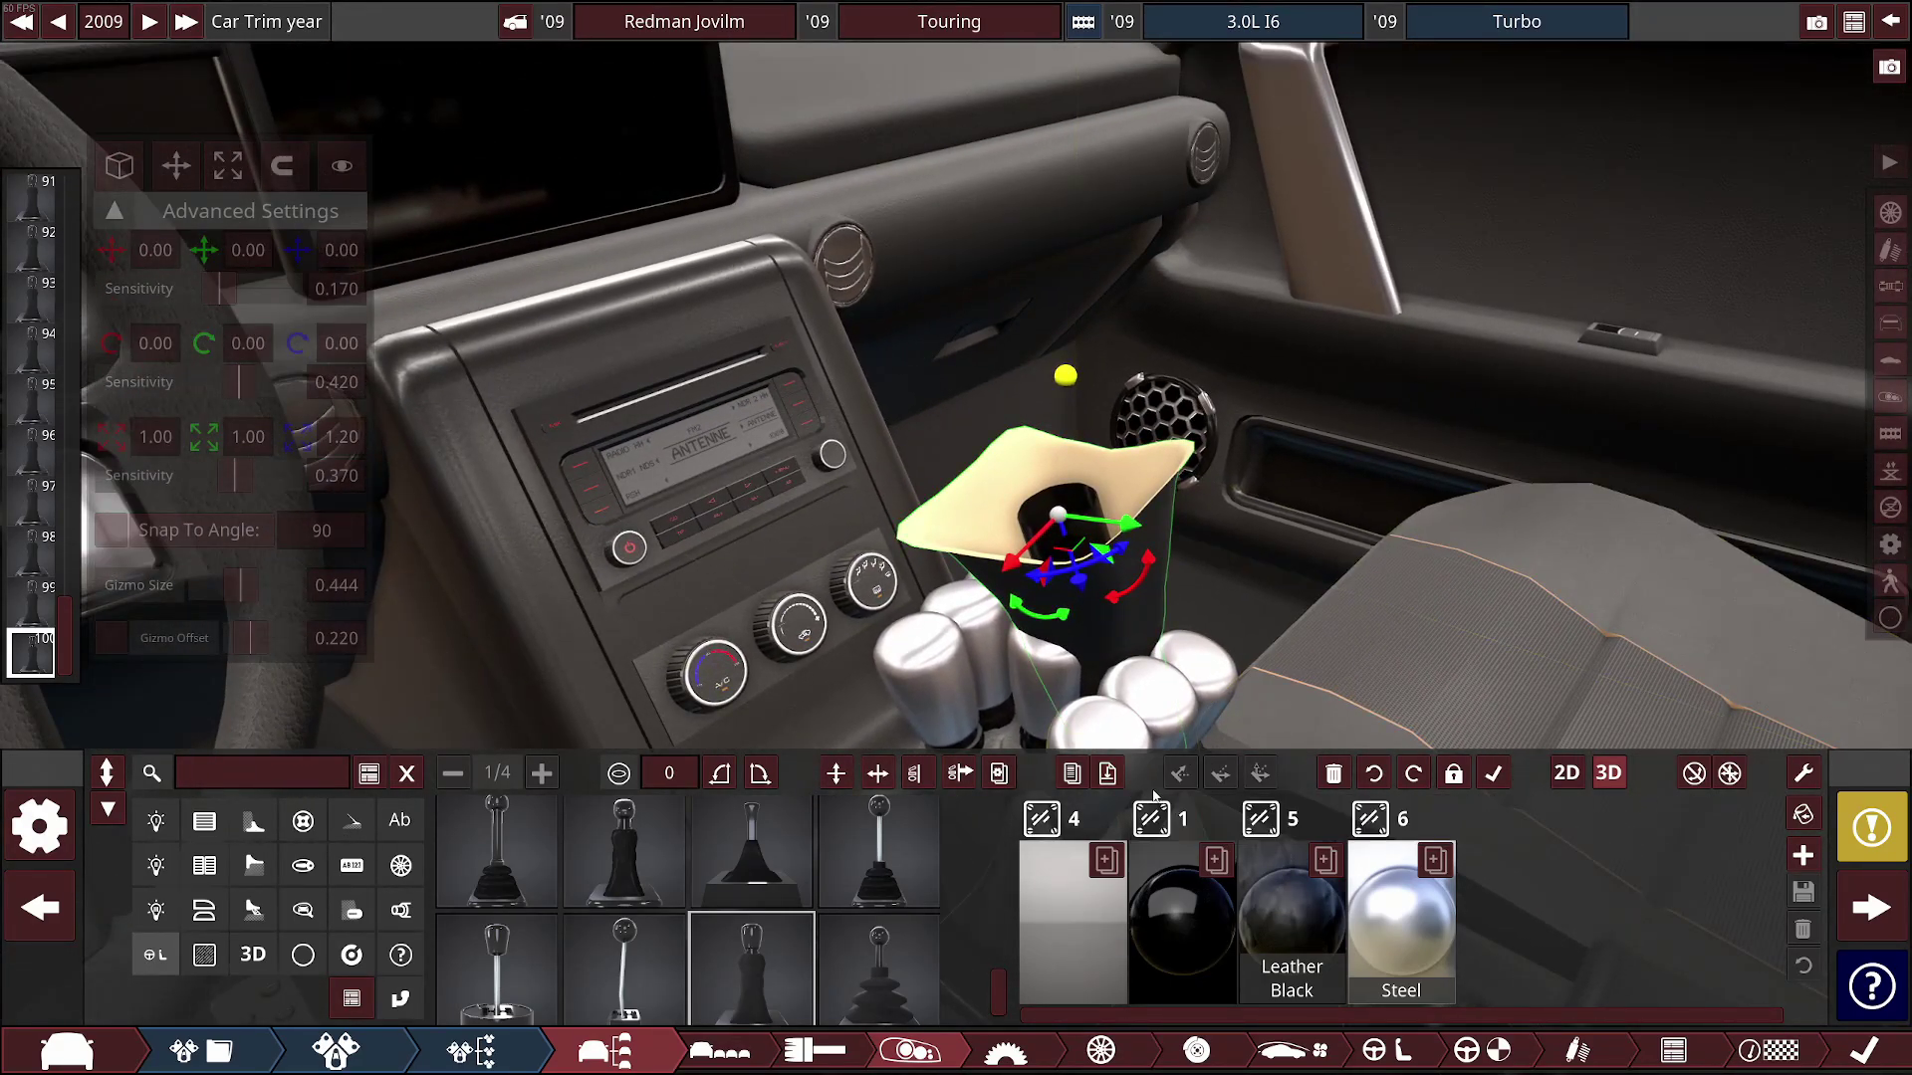
{"action": "left_click", "coordinate": [1333, 773]}
Reselect the neutral shifter and enter 92 as the prop ID in AutoBeam Animation Generator
{"action": "left_click", "coordinate": [30, 294]}
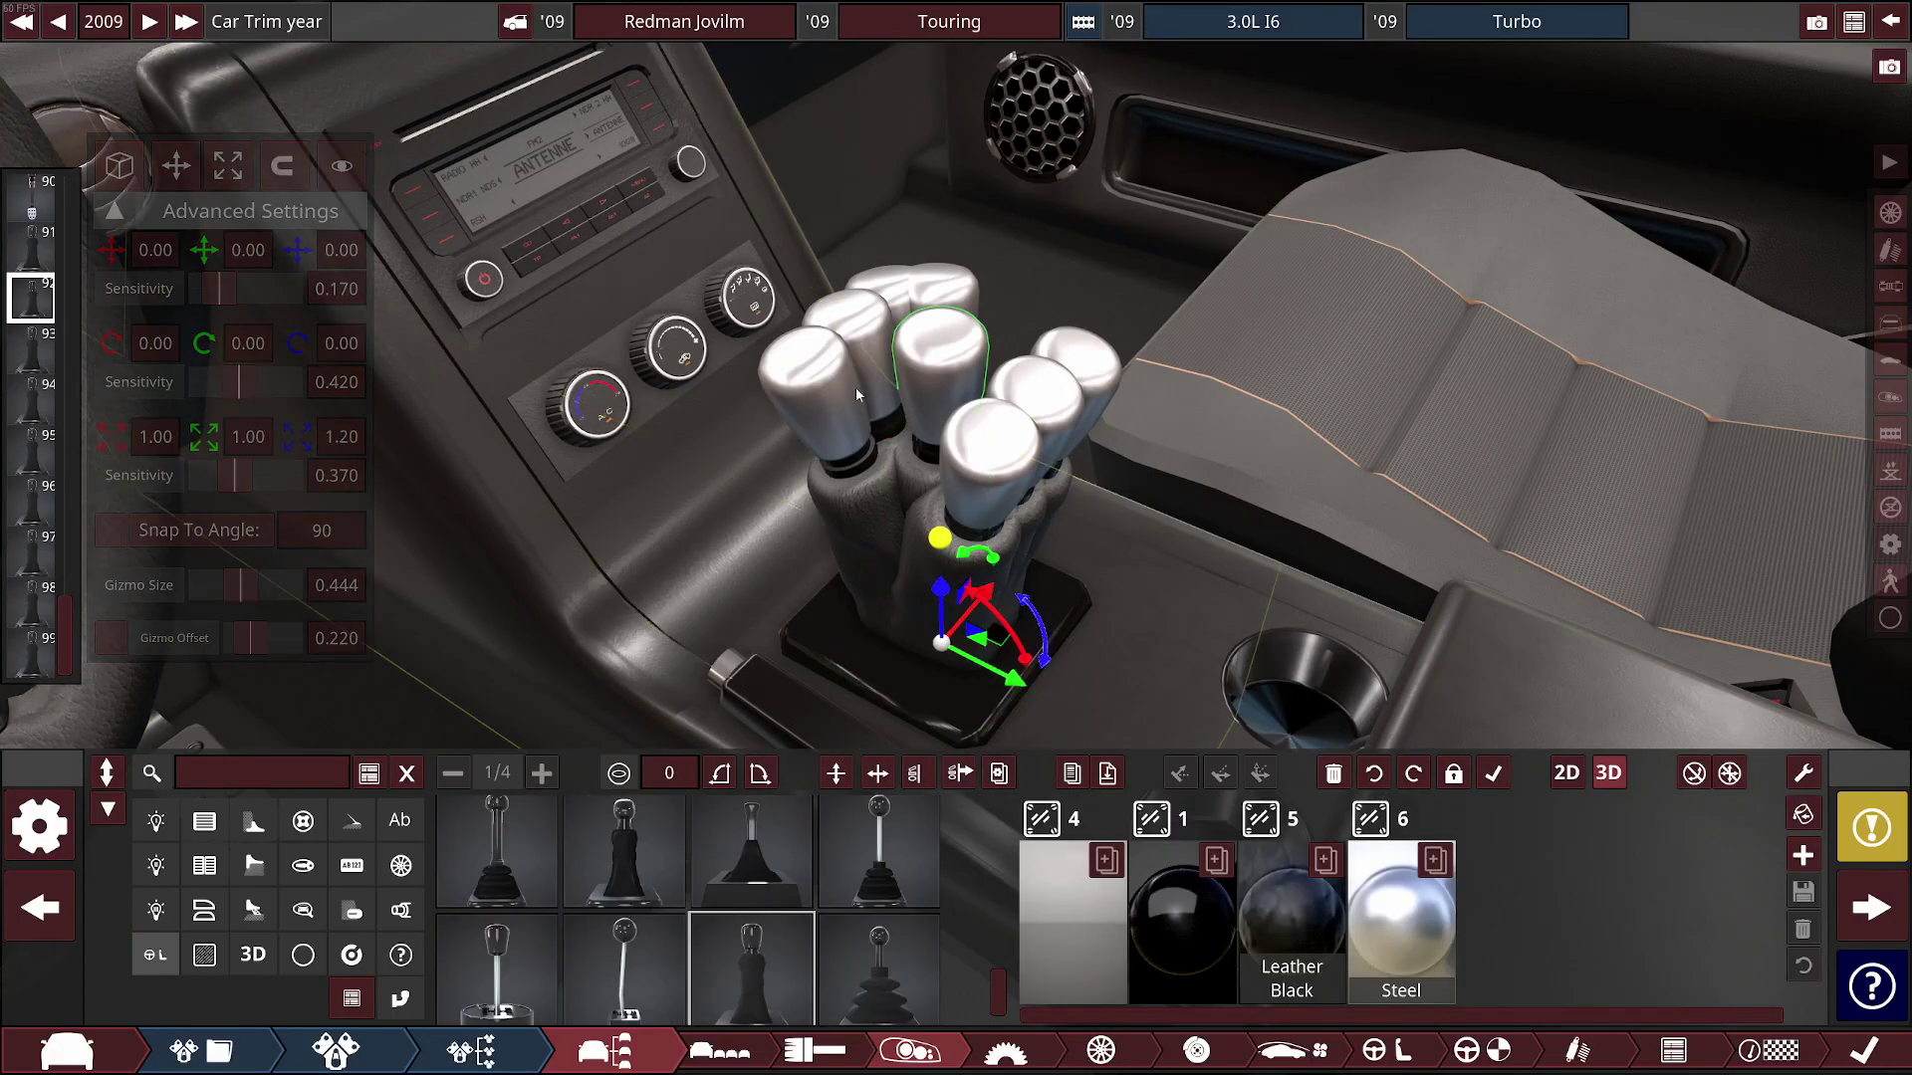
{"action": "key", "text": "alt+Tab"}
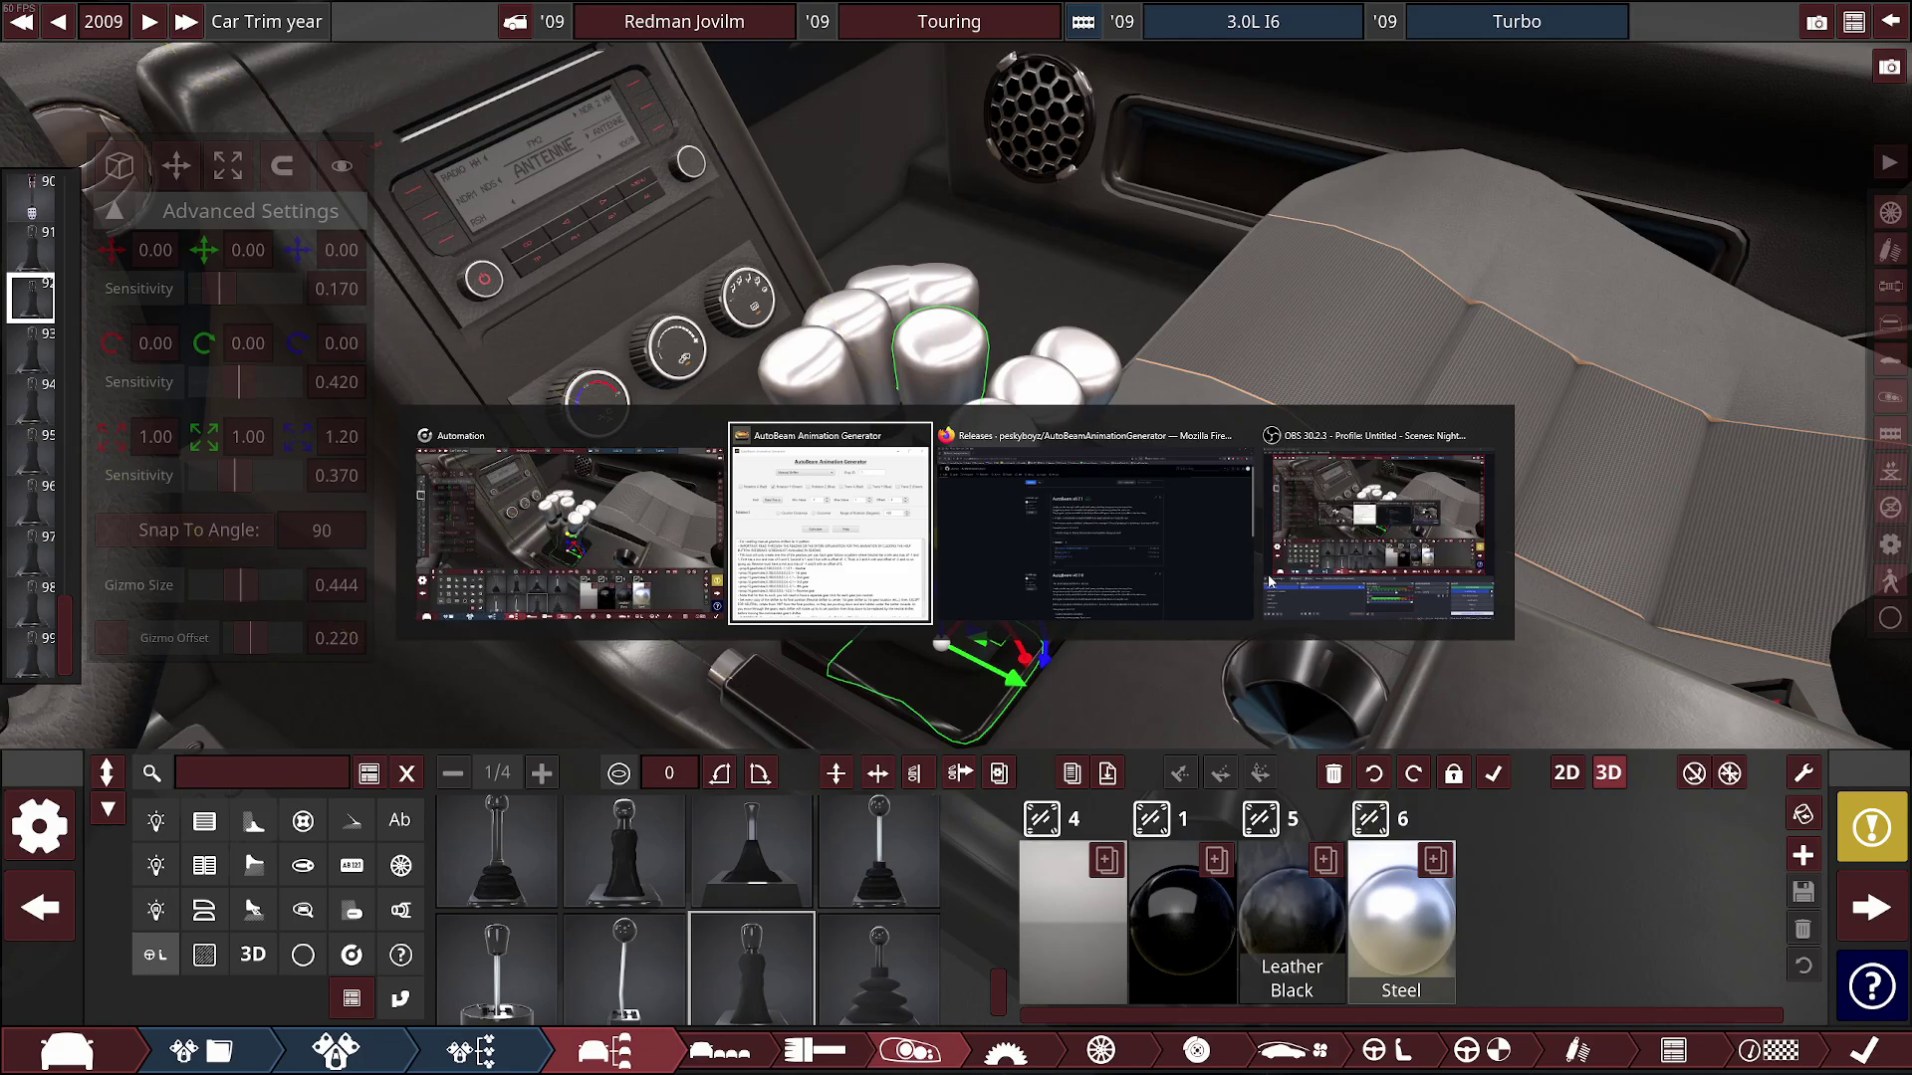
{"action": "left_click", "coordinate": [1640, 244]}
{"action": "key", "text": "BackSpace"}
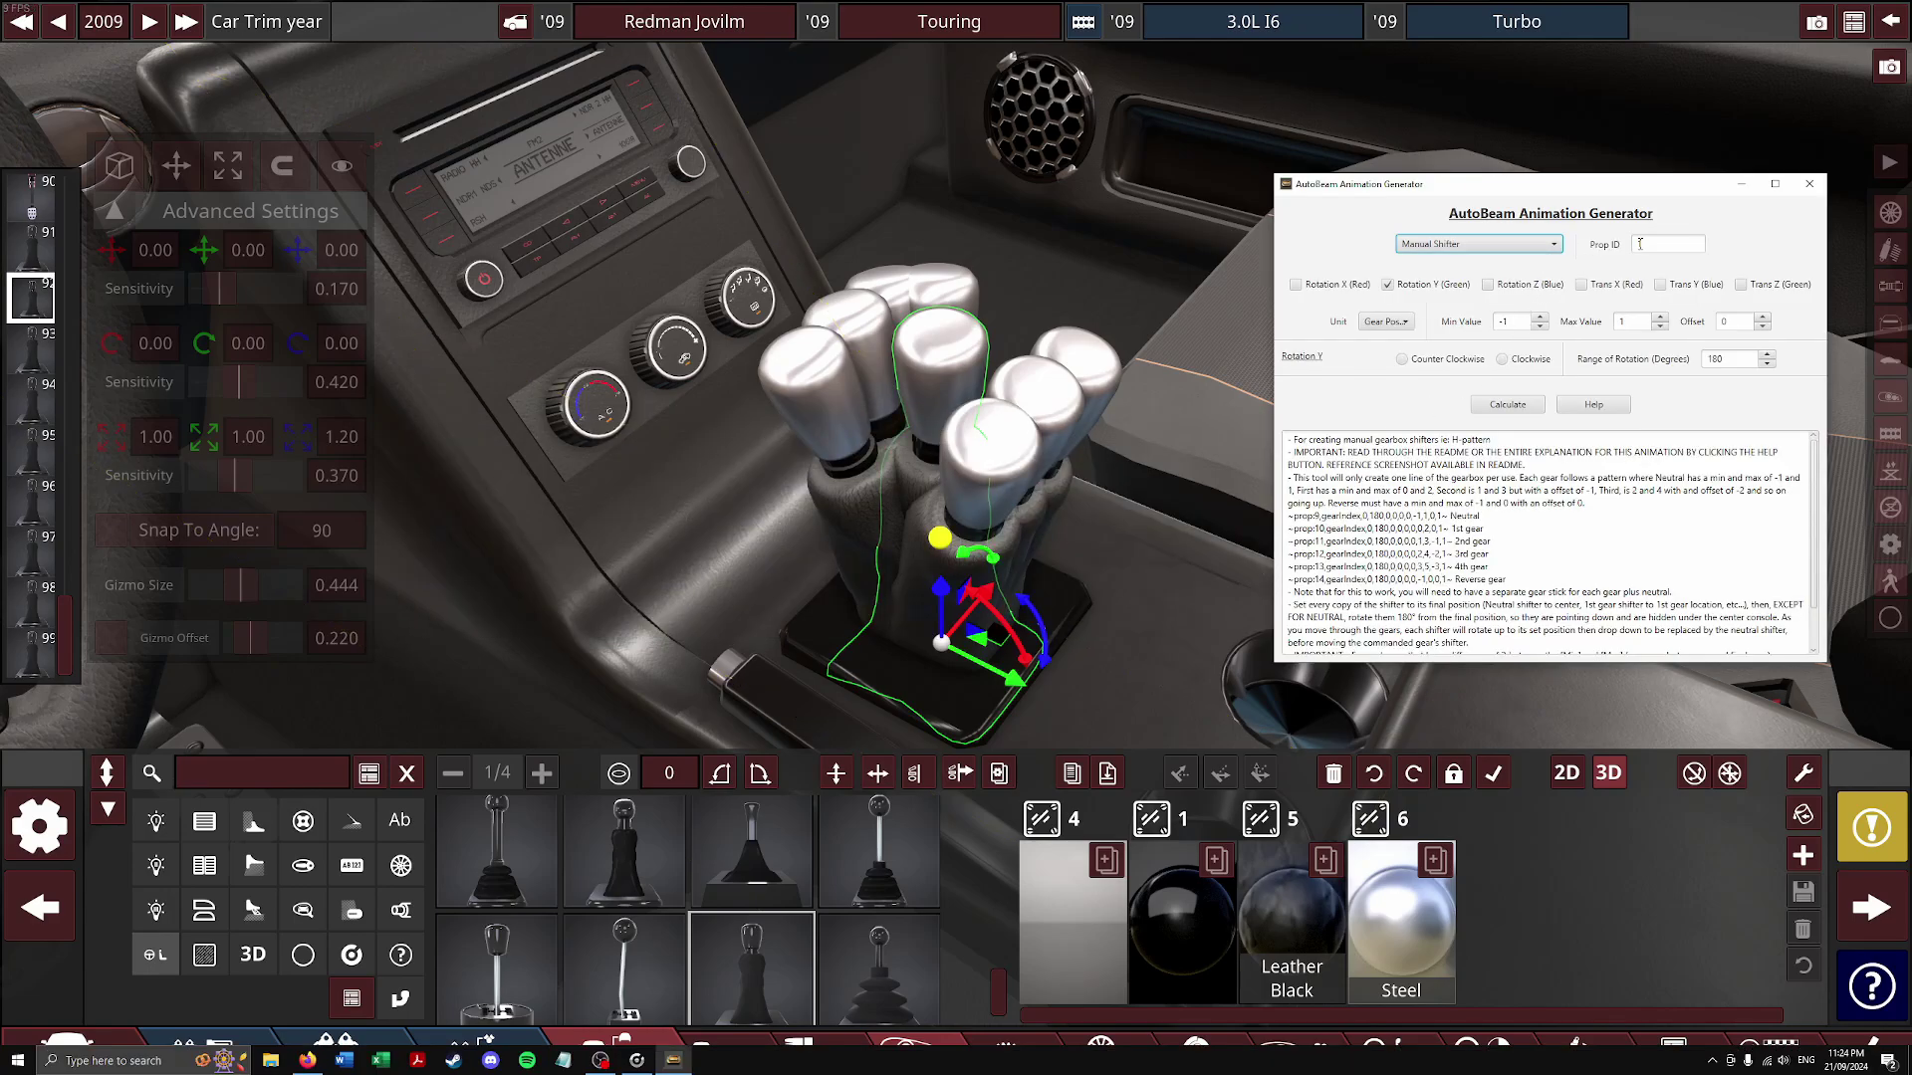
{"action": "double_click", "coordinate": [1668, 243]}
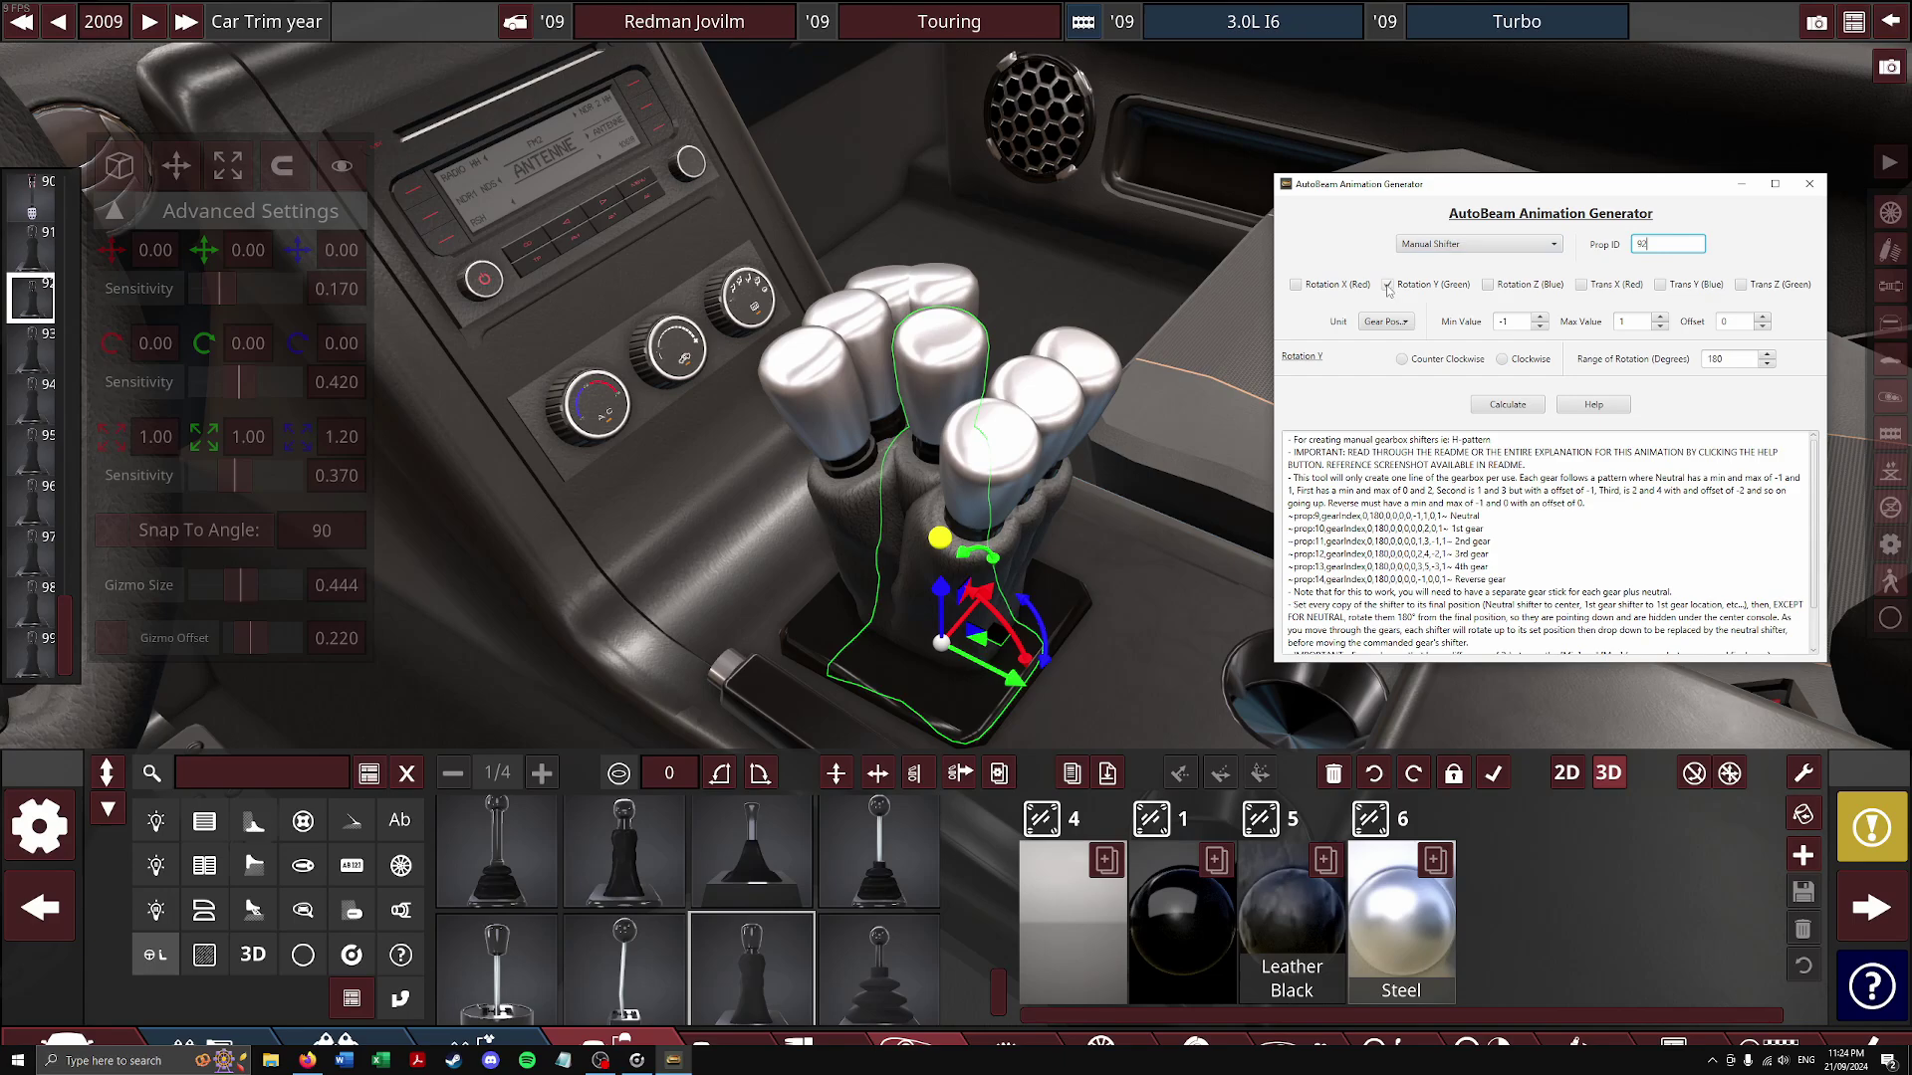
Give the neutral shifter a clockwise Rotation Y over 360 degrees and calculate its animation line
{"action": "double_click", "coordinate": [1741, 360]}
{"action": "left_click", "coordinate": [1502, 360]}
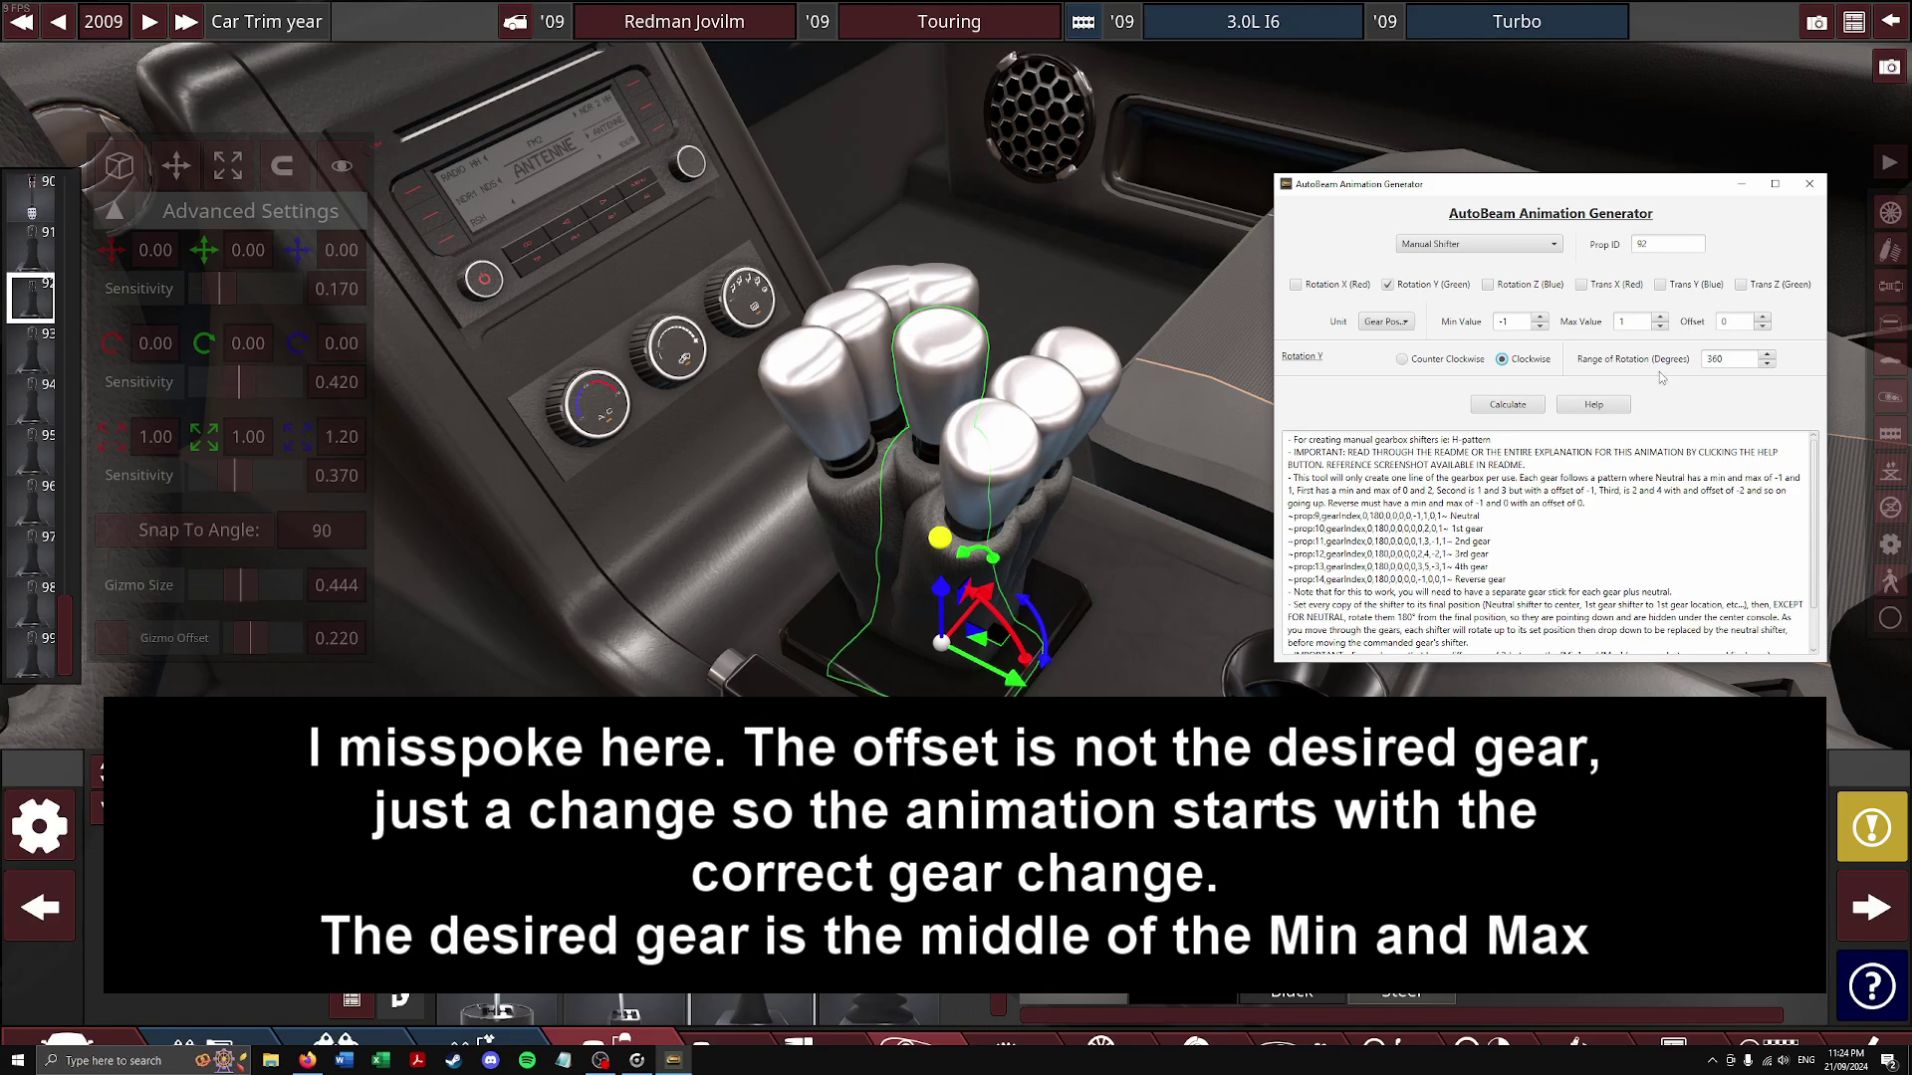
{"action": "left_click", "coordinate": [1501, 406]}
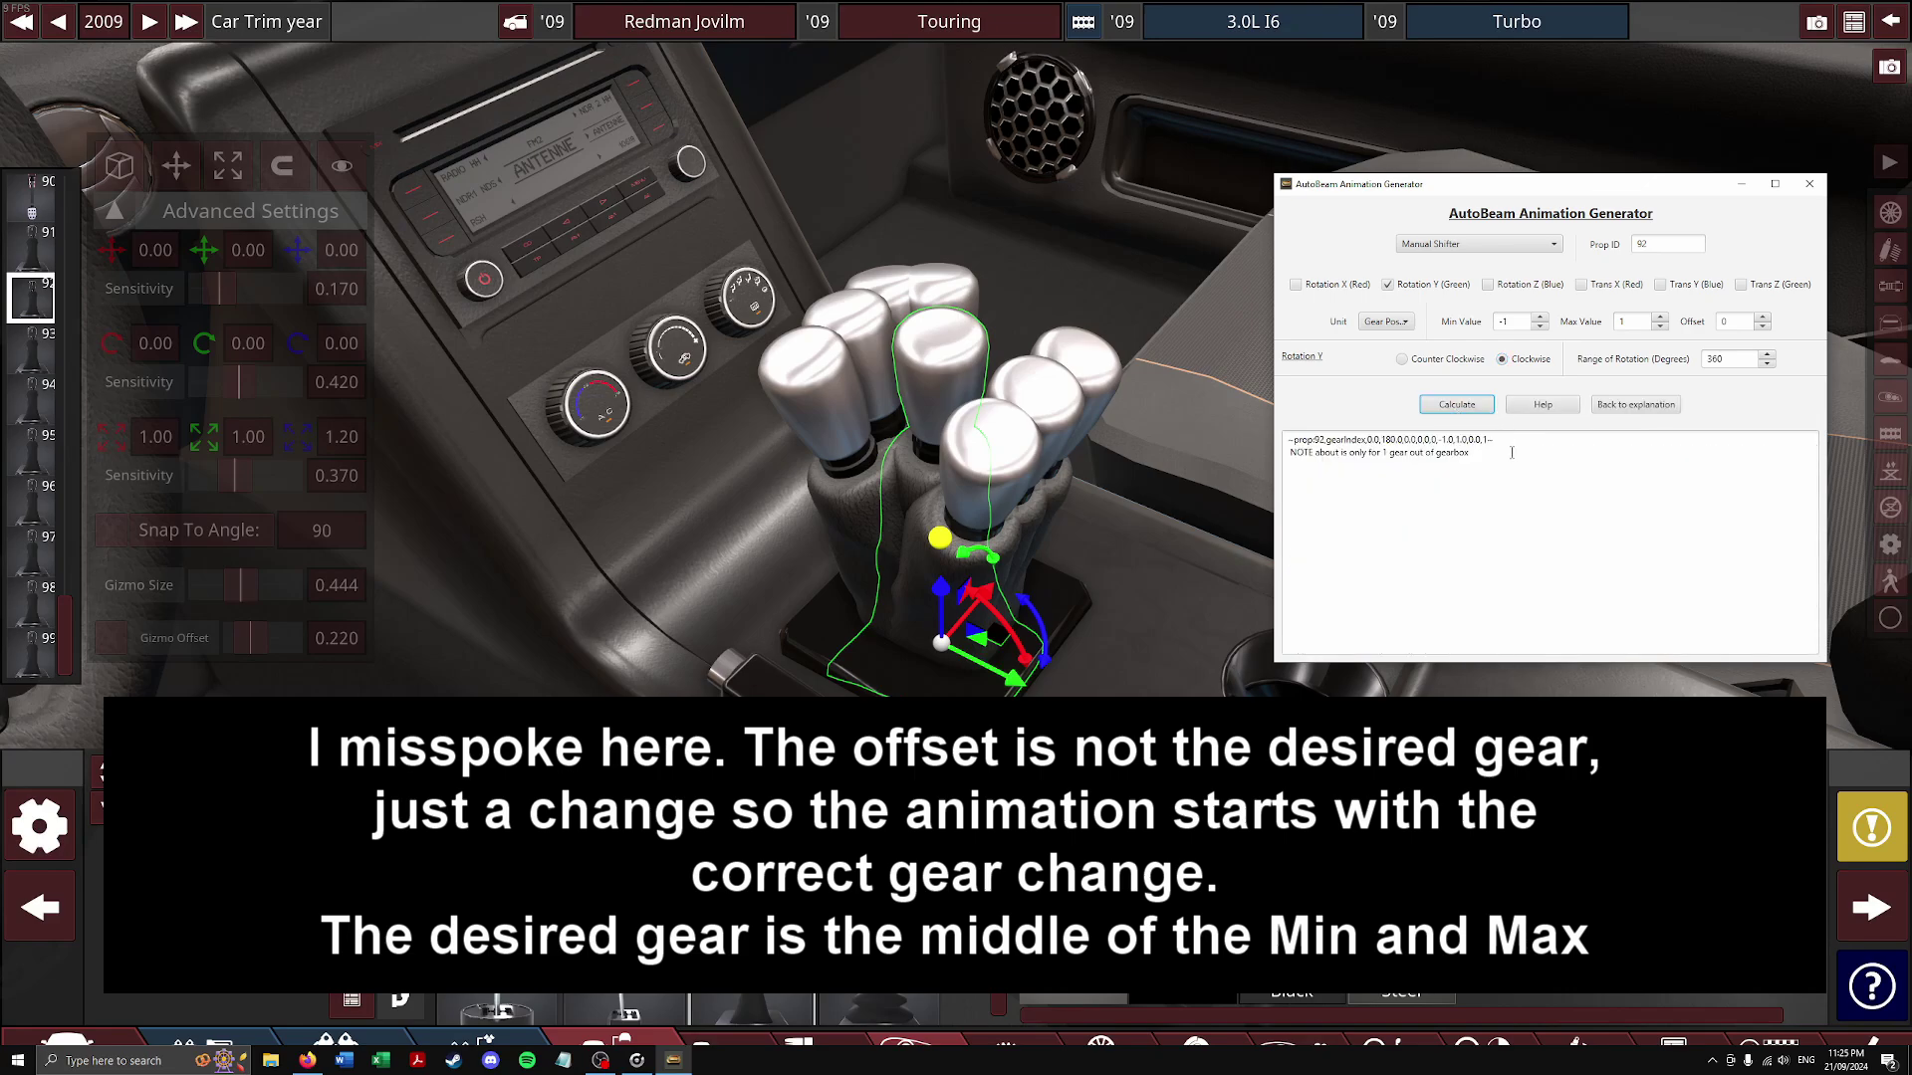
Copy the calculated neutral line for prop 92 into Automation's trim description, below the clutch line, and return to the fixtures
{"action": "double_click", "coordinate": [1498, 442]}
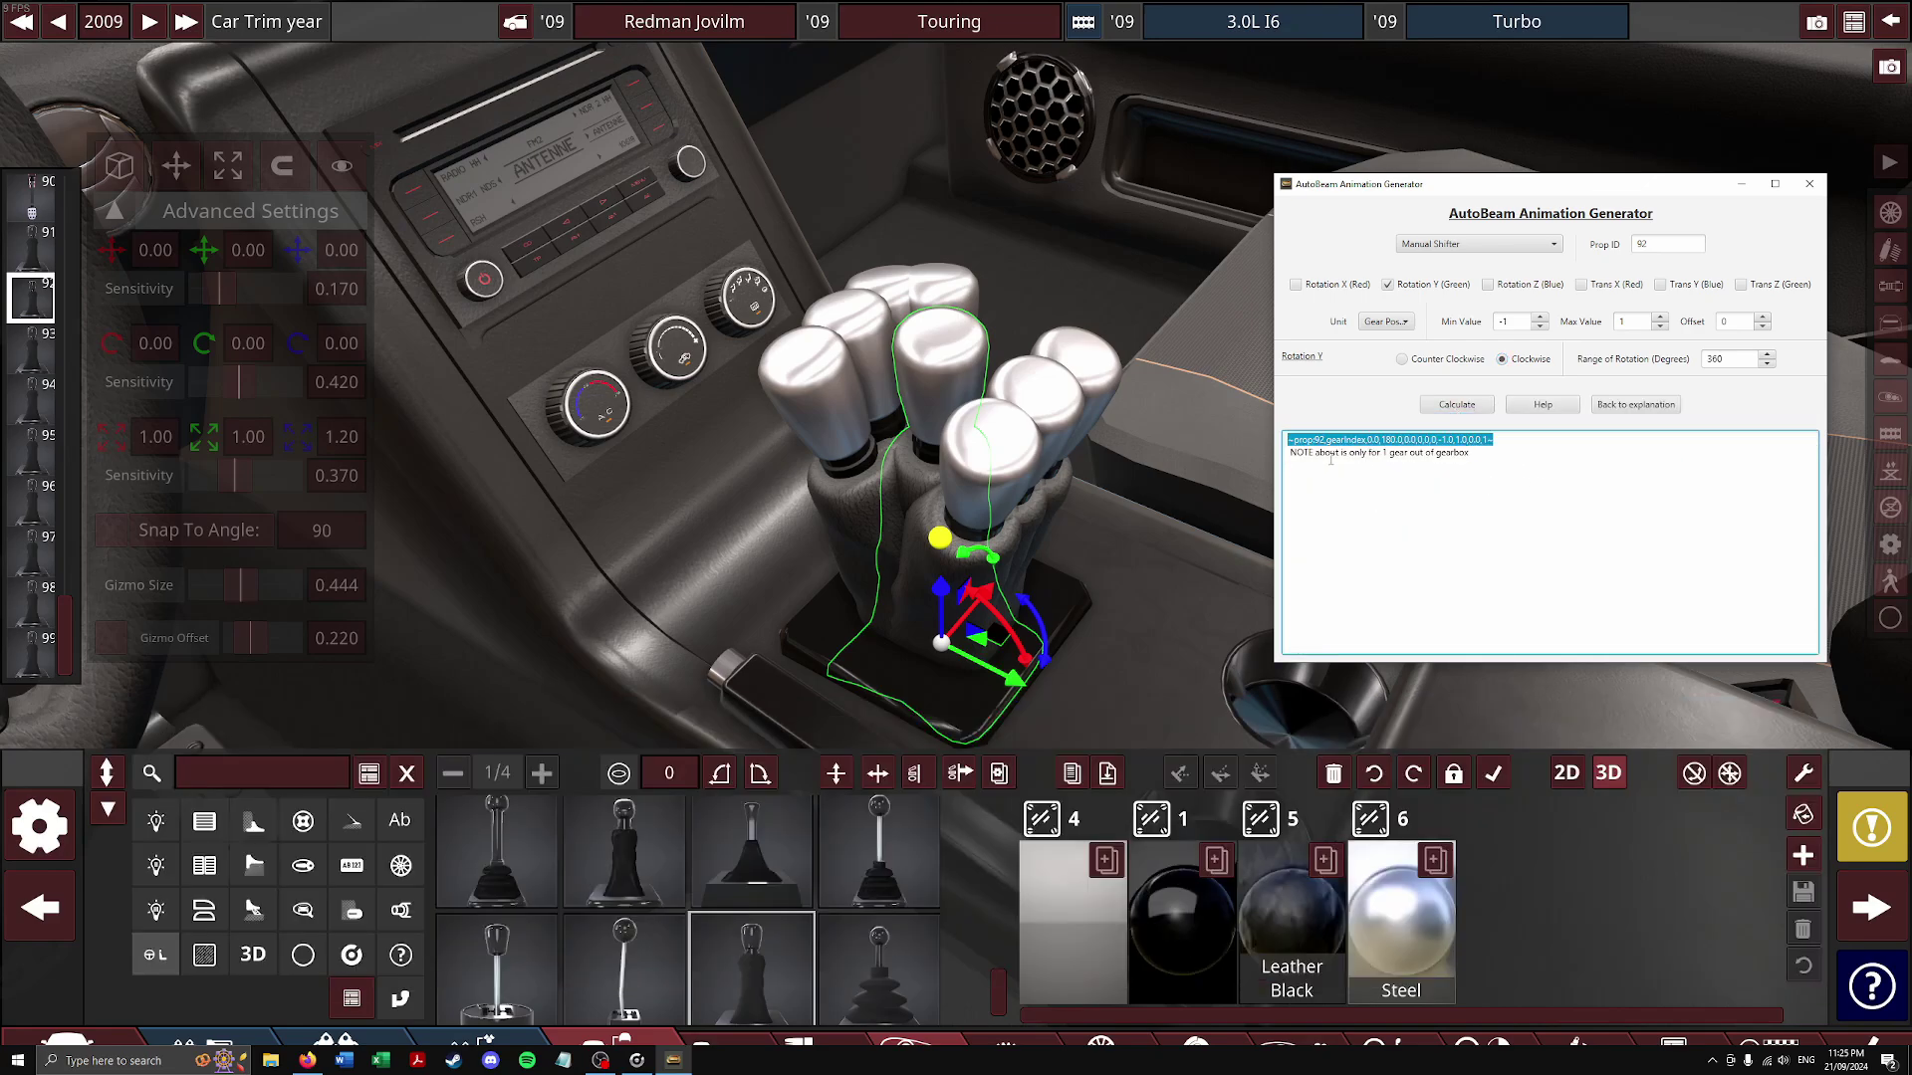
{"action": "left_click", "coordinate": [1674, 1040]}
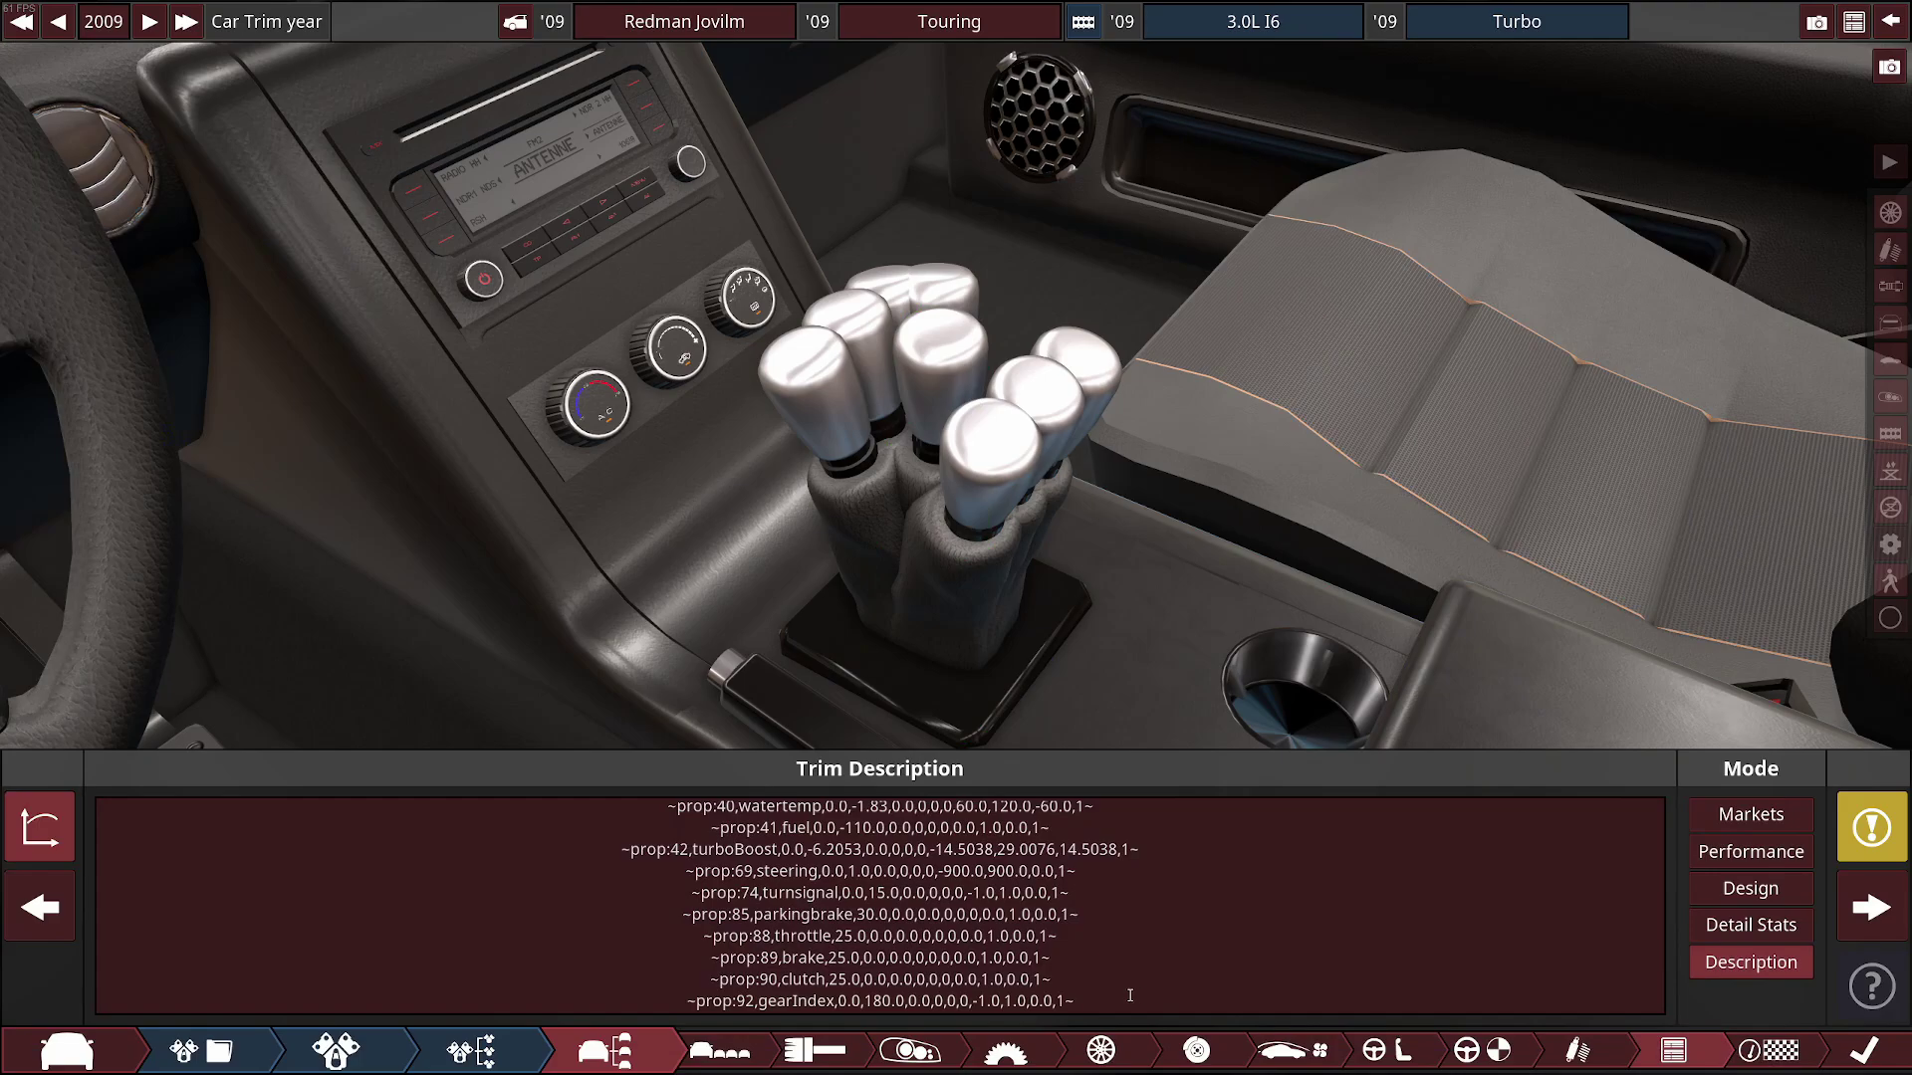
{"action": "left_click", "coordinate": [1006, 1050]}
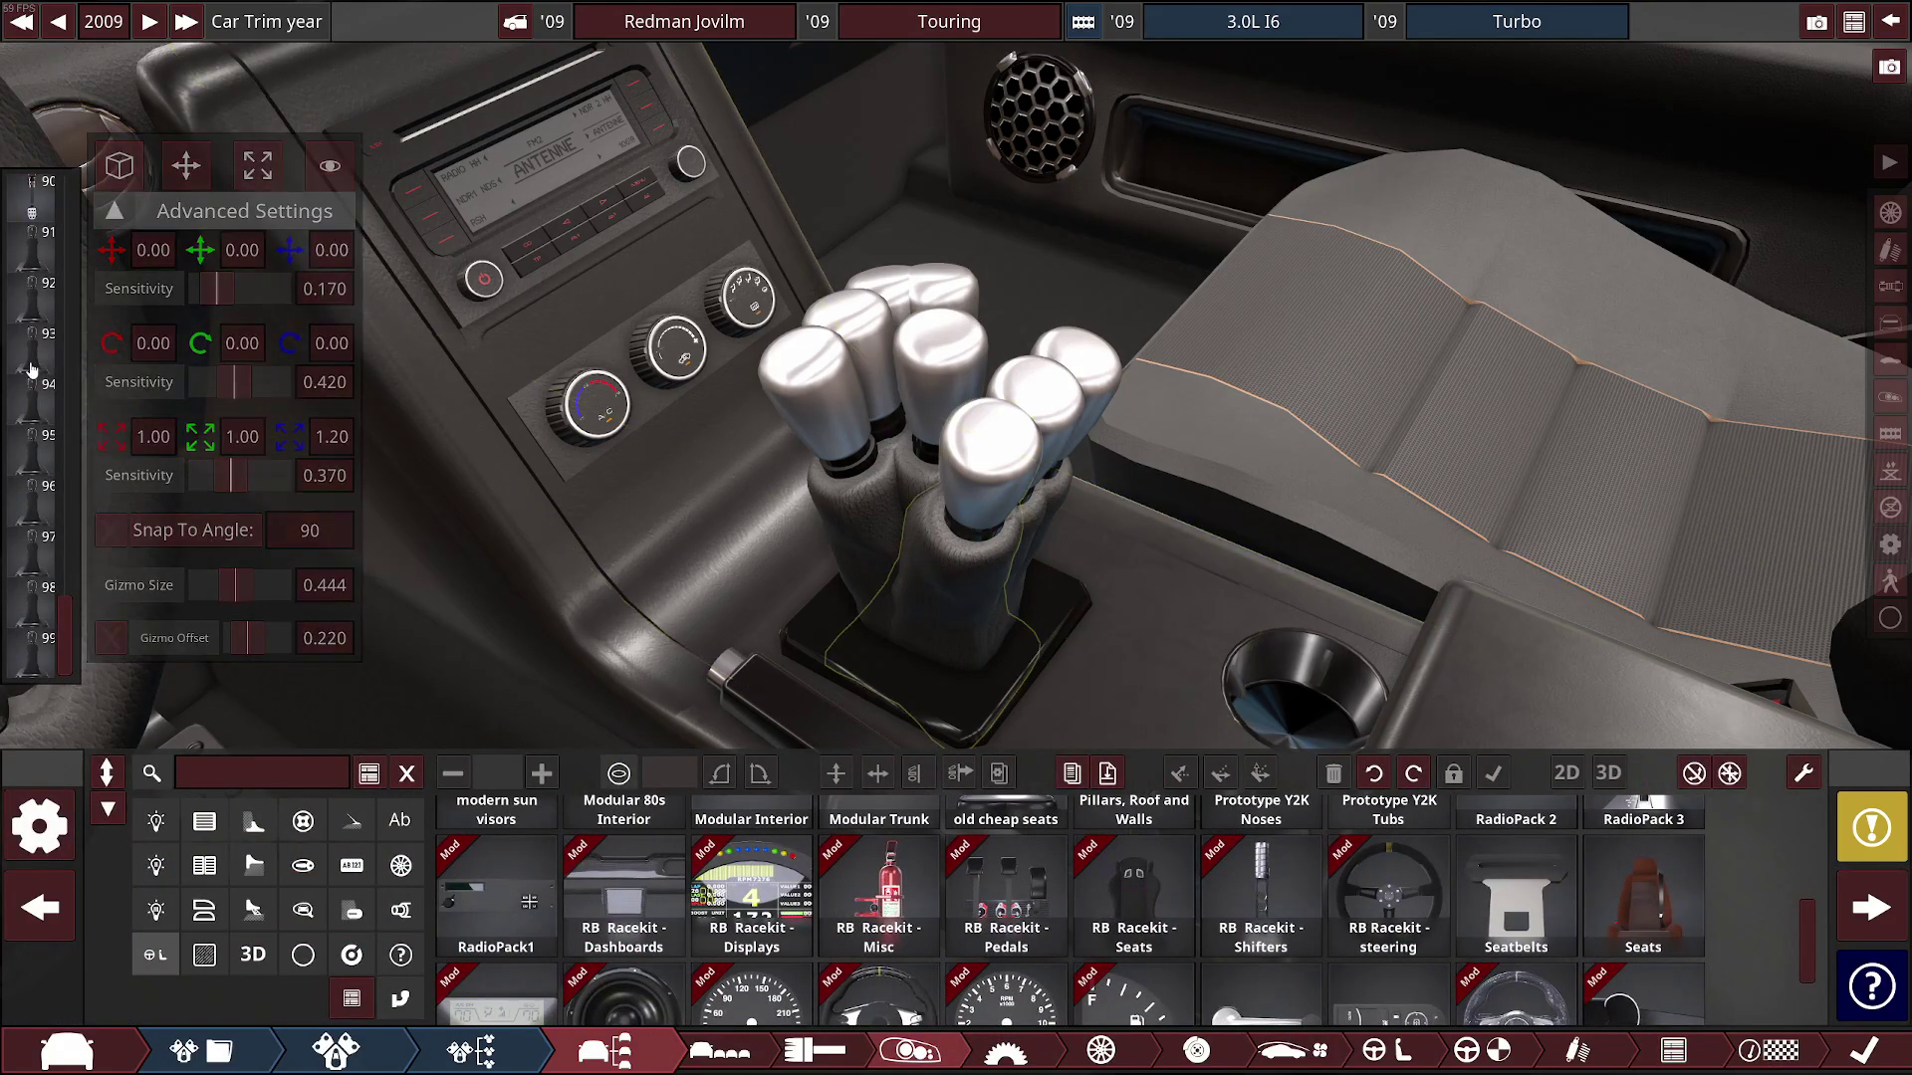
Select the first-gear shifter, fixture 93, and rotate it 90 degrees about its local Y axis
{"action": "left_click", "coordinate": [871, 558]}
{"action": "key", "text": "alt+Tab"}
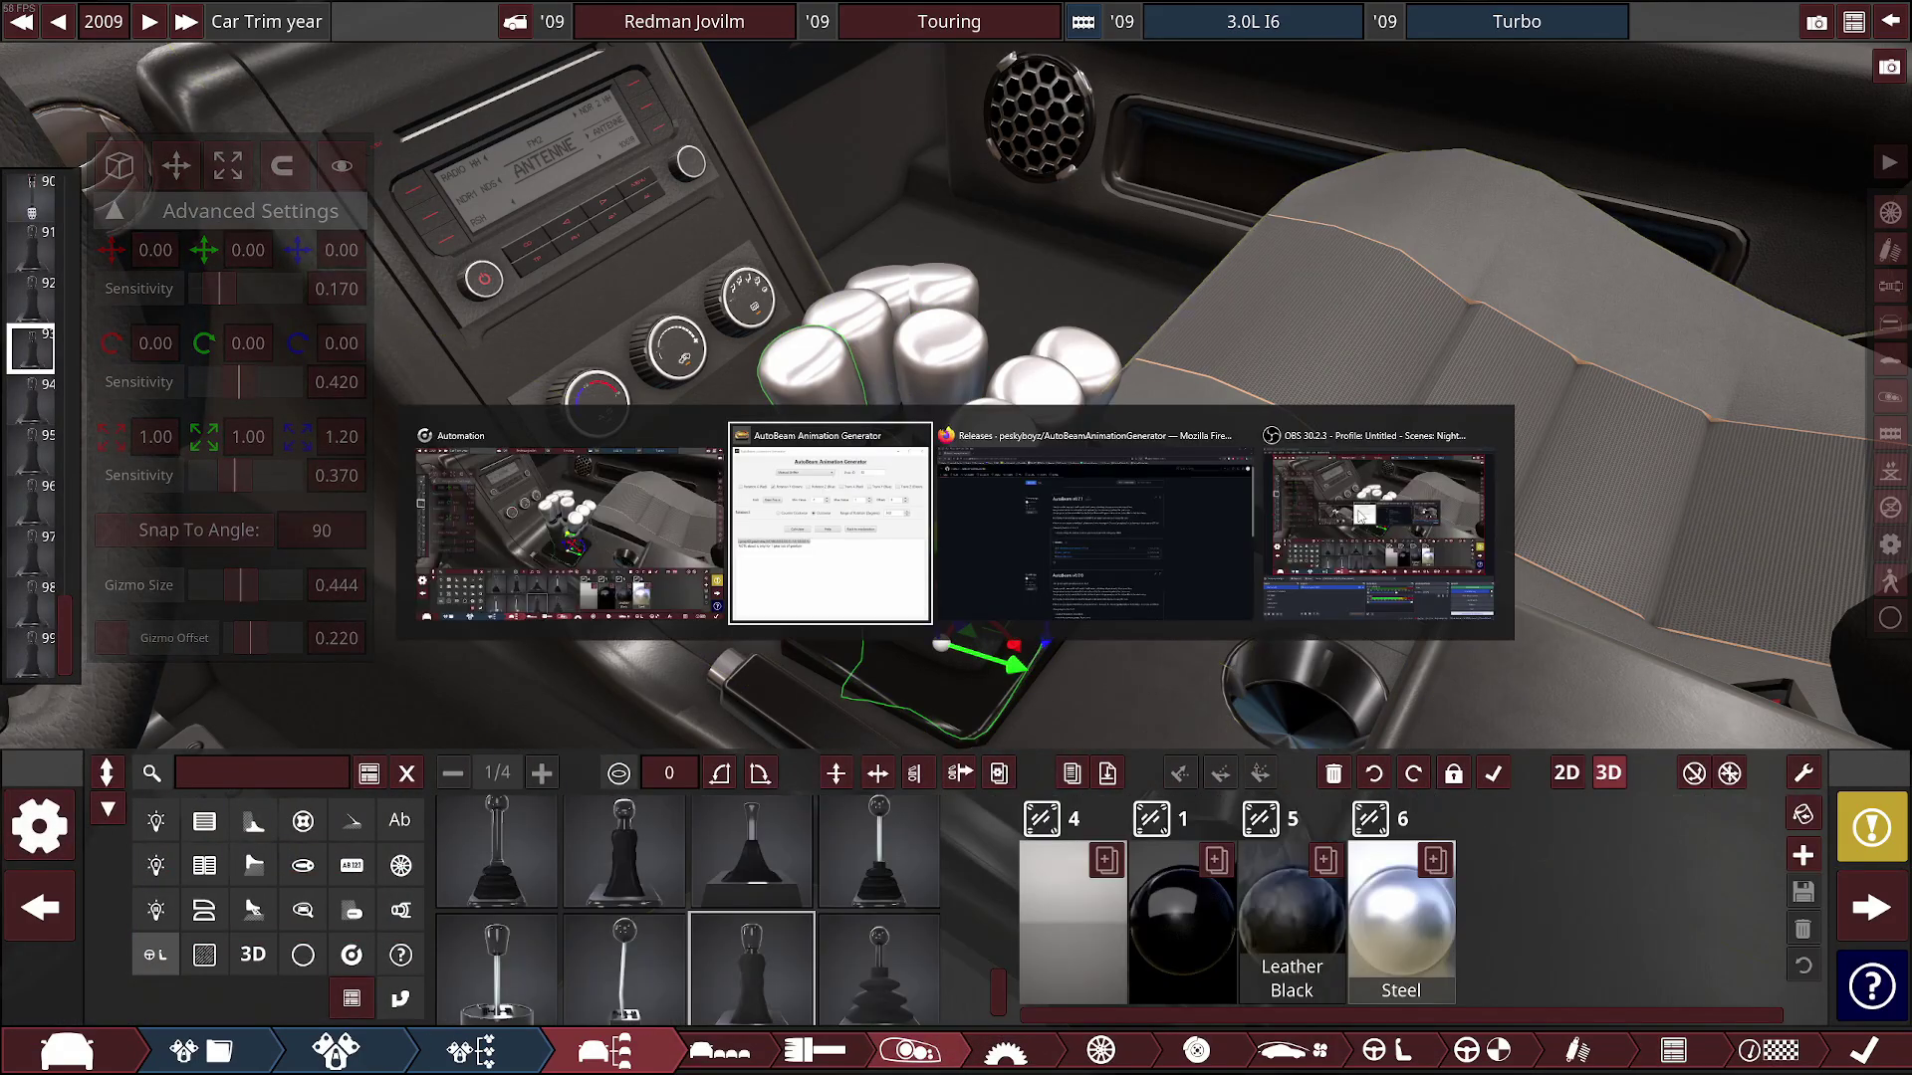
{"action": "left_click", "coordinate": [253, 338]}
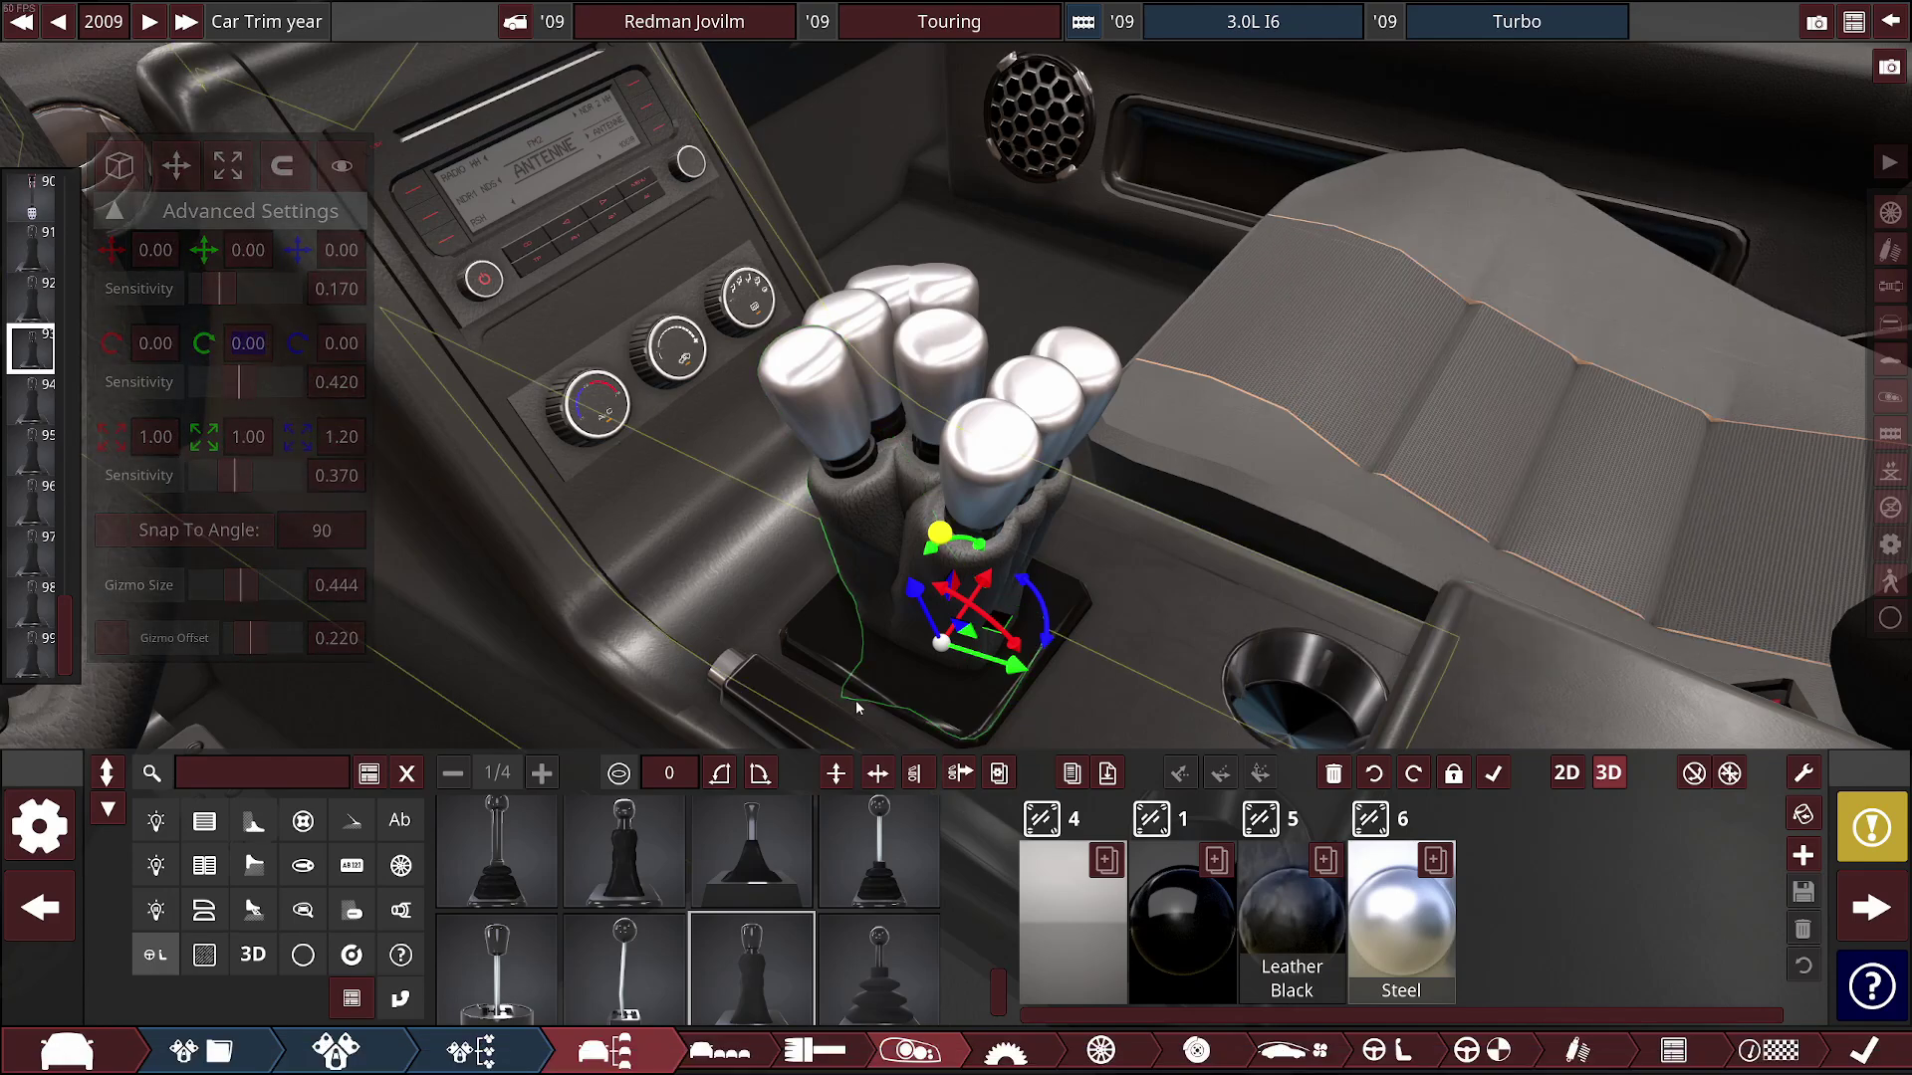
{"action": "left_click", "coordinate": [241, 344]}
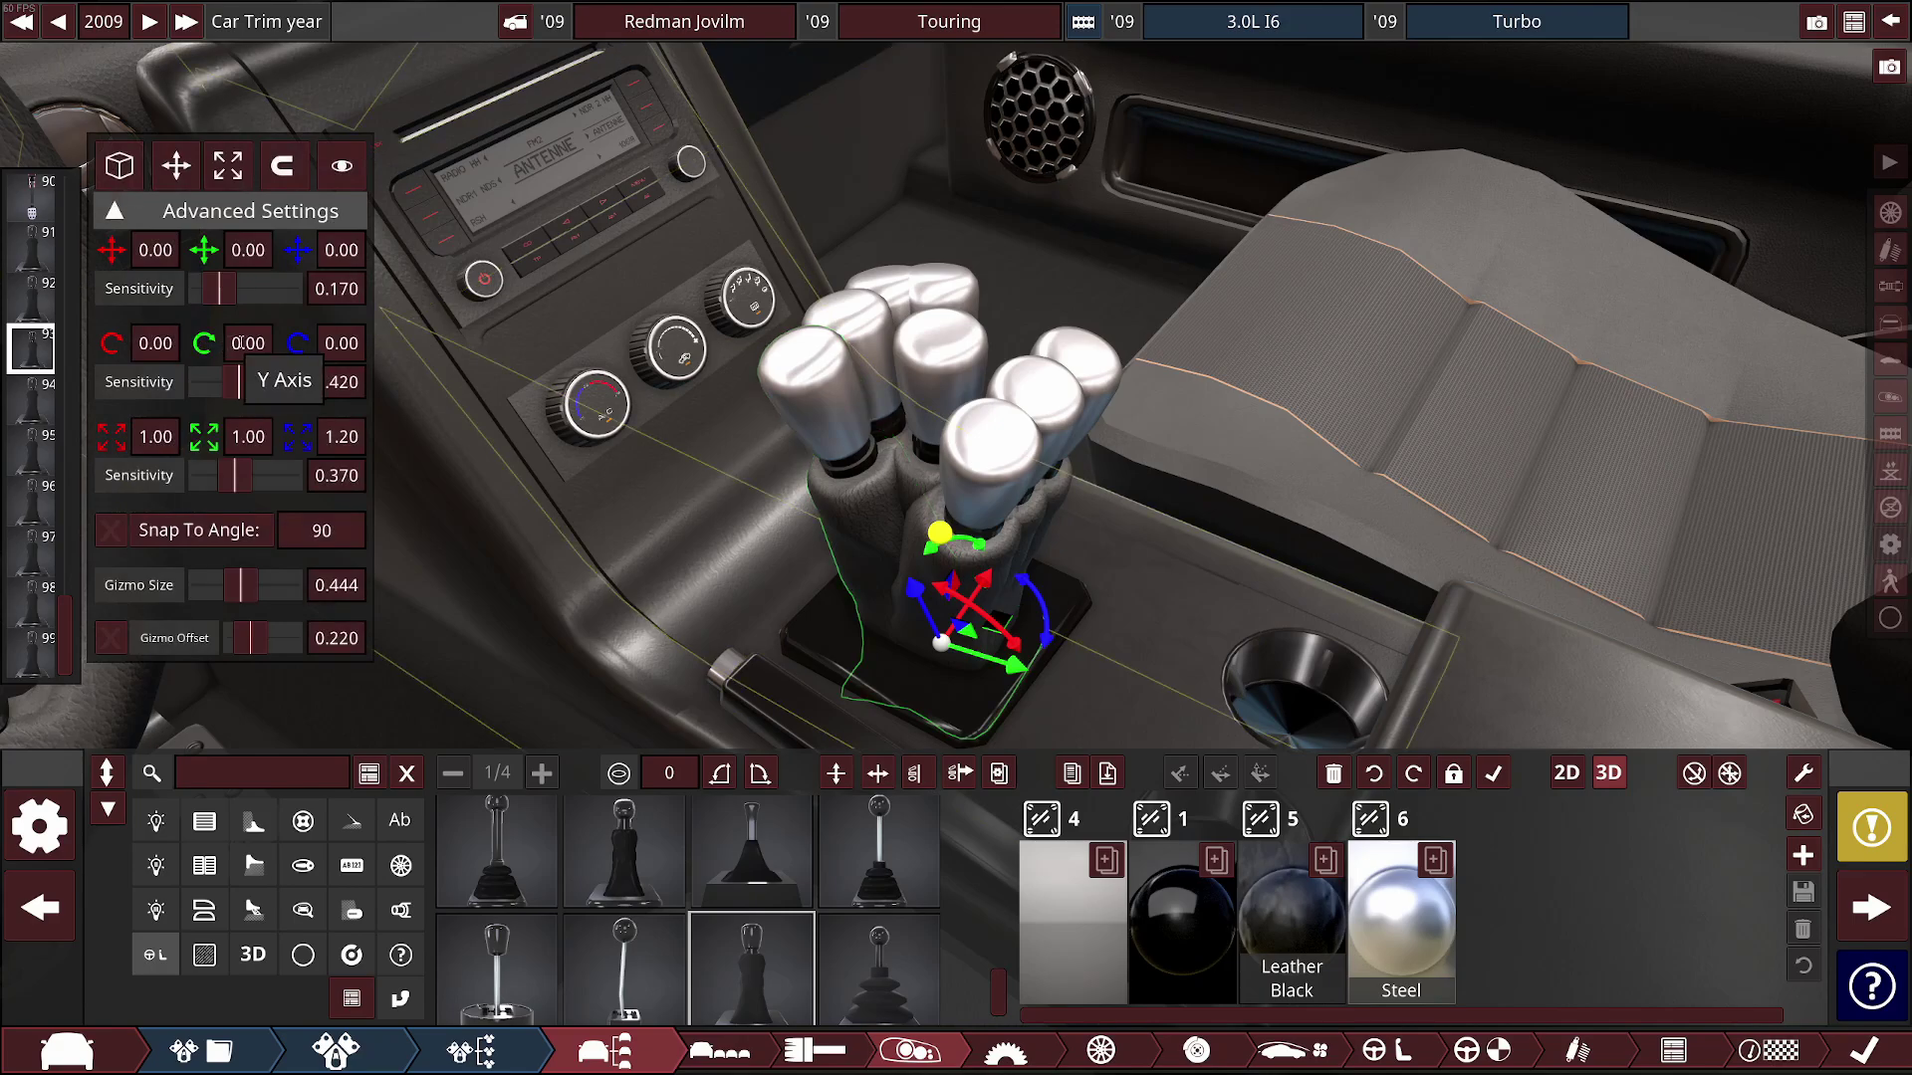
{"action": "double_click", "coordinate": [241, 343]}
{"action": "type", "text": "90"}
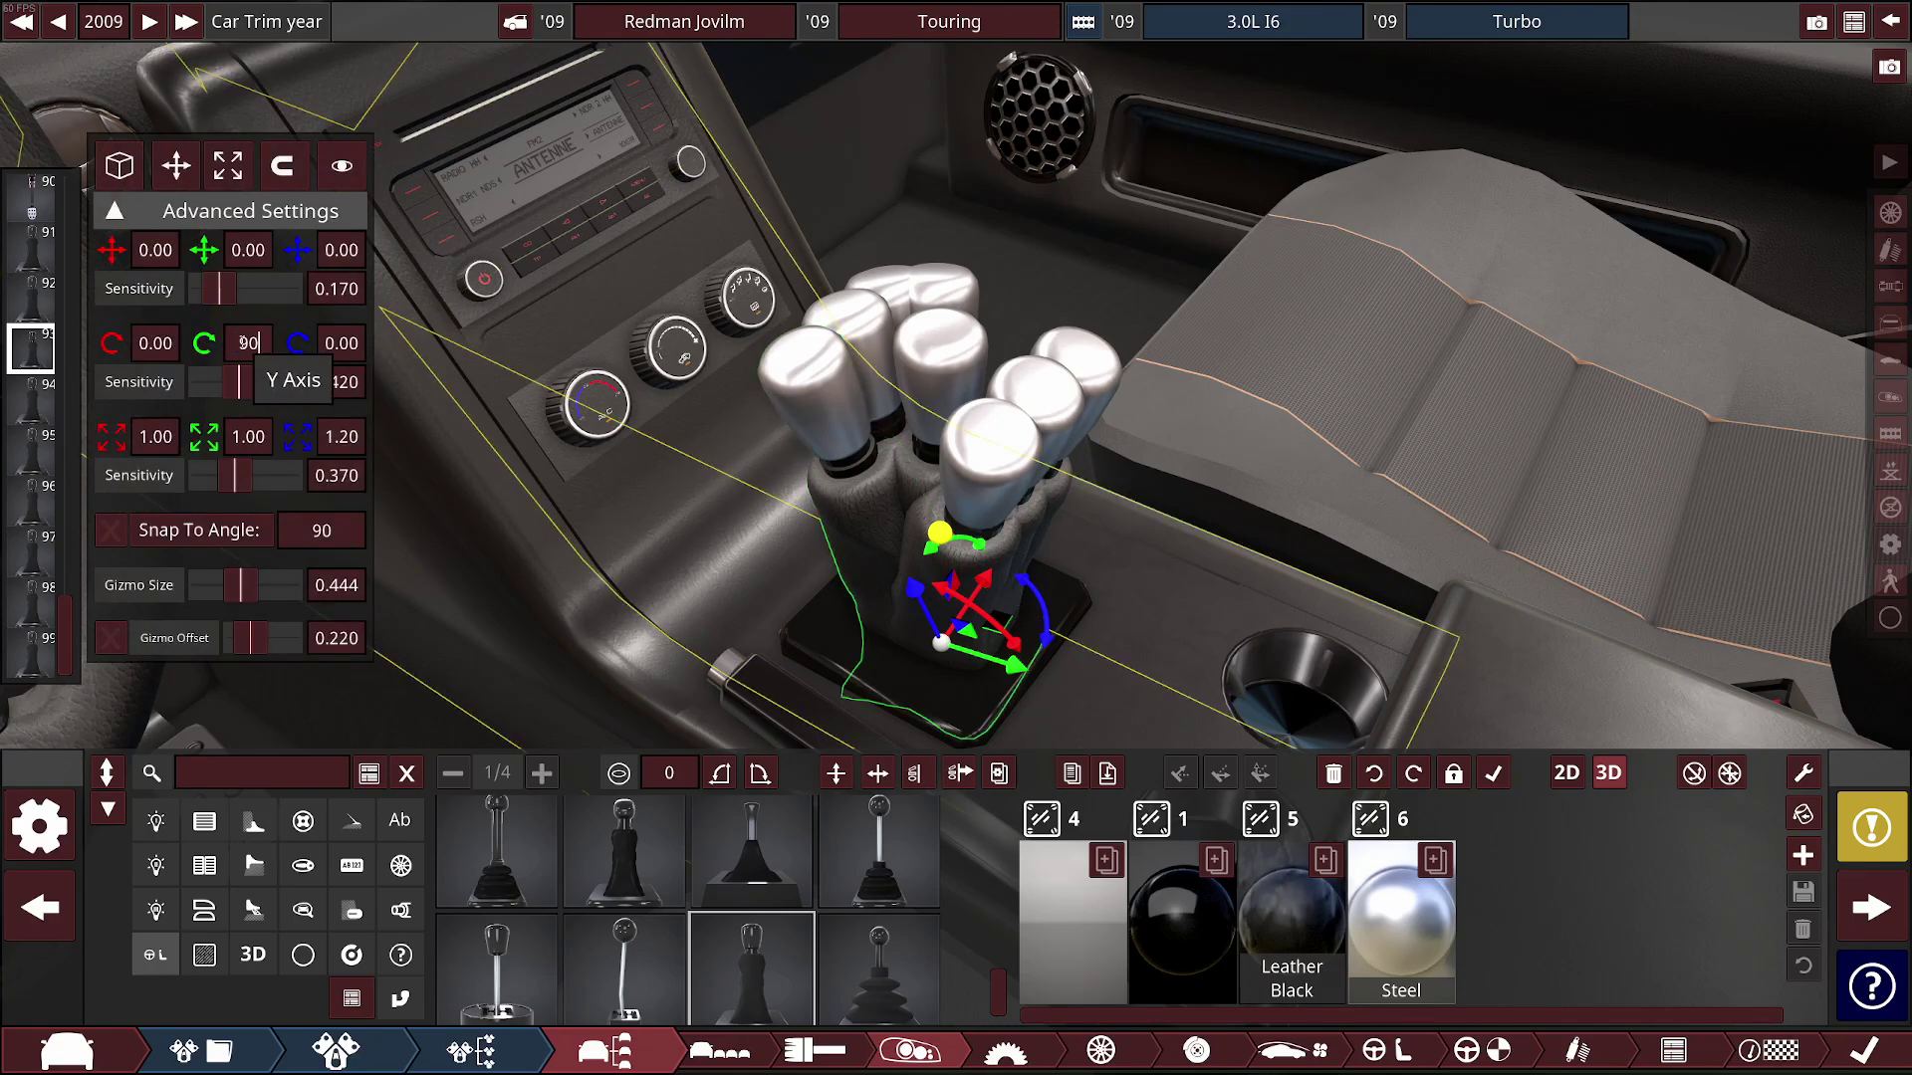
{"action": "key", "text": "Return"}
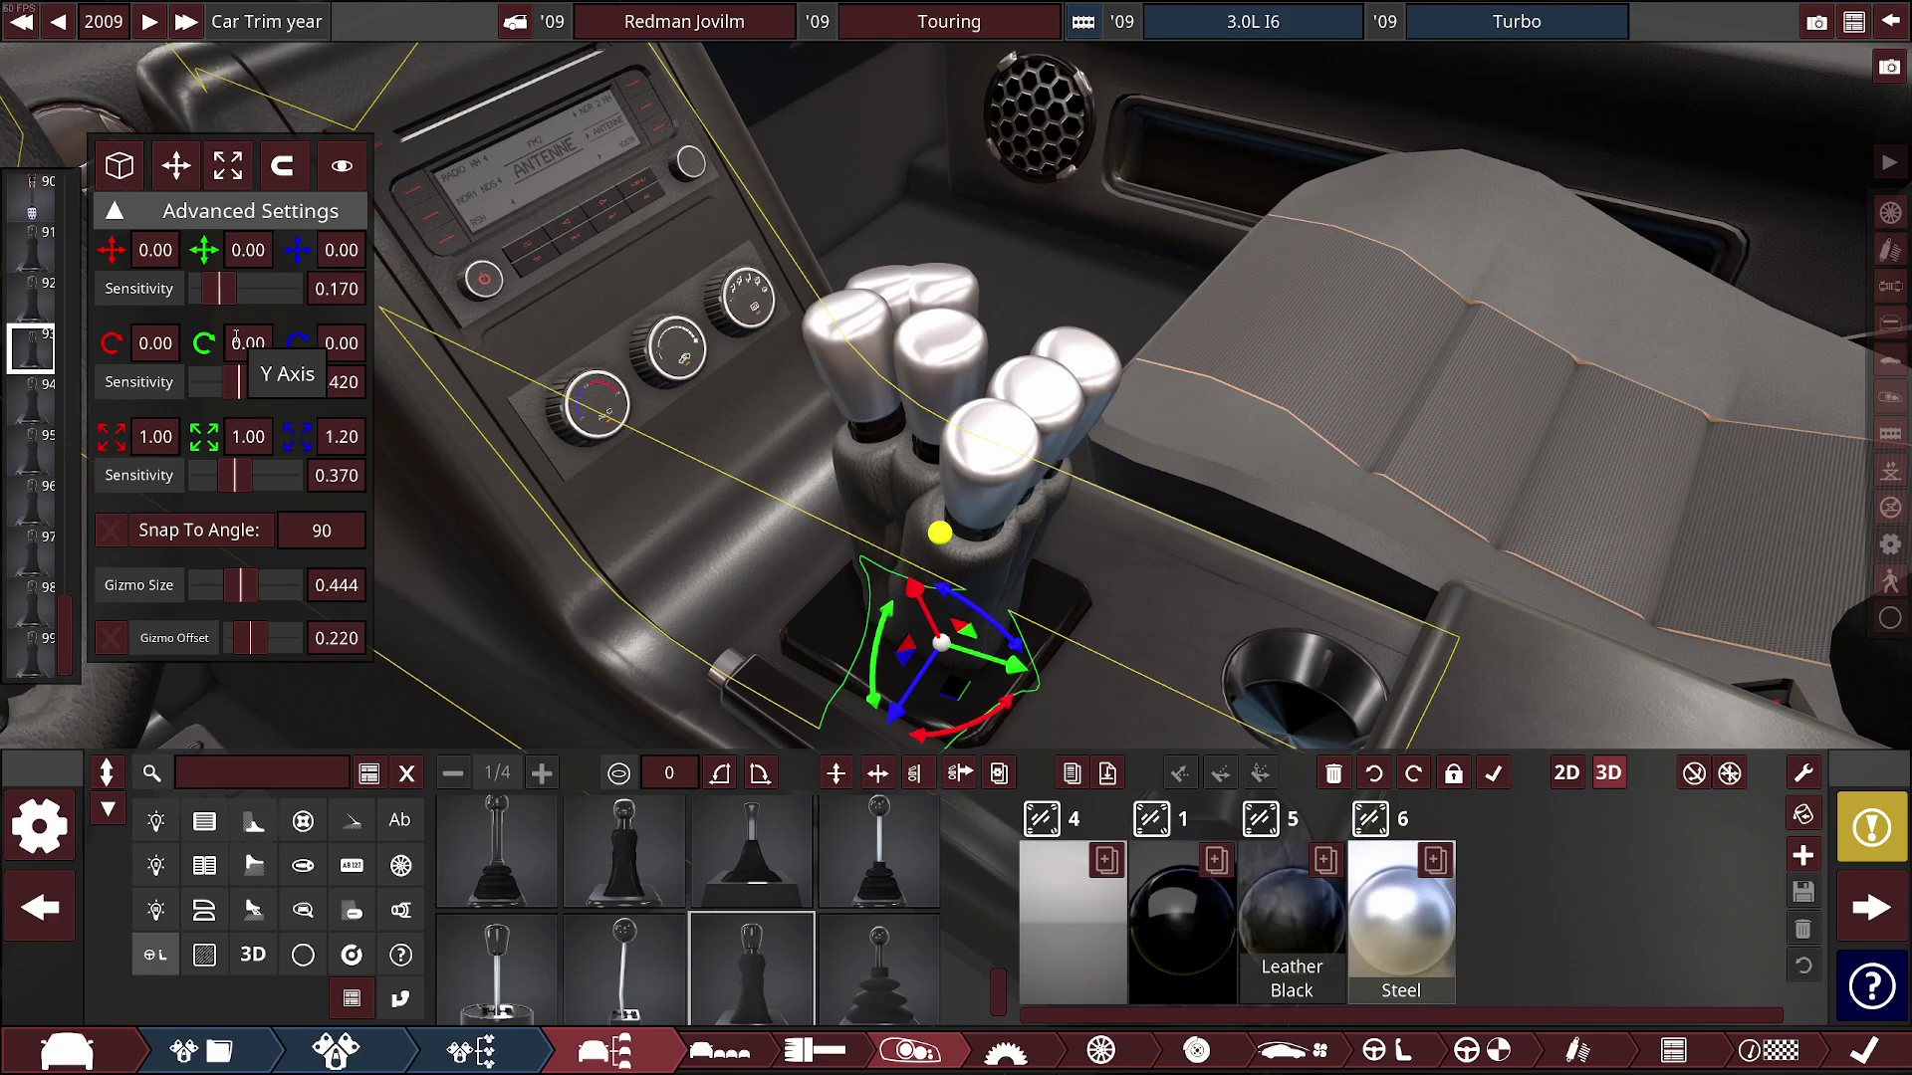
Examine closely how the rotated first-gear shifter sits beneath the shifter base plate
{"action": "left_click_drag", "start_coordinate": [478, 438], "coordinate": [746, 471]}
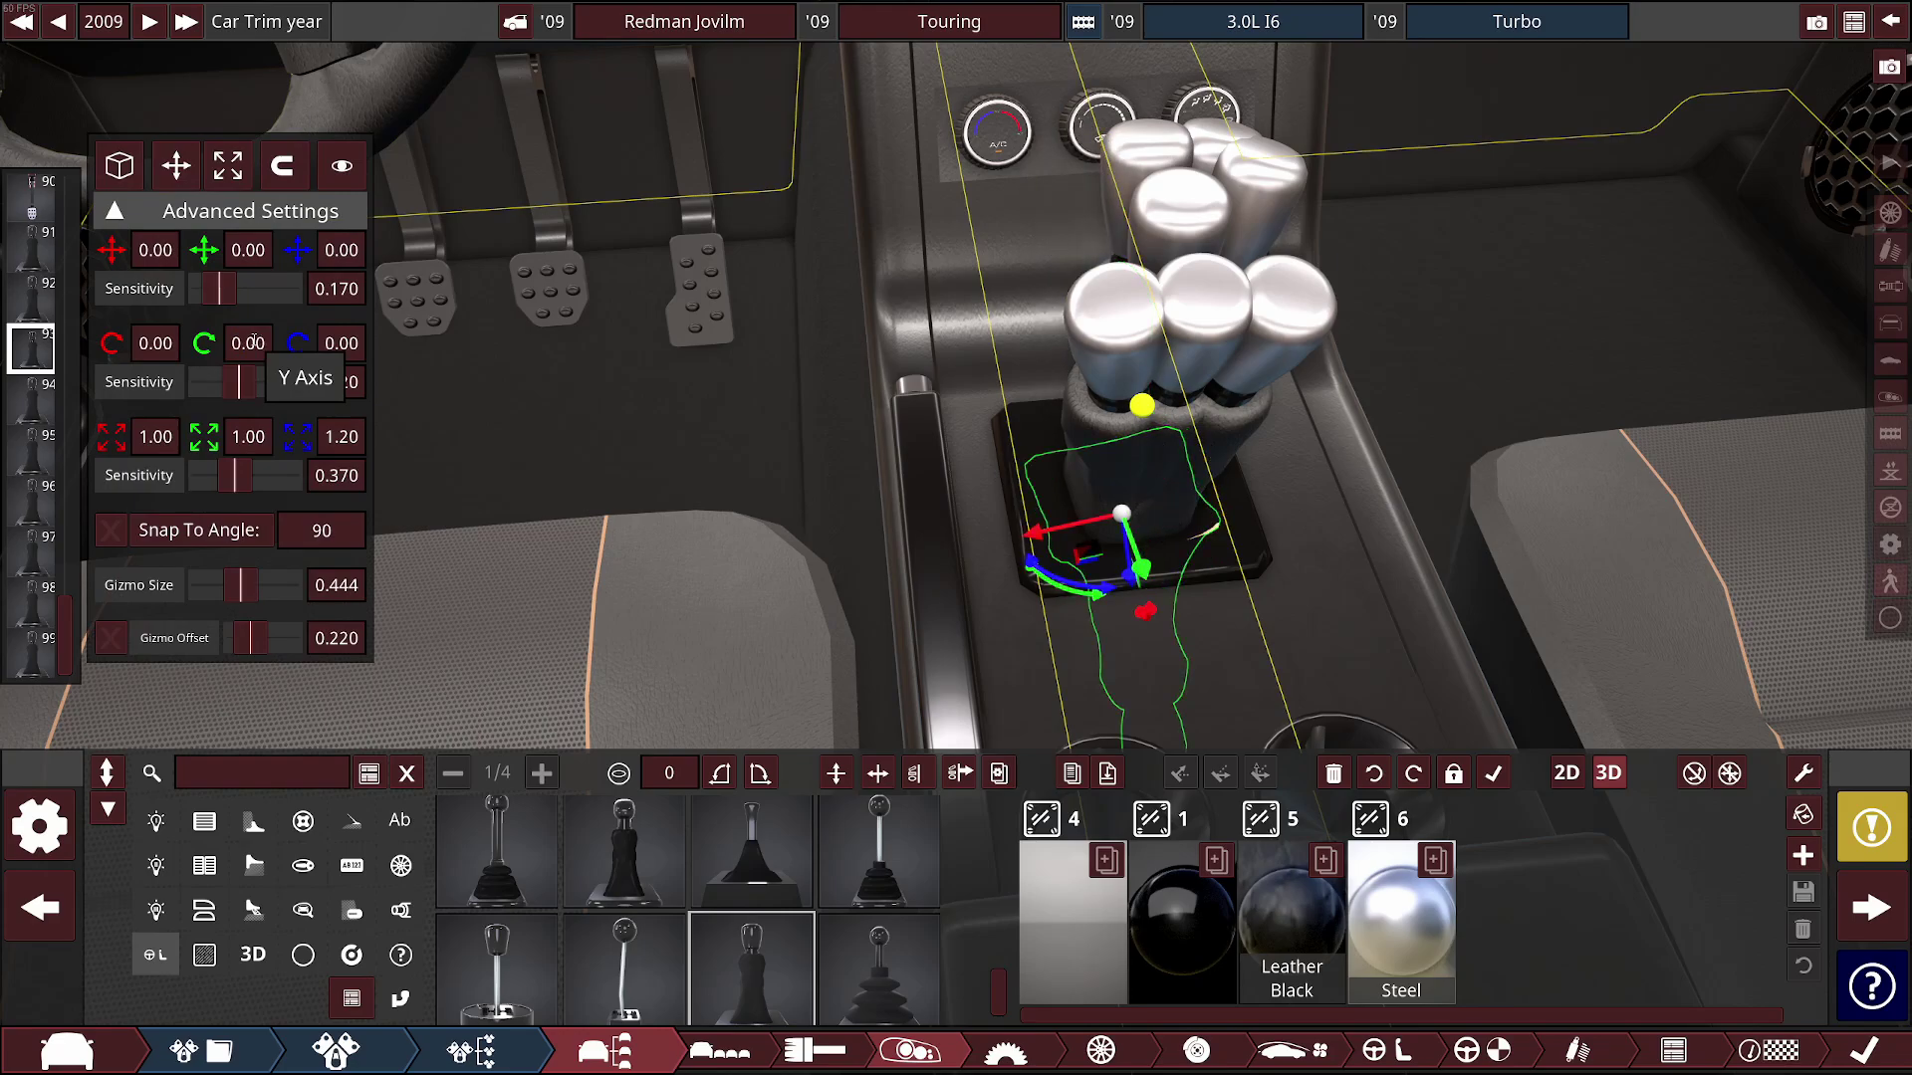
{"action": "left_click_drag", "start_coordinate": [583, 368], "coordinate": [1118, 396]}
{"action": "scroll", "coordinate": [881, 315], "scroll_direction": "up", "scroll_amount": 5}
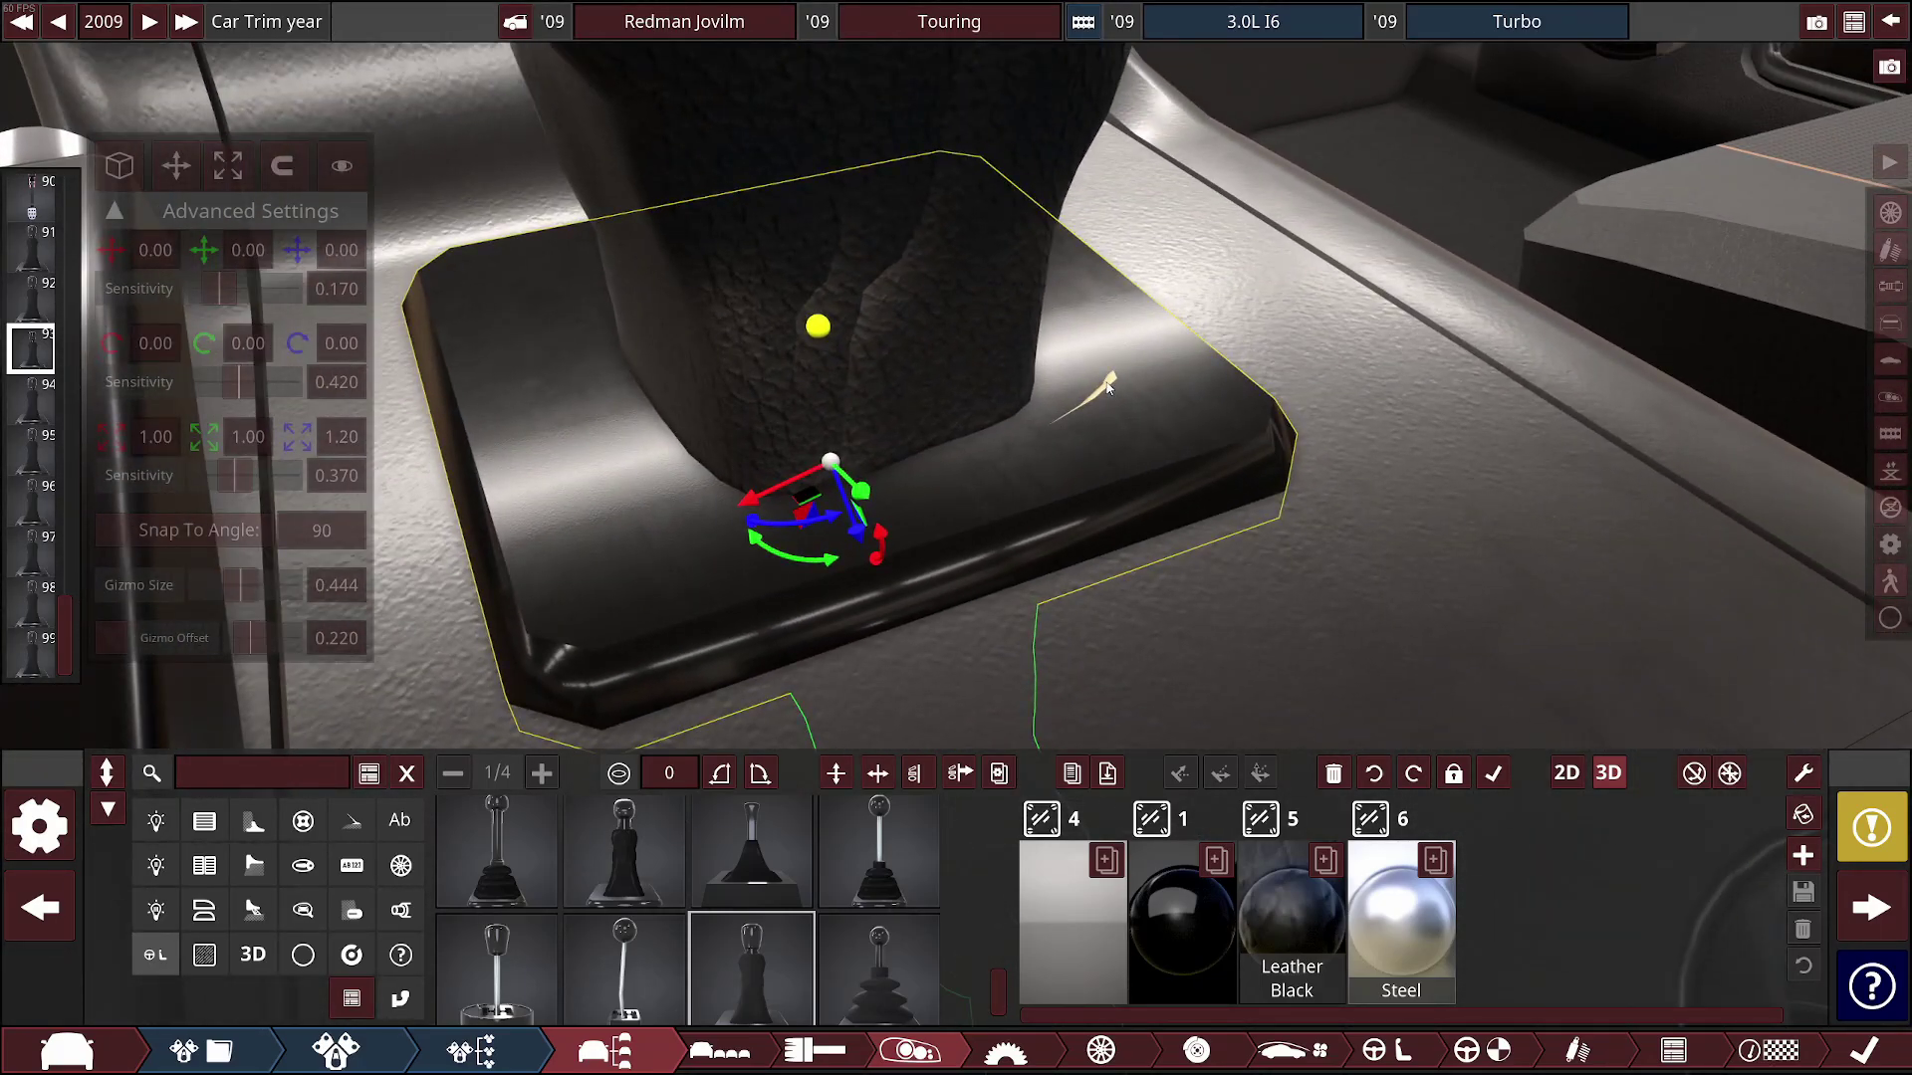
{"action": "scroll", "coordinate": [1108, 386], "scroll_direction": "down", "scroll_amount": 4}
{"action": "scroll", "coordinate": [1080, 464], "scroll_direction": "up", "scroll_amount": 2}
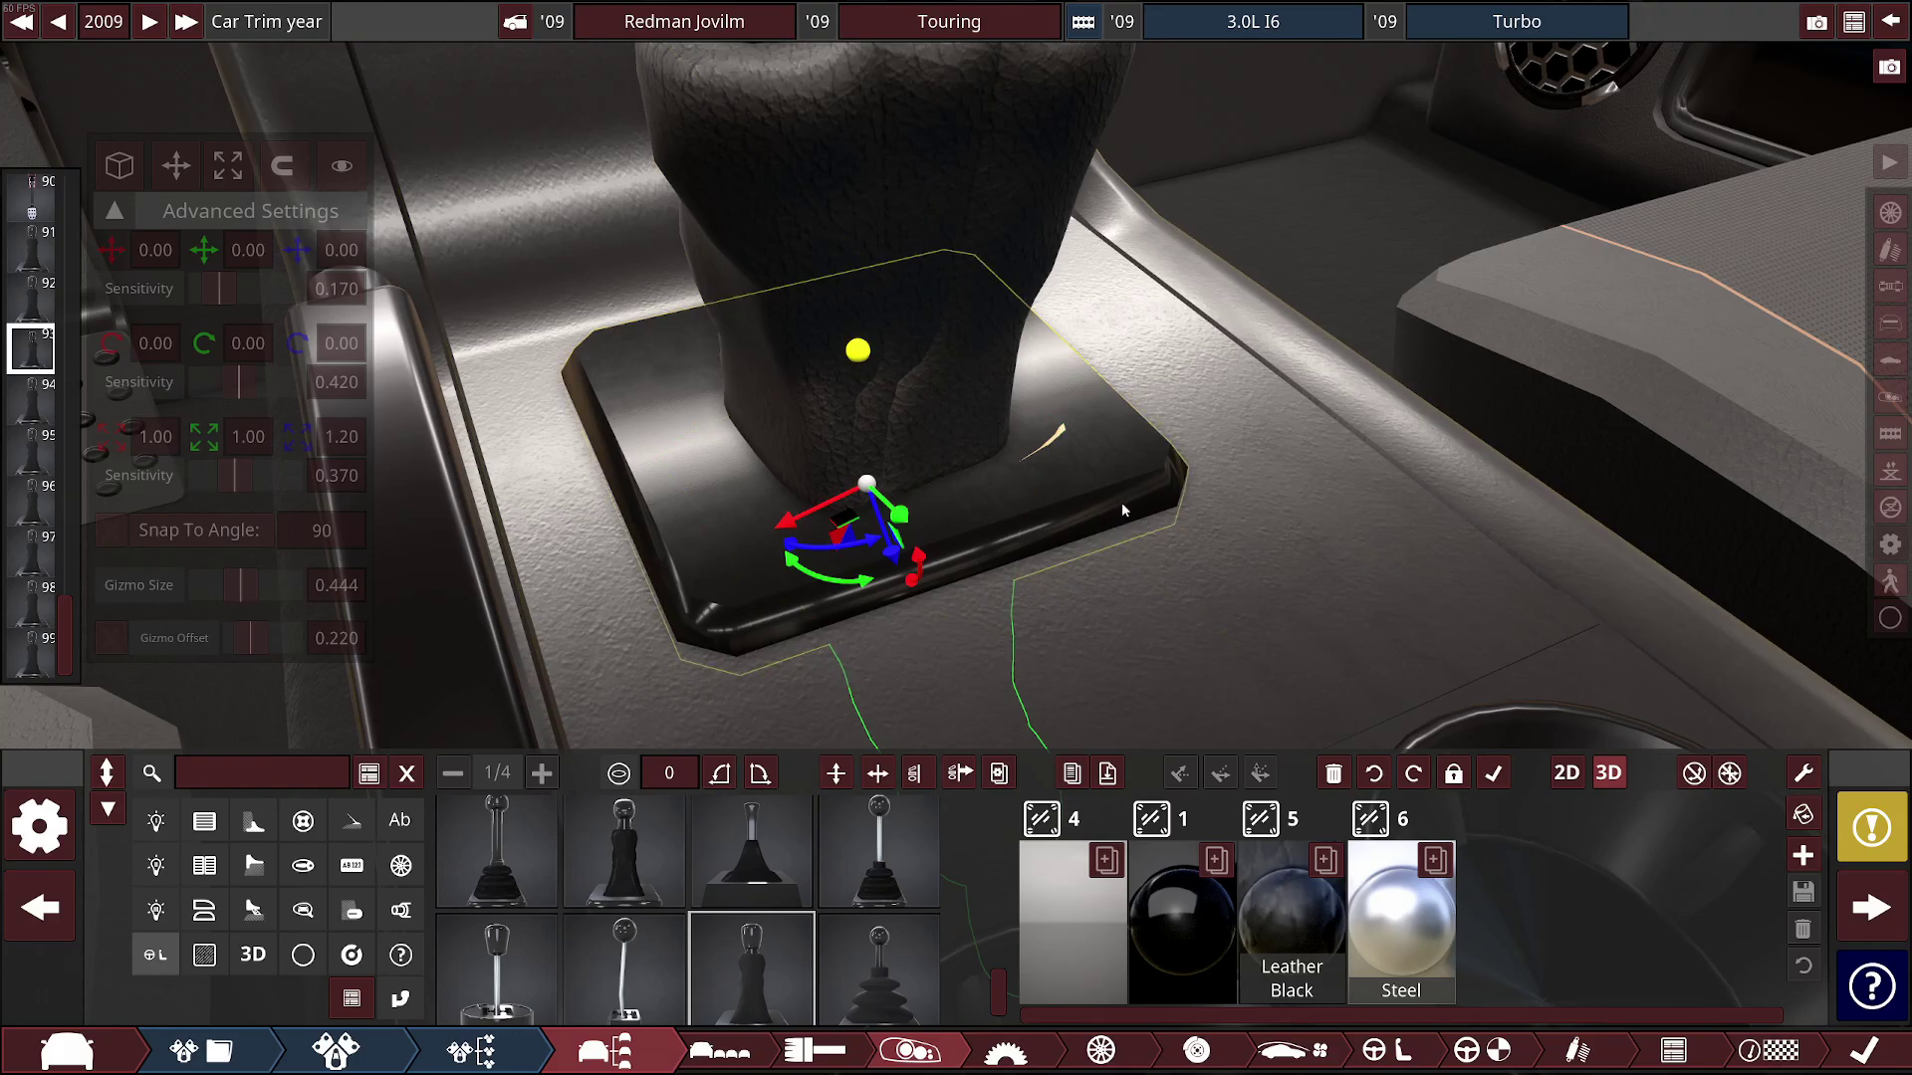
Increase the Z scale of the shifter base plate, fixture 91, to 1.62 so it covers the rotated first-gear shifter
{"action": "left_click", "coordinate": [860, 335]}
{"action": "left_click_drag", "start_coordinate": [860, 335], "coordinate": [855, 257]}
{"action": "left_click", "coordinate": [229, 169]}
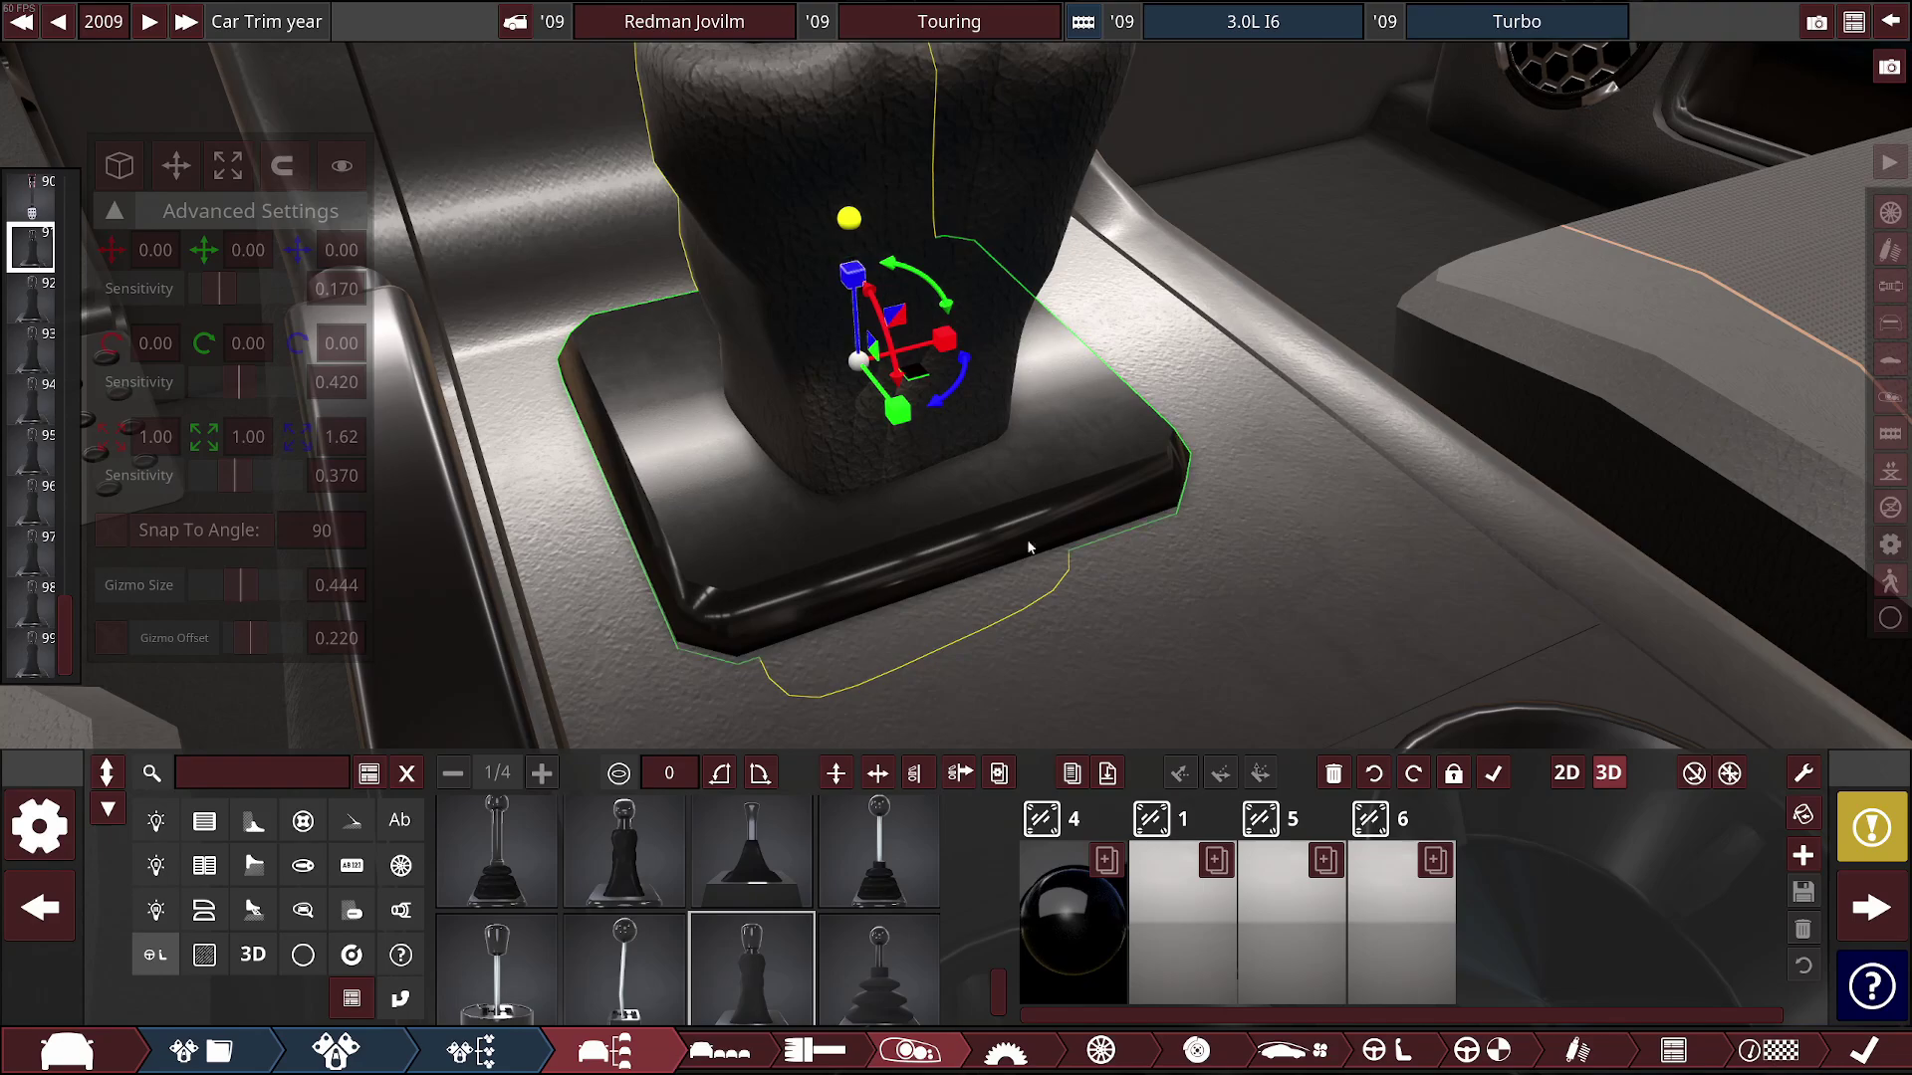
{"action": "left_click_drag", "start_coordinate": [667, 414], "coordinate": [868, 390]}
{"action": "scroll", "coordinate": [868, 390], "scroll_direction": "down", "scroll_amount": 3}
Try the Glass material on slot 5 of the second-gear shifter, fixture 94, and restore Leather Black
{"action": "left_click", "coordinate": [1058, 302]}
{"action": "scroll", "coordinate": [1081, 356], "scroll_direction": "up", "scroll_amount": 2}
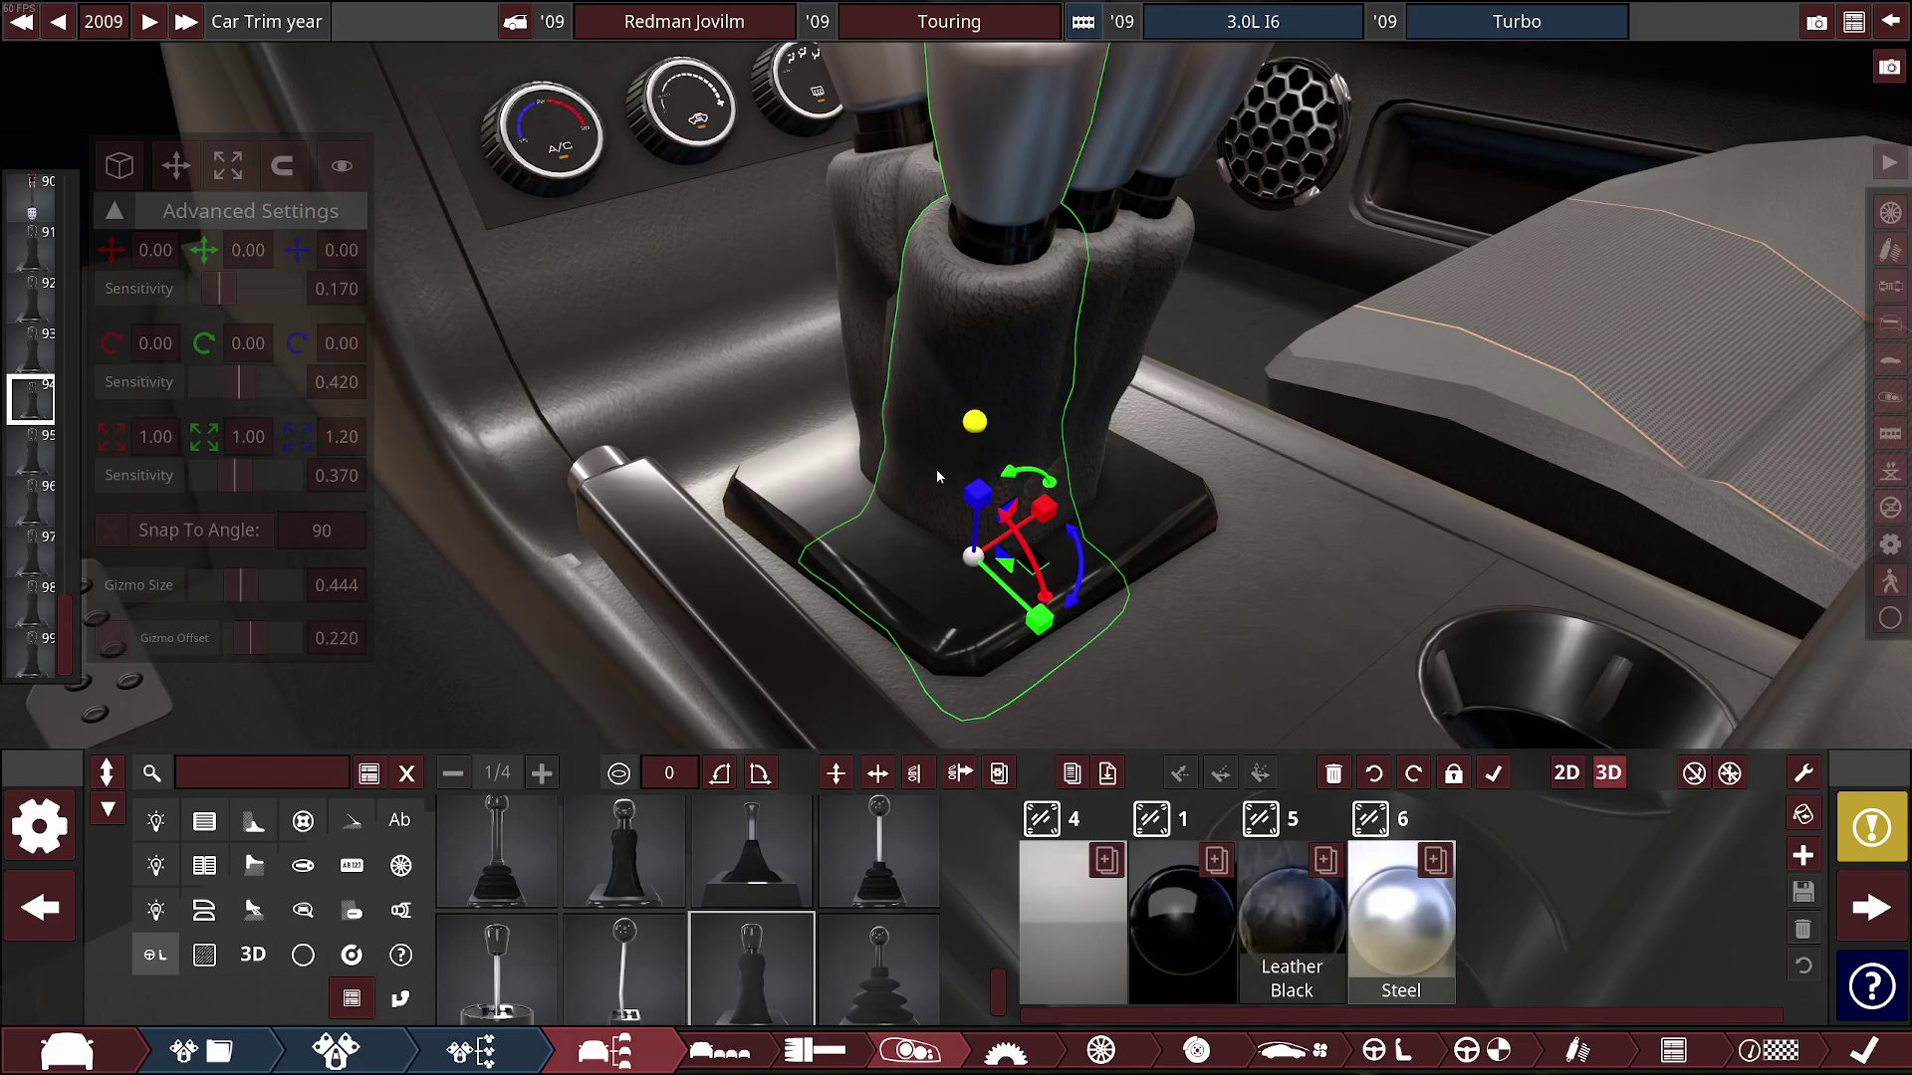
{"action": "mouse_move", "coordinate": [889, 969]}
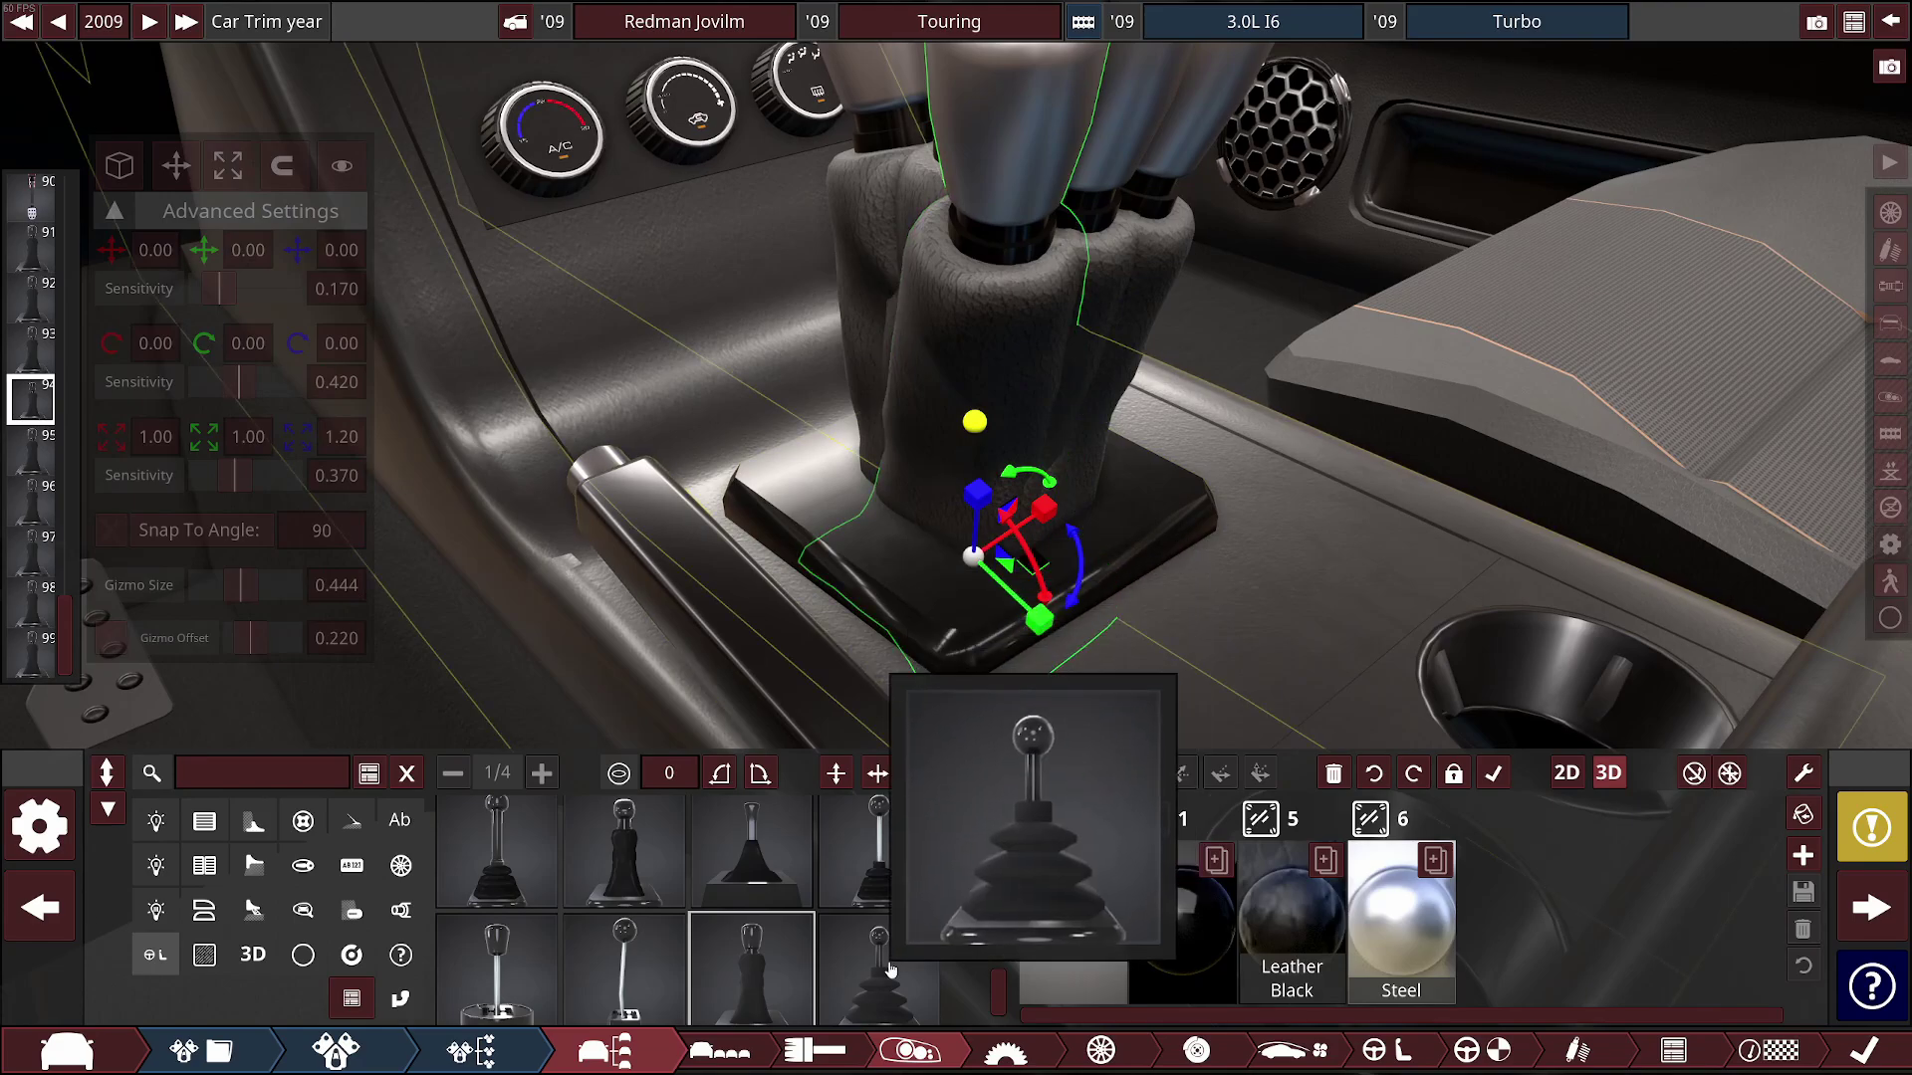
{"action": "left_click", "coordinate": [1294, 911]}
{"action": "scroll", "coordinate": [1494, 926], "scroll_direction": "down", "scroll_amount": 1}
{"action": "left_click", "coordinate": [911, 831]}
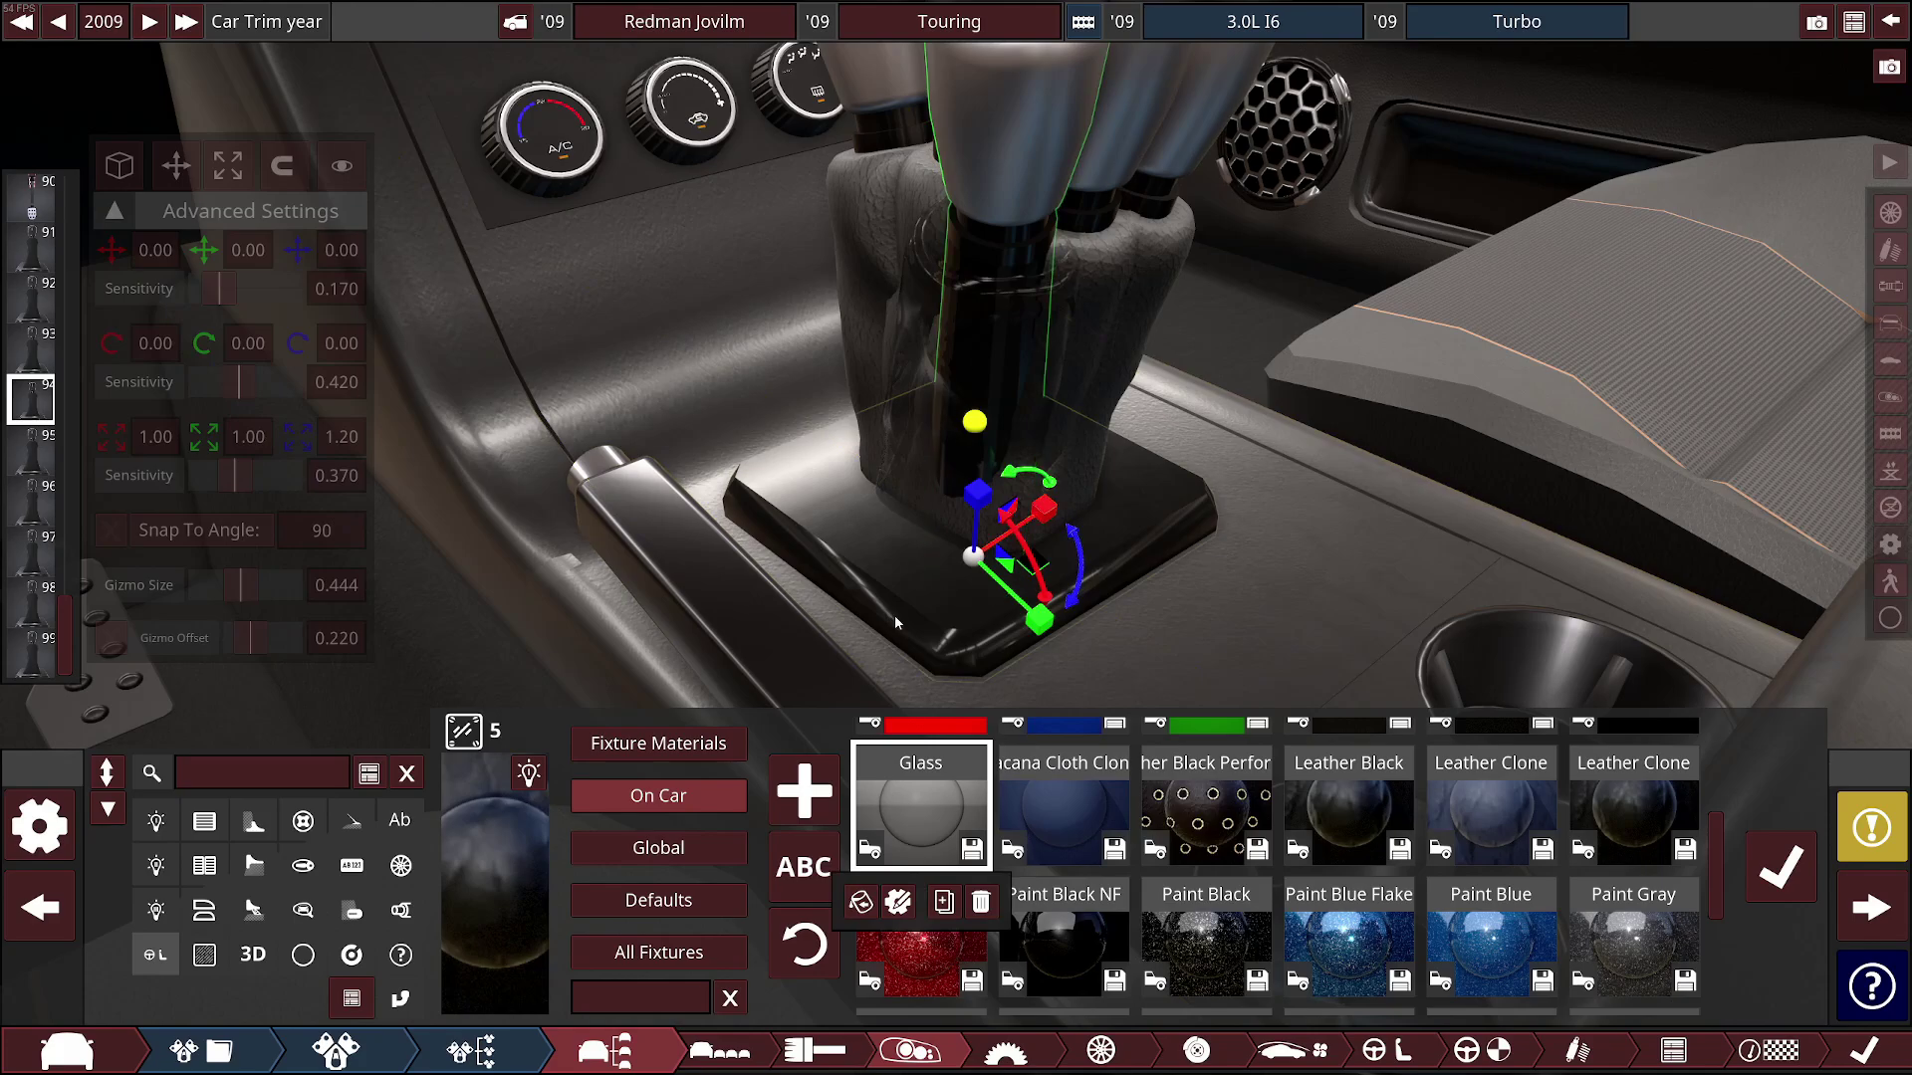
{"action": "left_click", "coordinate": [1351, 827]}
{"action": "left_click", "coordinate": [1289, 901]}
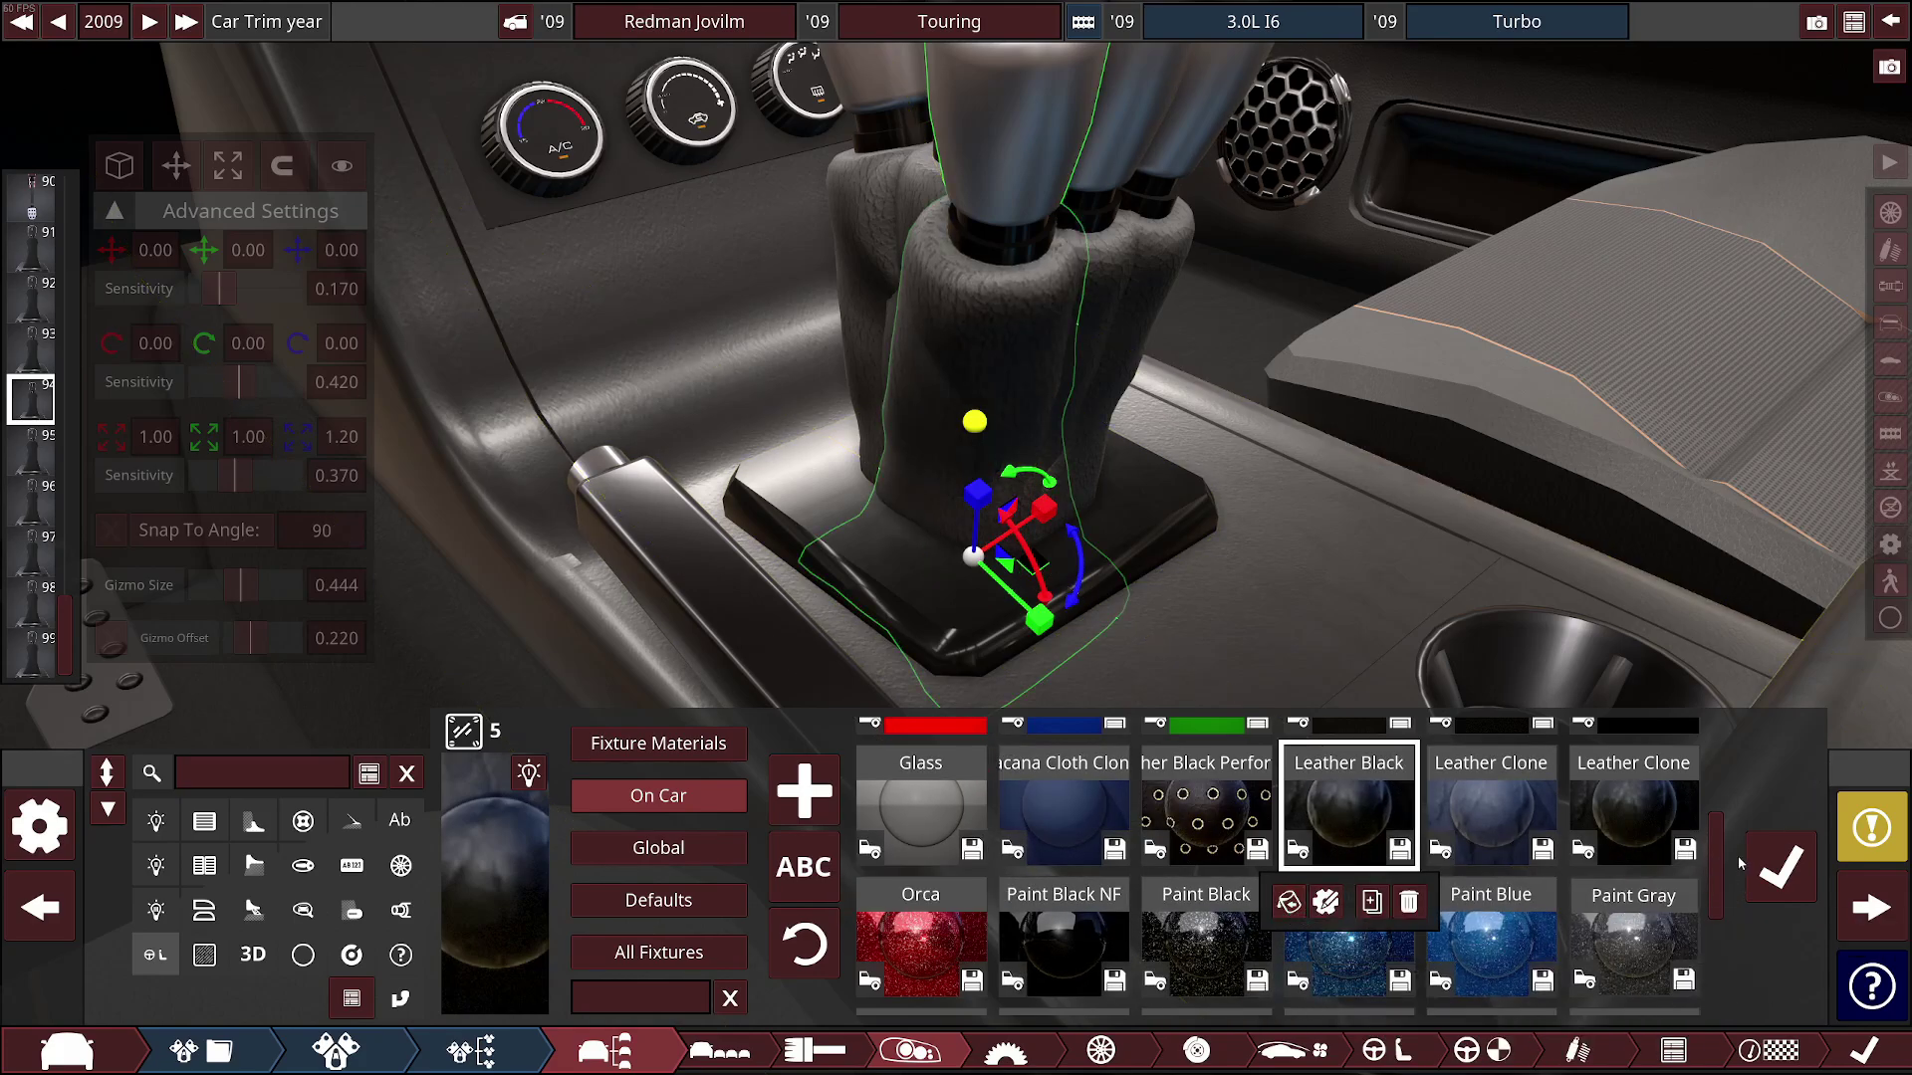
{"action": "left_click", "coordinate": [1782, 853]}
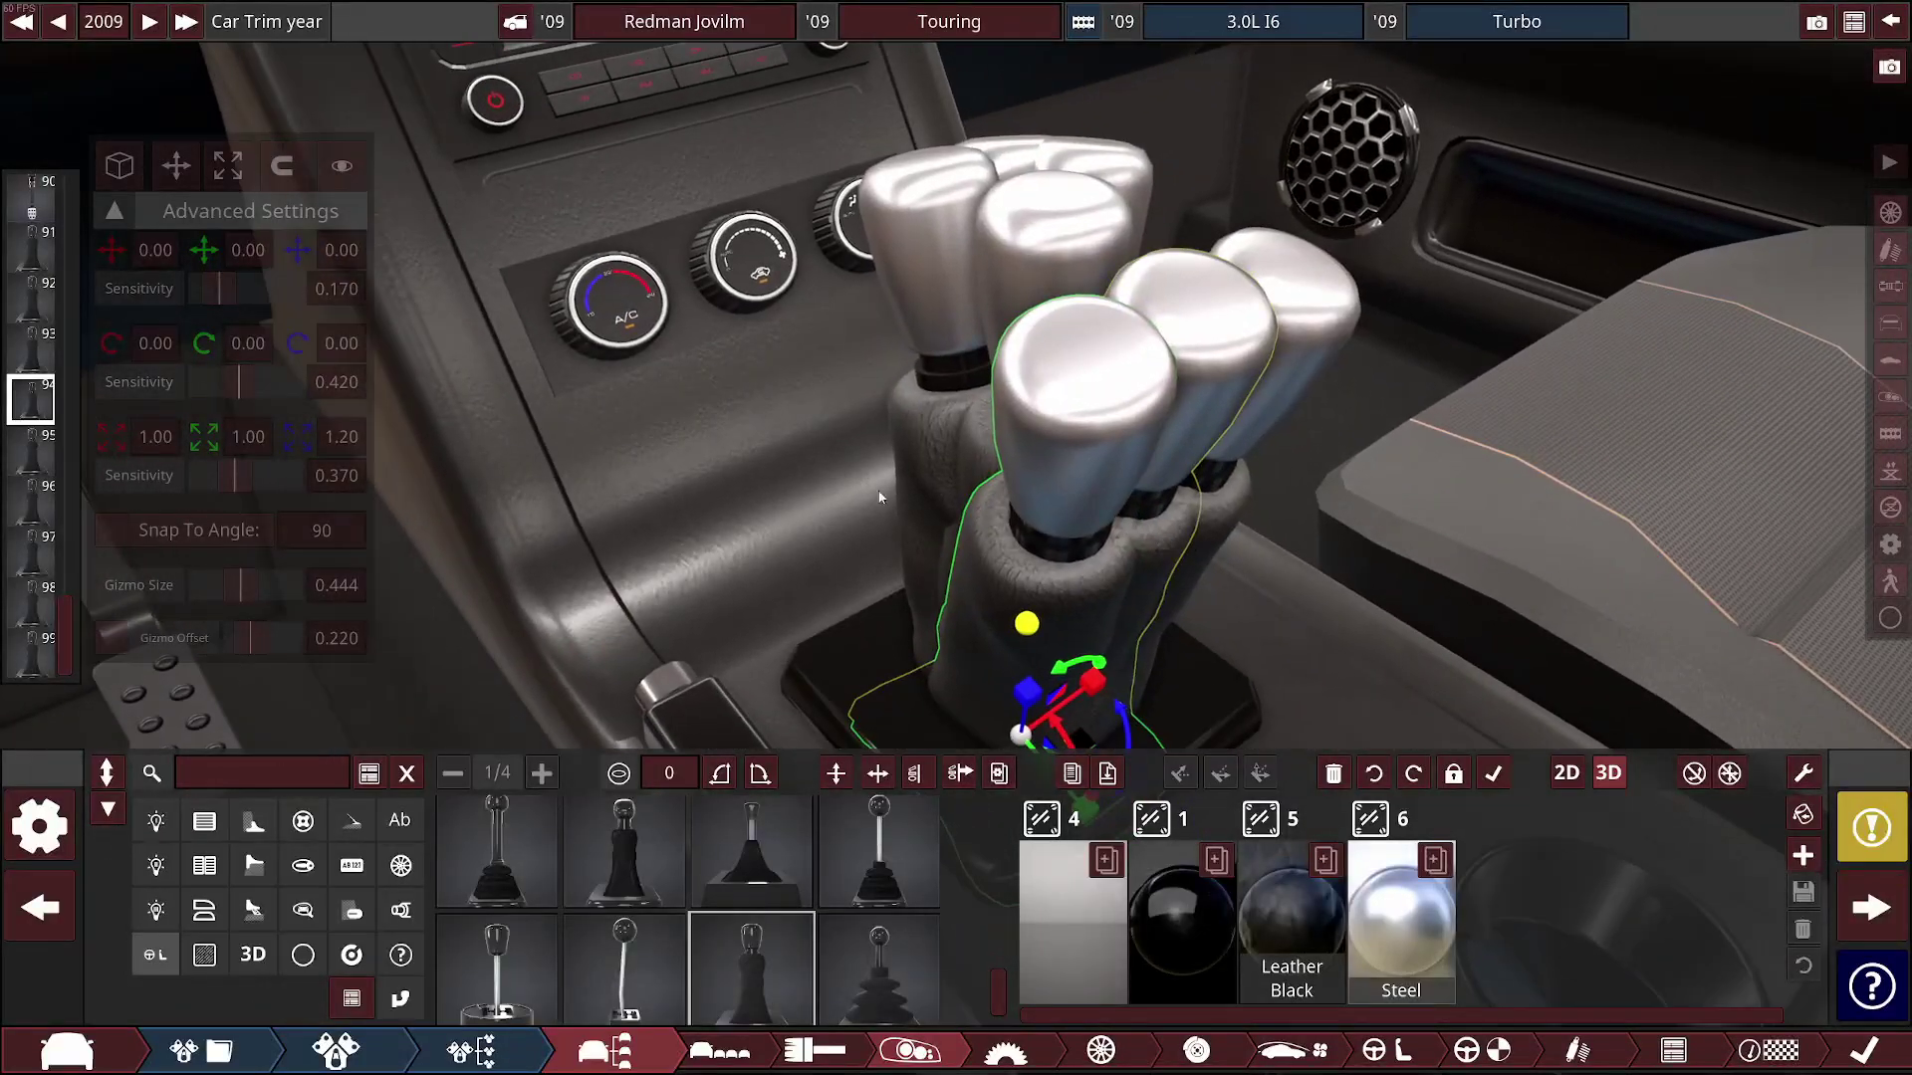
Select the first-gear shifter, fixture 93, and check from several angles how it hangs beneath the console
{"action": "left_click", "coordinate": [31, 348]}
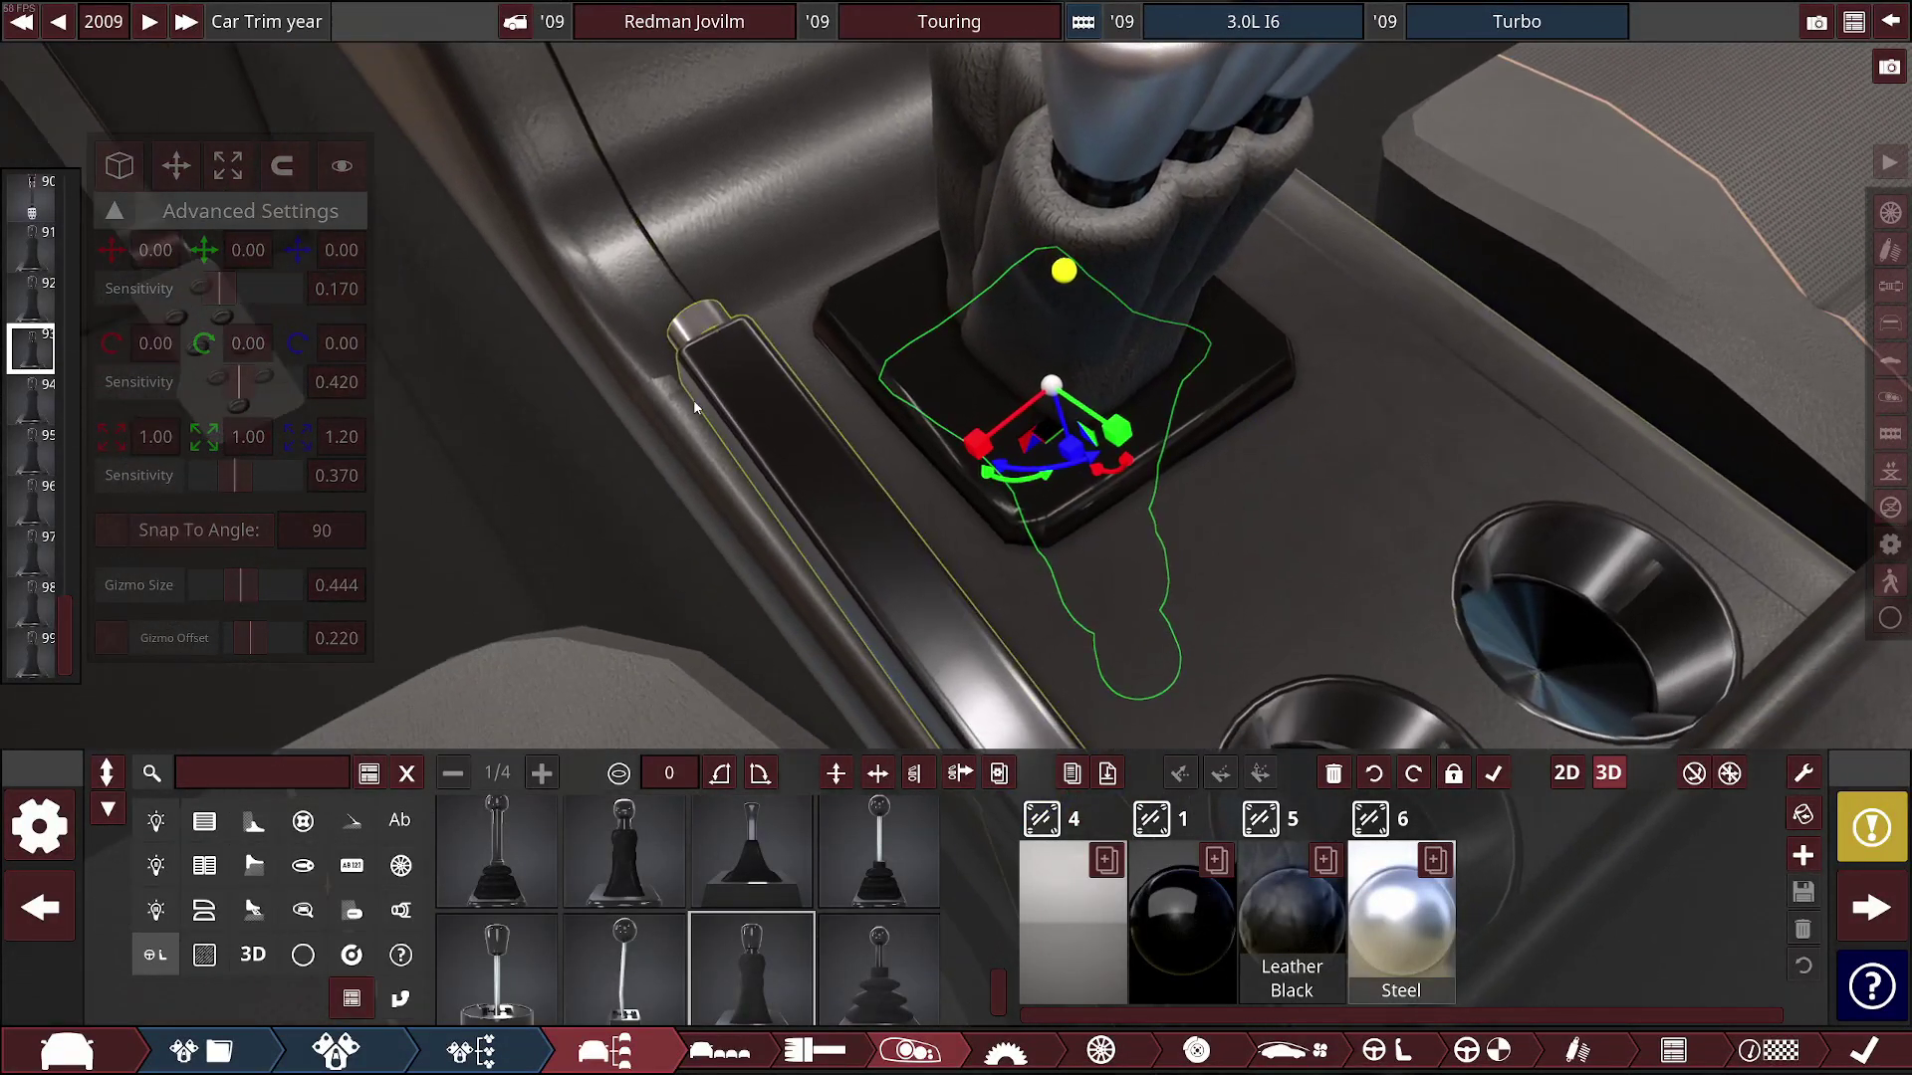
{"action": "left_click_drag", "start_coordinate": [694, 398], "coordinate": [655, 456]}
{"action": "left_click_drag", "start_coordinate": [881, 519], "coordinate": [913, 447]}
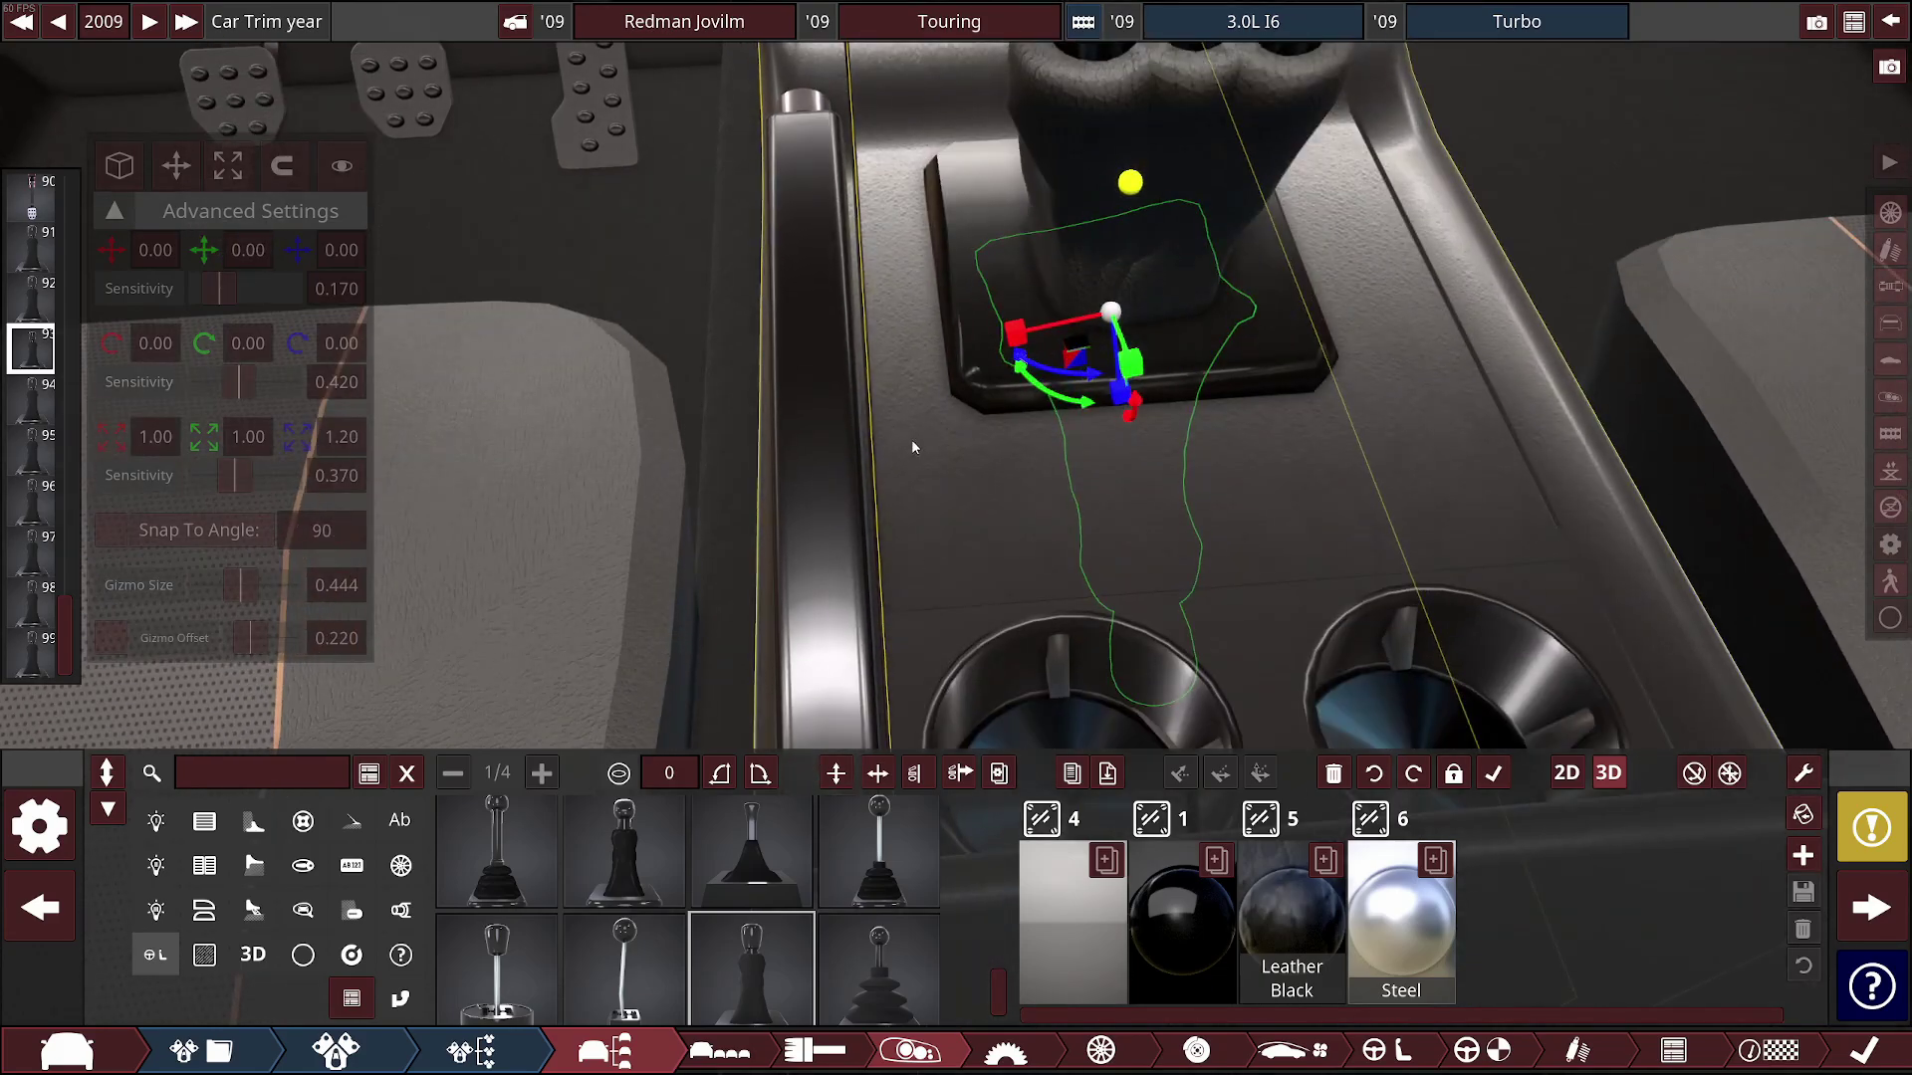
{"action": "left_click_drag", "start_coordinate": [1114, 468], "coordinate": [1070, 612]}
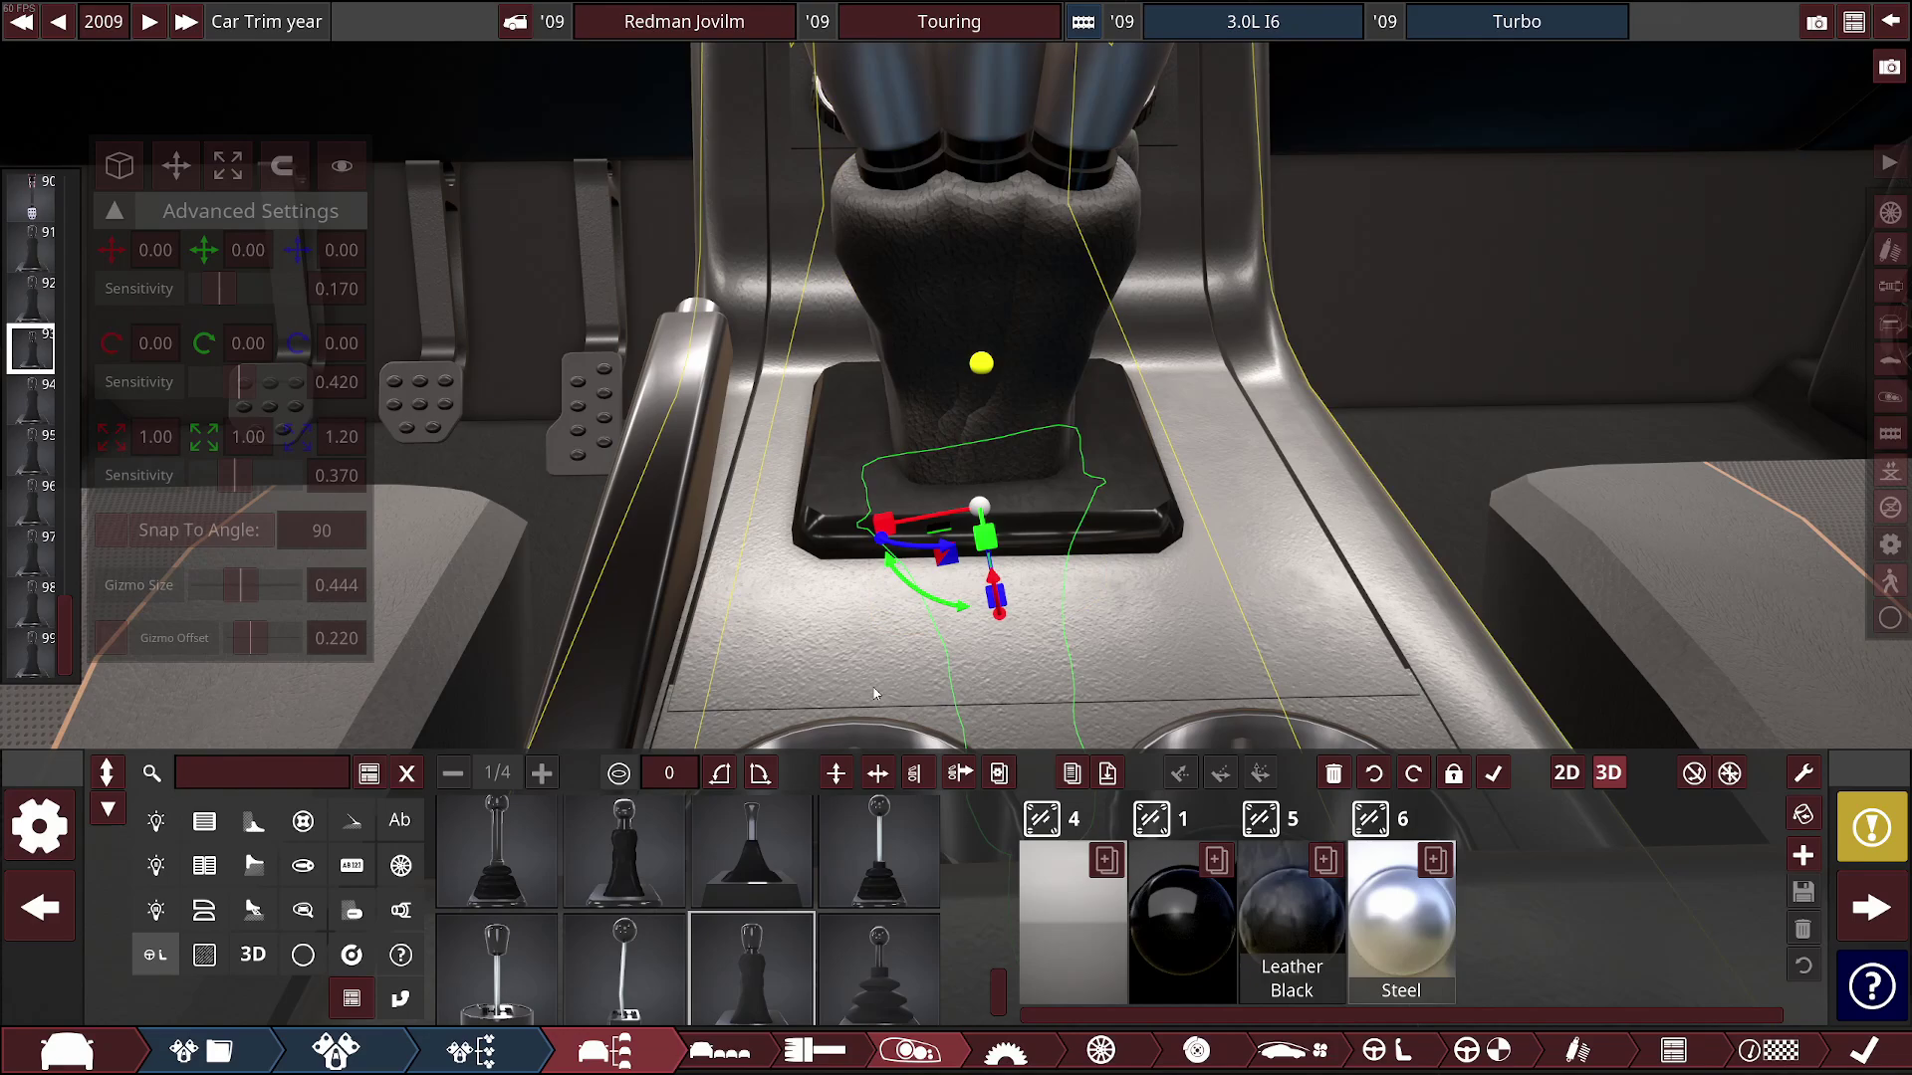
{"action": "left_click_drag", "start_coordinate": [852, 603], "coordinate": [1109, 621]}
In AutoBeam Animation Generator, calculate the first-gear line for prop 93 with minimum value 0 and maximum value 2
{"action": "key", "text": "alt+Tab"}
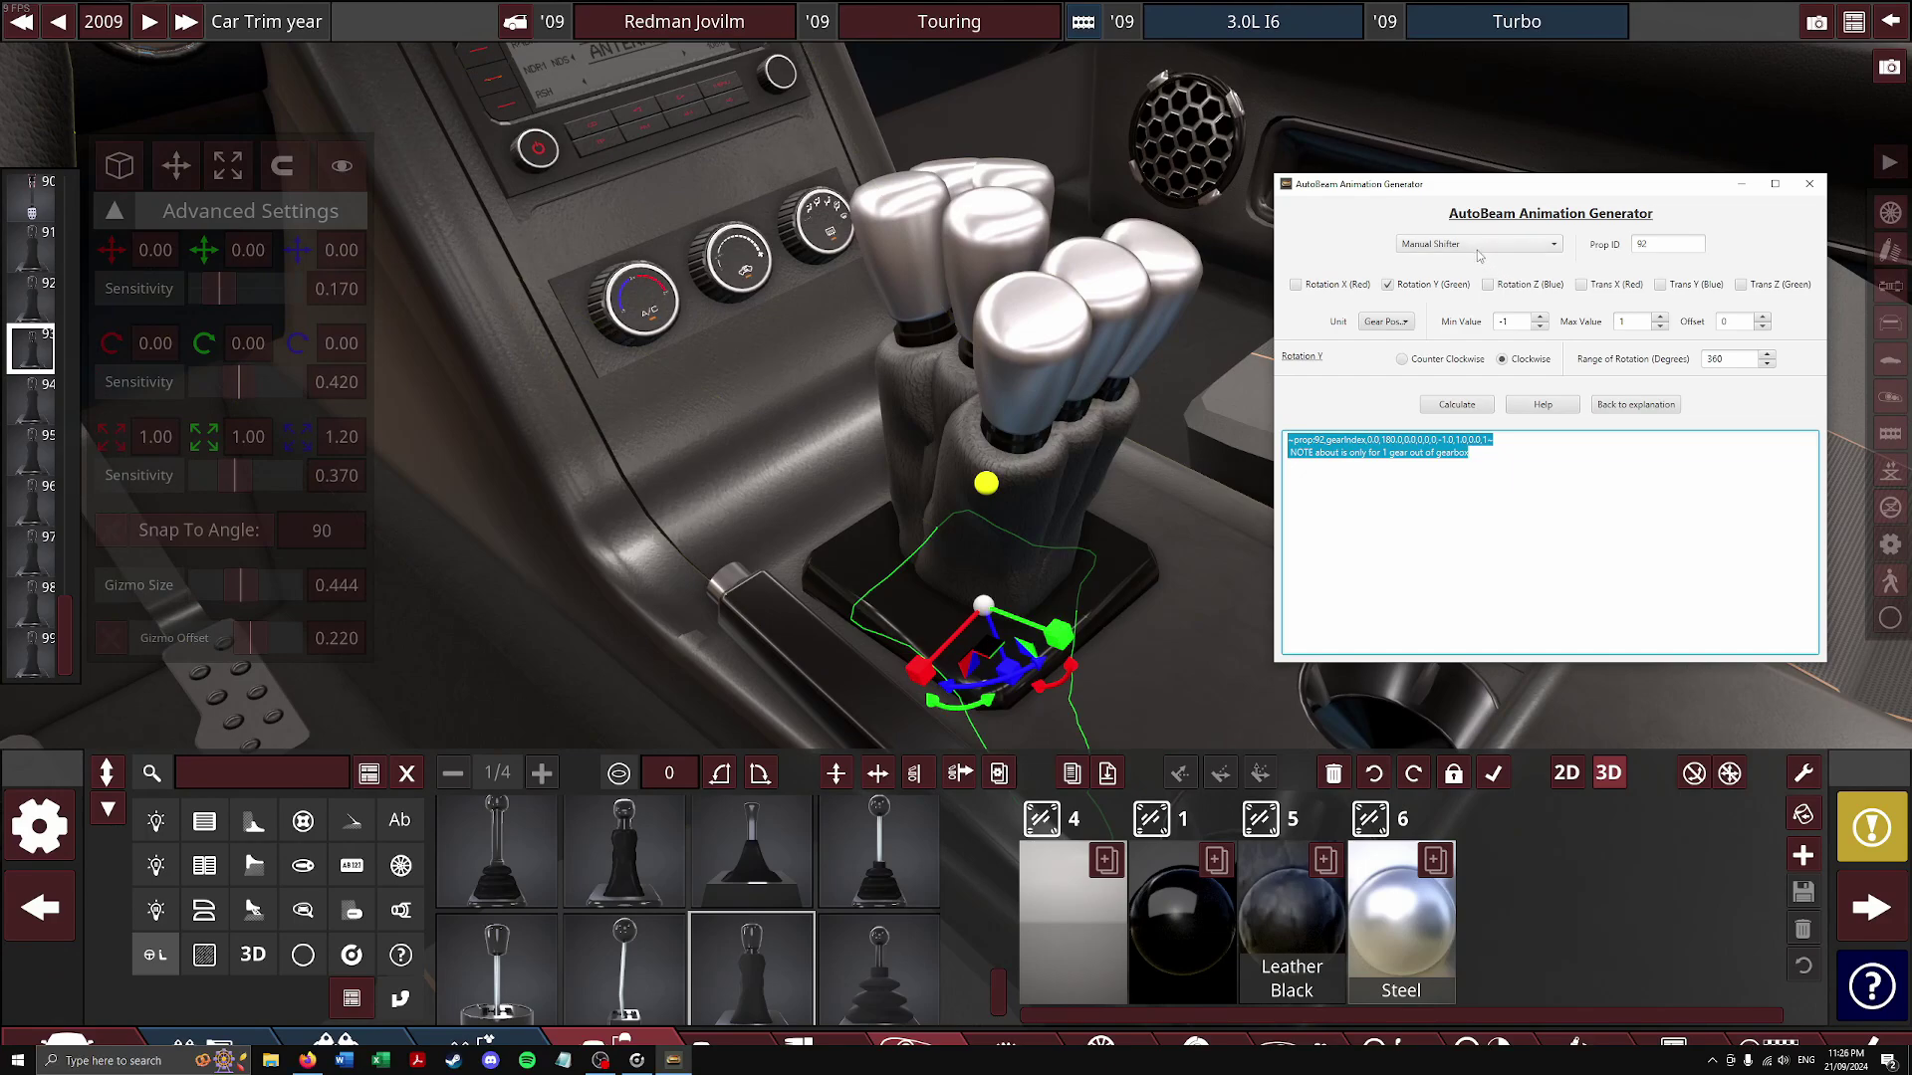
{"action": "double_click", "coordinate": [1692, 250]}
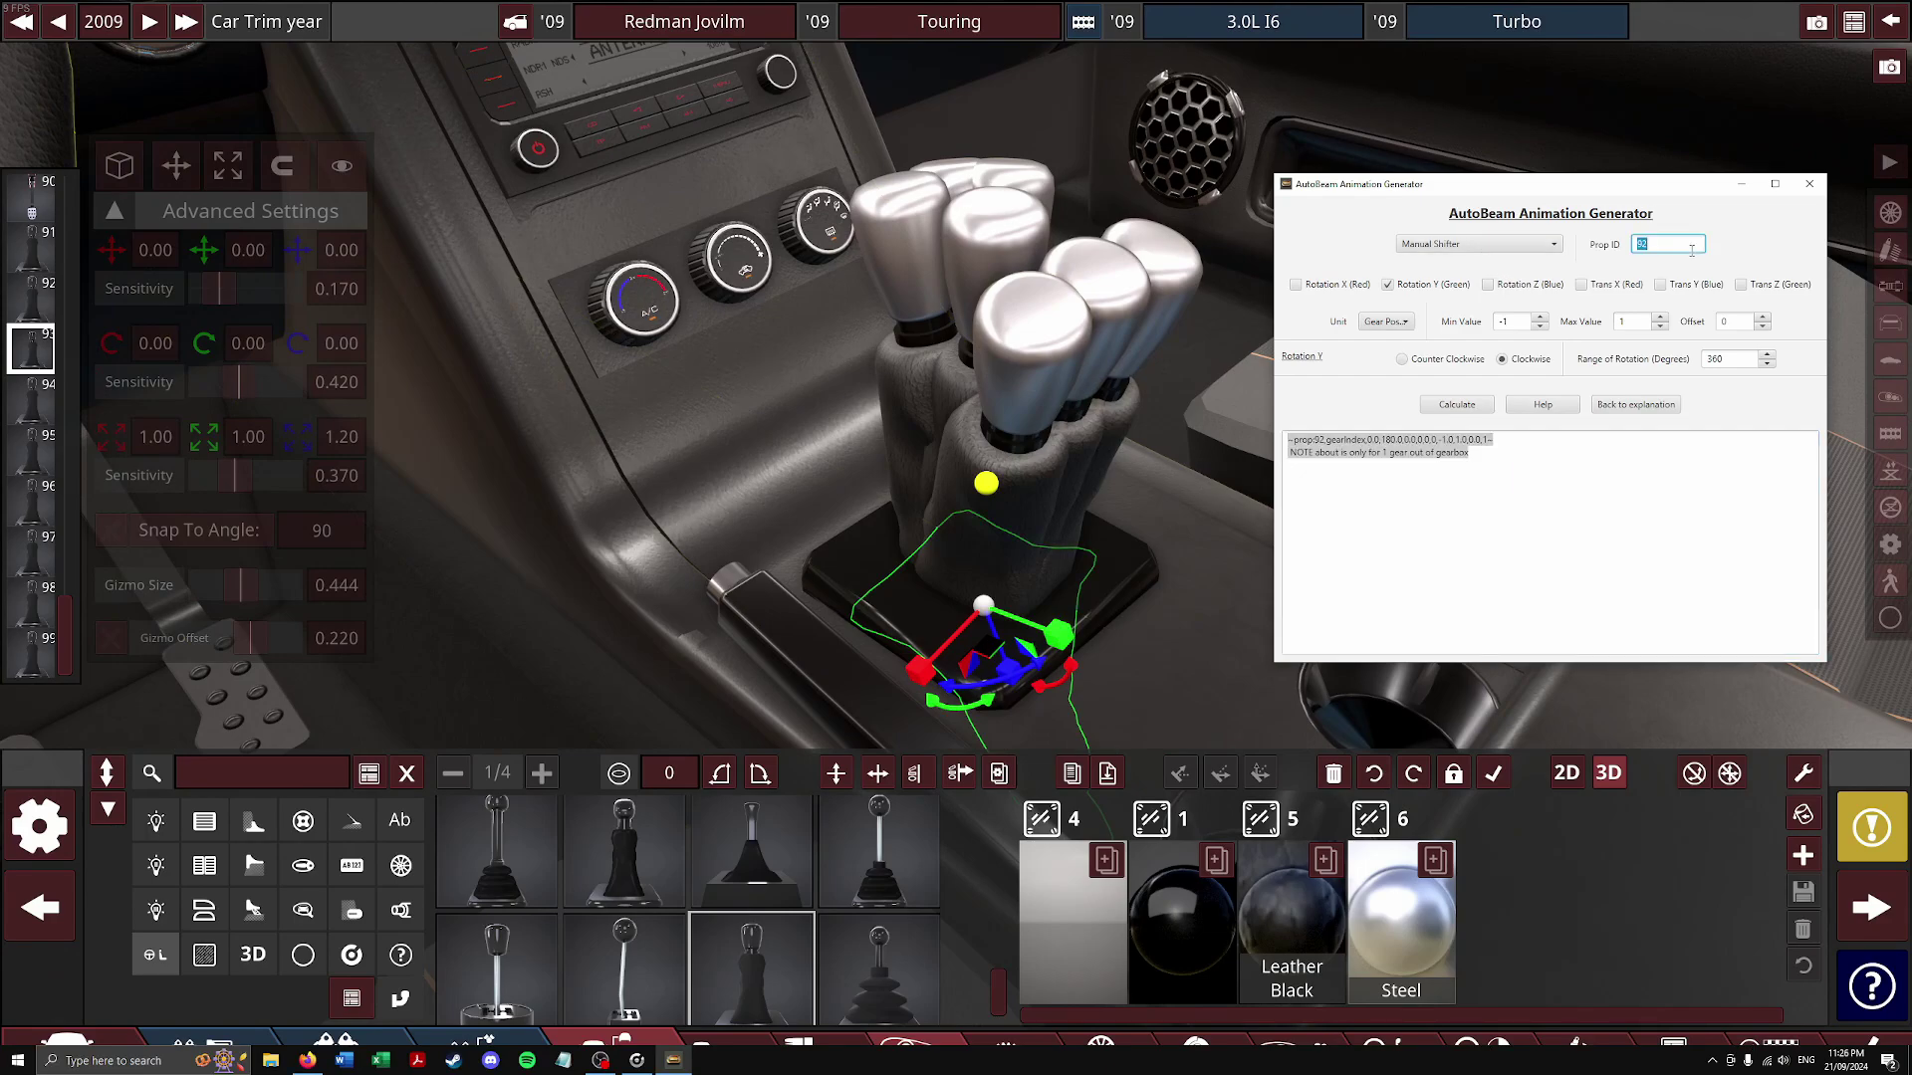
{"action": "left_click", "coordinate": [1663, 406]}
{"action": "left_click", "coordinate": [1609, 488]}
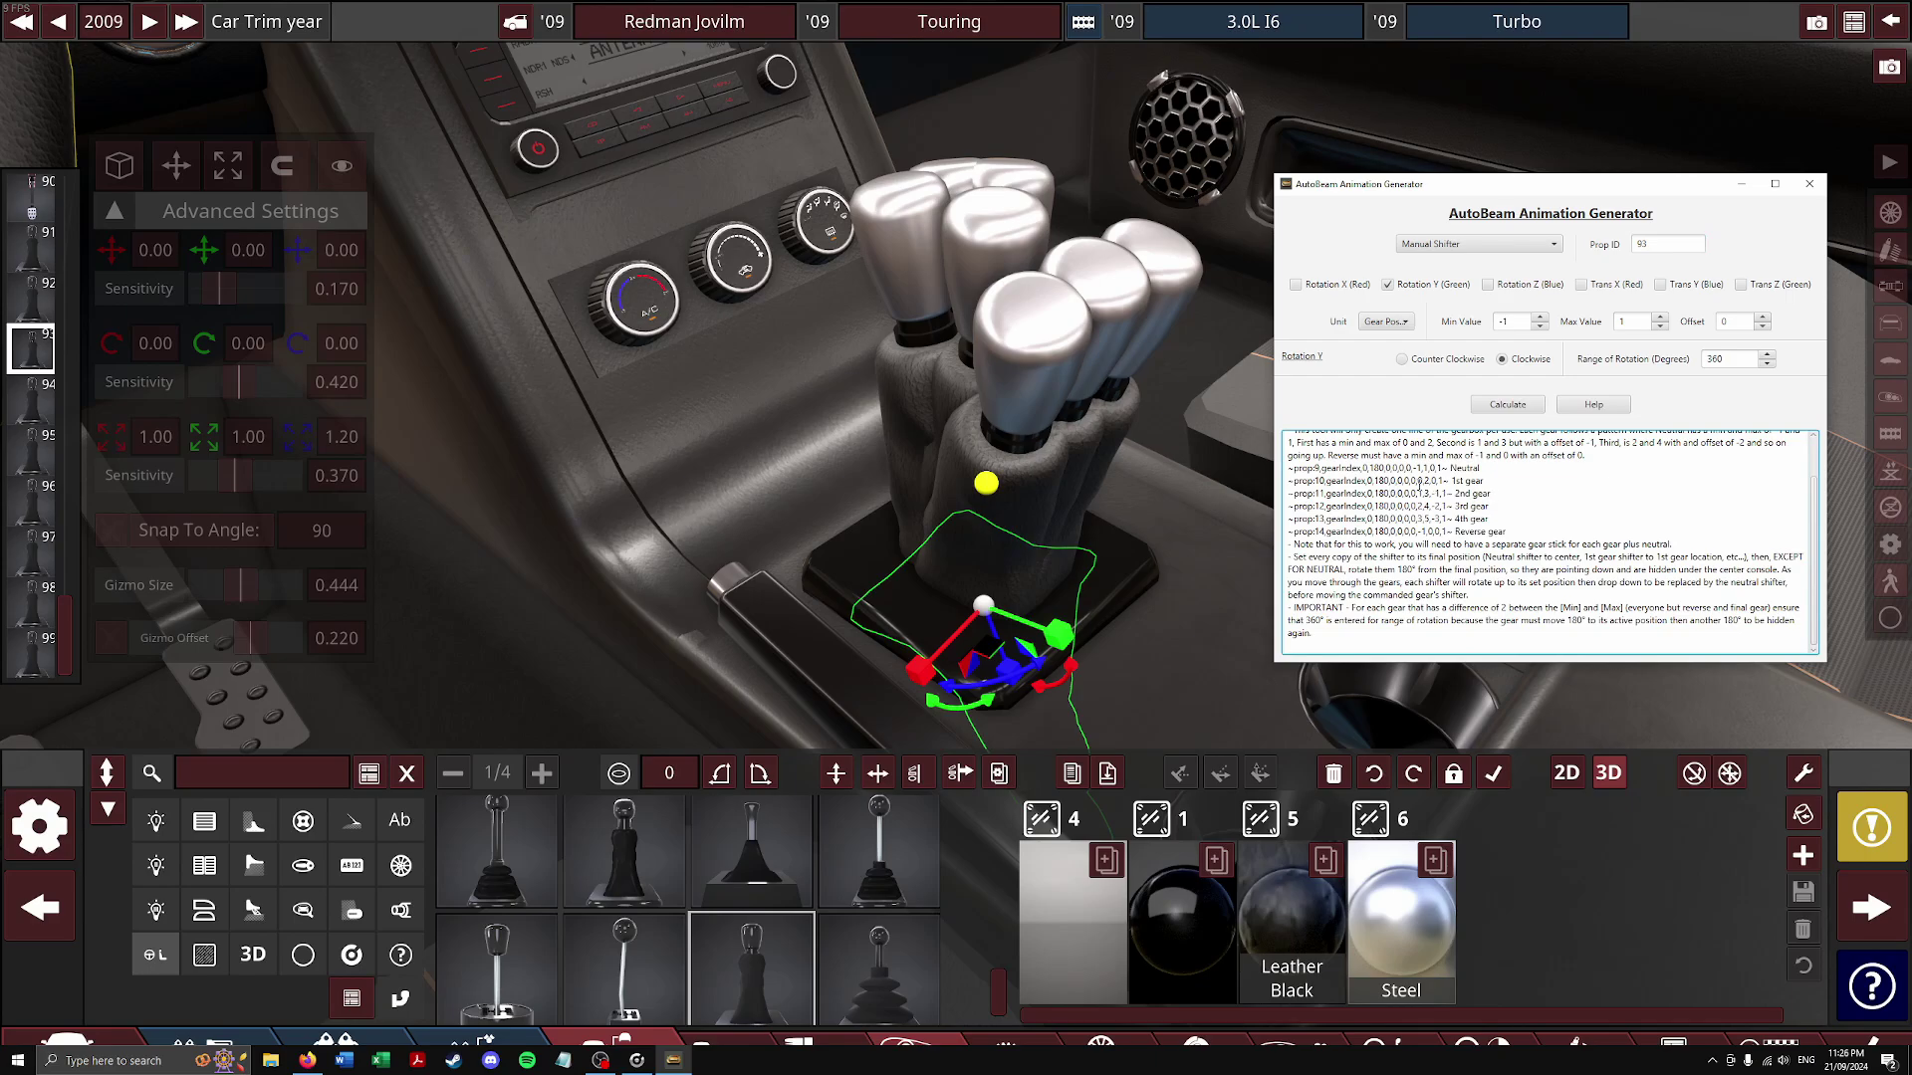
{"action": "left_click", "coordinate": [1539, 319]}
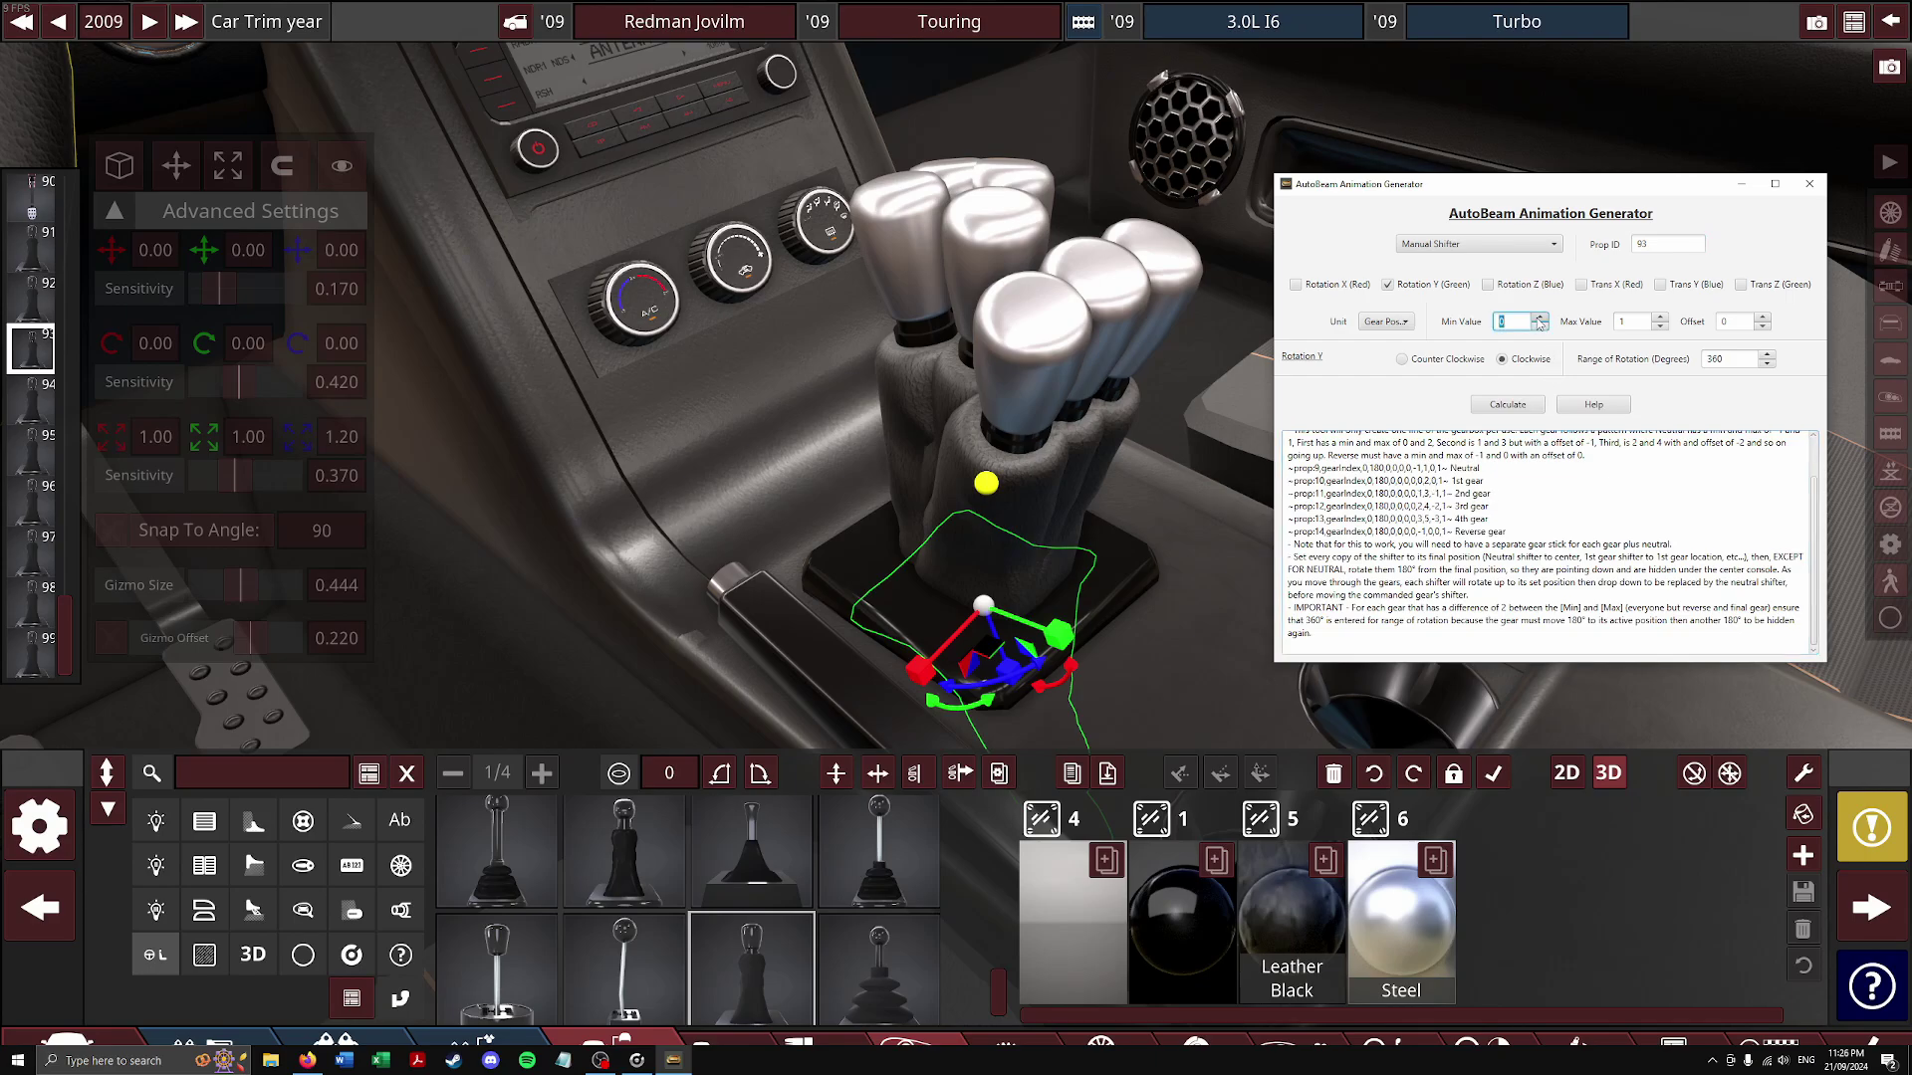
{"action": "left_click", "coordinate": [1659, 318]}
{"action": "left_click", "coordinate": [1507, 404]}
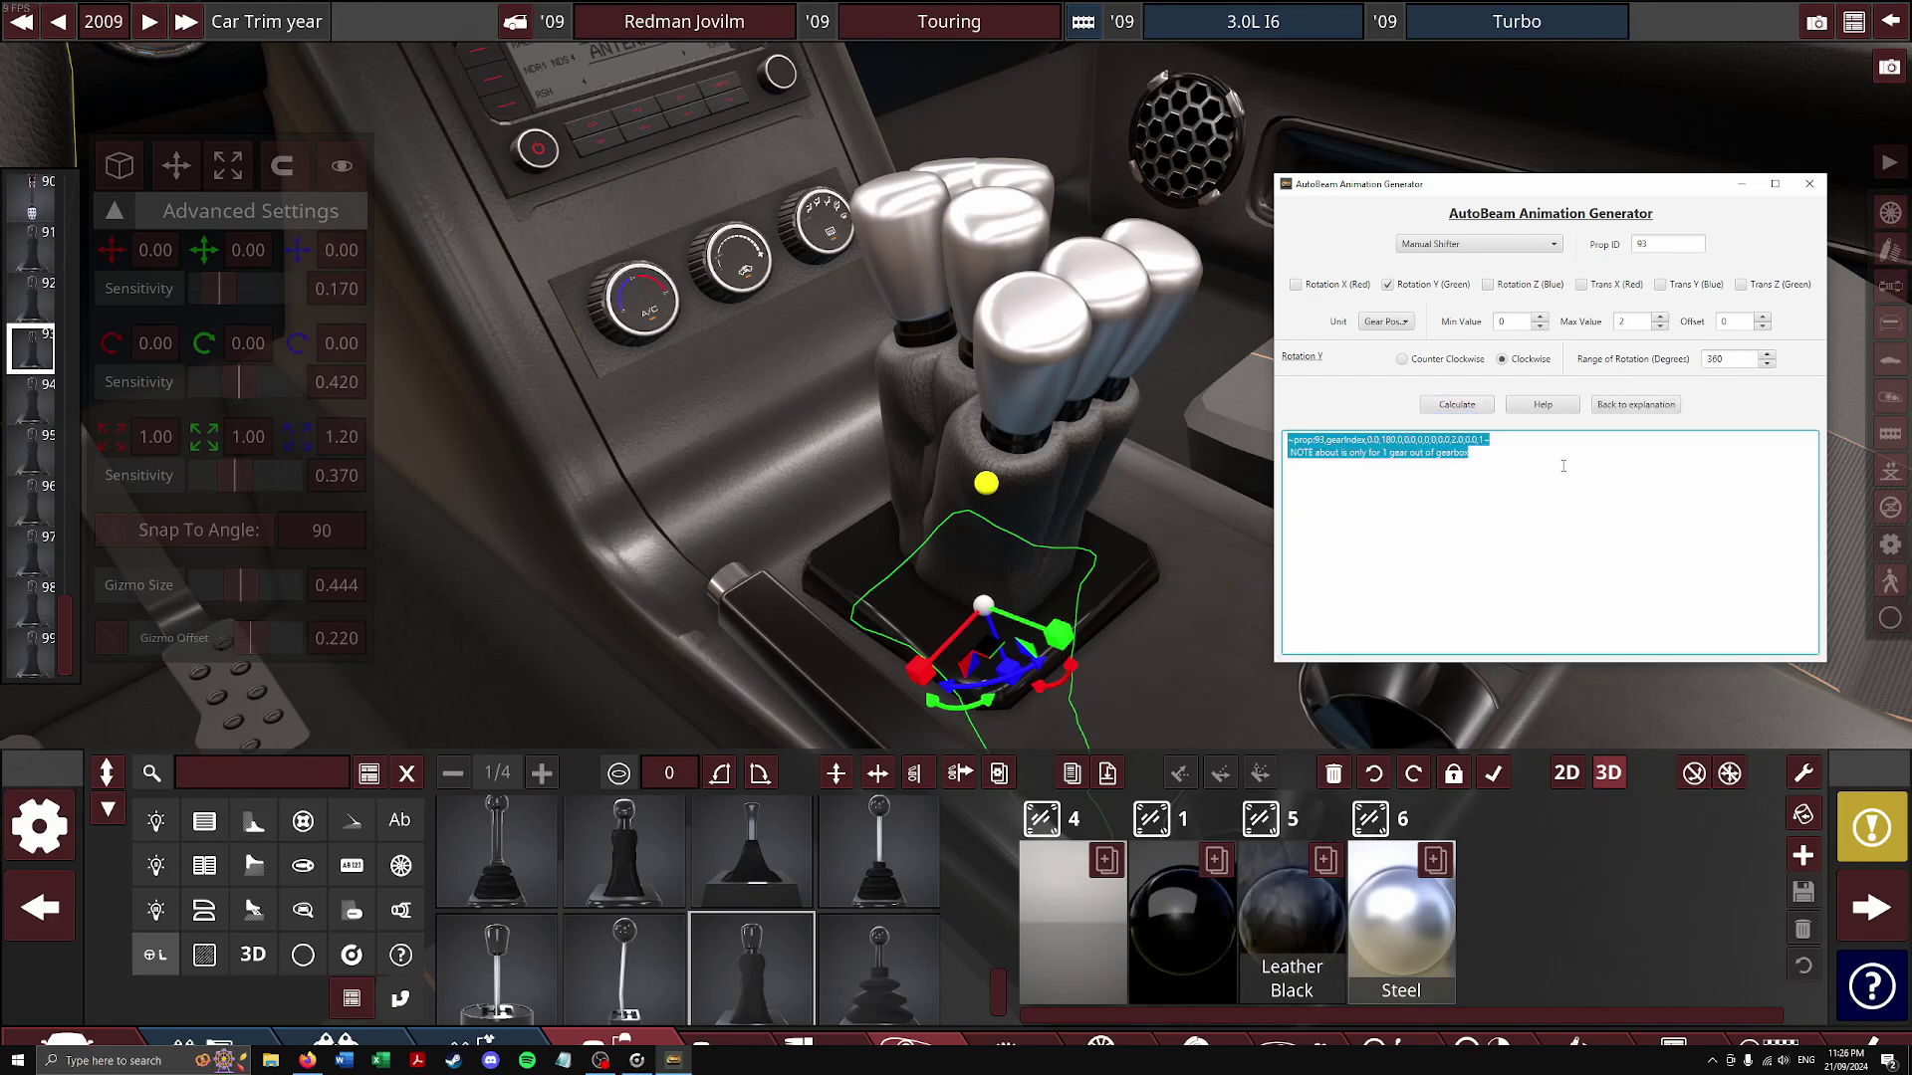
Copy the calculated prop 93 line into Automation's trim description, below the prop 92 line, and return to the fixtures
{"action": "left_click", "coordinate": [1526, 453]}
{"action": "left_click_drag", "start_coordinate": [1491, 439], "coordinate": [1287, 439]}
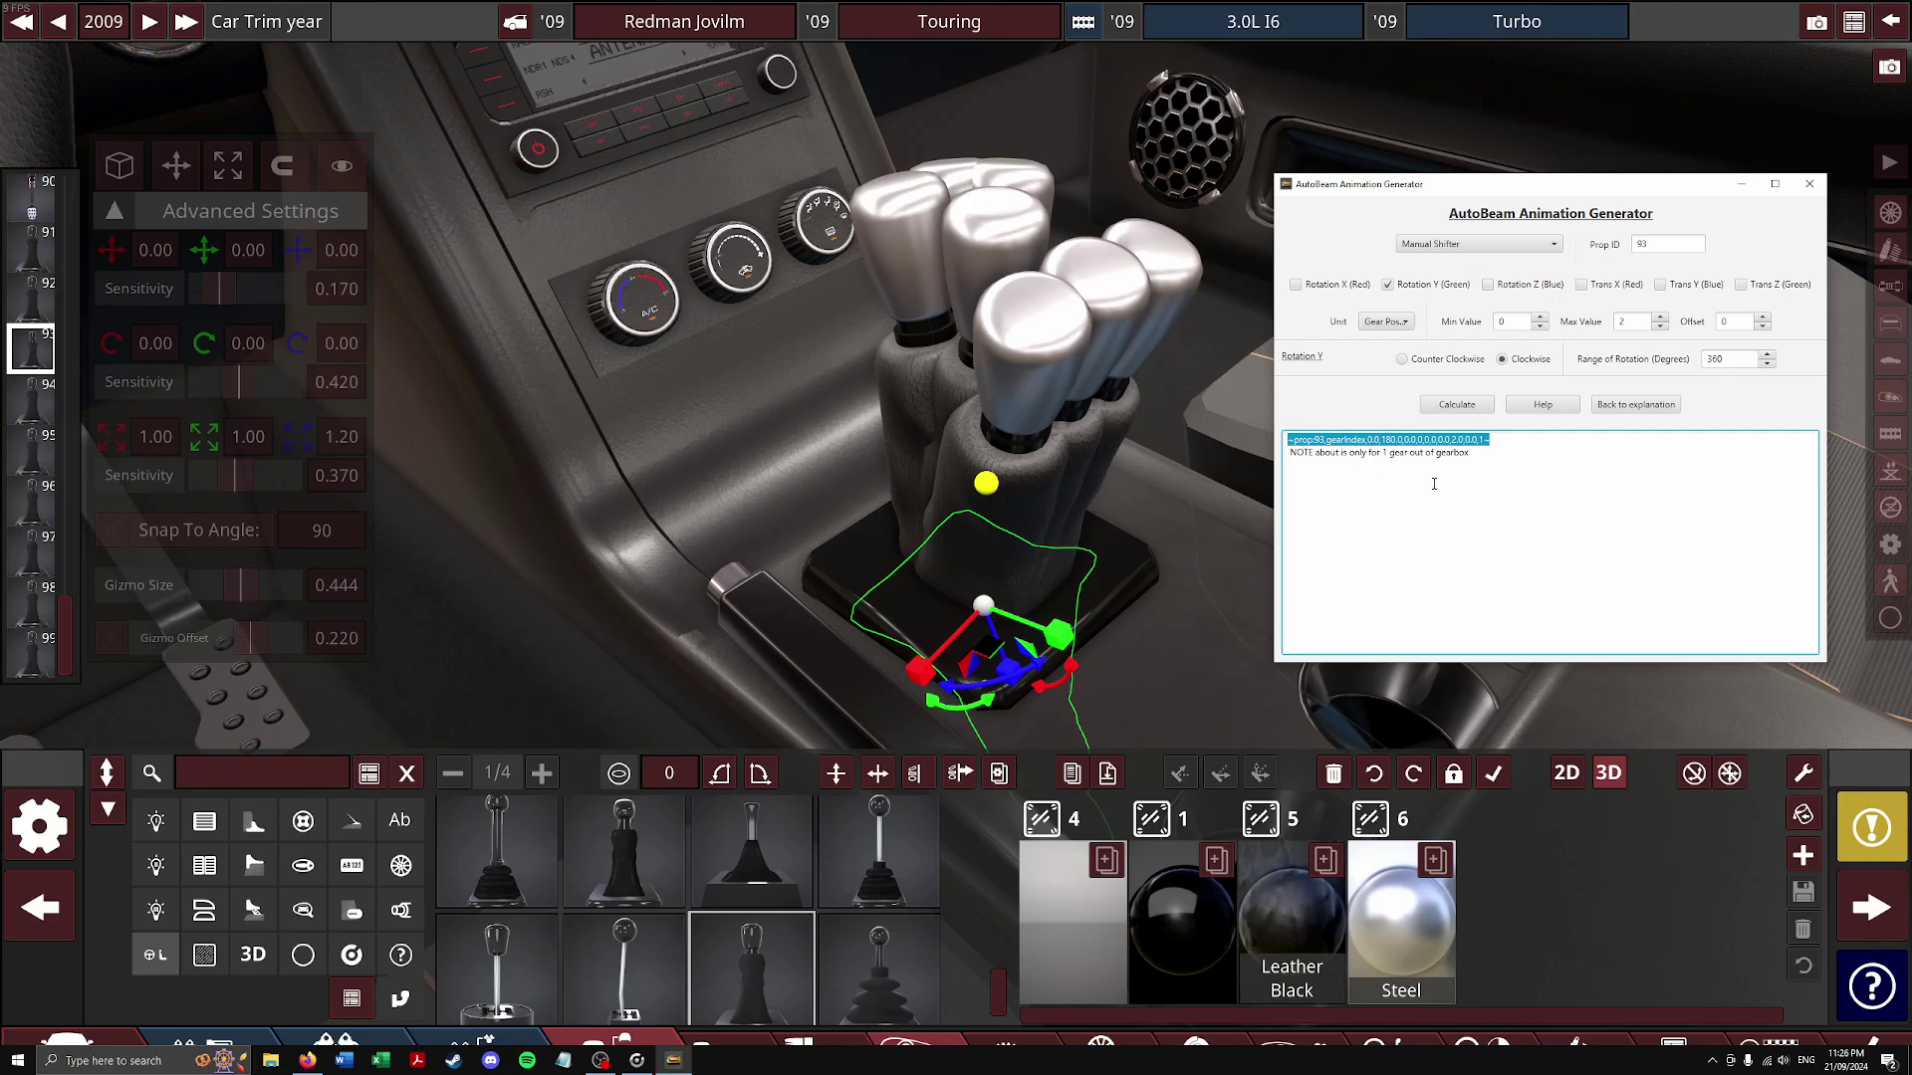
{"action": "left_click", "coordinate": [1712, 1035]}
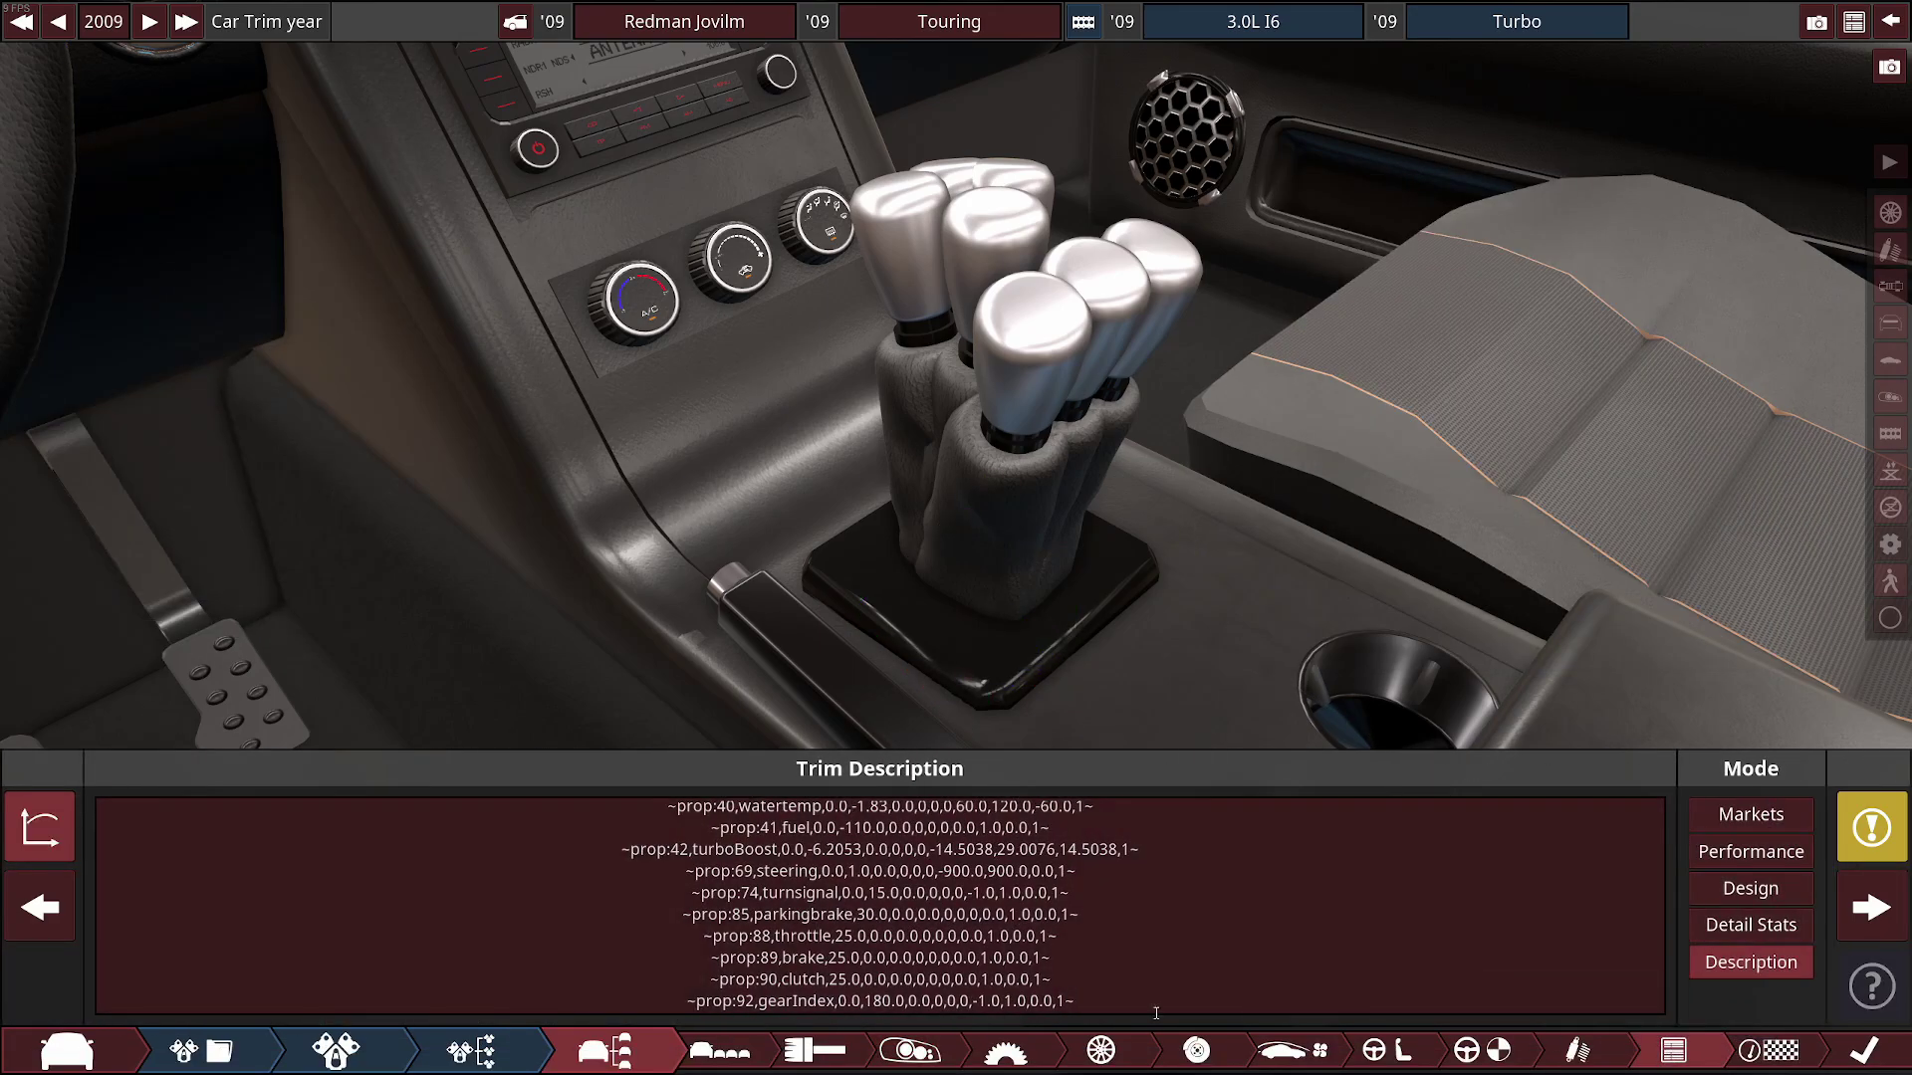
{"action": "scroll", "coordinate": [1130, 1003], "scroll_direction": "down", "scroll_amount": 1}
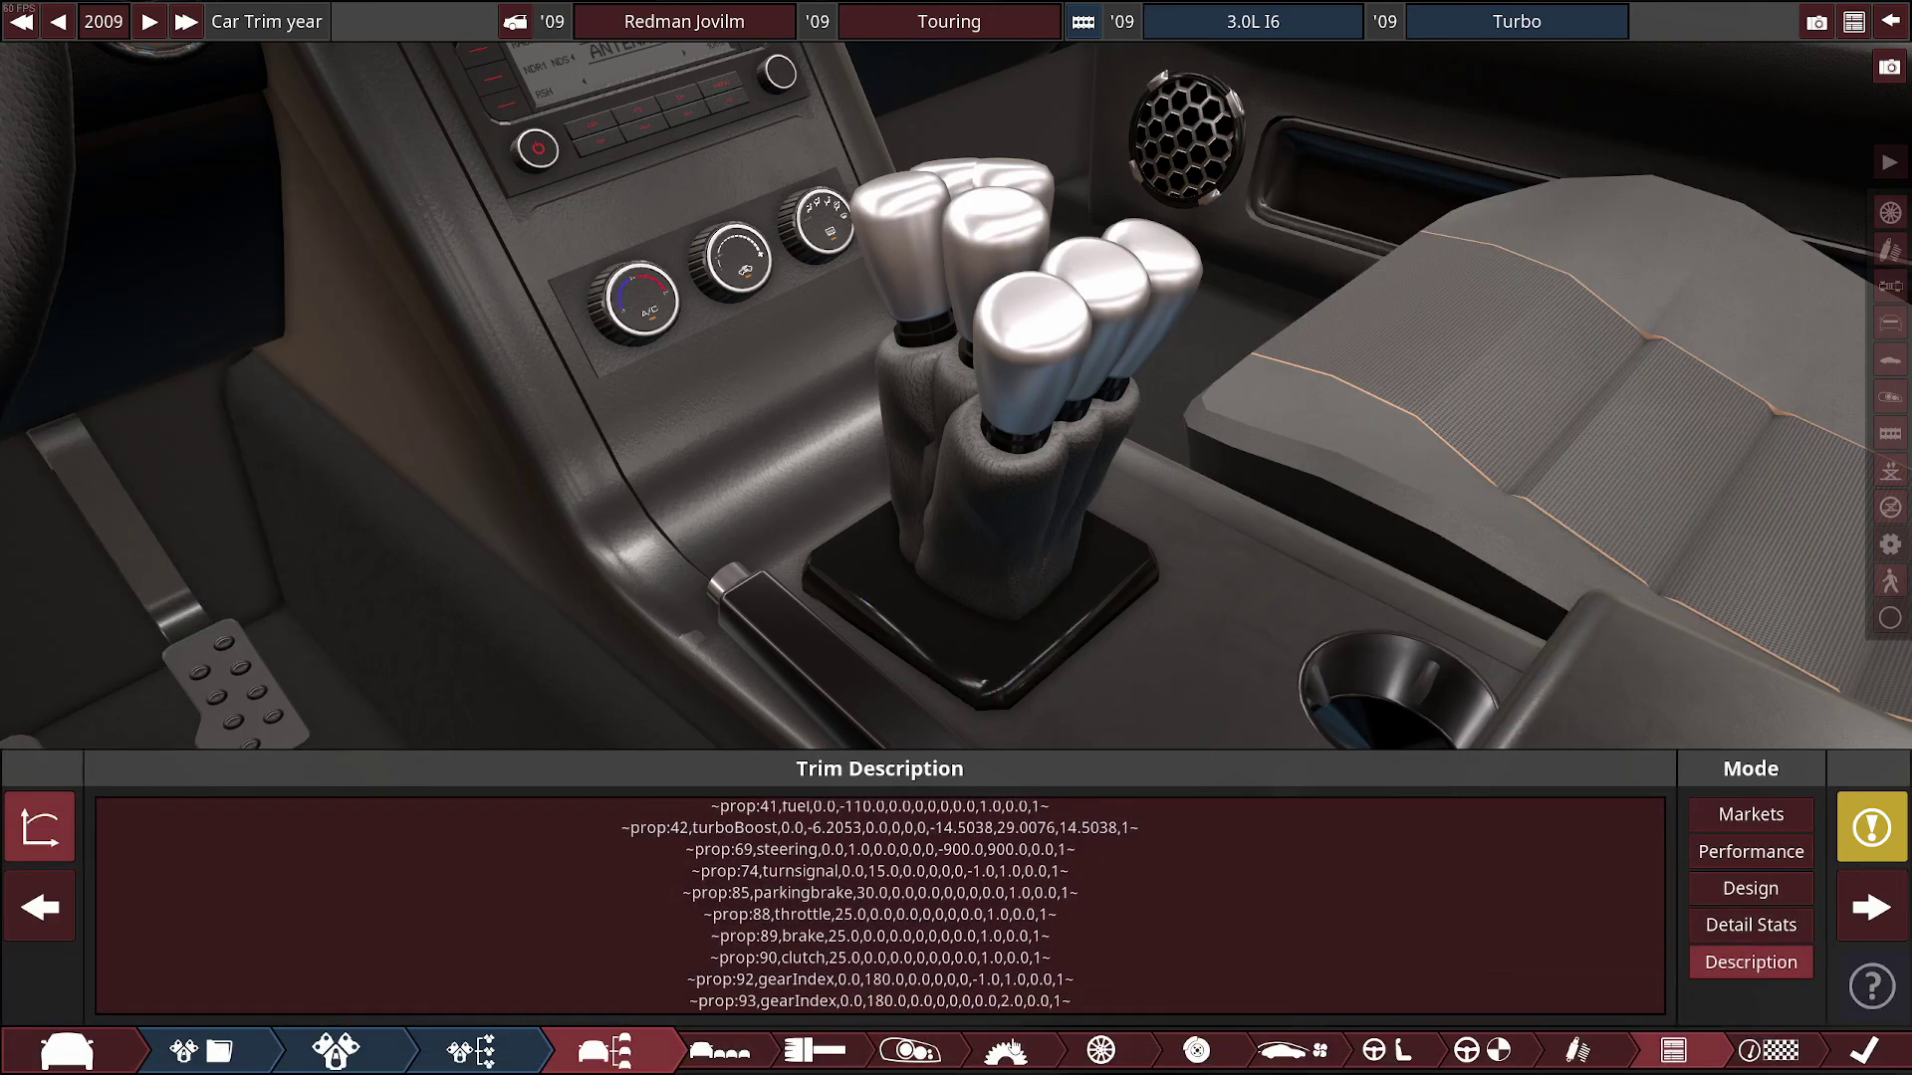
{"action": "left_click", "coordinate": [1006, 1051]}
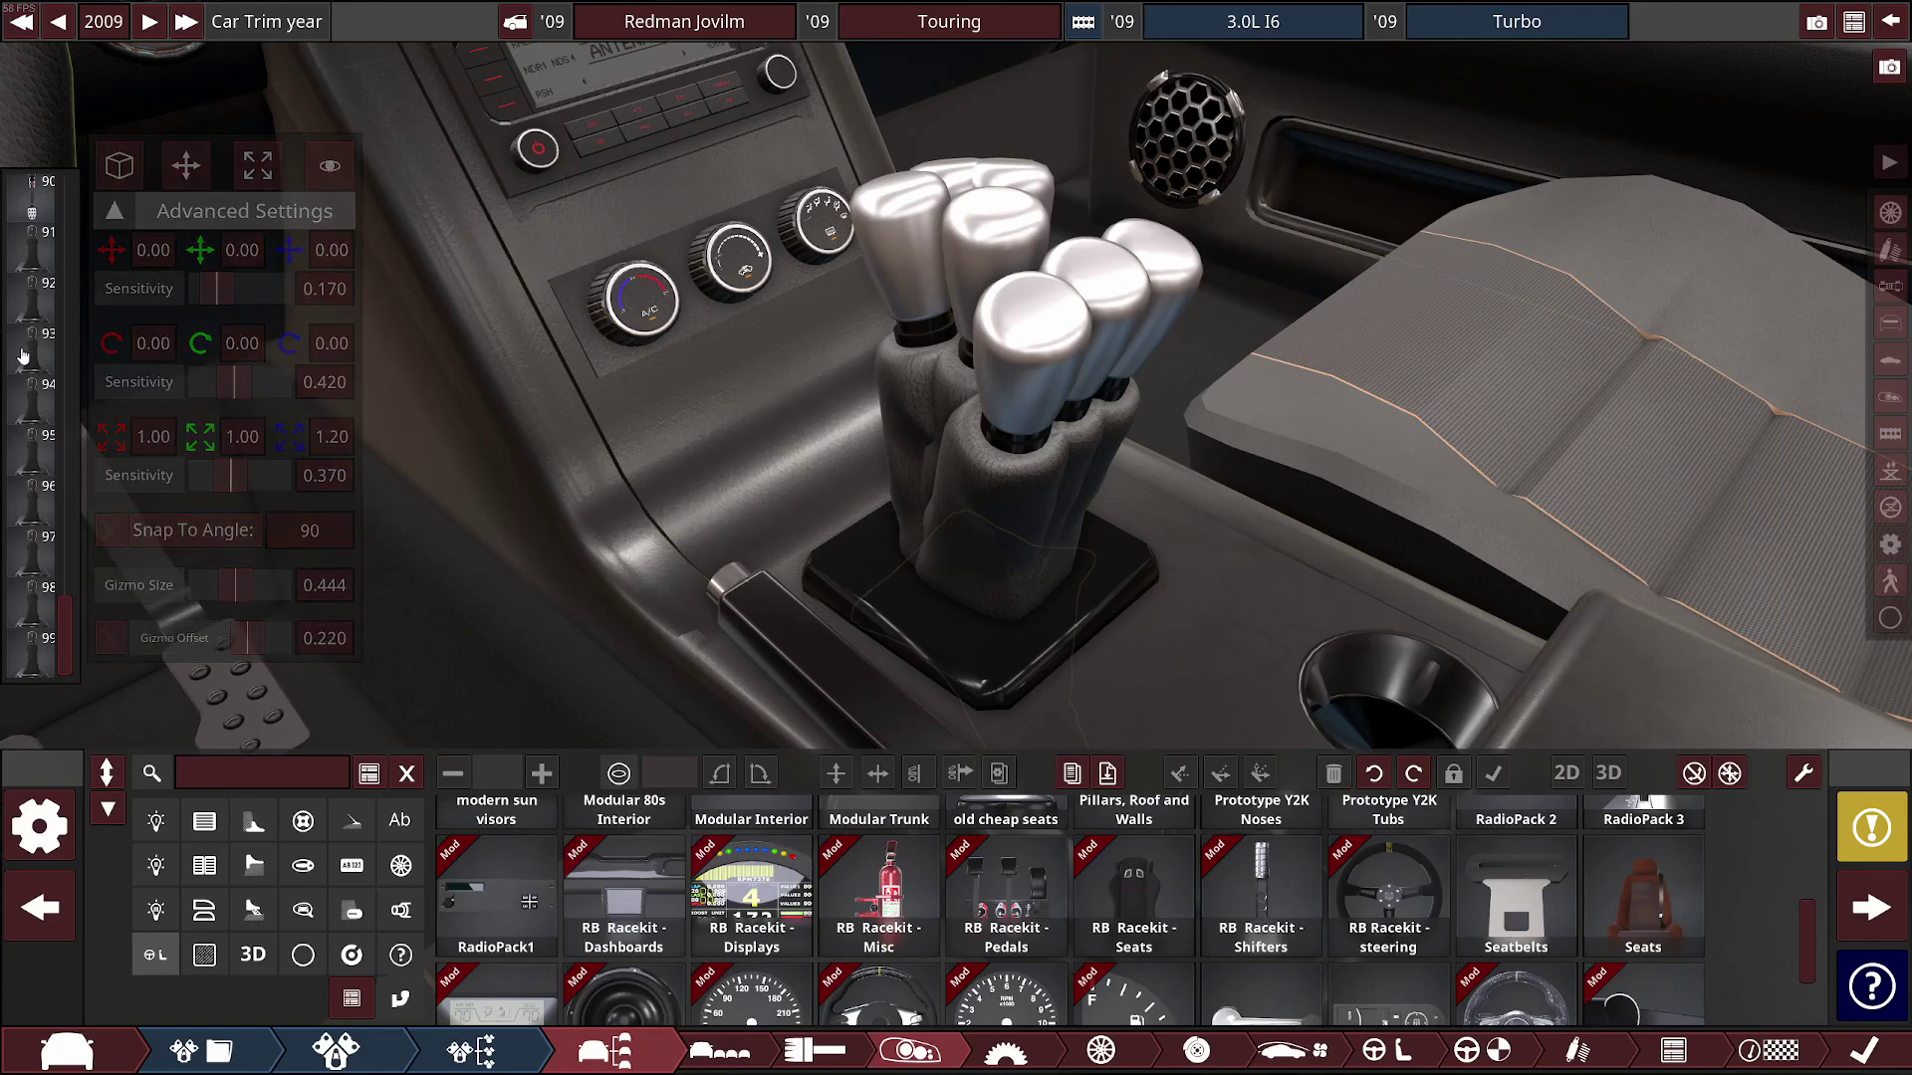
Rotate the second- and third-gear shifters, fixtures 94 and 95, 90 degrees each about their Y axes
{"action": "left_click", "coordinate": [25, 403]}
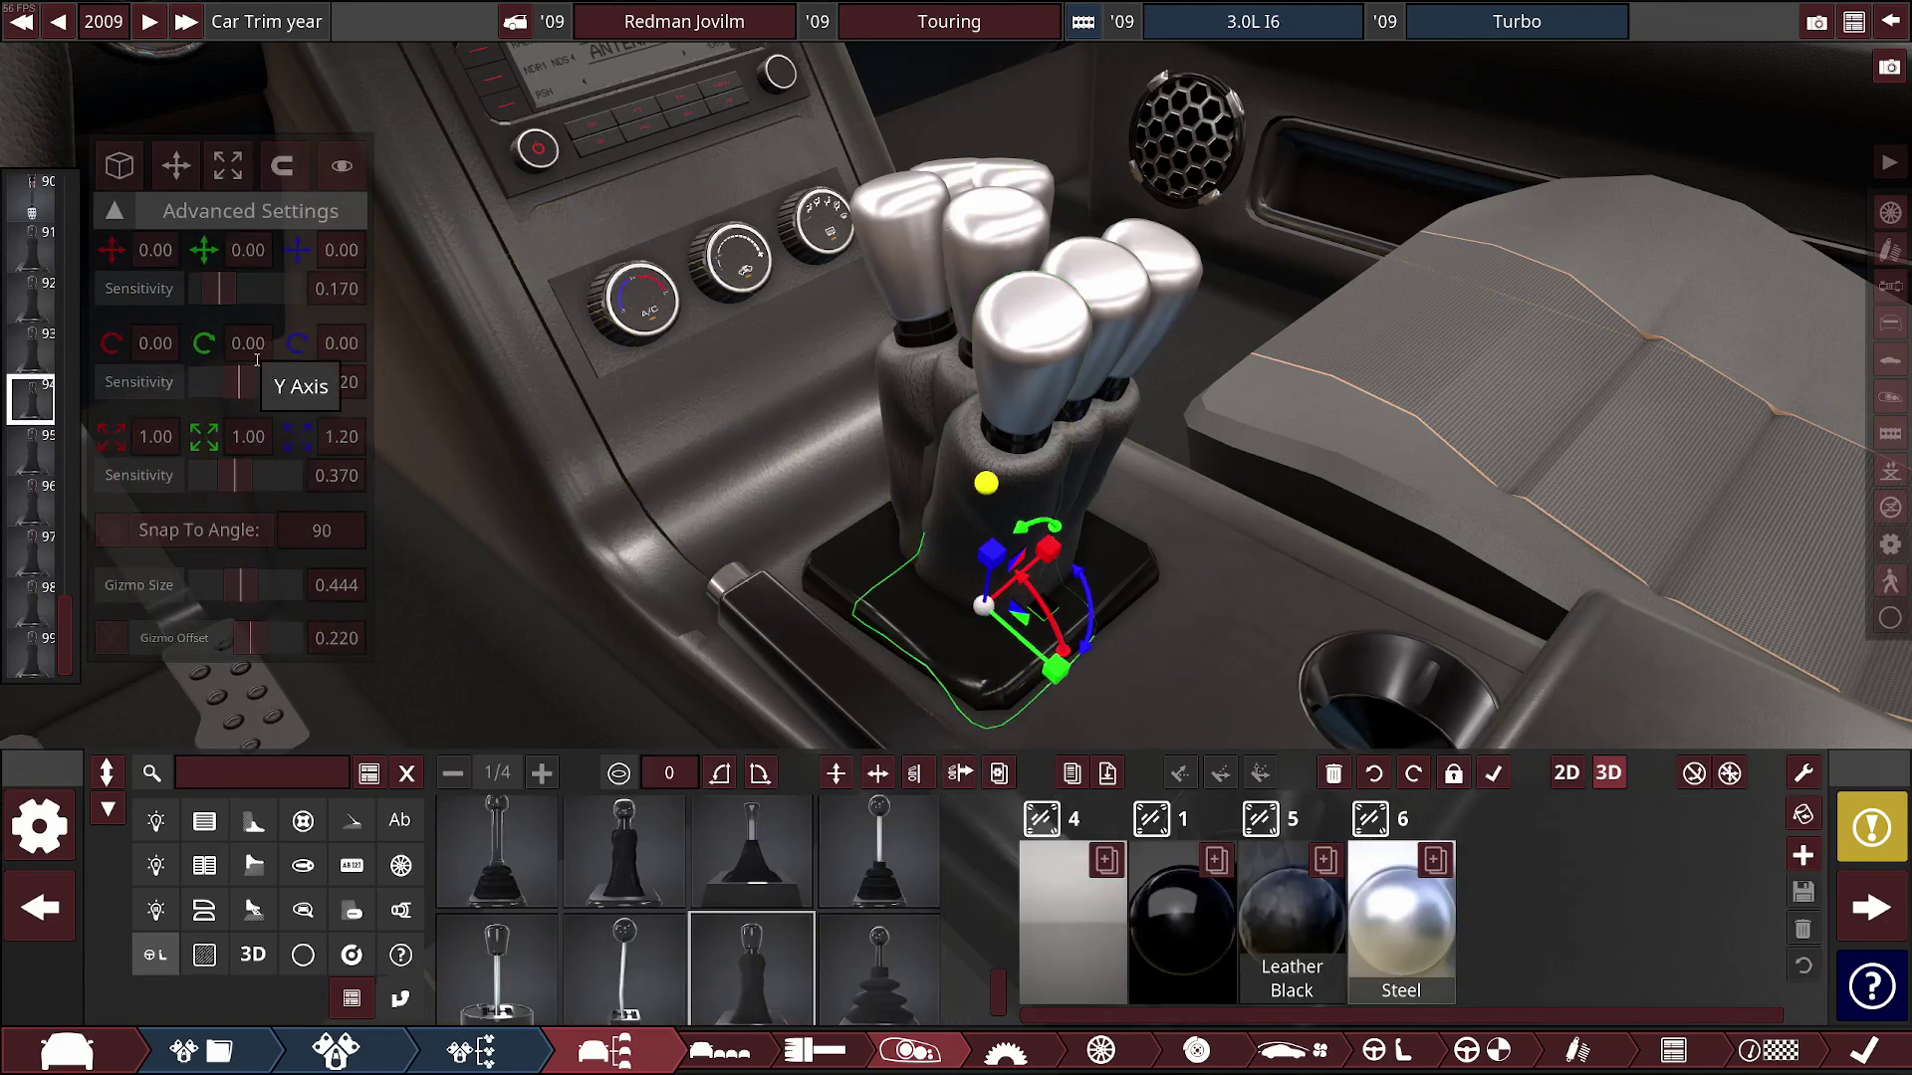
{"action": "left_click", "coordinate": [259, 348]}
{"action": "type", "text": "90"}
{"action": "key", "text": "Return"}
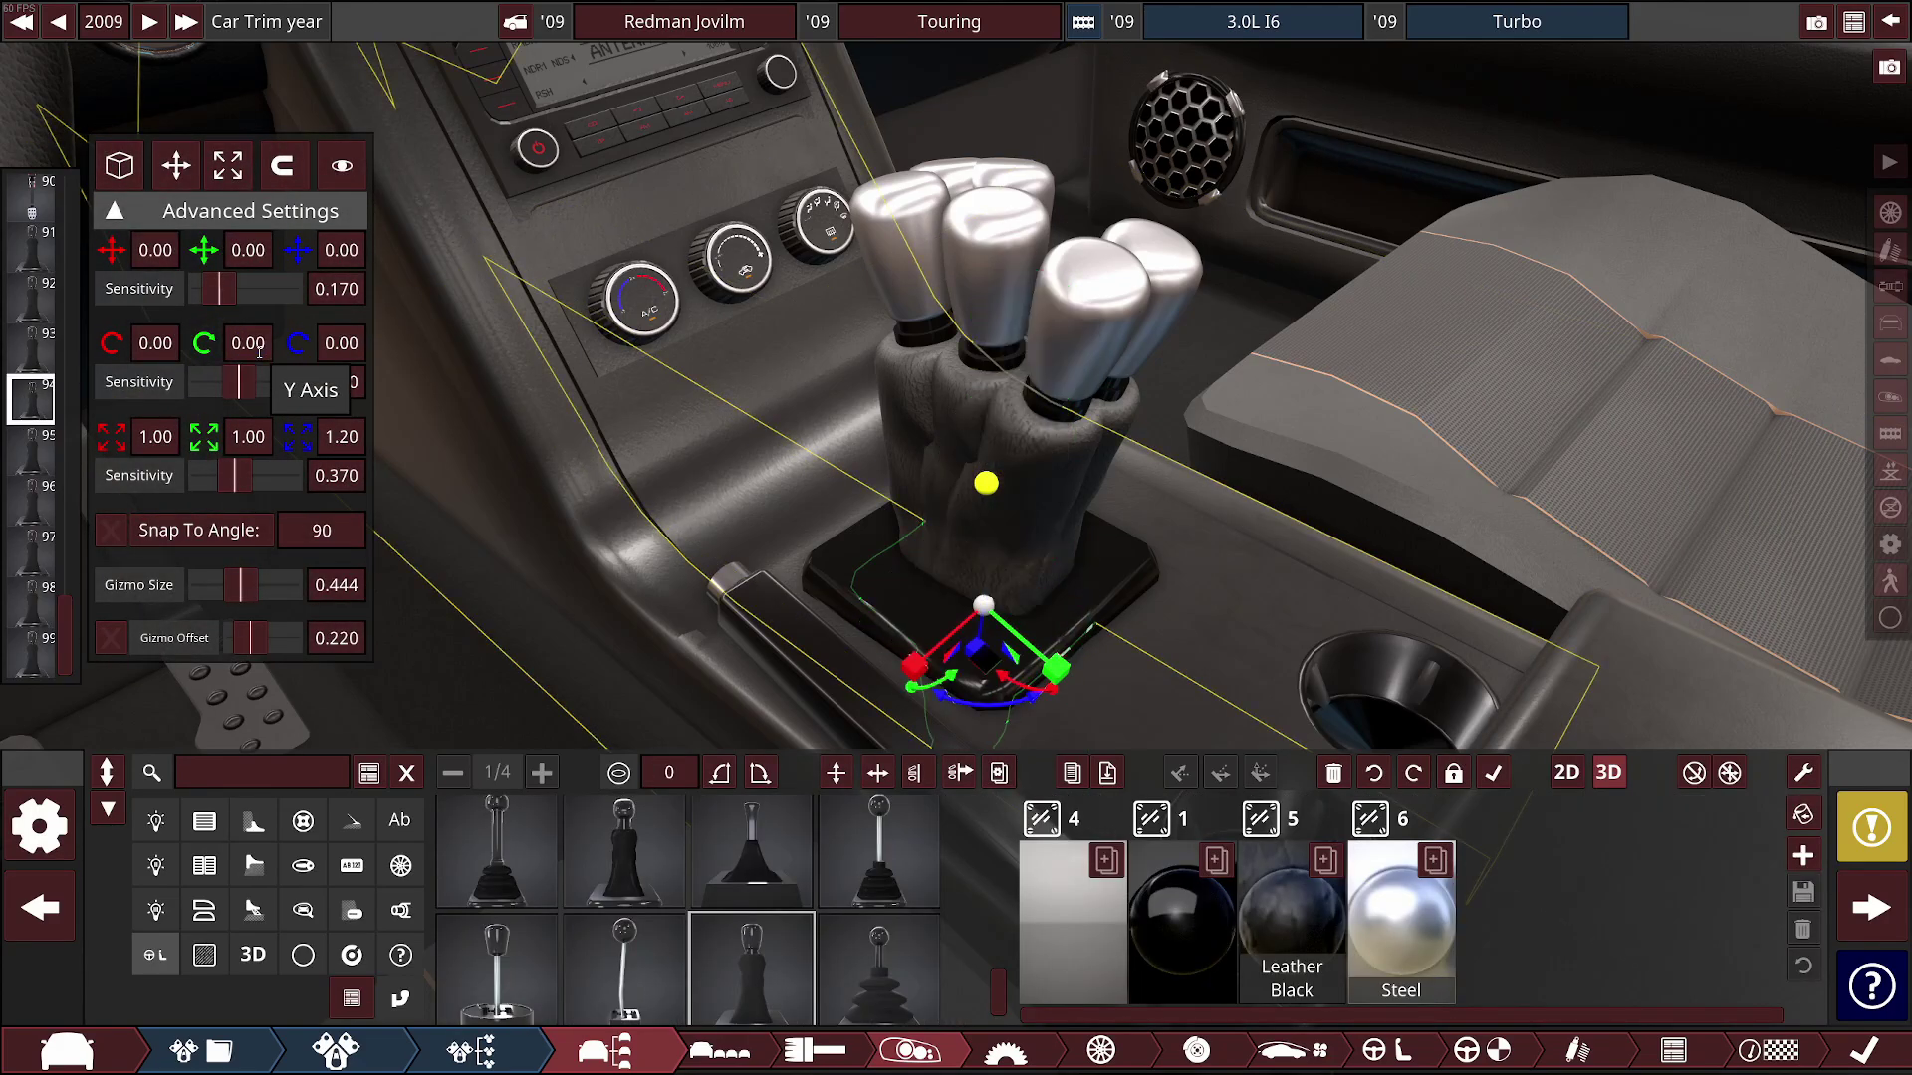
{"action": "left_click", "coordinate": [32, 448]}
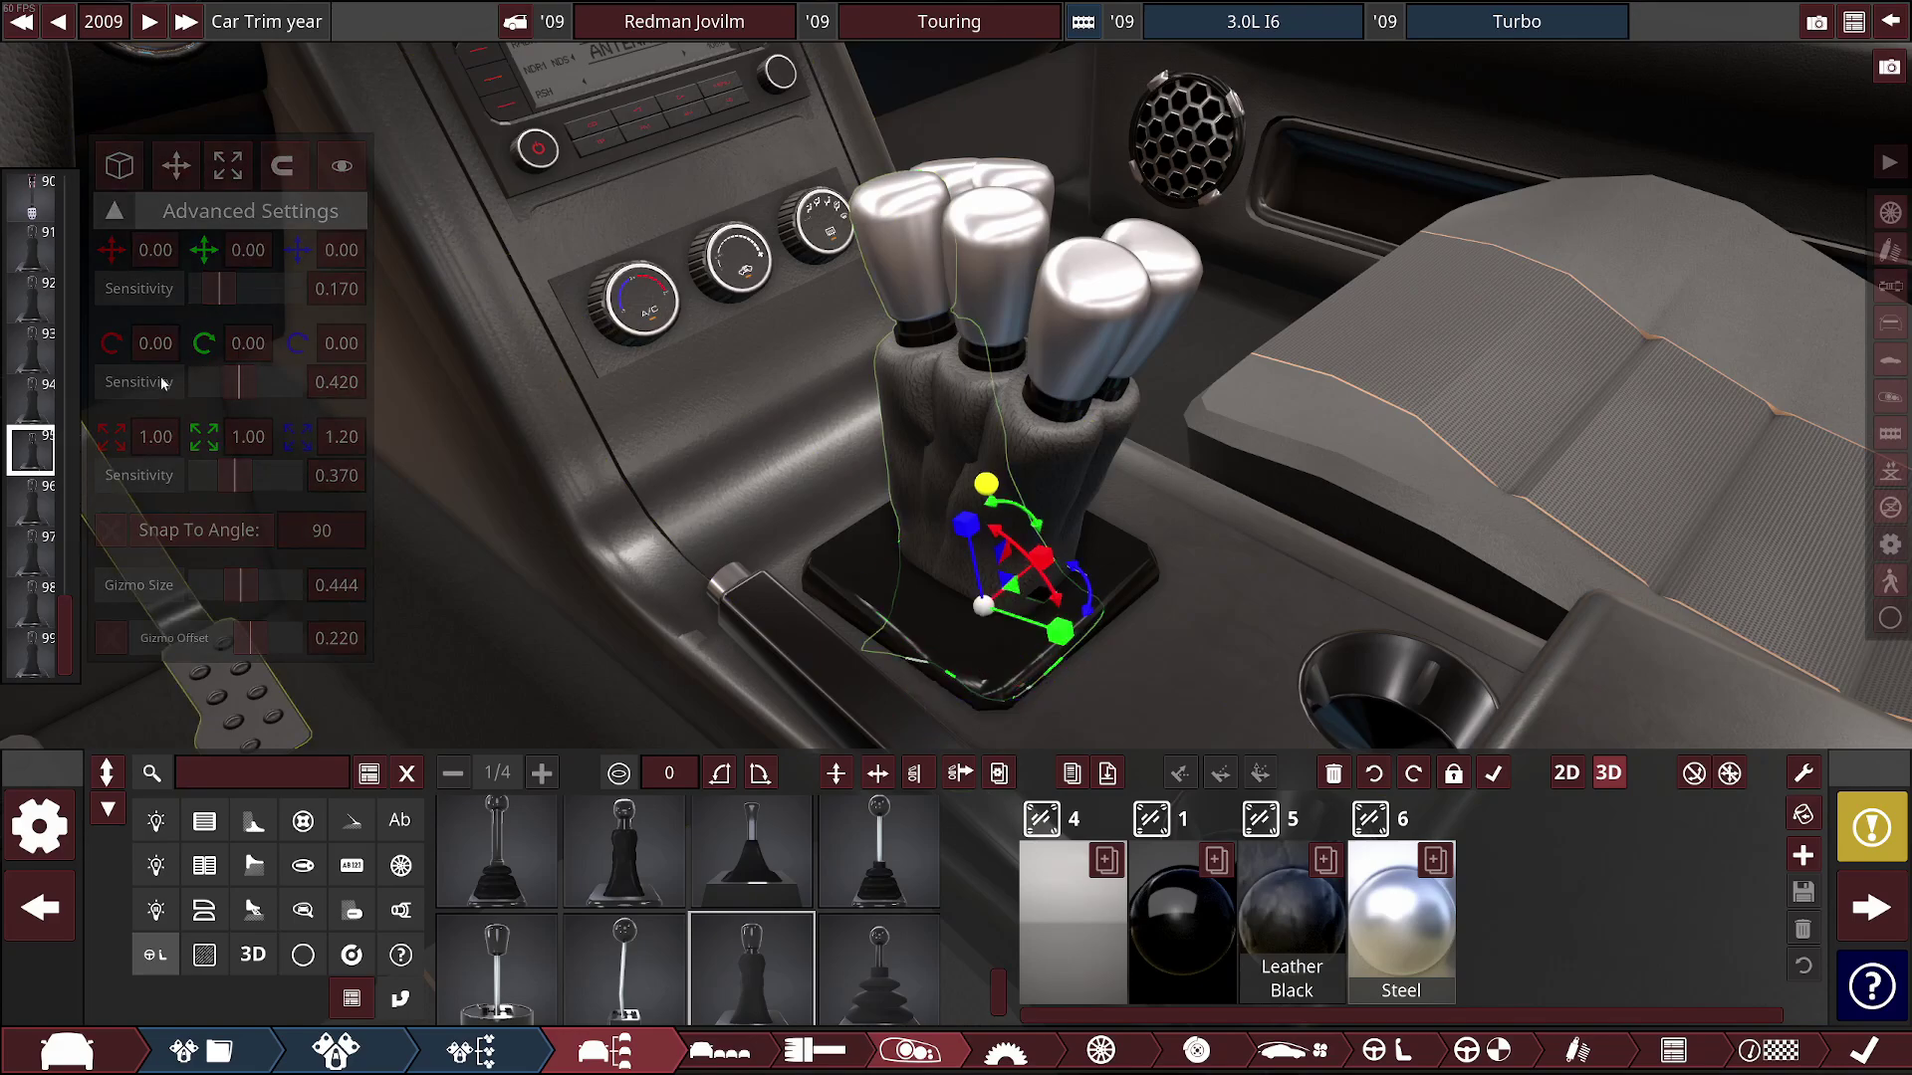
{"action": "left_click", "coordinate": [249, 343]}
{"action": "type", "text": "90"}
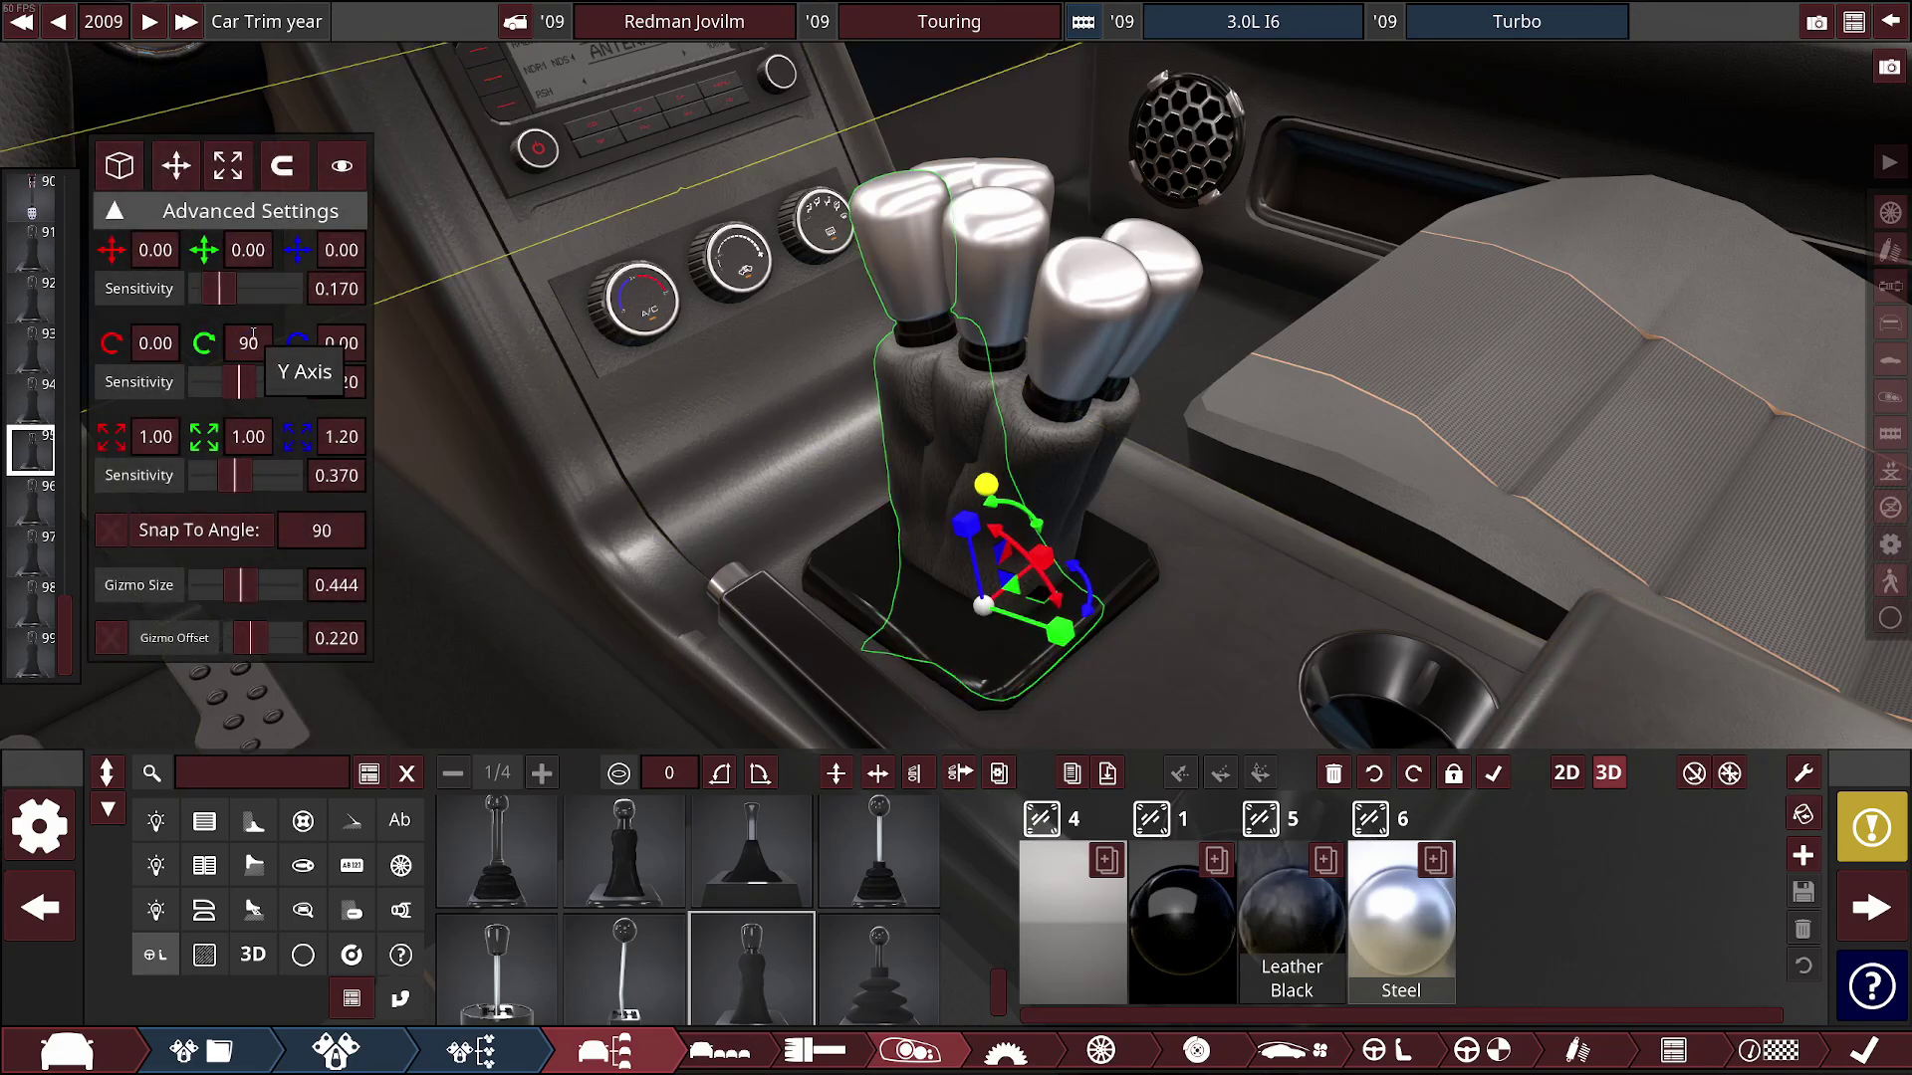
{"action": "key", "text": "Return"}
Rotate the next two gear shifters, fixtures 96 and 97, 90 degrees each about their Y axes
{"action": "left_click", "coordinate": [32, 497]}
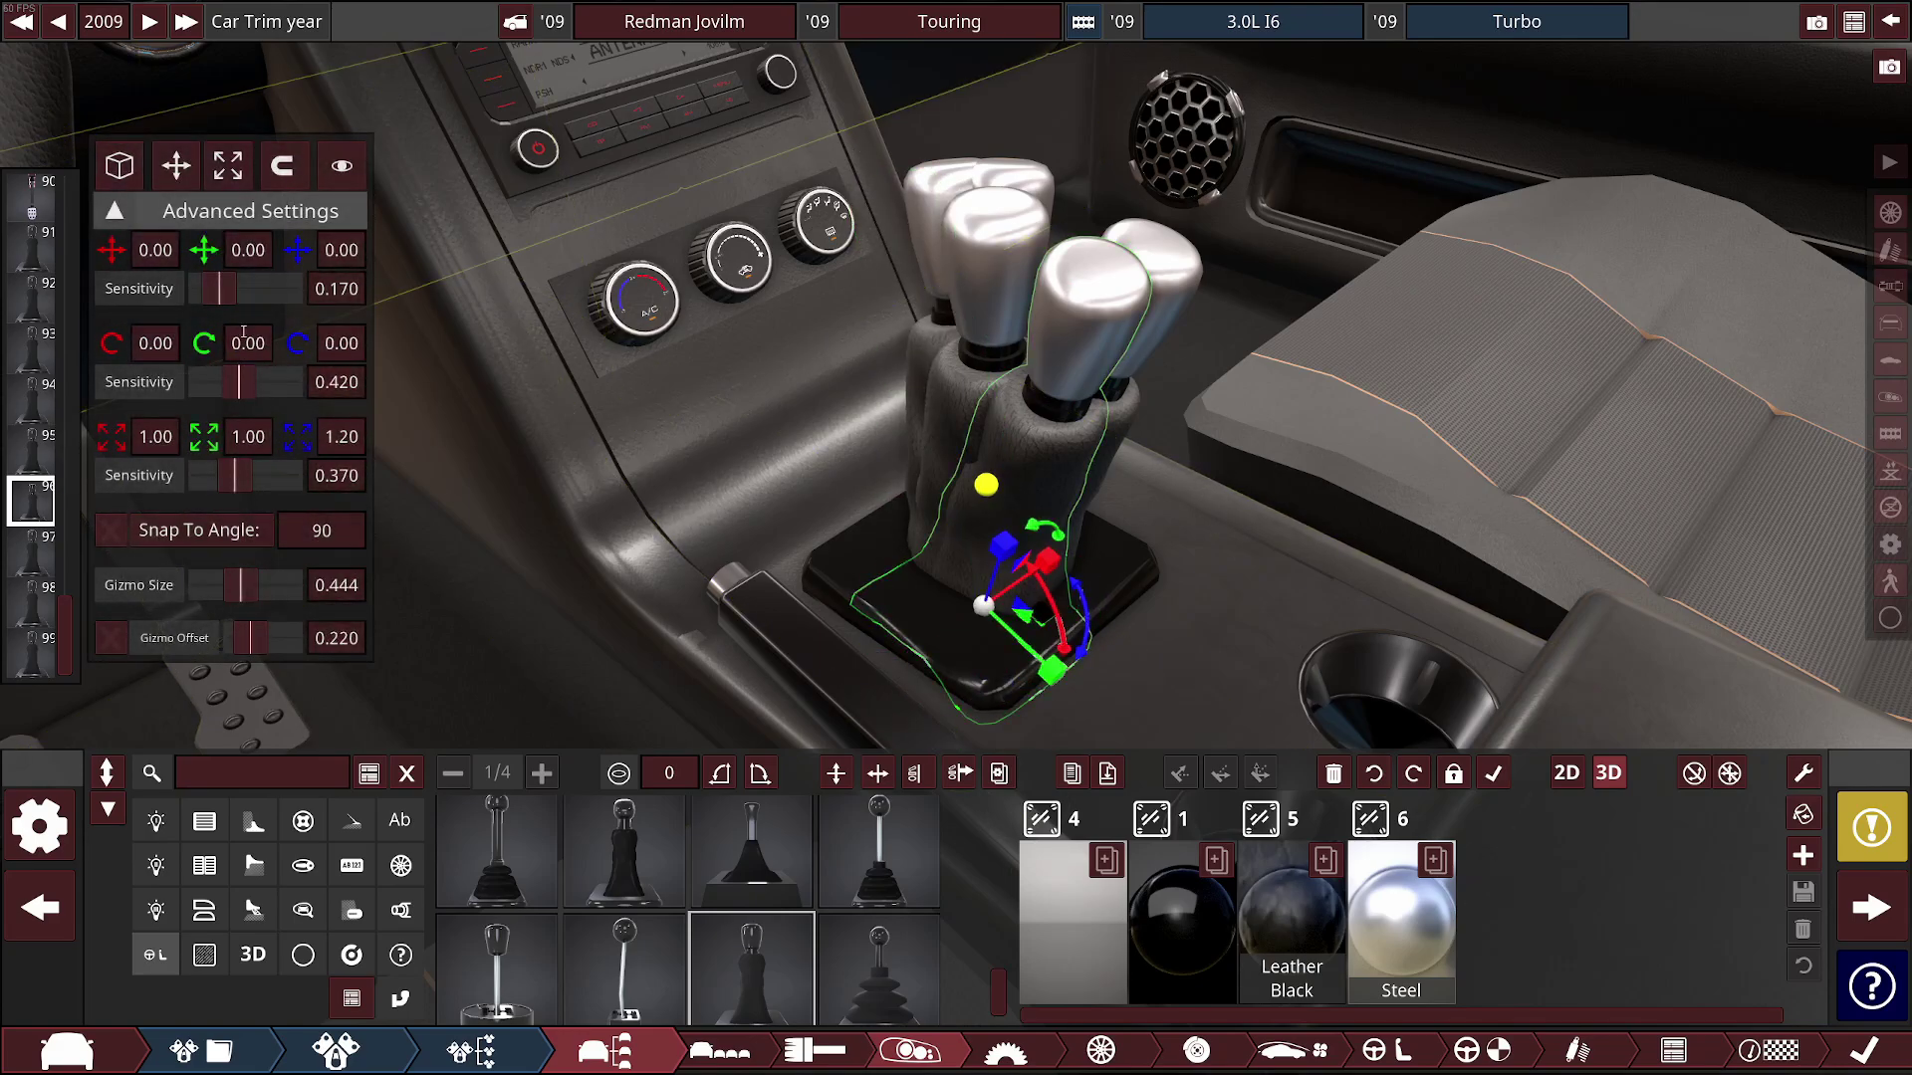
{"action": "left_click", "coordinate": [249, 342]}
{"action": "type", "text": "90"}
{"action": "key", "text": "Return"}
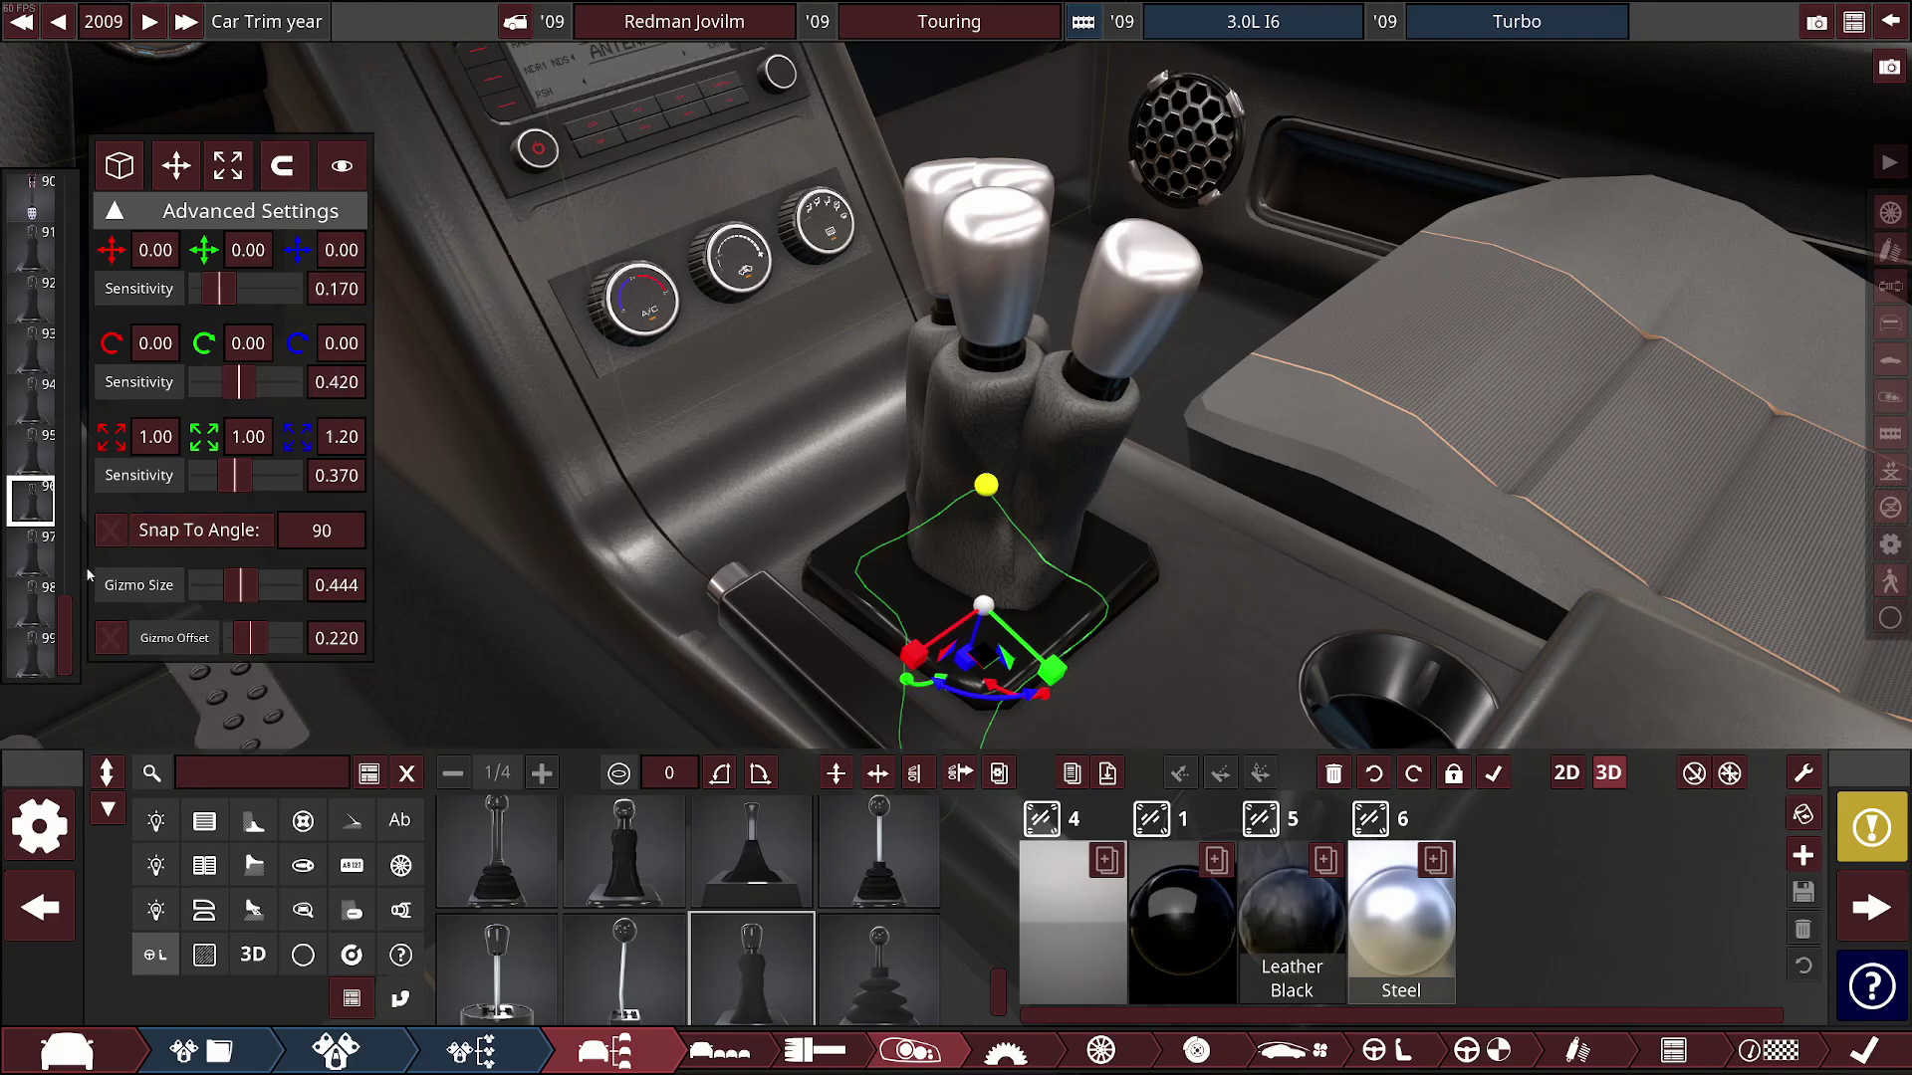
{"action": "left_click", "coordinate": [32, 547]}
{"action": "left_click", "coordinate": [254, 340]}
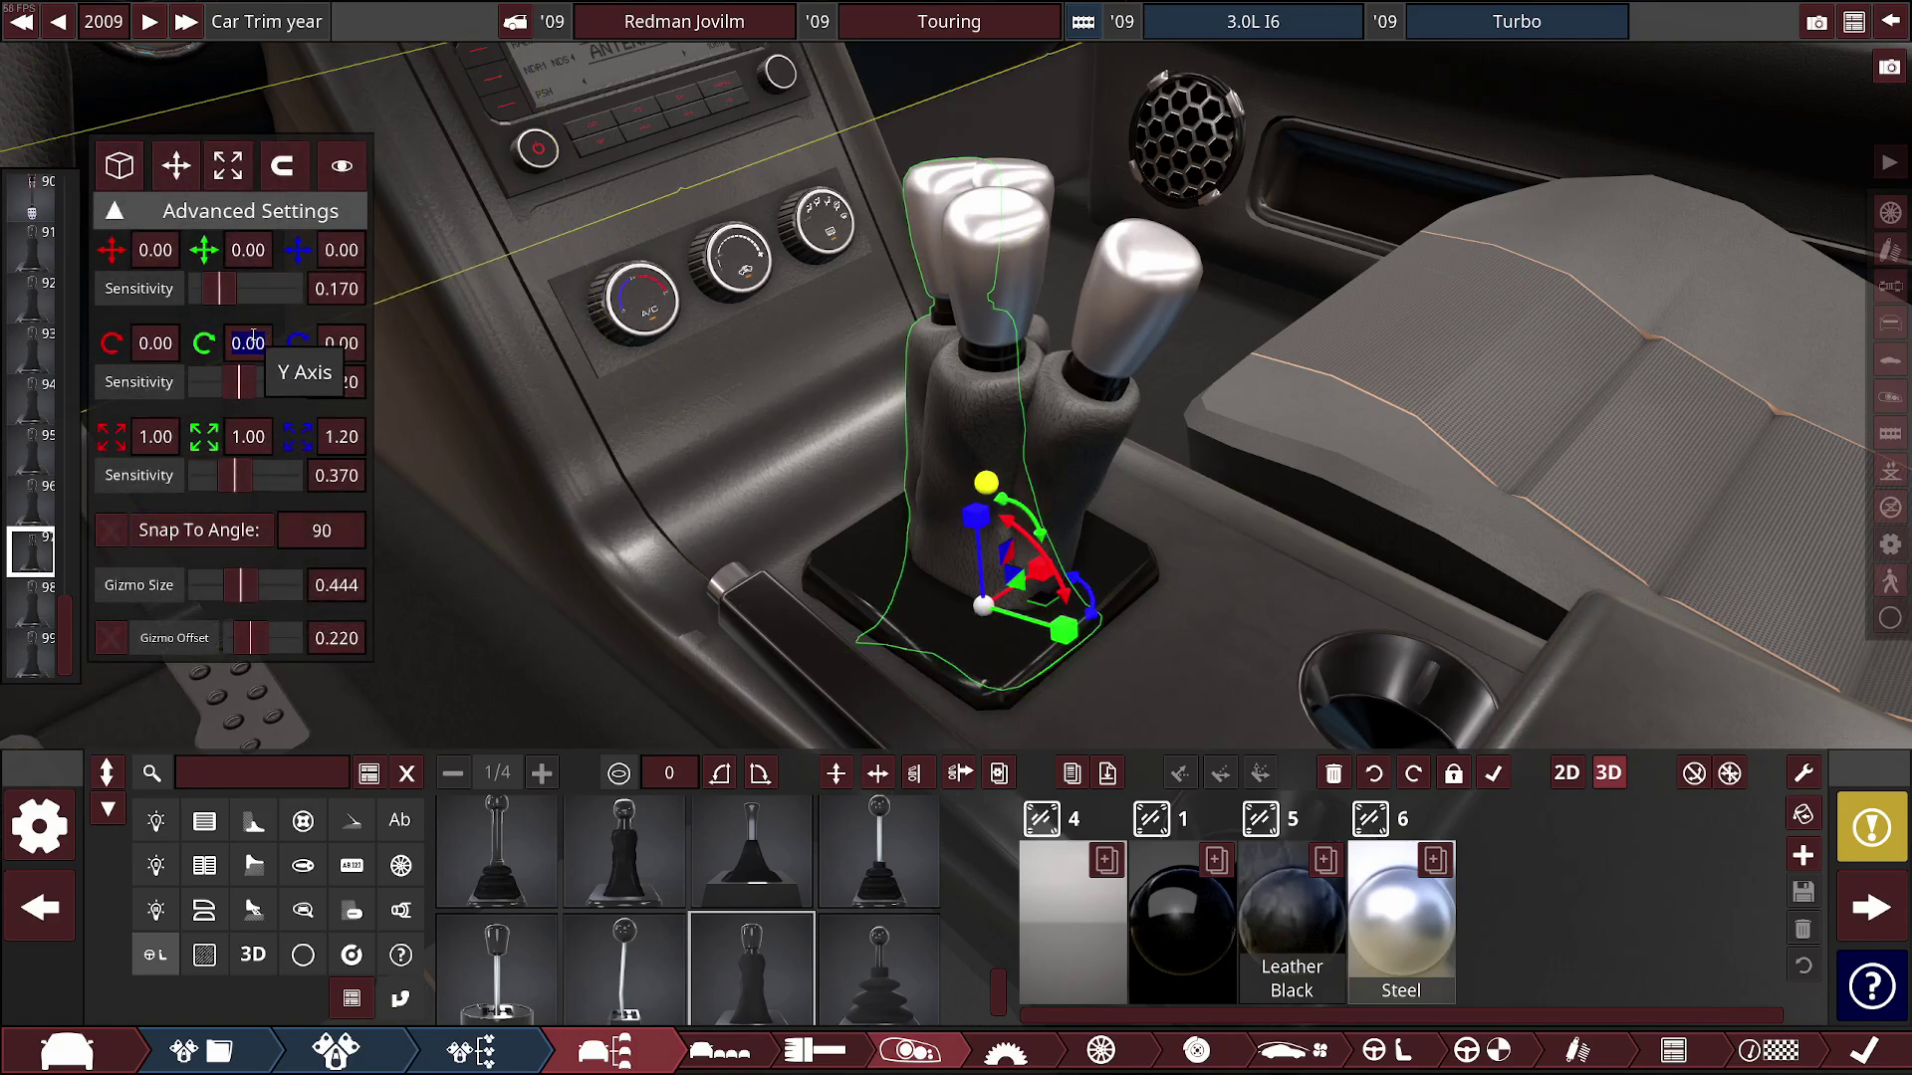
{"action": "type", "text": "90"}
{"action": "key", "text": "Return"}
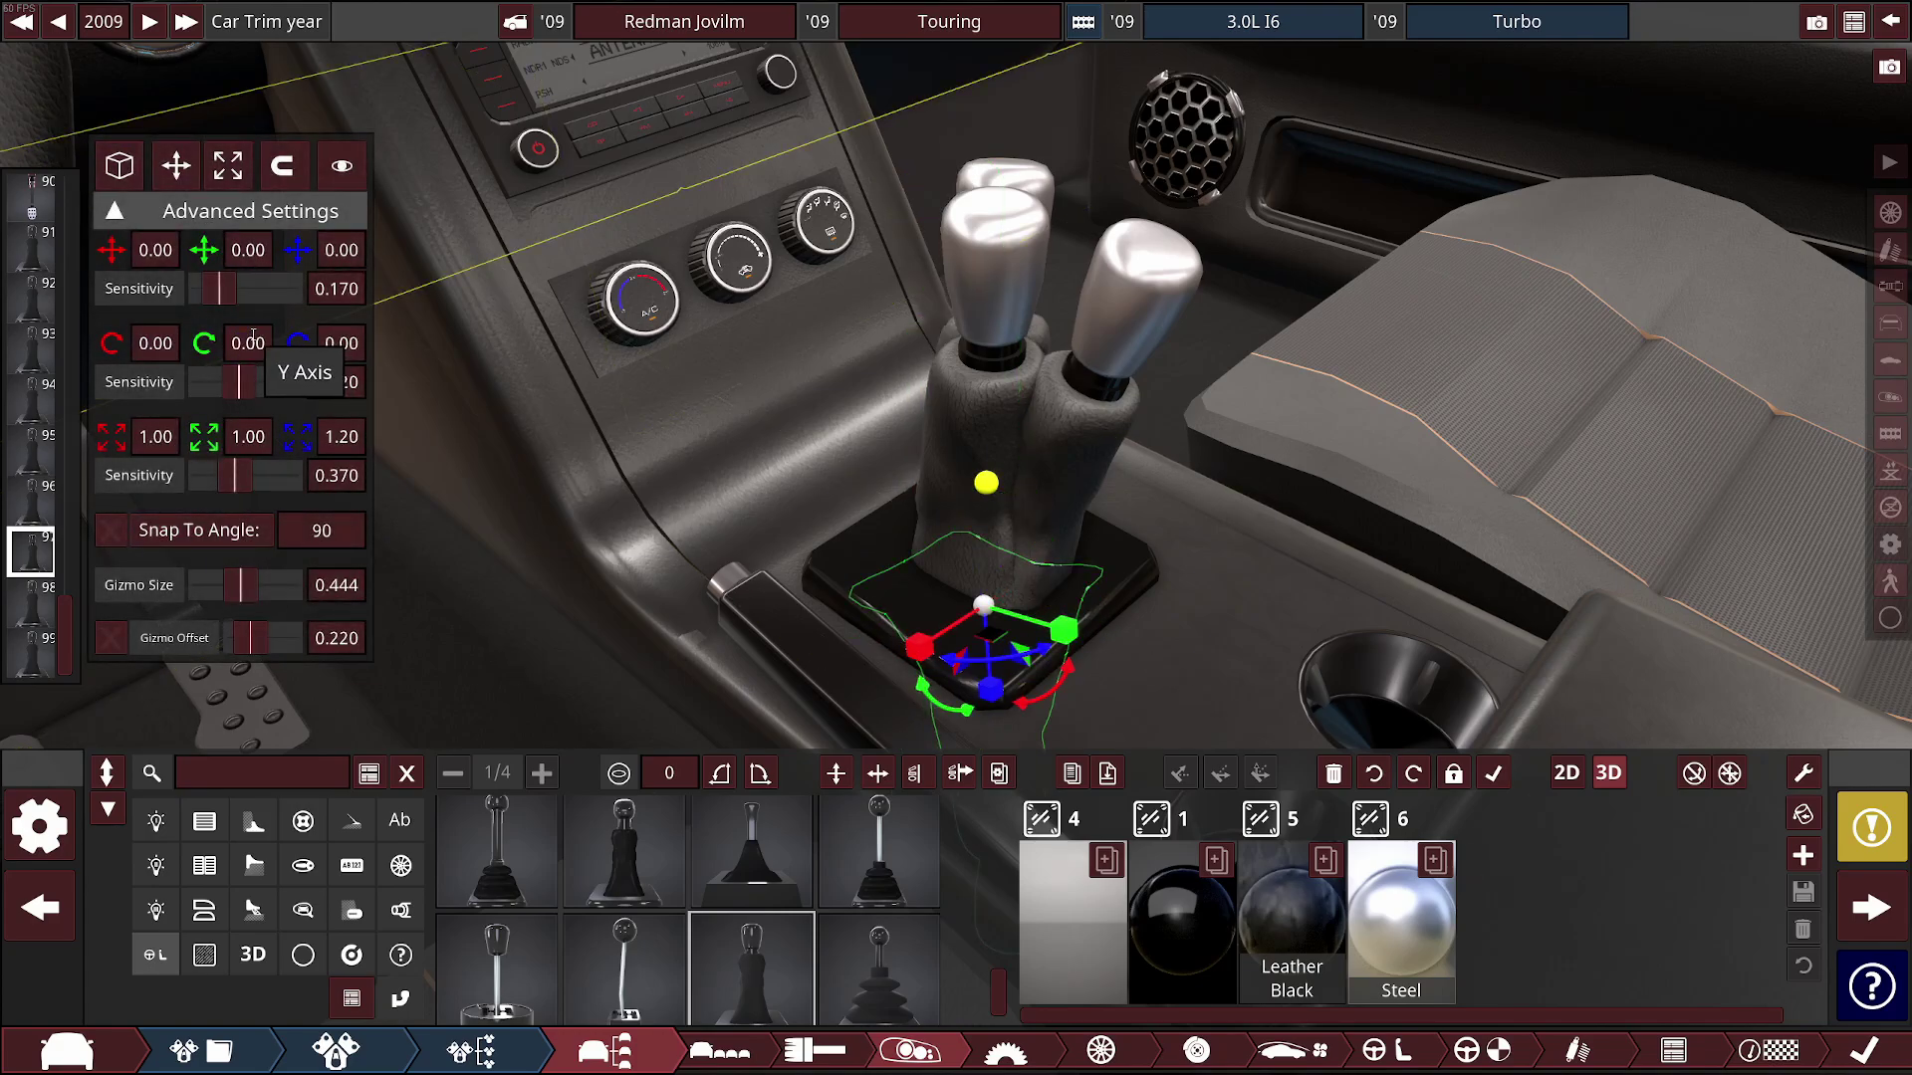
Rotate the gear shifter fixture 98 by 90 degrees about its Y axis
{"action": "left_click", "coordinate": [36, 586]}
{"action": "left_click", "coordinate": [260, 351]}
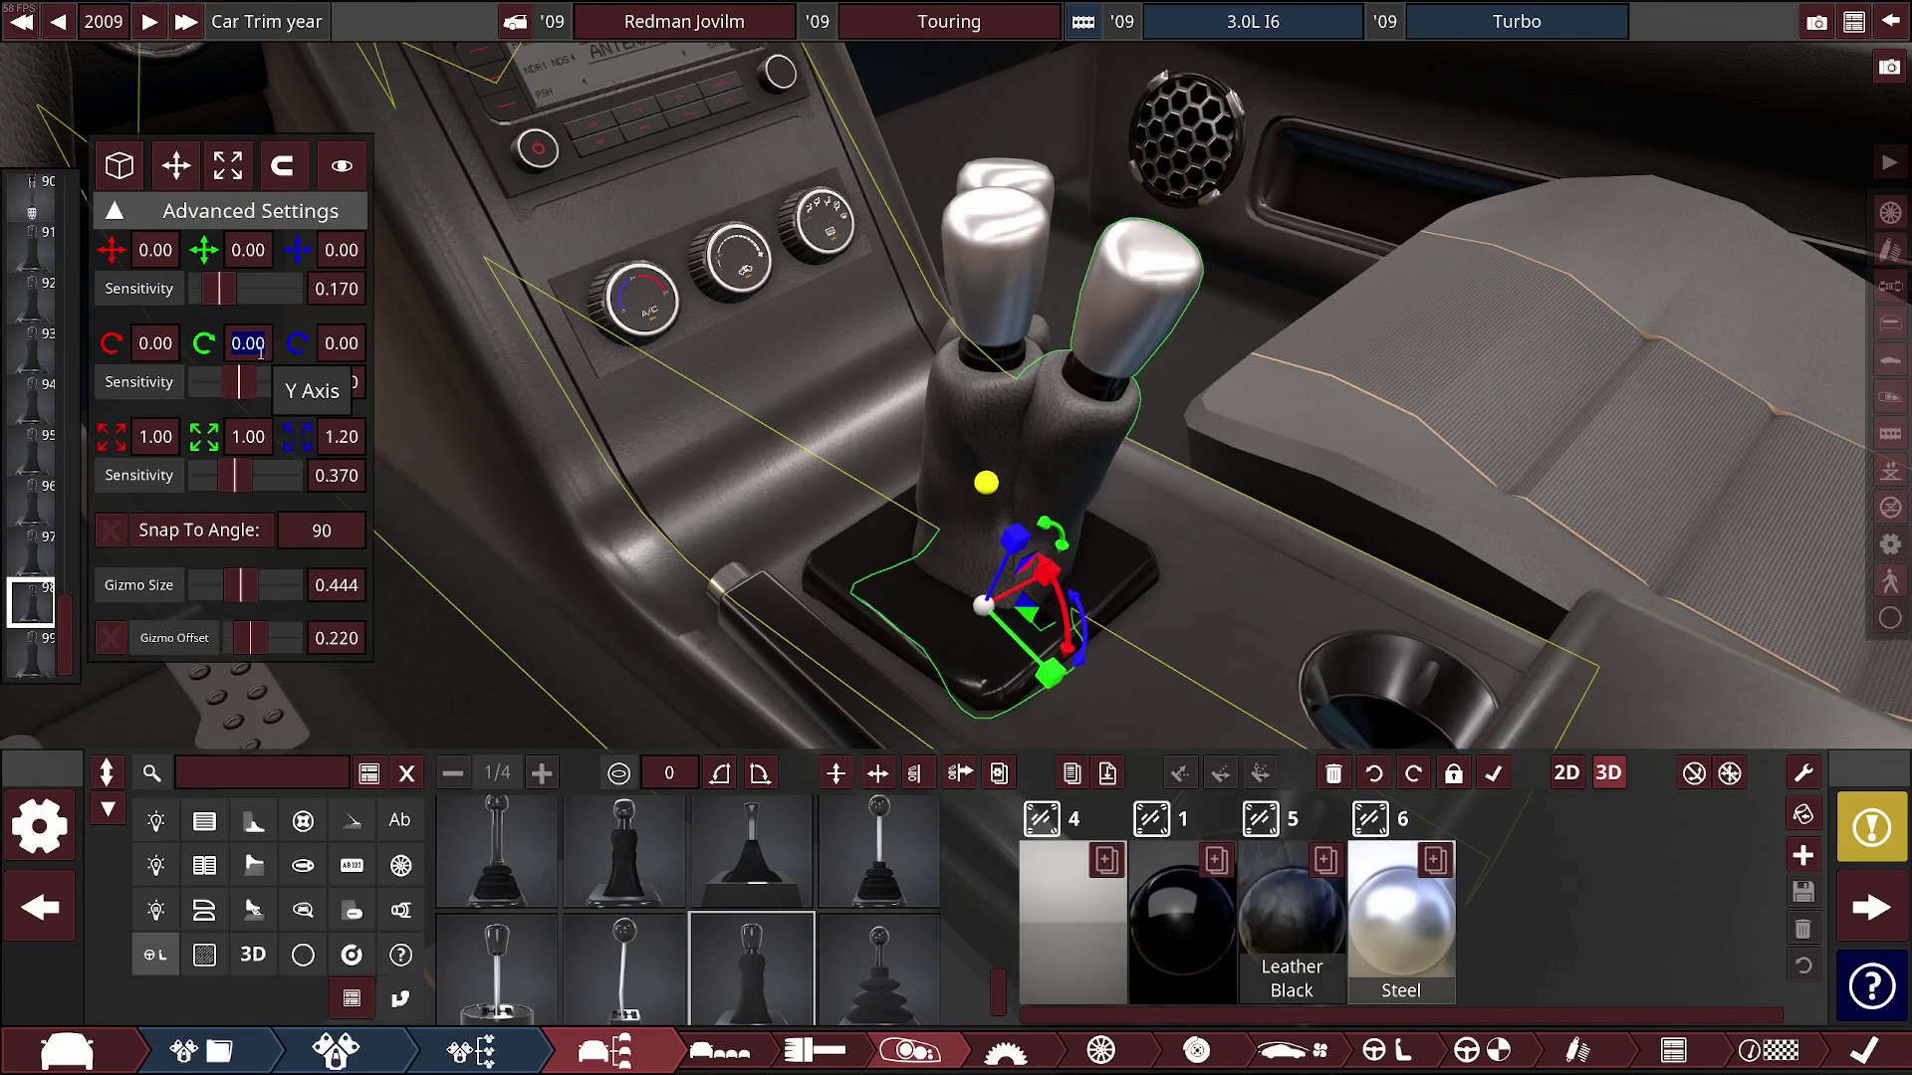
{"action": "type", "text": "90"}
{"action": "key", "text": "Return"}
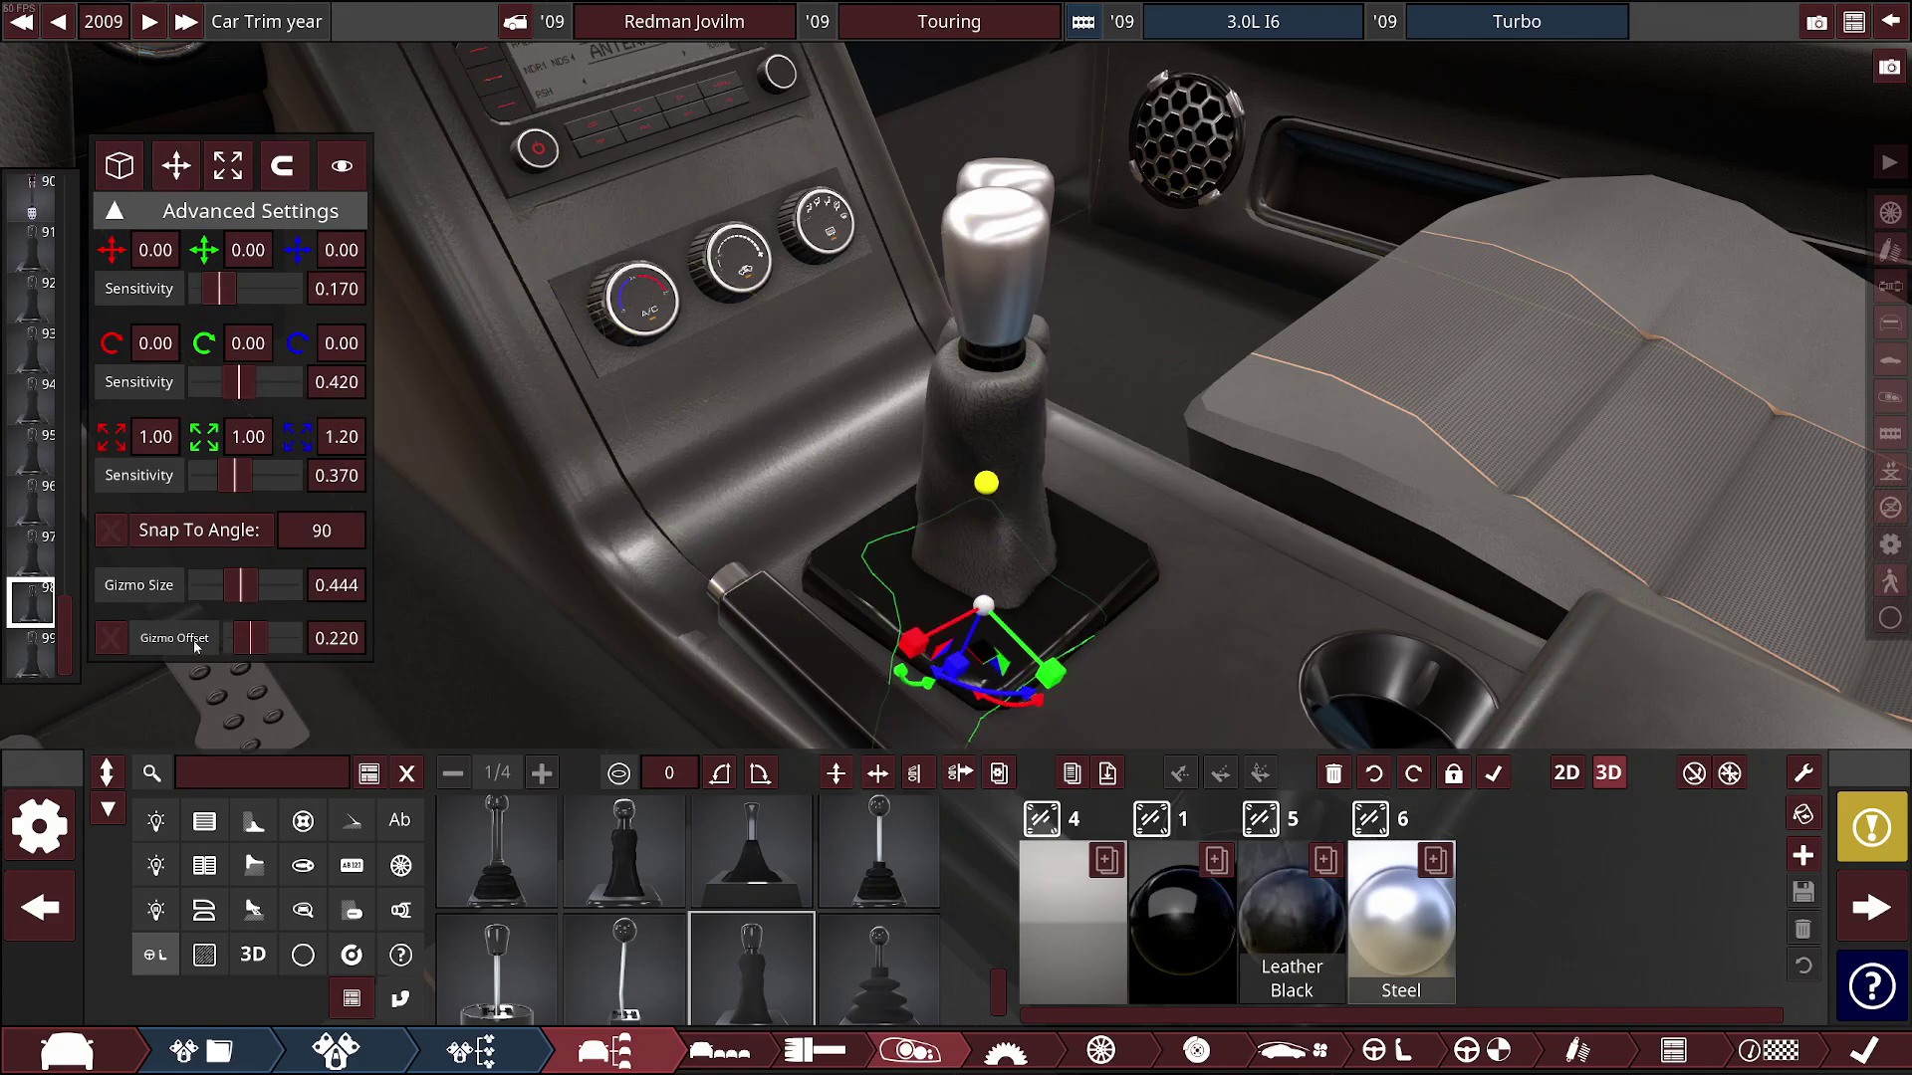
Check the remaining upright shifters in the cabin and review the prop lines already in the trim description
{"action": "left_click", "coordinate": [43, 661]}
{"action": "left_click_drag", "start_coordinate": [906, 360], "coordinate": [390, 514]}
{"action": "left_click", "coordinate": [33, 601]}
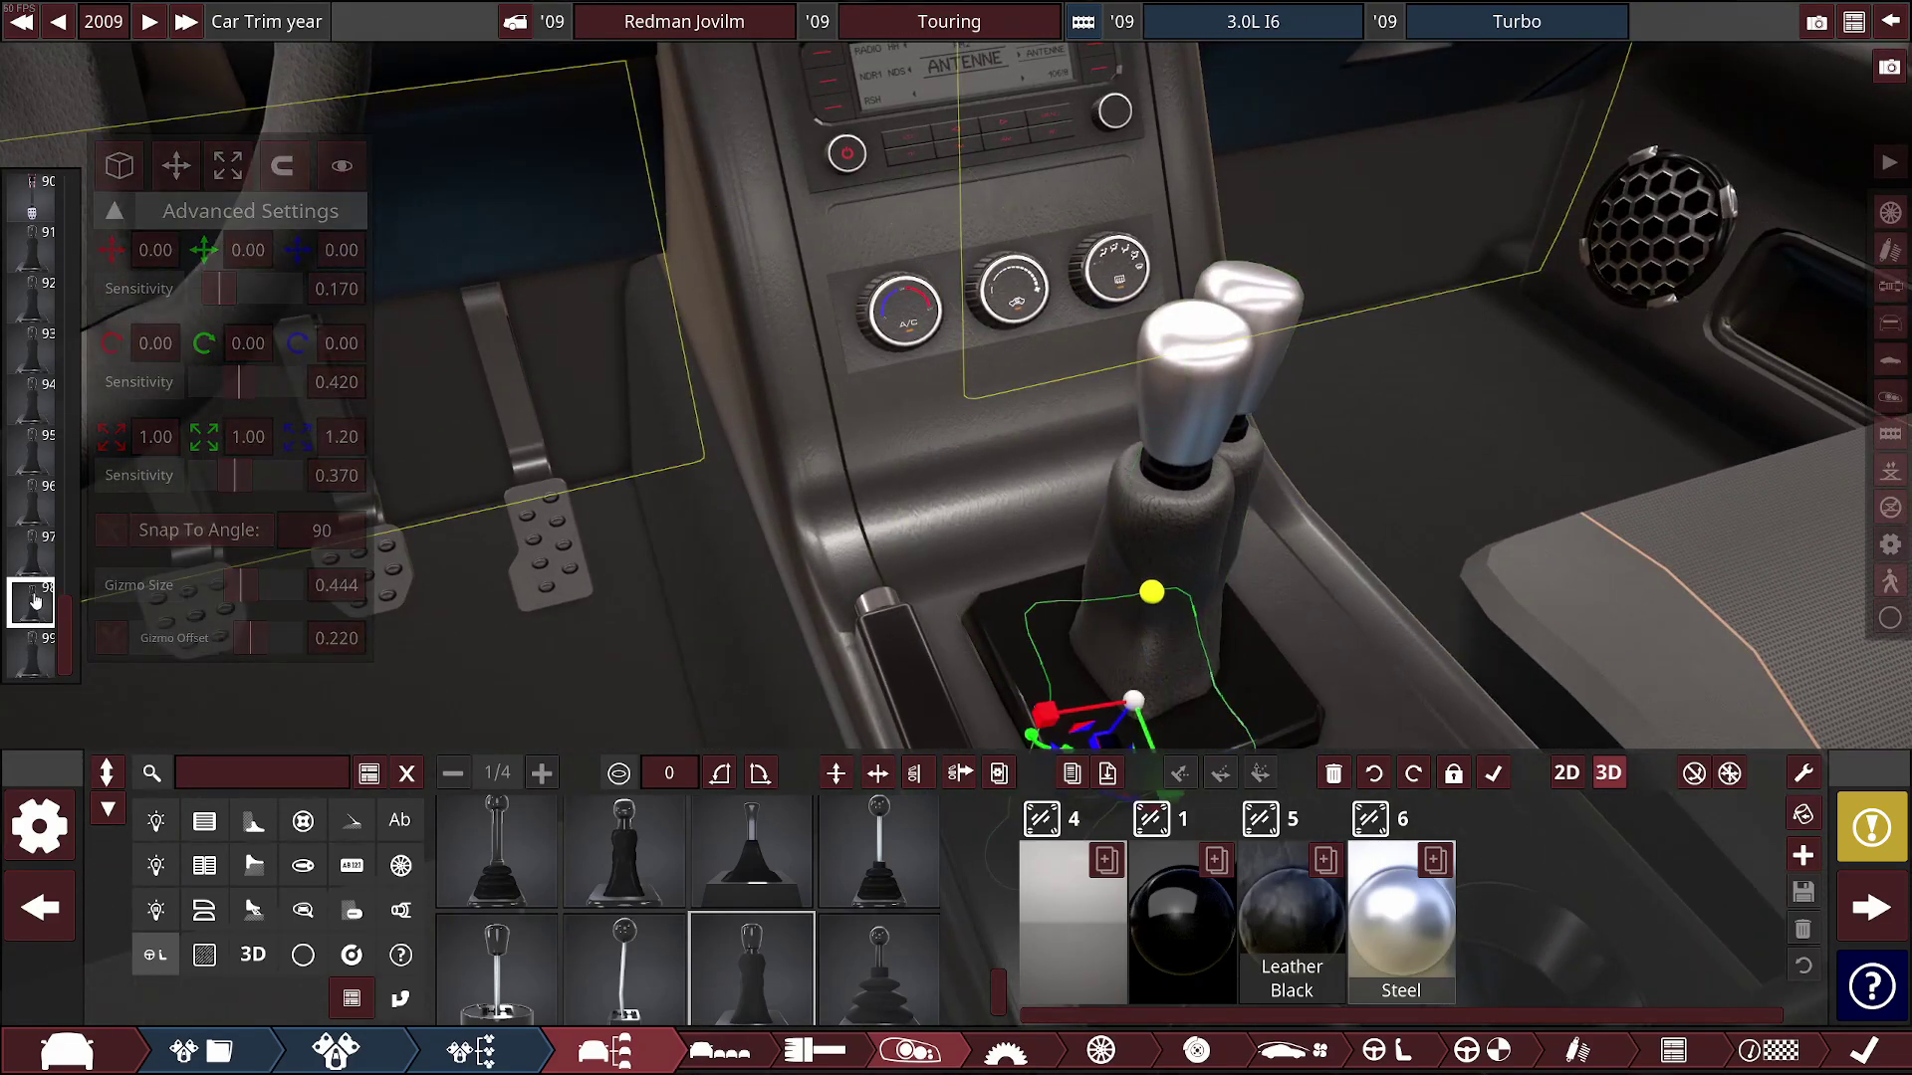
{"action": "left_click", "coordinate": [32, 348]}
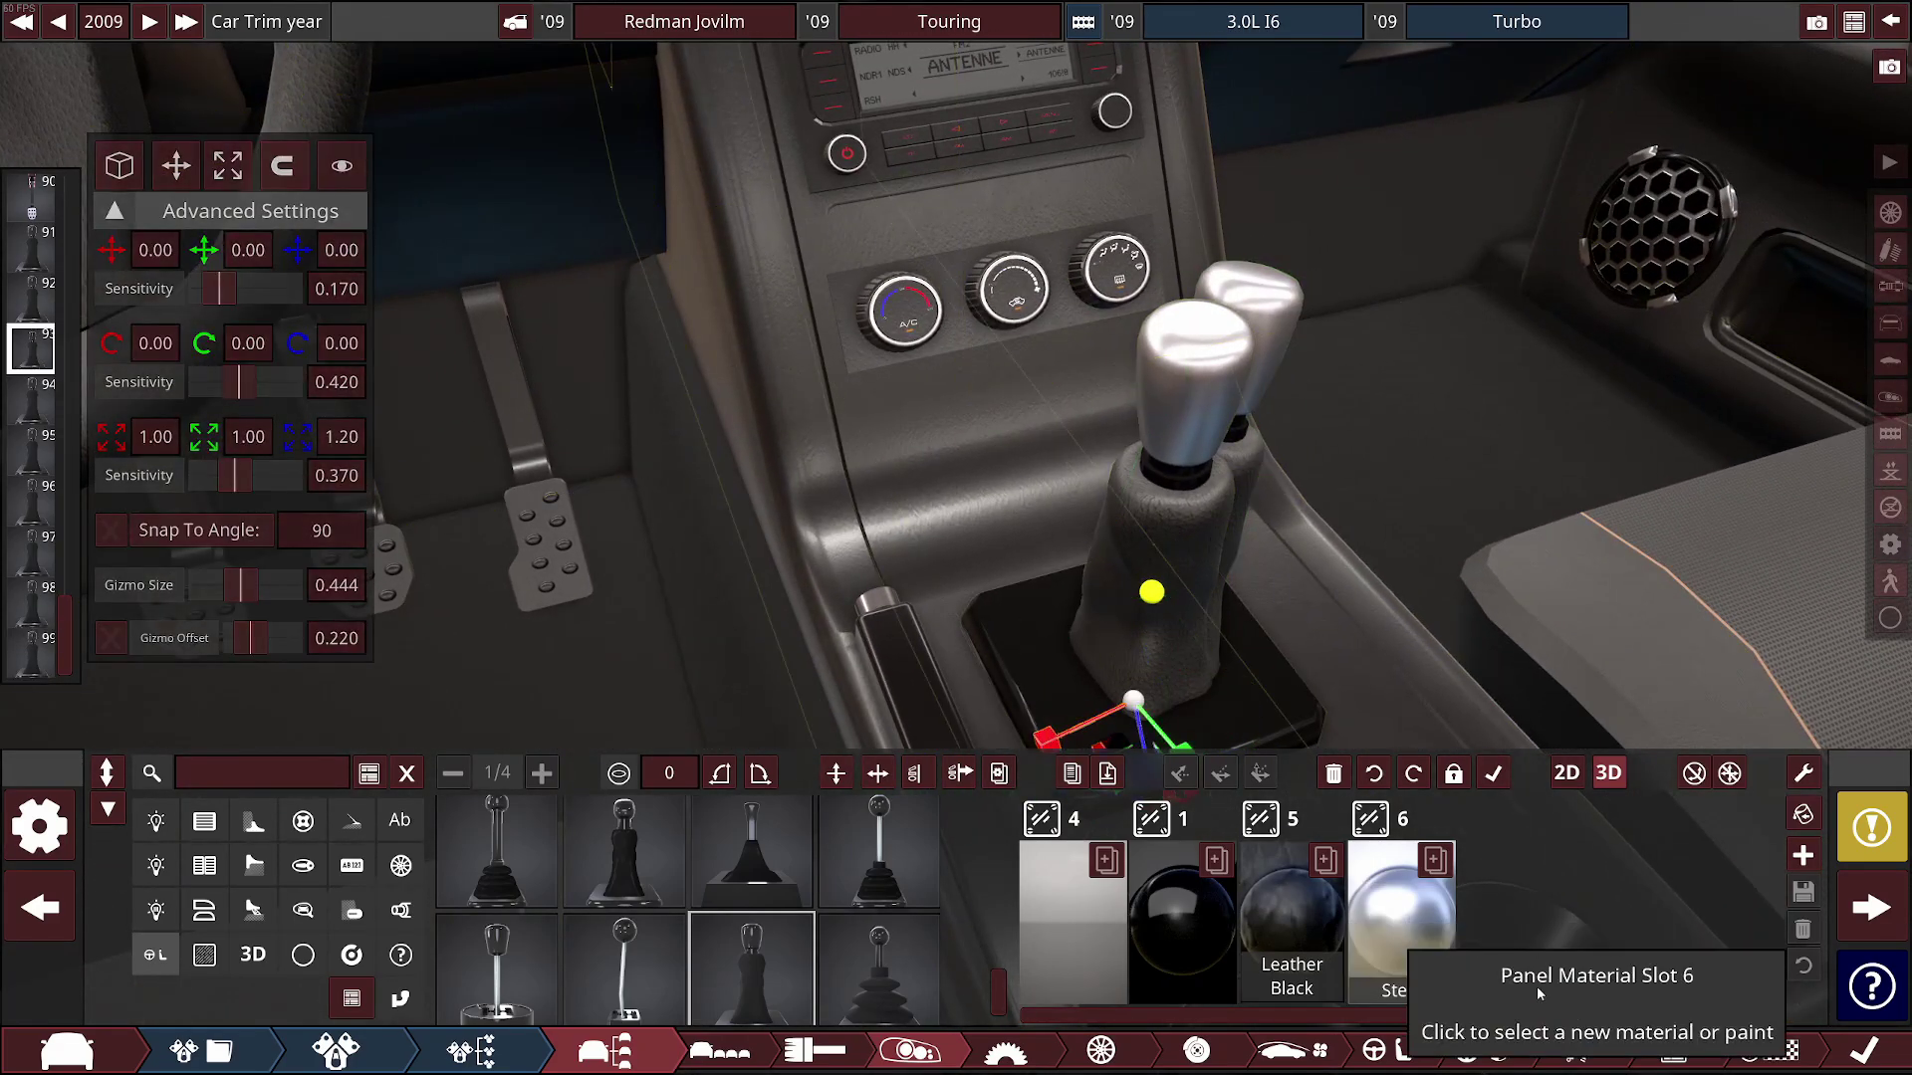
{"action": "left_click", "coordinate": [1693, 1066]}
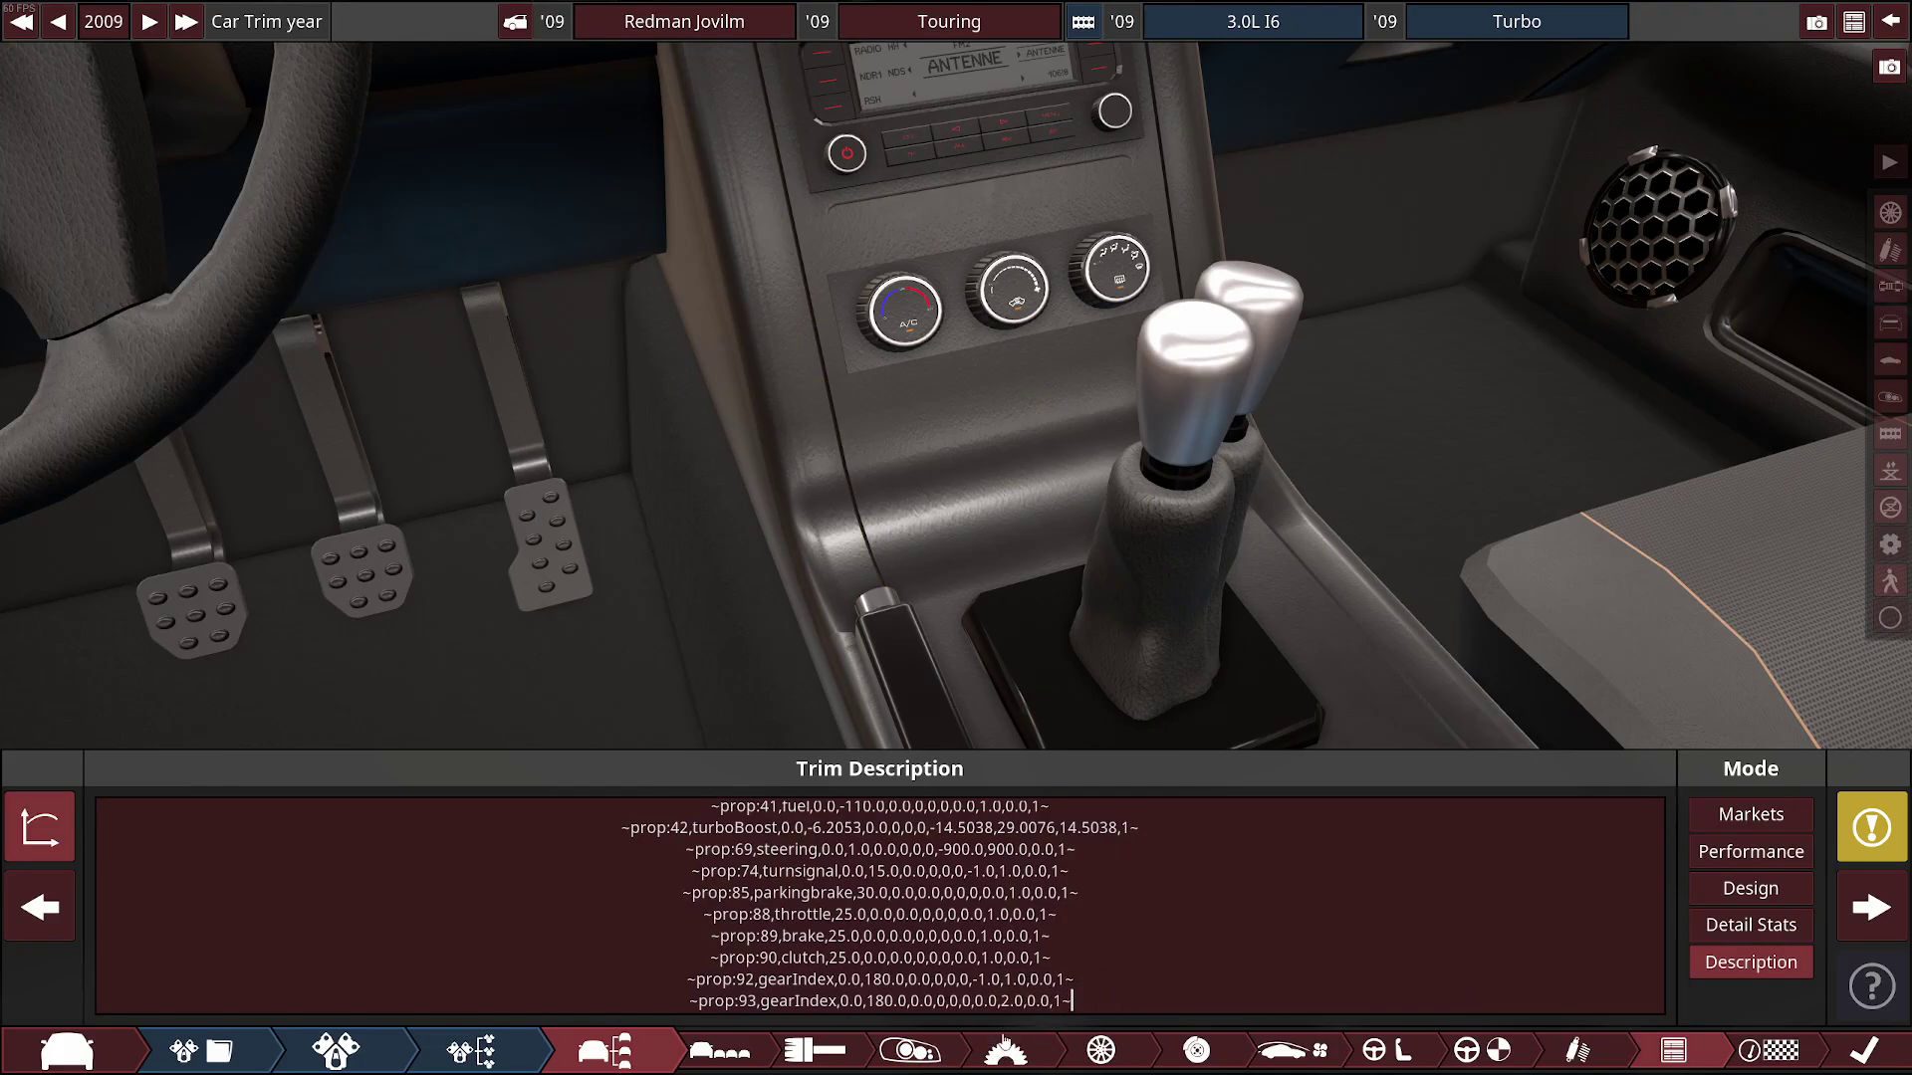
{"action": "left_click", "coordinate": [954, 1058]}
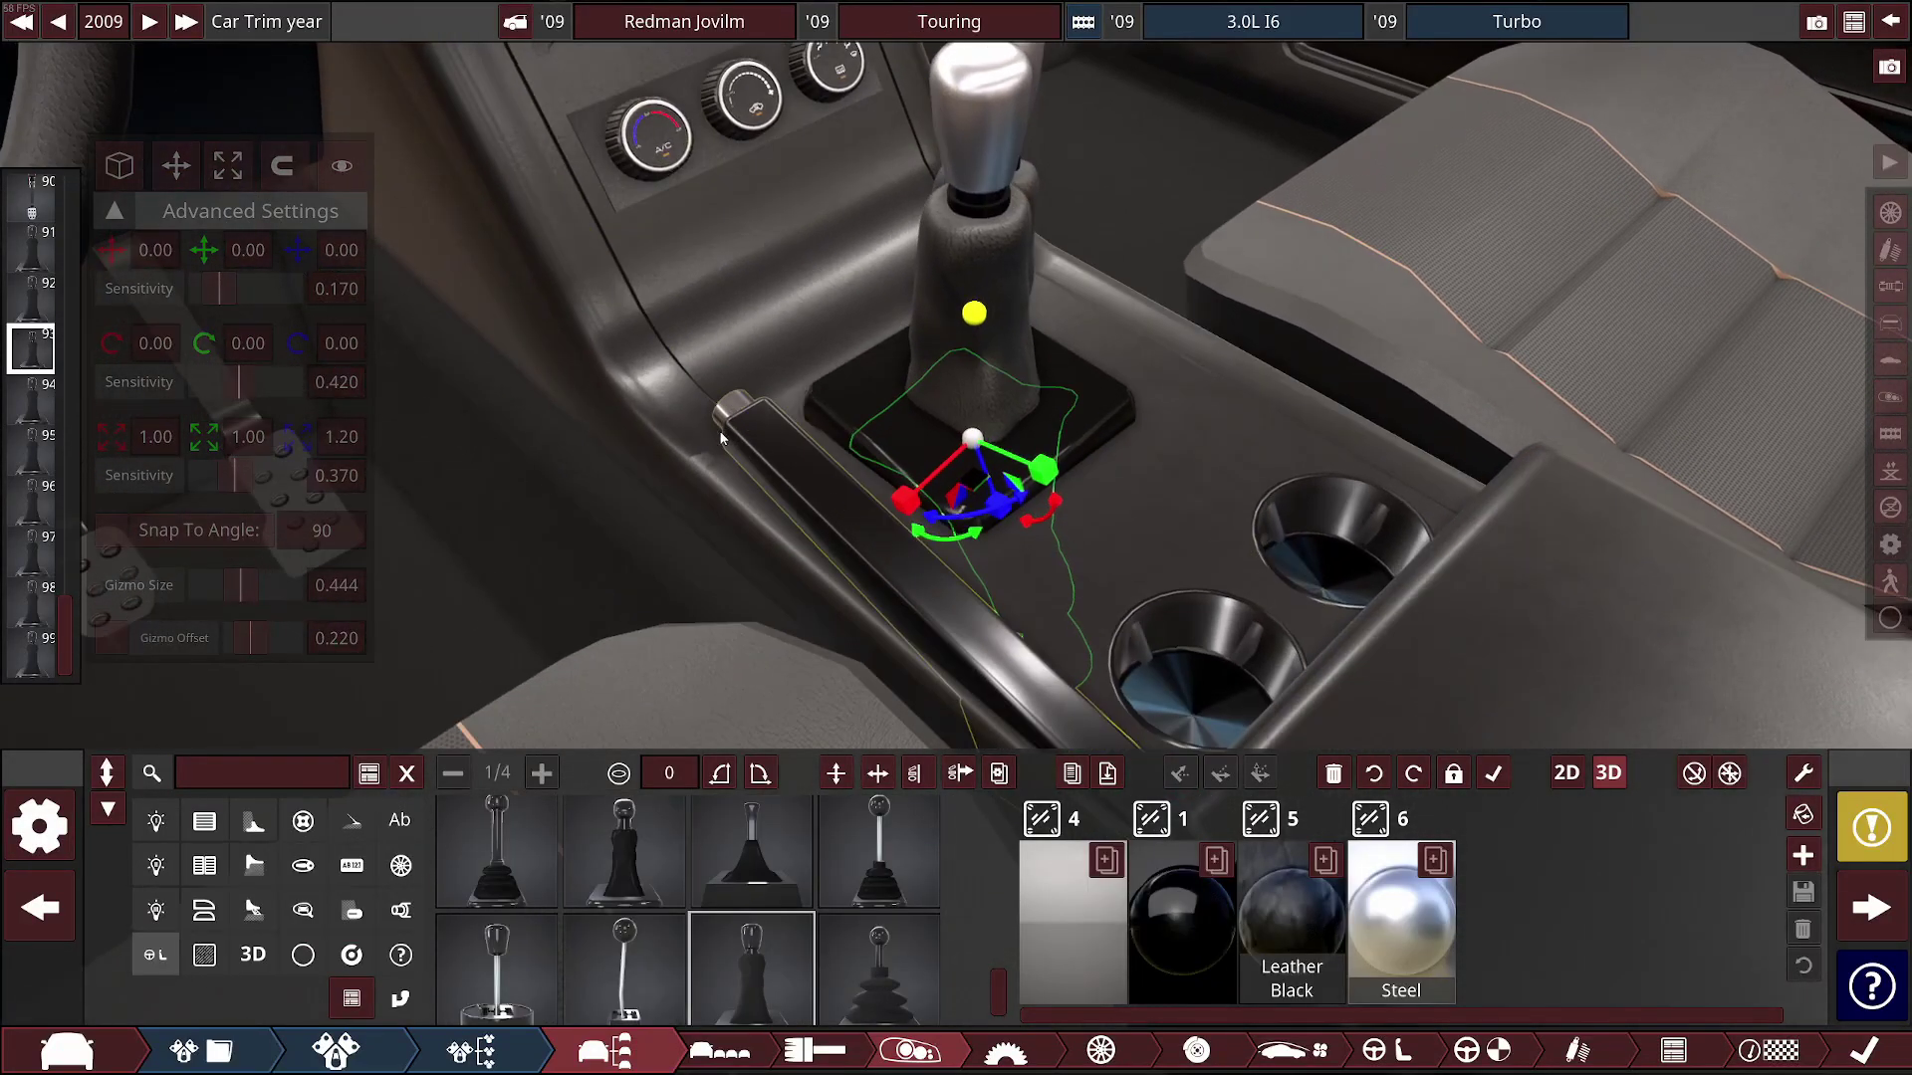
Switch to AutoBeam Animation Generator and set the manual shifter's prop ID to 94, min value 1, max value 3 and offset -1
{"action": "left_click", "coordinate": [40, 307]}
{"action": "left_click", "coordinate": [33, 353]}
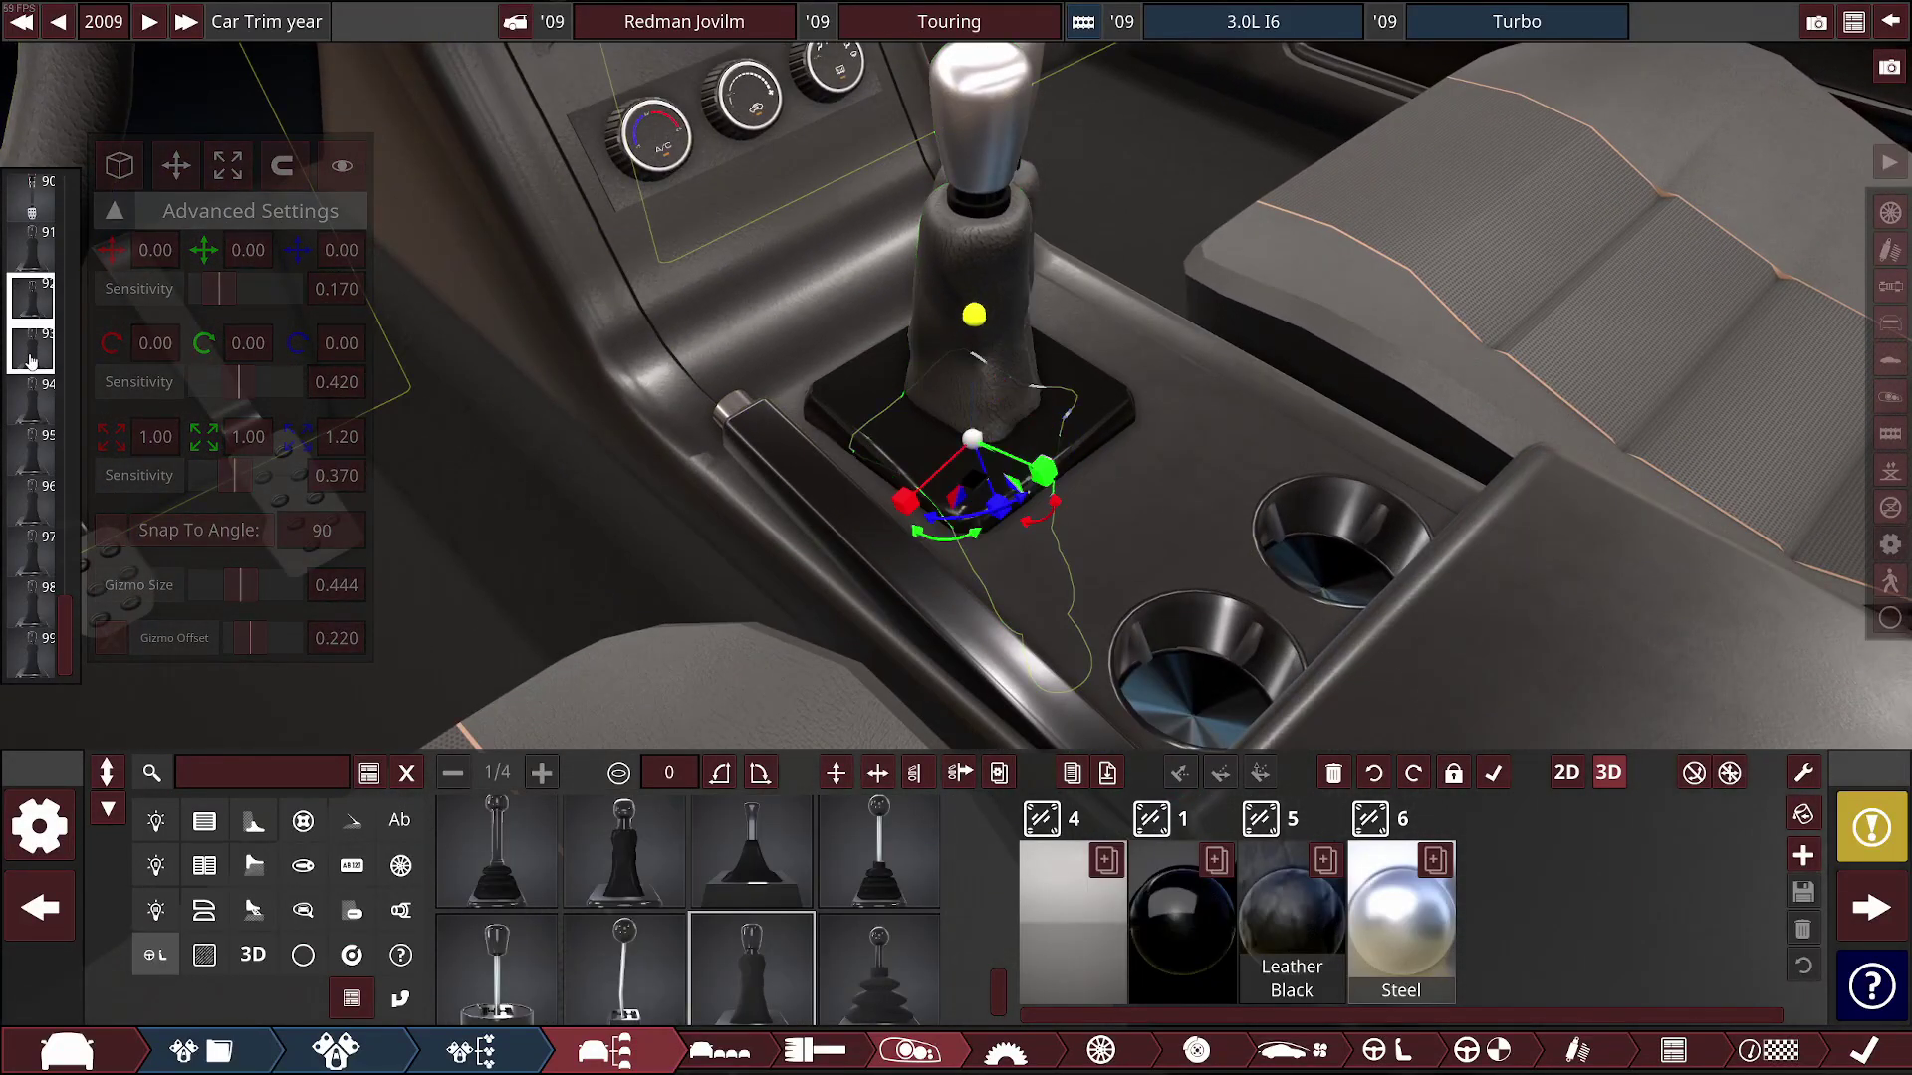
{"action": "left_click", "coordinate": [30, 406]}
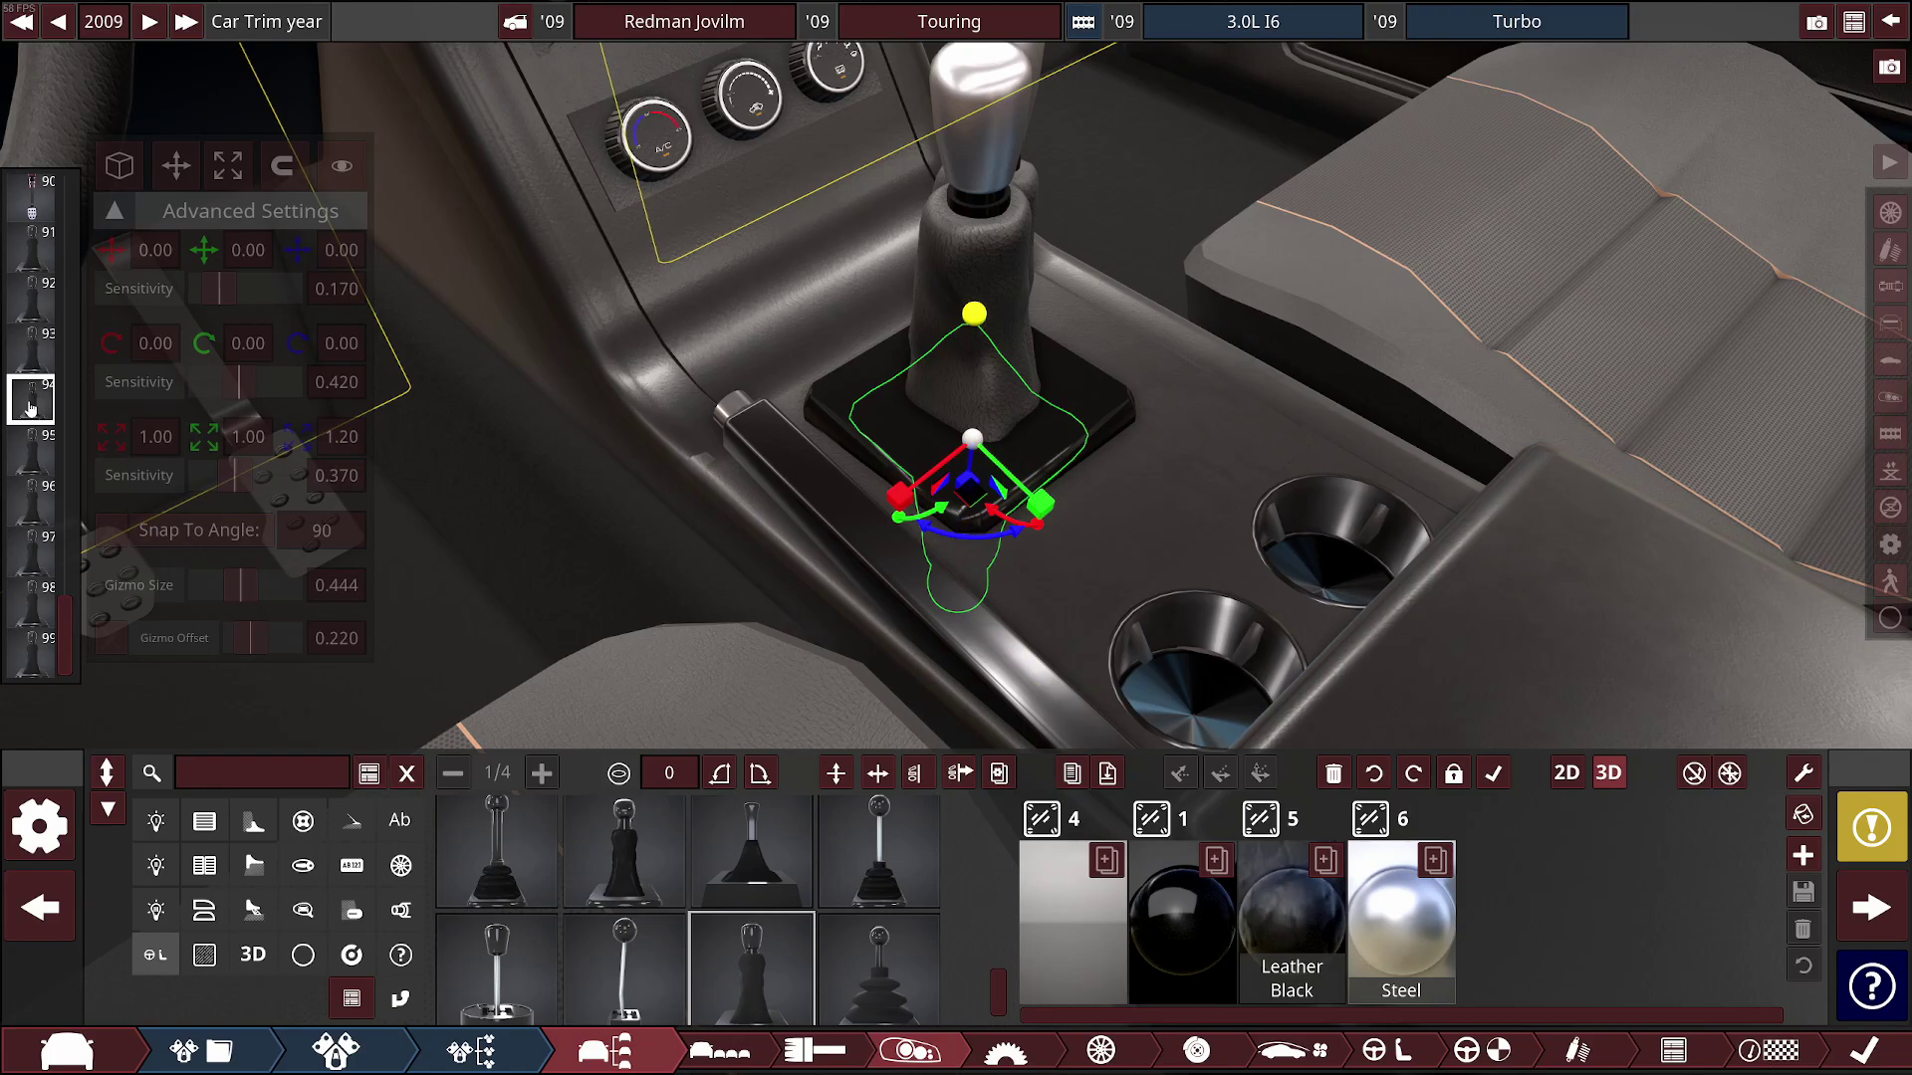
{"action": "key", "text": "alt+Tab"}
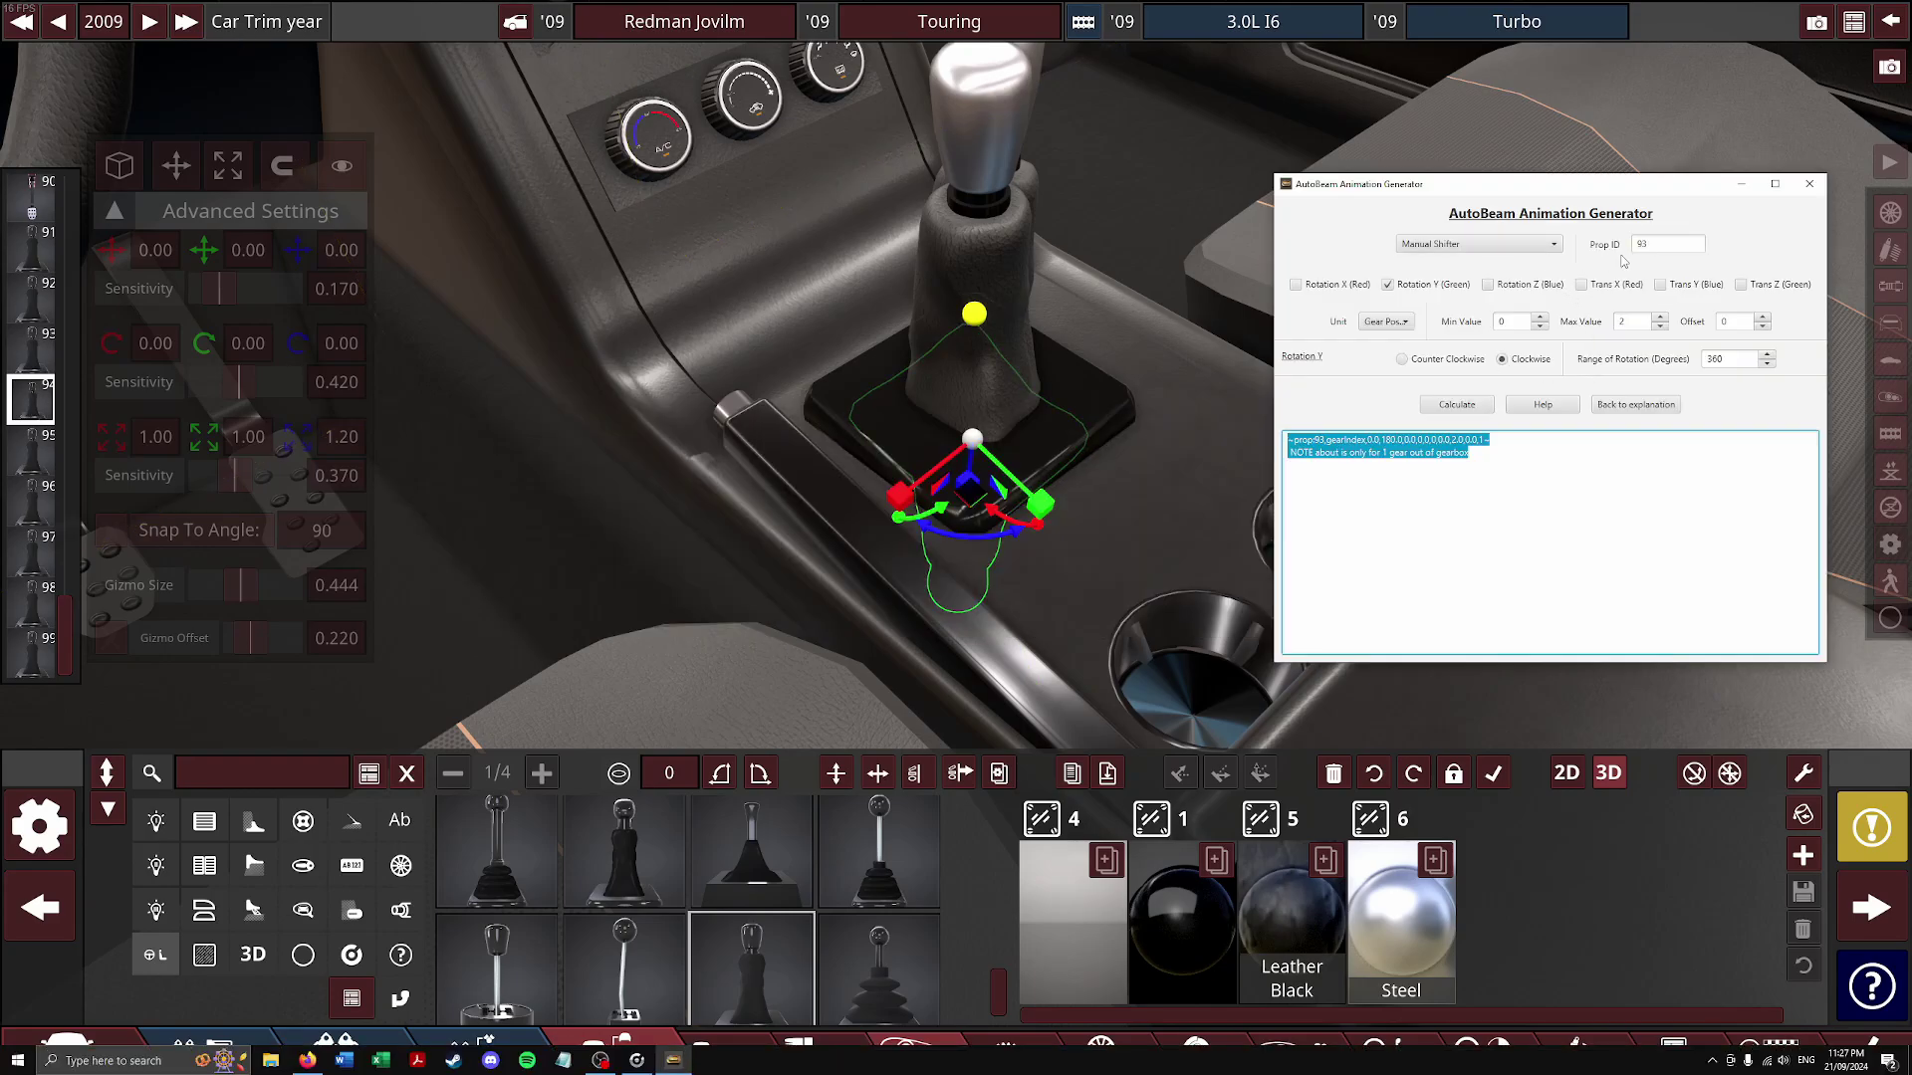
{"action": "double_click", "coordinate": [1660, 244]}
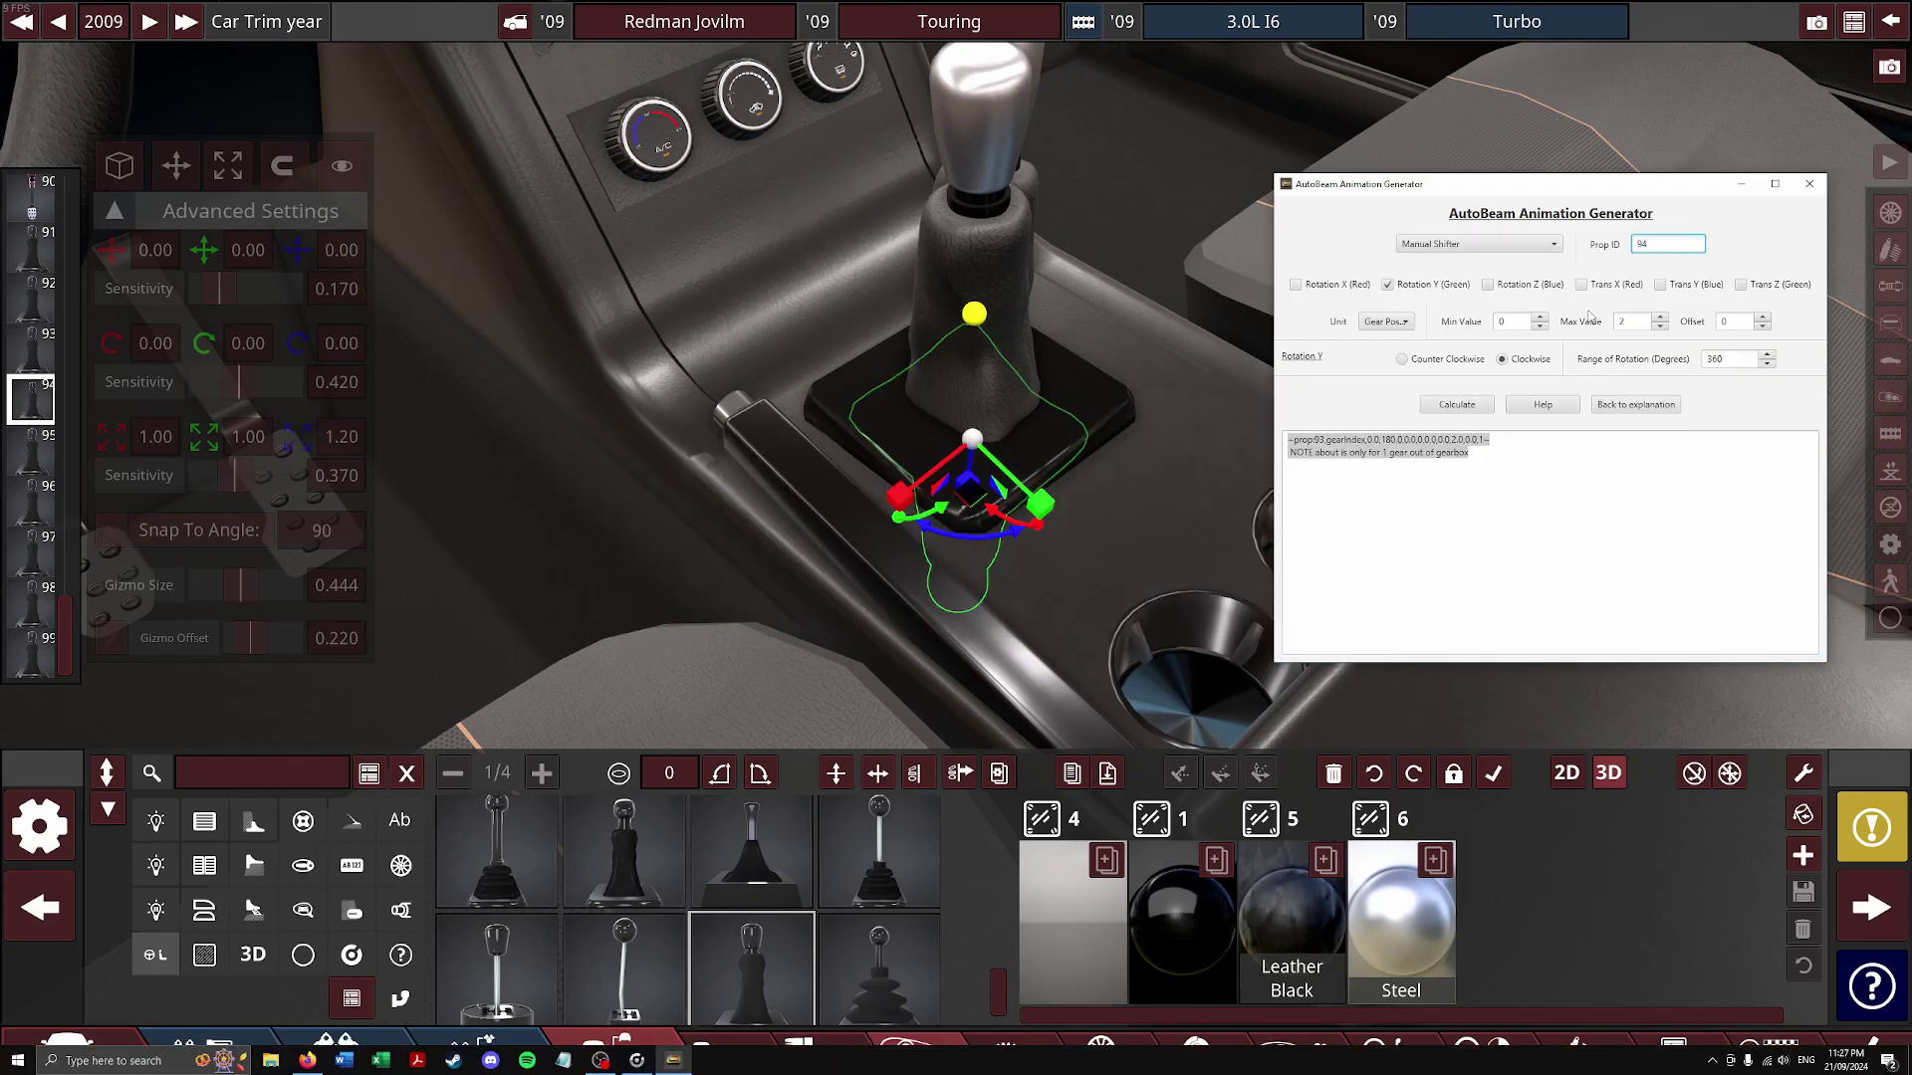
{"action": "type", "text": "94"}
{"action": "left_click", "coordinate": [1540, 317]}
{"action": "left_click", "coordinate": [1660, 318]}
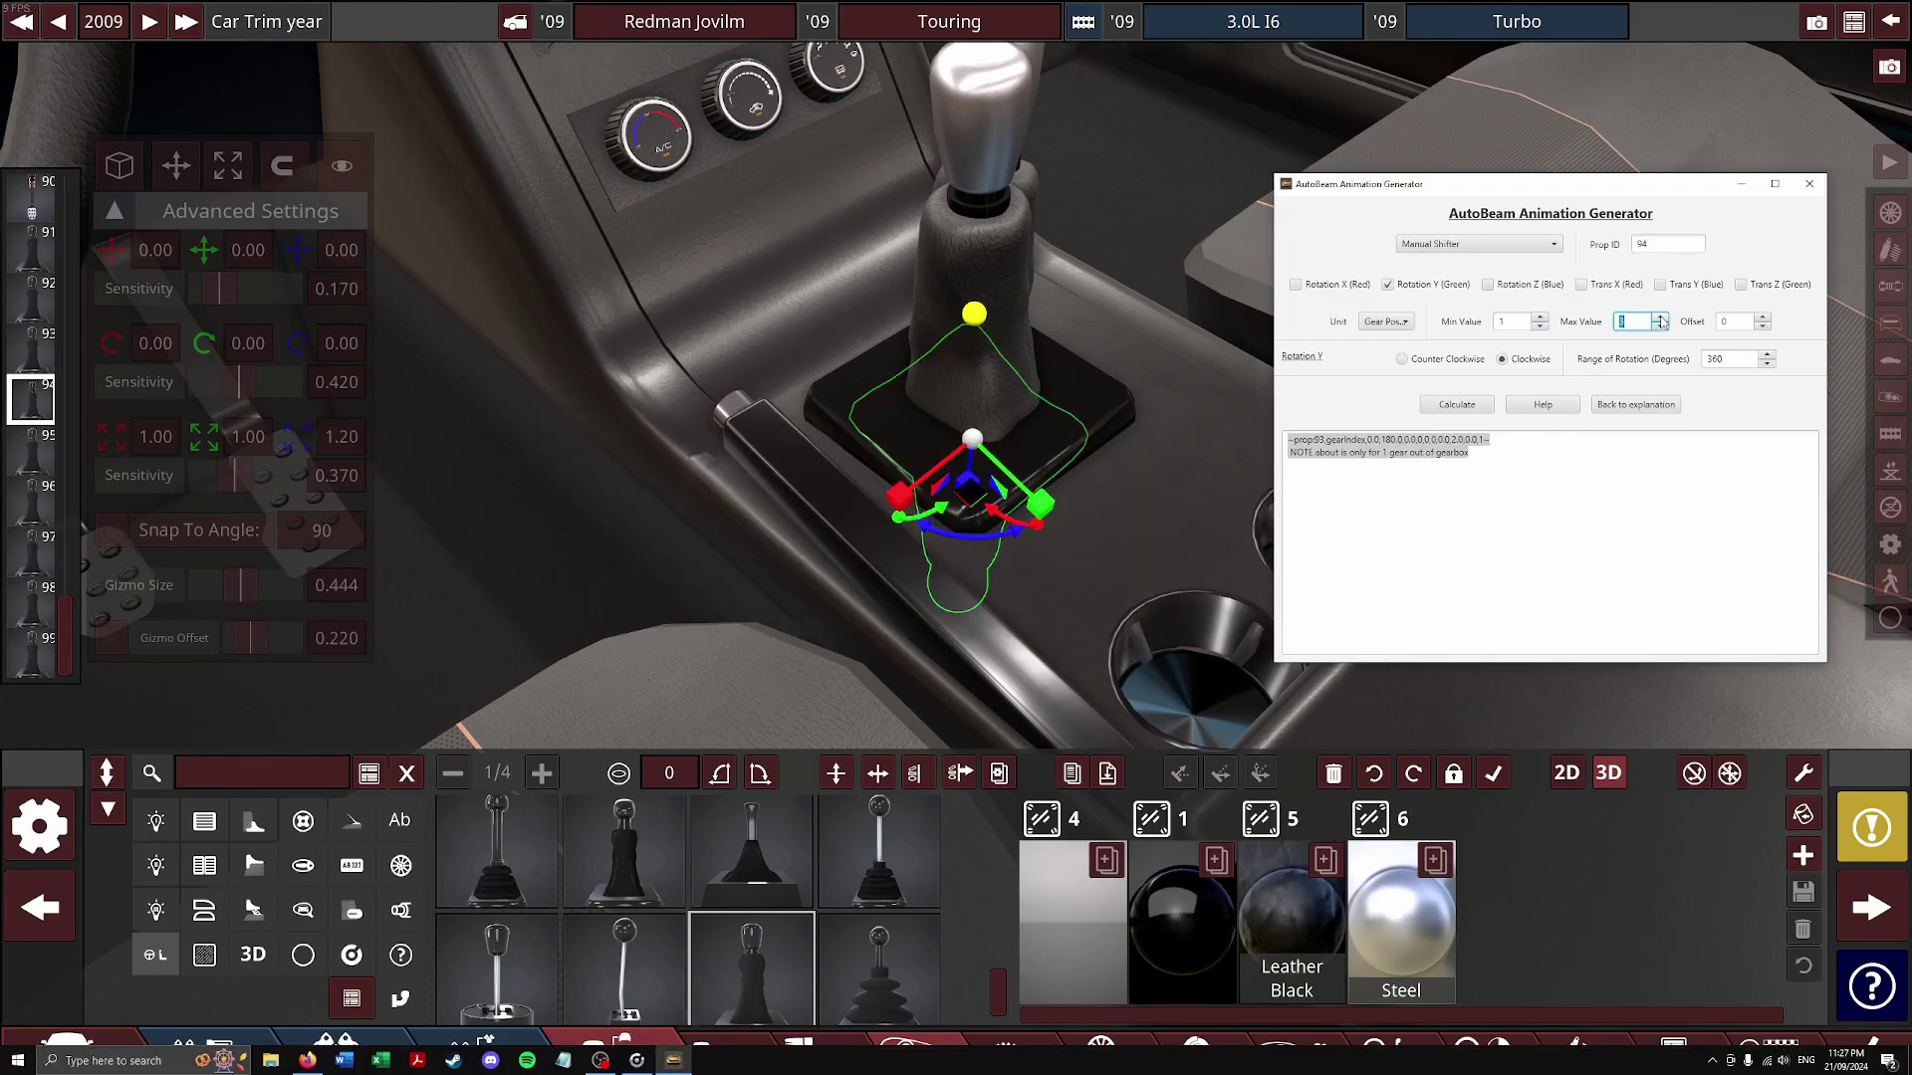
{"action": "left_click", "coordinate": [1762, 326]}
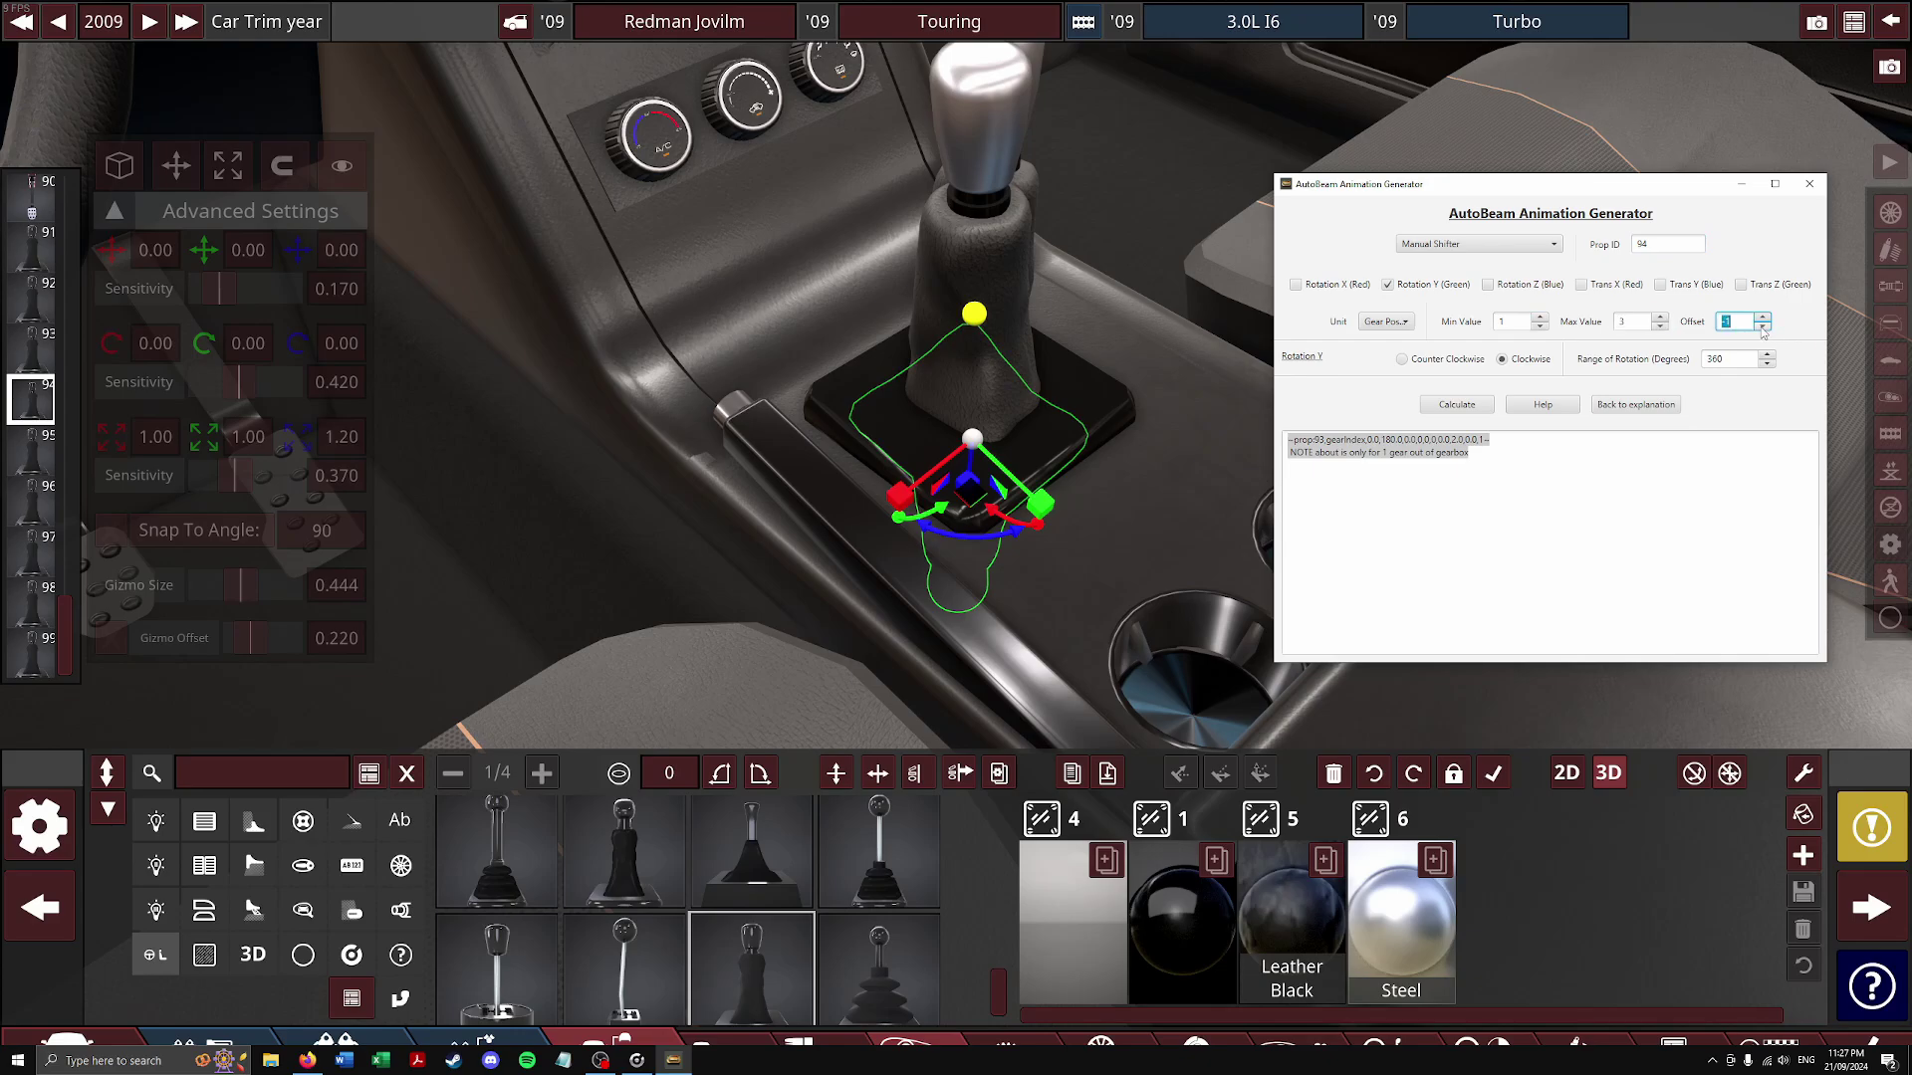
Calculate the prop 94 animation line and add it on a new line at the end of the trim description in Automation
{"action": "left_click", "coordinate": [1641, 406]}
{"action": "left_click", "coordinate": [1566, 490]}
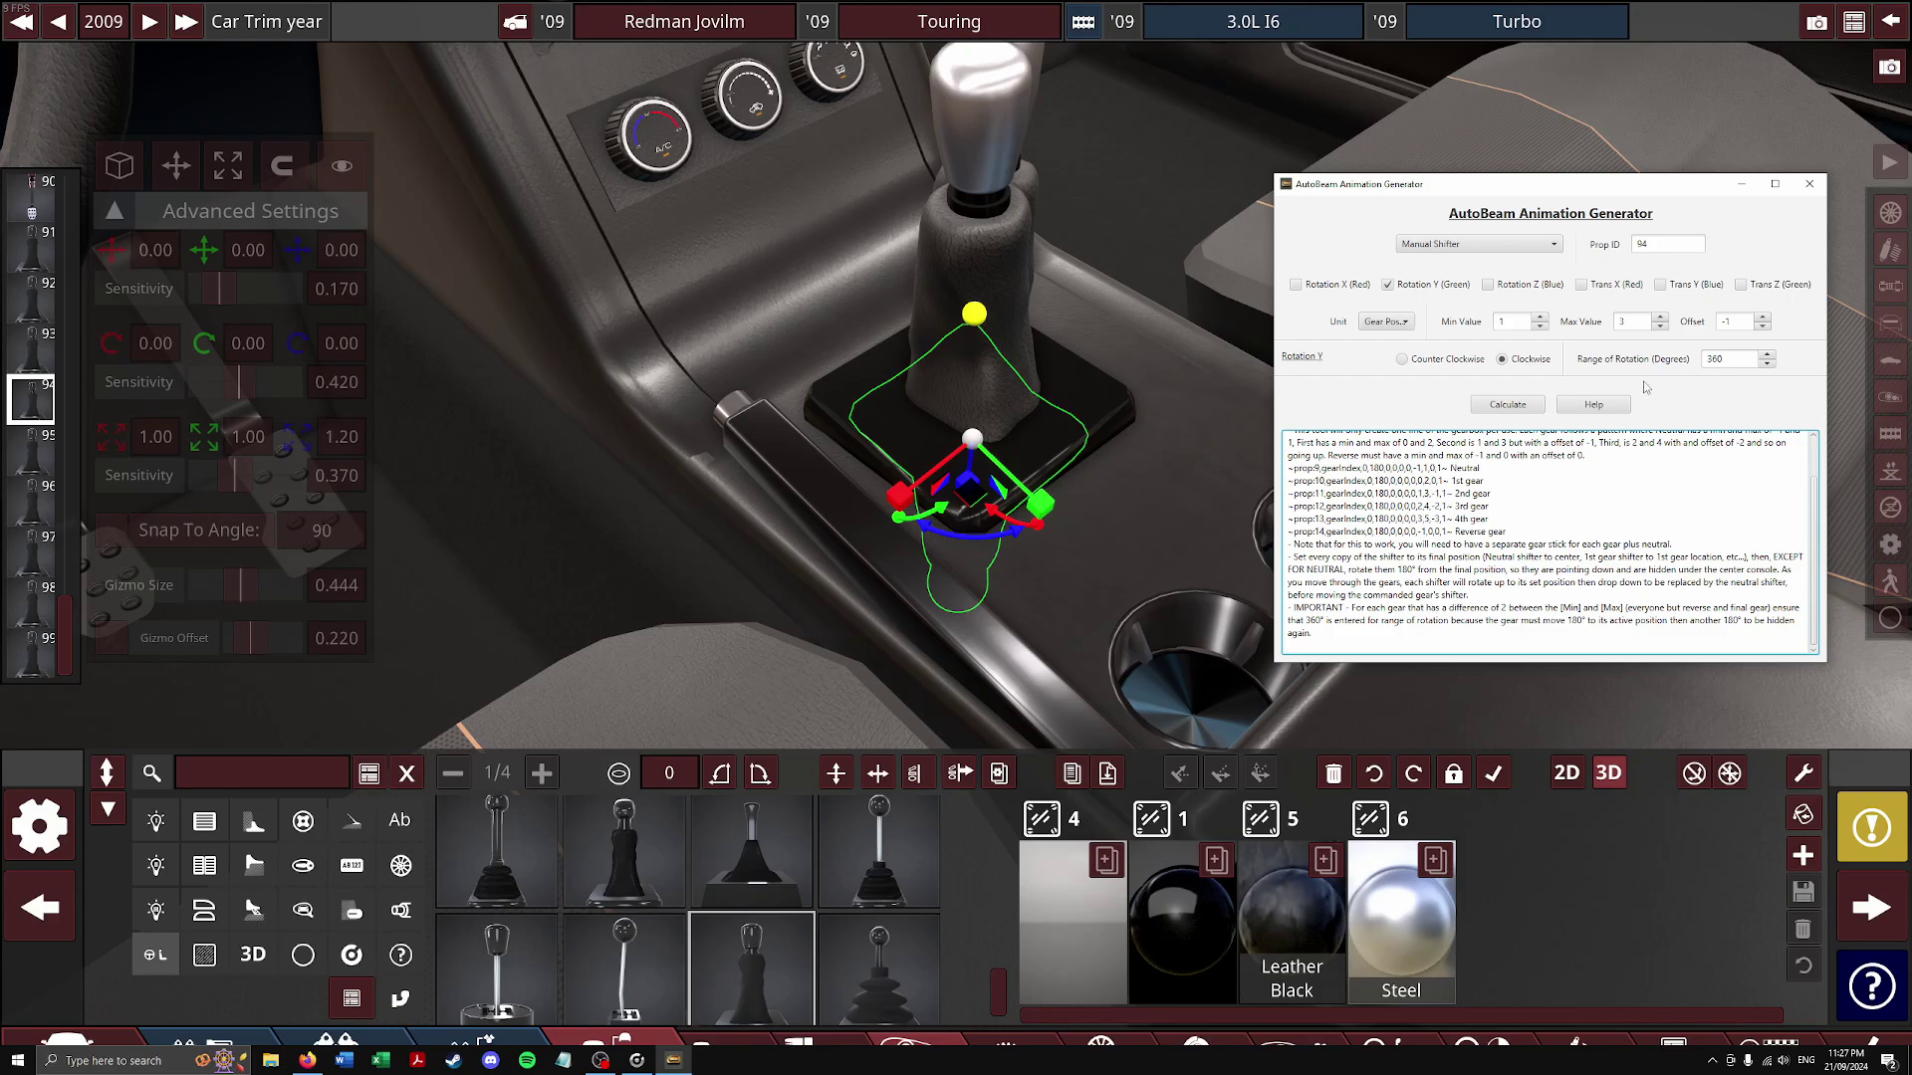
{"action": "left_click", "coordinate": [1506, 405]}
{"action": "left_click_drag", "start_coordinate": [1494, 439], "coordinate": [1313, 431]}
{"action": "left_click", "coordinate": [1698, 1035]}
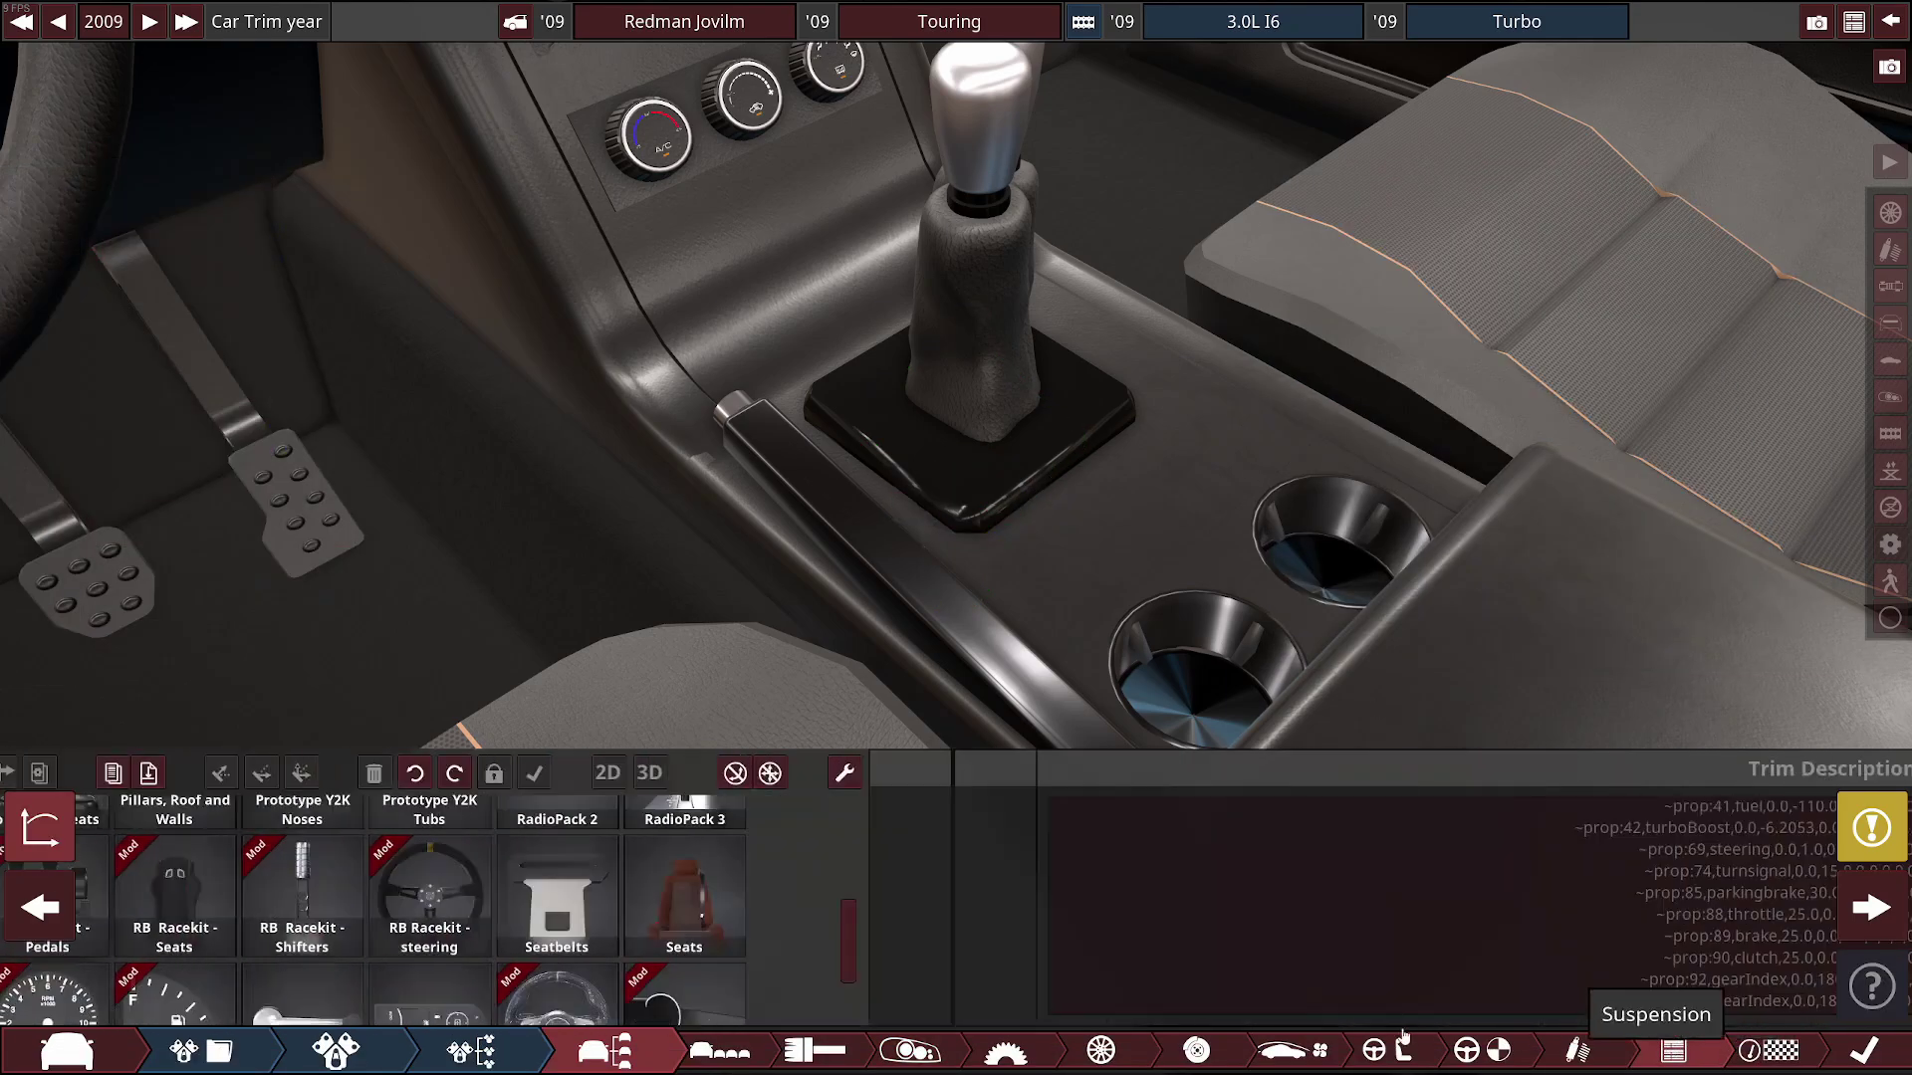
{"action": "key", "text": "Return"}
{"action": "type", "text": "~prop:94,gearIndex,0.0,180.0,0.0,0,0,0,0,1.0,3.0,-1.0,1~"}
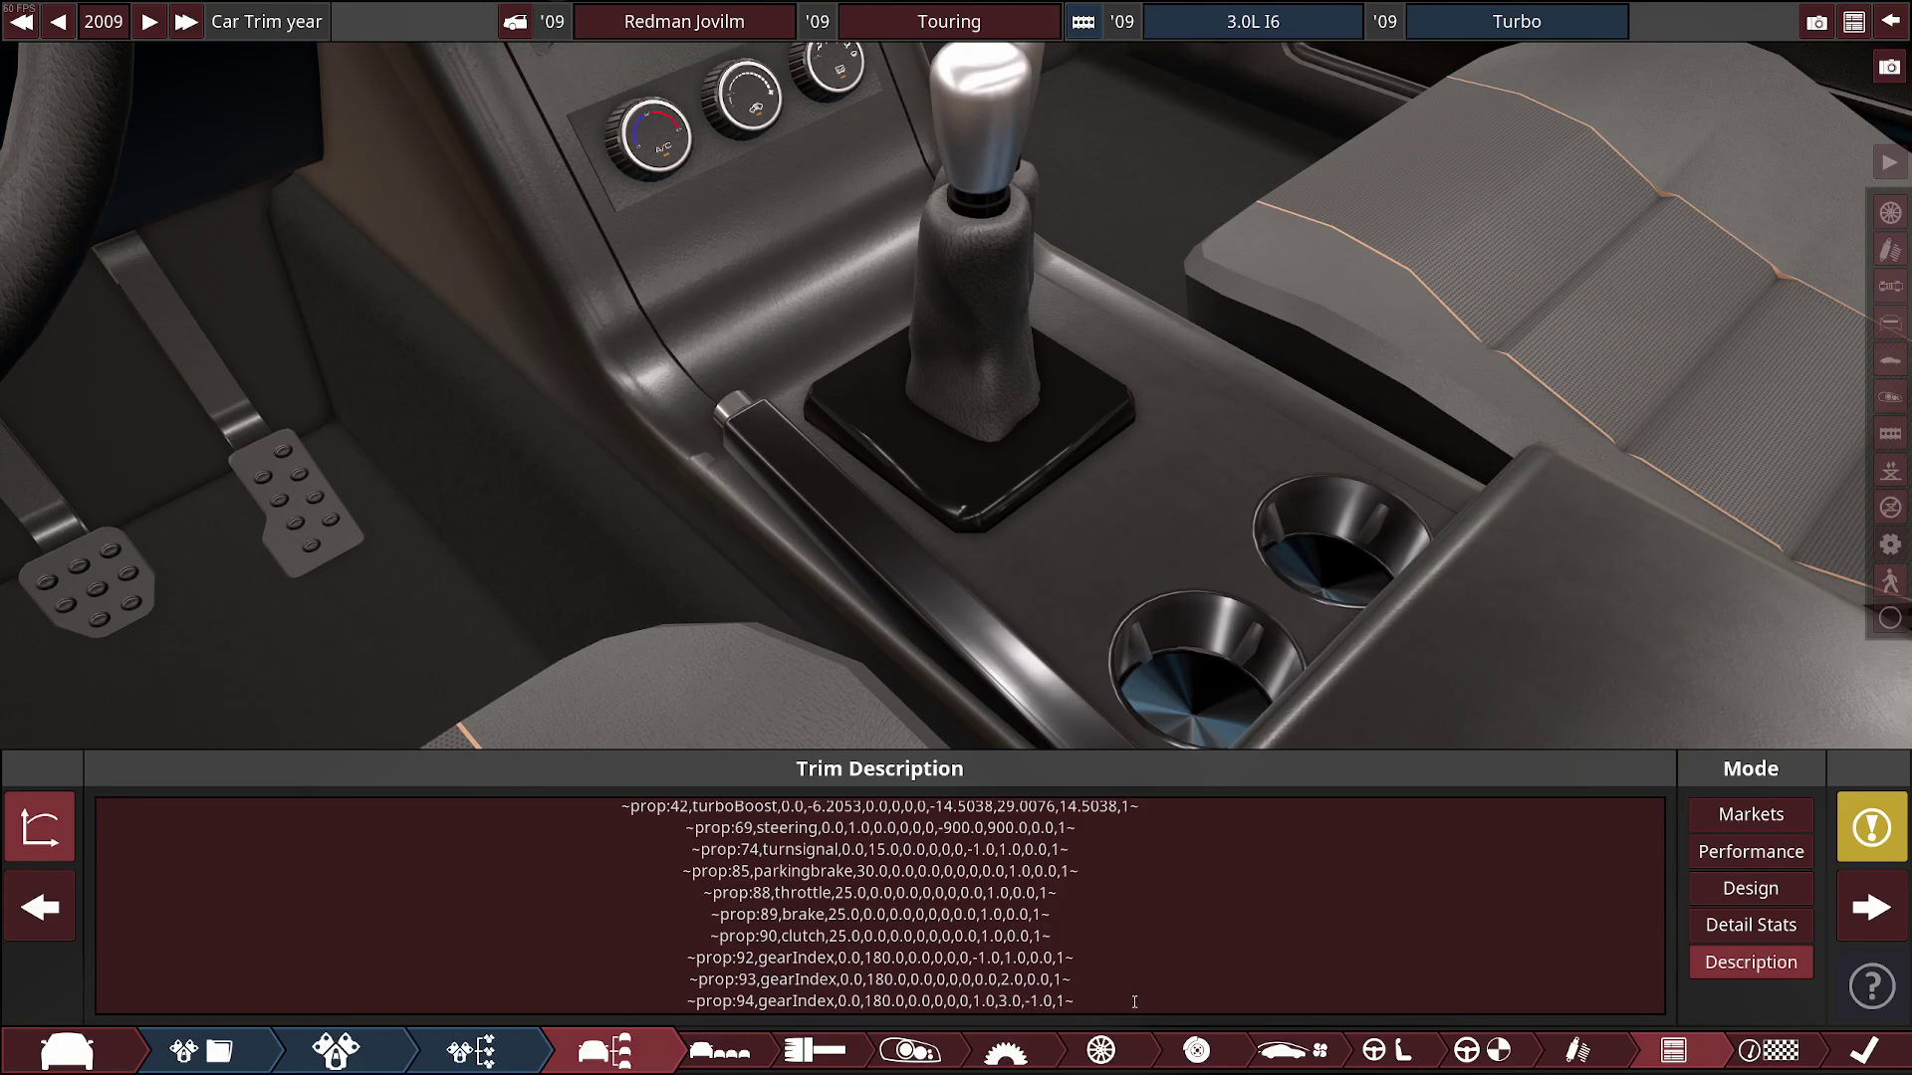
Duplicate the prop 94 line below itself and change the copy to prop 95 with values 2.0, 4.0 and -2.0
{"action": "left_click_drag", "start_coordinate": [1106, 1000], "coordinate": [673, 995]}
{"action": "key", "text": "ctrl+c"}
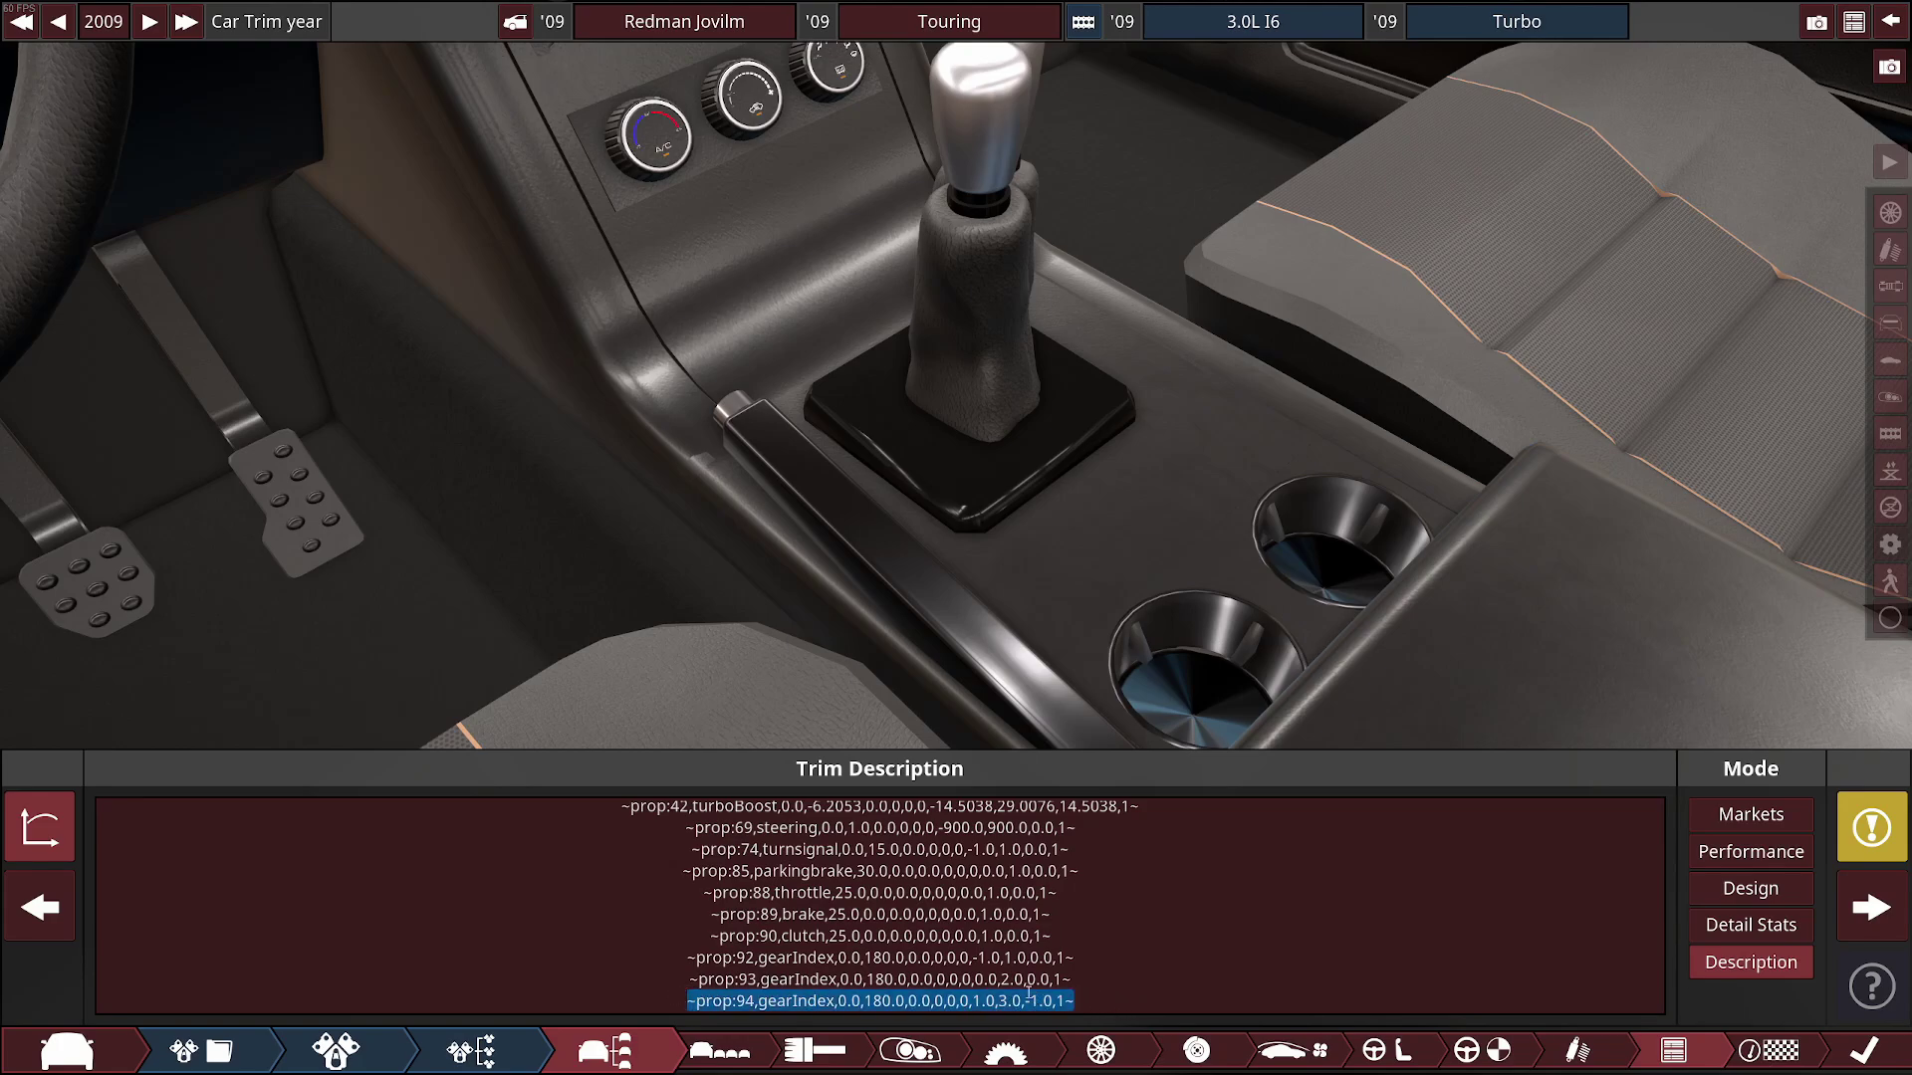
{"action": "left_click", "coordinate": [1110, 996]}
{"action": "key", "text": "Return"}
{"action": "key", "text": "ctrl+v"}
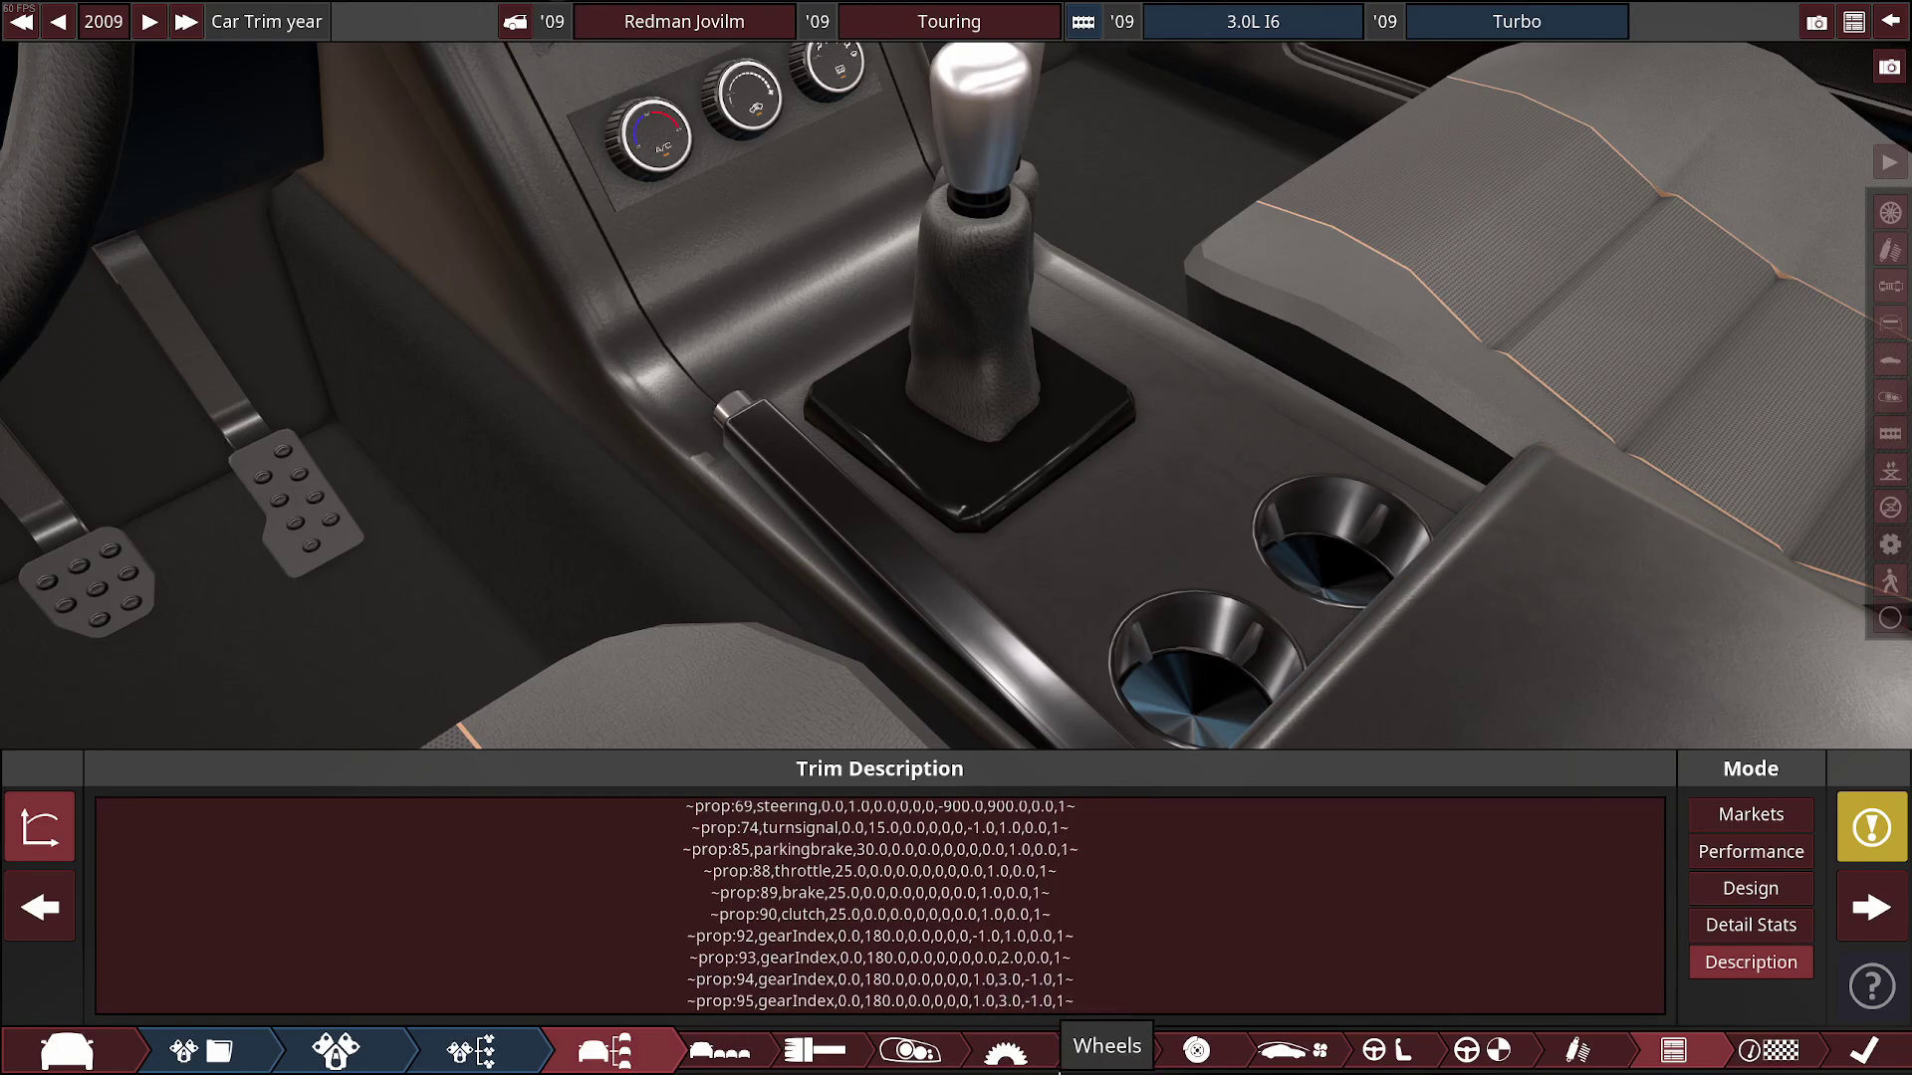
{"action": "key", "text": "Delete"}
{"action": "type", "text": "2"}
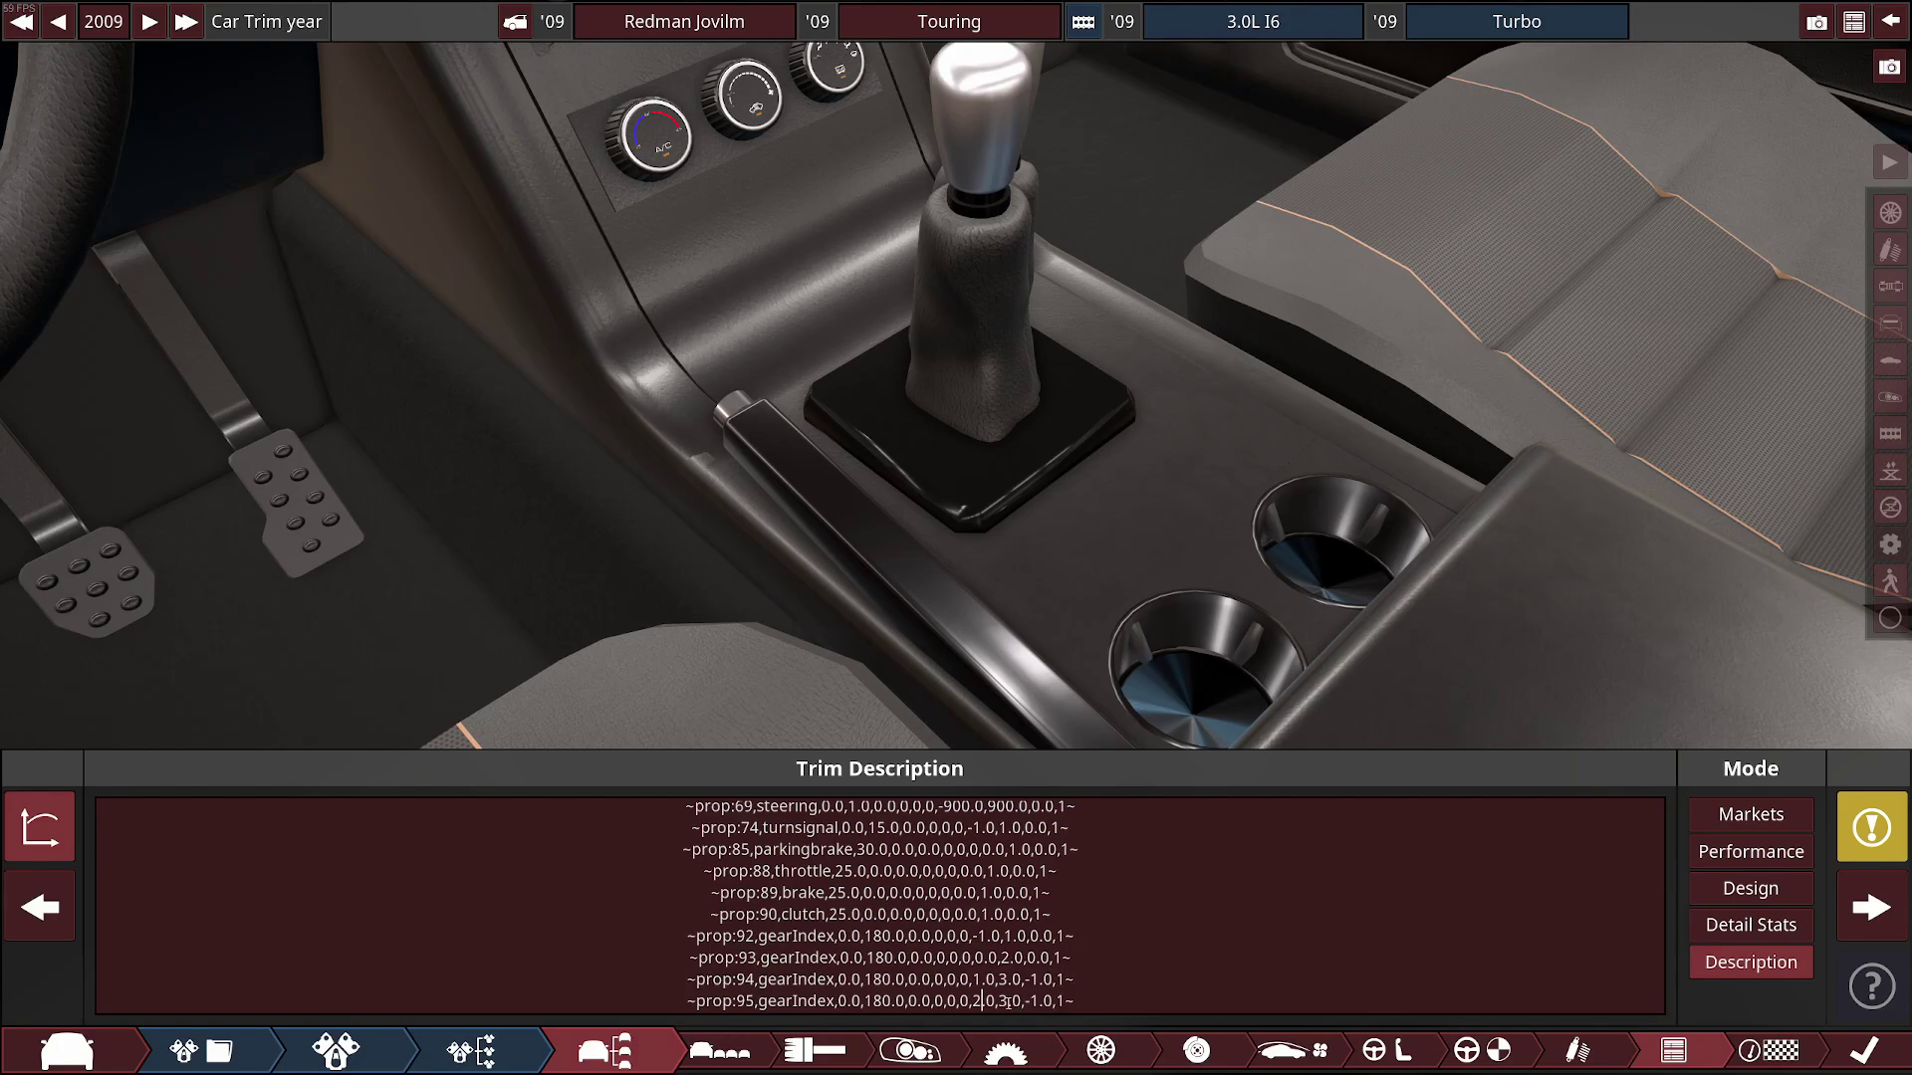
{"action": "key", "text": "Right"}
{"action": "key", "text": "Right"}
{"action": "key", "text": "Right"}
{"action": "key", "text": "Delete"}
{"action": "type", "text": "2"}
Add another copy of the prop 94 line and change it to prop 96 with values 3.0, 5.0 and -3.0
{"action": "left_click", "coordinate": [1091, 1001]}
{"action": "key", "text": "Return"}
{"action": "type", "text": "~prop:94,gearIndex,0.0,180.0,0.0,0,0,0,1.0,3.0,-1.0,1~"}
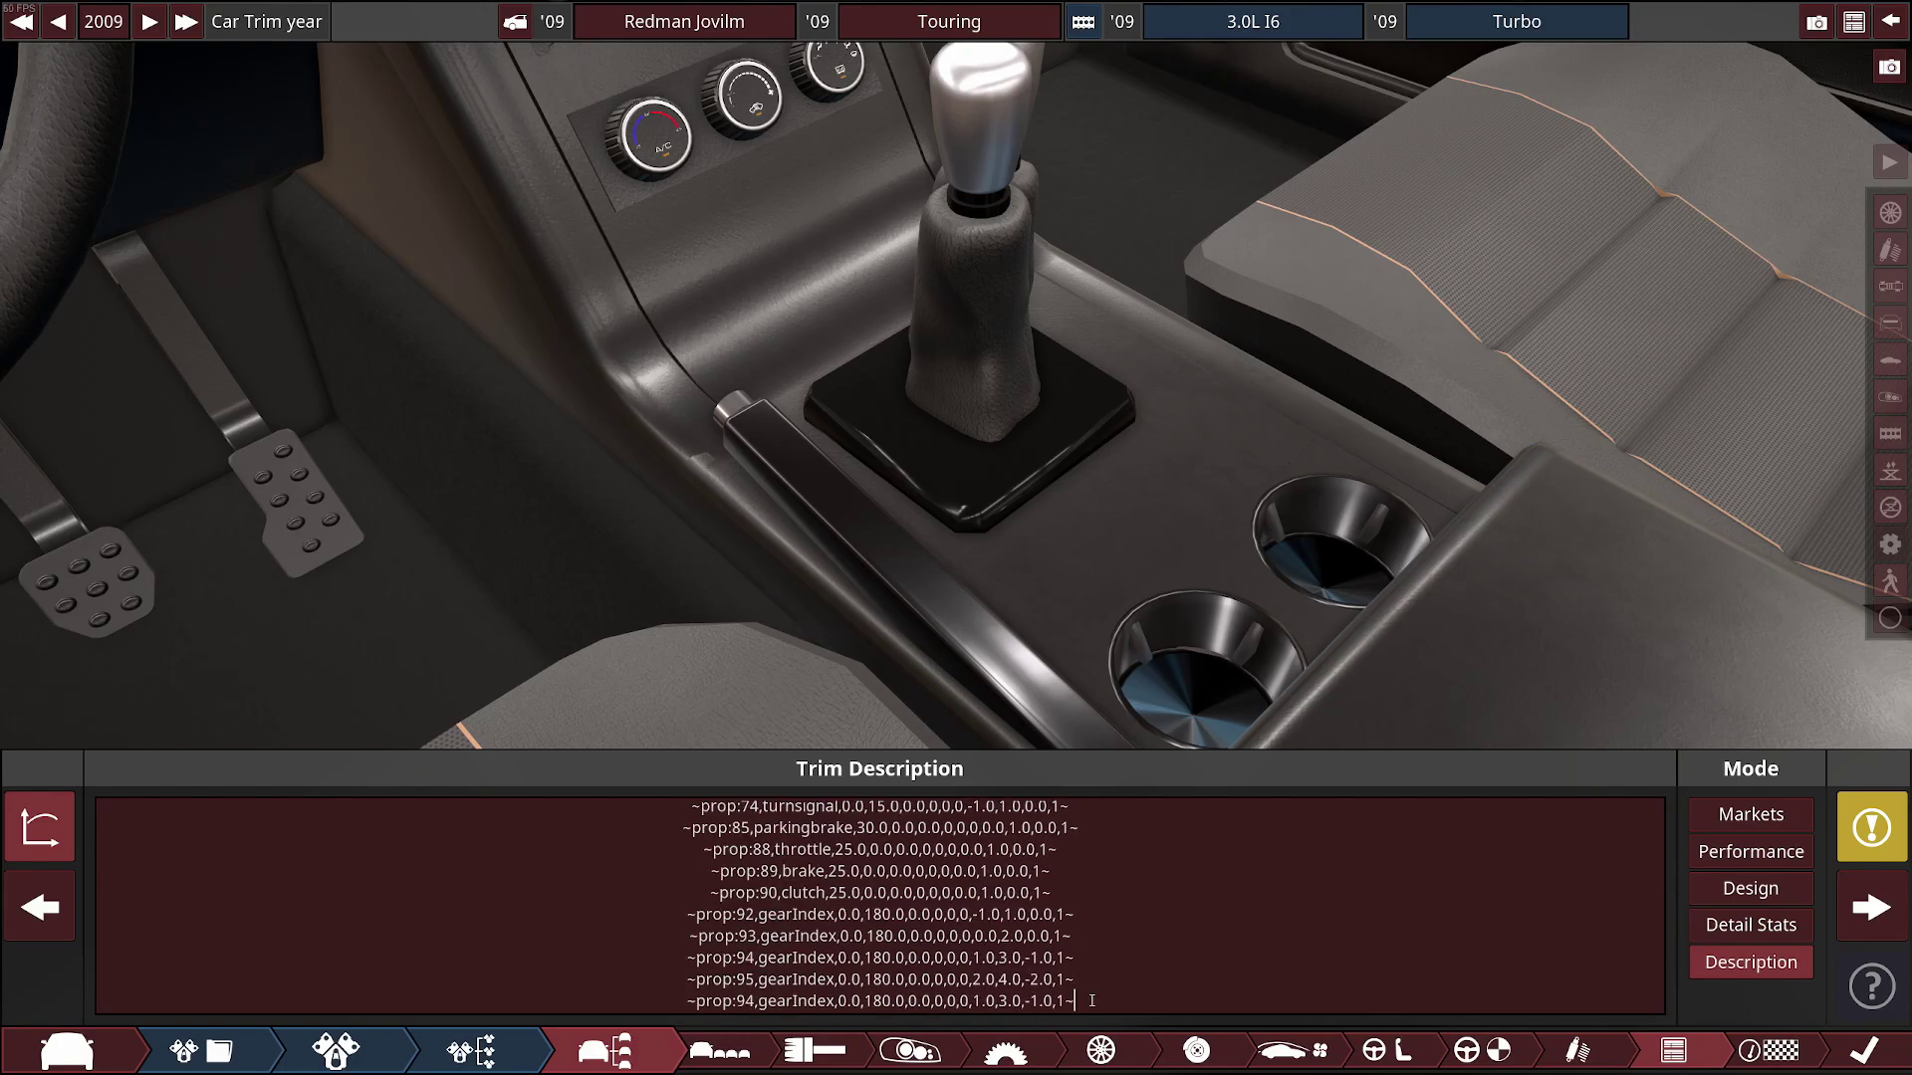
{"action": "left_click", "coordinate": [748, 1001]}
{"action": "key", "text": "Delete"}
{"action": "type", "text": "6"}
{"action": "key", "text": "Delete"}
{"action": "type", "text": "3"}
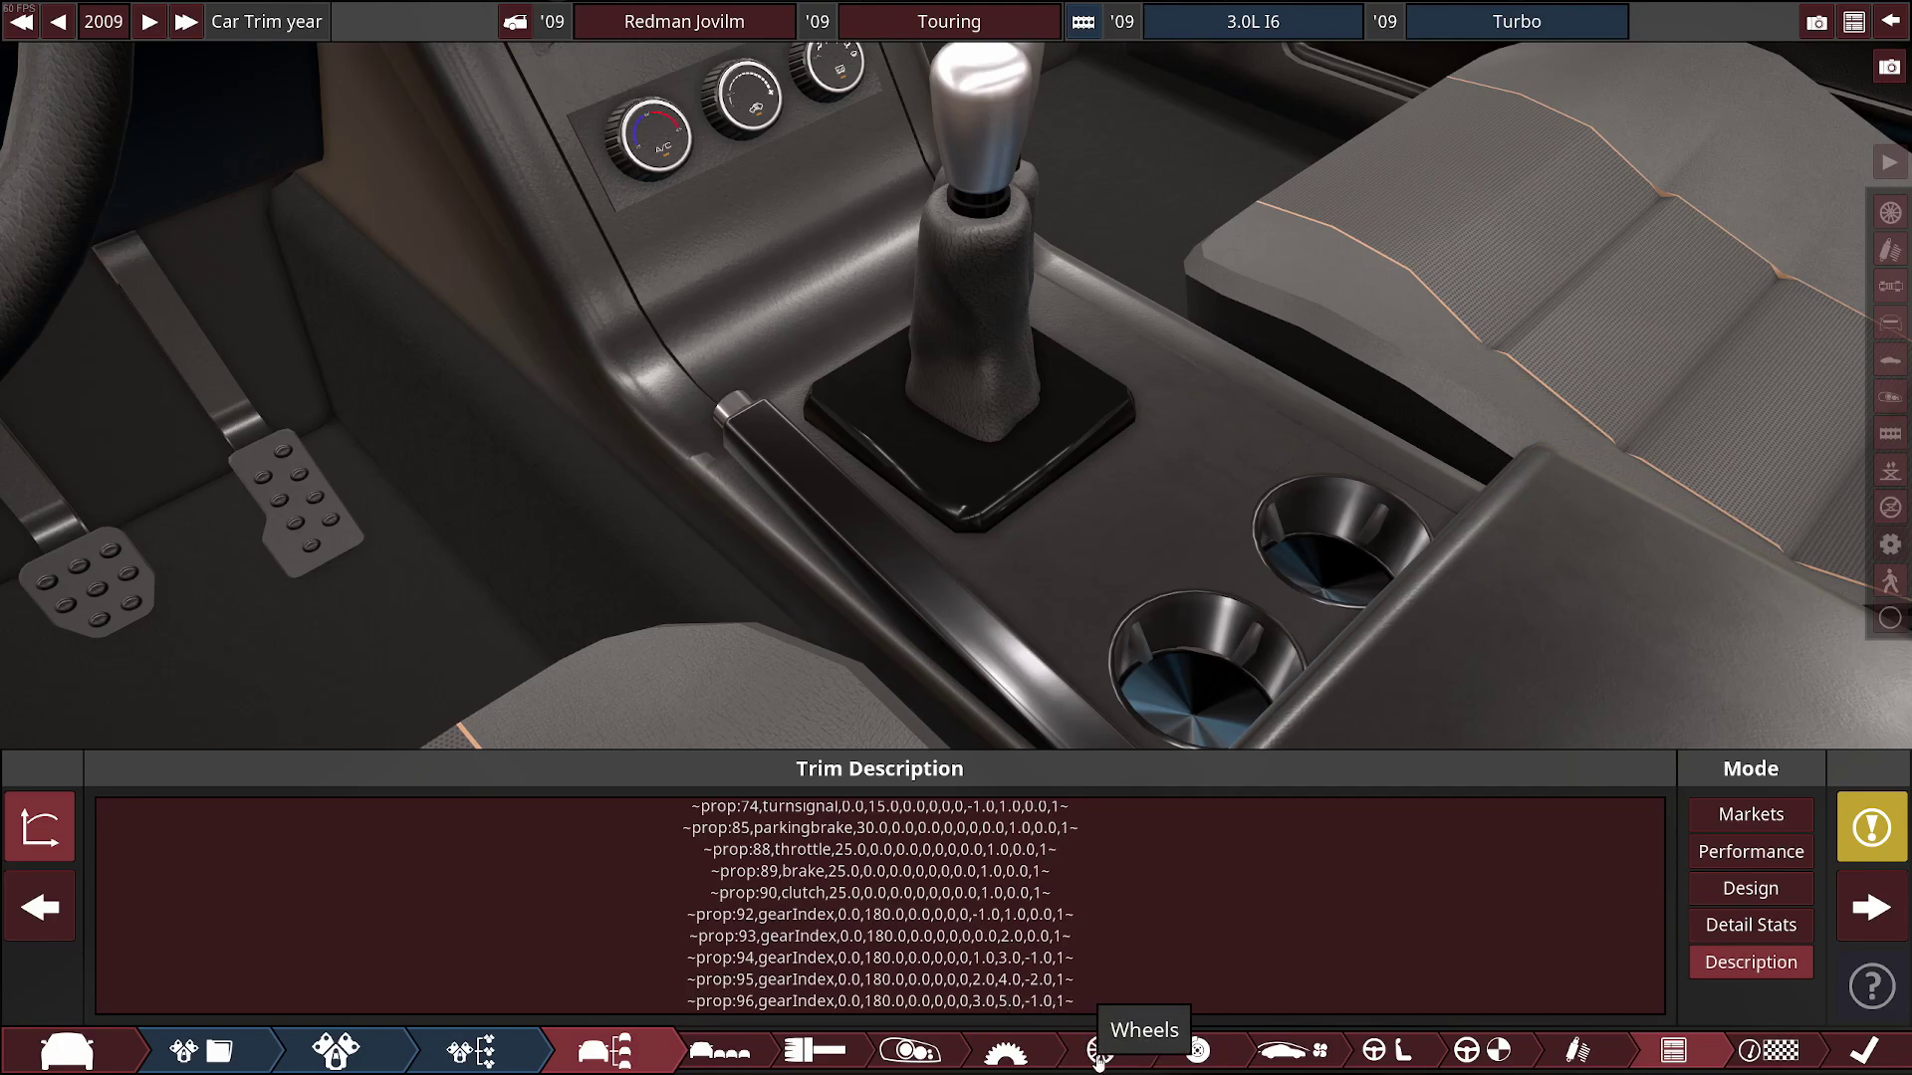
{"action": "key", "text": "BackSpace"}
{"action": "type", "text": "3"}
Add a copy of the gearIndex line for prop 97 with min 4.0, max 6.0 and offset -4.0
{"action": "left_click", "coordinate": [1085, 1005]}
{"action": "key", "text": "Return"}
{"action": "type", "text": "~prop:94,gearIndex,0.0,180.0,0.0,0,0,0,1.0,3.0,-1.0,1~"}
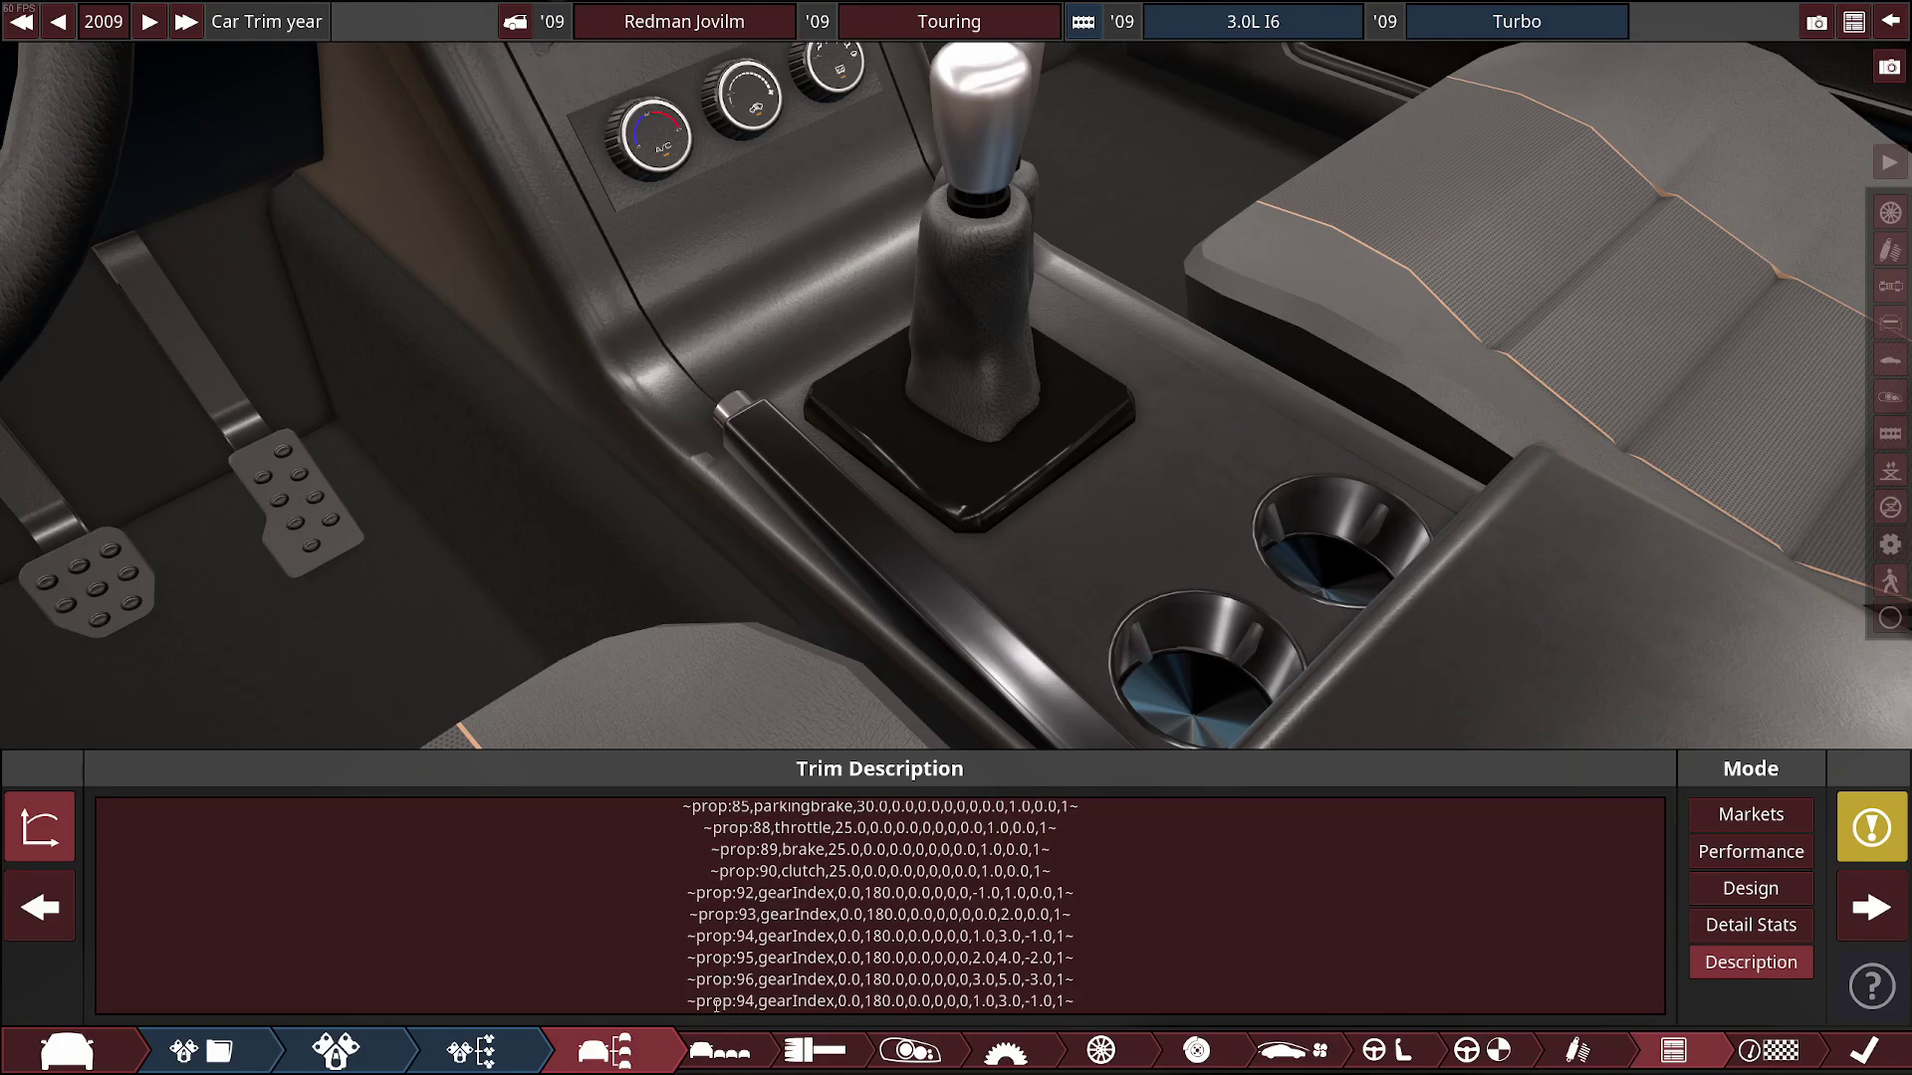
{"action": "key", "text": "BackSpace"}
{"action": "type", "text": "7"}
{"action": "left_click", "coordinate": [984, 1000]}
{"action": "key", "text": "BackSpace"}
{"action": "type", "text": "4"}
{"action": "key", "text": "Right"}
{"action": "key", "text": "Right"}
{"action": "key", "text": "Right"}
{"action": "key", "text": "Right"}
{"action": "key", "text": "BackSpace"}
{"action": "type", "text": "6"}
{"action": "key", "text": "Right"}
{"action": "key", "text": "Right"}
{"action": "key", "text": "Right"}
{"action": "key", "text": "BackSpace"}
{"action": "type", "text": "4"}
Add a gearIndex line for prop 98 with min 5.0, max 7.0 and offset -5.0
{"action": "key", "text": "Return"}
{"action": "key", "text": "ctrl+v"}
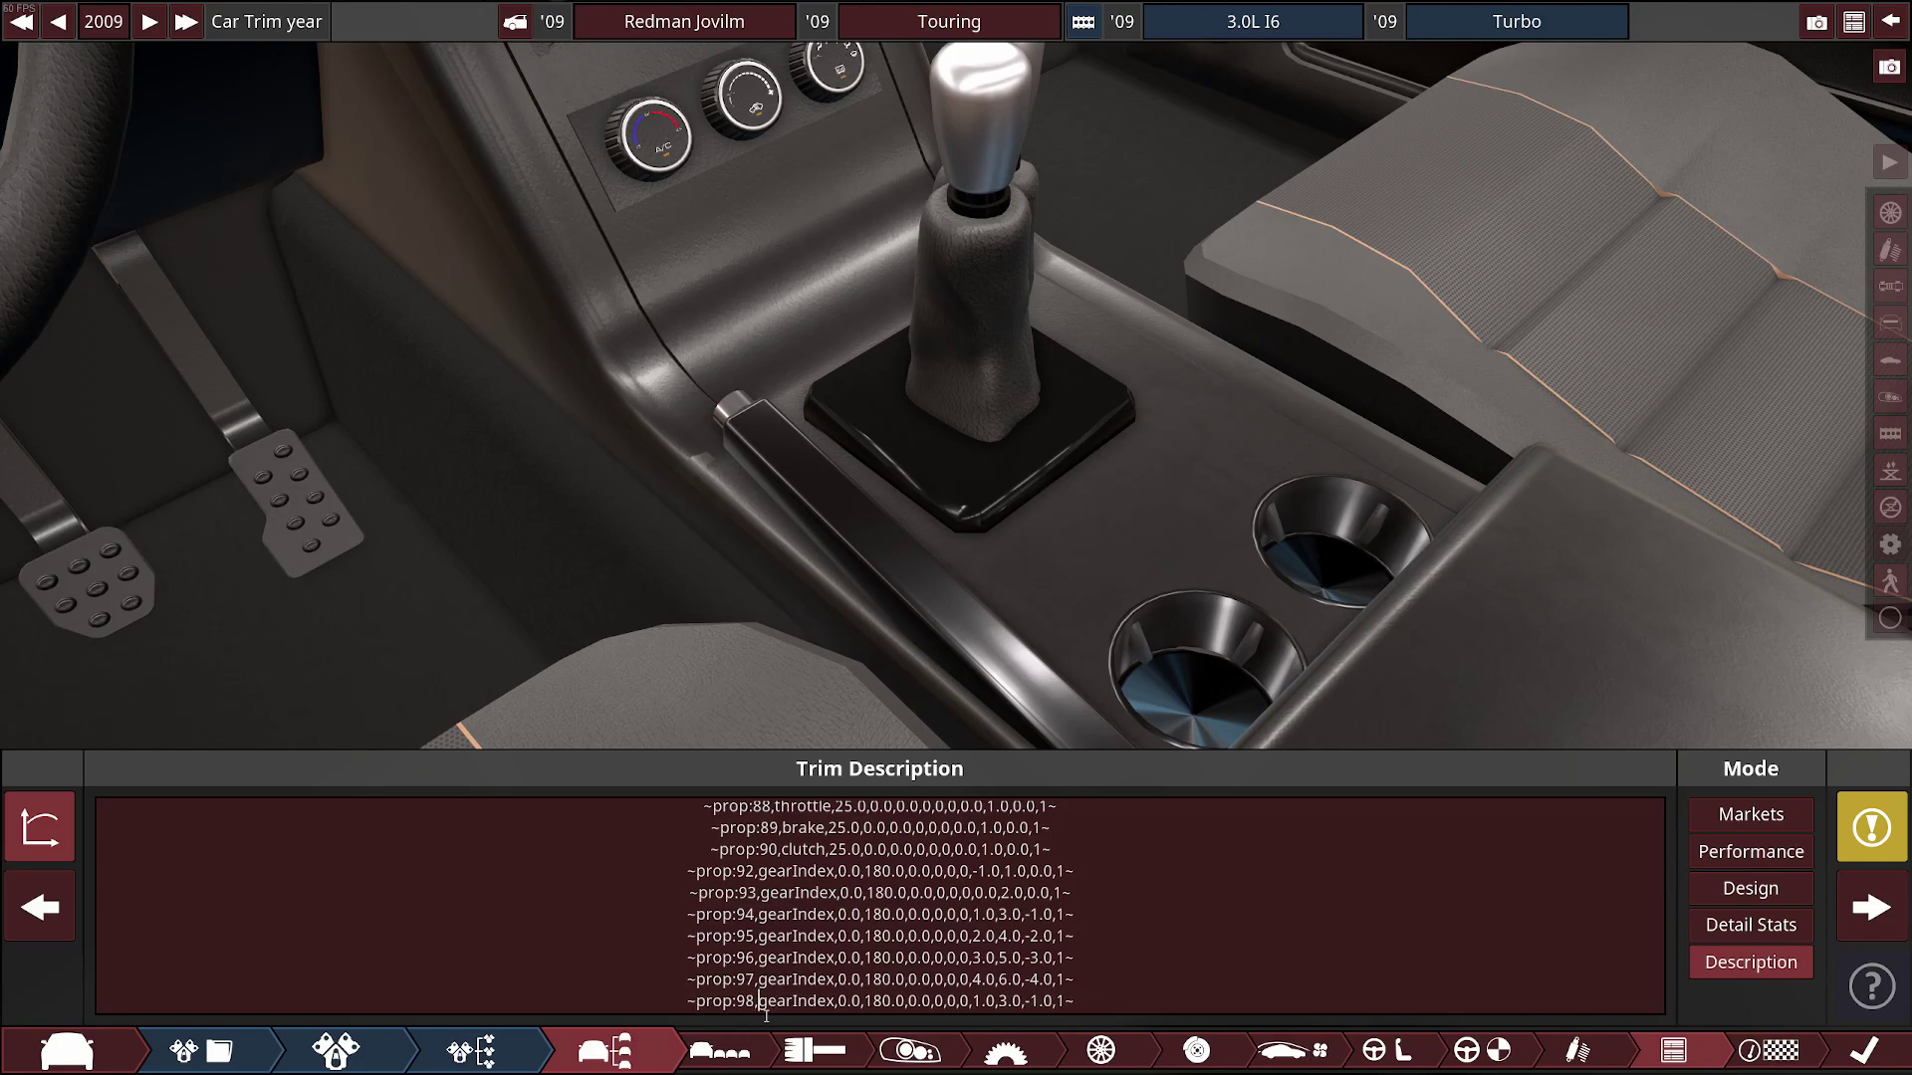
{"action": "key", "text": "Right"}
{"action": "key", "text": "Right"}
{"action": "key", "text": "Right"}
{"action": "key", "text": "Right"}
{"action": "key", "text": "Right"}
{"action": "key", "text": "Right"}
{"action": "key", "text": "Right"}
{"action": "key", "text": "Right"}
{"action": "key", "text": "Right"}
{"action": "key", "text": "Right"}
{"action": "key", "text": "Delete"}
{"action": "type", "text": "5"}
{"action": "key", "text": "Right"}
{"action": "key", "text": "Right"}
{"action": "key", "text": "Right"}
{"action": "key", "text": "Right"}
{"action": "key", "text": "Delete"}
{"action": "type", "text": "5"}
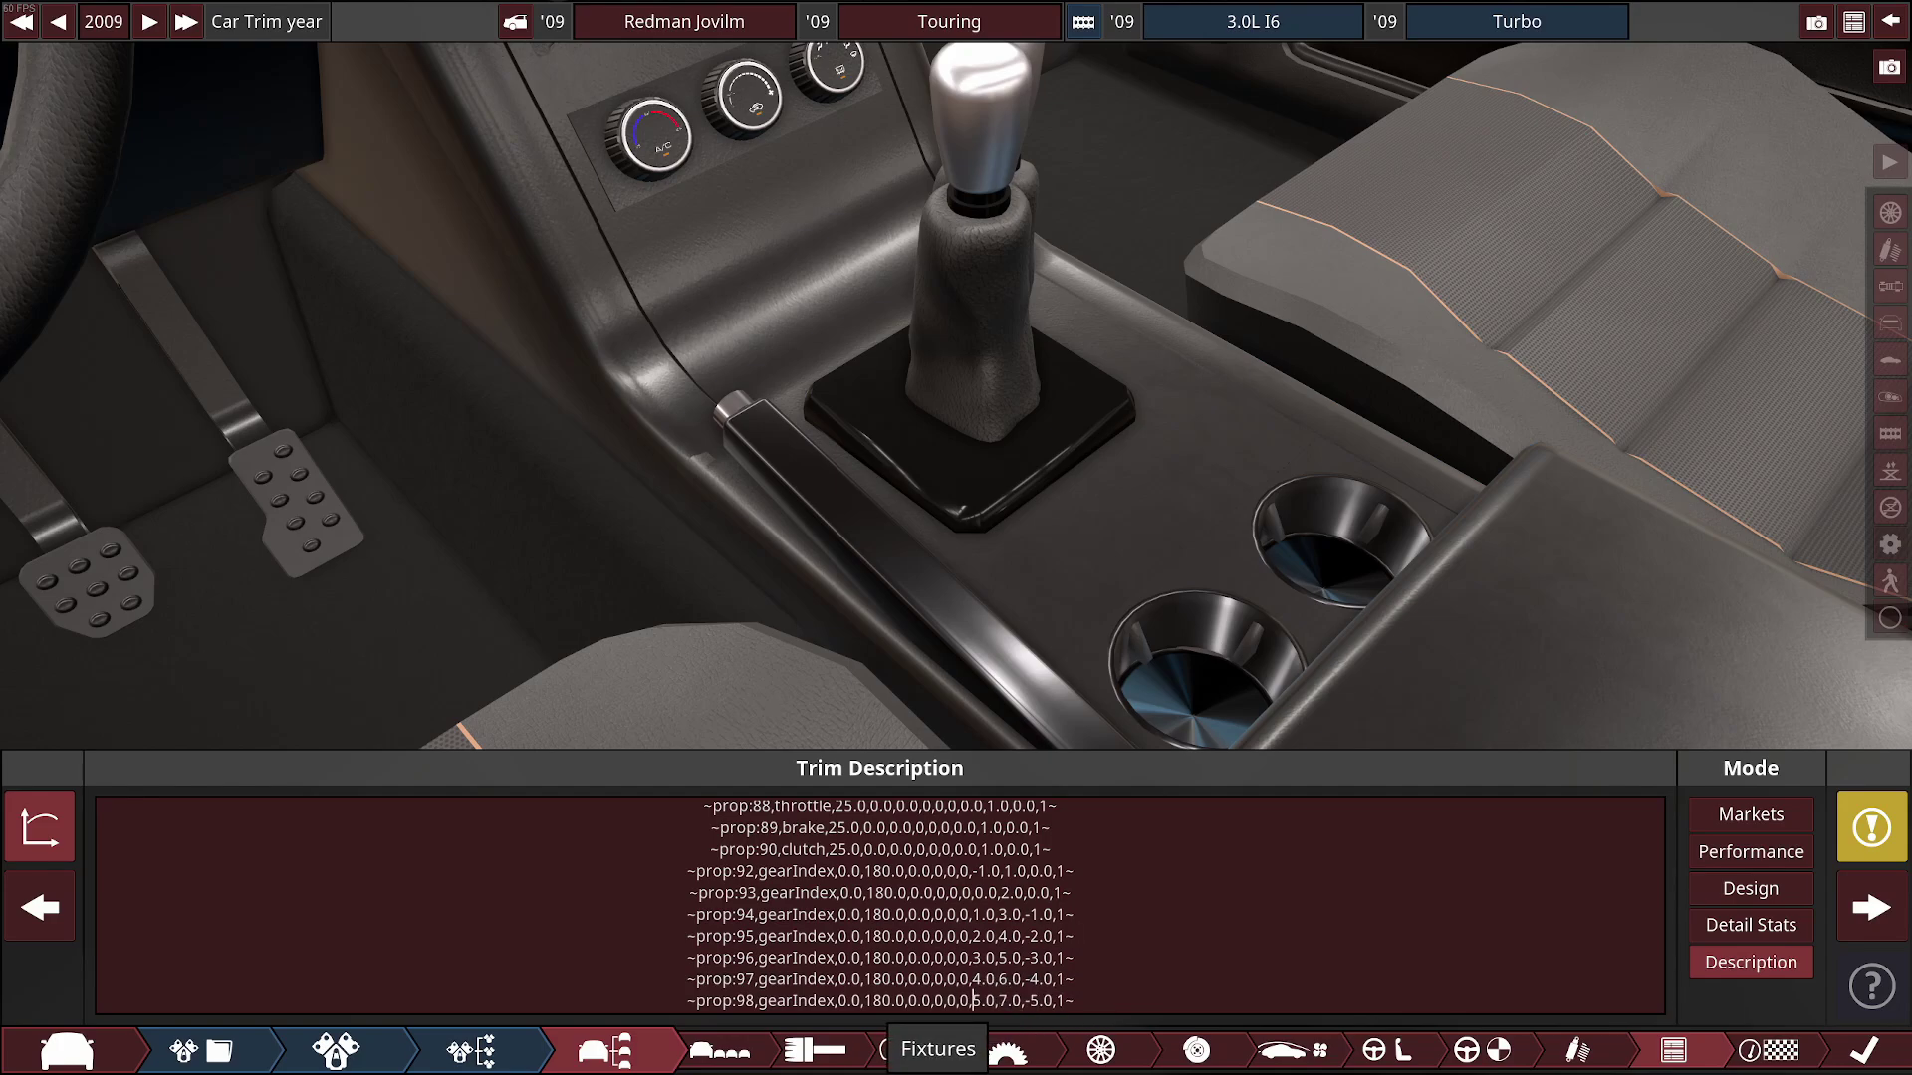
Rotate the last gear shifter, fixture 99, by 180 degrees about its Y axis and inspect the shifter base
{"action": "left_click", "coordinate": [1005, 1051]}
{"action": "left_click", "coordinate": [32, 602]}
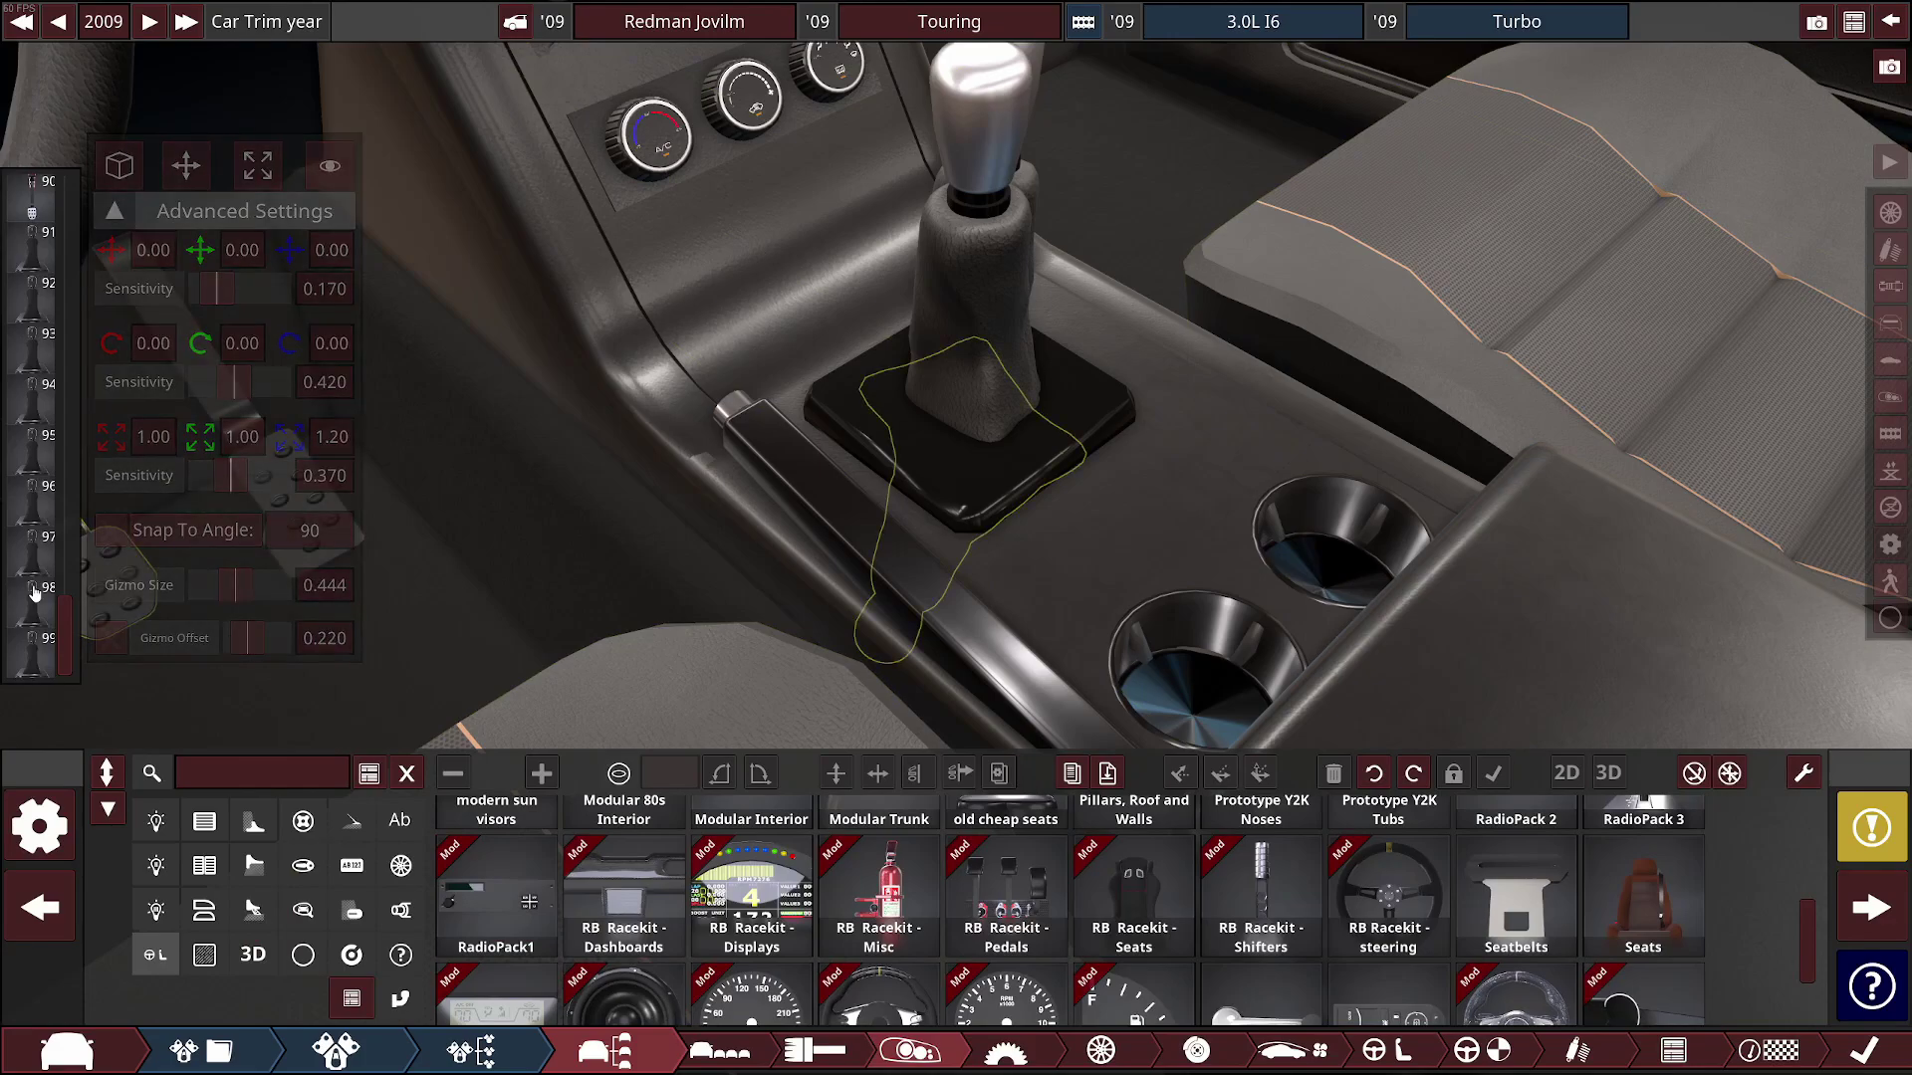
{"action": "left_click", "coordinate": [30, 657]}
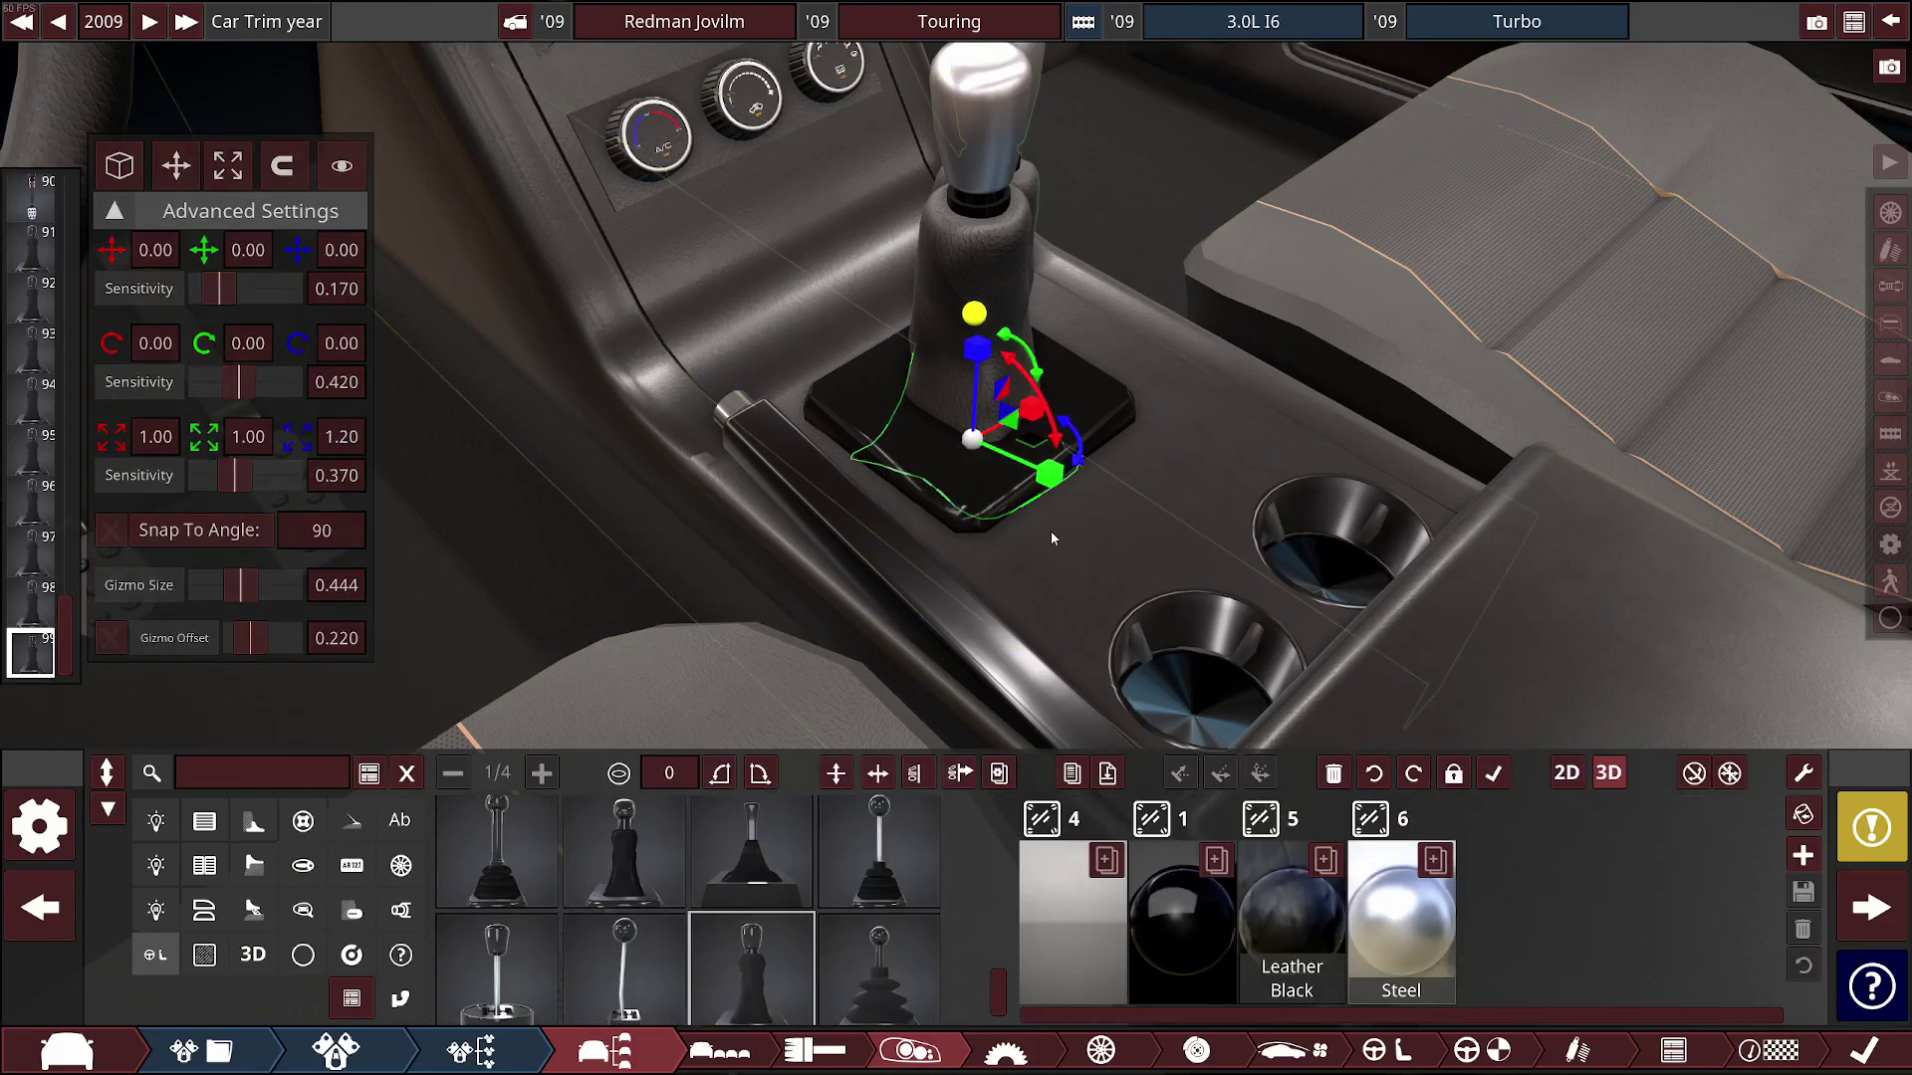
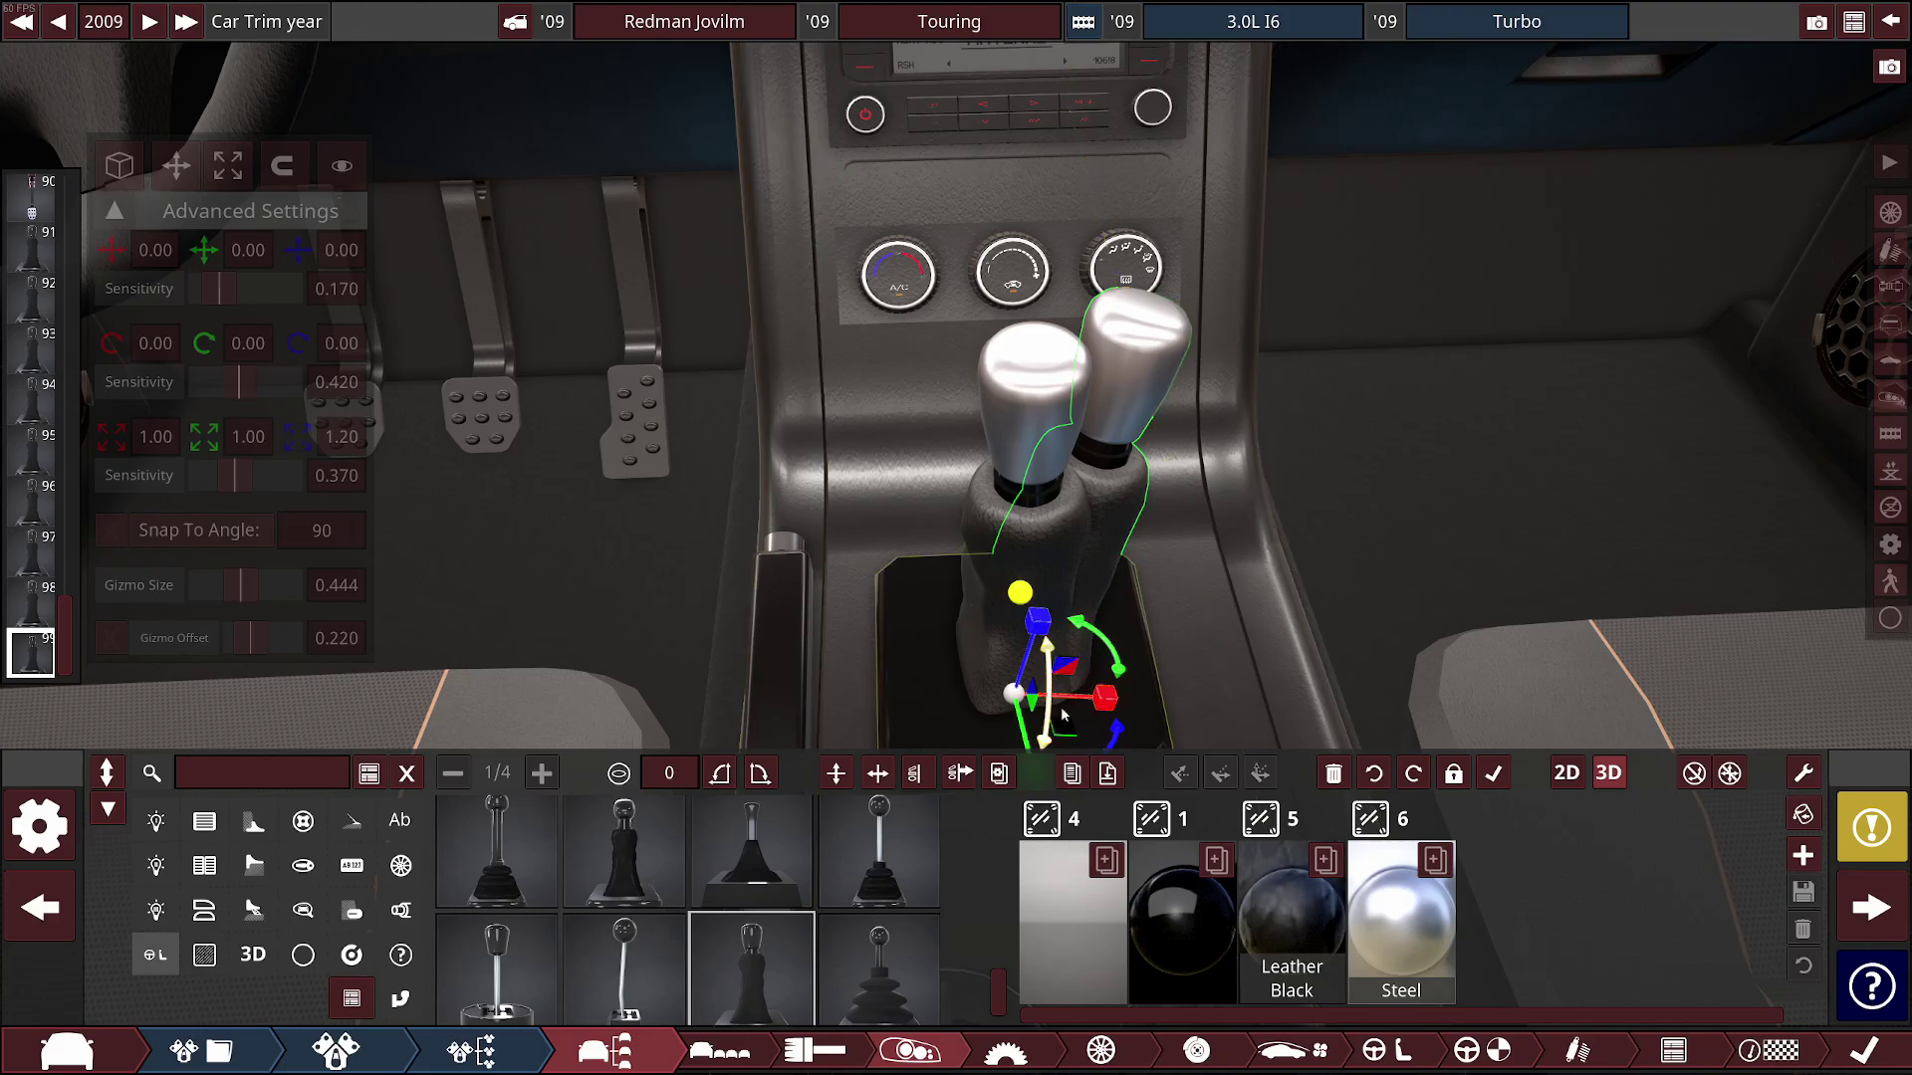
{"action": "left_click", "coordinate": [248, 344]}
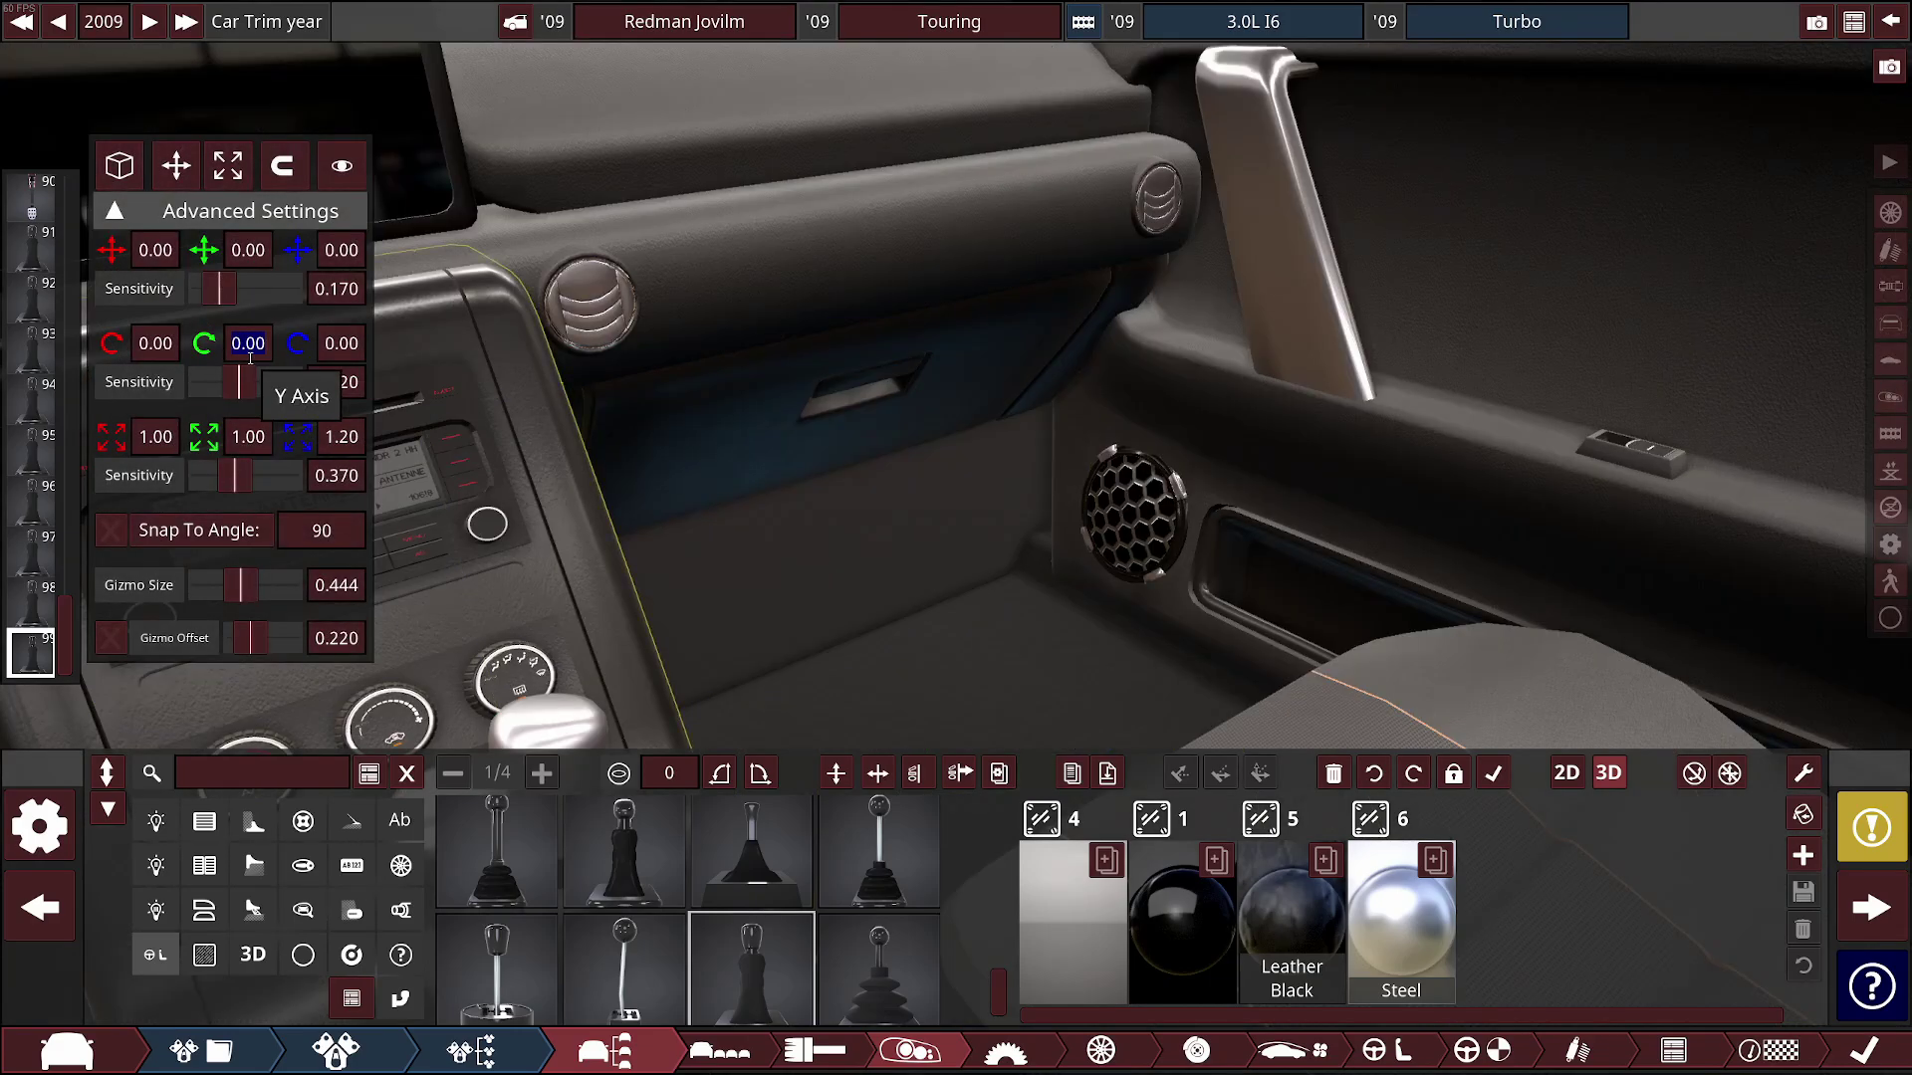
{"action": "left_click_drag", "start_coordinate": [856, 578], "coordinate": [1270, 418]}
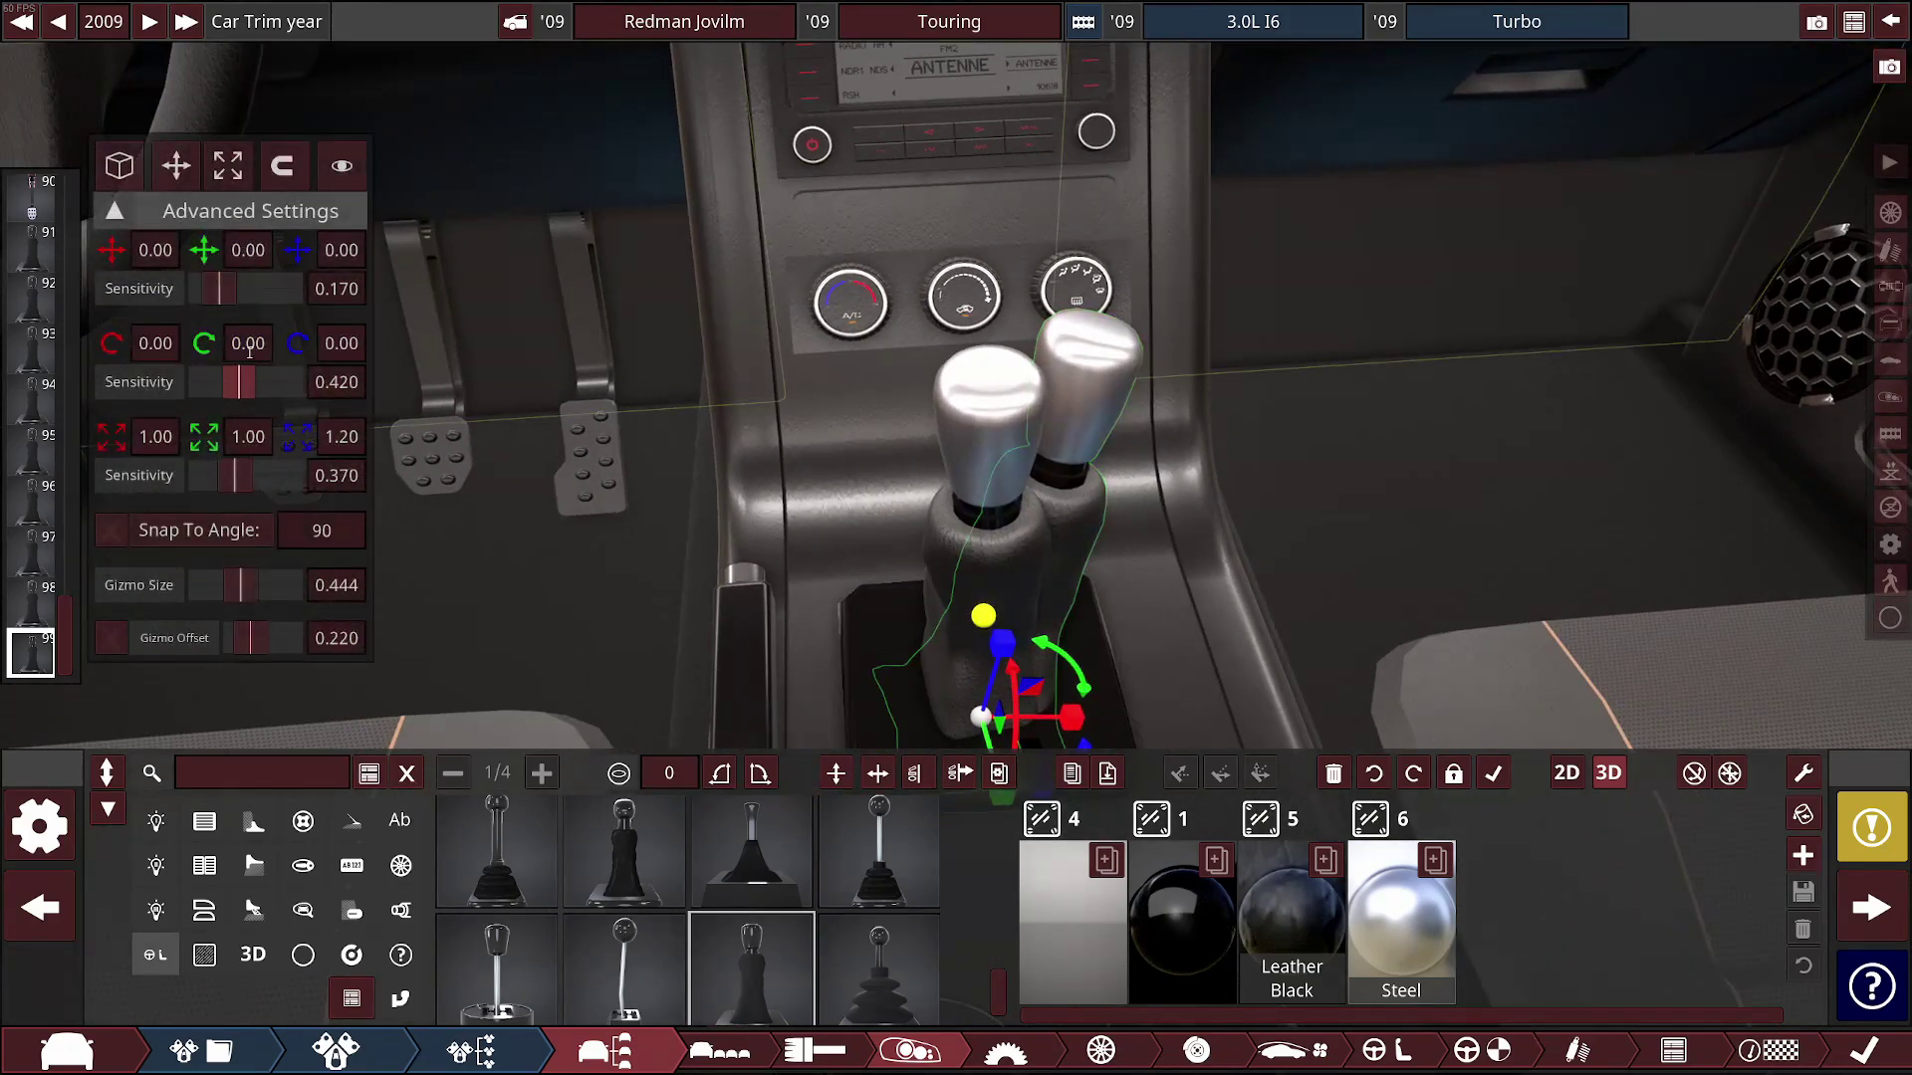
{"action": "left_click", "coordinate": [244, 349]}
{"action": "type", "text": "180"}
{"action": "key", "text": "Return"}
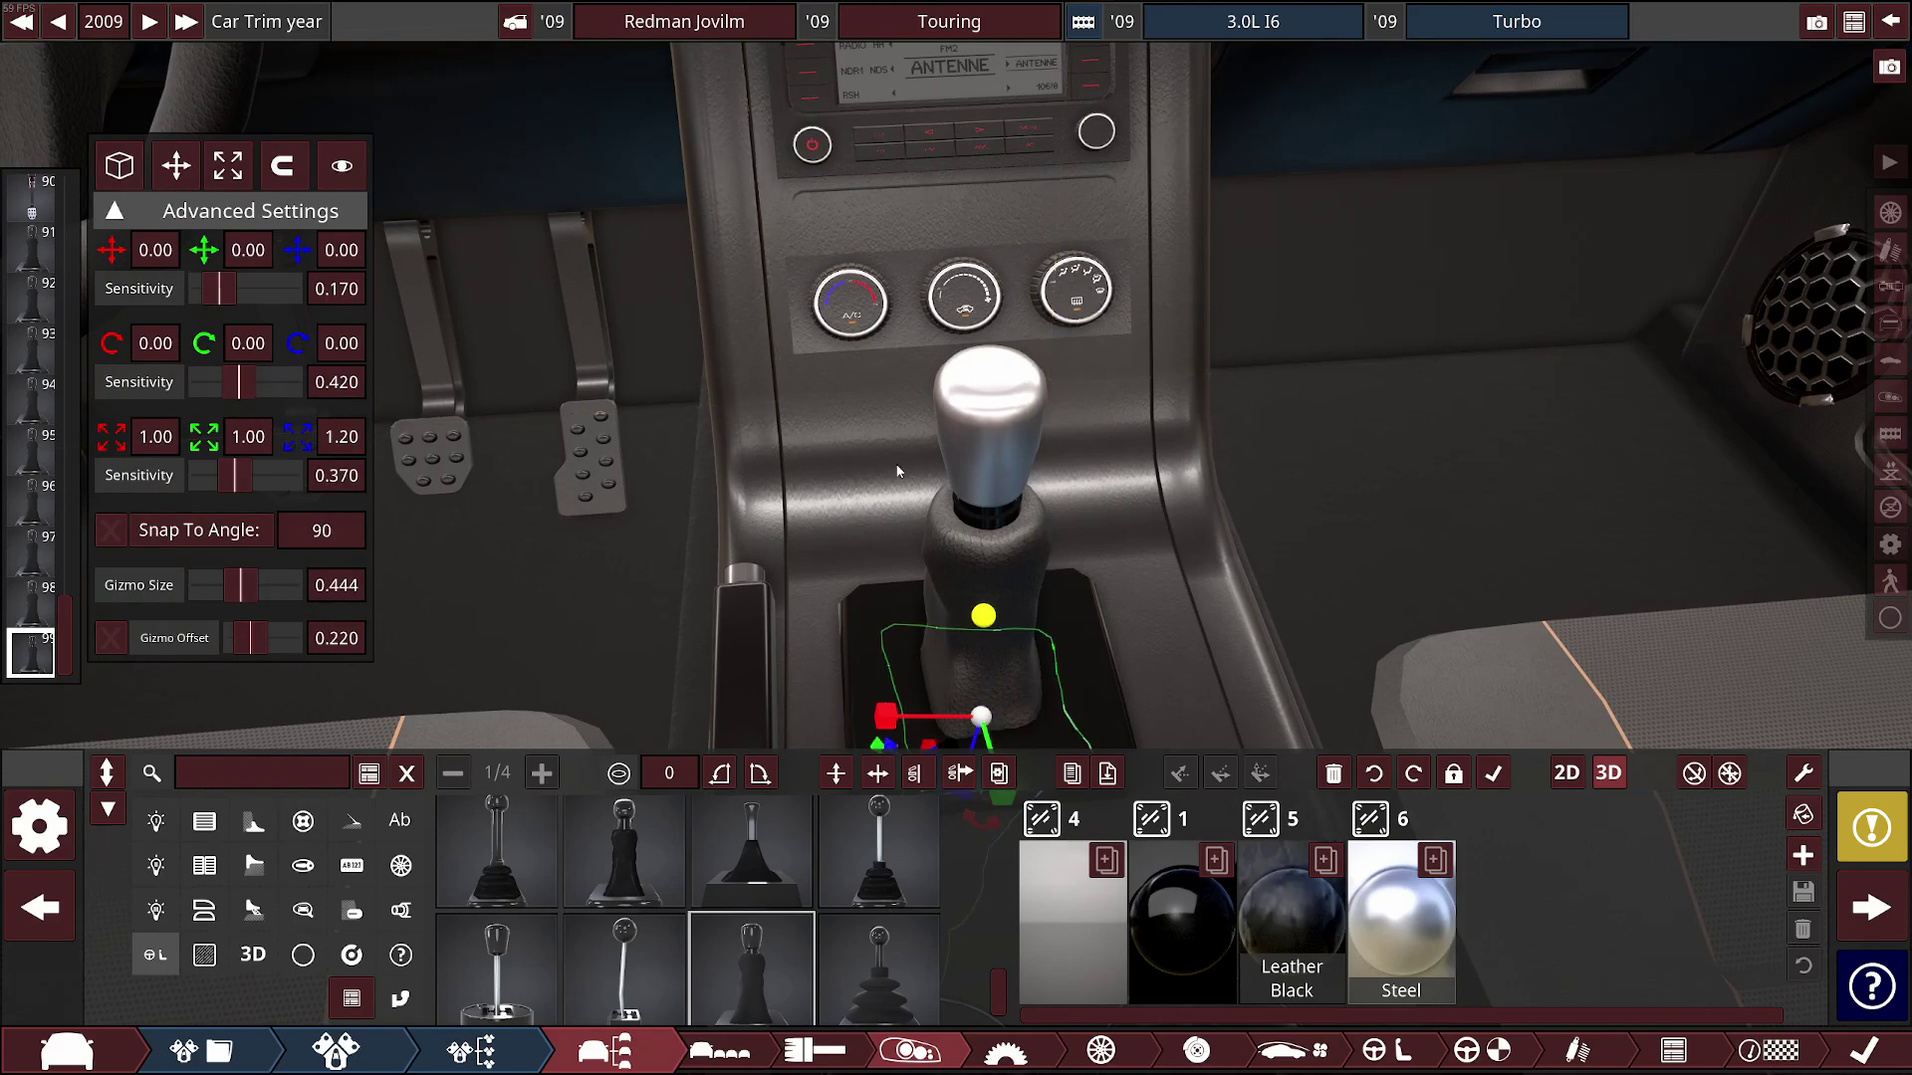
{"action": "left_click_drag", "start_coordinate": [906, 470], "coordinate": [1084, 378]}
{"action": "scroll", "coordinate": [1243, 468], "scroll_direction": "up", "scroll_amount": 5}
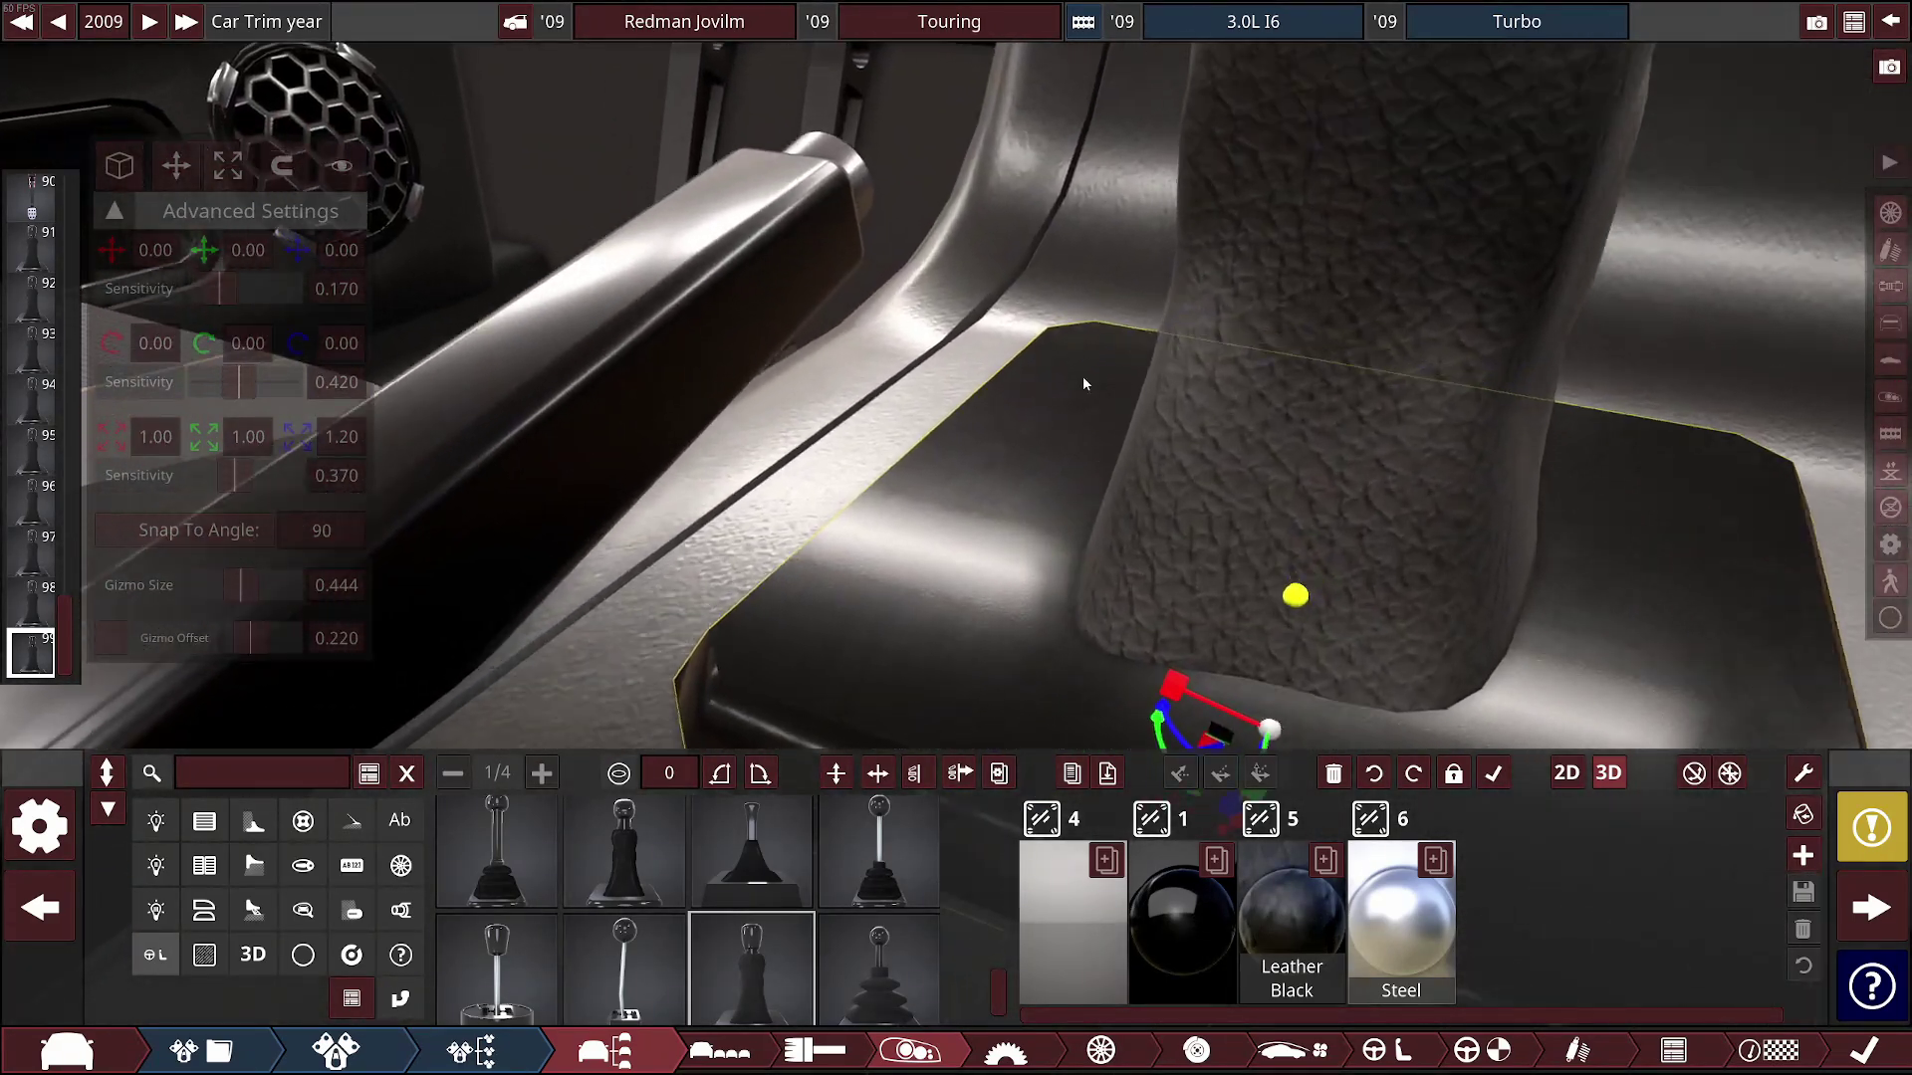
{"action": "scroll", "coordinate": [1085, 378], "scroll_direction": "up", "scroll_amount": 4}
{"action": "scroll", "coordinate": [1083, 384], "scroll_direction": "down", "scroll_amount": 8}
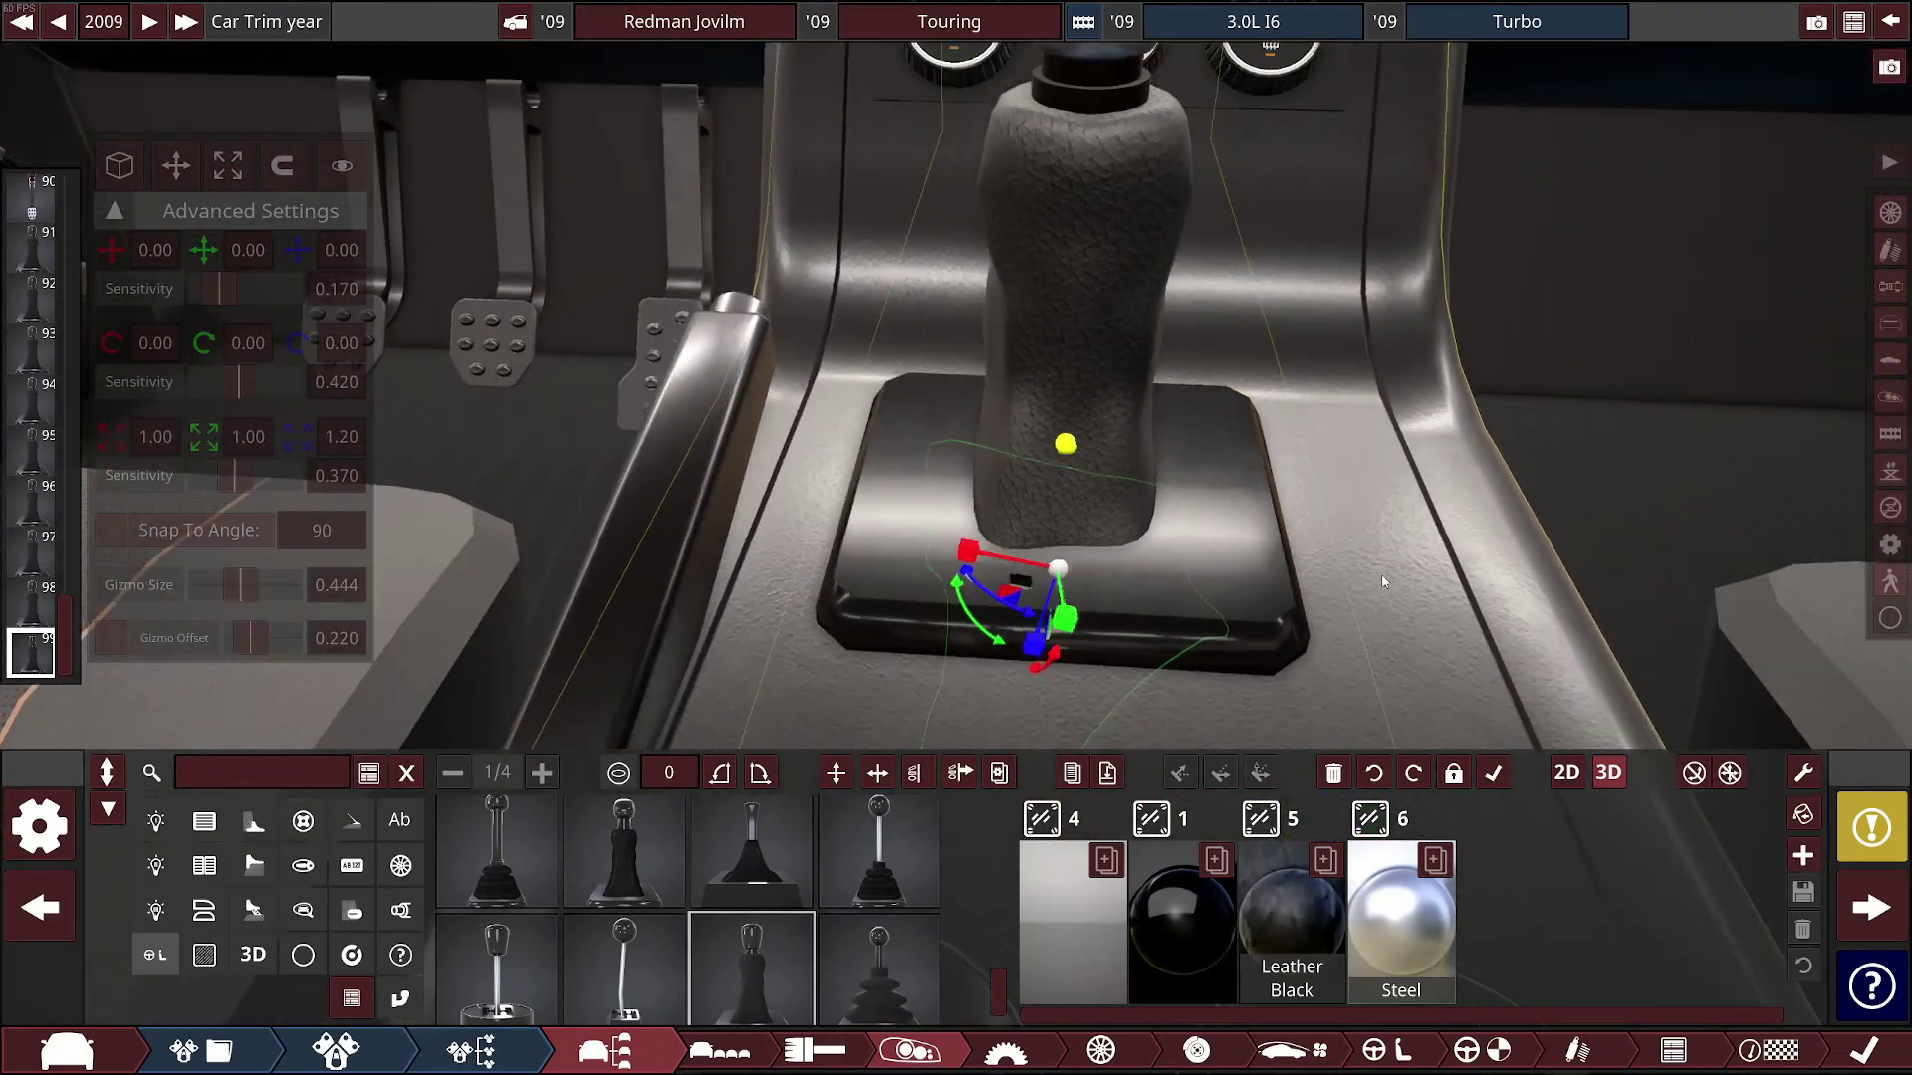
{"action": "scroll", "coordinate": [1382, 582], "scroll_direction": "down", "scroll_amount": 6}
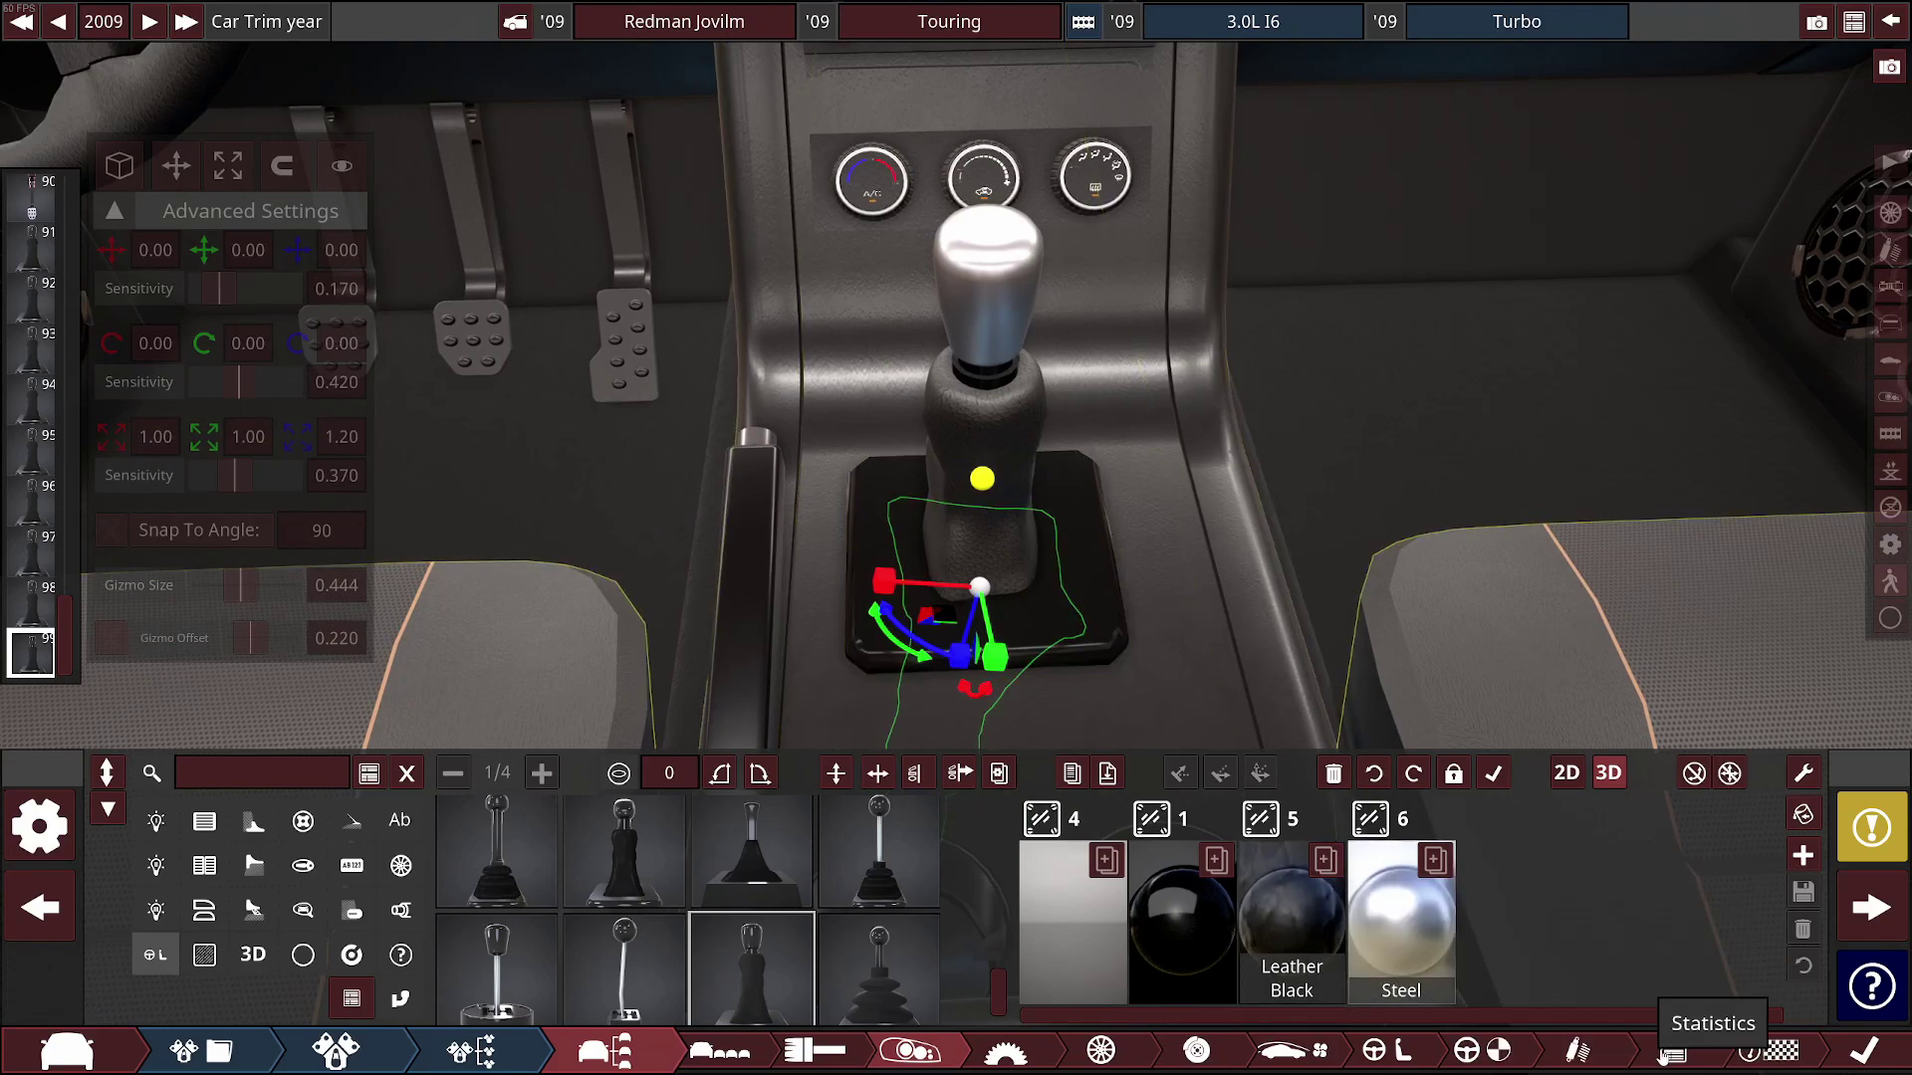
Check the reverse-gear example in AutoBeam Animation Generator and set prop ID 99, min value -1, max value 0, offset 0 and rotation range 180
{"action": "left_click", "coordinate": [1698, 1055]}
{"action": "key", "text": "alt+Tab"}
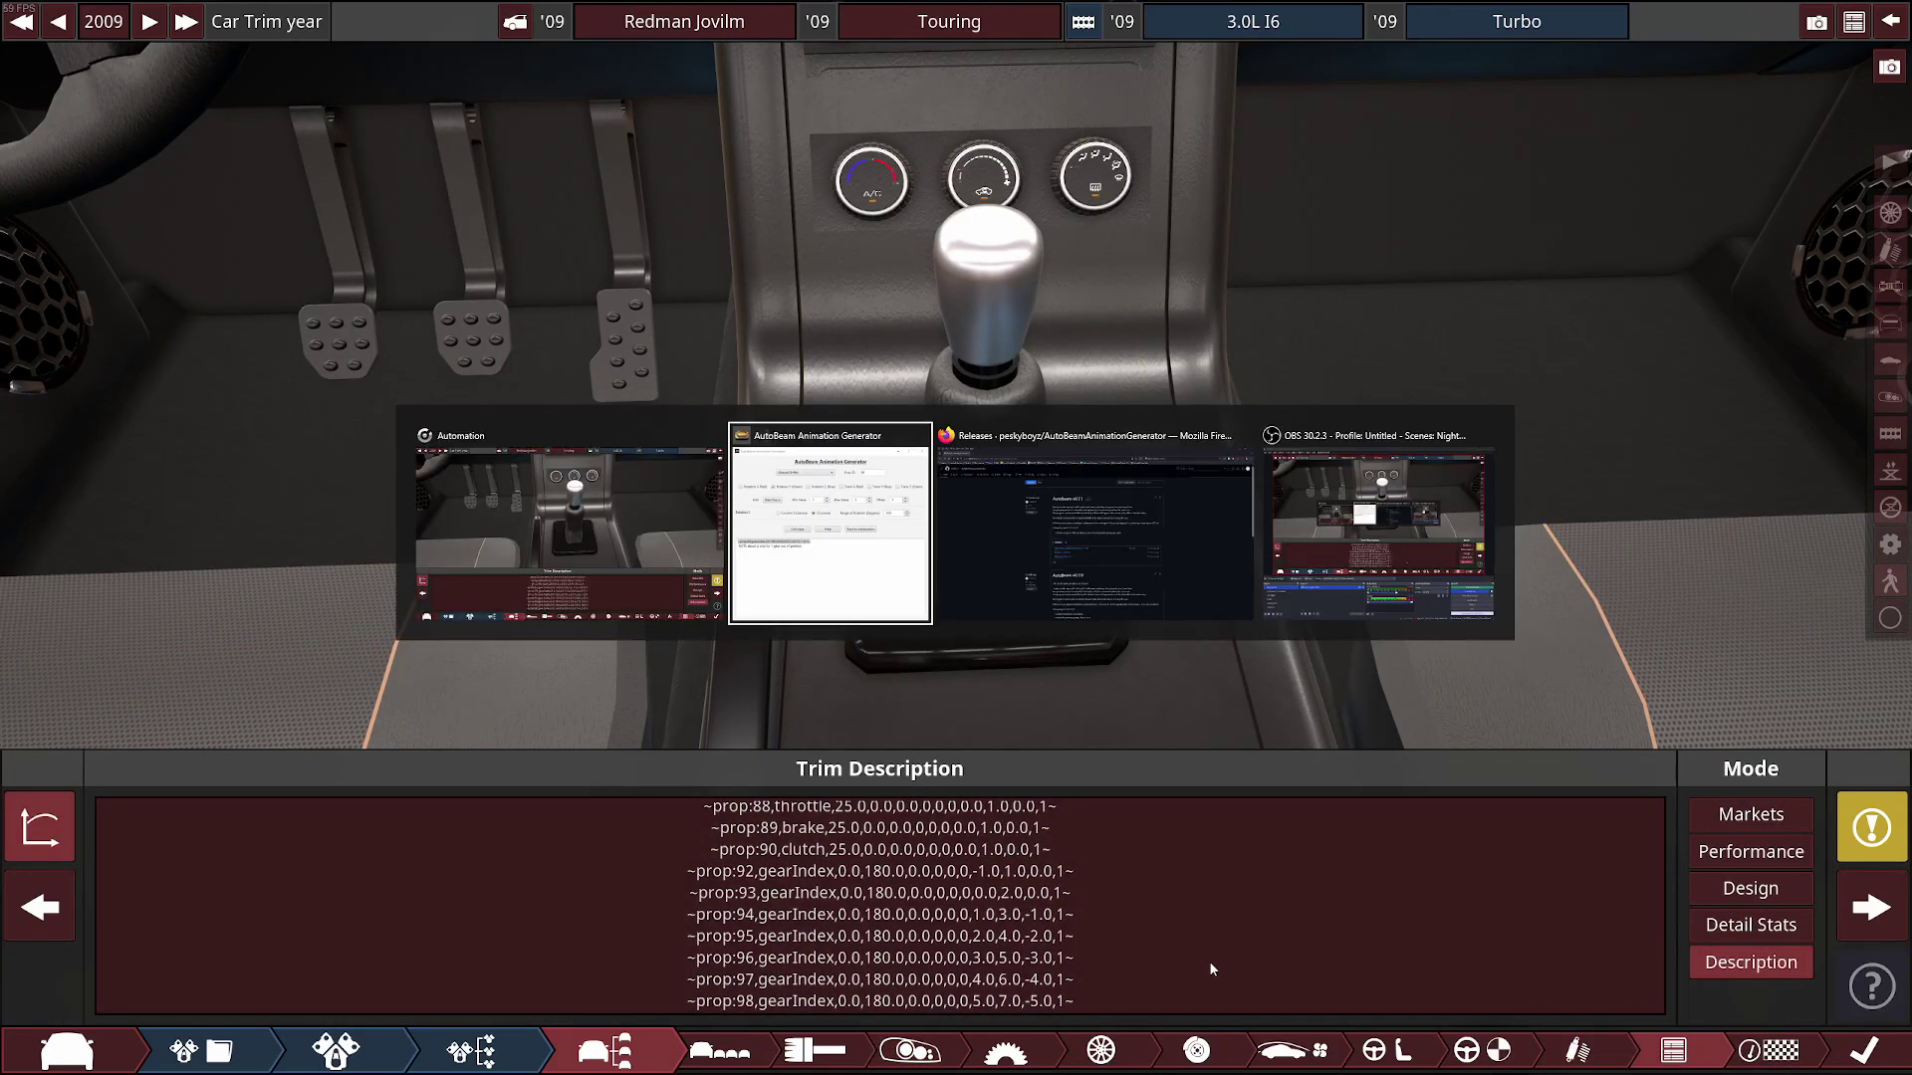
{"action": "left_click", "coordinate": [1636, 404]}
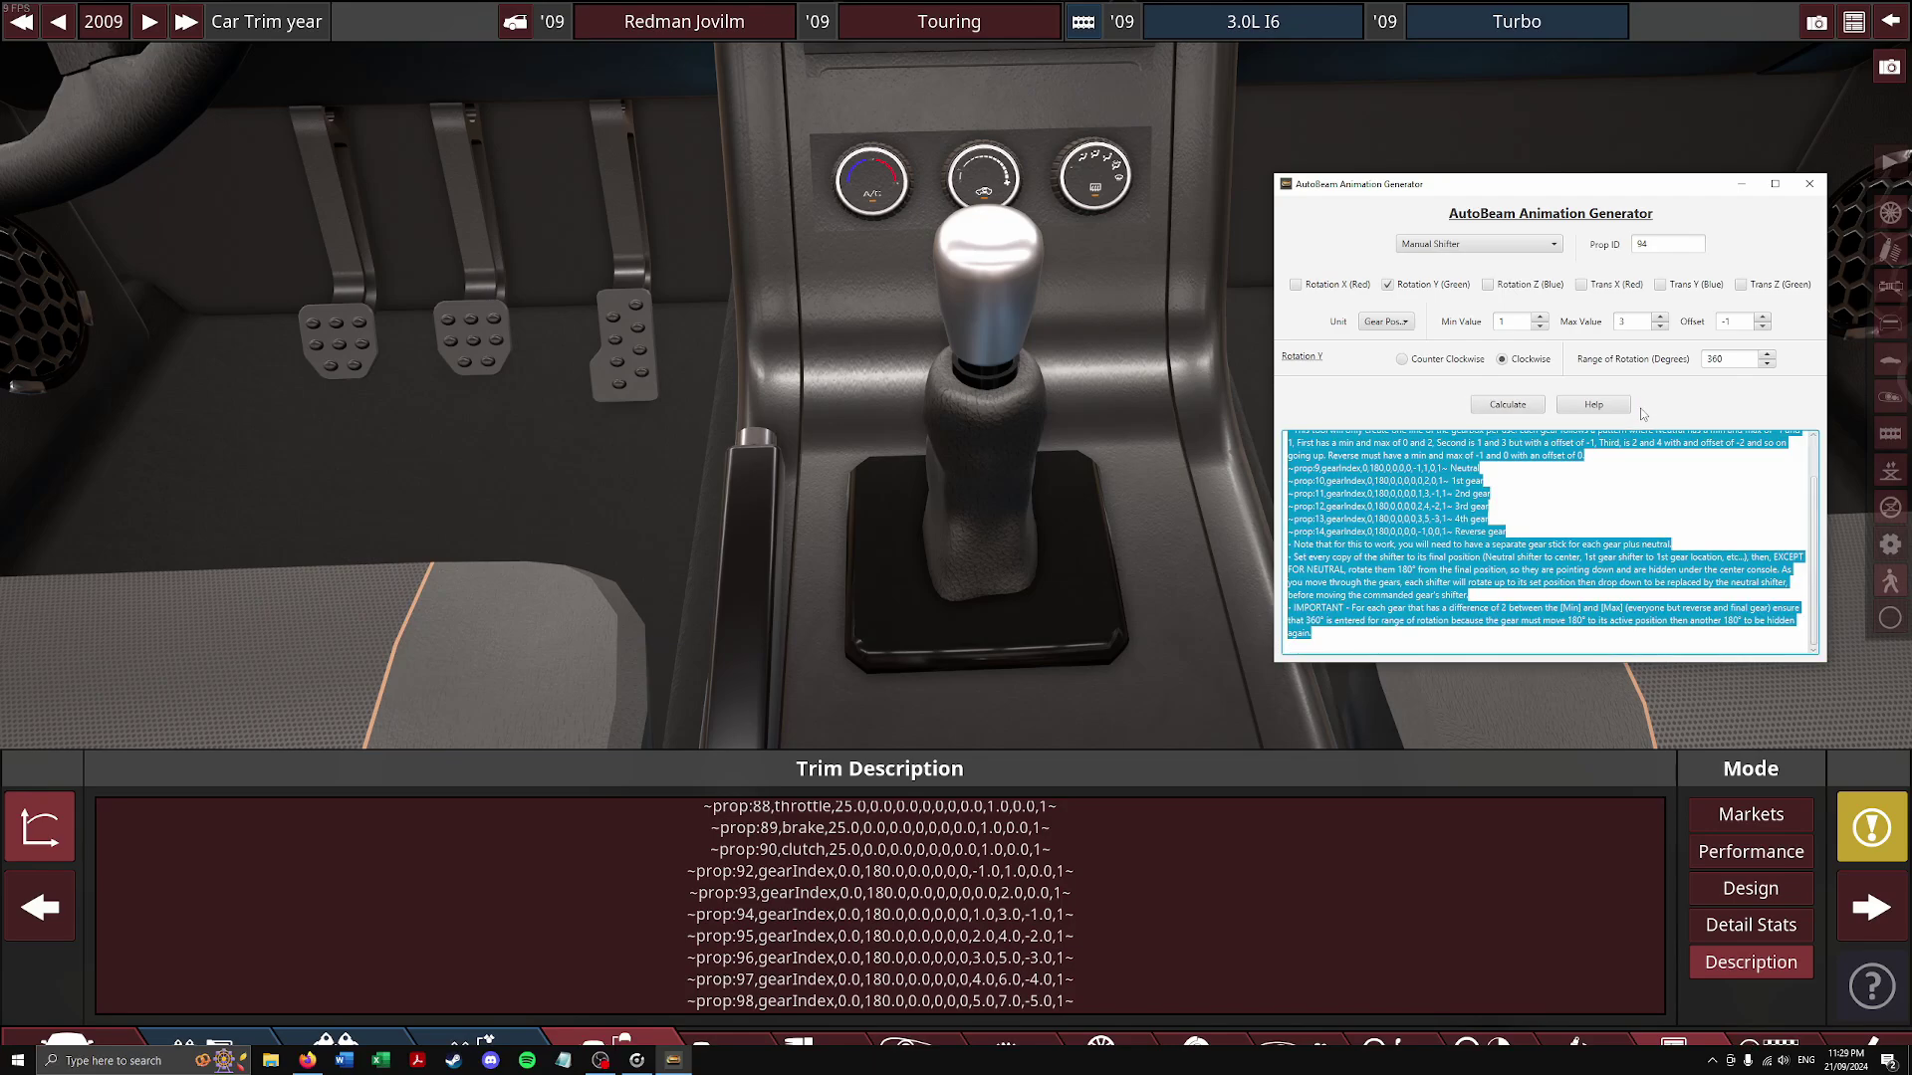
{"action": "left_click", "coordinate": [1513, 559]}
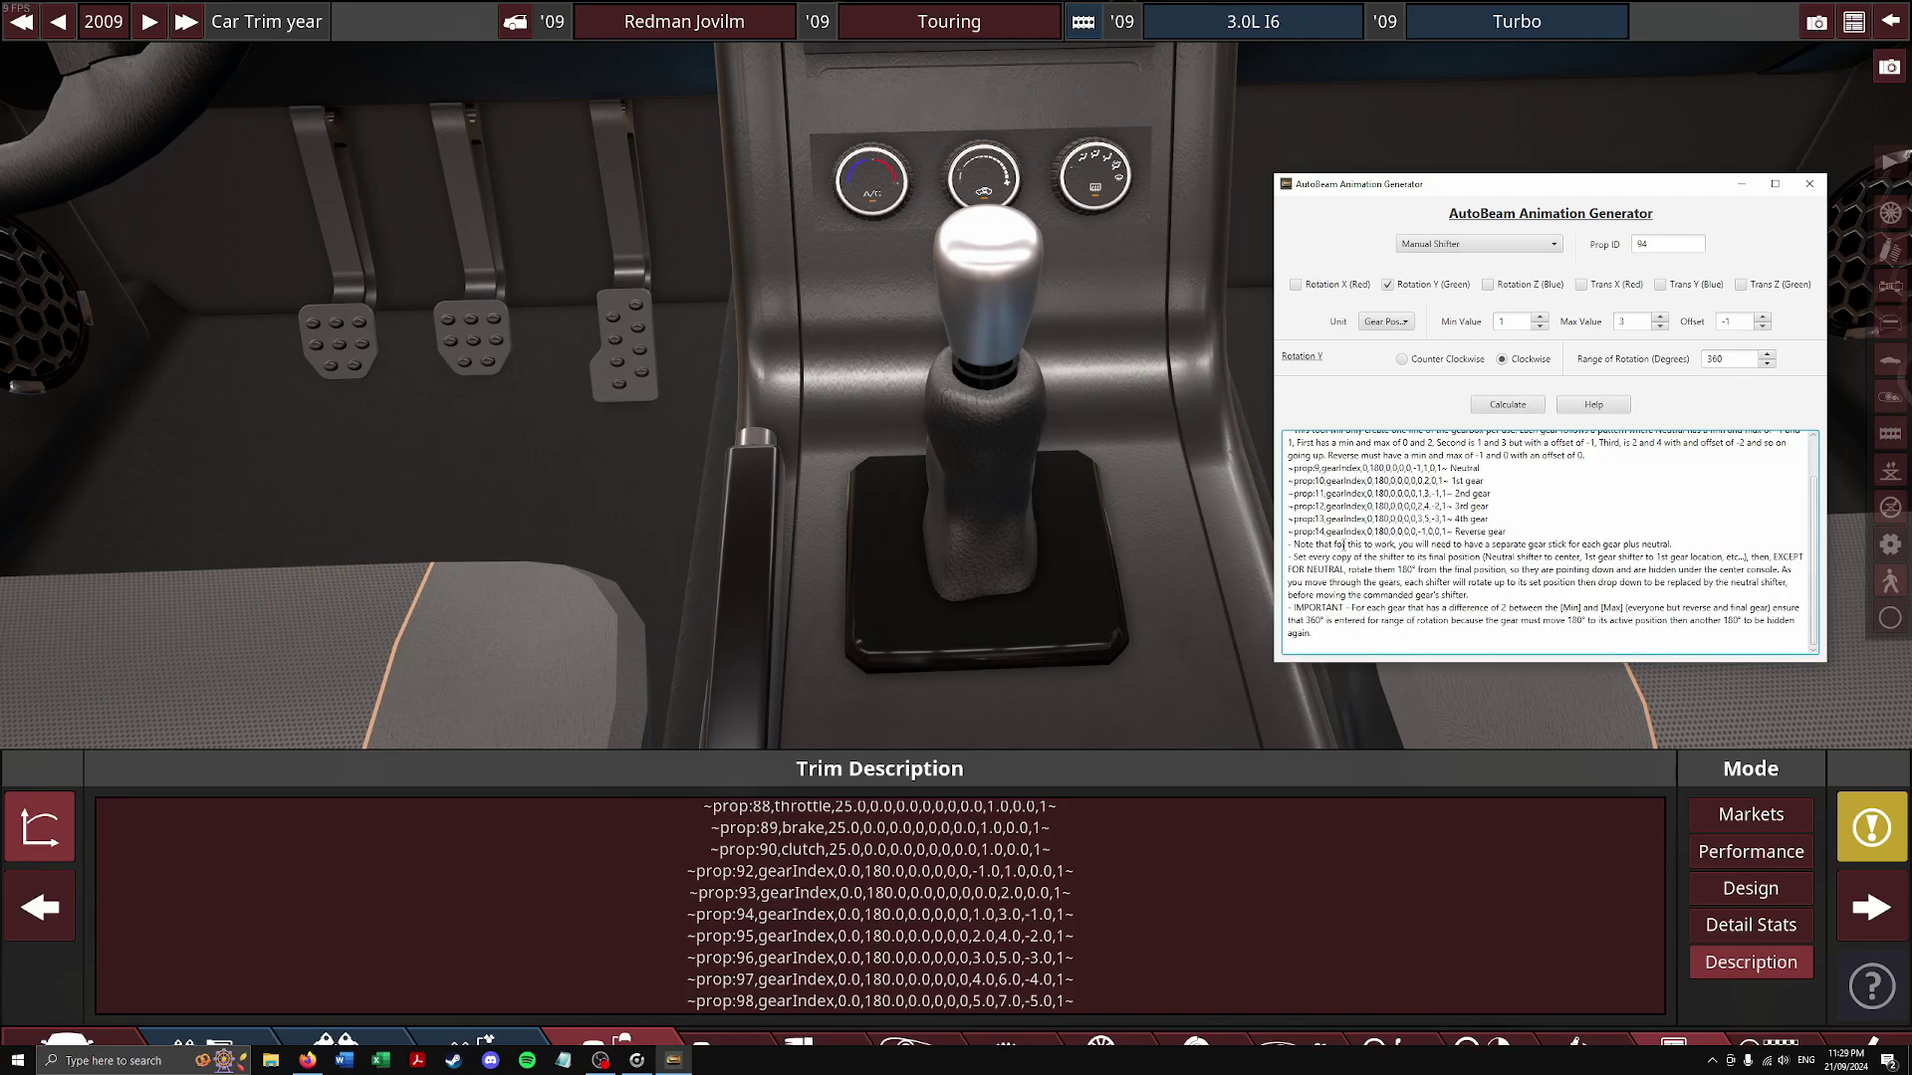
{"action": "left_click_drag", "start_coordinate": [1327, 531], "coordinate": [1471, 532]}
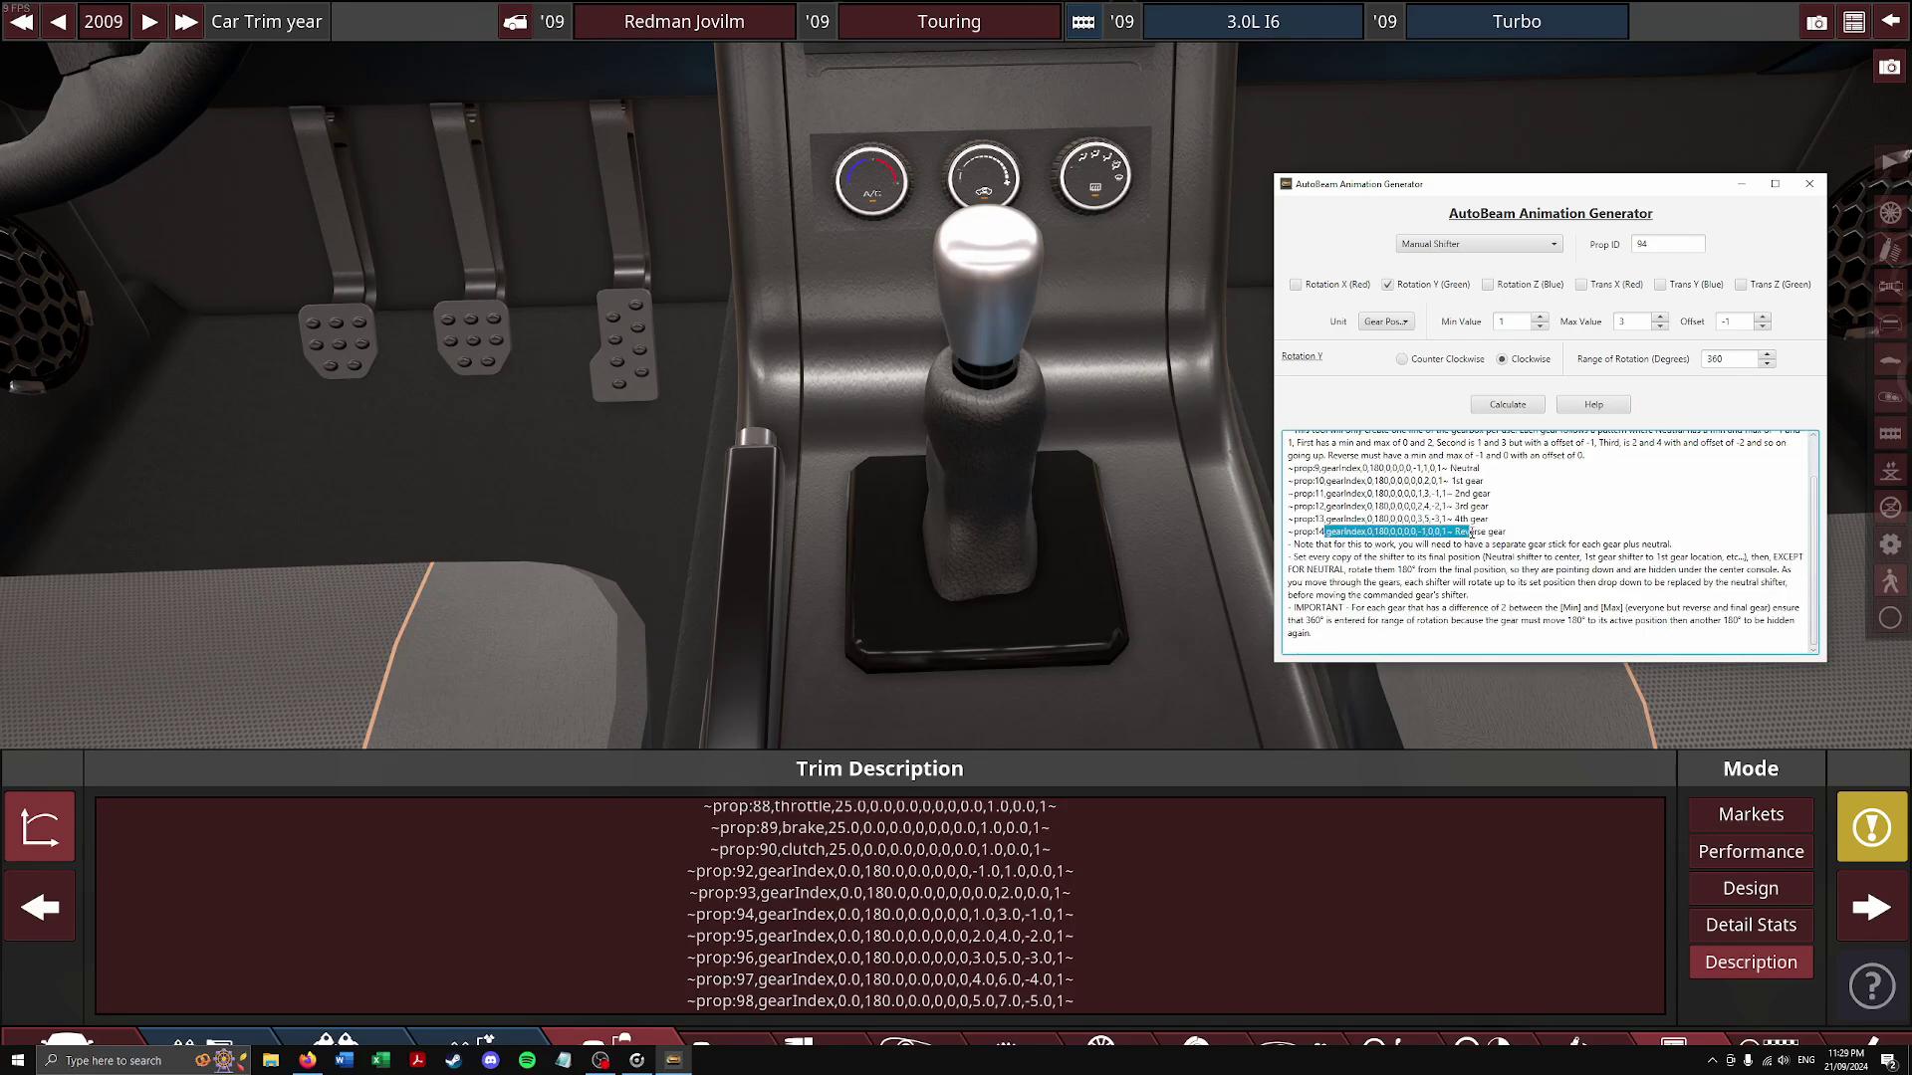
{"action": "left_click", "coordinate": [1502, 441]}
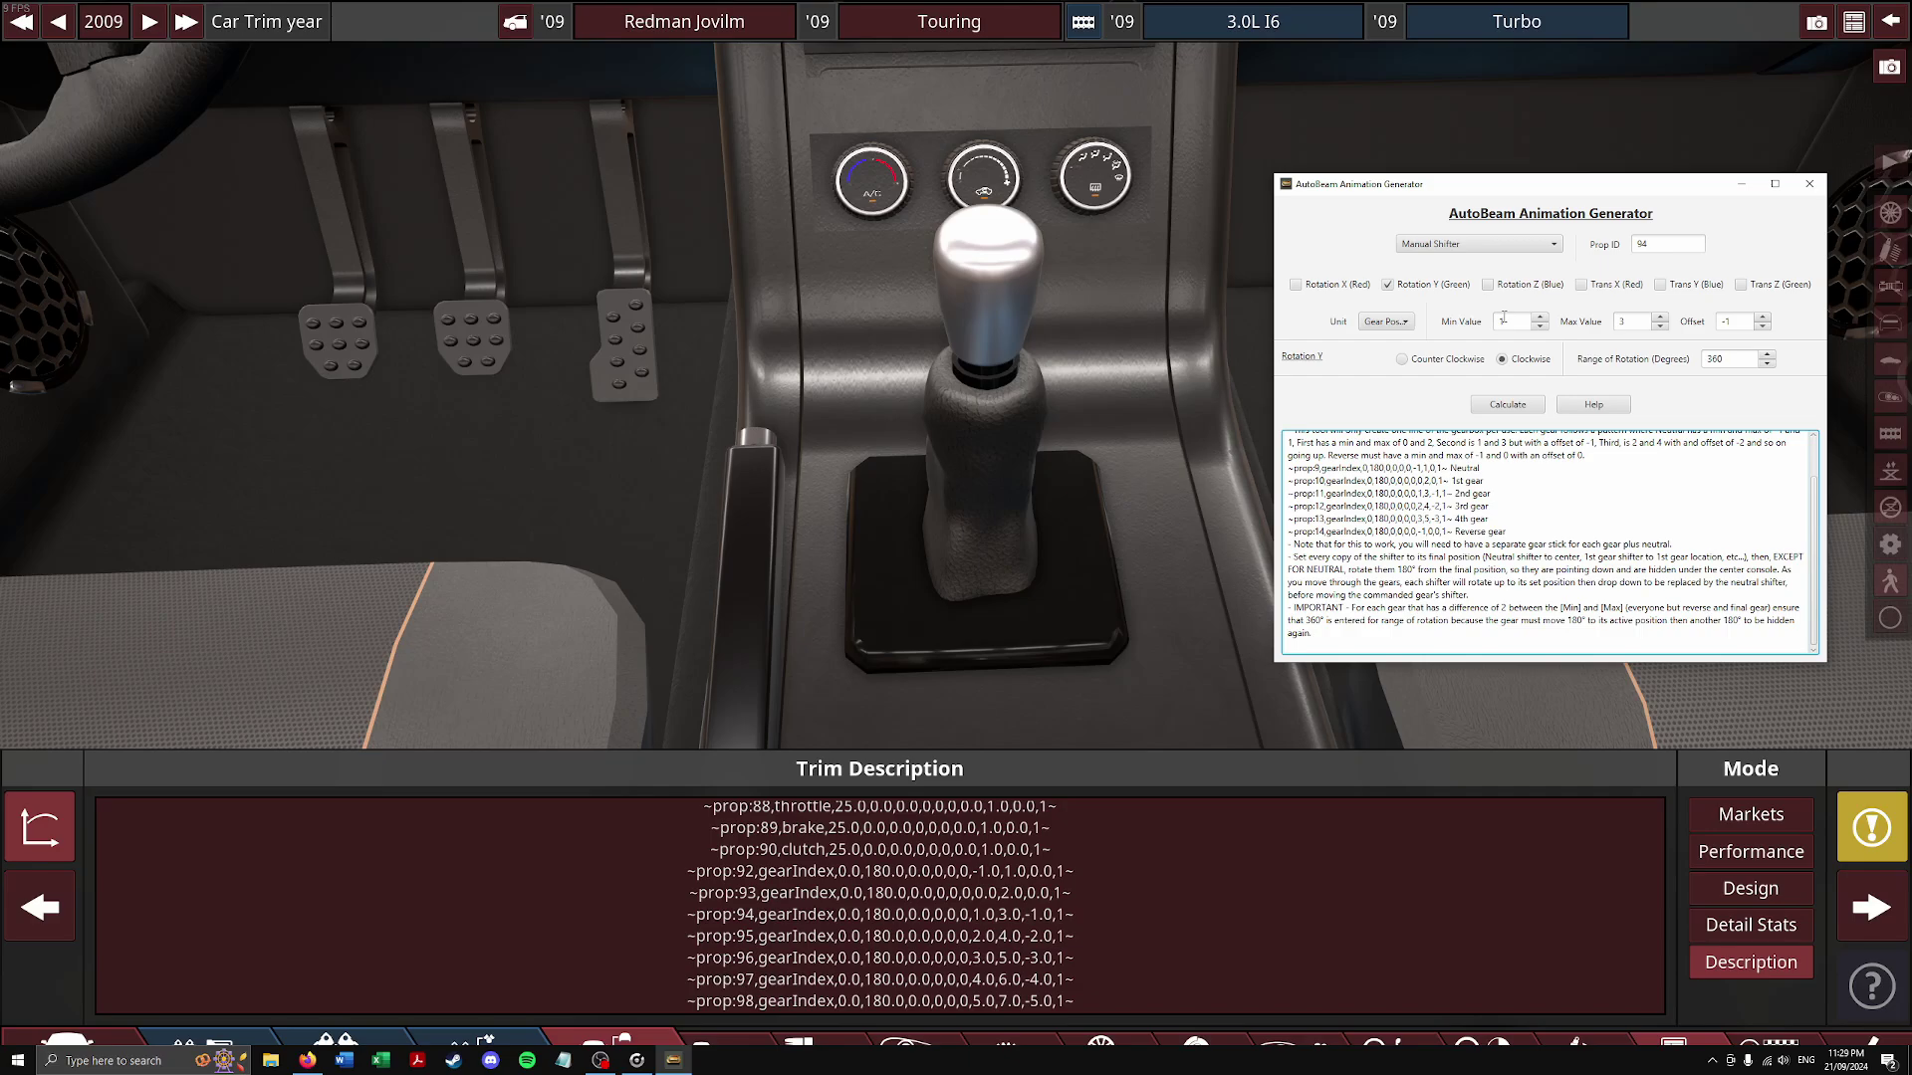
{"action": "double_click", "coordinate": [1663, 247]}
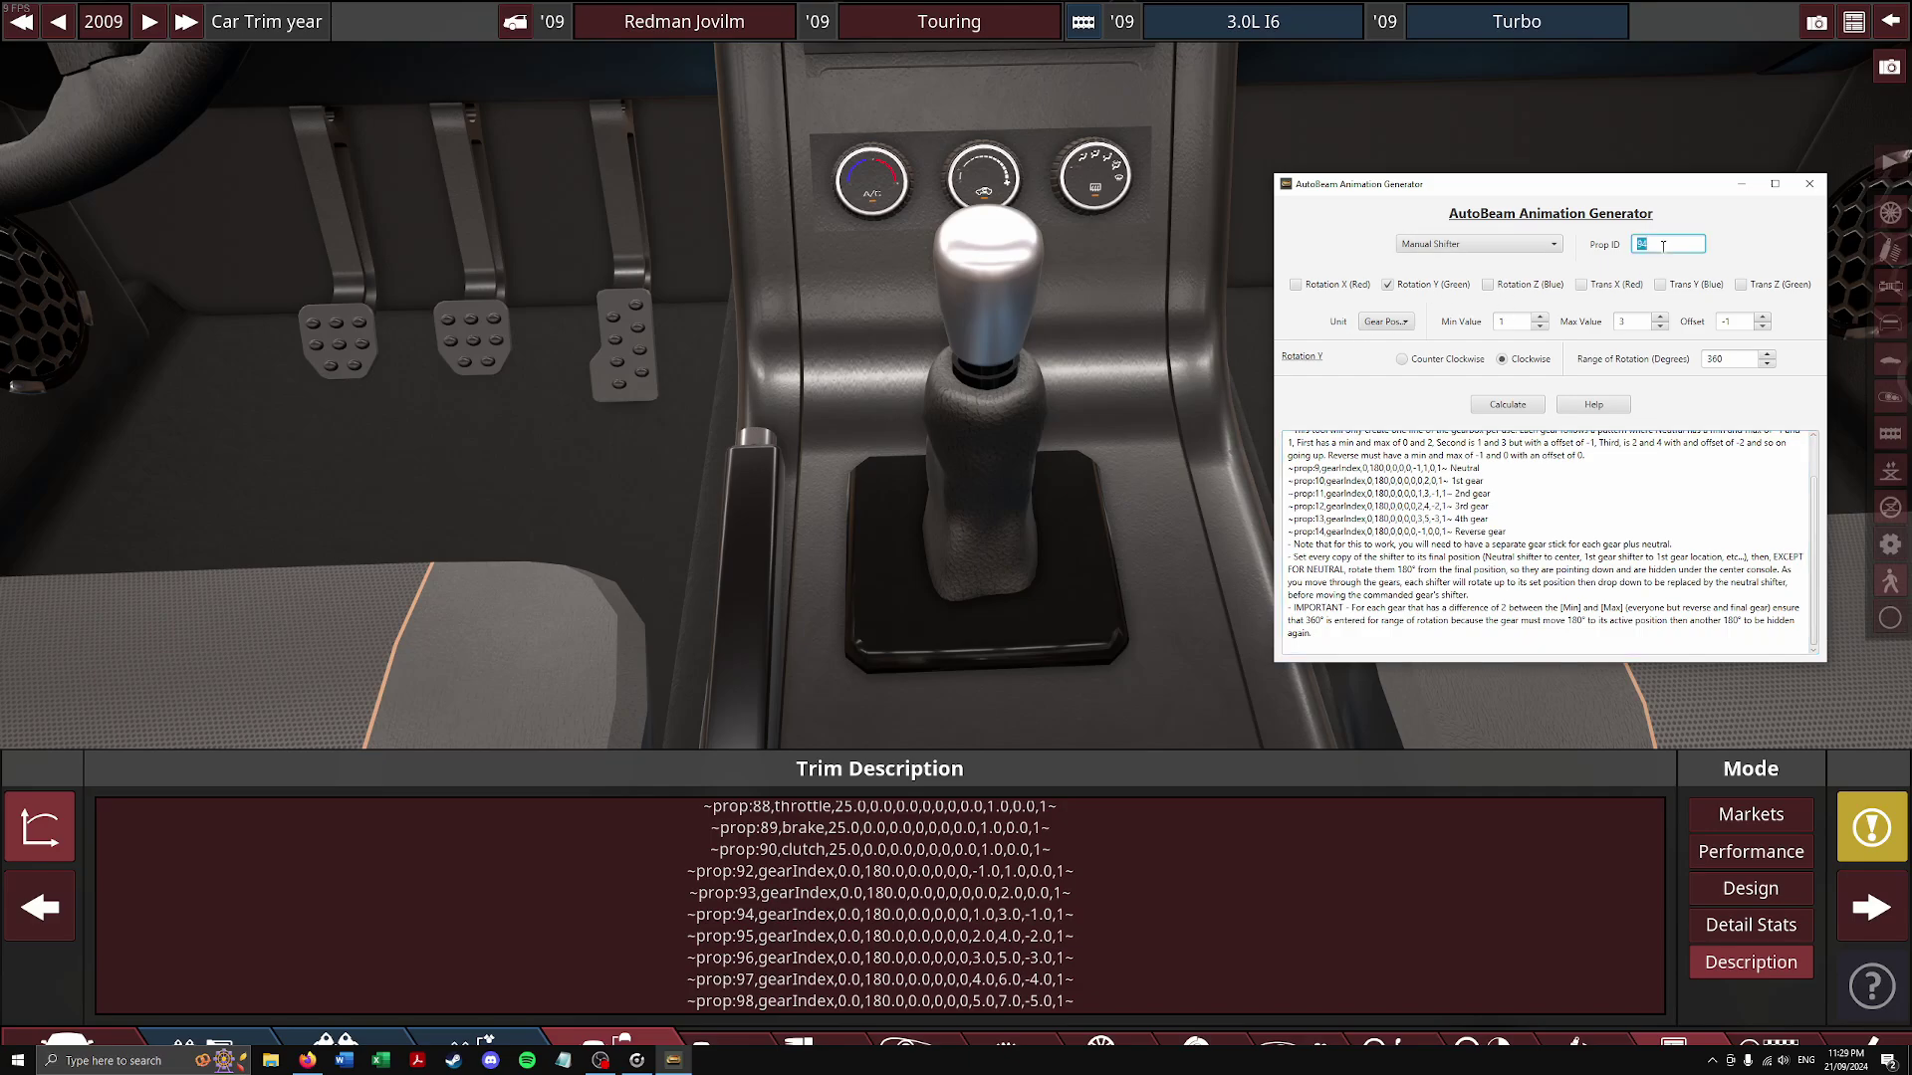
{"action": "type", "text": "99"}
{"action": "double_click", "coordinate": [1537, 327]}
{"action": "triple_click", "coordinate": [1660, 326]}
{"action": "left_click", "coordinate": [1764, 322]}
{"action": "double_click", "coordinate": [1738, 358]}
{"action": "type", "text": "180"}
Calculate the prop 99 line, append it to the trim description in Automation, and return to the interior fixtures
{"action": "left_click", "coordinate": [1506, 405]}
{"action": "triple_click", "coordinate": [1502, 444]}
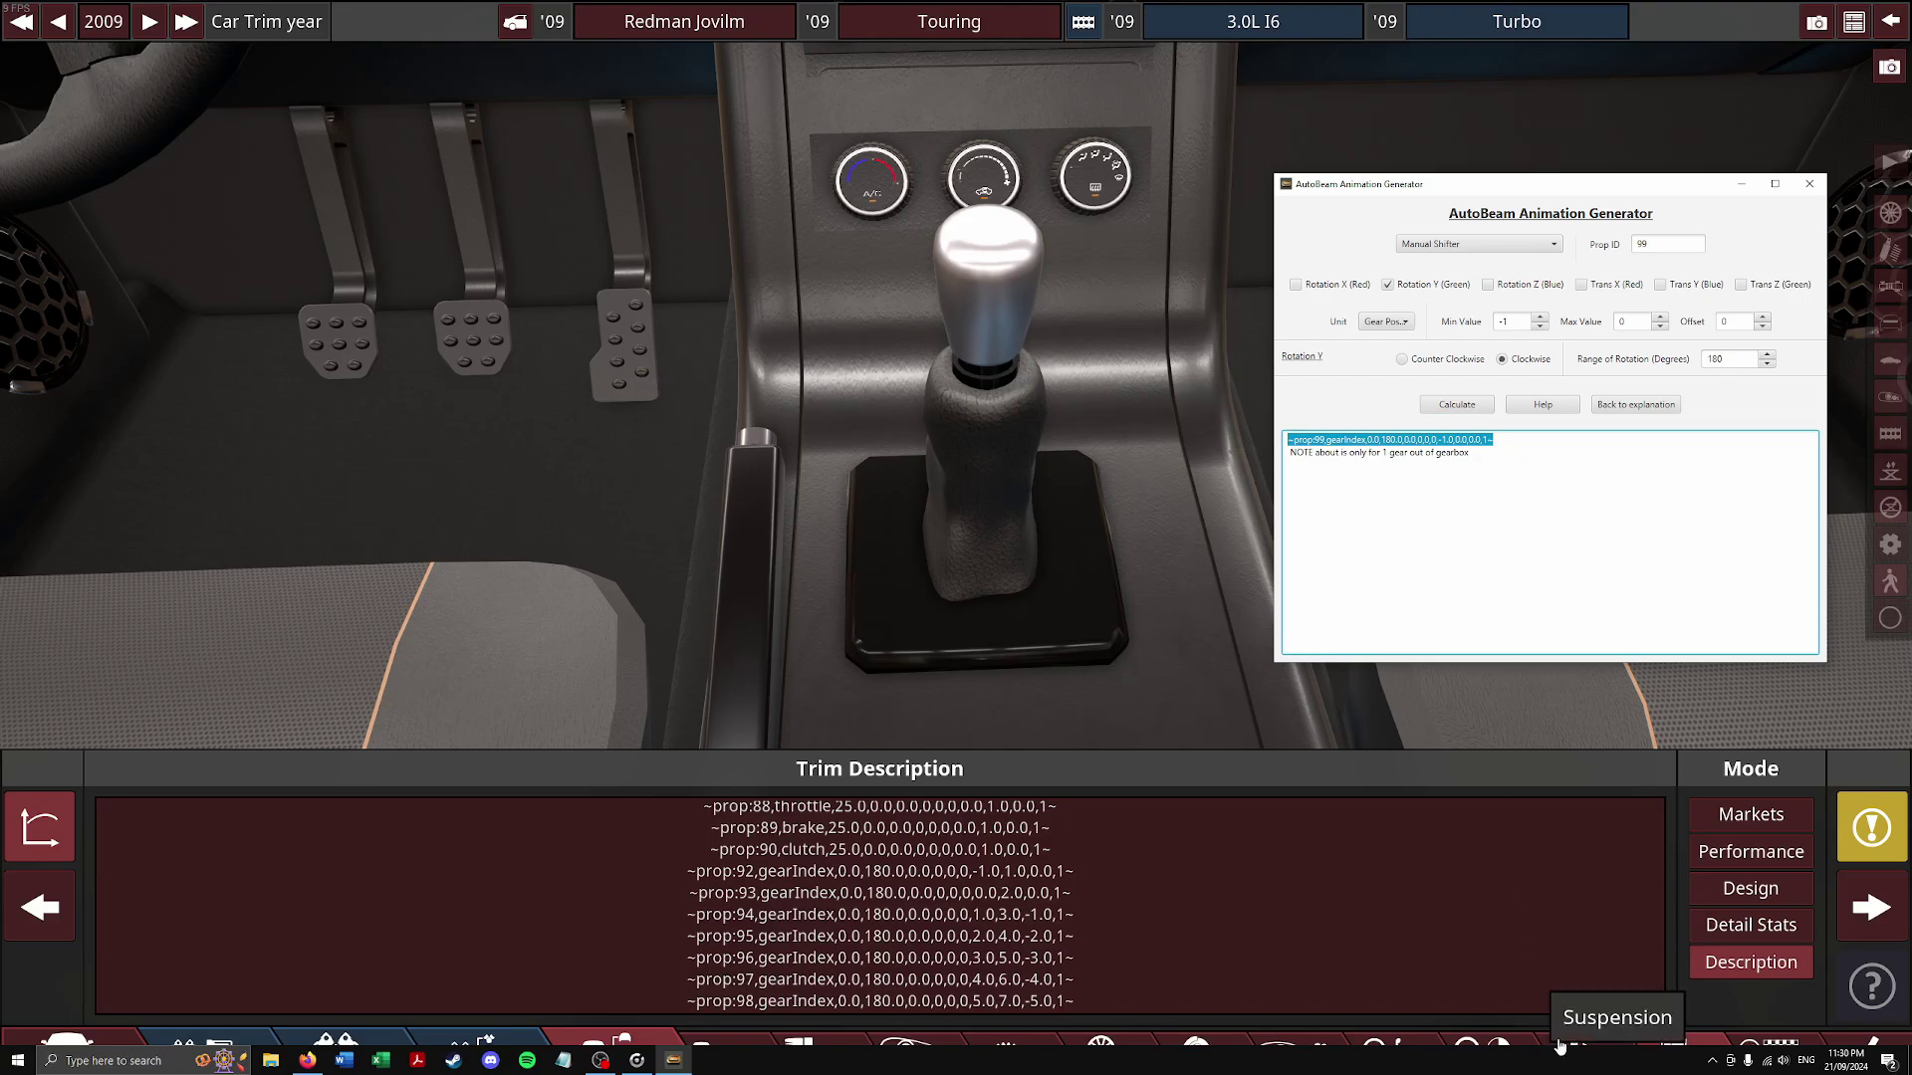
{"action": "left_click", "coordinate": [1081, 1000]}
{"action": "key", "text": "Return"}
{"action": "type", "text": "~prop:99,gearIndex,0.0,180.0,0.0,0,0,0,-1.0,0.0,0.0,1~"}
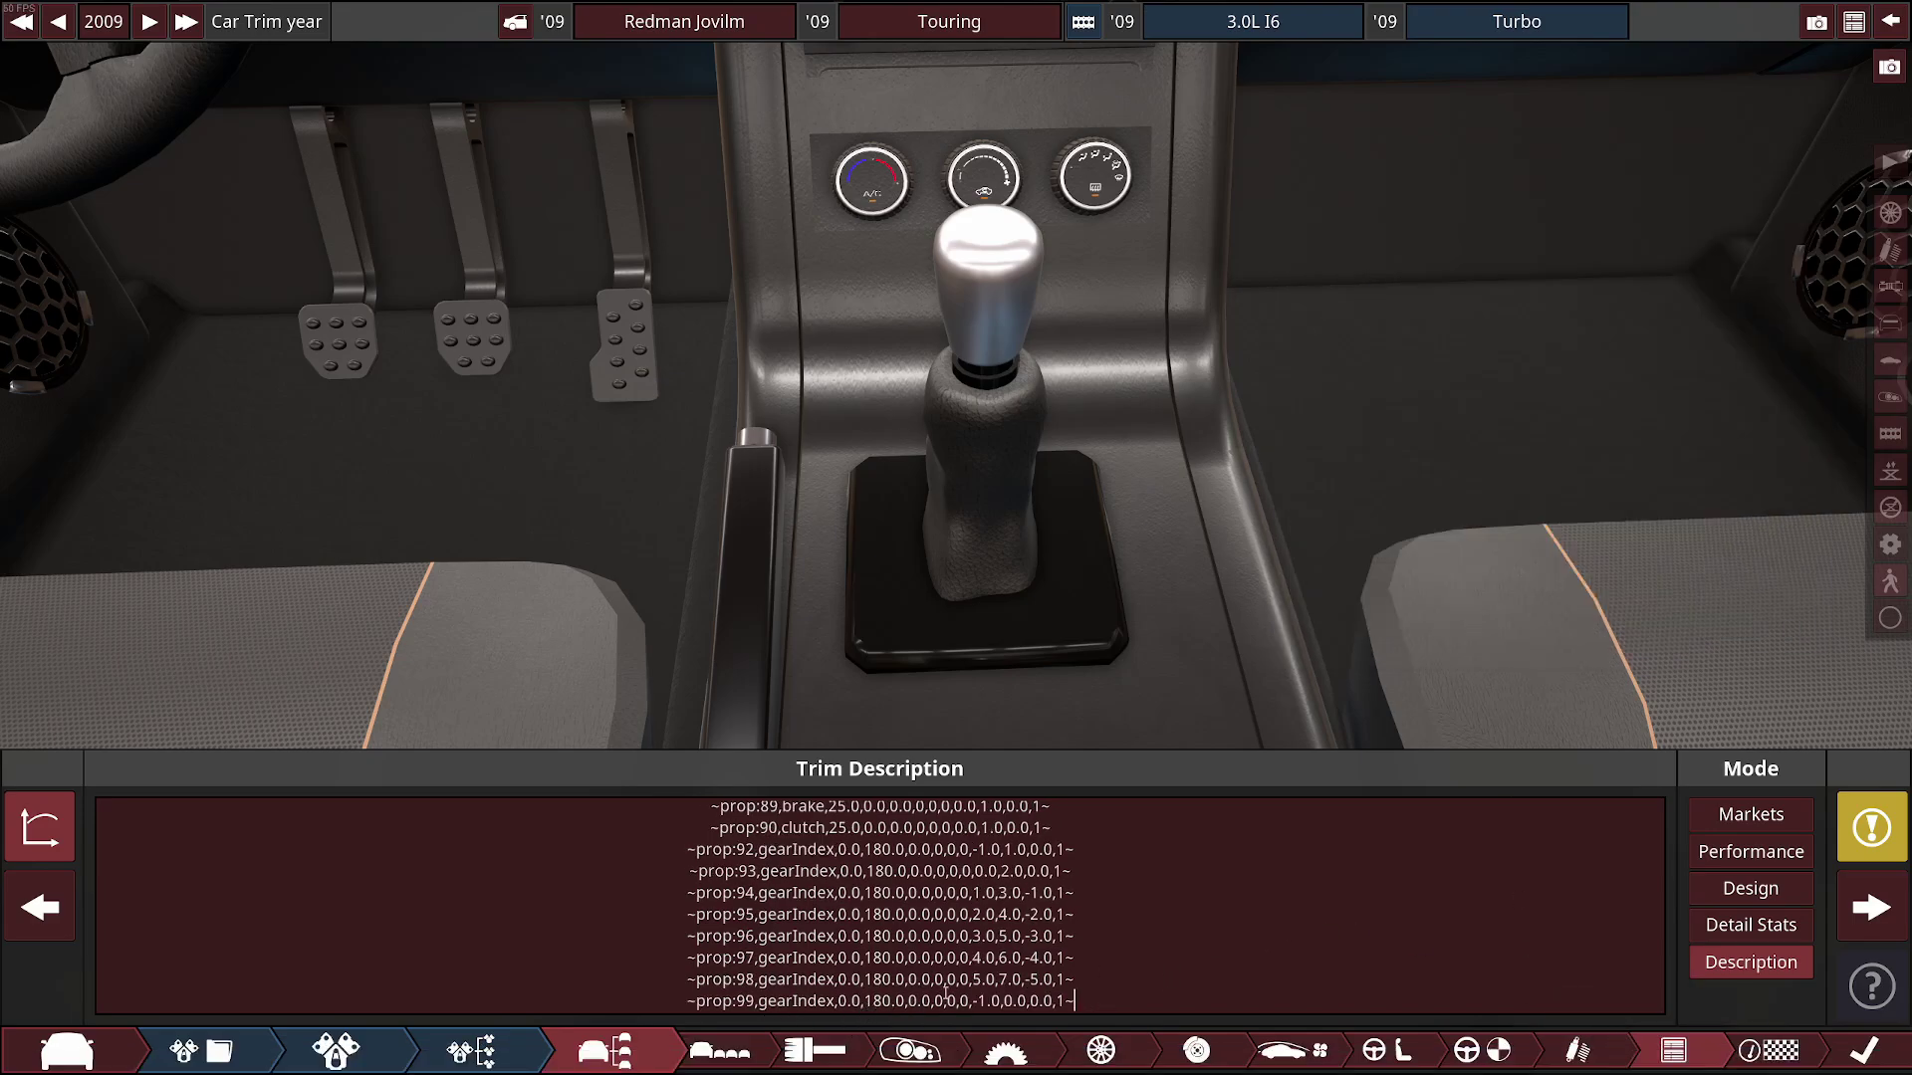
{"action": "left_click", "coordinate": [909, 1051]}
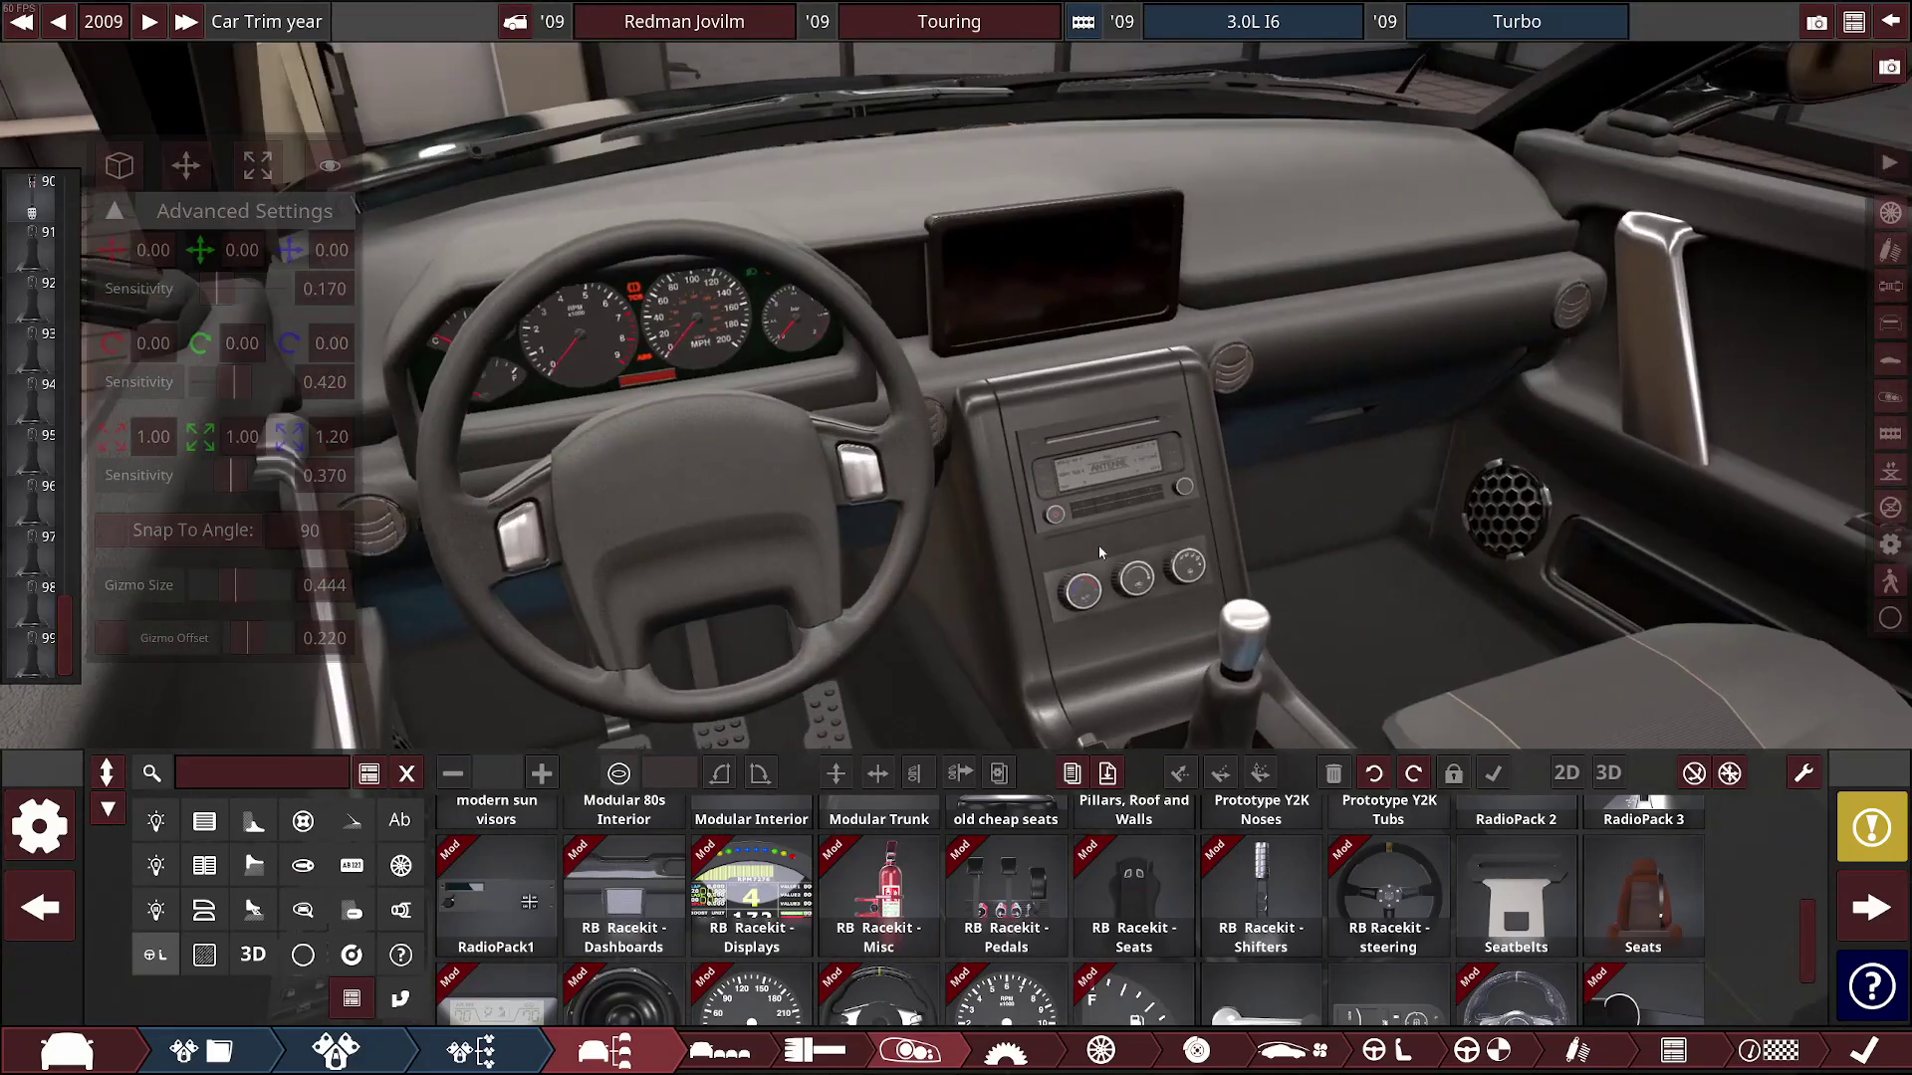
Review the prop animation lines in the car's trim description, from the gearIndex lines back up to the wheelspeed line
{"action": "left_click_drag", "start_coordinate": [1099, 547], "coordinate": [1129, 587]}
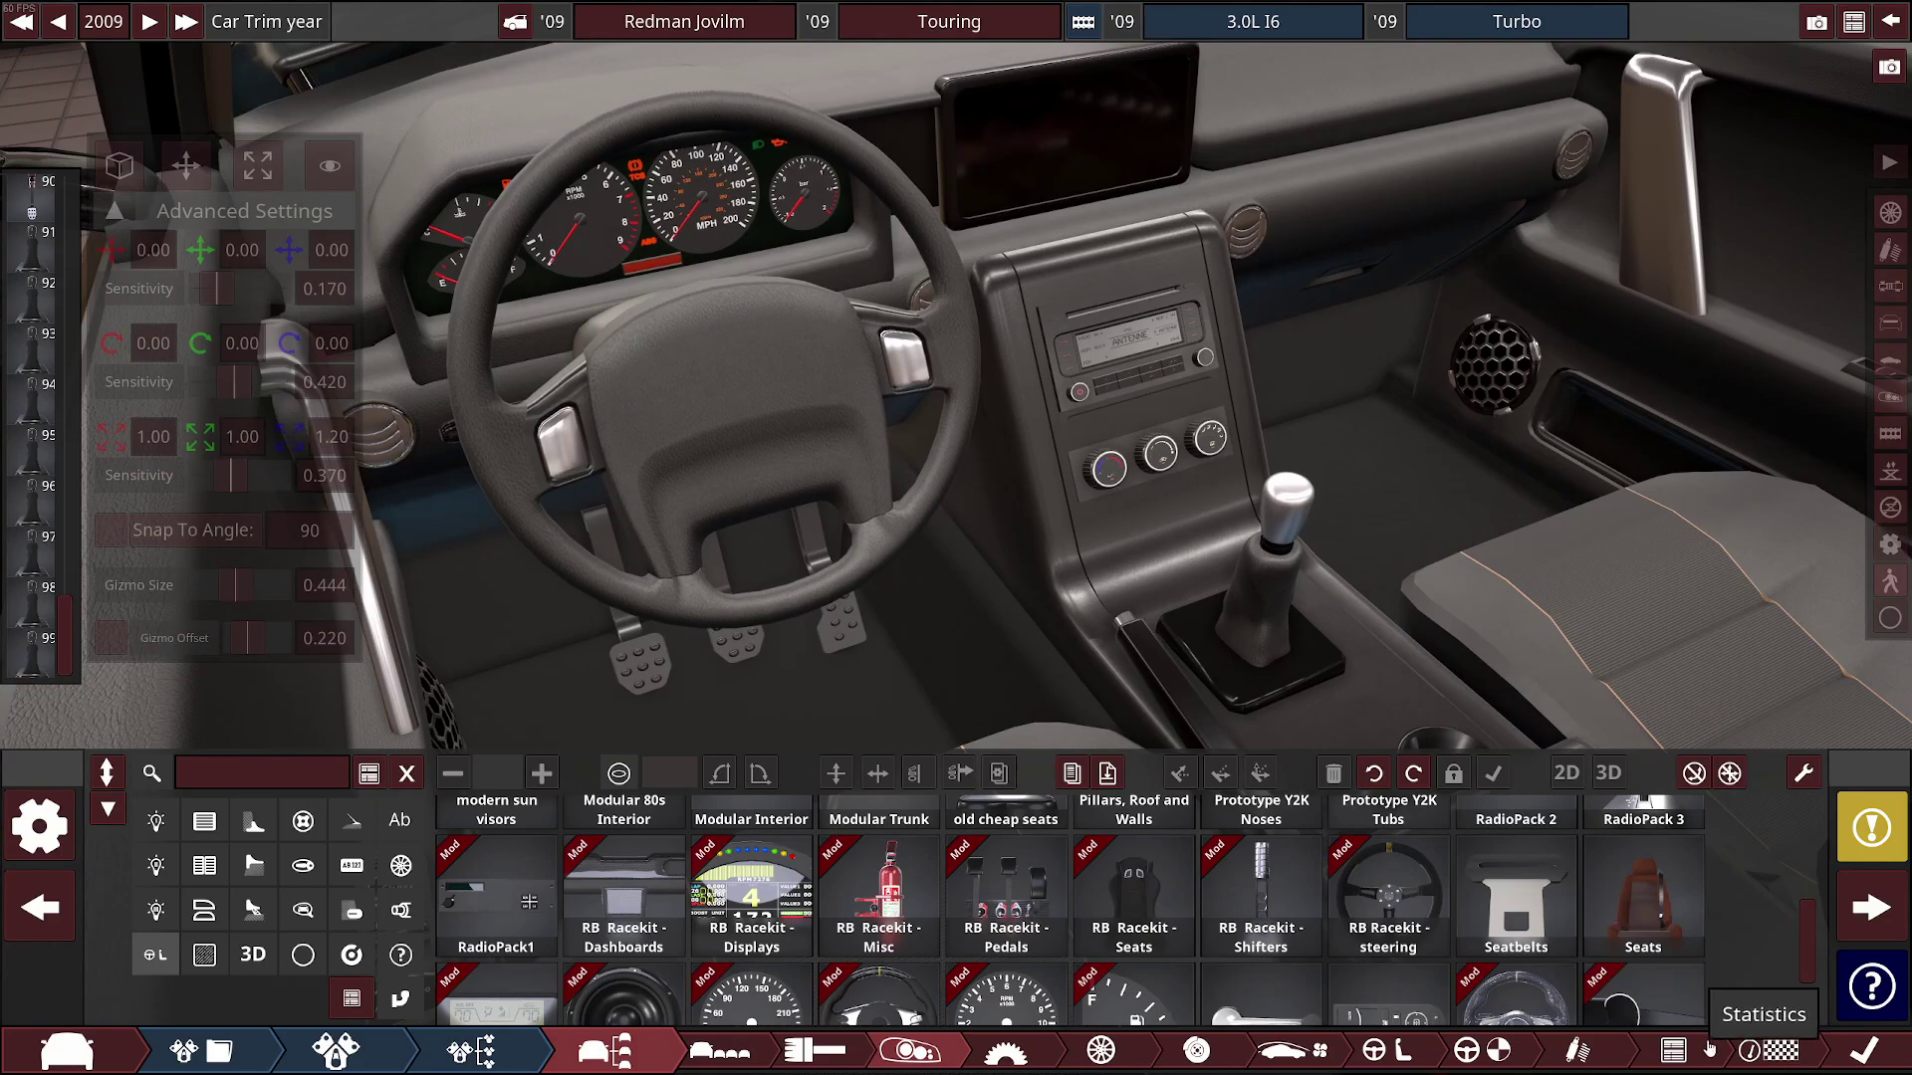
{"action": "left_click", "coordinate": [1767, 1050]}
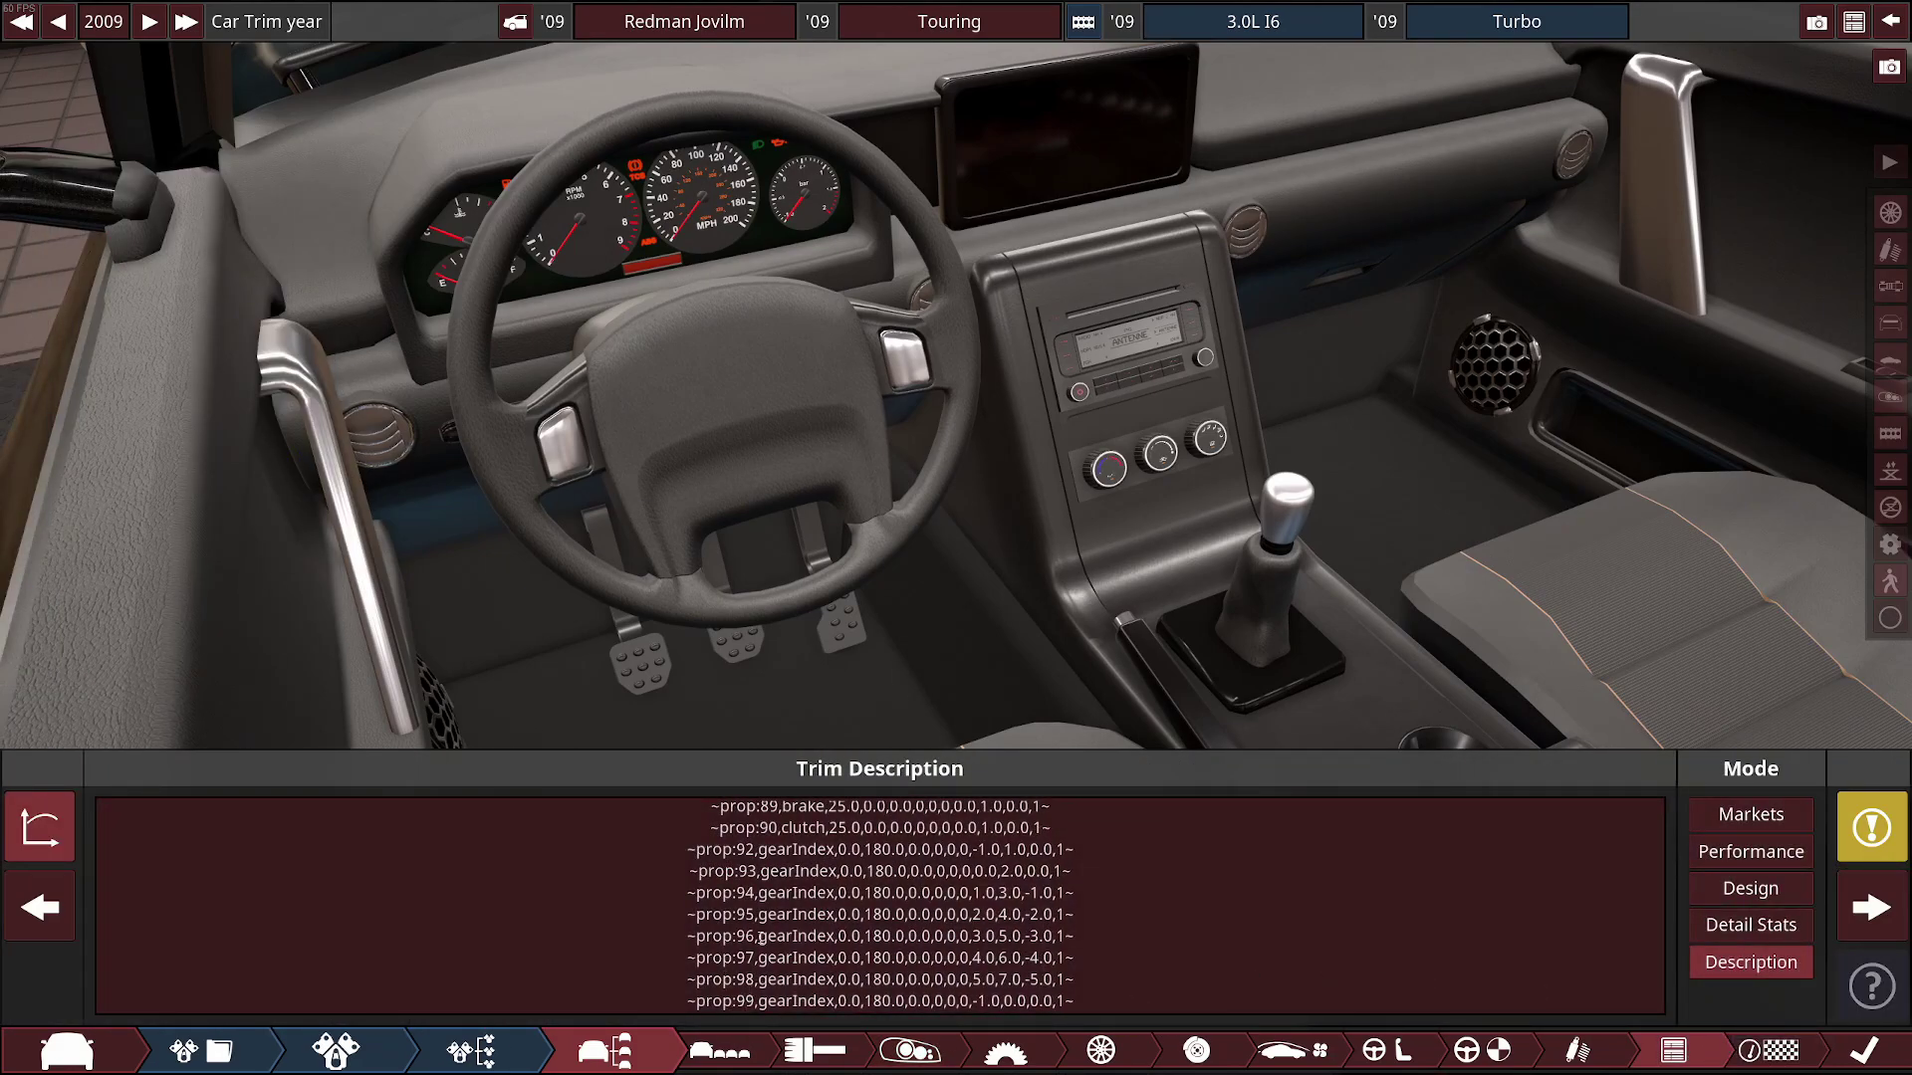
{"action": "key", "text": "Up"}
{"action": "key", "text": "Up"}
{"action": "key", "text": "Up"}
{"action": "key", "text": "Up"}
{"action": "key", "text": "Up"}
{"action": "key", "text": "Up"}
{"action": "key", "text": "Up"}
{"action": "key", "text": "Up"}
{"action": "key", "text": "Up"}
{"action": "key", "text": "Up"}
{"action": "key", "text": "Up"}
{"action": "key", "text": "Up"}
{"action": "key", "text": "Up"}
{"action": "key", "text": "Up"}
{"action": "key", "text": "Up"}
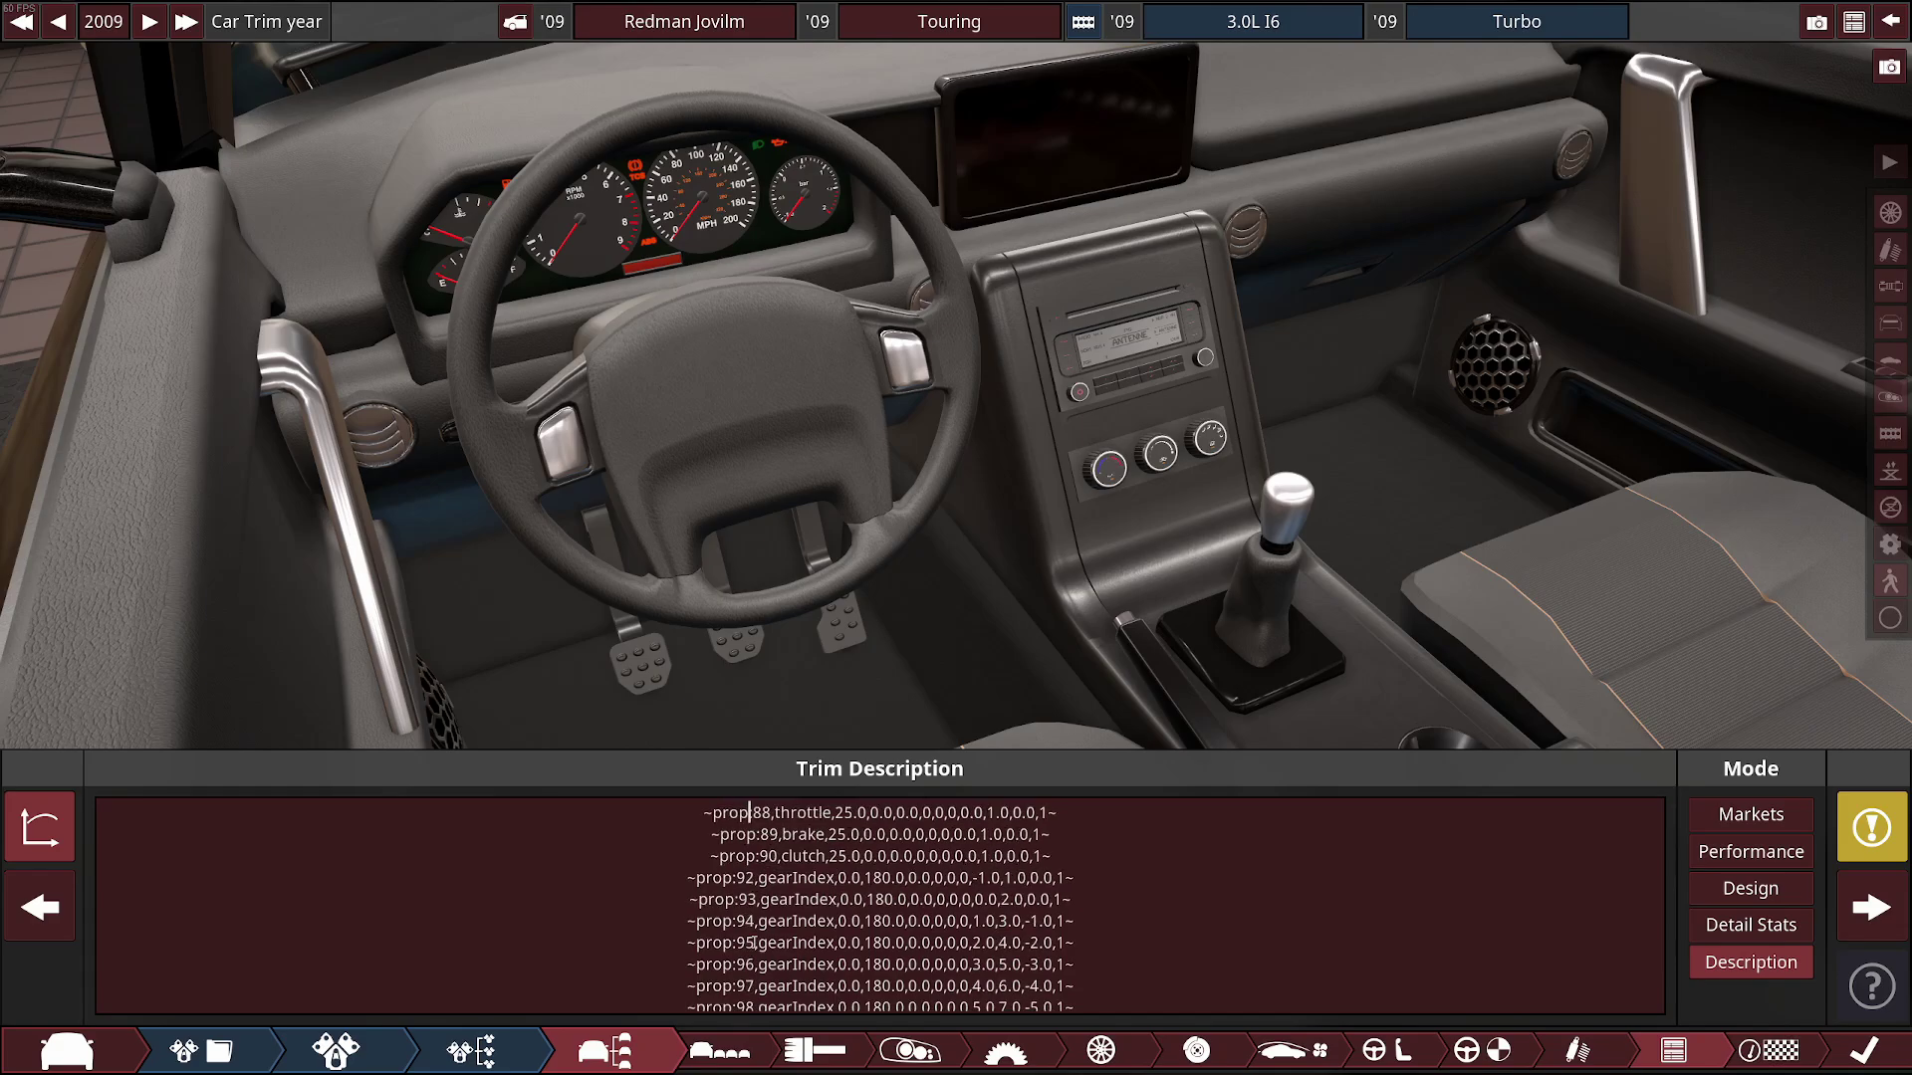
{"action": "key", "text": "Up"}
{"action": "key", "text": "Up"}
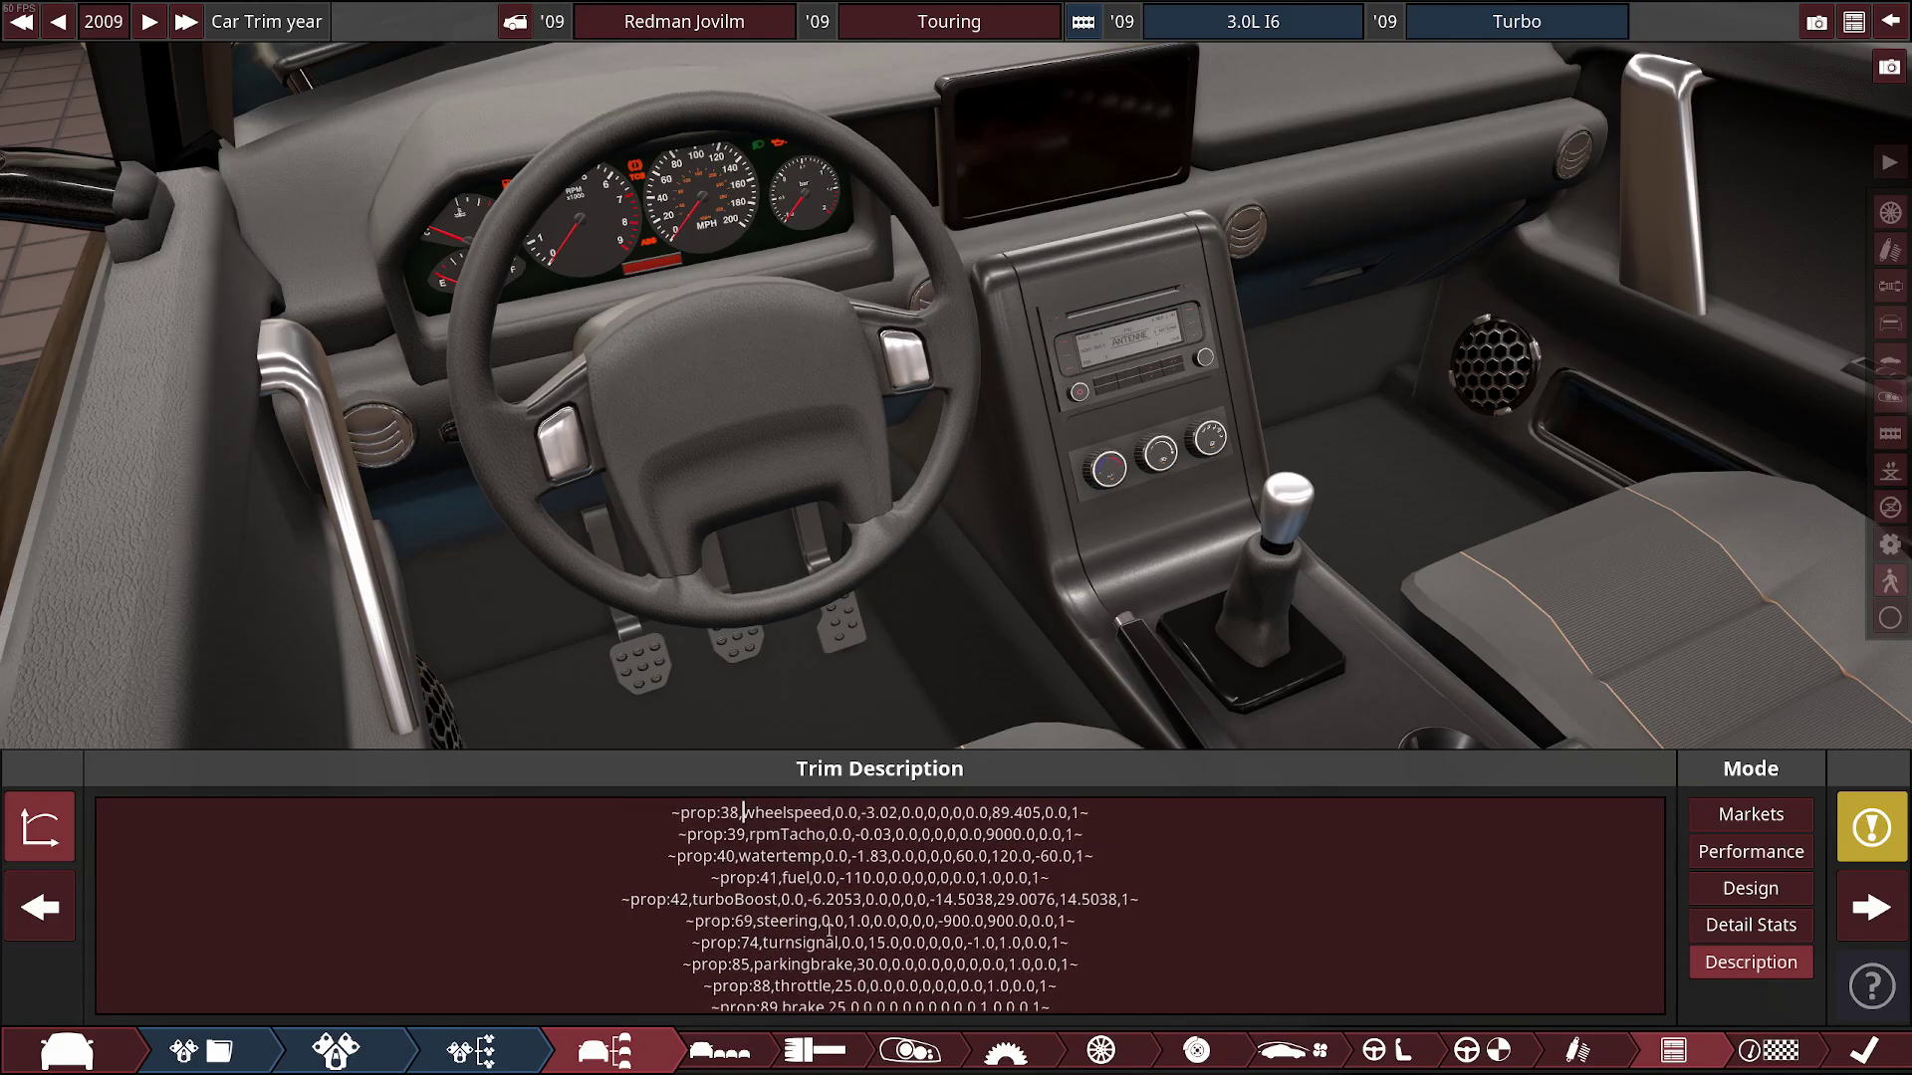
Export the finished Redman Jovilm Touring with the BeamNG.drive exporter plugin
{"action": "left_click", "coordinate": [1876, 906]}
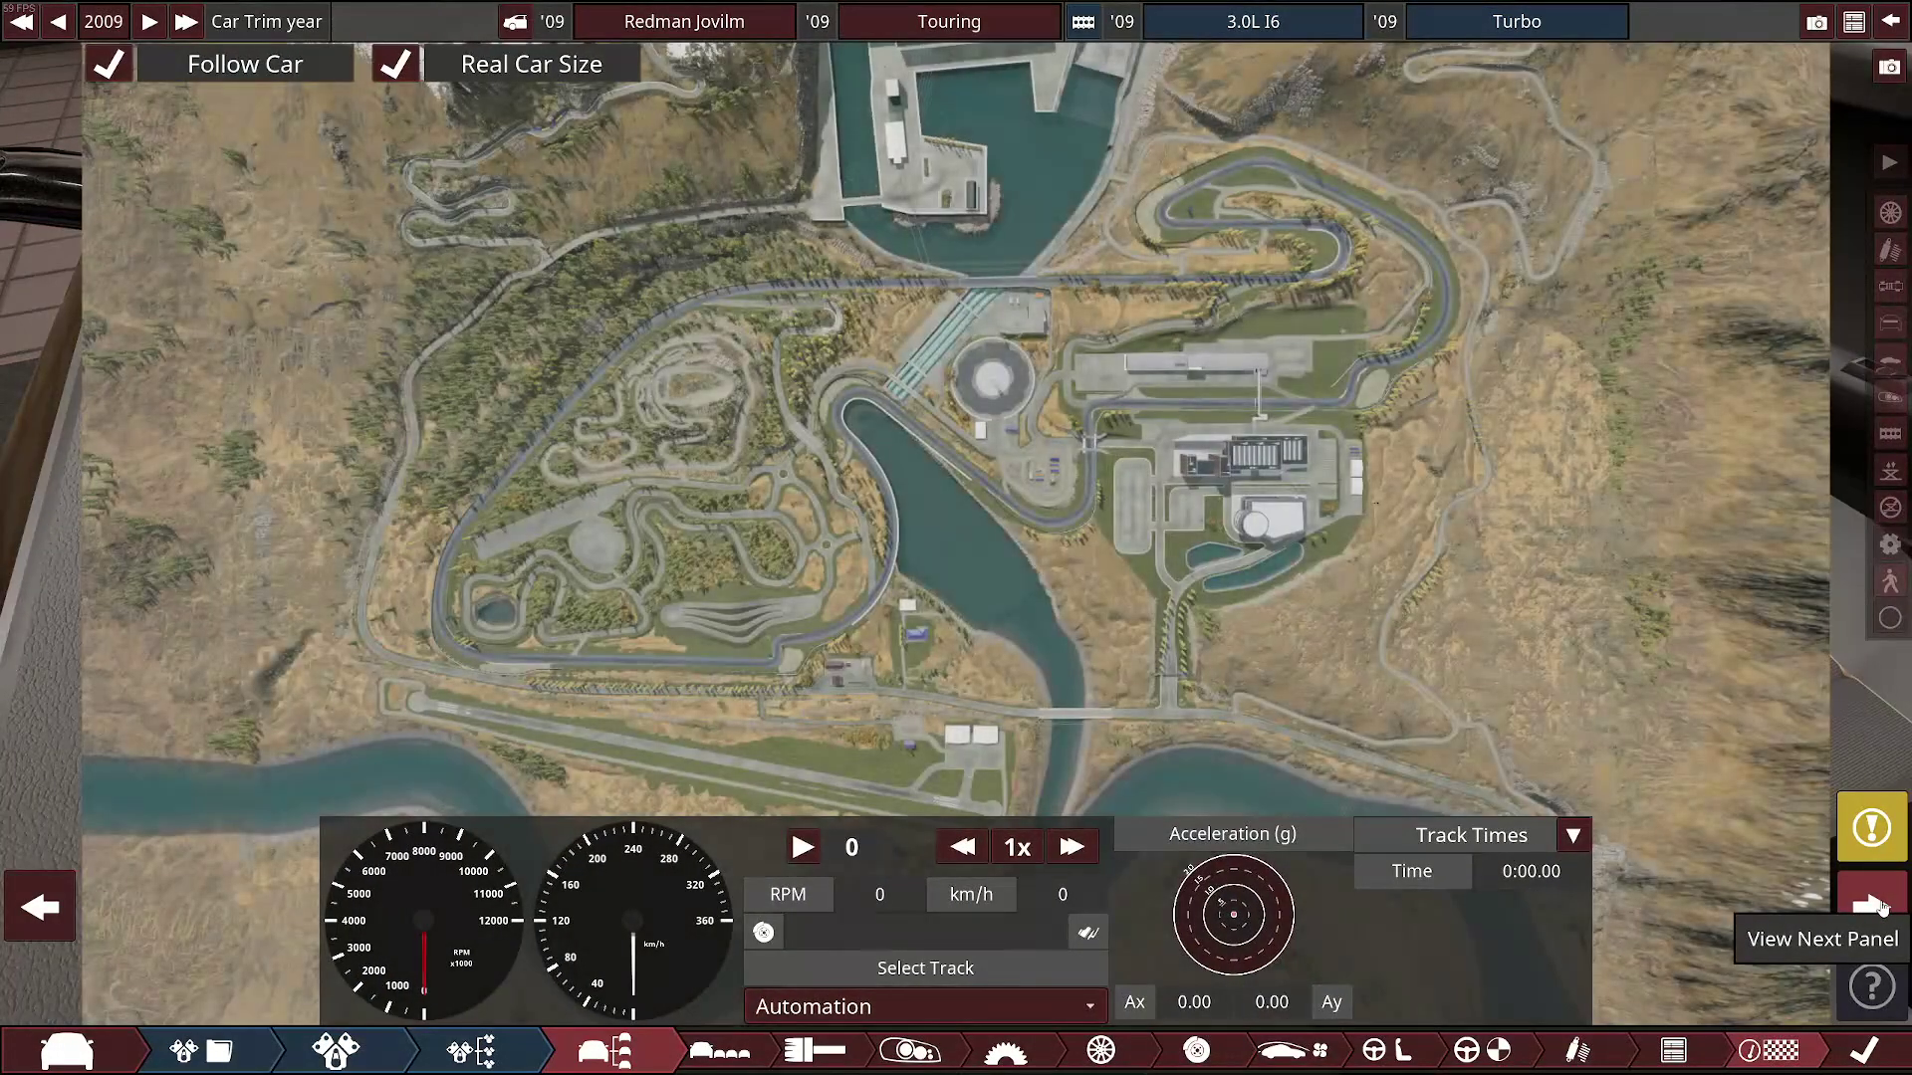
{"action": "left_click", "coordinate": [1876, 906]}
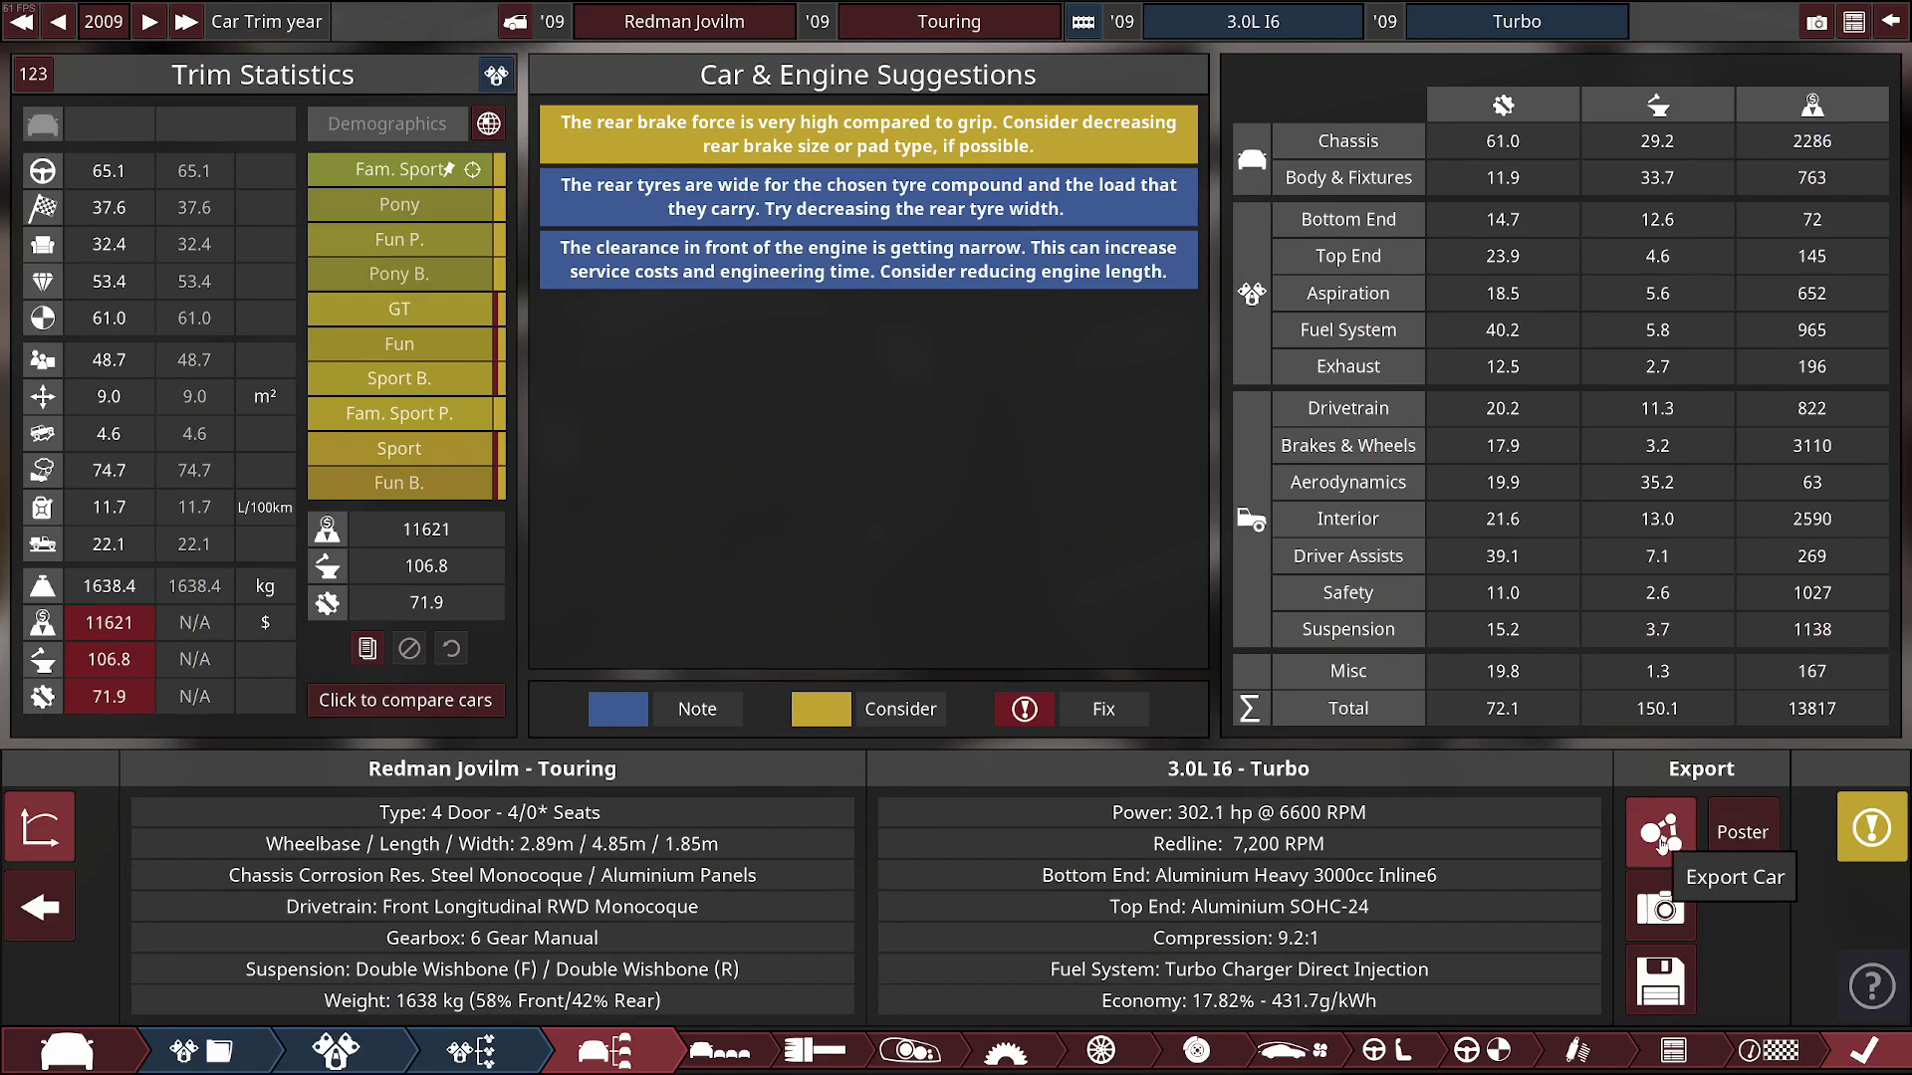
{"action": "left_click", "coordinate": [1659, 839]}
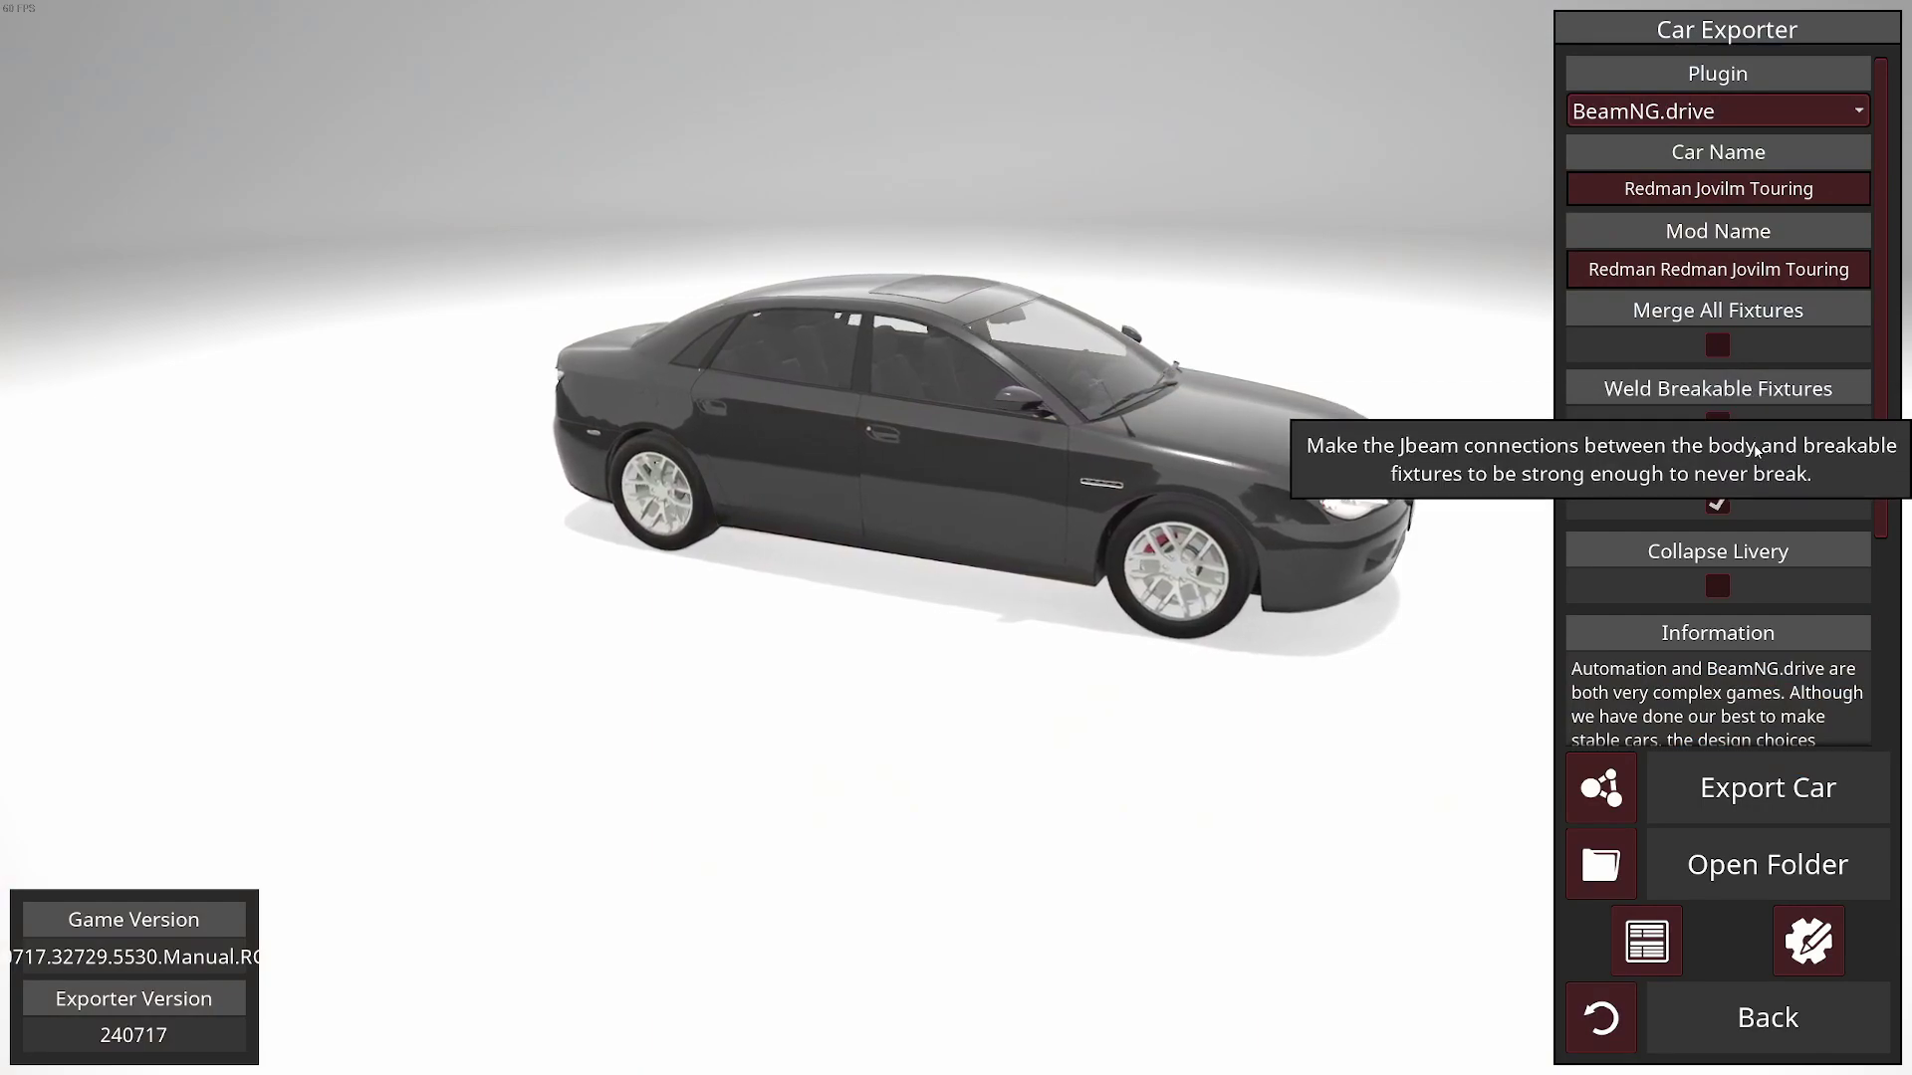
{"action": "left_click", "coordinate": [1761, 786]}
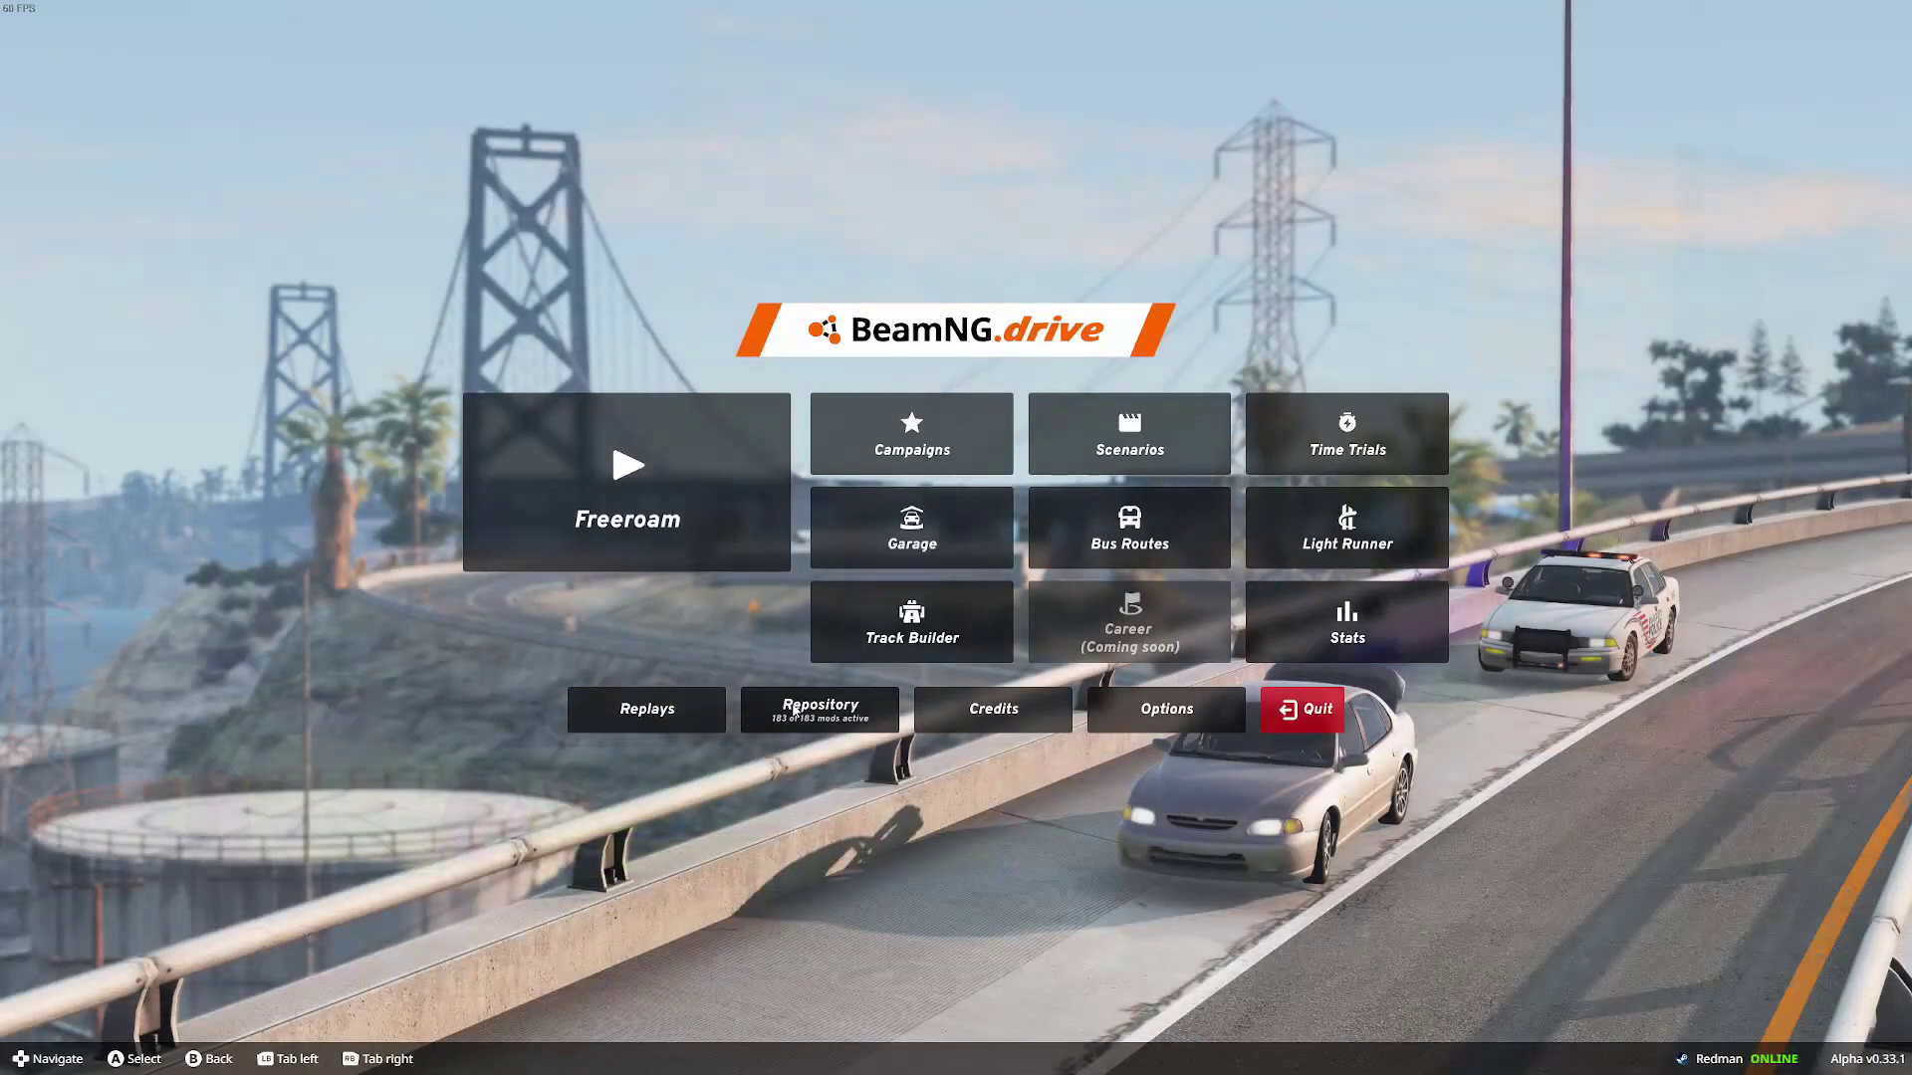
Switch to BeamNG.drive and search the installed mods for "jov"
{"action": "left_click", "coordinate": [792, 705]}
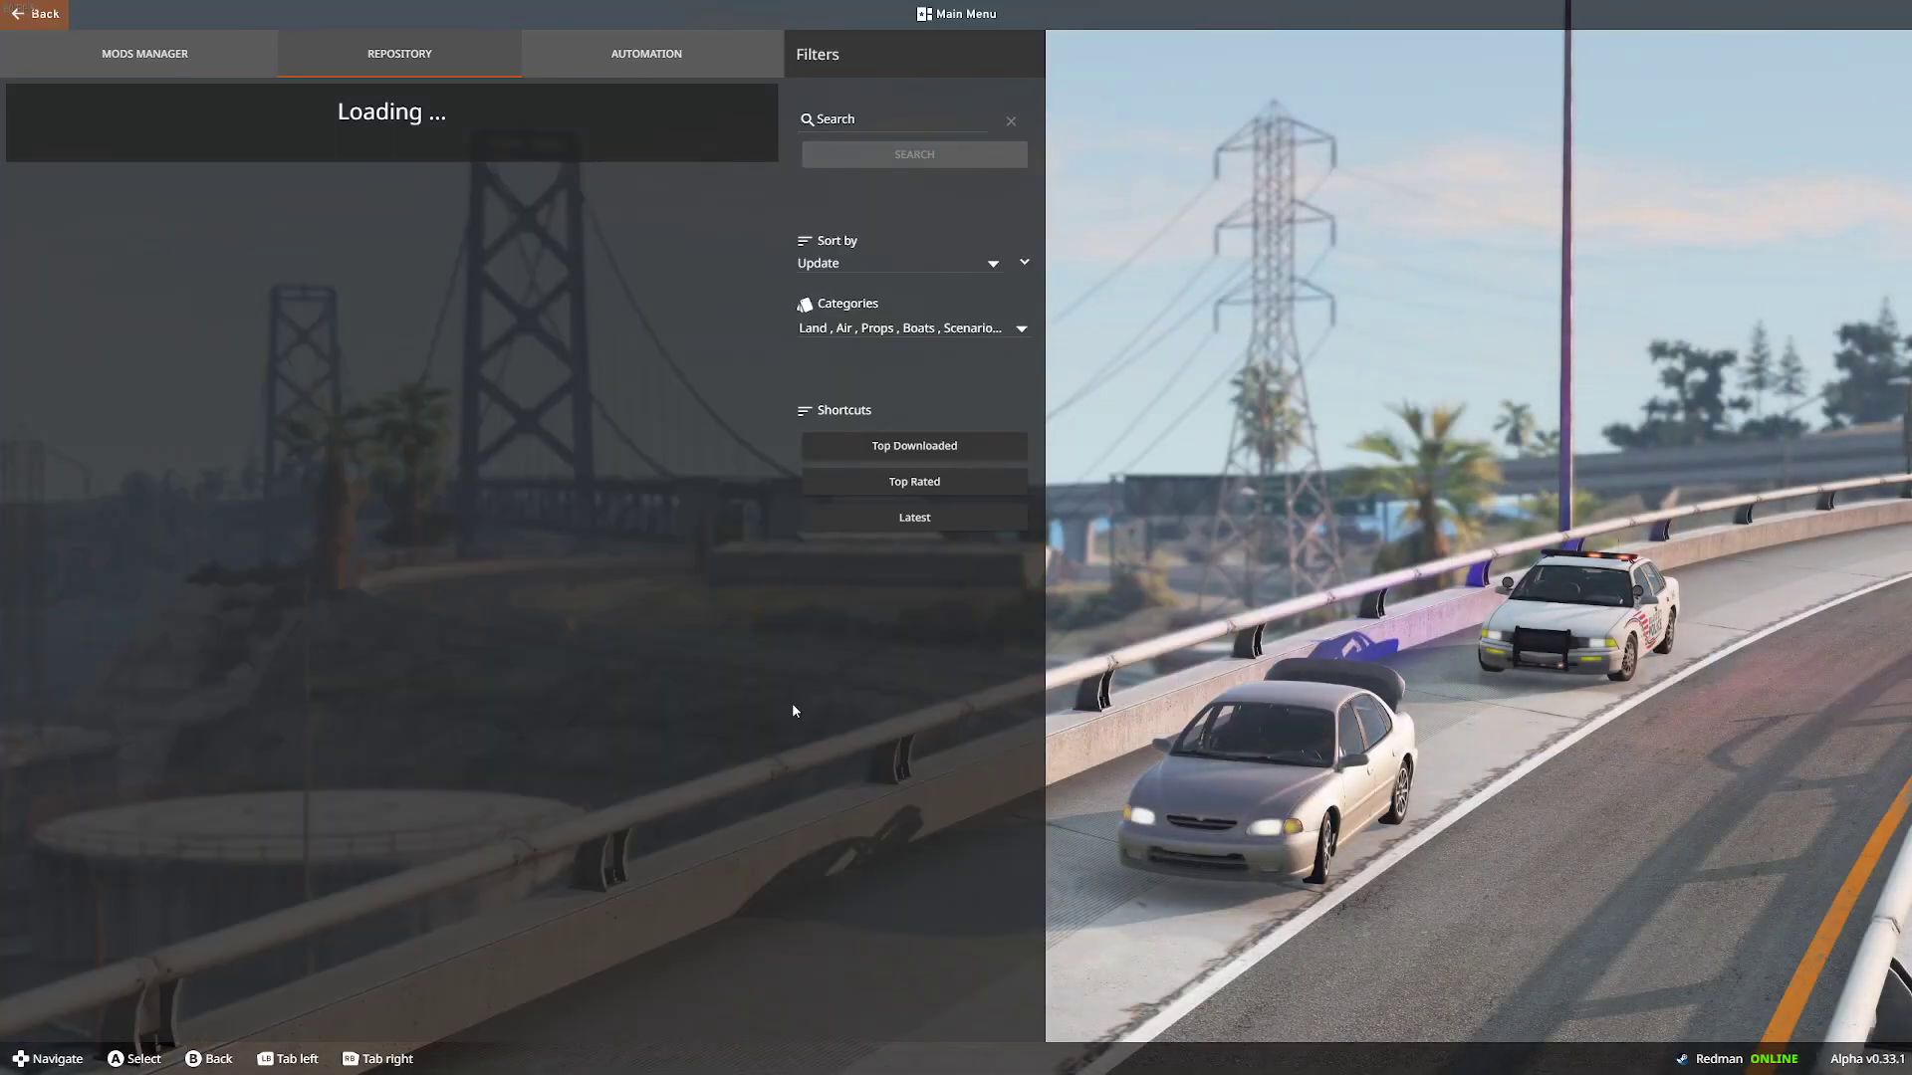
{"action": "left_click", "coordinate": [142, 53]}
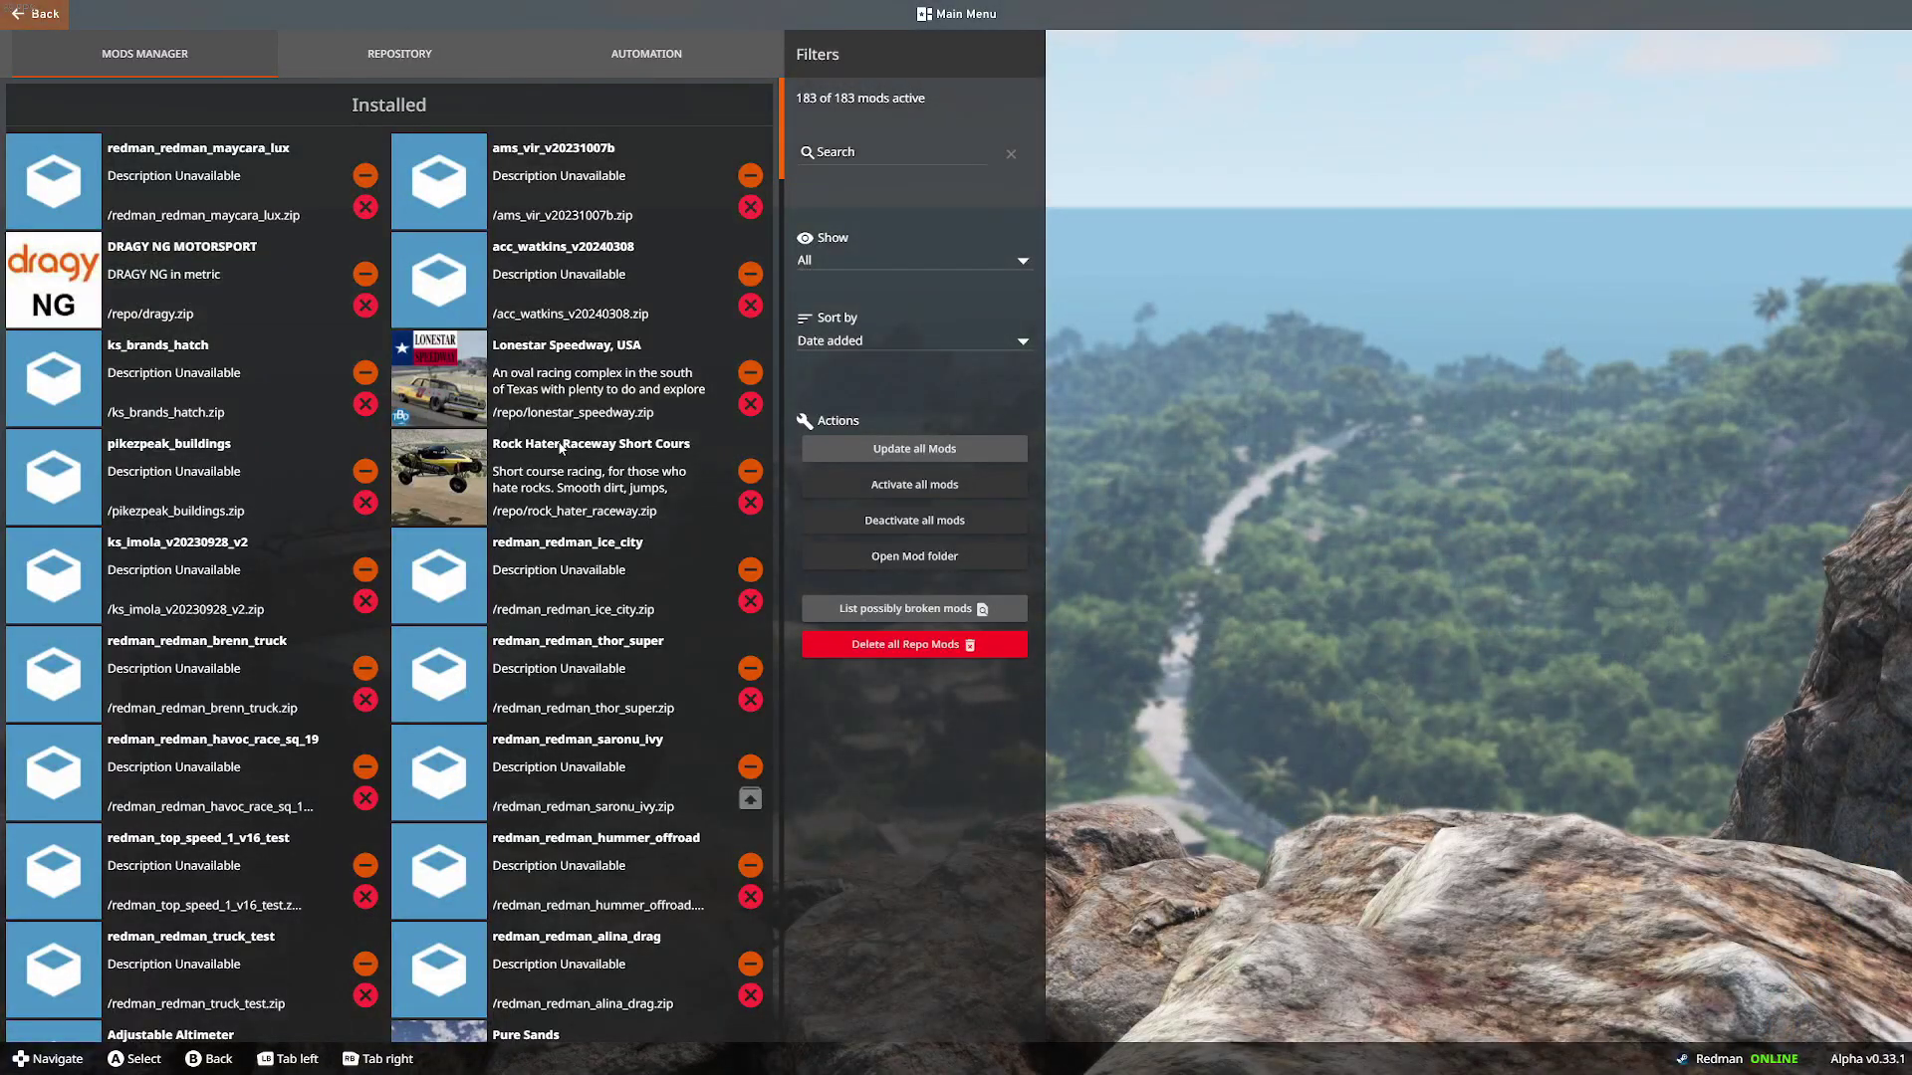
{"action": "left_click", "coordinate": [873, 150]}
{"action": "type", "text": "jo"}
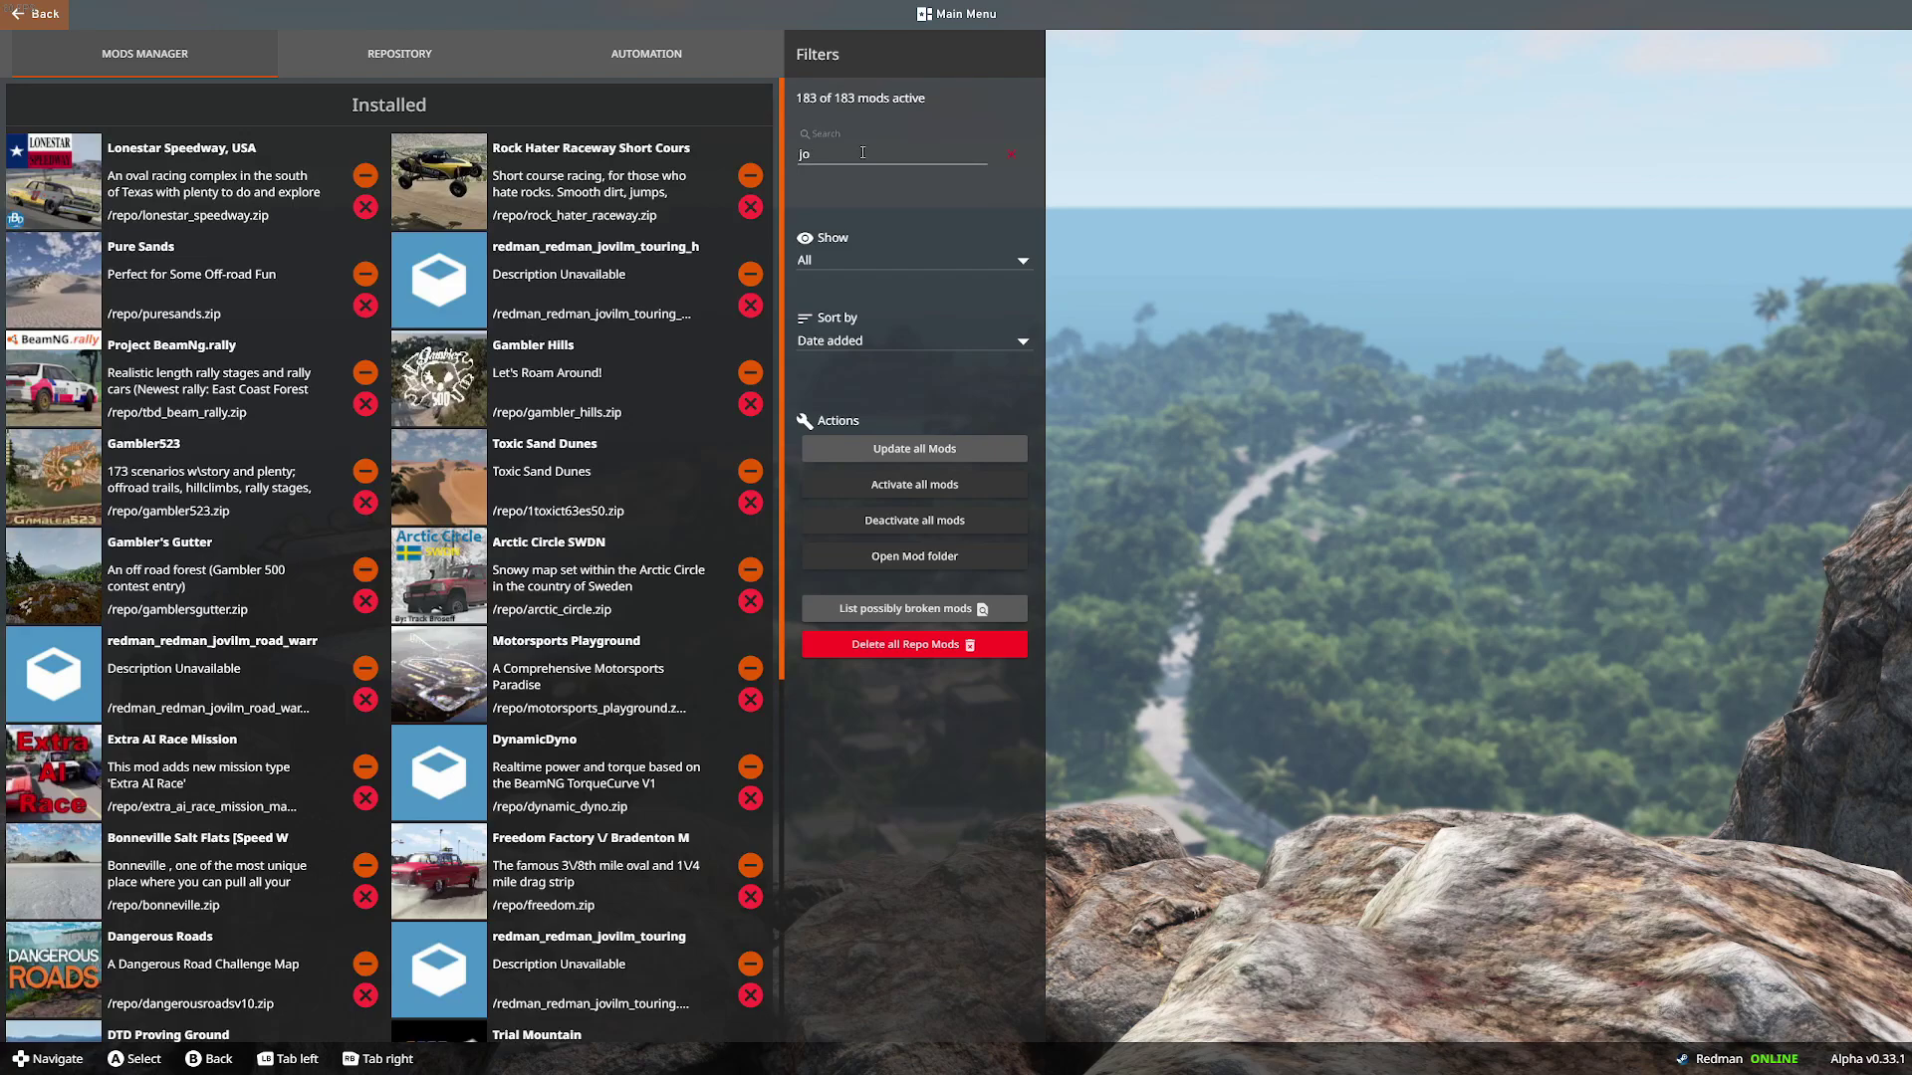
{"action": "type", "text": "v"}
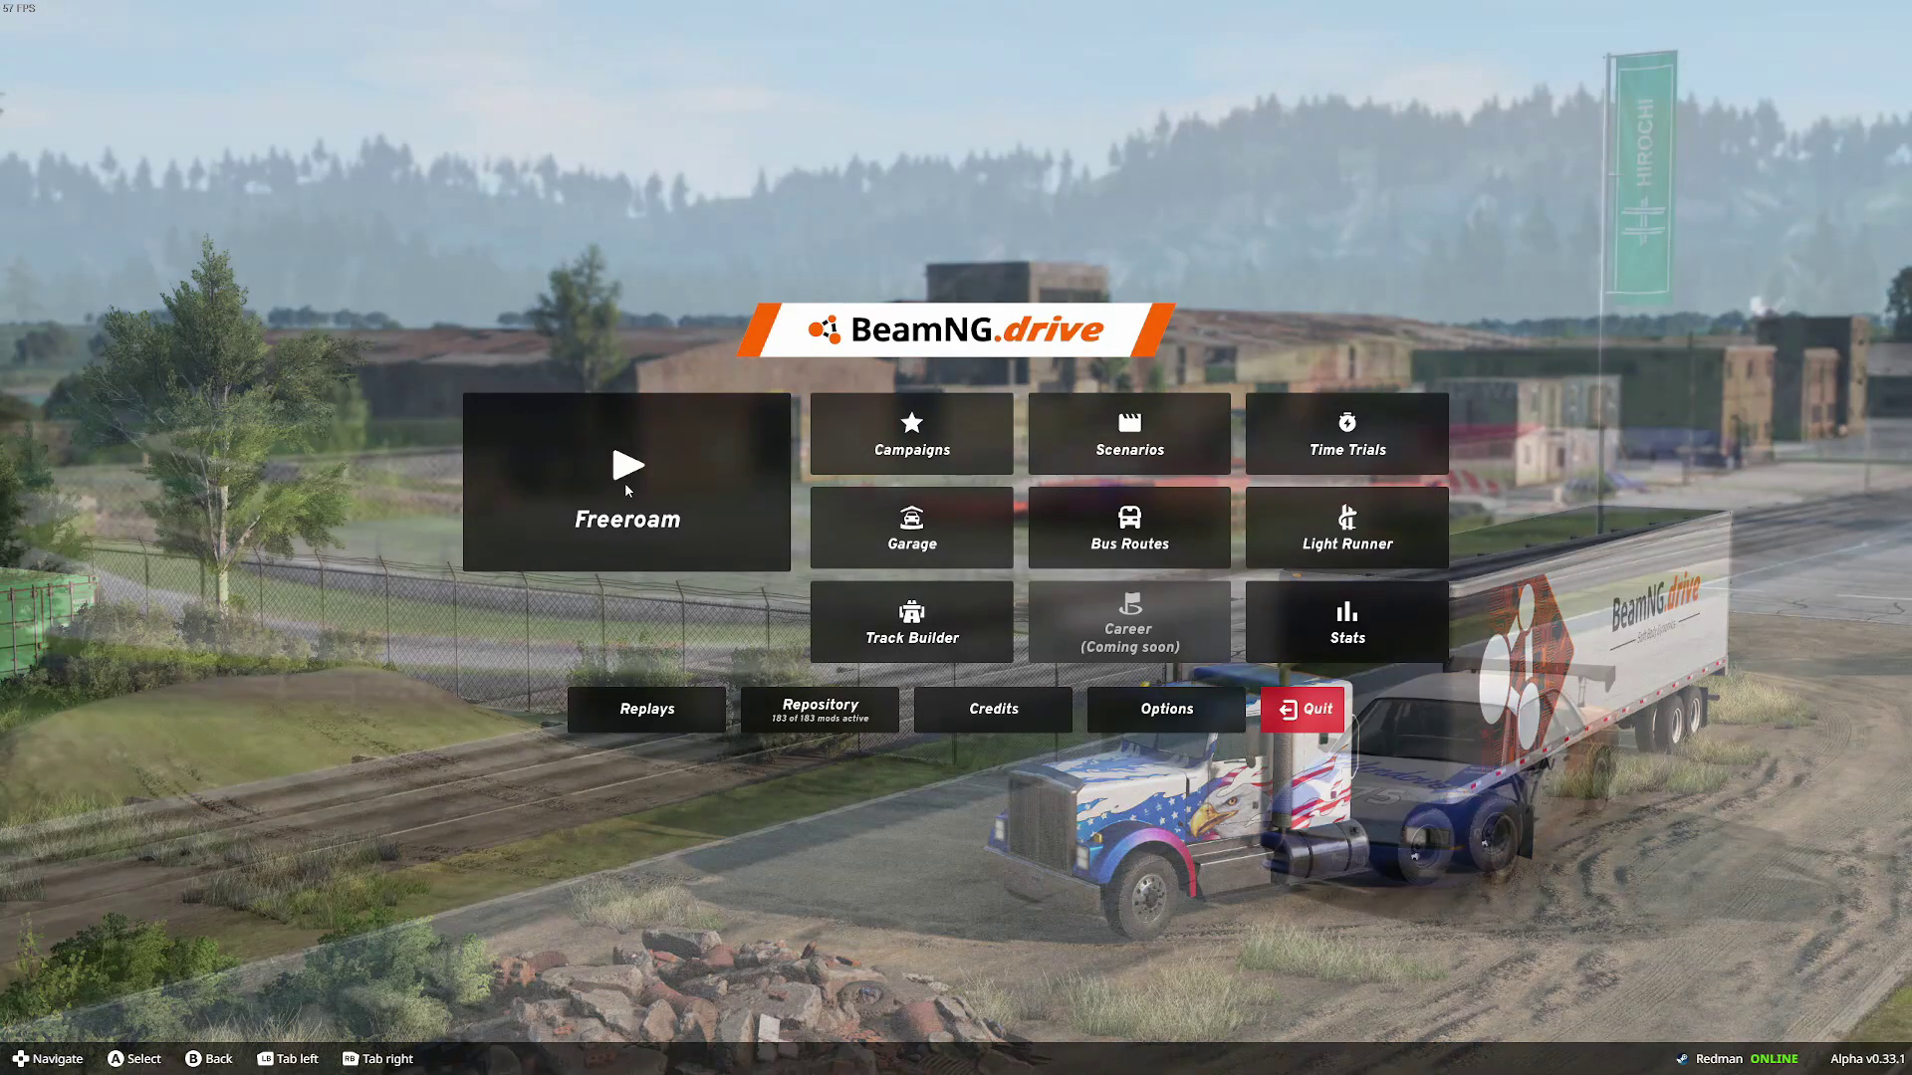
Start Freeroam on the Automation Test Track and replace the default pickup with the Redman Jovilm Touring
{"action": "left_click", "coordinate": [627, 490]}
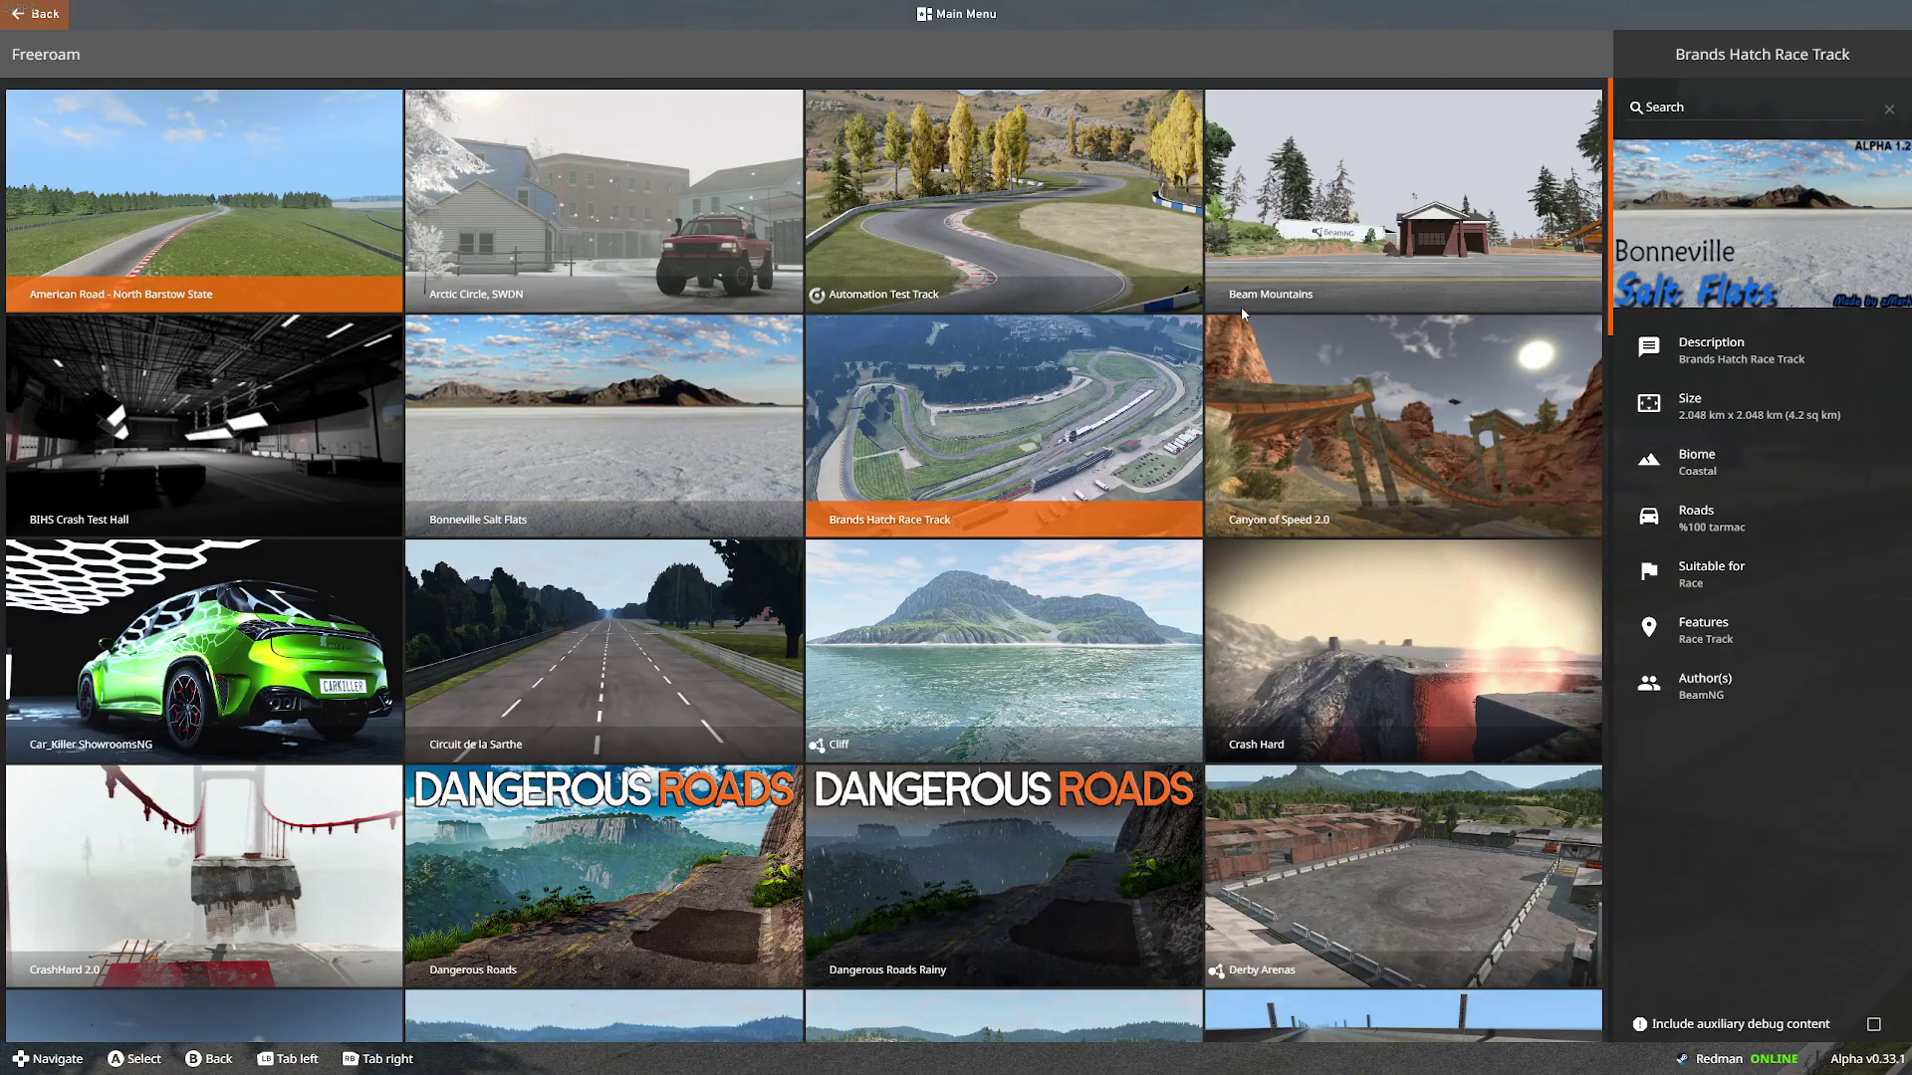
{"action": "left_click", "coordinate": [1025, 267]}
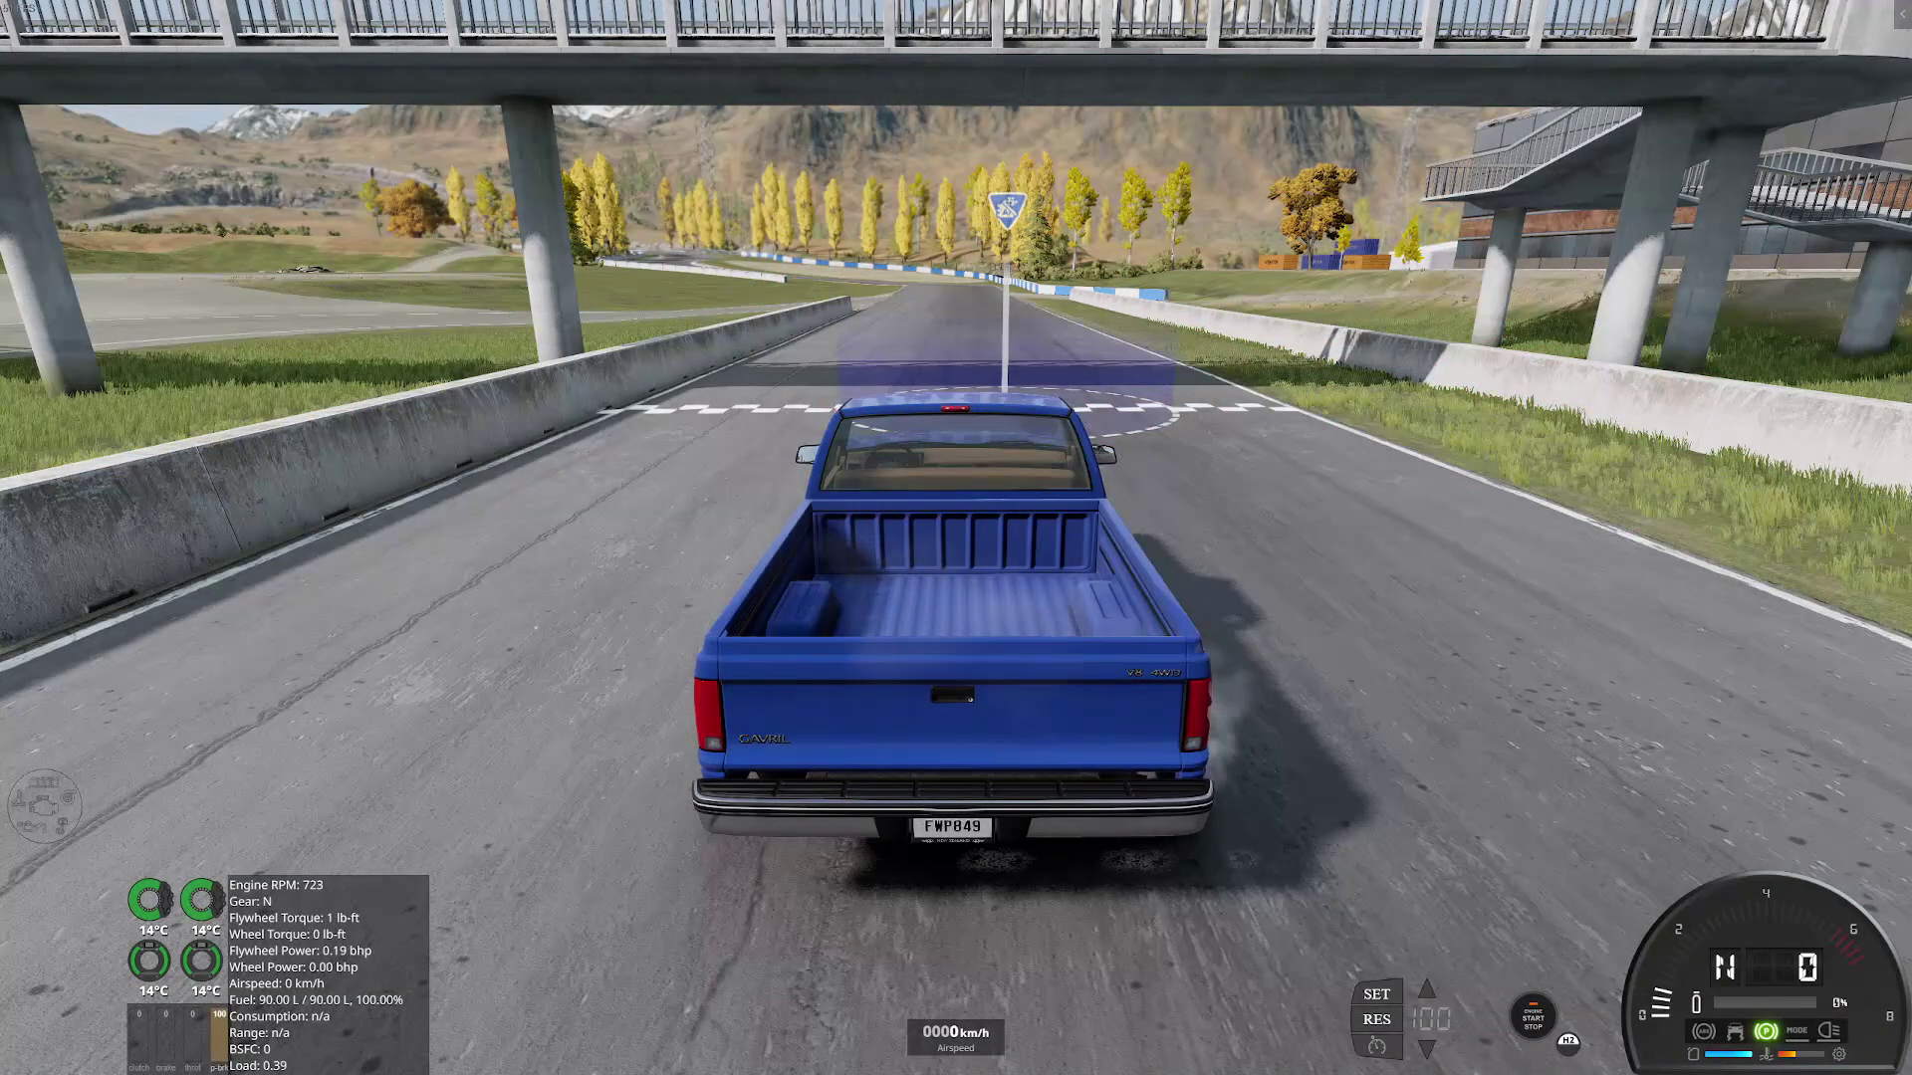
{"action": "key", "text": "e"}
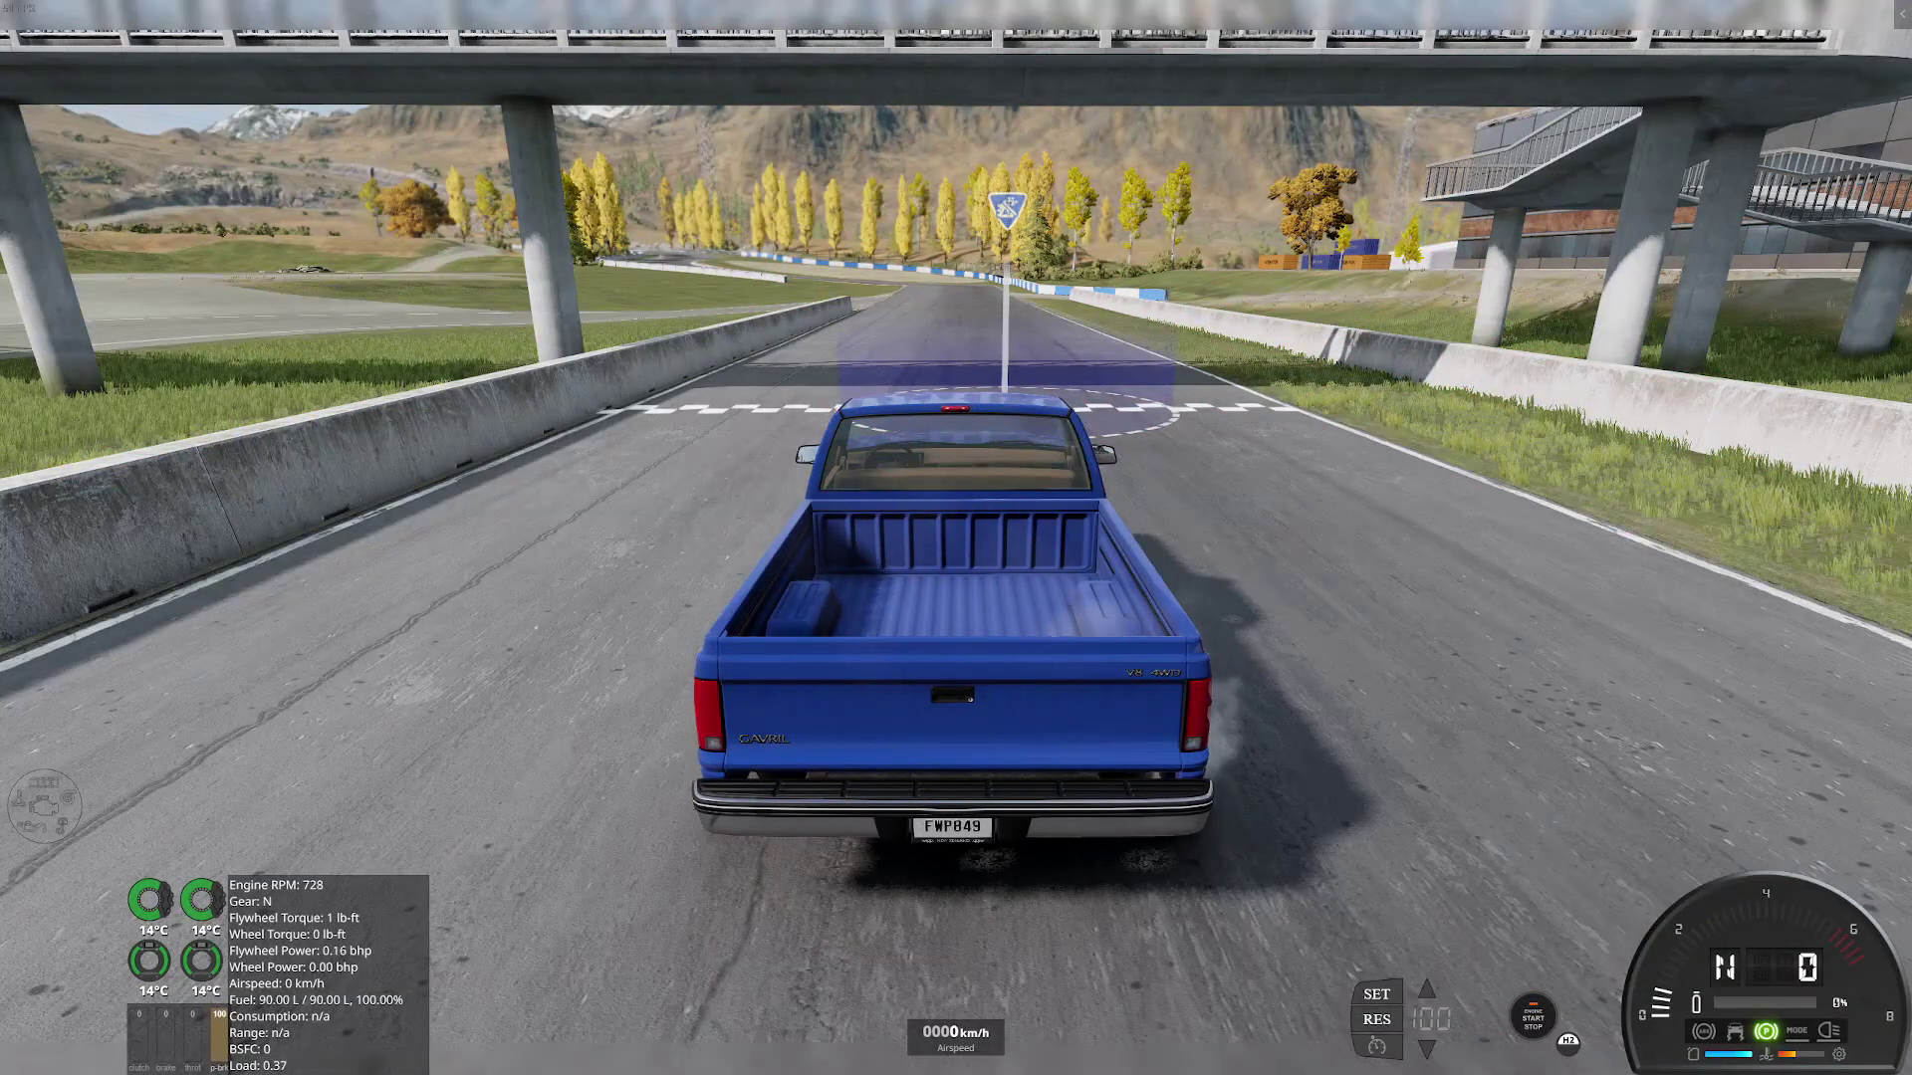
{"action": "key", "text": "ctrl+e"}
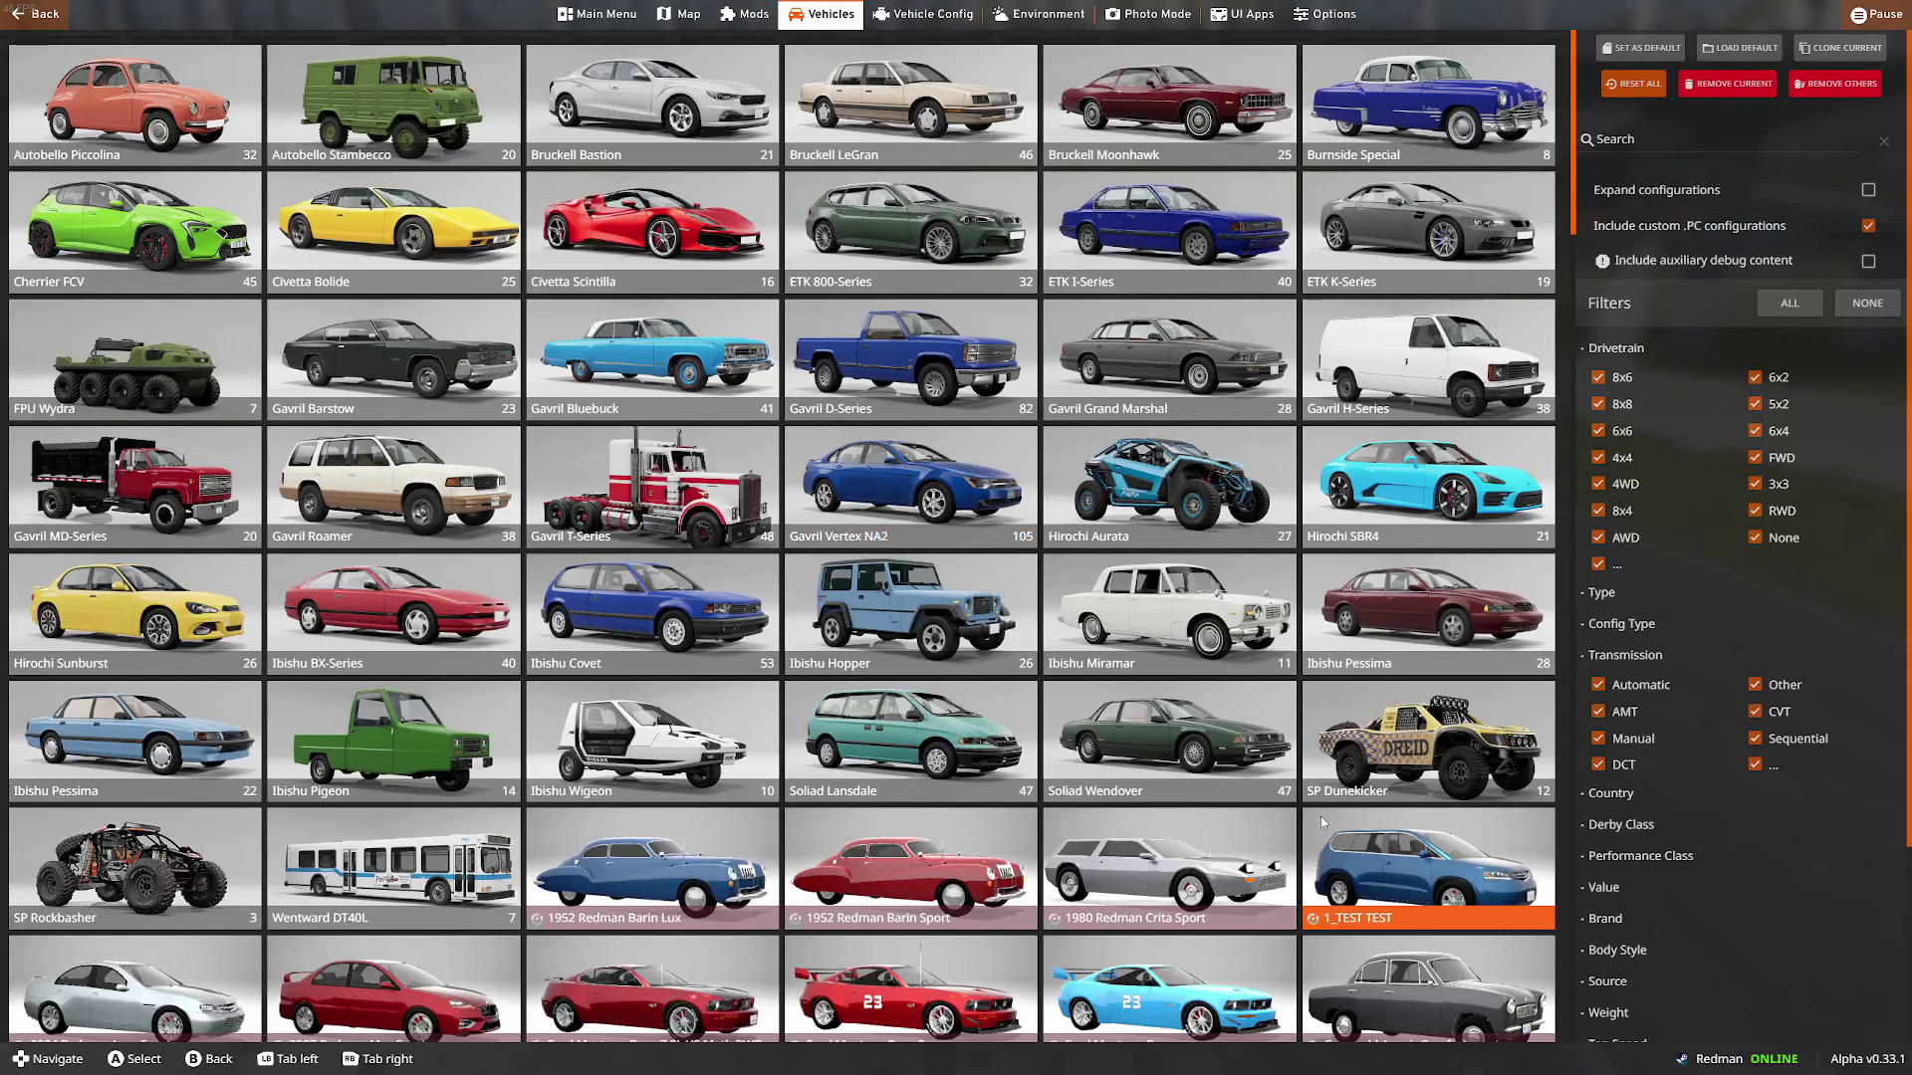
{"action": "scroll", "coordinate": [1320, 816], "scroll_direction": "down", "scroll_amount": 10}
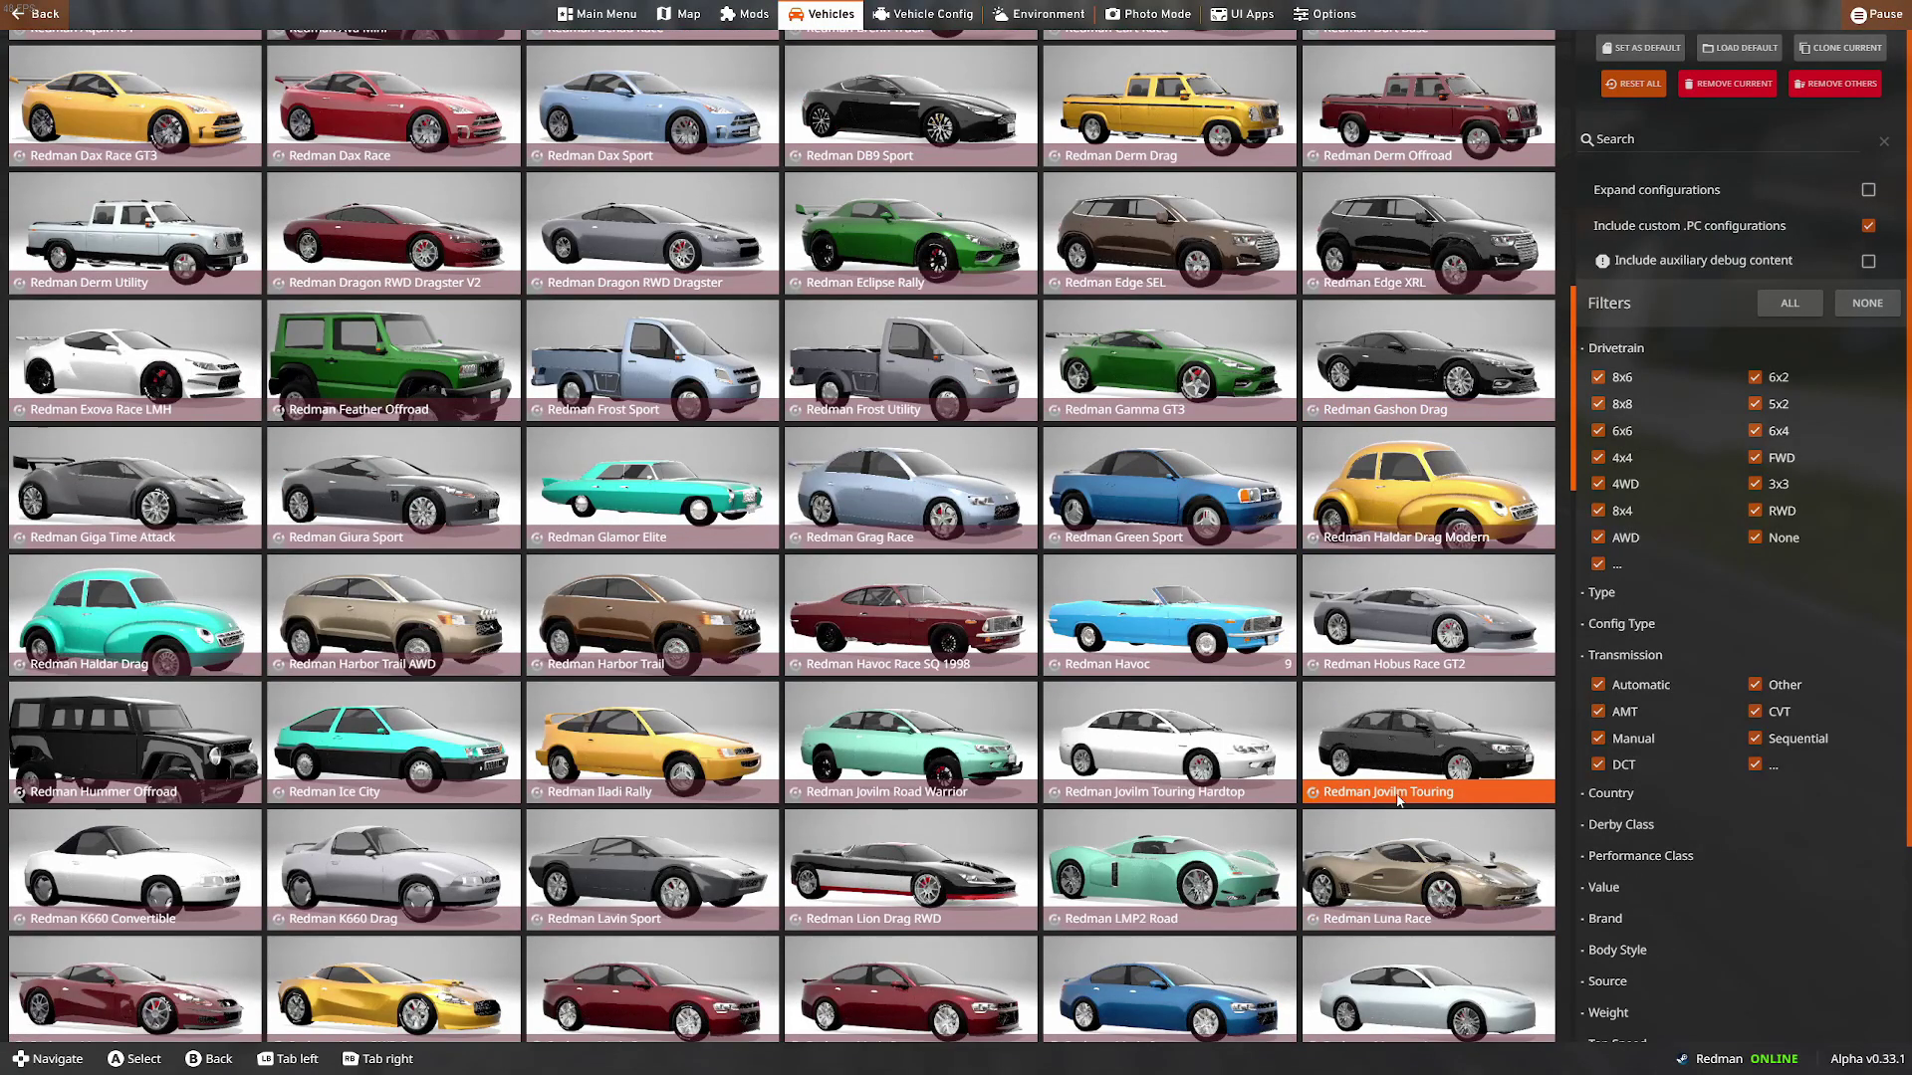
{"action": "scroll", "coordinate": [1418, 446], "scroll_direction": "down", "scroll_amount": 3}
{"action": "double_click", "coordinate": [1439, 361]}
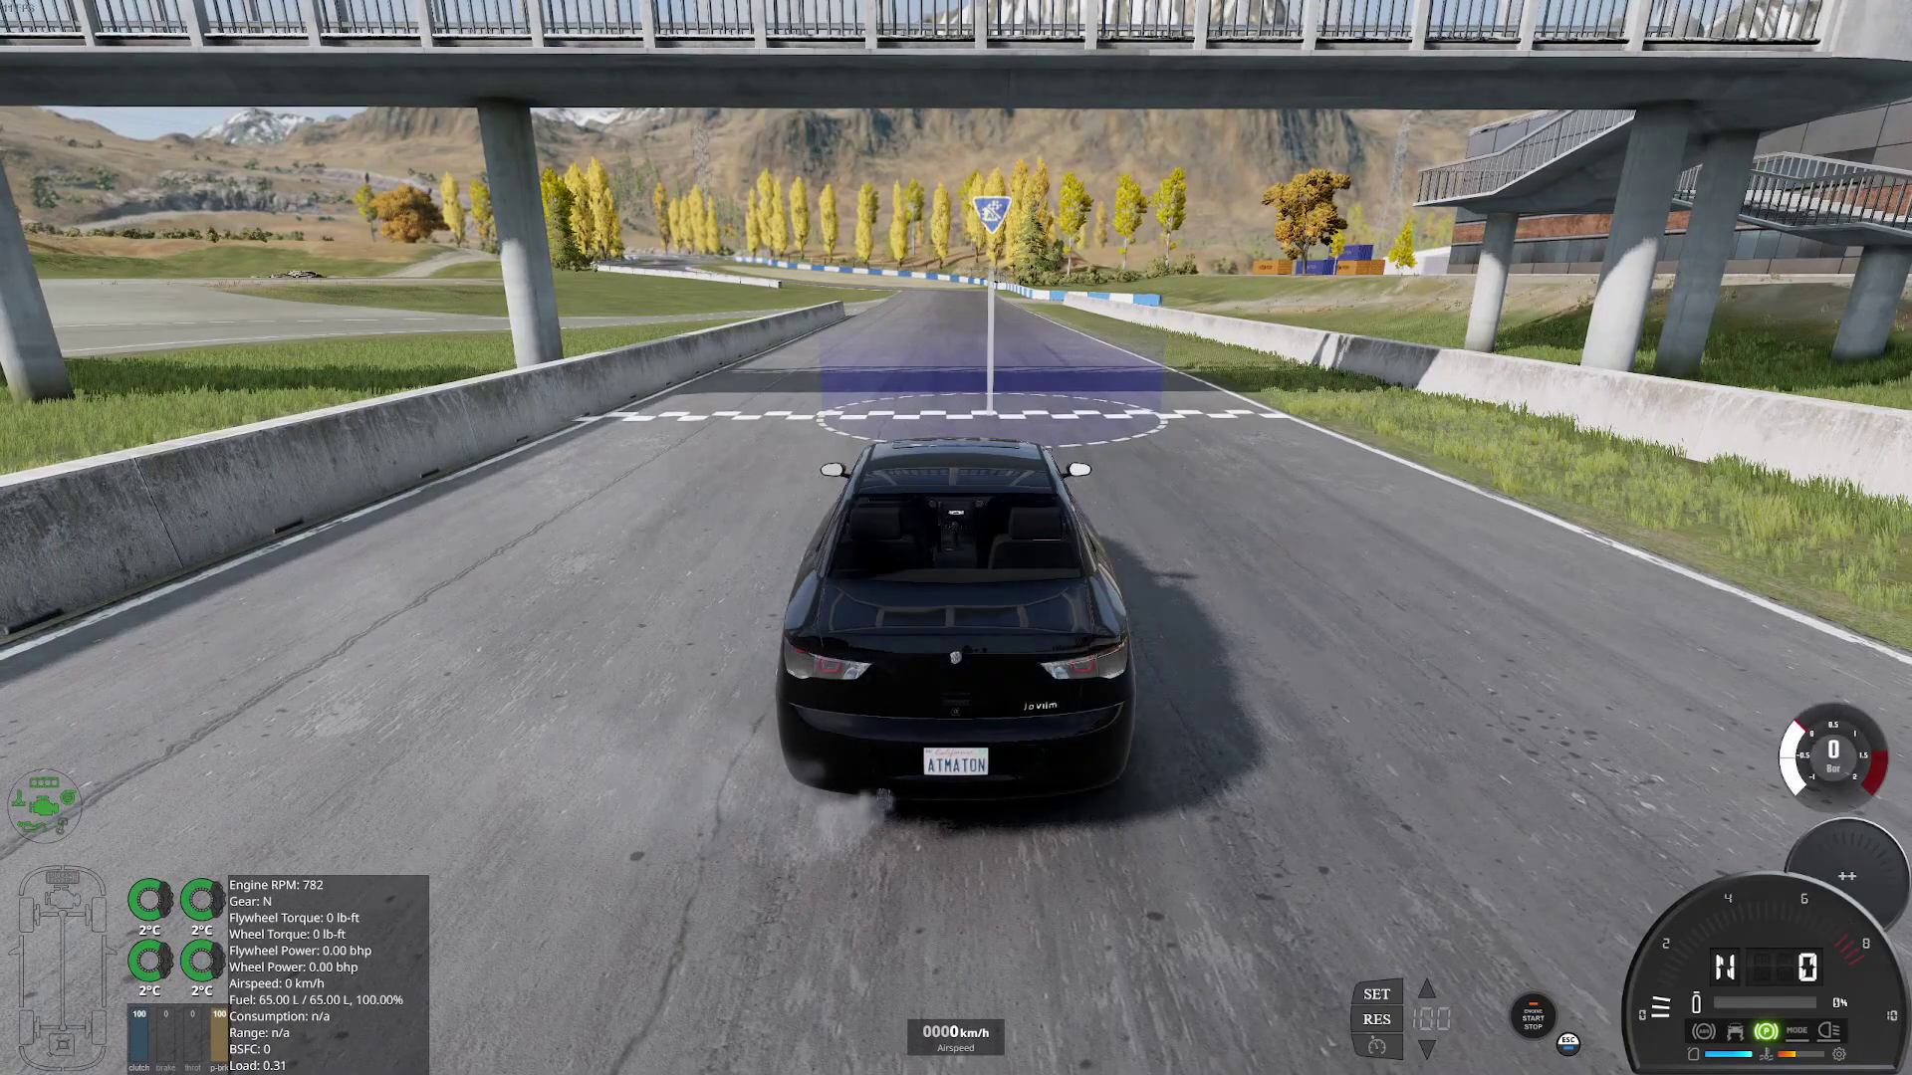
Test the dashboard gauges and steering wheel from the driver camera by revving the engine and steering
{"action": "key", "text": "c"}
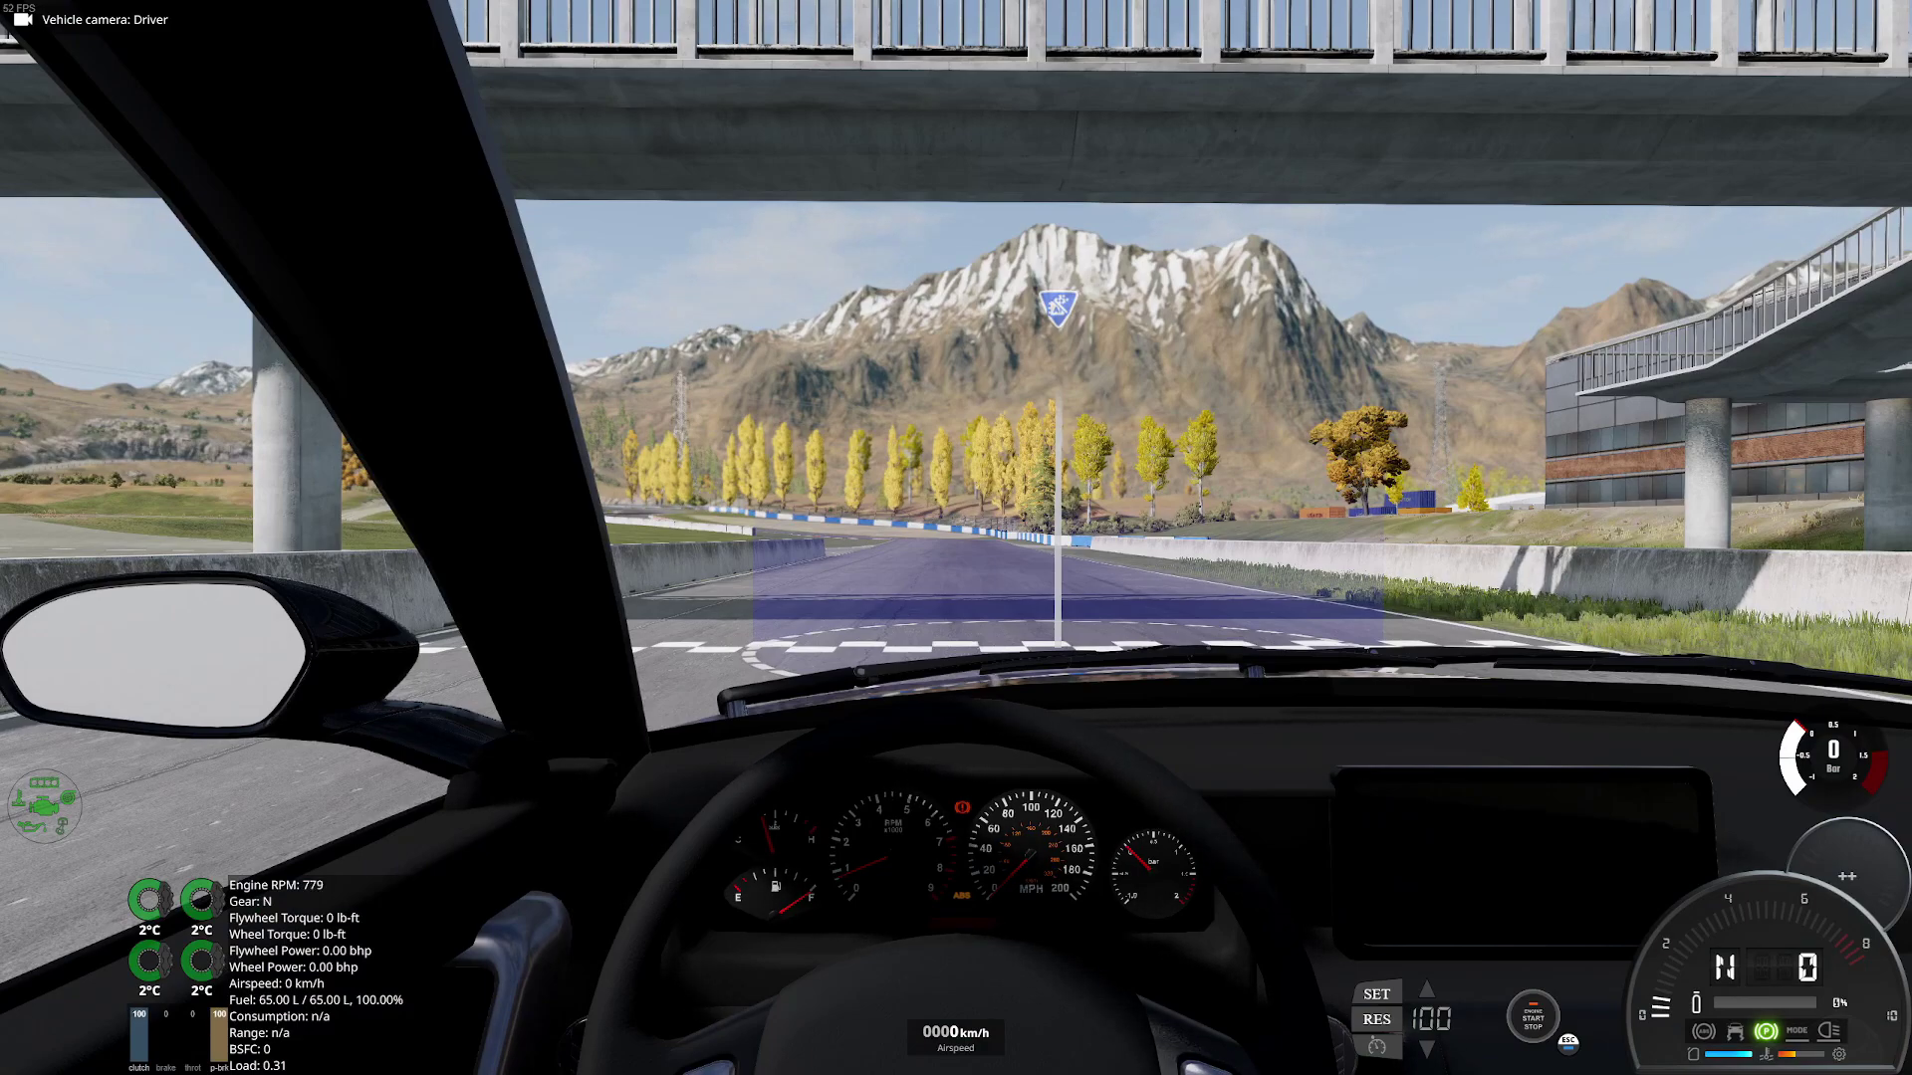
{"action": "key", "text": "Up"}
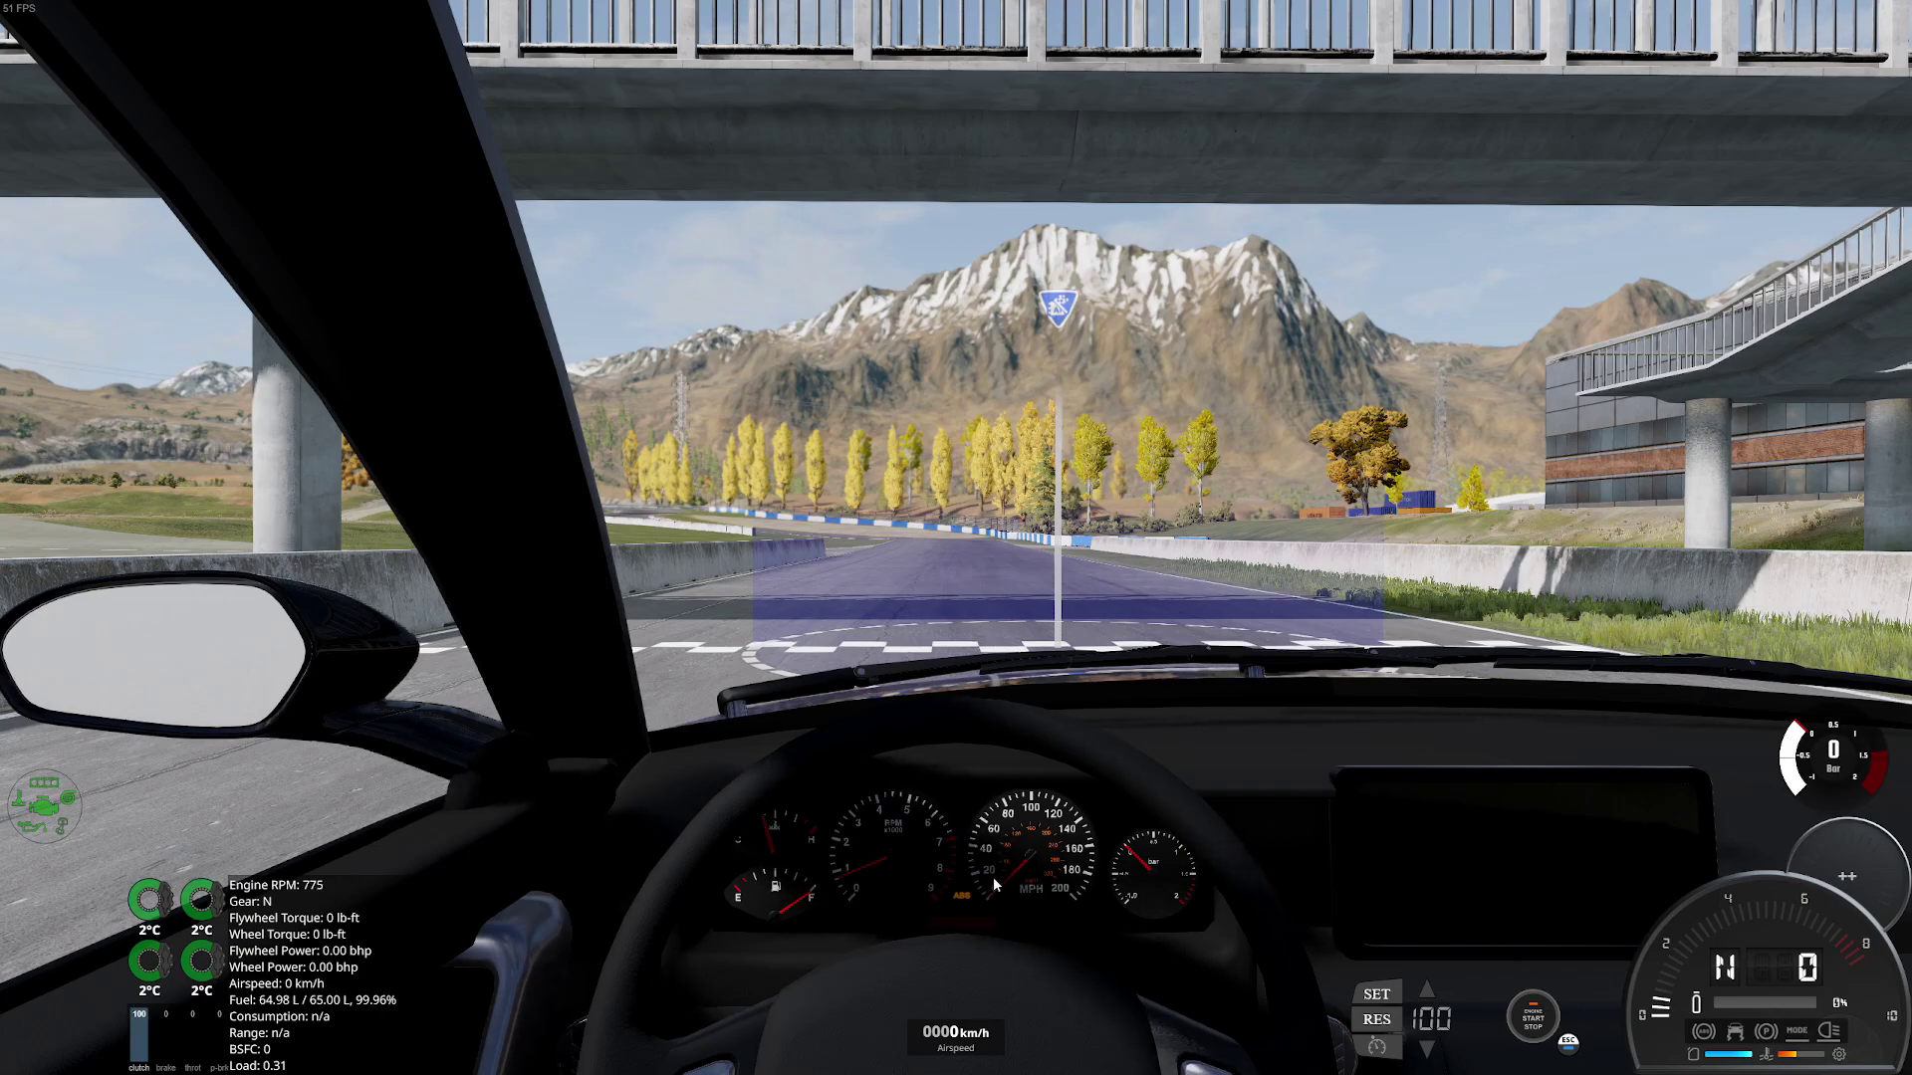
{"action": "key", "text": "Up"}
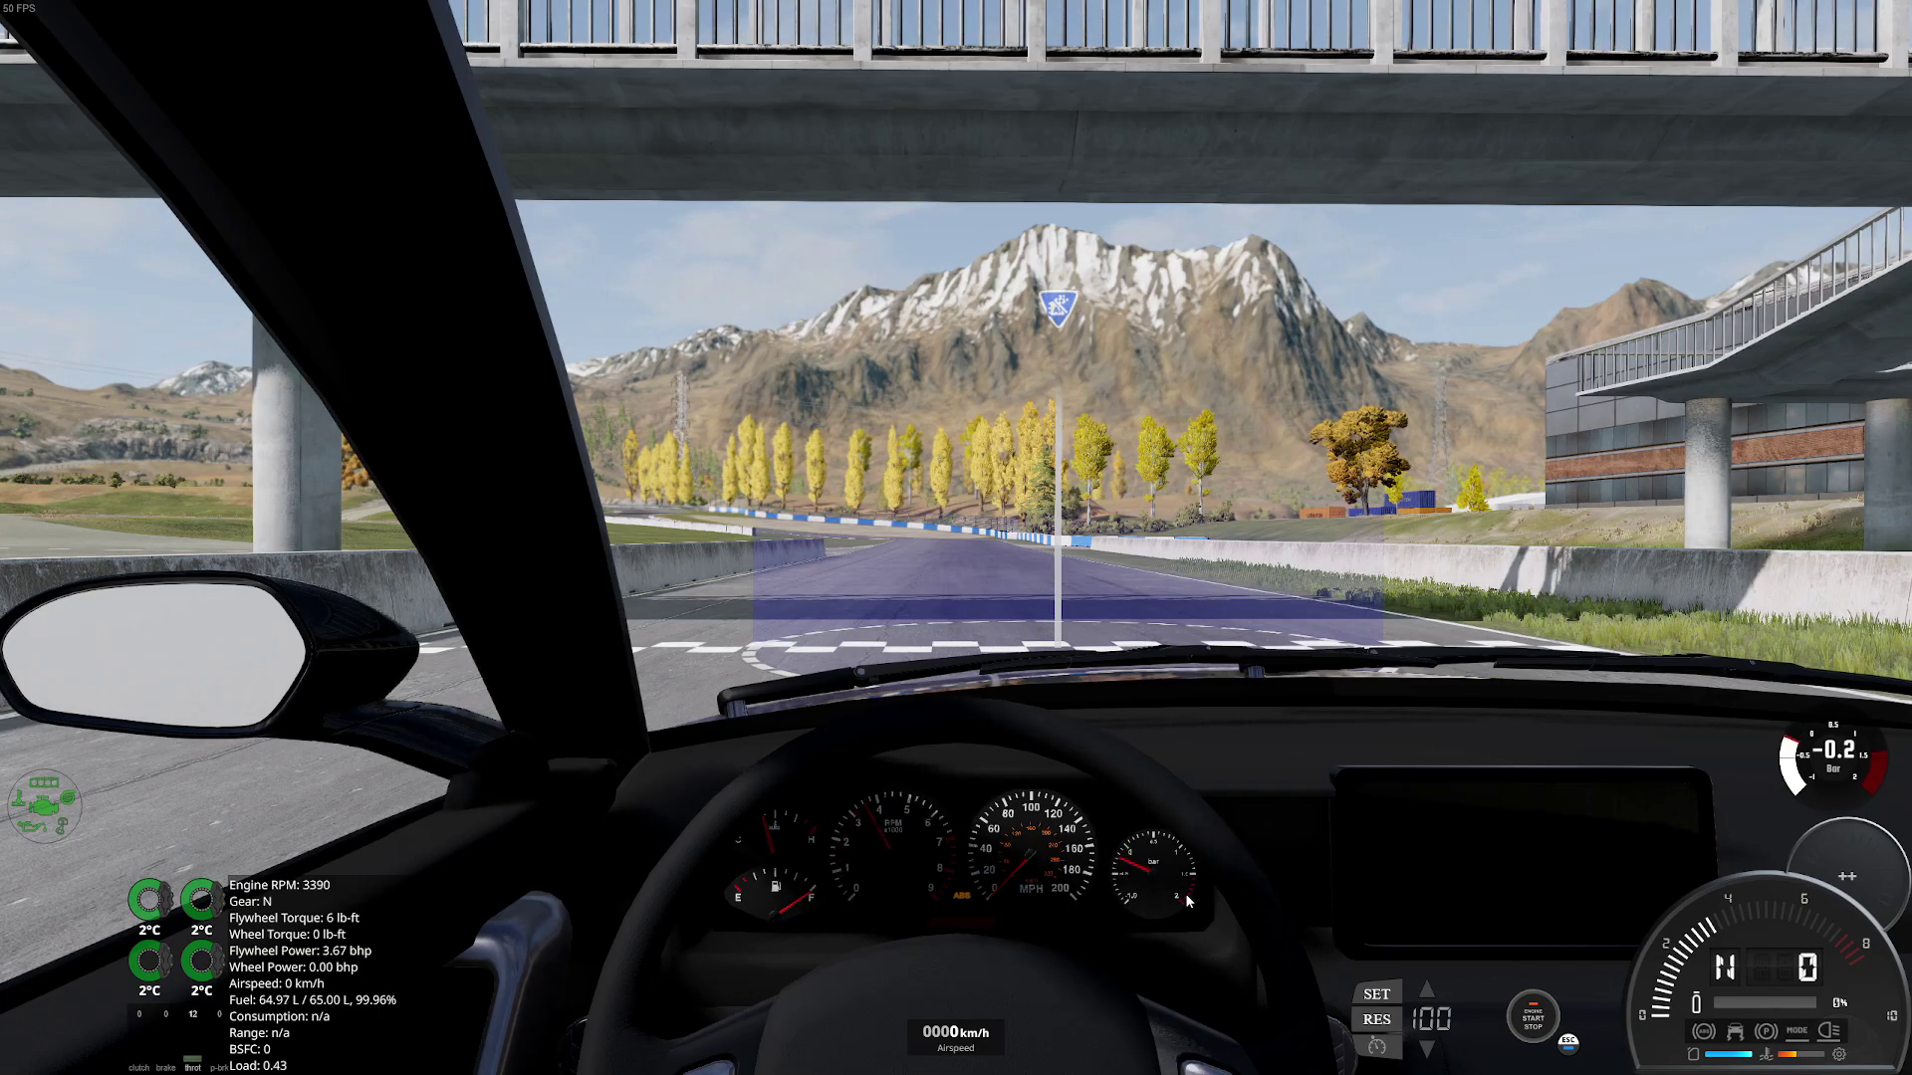
{"action": "key", "text": "Up"}
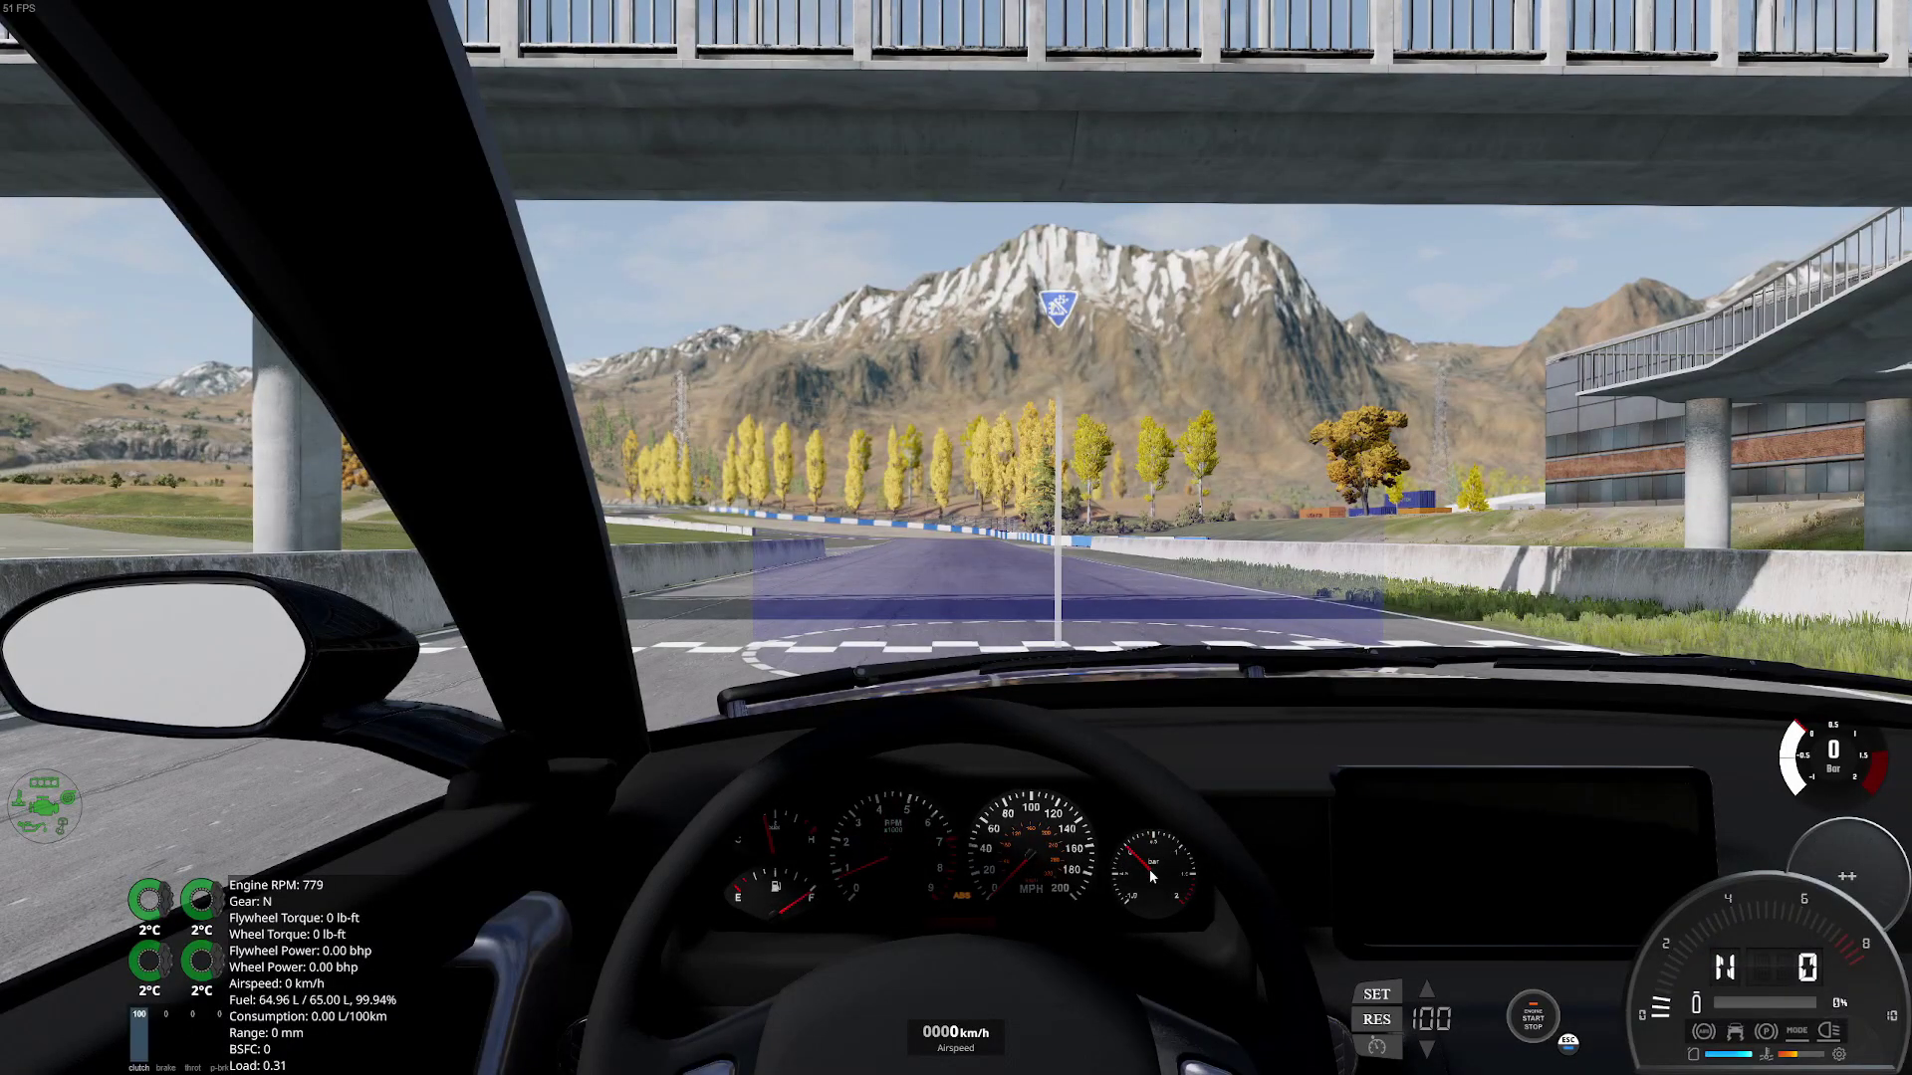
{"action": "left_click_drag", "start_coordinate": [1125, 816], "coordinate": [1117, 936]}
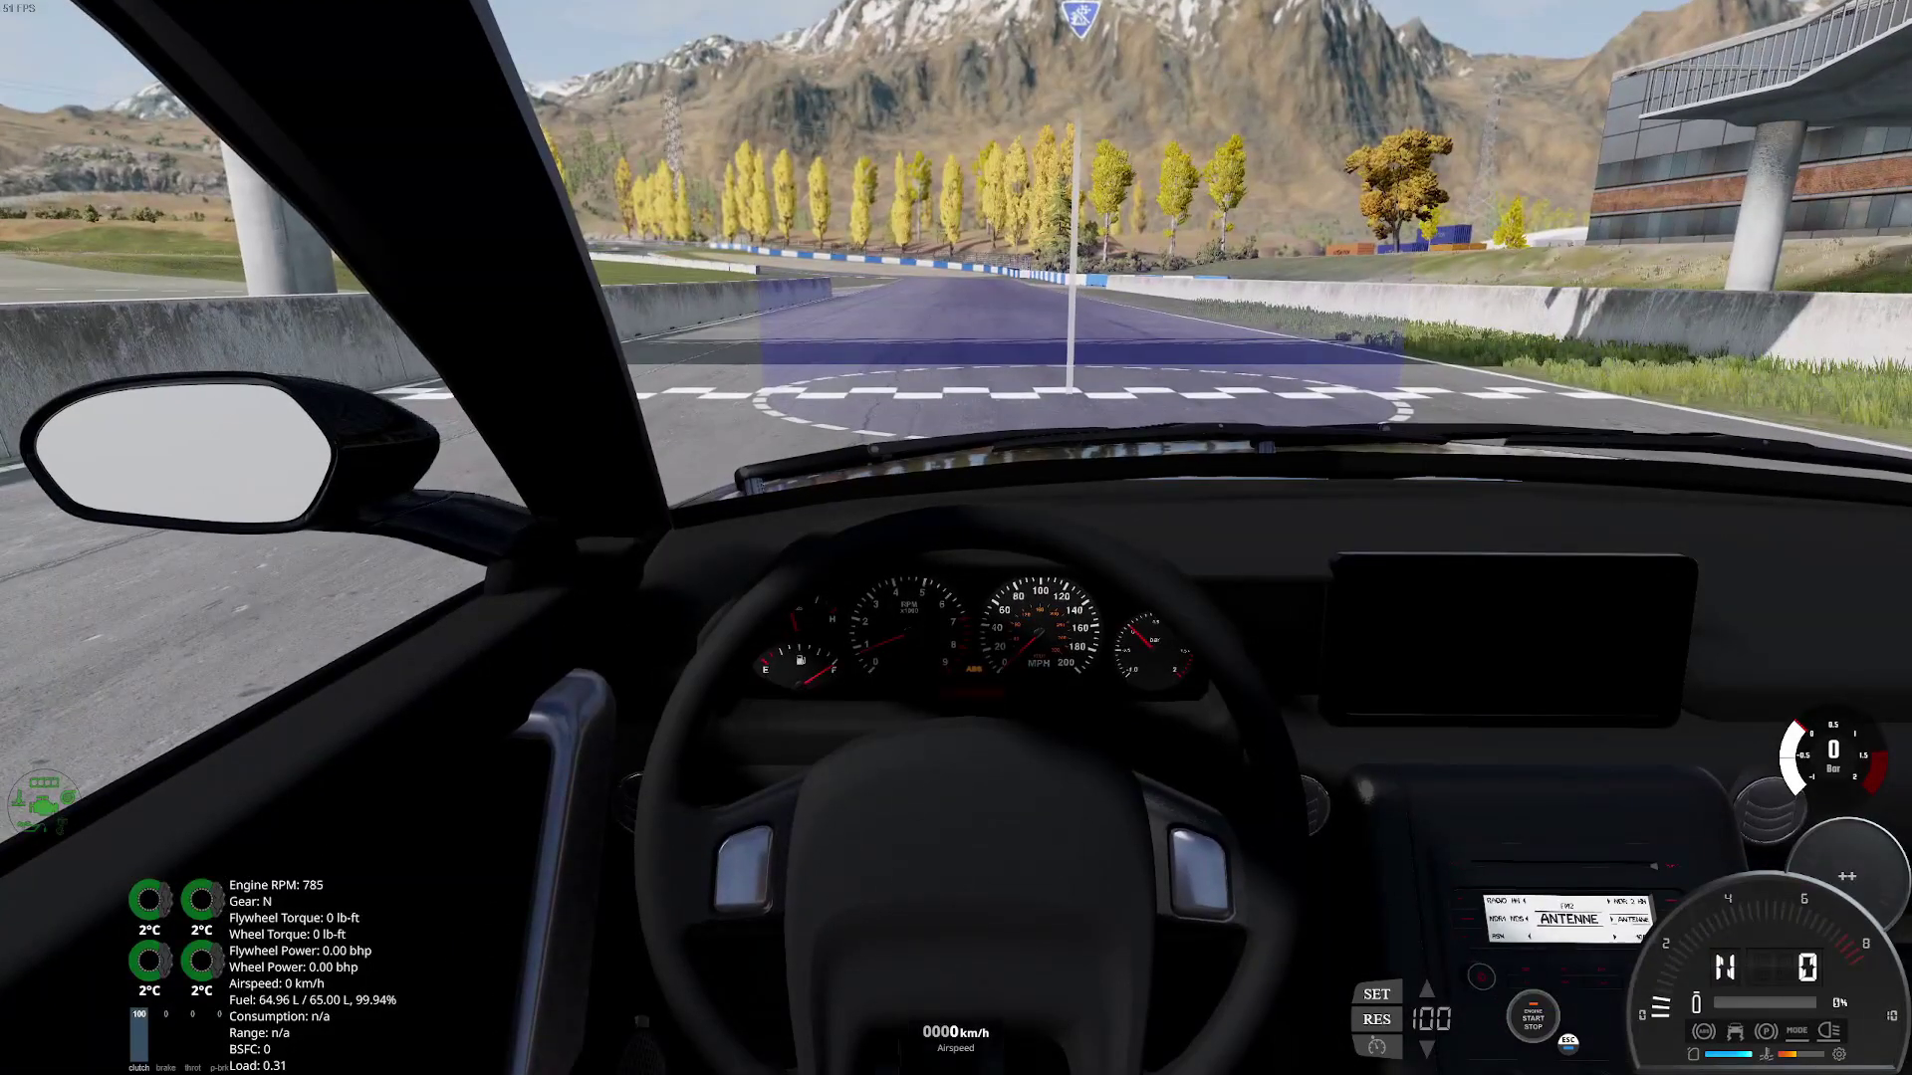
{"action": "key", "text": "Left"}
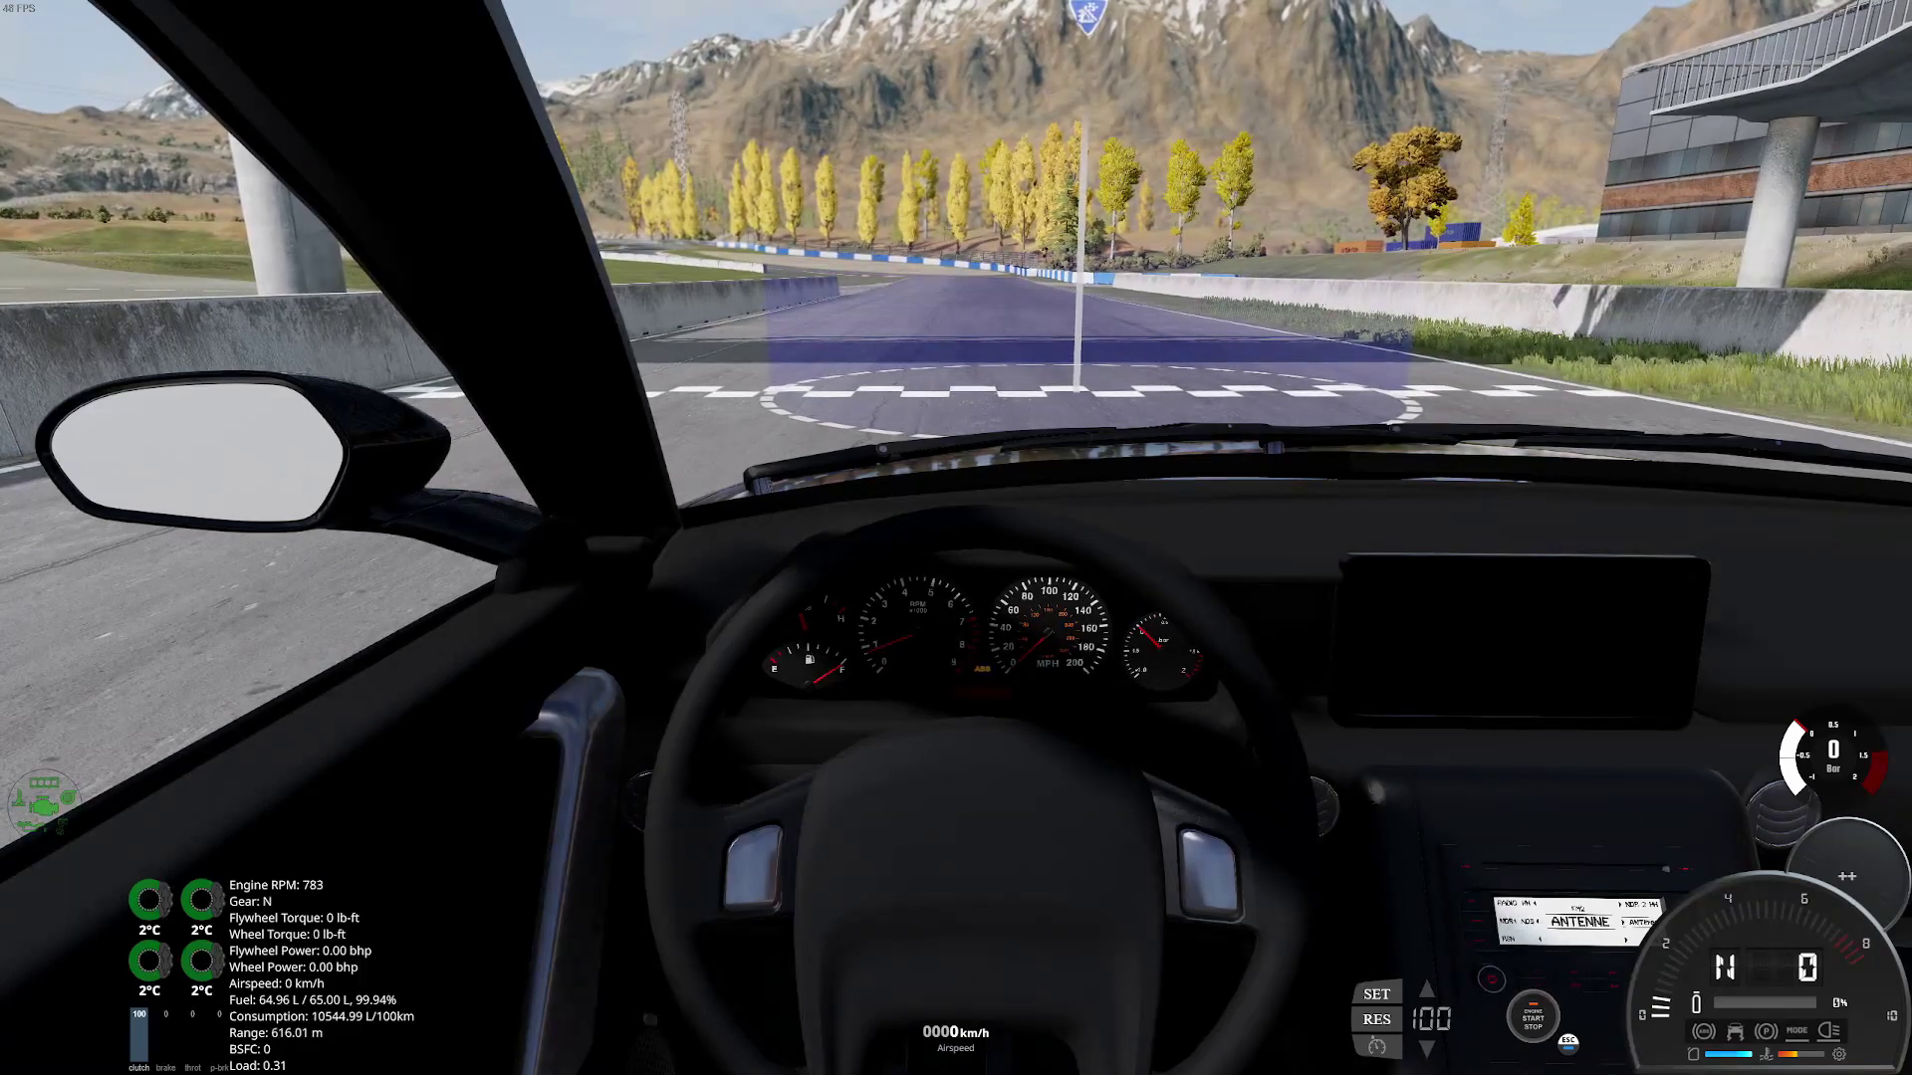
Test the turn-signal stalk and the parking brake lever at close range using the relative camera
{"action": "key", "text": "c"}
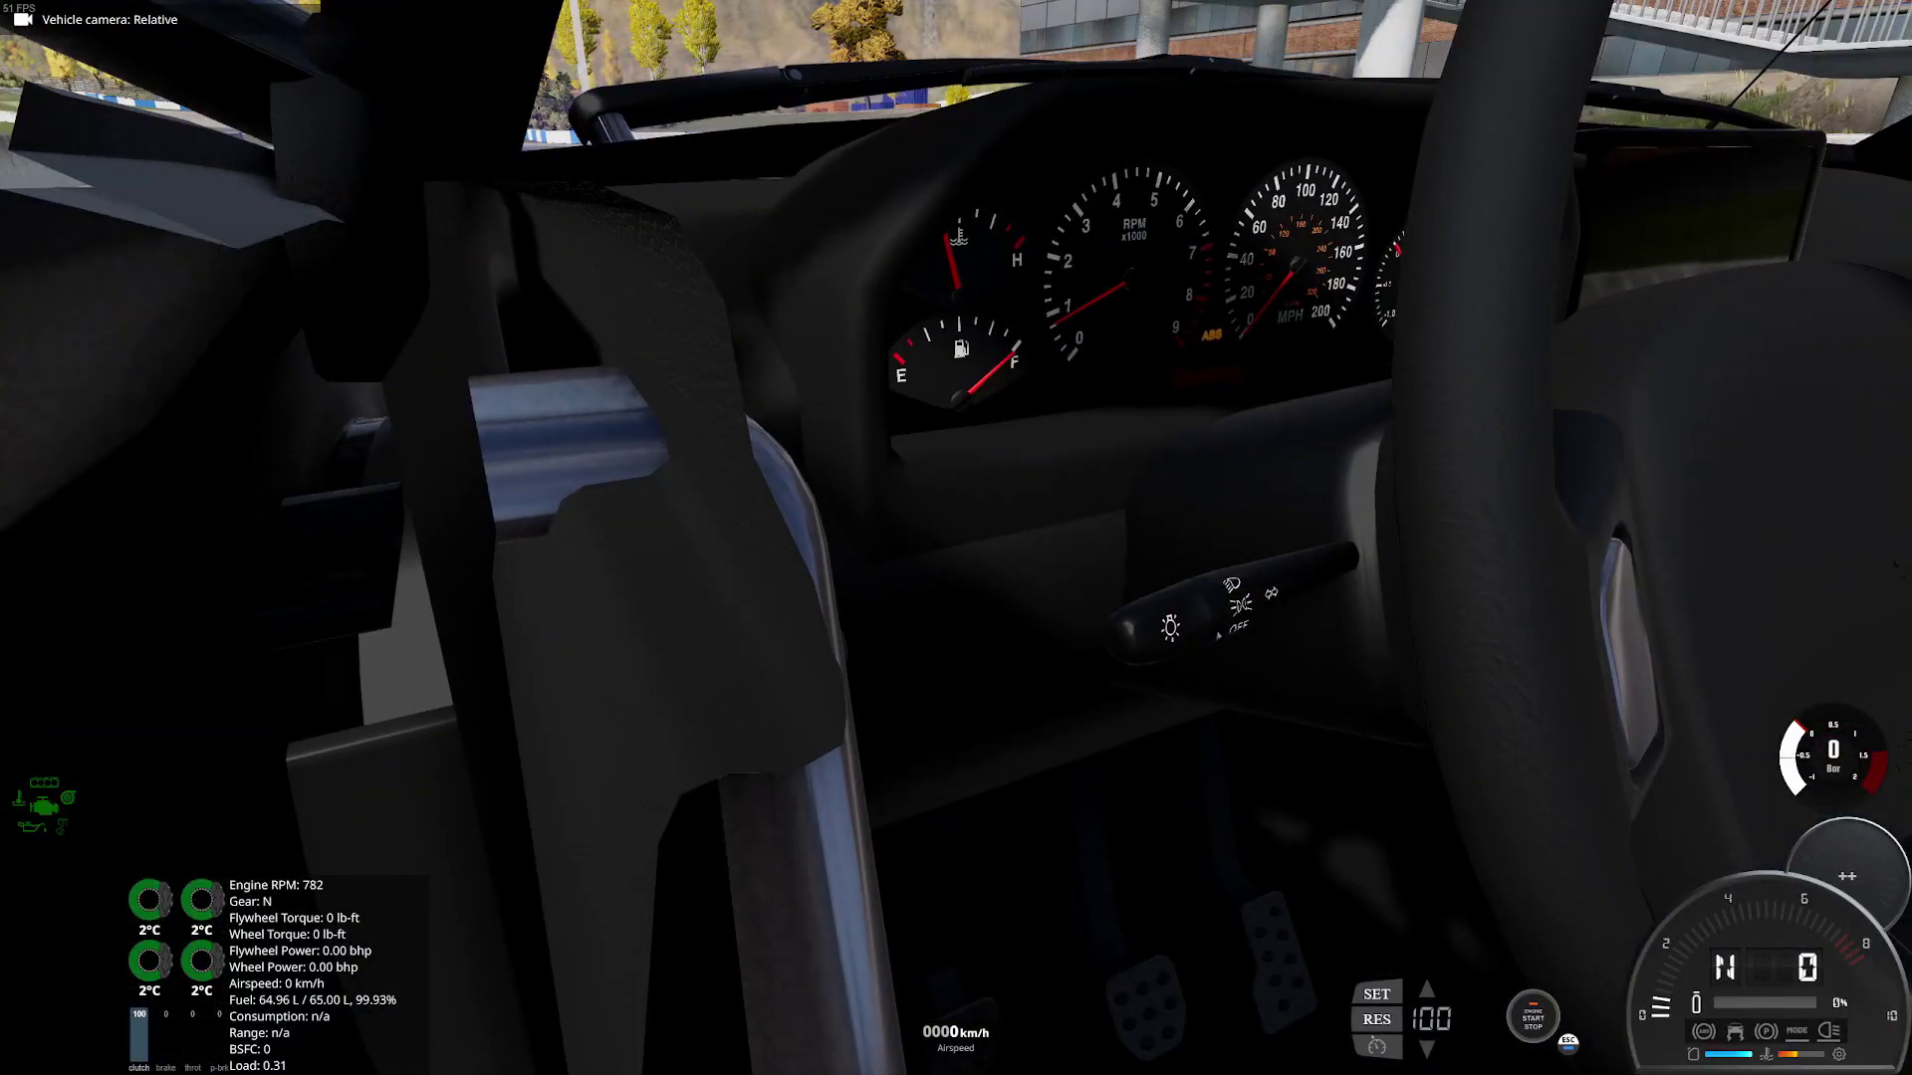
{"action": "key", "text": "q"}
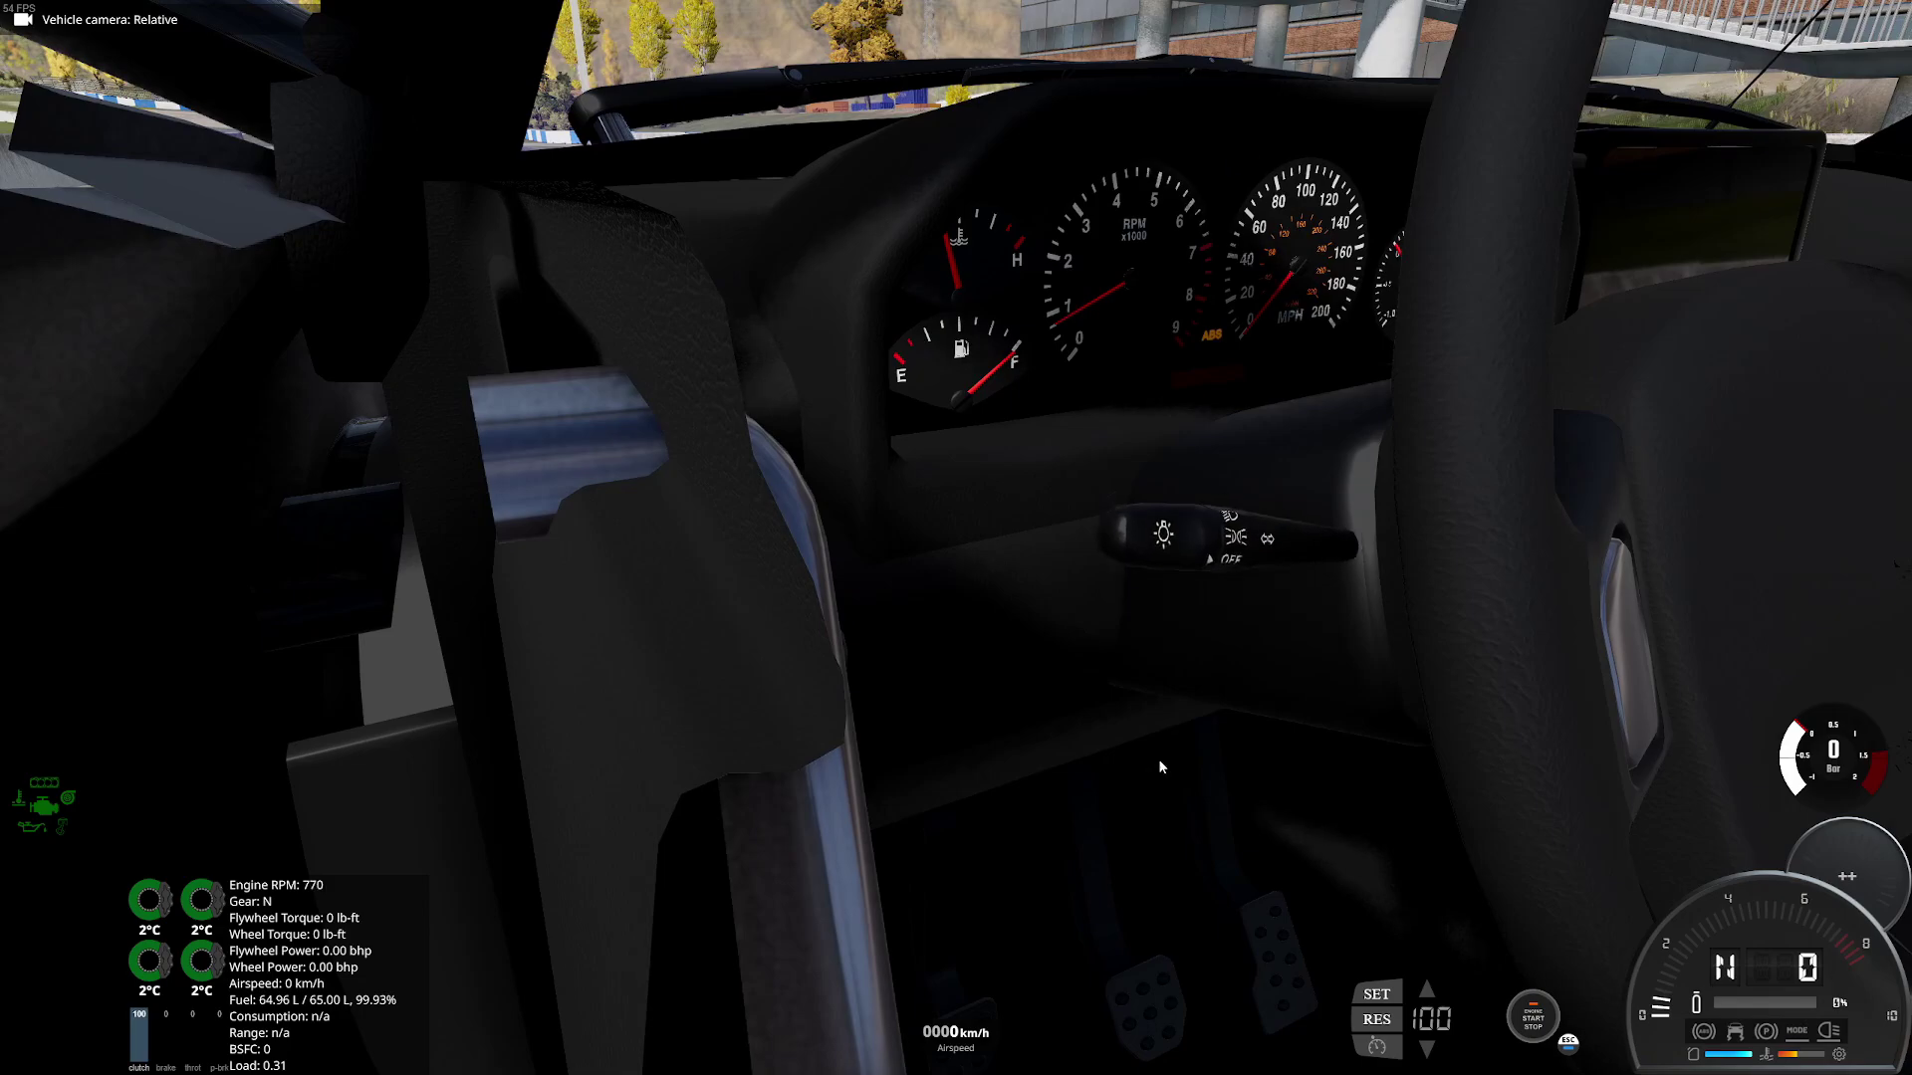
{"action": "key", "text": "q"}
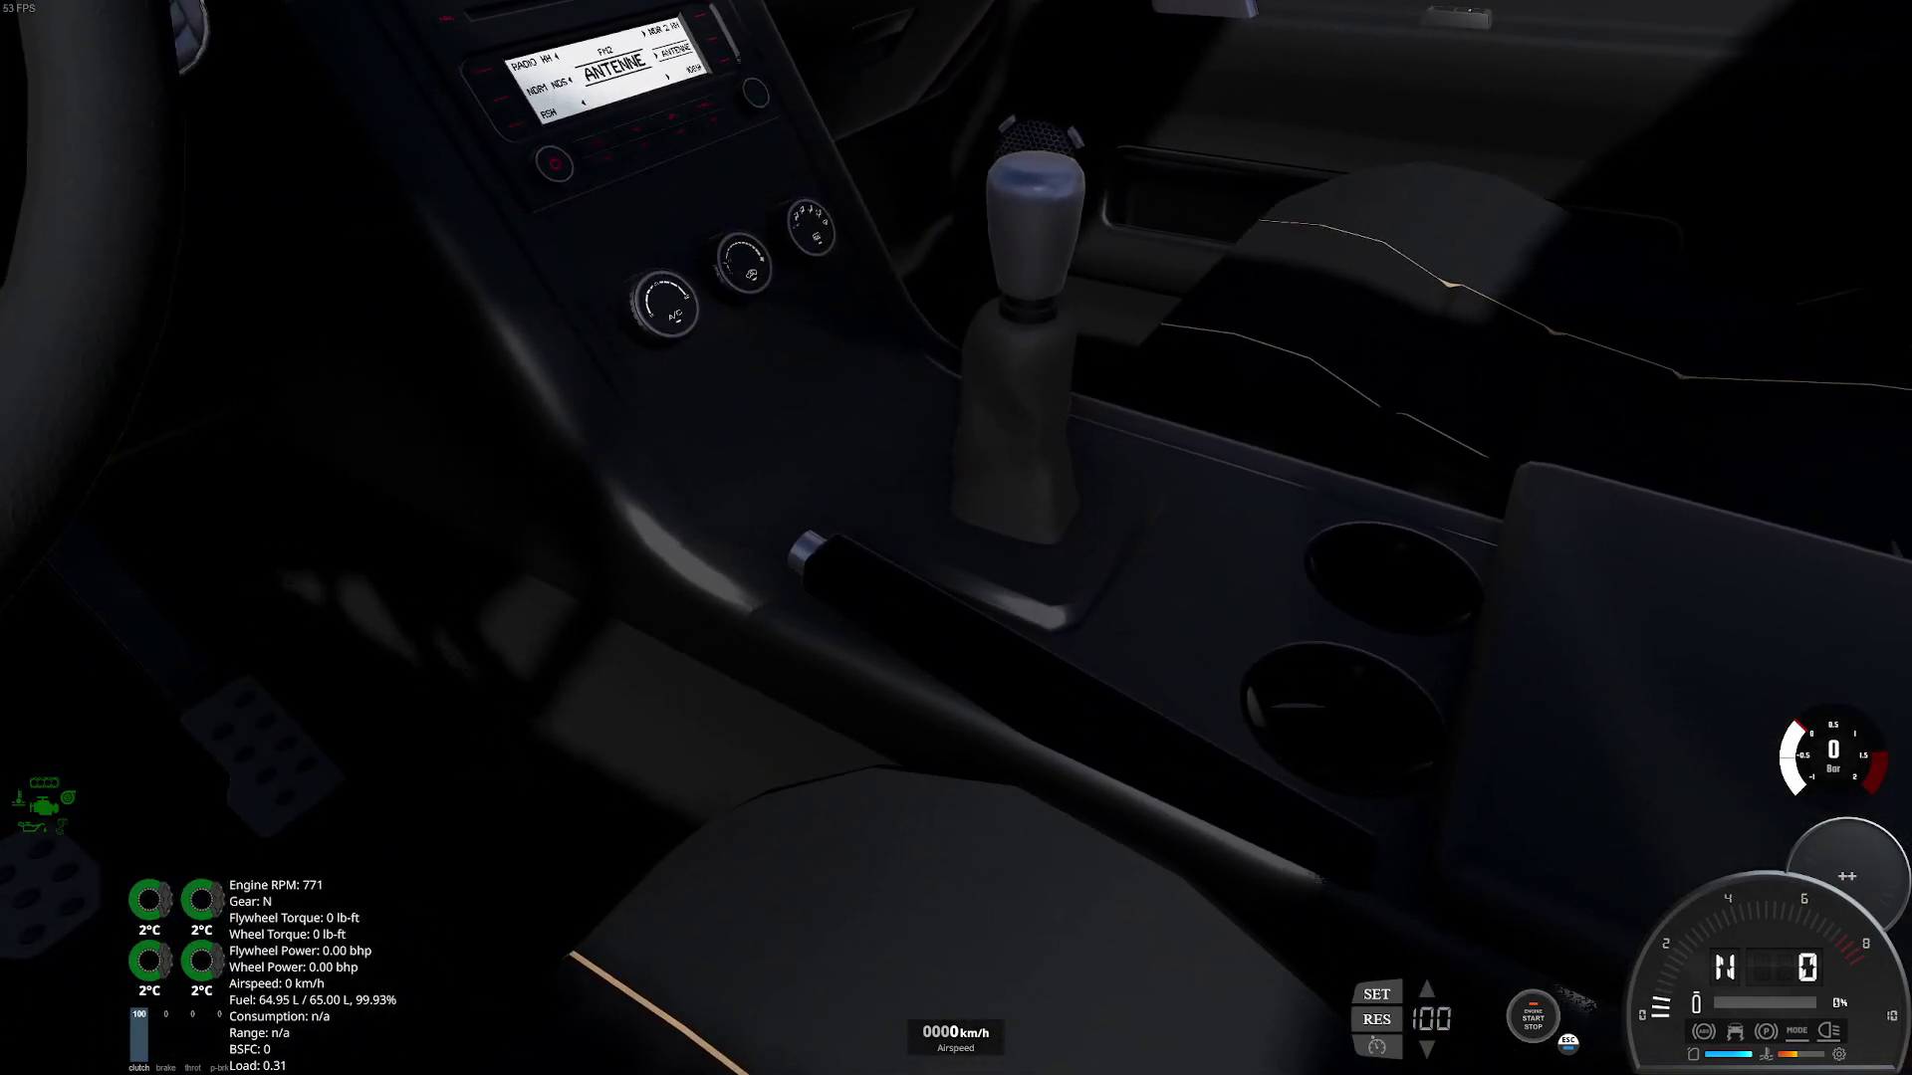
{"action": "key", "text": "p"}
{"action": "key", "text": "p"}
Shift up through all six gears and back down into reverse to check the shifter's animation
{"action": "key", "text": "q"}
{"action": "key", "text": "q"}
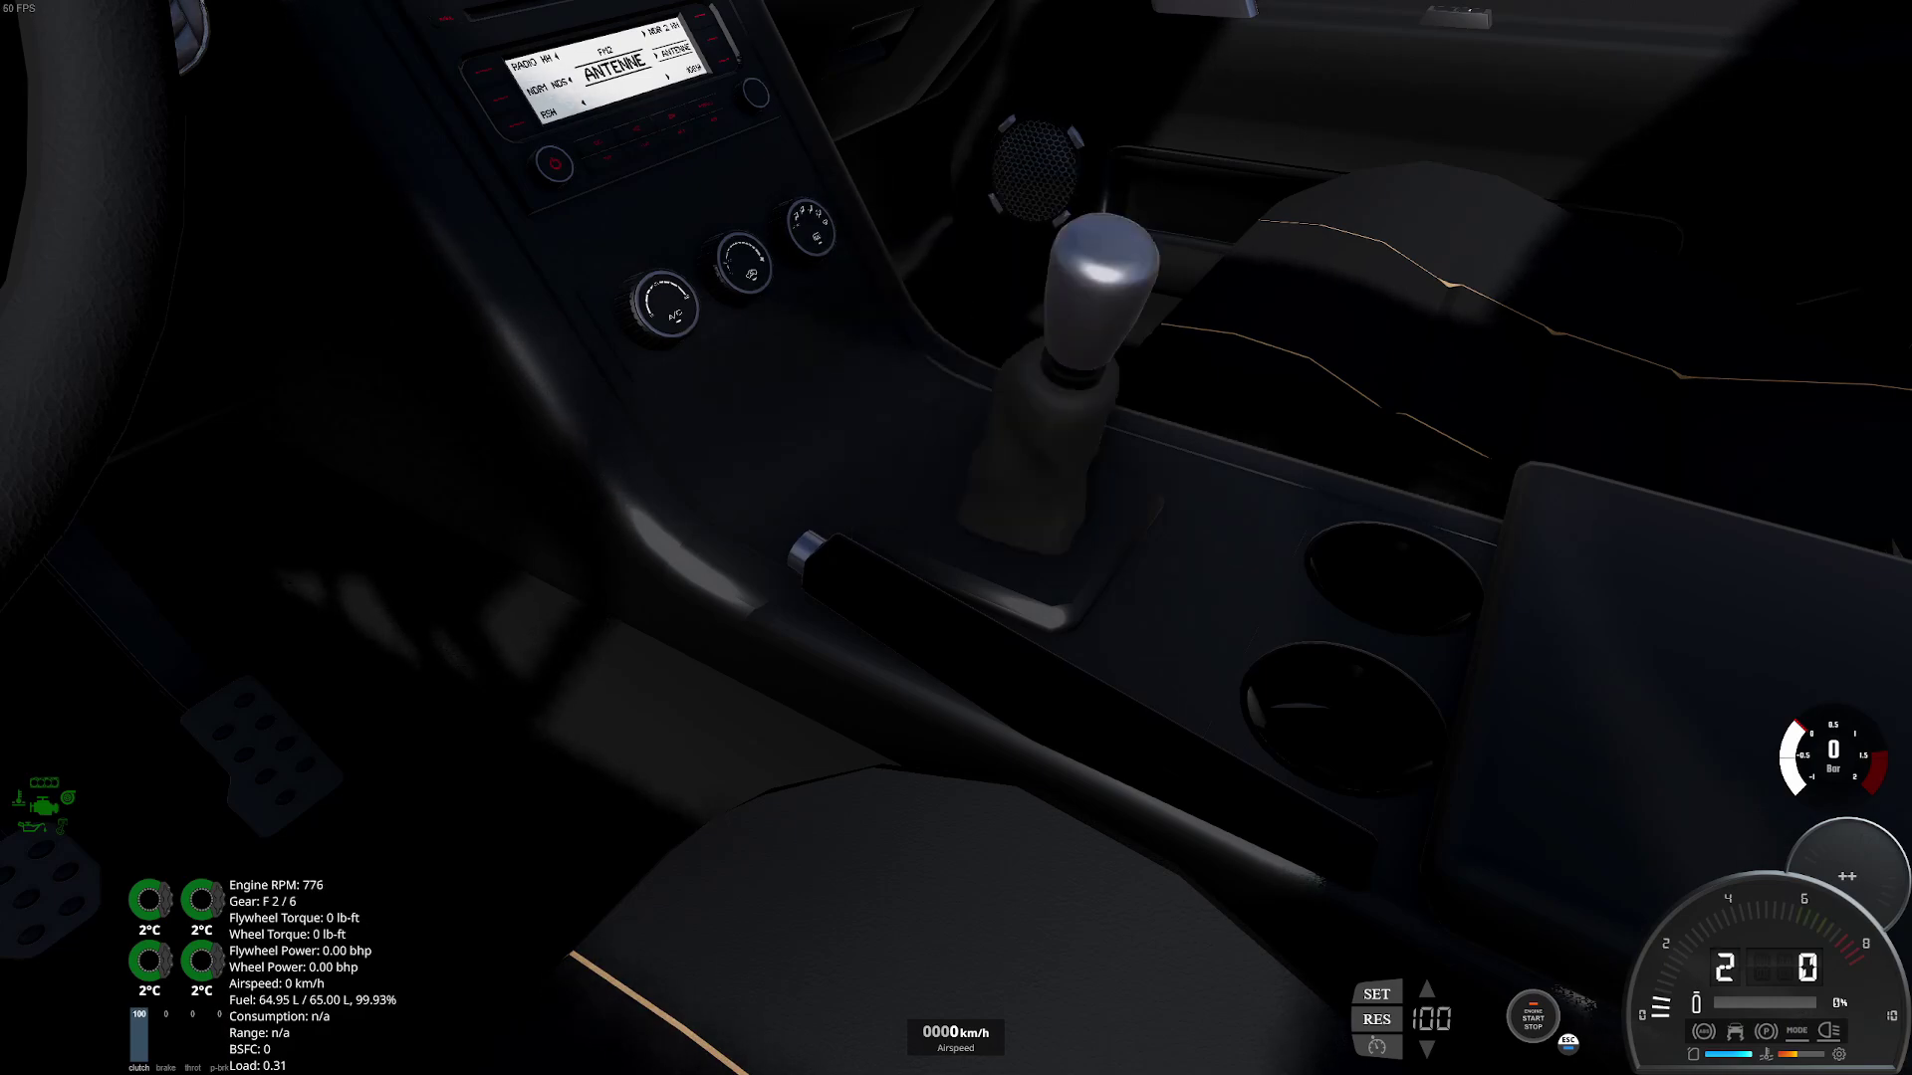
{"action": "key", "text": "q"}
{"action": "key", "text": "q"}
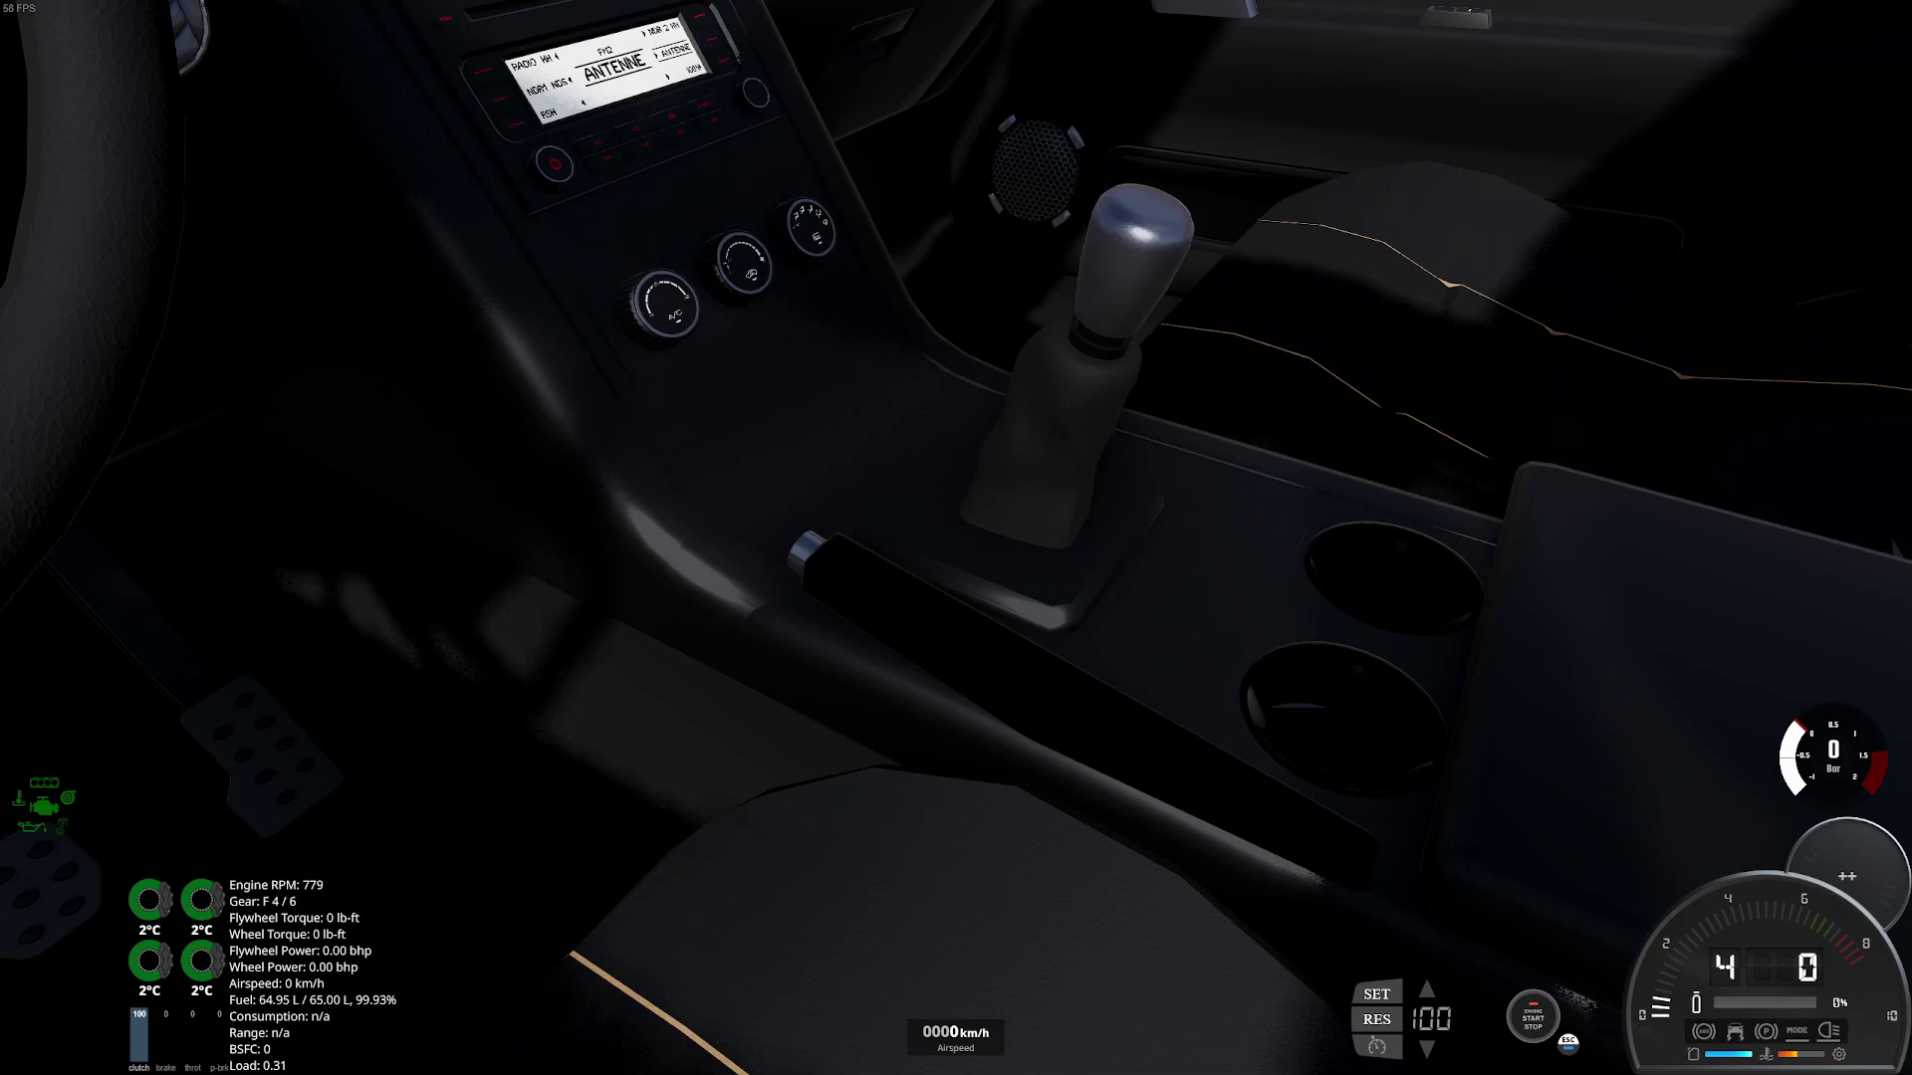
{"action": "key", "text": "q"}
{"action": "key", "text": "z"}
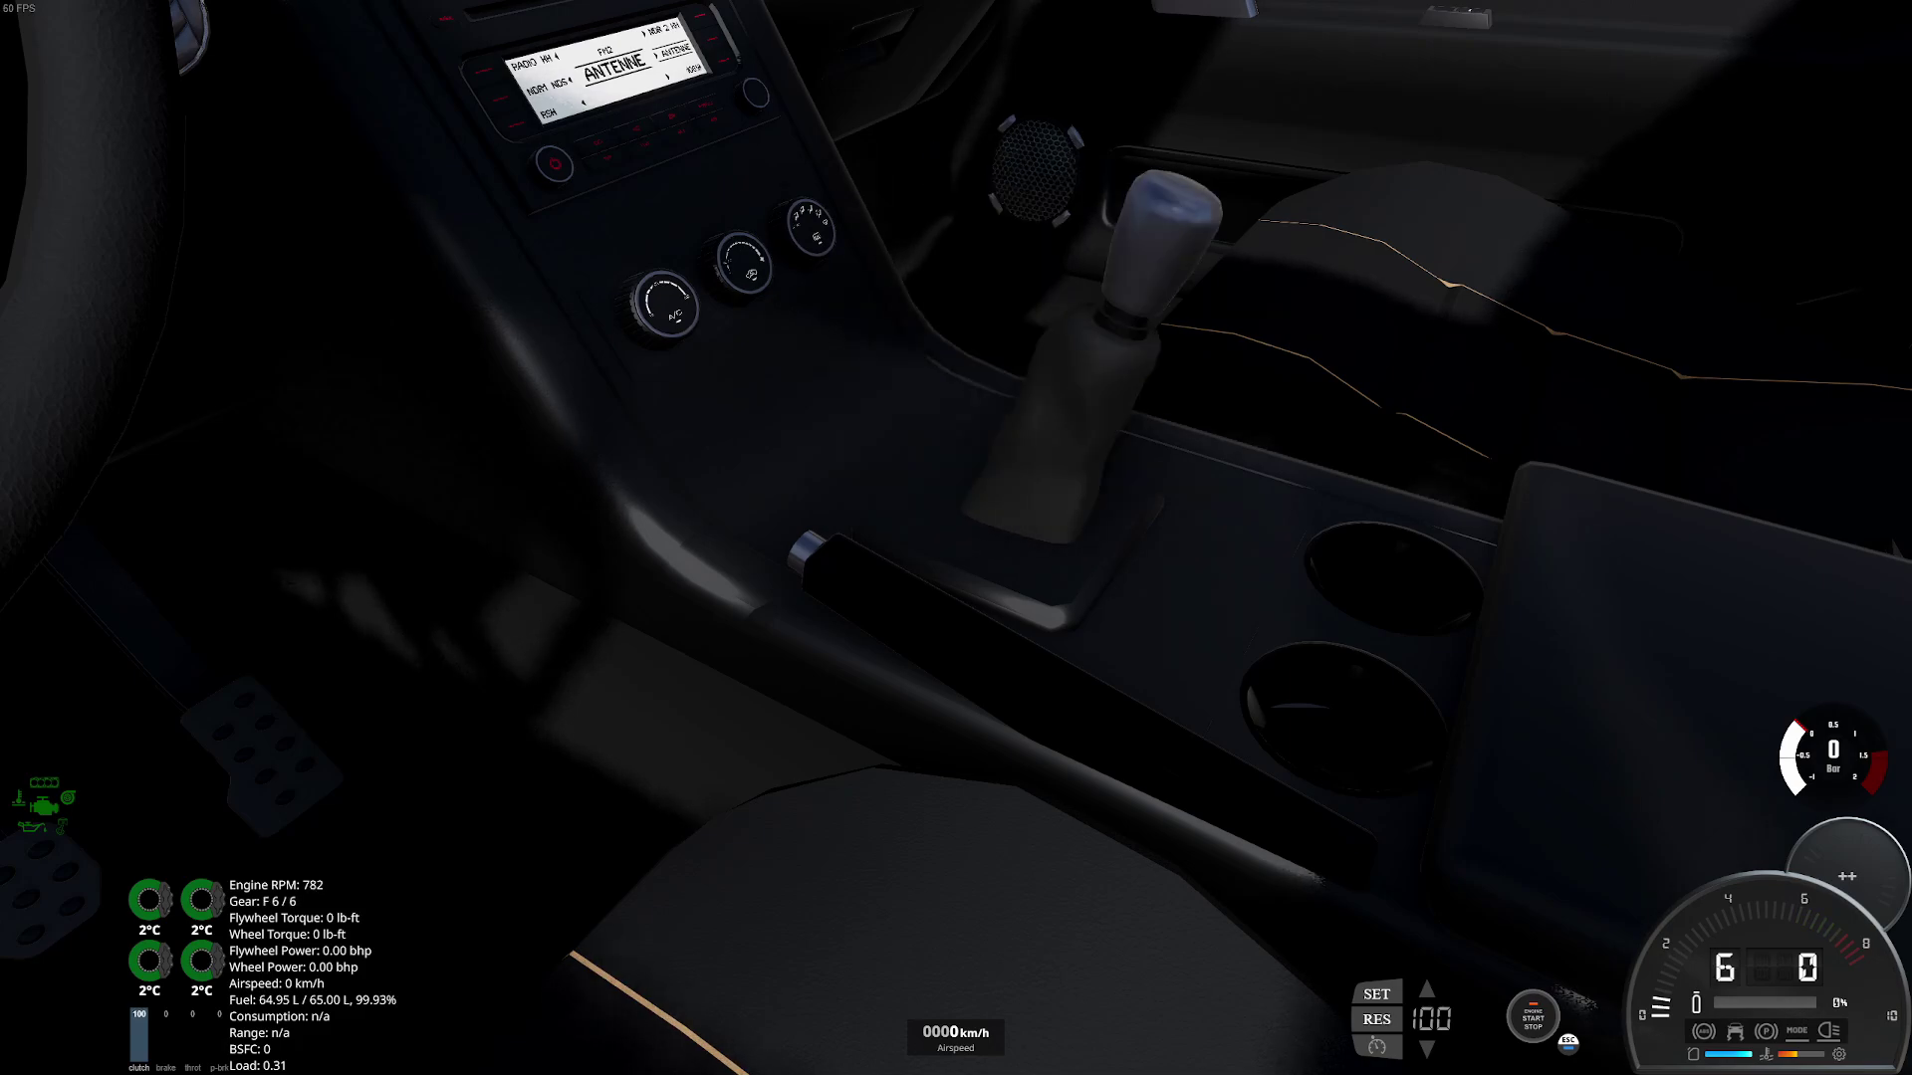
{"action": "key", "text": "z"}
{"action": "key", "text": "z"}
{"action": "key", "text": "z"}
{"action": "key", "text": "z"}
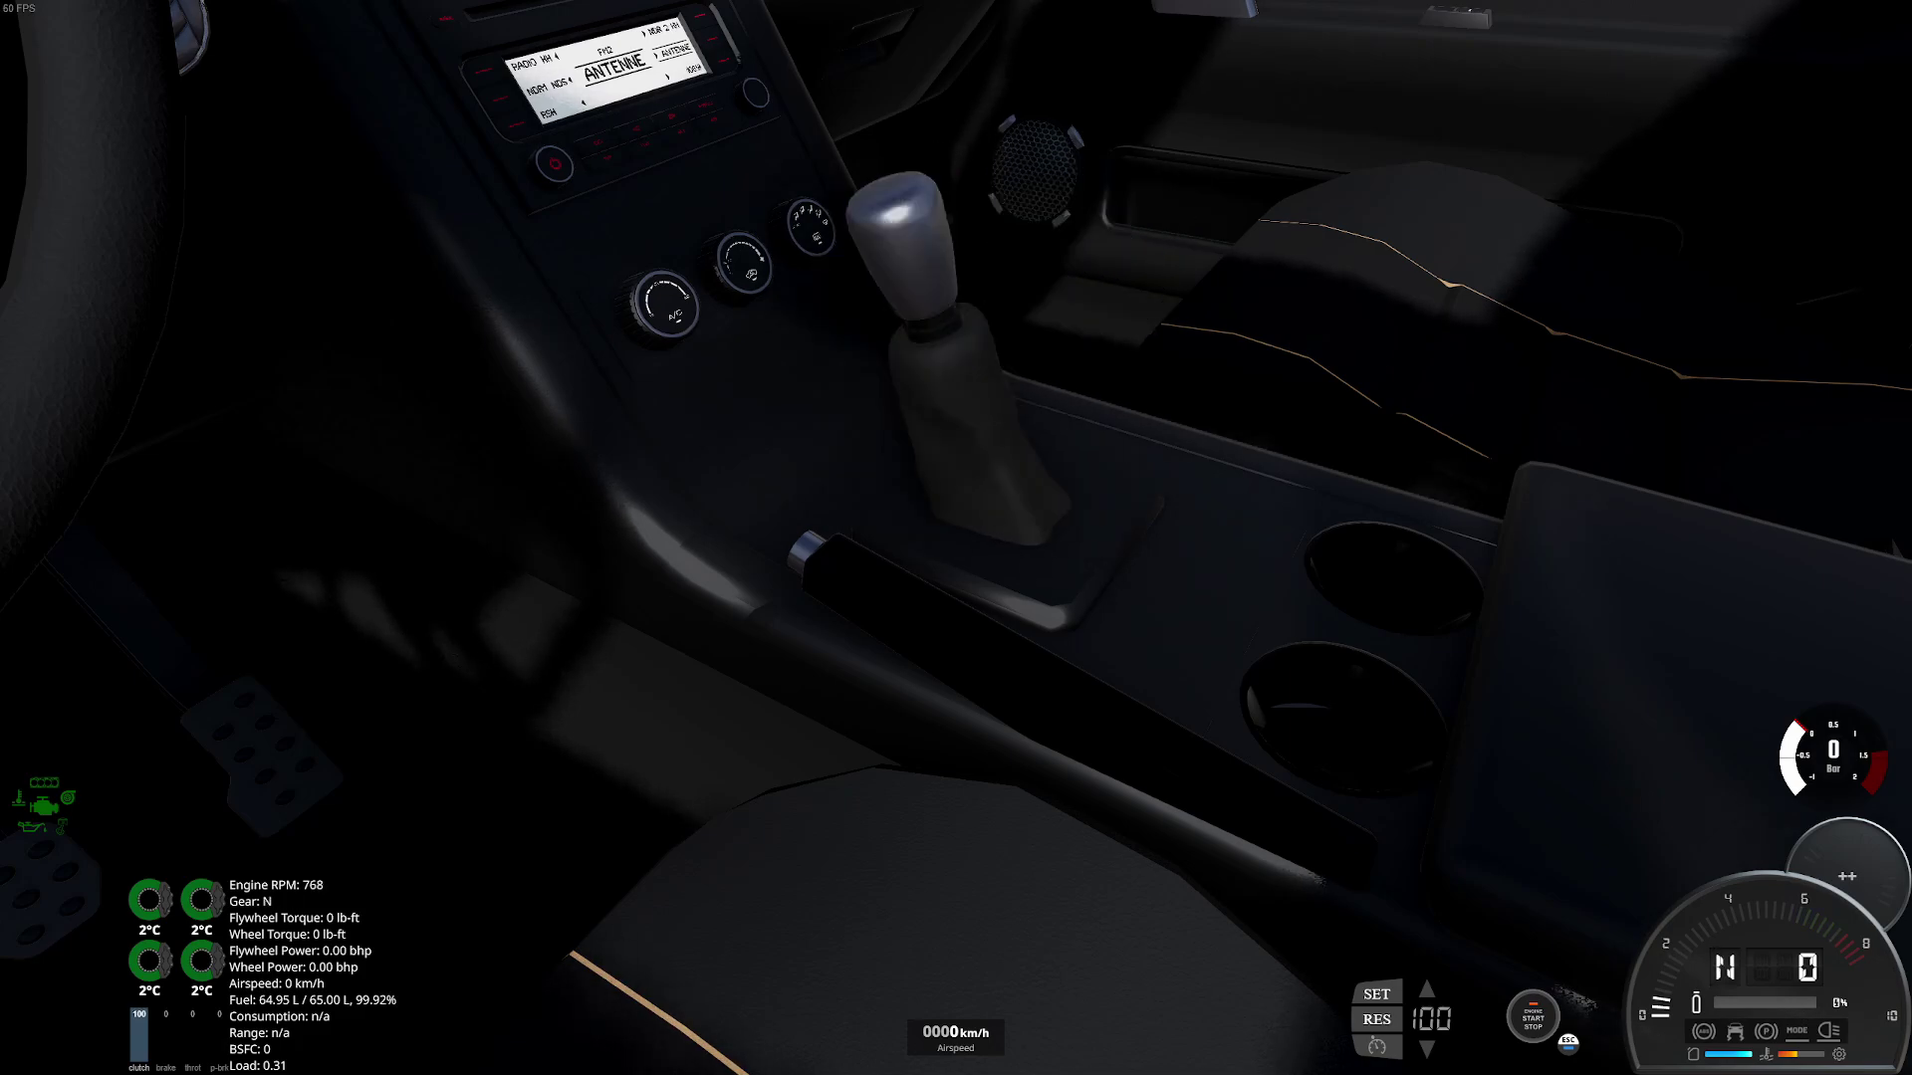
{"action": "key", "text": "z"}
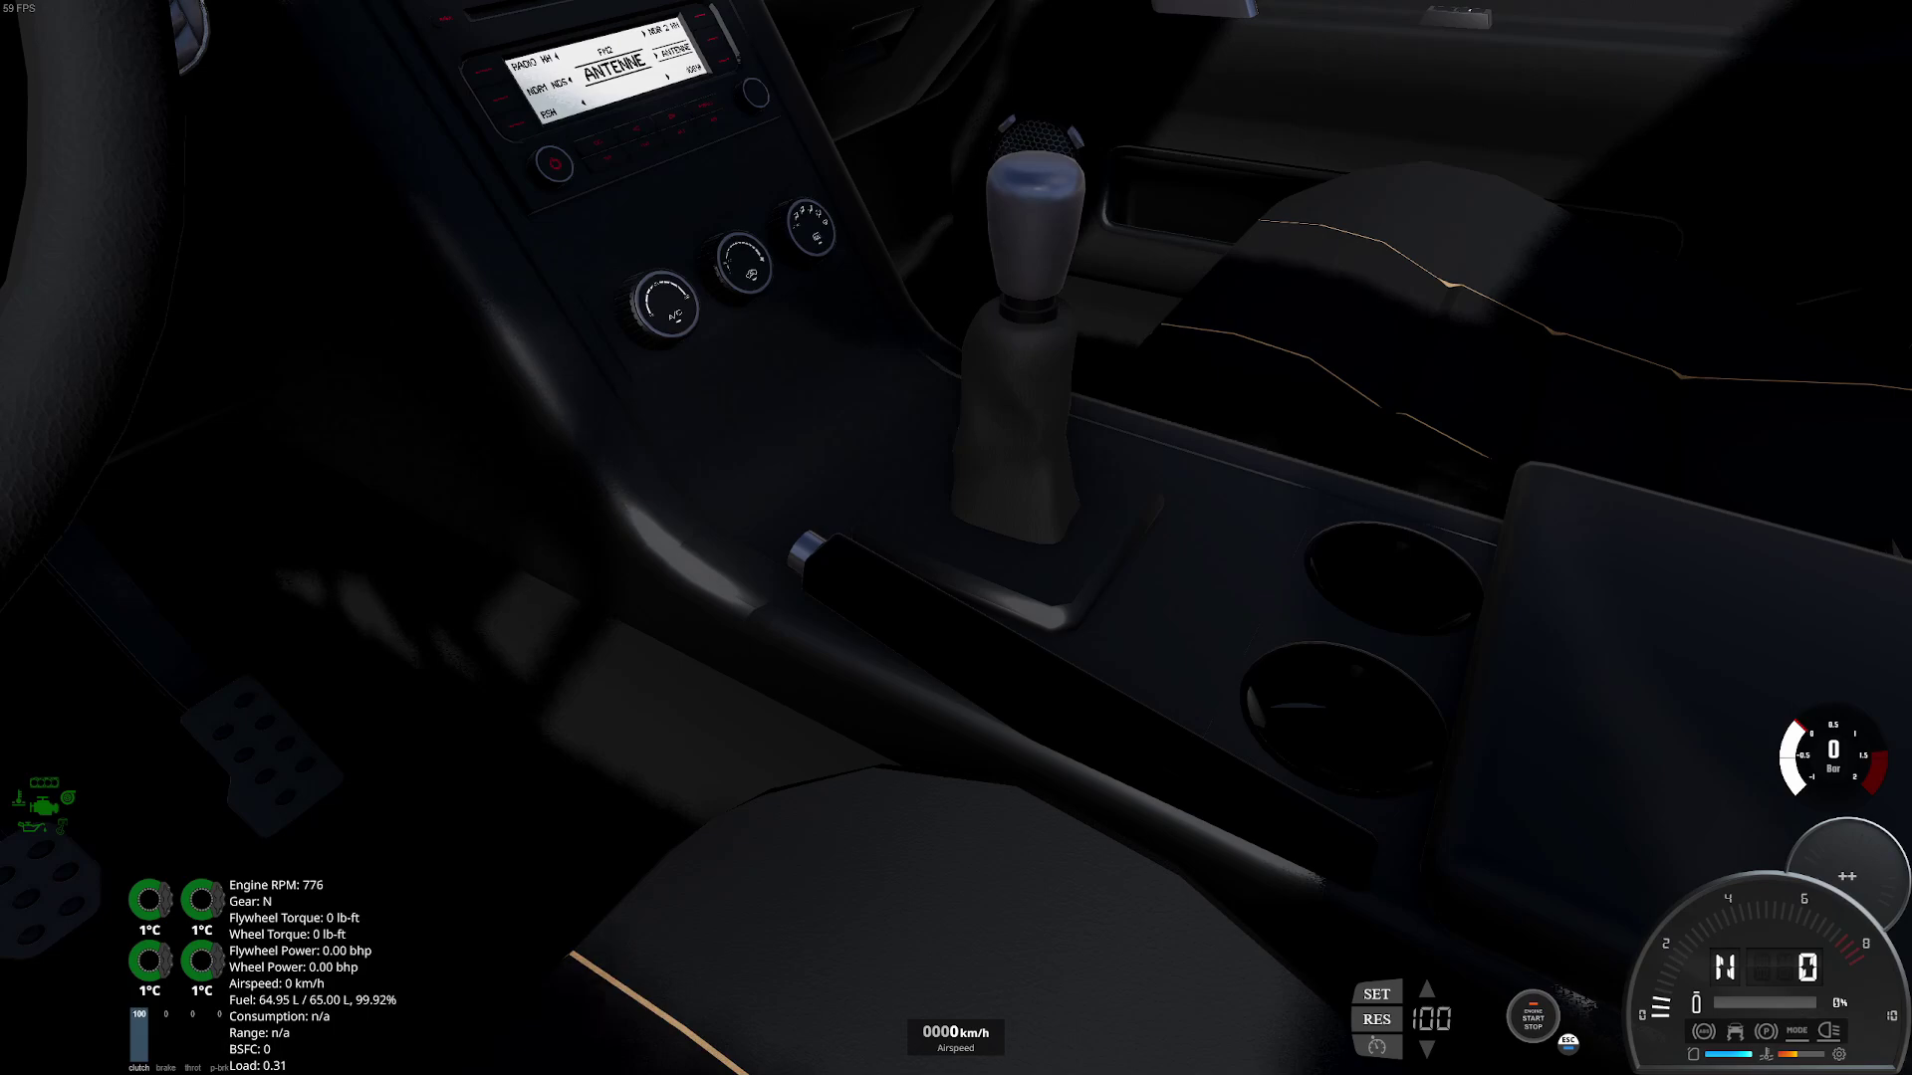
{"action": "key", "text": "z"}
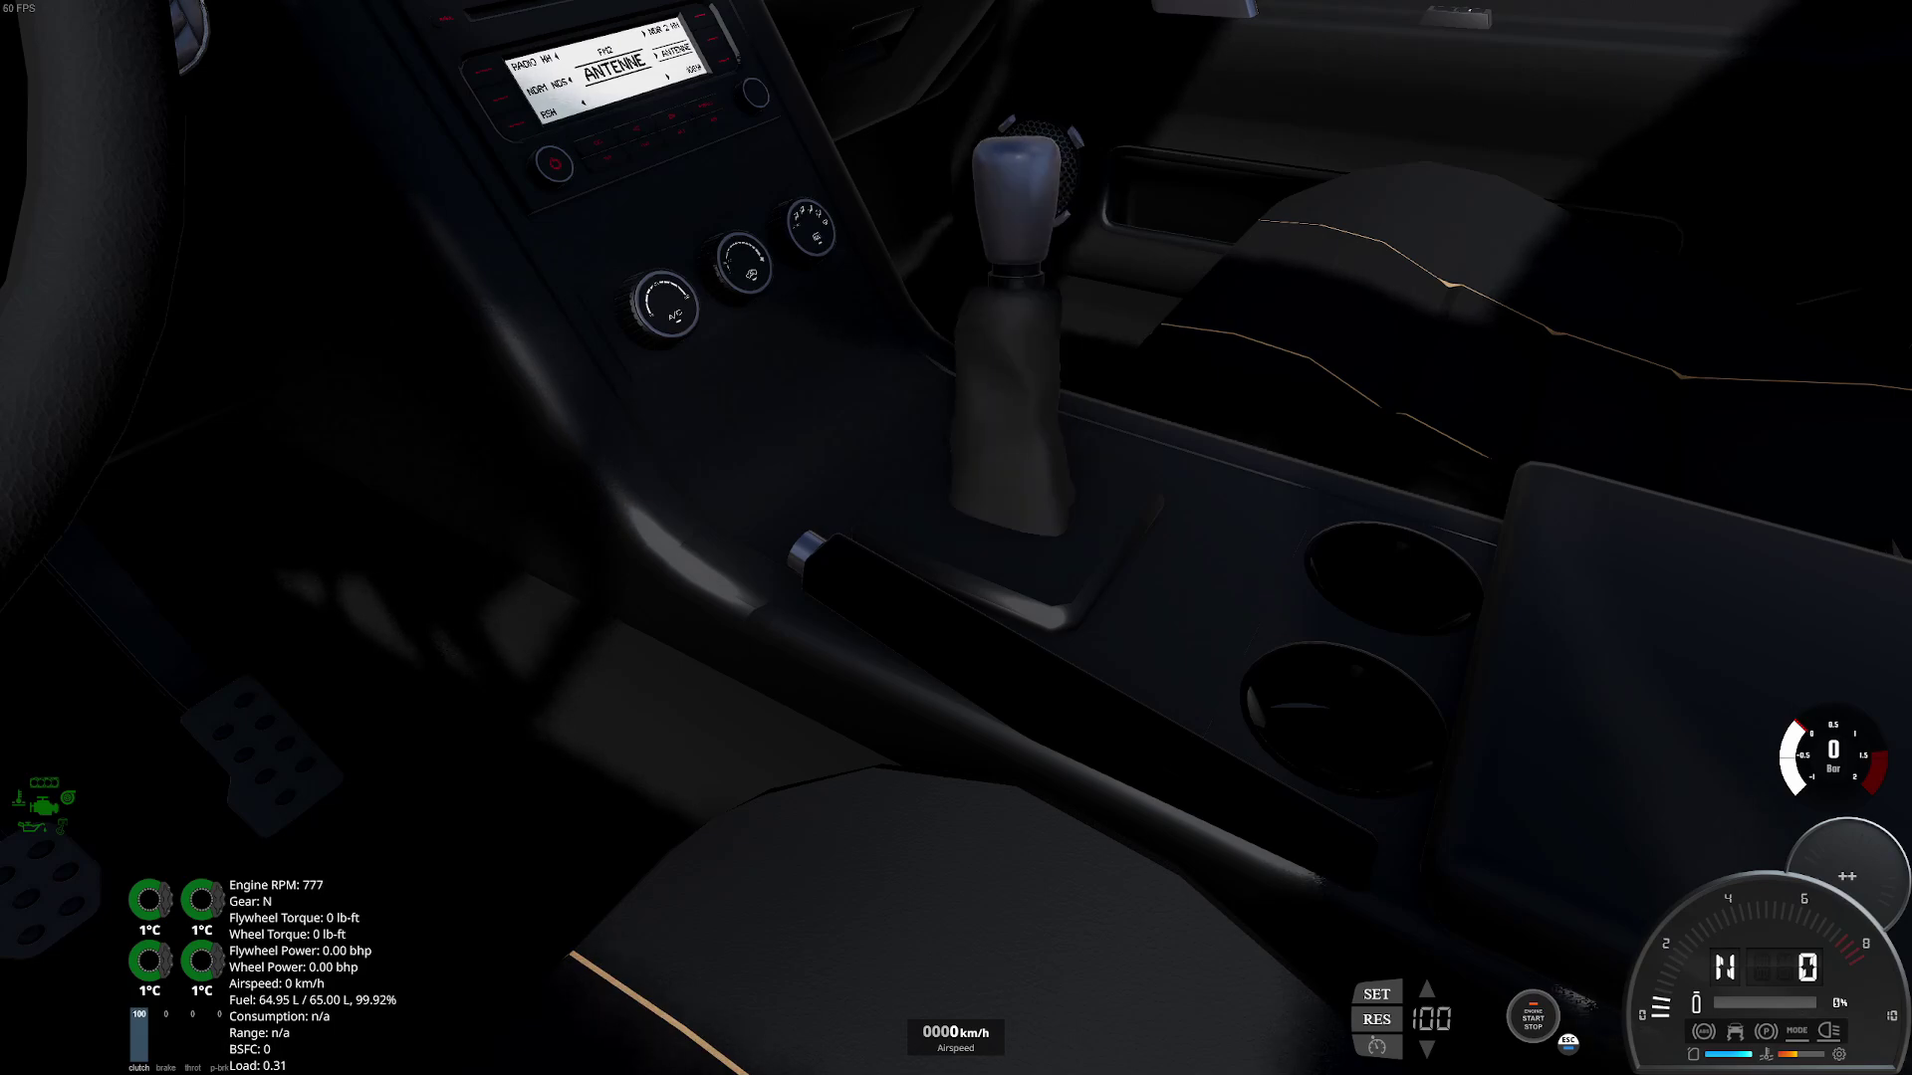
{"action": "key", "text": "q"}
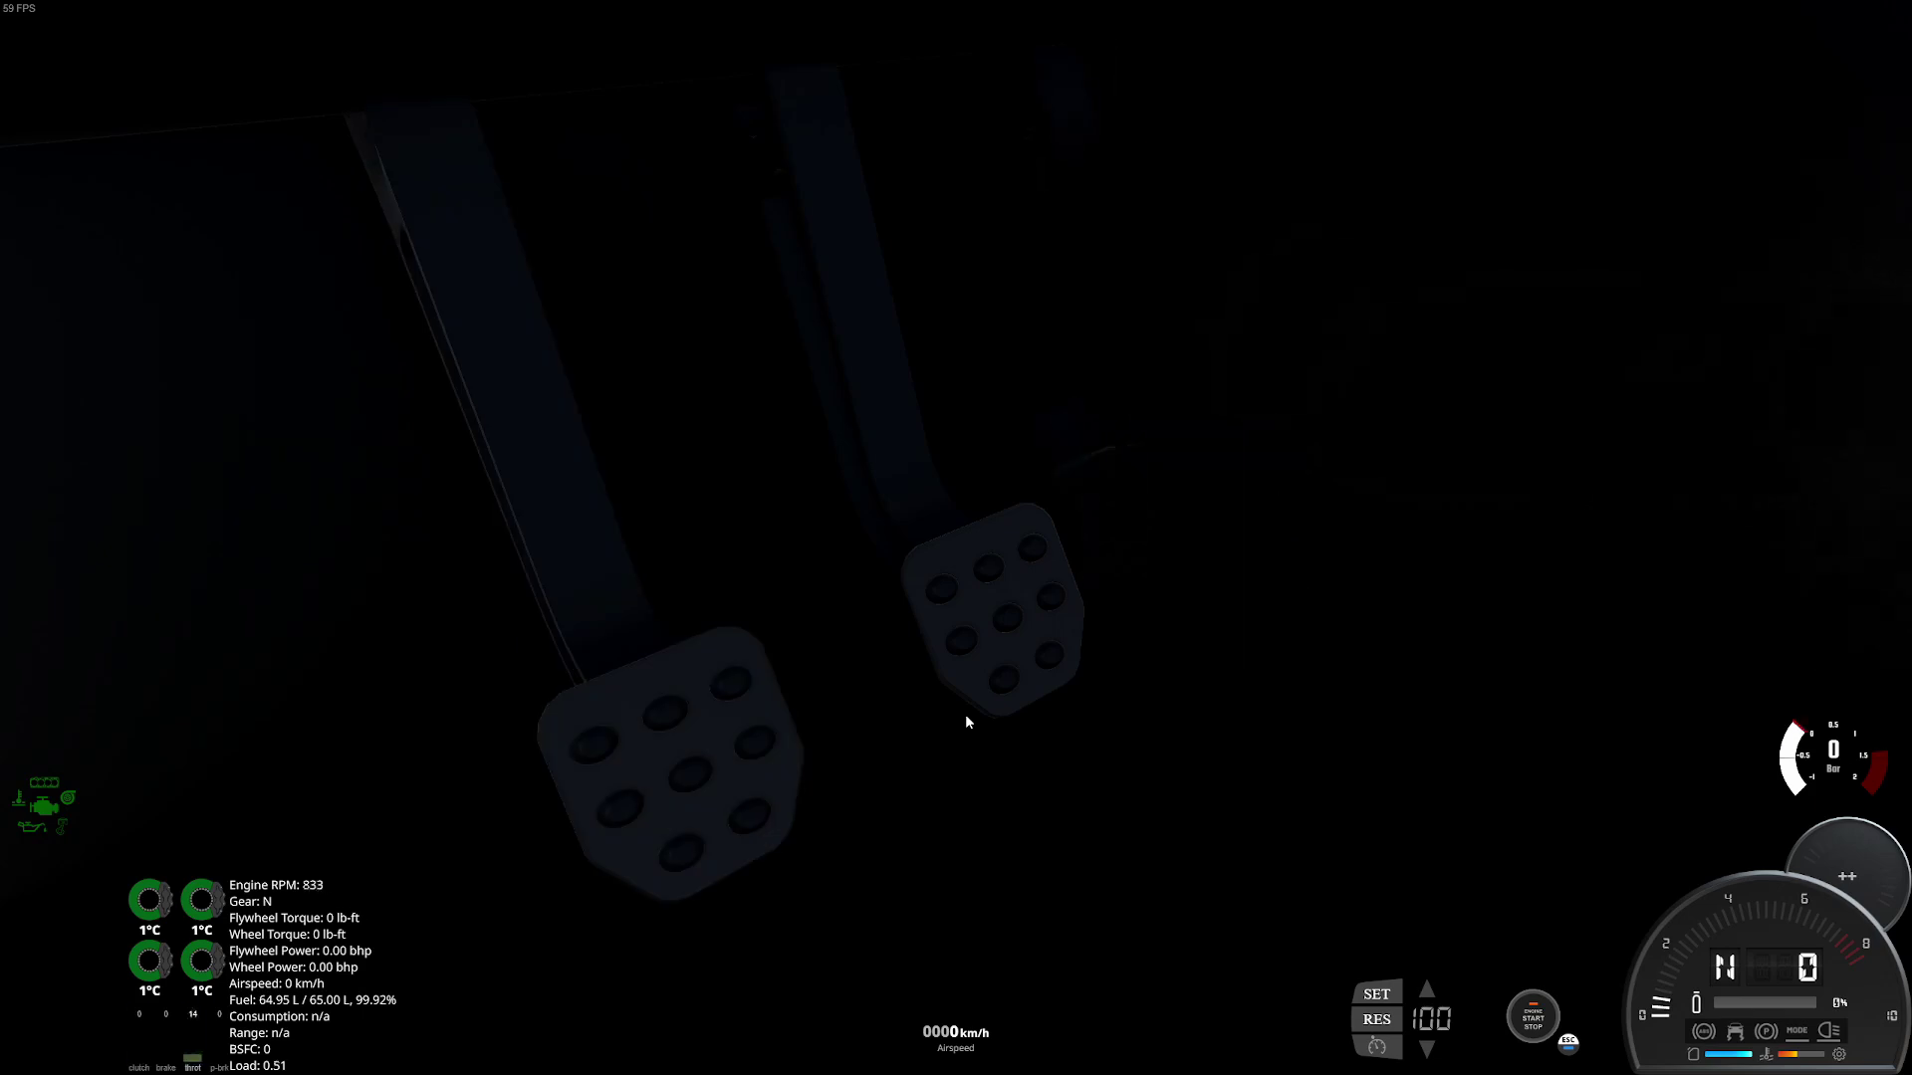
Operate the throttle and clutch to check the pedal animations in the footwell
{"action": "key", "text": "Up"}
{"action": "key", "text": "q"}
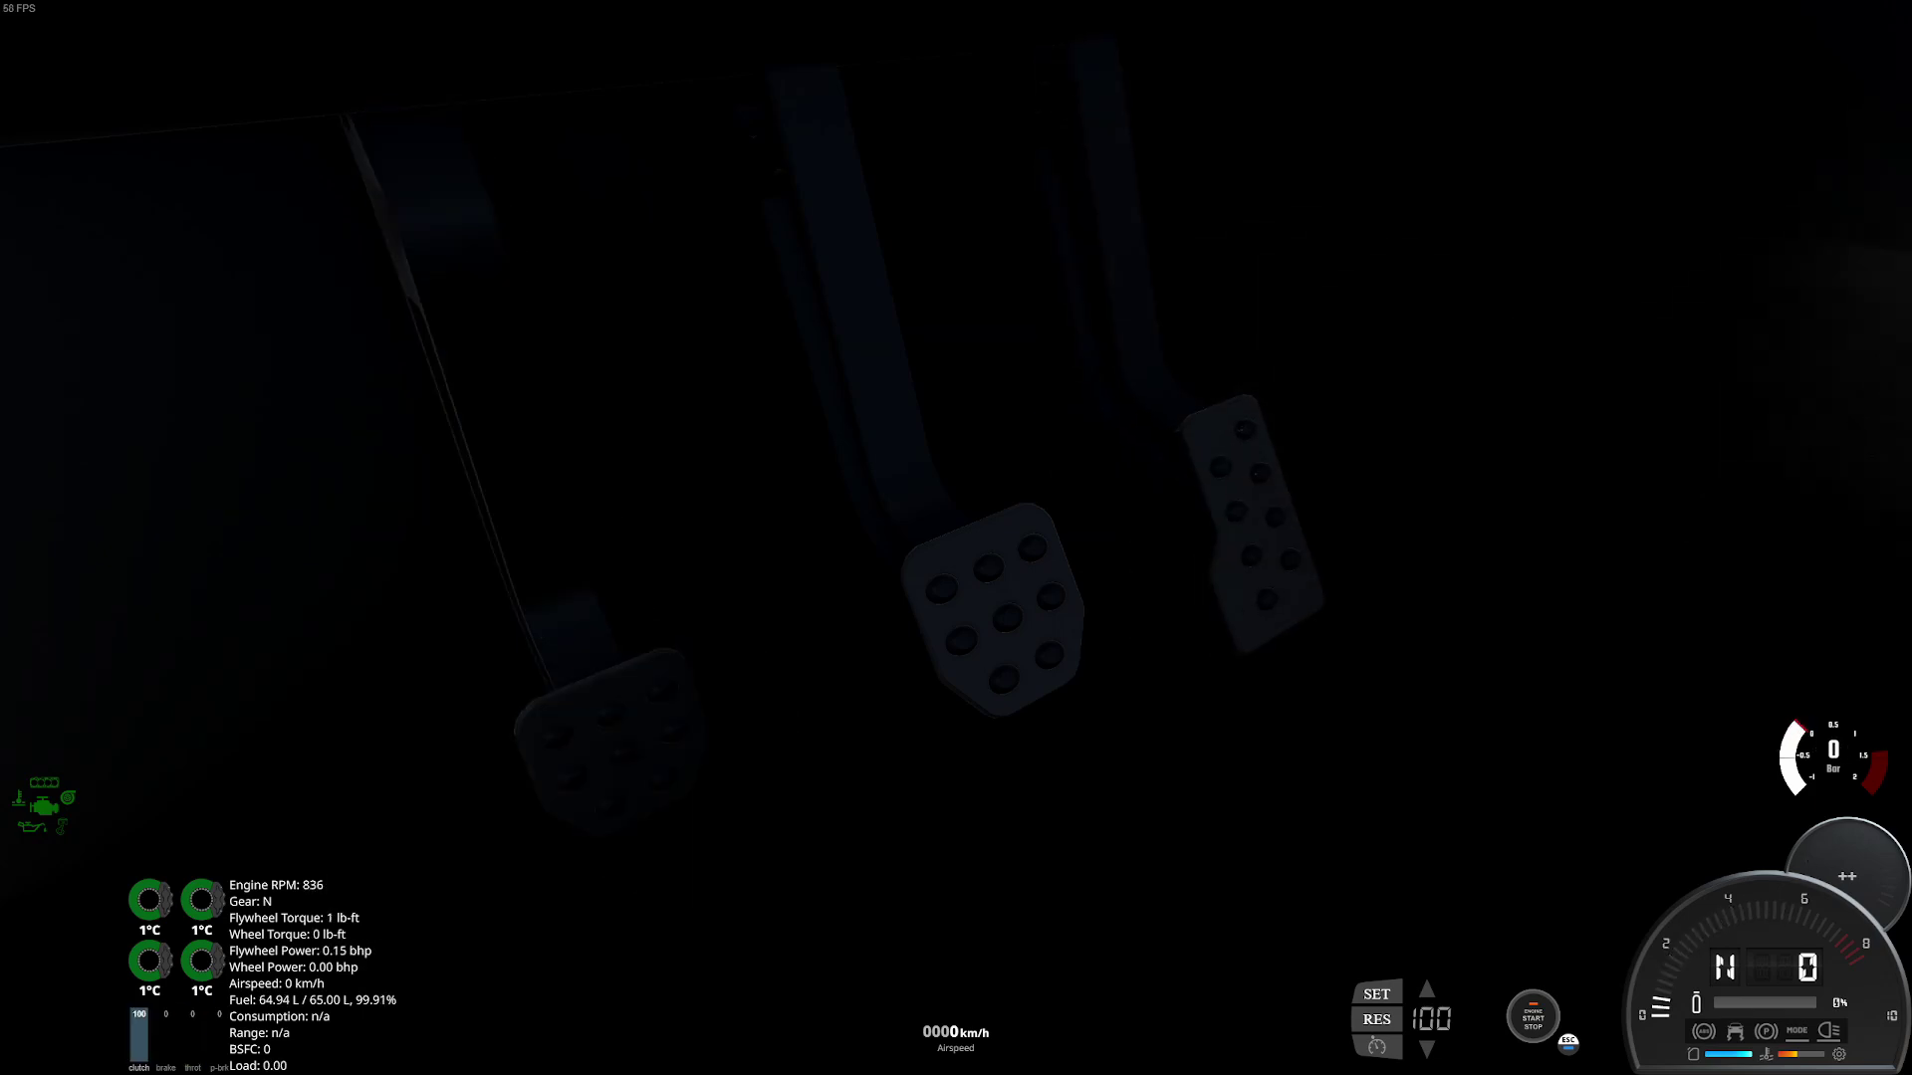
Return from the pedal close-up to the driver camera and pull away in first gear along the track
{"action": "key", "text": "Down"}
{"action": "key", "text": "c"}
{"action": "key", "text": "c"}
{"action": "key", "text": "c"}
{"action": "key", "text": "c"}
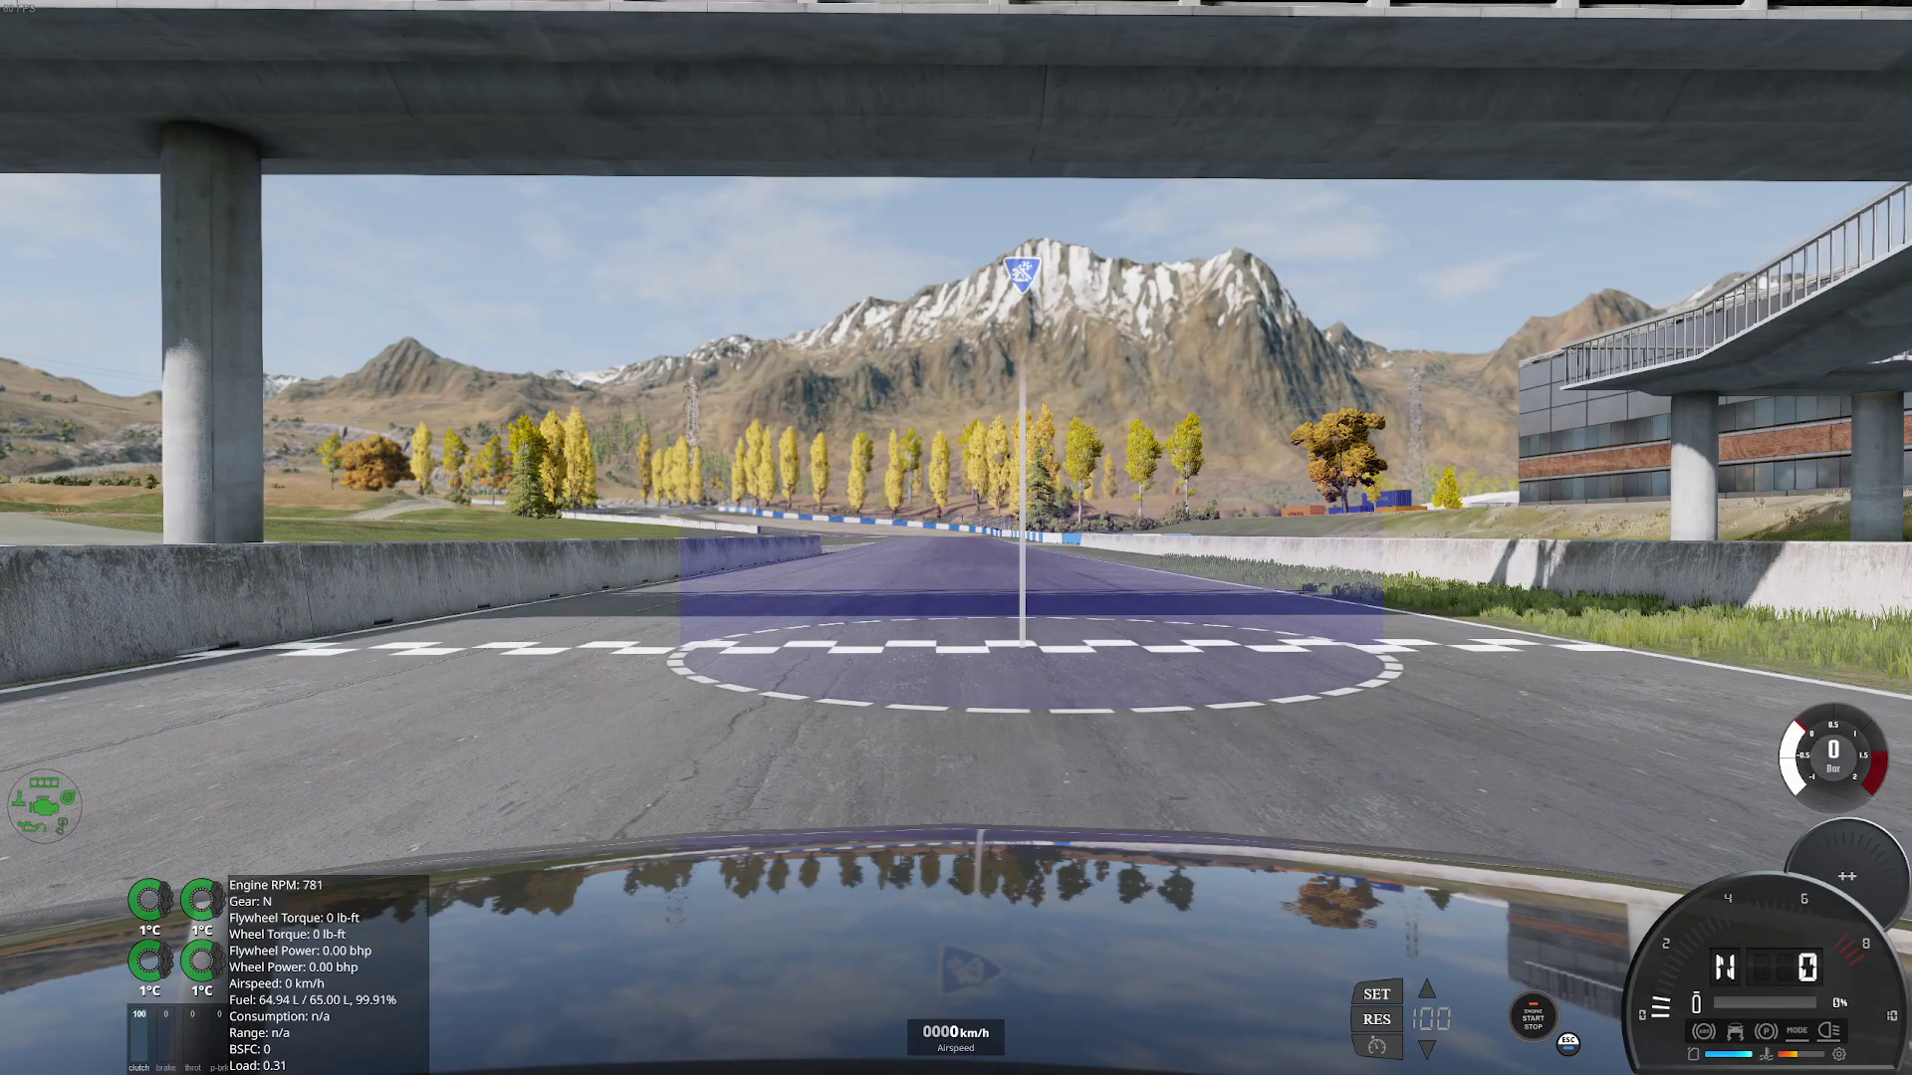
{"action": "key", "text": "q"}
{"action": "key", "text": "Up"}
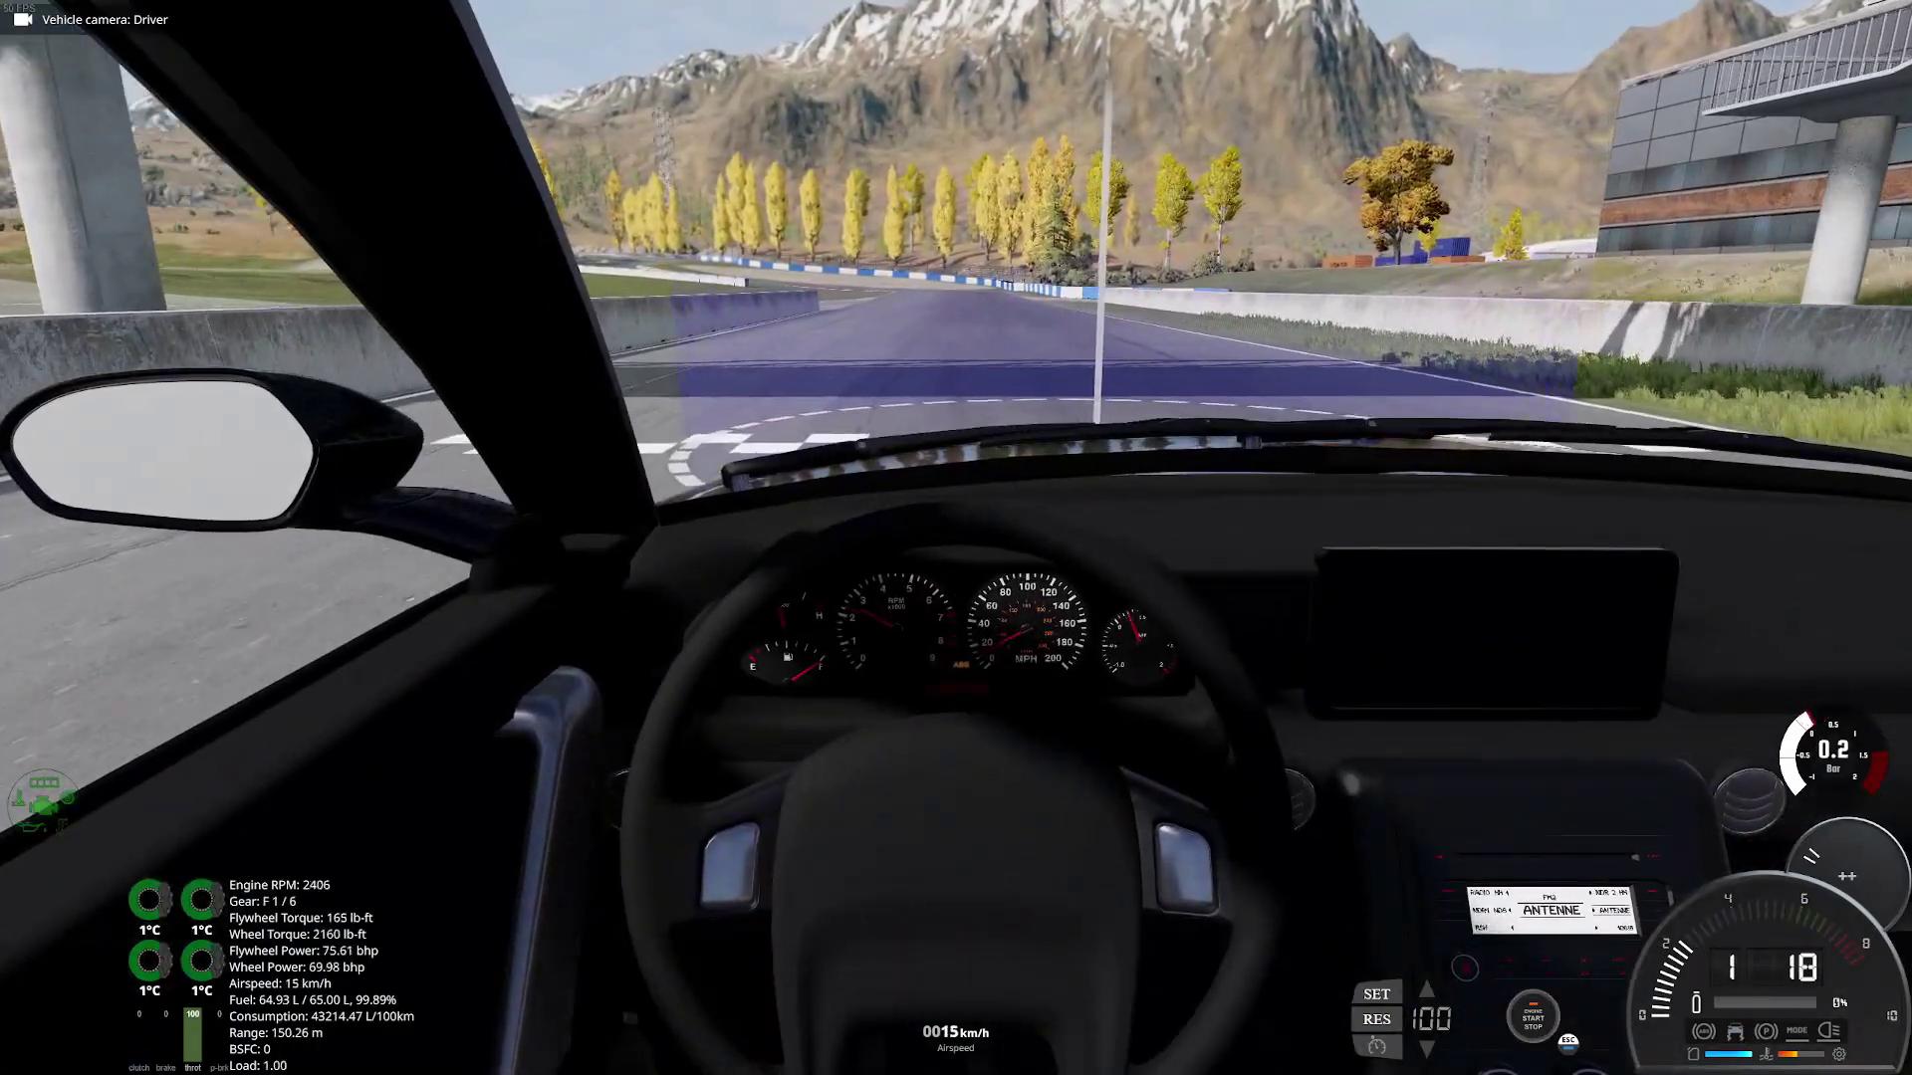
Set the drive mode to Sport and accelerate up into third gear
{"action": "key", "text": "ctrl+q"}
{"action": "key", "text": "z"}
{"action": "key", "text": "q"}
{"action": "key", "text": "q"}
{"action": "key", "text": "Up"}
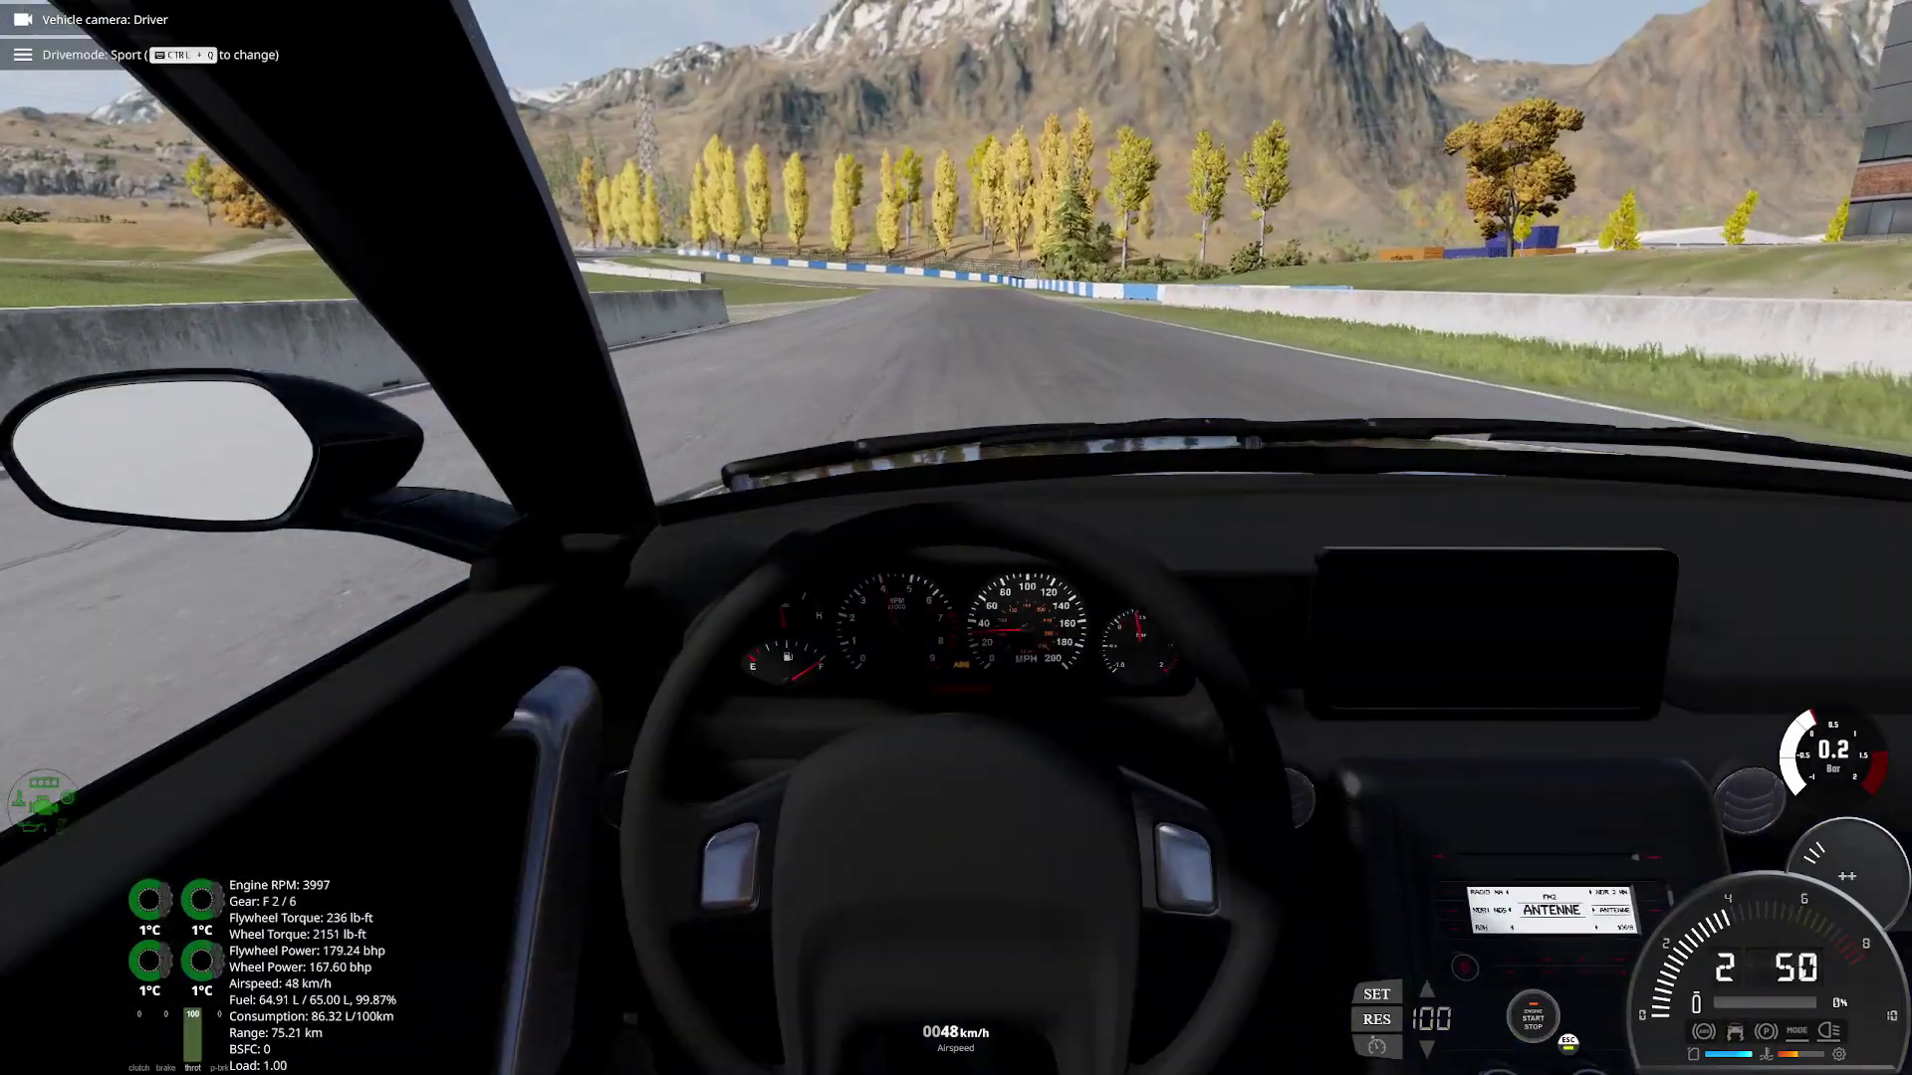
{"action": "key", "text": "q"}
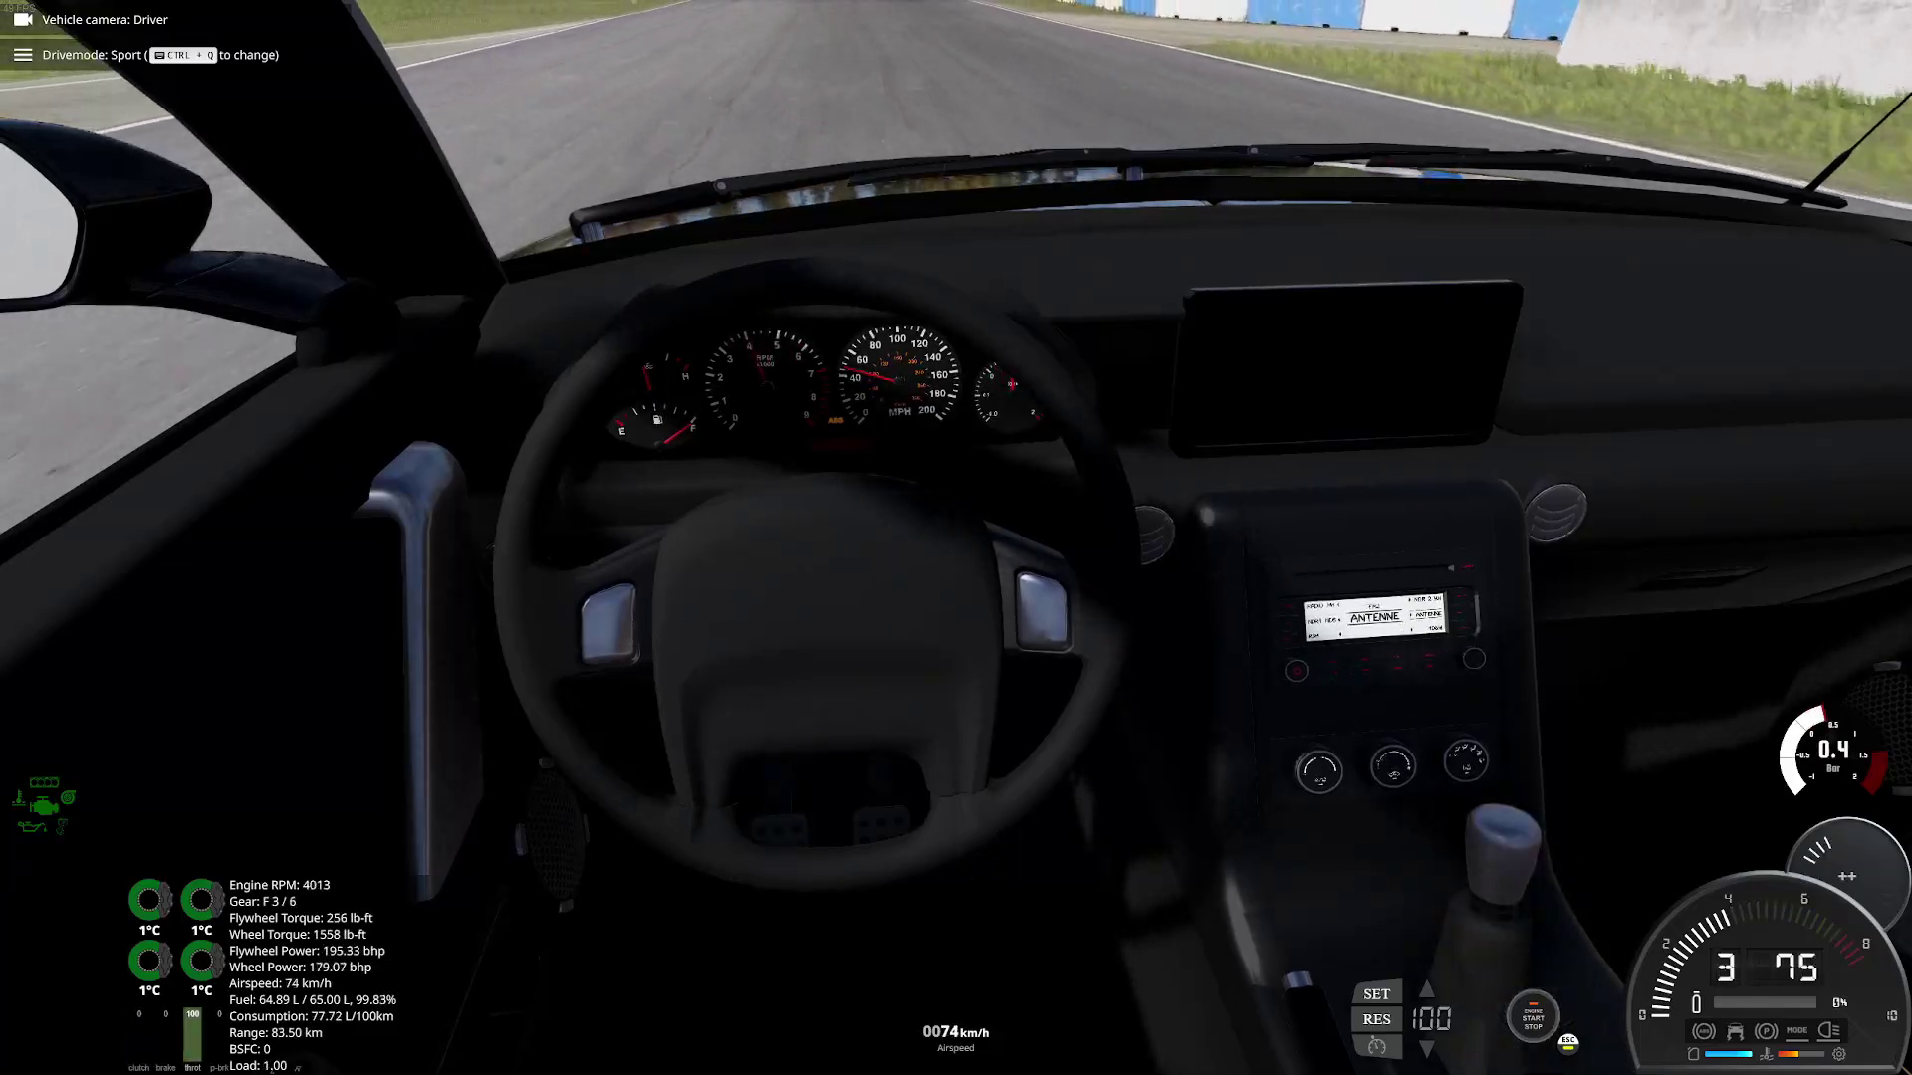
Drive through the left and right corners of the track to check the steering wheel animation from the driver's seat
{"action": "key", "text": "Left"}
{"action": "key", "text": "Down"}
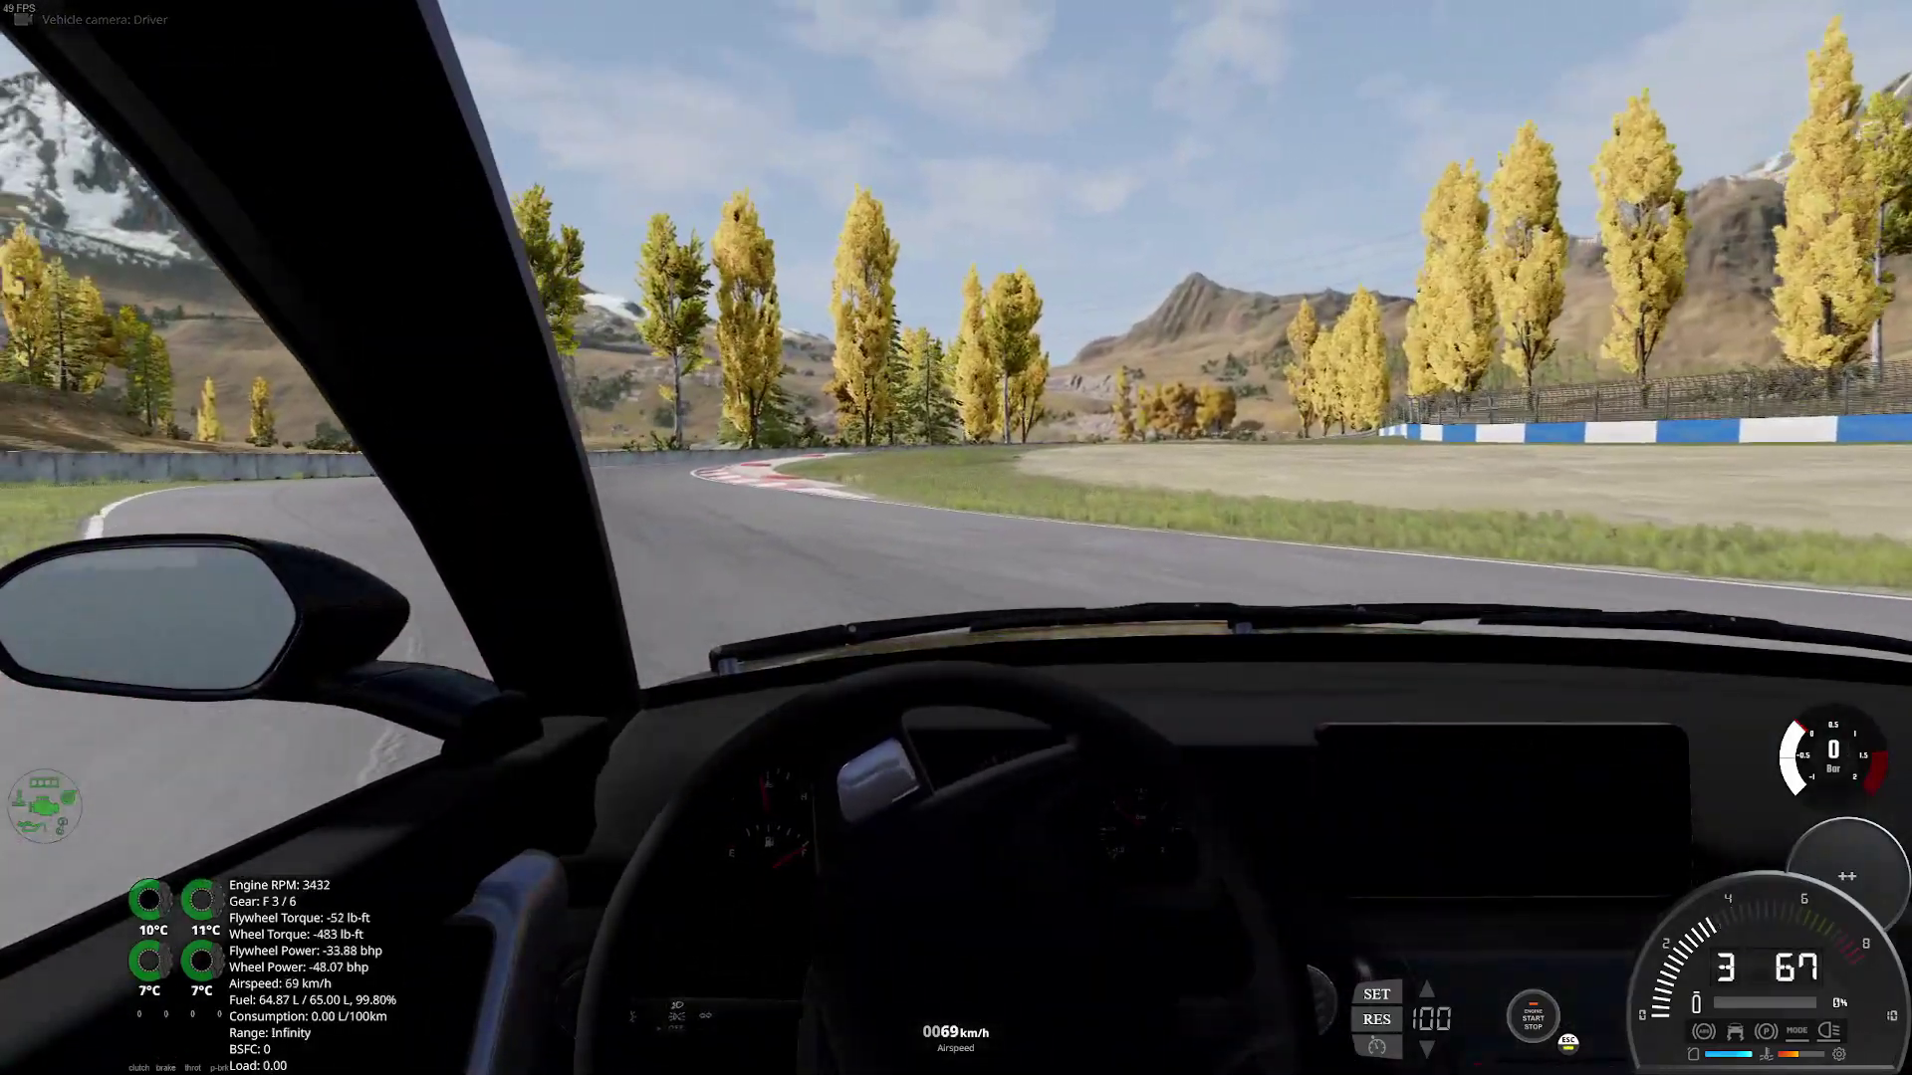
{"action": "key", "text": "Up"}
{"action": "key", "text": "Right"}
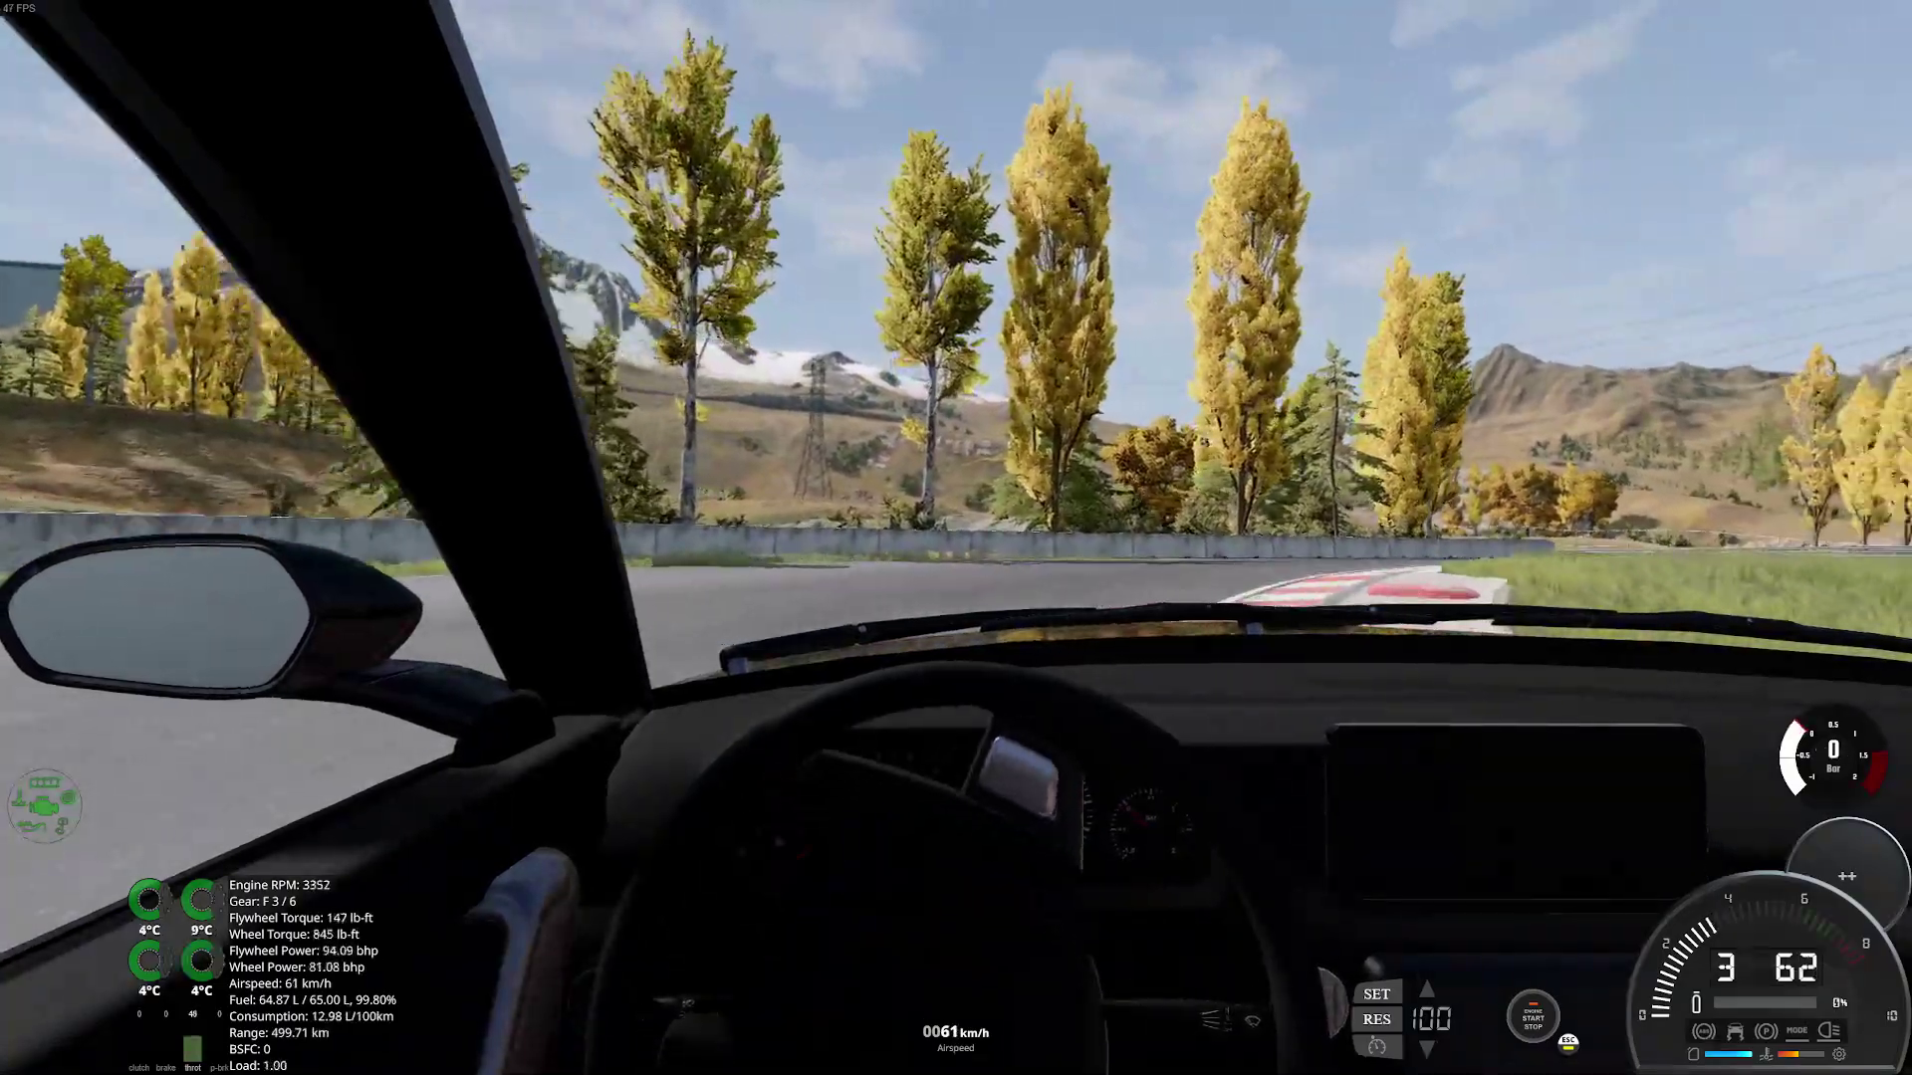
{"action": "key", "text": "Right"}
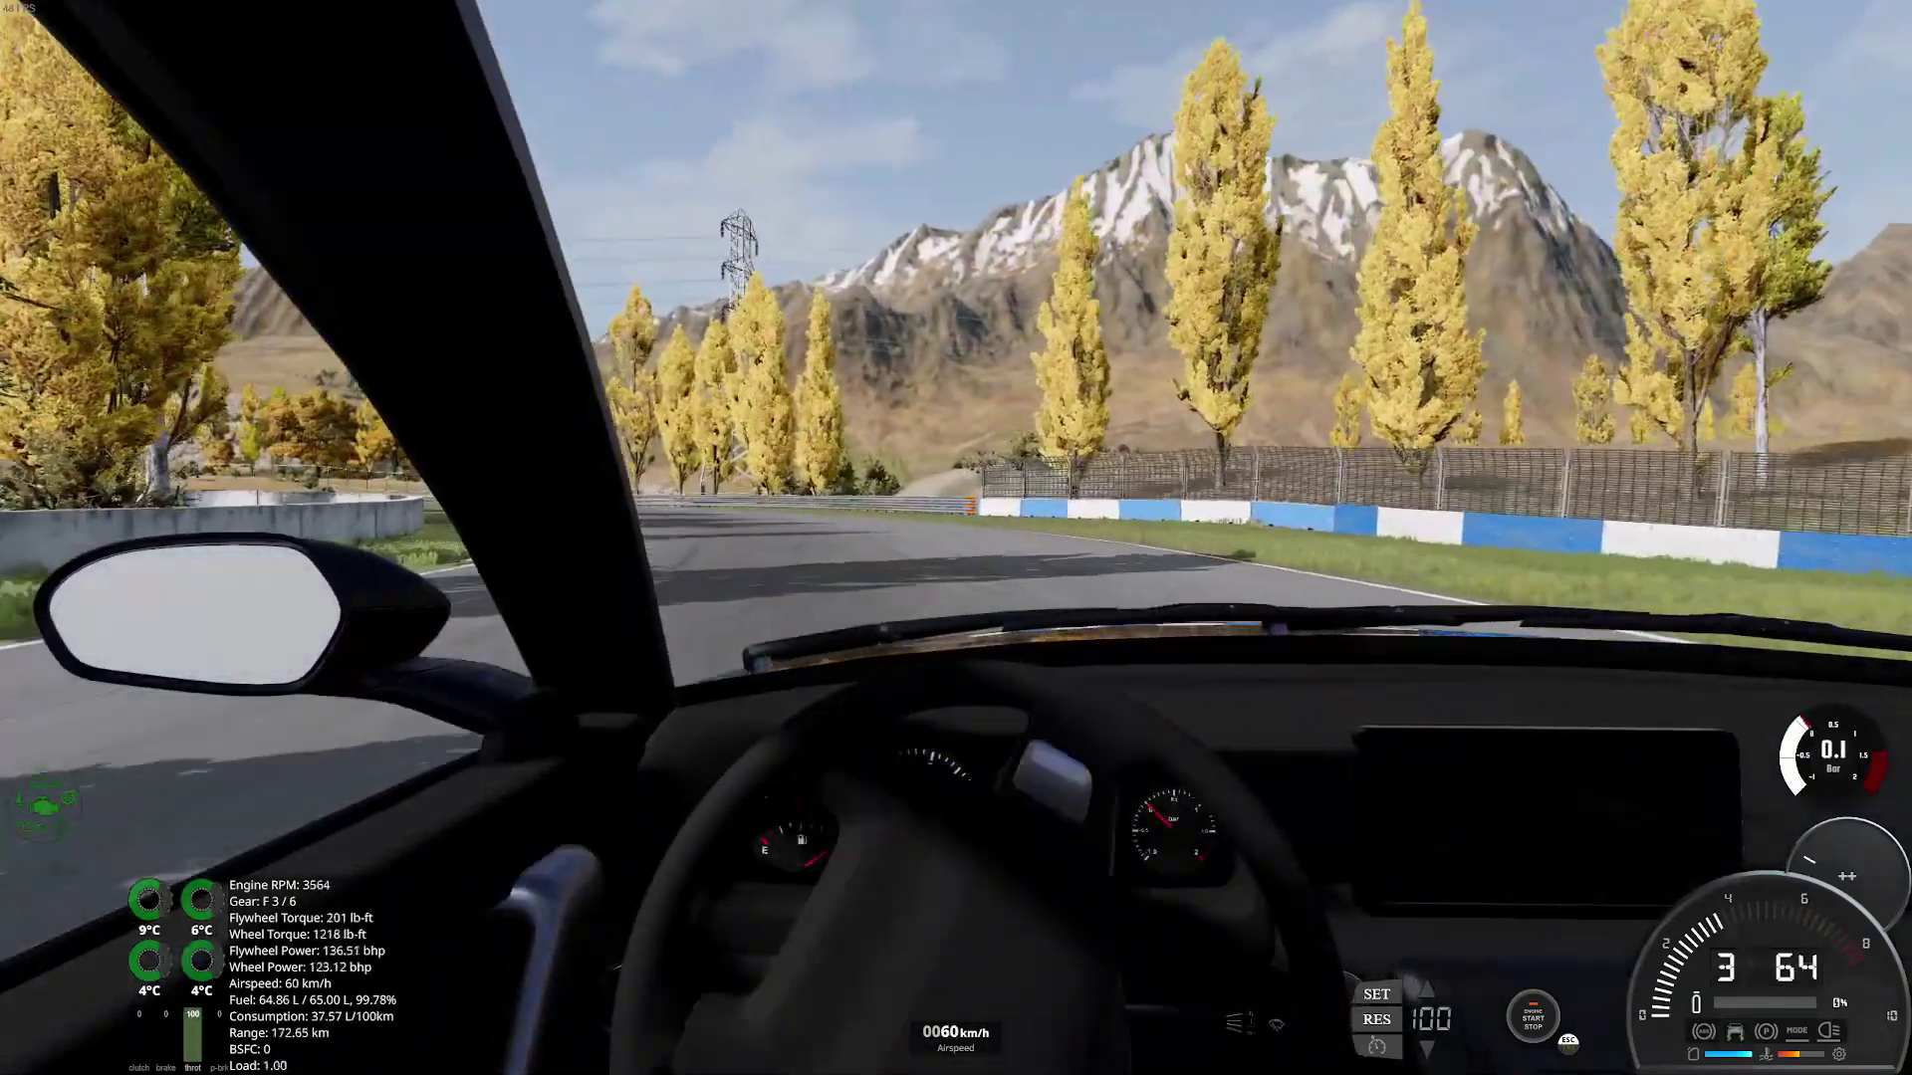
{"action": "key", "text": "Left"}
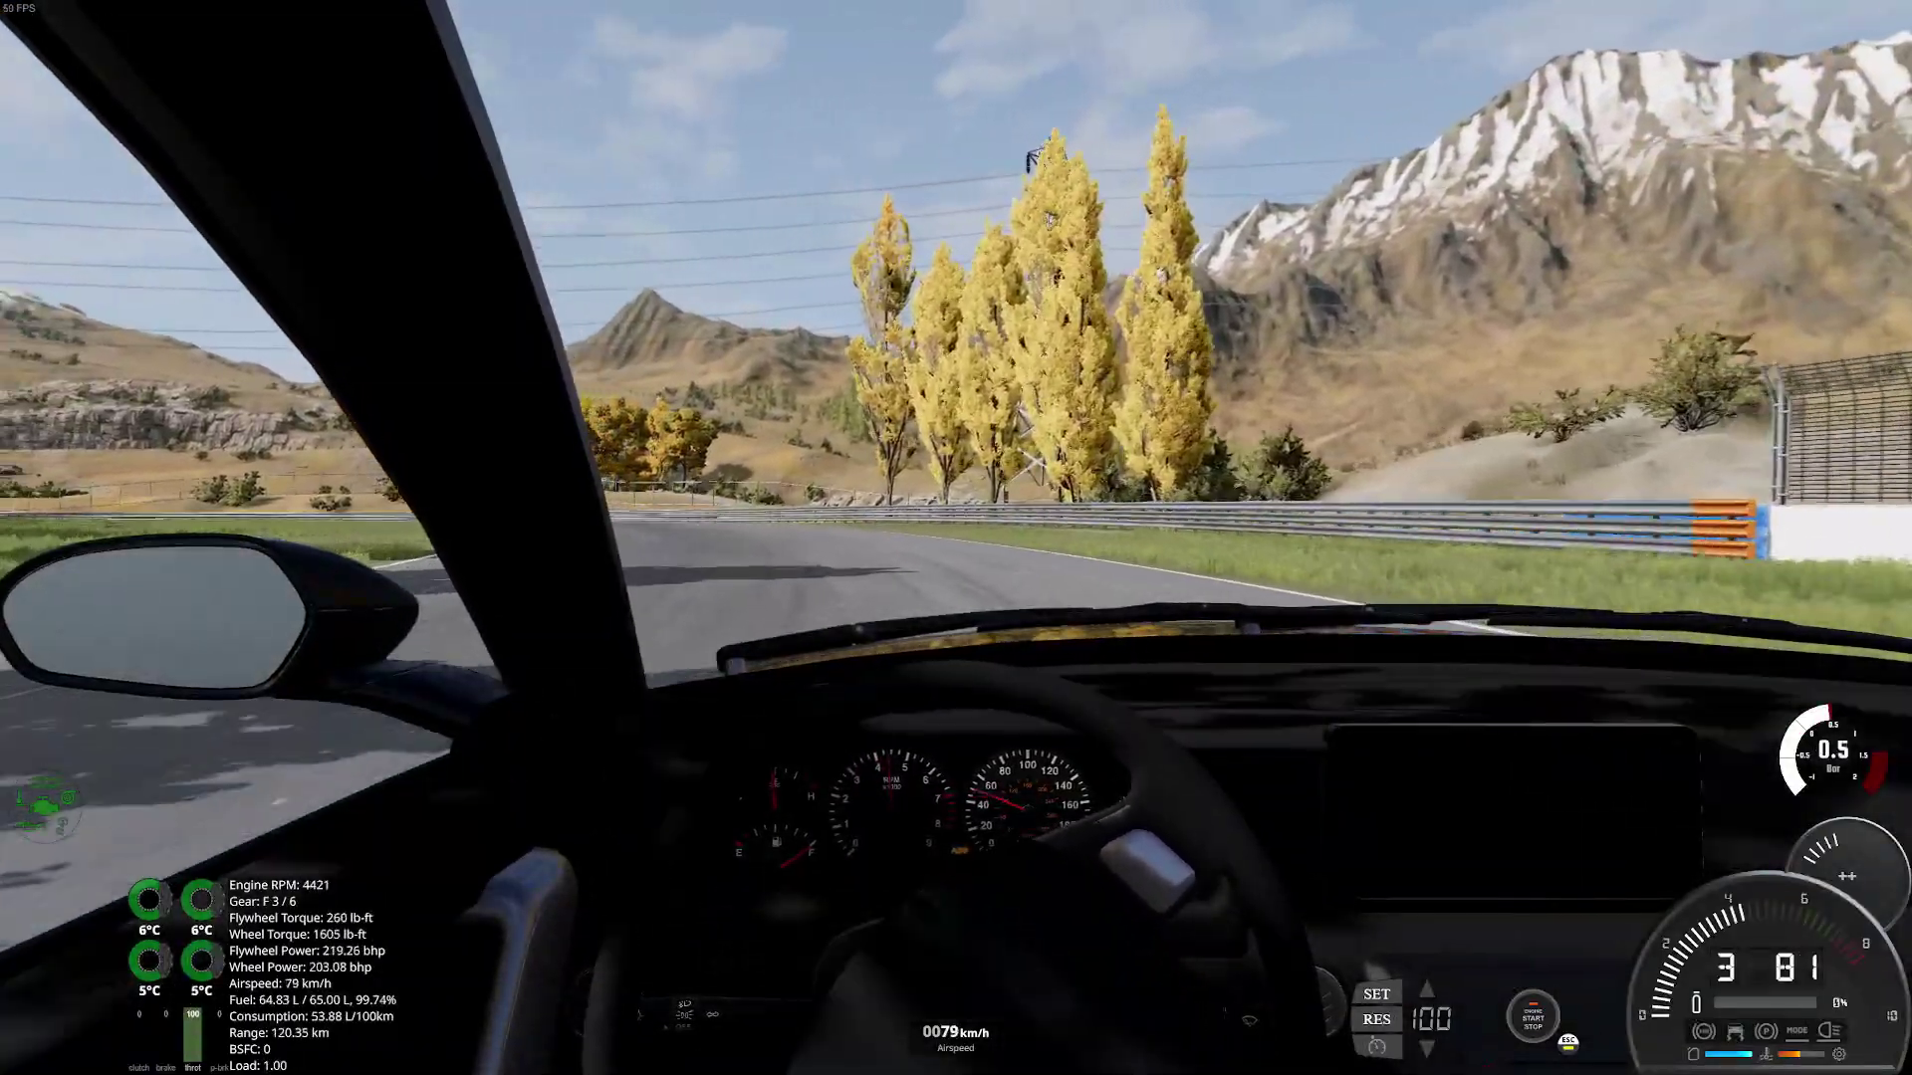
{"action": "key", "text": "Left"}
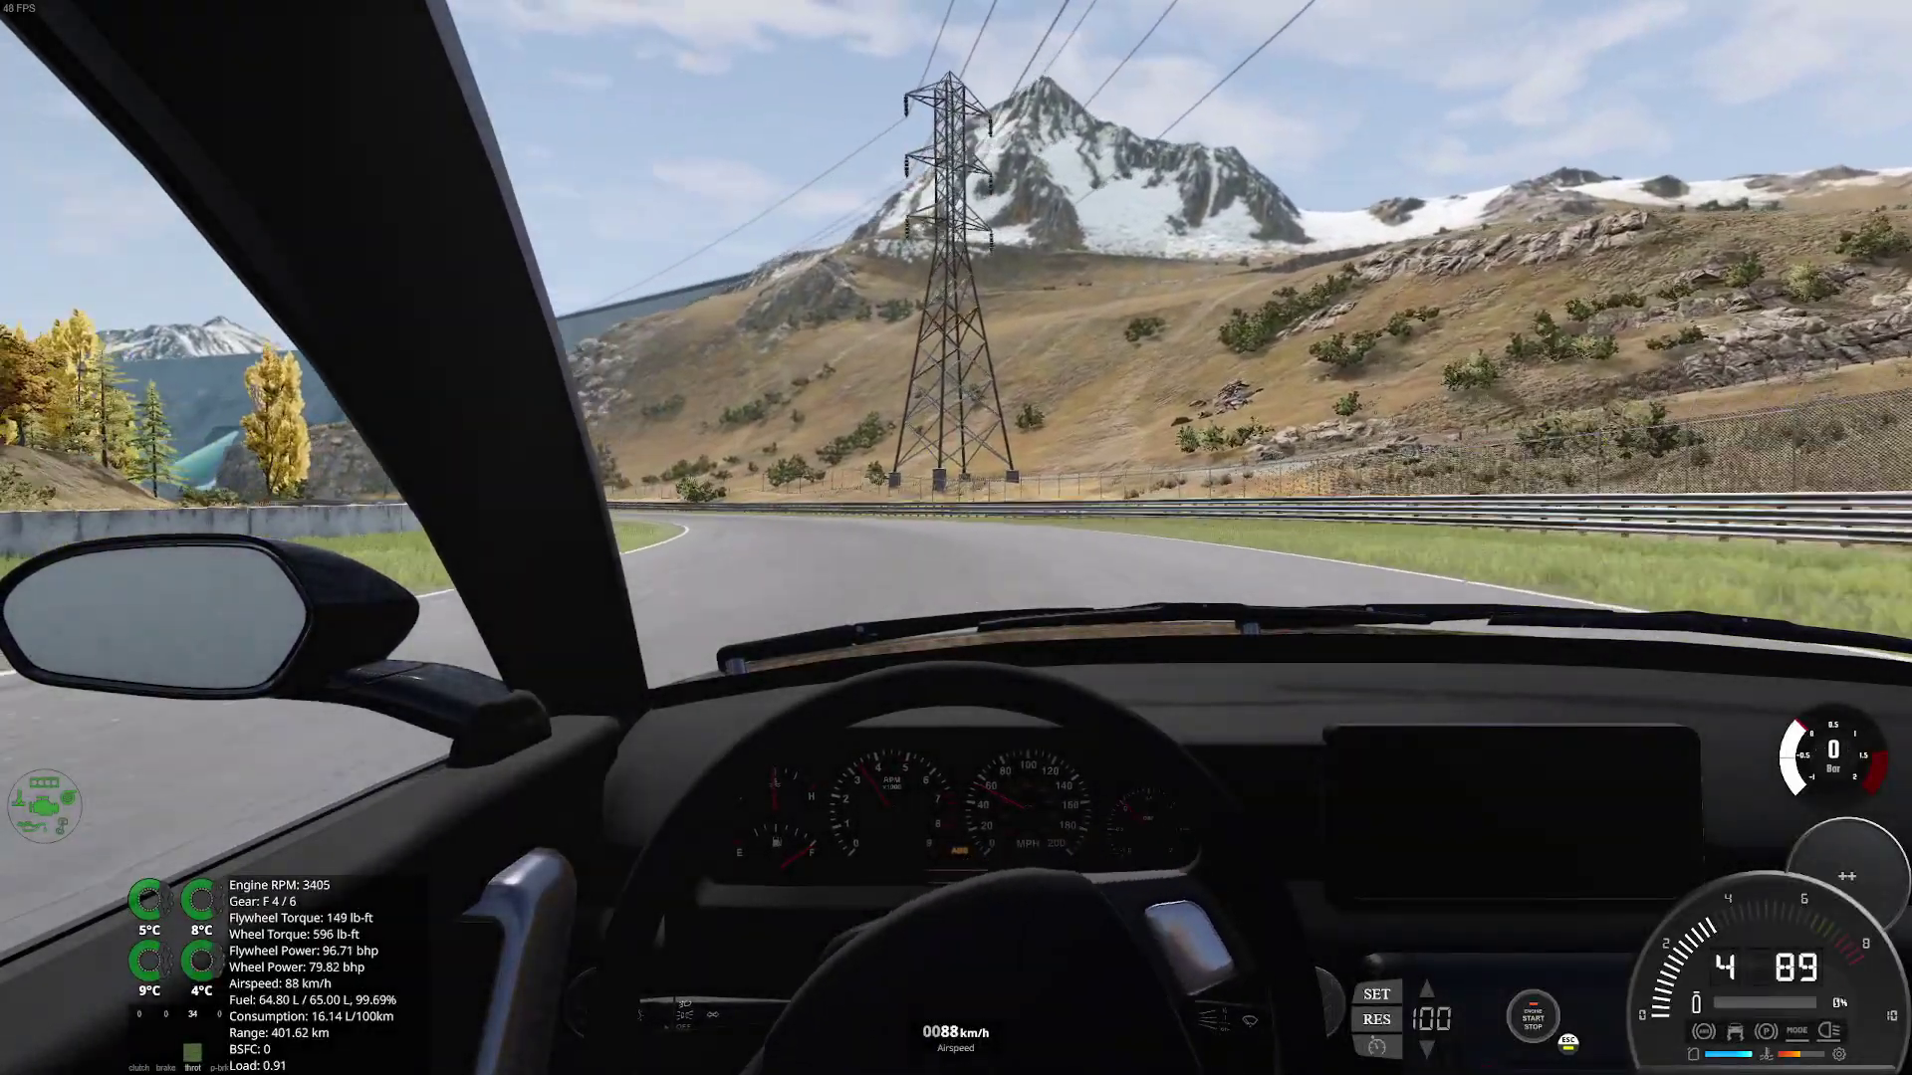
Look across the cabin at the dashboard and shifter while driving, face forward again, and brake to a stop
{"action": "key", "text": "KP_6"}
{"action": "key", "text": "KP_2"}
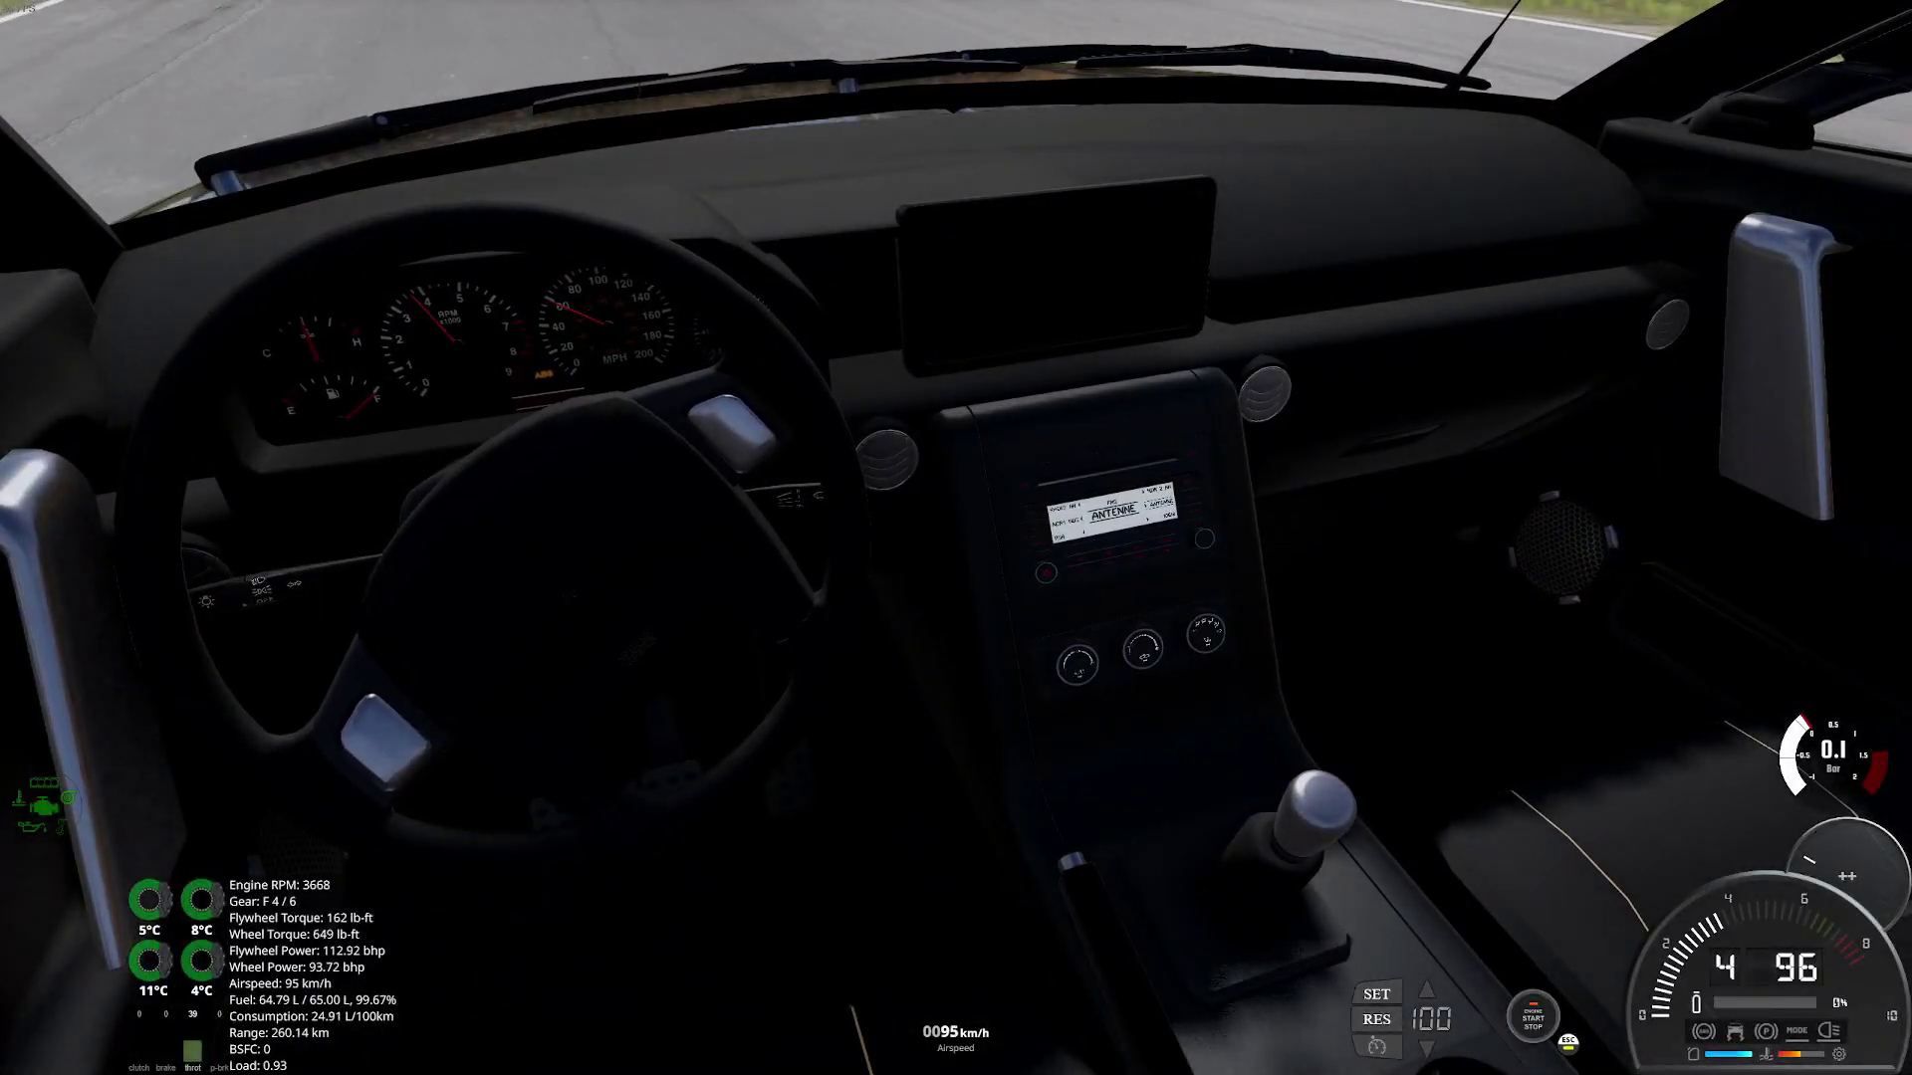
{"action": "key", "text": "KP_5"}
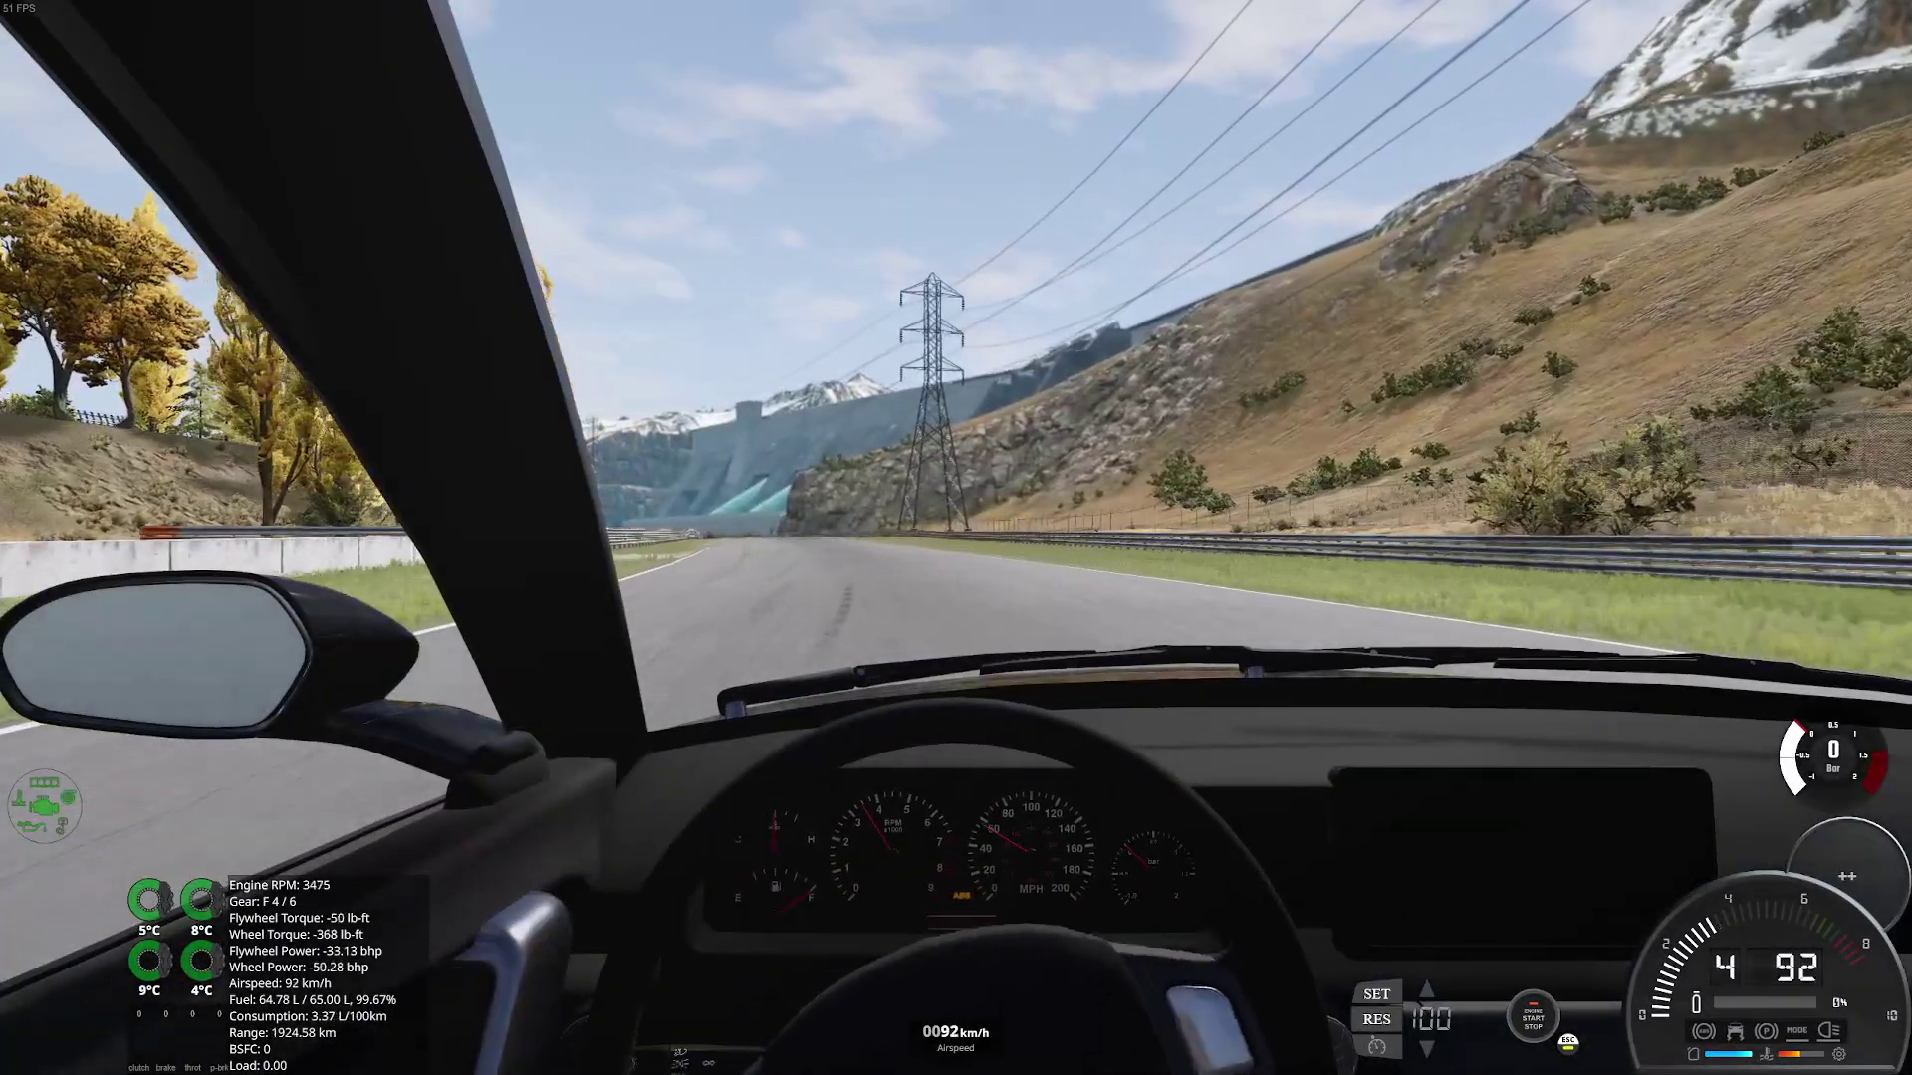
{"action": "key", "text": "Down"}
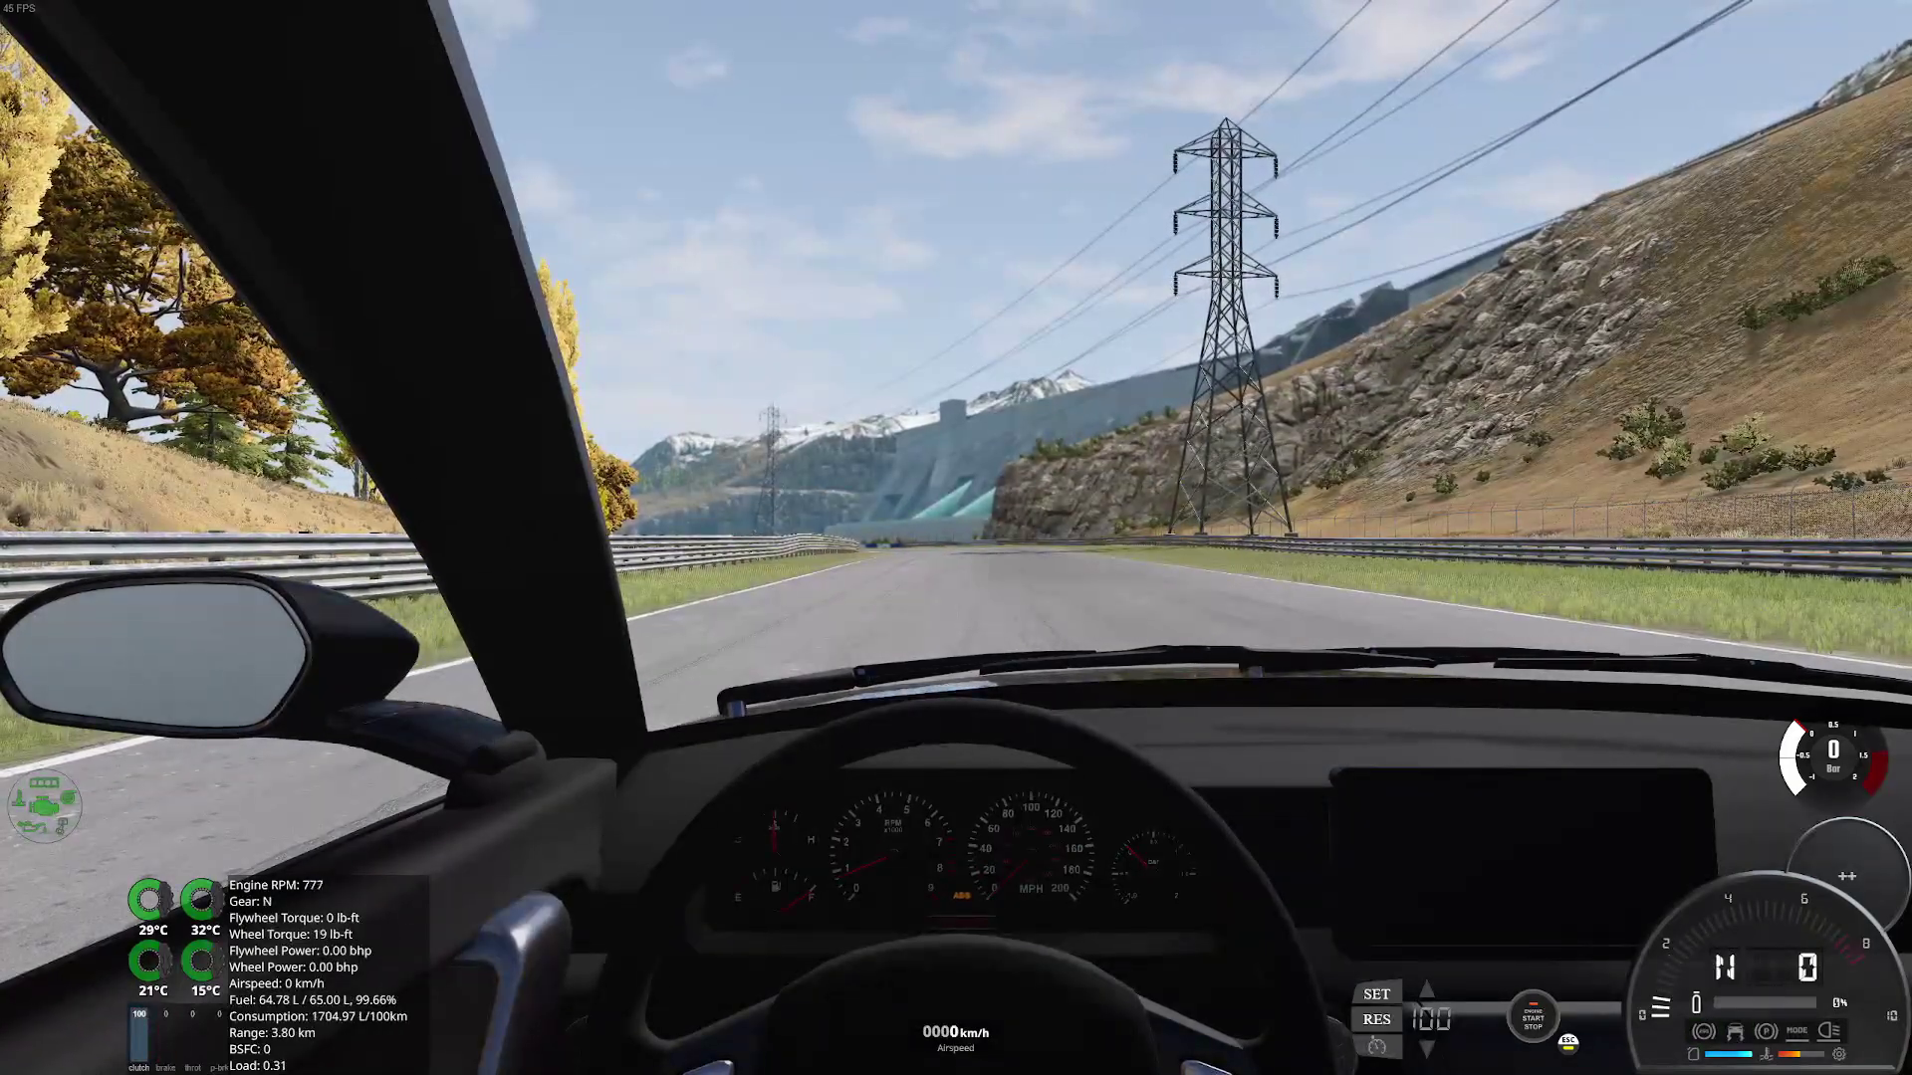
Replace the current car with the white convertible with the red interior from the vehicle selector
{"action": "key", "text": "Escape"}
{"action": "left_click", "coordinate": [800, 10]}
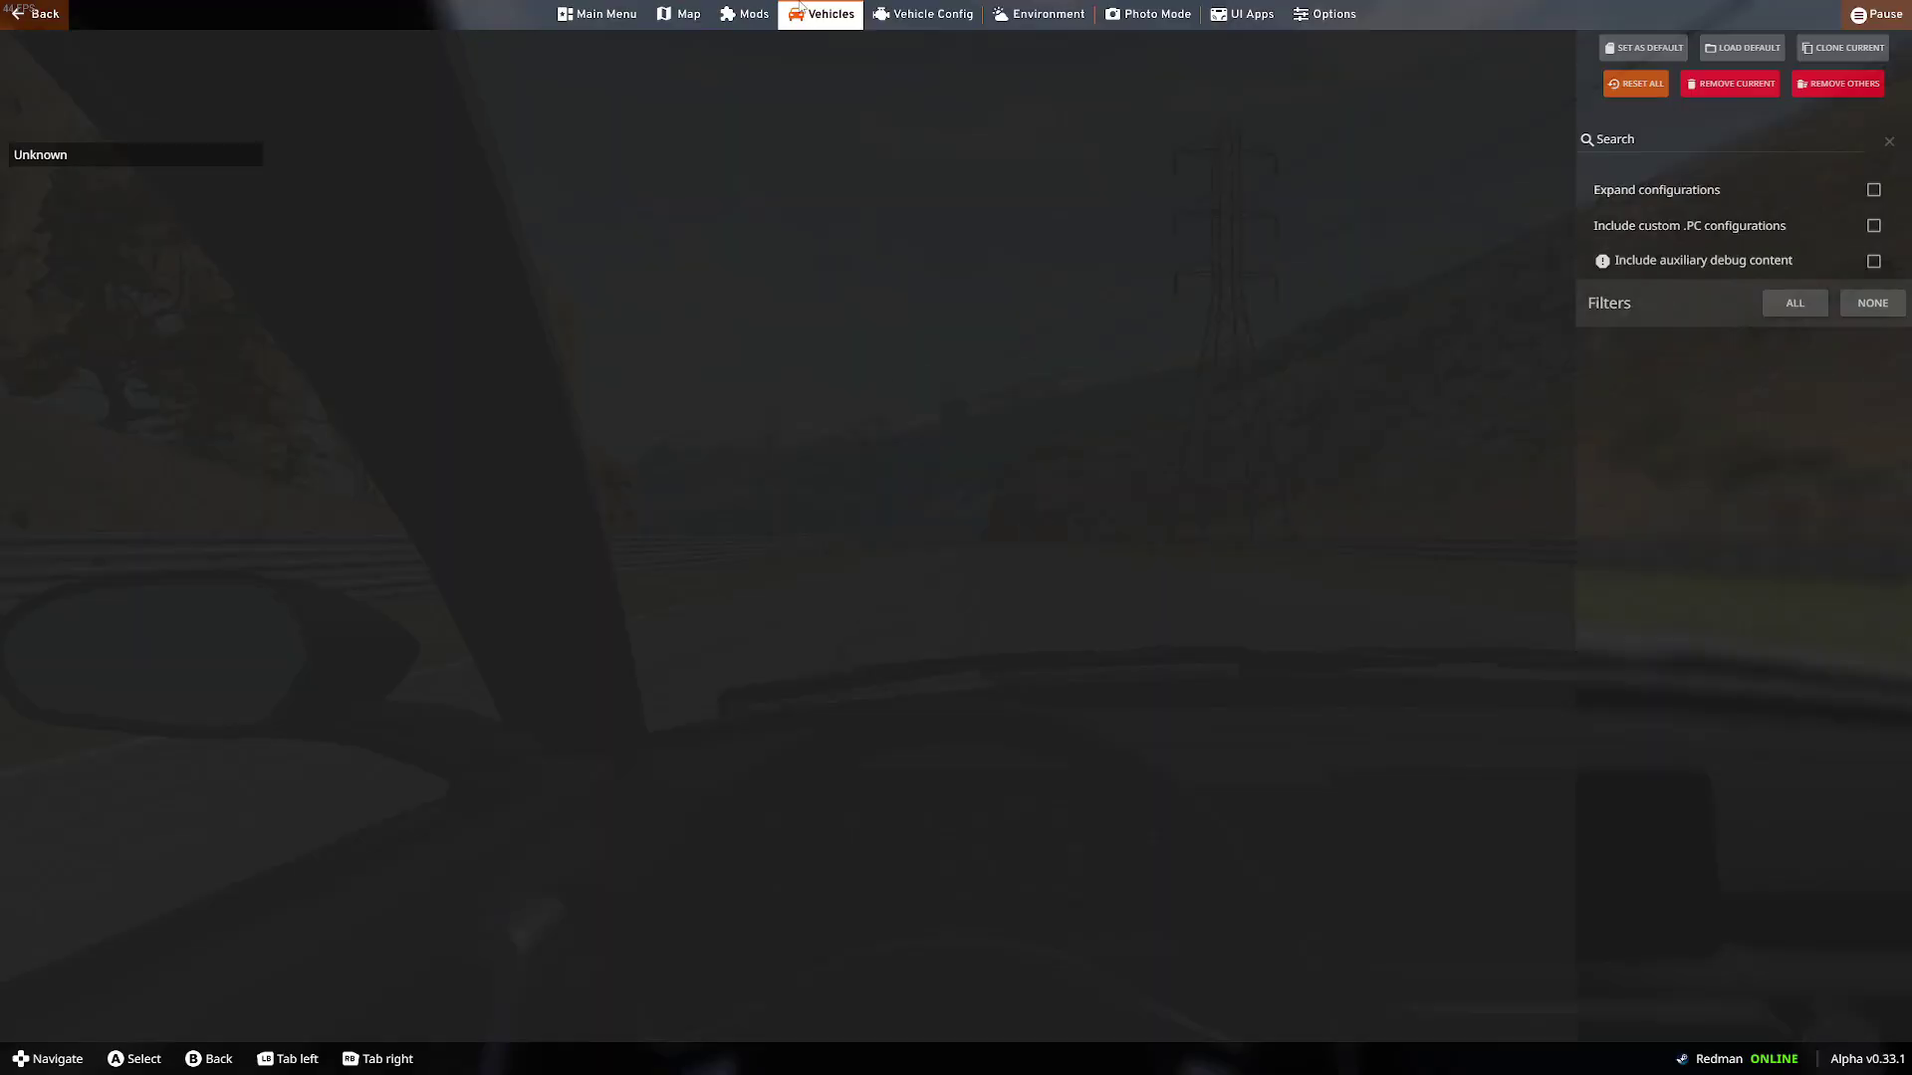
{"action": "key", "text": "Escape"}
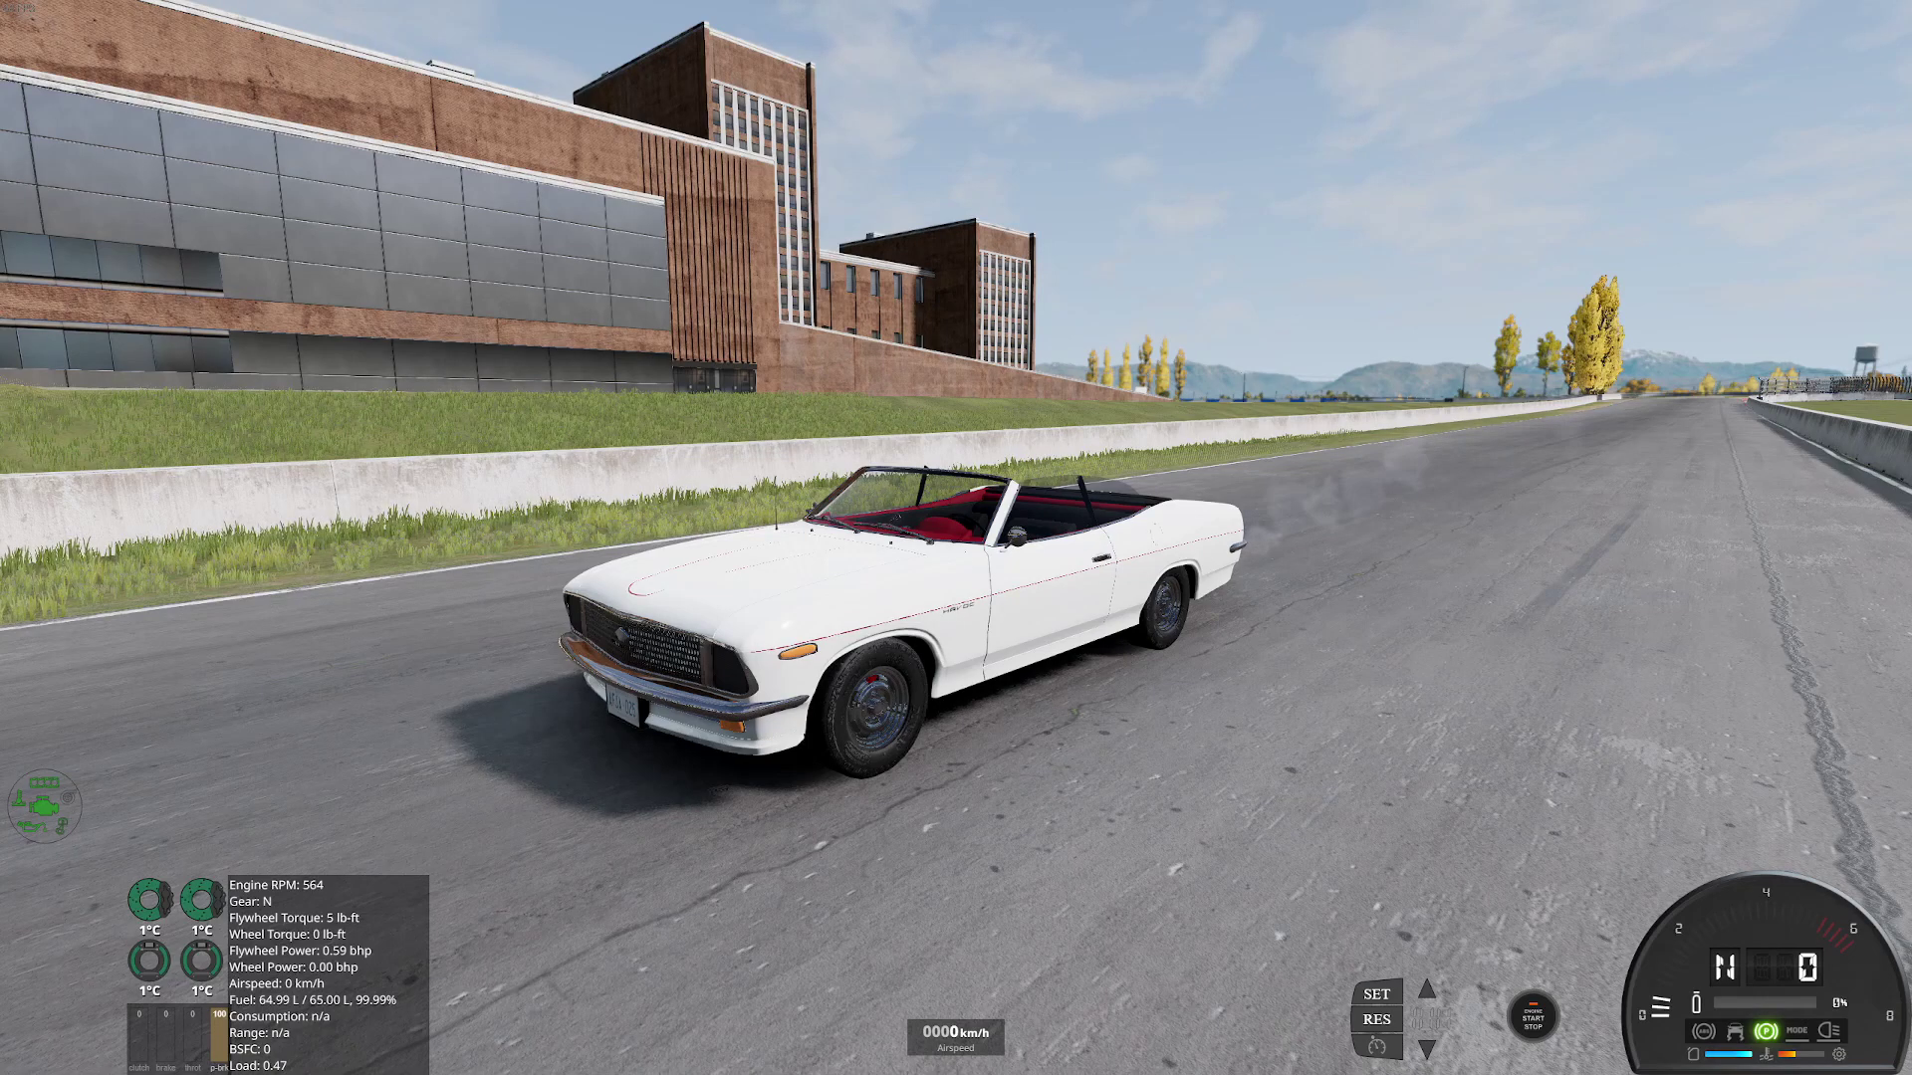
Inspect the convertible's steering wheel, gauges and parking brake lever from the driver camera
{"action": "key", "text": "c"}
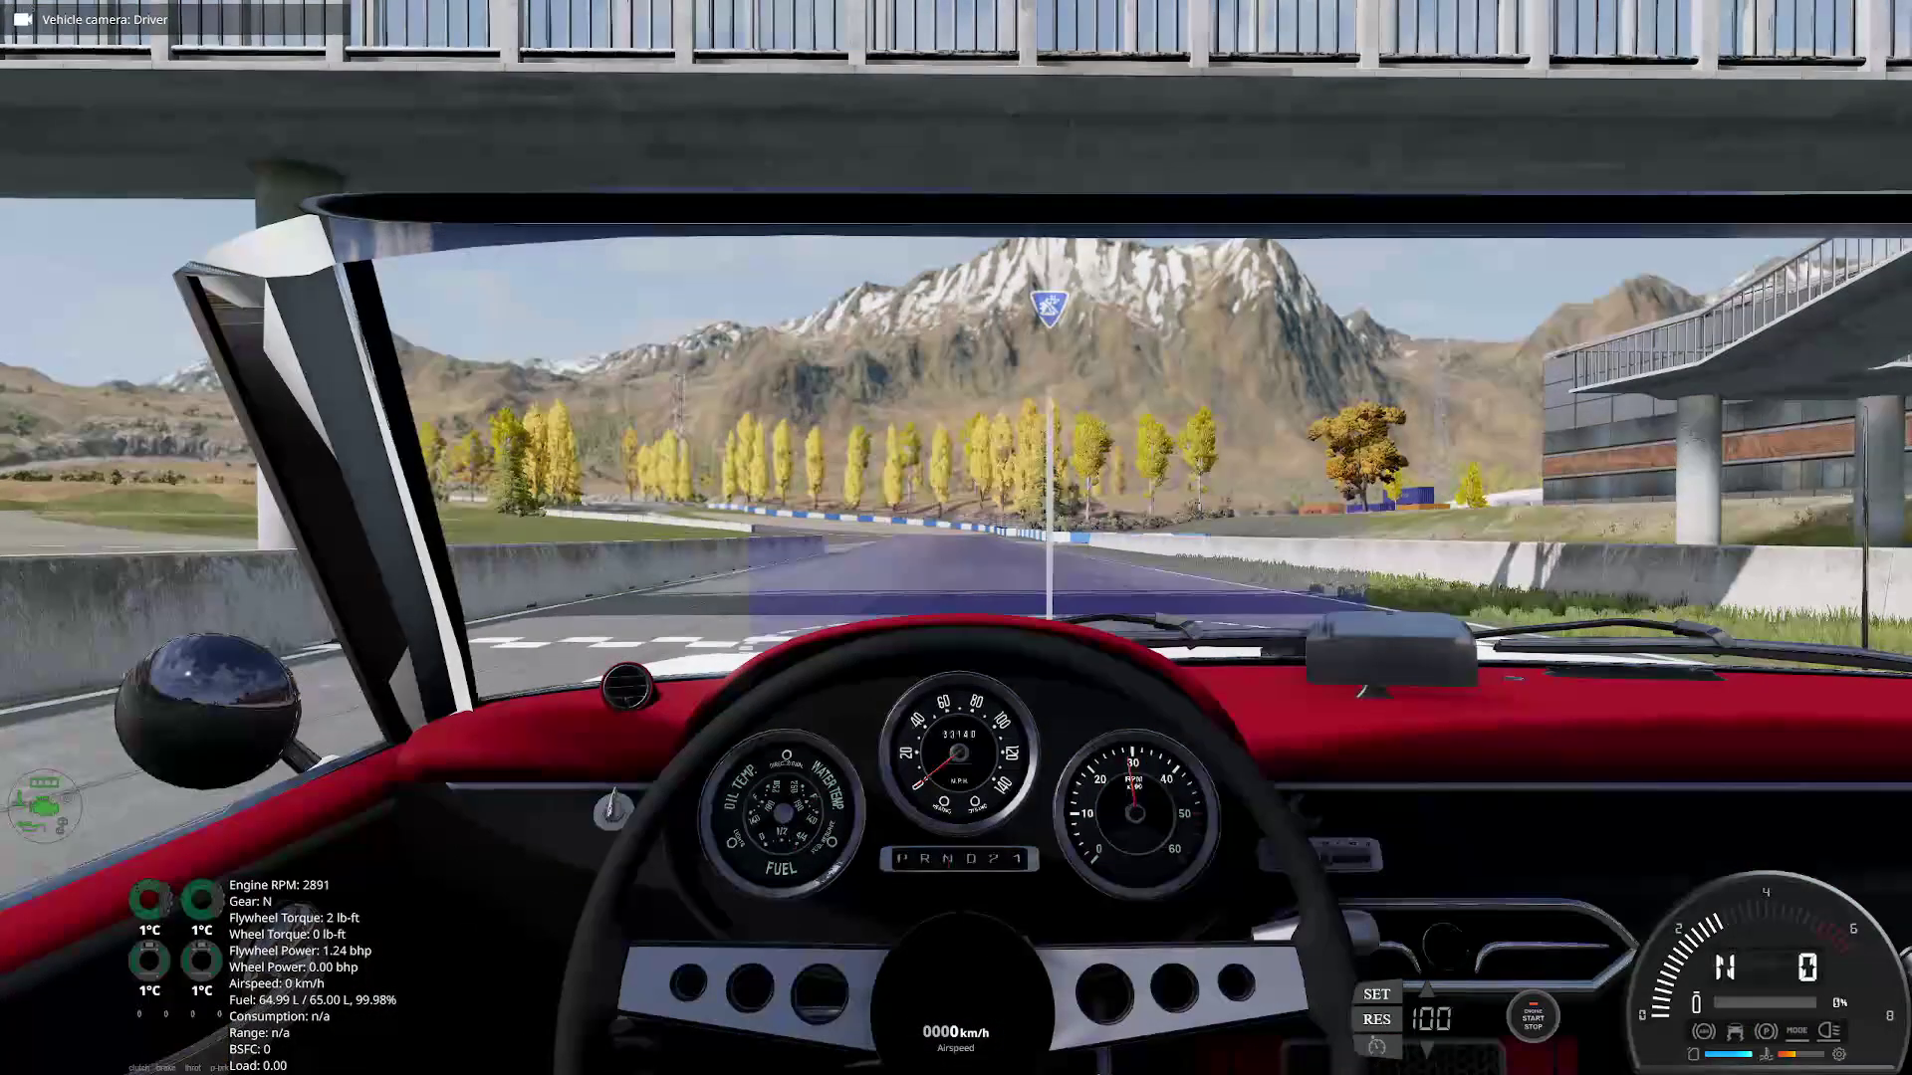
{"action": "key", "text": "Left"}
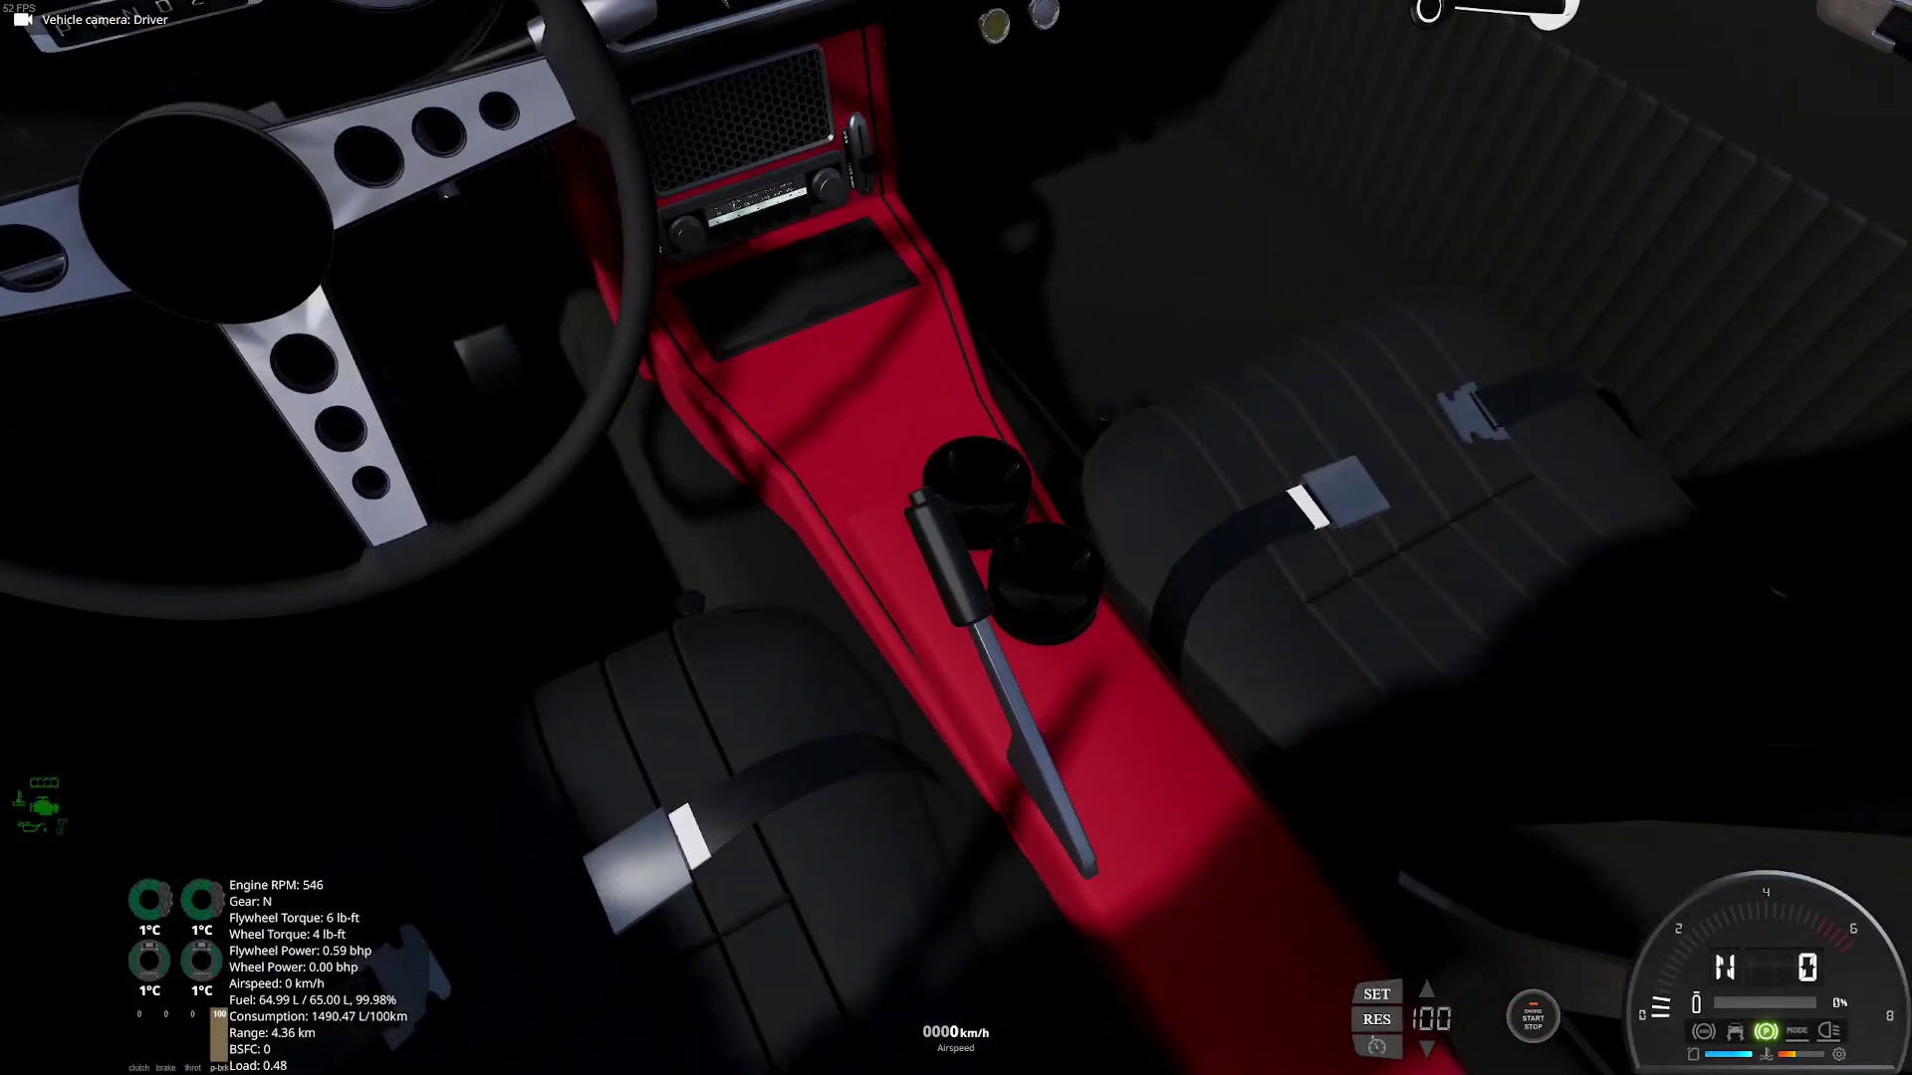
{"action": "key", "text": "KP_5"}
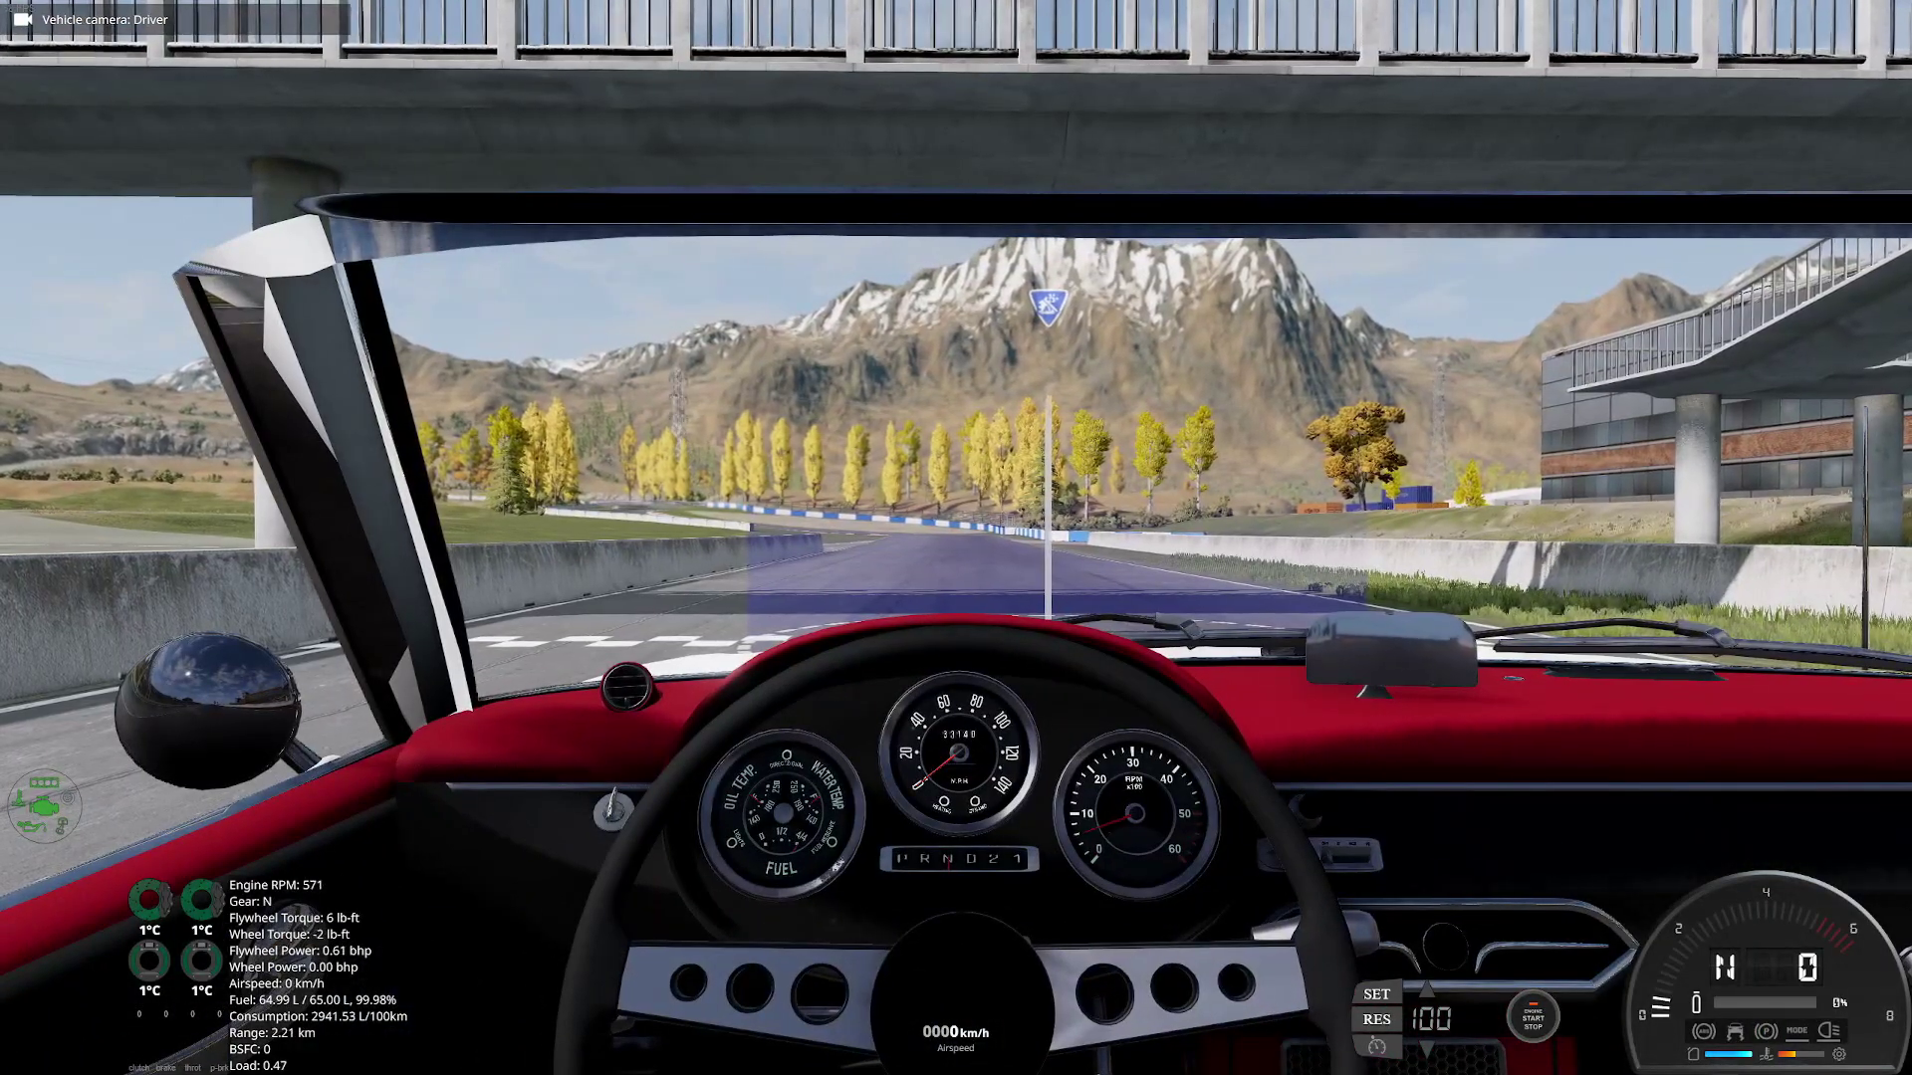
Test the ignition key beside the gauges by switching it to Accessories Only and restarting the engine
{"action": "key", "text": "KP_4"}
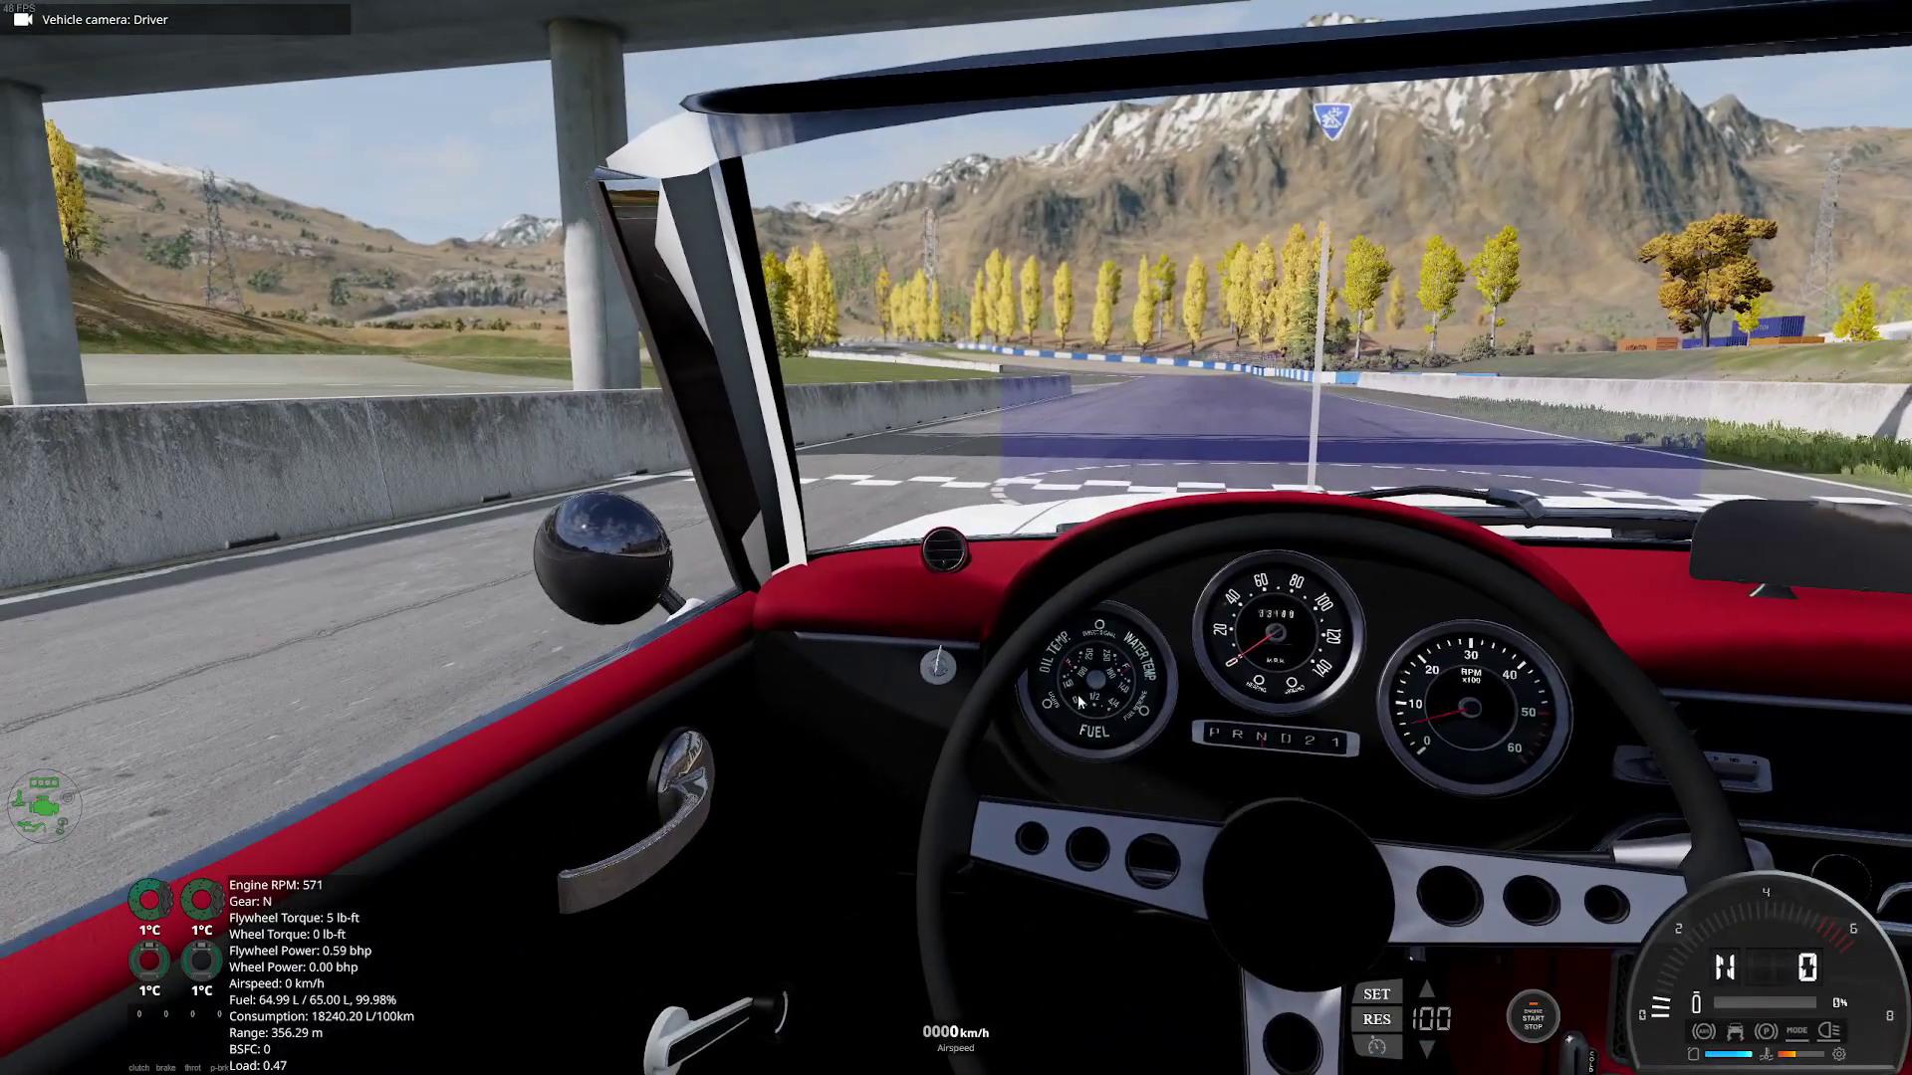
{"action": "left_click", "coordinate": [934, 662]}
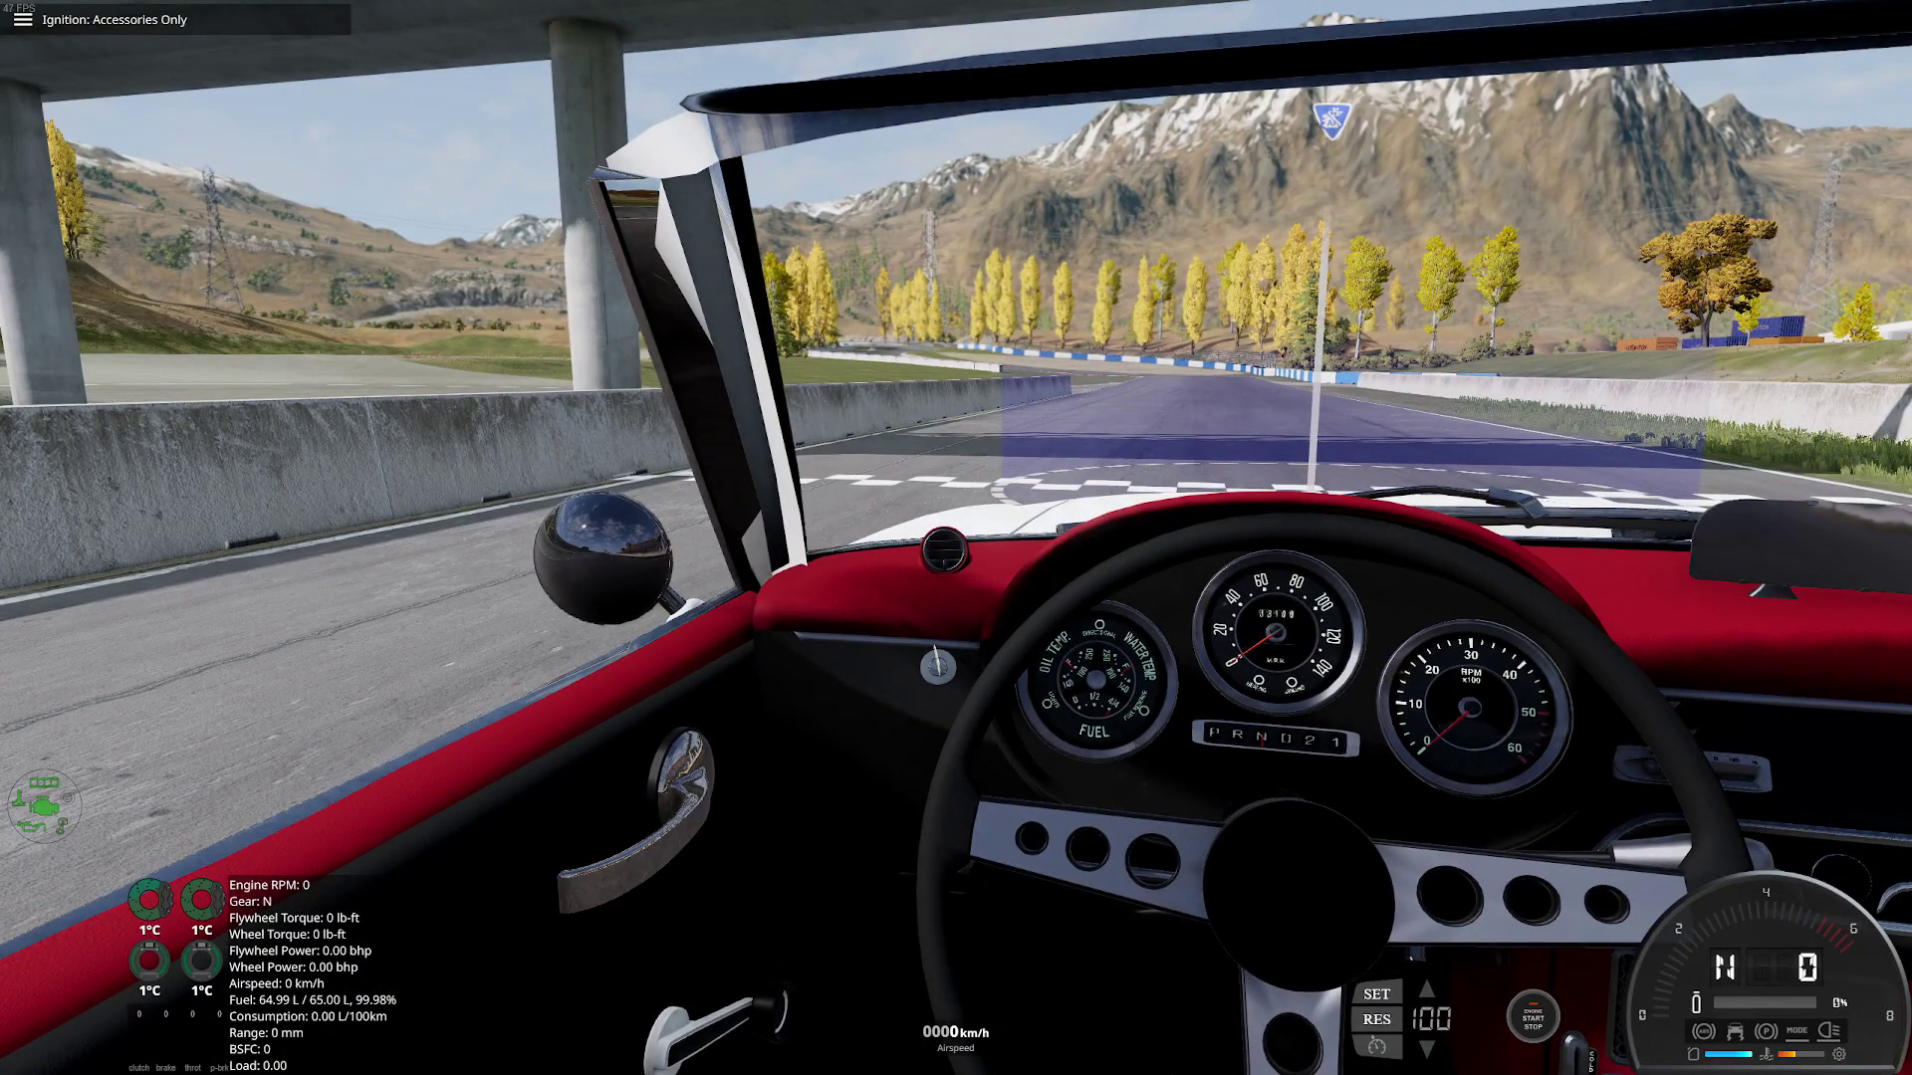
{"action": "key", "text": "i"}
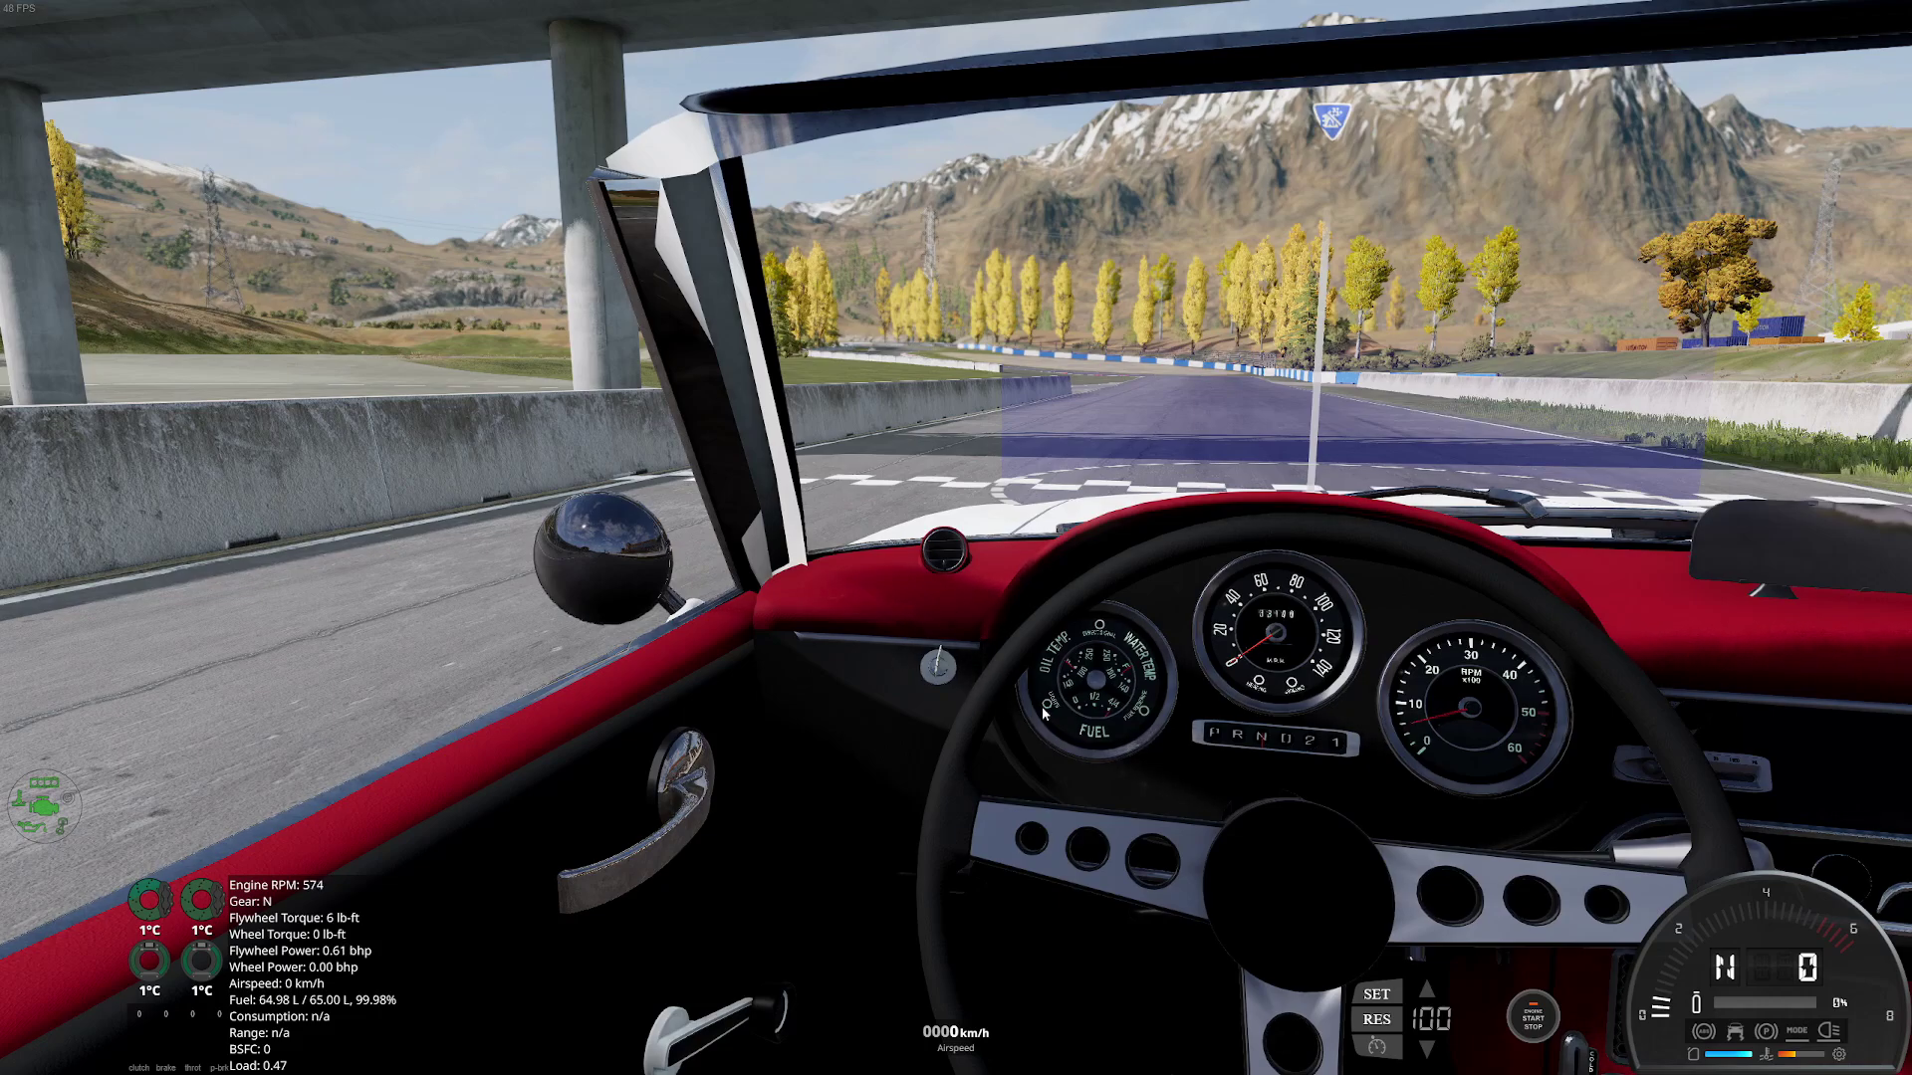
Shift the column shifter into Park and back to Neutral, watching it up close with the relative camera
{"action": "left_click_drag", "start_coordinate": [1043, 714], "coordinate": [1372, 848]}
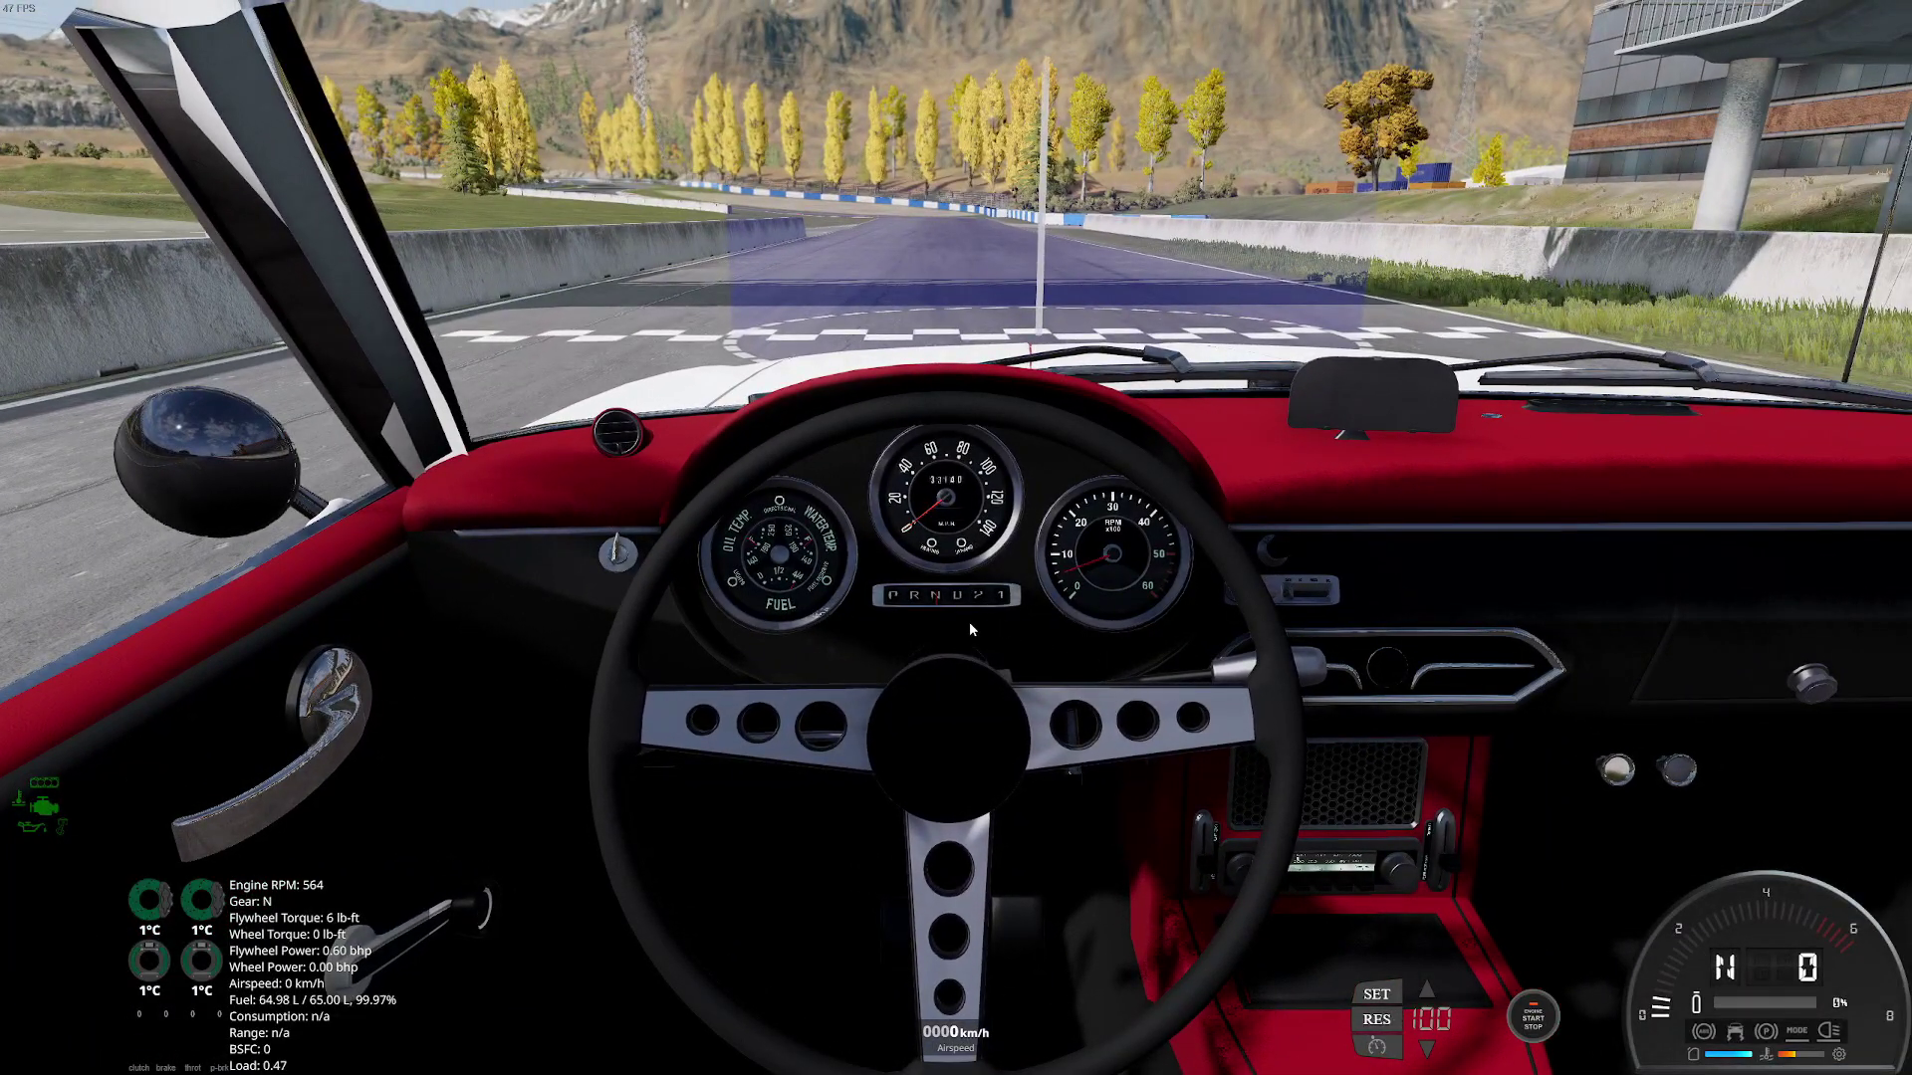
{"action": "key", "text": "c"}
{"action": "mouse_move", "coordinate": [1056, 617]}
{"action": "left_mouse_down"}
{"action": "mouse_move", "coordinate": [1137, 455]}
{"action": "mouse_move", "coordinate": [1067, 633]}
{"action": "left_mouse_up"}
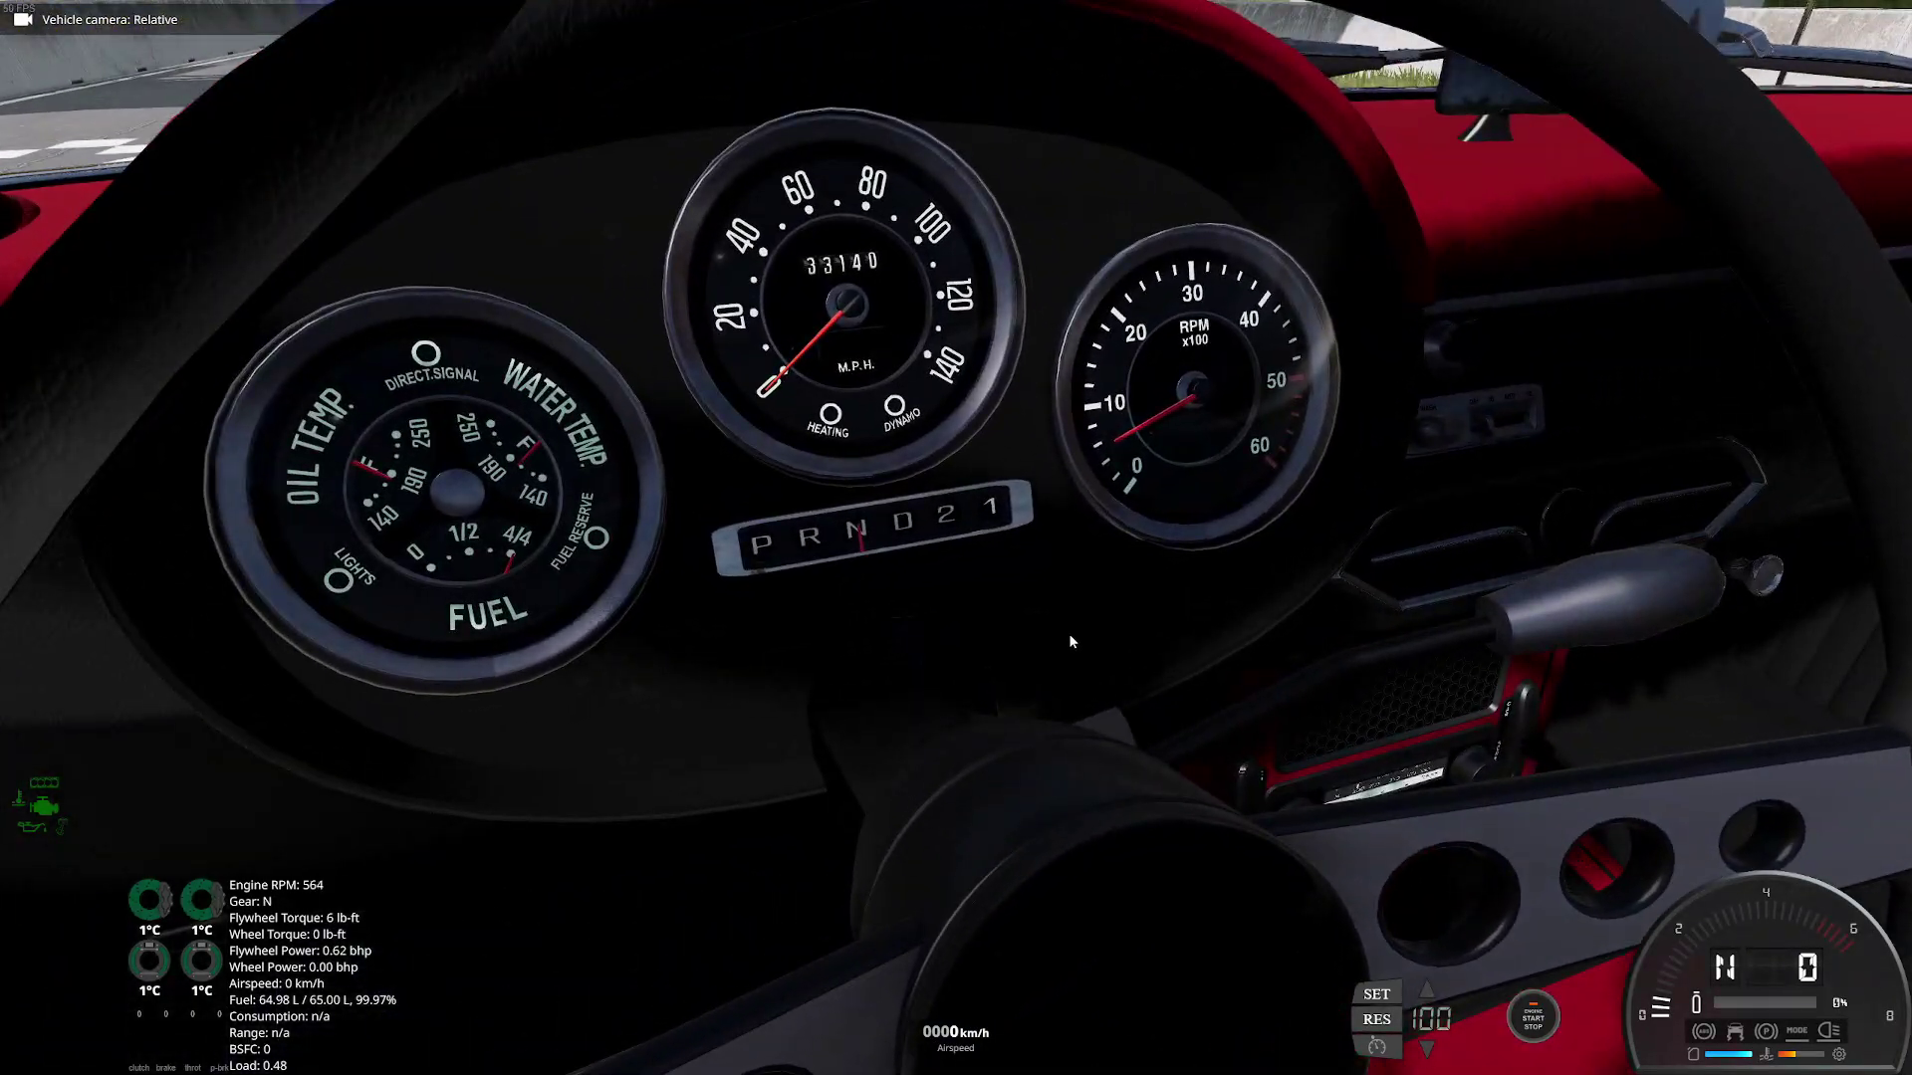
{"action": "key", "text": "z"}
{"action": "key", "text": "z"}
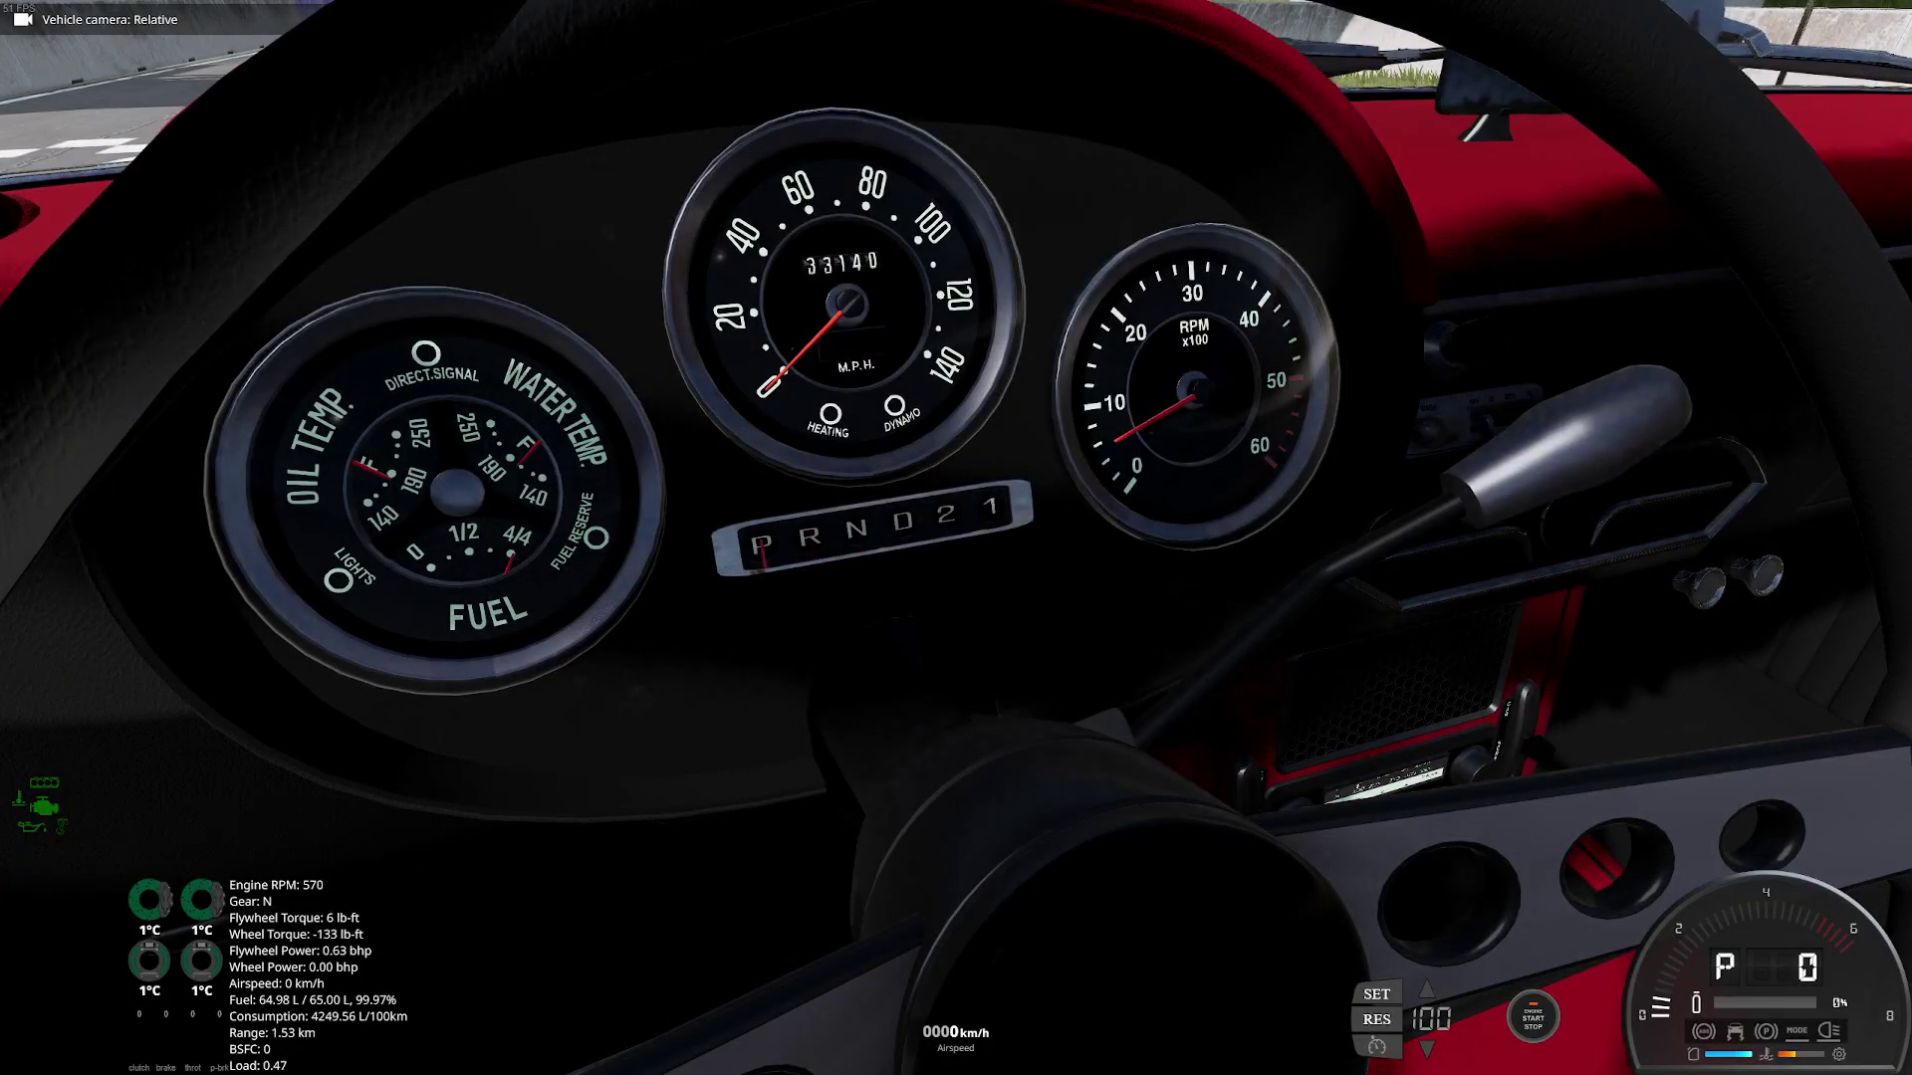
{"action": "key", "text": "a"}
{"action": "key", "text": "a"}
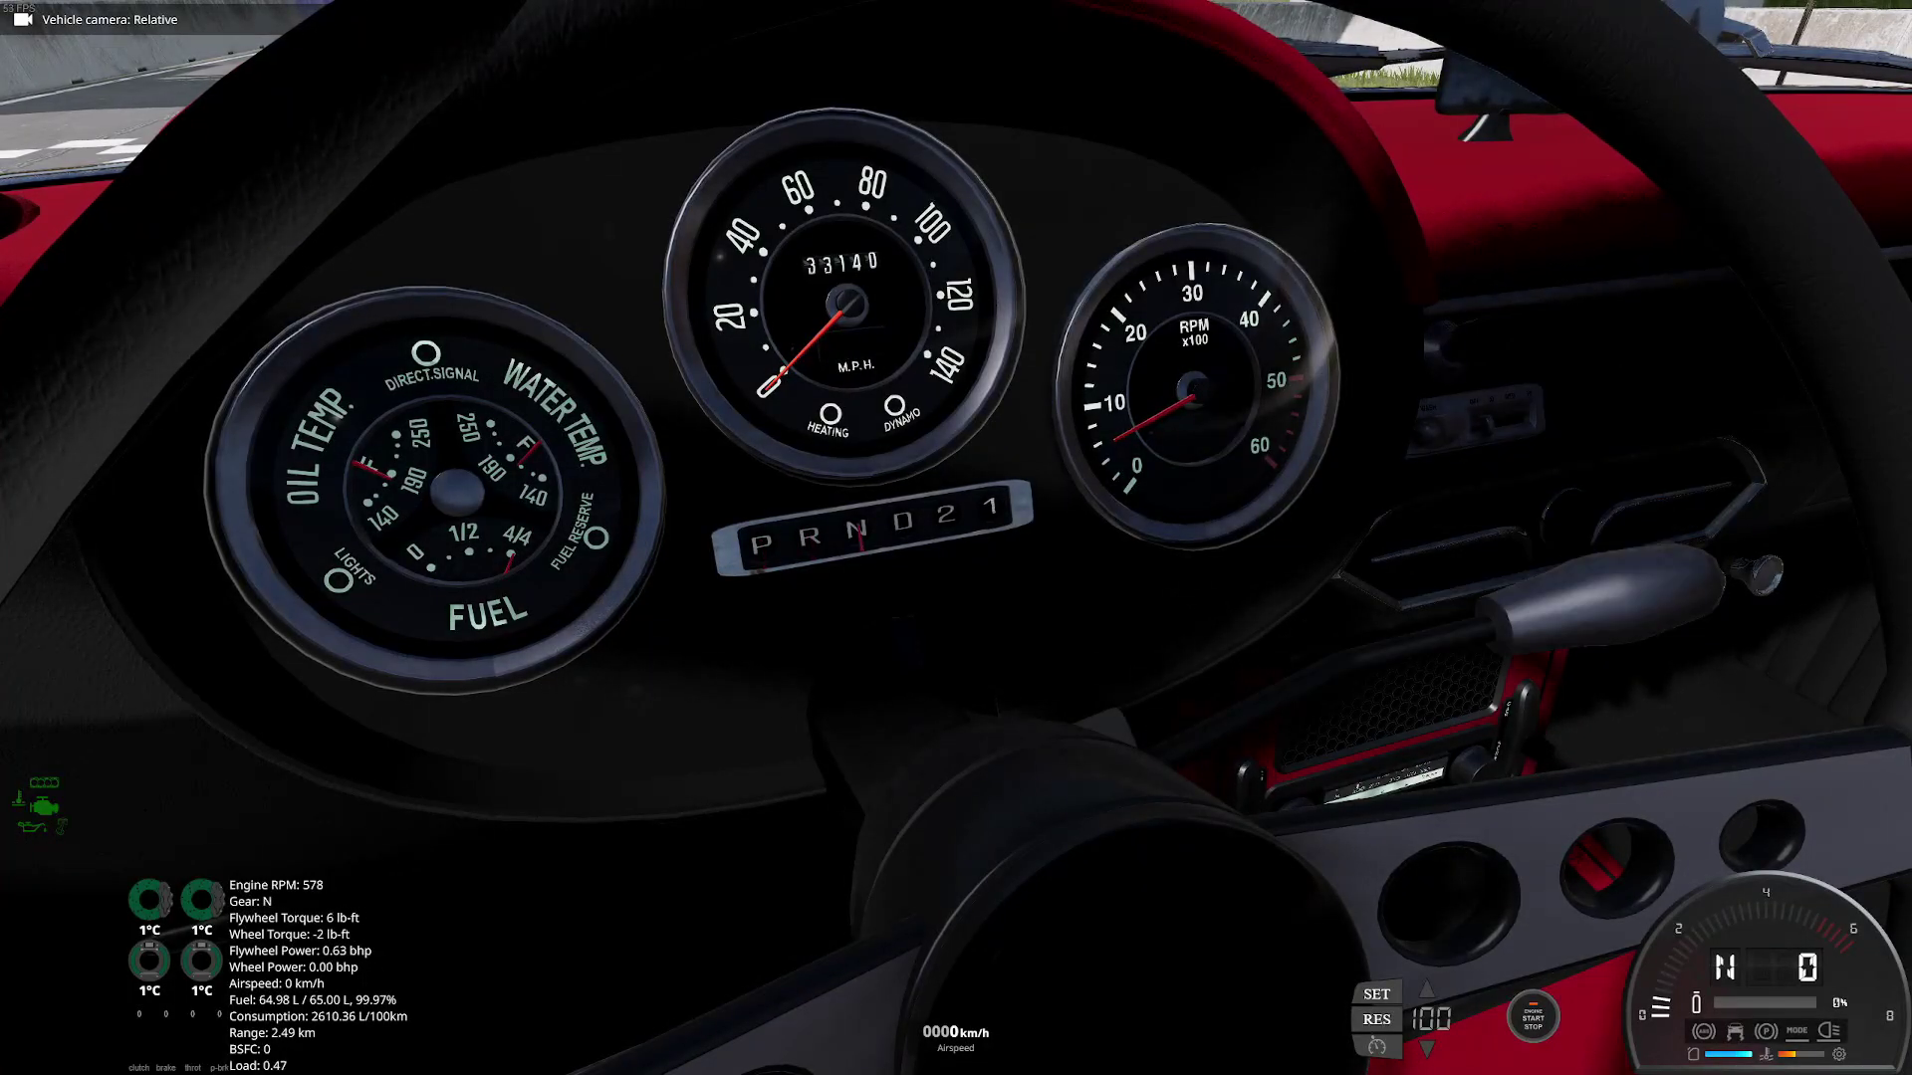
Run the column shifter up to position 1 and back down to Park to check its full travel
{"action": "key", "text": "n"}
{"action": "key", "text": "a"}
{"action": "key", "text": "a"}
{"action": "key", "text": "a"}
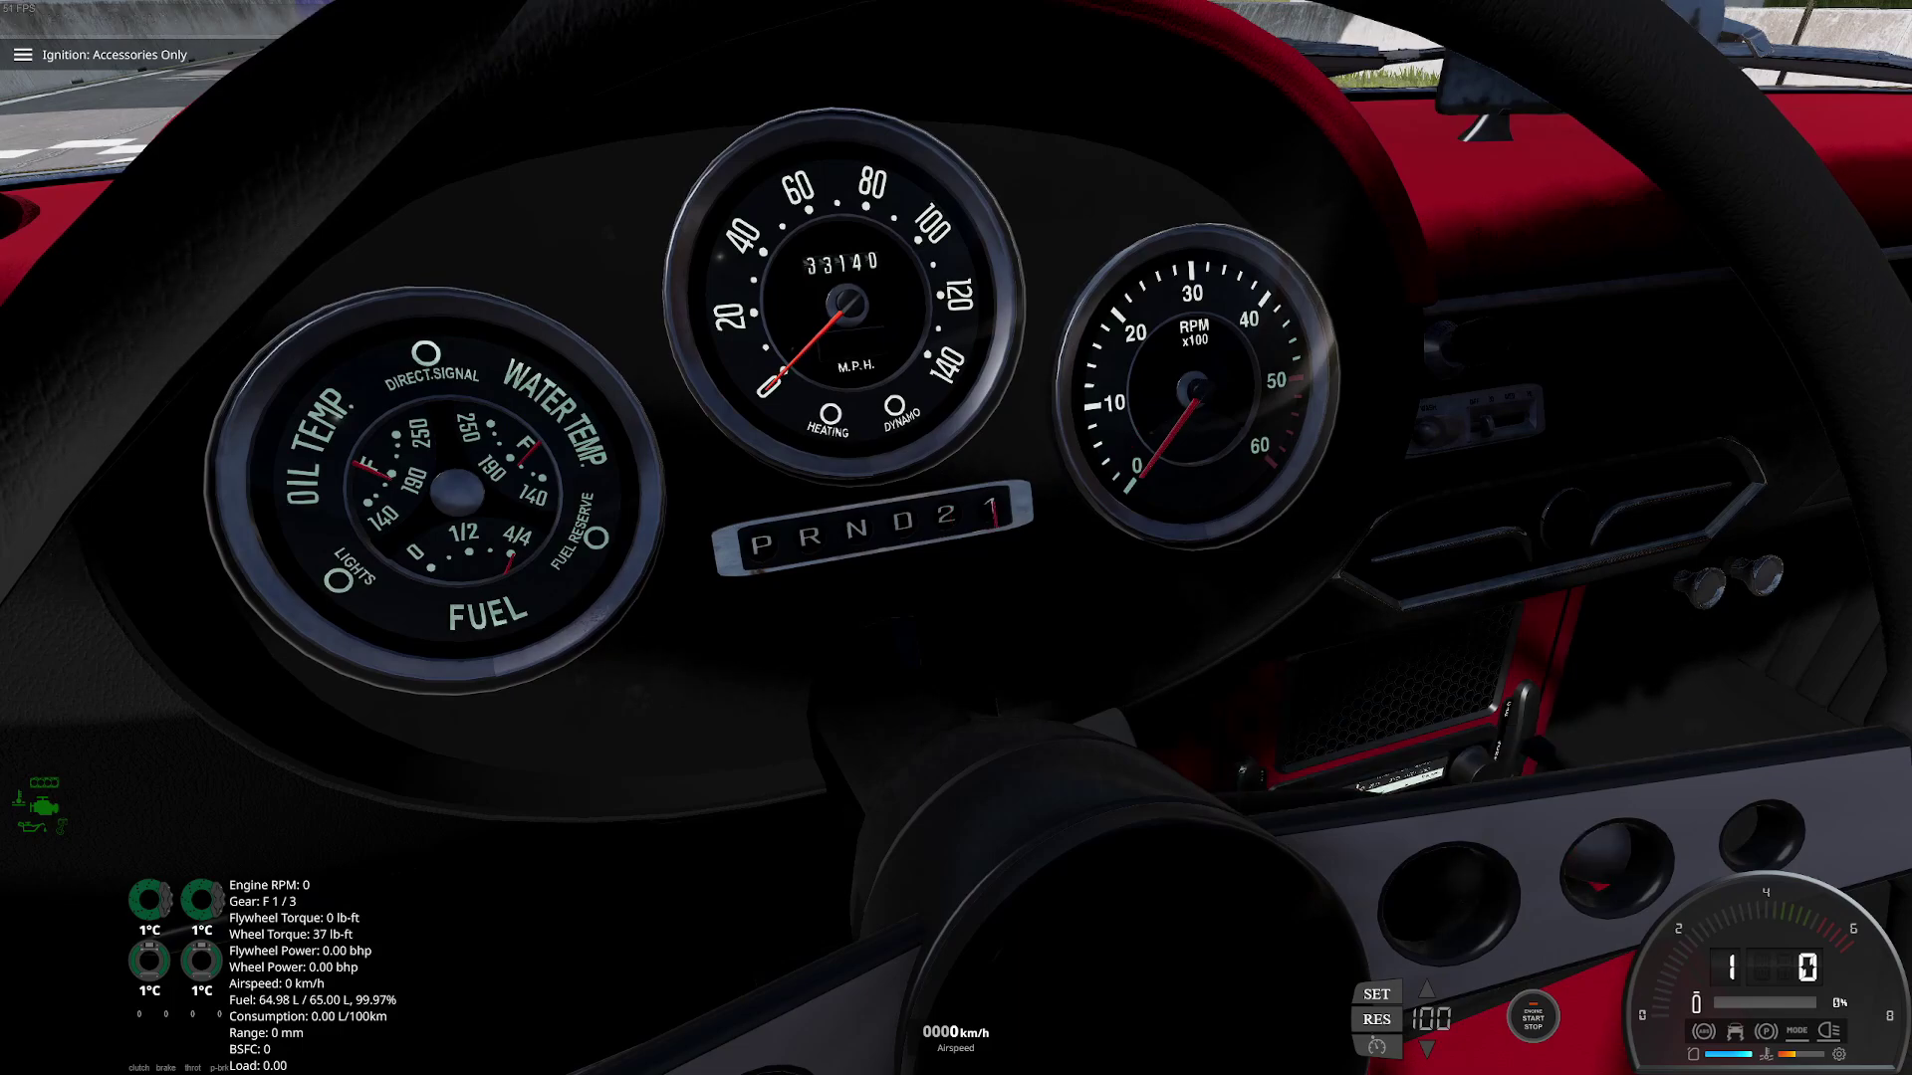
{"action": "key", "text": "z"}
{"action": "key", "text": "z"}
{"action": "key", "text": "z"}
{"action": "key", "text": "z"}
{"action": "key", "text": "z"}
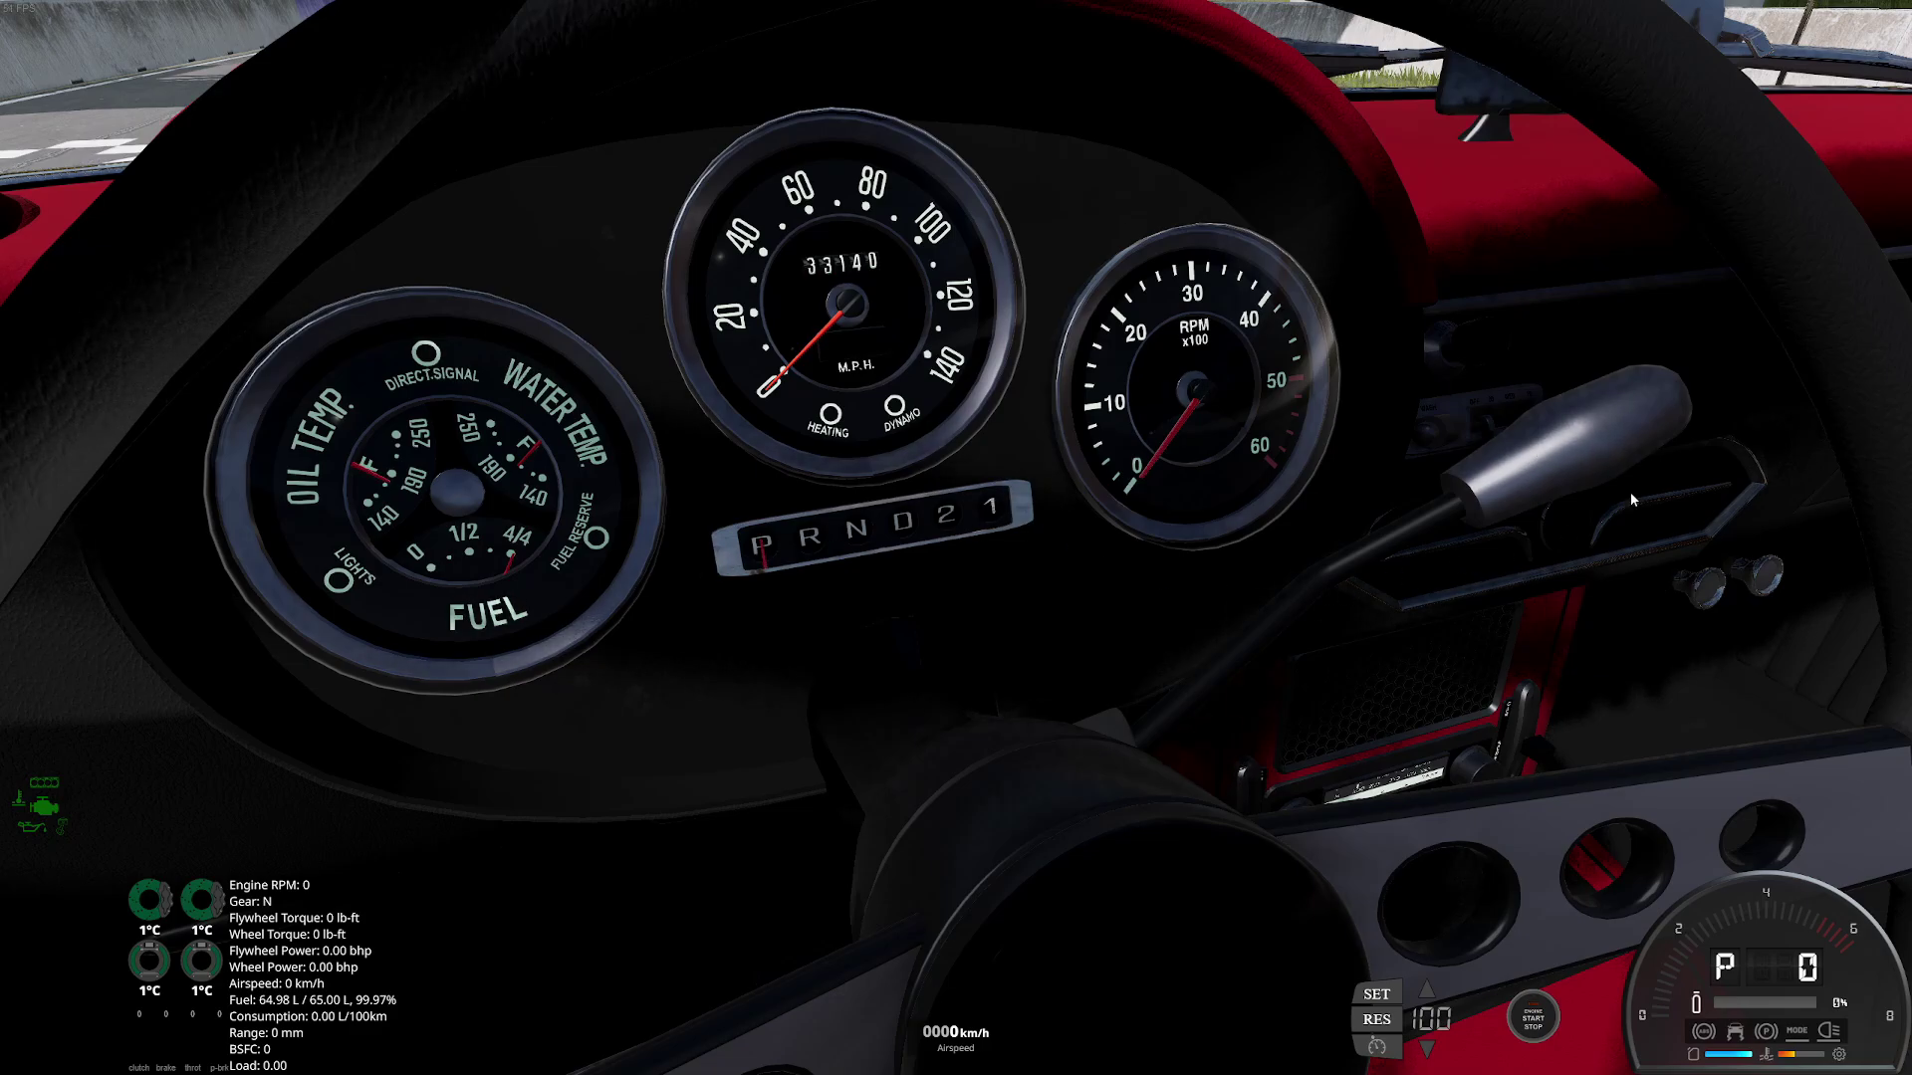
Move the relative camera close to the dashboard's light knob and toggle the headlights on and off to check its animation
{"action": "key", "text": "d"}
{"action": "key", "text": "d"}
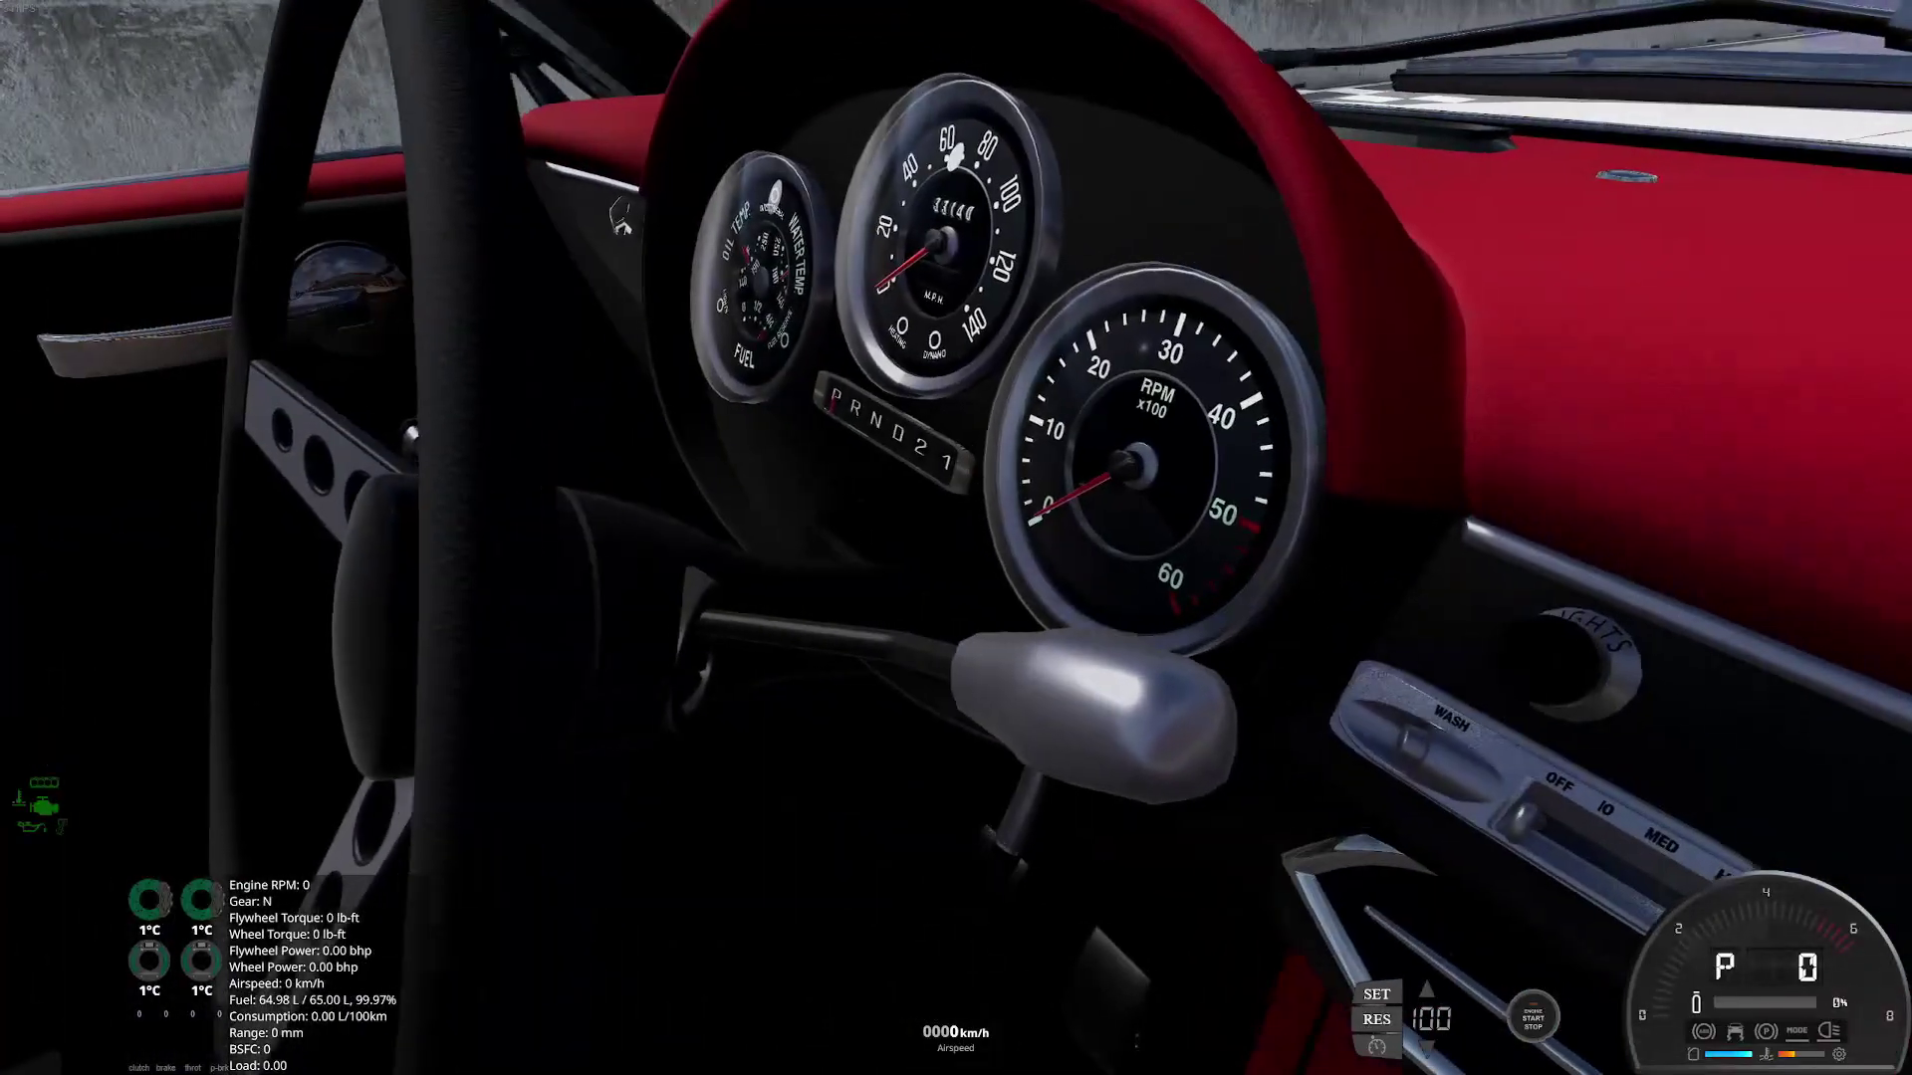
{"action": "key", "text": "d"}
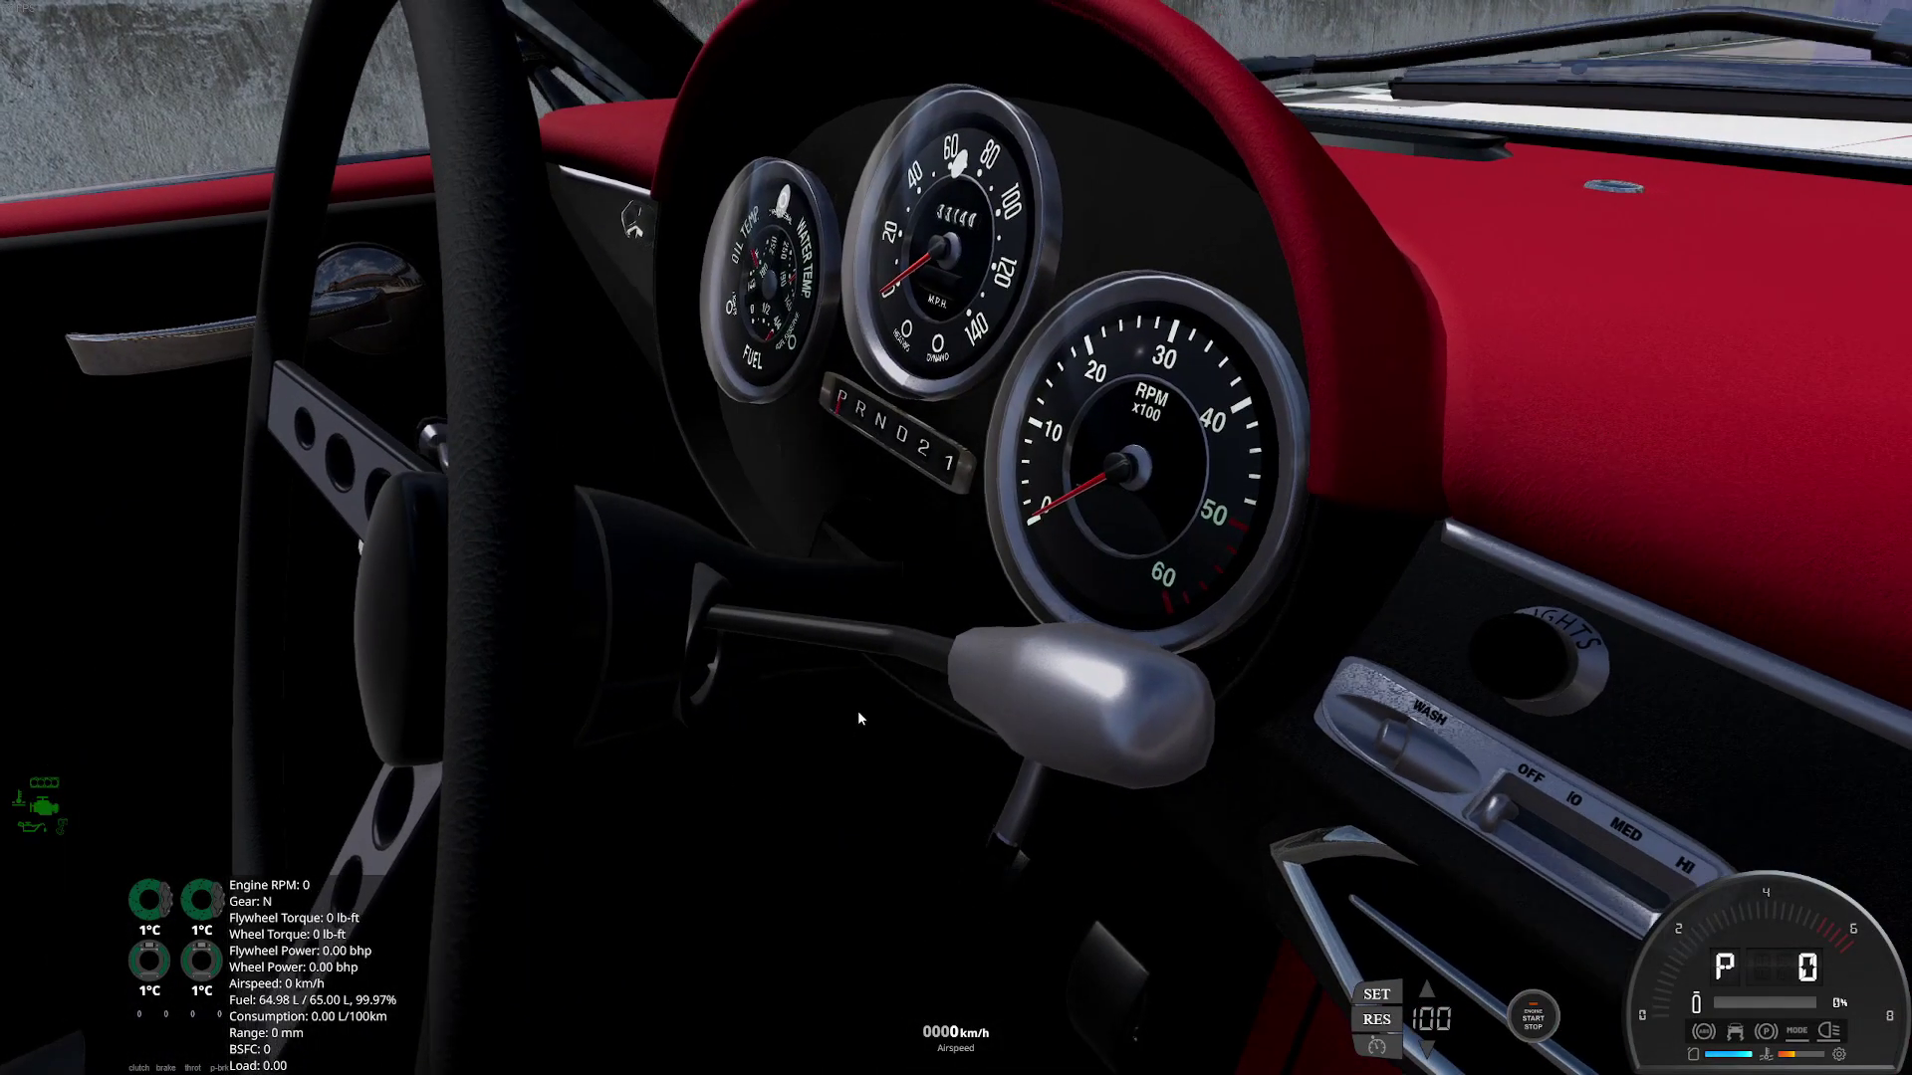
{"action": "key", "text": "w"}
{"action": "key", "text": "d"}
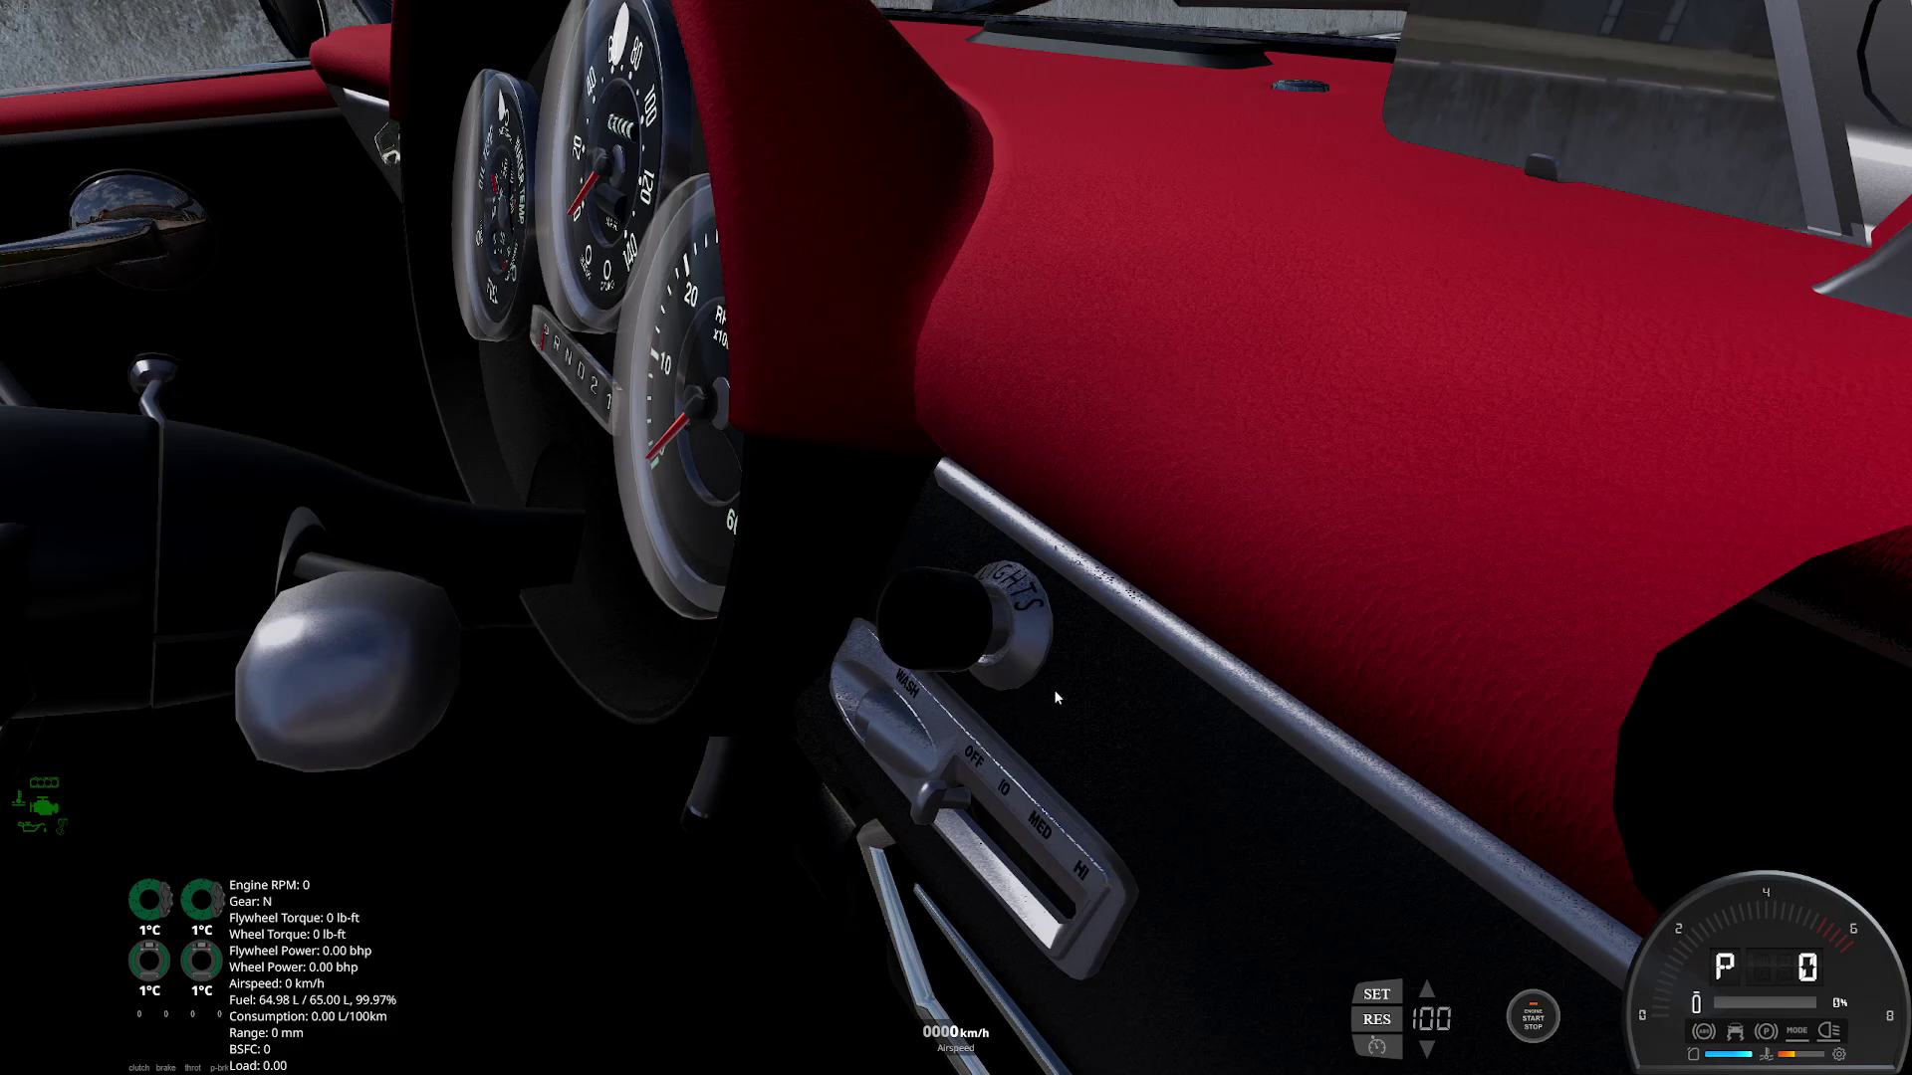
{"action": "left_click", "coordinate": [1062, 665]}
{"action": "left_click", "coordinate": [1064, 661]}
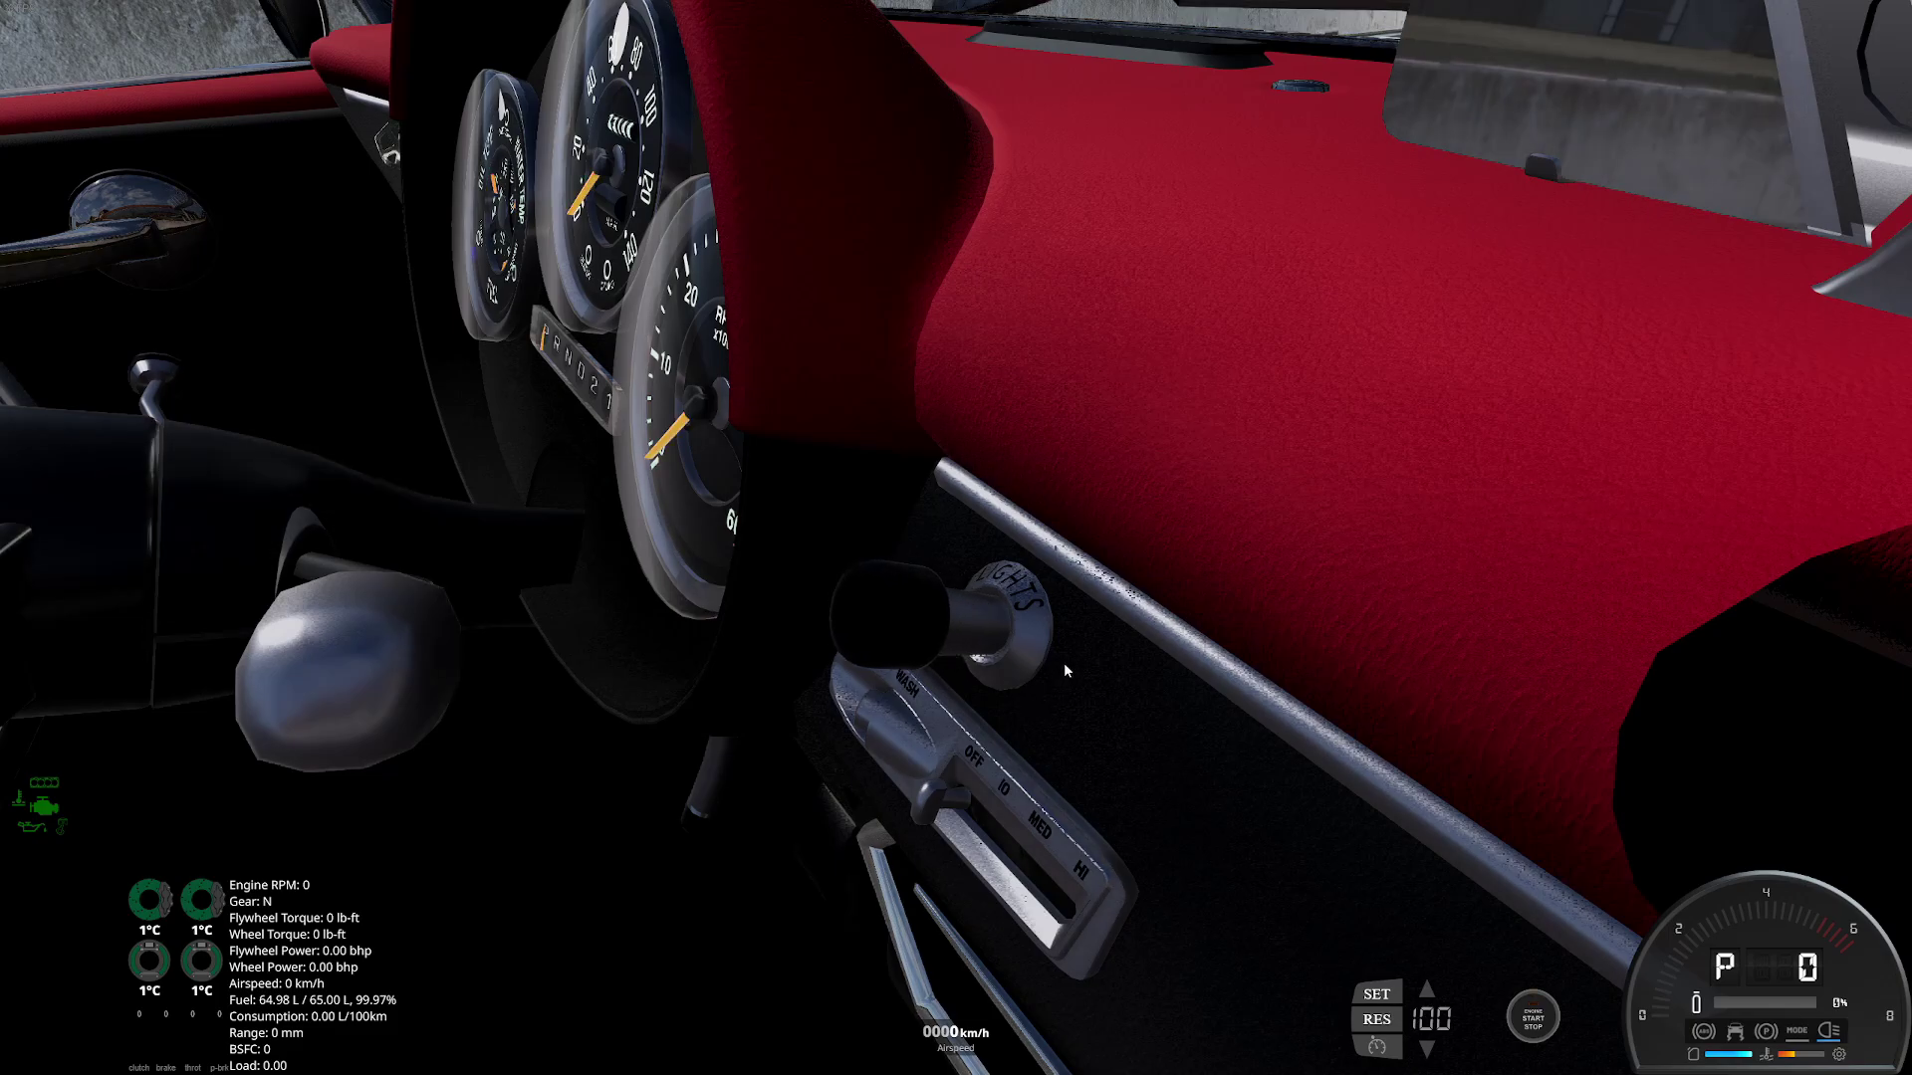
{"action": "key", "text": "n"}
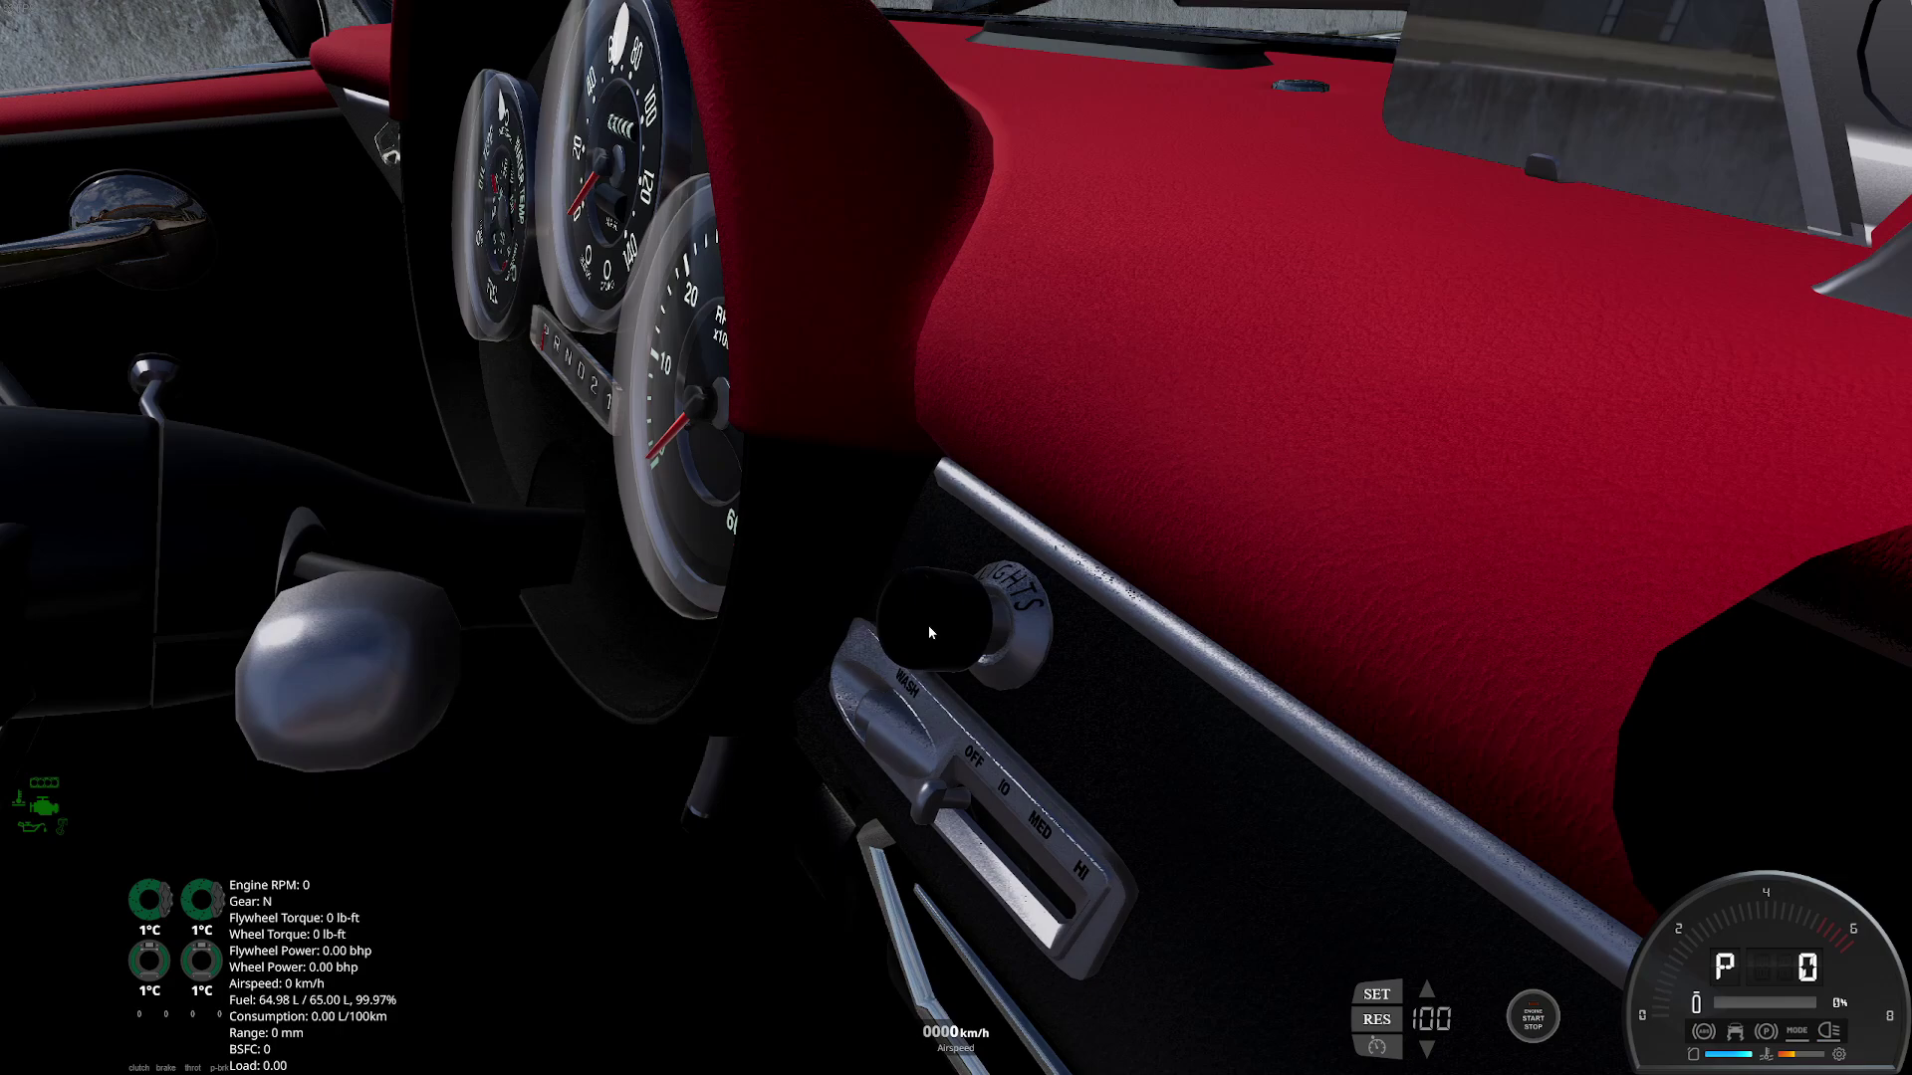
{"action": "left_click", "coordinate": [1005, 631]}
{"action": "left_click", "coordinate": [1006, 631]}
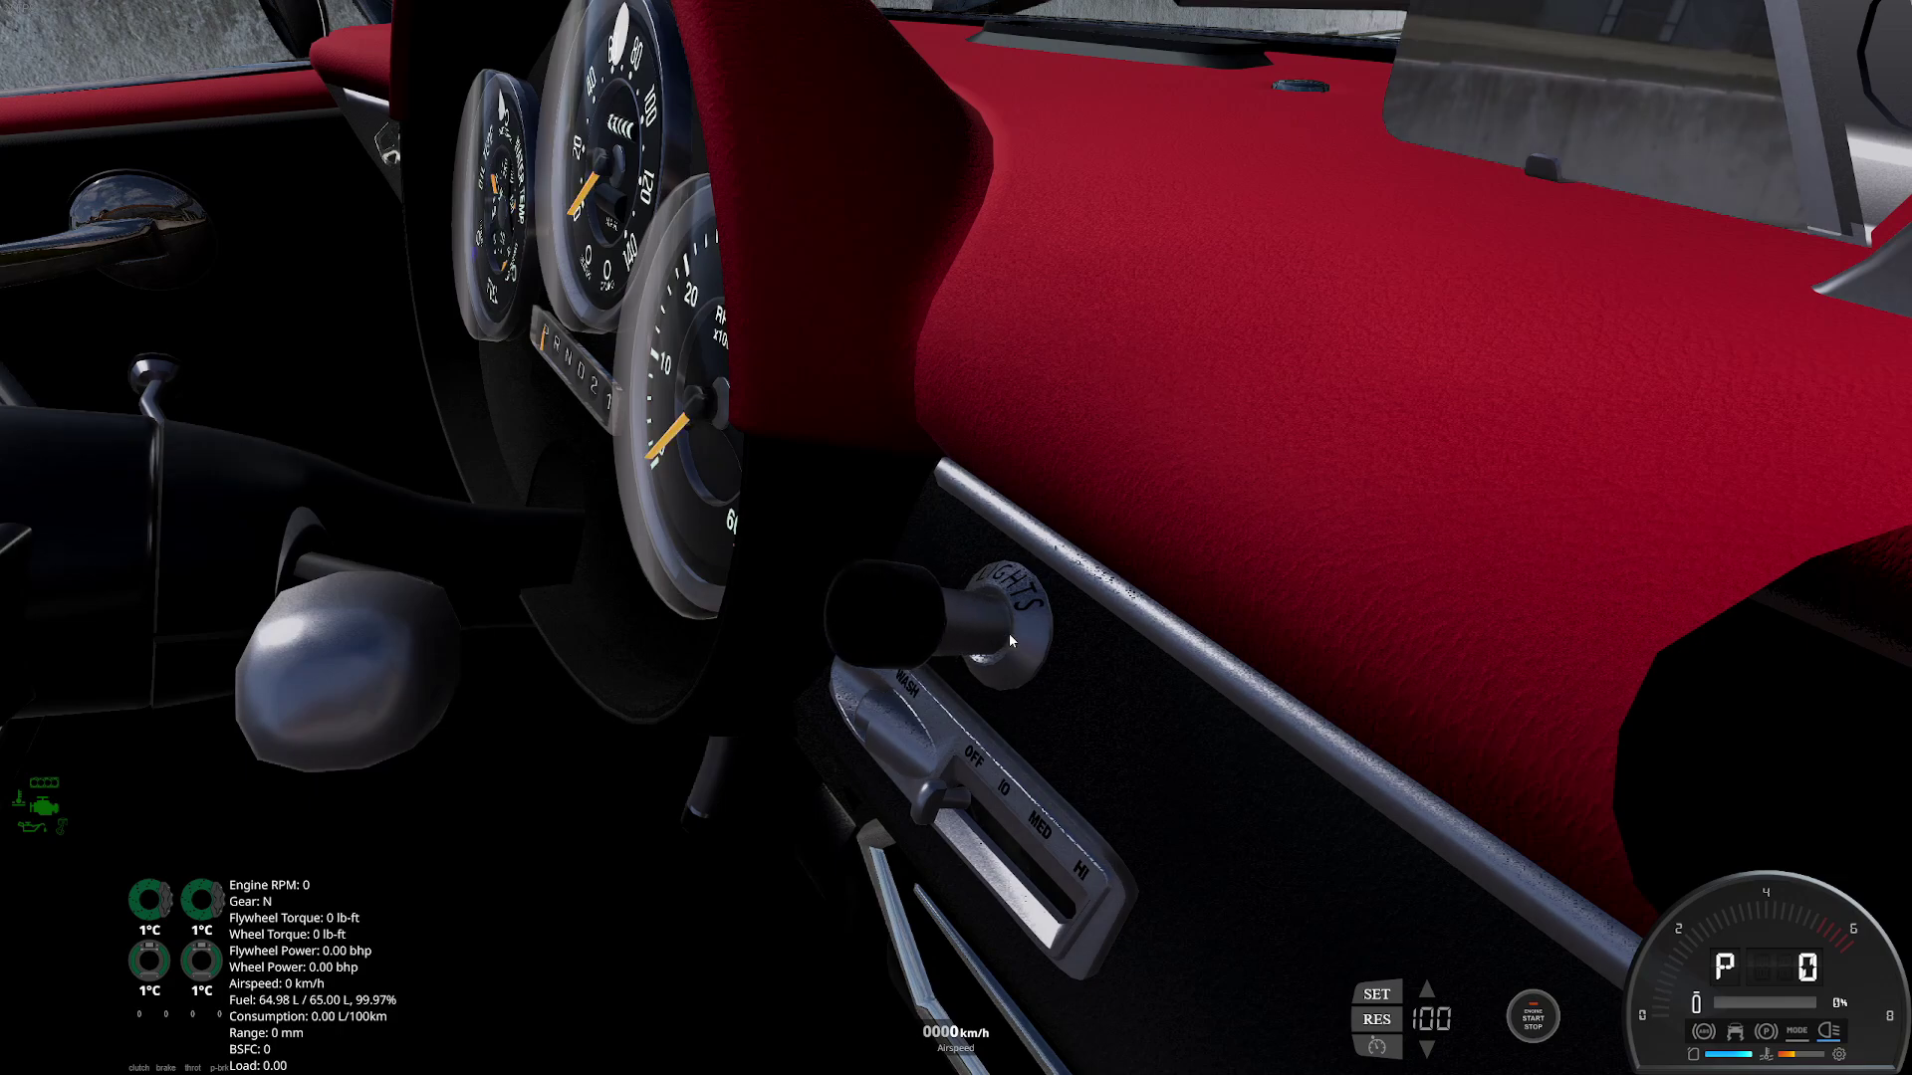
{"action": "left_click", "coordinate": [1020, 655]}
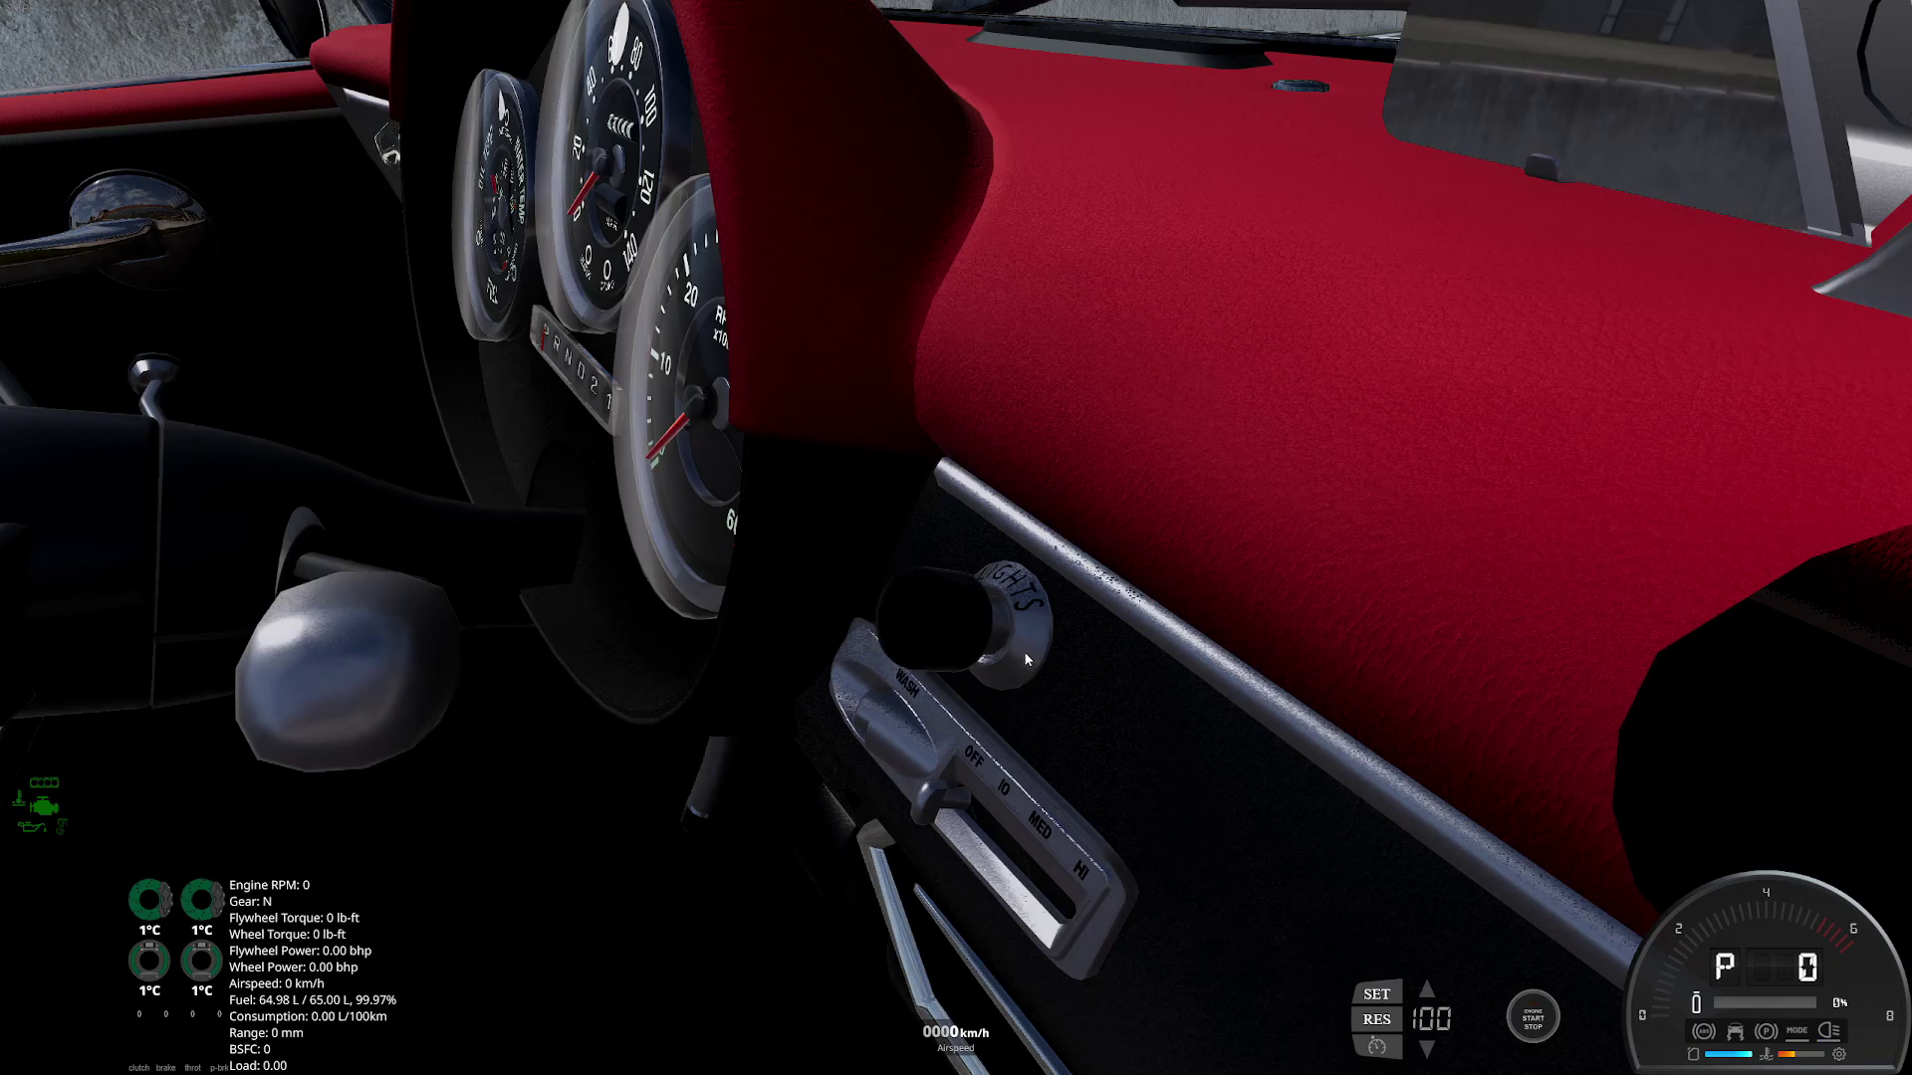
Move the relative camera out to the front grille and toggle the headlights on and off to check the sliding headlight cover
{"action": "key", "text": "d"}
{"action": "key", "text": "d"}
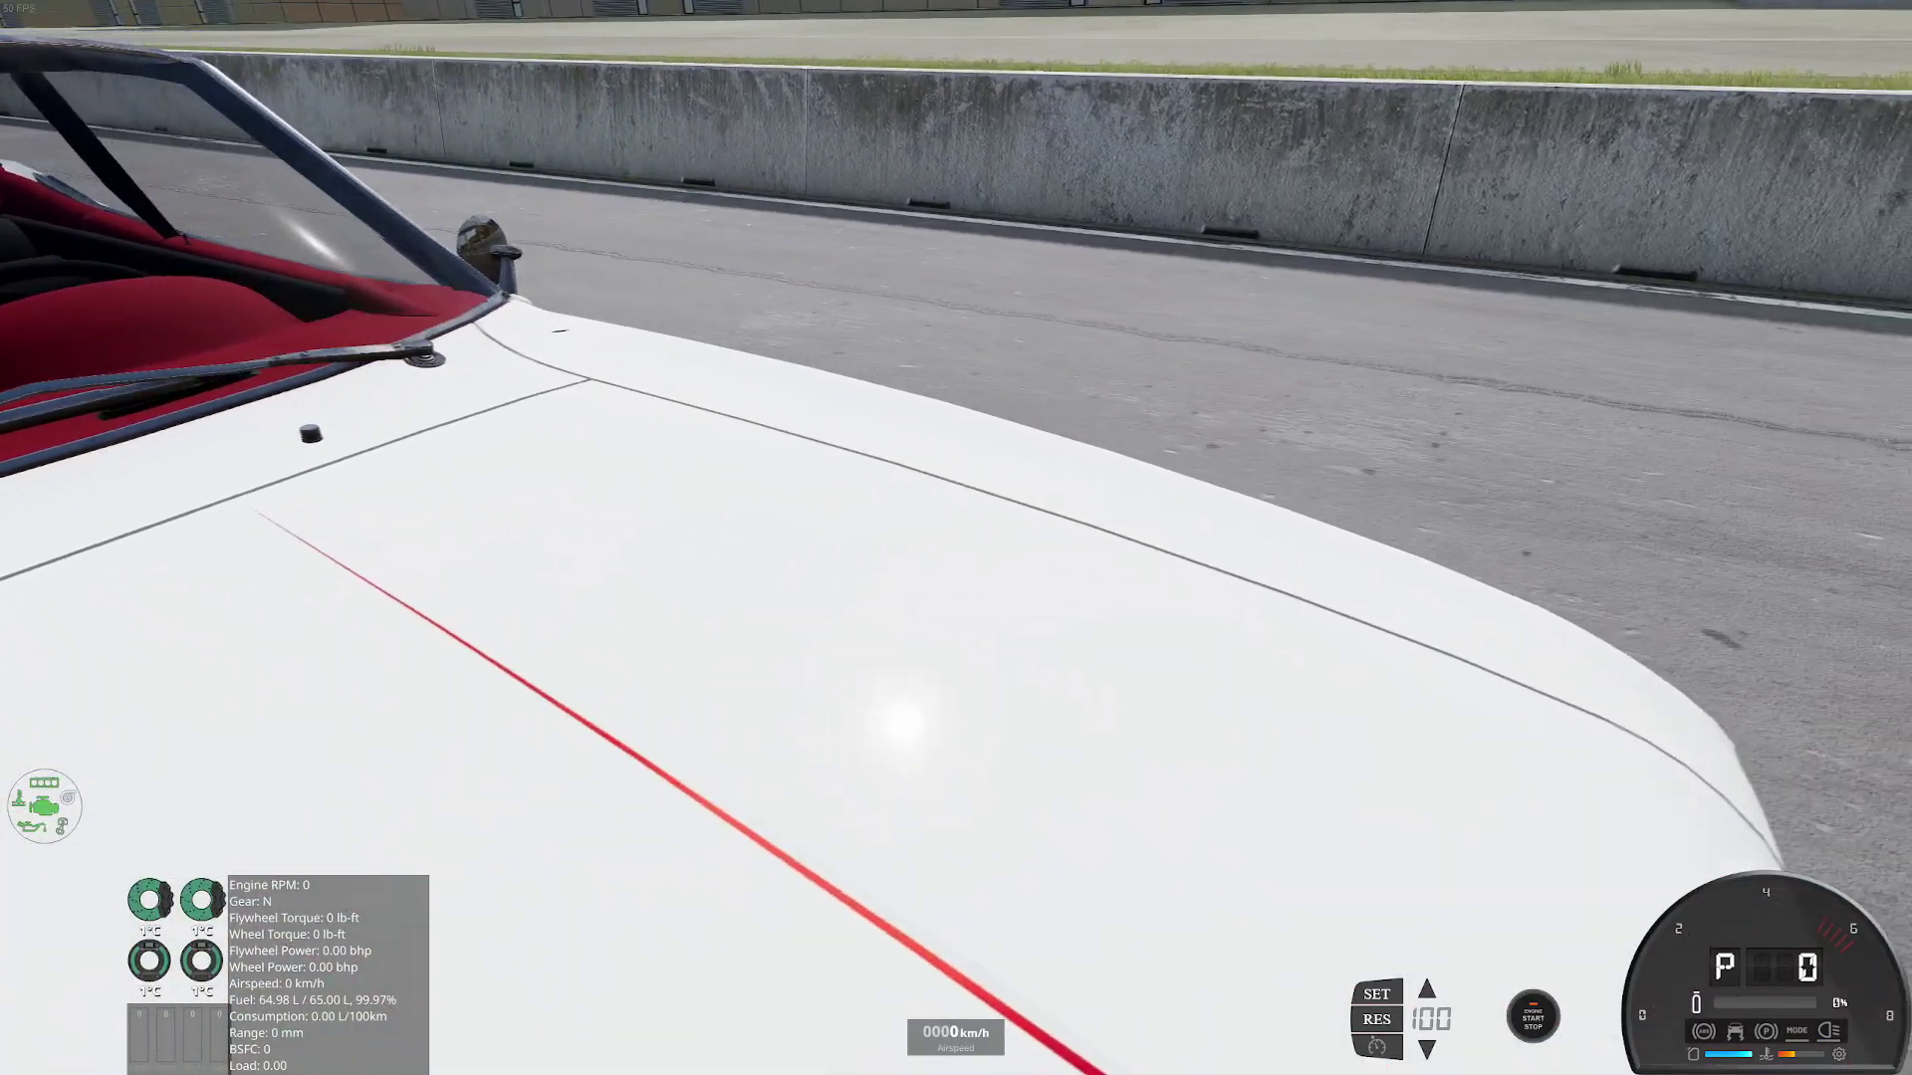
{"action": "key", "text": "d"}
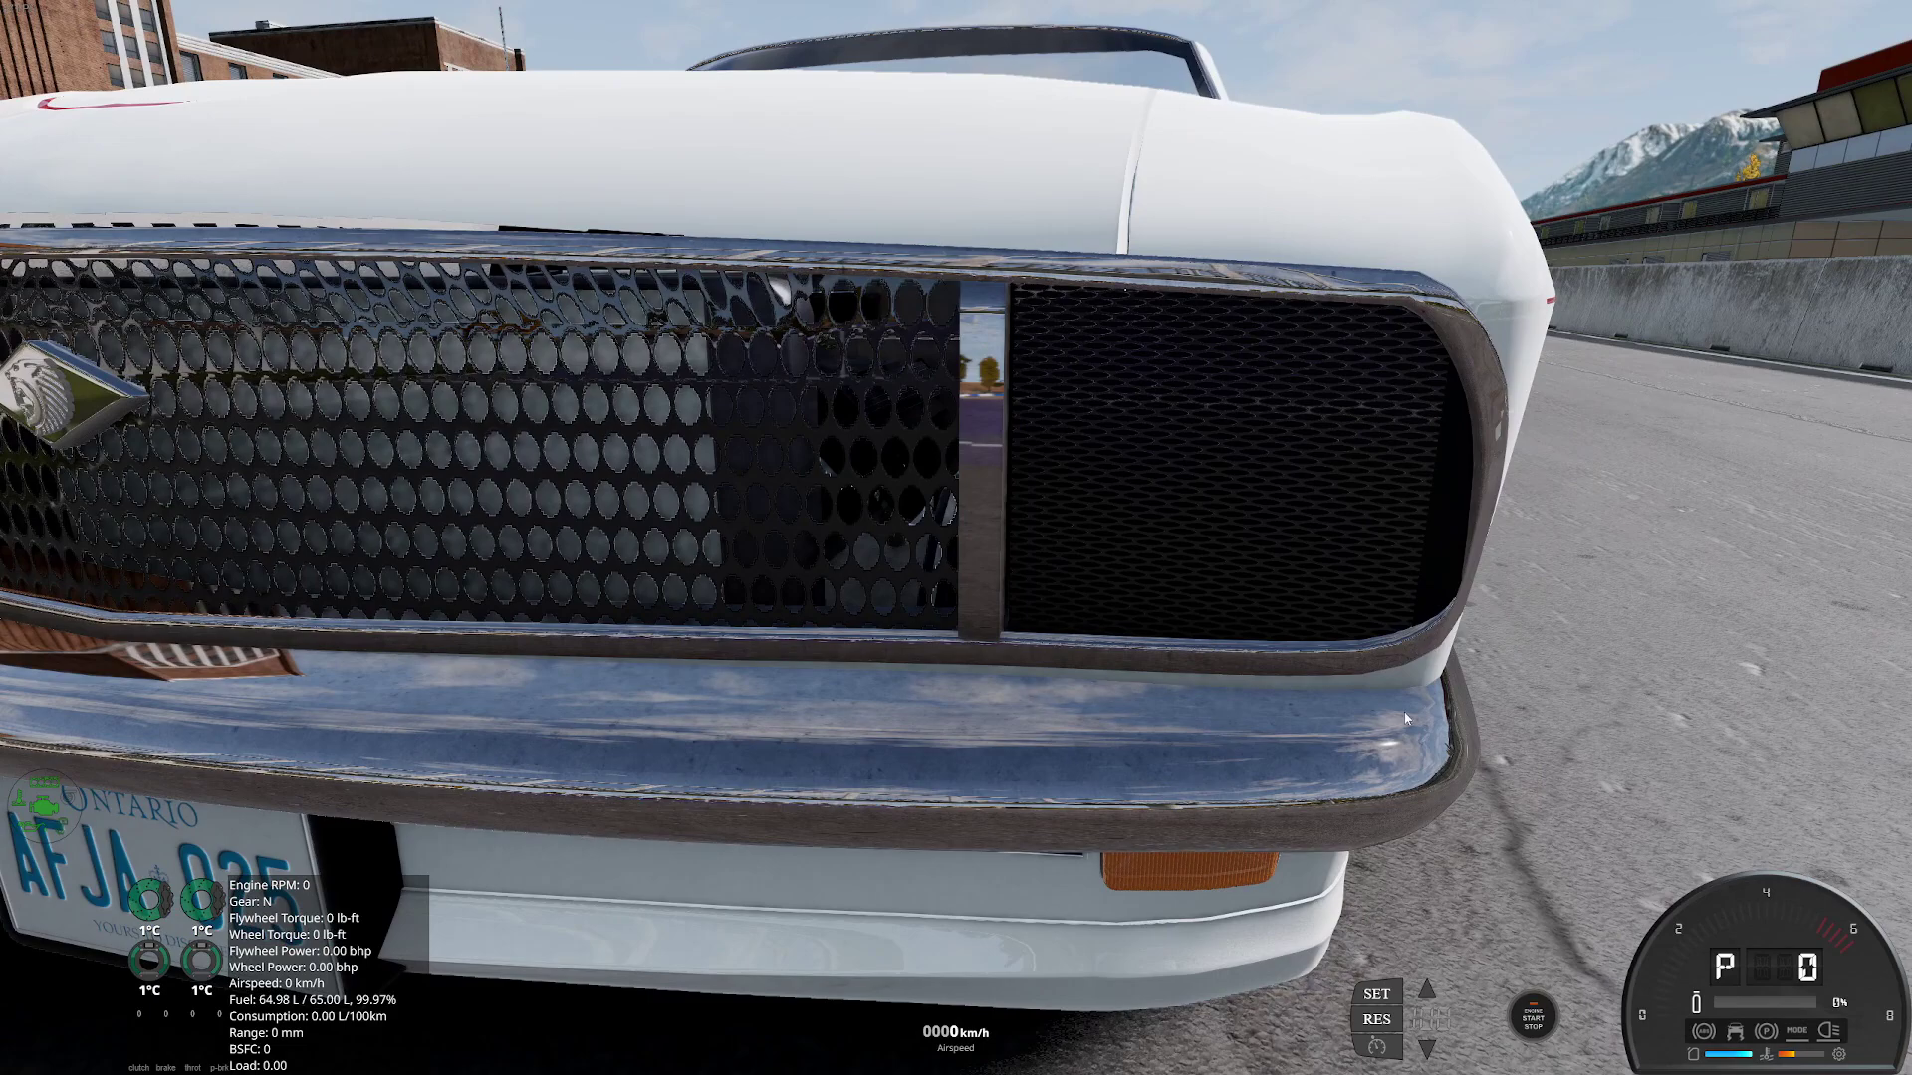
{"action": "key", "text": "n"}
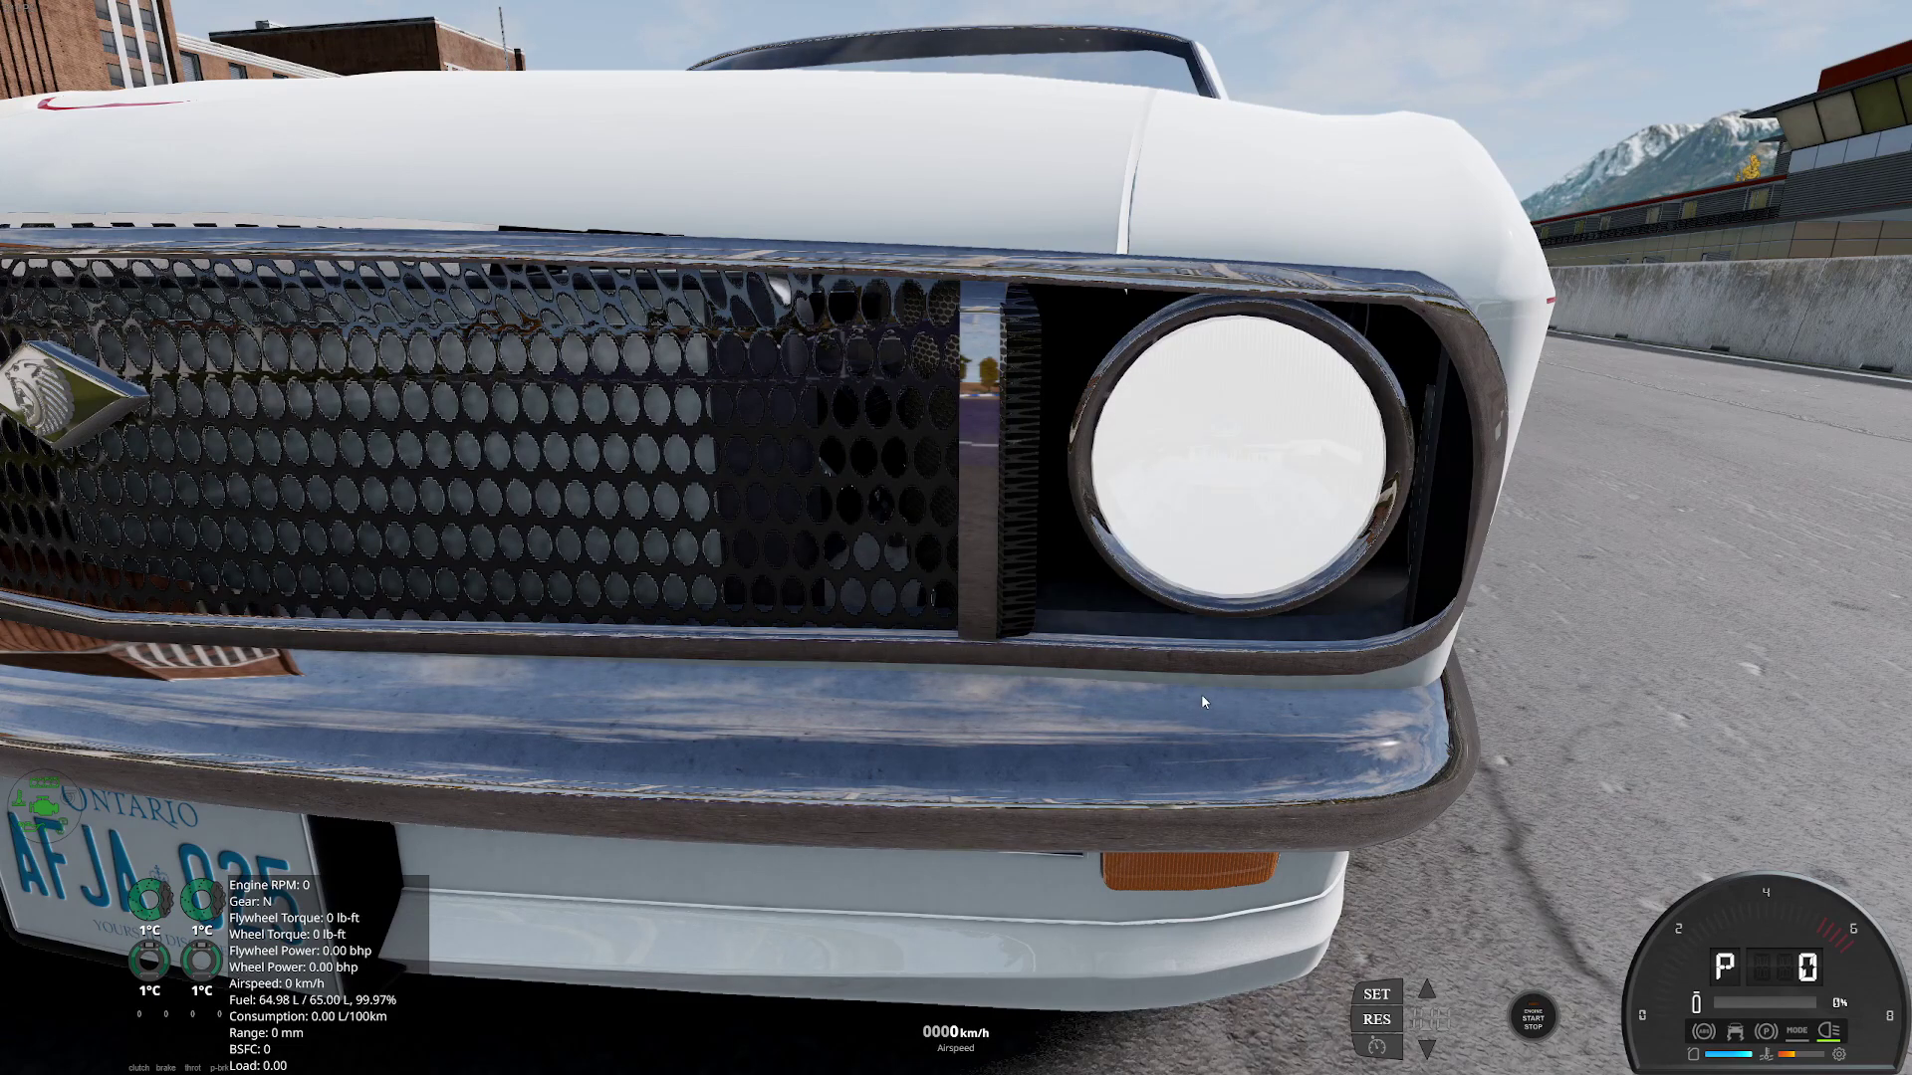
{"action": "left_click_drag", "start_coordinate": [1133, 689], "coordinate": [1153, 605]}
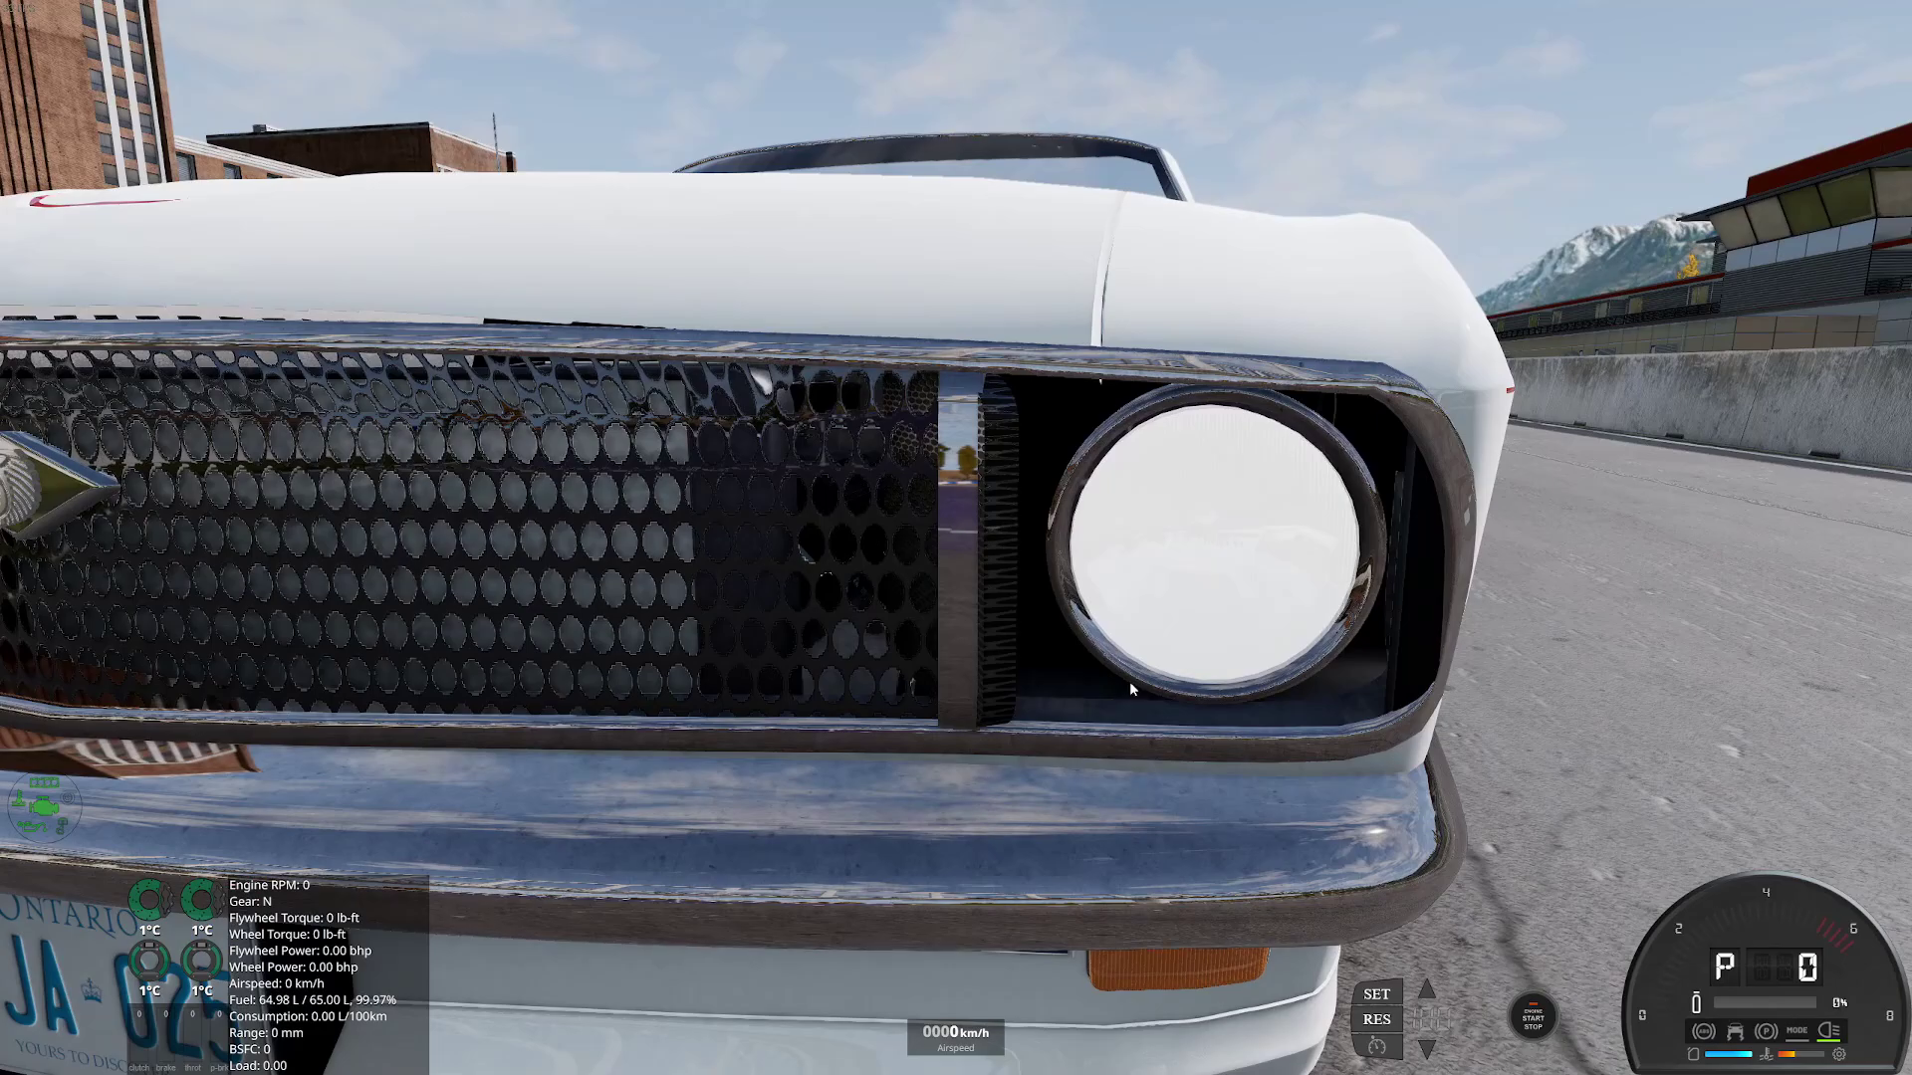
{"action": "key", "text": "n"}
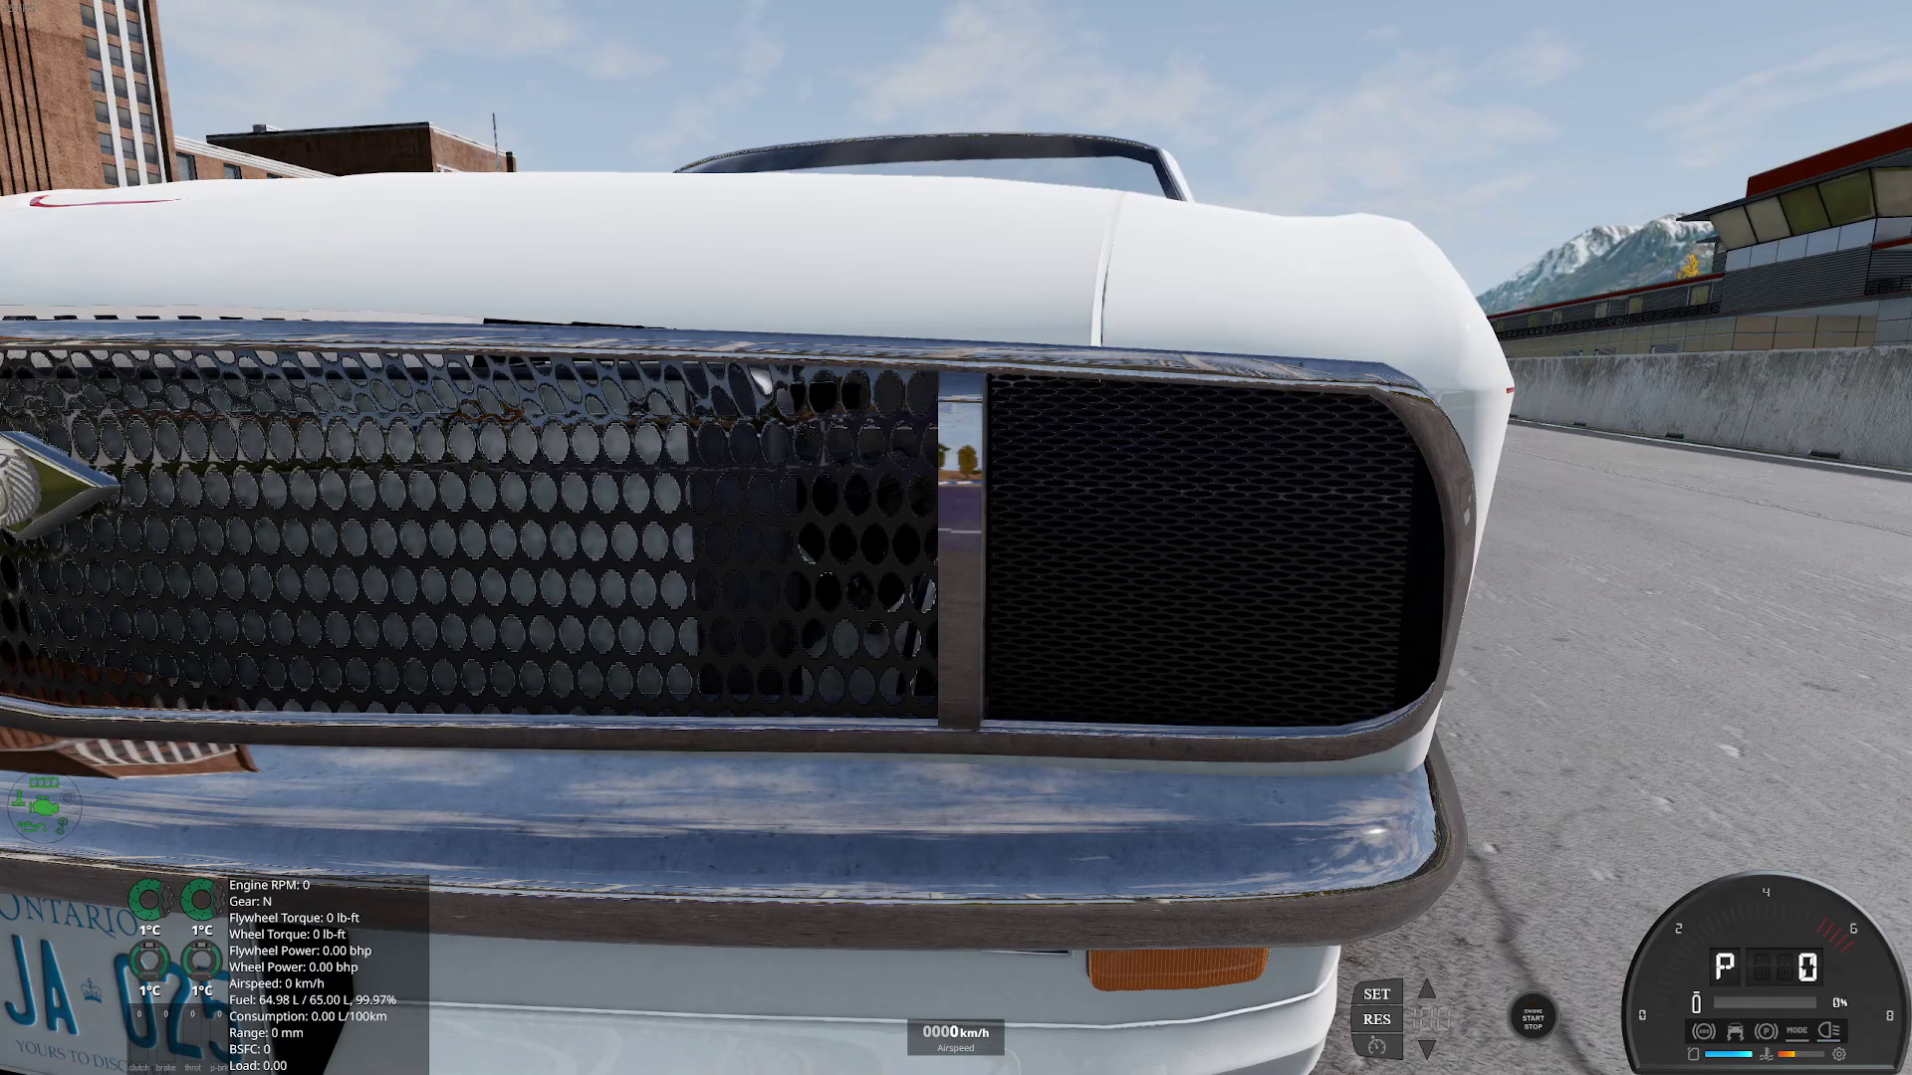
Turn the headlights back on and inspect the opened headlight cover up close and from behind the grille
{"action": "key", "text": "n"}
{"action": "key", "text": "w"}
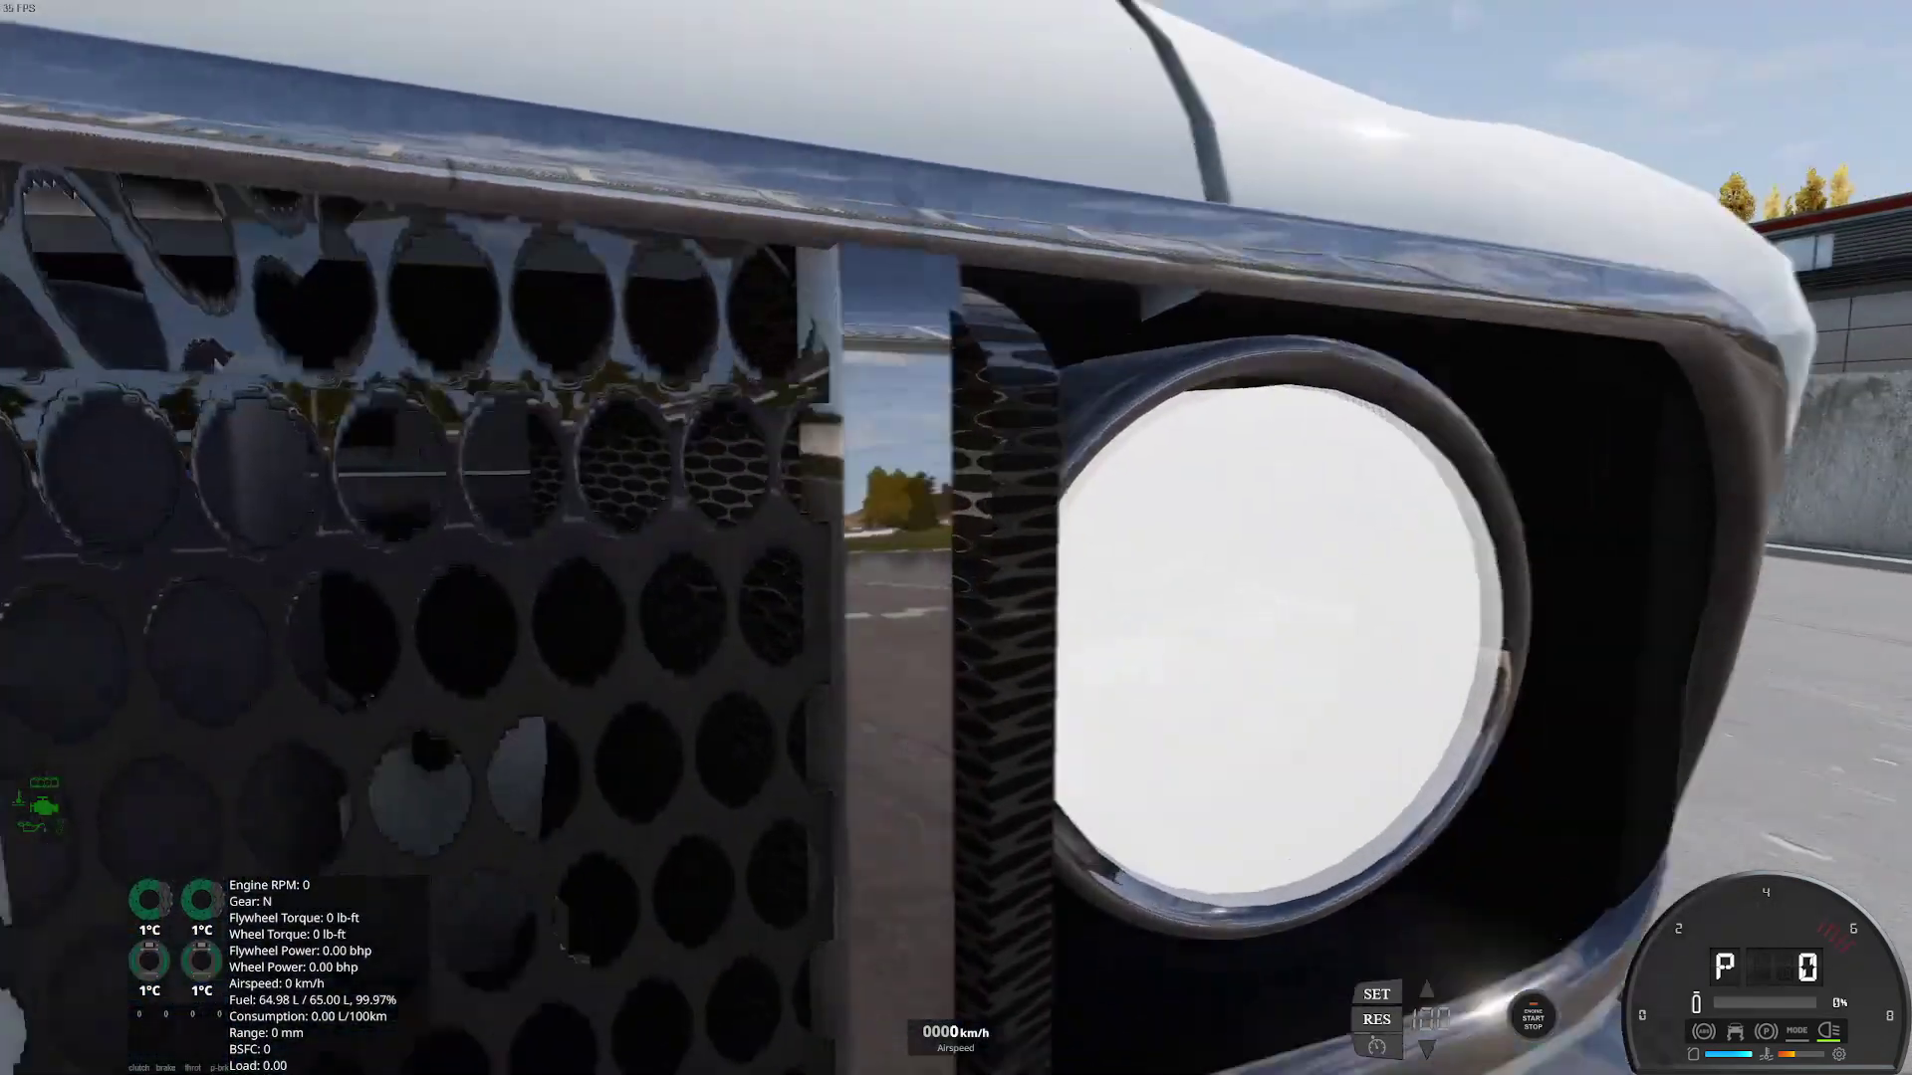
{"action": "key", "text": "s"}
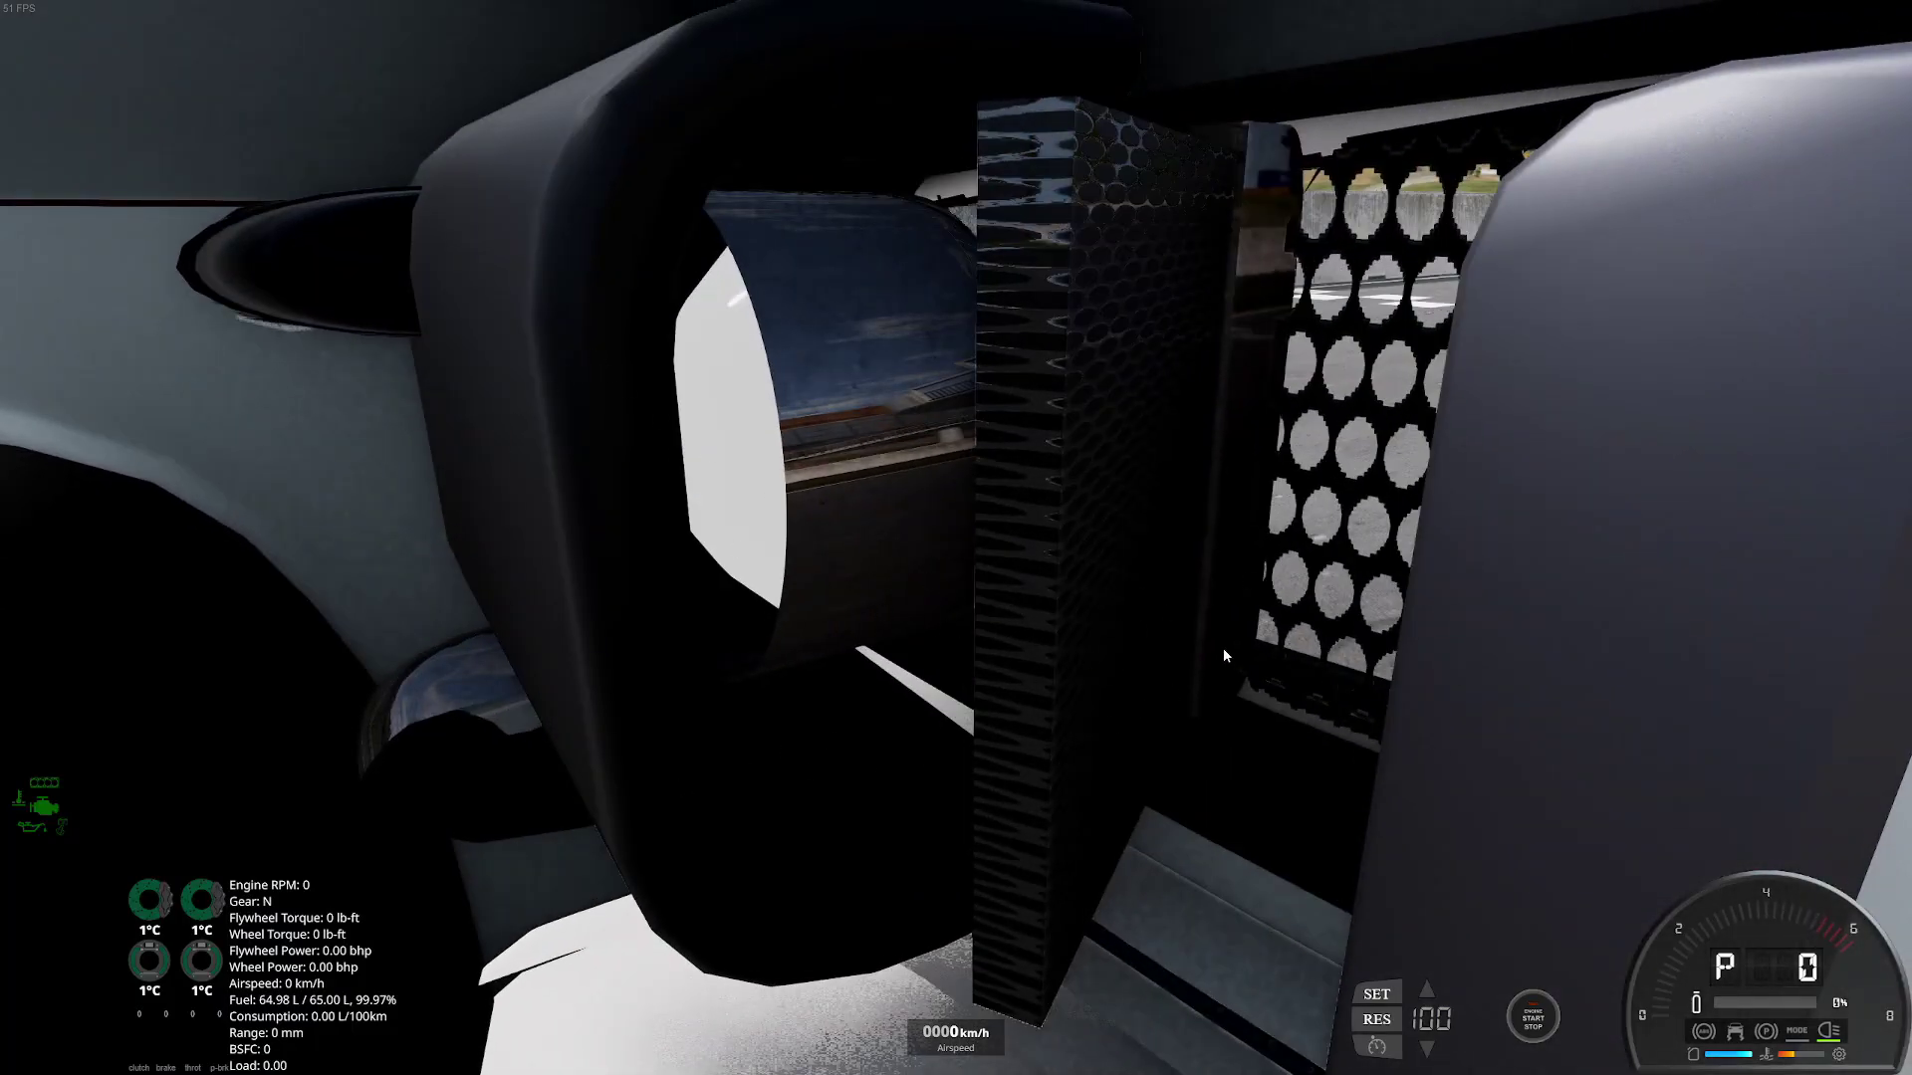
Bring the camera to the cooling fan in the engine bay and start the engine to watch the fan's animation
{"action": "left_click_drag", "start_coordinate": [1225, 655], "coordinate": [598, 557]}
{"action": "key", "text": "w"}
{"action": "key", "text": "a"}
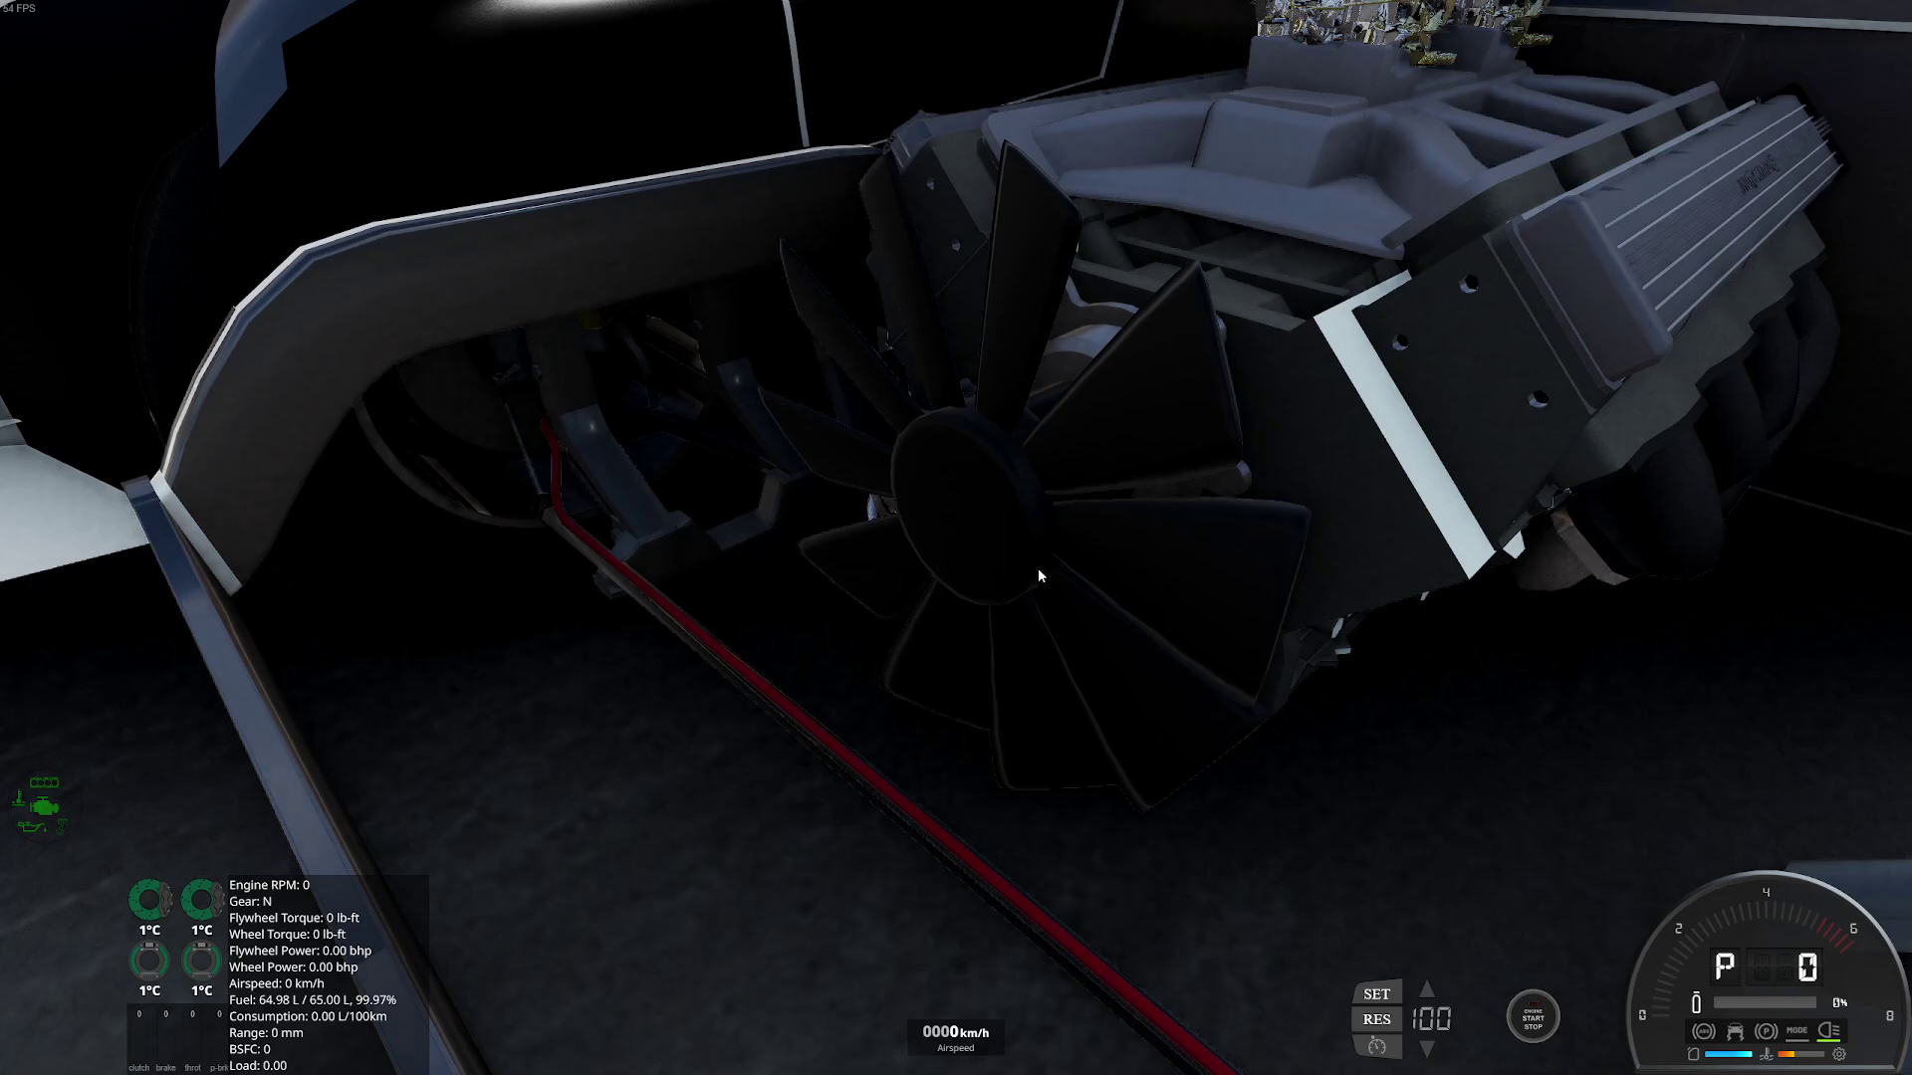
{"action": "key", "text": "i"}
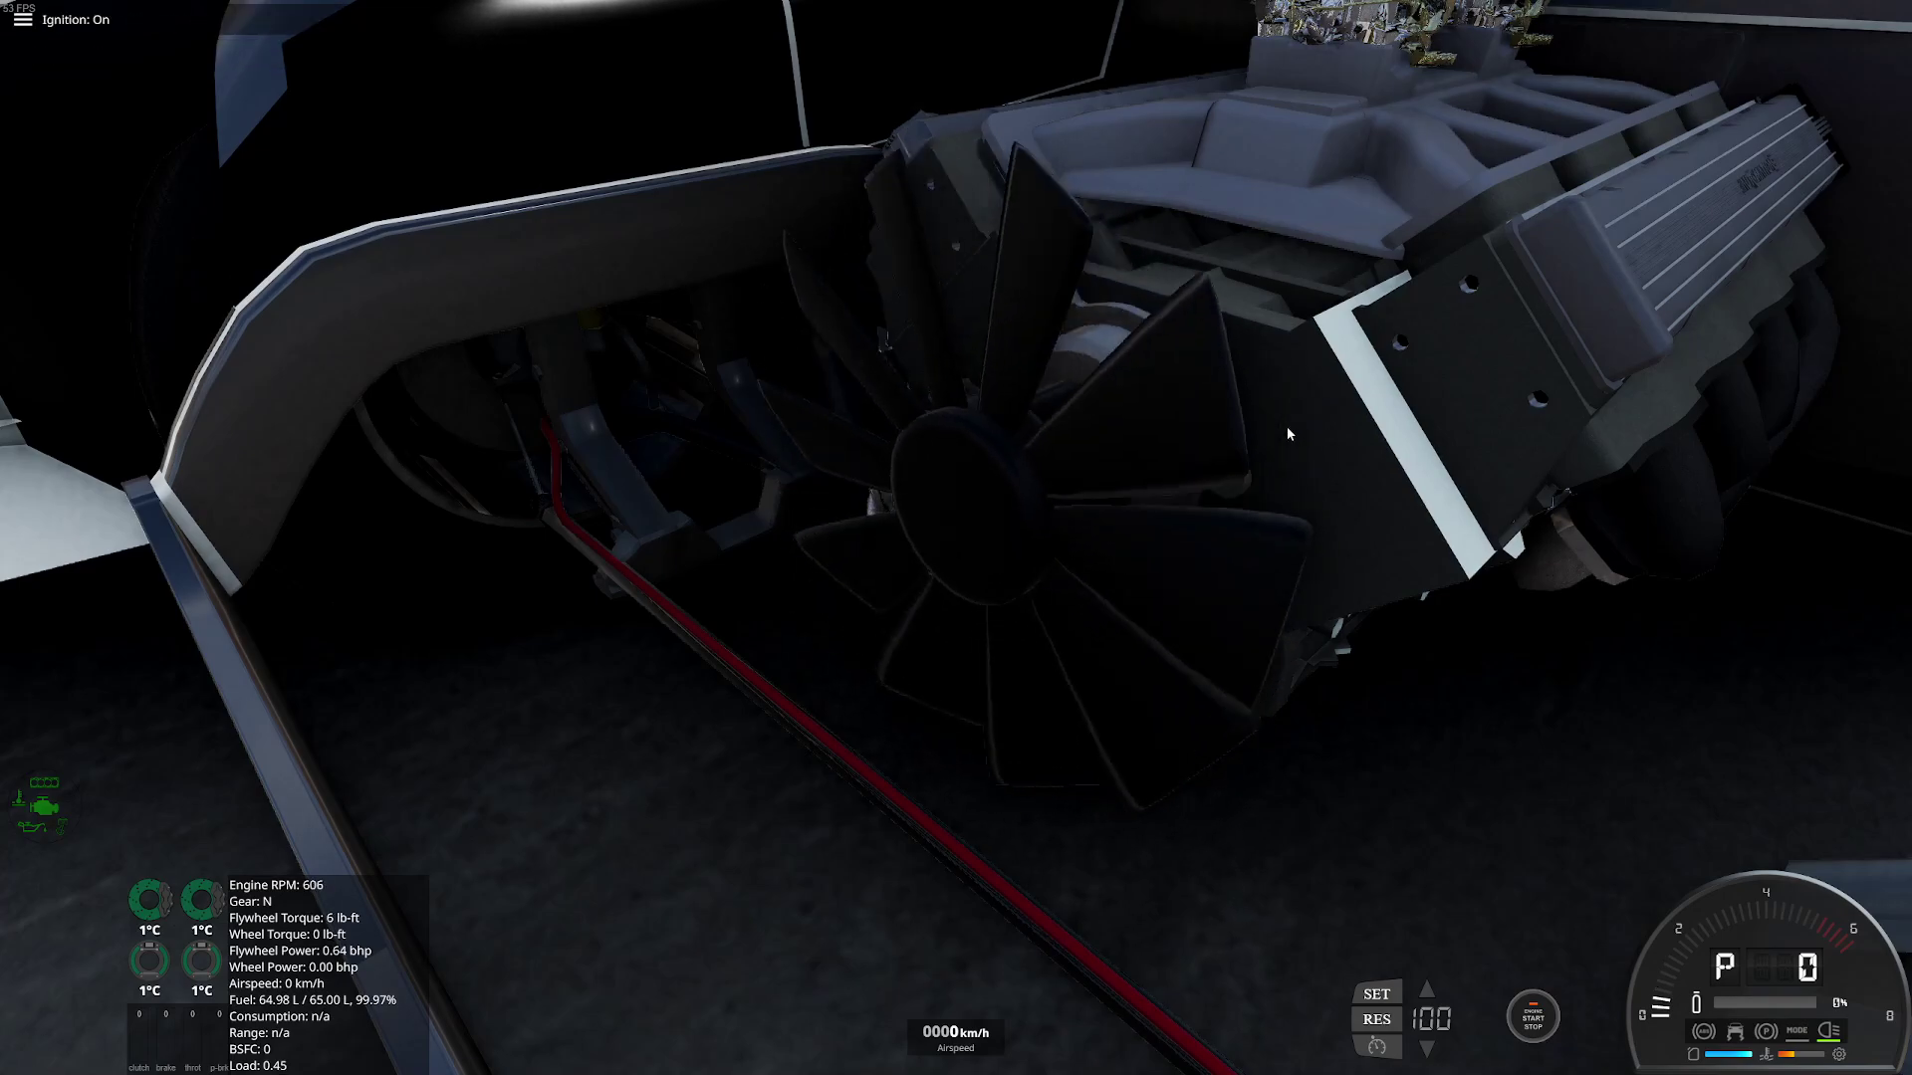
{"action": "left_click_drag", "start_coordinate": [1251, 468], "coordinate": [1095, 498]}
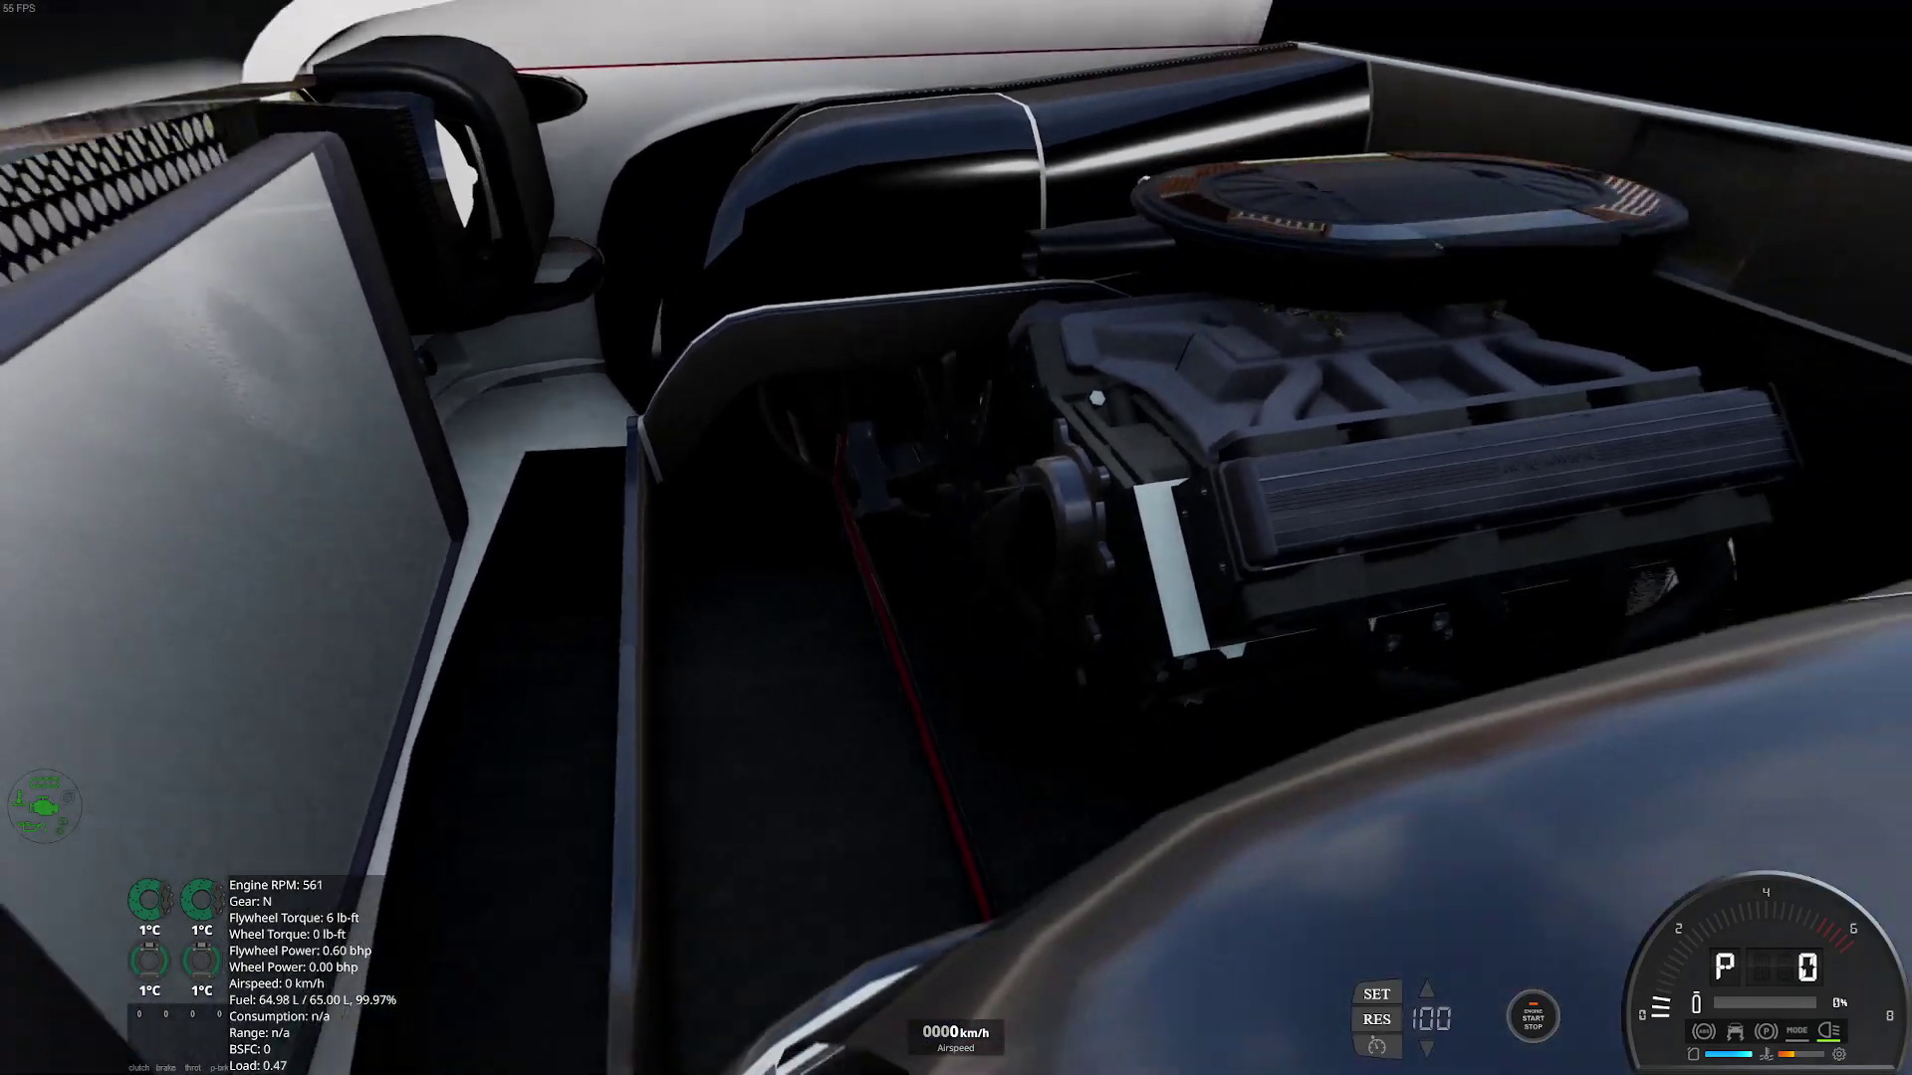
{"action": "scroll", "coordinate": [956, 538], "scroll_direction": "down", "scroll_amount": 10}
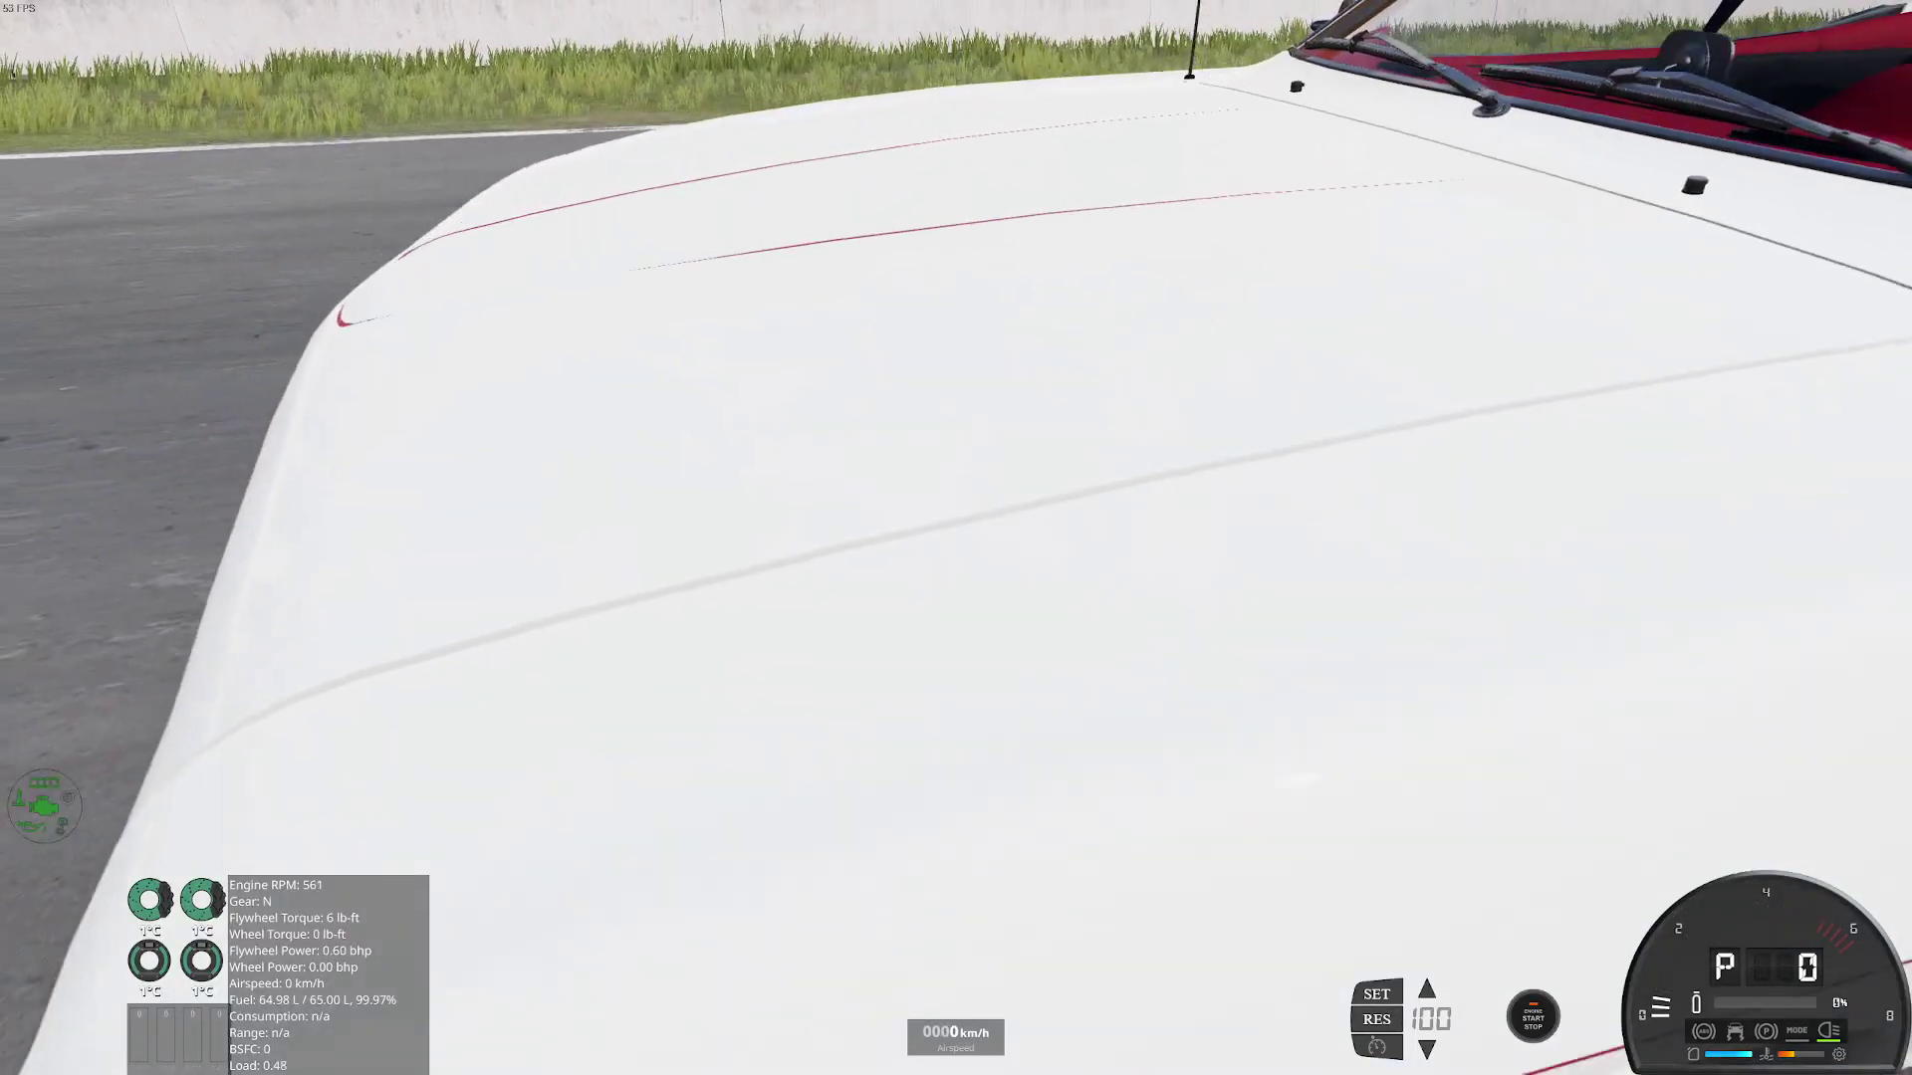
{"action": "scroll", "coordinate": [956, 538], "scroll_direction": "down", "scroll_amount": 3}
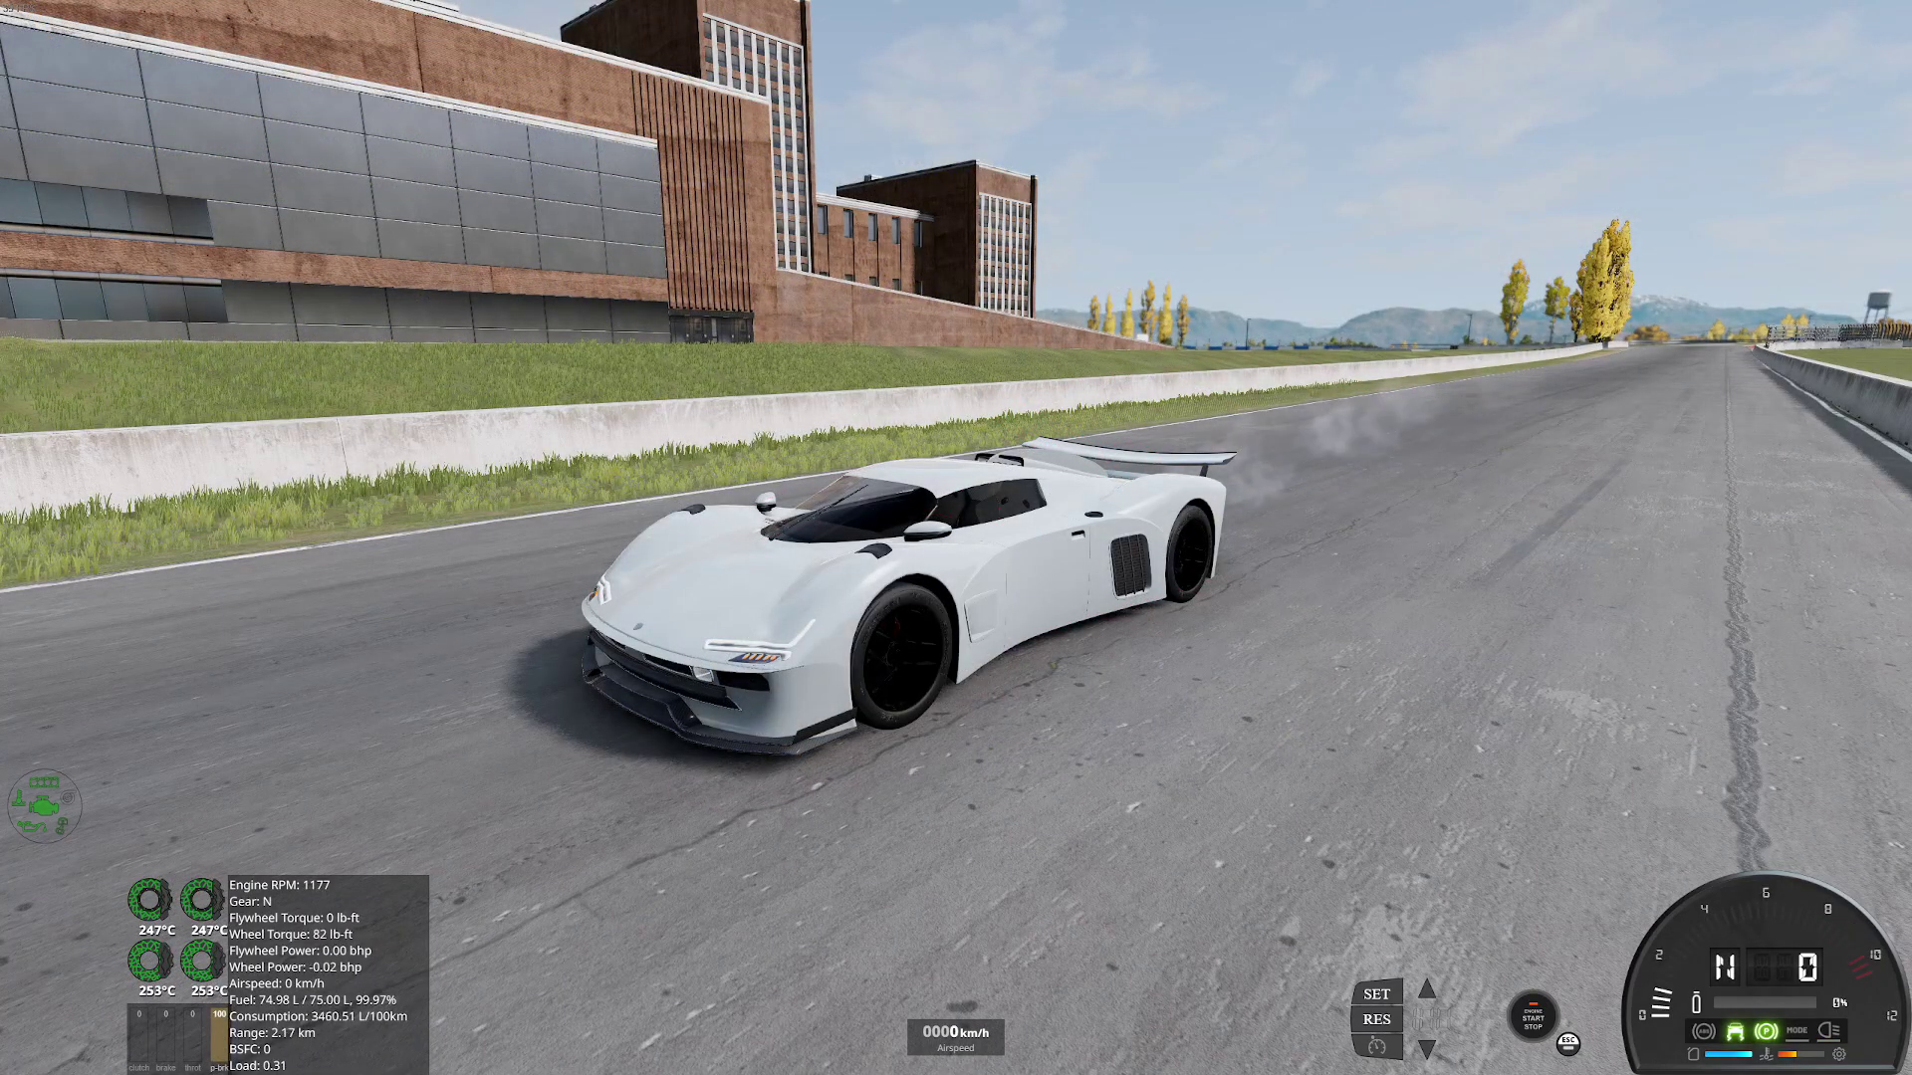
Put the white race car in the Driver camera, release its parking brake and rev the engine to test the shift lights
{"action": "key", "text": "c"}
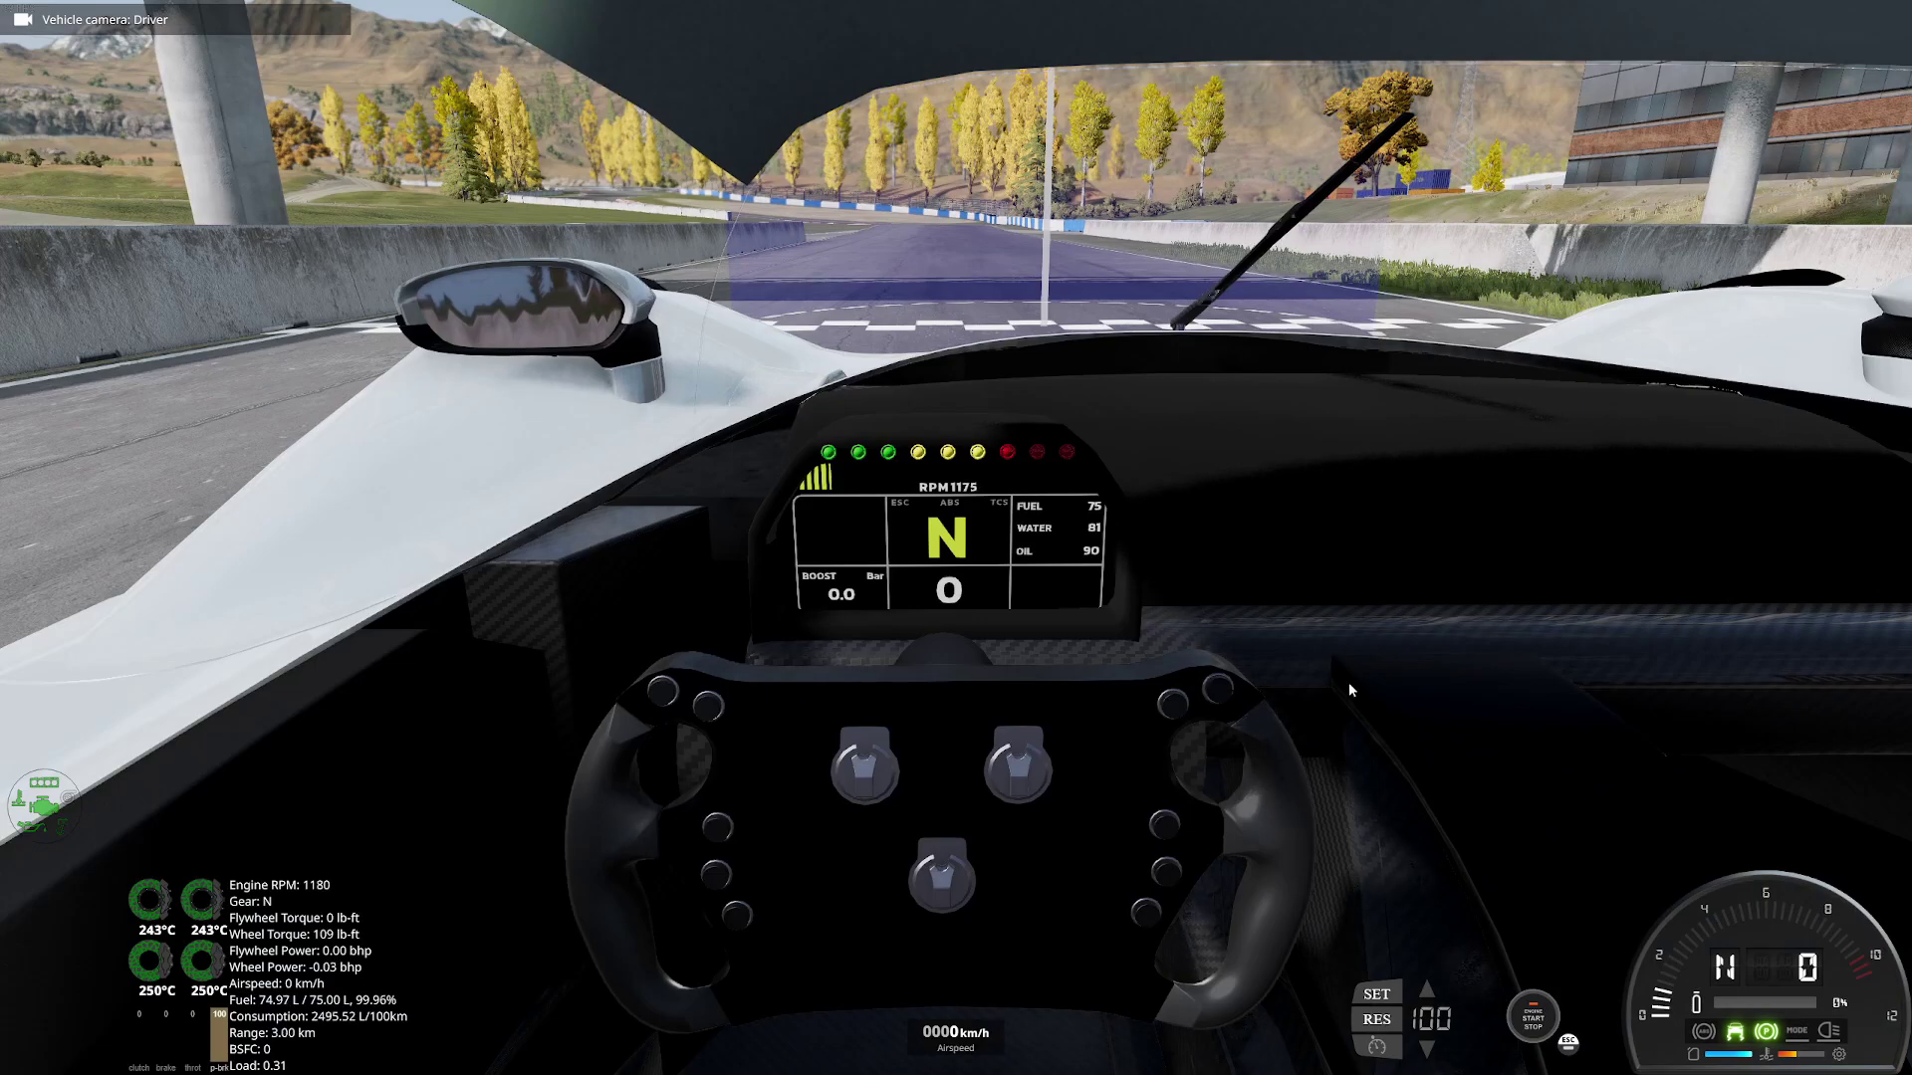
{"action": "key", "text": "space"}
{"action": "key", "text": "Up"}
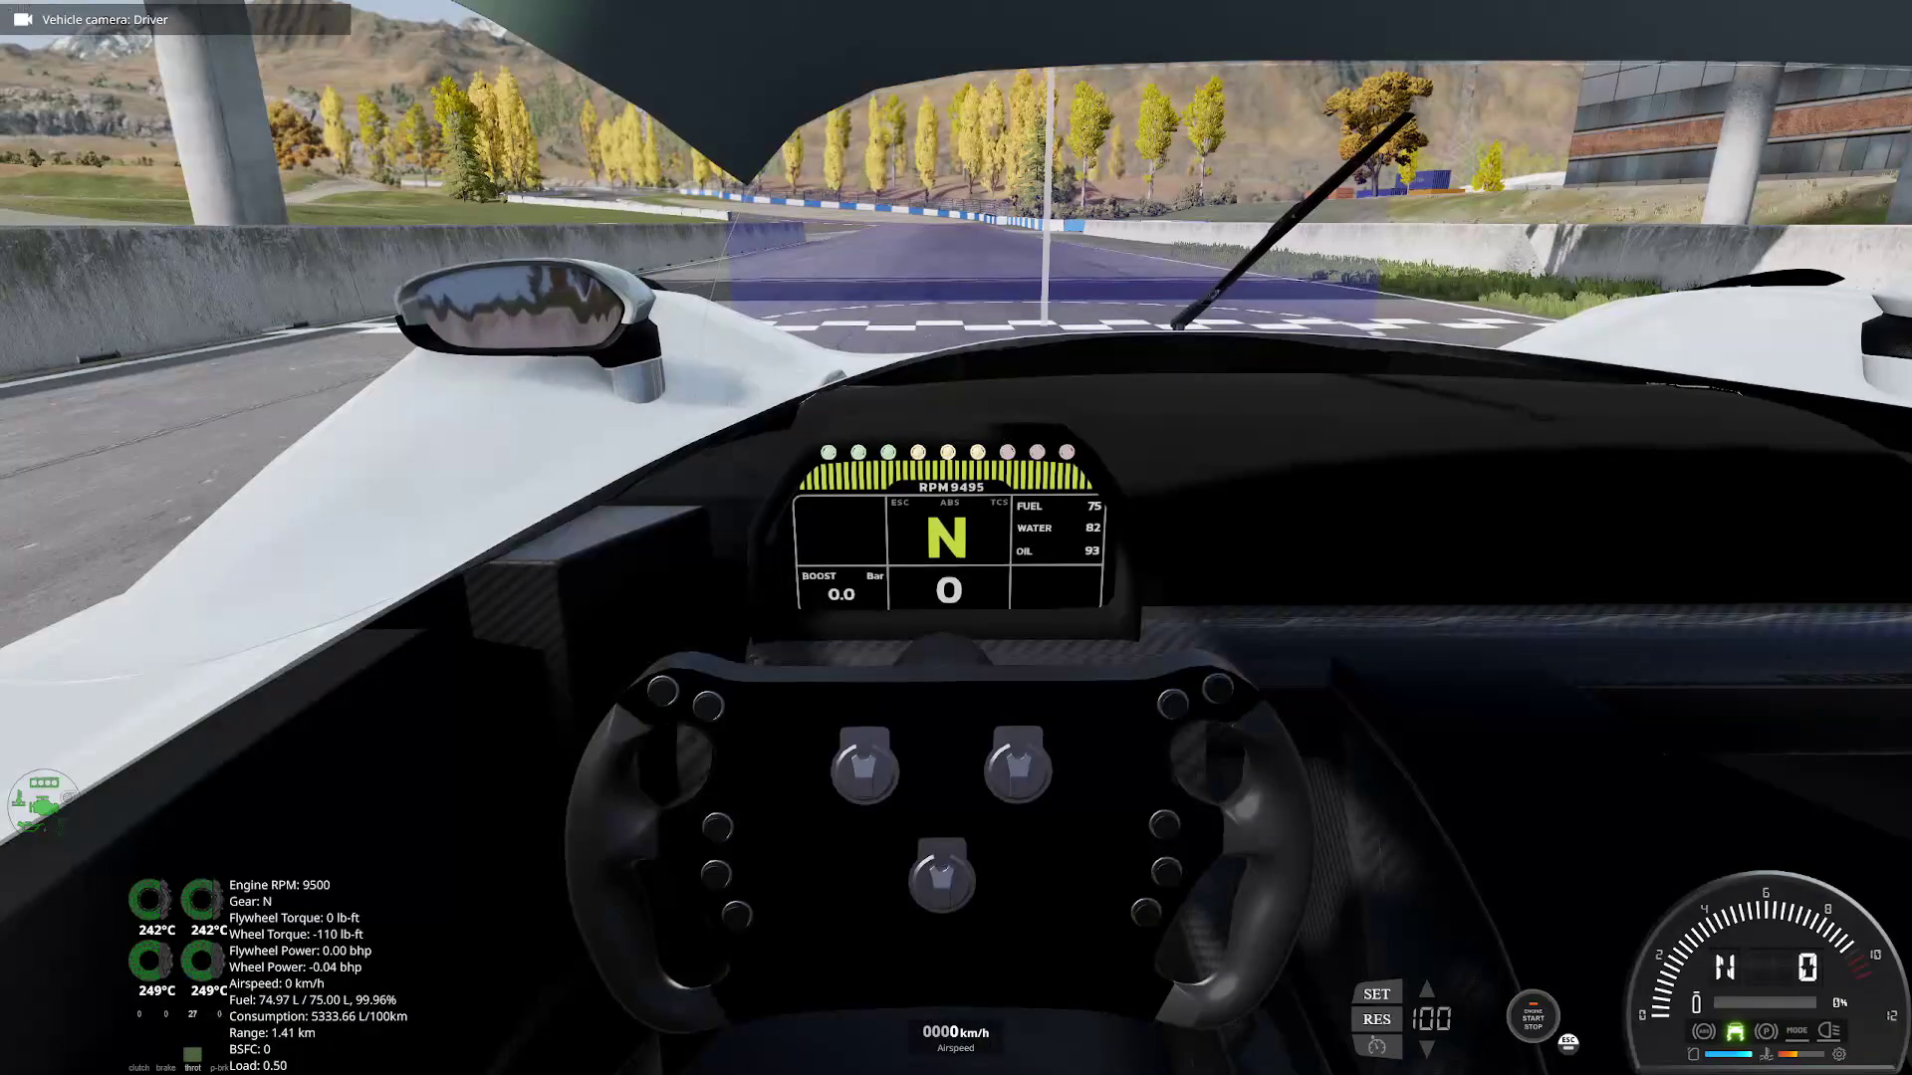
{"action": "key", "text": "Up"}
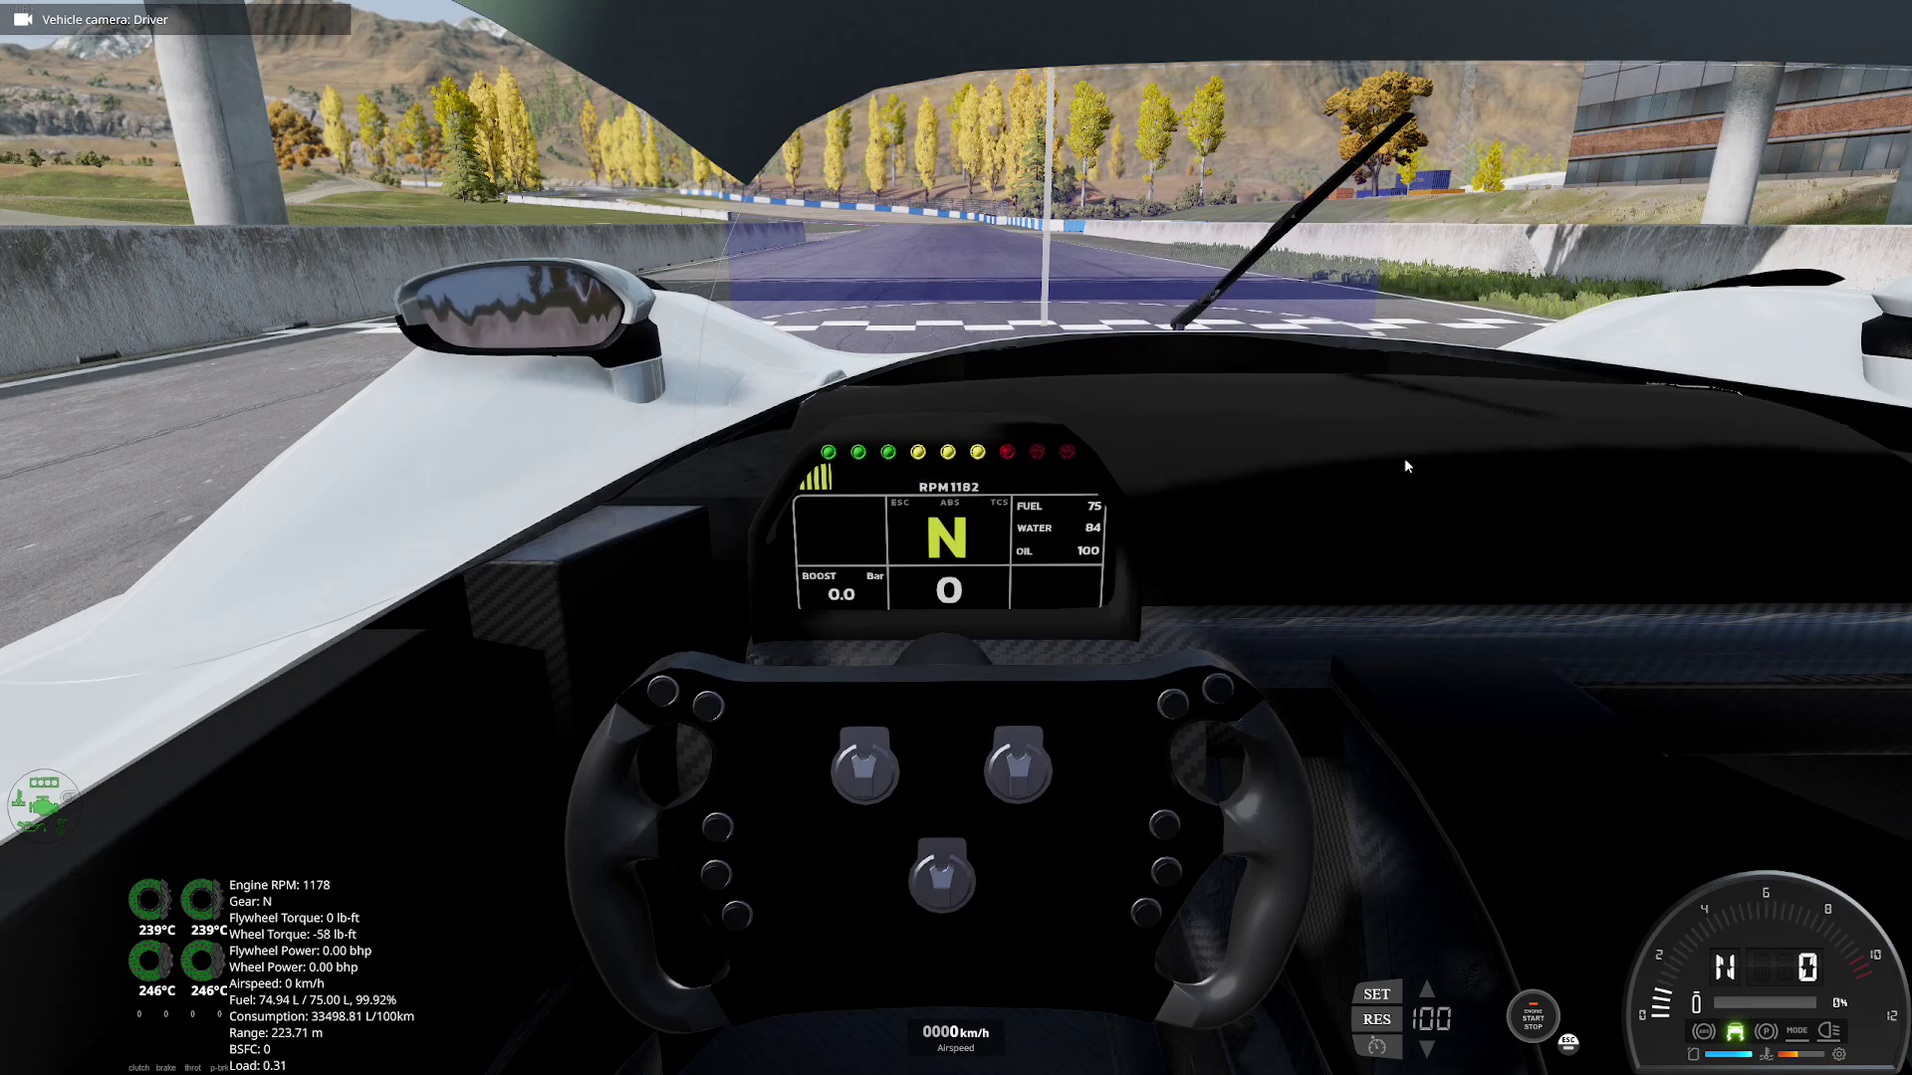
Examine the row of shift lights above the digital dash display up close with the relative camera
{"action": "key", "text": "c"}
{"action": "key", "text": "c"}
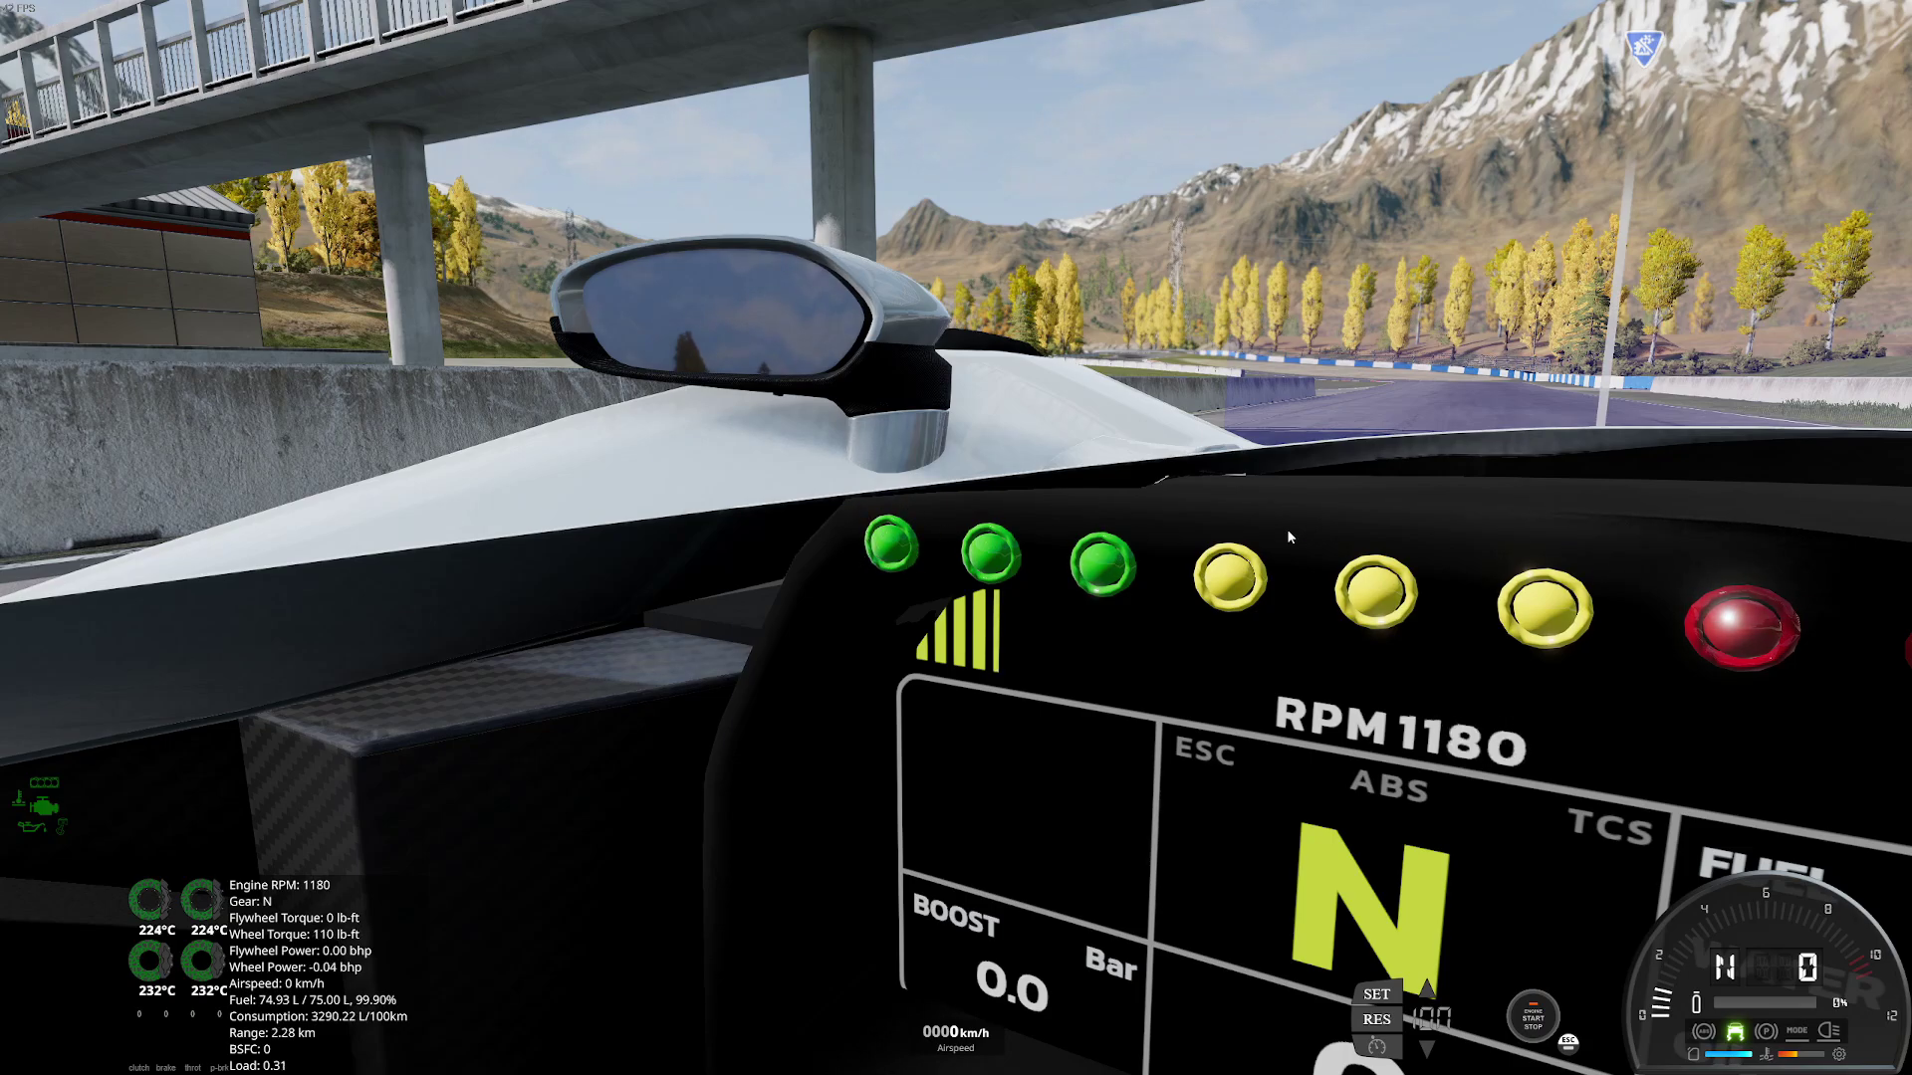
{"action": "left_click_drag", "start_coordinate": [1262, 541], "coordinate": [1145, 559]}
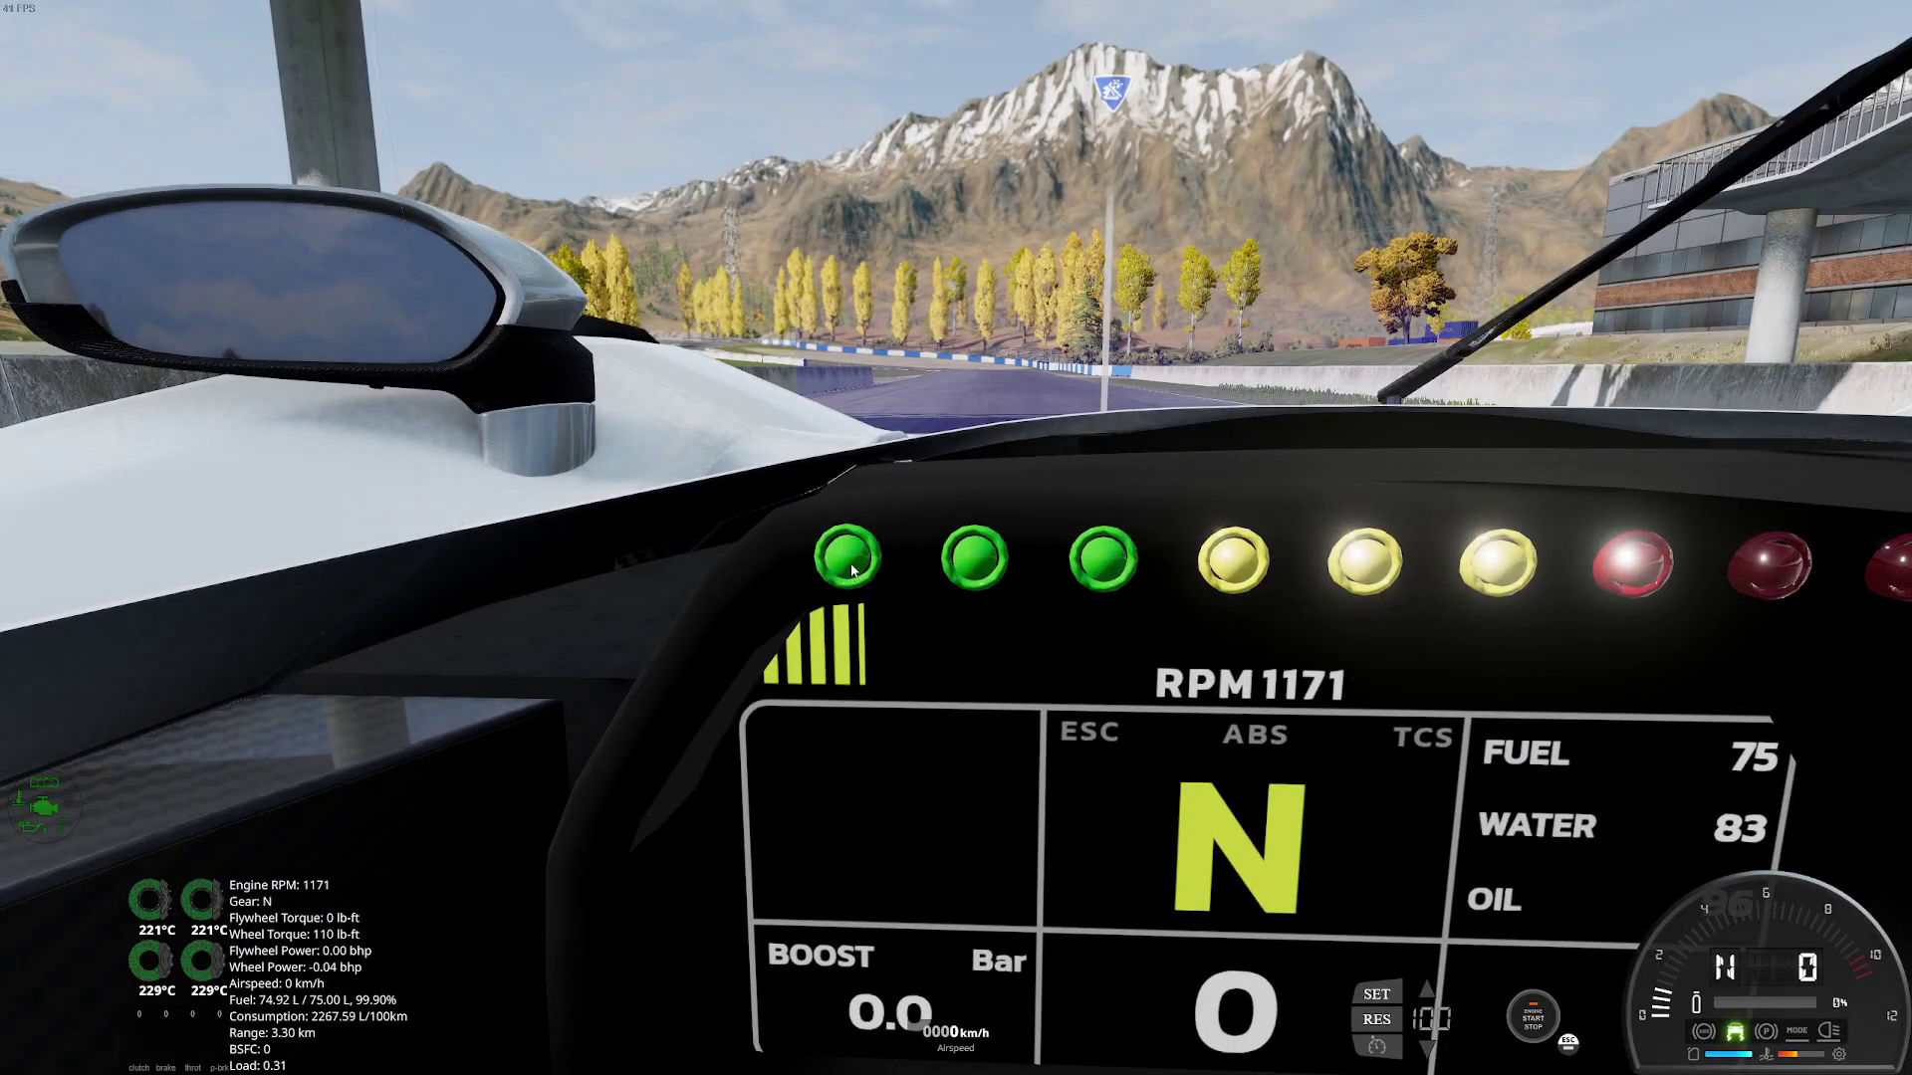
Test the green shift-light control at the display's edge by switching the ignition to Accessories Only and restarting the engine
{"action": "left_click_drag", "start_coordinate": [943, 648], "coordinate": [757, 635]}
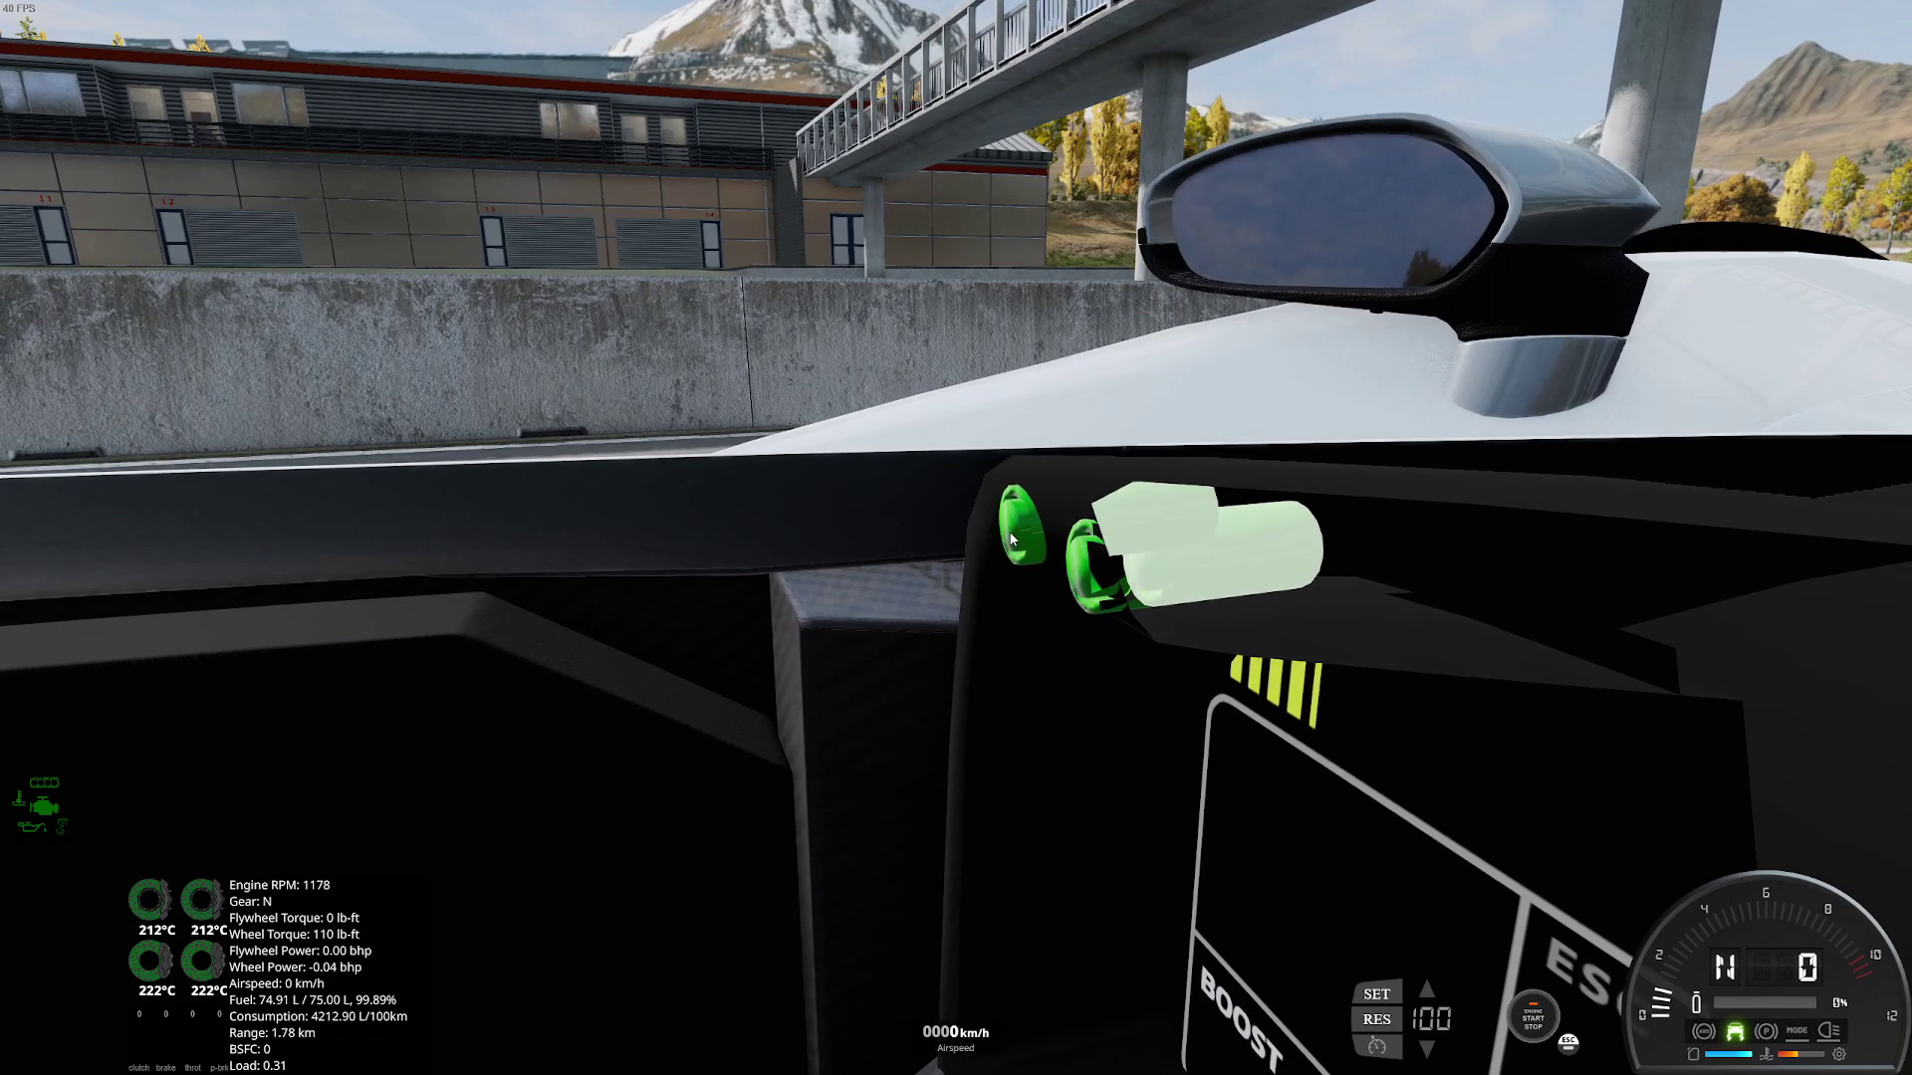
{"action": "left_click", "coordinate": [1059, 566]}
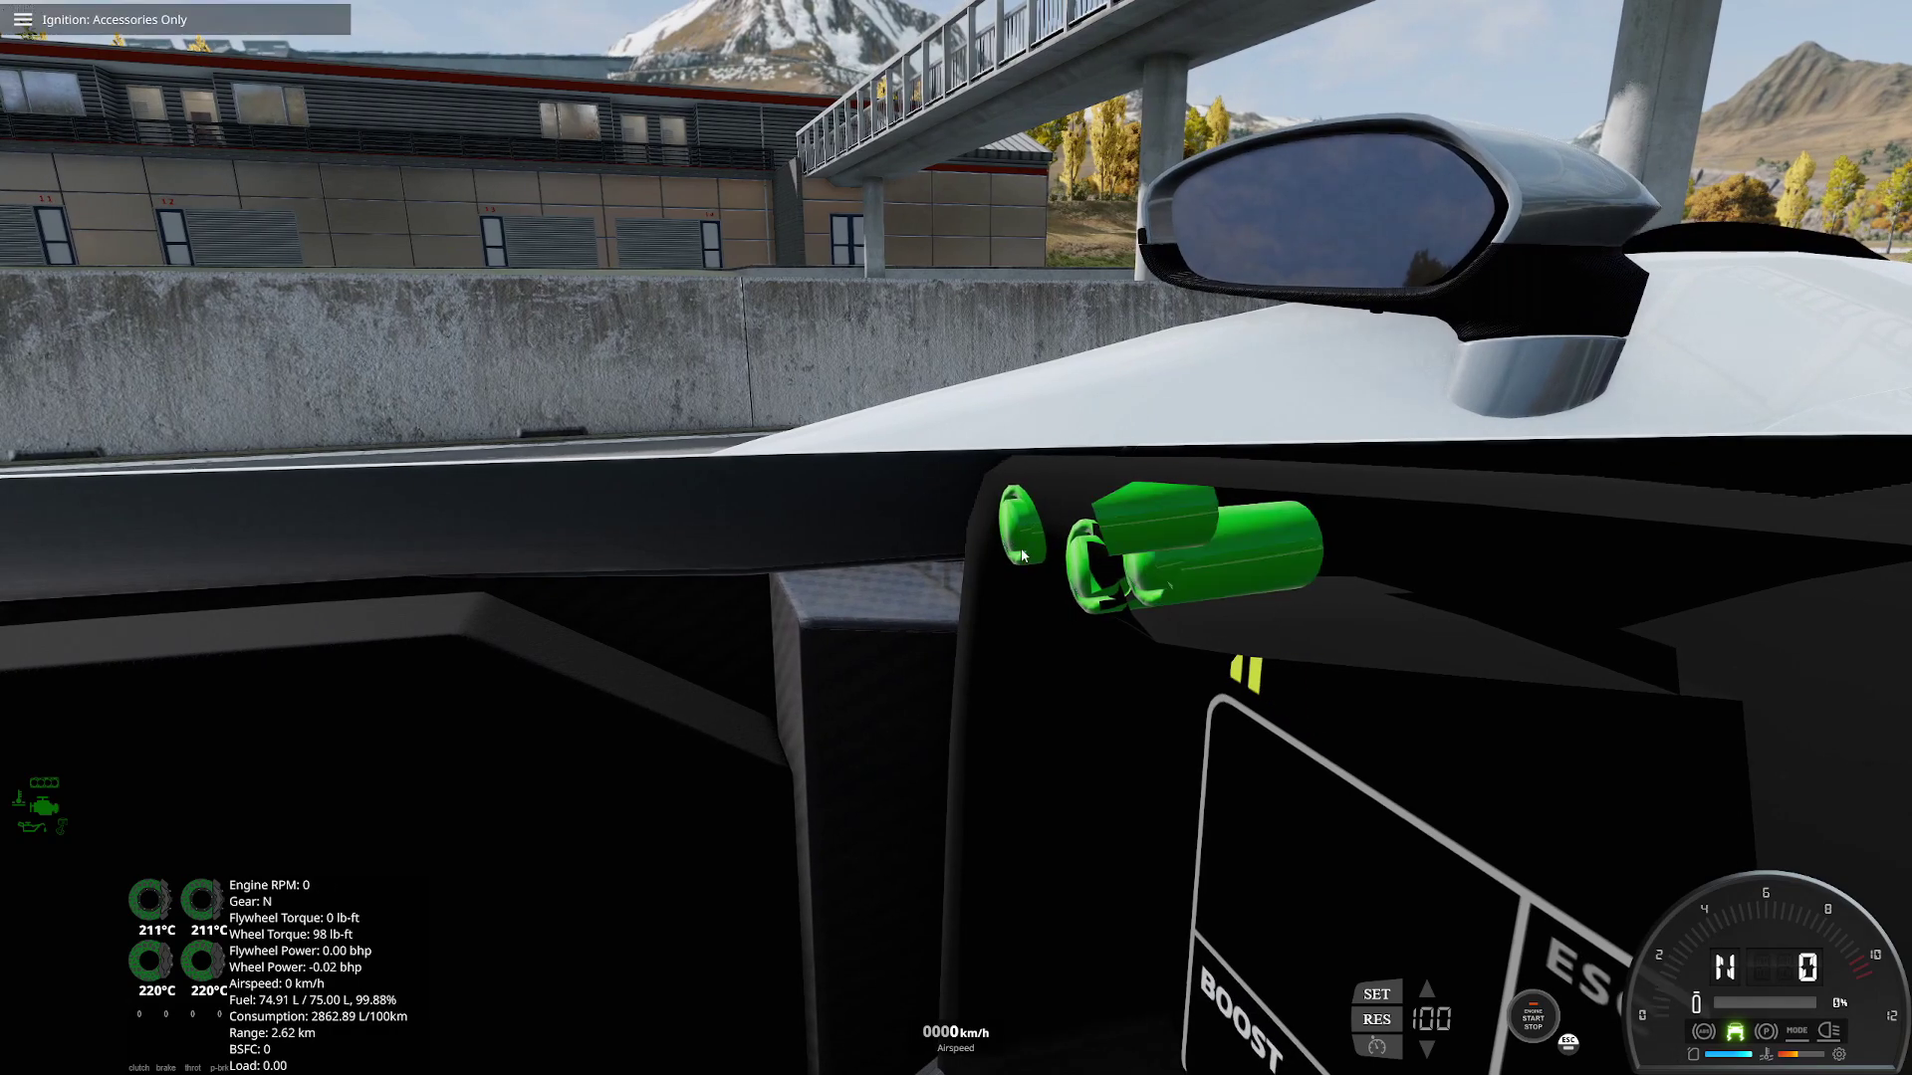
{"action": "left_click", "coordinate": [1179, 565]}
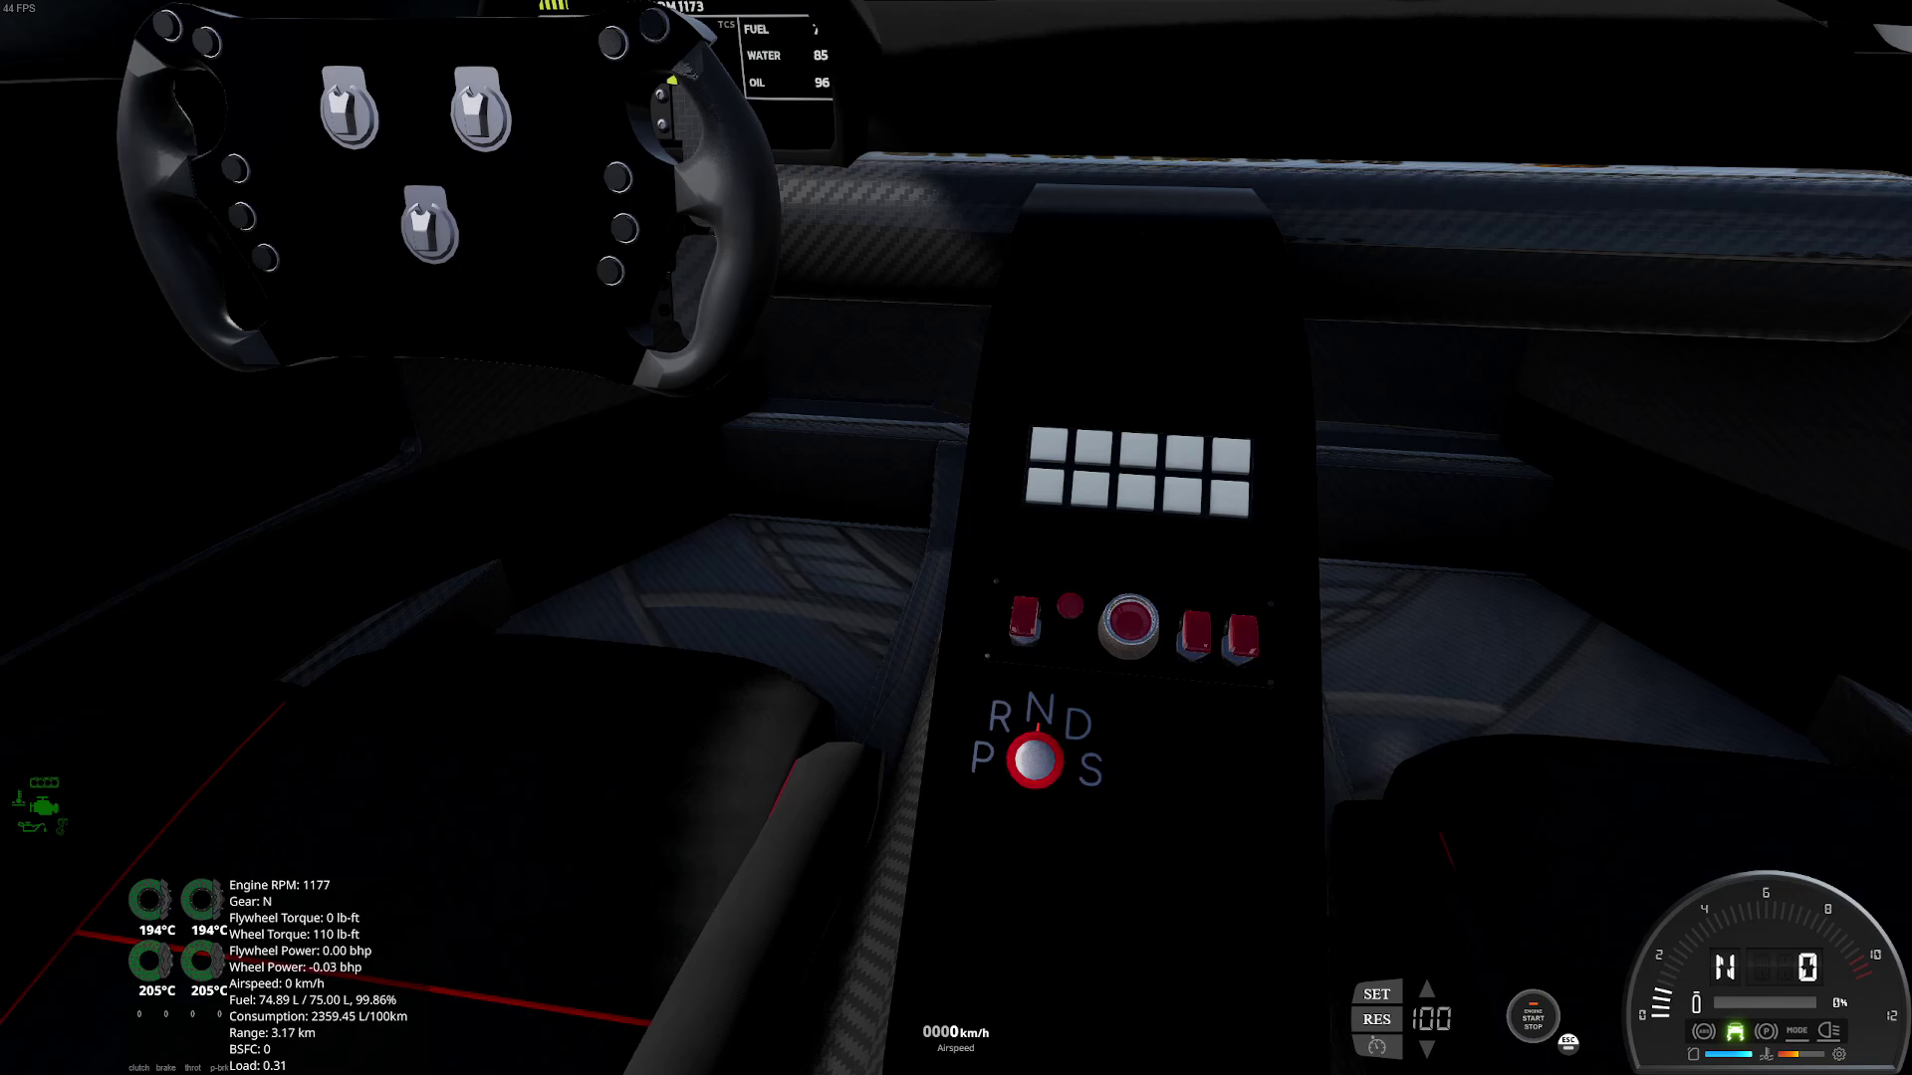
Set the center console's rotary gear selector to Park, shut off the engine and frame both the selector and the dash display
{"action": "left_click", "coordinate": [1000, 772]}
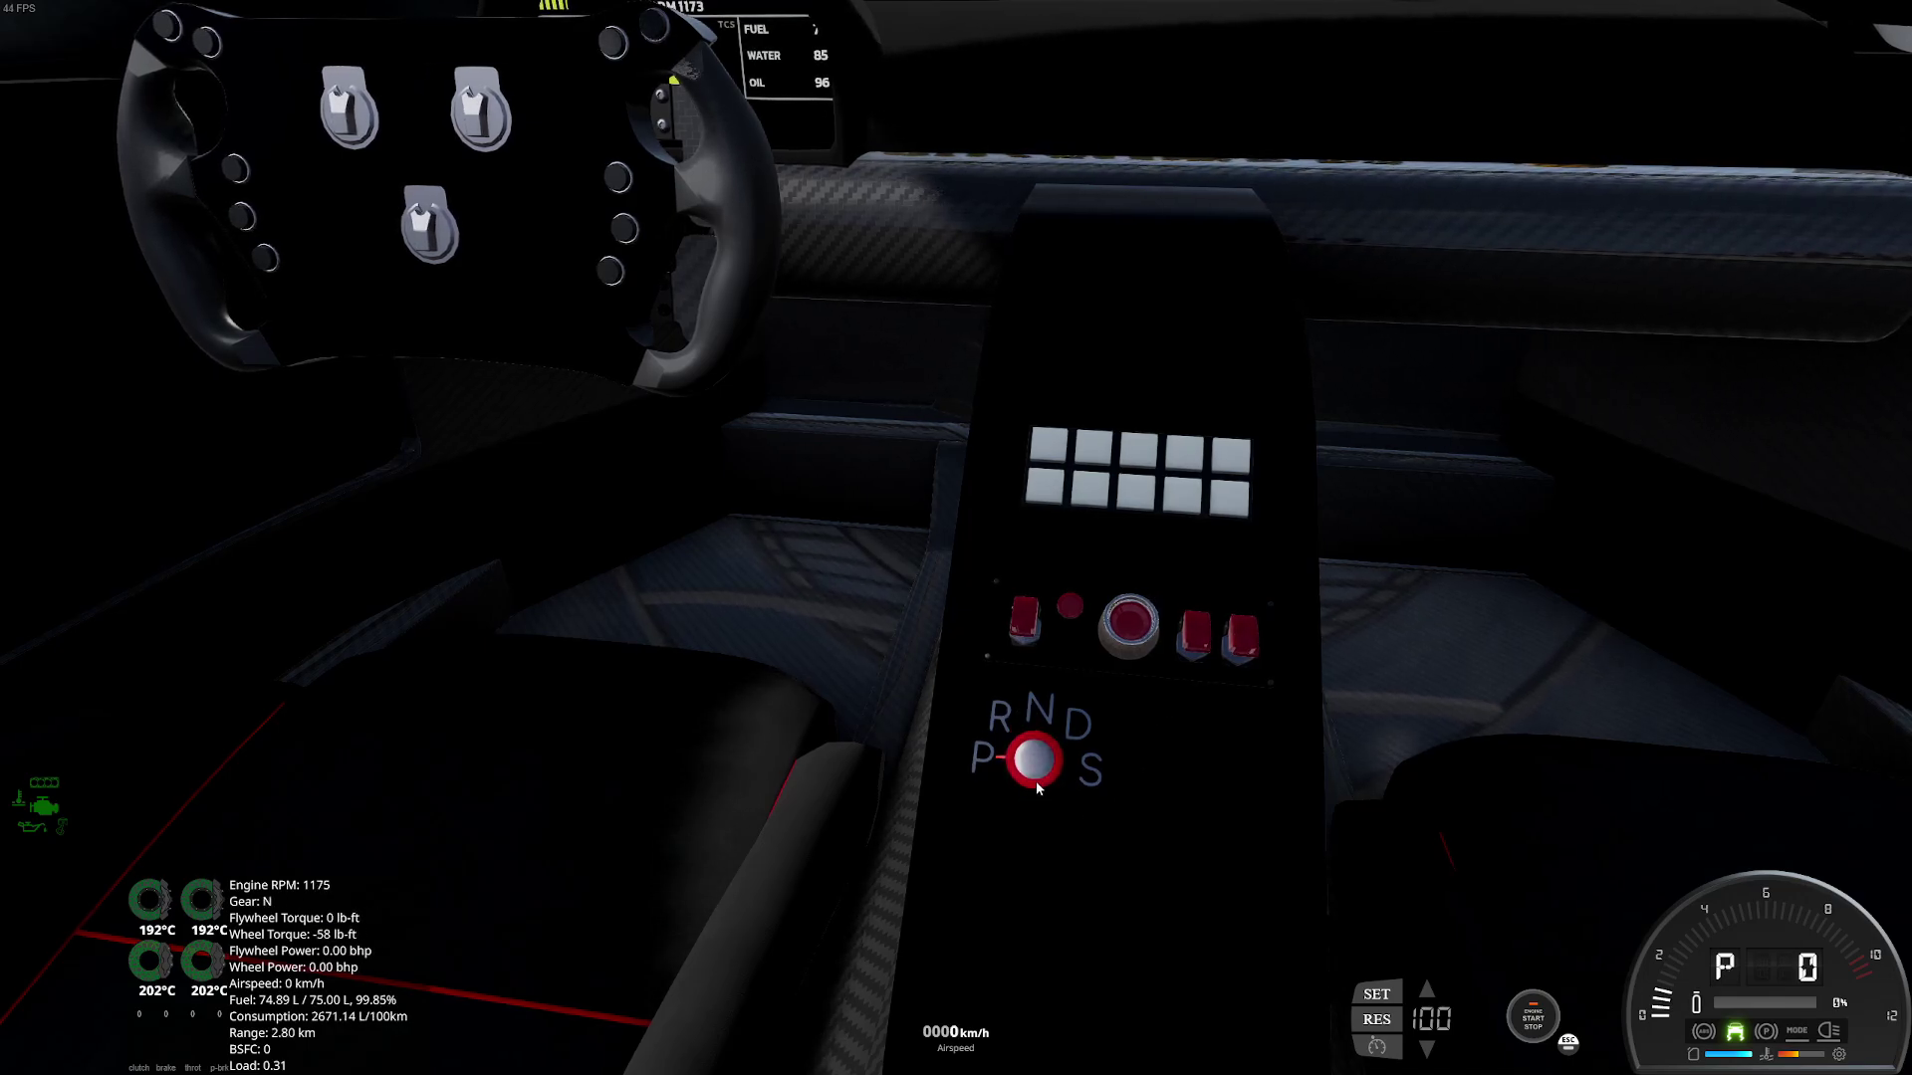
{"action": "key", "text": "i"}
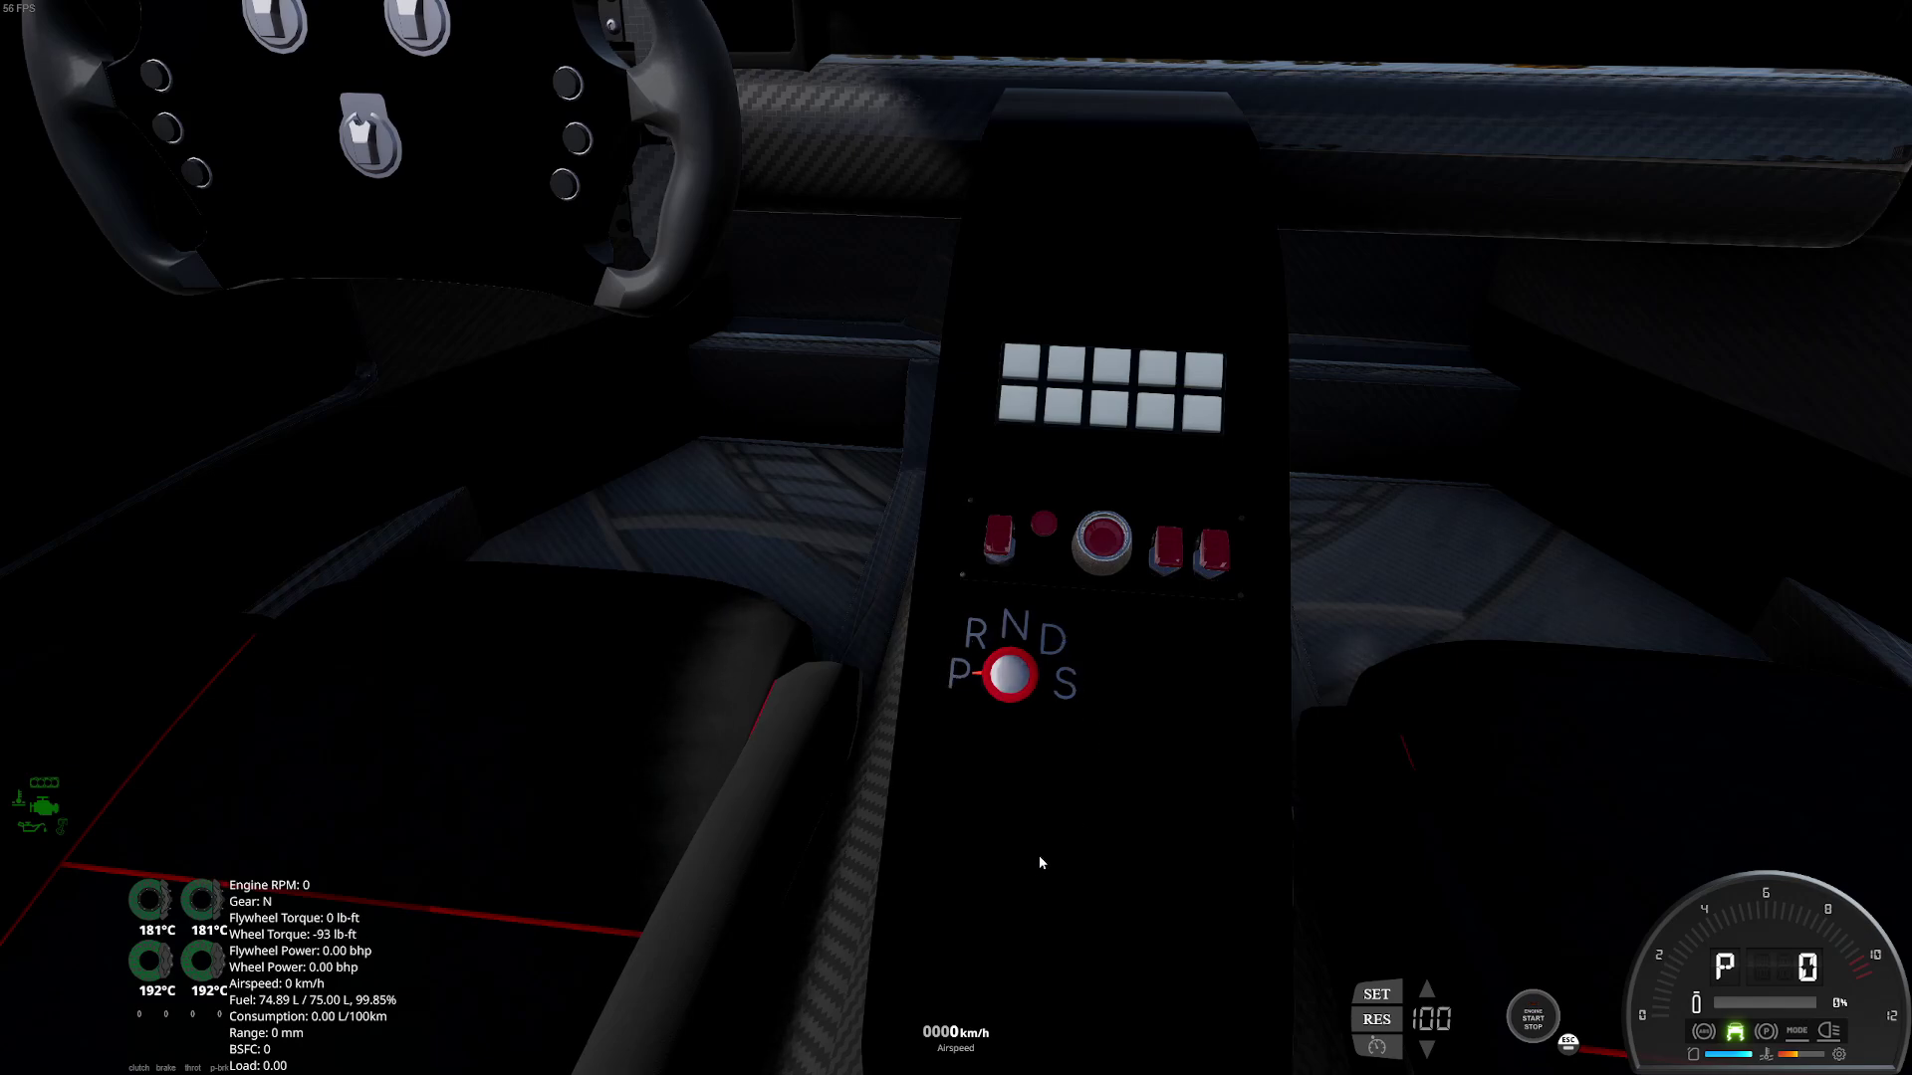
{"action": "left_click_drag", "start_coordinate": [1048, 788], "coordinate": [1116, 817]}
{"action": "scroll", "coordinate": [956, 538], "scroll_direction": "down", "scroll_amount": 4}
{"action": "left_click_drag", "start_coordinate": [956, 538], "coordinate": [777, 458]}
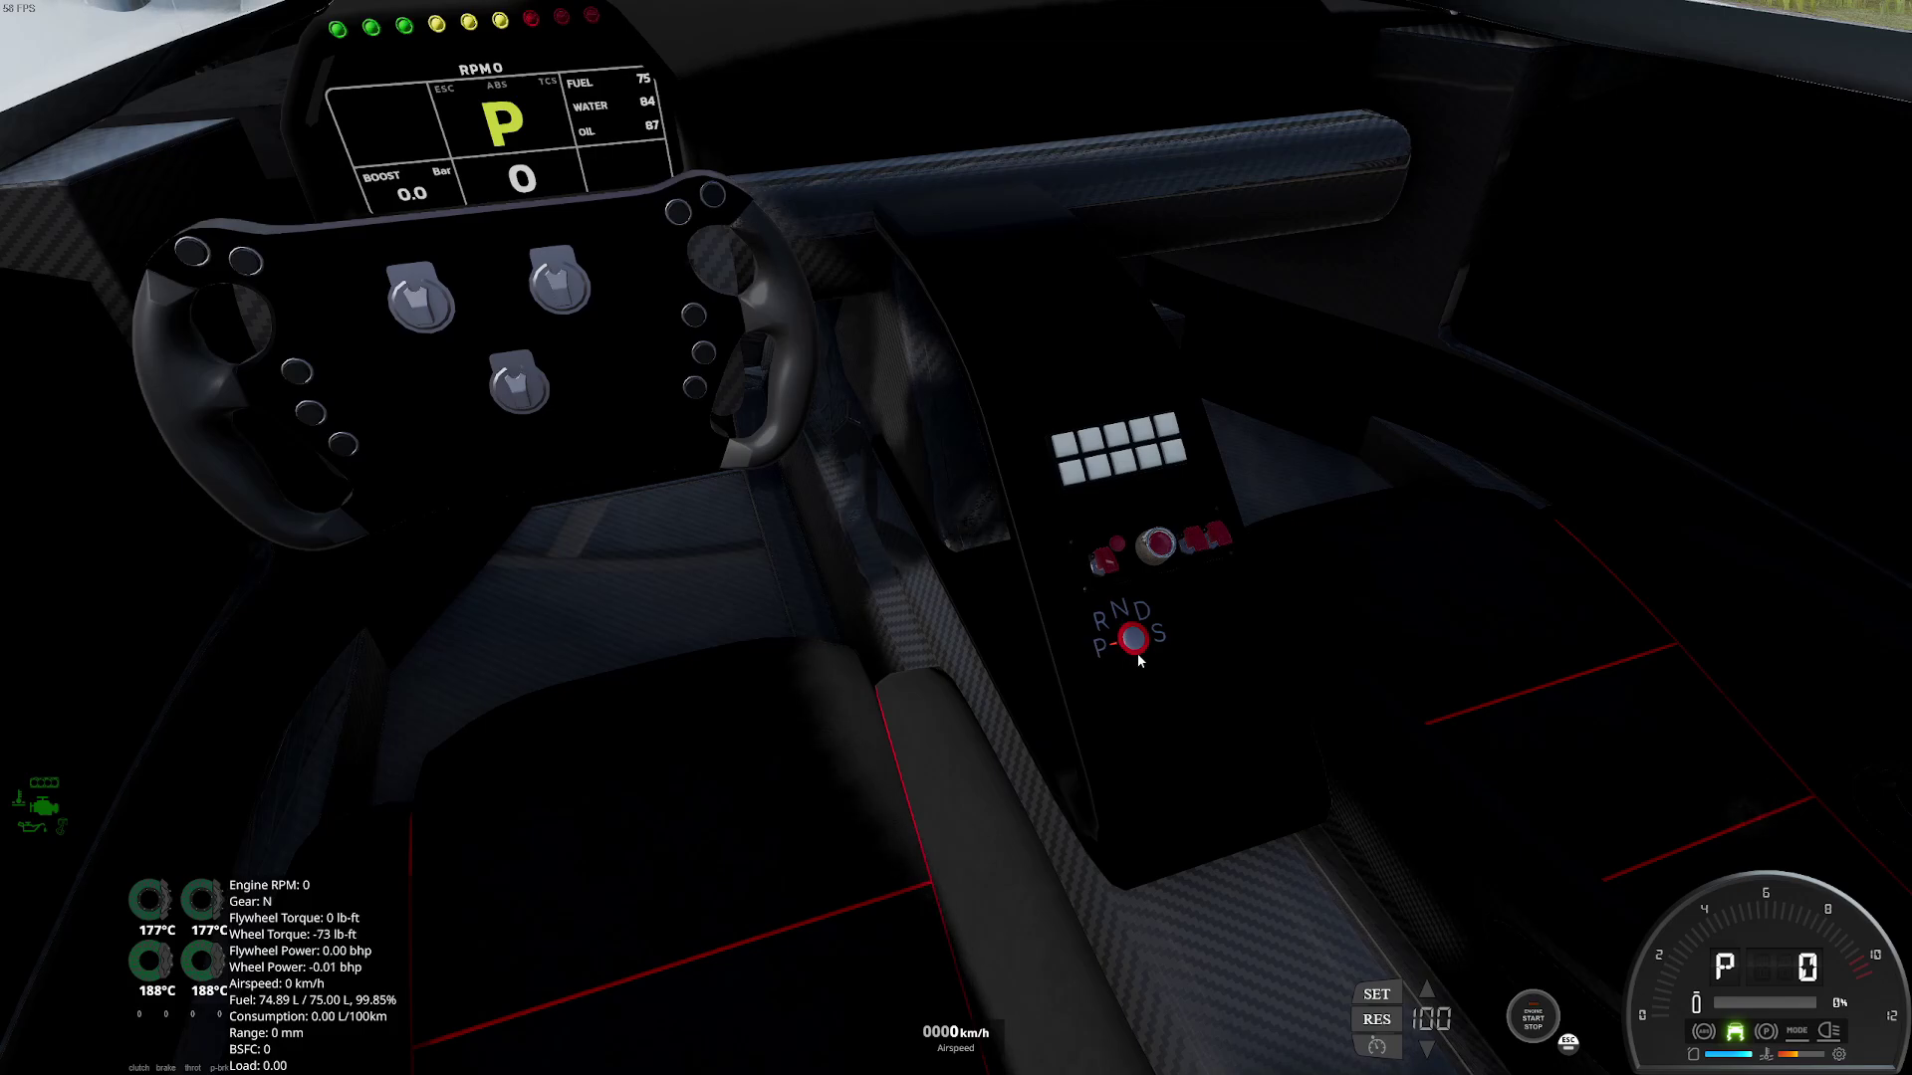
Run the rotary gear selector from Park up to M1 and back down, ending in Neutral, to check its animation
{"action": "key", "text": "x"}
{"action": "key", "text": "x"}
{"action": "key", "text": "x"}
{"action": "key", "text": "x"}
{"action": "key", "text": "z"}
{"action": "key", "text": "z"}
{"action": "key", "text": "x"}
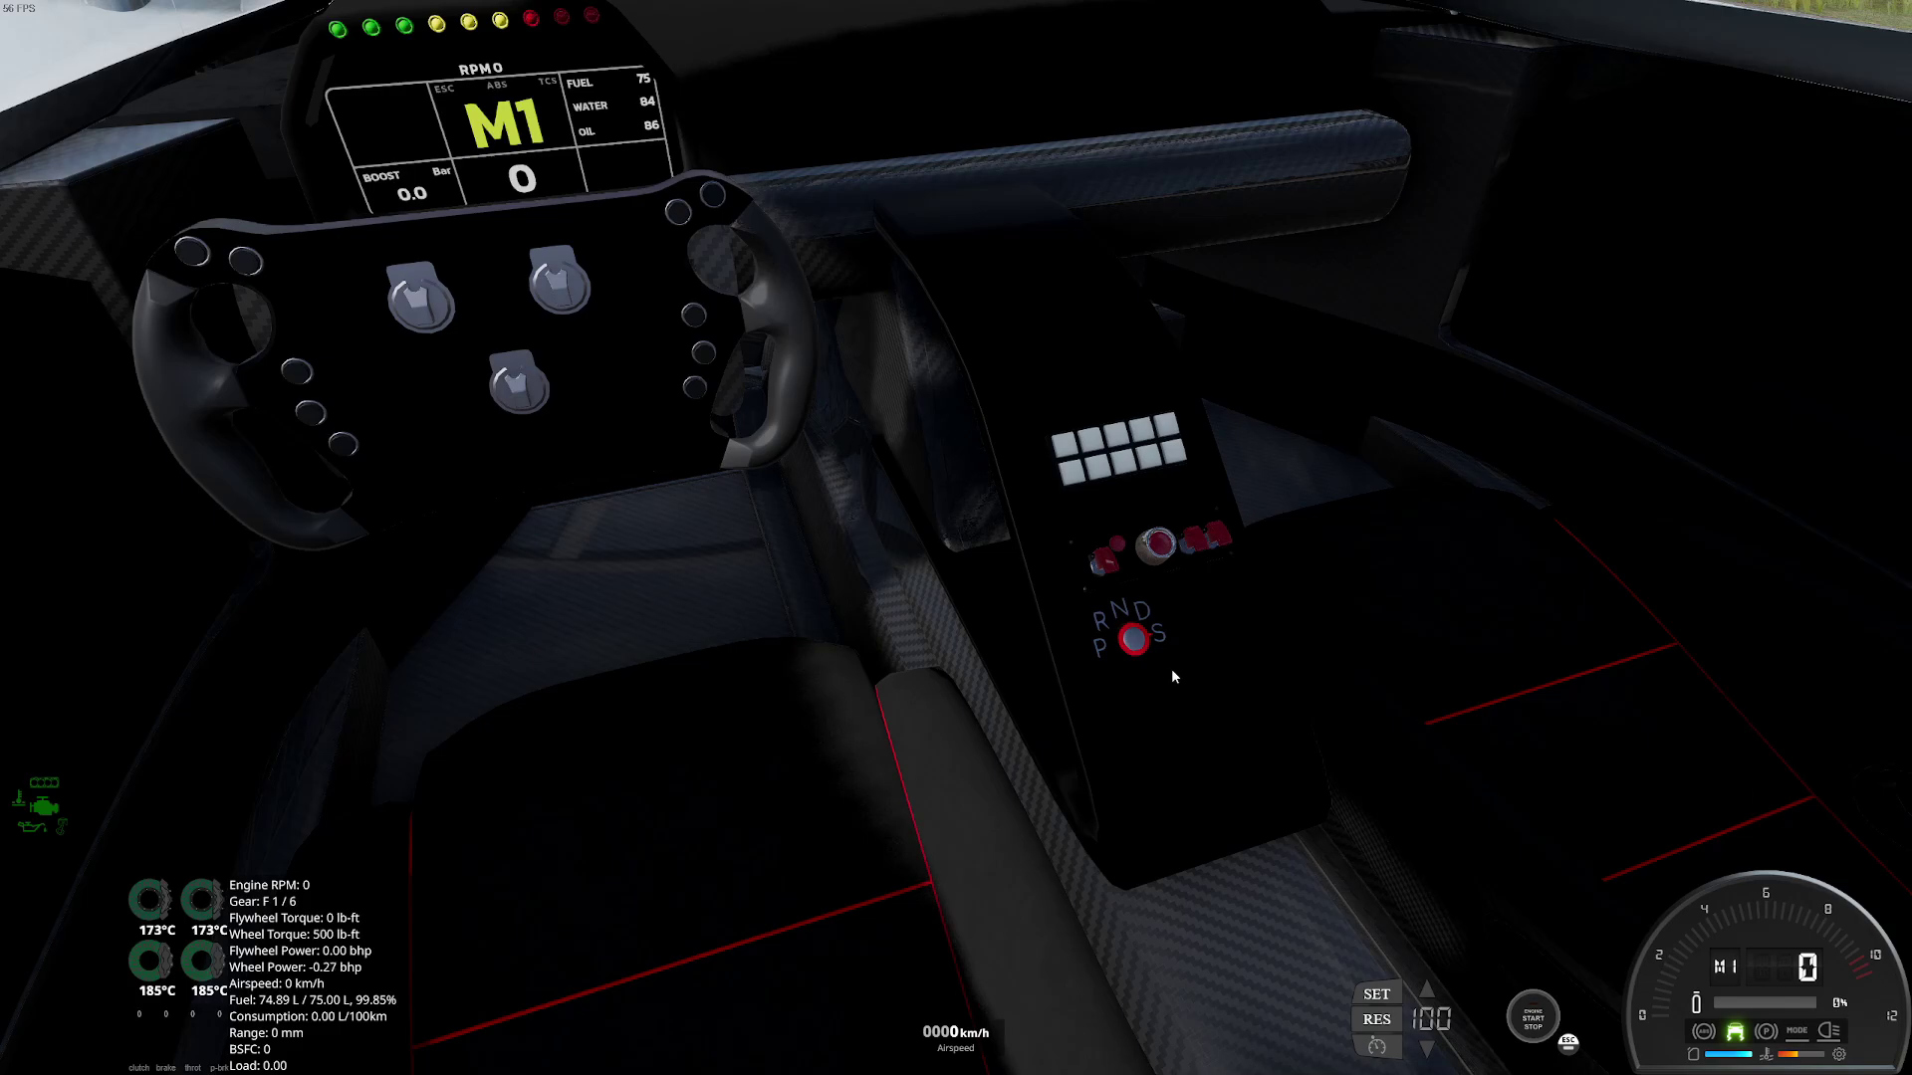
{"action": "key", "text": "z"}
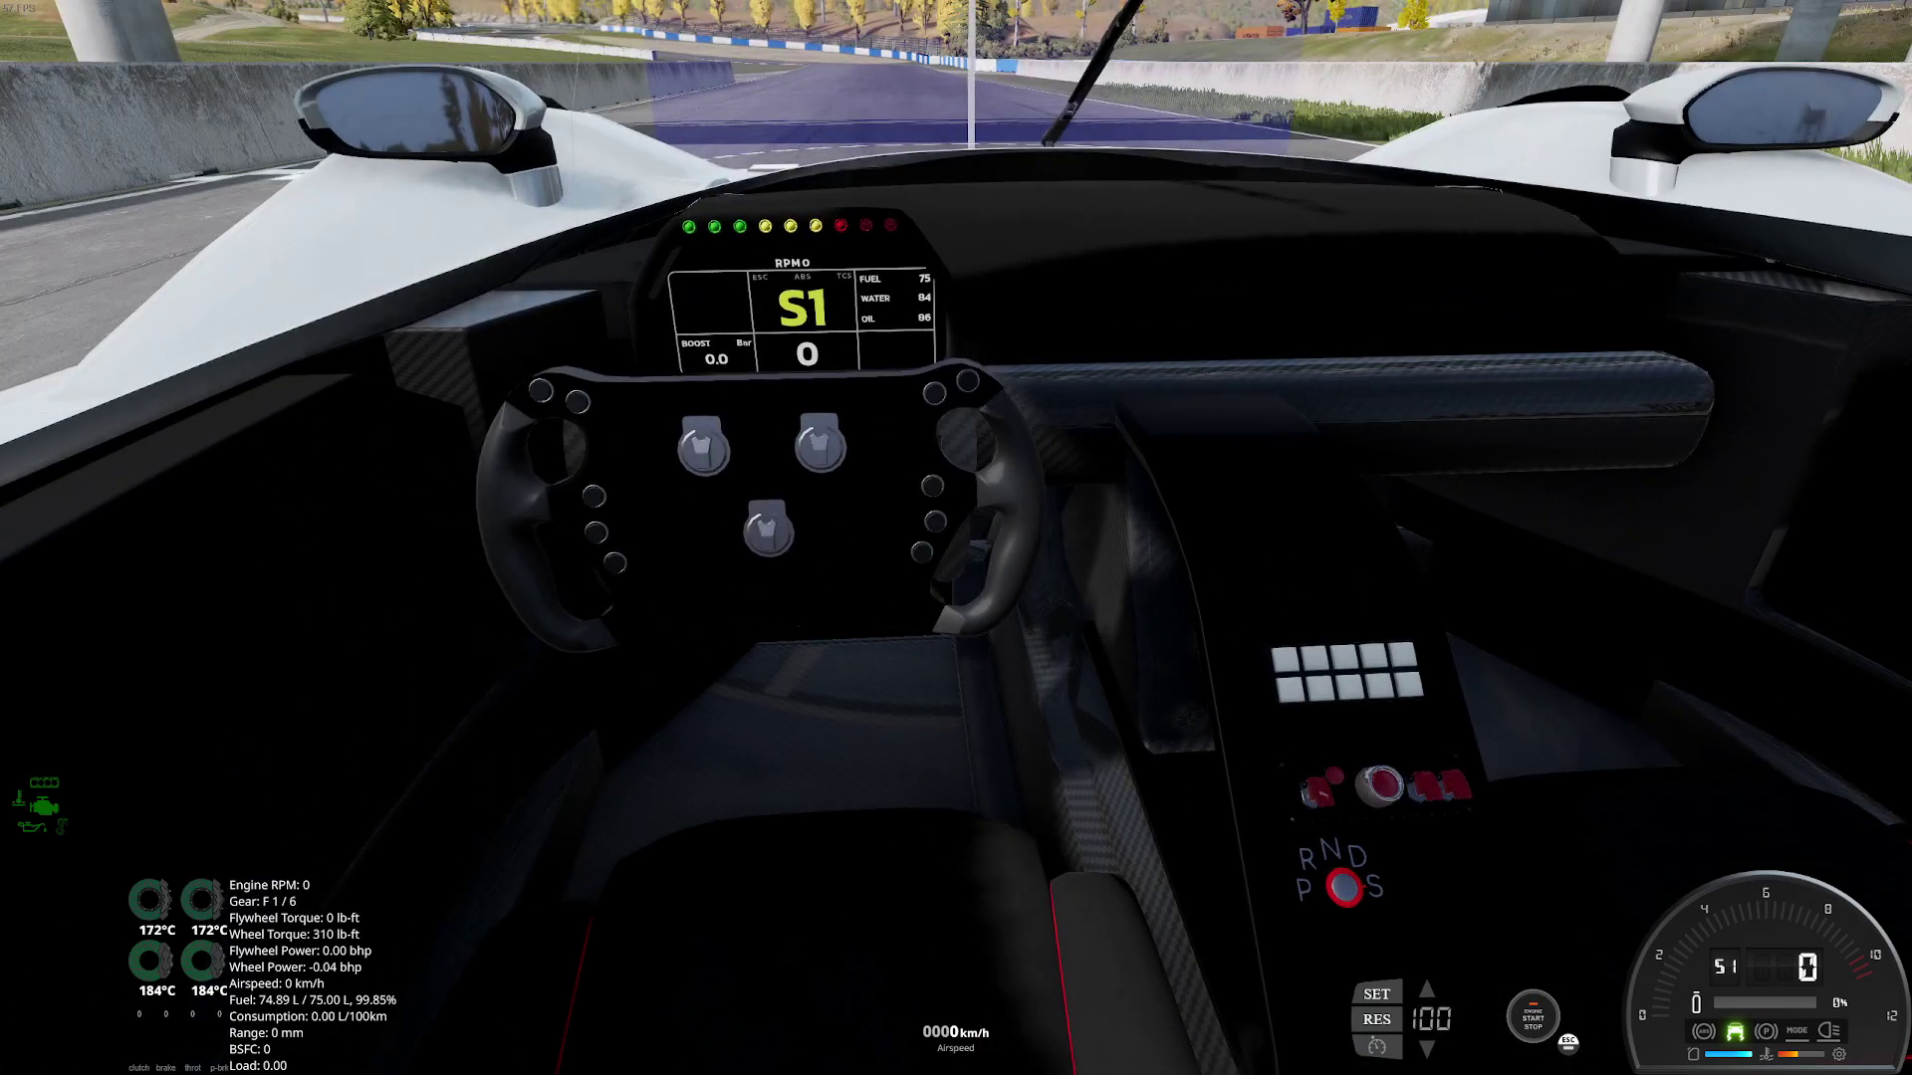
{"action": "key", "text": "z"}
{"action": "key", "text": "z"}
{"action": "key", "text": "z"}
{"action": "key", "text": "x"}
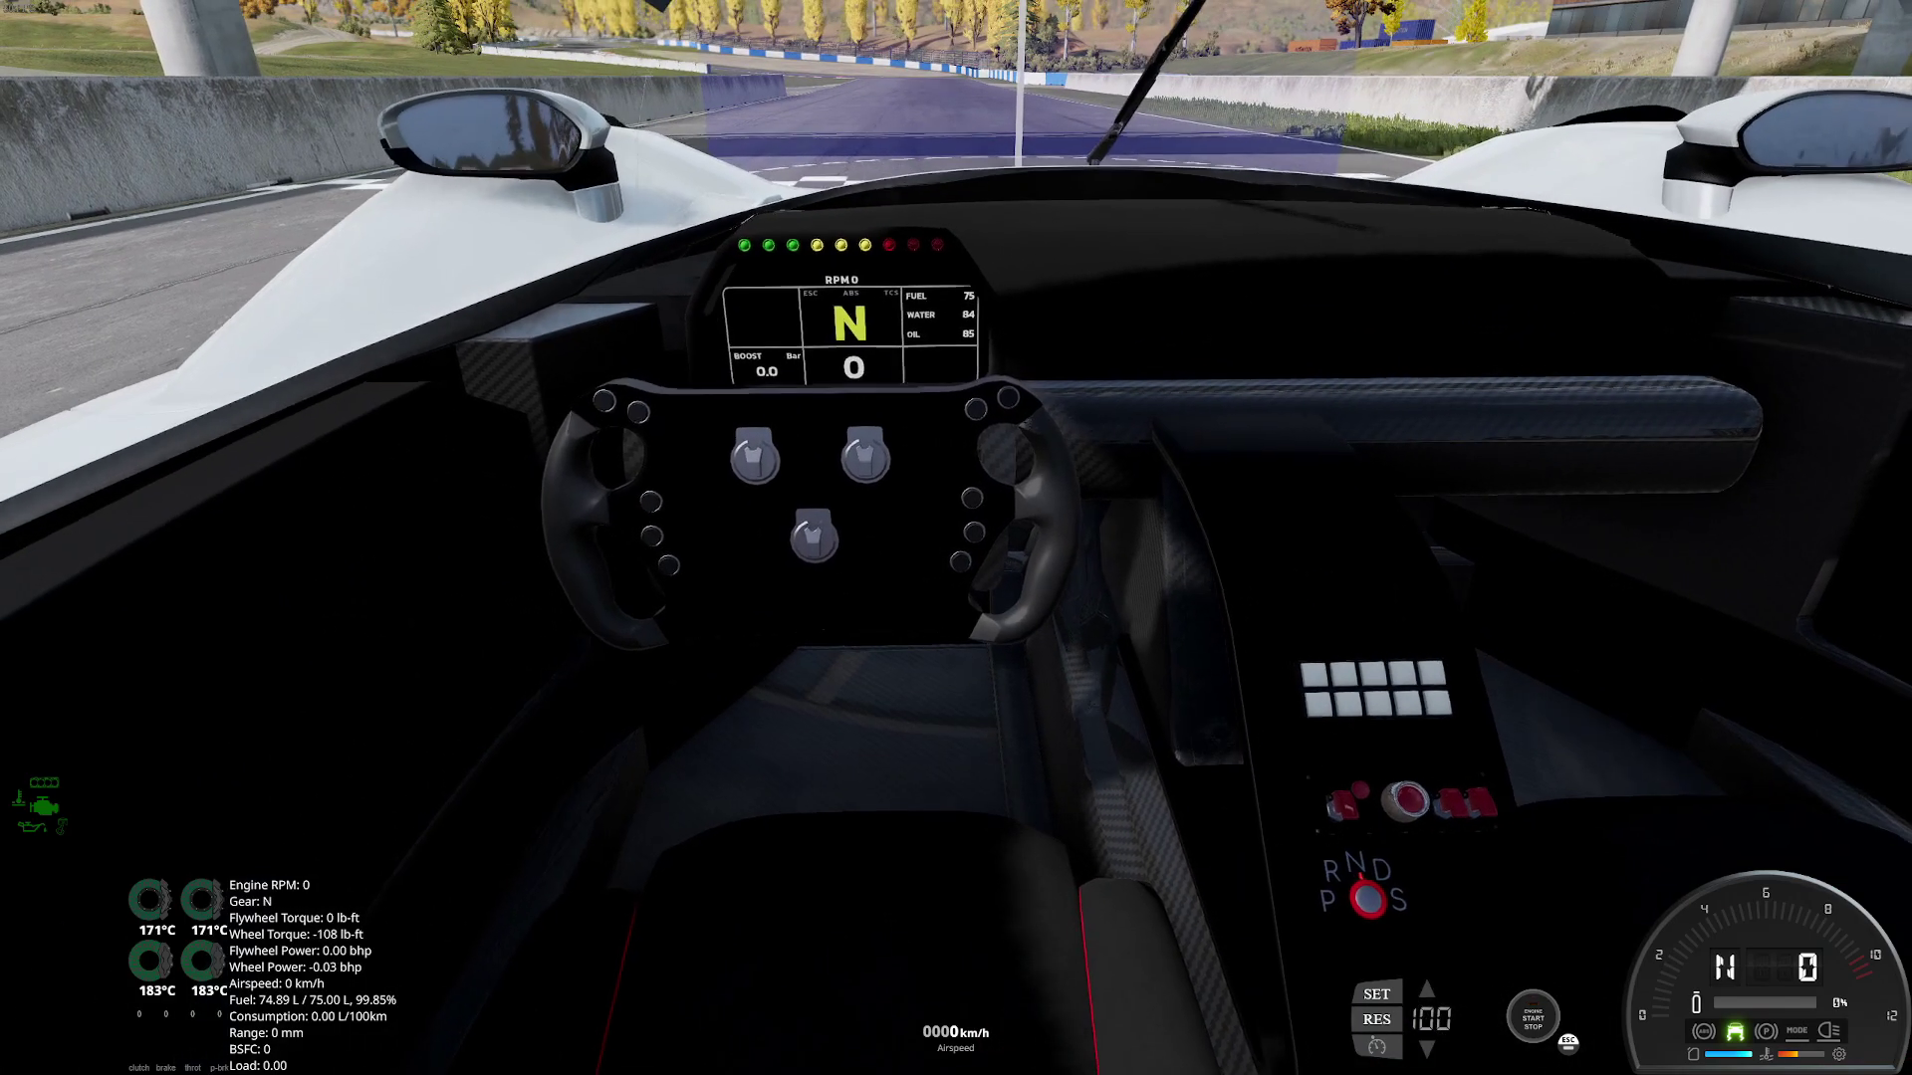
Move the relative camera outside to the race car's rear wing and engine vents and apply the brake while watching them
{"action": "key", "text": "c"}
{"action": "key", "text": "s"}
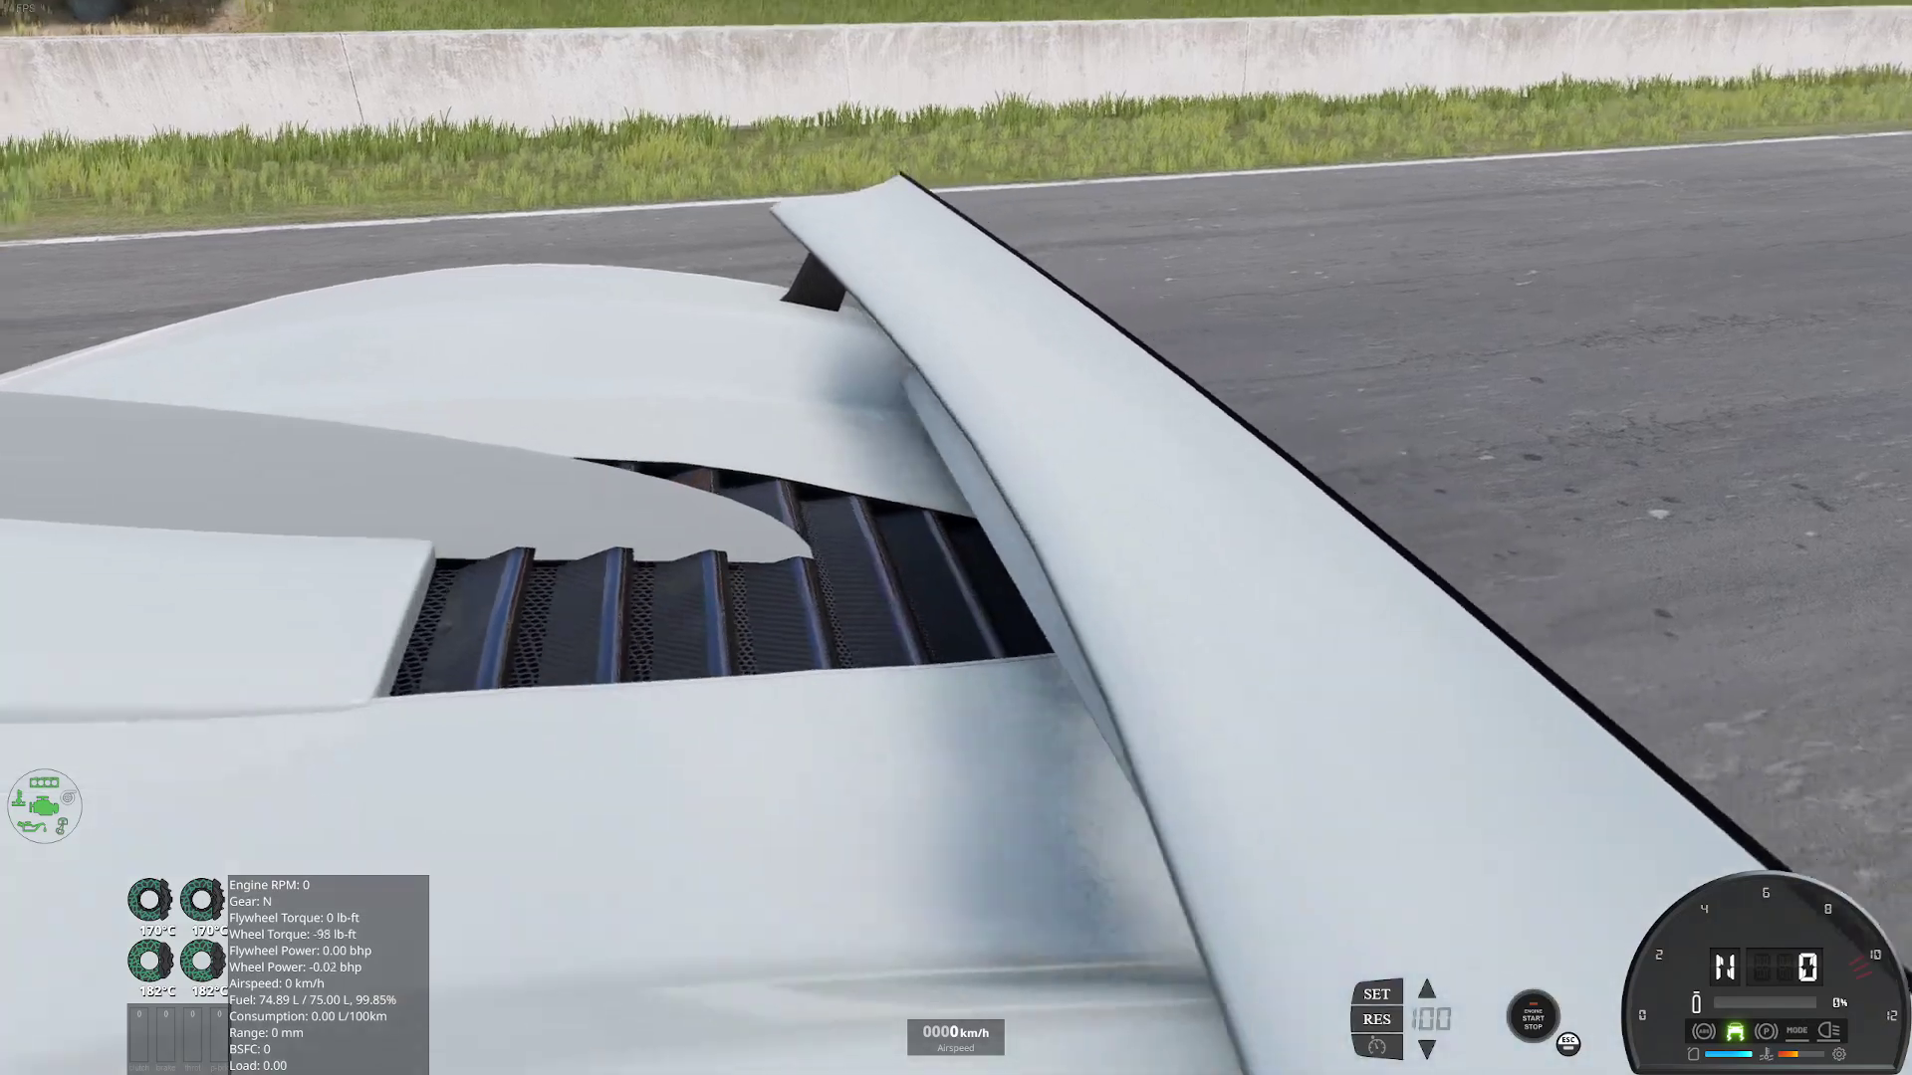
{"action": "key", "text": "w"}
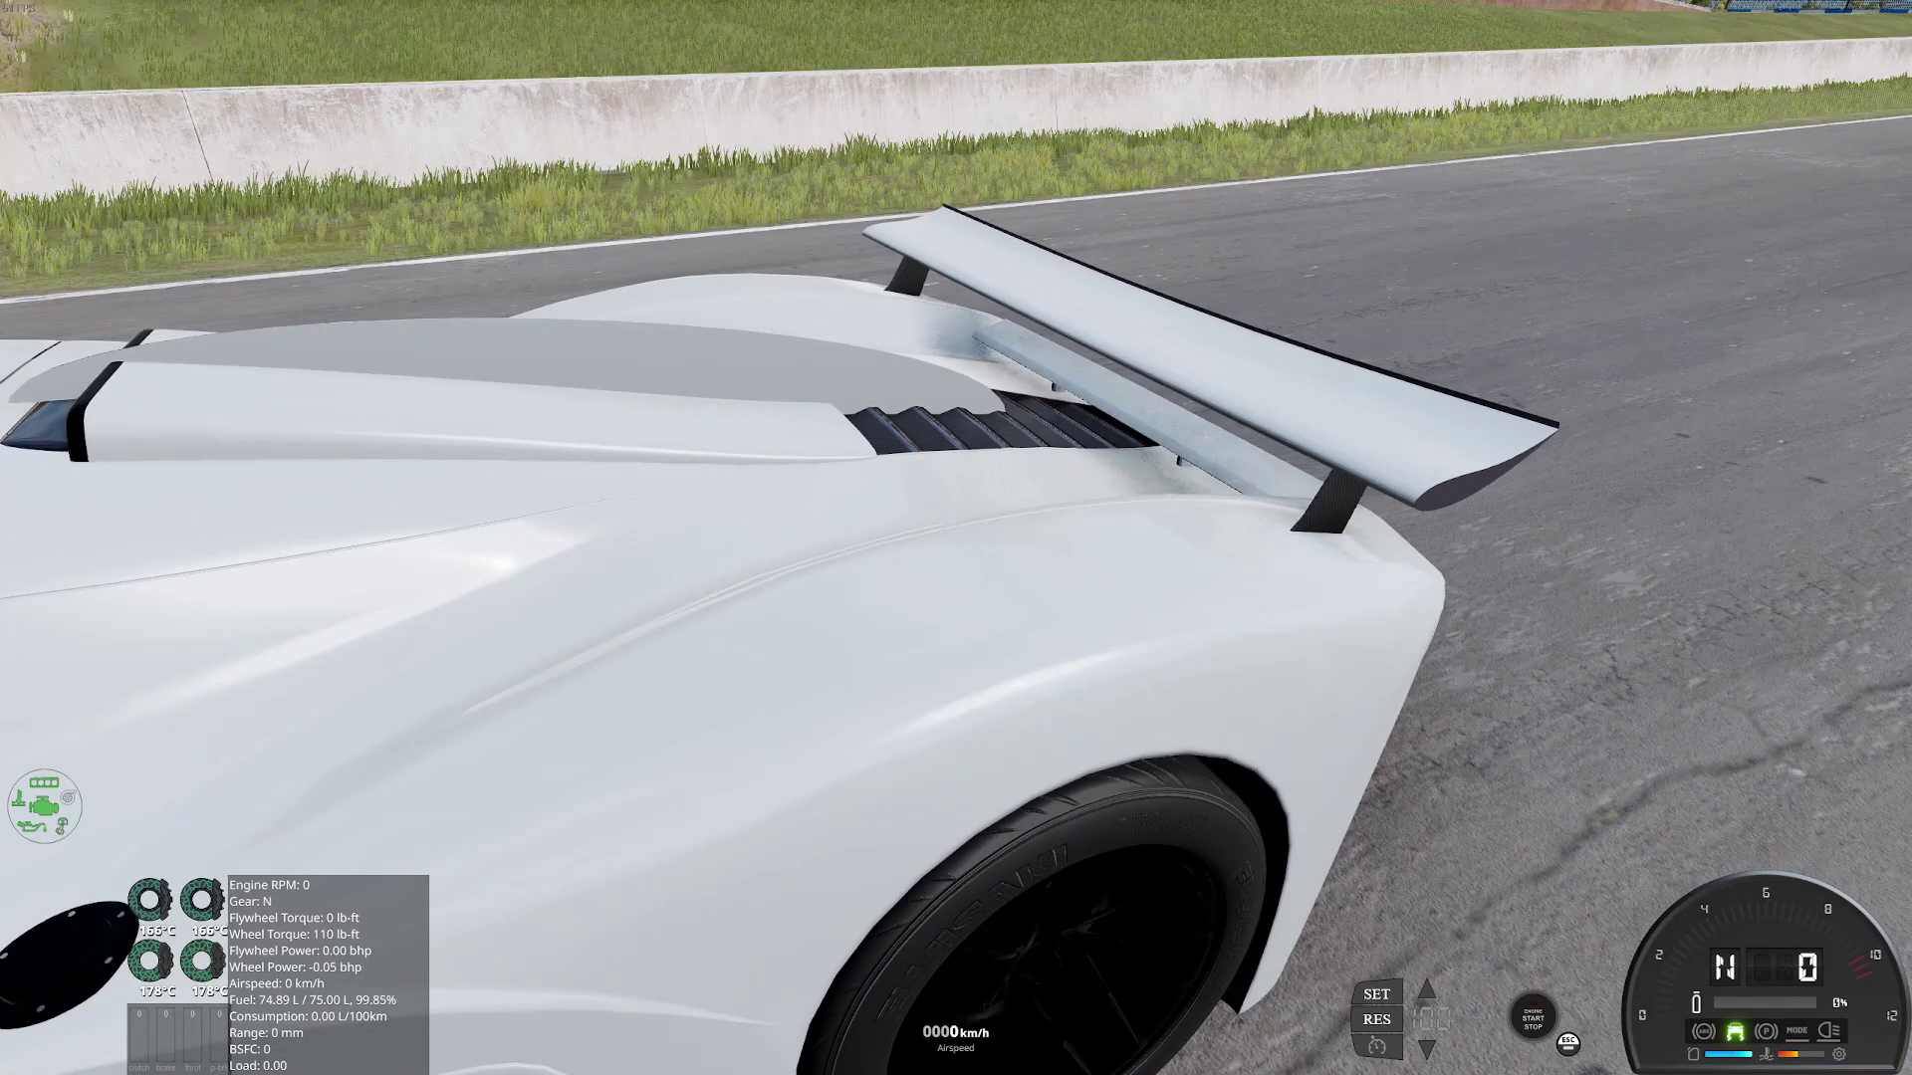
{"action": "key", "text": "Down"}
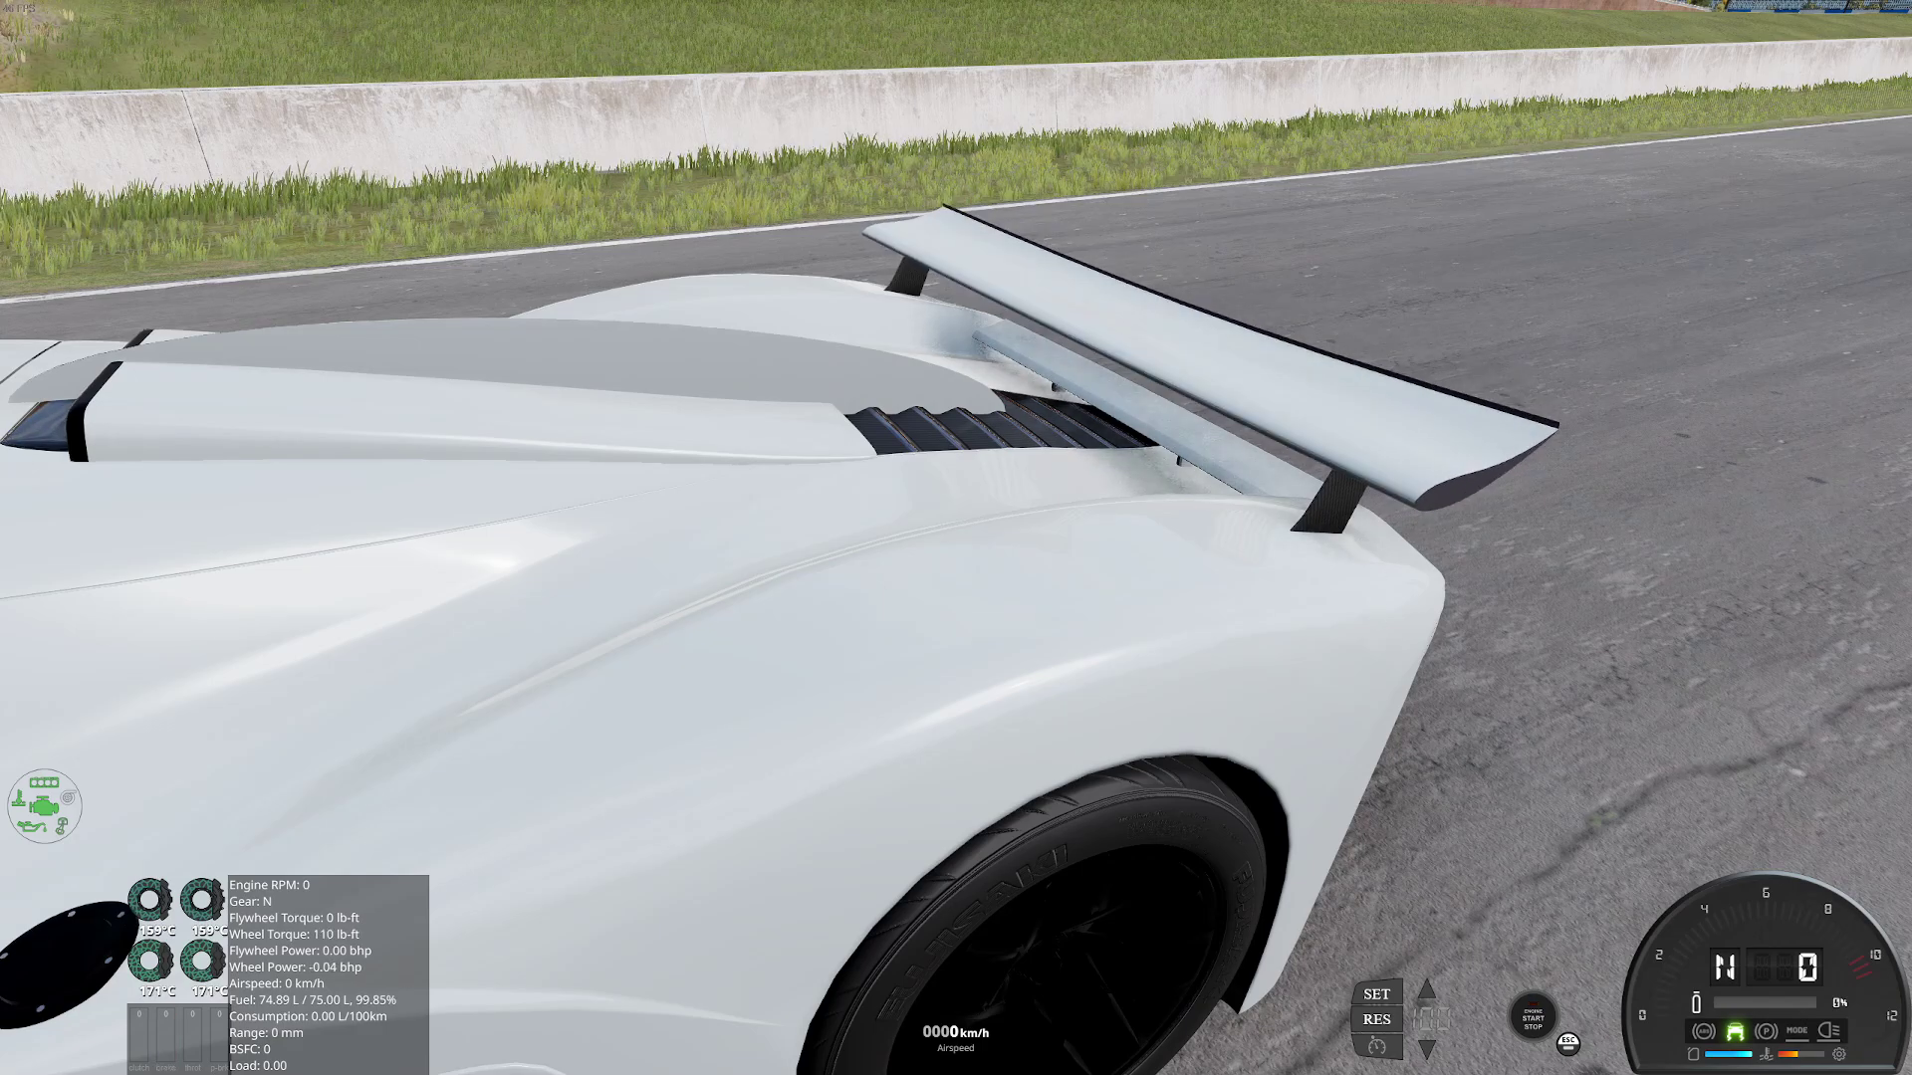
Look along the race car's side from the front wheel to the rear wing and return to the Orbit camera
{"action": "key", "text": "a"}
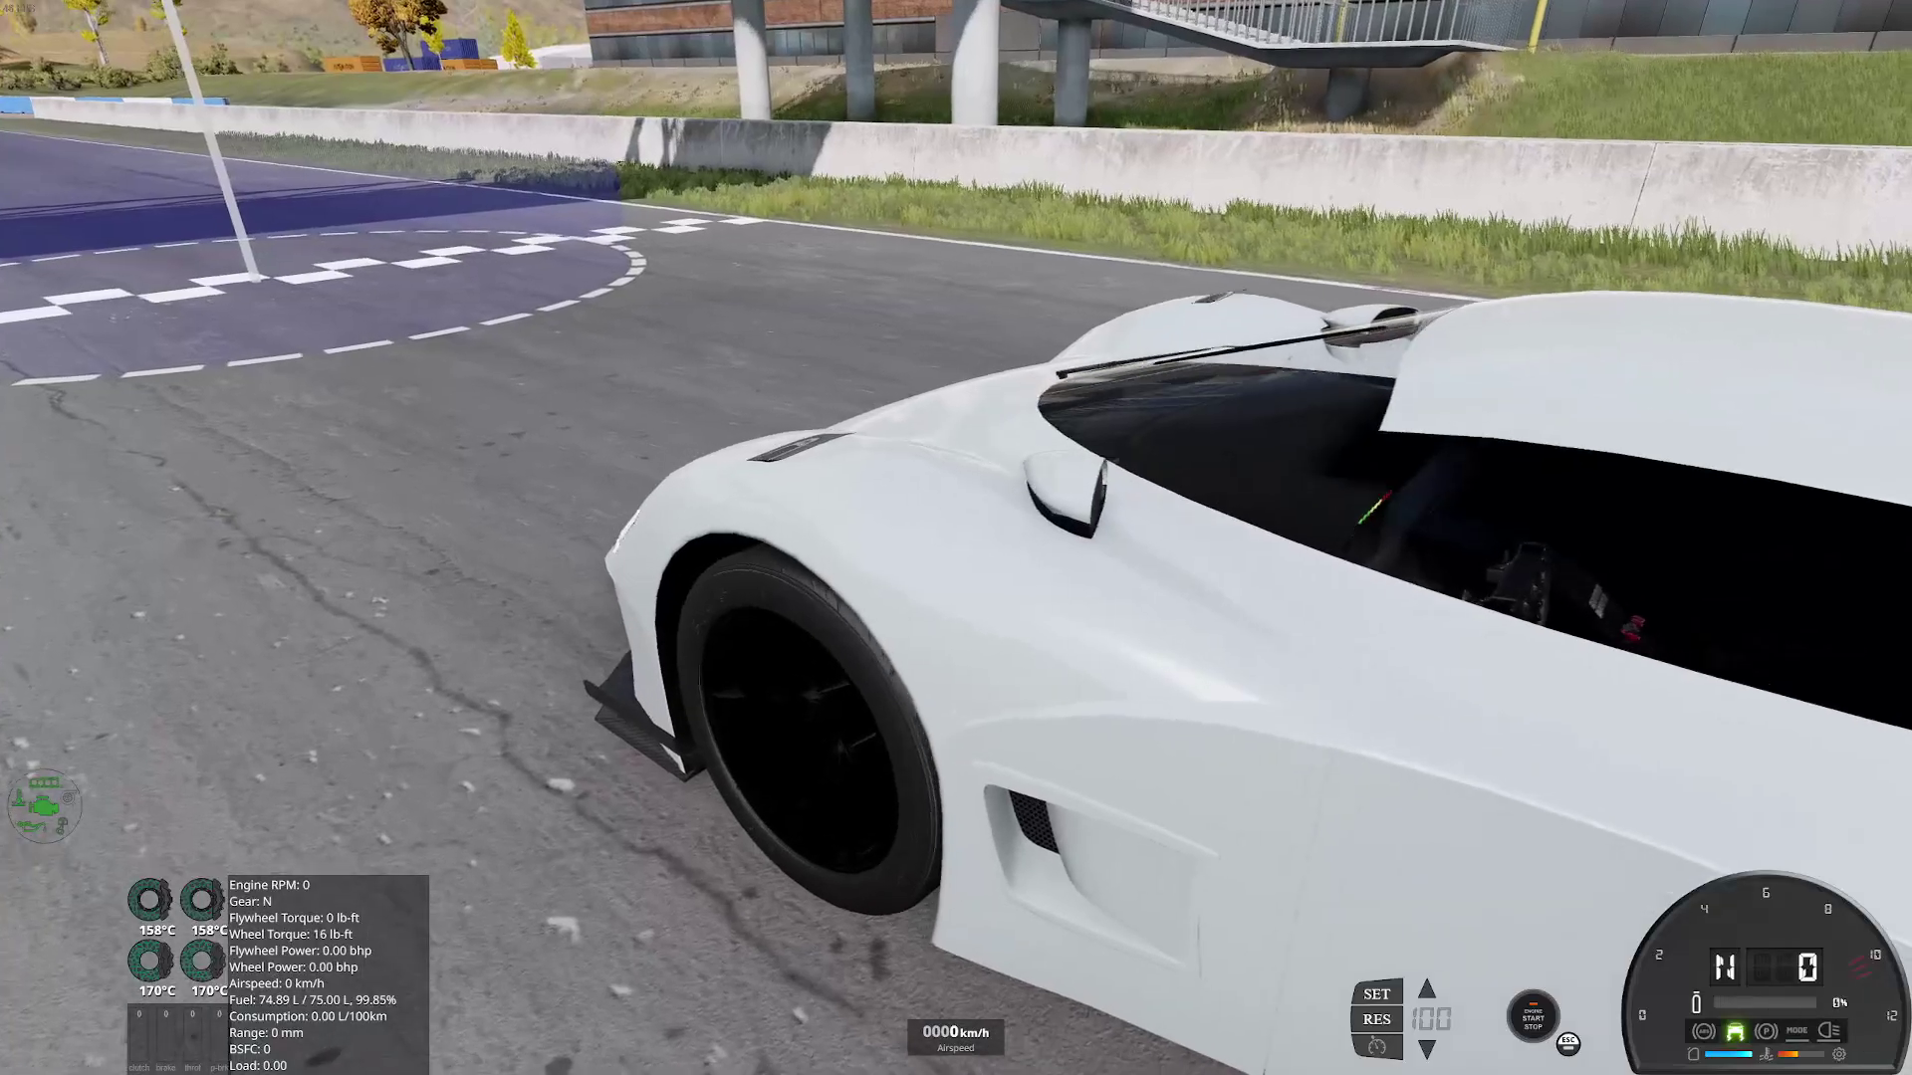
{"action": "key", "text": "a"}
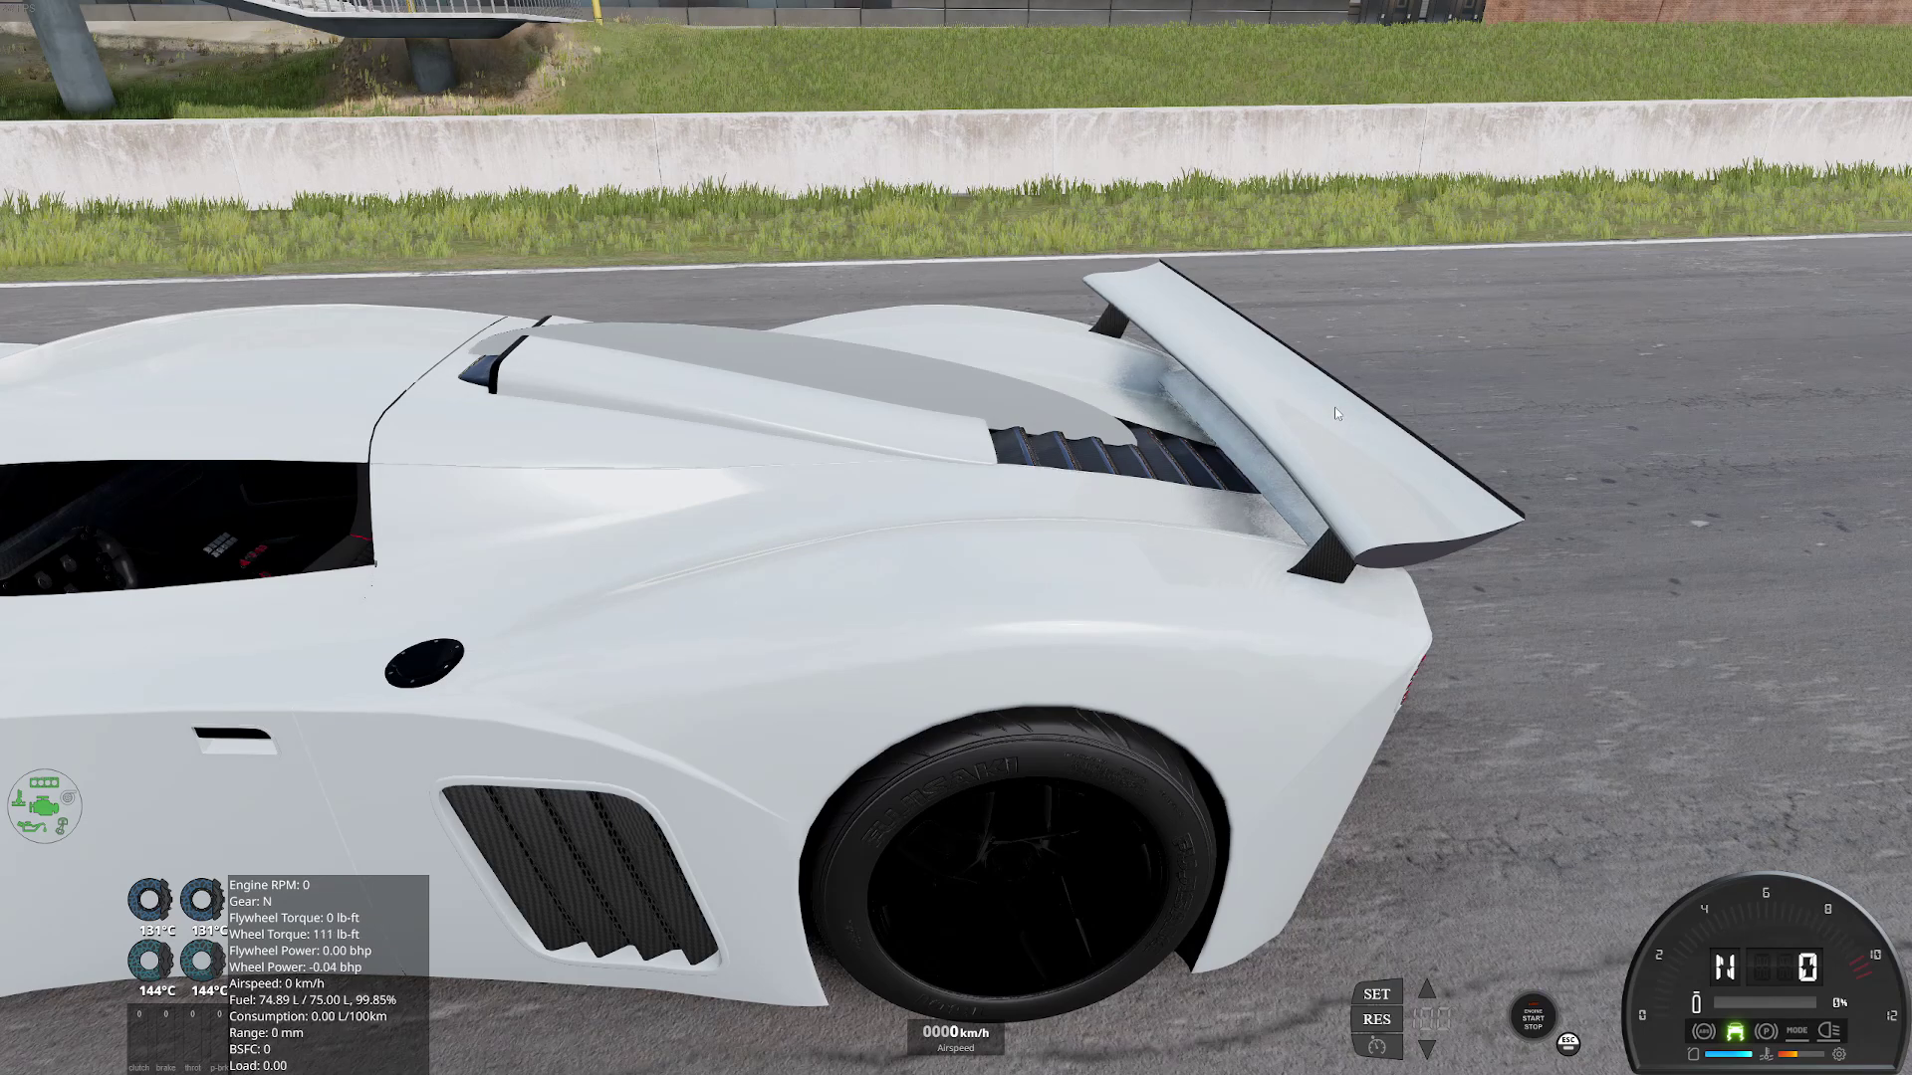
{"action": "left_click_drag", "start_coordinate": [1336, 408], "coordinate": [995, 413]}
{"action": "key", "text": "c"}
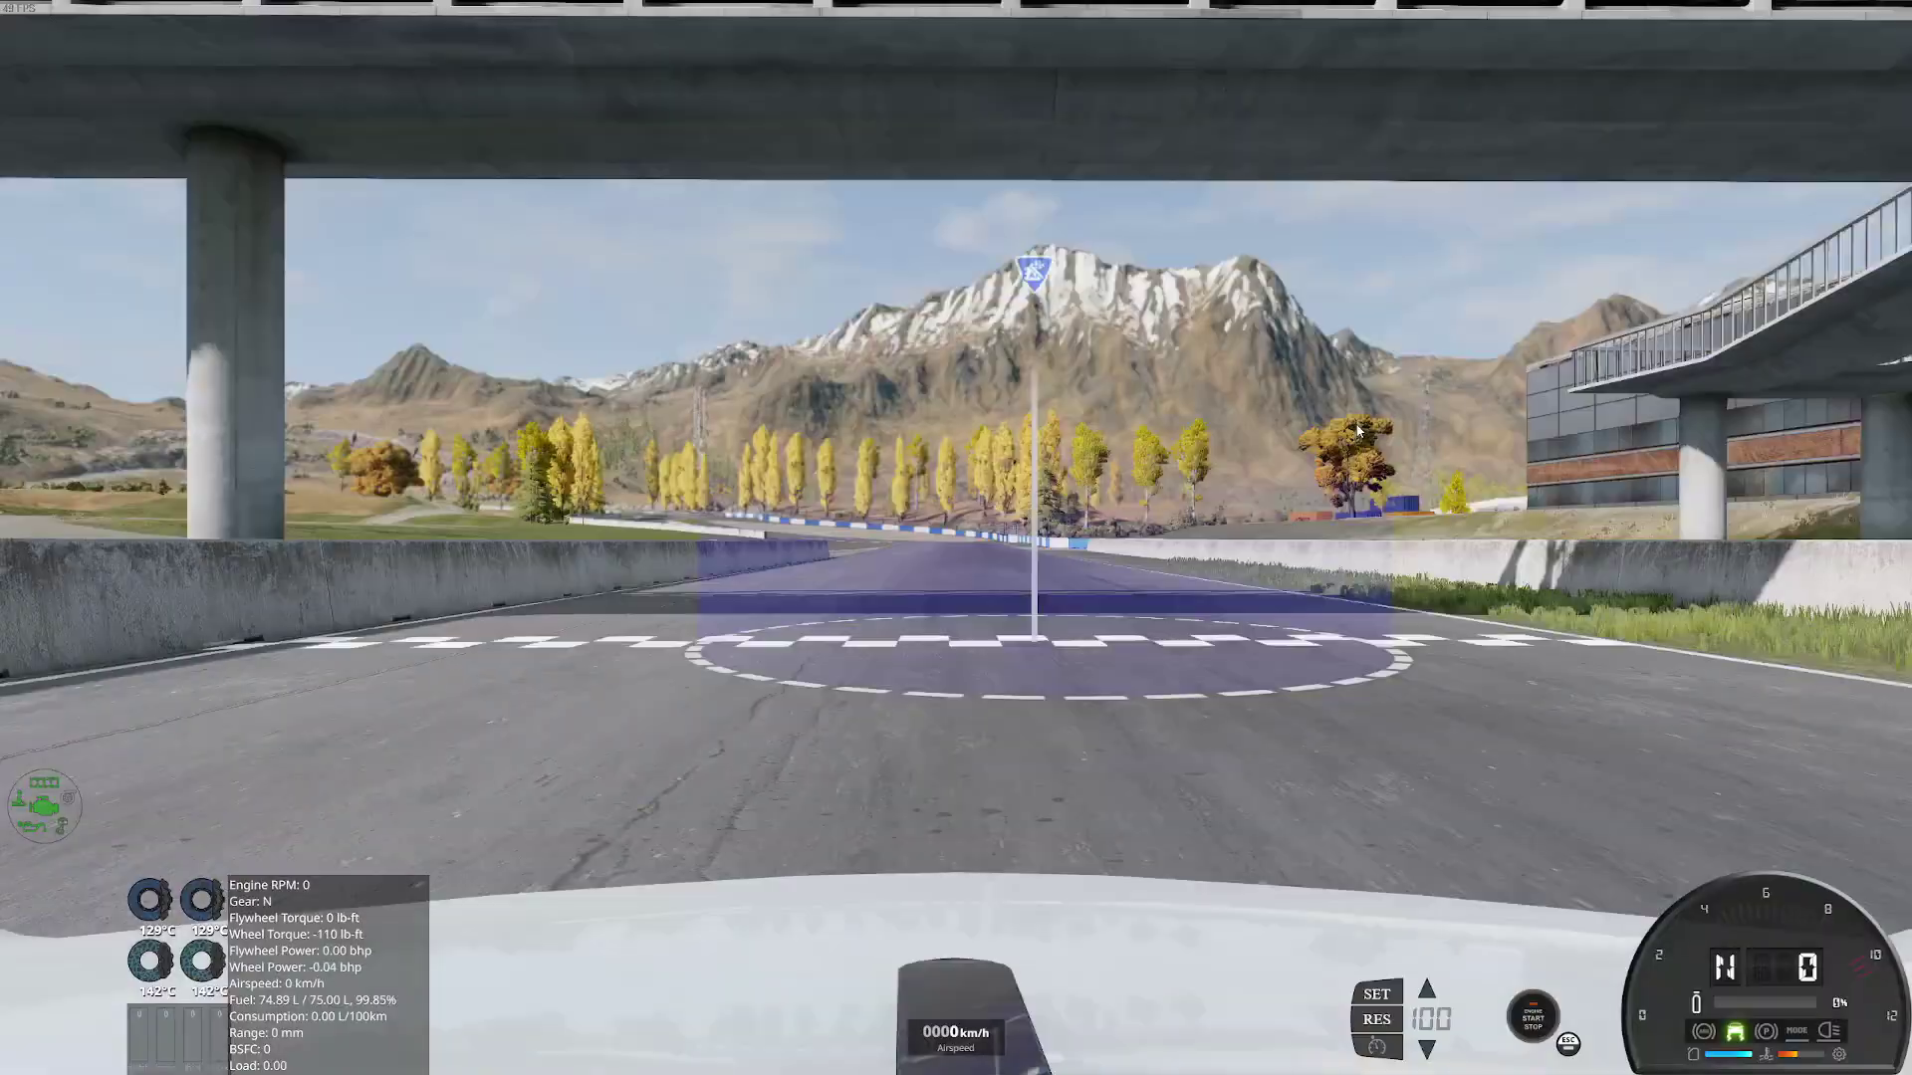
{"action": "key", "text": "c"}
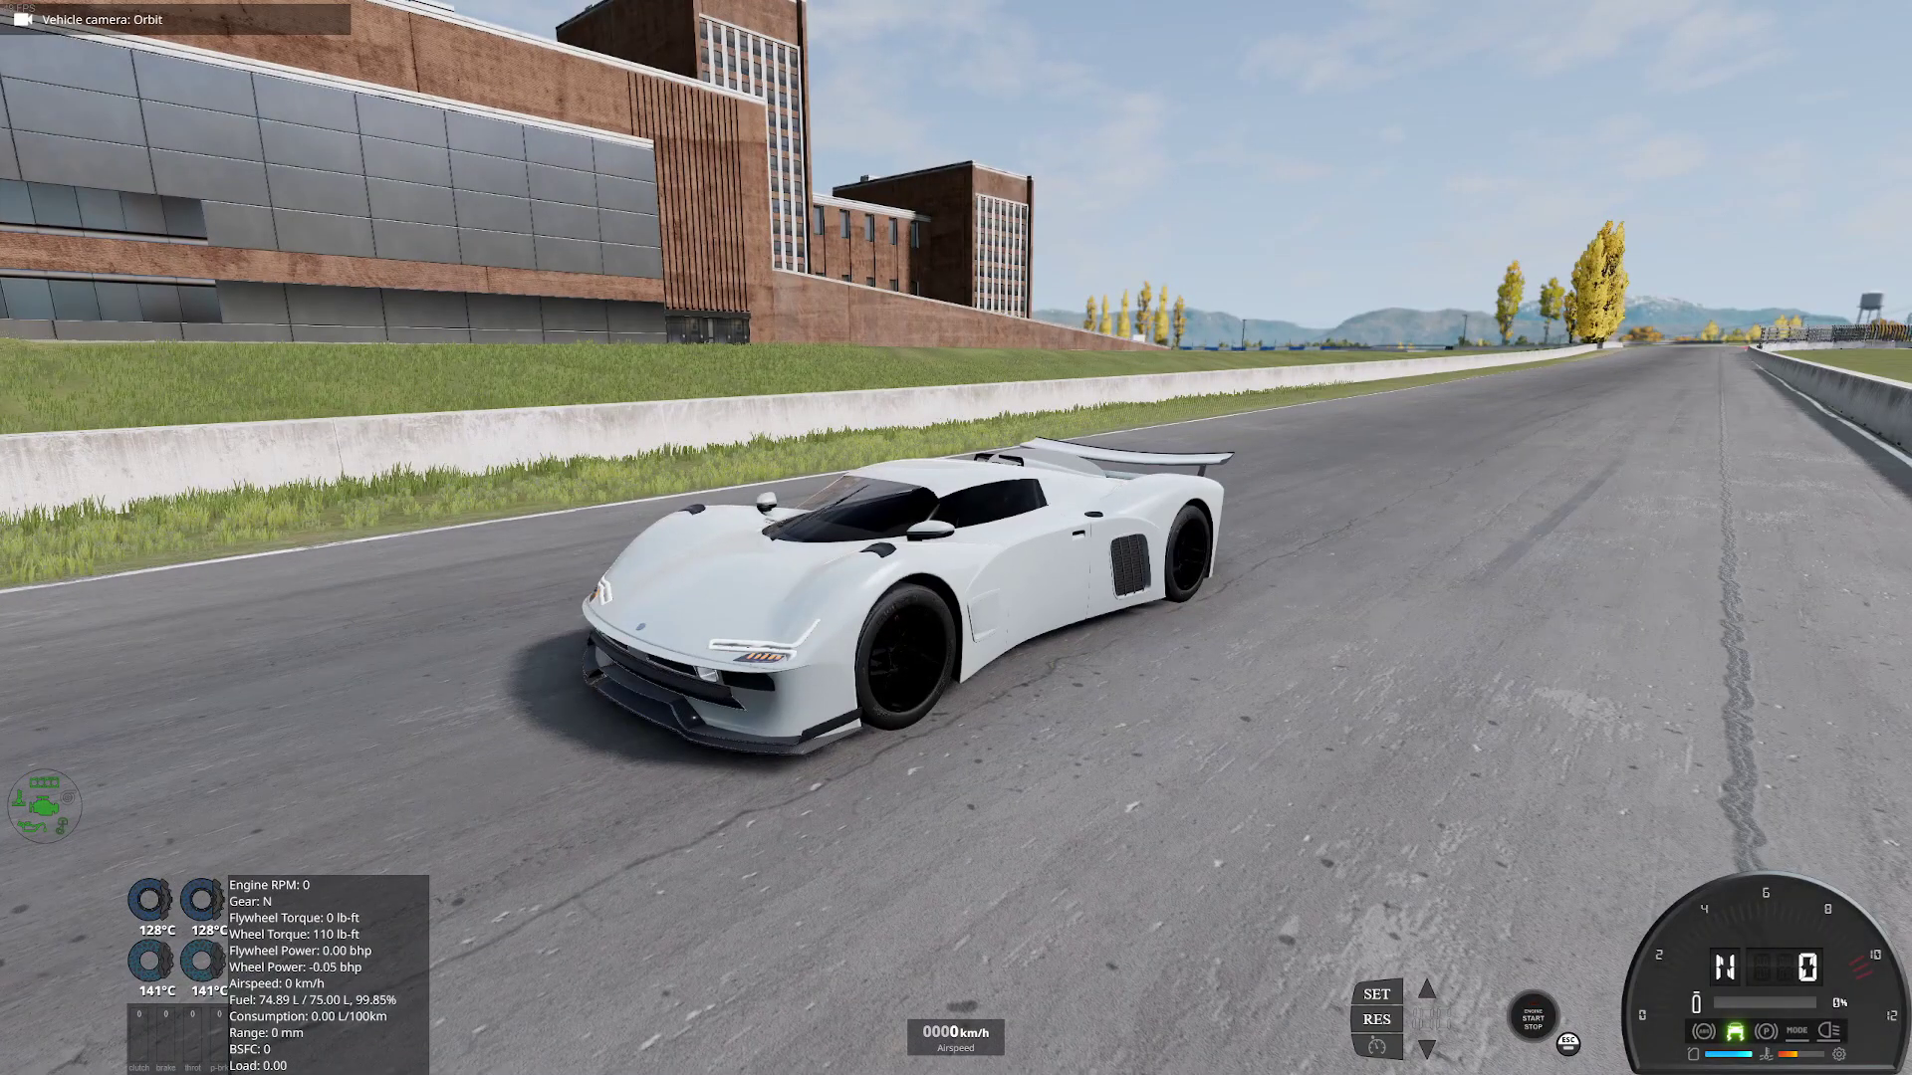